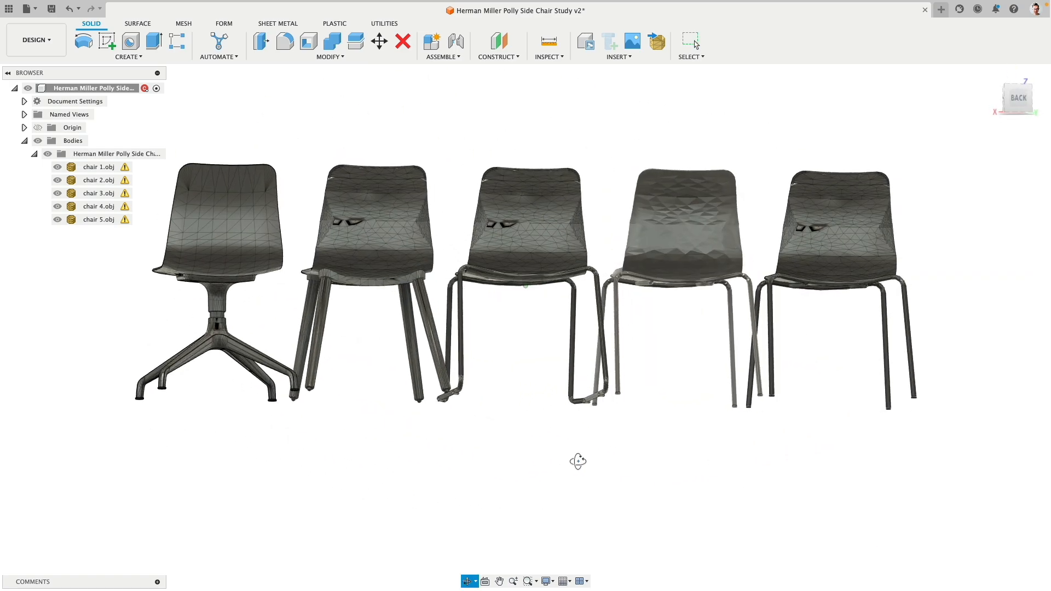
# - Examine the five chair meshes from the front, back and underside, comparing their different leg bases
pyautogui.press('Escape')
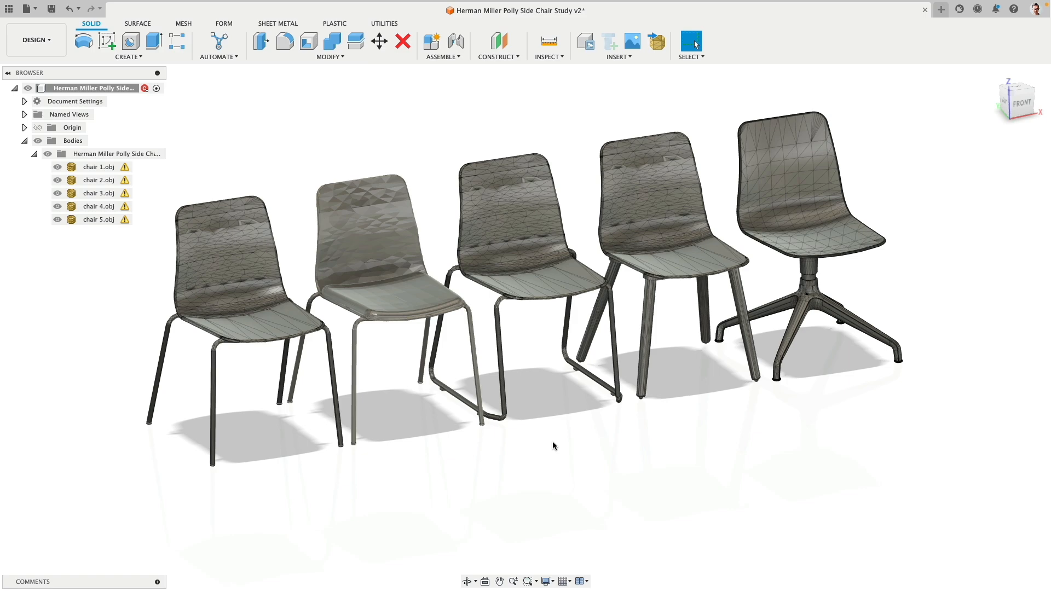
pyautogui.keyDown('shift'); pyautogui.moveTo(553, 446); pyautogui.dragTo(509, 378, button='middle'); pyautogui.keyUp('shift')
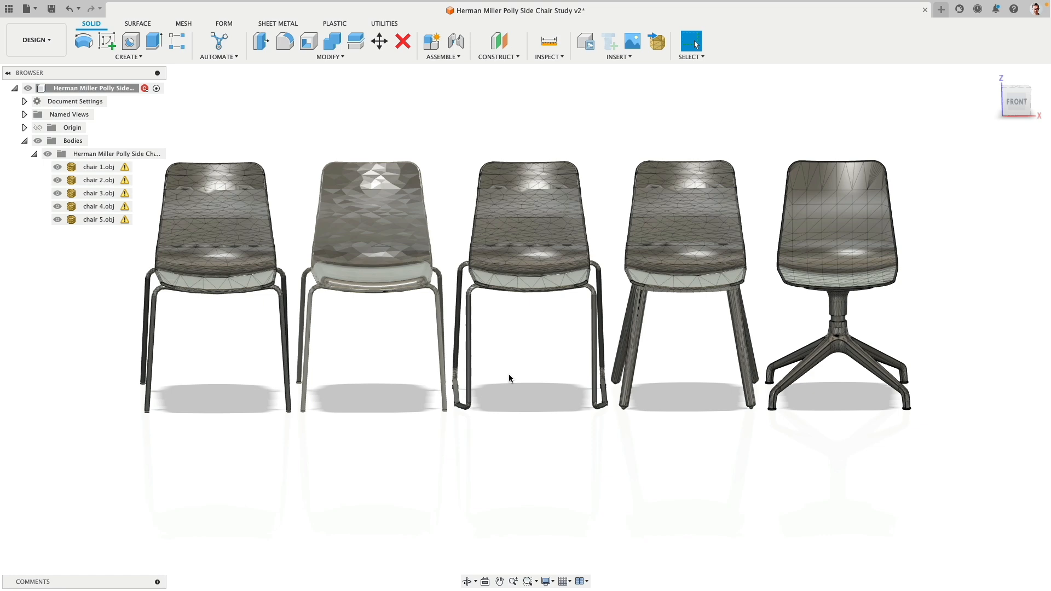
pyautogui.keyDown('shift'); pyautogui.moveTo(422, 453); pyautogui.dragTo(336, 428, button='middle'); pyautogui.keyUp('shift')
pyautogui.click(274, 313)
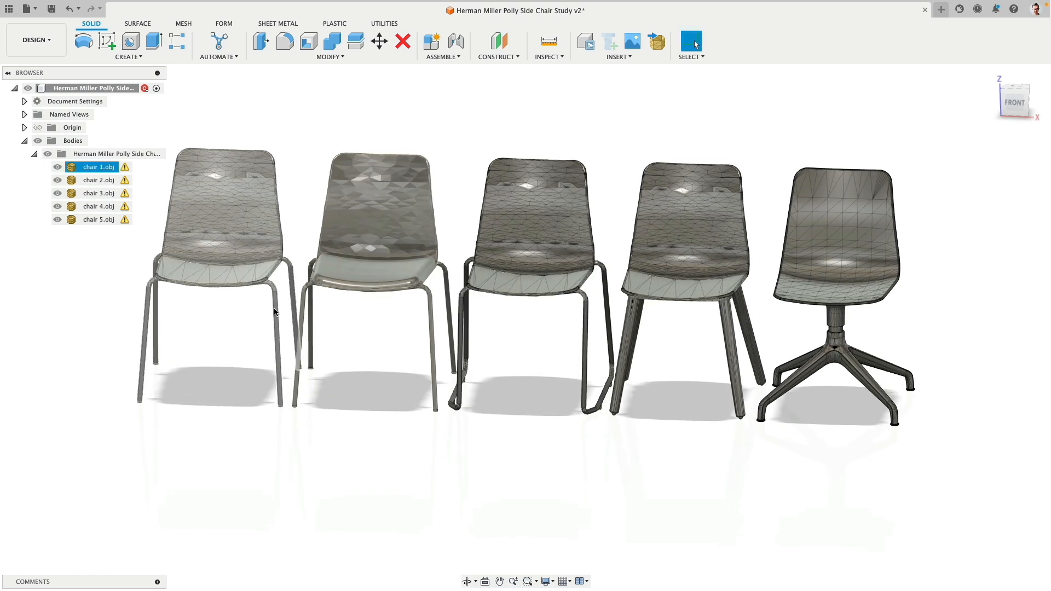
pyautogui.click(487, 285)
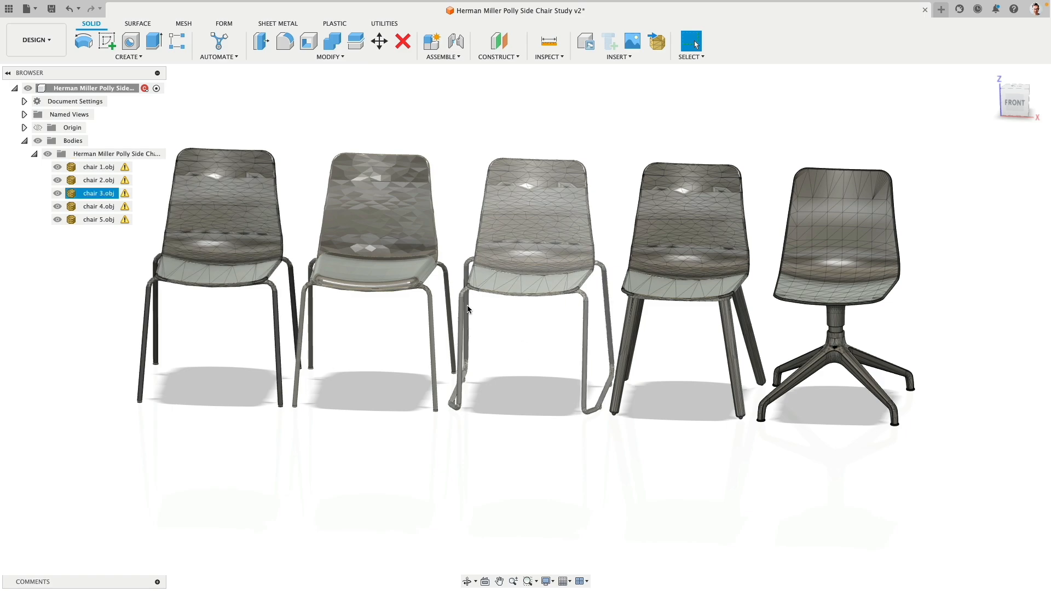
pyautogui.click(638, 328)
pyautogui.click(836, 340)
pyautogui.click(871, 446)
pyautogui.keyDown('shift'); pyautogui.moveTo(871, 446); pyautogui.dragTo(505, 438, button='middle'); pyautogui.keyUp('shift')
pyautogui.moveTo(396, 464); pyautogui.dragTo(503, 460, button='middle')
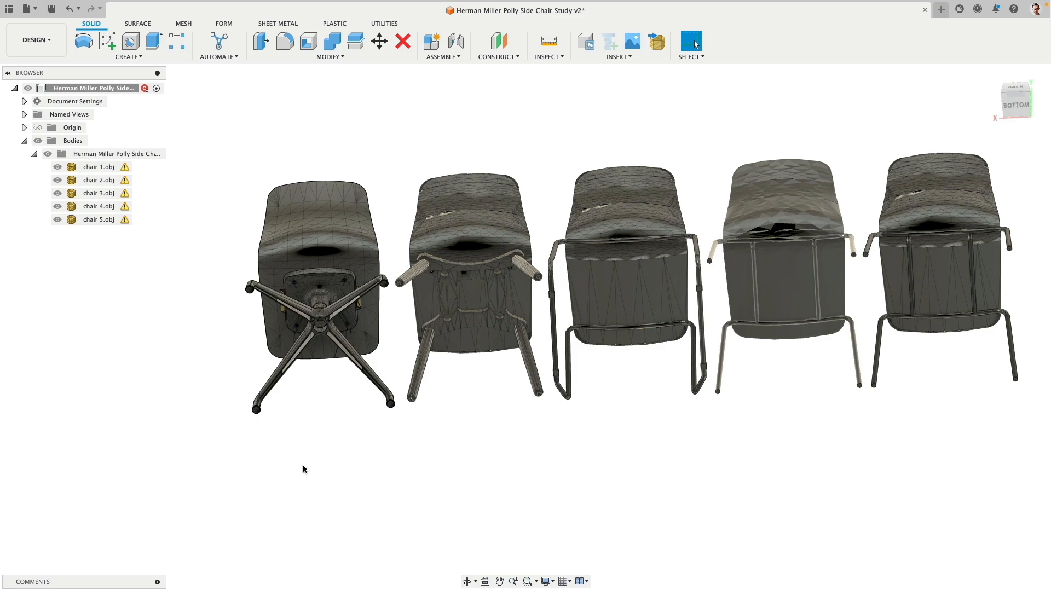
pyautogui.keyDown('shift'); pyautogui.moveTo(197, 317); pyautogui.dragTo(521, 466, button='middle'); pyautogui.keyUp('shift')
pyautogui.moveTo(595, 481); pyautogui.dragTo(524, 477, button='middle')
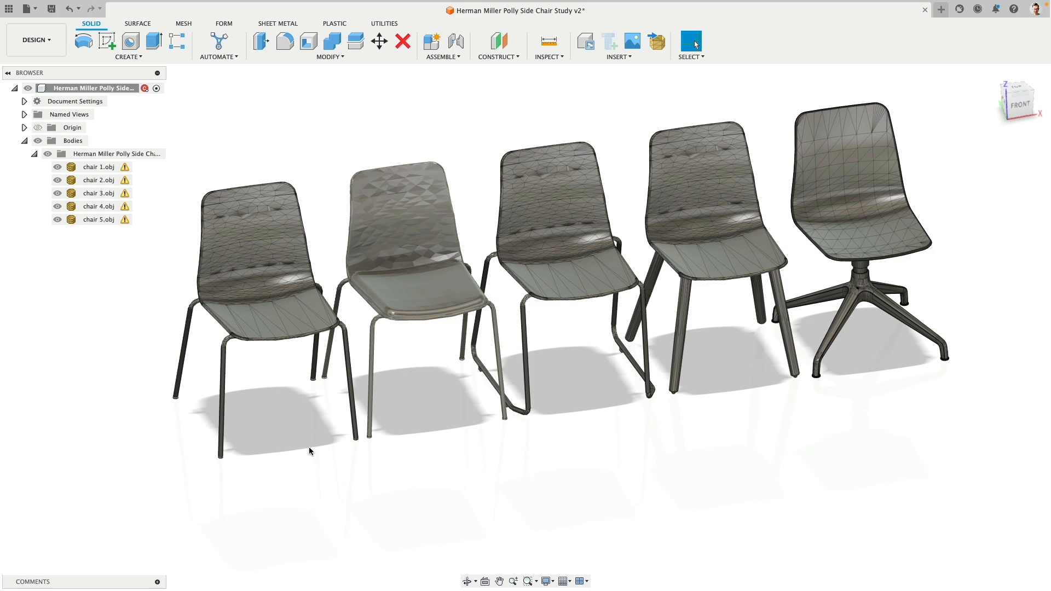
pyautogui.click(35, 9)
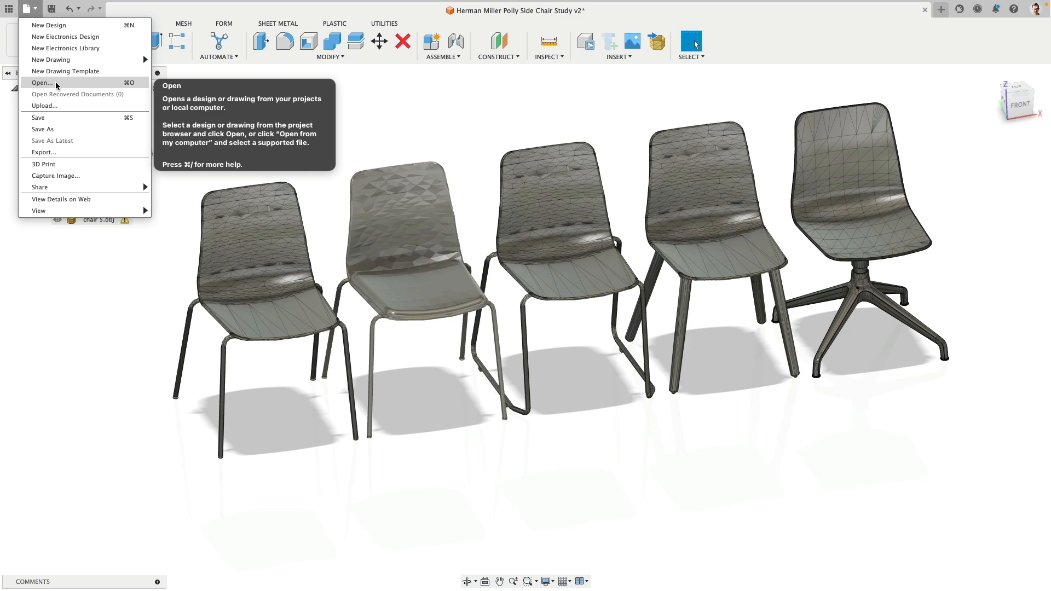
pyautogui.click(454, 123)
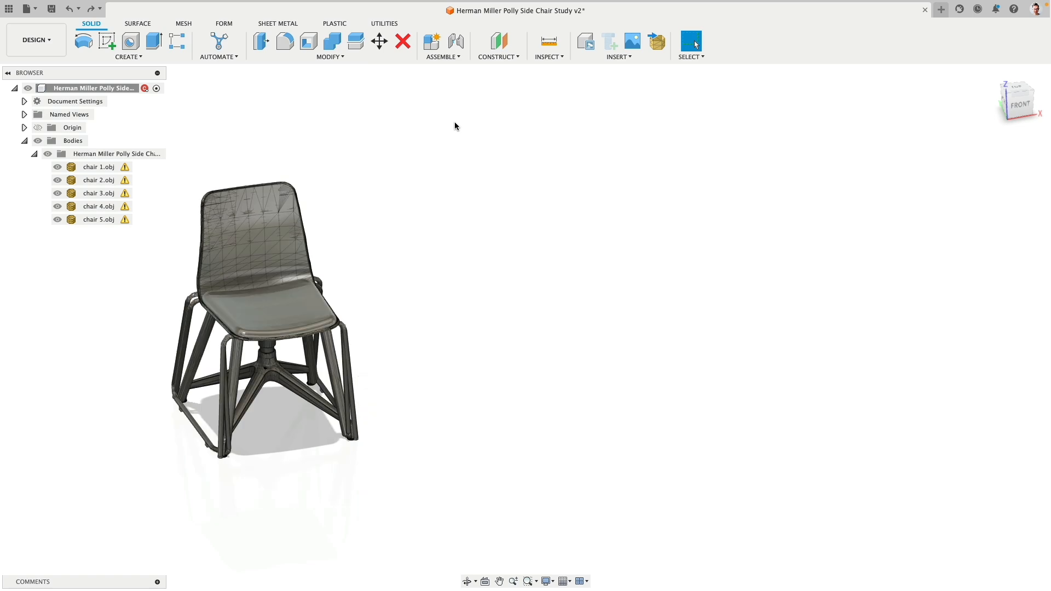
# - Turn on the layout grid for the workspace
pyautogui.click(565, 582)
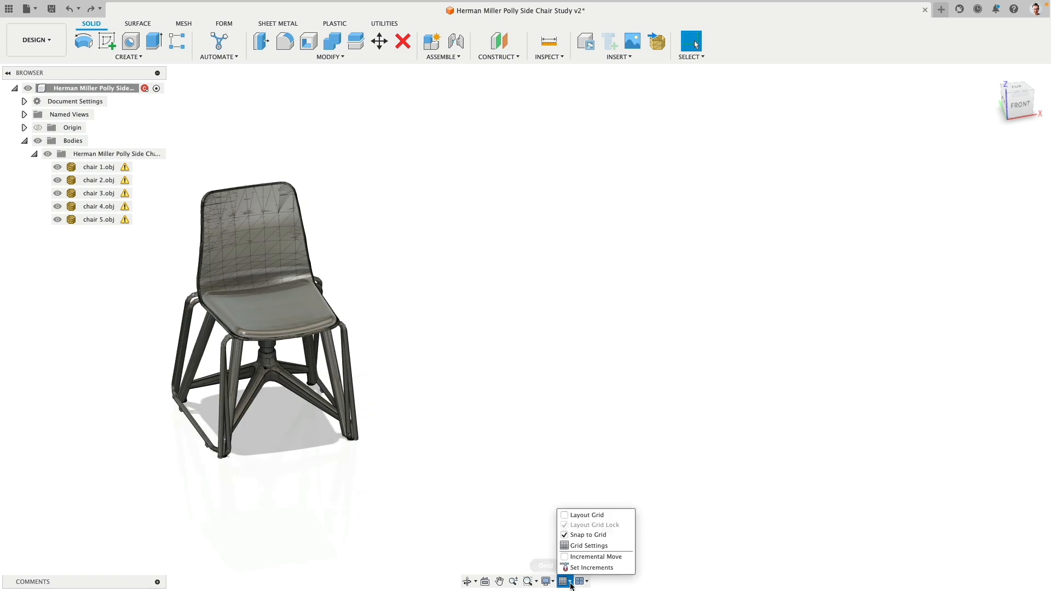
pyautogui.click(565, 515)
pyautogui.keyDown('shift'); pyautogui.moveTo(551, 292); pyautogui.dragTo(526, 215, button='middle'); pyautogui.keyUp('shift')
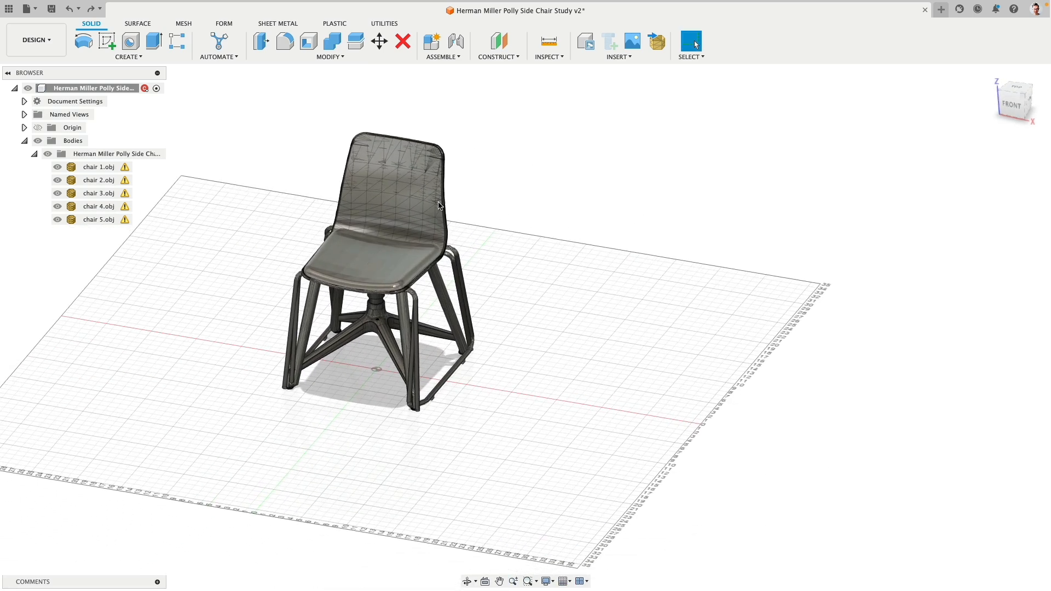
# - Hide the chair 2, chair 3, chair 4 and chair 5 meshes, leaving only chair 1 displayed
pyautogui.click(57, 180)
pyautogui.click(57, 193)
pyautogui.click(57, 207)
pyautogui.click(57, 219)
pyautogui.moveTo(169, 257); pyautogui.dragTo(317, 306, button='middle')
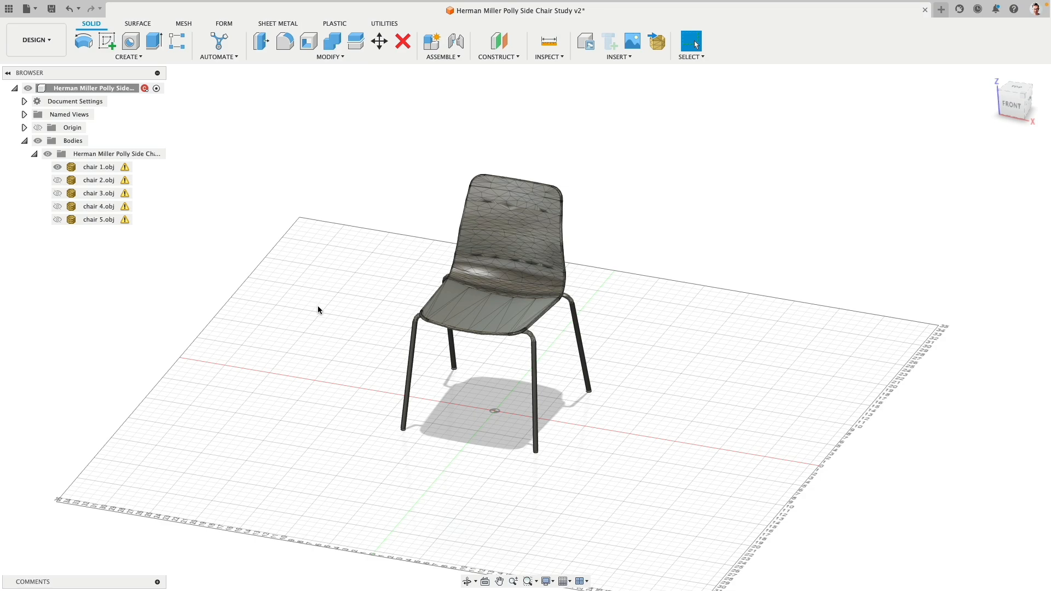
# - Examine chair 1's tubular legs and under-seat frame from the front, underside and side
pyautogui.scroll(3, 581, 395)
pyautogui.keyDown('shift'); pyautogui.moveTo(579, 386); pyautogui.dragTo(593, 350, button='middle'); pyautogui.keyUp('shift')
pyautogui.click(1019, 105)
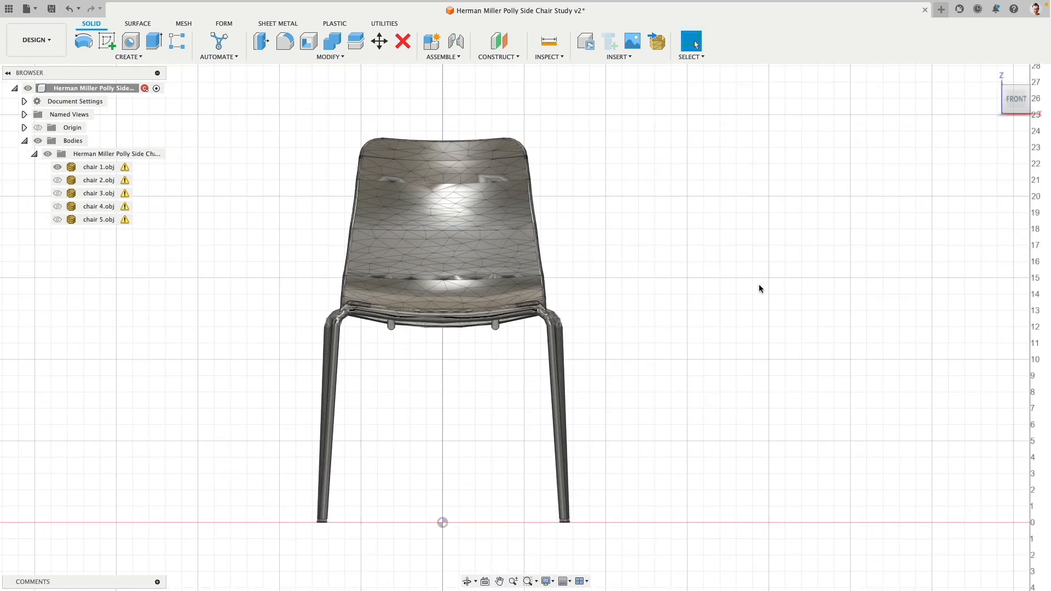
pyautogui.click(555, 364)
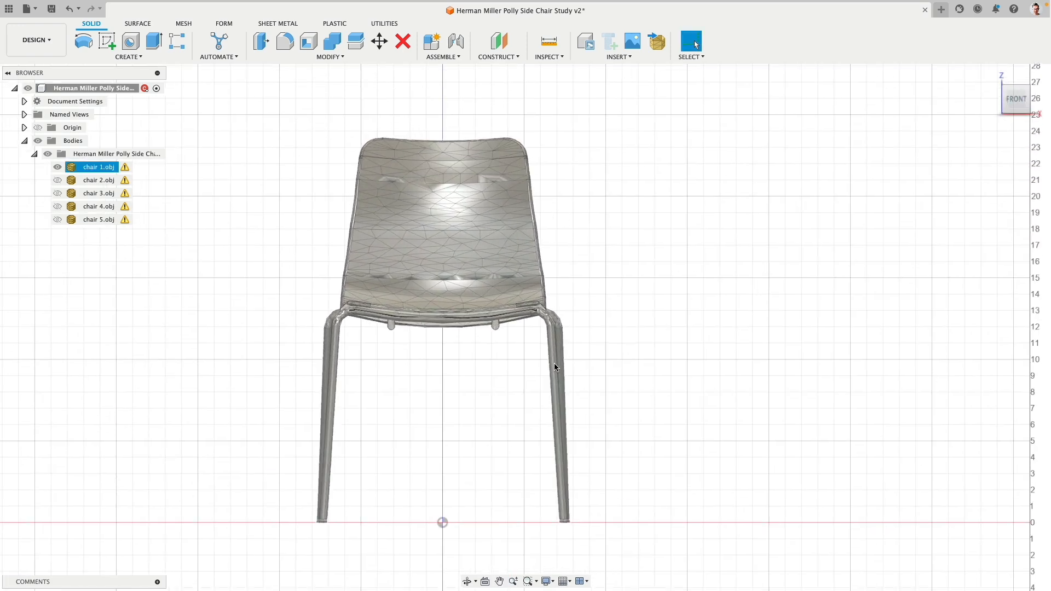
pyautogui.click(566, 368)
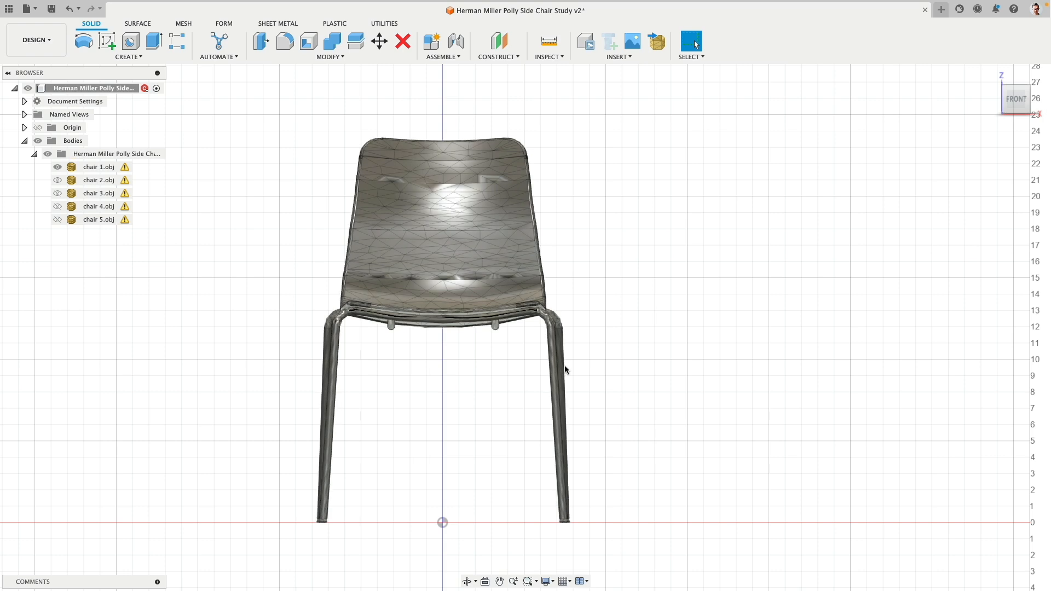
pyautogui.click(553, 367)
pyautogui.keyDown('shift'); pyautogui.moveTo(446, 432); pyautogui.dragTo(472, 342, button='middle'); pyautogui.keyUp('shift')
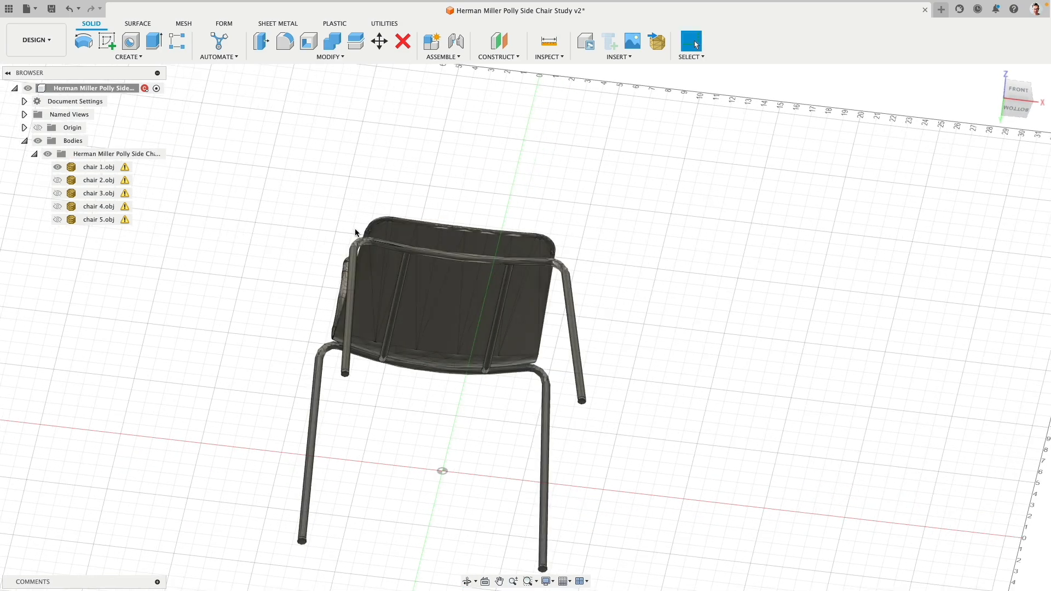
pyautogui.keyDown('shift'); pyautogui.moveTo(428, 265); pyautogui.dragTo(405, 338, button='middle'); pyautogui.keyUp('shift')
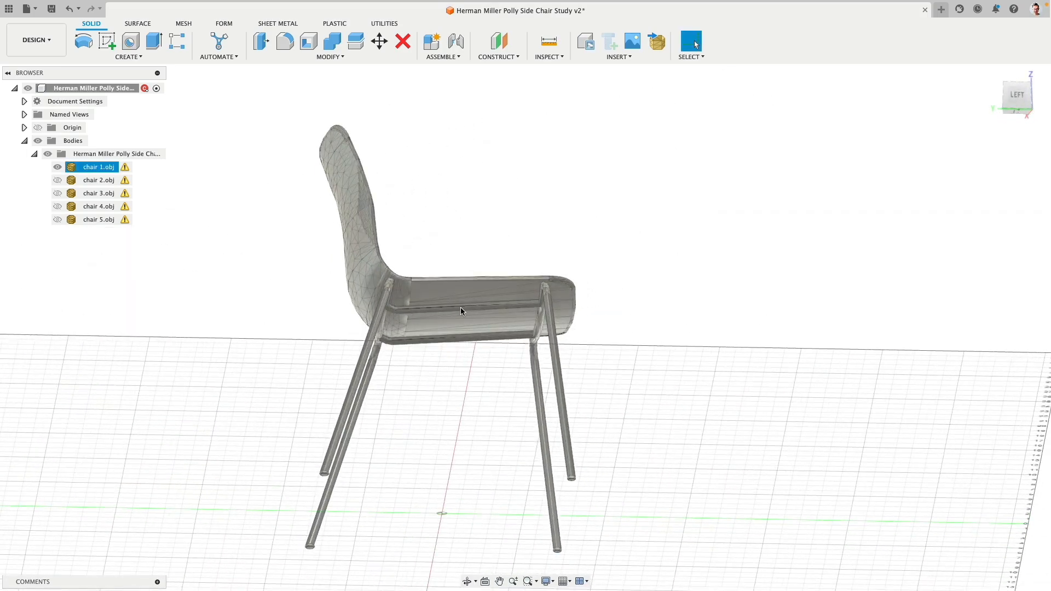
pyautogui.keyDown('shift'); pyautogui.moveTo(466, 312); pyautogui.dragTo(326, 315, button='middle'); pyautogui.keyUp('shift')
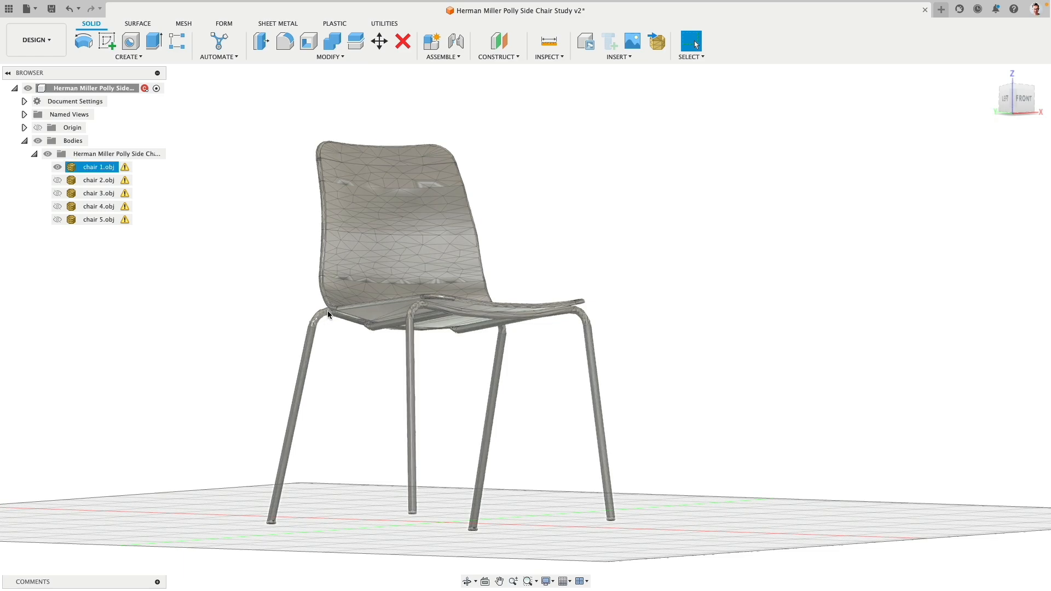
pyautogui.click(578, 320)
pyautogui.keyDown('shift'); pyautogui.moveTo(672, 446); pyautogui.dragTo(659, 466, button='middle'); pyautogui.keyUp('shift')
# - Inspect chair 1's seat and backrest outline in the front, top and right views, then in perspective
pyautogui.click(1018, 101)
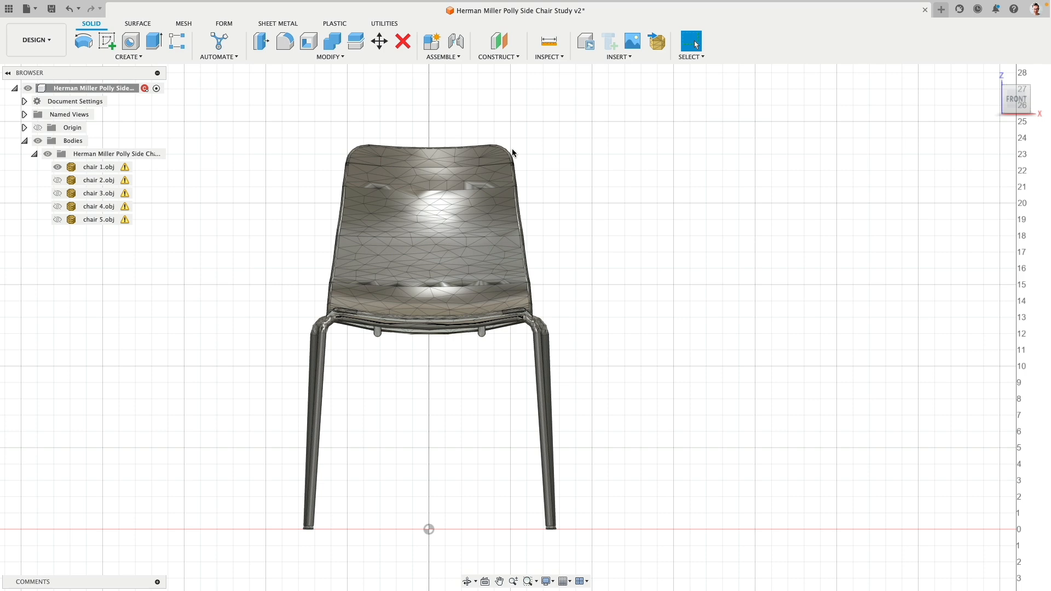
pyautogui.click(1012, 88)
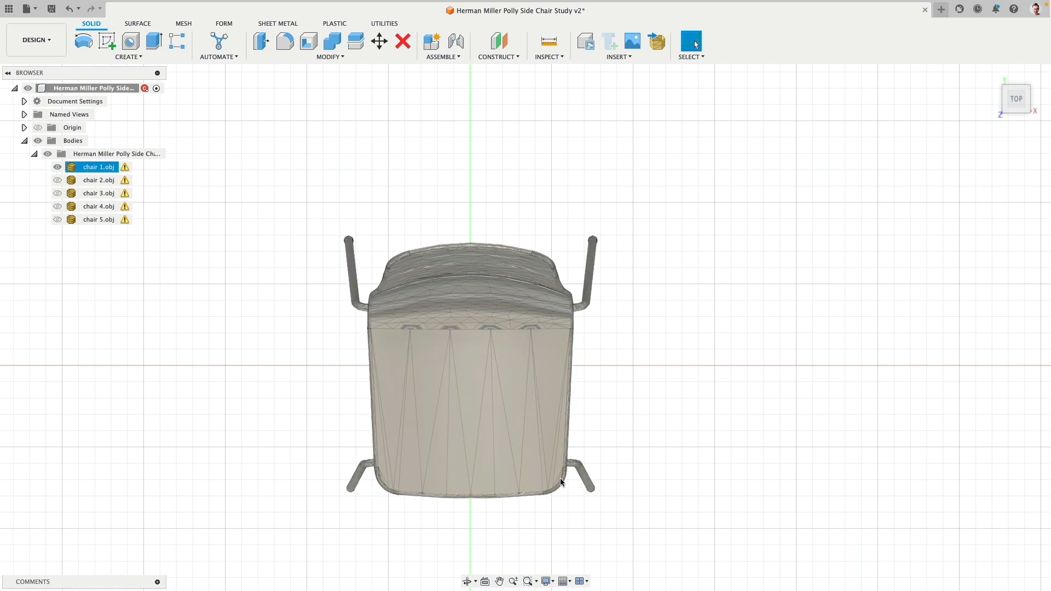
pyautogui.click(1016, 113)
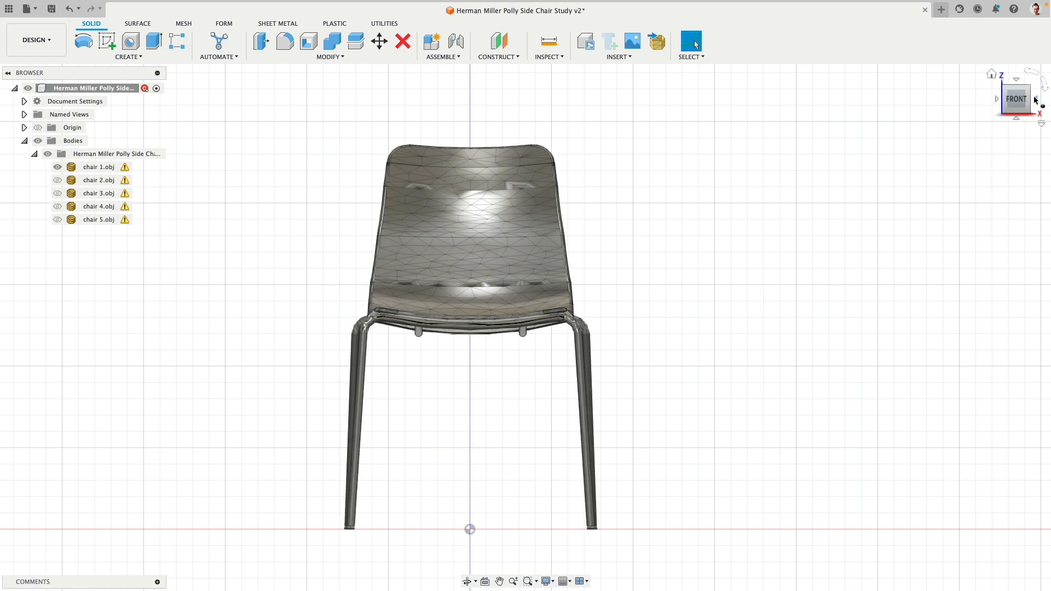
pyautogui.click(1038, 102)
pyautogui.moveTo(839, 198); pyautogui.dragTo(845, 215, button='middle')
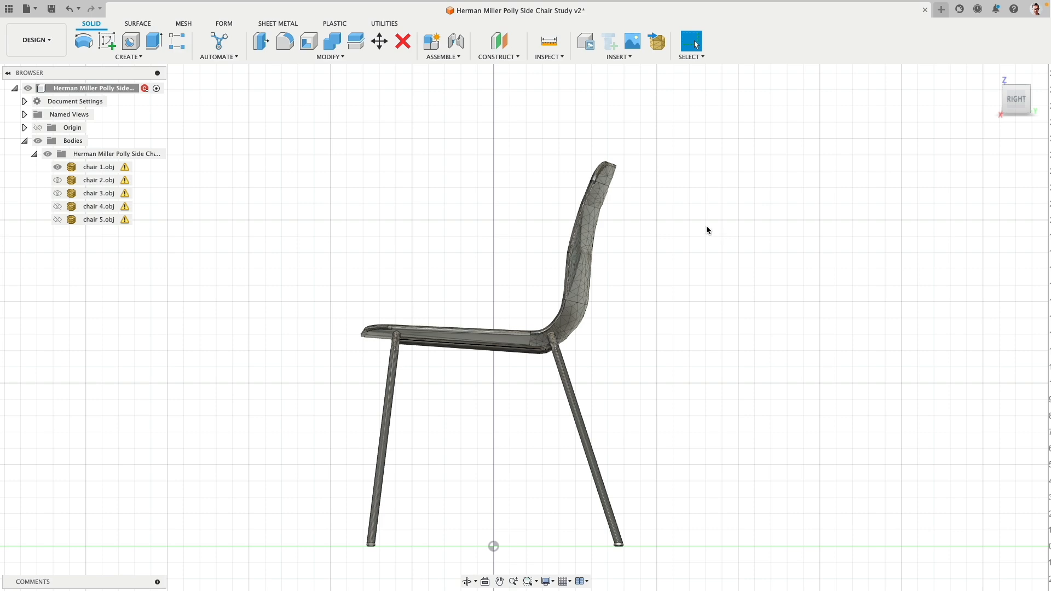
pyautogui.keyDown('shift'); pyautogui.moveTo(376, 206); pyautogui.dragTo(438, 224, button='middle'); pyautogui.keyUp('shift')
pyautogui.click(437, 228)
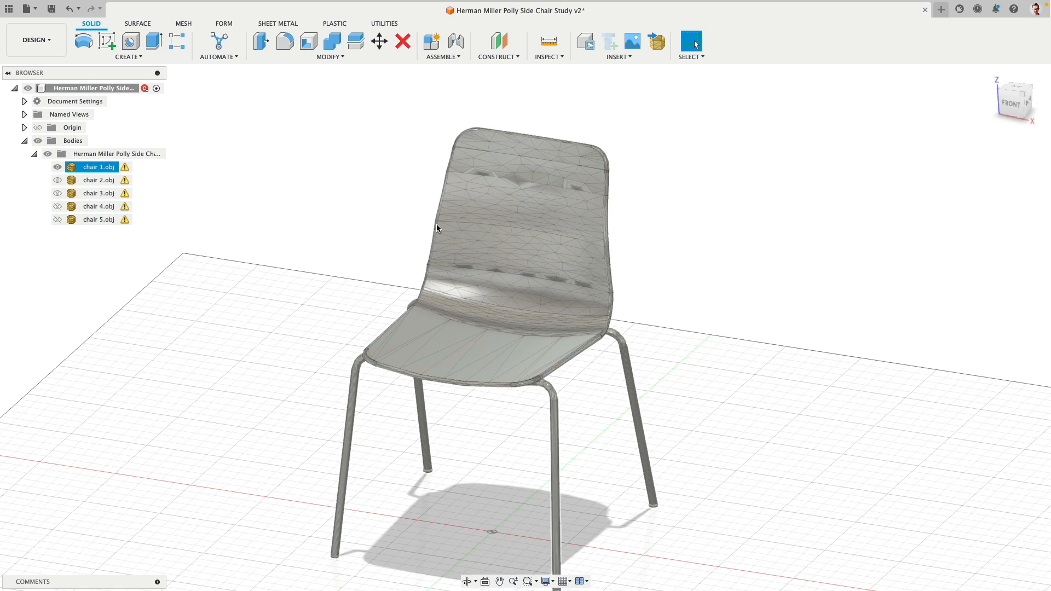
pyautogui.click(252, 161)
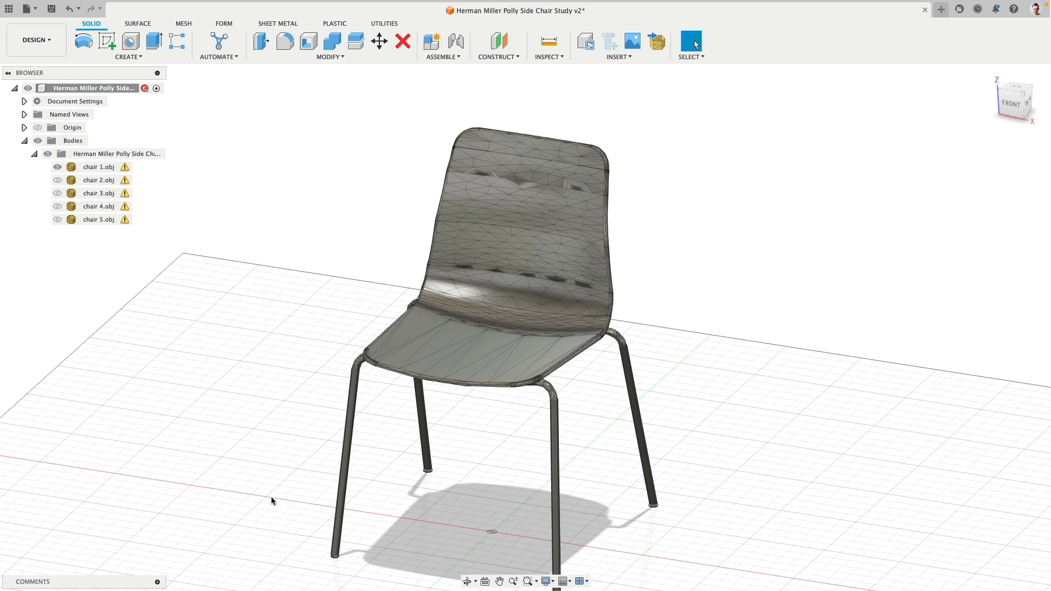
# - Switch to the Form modelling tools and review the commands available for creating and modifying T-Spline bodies
pyautogui.rightClick(124, 88)
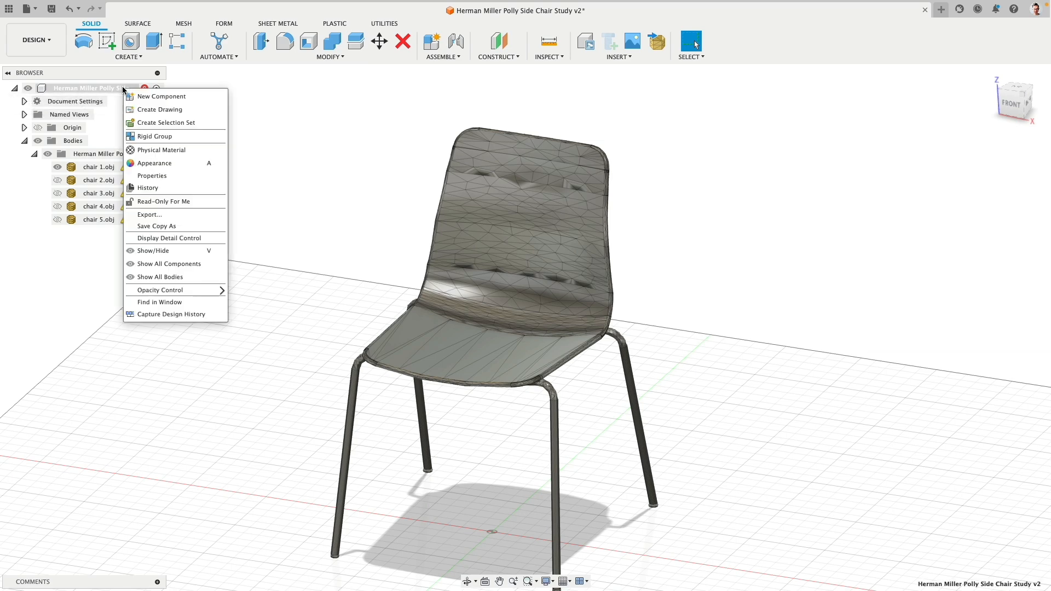
pyautogui.click(225, 24)
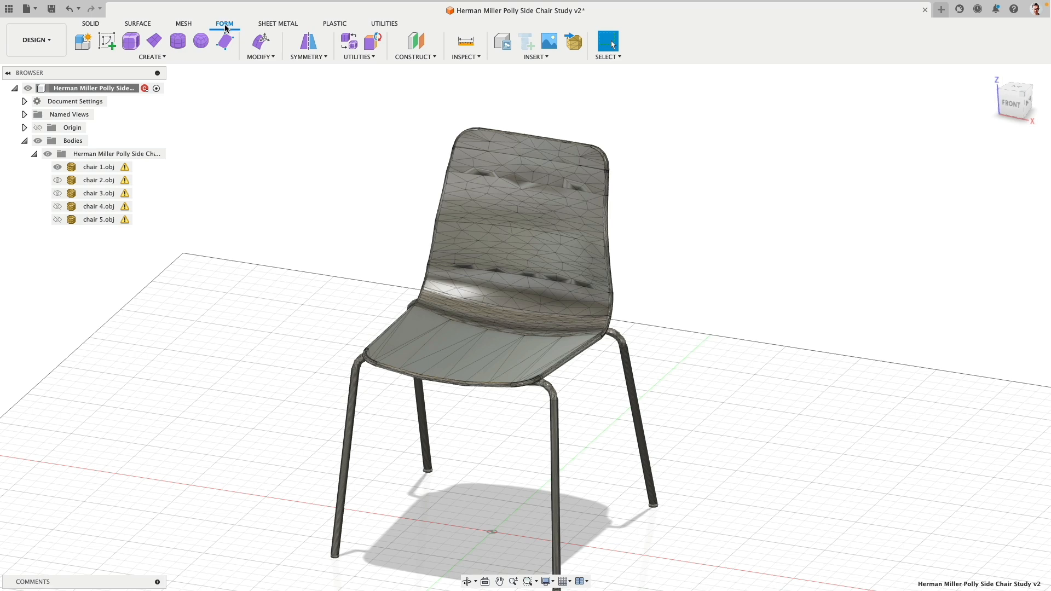
pyautogui.click(156, 57)
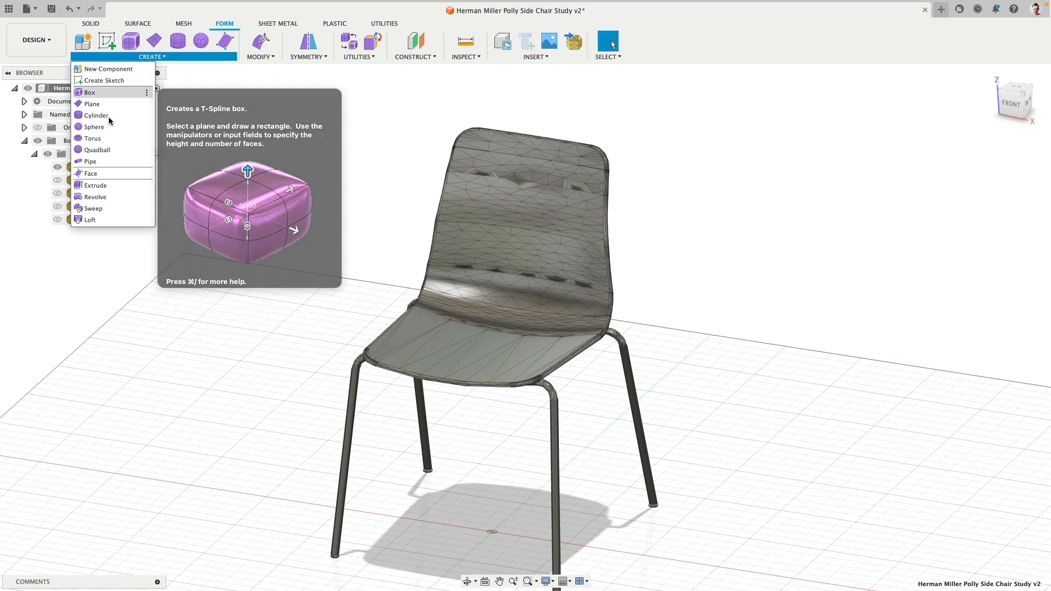
pyautogui.click(264, 58)
pyautogui.click(264, 58)
pyautogui.click(350, 57)
pyautogui.moveTo(212, 59)
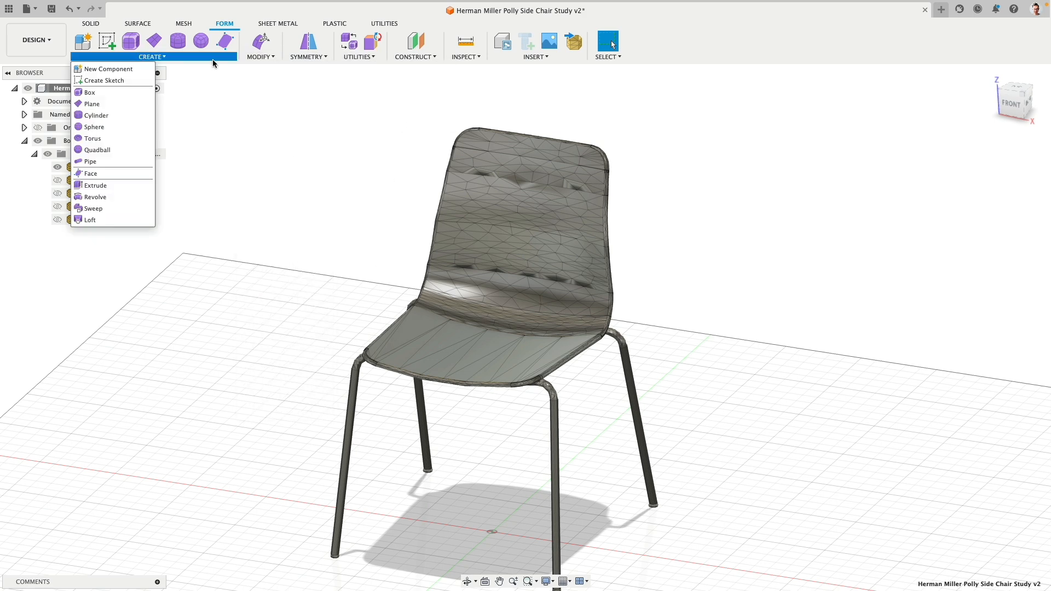
# - Create an 18 by 20 in T-Spline plane centred on the origin at floor level, with one face each way, as a new body
pyautogui.click(156, 44)
pyautogui.click(507, 510)
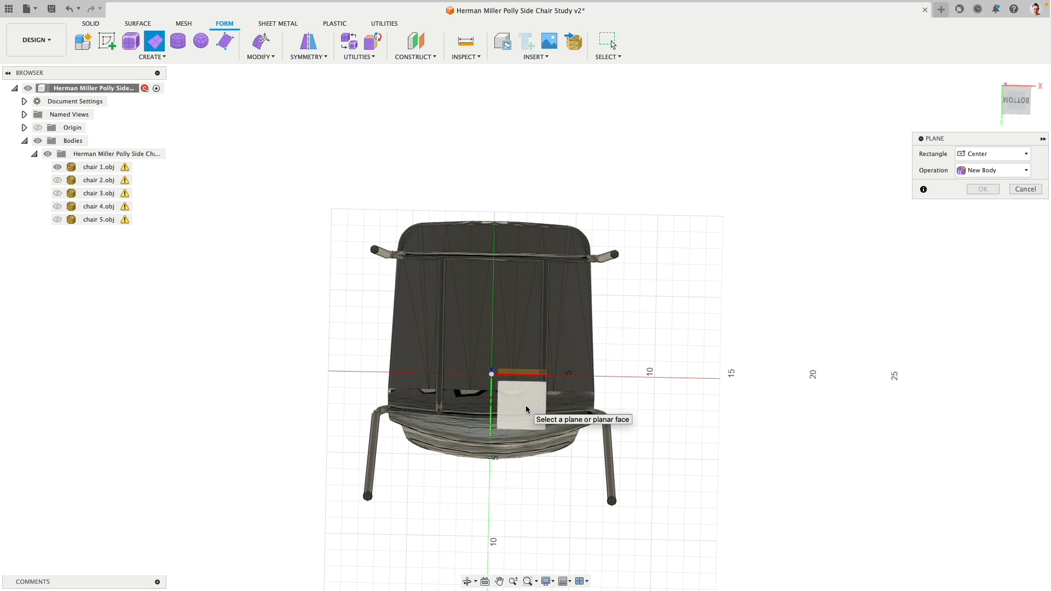
pyautogui.click(492, 375)
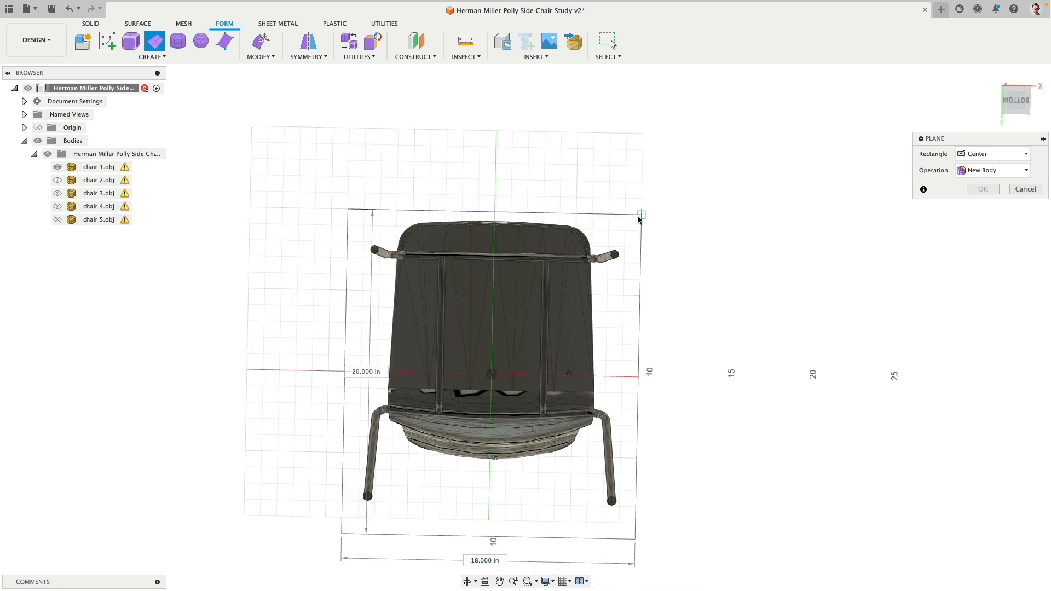
pyautogui.click(641, 213)
pyautogui.keyDown('shift'); pyautogui.moveTo(661, 317); pyautogui.dragTo(690, 188, button='middle'); pyautogui.keyUp('shift')
pyautogui.keyDown('shift'); pyautogui.moveTo(616, 450); pyautogui.dragTo(445, 427, button='middle'); pyautogui.keyUp('shift')
pyautogui.moveTo(381, 411); pyautogui.dragTo(251, 400)
pyautogui.keyDown('shift'); pyautogui.moveTo(468, 399); pyautogui.dragTo(328, 394, button='middle'); pyautogui.keyUp('shift')
pyautogui.moveTo(519, 388); pyautogui.dragTo(735, 340)
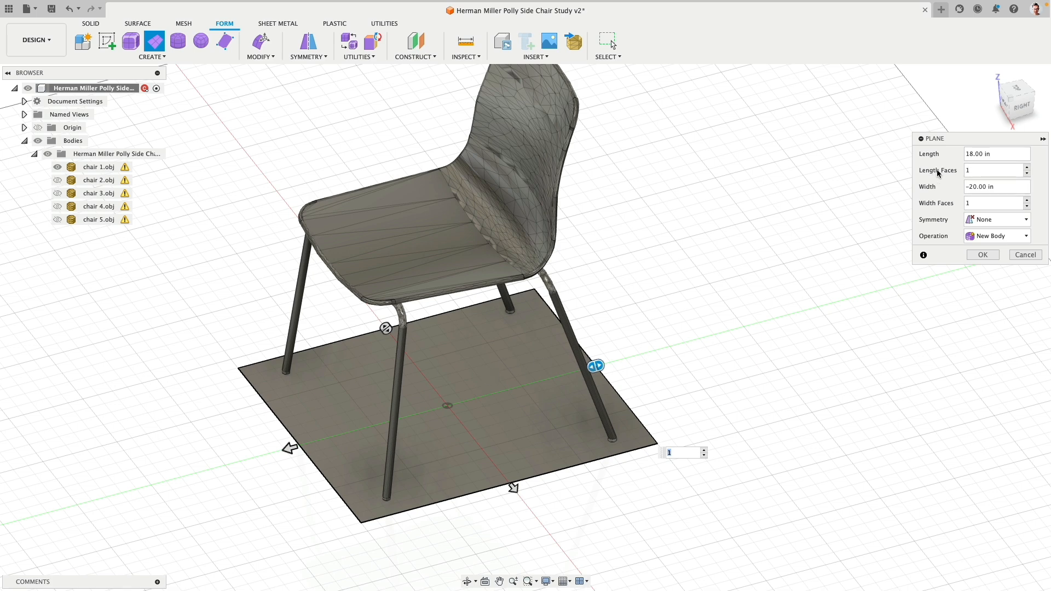
pyautogui.click(990, 254)
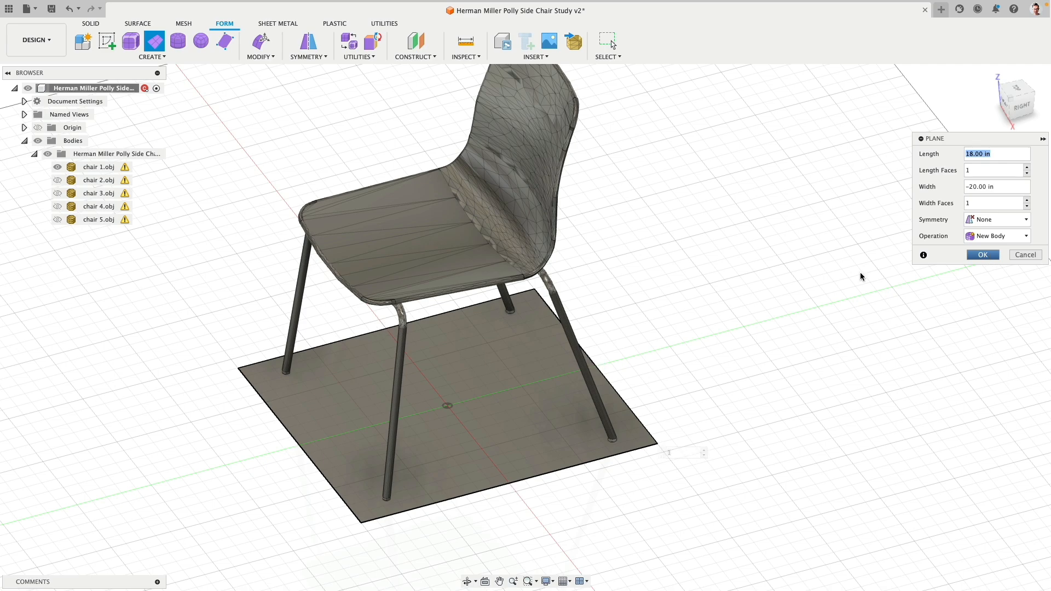
pyautogui.keyDown('shift'); pyautogui.moveTo(674, 291); pyautogui.dragTo(714, 289, button='middle'); pyautogui.keyUp('shift')
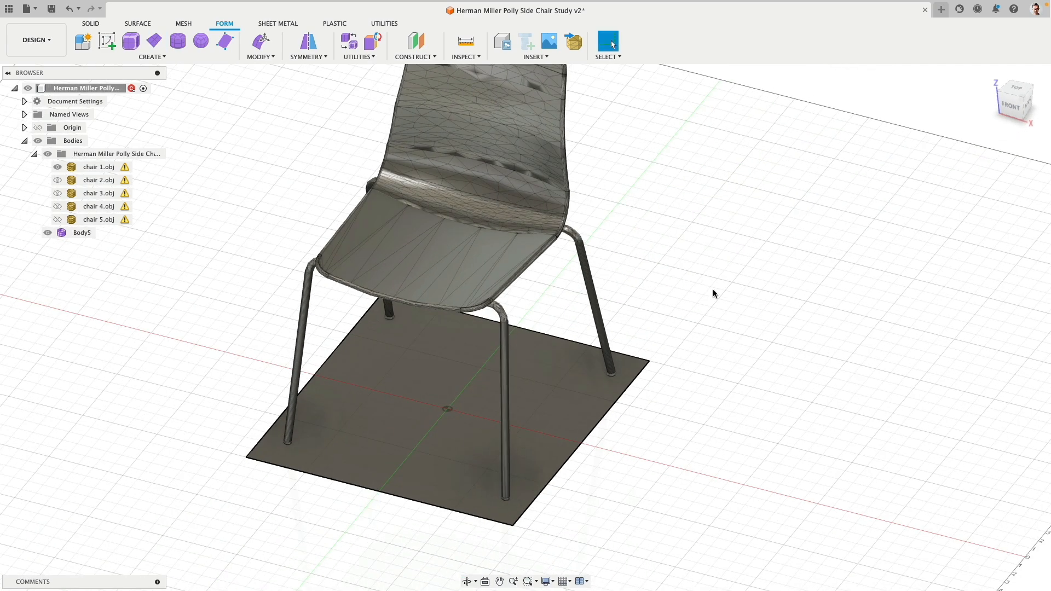
# - Raise the plane's face about 13.5 in from the floor to the height of the chair's seat with Edit Form
pyautogui.click(260, 43)
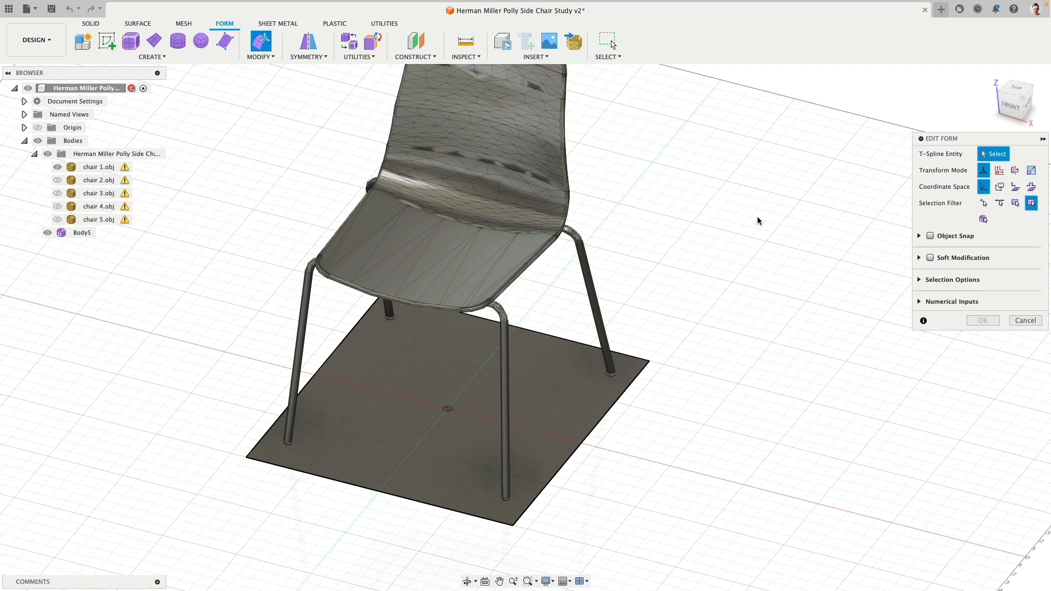
pyautogui.moveTo(985, 139); pyautogui.dragTo(776, 151)
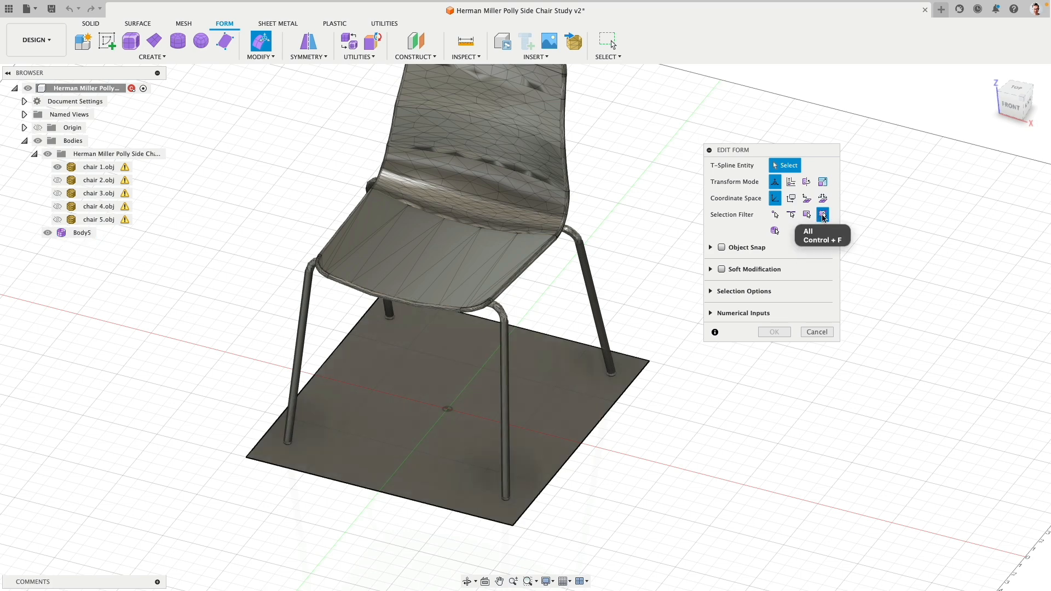
pyautogui.click(451, 402)
pyautogui.keyDown('shift'); pyautogui.moveTo(416, 426); pyautogui.dragTo(364, 411, button='middle'); pyautogui.keyUp('shift')
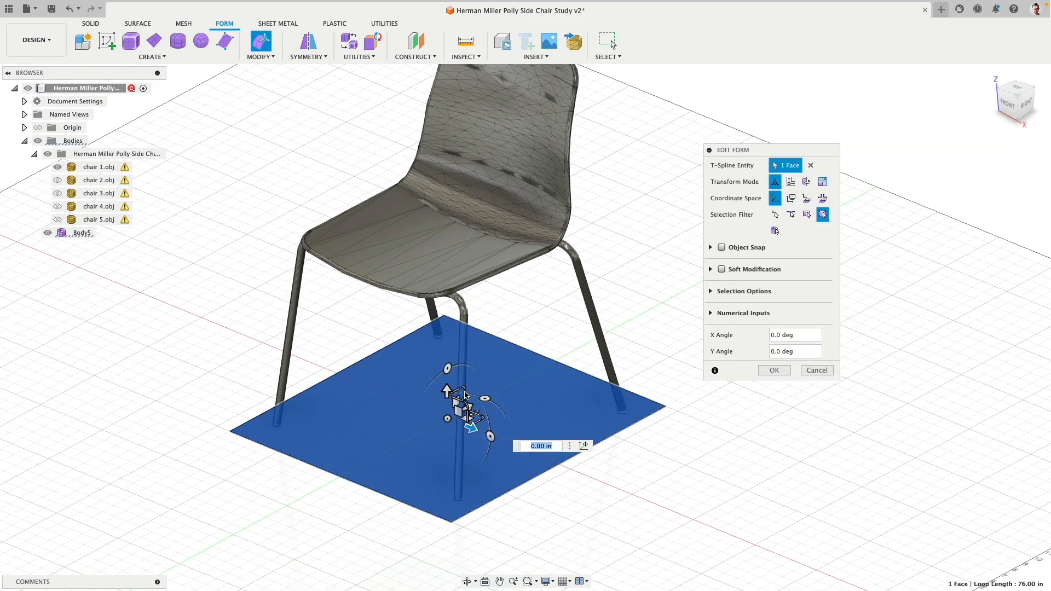
pyautogui.moveTo(447, 388); pyautogui.dragTo(452, 198)
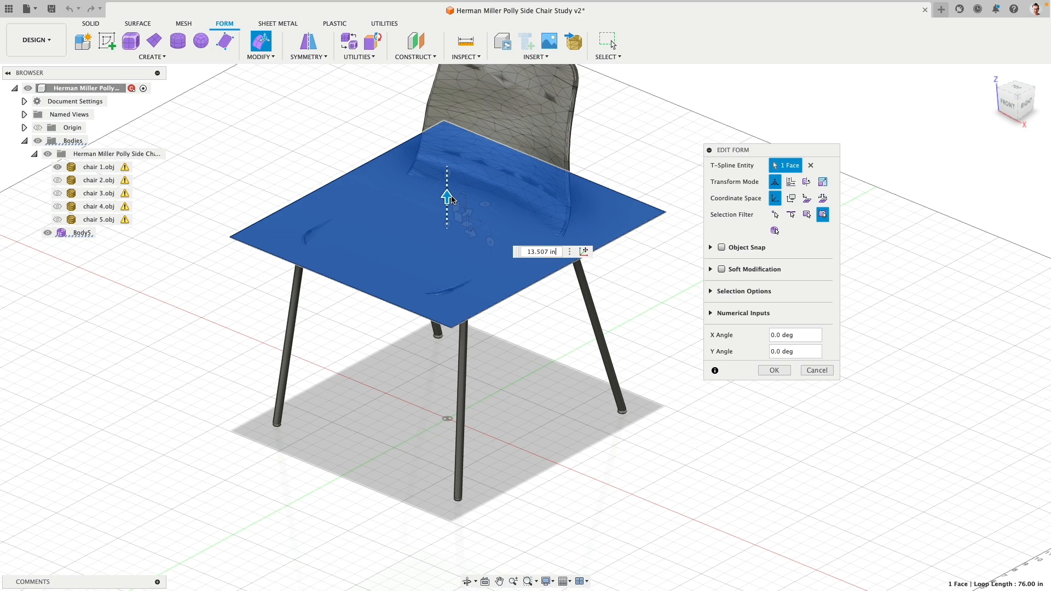
# - Scale the raised face across its width to about 12.7 in so it matches the chair seat
pyautogui.keyDown('shift'); pyautogui.moveTo(392, 249); pyautogui.dragTo(465, 230, button='middle'); pyautogui.keyUp('shift')
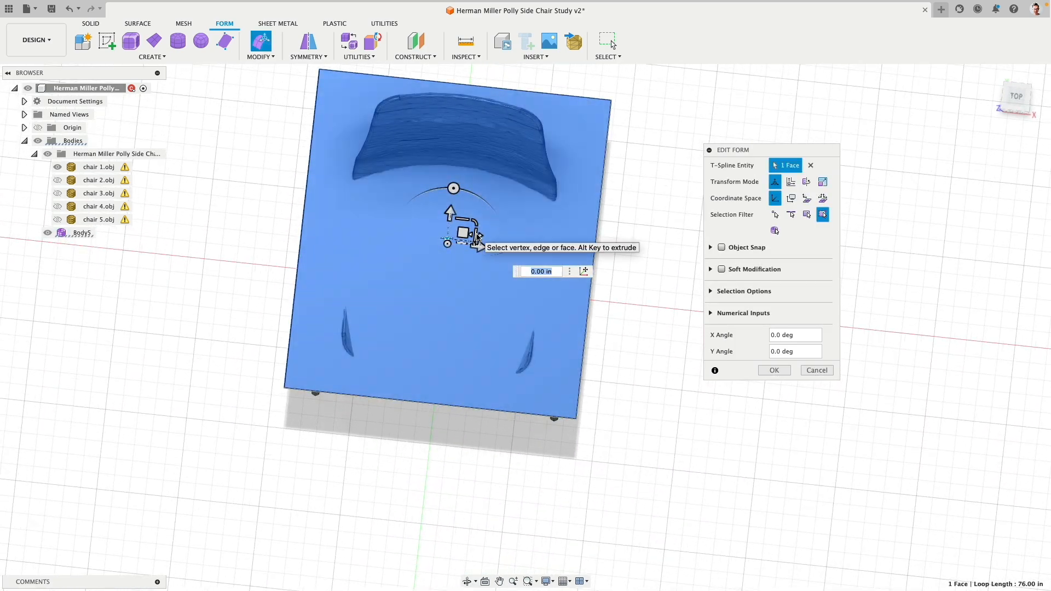
pyautogui.moveTo(475, 236); pyautogui.dragTo(469, 235)
pyautogui.keyDown('shift'); pyautogui.moveTo(534, 241); pyautogui.dragTo(307, 239, button='middle'); pyautogui.keyUp('shift')
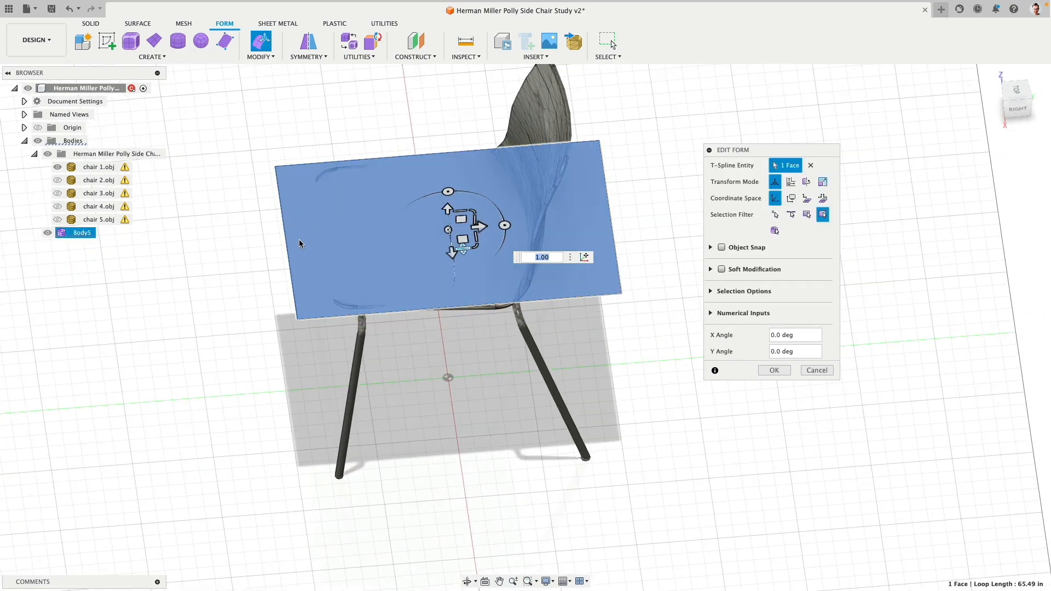
# - Pull the plane's front edge back to the seat front and move its rear edge about 7.8 in forward to the backrest bend
pyautogui.click(289, 253)
pyautogui.moveTo(321, 240); pyautogui.dragTo(352, 240)
pyautogui.click(609, 212)
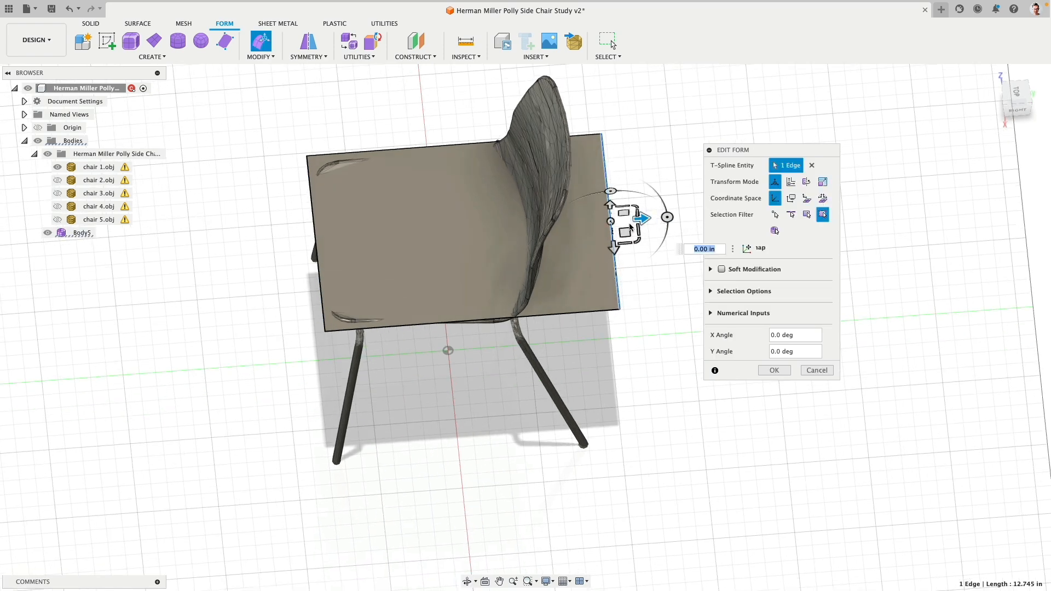
pyautogui.moveTo(632, 227); pyautogui.dragTo(517, 231)
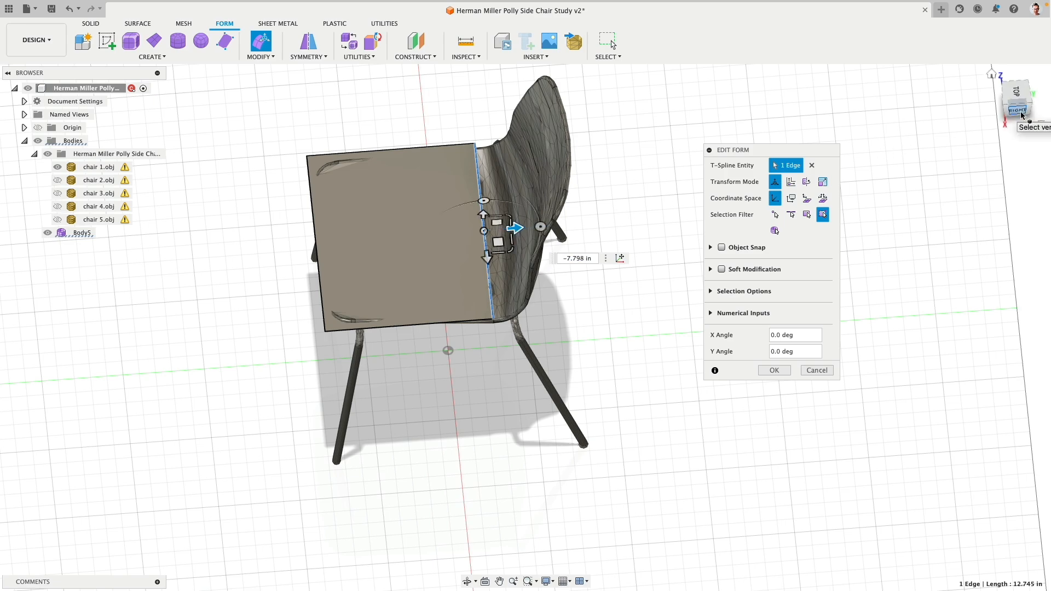
# - Adjust the heights of the plane's rear and front edges in the side view to follow the seat's slope
pyautogui.click(1017, 107)
pyautogui.scroll(5, 490, 261)
pyautogui.moveTo(497, 255); pyautogui.dragTo(498, 261)
pyautogui.keyDown('shift'); pyautogui.moveTo(105, 281); pyautogui.dragTo(228, 255, button='middle'); pyautogui.keyUp('shift')
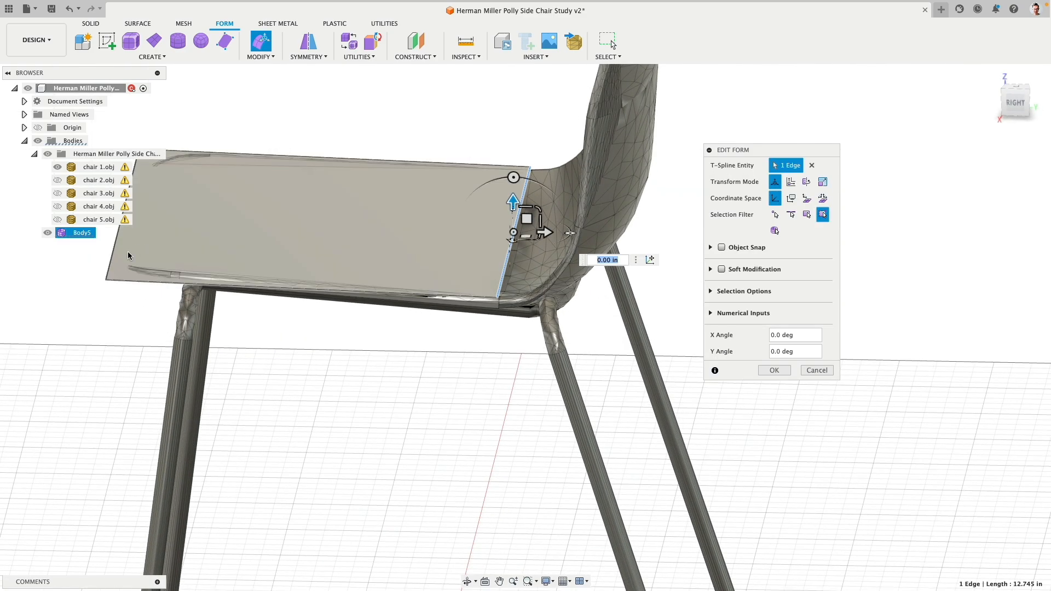
pyautogui.keyDown('shift'); pyautogui.moveTo(134, 248); pyautogui.dragTo(285, 207, button='middle'); pyautogui.keyUp('shift')
pyautogui.moveTo(284, 207); pyautogui.dragTo(284, 200)
pyautogui.keyDown('shift'); pyautogui.moveTo(353, 233); pyautogui.dragTo(485, 285, button='middle'); pyautogui.keyUp('shift')
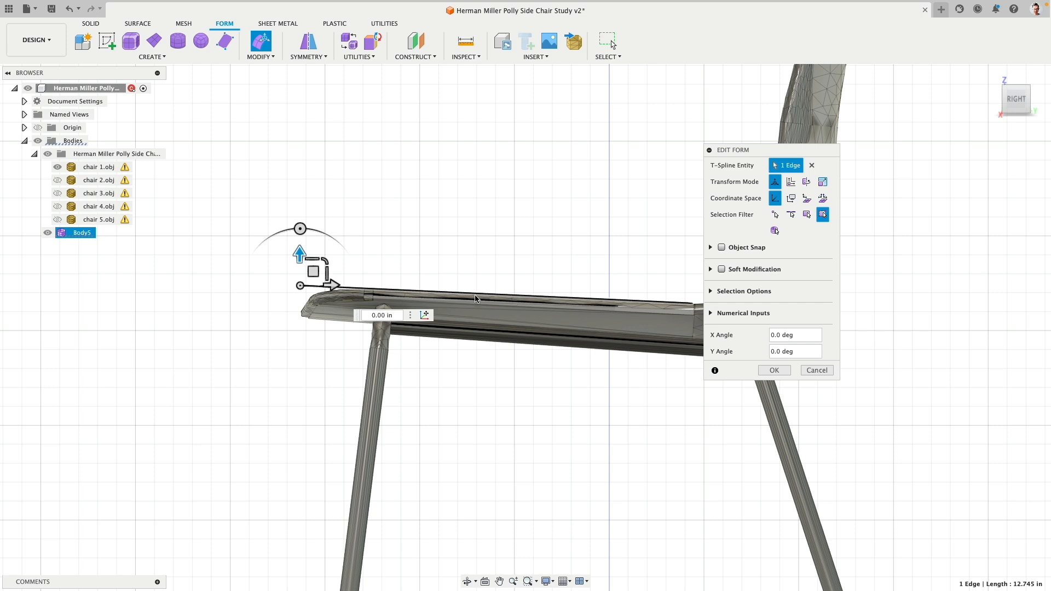
pyautogui.moveTo(527, 303); pyautogui.dragTo(401, 232, button='middle')
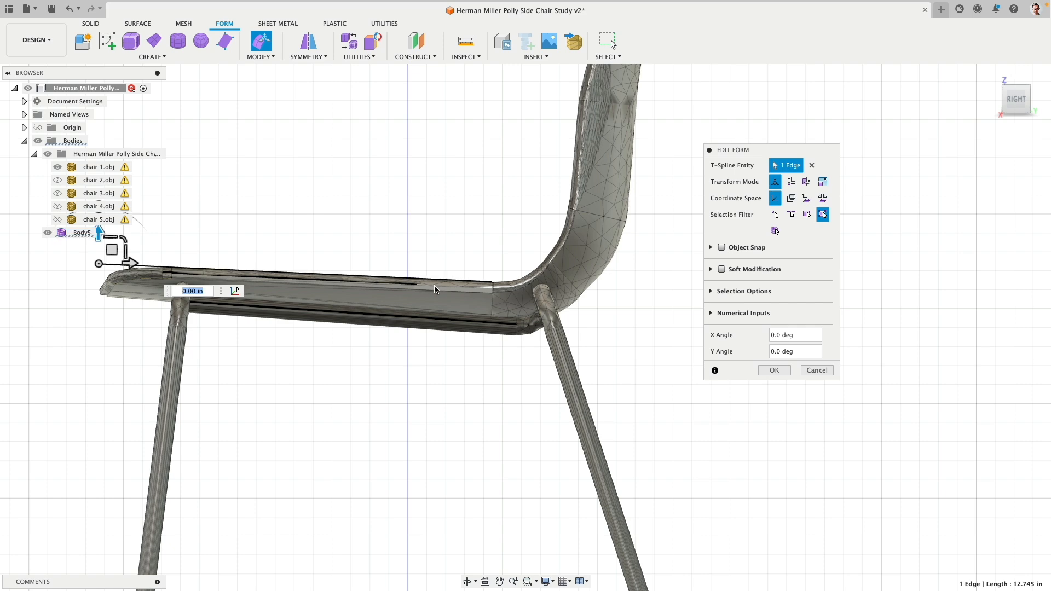
pyautogui.keyDown('shift'); pyautogui.moveTo(495, 227); pyautogui.dragTo(556, 221, button='middle'); pyautogui.keyUp('shift')
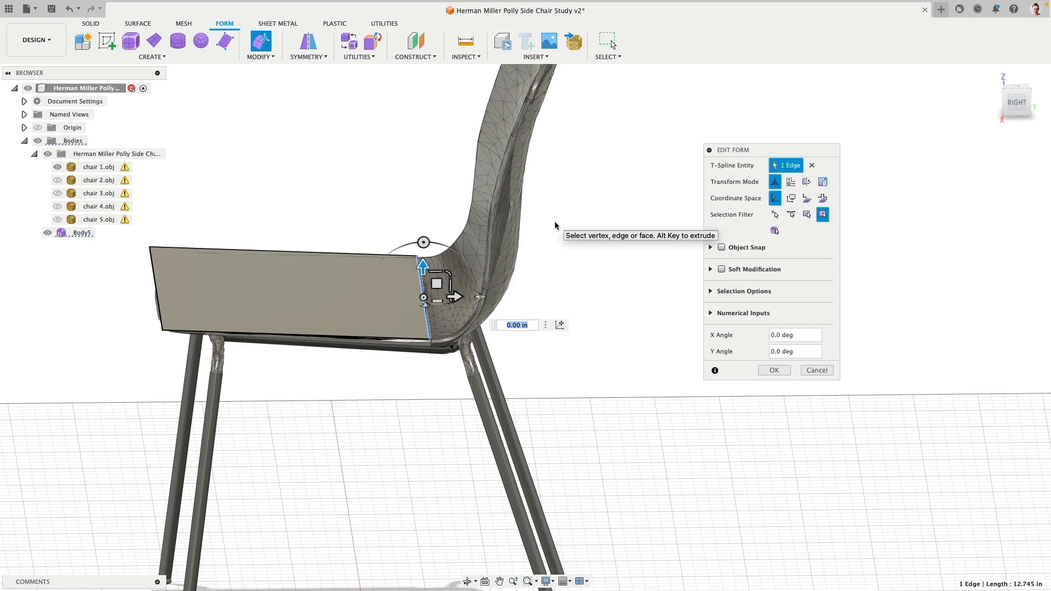
# - Extrude the rear edge in three segments around the bend and up the backrest to its top, the last about 5.7 in high
pyautogui.click(1009, 106)
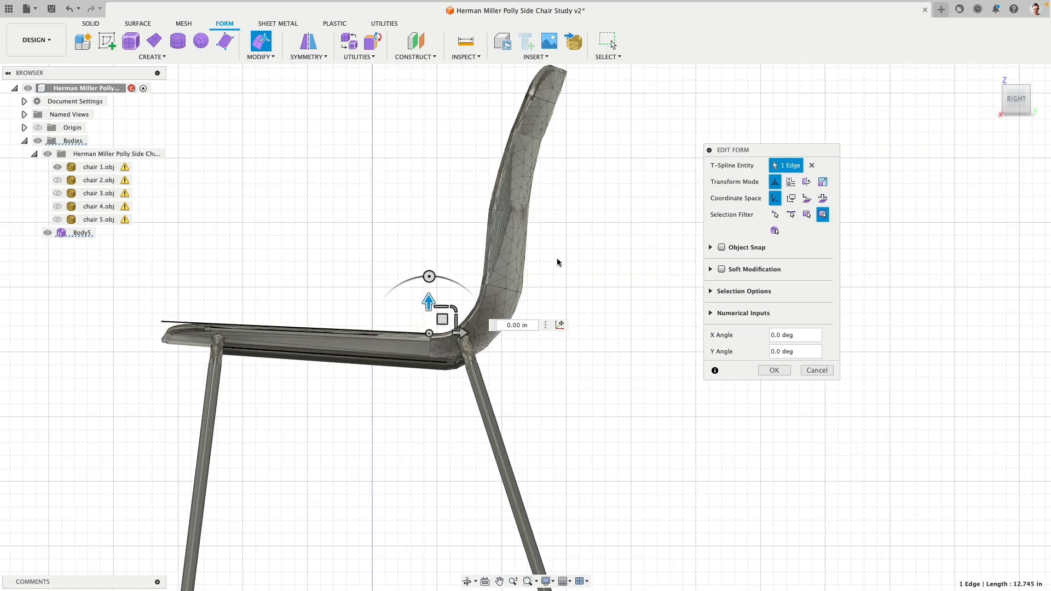
pyautogui.scroll(4, 557, 258)
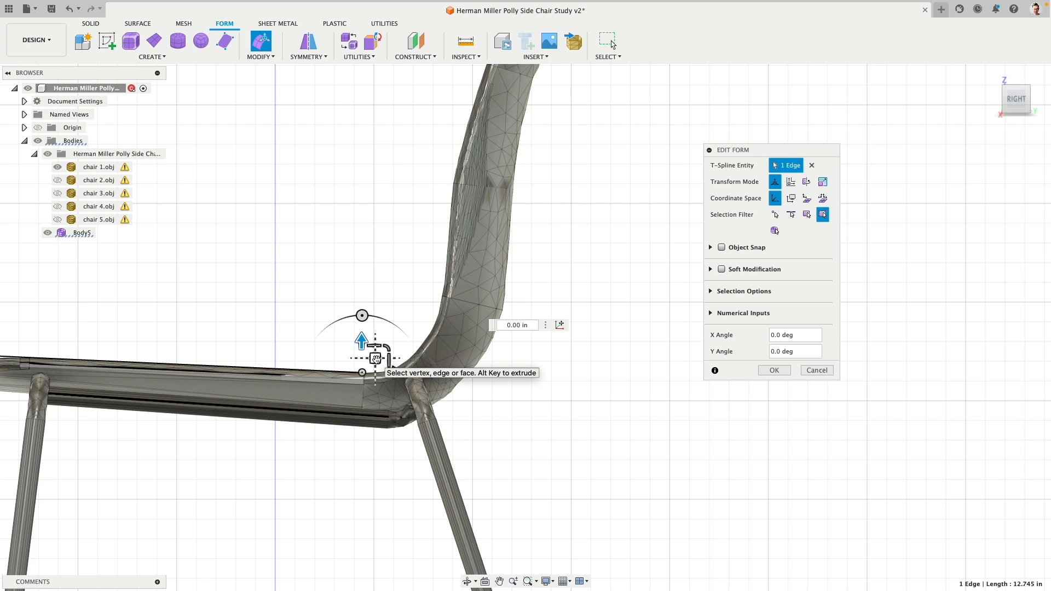
pyautogui.moveTo(376, 359); pyautogui.dragTo(436, 335)
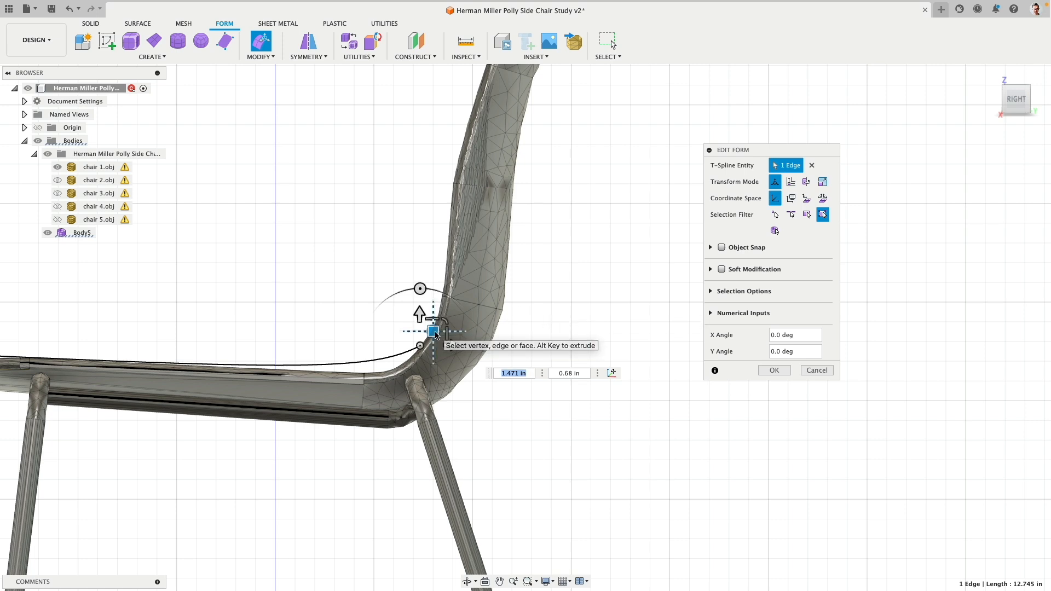
pyautogui.moveTo(435, 335); pyautogui.dragTo(465, 165)
pyautogui.moveTo(598, 129); pyautogui.dragTo(471, 408, button='middle')
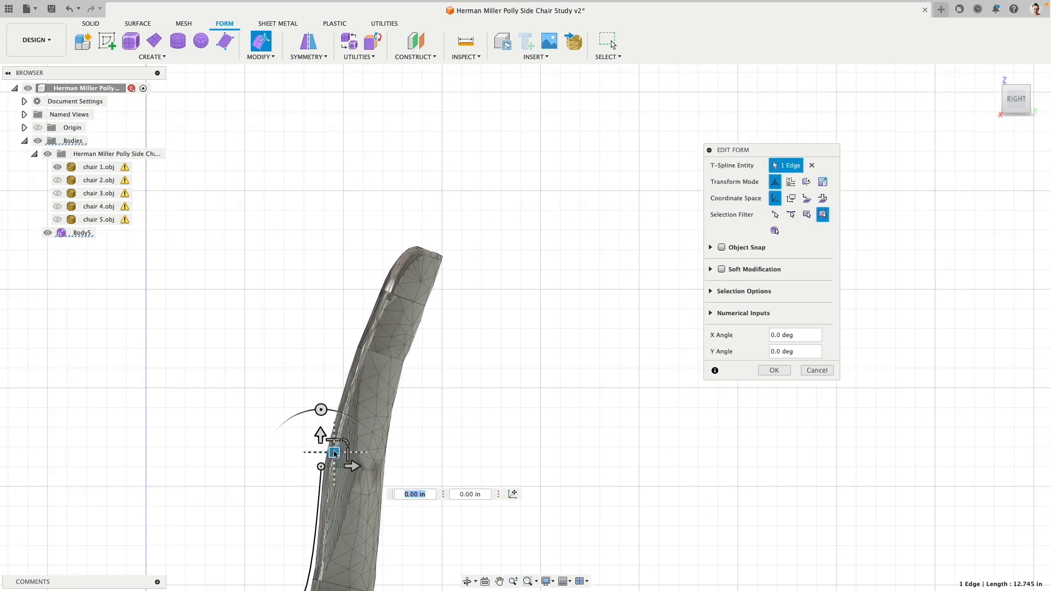
pyautogui.moveTo(334, 452); pyautogui.dragTo(409, 229)
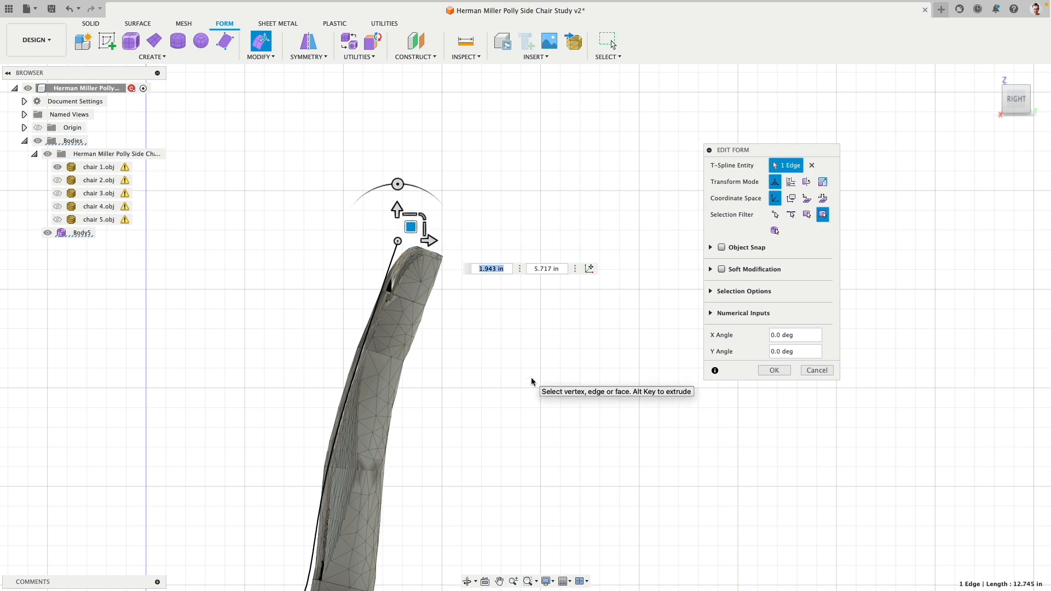
# - Lower the seat's cross edge just ahead of the bend by about 0.134 in toward the mesh
pyautogui.scroll(-3, 481, 403)
pyautogui.keyDown('shift'); pyautogui.moveTo(472, 388); pyautogui.dragTo(518, 465, button='middle'); pyautogui.keyUp('shift')
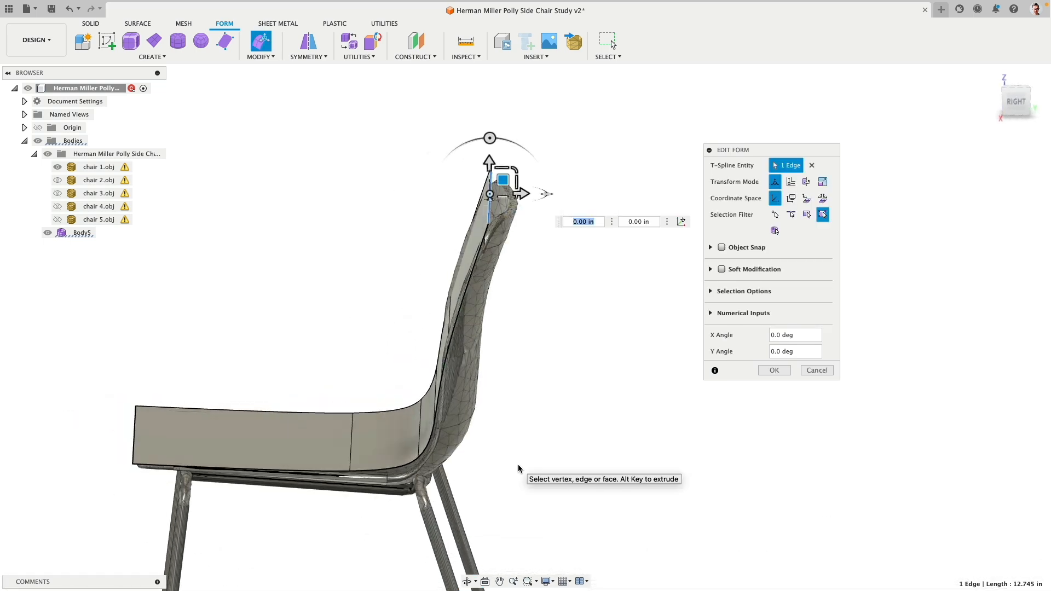
pyautogui.keyDown('shift'); pyautogui.moveTo(518, 465); pyautogui.dragTo(611, 383, button='middle'); pyautogui.keyUp('shift')
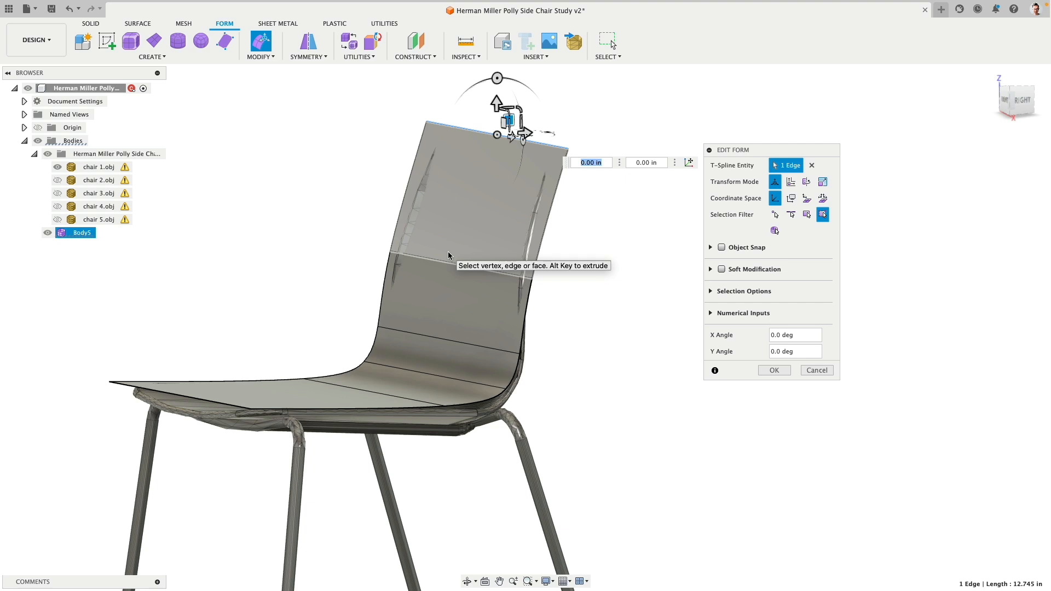
pyautogui.keyDown('shift'); pyautogui.moveTo(574, 421); pyautogui.dragTo(553, 395, button='middle'); pyautogui.keyUp('shift')
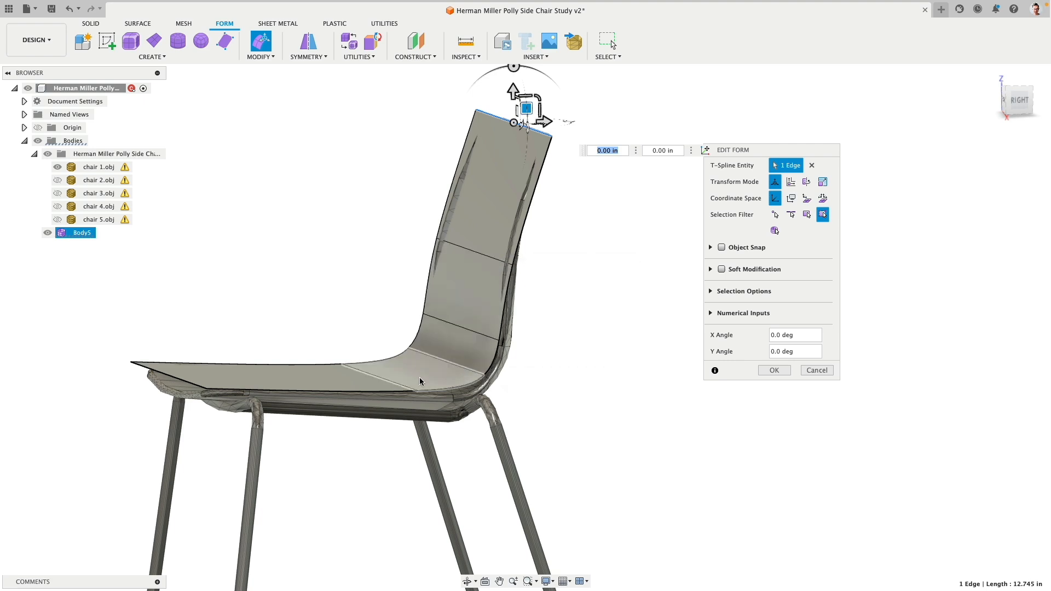
pyautogui.keyDown('shift'); pyautogui.moveTo(402, 386); pyautogui.dragTo(580, 353, button='middle'); pyautogui.keyUp('shift')
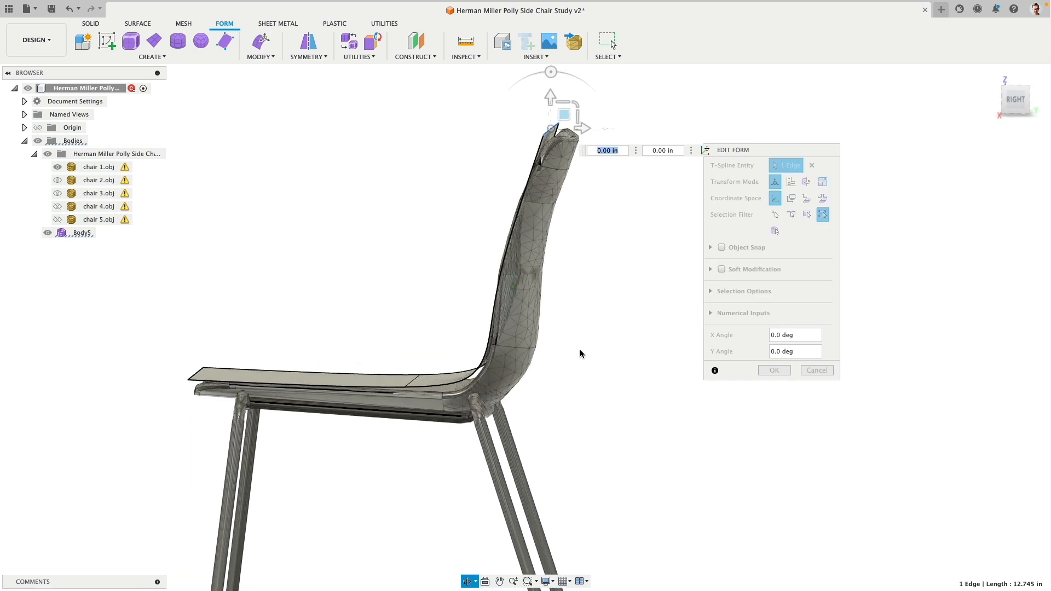
pyautogui.keyDown('shift'); pyautogui.moveTo(408, 385); pyautogui.dragTo(399, 371, button='middle'); pyautogui.keyUp('shift')
pyautogui.click(412, 386)
pyautogui.keyDown('shift'); pyautogui.moveTo(422, 314); pyautogui.dragTo(413, 335, button='middle'); pyautogui.keyUp('shift')
pyautogui.moveTo(411, 350); pyautogui.dragTo(412, 351)
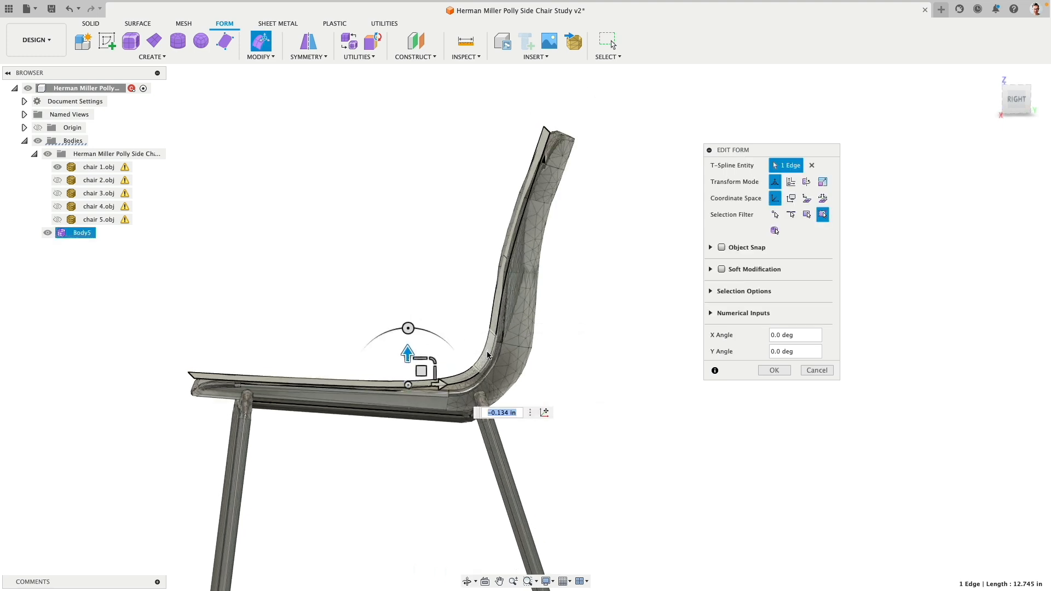
# - Move the cross edge in the middle of the bend down and slightly forward to follow the mesh's inner curve
pyautogui.scroll(4, 481, 358)
pyautogui.click(469, 380)
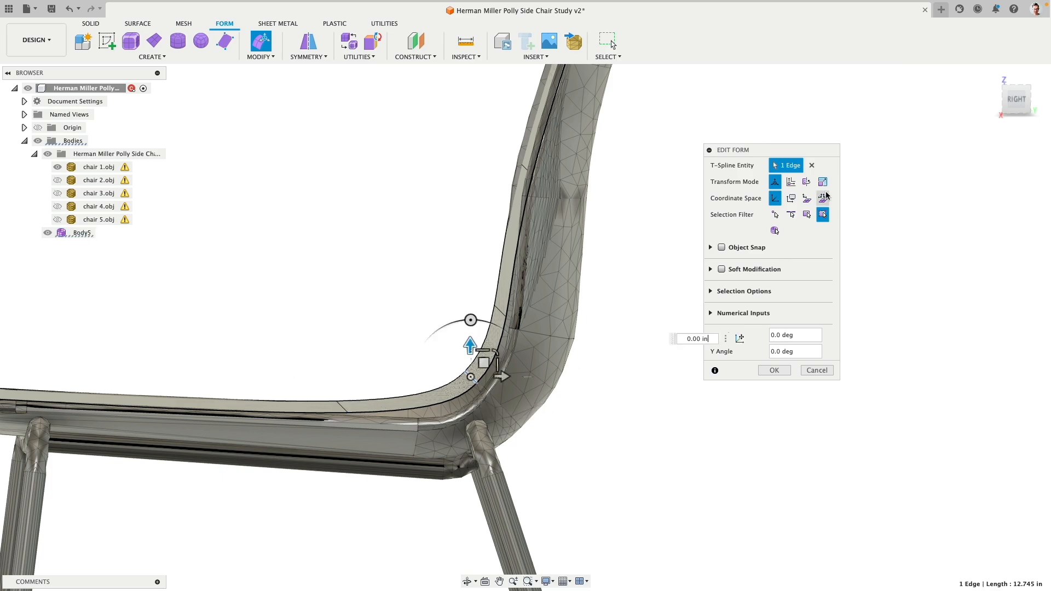
pyautogui.scroll(5, 445, 368)
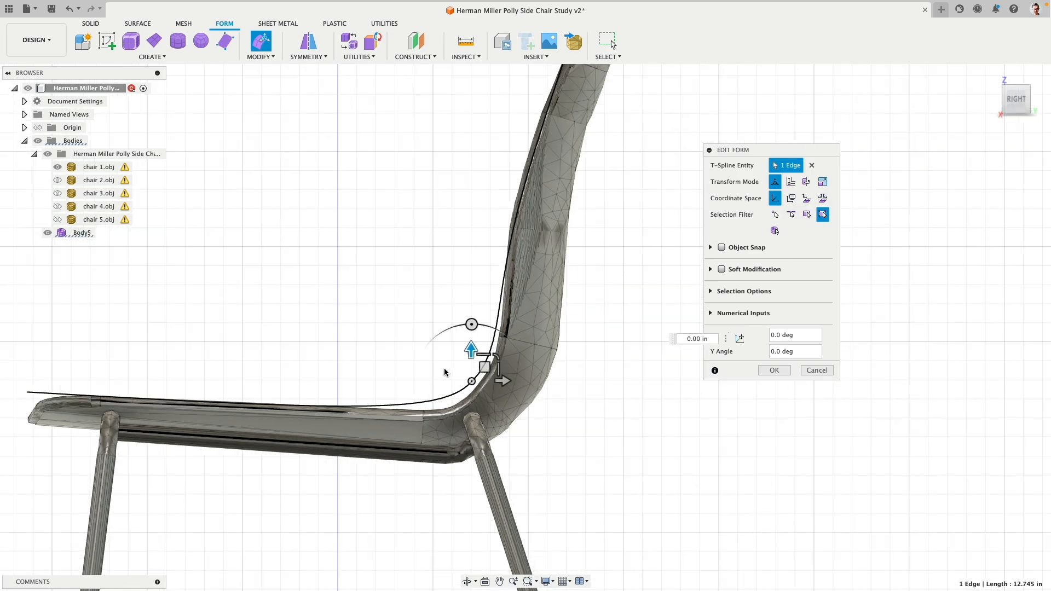
pyautogui.moveTo(449, 366); pyautogui.dragTo(393, 265, button='middle')
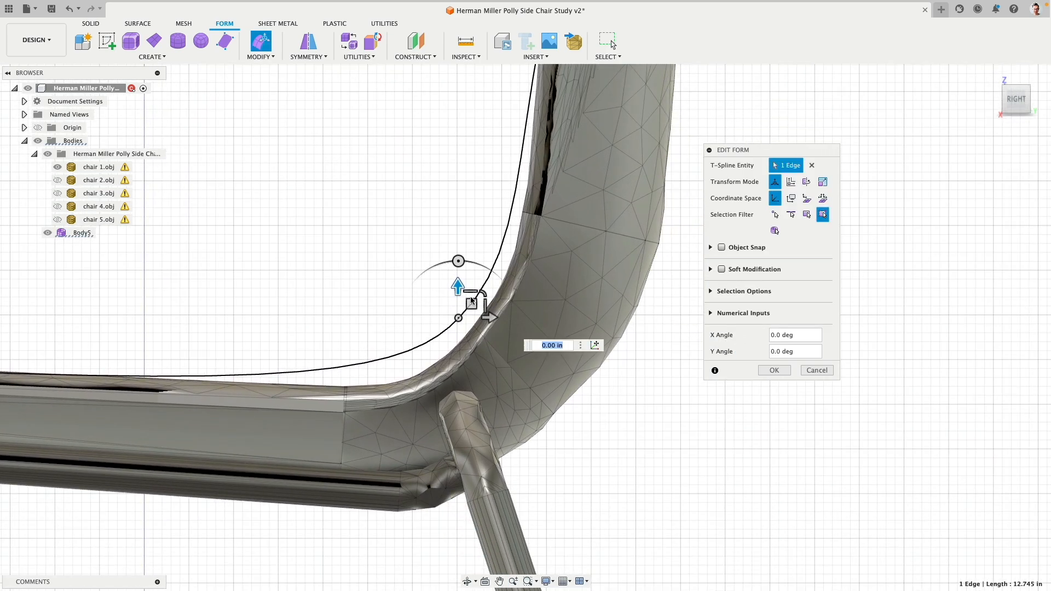
pyautogui.moveTo(468, 305); pyautogui.dragTo(452, 347)
# - Move the cross edge at the base of the backrest about 0.13 in back and 0.2 in down onto the mesh
pyautogui.keyDown('shift'); pyautogui.moveTo(384, 281); pyautogui.dragTo(416, 284, button='middle'); pyautogui.keyUp('shift')
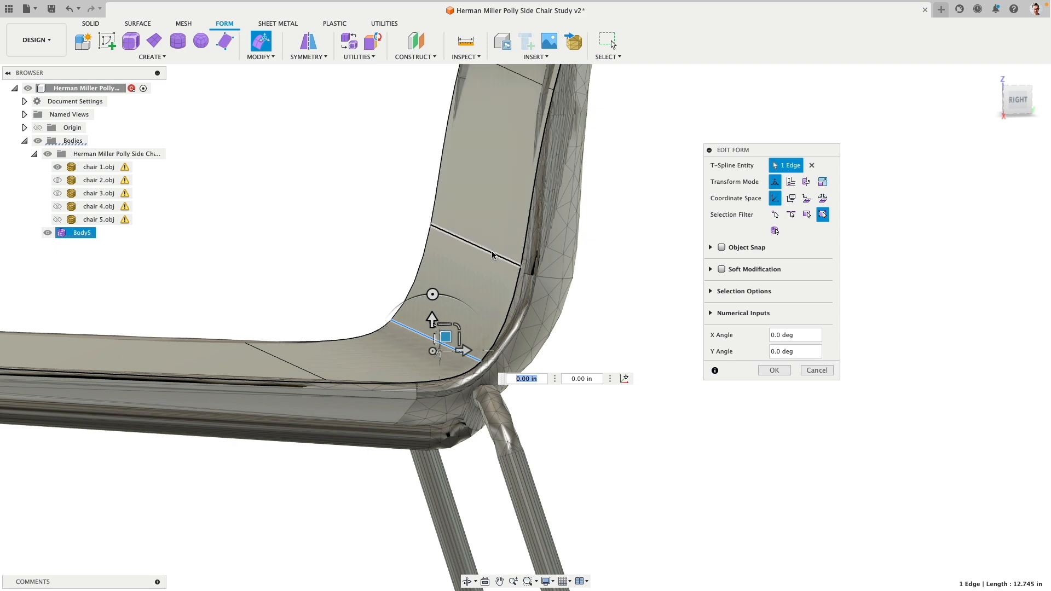
pyautogui.click(492, 253)
pyautogui.click(1018, 100)
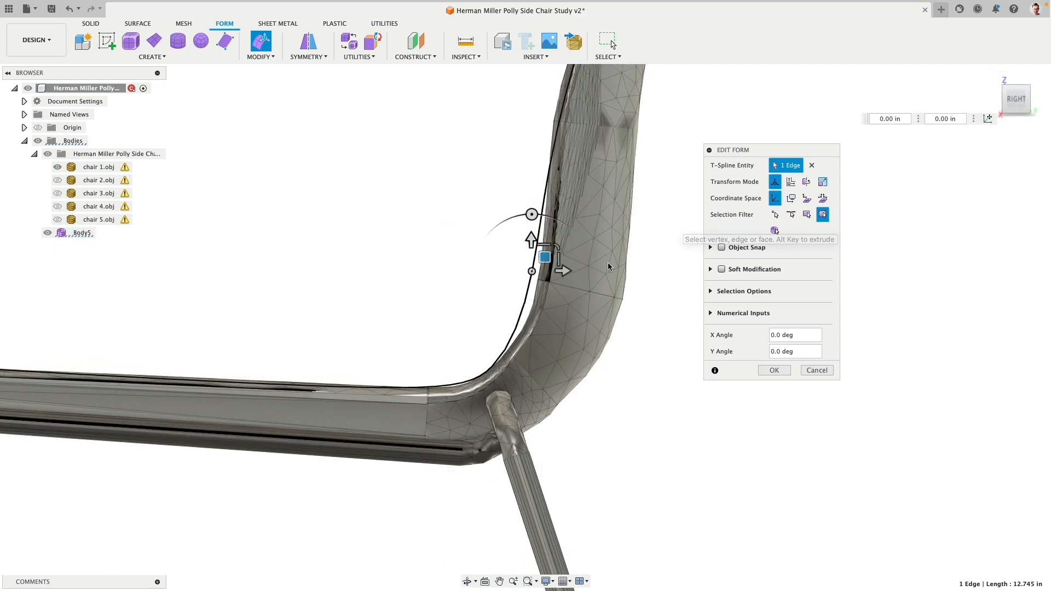
pyautogui.moveTo(549, 268)
pyautogui.mouseDown()
pyautogui.moveTo(556, 255)
pyautogui.moveTo(553, 271)
pyautogui.mouseUp()
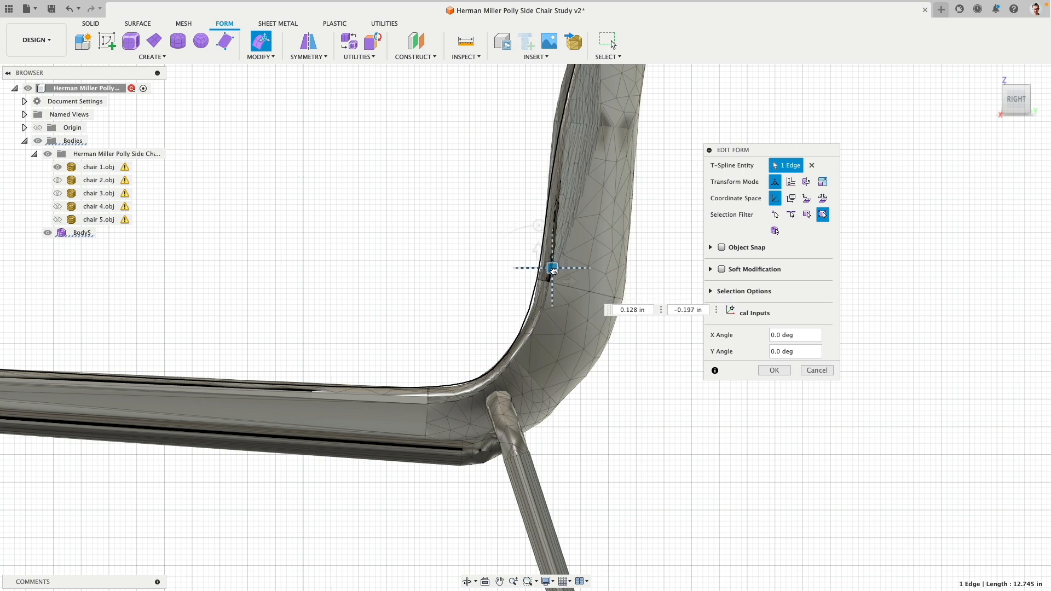
# - Move the mid-backrest cross edge about 0.11 in forward and 0.48 in up to follow the mesh profile
pyautogui.scroll(-3, 479, 256)
pyautogui.keyDown('shift'); pyautogui.moveTo(479, 258); pyautogui.dragTo(490, 253, button='middle'); pyautogui.keyUp('shift')
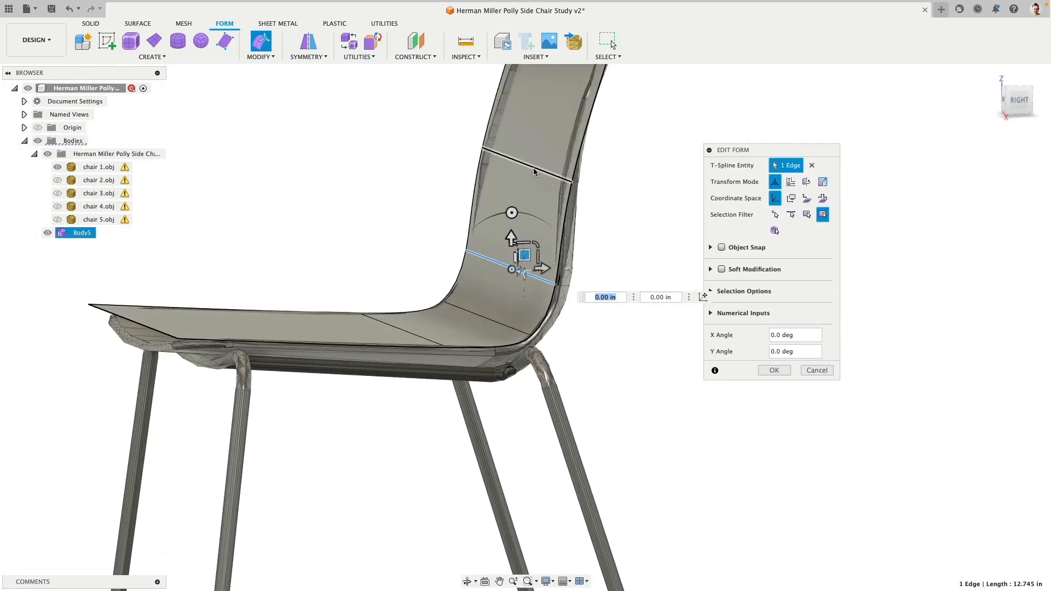
pyautogui.click(1018, 100)
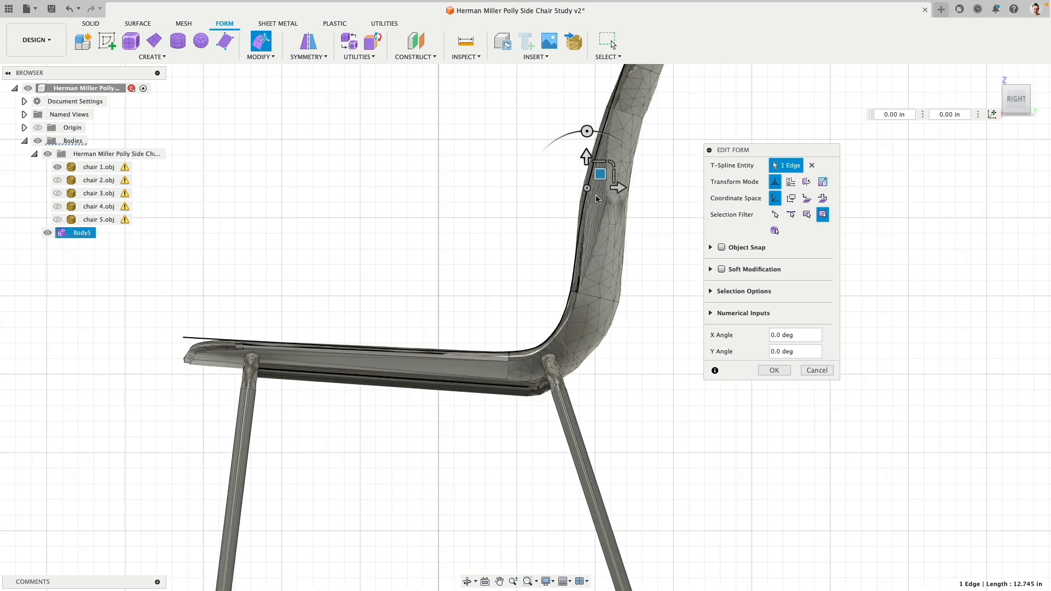
pyautogui.scroll(3, 584, 208)
pyautogui.moveTo(571, 186); pyautogui.dragTo(564, 160)
# - Shift the lower backrest cross edge slightly up and back along the mesh in the side view
pyautogui.keyDown('shift'); pyautogui.moveTo(450, 265); pyautogui.dragTo(469, 279, button='middle'); pyautogui.keyUp('shift')
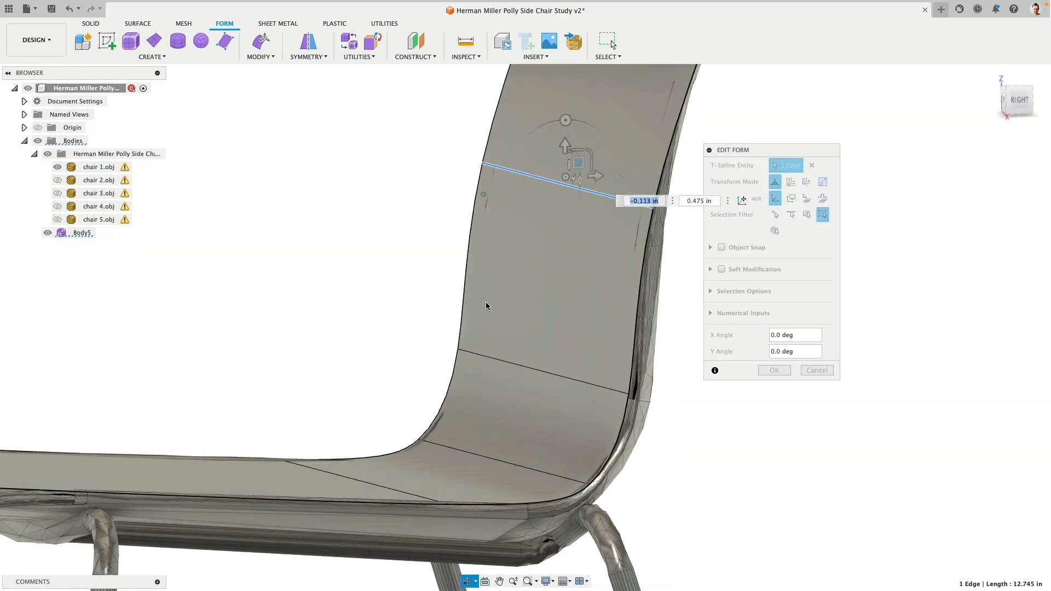
pyautogui.click(540, 372)
pyautogui.click(1019, 100)
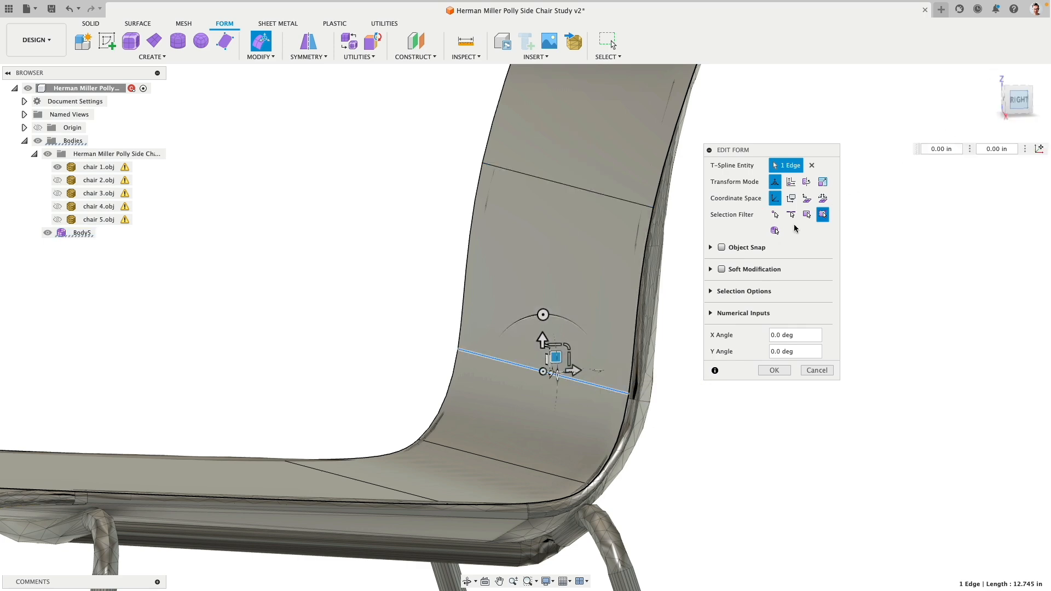
pyautogui.moveTo(594, 356); pyautogui.dragTo(448, 324, button='middle')
pyautogui.moveTo(539, 357); pyautogui.dragTo(545, 342)
# - Fine-tune the bend's cross edge by about 0.09 in back and 0.03 in down to fit the mesh curve
pyautogui.keyDown('shift'); pyautogui.moveTo(366, 384); pyautogui.dragTo(448, 436, button='middle'); pyautogui.keyUp('shift')
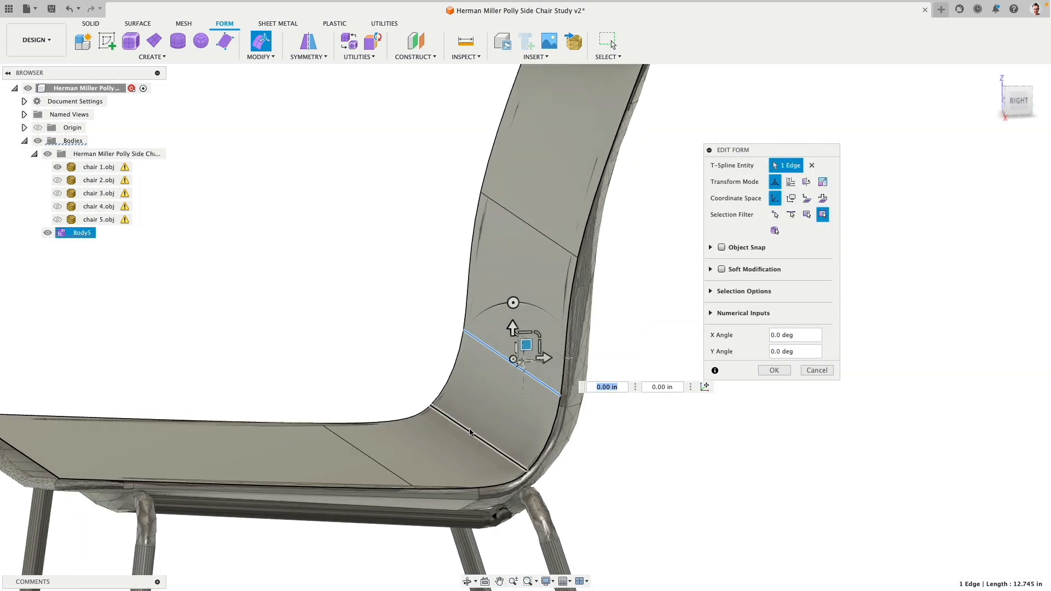
pyautogui.click(451, 419)
pyautogui.moveTo(573, 363); pyautogui.dragTo(491, 251, button='middle')
pyautogui.scroll(3, 492, 353)
pyautogui.moveTo(458, 347)
pyautogui.mouseDown()
pyautogui.moveTo(446, 341)
pyautogui.moveTo(438, 352)
pyautogui.moveTo(462, 321)
pyautogui.moveTo(453, 340)
pyautogui.moveTo(460, 331)
pyautogui.moveTo(464, 341)
pyautogui.moveTo(451, 337)
pyautogui.moveTo(462, 347)
pyautogui.mouseUp()
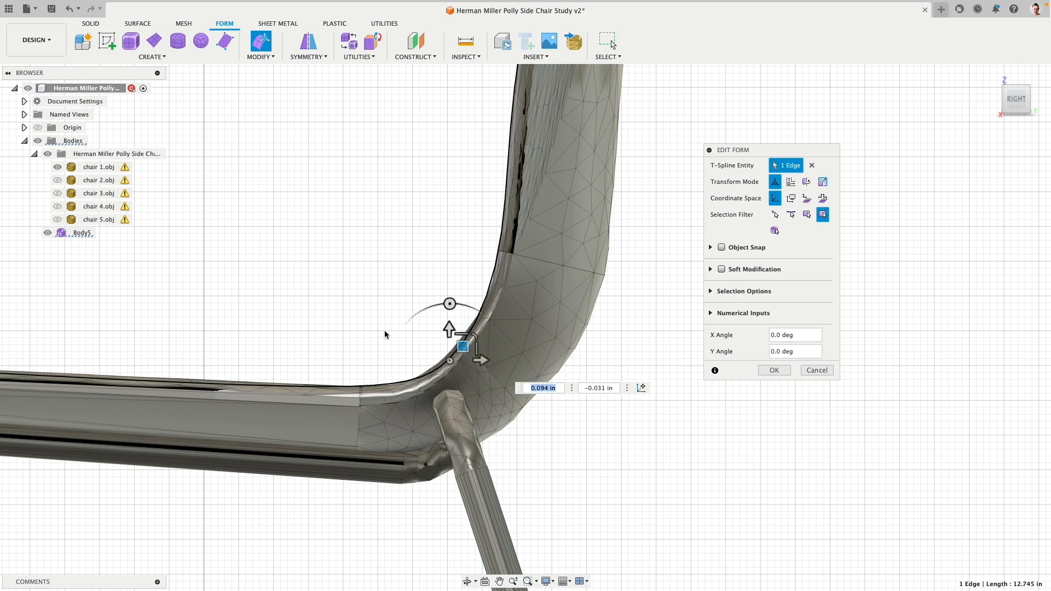
# - Raise the seat's rear cross edge about 0.06 in toward the mesh profile in the side view
pyautogui.scroll(-2, 311, 288)
pyautogui.keyDown('shift'); pyautogui.moveTo(311, 289); pyautogui.dragTo(309, 310, button='middle'); pyautogui.keyUp('shift')
pyautogui.click(285, 367)
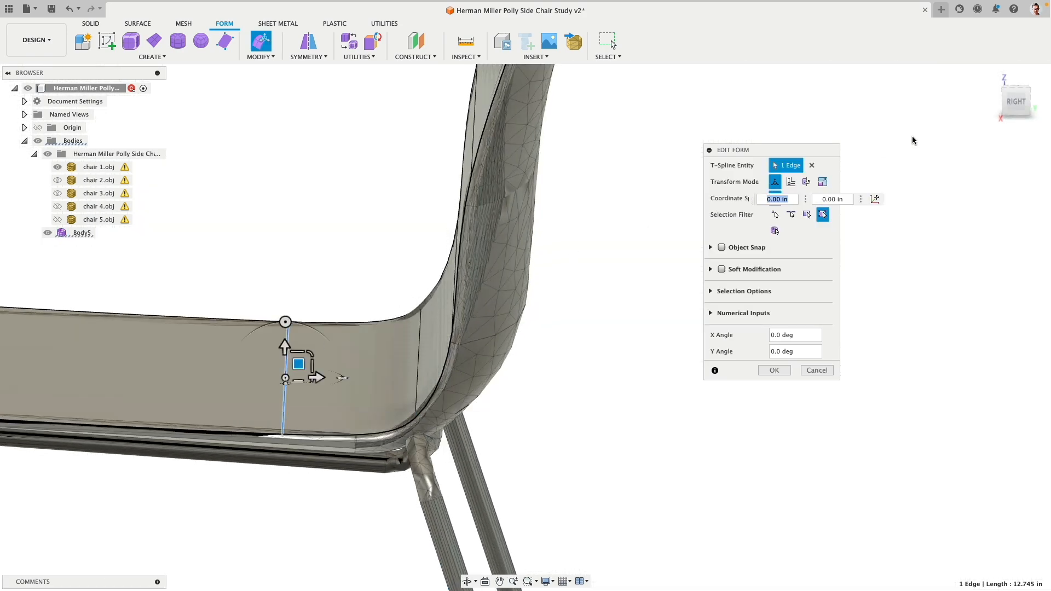
pyautogui.click(1016, 102)
pyautogui.moveTo(293, 436); pyautogui.dragTo(355, 374, button='middle')
pyautogui.scroll(-2, 351, 374)
pyautogui.scroll(3, 346, 357)
pyautogui.moveTo(345, 374); pyautogui.dragTo(344, 370)
pyautogui.scroll(-2, 454, 255)
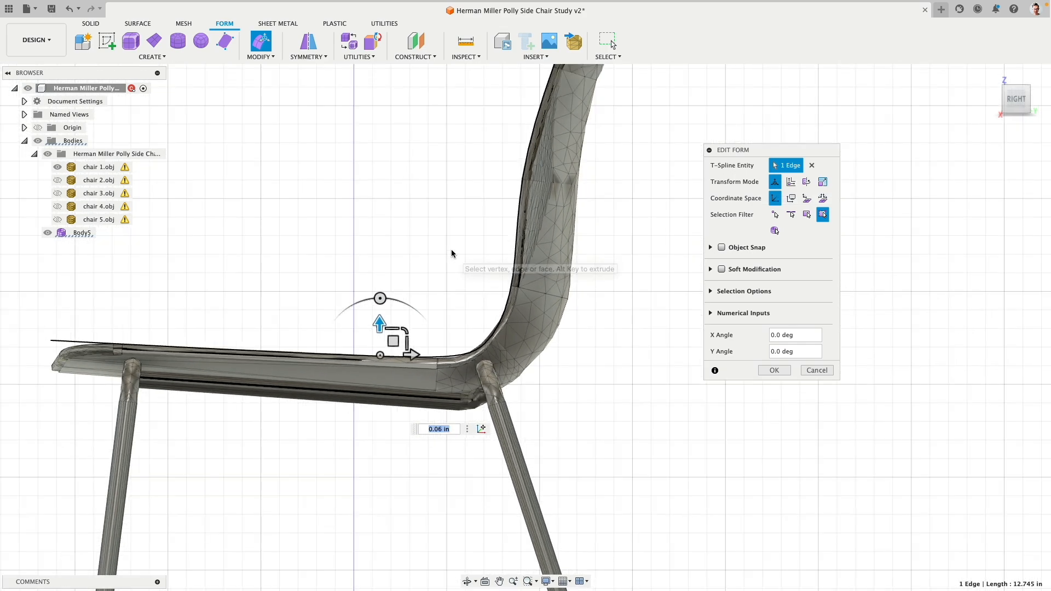
# - Undo the last seat edge move and delete the cross edge in the bend between seat and backrest
pyautogui.keyDown('shift'); pyautogui.moveTo(451, 244); pyautogui.dragTo(458, 253, button='middle'); pyautogui.keyUp('shift')
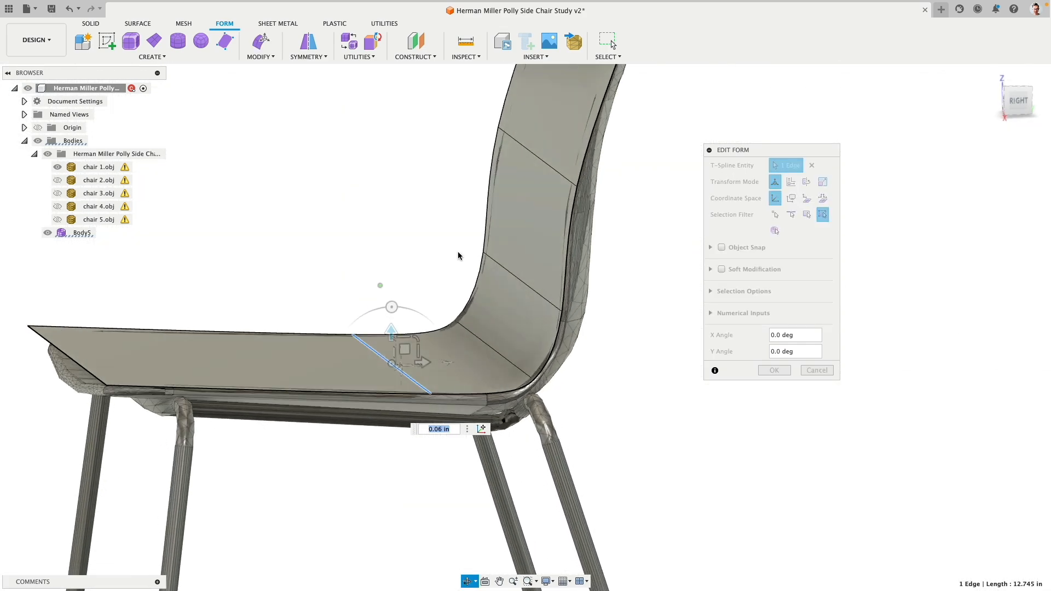
pyautogui.click(495, 349)
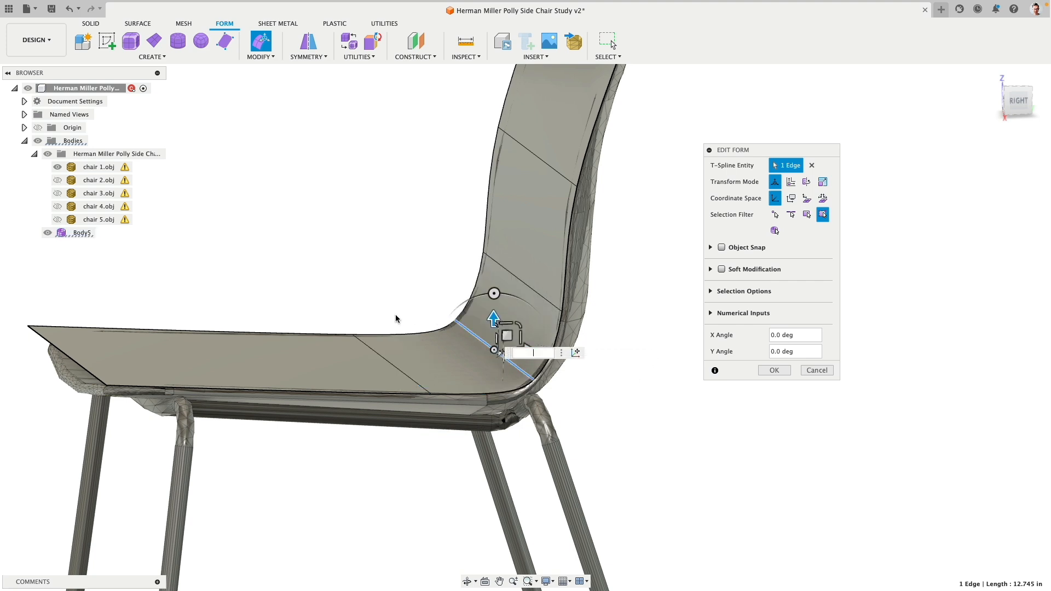
pyautogui.press('super+z')
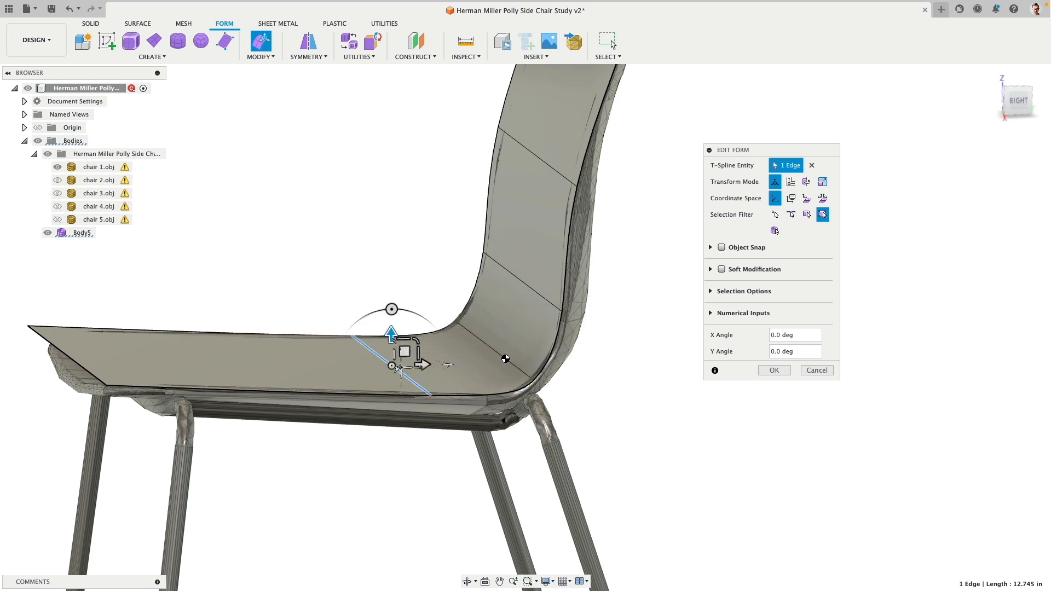
pyautogui.click(814, 370)
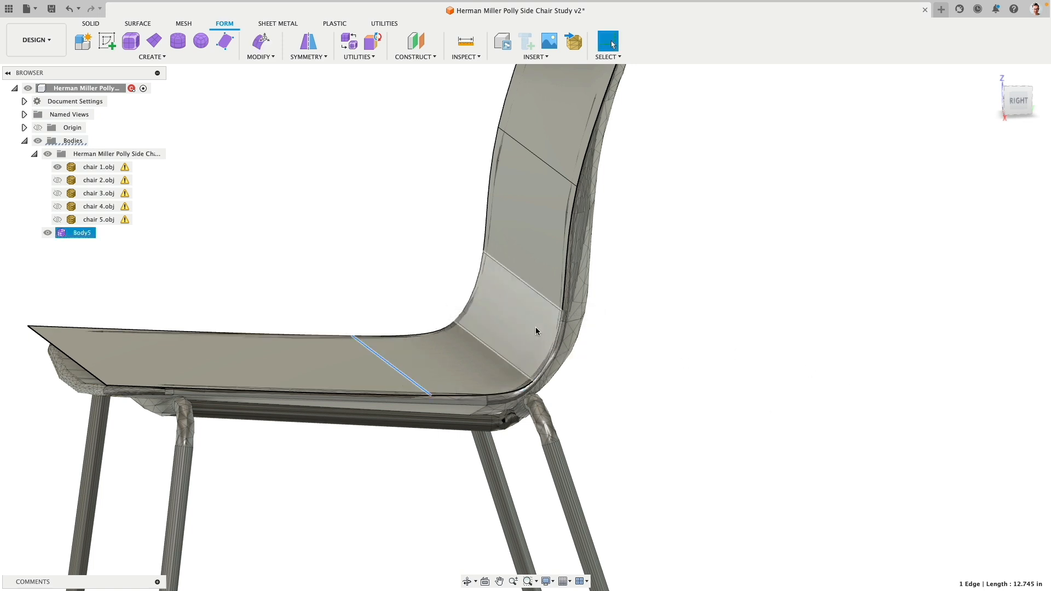
pyautogui.press('Delete')
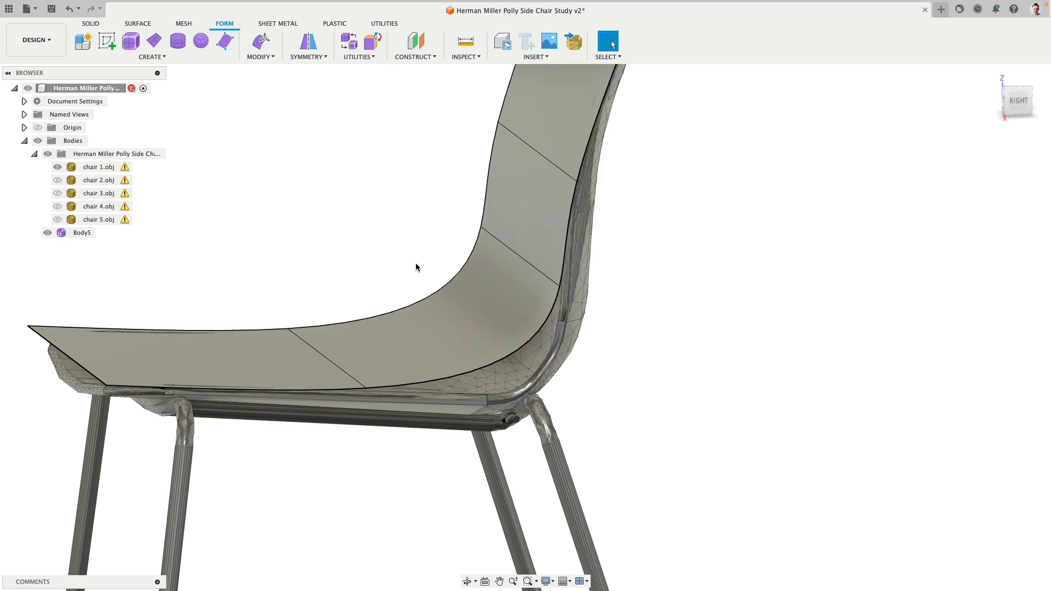
# - Insert a single edge across the seat-to-backrest bend from the seat's rear cross edge, in Simple mode at insert location about 0.47
pyautogui.moveTo(416, 263)
pyautogui.keyDown('shift'); pyautogui.mouseDown(button='middle')
pyautogui.moveTo(407, 255)
pyautogui.moveTo(417, 256)
pyautogui.mouseUp(button='middle'); pyautogui.keyUp('shift')
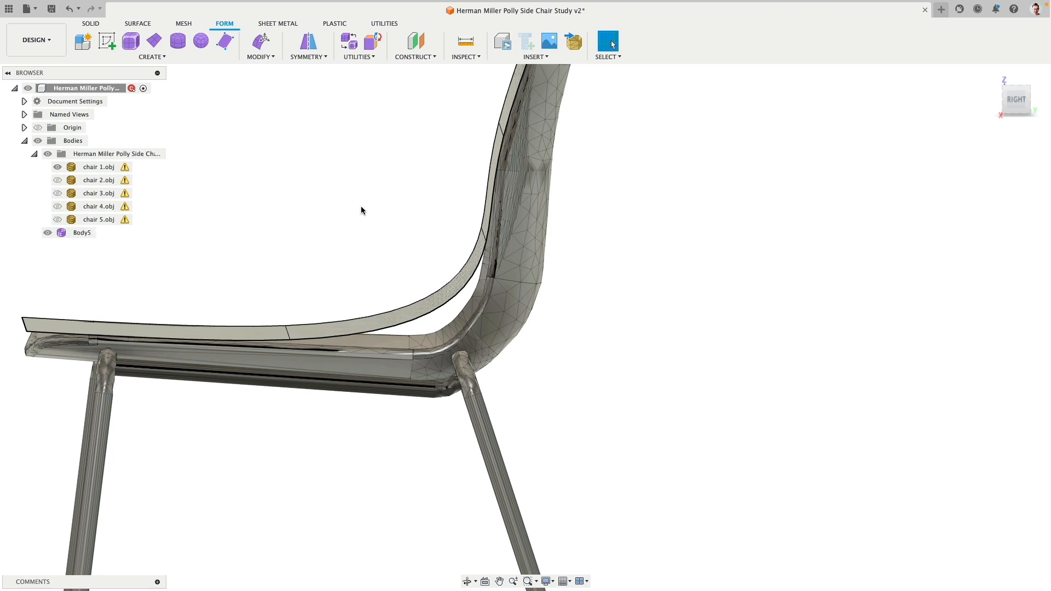
pyautogui.click(261, 57)
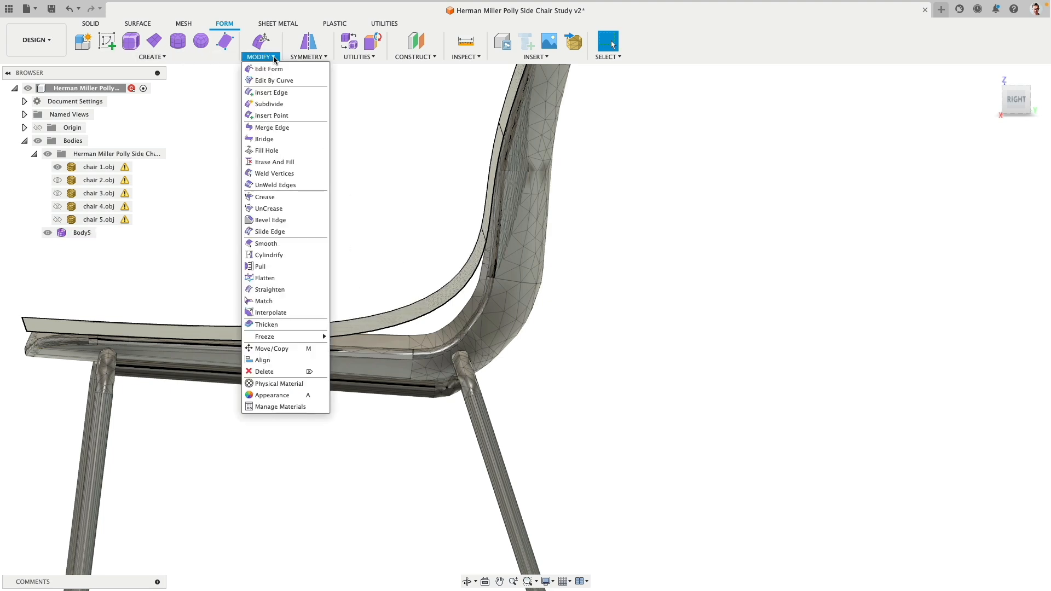
pyautogui.click(271, 92)
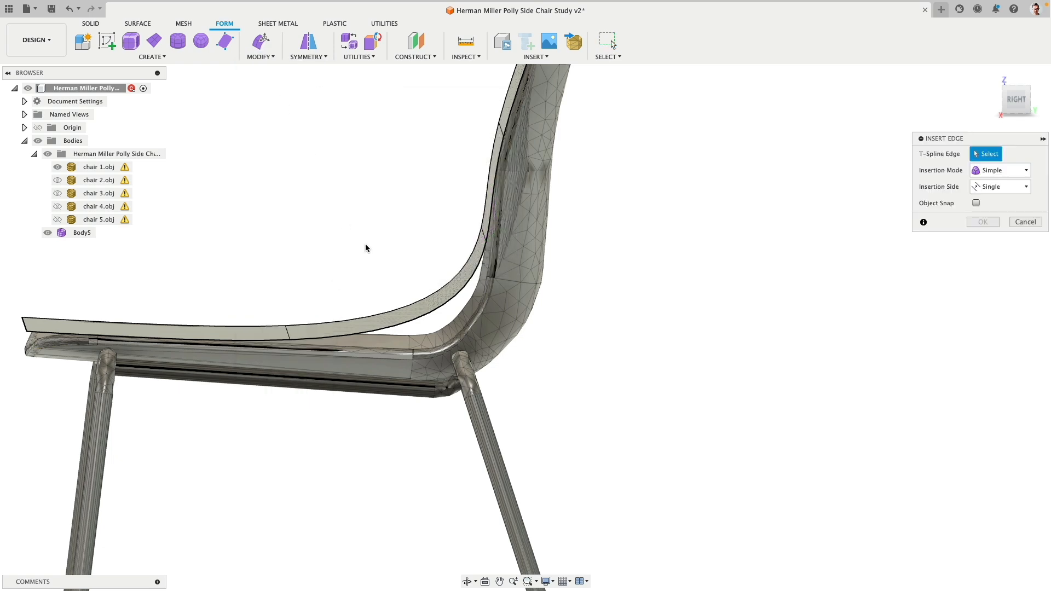
pyautogui.keyDown('shift'); pyautogui.moveTo(437, 307); pyautogui.dragTo(429, 282, button='middle'); pyautogui.keyUp('shift')
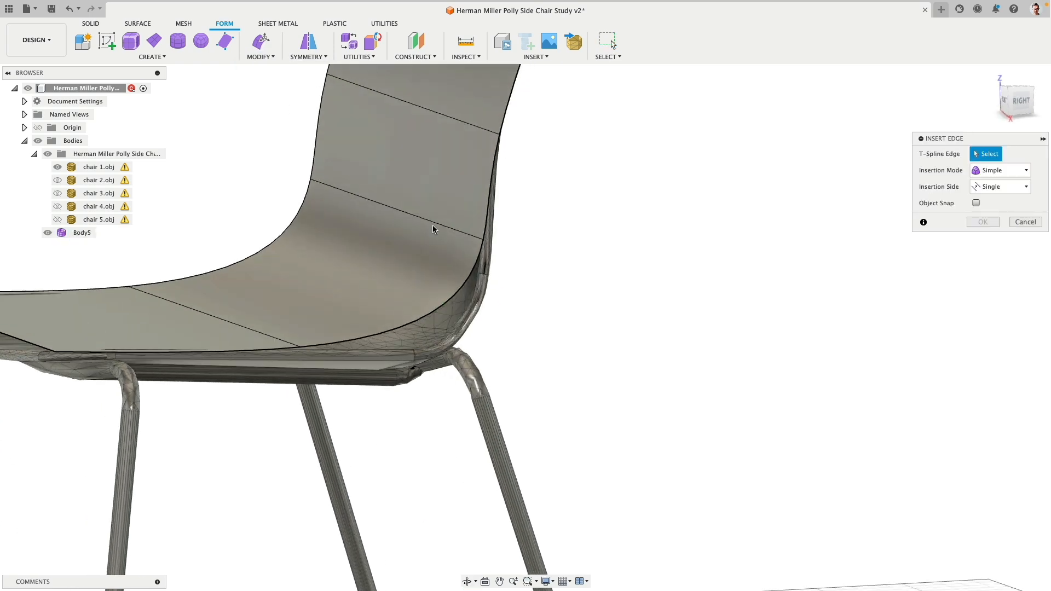
pyautogui.click(434, 224)
pyautogui.moveTo(398, 214); pyautogui.dragTo(402, 188)
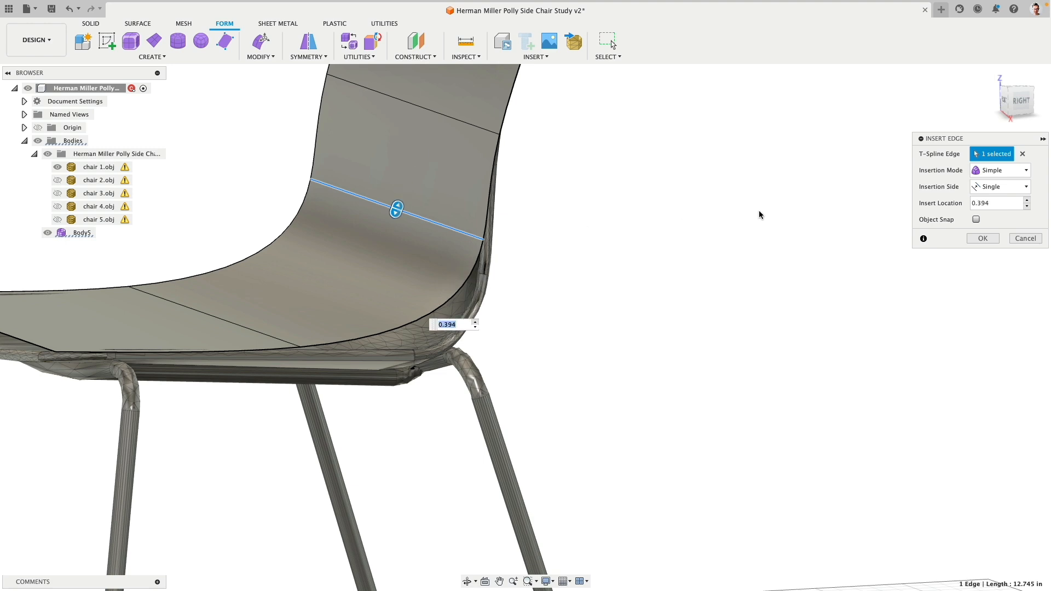
pyautogui.click(1022, 154)
pyautogui.click(445, 302)
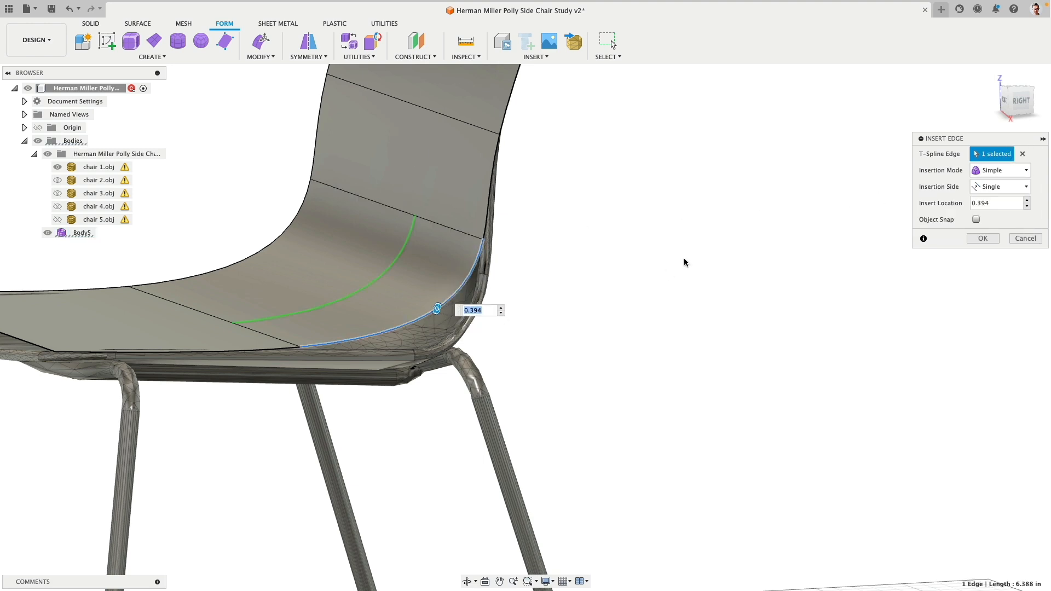
pyautogui.click(1022, 154)
pyautogui.click(254, 330)
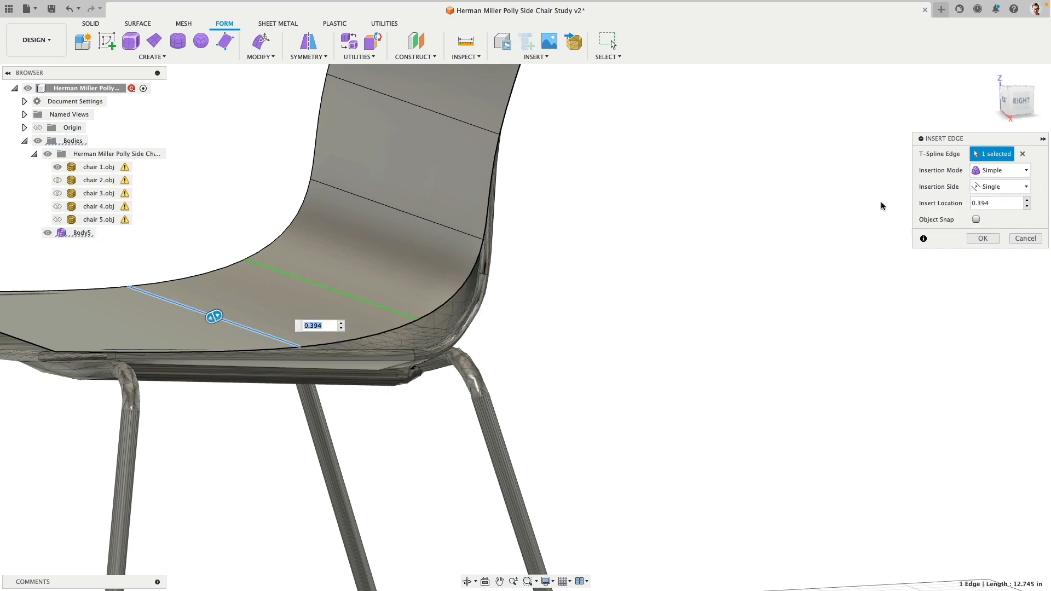
pyautogui.moveTo(214, 314); pyautogui.dragTo(244, 346)
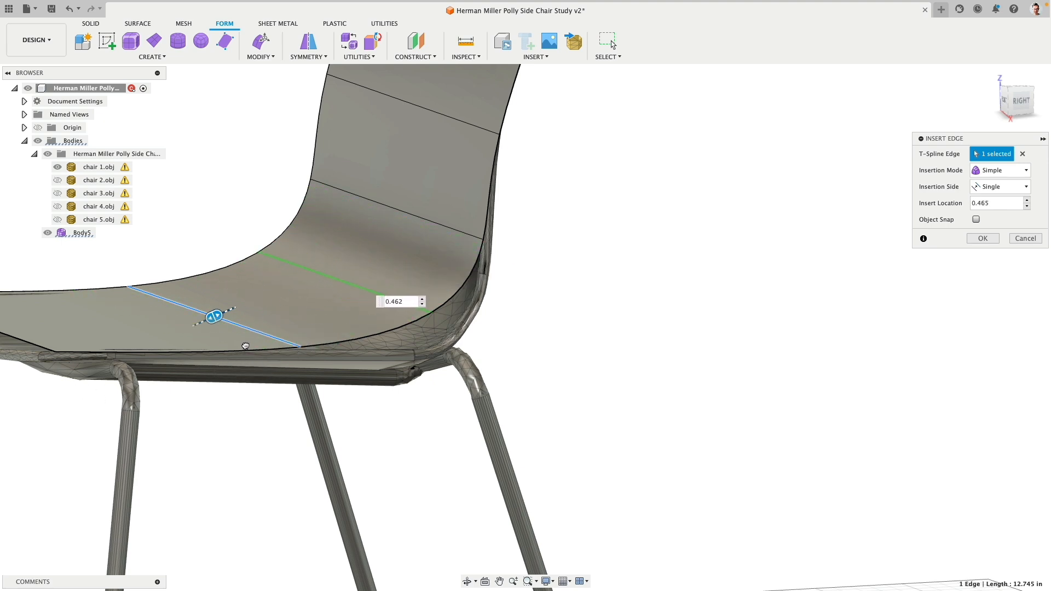
pyautogui.click(982, 239)
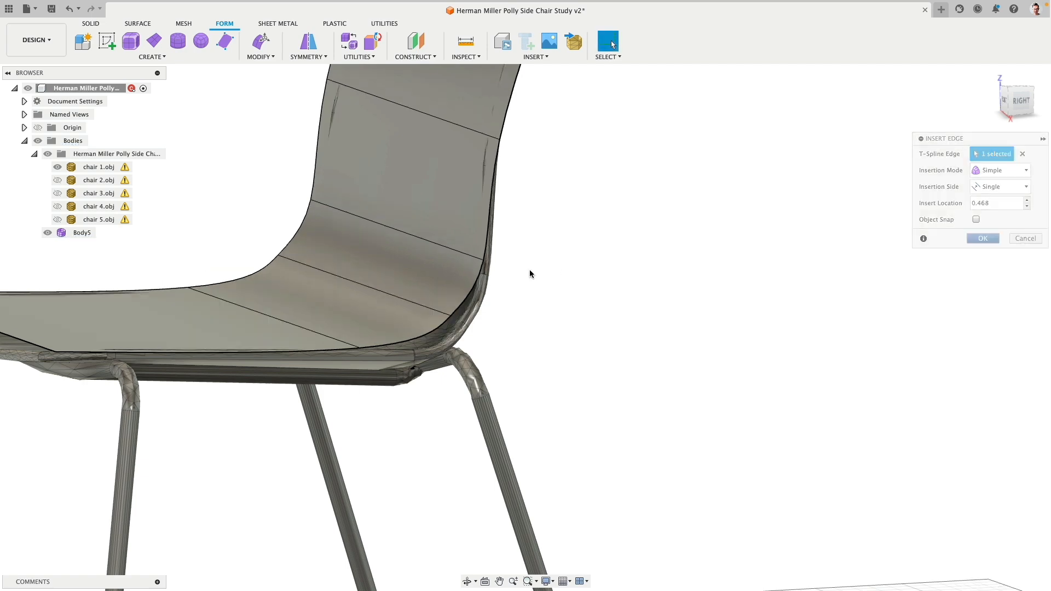
# - Move the new bend cross edge about 0.24 in back and 0.76 in down onto the mesh curve
pyautogui.click(386, 291)
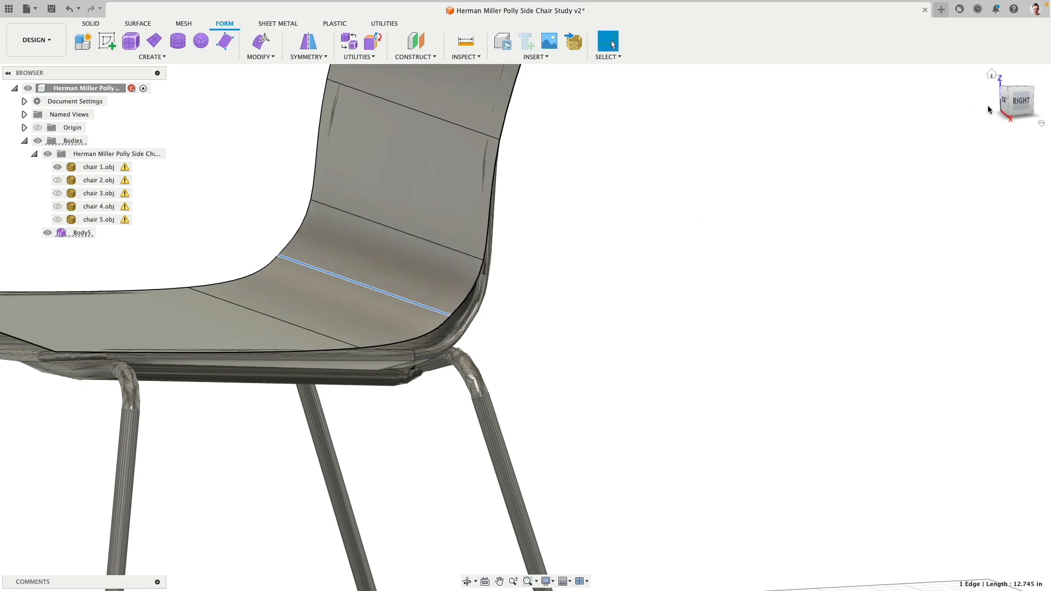
pyautogui.click(1023, 102)
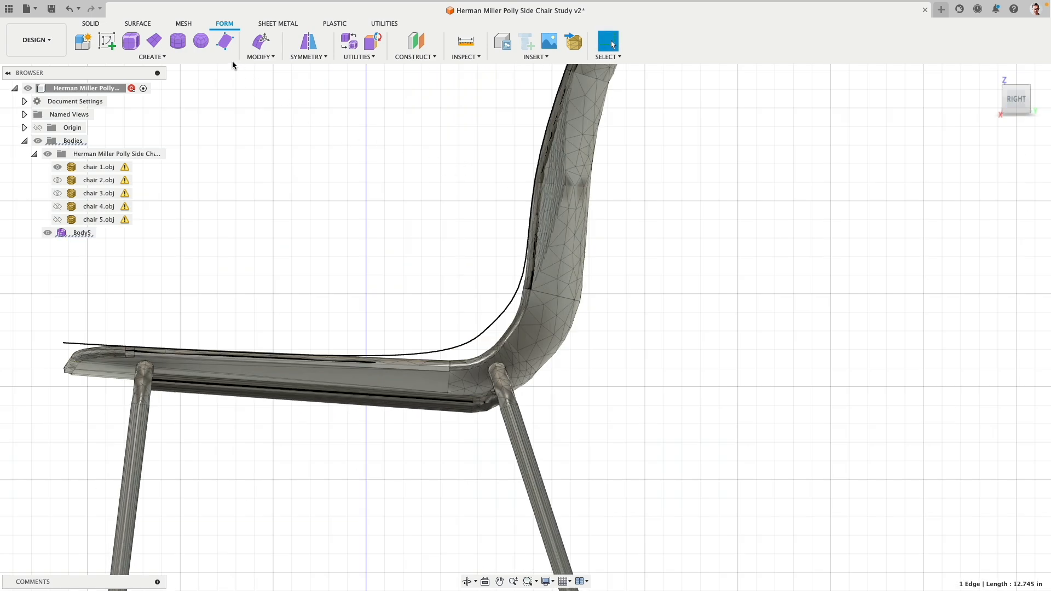
pyautogui.click(262, 41)
pyautogui.scroll(2, 482, 323)
pyautogui.moveTo(486, 313); pyautogui.dragTo(497, 345)
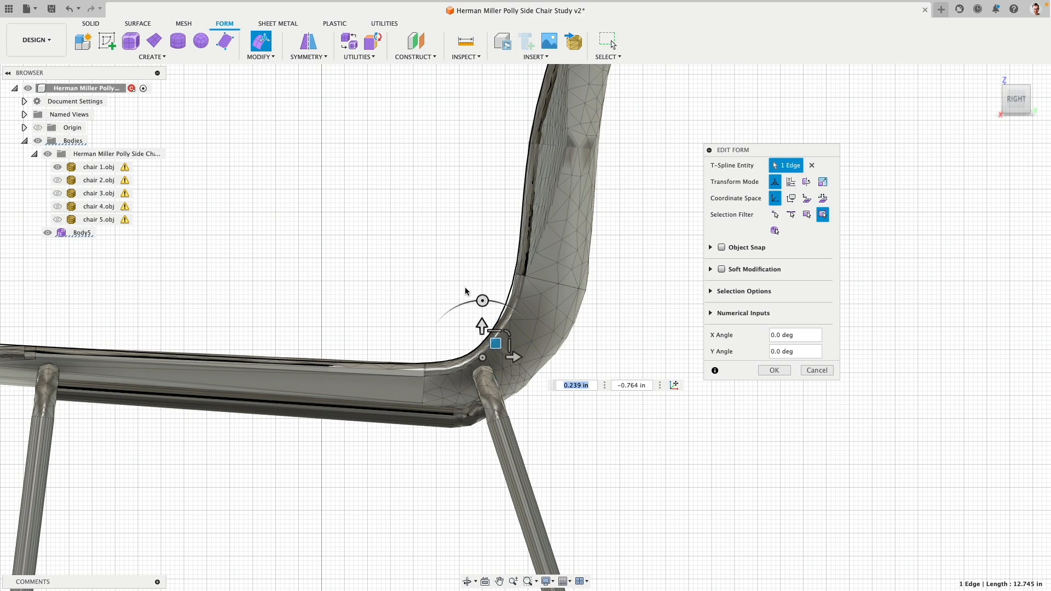
# - Move the lower backrest cross edge about 0.03 in forward and 0.17 in down to follow the mesh
pyautogui.scroll(-2, 442, 270)
pyautogui.keyDown('shift'); pyautogui.moveTo(441, 270); pyautogui.dragTo(454, 271, button='middle'); pyautogui.keyUp('shift')
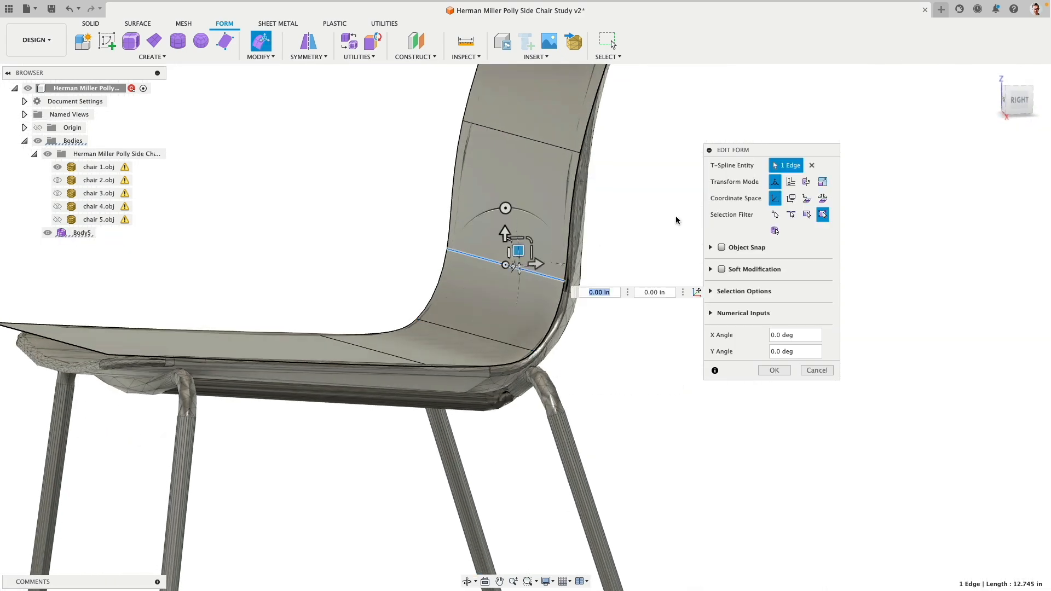
pyautogui.click(1017, 100)
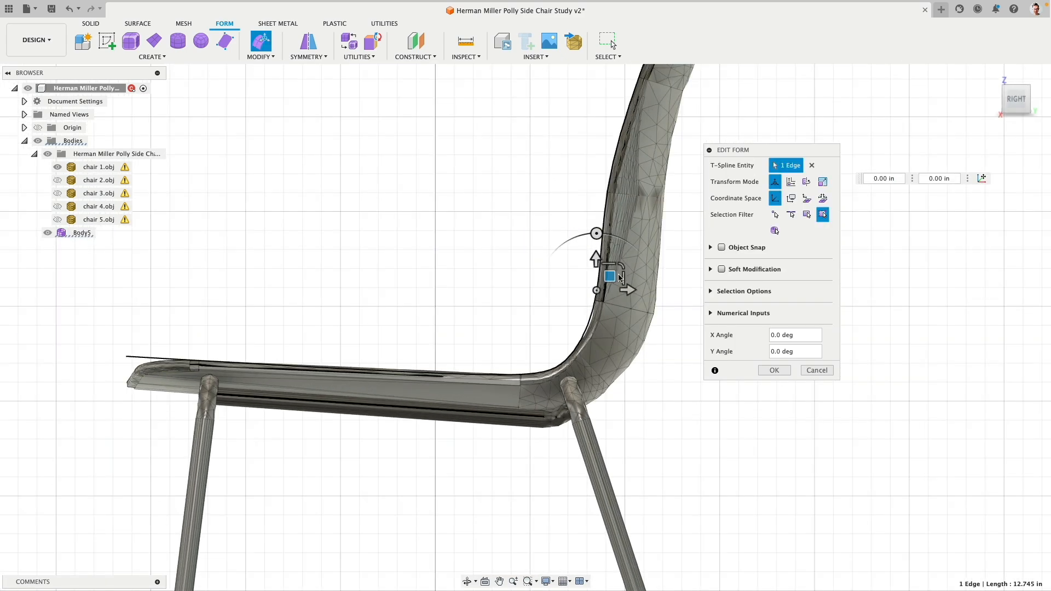
pyautogui.moveTo(609, 277); pyautogui.dragTo(608, 284)
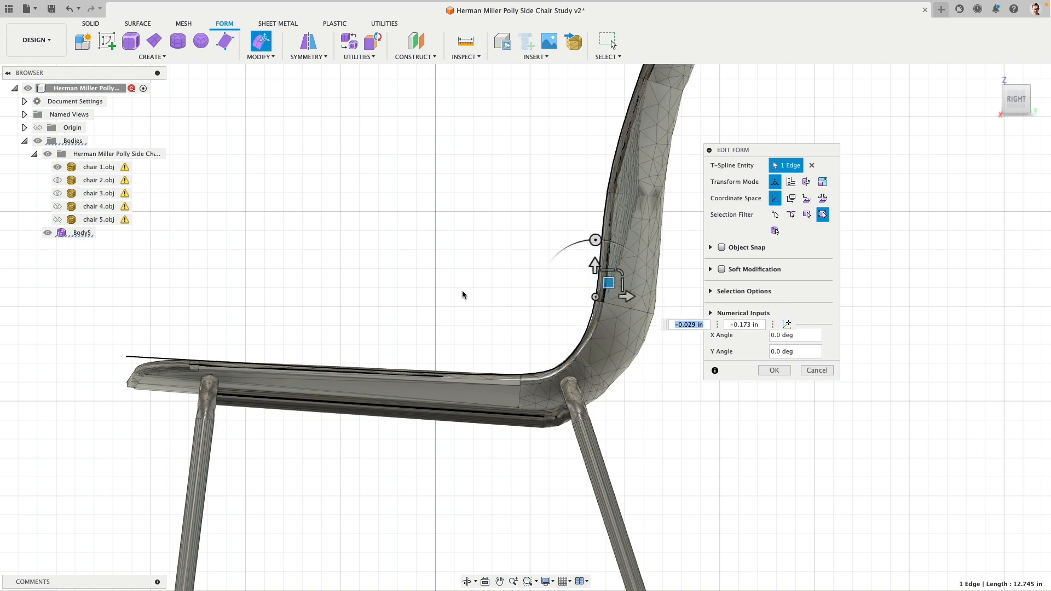
# - Shift the seat's rear cross edge slightly back and up along the mesh profile and finish the form edit
pyautogui.scroll(-3, 462, 294)
pyautogui.scroll(5, 428, 279)
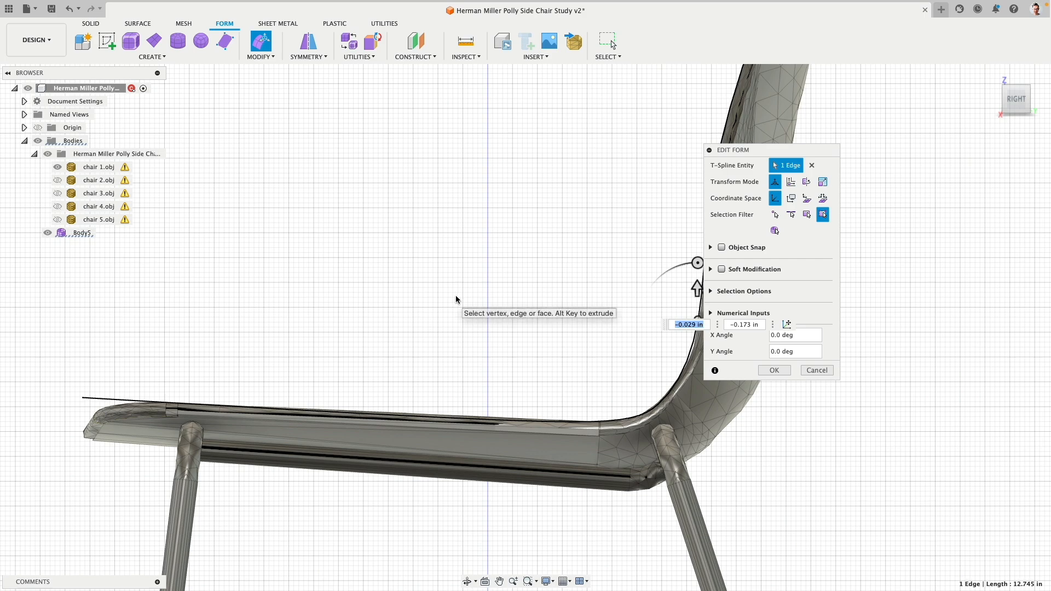
pyautogui.keyDown('shift'); pyautogui.moveTo(455, 297); pyautogui.dragTo(465, 294, button='middle'); pyautogui.keyUp('shift')
pyautogui.click(451, 379)
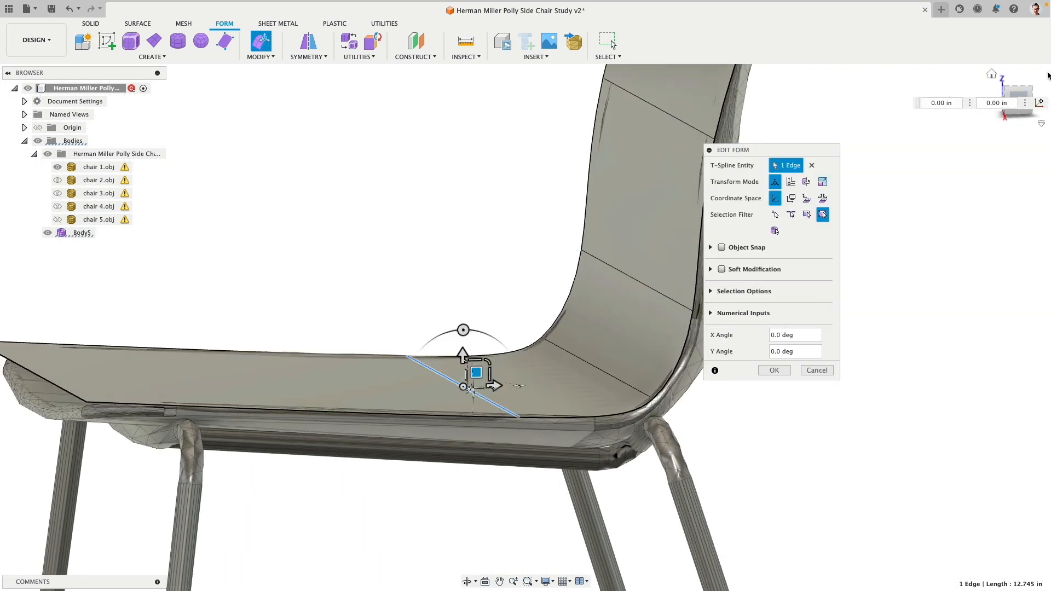
pyautogui.click(1020, 98)
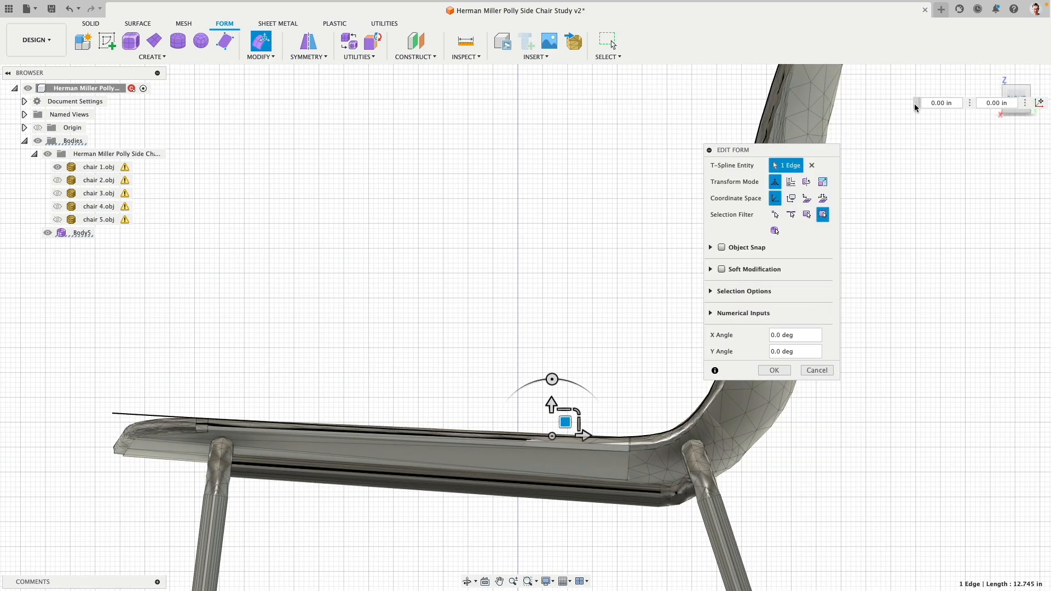
pyautogui.moveTo(565, 421)
pyautogui.mouseDown()
pyautogui.moveTo(549, 418)
pyautogui.moveTo(575, 419)
pyautogui.mouseUp()
pyautogui.scroll(-4, 519, 350)
pyautogui.moveTo(582, 296); pyautogui.dragTo(469, 323, button='middle')
pyautogui.keyDown('shift'); pyautogui.moveTo(450, 219); pyautogui.dragTo(464, 222, button='middle'); pyautogui.keyUp('shift')
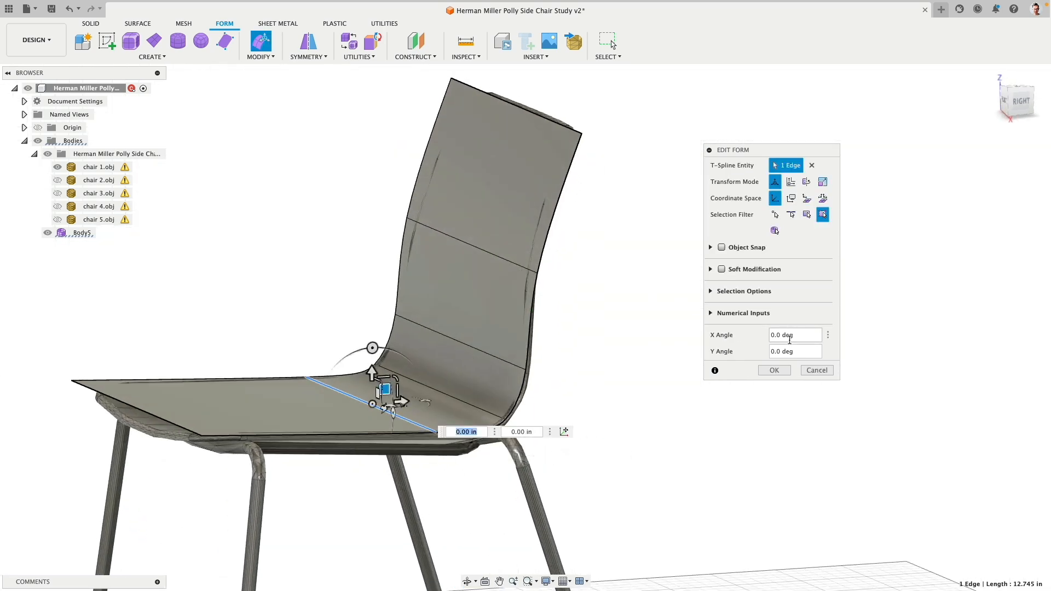
pyautogui.click(777, 370)
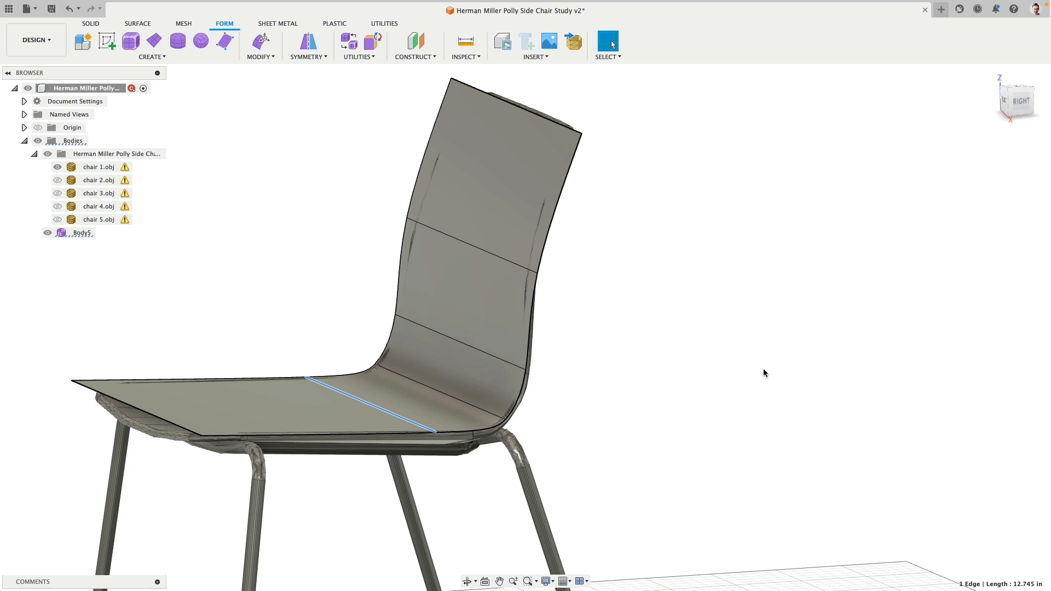
pyautogui.click(167, 55)
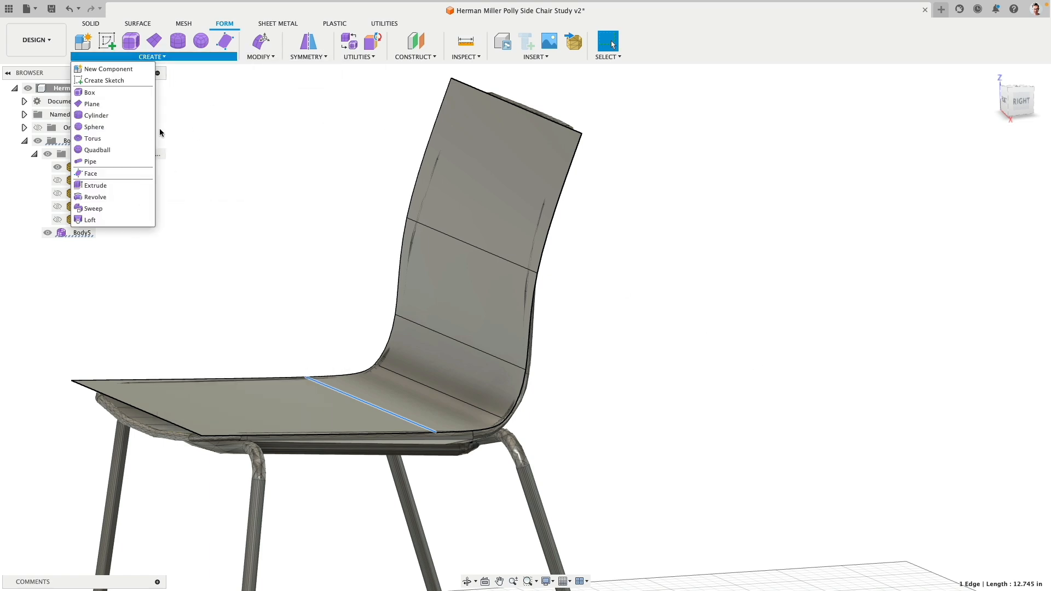
pyautogui.moveTo(263, 61)
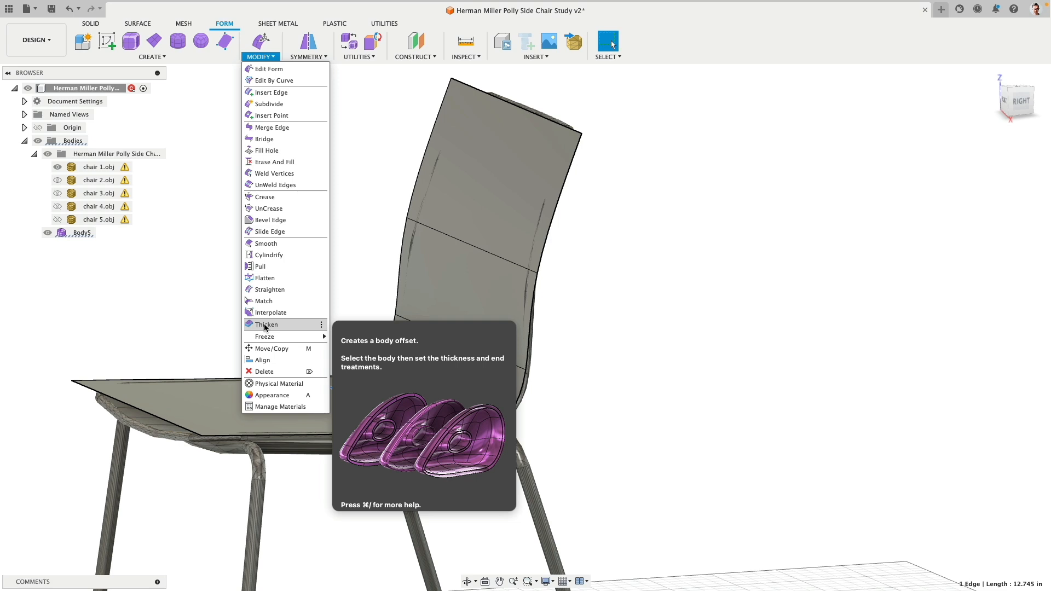
pyautogui.click(718, 292)
pyautogui.moveTo(718, 291); pyautogui.dragTo(659, 311, button='middle')
pyautogui.keyDown('shift'); pyautogui.moveTo(600, 340); pyautogui.dragTo(703, 325, button='middle'); pyautogui.keyUp('shift')
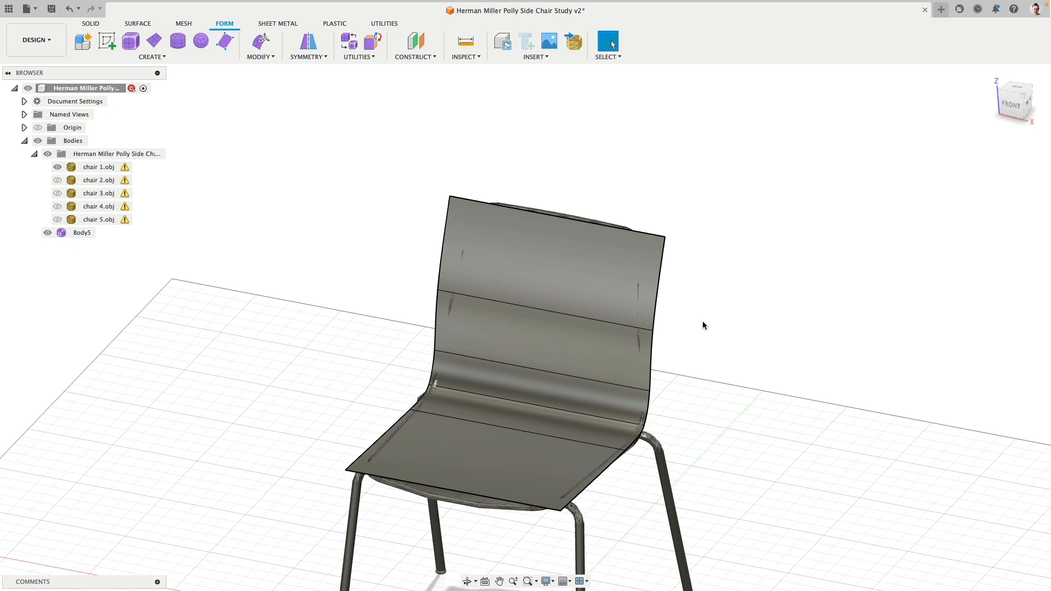
# - Insert a single lengthwise edge down the centre of the seat and backrest from the side edges, in Simple mode at insert location 0.5
pyautogui.click(568, 219)
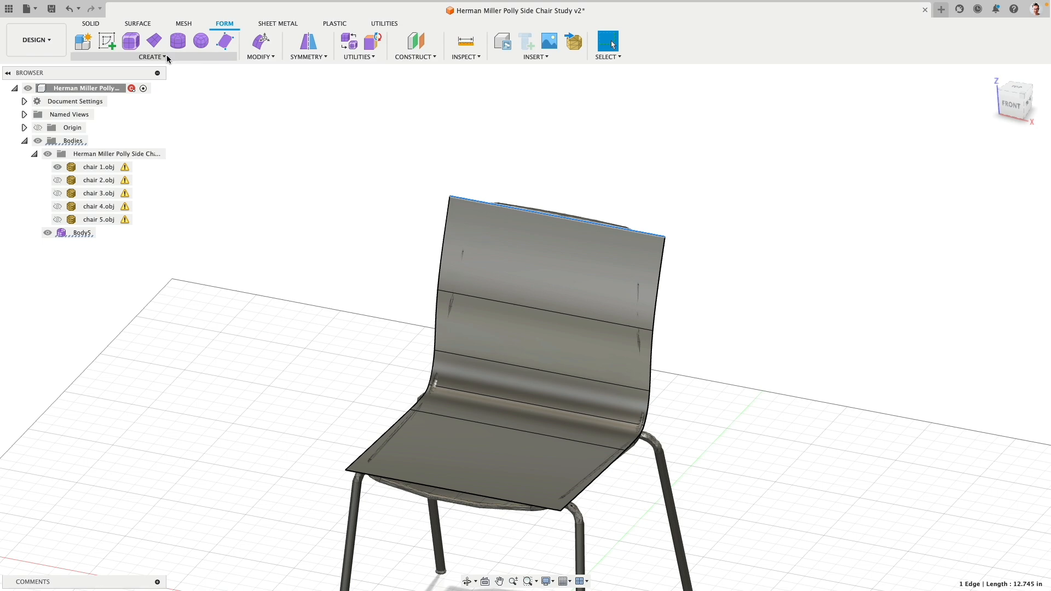
pyautogui.click(261, 57)
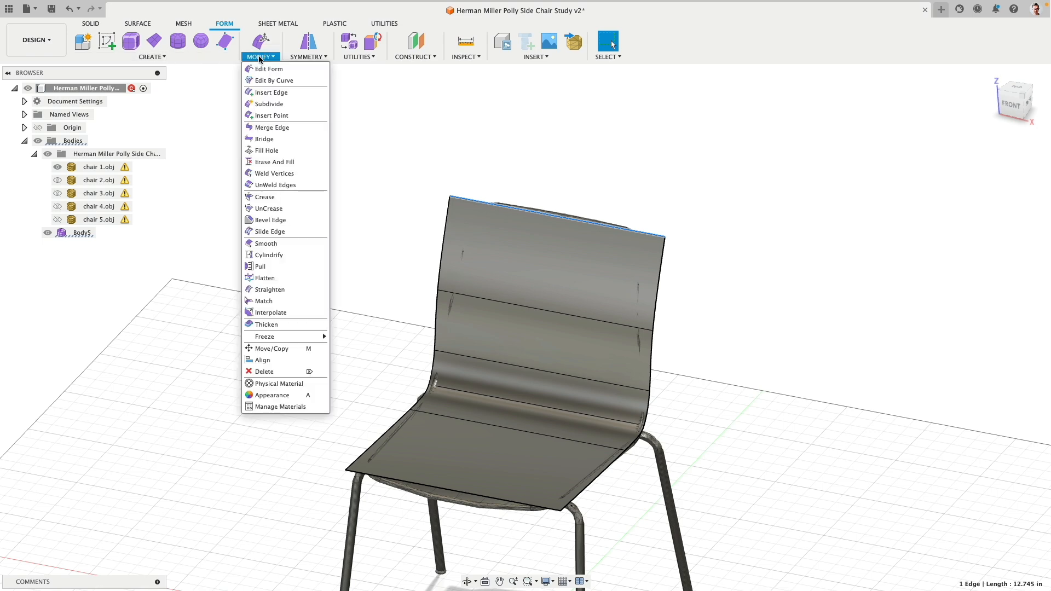
pyautogui.click(269, 93)
pyautogui.click(1022, 154)
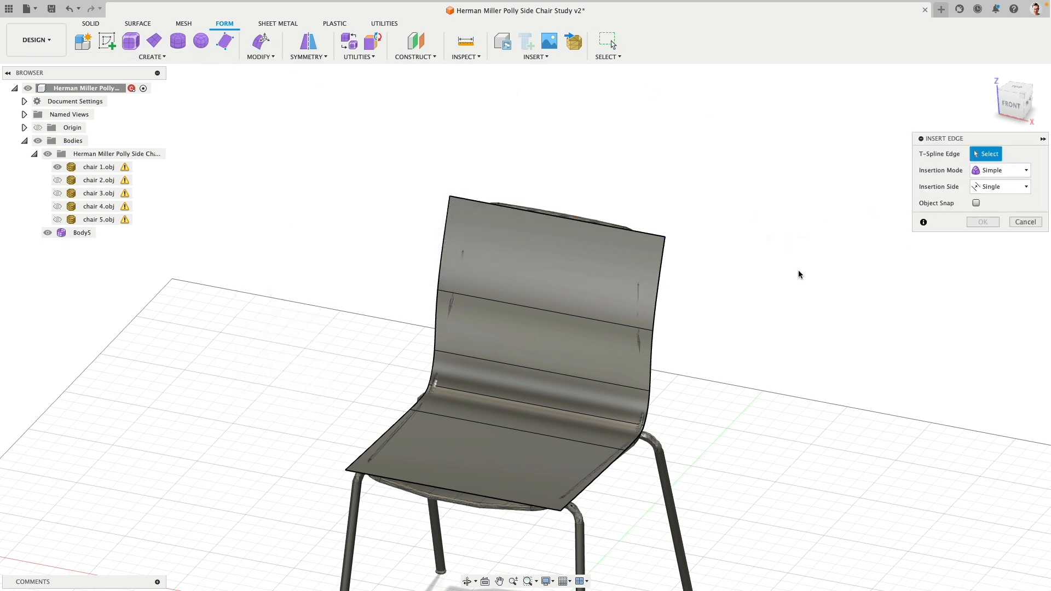
pyautogui.click(664, 285)
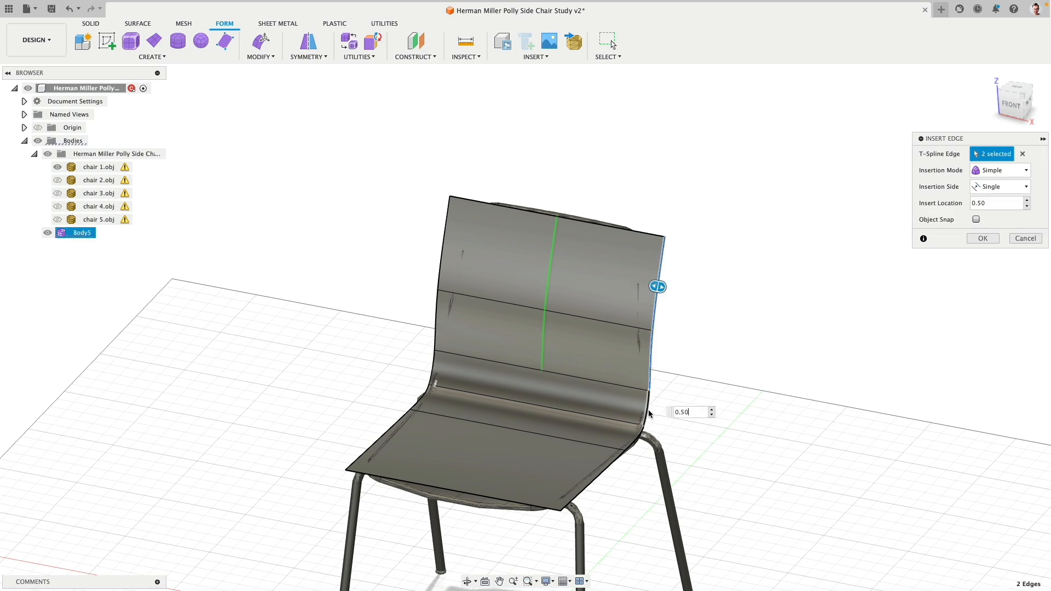
pyautogui.click(612, 460)
pyautogui.click(613, 461)
pyautogui.moveTo(723, 336); pyautogui.dragTo(729, 279, button='middle')
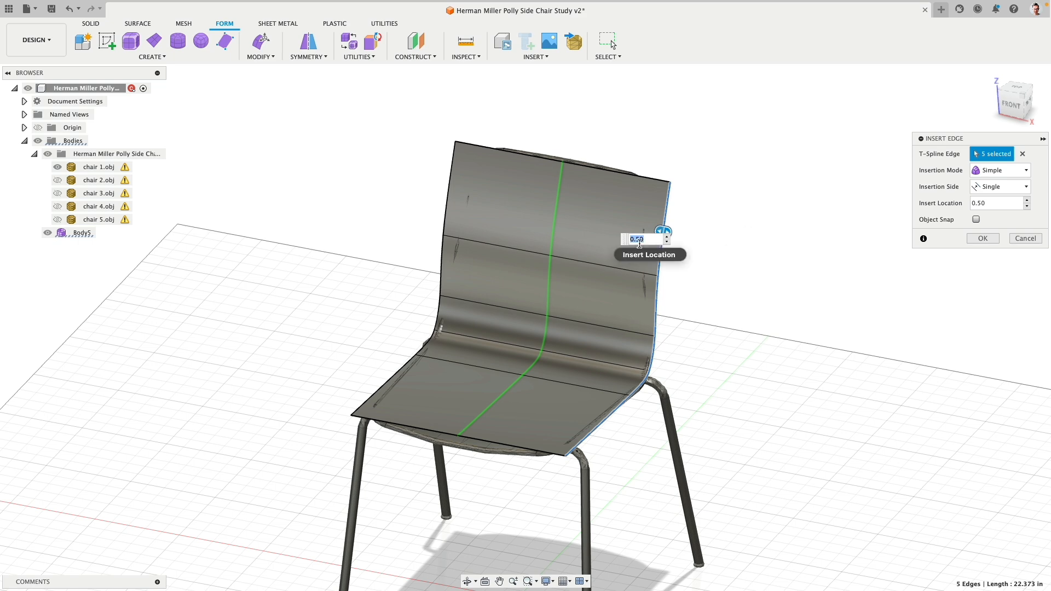
pyautogui.moveTo(668, 234); pyautogui.dragTo(872, 274)
pyautogui.moveTo(766, 275); pyautogui.dragTo(683, 243)
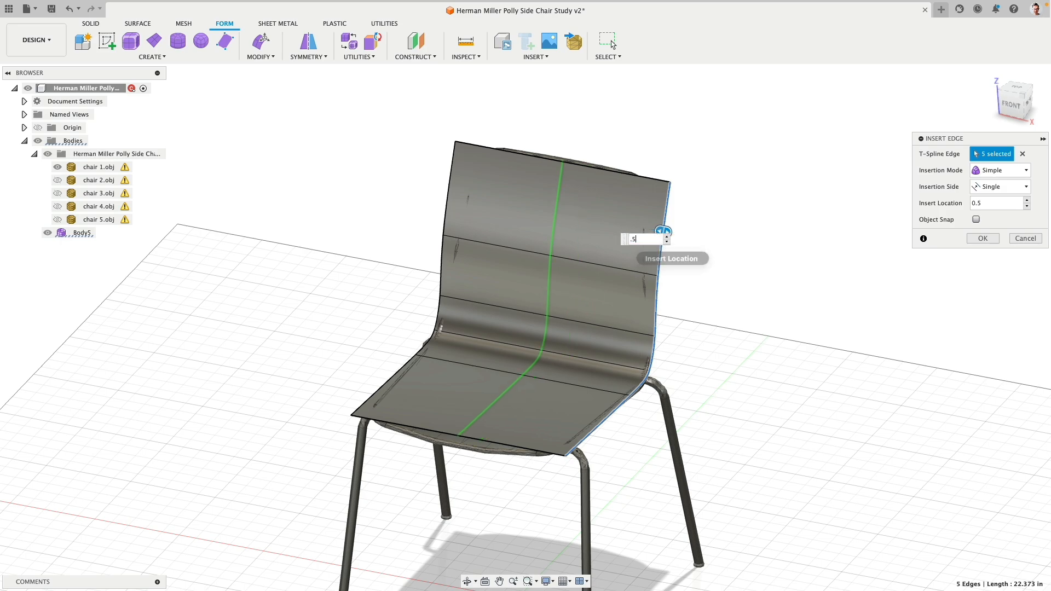
pyautogui.press('Return')
# - Lower the seat's centre lengthwise edge to dish the seat down towards the chair mesh
pyautogui.keyDown('shift'); pyautogui.moveTo(715, 238); pyautogui.dragTo(708, 210, button='middle'); pyautogui.keyUp('shift')
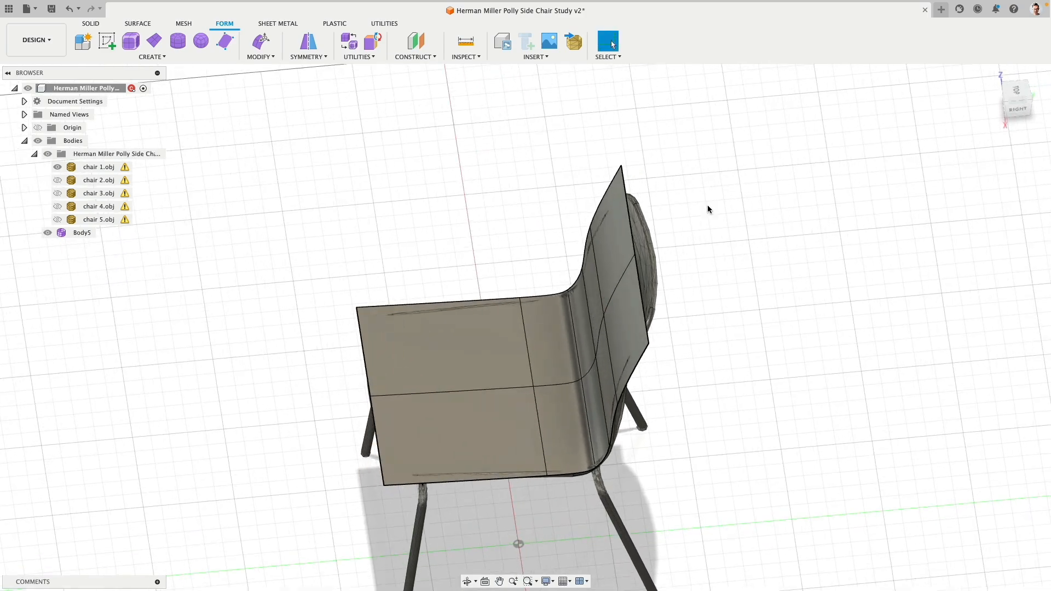
pyautogui.click(262, 41)
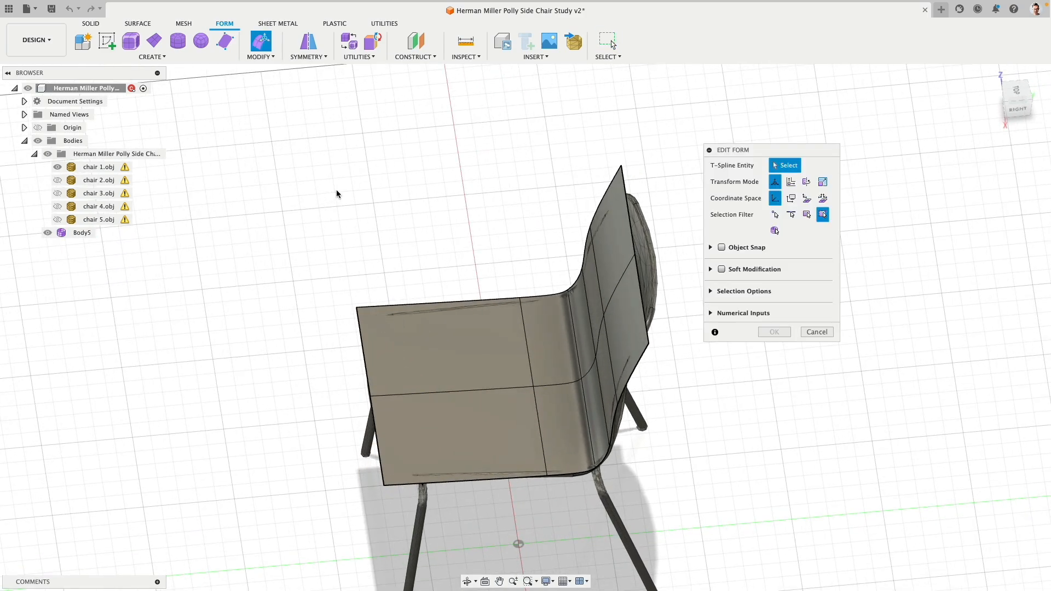
pyautogui.keyDown('shift'); pyautogui.moveTo(333, 192); pyautogui.dragTo(390, 160, button='middle'); pyautogui.keyUp('shift')
pyautogui.click(478, 410)
pyautogui.click(491, 395)
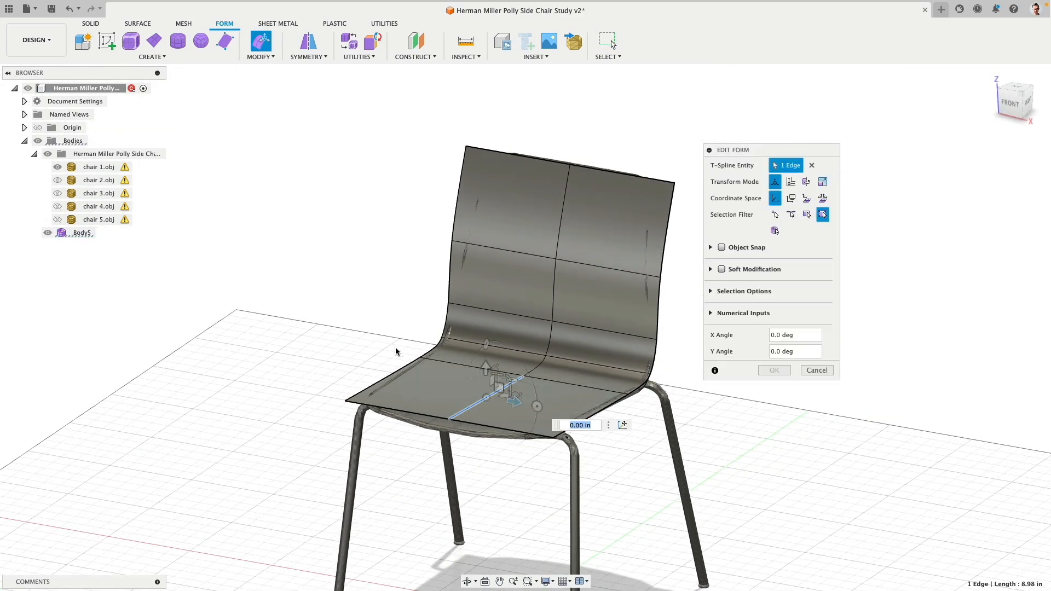
pyautogui.keyDown('shift'); pyautogui.moveTo(396, 349); pyautogui.dragTo(478, 364, button='middle'); pyautogui.keyUp('shift')
pyautogui.moveTo(492, 362); pyautogui.dragTo(490, 378)
pyautogui.keyDown('shift'); pyautogui.moveTo(429, 343); pyautogui.dragTo(402, 367, button='middle'); pyautogui.keyUp('shift')
# - Lower the centre vertex of the seat's rear cross edge about 0.35 in and nudge the front centre vertex up
pyautogui.moveTo(403, 290); pyautogui.dragTo(306, 170, button='middle')
pyautogui.scroll(3, 432, 257)
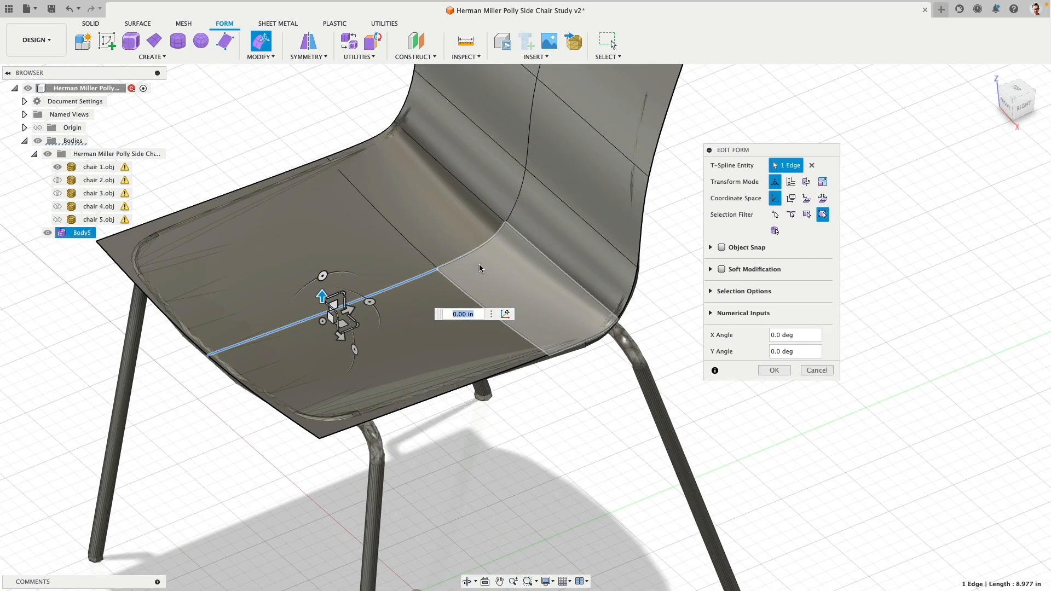
pyautogui.click(438, 269)
pyautogui.moveTo(437, 246); pyautogui.dragTo(439, 251)
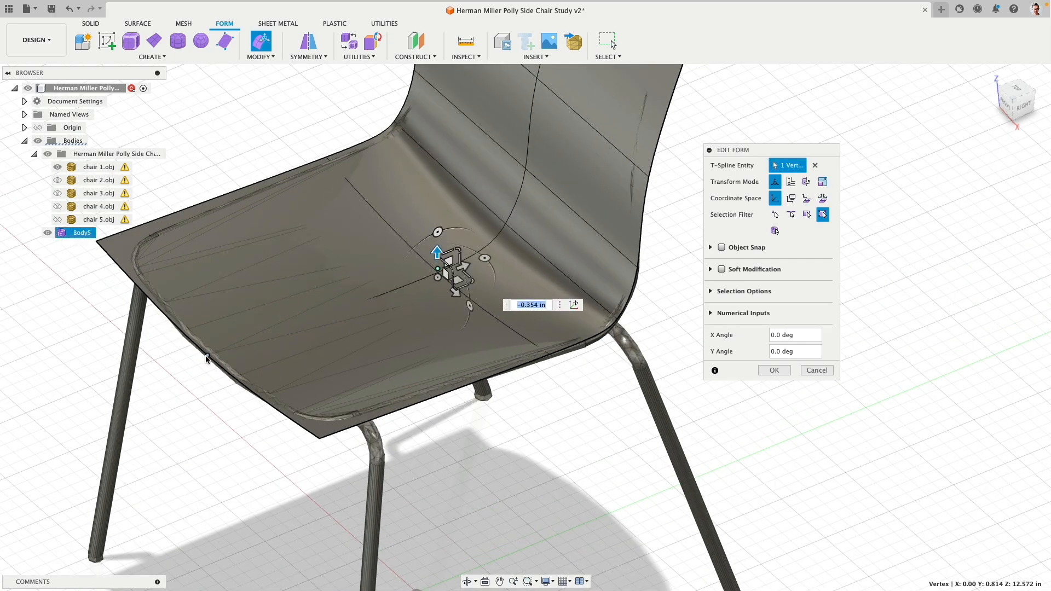
pyautogui.click(207, 329)
pyautogui.moveTo(207, 329); pyautogui.dragTo(207, 326)
# - Move the upper backrest's centre edge back about 1.5 in and push the lower backrest's centre back onto the mesh
pyautogui.scroll(-3, 418, 385)
pyautogui.keyDown('shift'); pyautogui.moveTo(493, 299); pyautogui.dragTo(506, 247, button='middle'); pyautogui.keyUp('shift')
pyautogui.click(537, 214)
pyautogui.moveTo(570, 212); pyautogui.dragTo(603, 211)
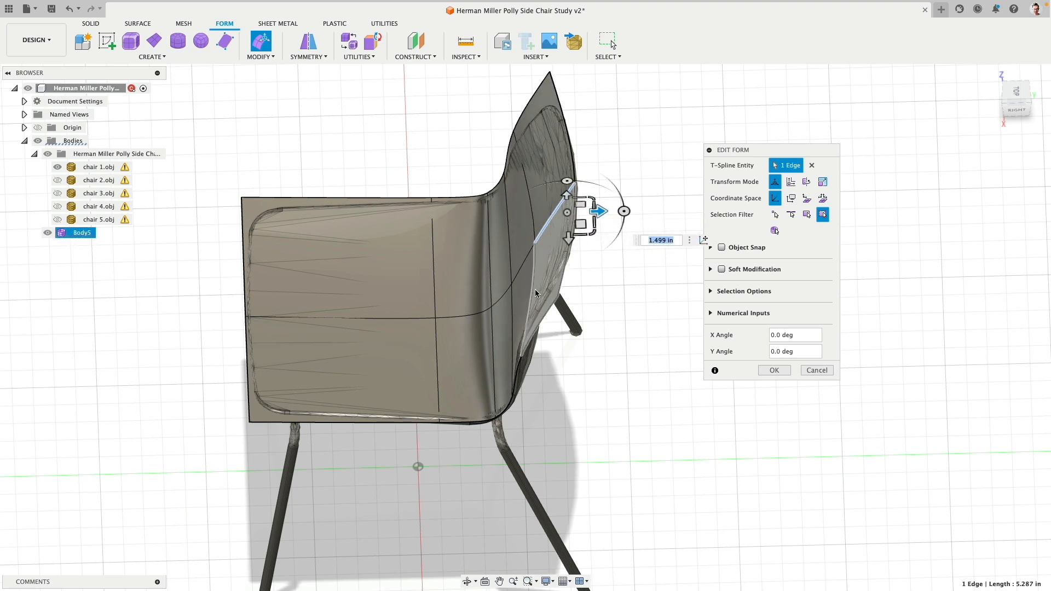
pyautogui.click(499, 301)
pyautogui.moveTo(545, 294); pyautogui.dragTo(582, 290)
# - Lower the bend's centre vertex about 0.26 in and raise the seat's front centre vertex about 0.03 in
pyautogui.keyDown('shift'); pyautogui.moveTo(504, 312); pyautogui.dragTo(508, 296, button='middle'); pyautogui.keyUp('shift')
pyautogui.click(506, 280)
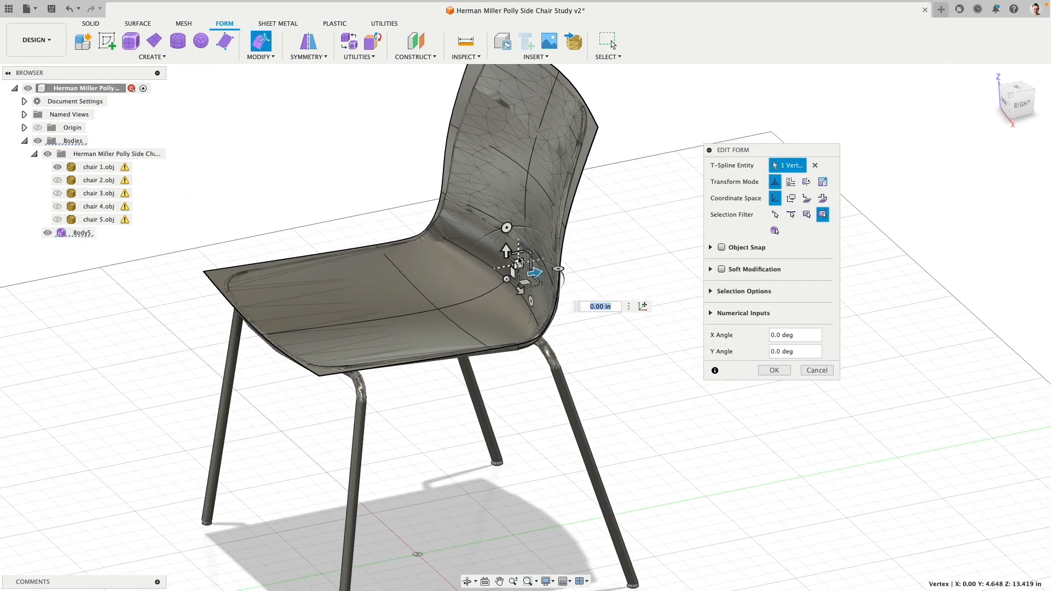
pyautogui.moveTo(507, 246); pyautogui.dragTo(506, 263)
pyautogui.click(438, 312)
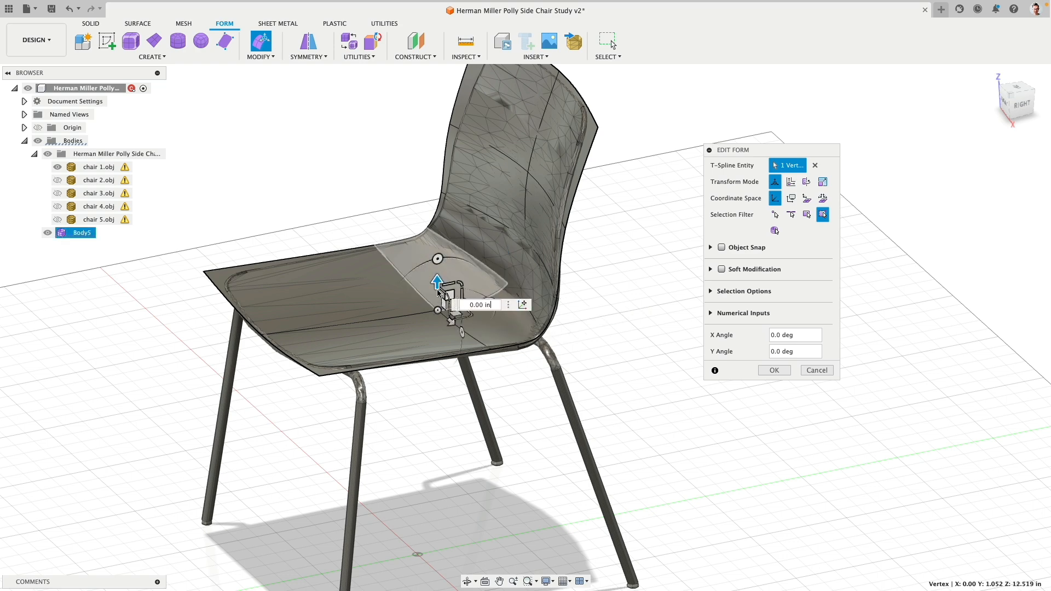
pyautogui.click(262, 338)
pyautogui.moveTo(261, 320); pyautogui.dragTo(261, 310)
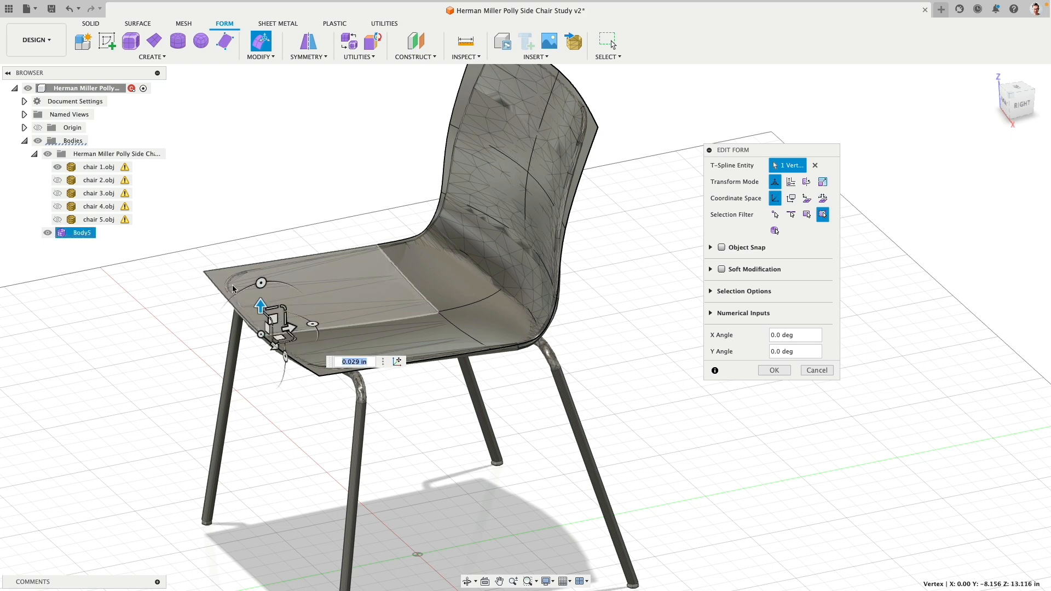
# - Raise the two front corner vertices of the seat together to match the mesh
pyautogui.click(203, 273)
pyautogui.keyDown('shift'); pyautogui.click(319, 378); pyautogui.keyUp('shift')
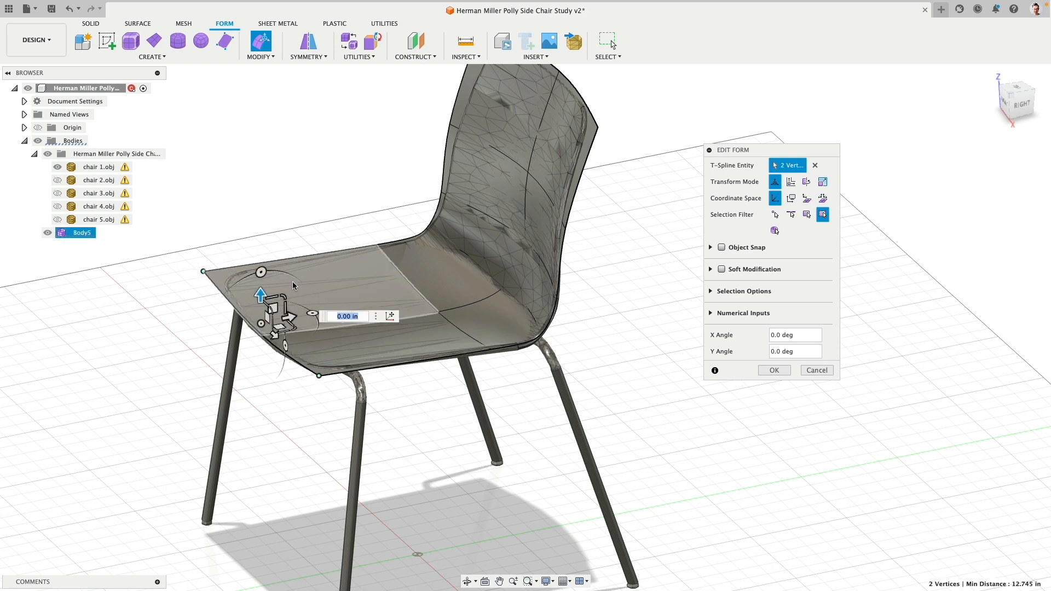
pyautogui.moveTo(261, 305); pyautogui.dragTo(260, 294)
# - Move the backrest's two upper side edges with their lower vertices slightly forward, and its upper centre edge slightly back
pyautogui.keyDown('shift'); pyautogui.moveTo(405, 263); pyautogui.dragTo(414, 401, button='middle'); pyautogui.keyUp('shift')
pyautogui.keyDown('shift'); pyautogui.moveTo(594, 312); pyautogui.dragTo(554, 295, button='middle'); pyautogui.keyUp('shift')
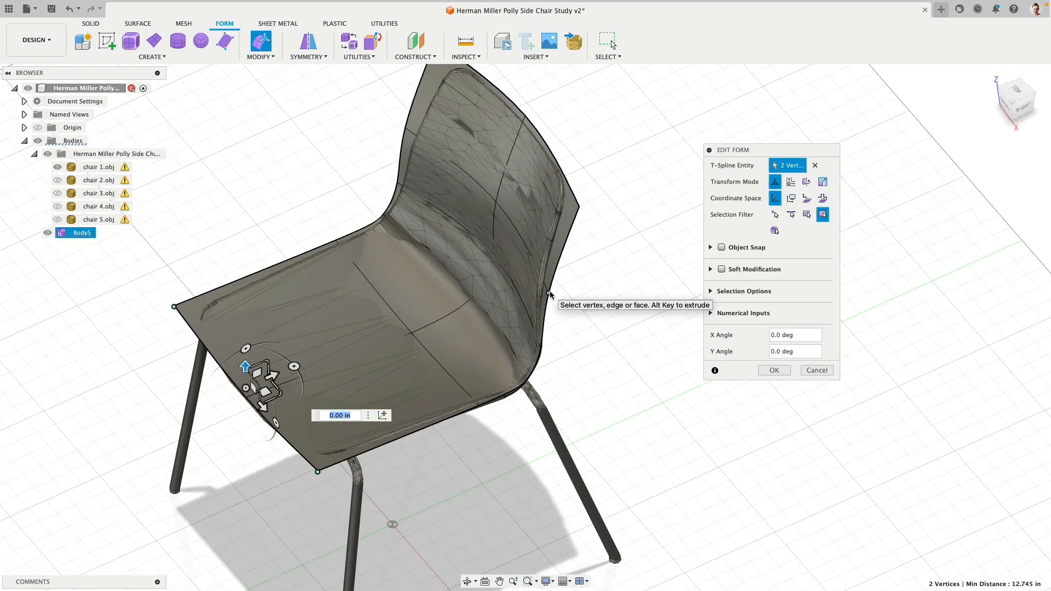
pyautogui.click(549, 293)
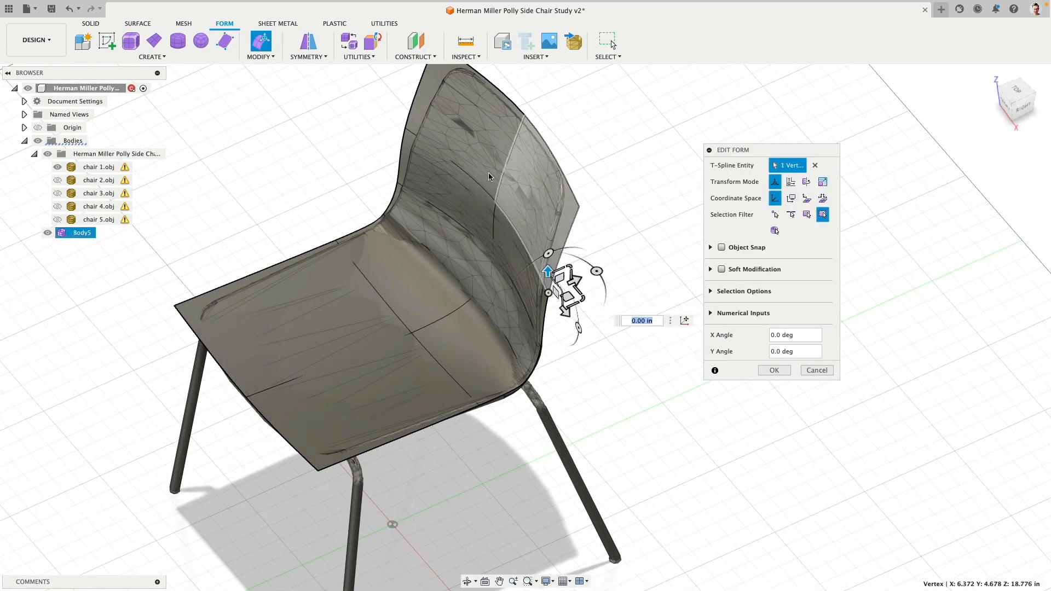
pyautogui.keyDown('shift'); pyautogui.click(404, 128); pyautogui.keyUp('shift')
pyautogui.keyDown('shift'); pyautogui.click(413, 100); pyautogui.keyUp('shift')
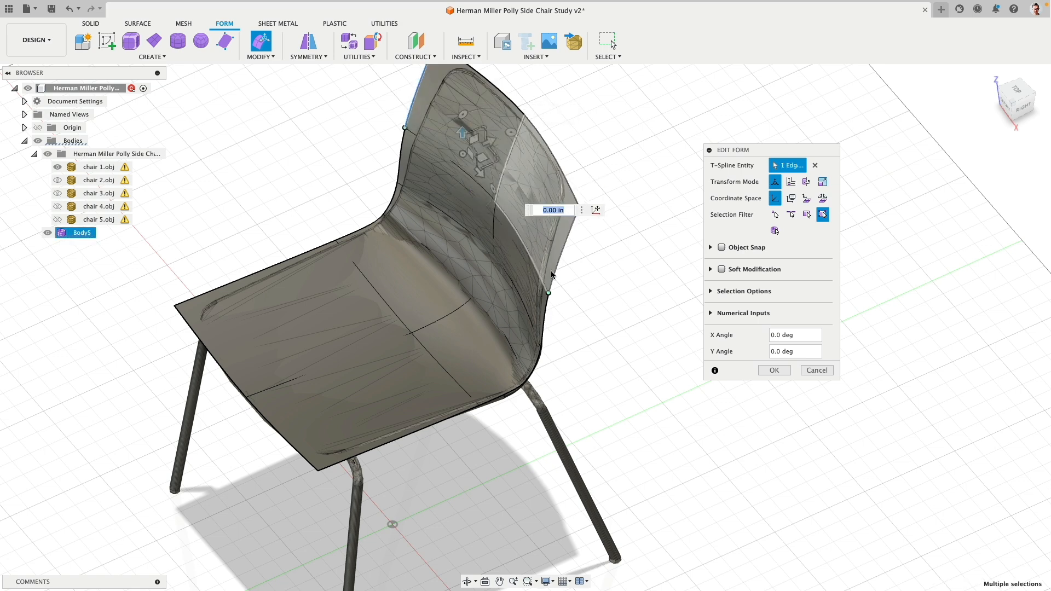
pyautogui.keyDown('shift'); pyautogui.click(561, 259); pyautogui.keyUp('shift')
pyautogui.moveTo(549, 189); pyautogui.dragTo(524, 251, button='middle')
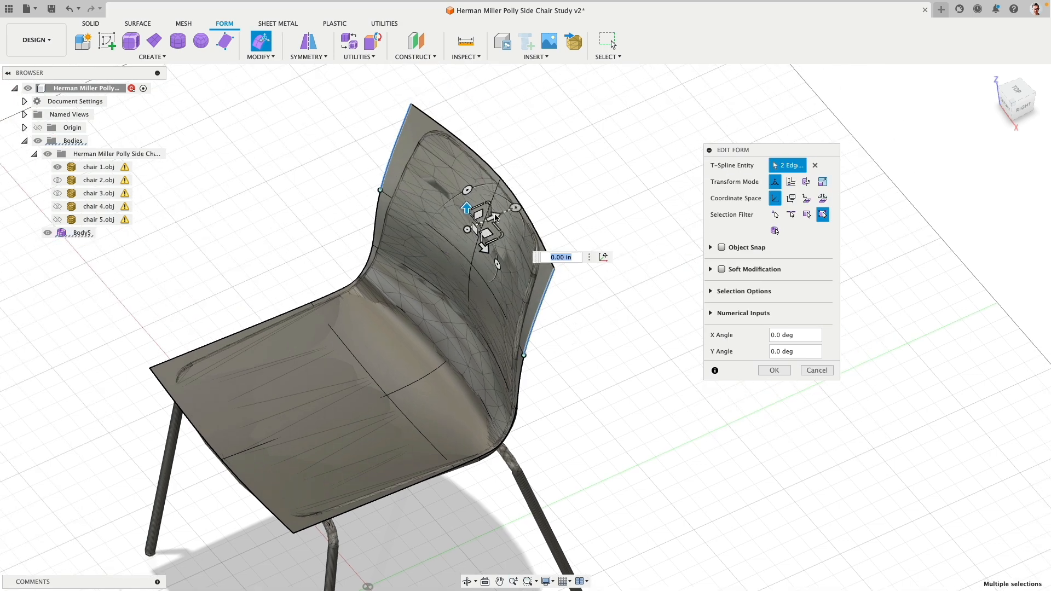
pyautogui.moveTo(493, 220); pyautogui.dragTo(488, 221)
pyautogui.click(498, 196)
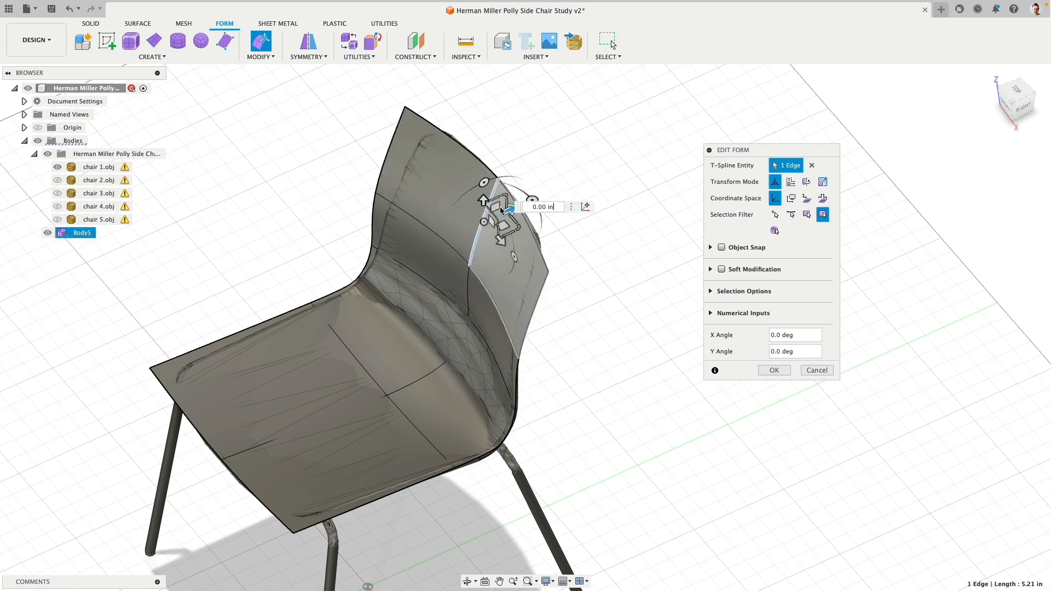
pyautogui.moveTo(509, 210); pyautogui.dragTo(512, 208)
# - Hide the imported chair mesh group and finish the form edit
pyautogui.keyDown('shift'); pyautogui.moveTo(590, 405); pyautogui.dragTo(571, 352, button='middle'); pyautogui.keyUp('shift')
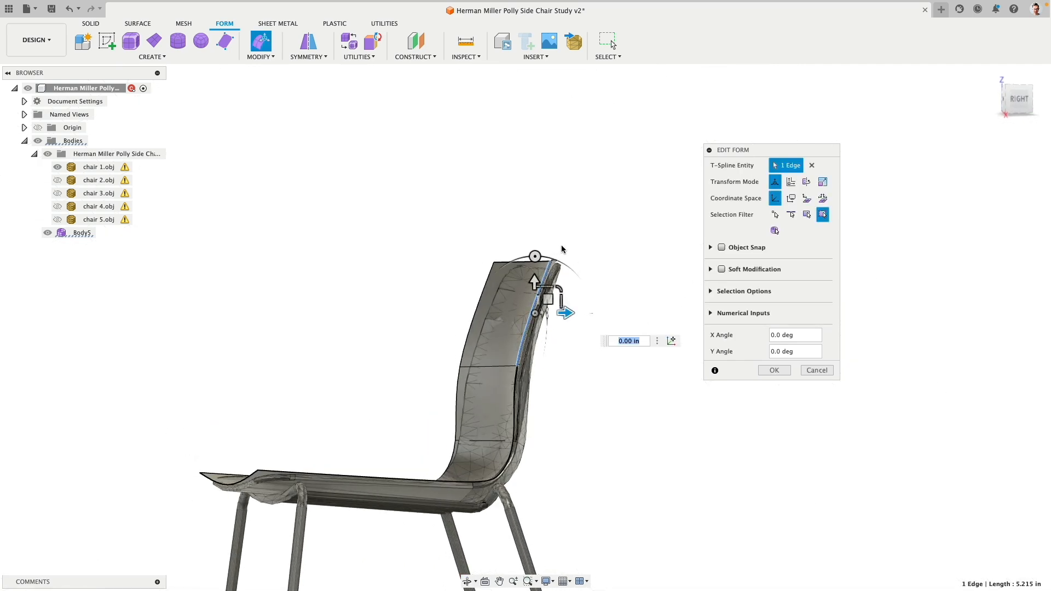
pyautogui.moveTo(561, 241); pyautogui.dragTo(491, 169, button='middle')
pyautogui.click(48, 155)
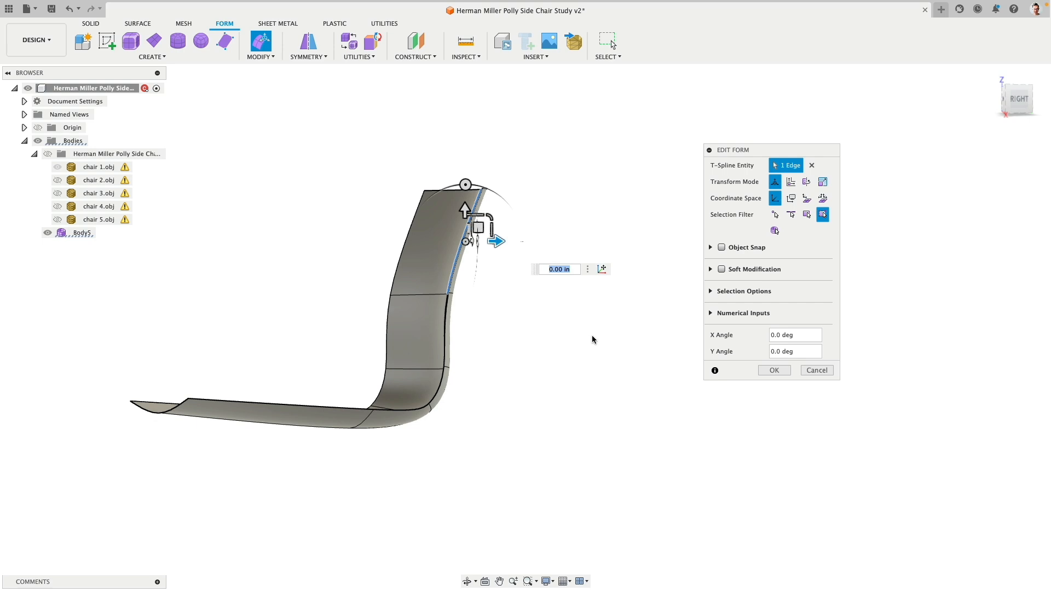
pyautogui.click(774, 371)
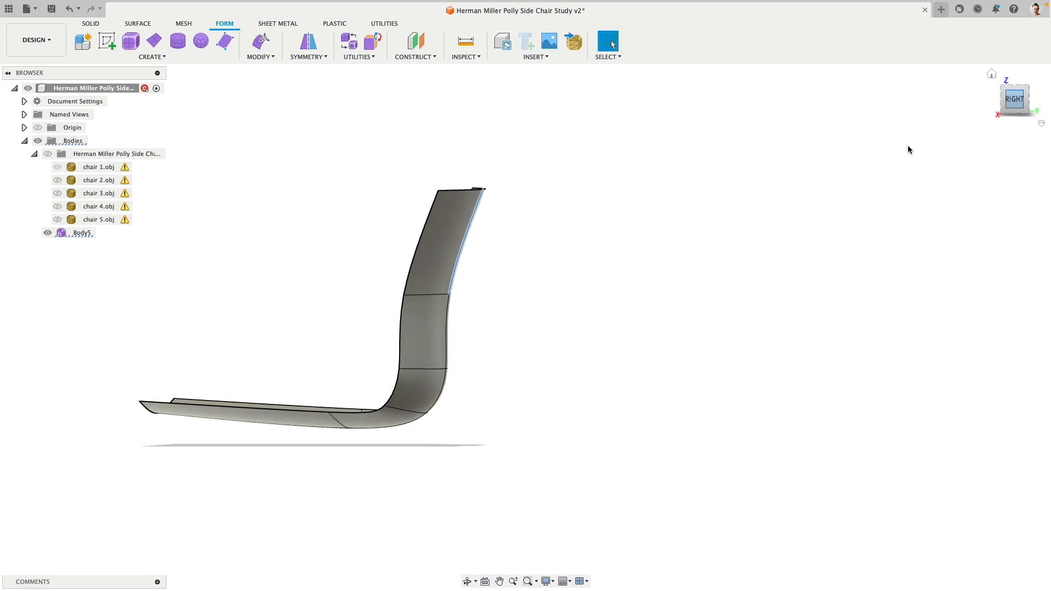
# - Move the bend's centre vertex forward and down, and the upper backrest cross edge's centre vertex about 0.05 in forward and 0.28 in down
pyautogui.moveTo(588, 313); pyautogui.dragTo(713, 297, button='middle')
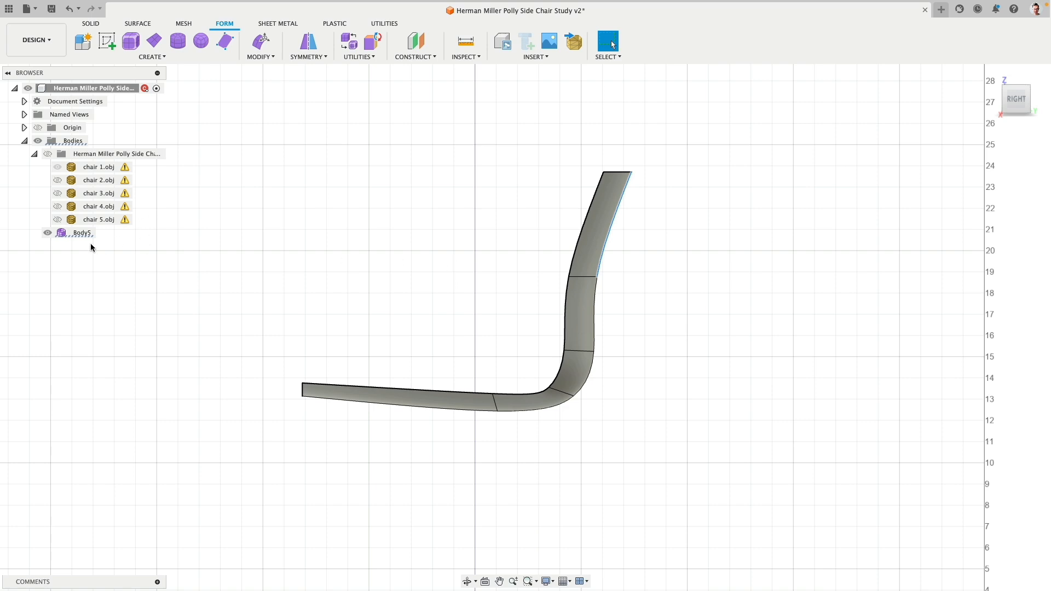
pyautogui.click(48, 155)
pyautogui.click(49, 155)
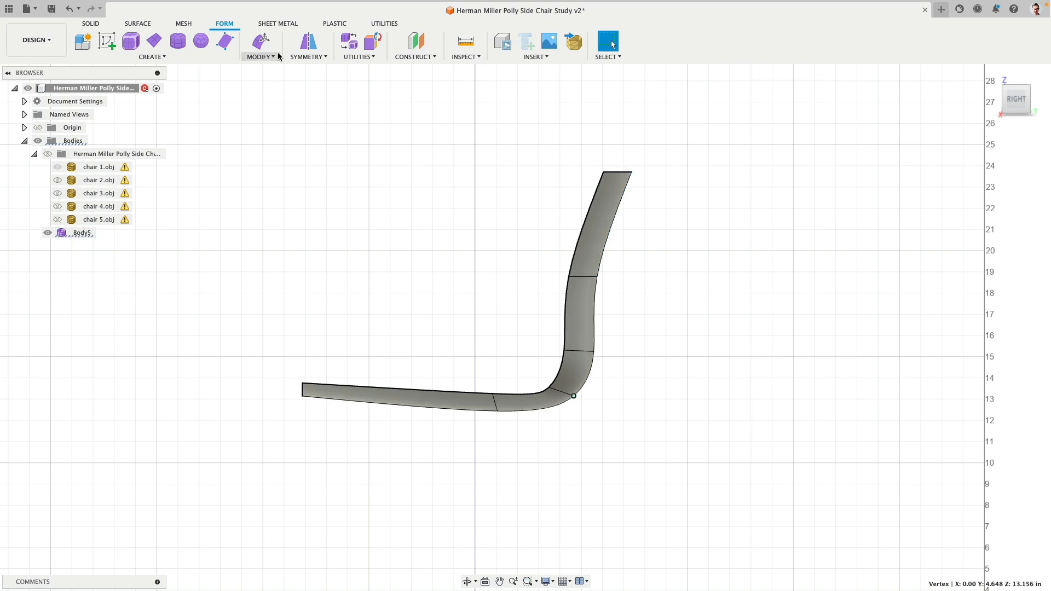
pyautogui.click(262, 41)
pyautogui.moveTo(588, 382); pyautogui.dragTo(576, 398)
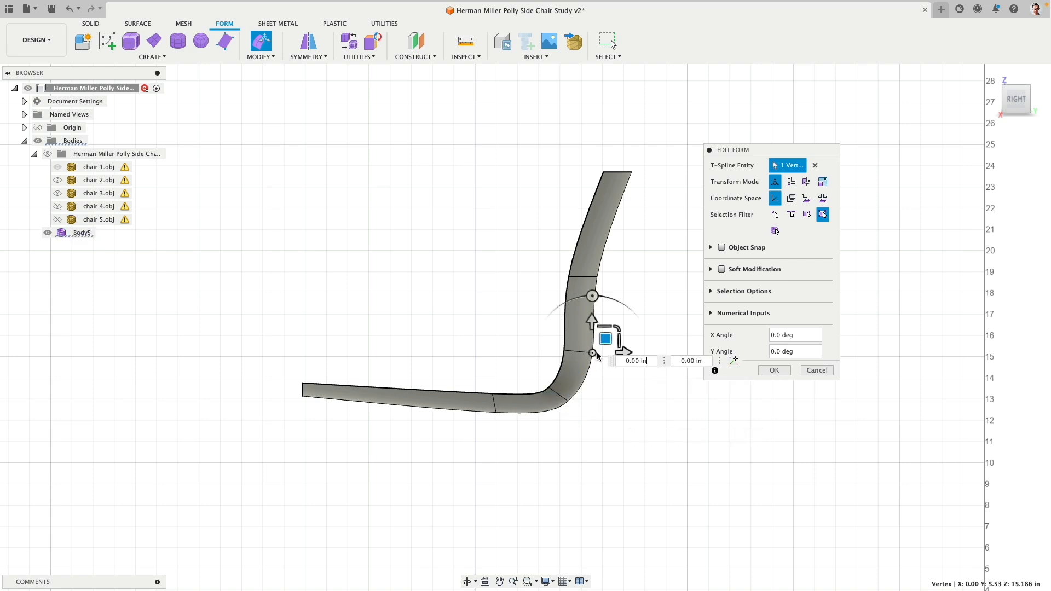
pyautogui.click(605, 273)
pyautogui.moveTo(609, 264); pyautogui.dragTo(612, 271)
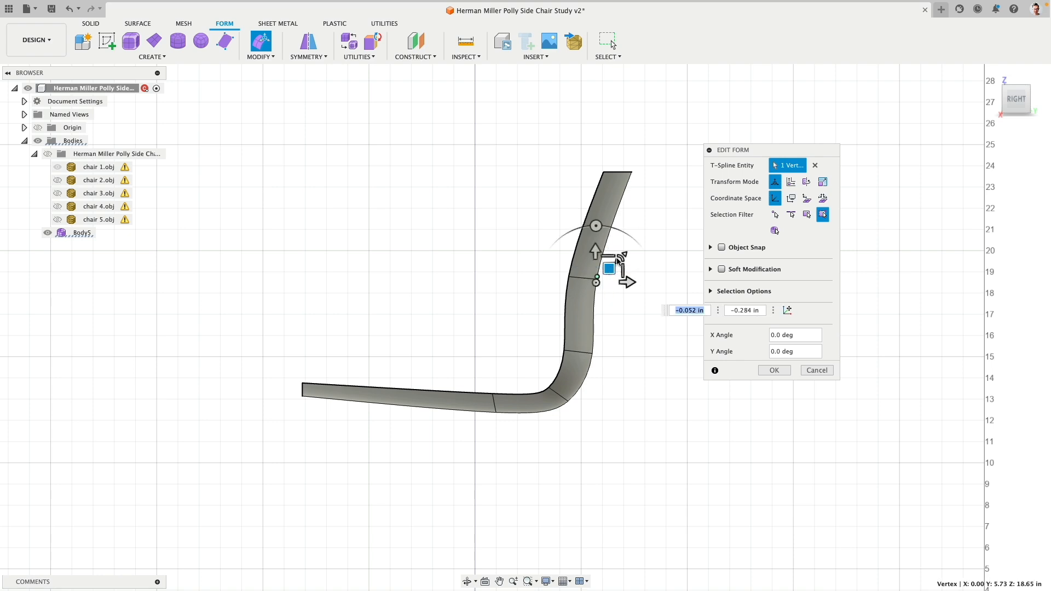
# - Move the centre vertex of the seat's rear cross edge about 0.31 in forward and finish the form edit
pyautogui.click(497, 414)
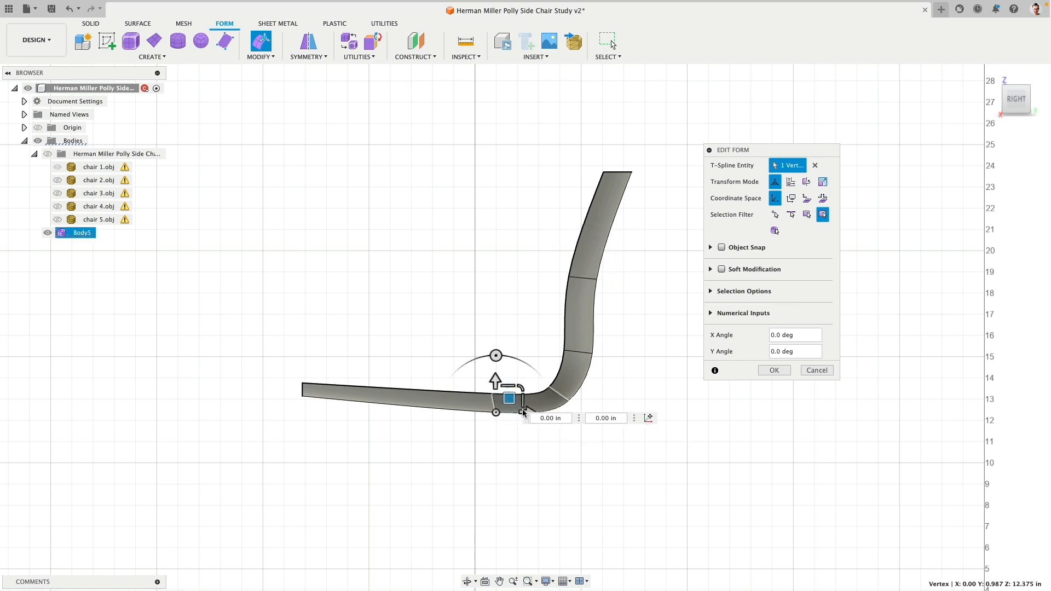
pyautogui.moveTo(522, 415); pyautogui.dragTo(496, 403)
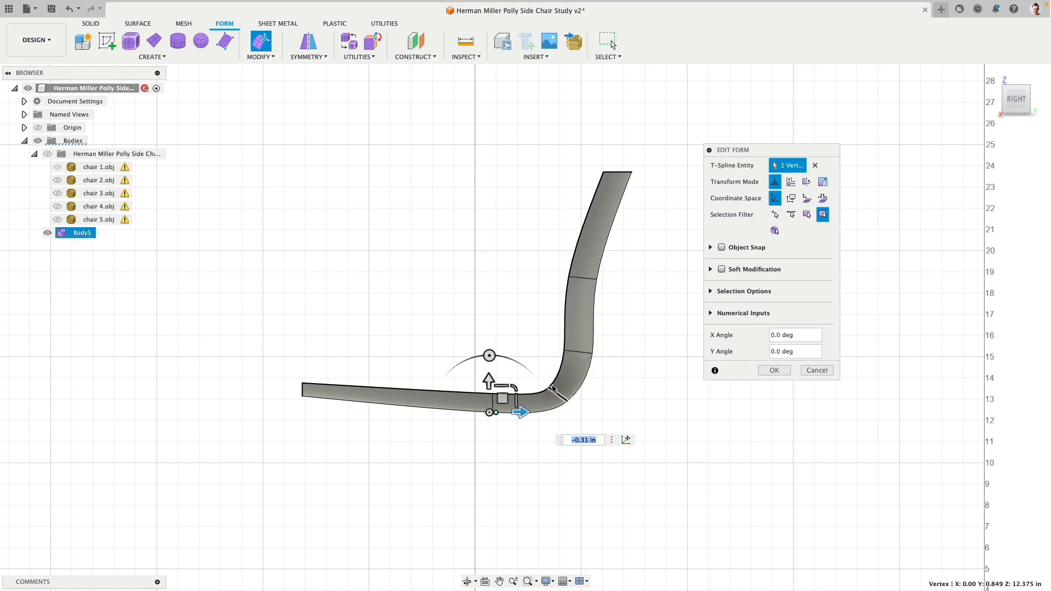
pyautogui.moveTo(510, 305); pyautogui.dragTo(554, 304, button='middle')
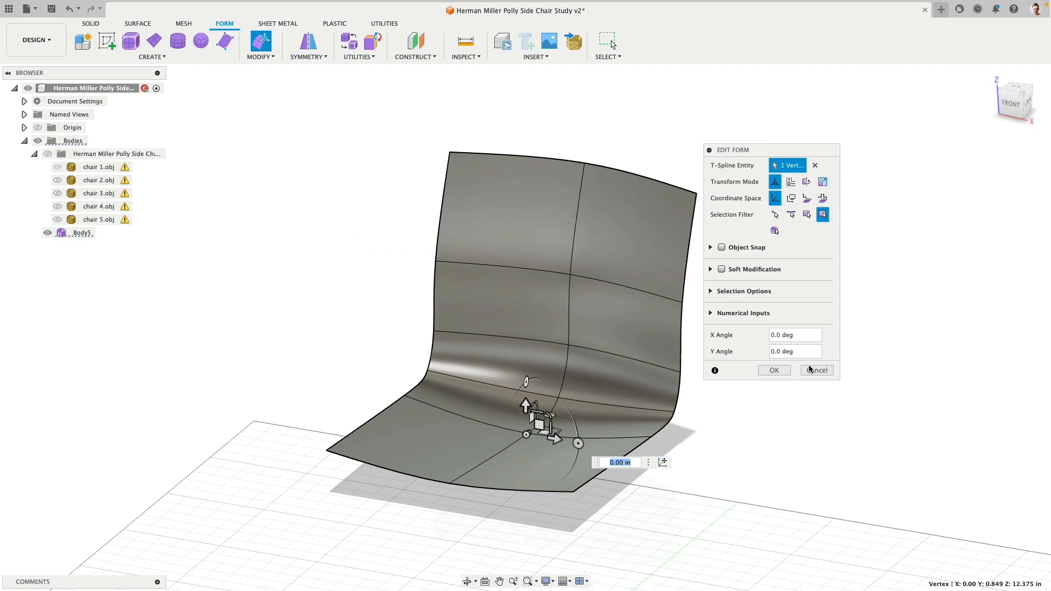
pyautogui.click(775, 371)
# - Show the chair 1 mesh again and view the seat shell against it from the front
pyautogui.keyDown('shift'); pyautogui.moveTo(716, 273); pyautogui.dragTo(706, 249, button='middle'); pyautogui.keyUp('shift')
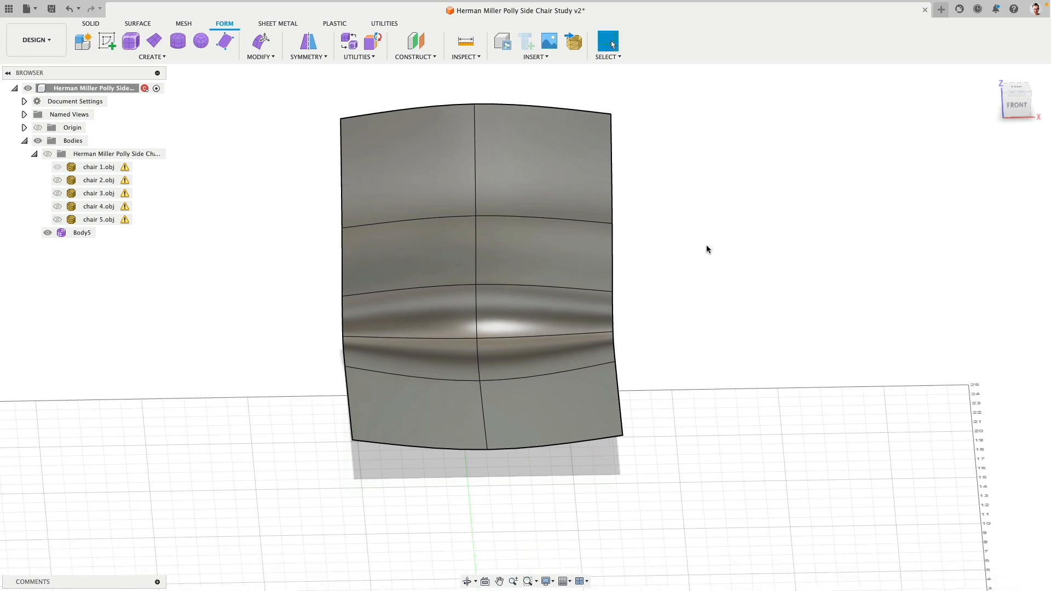
pyautogui.click(58, 167)
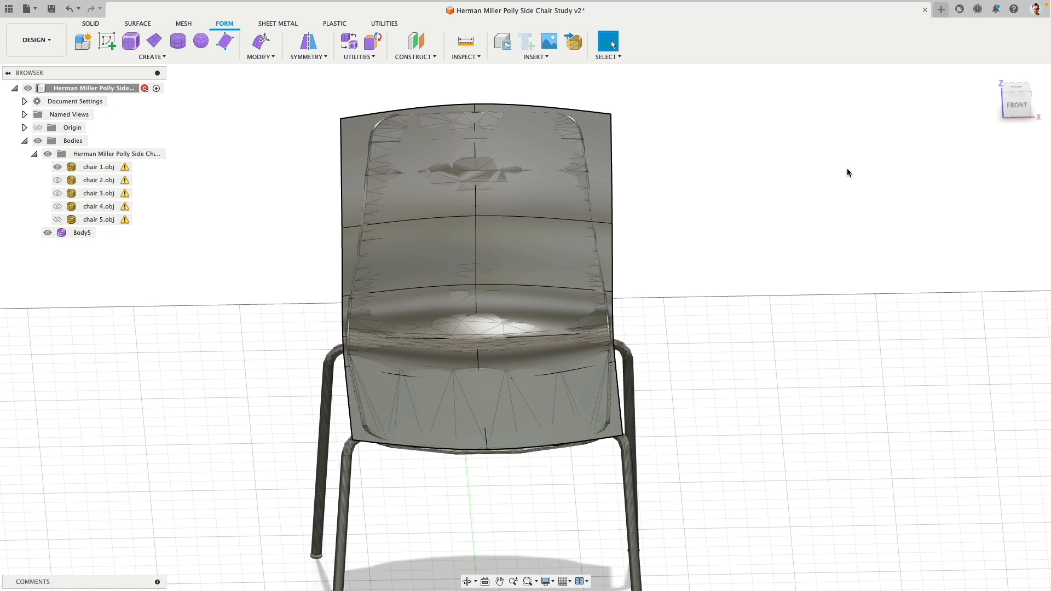
pyautogui.click(1015, 105)
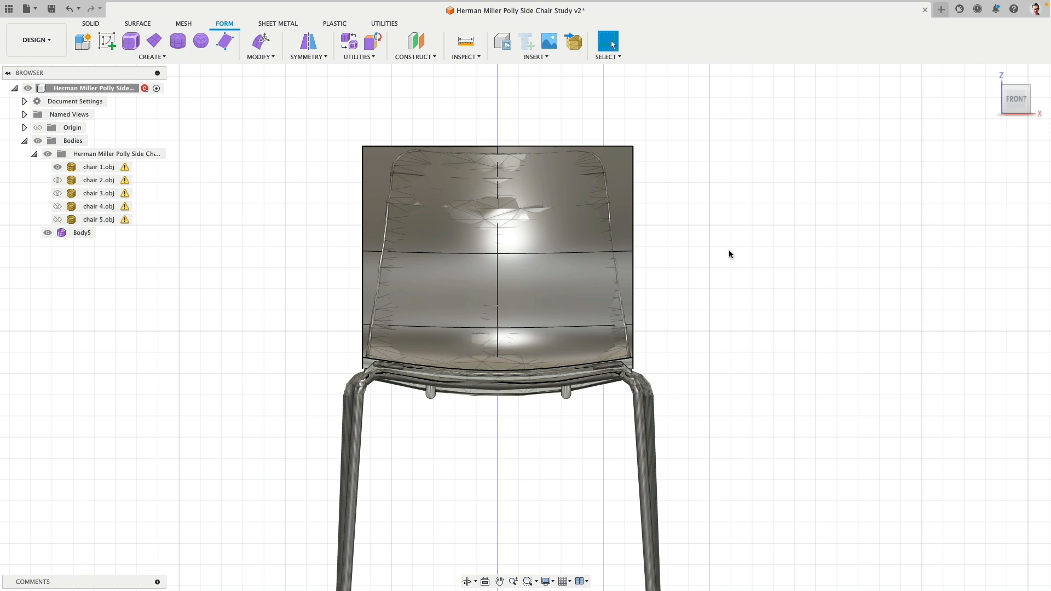
pyautogui.click(409, 213)
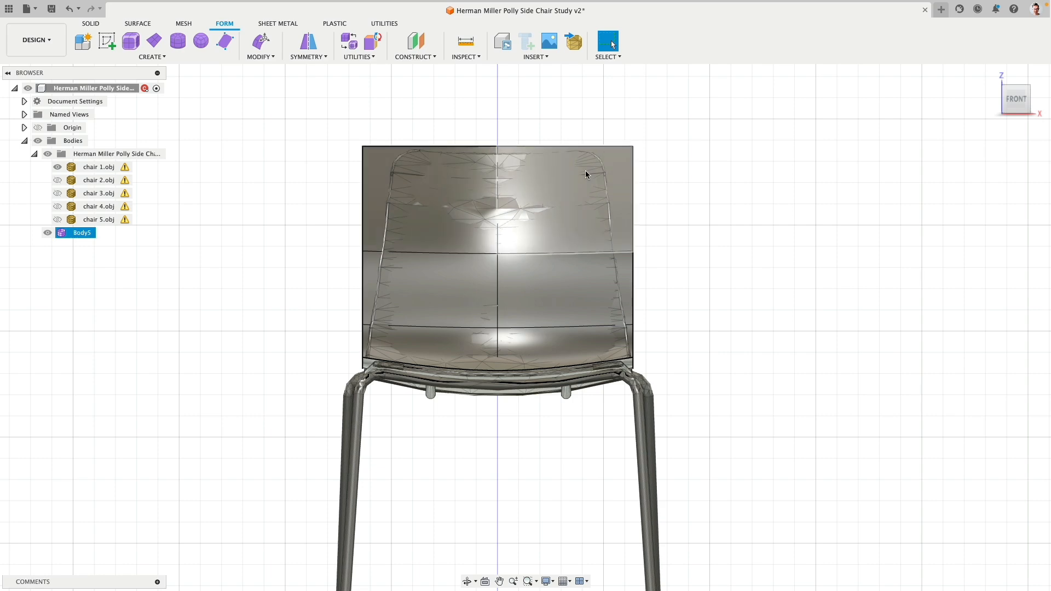
# - Delete the outer side edges of the shell's right half along the backrest and seat
pyautogui.keyDown('shift'); pyautogui.moveTo(680, 264); pyautogui.dragTo(668, 292, button='middle'); pyautogui.keyUp('shift')
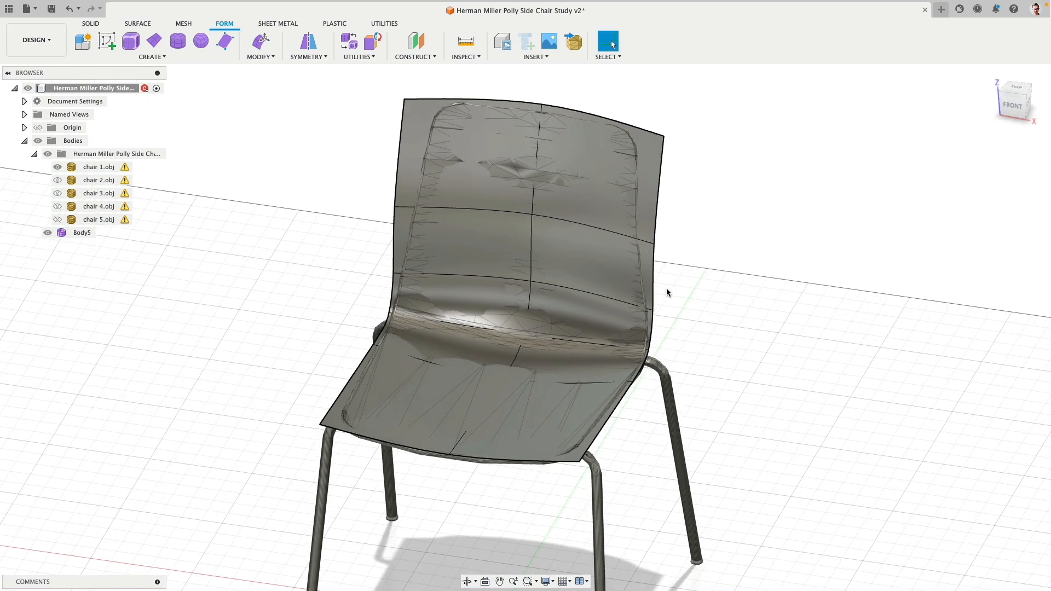
pyautogui.click(659, 194)
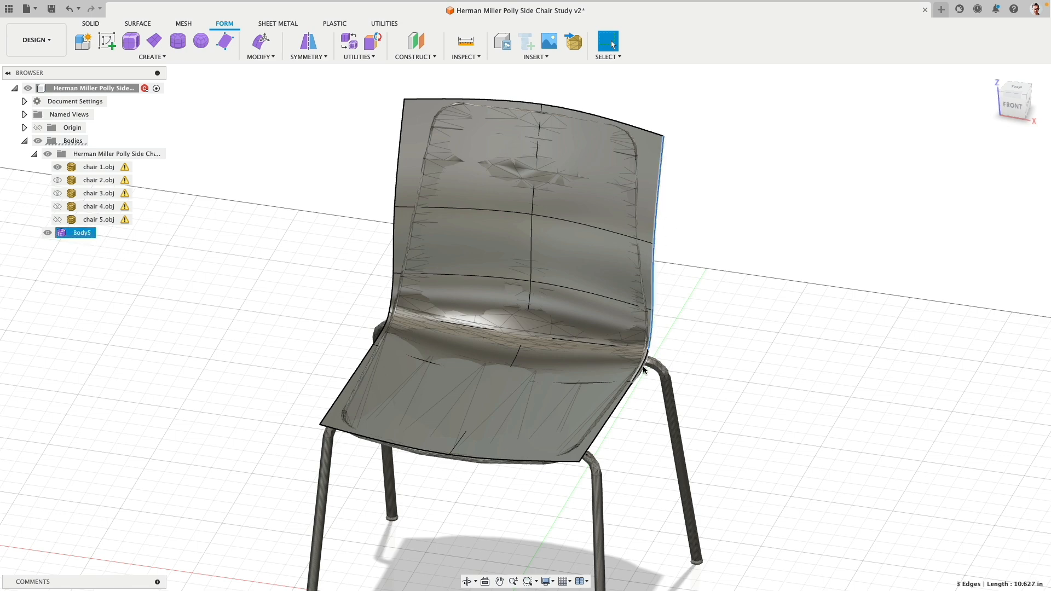
pyautogui.keyDown('shift'); pyautogui.click(626, 393); pyautogui.keyUp('shift')
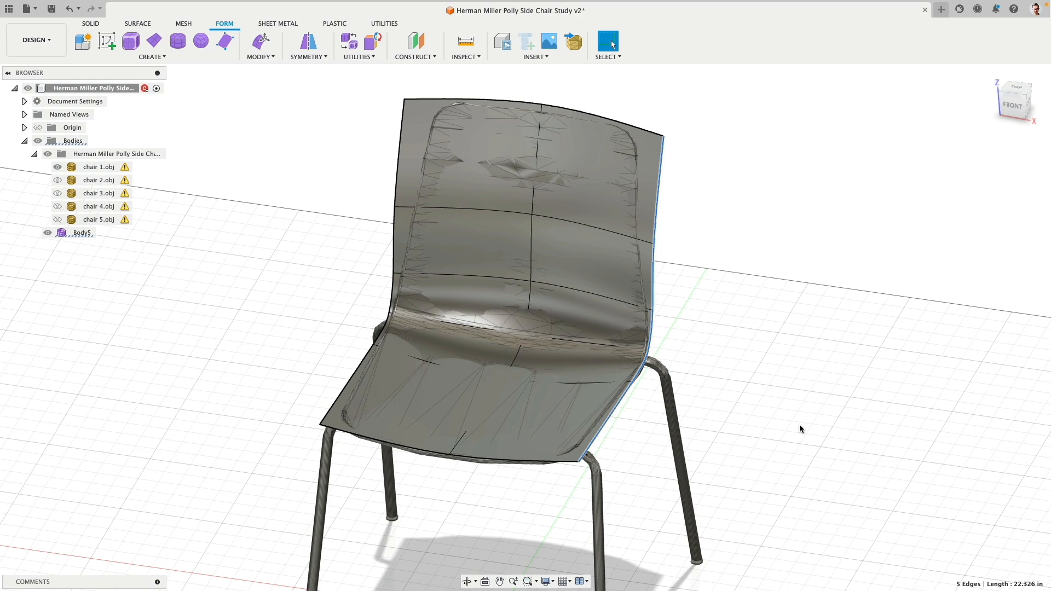
pyautogui.press('Delete')
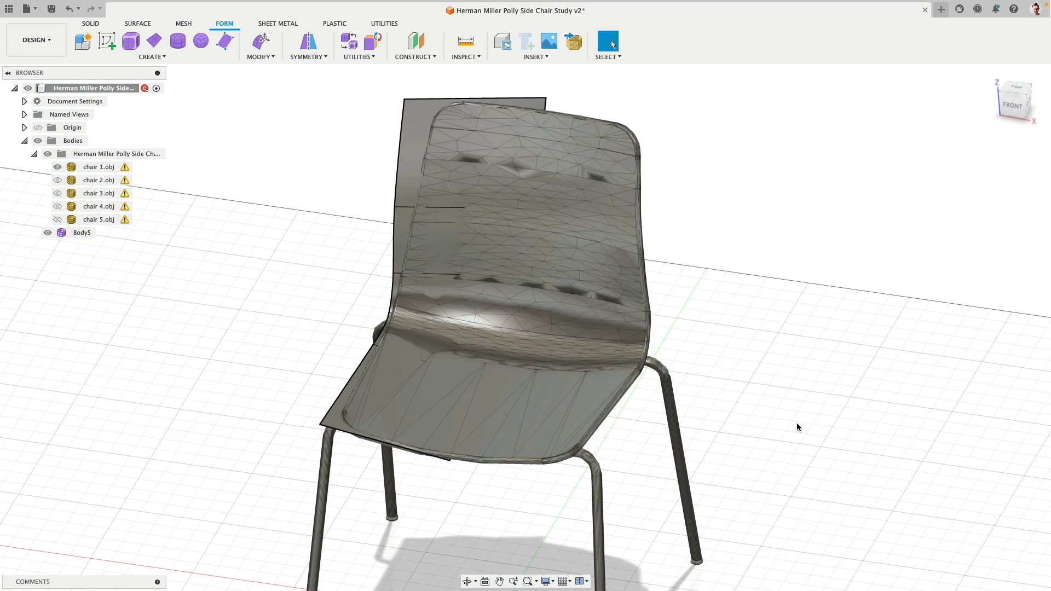
# - Hide the chair mesh group and create a welded Mirror - Duplicate of the remaining half shell across the YZ plane
pyautogui.click(47, 154)
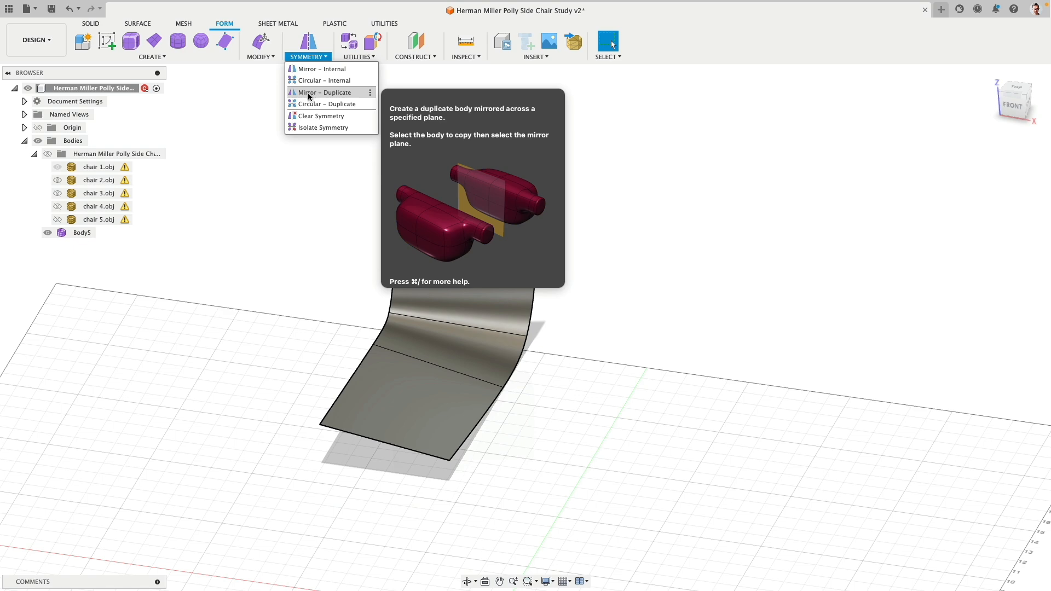
pyautogui.click(310, 92)
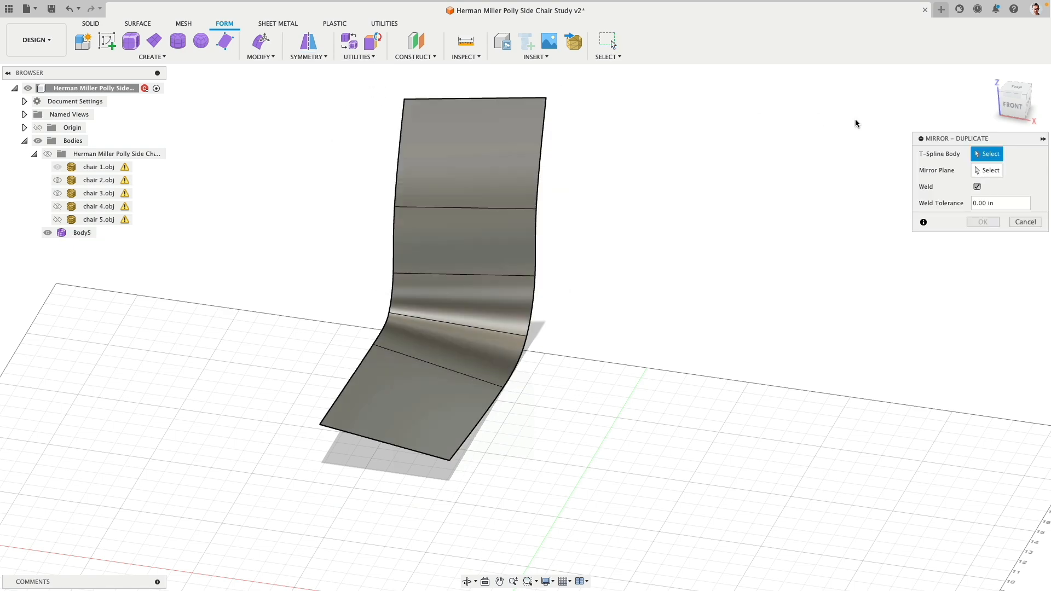
pyautogui.click(537, 140)
pyautogui.scroll(-3, 702, 284)
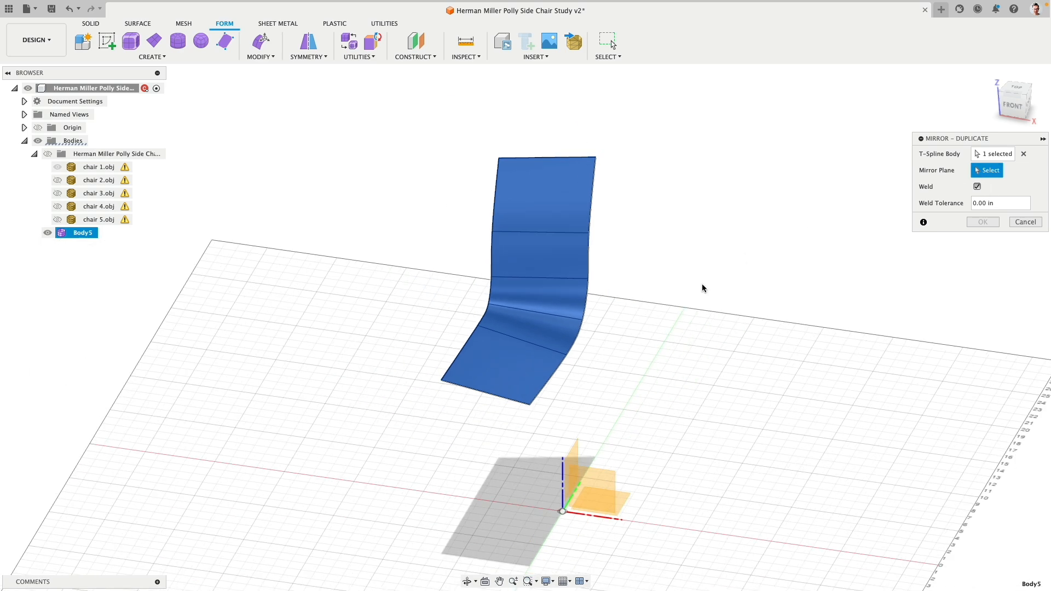
pyautogui.click(586, 432)
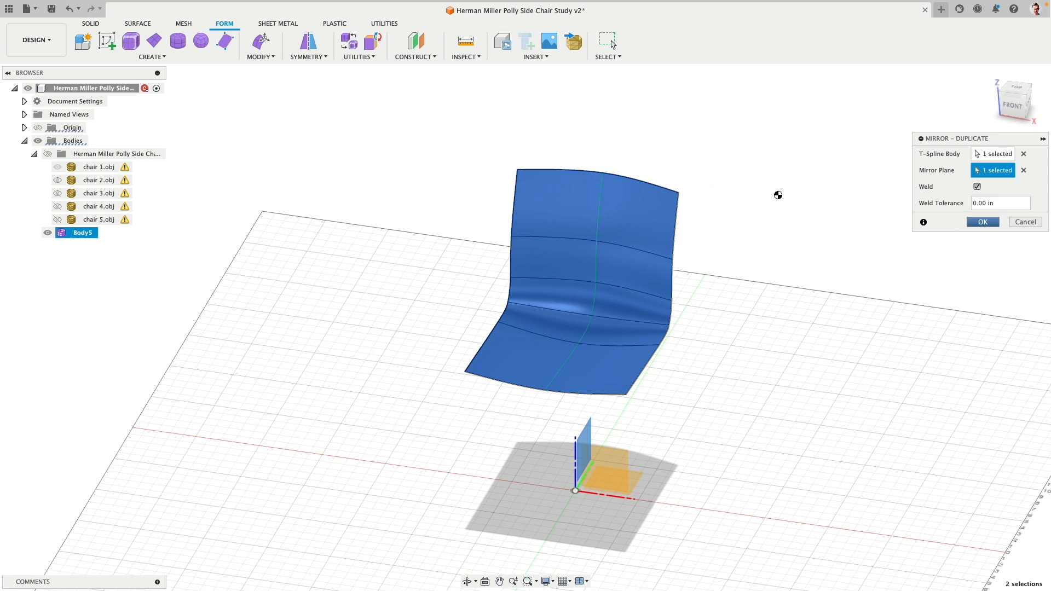
pyautogui.click(984, 222)
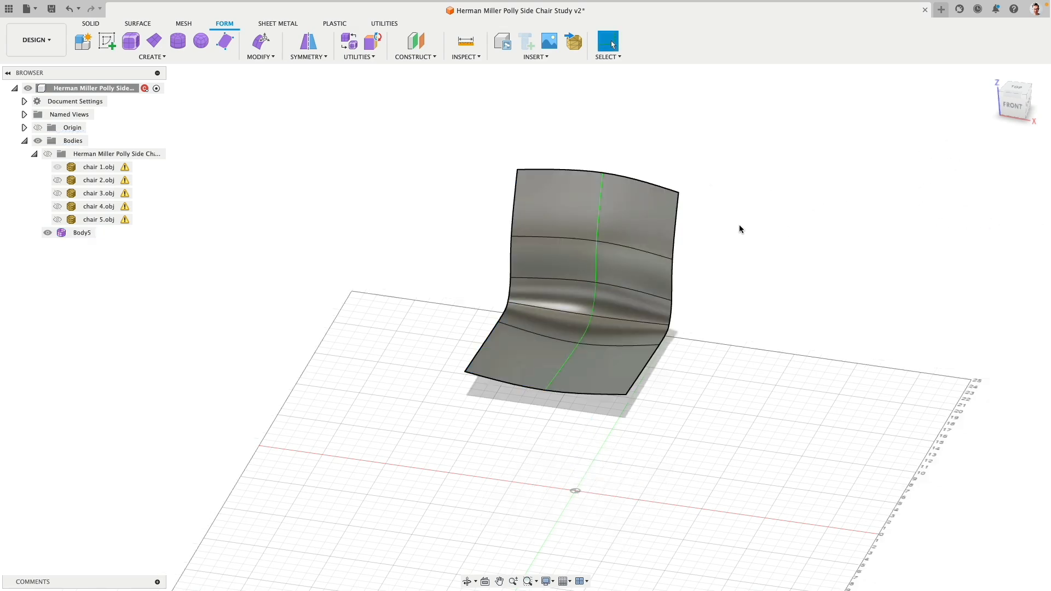
# - Show the chair 1 mesh again to compare the mirrored shell with it in the front view
pyautogui.click(58, 167)
pyautogui.scroll(4, 556, 184)
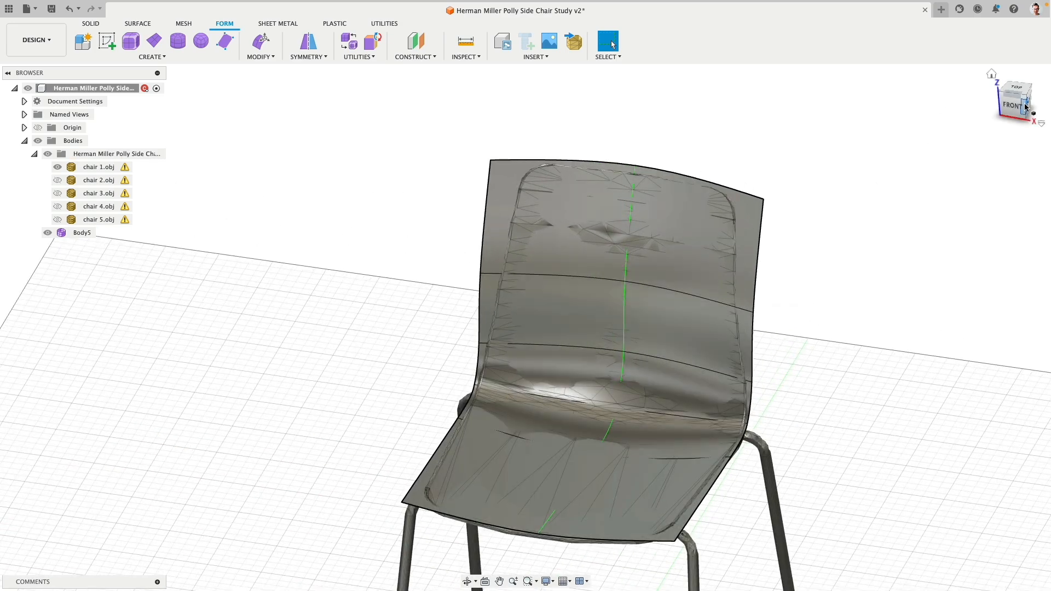
pyautogui.moveTo(880, 186); pyautogui.dragTo(777, 249, button='middle')
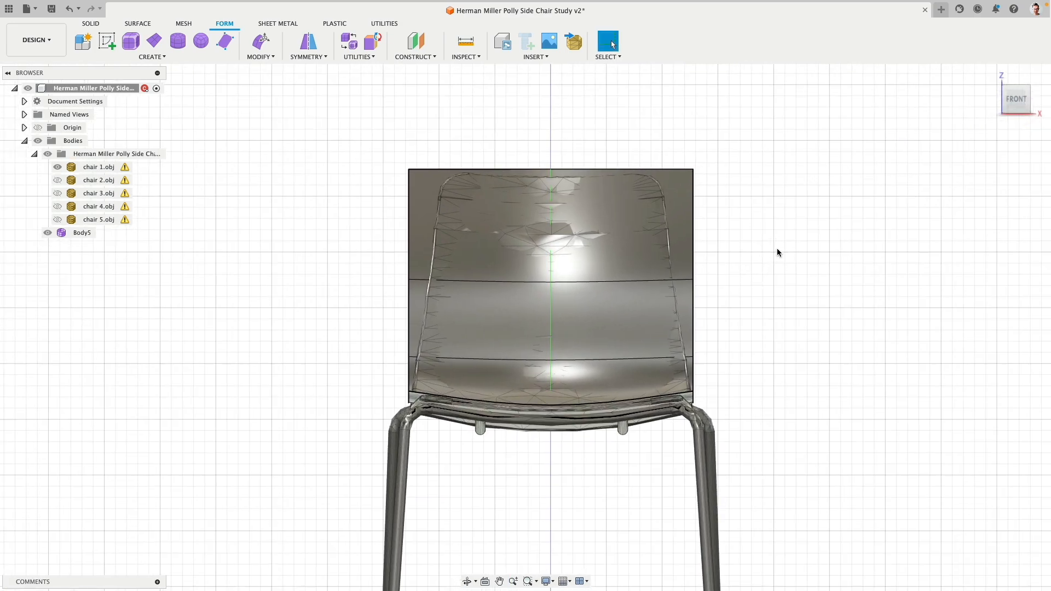
# - Try to move the backrest's upper right corner vertex inward with Edit Form
pyautogui.click(693, 170)
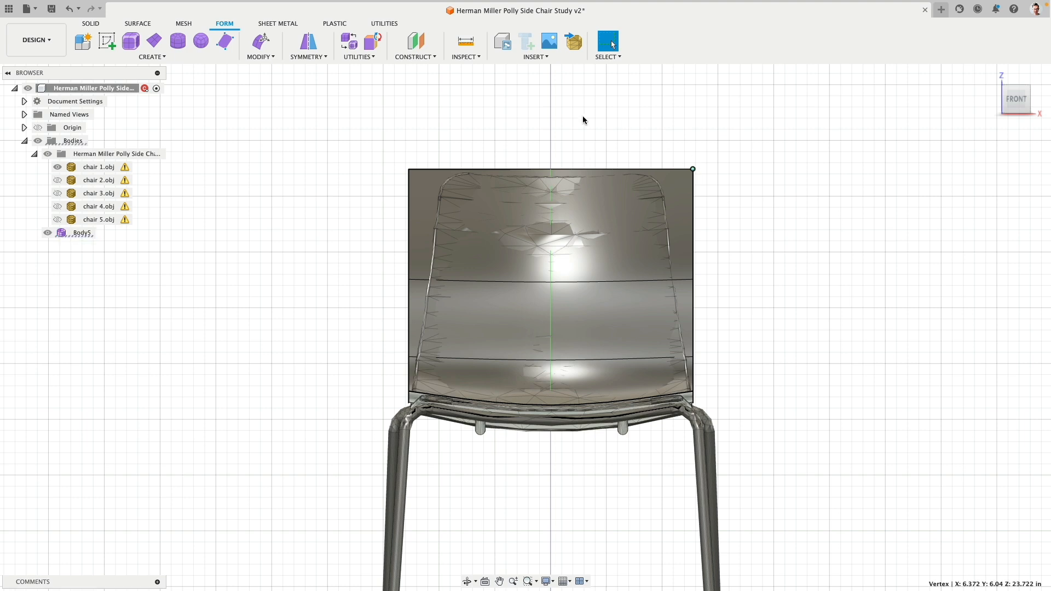
pyautogui.click(261, 41)
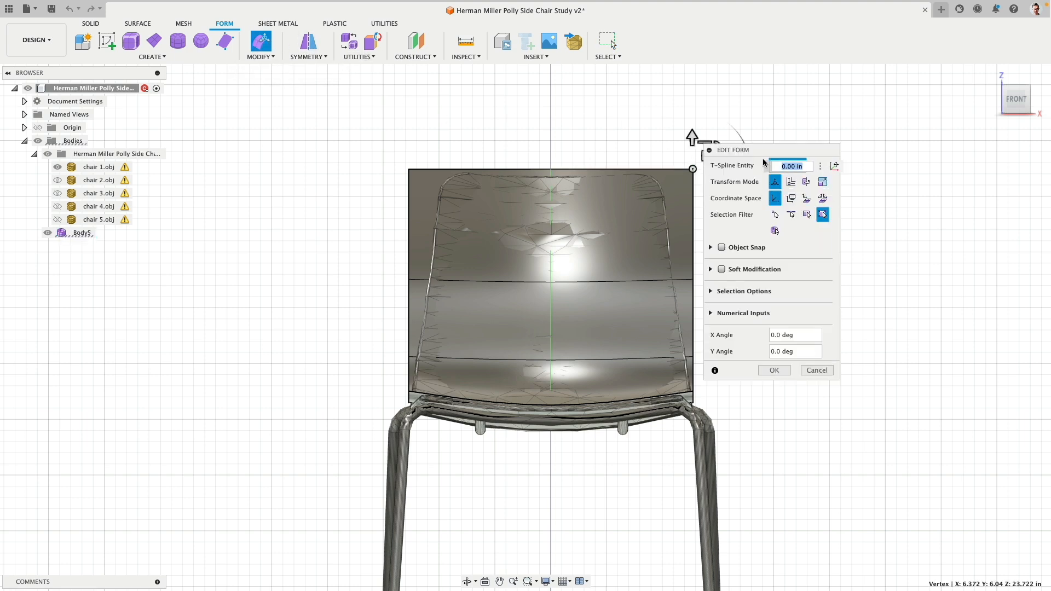
pyautogui.moveTo(713, 156); pyautogui.dragTo(706, 152)
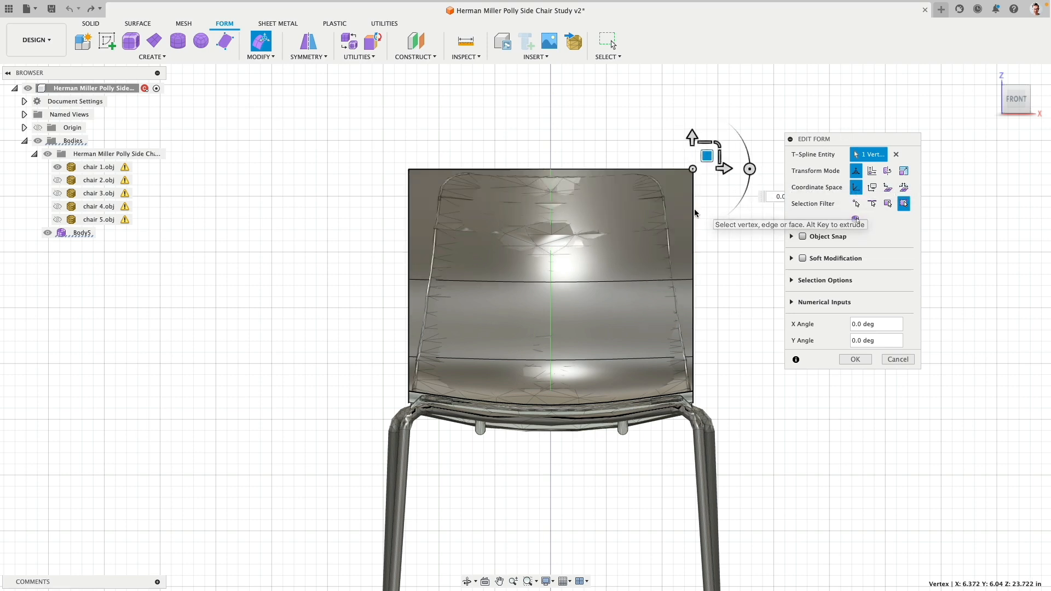
pyautogui.press('super+z')
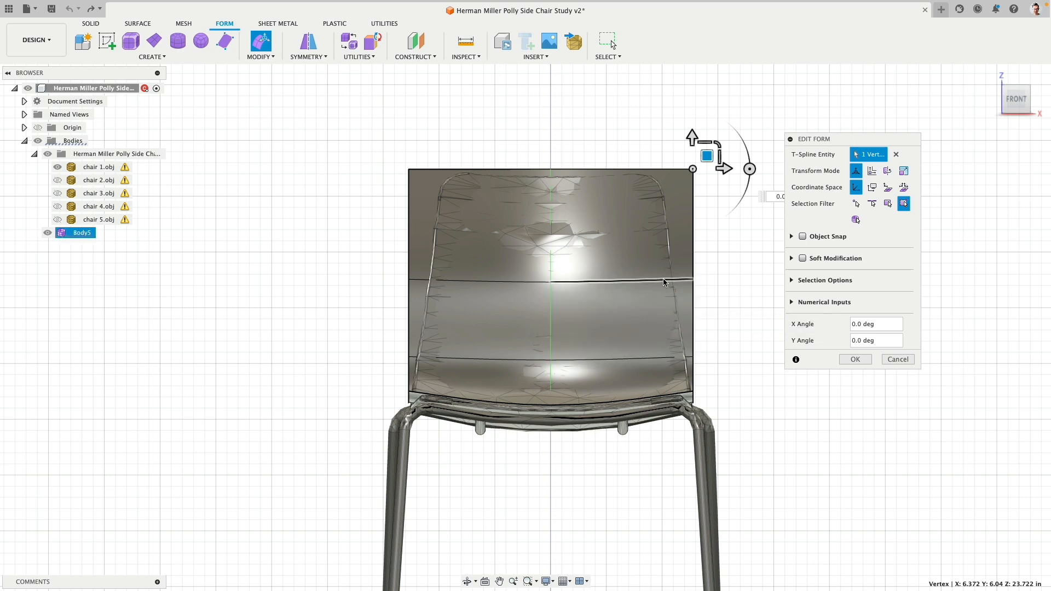
# - Select the backrest's three right side edges for editing and view them closely from the back
pyautogui.keyDown('shift'); pyautogui.moveTo(719, 334); pyautogui.dragTo(707, 355, button='middle'); pyautogui.keyUp('shift')
pyautogui.click(692, 356)
pyautogui.doubleClick(694, 294)
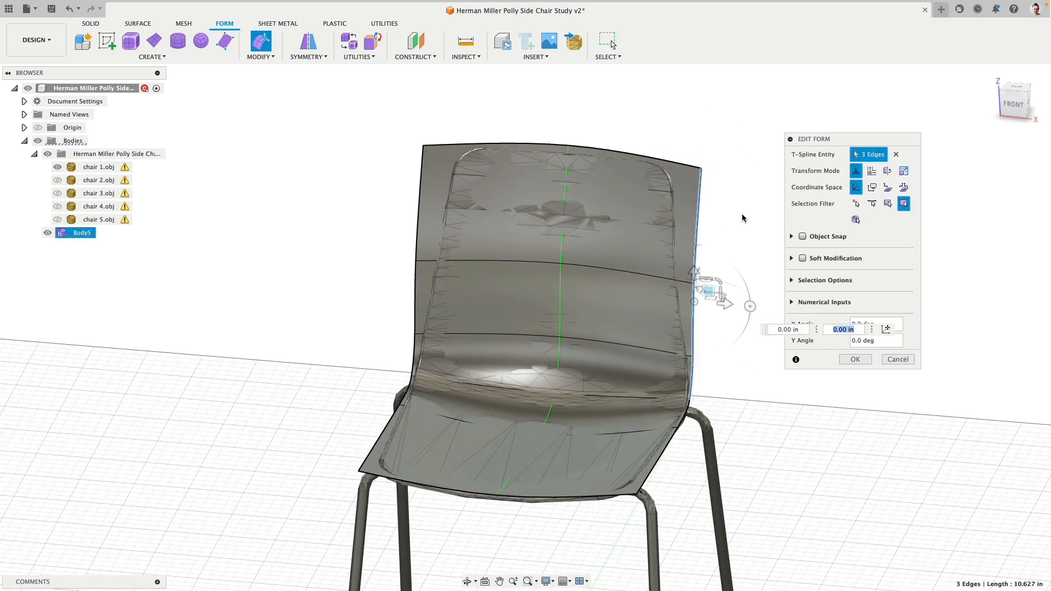
pyautogui.moveTo(730, 349); pyautogui.dragTo(714, 302, button='middle')
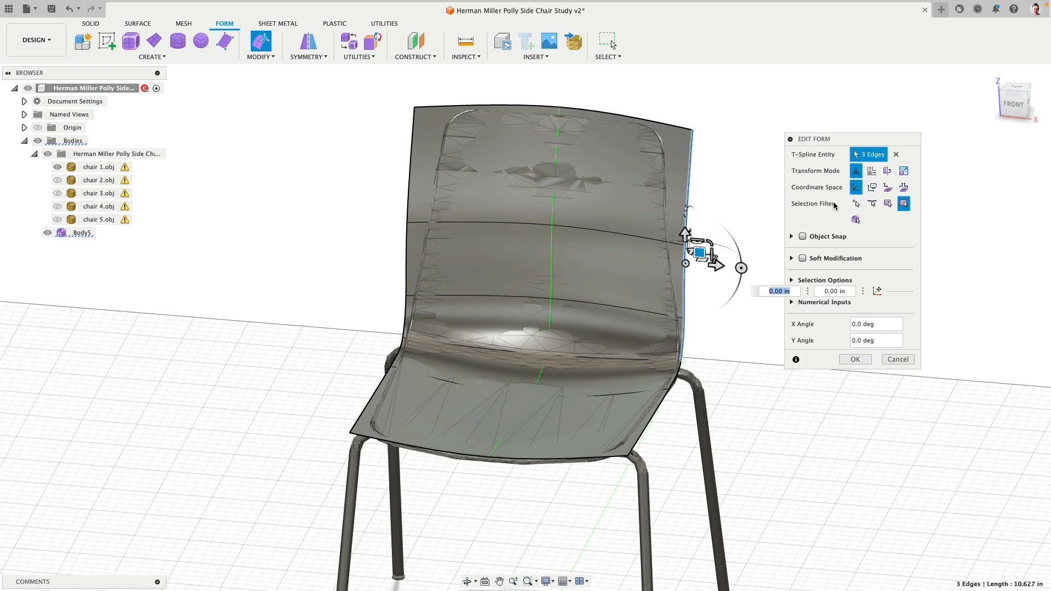
pyautogui.keyDown('shift'); pyautogui.moveTo(1030, 110); pyautogui.dragTo(869, 125, button='middle'); pyautogui.keyUp('shift')
pyautogui.click(1018, 104)
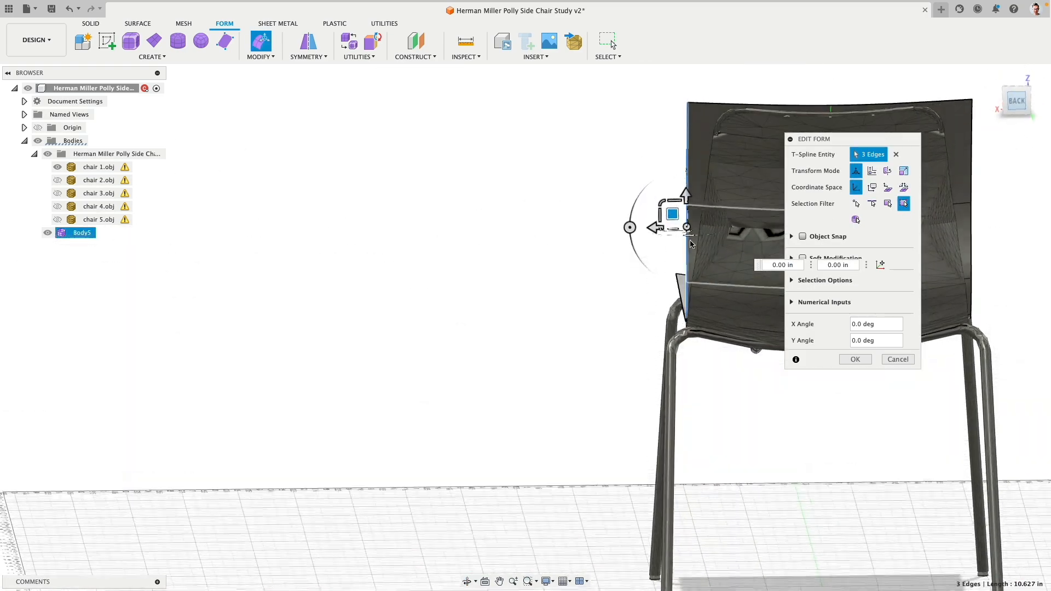
pyautogui.scroll(6, 435, 238)
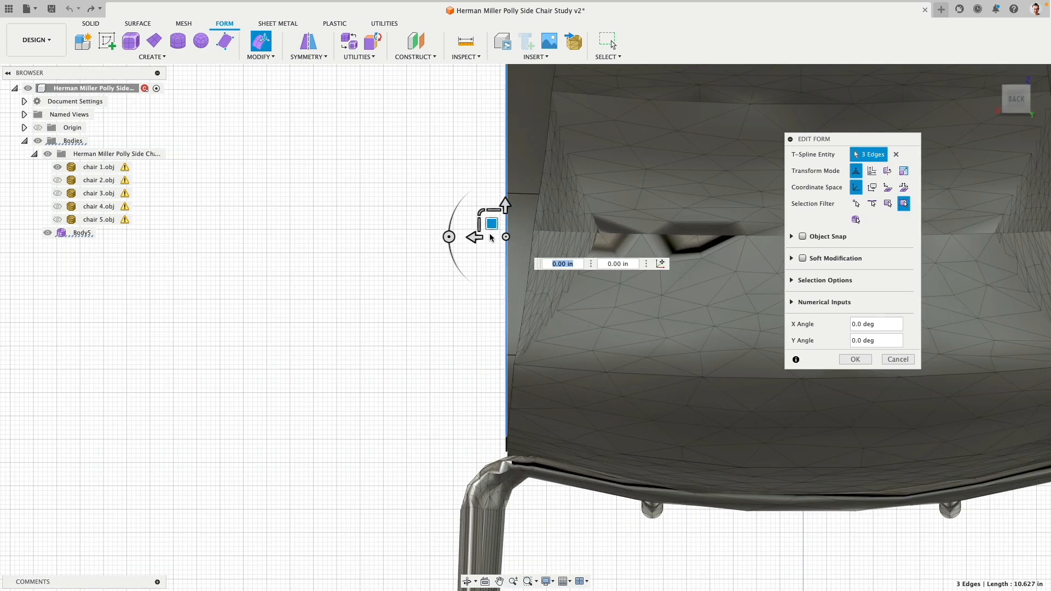
# - Set the pivot at the lower end of the backrest's side edges and rotate them about -6.9 degrees around Y
pyautogui.moveTo(505, 238); pyautogui.dragTo(498, 242)
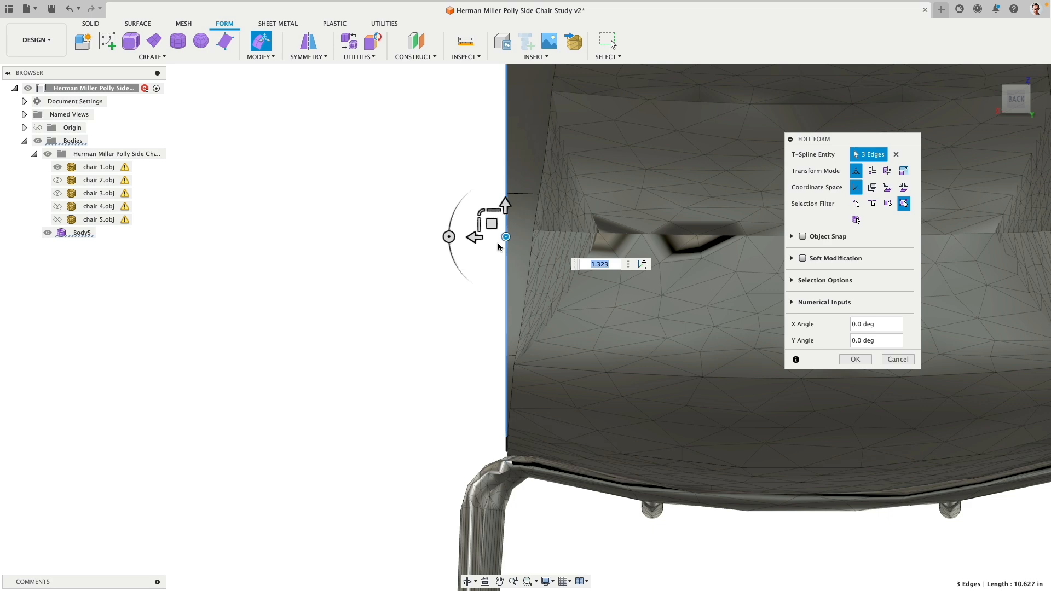
pyautogui.click(642, 264)
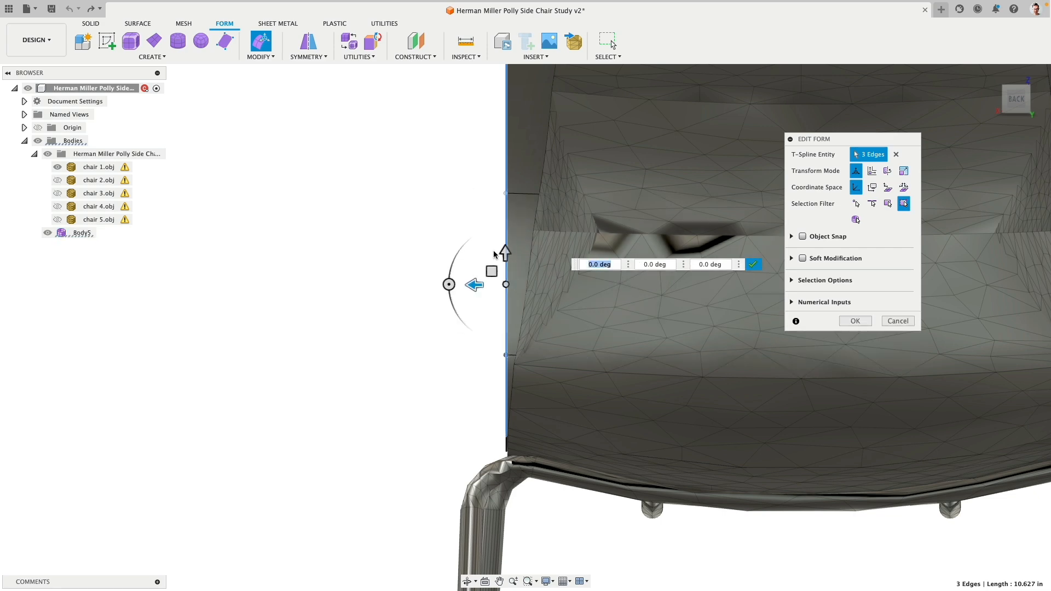
pyautogui.click(507, 434)
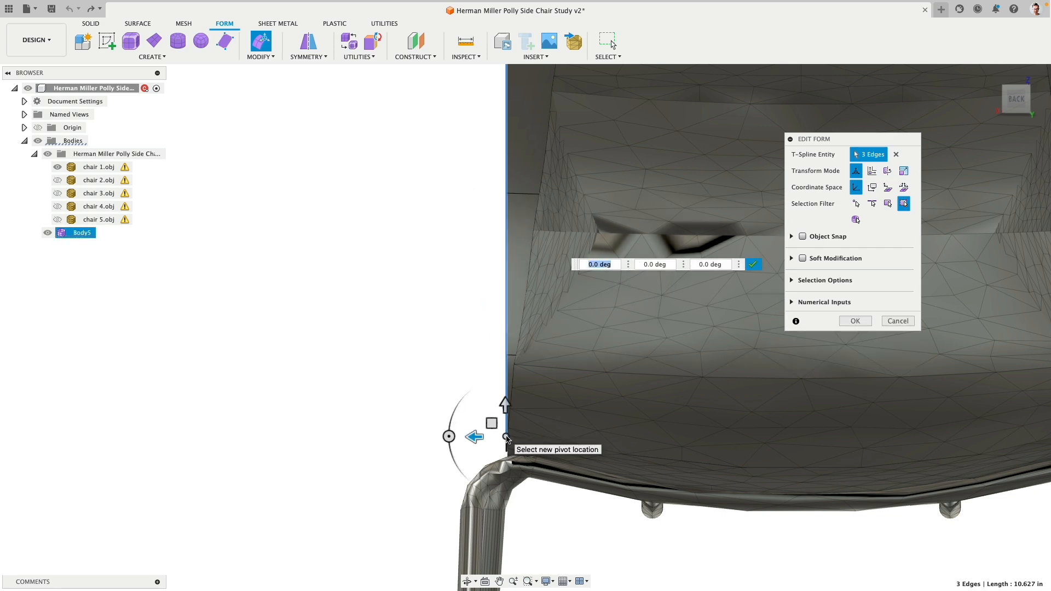
pyautogui.click(506, 437)
pyautogui.click(808, 464)
pyautogui.scroll(-3, 377, 360)
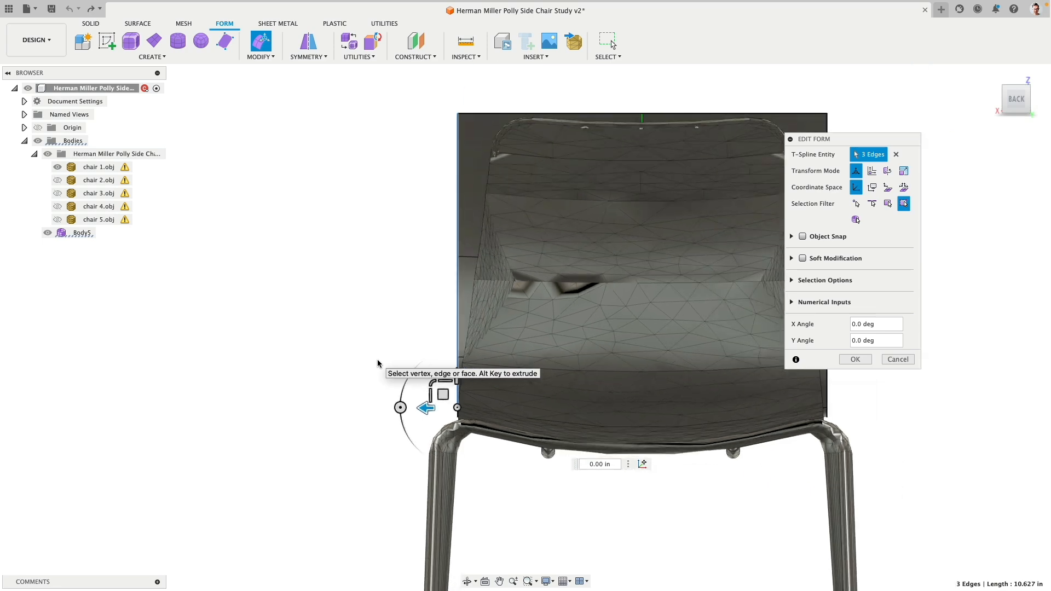
pyautogui.click(400, 408)
pyautogui.moveTo(401, 408); pyautogui.dragTo(401, 401)
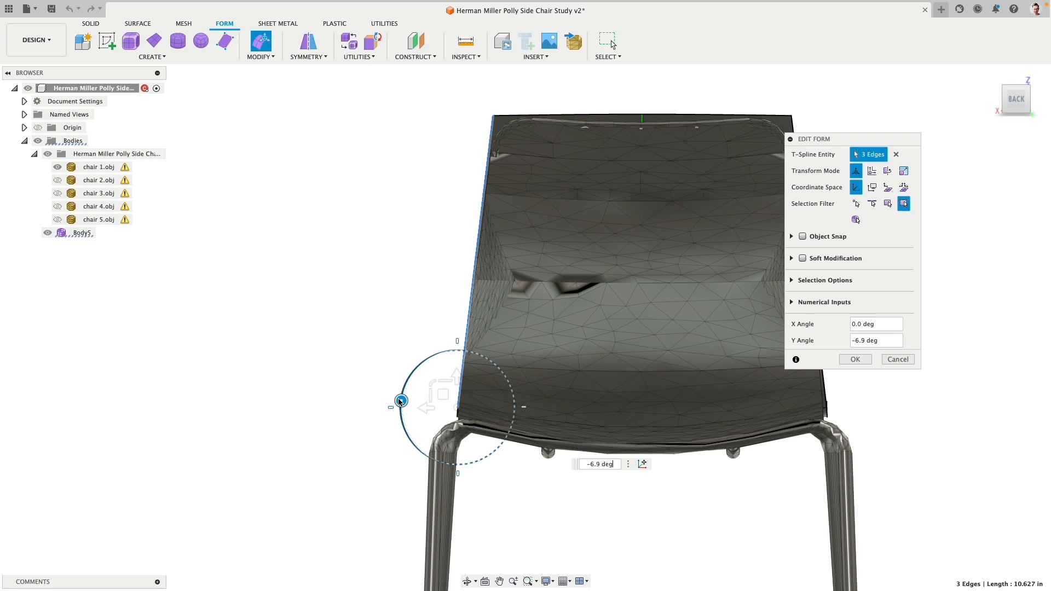
# - Rotate the same backrest side edges about -2.3 degrees around X in the right side view to follow the mesh
pyautogui.scroll(-3, 407, 258)
pyautogui.keyDown('shift'); pyautogui.moveTo(408, 259); pyautogui.dragTo(464, 232, button='middle'); pyautogui.keyUp('shift')
pyautogui.click(1014, 103)
pyautogui.scroll(4, 742, 135)
pyautogui.moveTo(701, 293); pyautogui.dragTo(709, 248, button='middle')
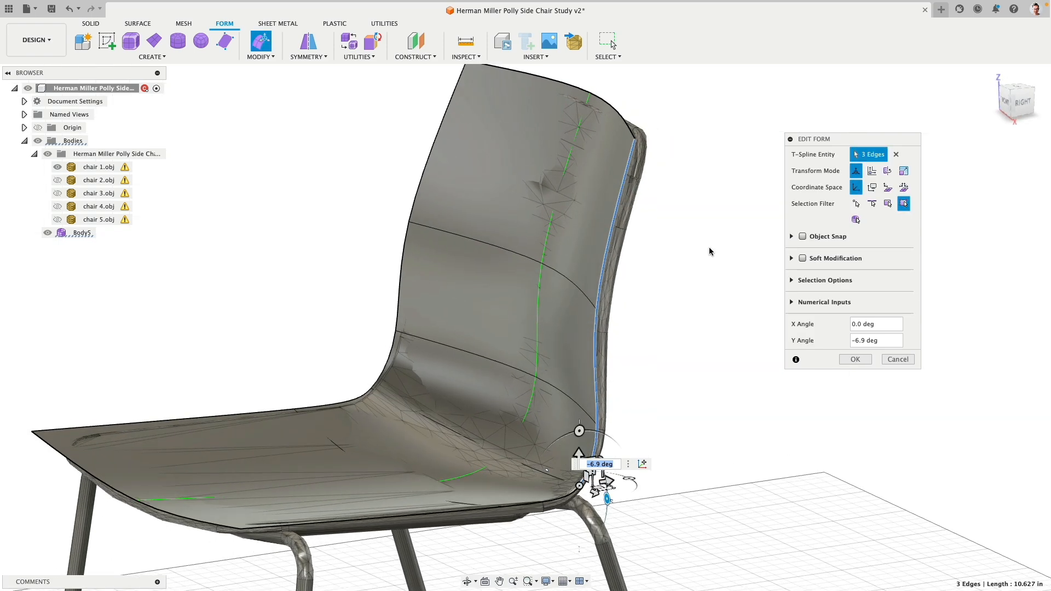
pyautogui.click(1022, 103)
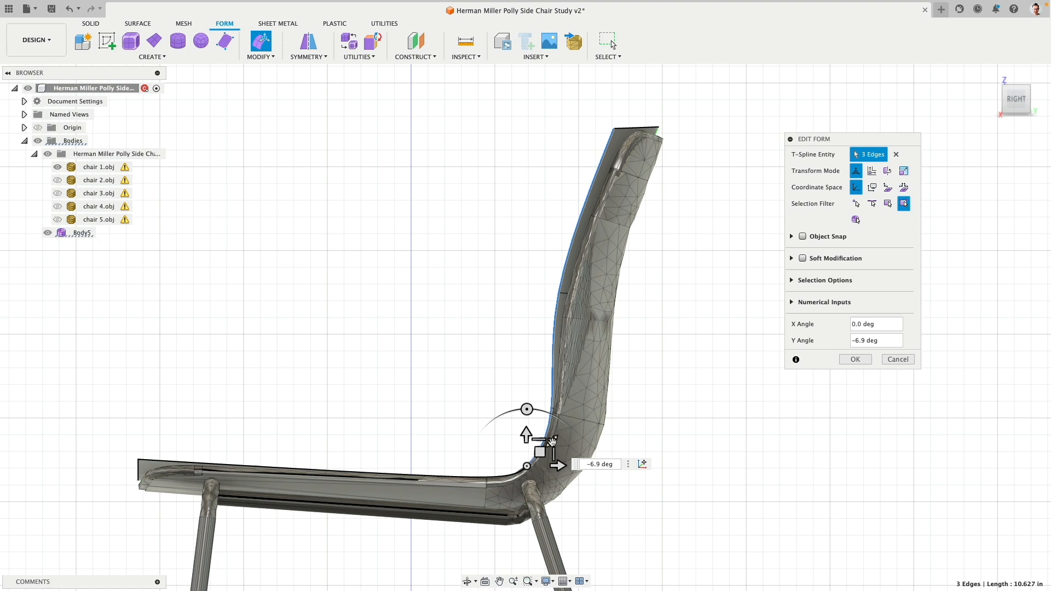
pyautogui.click(527, 411)
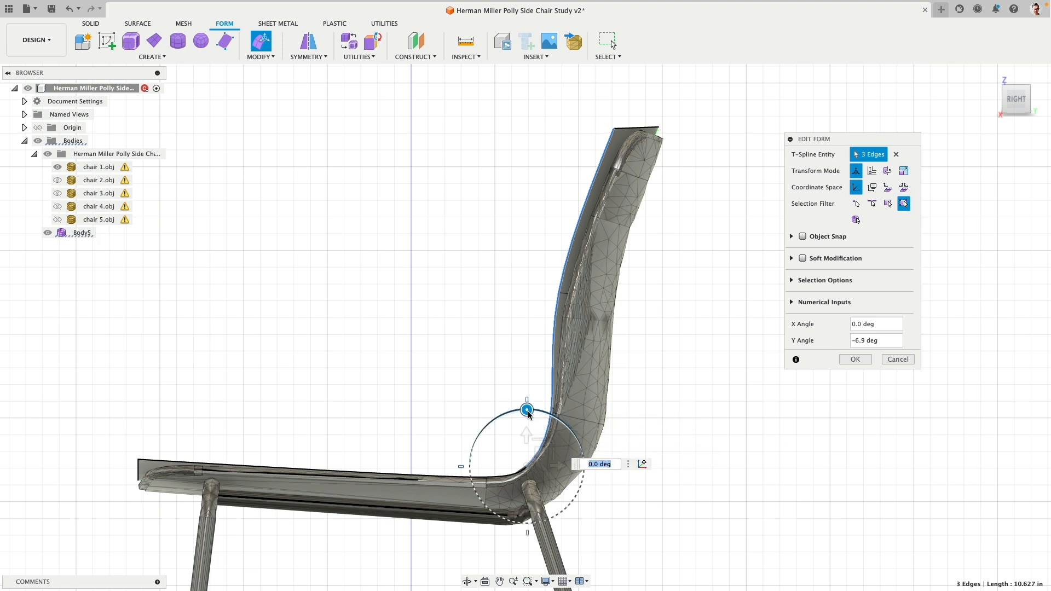
pyautogui.moveTo(529, 414); pyautogui.dragTo(530, 414)
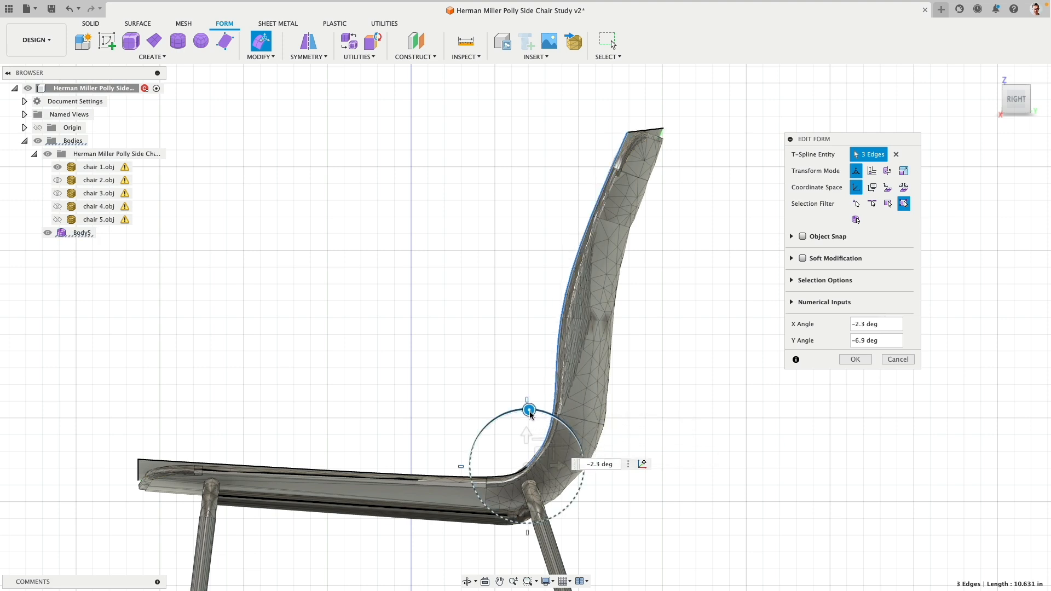
# - Move the centre vertex of the upper backrest cross edge about 0.125 in forward
pyautogui.keyDown('shift'); pyautogui.moveTo(460, 326); pyautogui.dragTo(495, 329, button='middle'); pyautogui.keyUp('shift')
pyautogui.click(499, 222)
pyautogui.moveTo(673, 233); pyautogui.dragTo(644, 277, button='middle')
pyautogui.moveTo(493, 265); pyautogui.dragTo(488, 267)
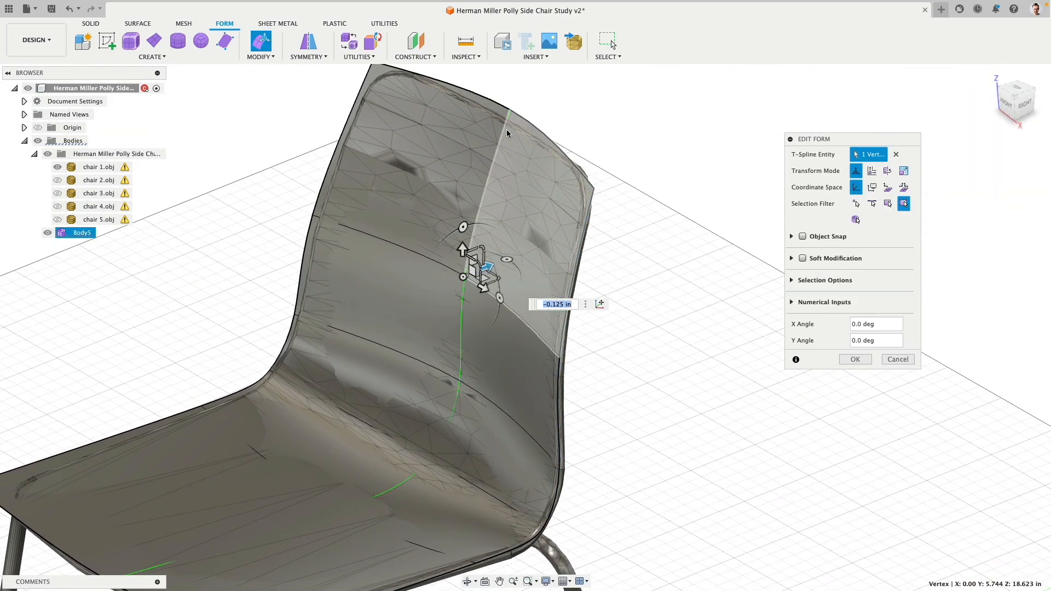
# - Move the centre vertex of the backrest's top edge about 0.44 in forward and align it to the mesh from the front
pyautogui.click(509, 110)
pyautogui.moveTo(513, 92); pyautogui.dragTo(524, 121)
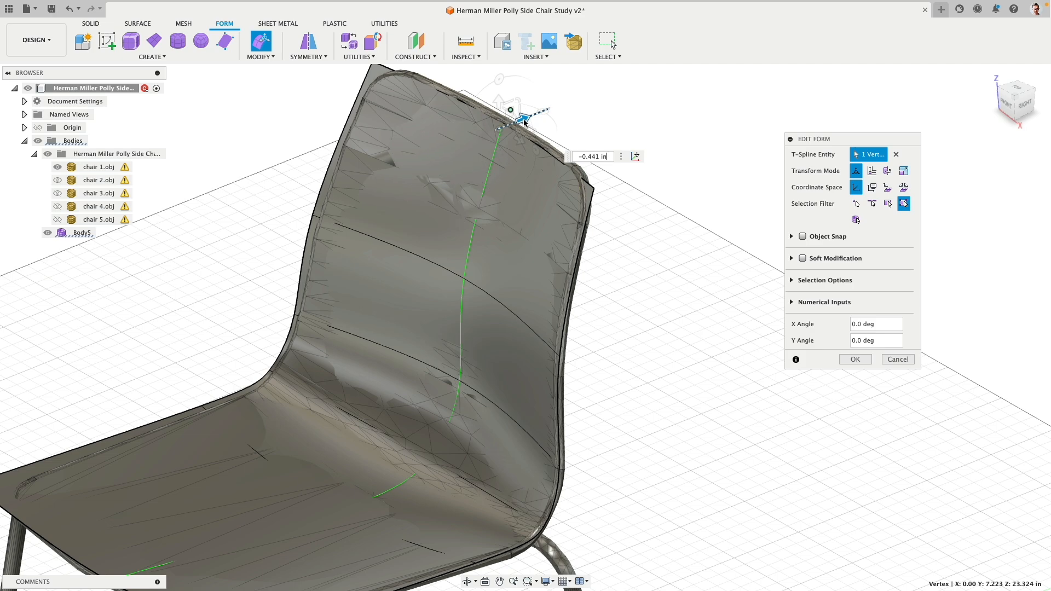
pyautogui.click(1006, 102)
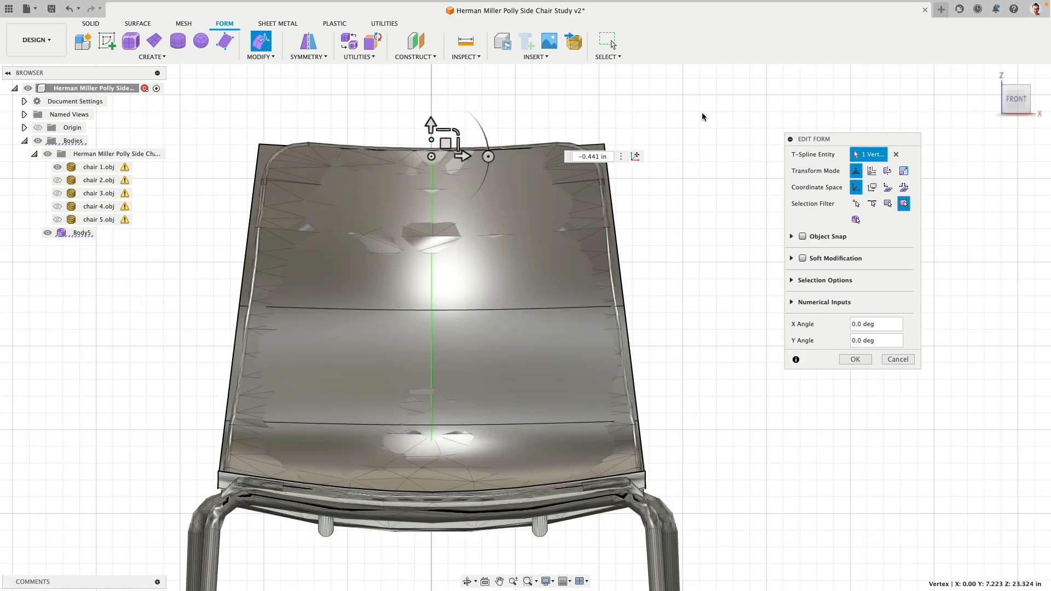
pyautogui.moveTo(614, 124); pyautogui.dragTo(615, 164, button='middle')
pyautogui.moveTo(432, 166)
pyautogui.mouseDown()
pyautogui.moveTo(433, 152)
pyautogui.moveTo(438, 163)
pyautogui.mouseUp()
# - Set the pivot at the rear end of the seat's side edges and rotate them about -2.8 degrees in the top view
pyautogui.keyDown('shift'); pyautogui.moveTo(690, 323); pyautogui.dragTo(685, 266, button='middle'); pyautogui.keyUp('shift')
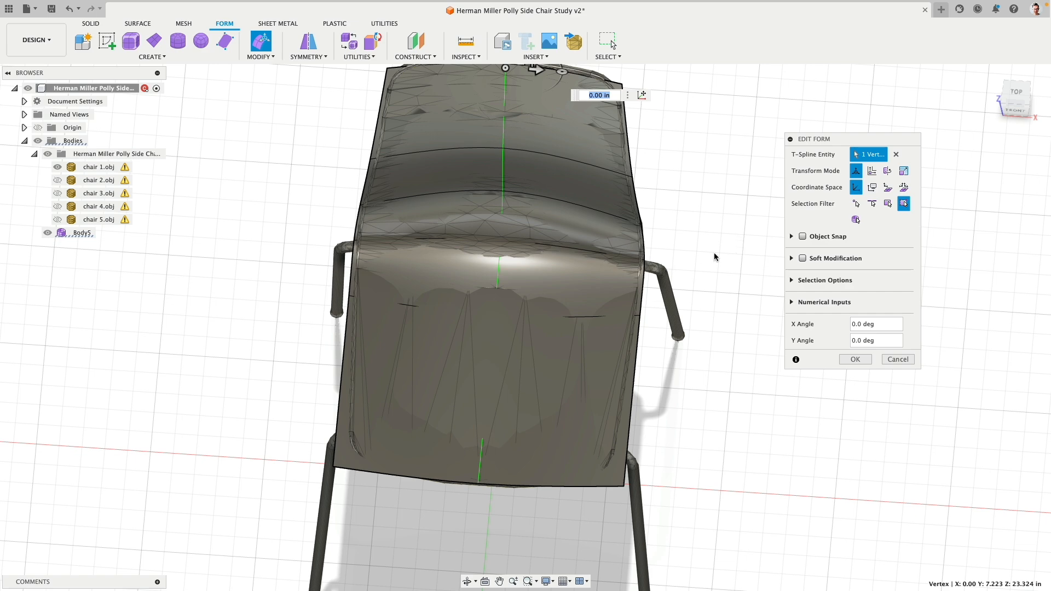
pyautogui.click(648, 315)
pyautogui.keyDown('shift'); pyautogui.click(642, 286); pyautogui.keyUp('shift')
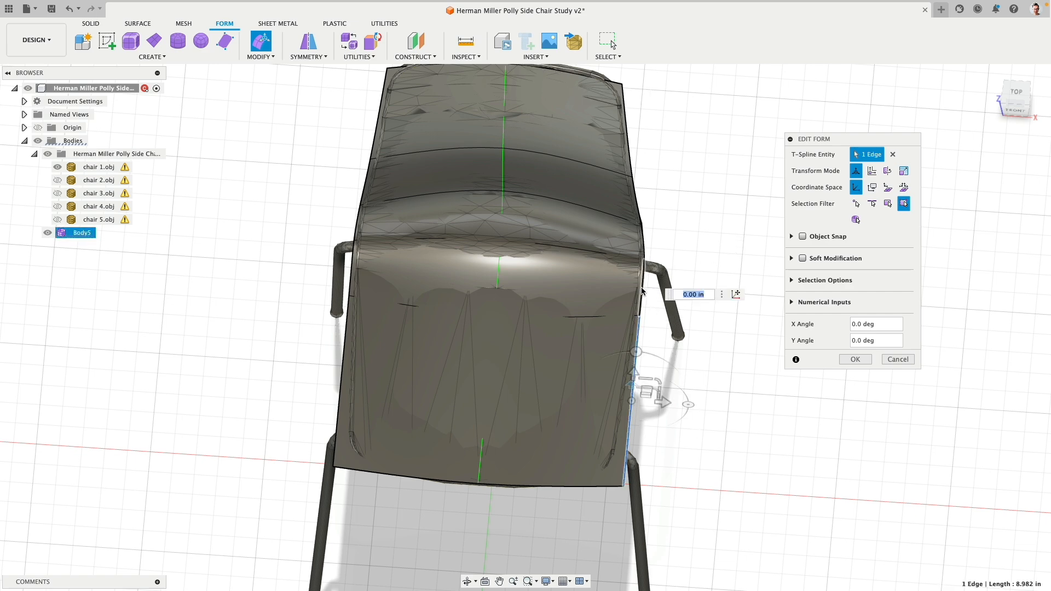
pyautogui.click(1015, 96)
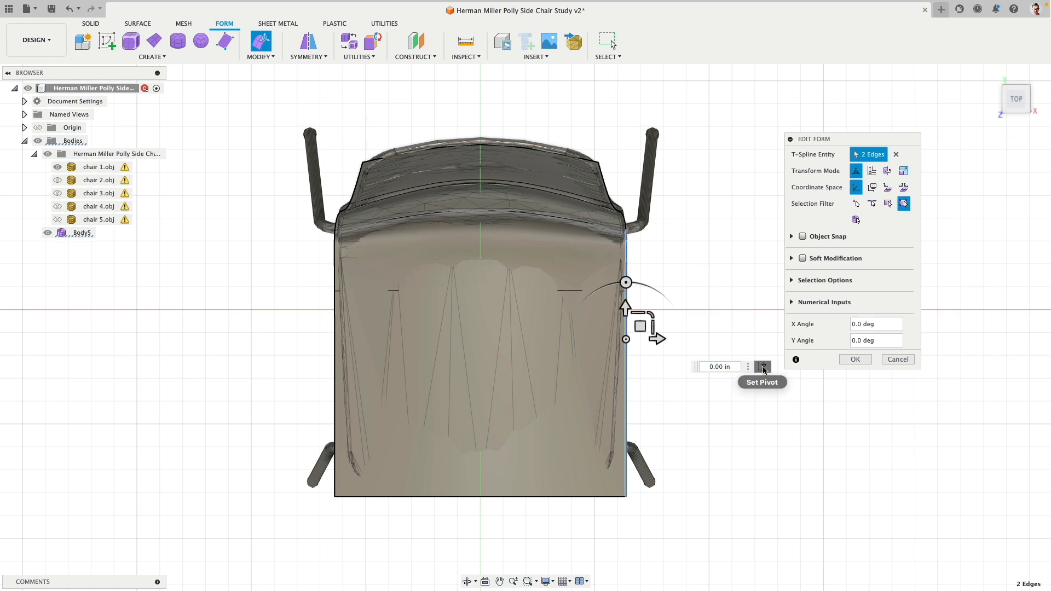
pyautogui.click(762, 367)
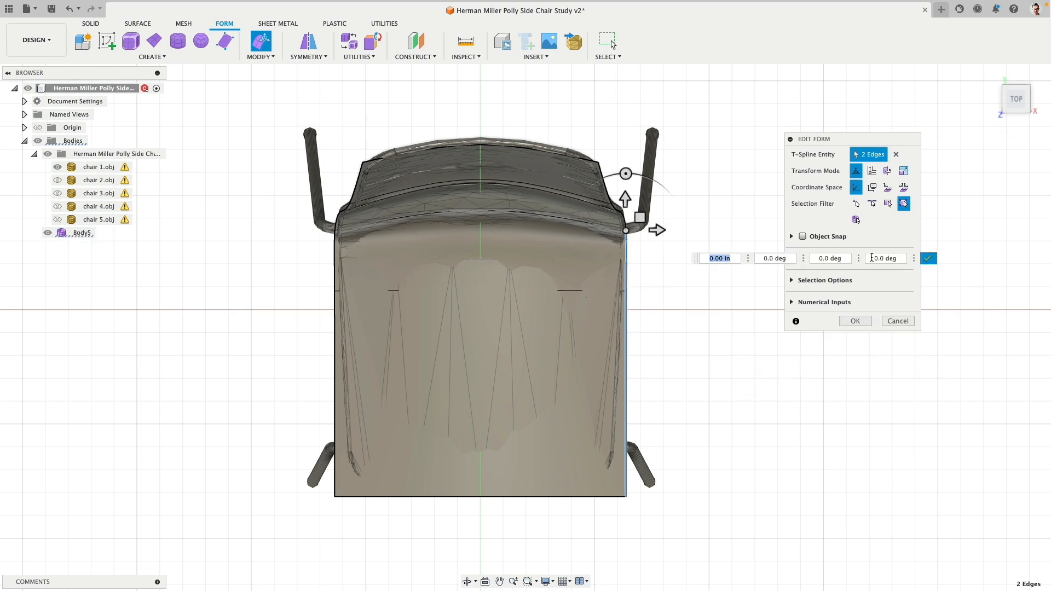
pyautogui.click(928, 258)
pyautogui.moveTo(627, 175); pyautogui.dragTo(628, 175)
# - Rotate the same seat side edges 0.5 degrees around X in the right side view to follow the mesh
pyautogui.keyDown('shift'); pyautogui.moveTo(678, 356); pyautogui.dragTo(575, 219, button='middle'); pyautogui.keyUp('shift')
pyautogui.click(1008, 97)
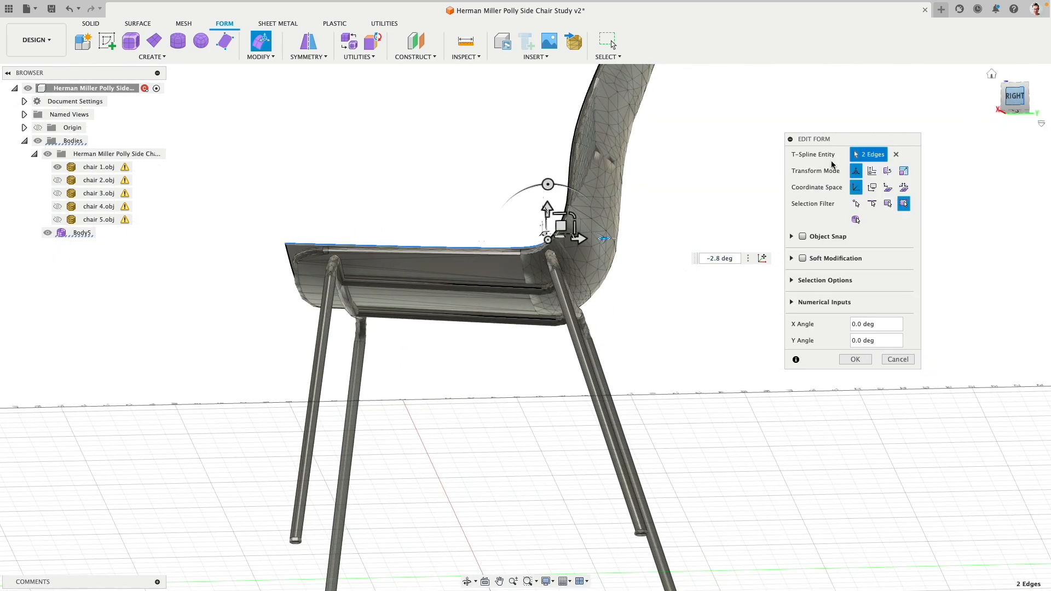
pyautogui.scroll(-5, 373, 268)
pyautogui.keyDown('shift'); pyautogui.moveTo(373, 265); pyautogui.dragTo(547, 269, button='middle'); pyautogui.keyUp('shift')
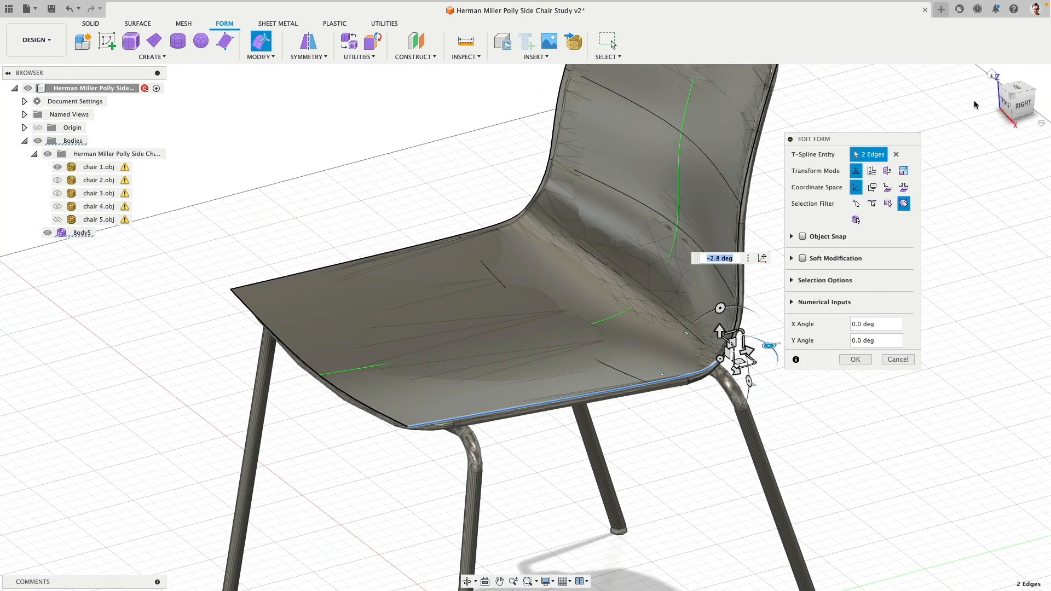
pyautogui.click(1021, 102)
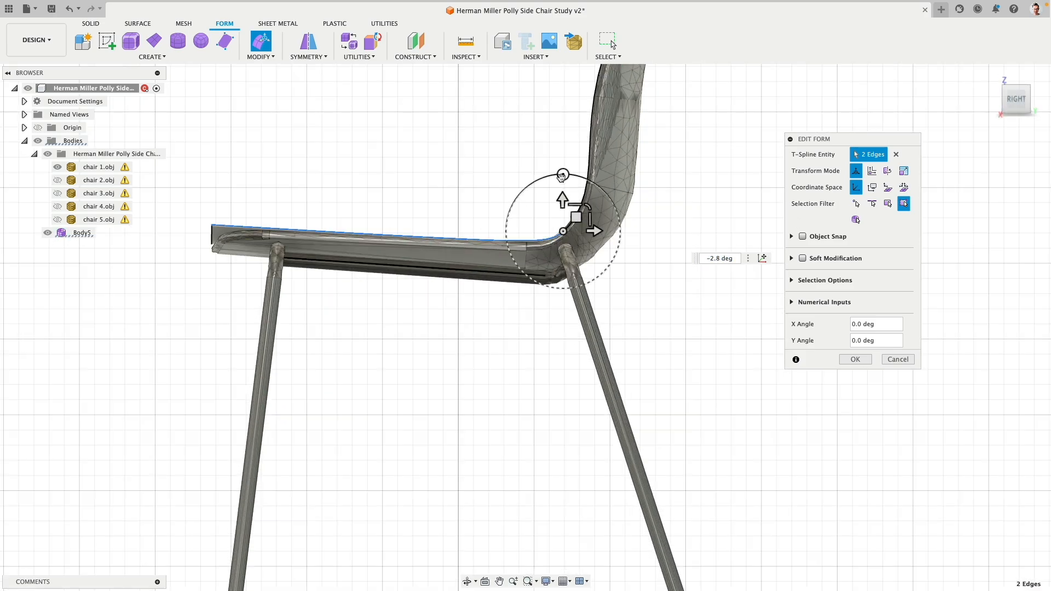
pyautogui.click(563, 176)
pyautogui.moveTo(562, 180); pyautogui.dragTo(560, 181)
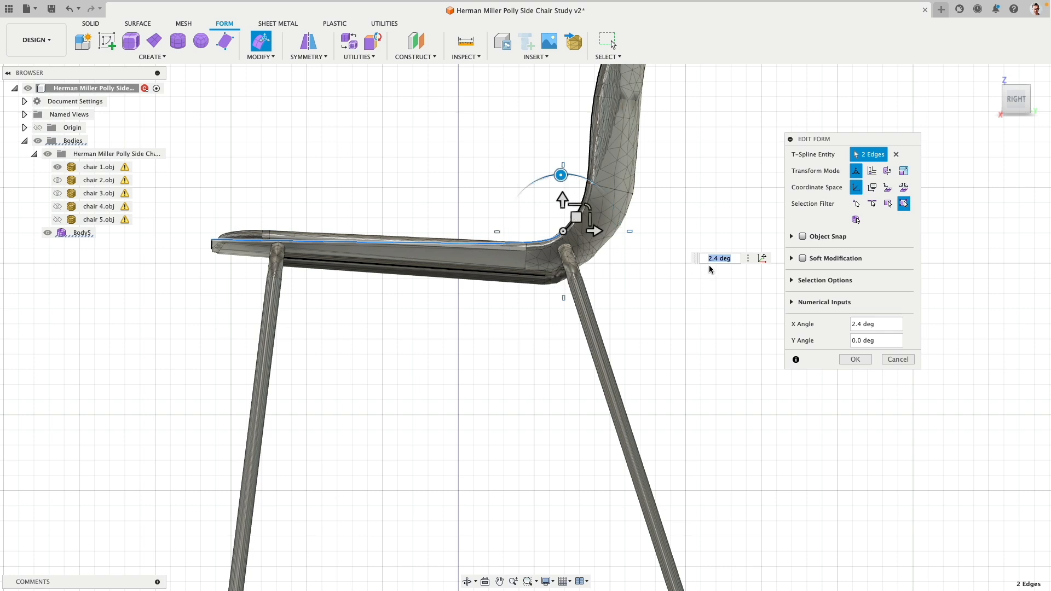
pyautogui.write('1')
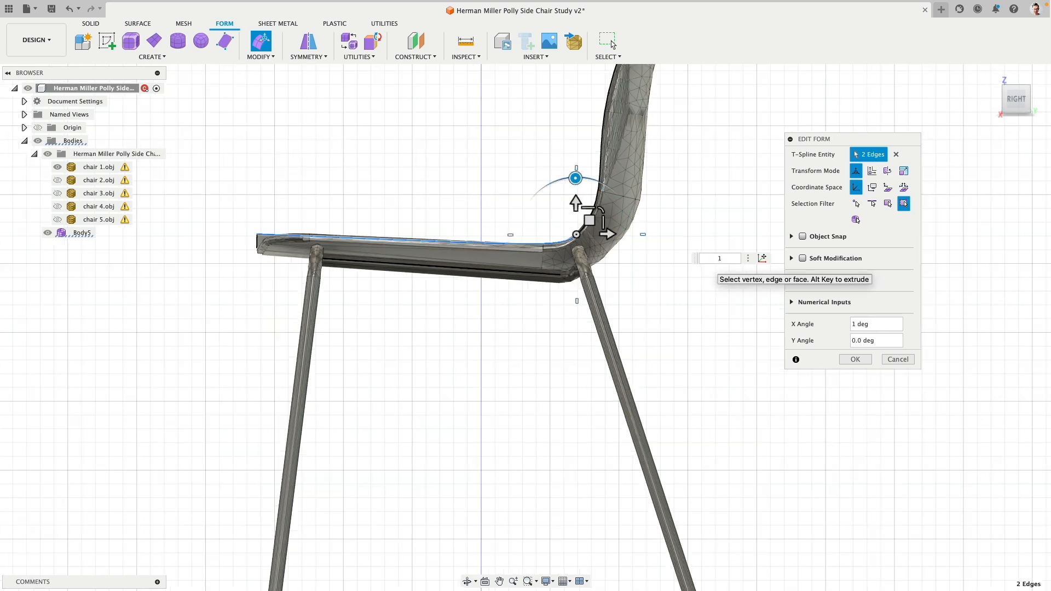
pyautogui.press('Return')
pyautogui.press('Return')
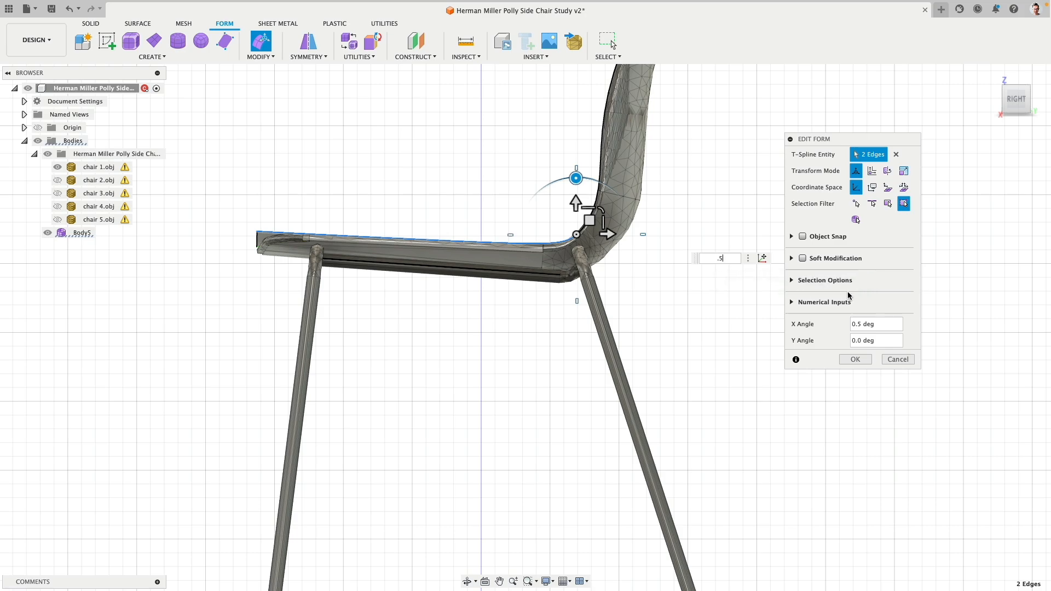
pyautogui.press('Return')
# - Hide the imported chair mesh group and inspect the T-Spline shell alone from the front and at an angle
pyautogui.keyDown('shift'); pyautogui.moveTo(520, 301); pyautogui.dragTo(611, 359, button='middle'); pyautogui.keyUp('shift')
pyautogui.scroll(-3, 611, 358)
pyautogui.moveTo(682, 232); pyautogui.dragTo(686, 279, button='middle')
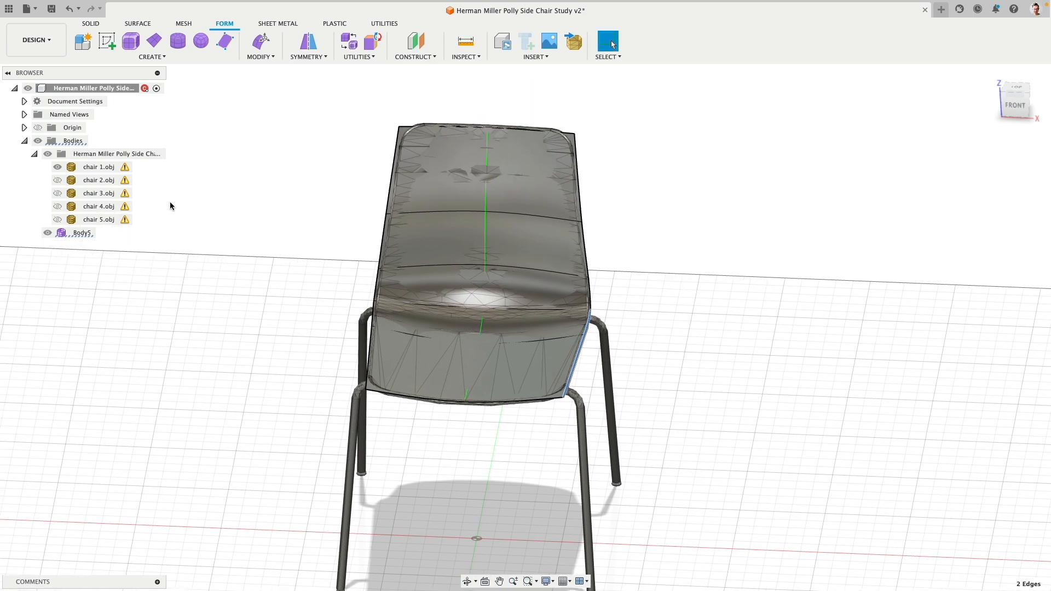
pyautogui.click(48, 154)
pyautogui.keyDown('shift'); pyautogui.moveTo(275, 327); pyautogui.dragTo(279, 181, button='middle'); pyautogui.keyUp('shift')
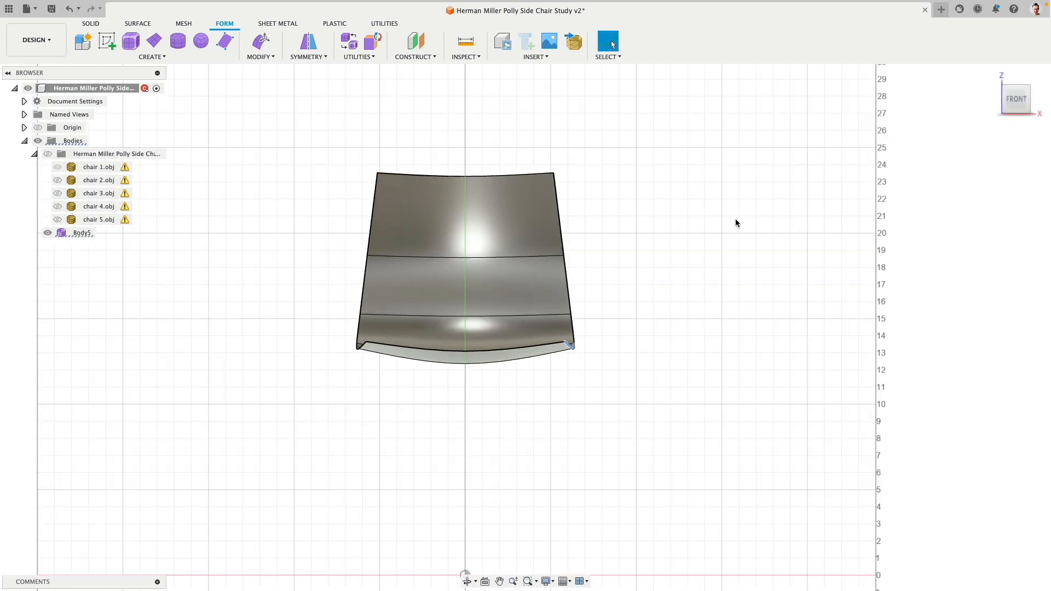
pyautogui.keyDown('shift'); pyautogui.moveTo(735, 222); pyautogui.dragTo(680, 251, button='middle'); pyautogui.keyUp('shift')
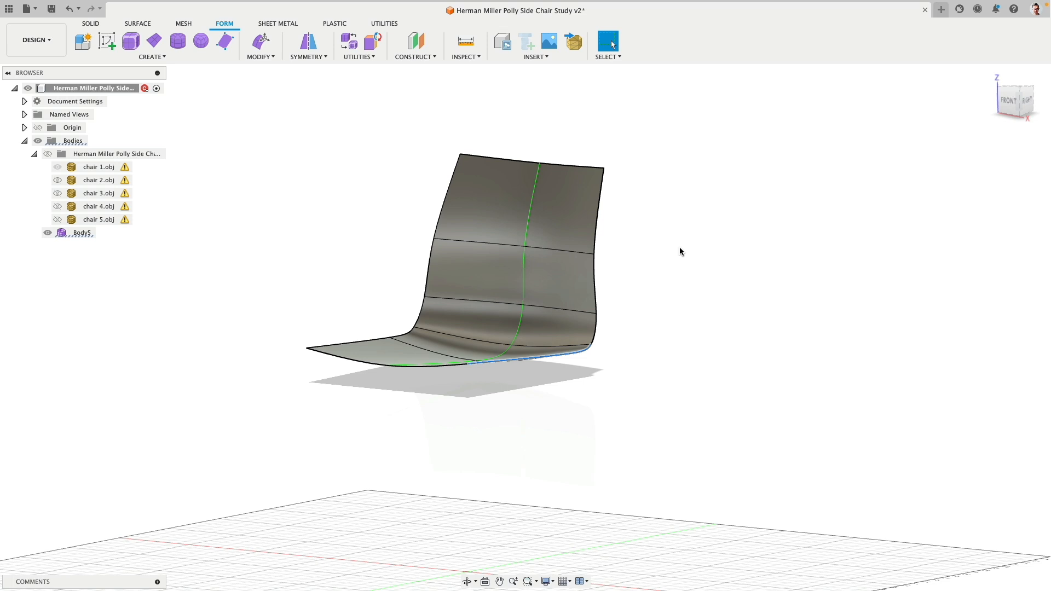
pyautogui.click(1008, 104)
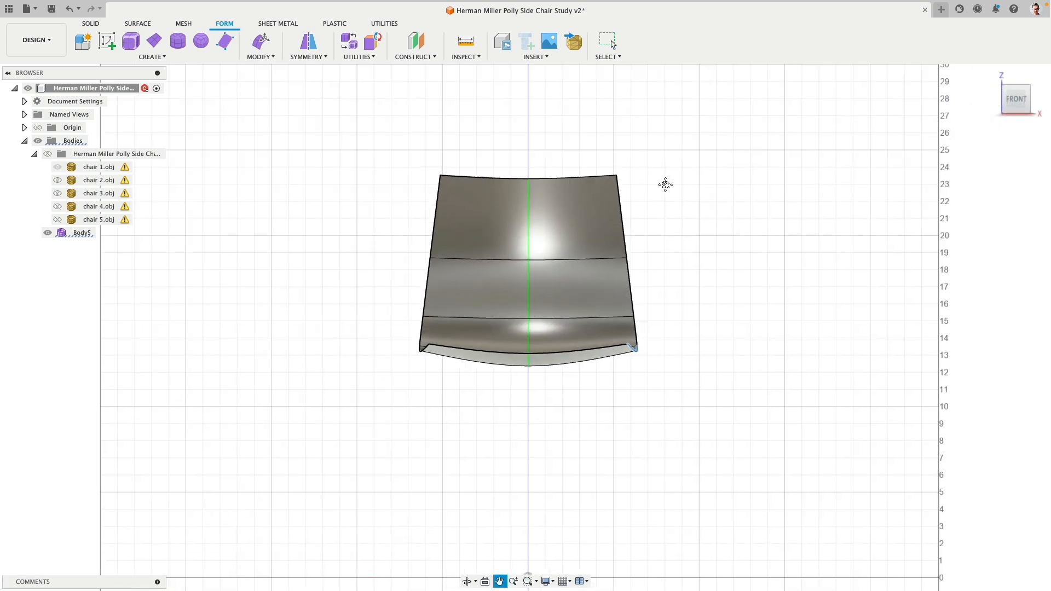
# - Compare the shell in box display and control frame display with the Display Mode utility
pyautogui.click(348, 59)
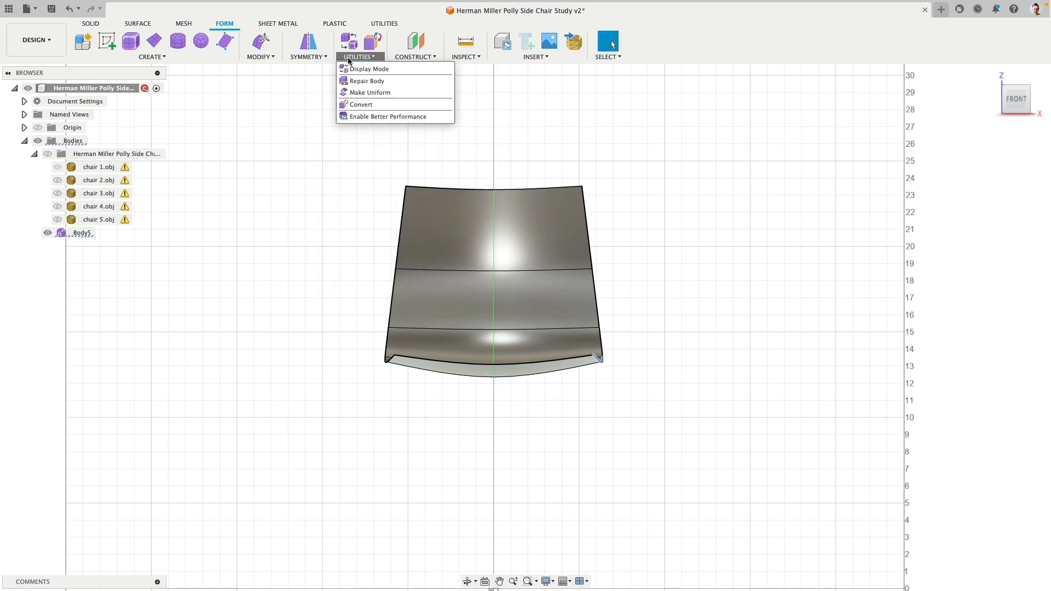
pyautogui.click(362, 69)
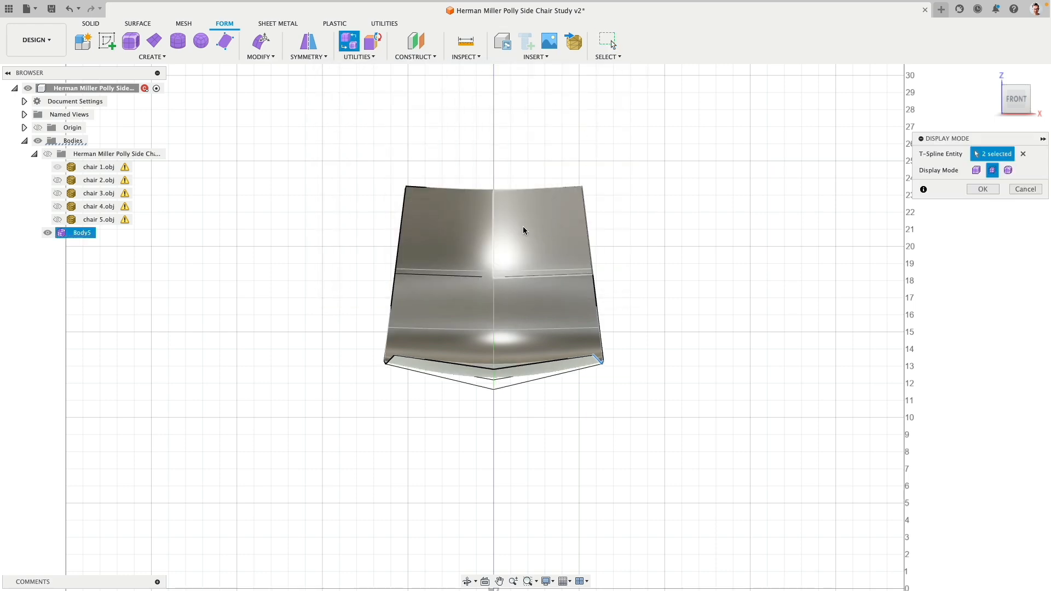
pyautogui.keyDown('shift'); pyautogui.moveTo(716, 198); pyautogui.dragTo(602, 224, button='middle'); pyautogui.keyUp('shift')
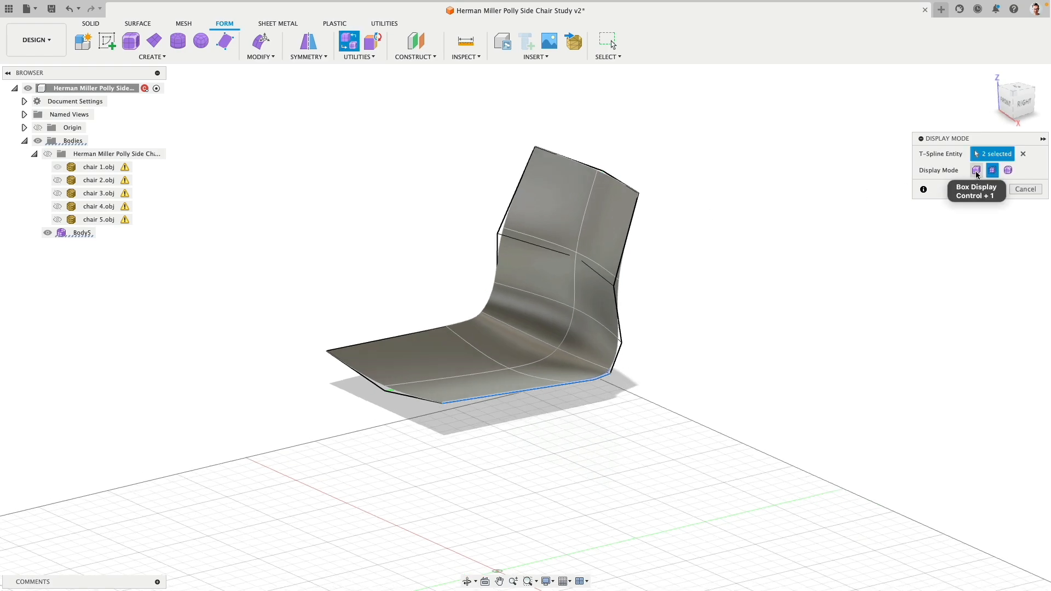
pyautogui.click(977, 170)
pyautogui.moveTo(764, 245)
pyautogui.keyDown('shift'); pyautogui.mouseDown(button='middle')
pyautogui.moveTo(699, 204)
pyautogui.moveTo(564, 225)
pyautogui.moveTo(533, 249)
pyautogui.moveTo(781, 248)
pyautogui.mouseUp(button='middle'); pyautogui.keyUp('shift')
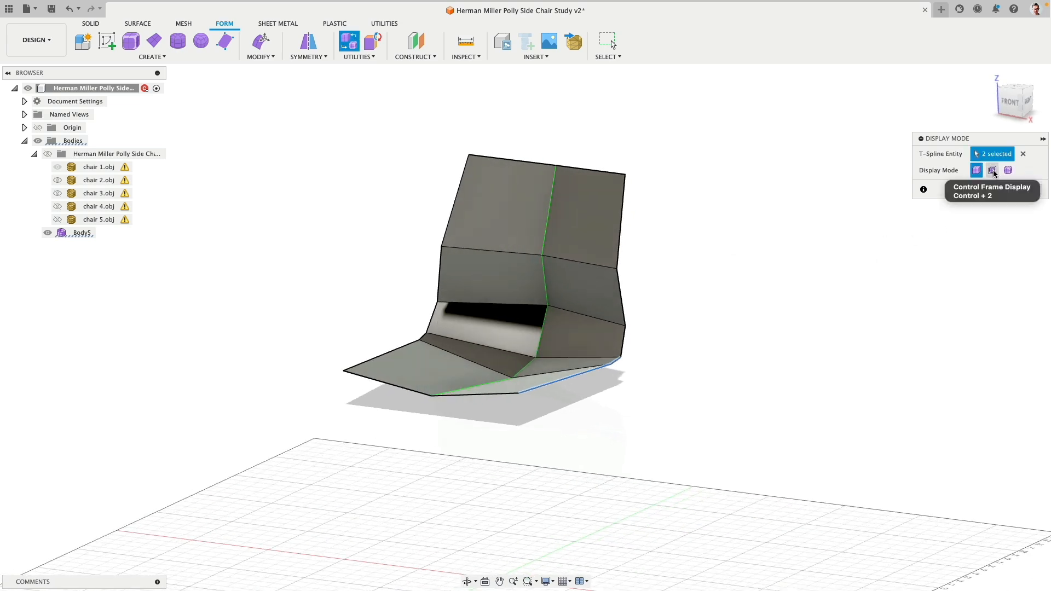
pyautogui.click(993, 171)
pyautogui.keyDown('shift'); pyautogui.moveTo(739, 199); pyautogui.dragTo(704, 214, button='middle'); pyautogui.keyUp('shift')
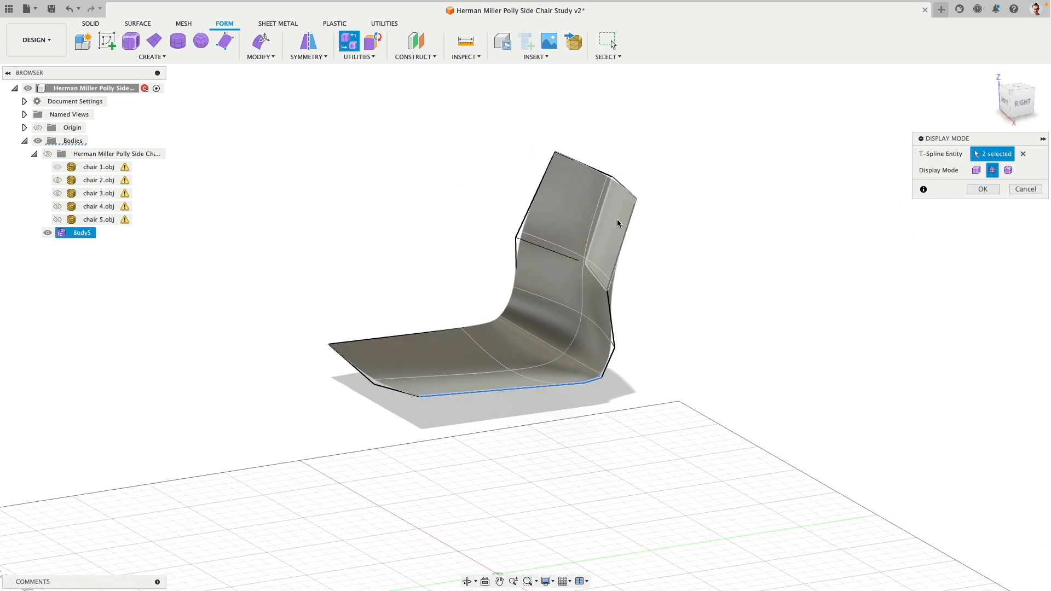
pyautogui.click(977, 170)
pyautogui.click(993, 170)
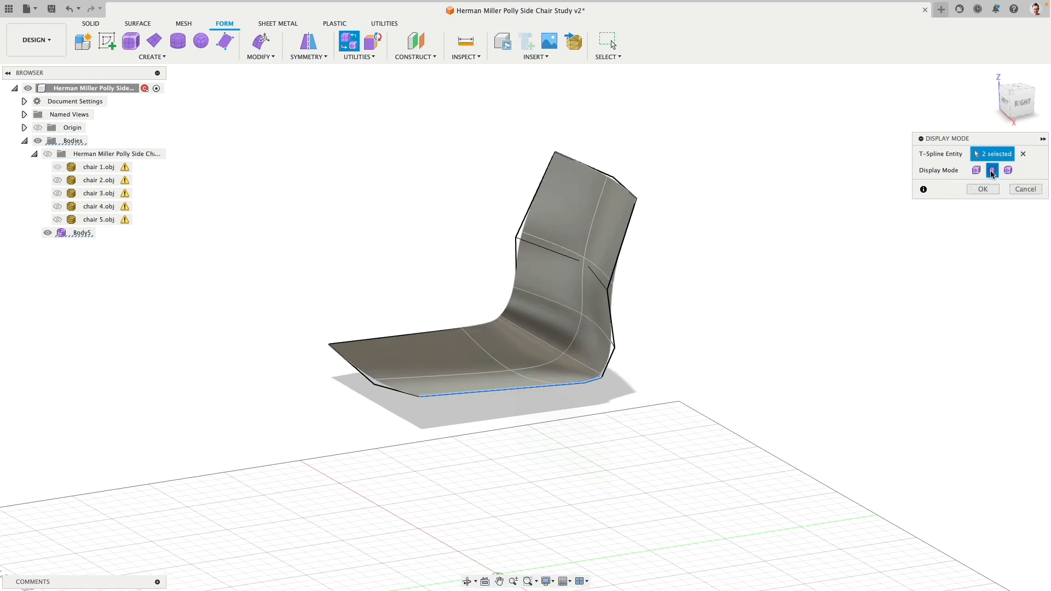
# - Compare smooth display with box display on the shell and apply smooth display
pyautogui.click(1009, 170)
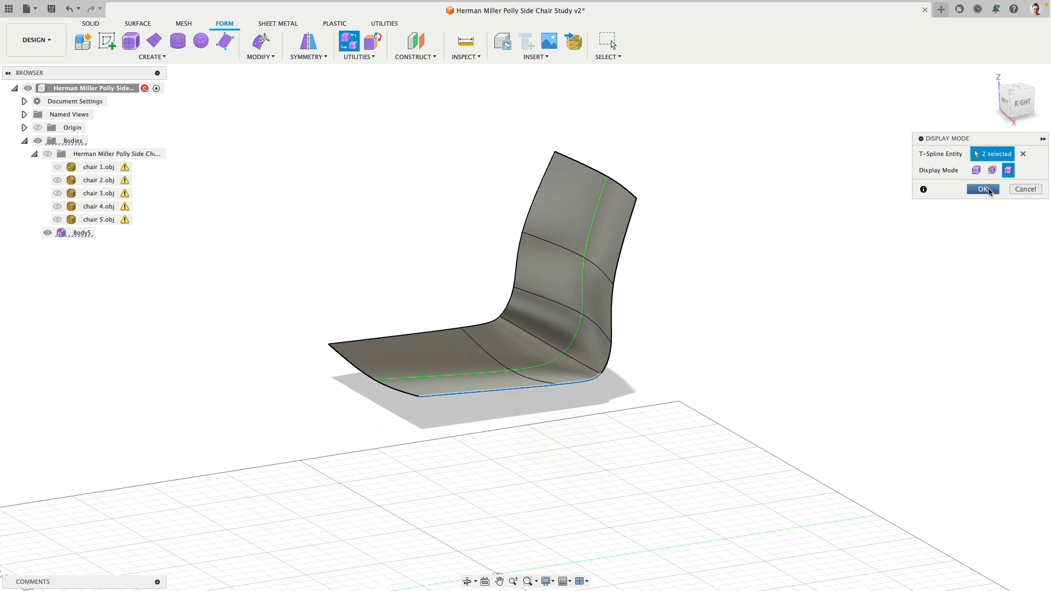
pyautogui.click(977, 170)
pyautogui.moveTo(791, 301)
pyautogui.keyDown('shift'); pyautogui.mouseDown(button='middle')
pyautogui.moveTo(754, 298)
pyautogui.moveTo(805, 305)
pyautogui.mouseUp(button='middle'); pyautogui.keyUp('shift')
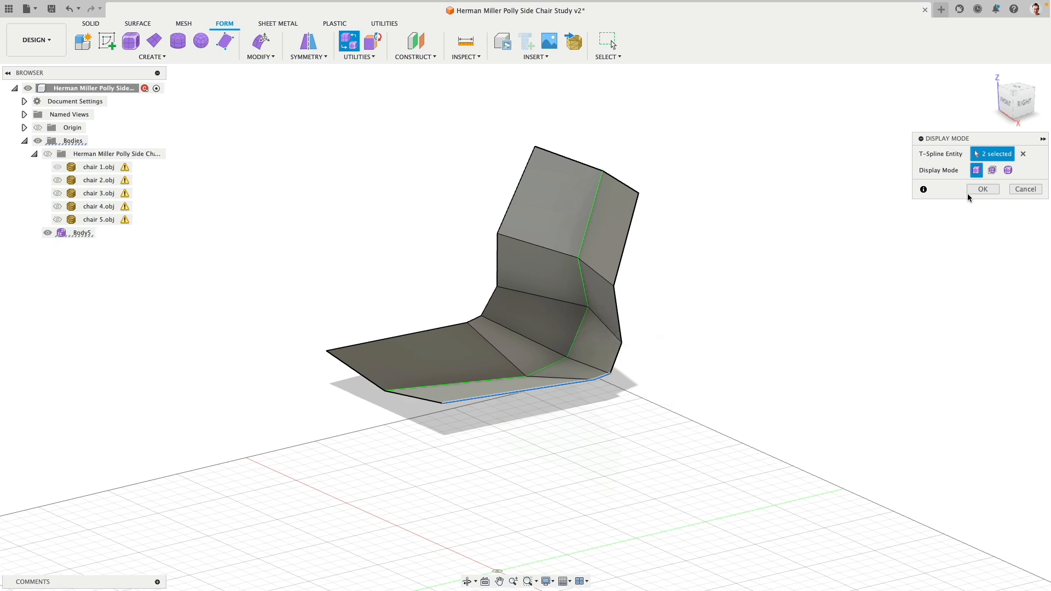
pyautogui.click(1009, 171)
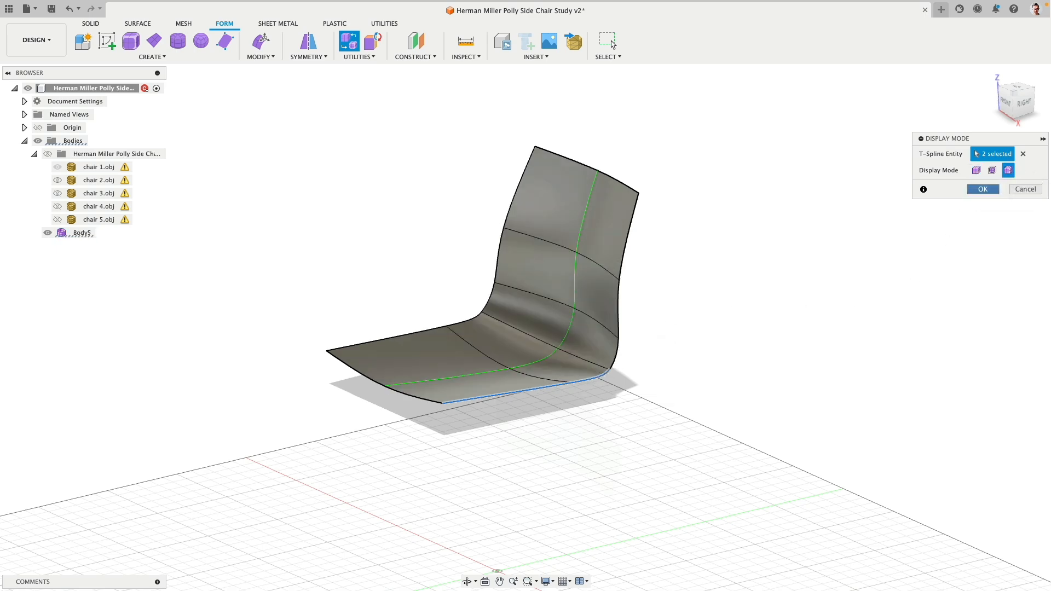
pyautogui.click(983, 189)
# - Show the imported chair mesh group together with the T-Spline shell
pyautogui.keyDown('shift'); pyautogui.moveTo(225, 189); pyautogui.dragTo(240, 194, button='middle'); pyautogui.keyUp('shift')
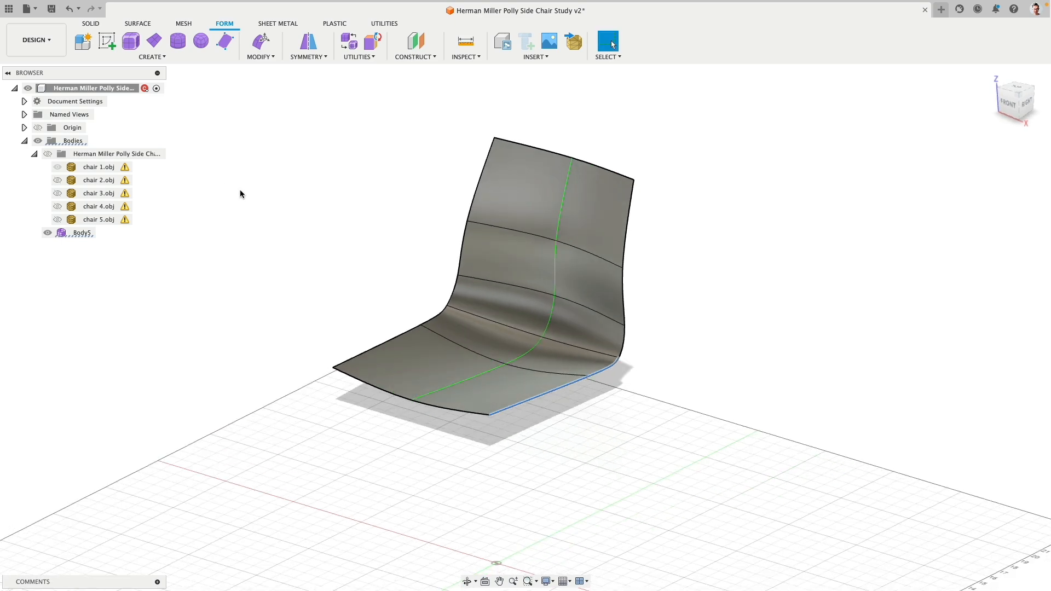
pyautogui.click(48, 153)
pyautogui.keyDown('shift'); pyautogui.moveTo(660, 243); pyautogui.dragTo(631, 237, button='middle'); pyautogui.keyUp('shift')
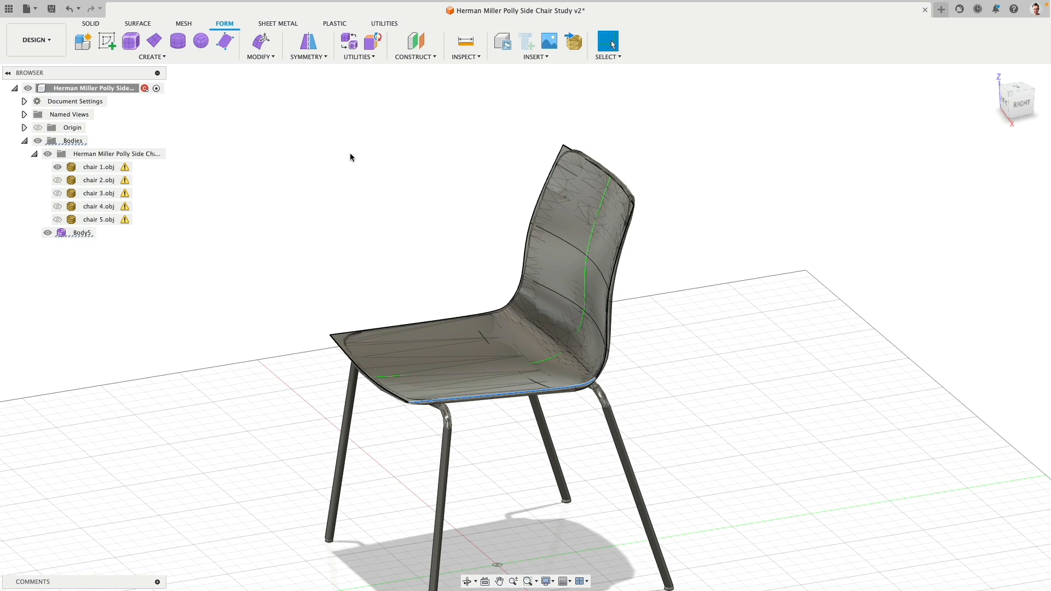
# - Preview a one-sided Thicken of the T-Spline shell as a new body with a thickness of -0.25 in
pyautogui.click(91, 25)
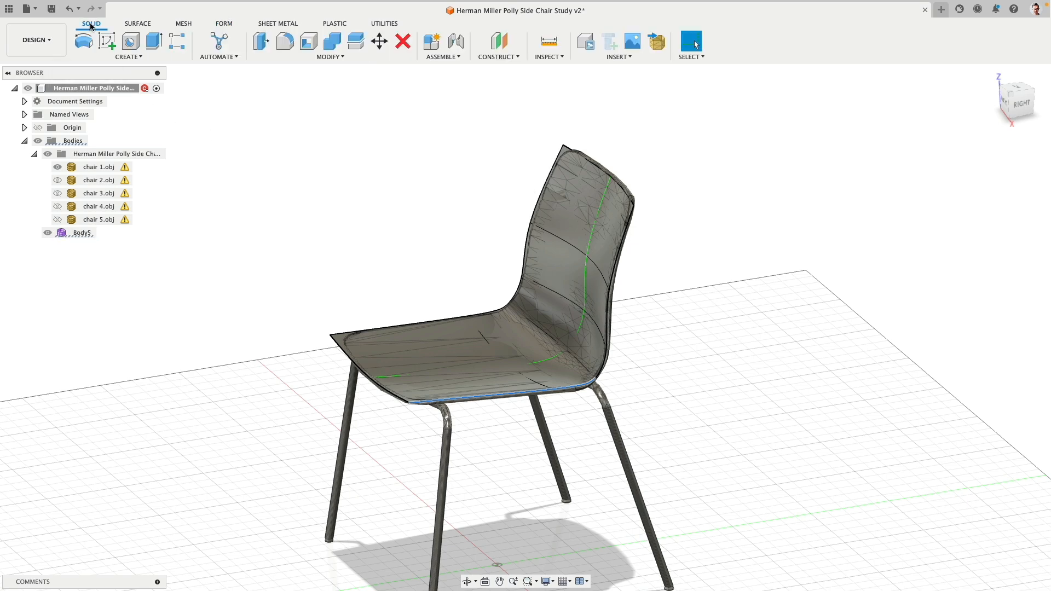
pyautogui.click(140, 58)
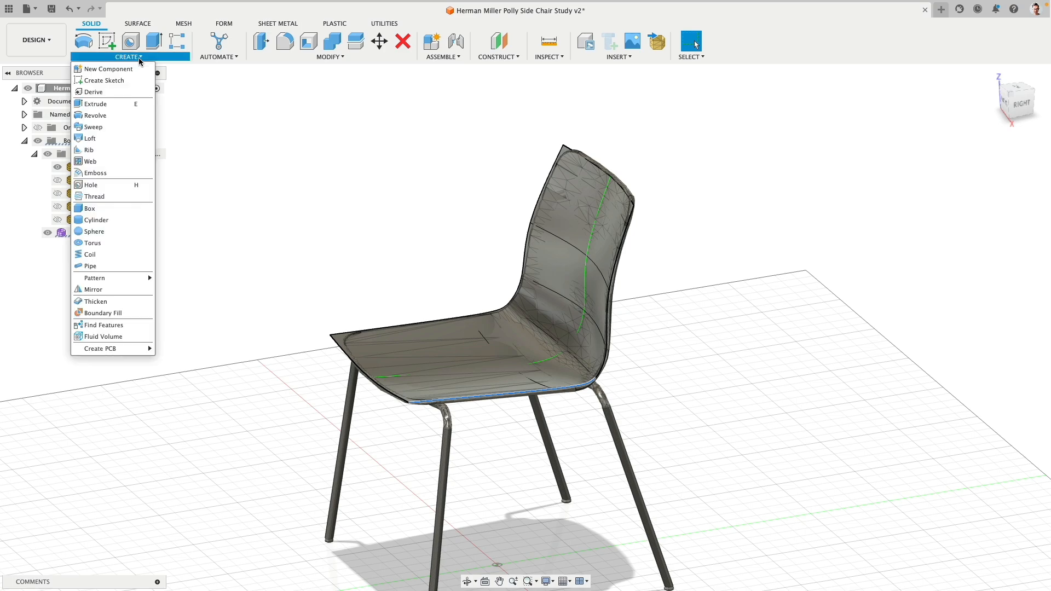
pyautogui.click(99, 302)
pyautogui.keyDown('shift'); pyautogui.moveTo(654, 192); pyautogui.dragTo(601, 183, button='middle'); pyautogui.keyUp('shift')
pyautogui.scroll(3, 542, 186)
pyautogui.click(482, 278)
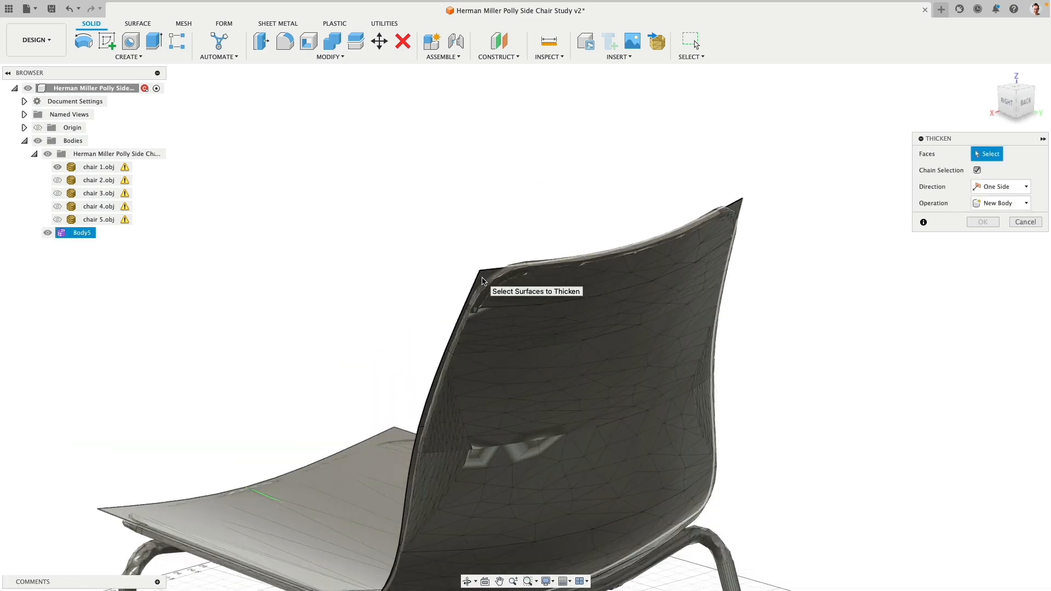
pyautogui.scroll(-3, 416, 223)
pyautogui.keyDown('shift'); pyautogui.moveTo(389, 207); pyautogui.dragTo(445, 211, button='middle'); pyautogui.keyUp('shift')
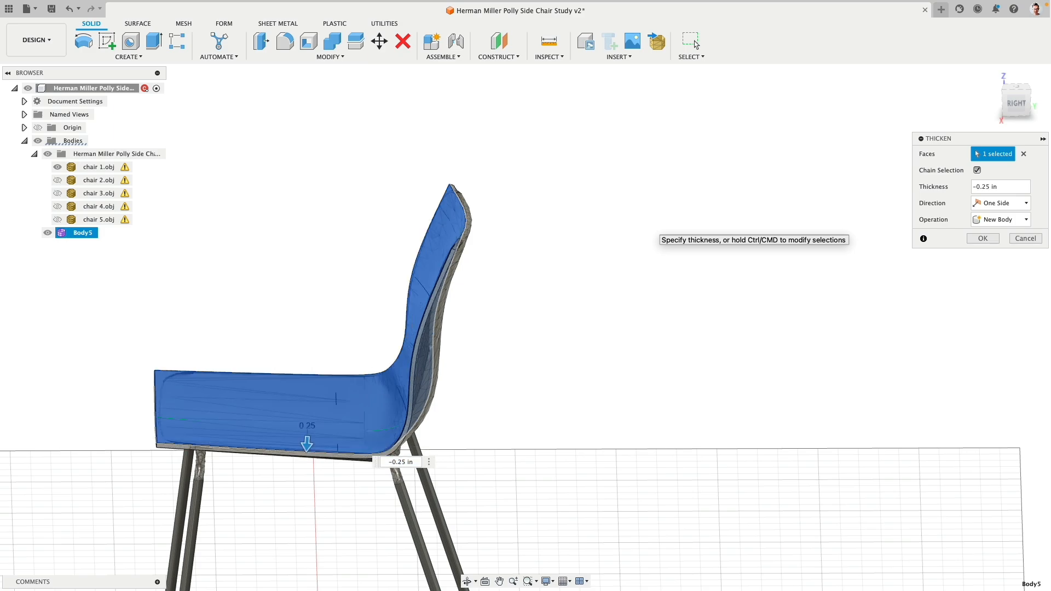
# - Try a -0.4 in thickness against the mesh edge and thicken the shell into a new body at -0.3 in
pyautogui.scroll(3, 541, 318)
pyautogui.keyDown('shift'); pyautogui.moveTo(541, 317); pyautogui.dragTo(491, 333, button='middle'); pyautogui.keyUp('shift')
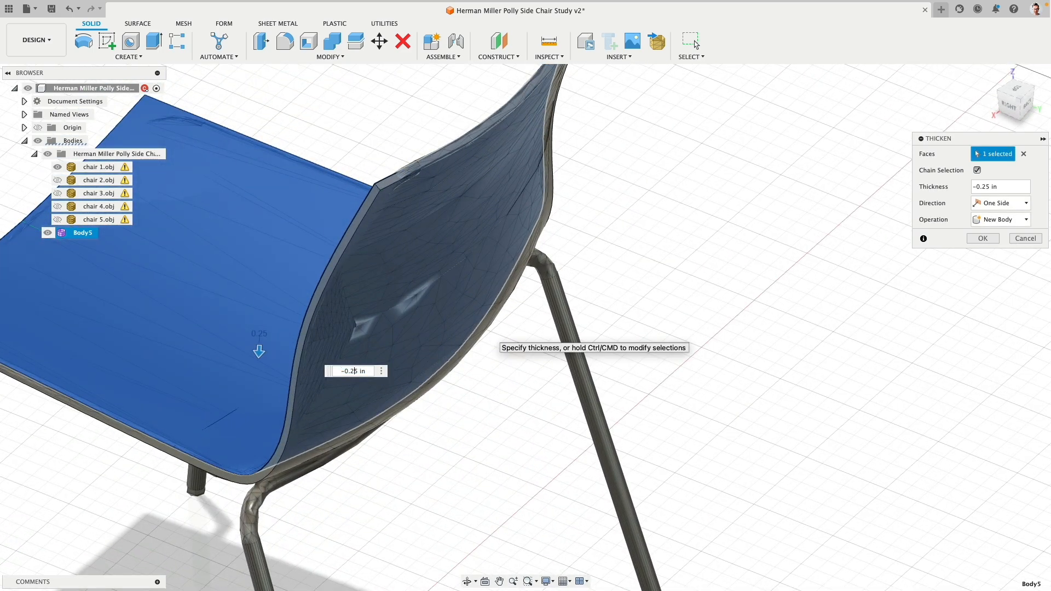
pyautogui.press('Return')
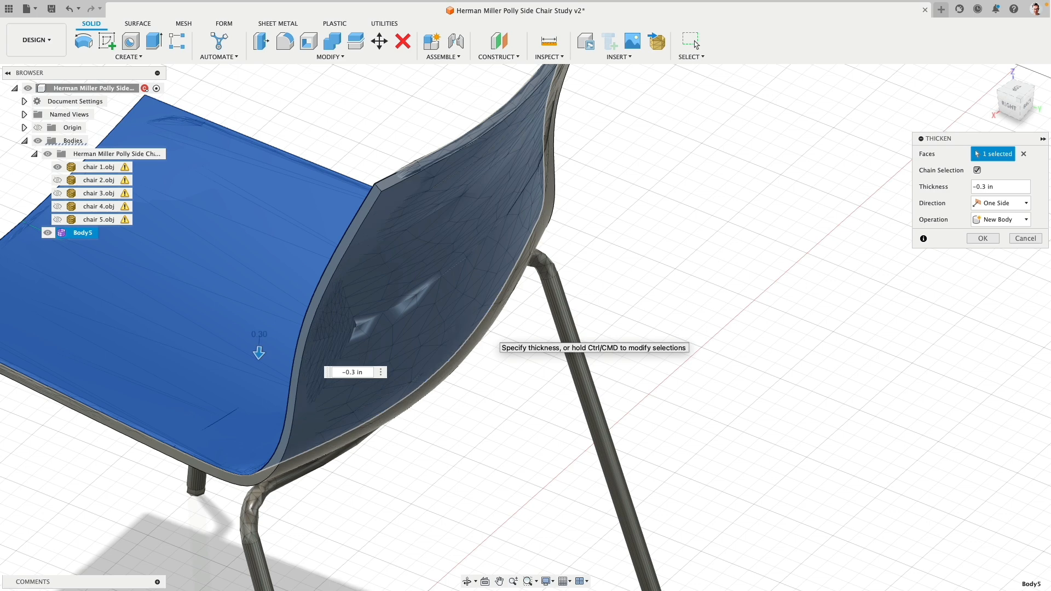
pyautogui.write('4')
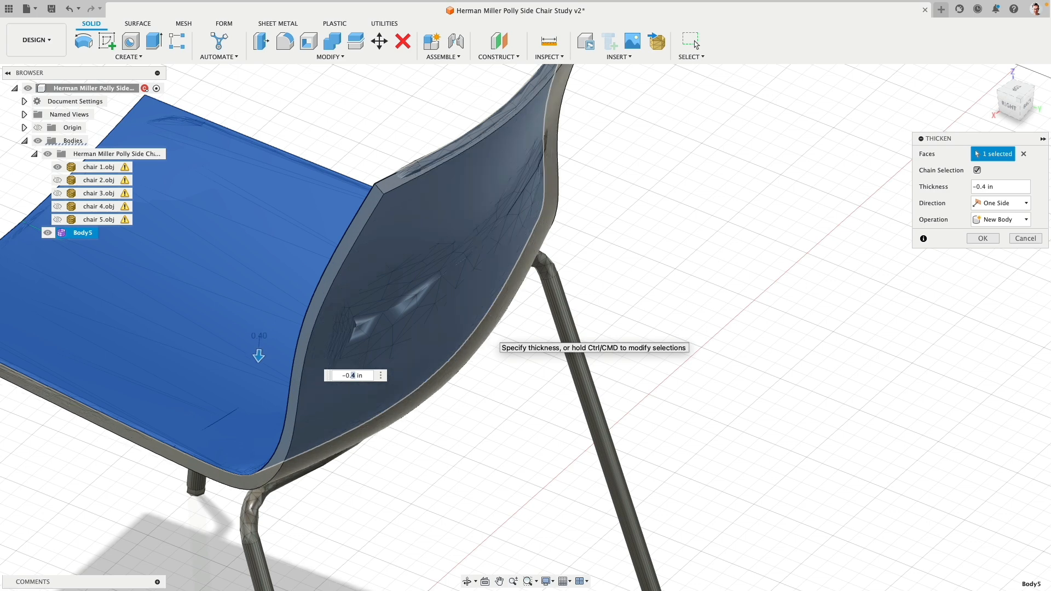
pyautogui.press('Return')
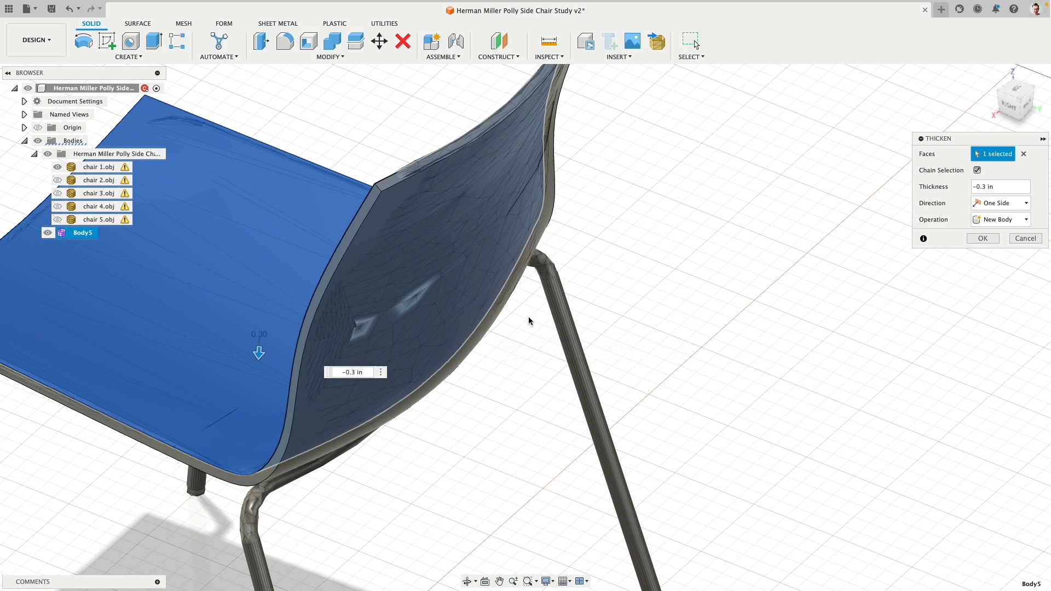
pyautogui.scroll(-5, 710, 205)
pyautogui.keyDown('shift'); pyautogui.moveTo(725, 199); pyautogui.dragTo(760, 283, button='middle'); pyautogui.keyUp('shift')
# - Hide the Body5 form and the chair 1 mesh so only the thickened shell is displayed
pyautogui.click(48, 233)
pyautogui.click(57, 167)
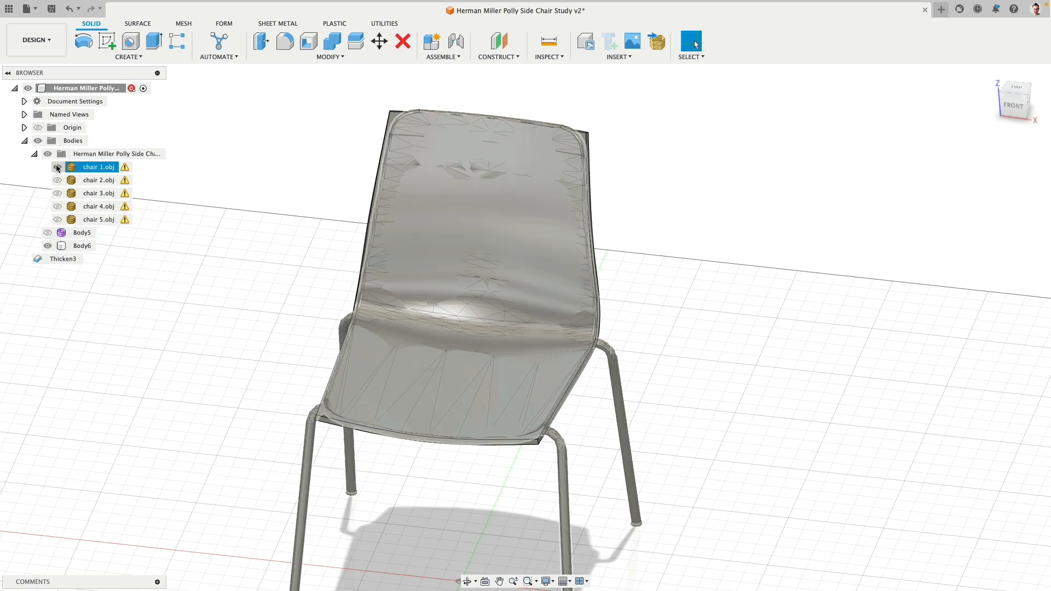
pyautogui.moveTo(371, 299)
pyautogui.keyDown('shift'); pyautogui.mouseDown(button='middle')
pyautogui.moveTo(296, 285)
pyautogui.moveTo(284, 317)
pyautogui.moveTo(291, 249)
pyautogui.moveTo(222, 274)
pyautogui.moveTo(317, 273)
pyautogui.moveTo(371, 298)
pyautogui.mouseUp(button='middle'); pyautogui.keyUp('shift')
pyautogui.press('Escape')
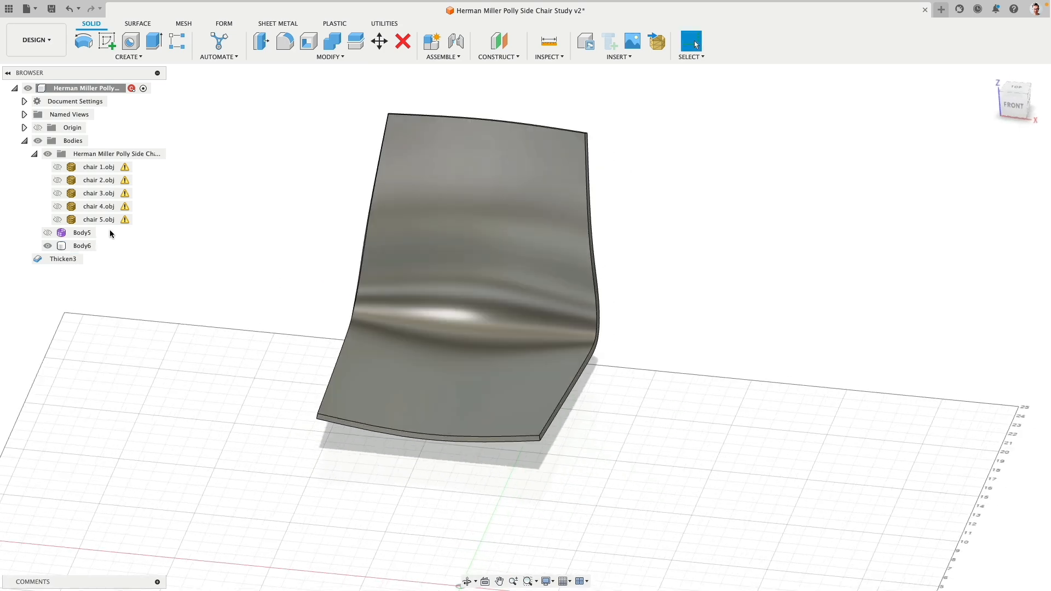
# - Show the chair 1 mesh with the thickened shell and compare the two at the backrest's upper corner
pyautogui.click(63, 170)
pyautogui.click(57, 167)
pyautogui.scroll(10, 328, 145)
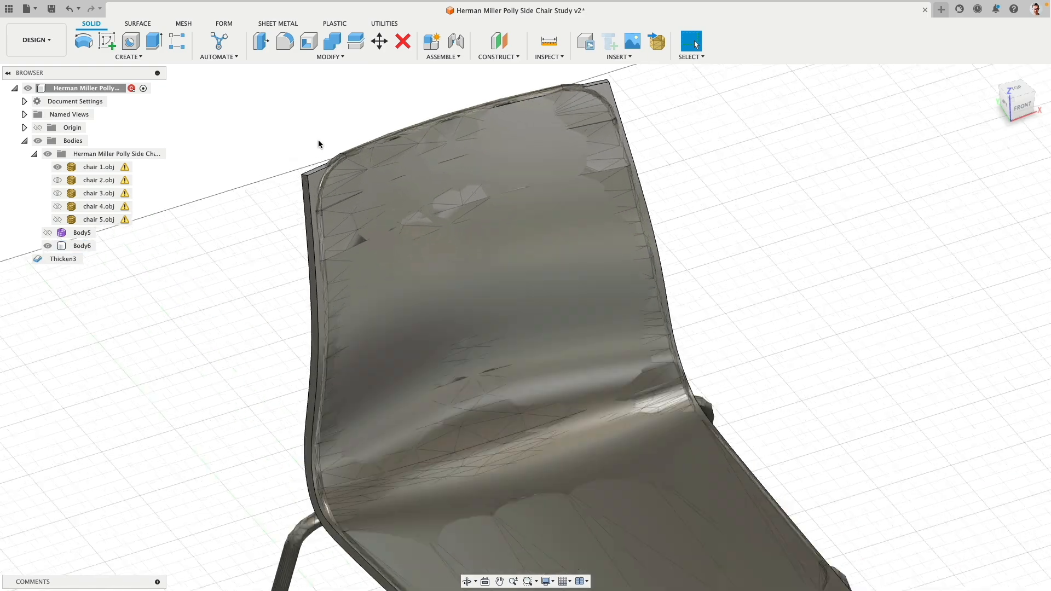
pyautogui.click(302, 240)
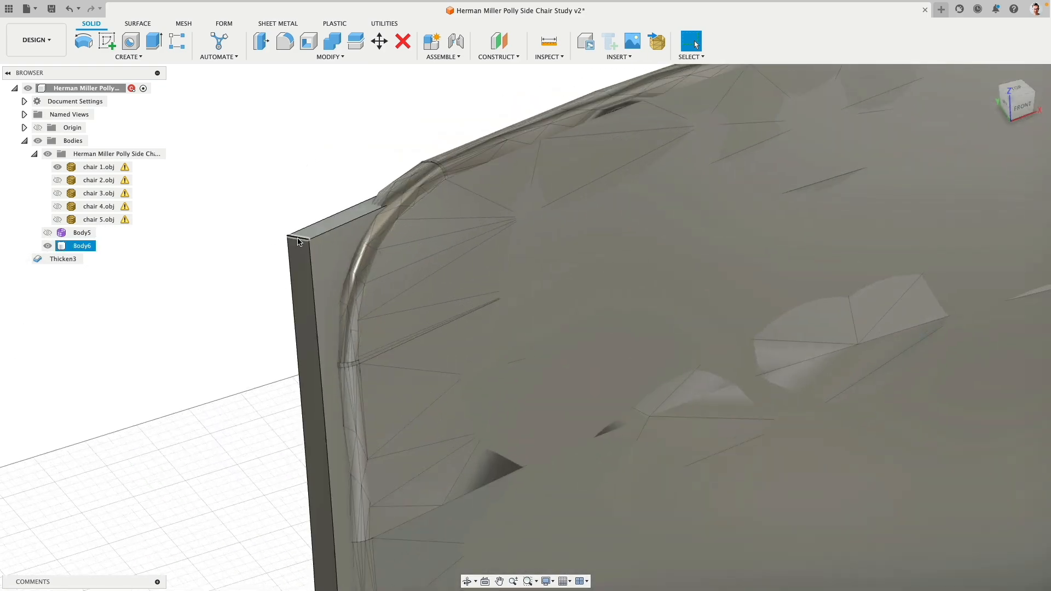
pyautogui.scroll(-4, 304, 239)
pyautogui.keyDown('shift'); pyautogui.moveTo(256, 197); pyautogui.dragTo(296, 230, button='middle'); pyautogui.keyUp('shift')
pyautogui.moveTo(255, 122); pyautogui.dragTo(258, 183, button='middle')
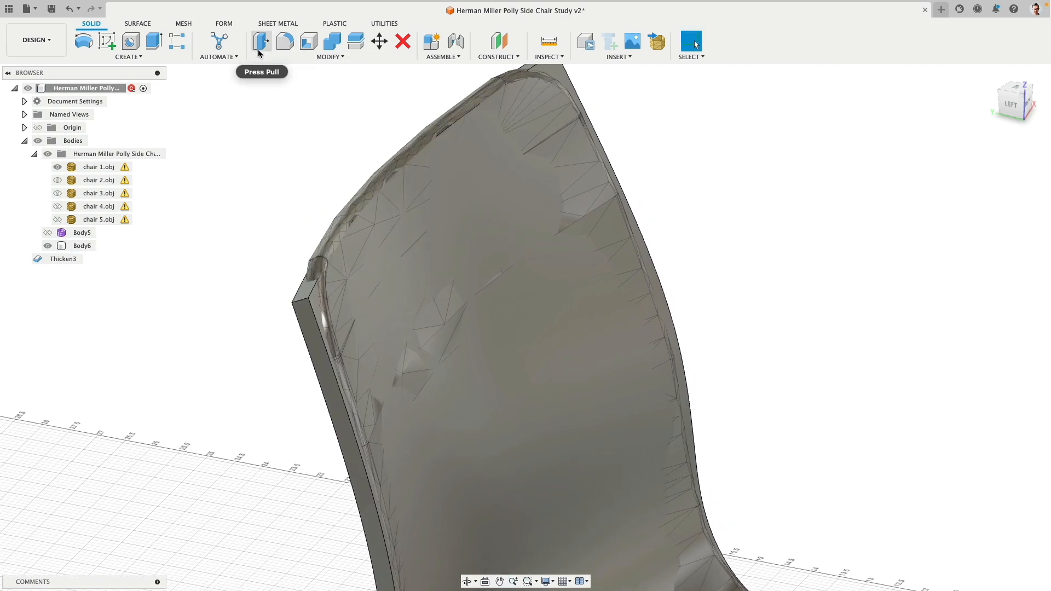
pyautogui.click(260, 41)
pyautogui.click(304, 291)
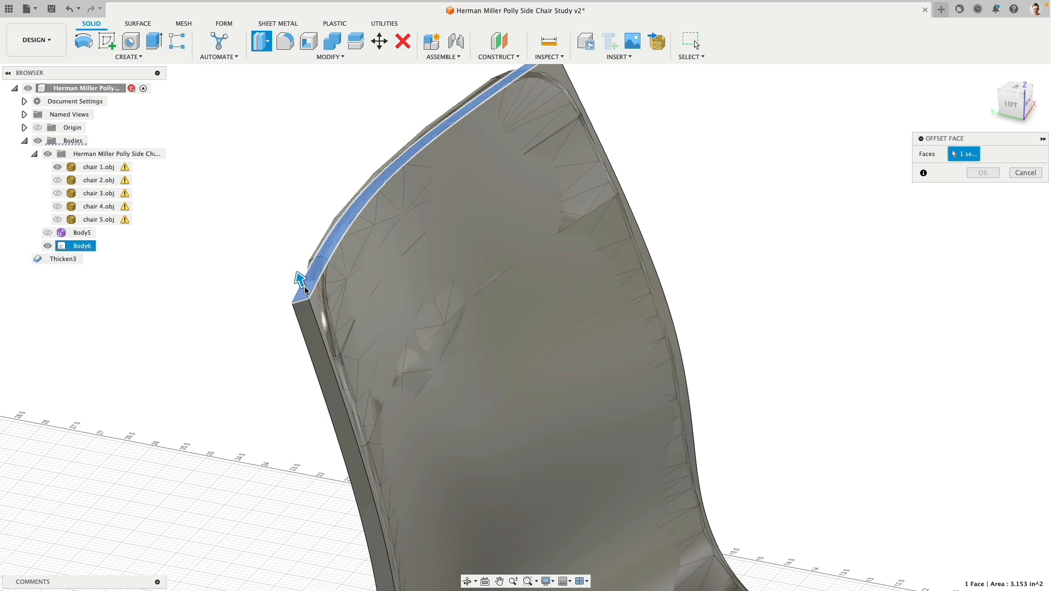
pyautogui.moveTo(303, 284); pyautogui.dragTo(294, 275)
pyautogui.scroll(-3, 629, 291)
pyautogui.moveTo(629, 291); pyautogui.dragTo(655, 208, button='middle')
pyautogui.scroll(4, 900, 406)
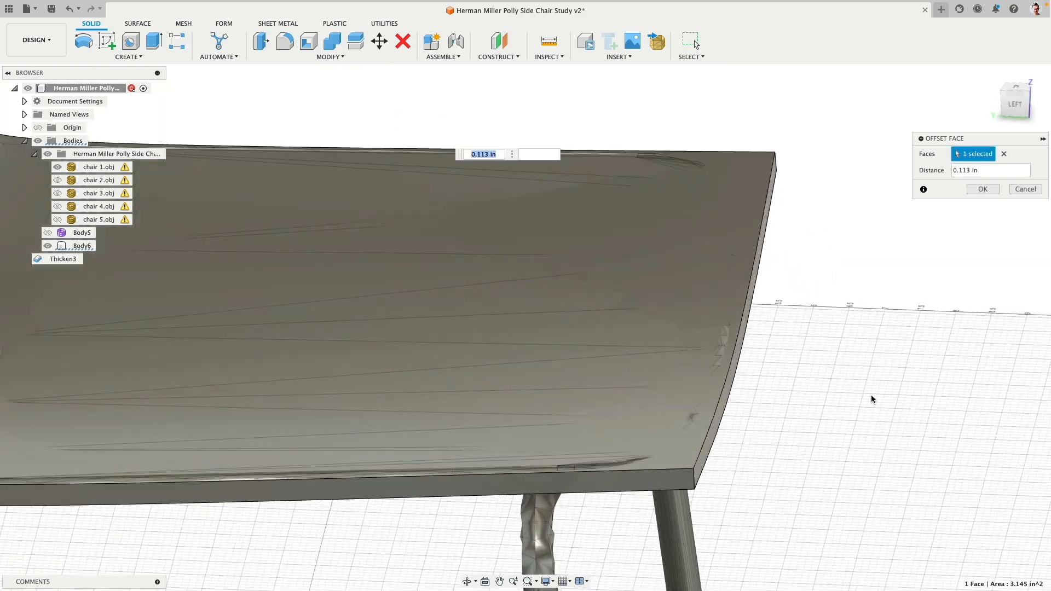
pyautogui.scroll(3, 768, 381)
pyautogui.moveTo(723, 308); pyautogui.dragTo(729, 311)
pyautogui.scroll(-3, 728, 311)
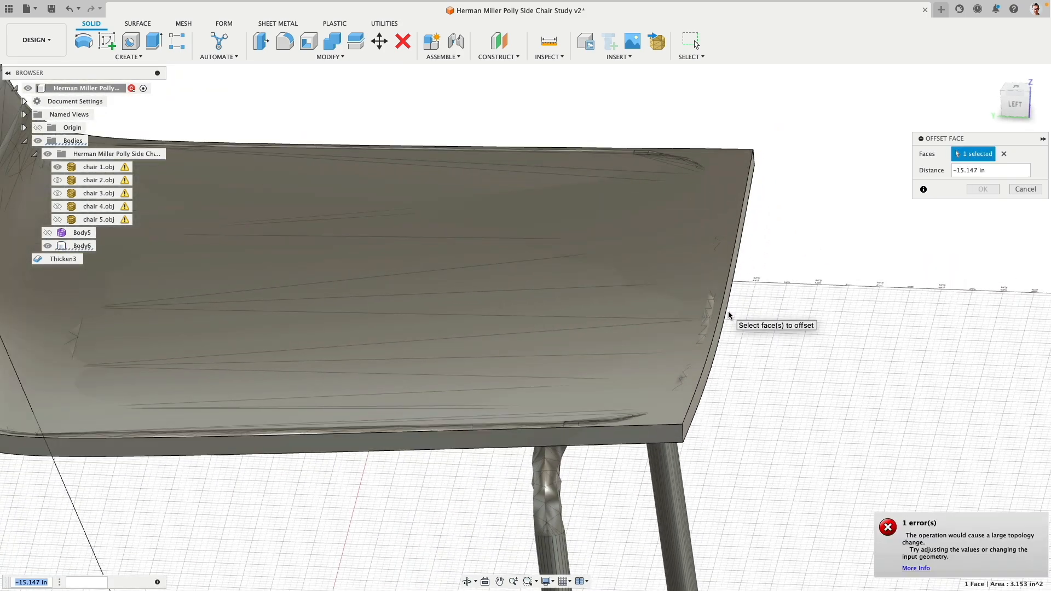
pyautogui.scroll(-5, 754, 355)
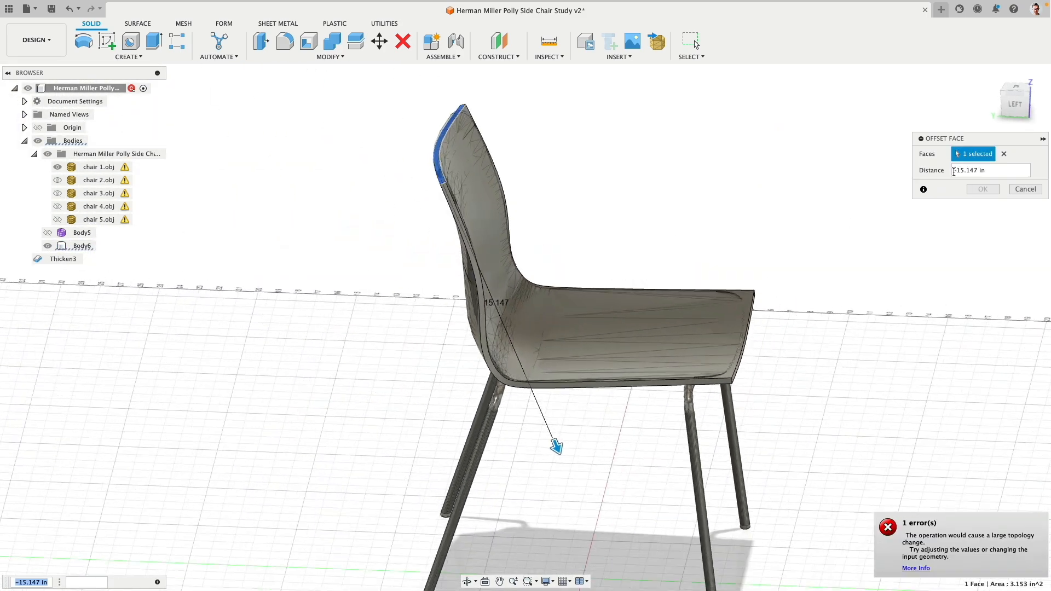
pyautogui.keyDown('shift'); pyautogui.moveTo(591, 190); pyautogui.dragTo(564, 188, button='middle'); pyautogui.keyUp('shift')
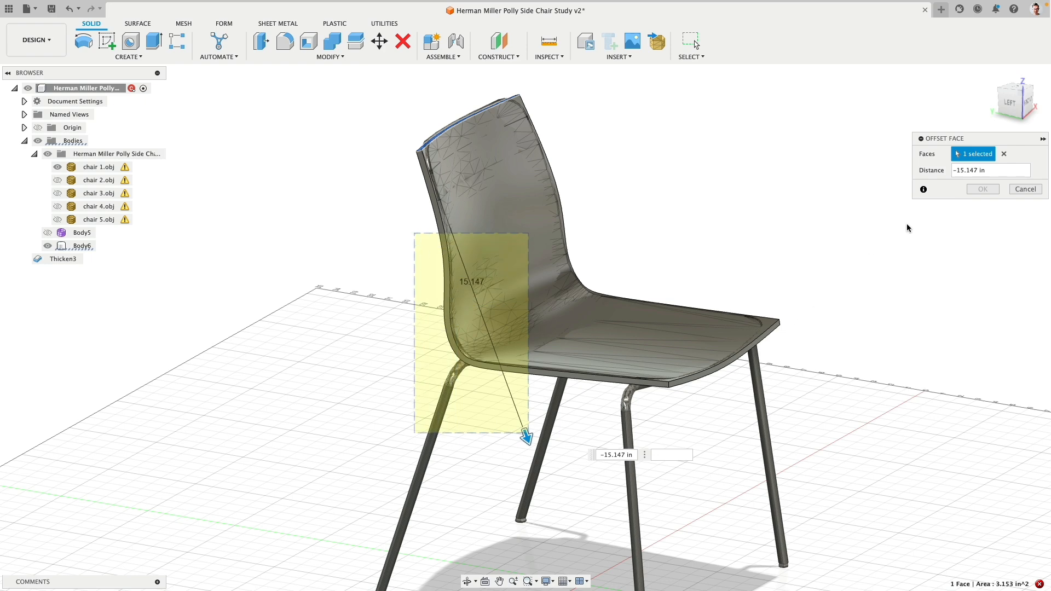
pyautogui.click(1020, 189)
# - Offset the shell's narrow top face on the backrest slightly outward toward the mesh edge
pyautogui.scroll(10, 327, 160)
pyautogui.click(470, 240)
pyautogui.click(261, 48)
pyautogui.moveTo(463, 234)
pyautogui.mouseDown()
pyautogui.moveTo(450, 207)
pyautogui.moveTo(460, 228)
pyautogui.mouseUp()
pyautogui.click(983, 189)
# - Extend the backrest's top edge face outward by a further offset of about 0.061 in
pyautogui.scroll(-5, 833, 252)
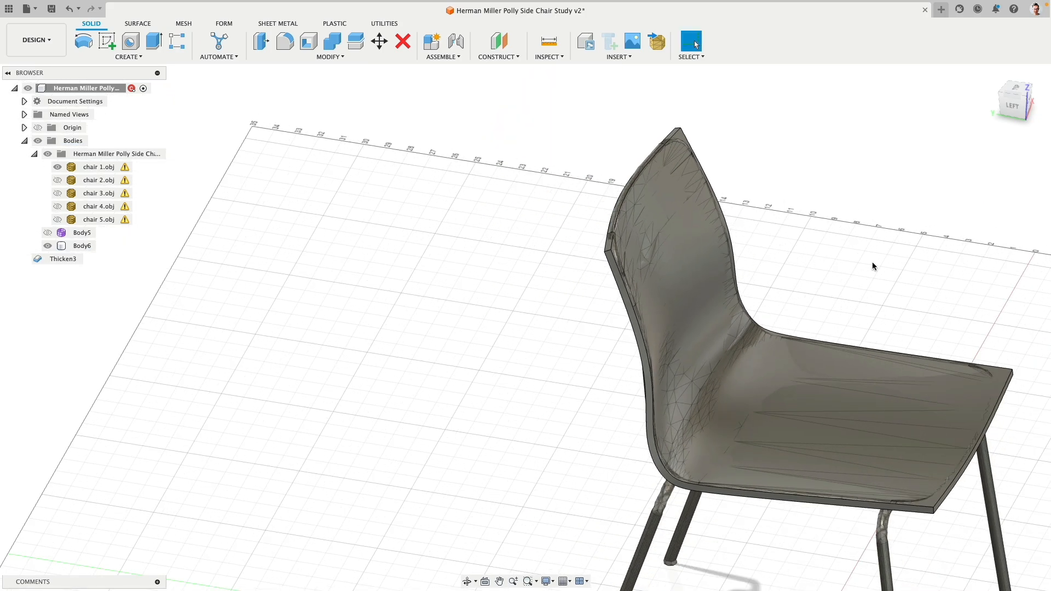
pyautogui.keyDown('shift'); pyautogui.moveTo(866, 263); pyautogui.dragTo(549, 153, button='middle'); pyautogui.keyUp('shift')
pyautogui.scroll(5, 475, 140)
pyautogui.keyDown('shift'); pyautogui.moveTo(476, 140); pyautogui.dragTo(503, 277, button='middle'); pyautogui.keyUp('shift')
pyautogui.click(388, 204)
pyautogui.scroll(3, 387, 204)
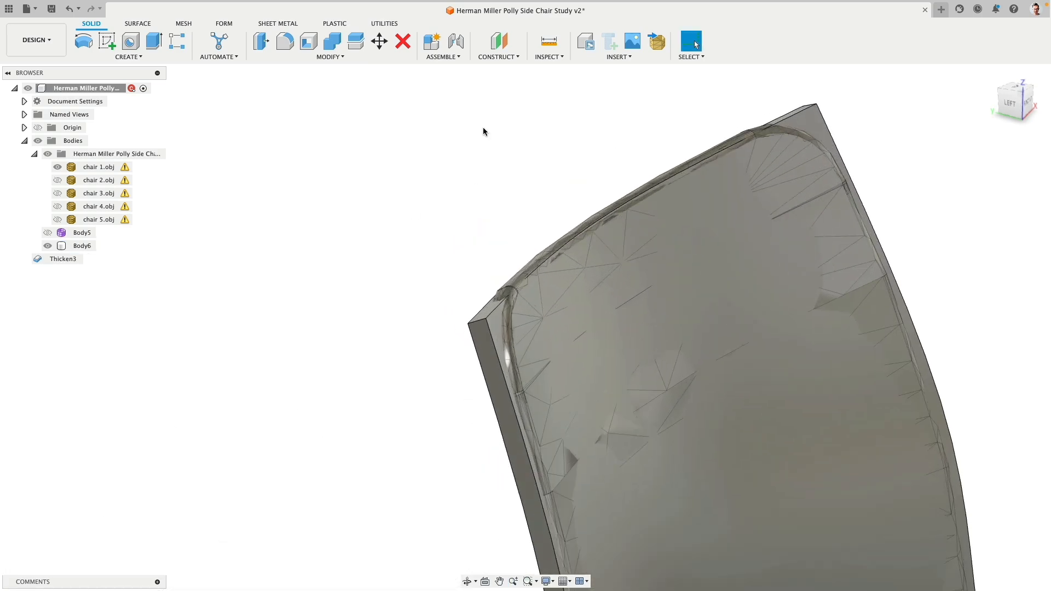
pyautogui.click(261, 40)
pyautogui.click(489, 297)
pyautogui.moveTo(489, 298); pyautogui.dragTo(482, 291)
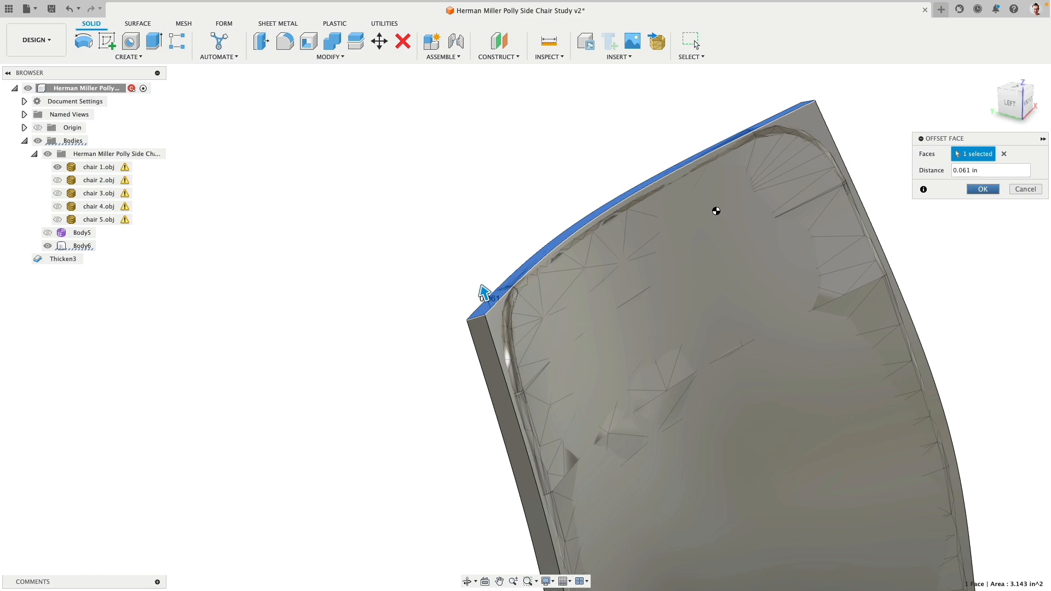
pyautogui.click(974, 184)
# - Examine how the shell's edges align with the chair mesh around the seat and backrest
pyautogui.scroll(-5, 873, 219)
pyautogui.moveTo(873, 219); pyautogui.dragTo(377, 103, button='middle')
pyautogui.scroll(2, 703, 388)
pyautogui.scroll(2, 703, 389)
pyautogui.moveTo(703, 389)
pyautogui.keyDown('shift'); pyautogui.mouseDown(button='middle')
pyautogui.moveTo(685, 367)
pyautogui.moveTo(705, 356)
pyautogui.moveTo(695, 372)
pyautogui.mouseUp(button='middle'); pyautogui.keyUp('shift')
pyautogui.keyDown('shift'); pyautogui.moveTo(504, 489); pyautogui.dragTo(669, 436, button='middle'); pyautogui.keyUp('shift')
pyautogui.scroll(-5, 669, 436)
pyautogui.keyDown('shift'); pyautogui.moveTo(730, 291); pyautogui.dragTo(617, 263, button='middle'); pyautogui.keyUp('shift')
pyautogui.scroll(6, 514, 157)
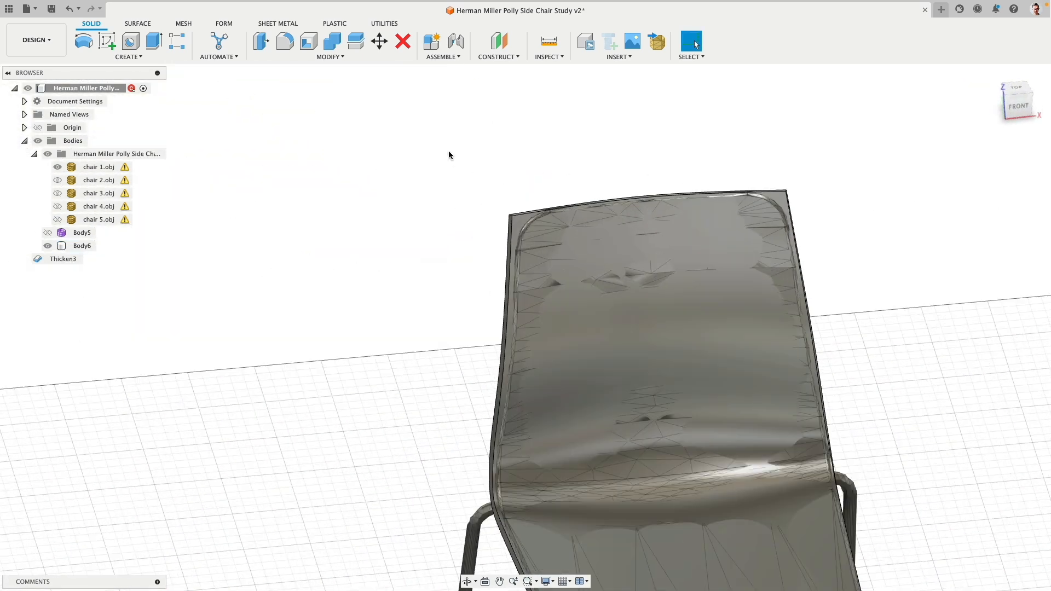
# - Fillet the two upper corner edges of the backrest with a 1.5 in radius
pyautogui.keyDown('shift'); pyautogui.moveTo(512, 225); pyautogui.dragTo(573, 277, button='middle'); pyautogui.keyUp('shift')
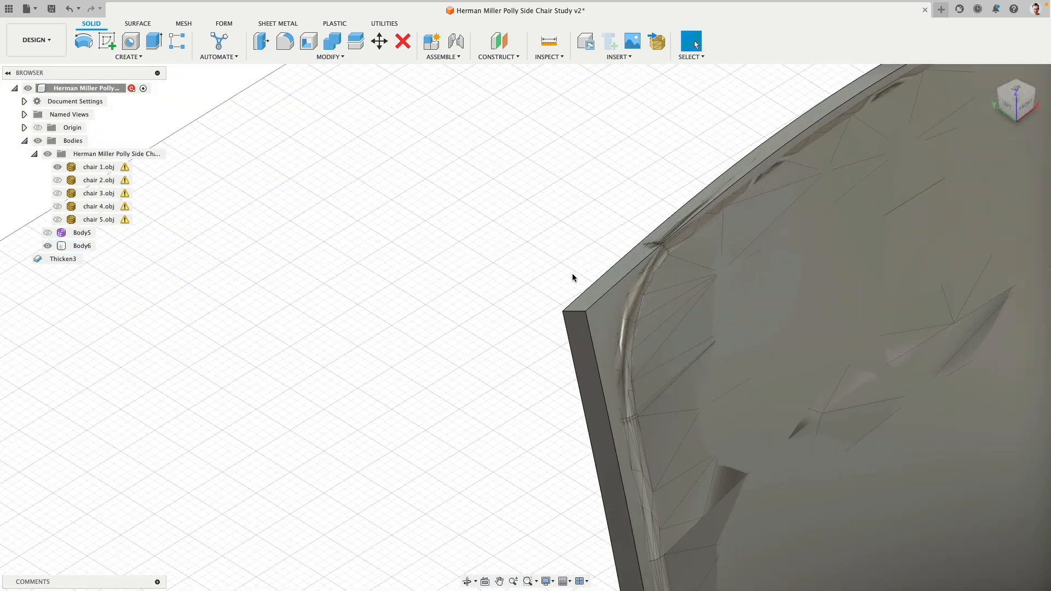
pyautogui.click(574, 311)
pyautogui.scroll(-4, 552, 287)
pyautogui.keyDown('shift'); pyautogui.moveTo(798, 258); pyautogui.dragTo(887, 207, button='middle'); pyautogui.keyUp('shift')
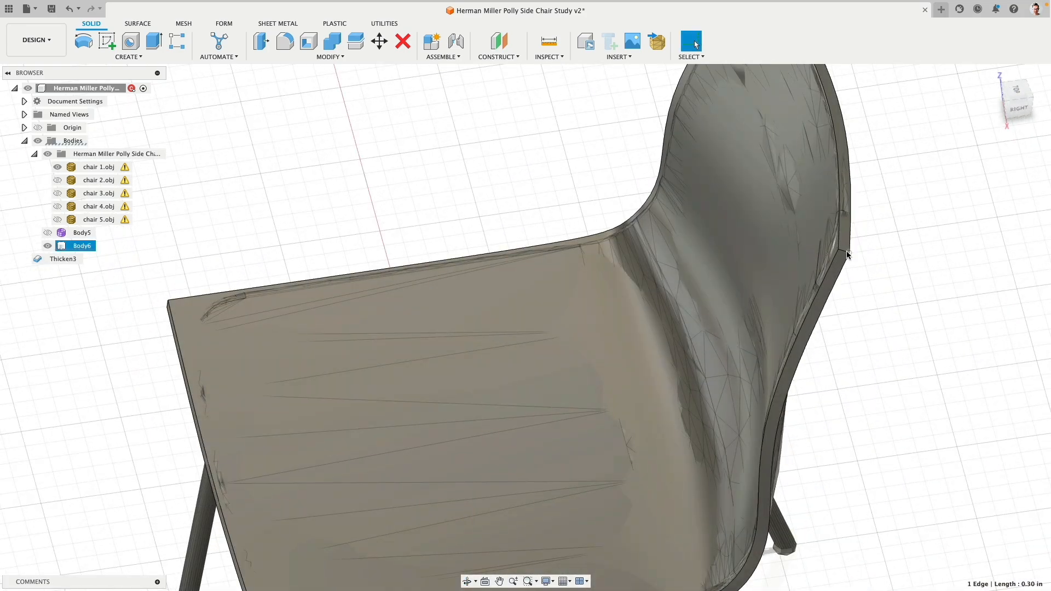
pyautogui.keyDown('shift'); pyautogui.moveTo(745, 266); pyautogui.dragTo(379, 280, button='middle'); pyautogui.keyUp('shift')
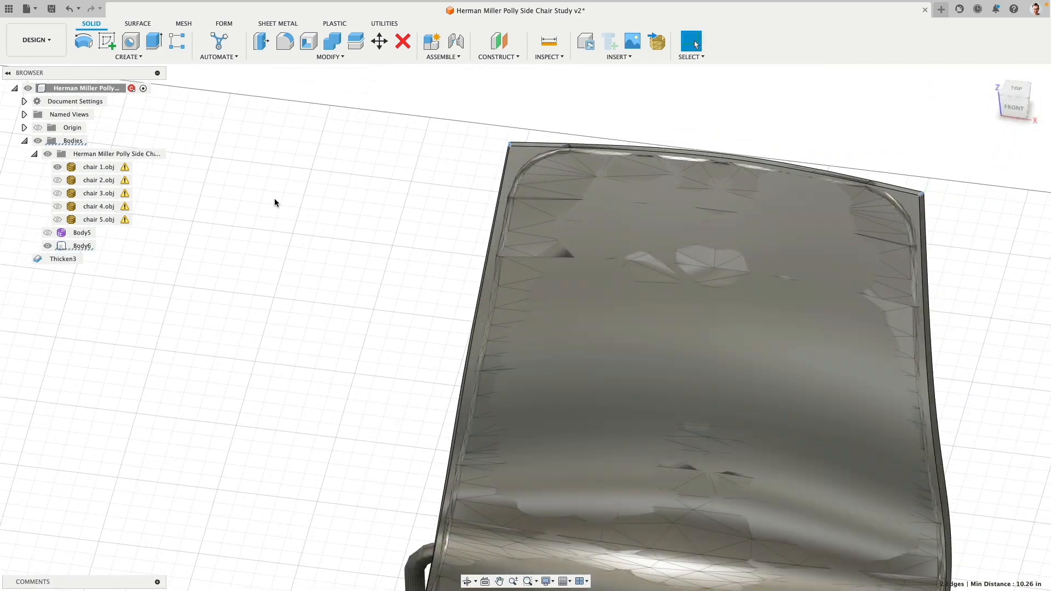
pyautogui.moveTo(644, 87); pyautogui.dragTo(389, 106, button='middle')
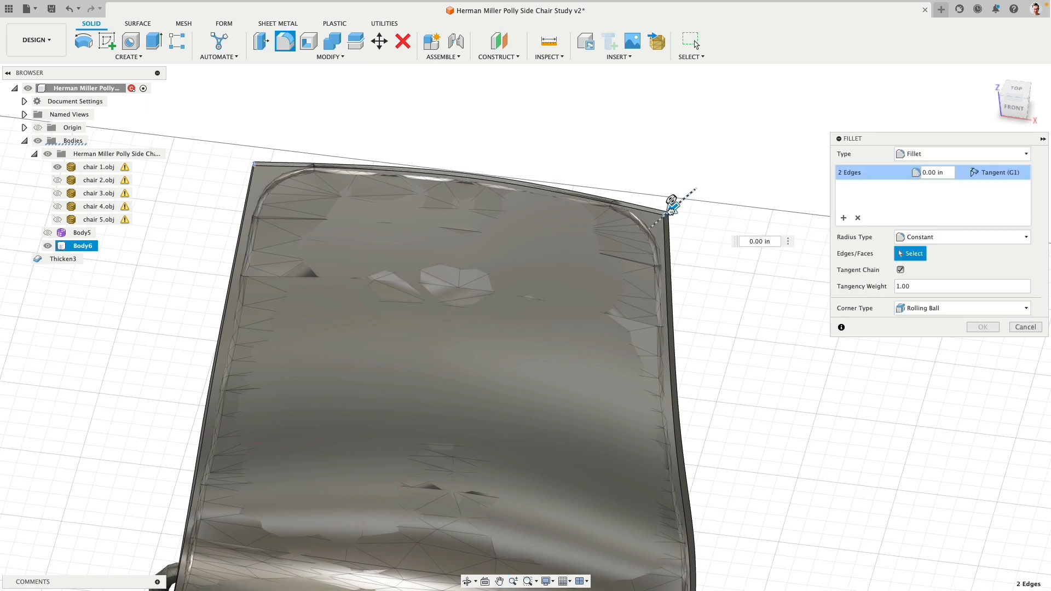
pyautogui.moveTo(669, 214); pyautogui.dragTo(659, 221)
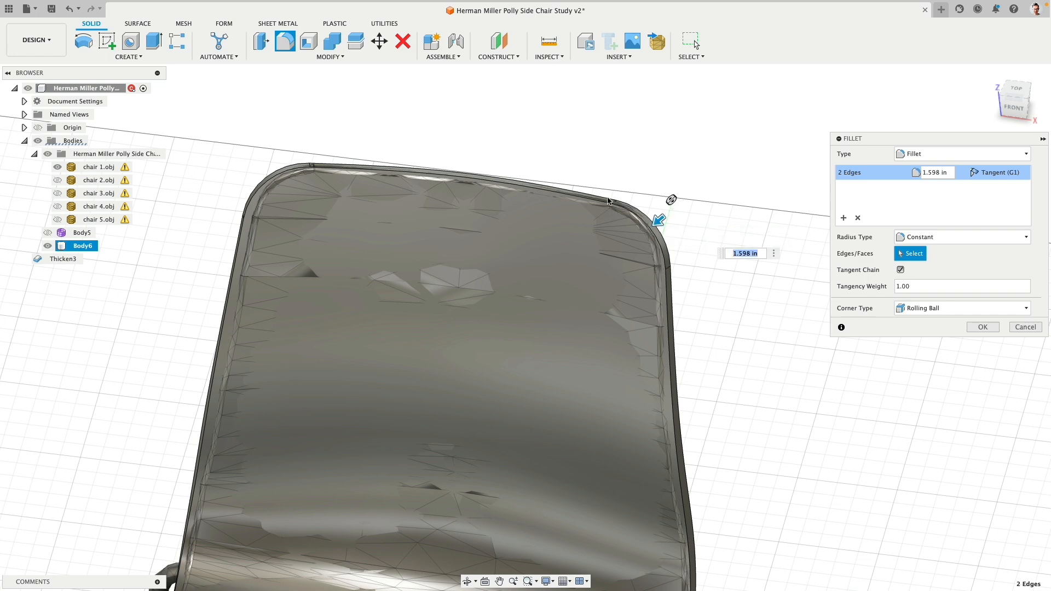
pyautogui.keyDown('shift'); pyautogui.moveTo(696, 181); pyautogui.dragTo(706, 174, button='middle'); pyautogui.keyUp('shift')
pyautogui.write('1.5')
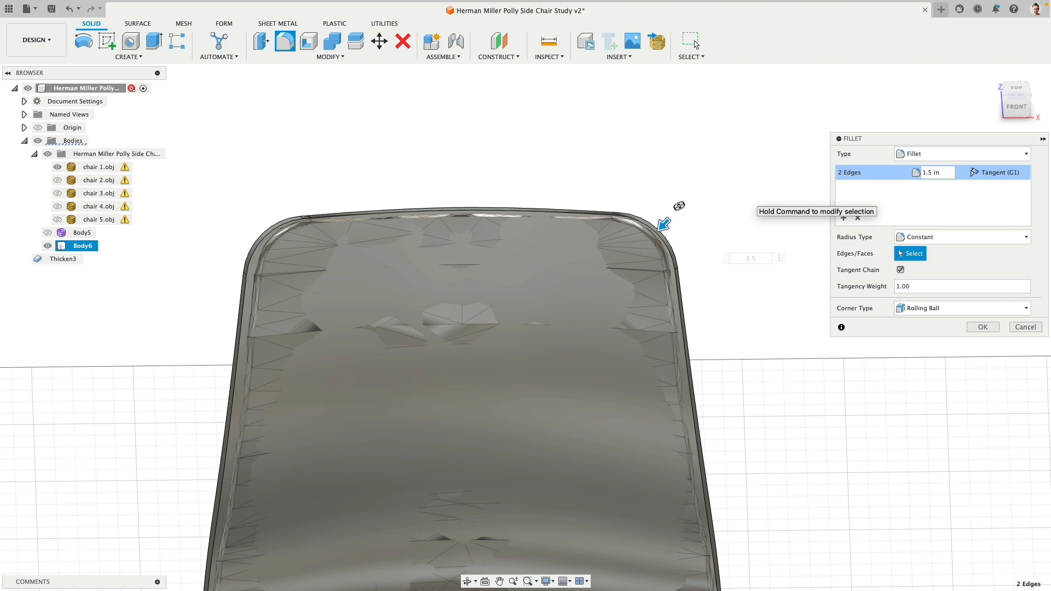
pyautogui.click(696, 44)
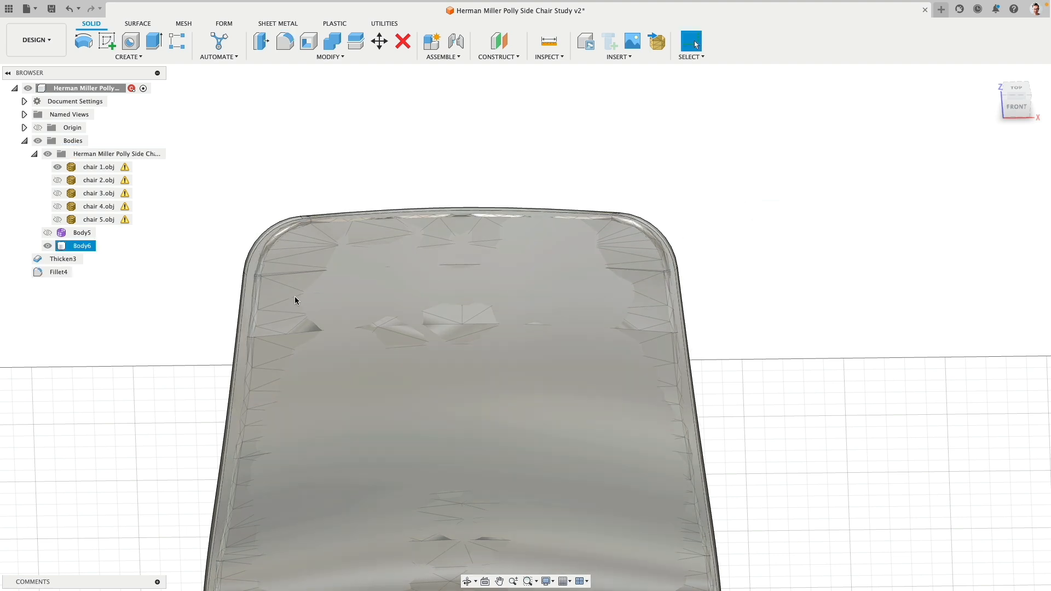
# - Fillet the two front corner edges of the seat with a 2 in radius
pyautogui.keyDown('shift'); pyautogui.moveTo(286, 291); pyautogui.dragTo(562, 452, button='middle'); pyautogui.keyUp('shift')
pyautogui.scroll(3, 542, 446)
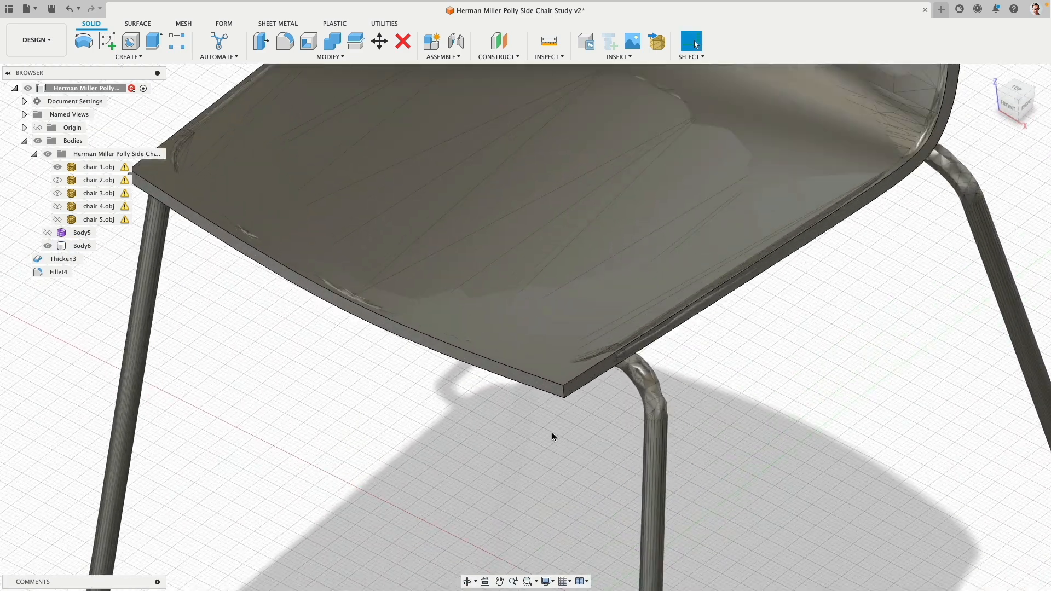
pyautogui.click(563, 392)
pyautogui.keyDown('shift'); pyautogui.moveTo(563, 390); pyautogui.dragTo(571, 324, button='middle'); pyautogui.keyUp('shift')
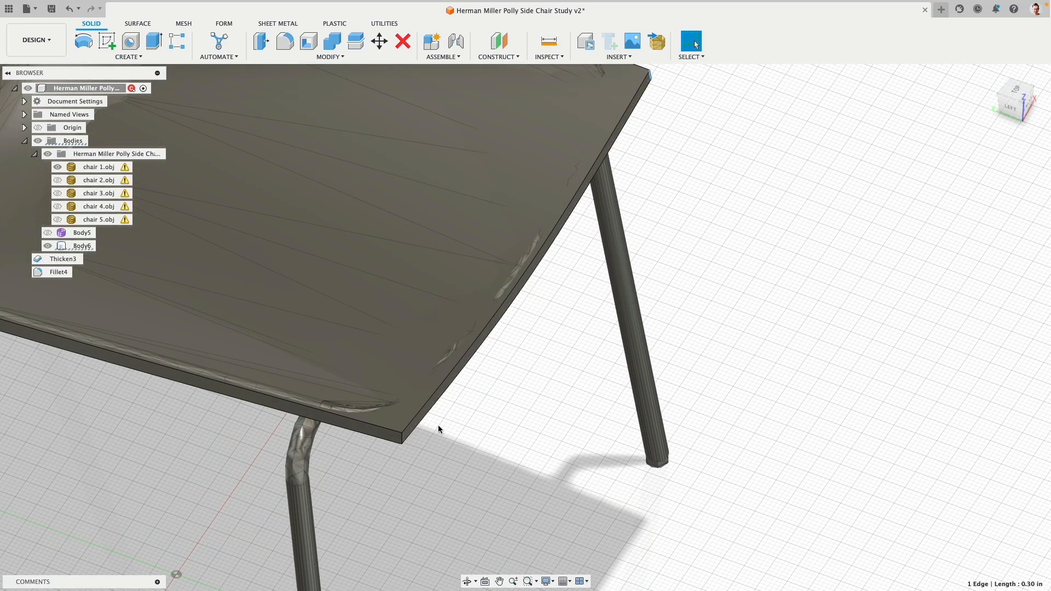
pyautogui.scroll(3, 406, 445)
pyautogui.keyDown('shift'); pyautogui.click(398, 432); pyautogui.keyUp('shift')
pyautogui.scroll(-3, 432, 440)
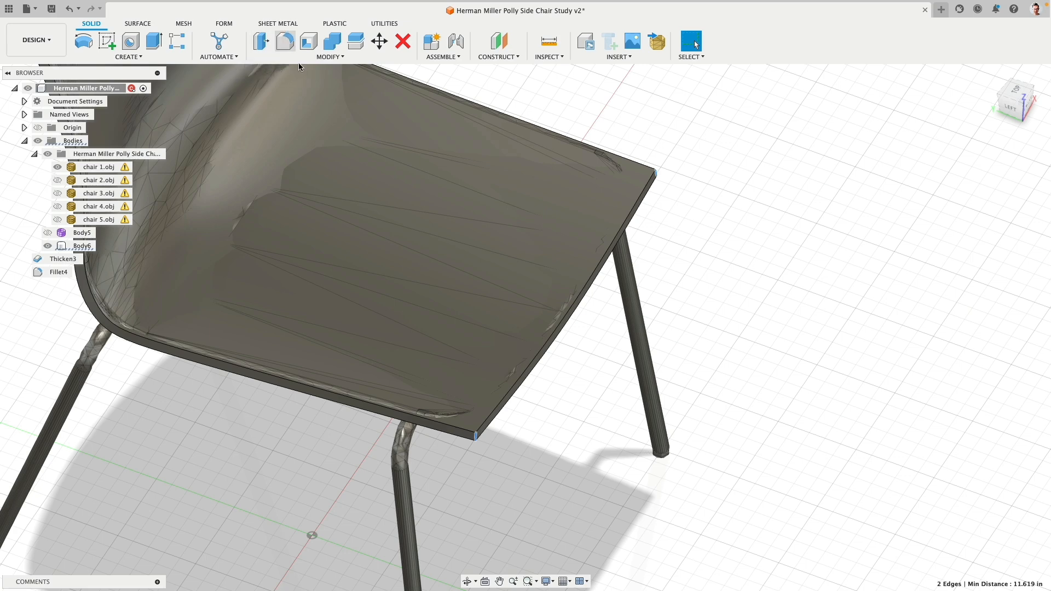
pyautogui.click(286, 42)
pyautogui.moveTo(470, 431); pyautogui.dragTo(467, 429)
pyautogui.write('2')
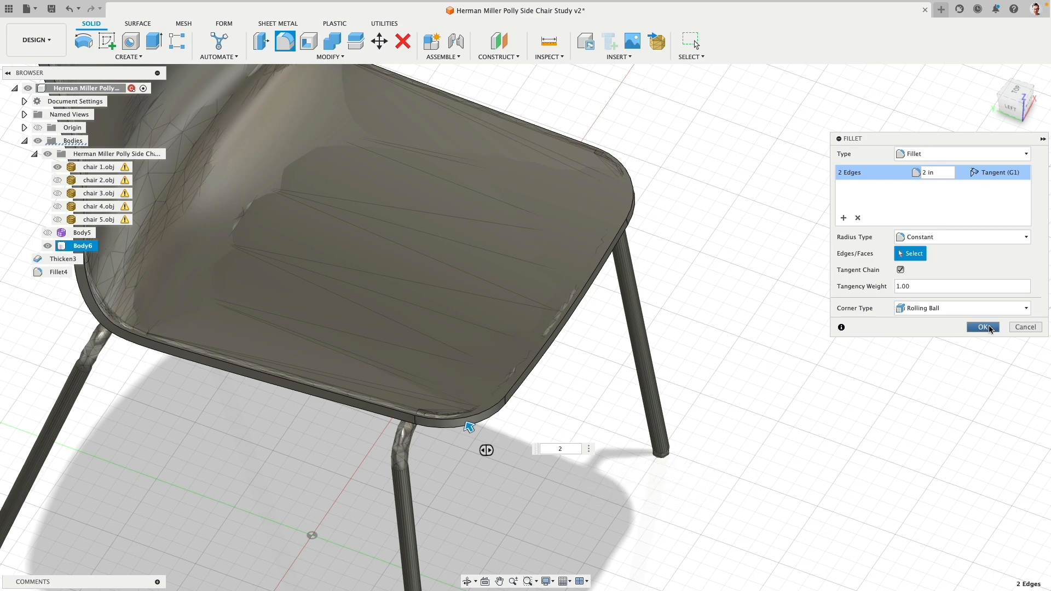
pyautogui.click(983, 327)
# - Fillet both edge chains around the shell's entire perimeter with a radius of 0.125/2 in
pyautogui.moveTo(696, 241); pyautogui.dragTo(734, 289, button='middle')
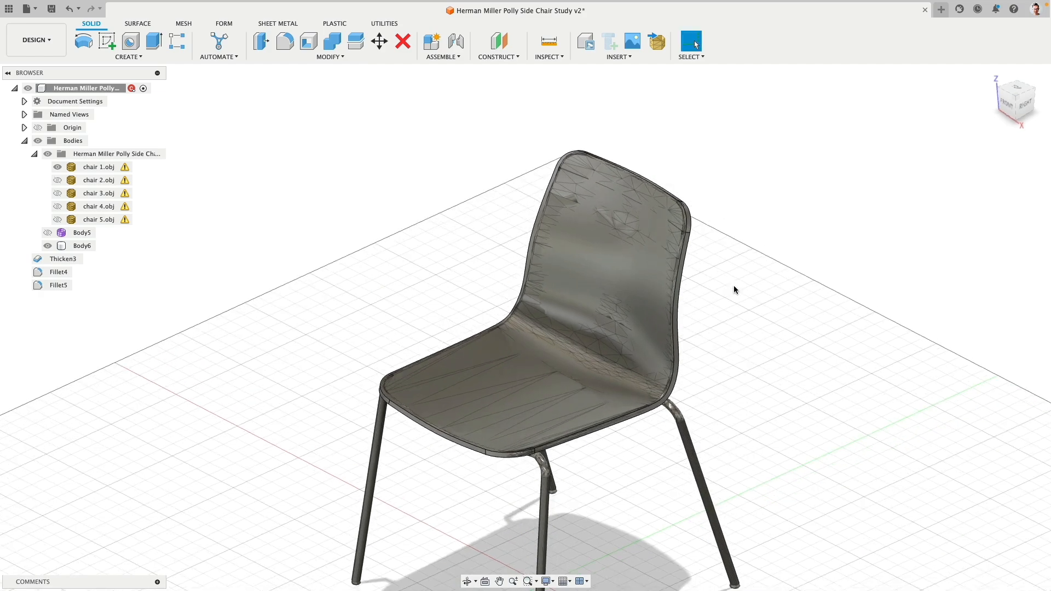
pyautogui.click(287, 46)
pyautogui.scroll(10, 720, 214)
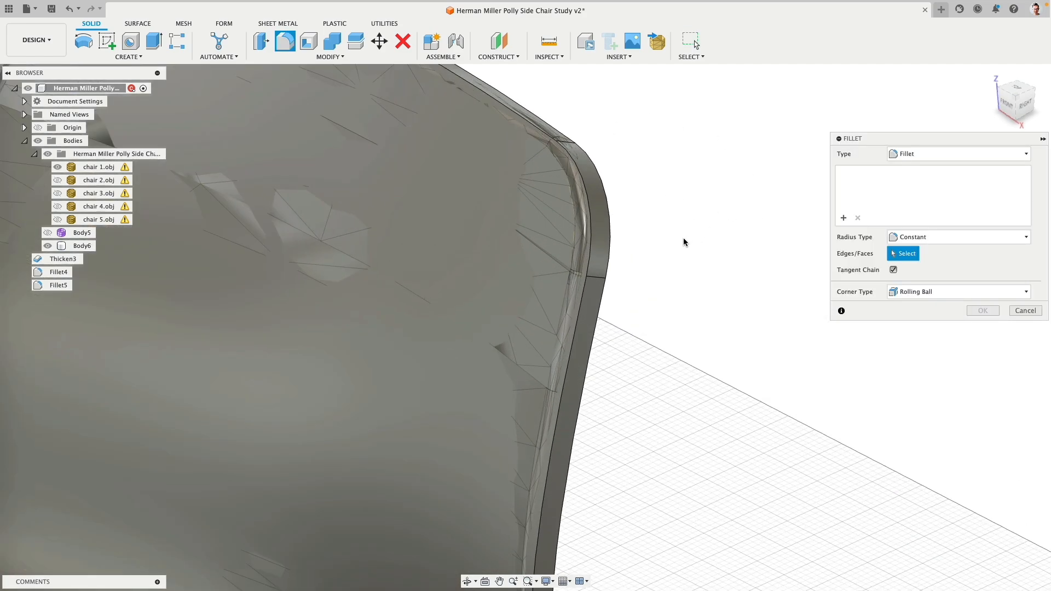
pyautogui.click(606, 211)
pyautogui.scroll(-5, 644, 203)
pyautogui.scroll(-5, 671, 223)
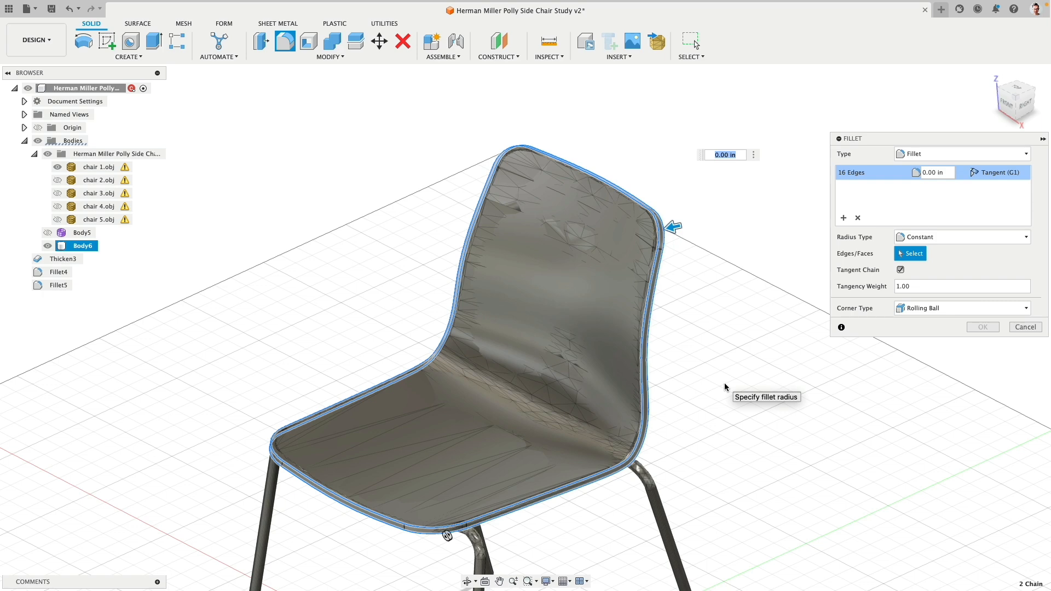
pyautogui.write('0.125/2')
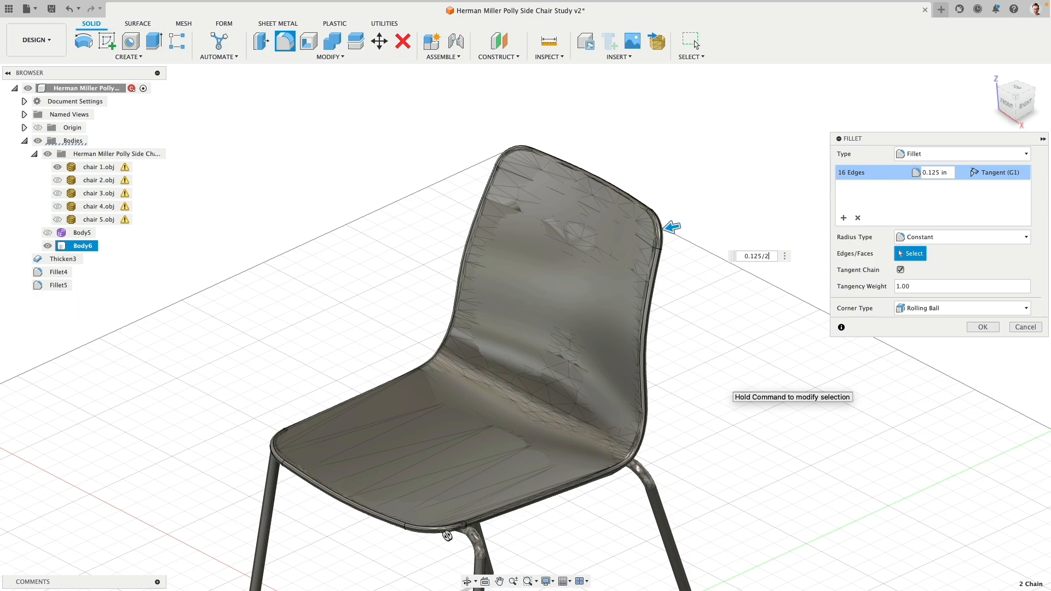
pyautogui.press('Return')
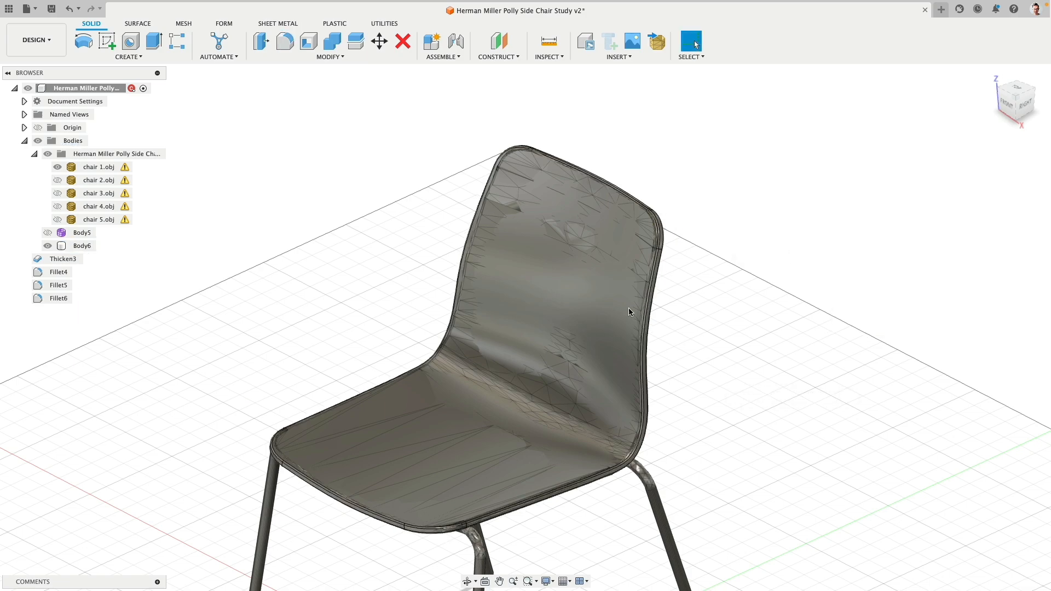
# - Inspect the rounded rim and dissolve the Thicken feature together with the three fillet features
pyautogui.scroll(6, 687, 348)
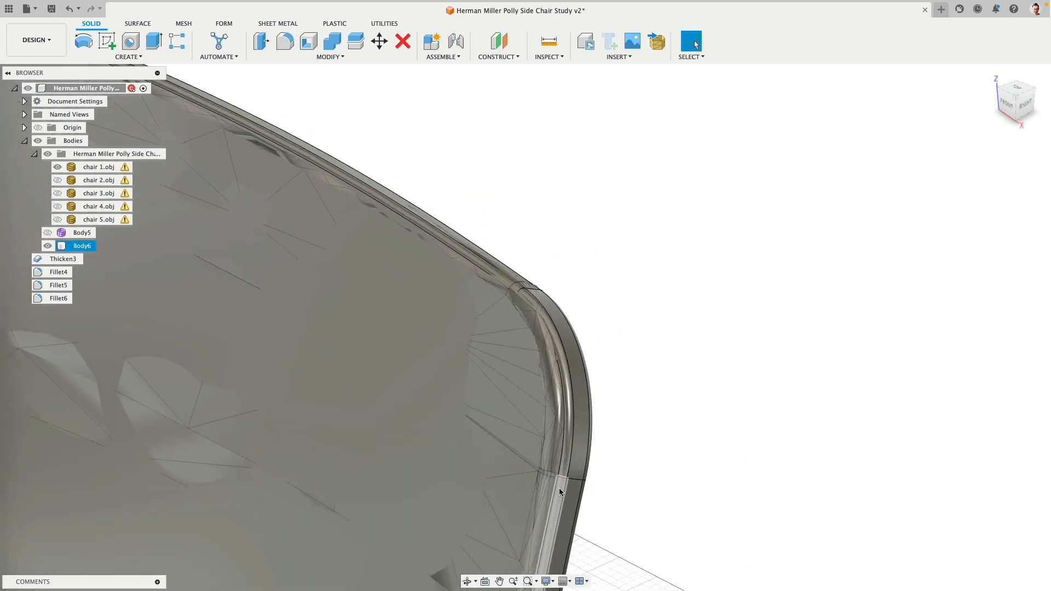
pyautogui.scroll(-5, 658, 388)
pyautogui.keyDown('shift'); pyautogui.moveTo(210, 417); pyautogui.dragTo(268, 391, button='middle'); pyautogui.keyUp('shift')
pyautogui.moveTo(164, 449); pyautogui.dragTo(298, 377, button='middle')
pyautogui.scroll(-3, 258, 368)
pyautogui.click(63, 259)
pyautogui.keyDown('shift'); pyautogui.click(58, 298); pyautogui.keyUp('shift')
pyautogui.rightClick(59, 299)
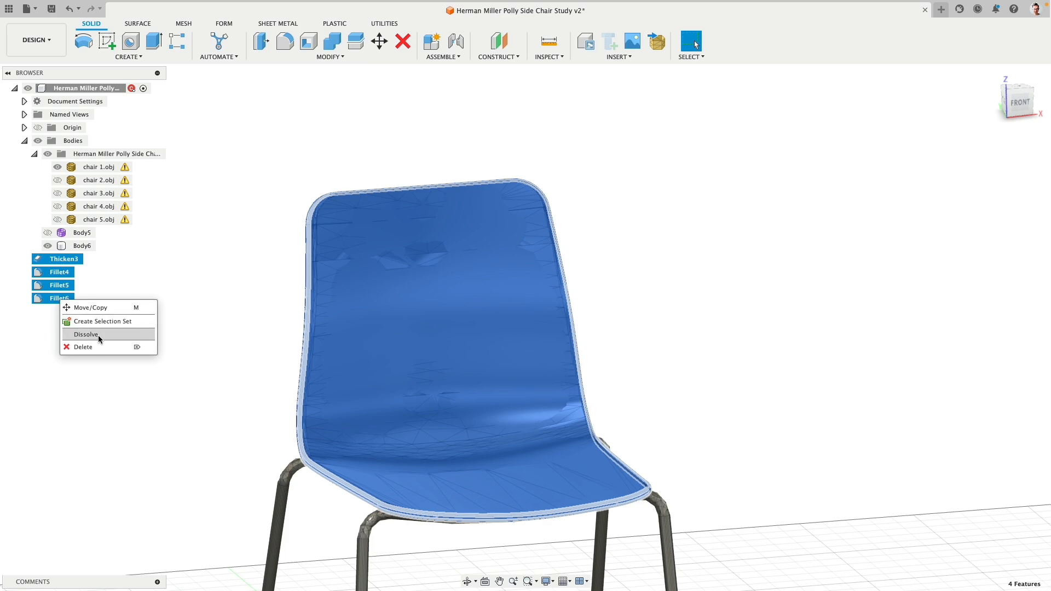
pyautogui.click(86, 334)
# - Hide the imported chair mesh group and check the finished solid seat from the left side and front
pyautogui.click(49, 154)
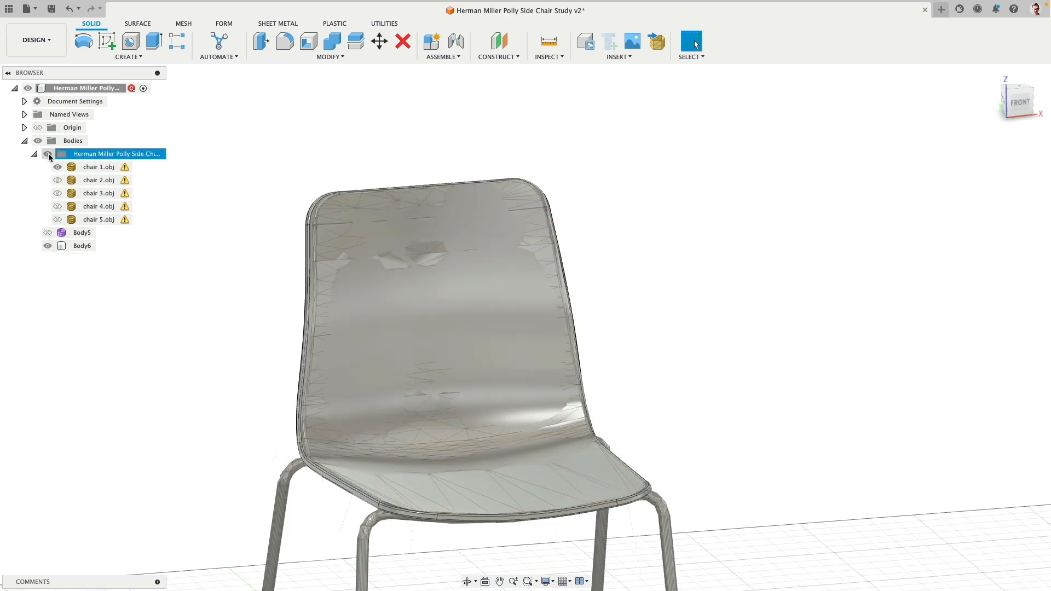
pyautogui.click(48, 154)
pyautogui.moveTo(221, 380)
pyautogui.keyDown('shift'); pyautogui.mouseDown(button='middle')
pyautogui.moveTo(281, 364)
pyautogui.moveTo(224, 392)
pyautogui.mouseUp(button='middle'); pyautogui.keyUp('shift')
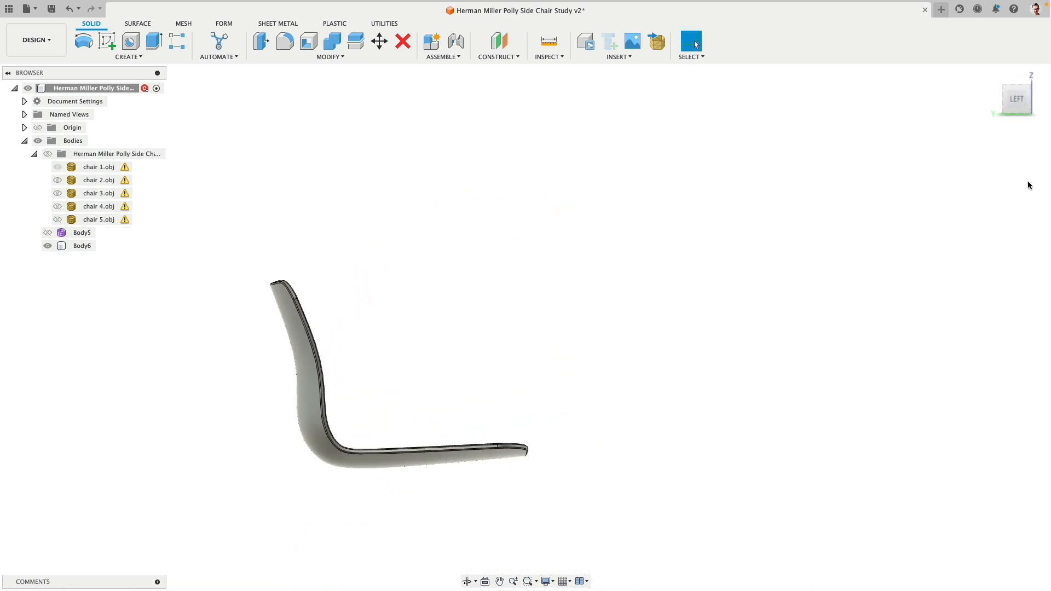
pyautogui.click(1010, 95)
pyautogui.moveTo(436, 362); pyautogui.dragTo(563, 310, button='middle')
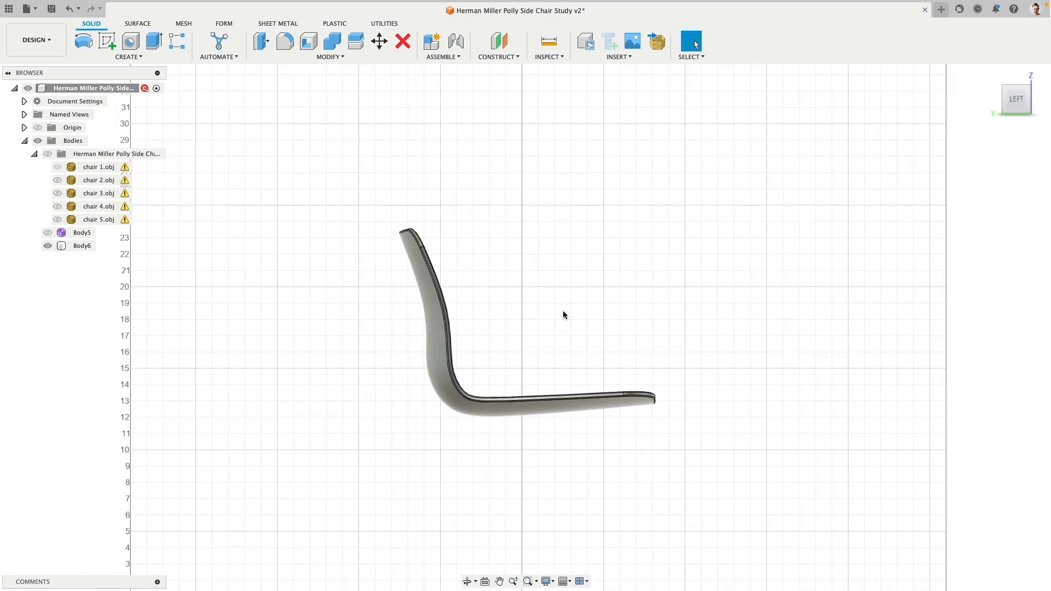
pyautogui.keyDown('shift'); pyautogui.moveTo(746, 286); pyautogui.dragTo(708, 298, button='middle'); pyautogui.keyUp('shift')
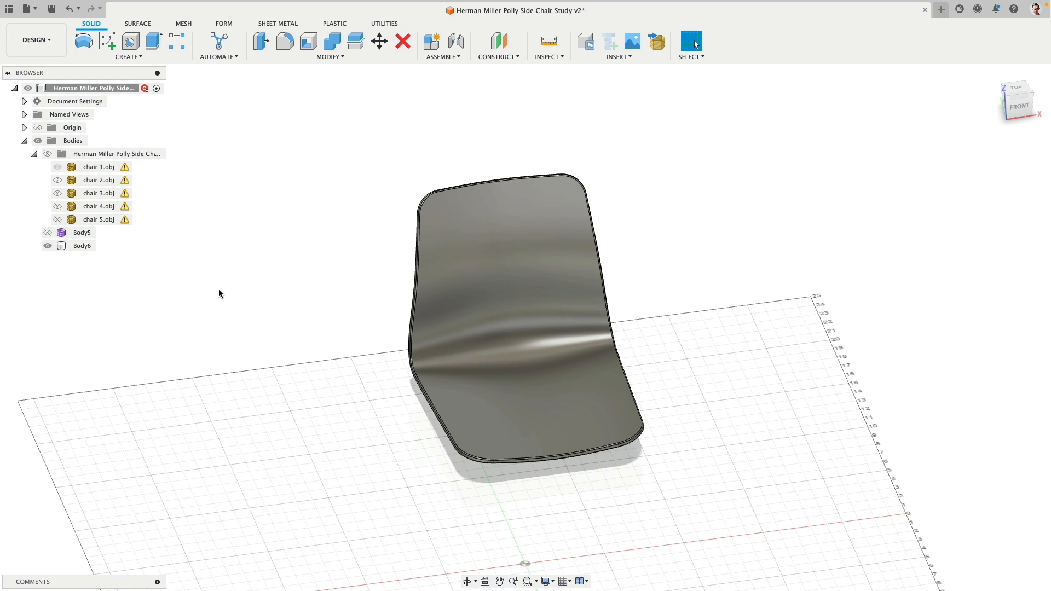
# - Hide the solid seat Body6 and show the T-Spline form Body5 instead
pyautogui.click(48, 246)
pyautogui.click(48, 233)
pyautogui.keyDown('shift'); pyautogui.moveTo(384, 257); pyautogui.dragTo(300, 241, button='middle'); pyautogui.keyUp('shift')
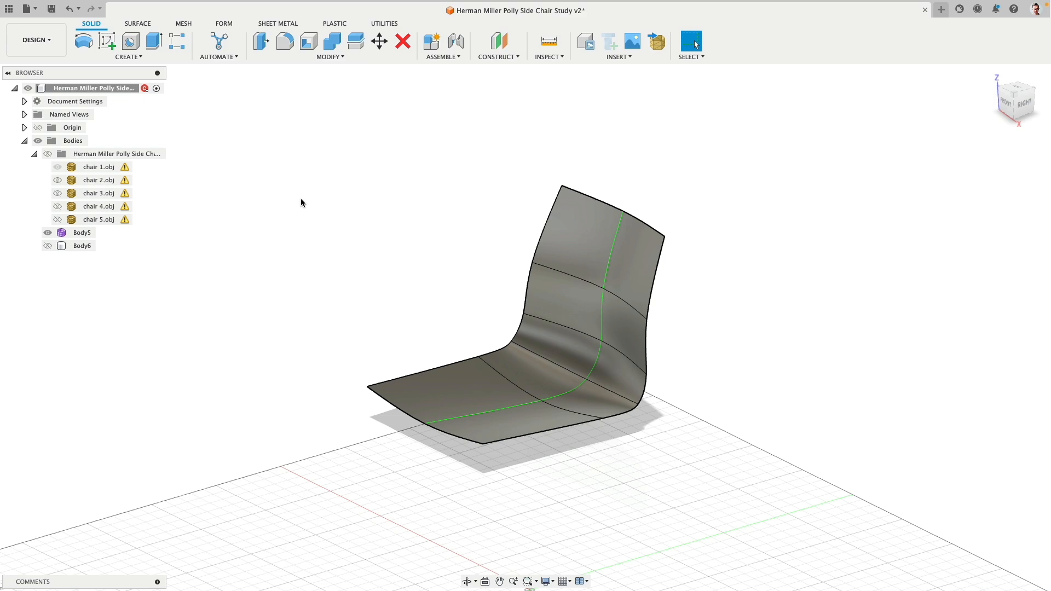
# - Thicken the T-Spline form Body5 by 0.50 in on one side as a new body
pyautogui.click(146, 56)
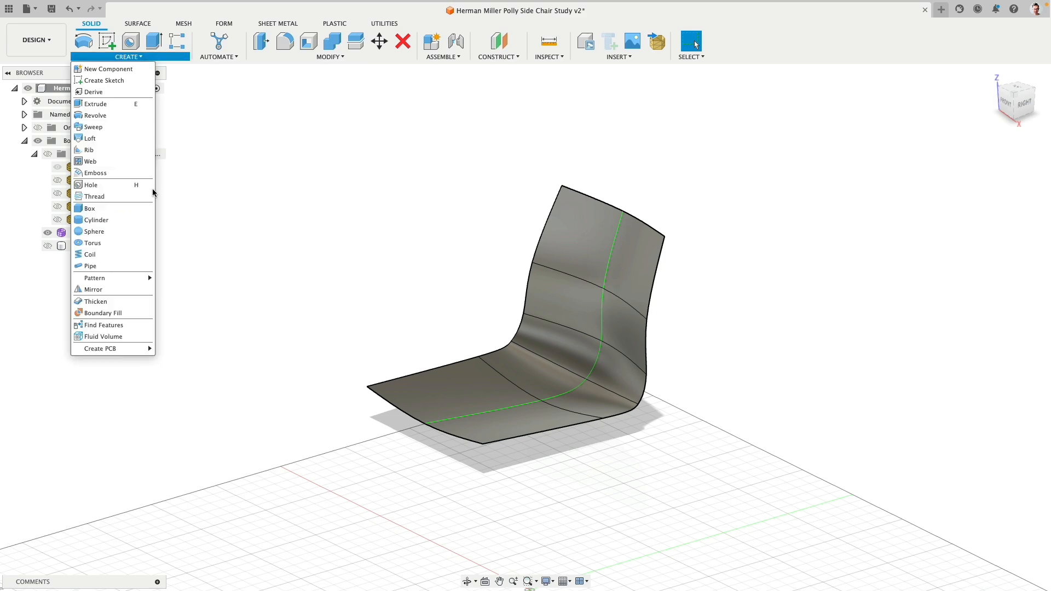
pyautogui.click(127, 301)
pyautogui.click(634, 258)
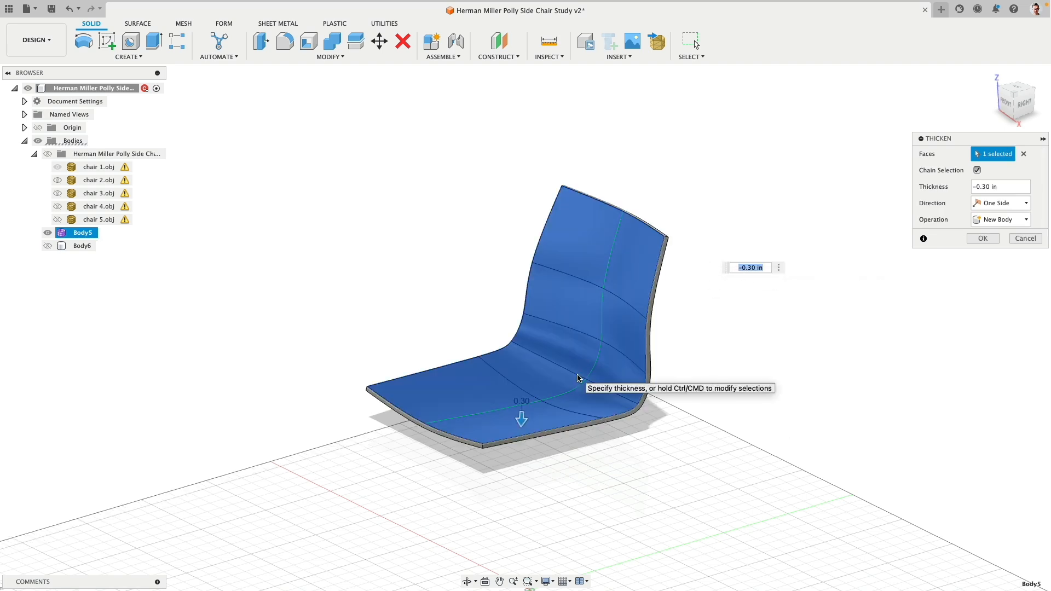
pyautogui.write('.5')
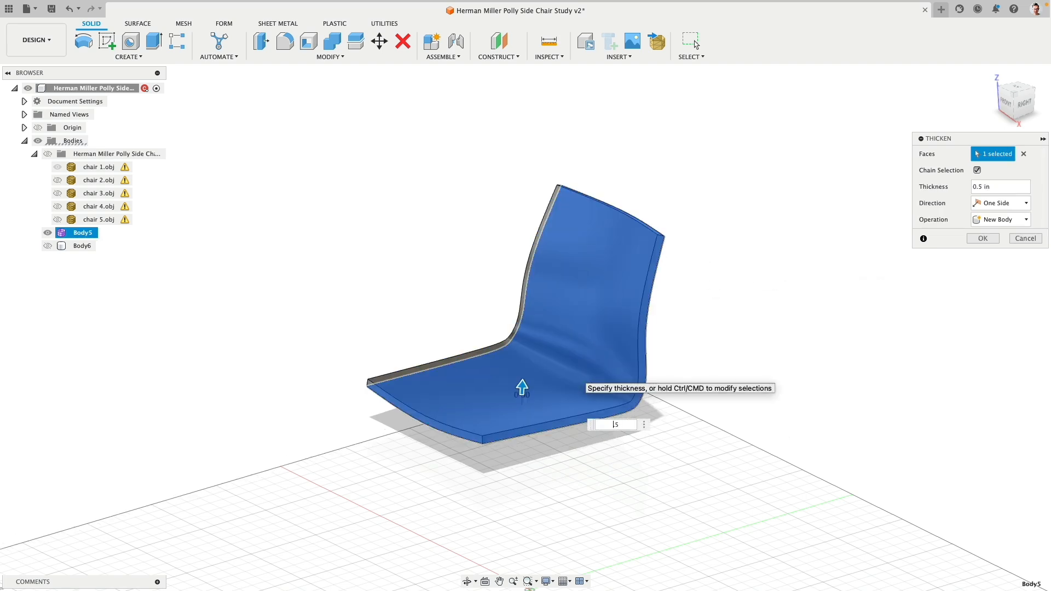
pyautogui.write('0')
pyautogui.press('Return')
# - Compare the new 0.50 in solid with the rounded seat Body6 by toggling their visibility, and delete the new solid
pyautogui.click(48, 246)
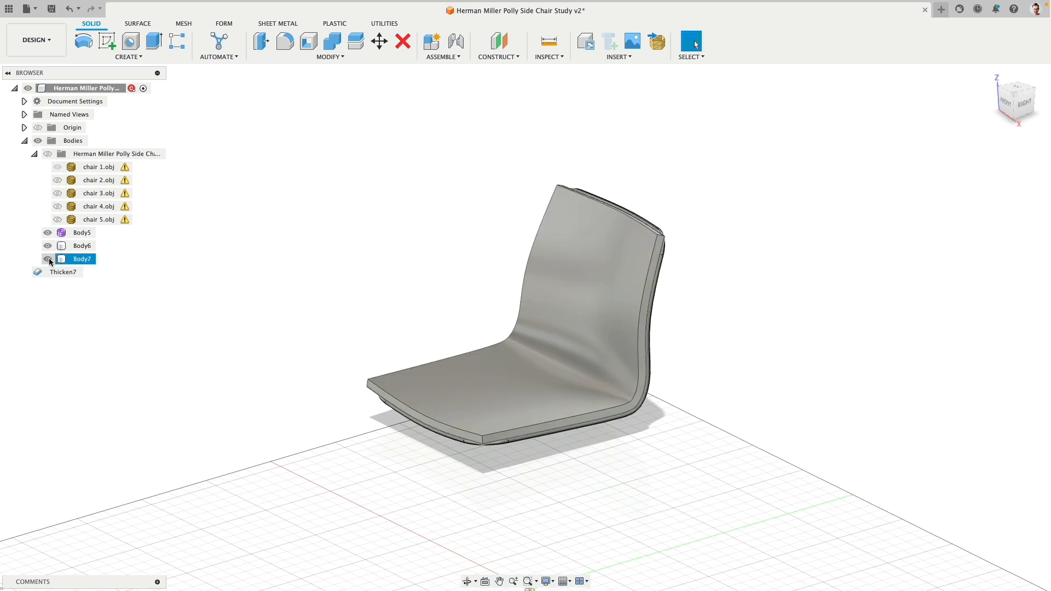
pyautogui.click(48, 246)
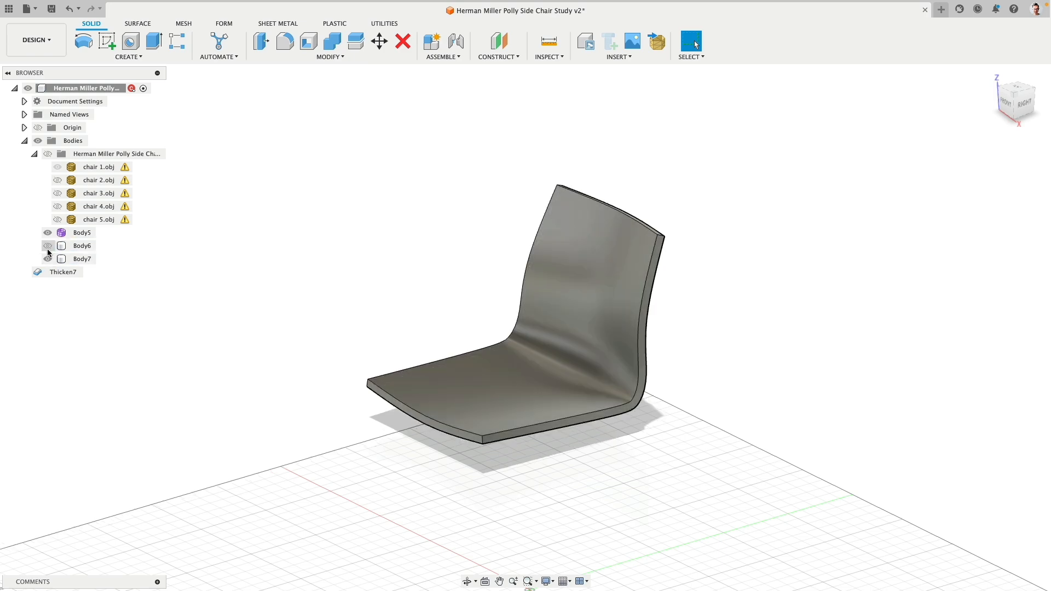
pyautogui.click(48, 246)
pyautogui.click(48, 258)
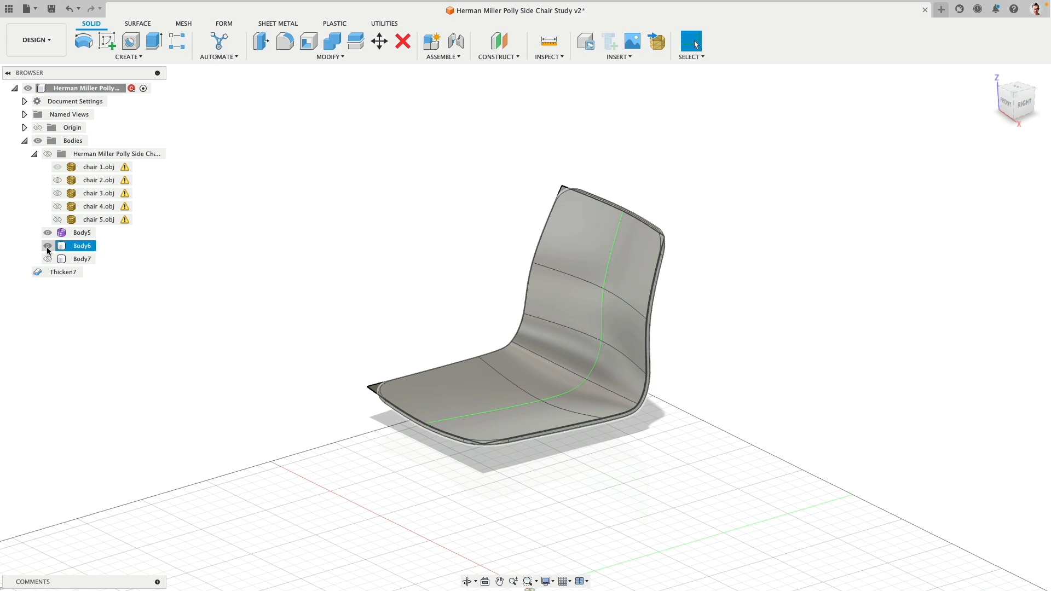
pyautogui.click(48, 247)
pyautogui.click(48, 259)
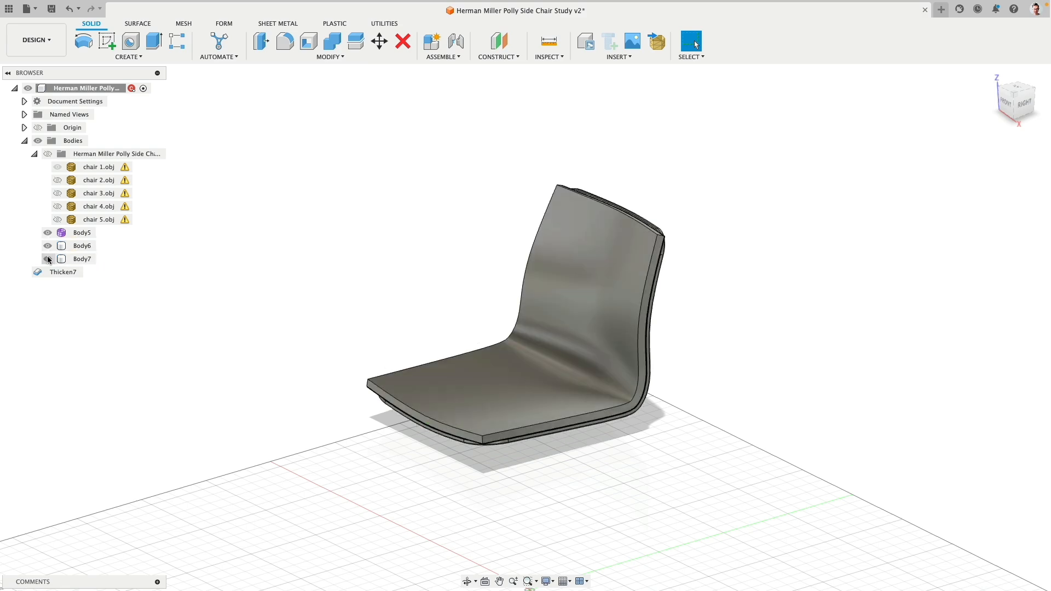
pyautogui.click(85, 261)
pyautogui.press('Delete')
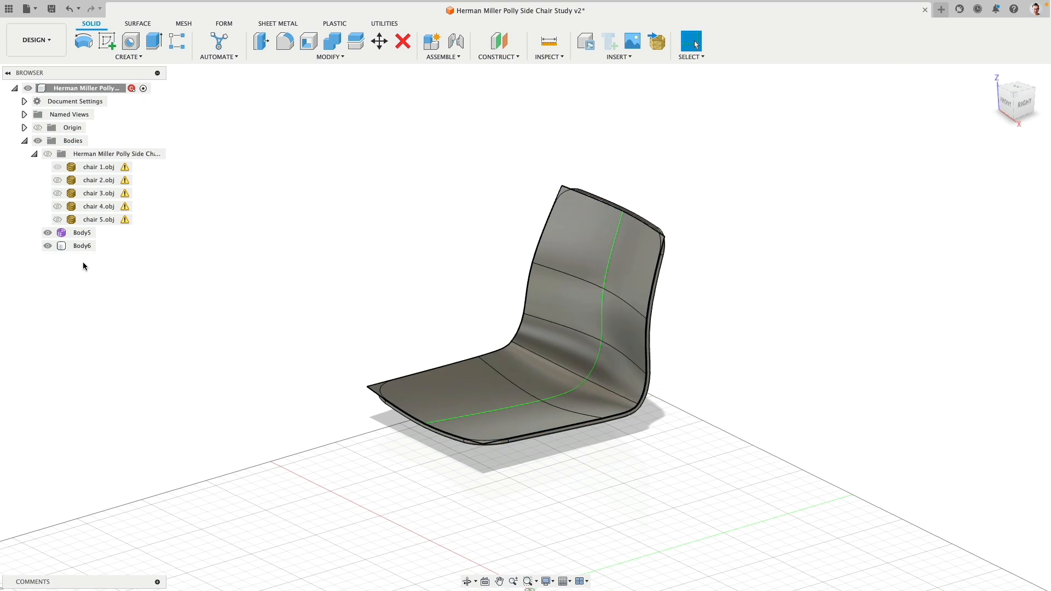
# - Hide the T-Spline form Body5 and rename the rounded solid seat body to "Seat Shell"
pyautogui.click(47, 233)
pyautogui.doubleClick(81, 248)
pyautogui.write('Shell')
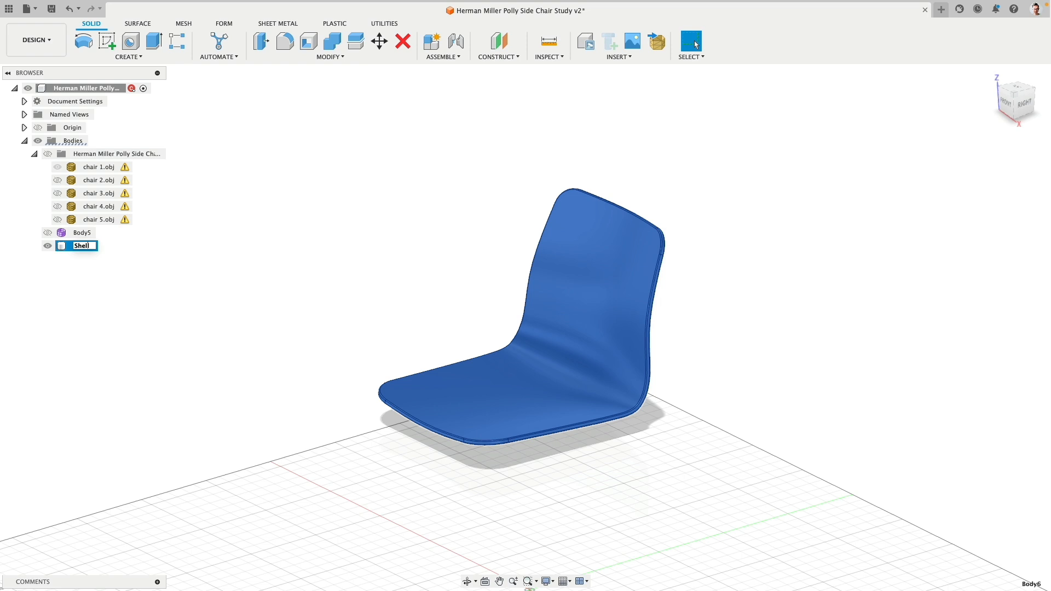
pyautogui.write('Seat')
pyautogui.press('Return')
pyautogui.click(278, 194)
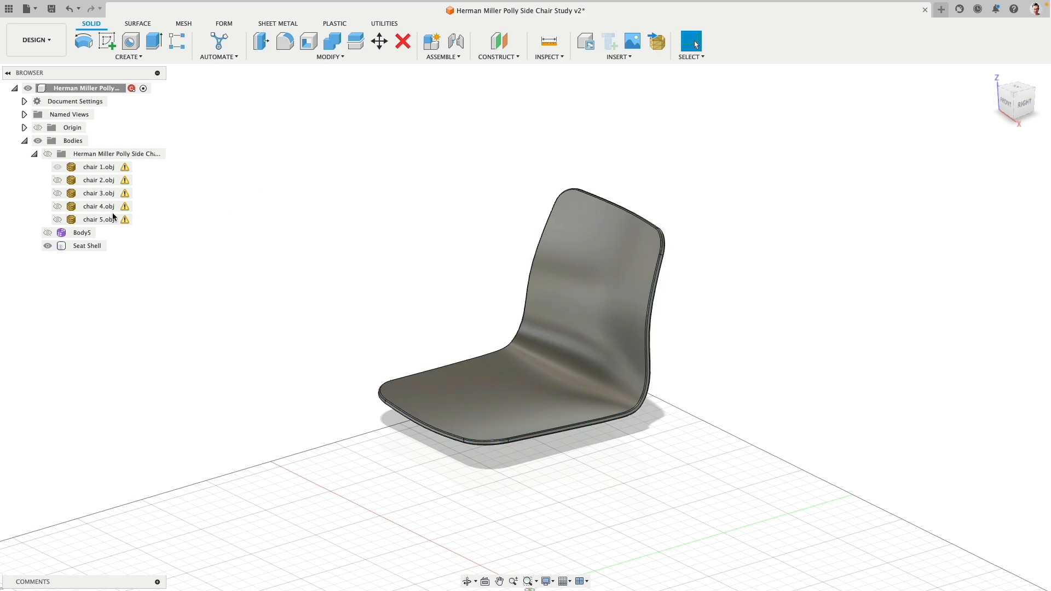
# - Show the chair 1.obj mesh and examine its leg frame from the right side, the back and underneath
pyautogui.click(57, 167)
pyautogui.keyDown('shift'); pyautogui.moveTo(435, 308); pyautogui.dragTo(713, 303, button='middle'); pyautogui.keyUp('shift')
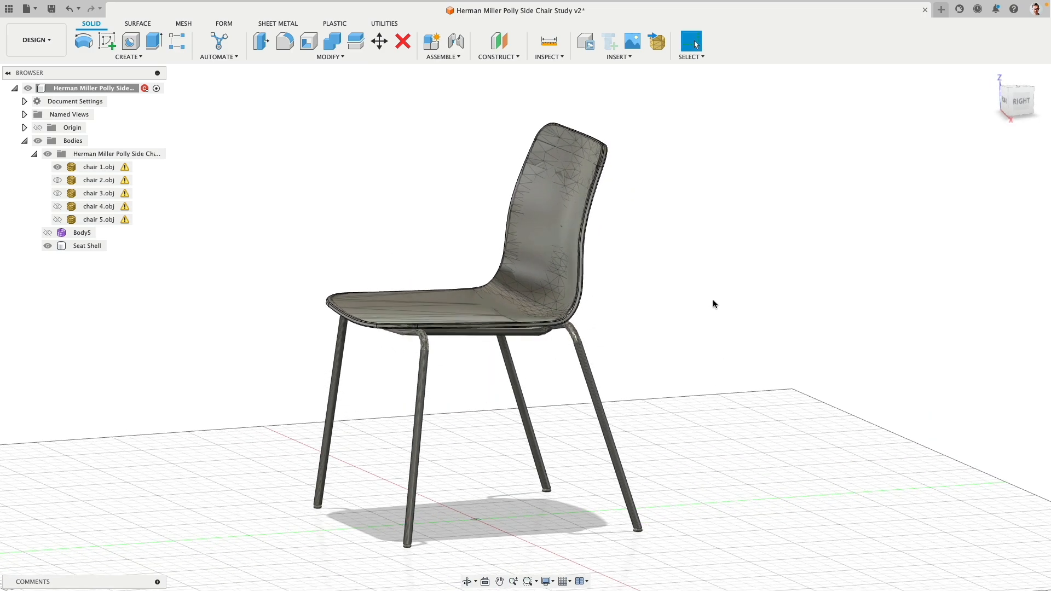
pyautogui.click(1020, 101)
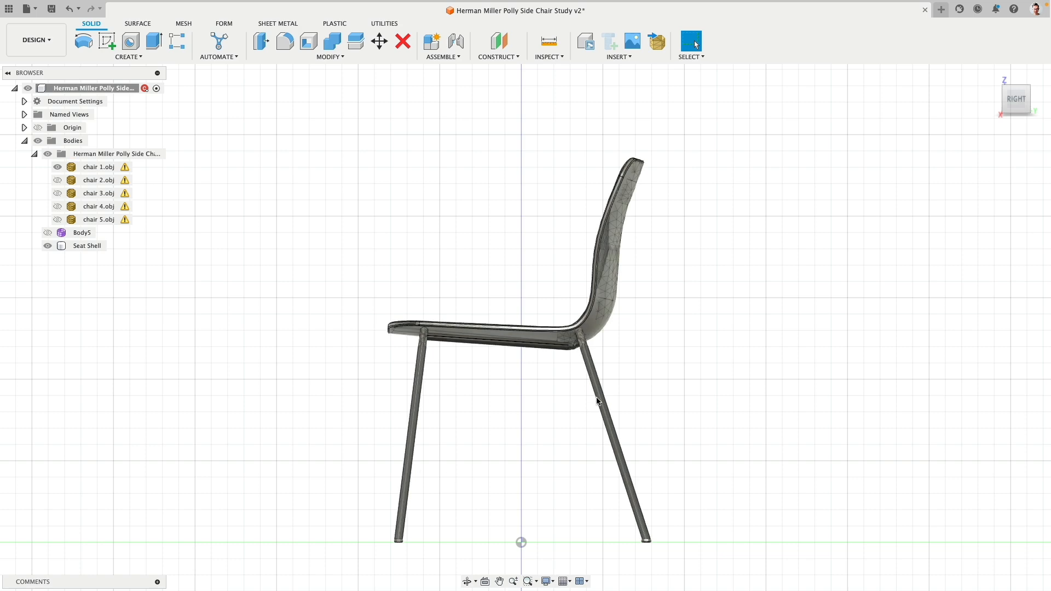
pyautogui.keyDown('shift'); pyautogui.moveTo(895, 268); pyautogui.dragTo(789, 267, button='middle'); pyautogui.keyUp('shift')
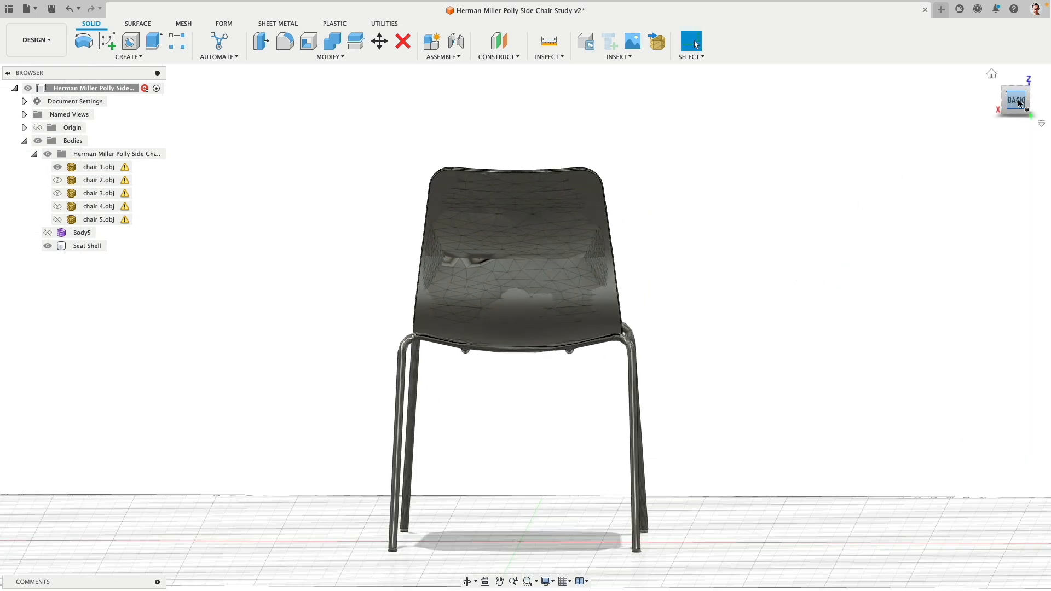
pyautogui.click(1019, 103)
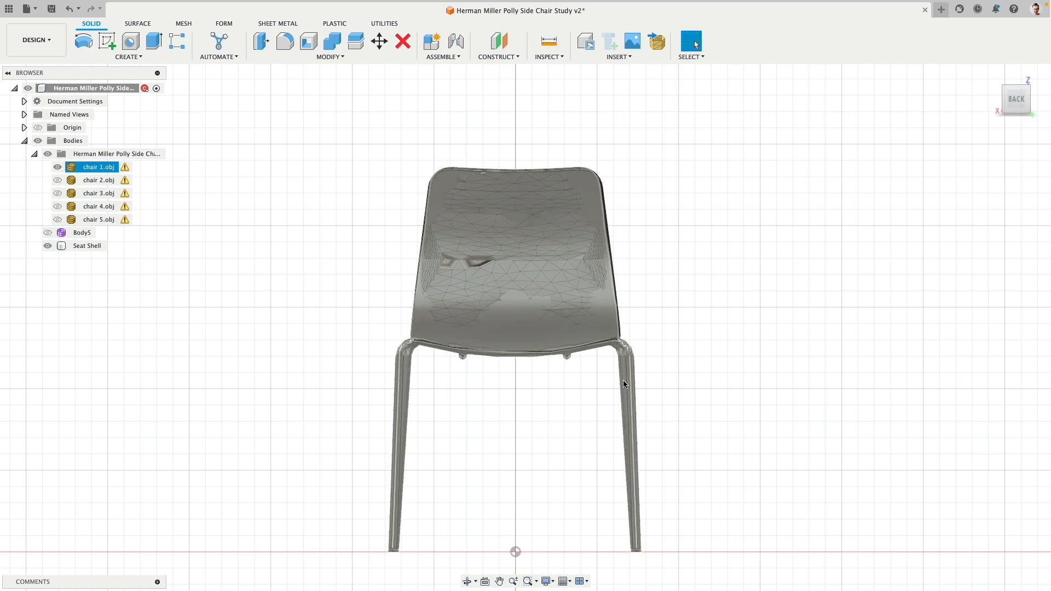
pyautogui.keyDown('shift'); pyautogui.moveTo(475, 408); pyautogui.dragTo(630, 385, button='middle'); pyautogui.keyUp('shift')
pyautogui.press('Escape')
pyautogui.click(449, 341)
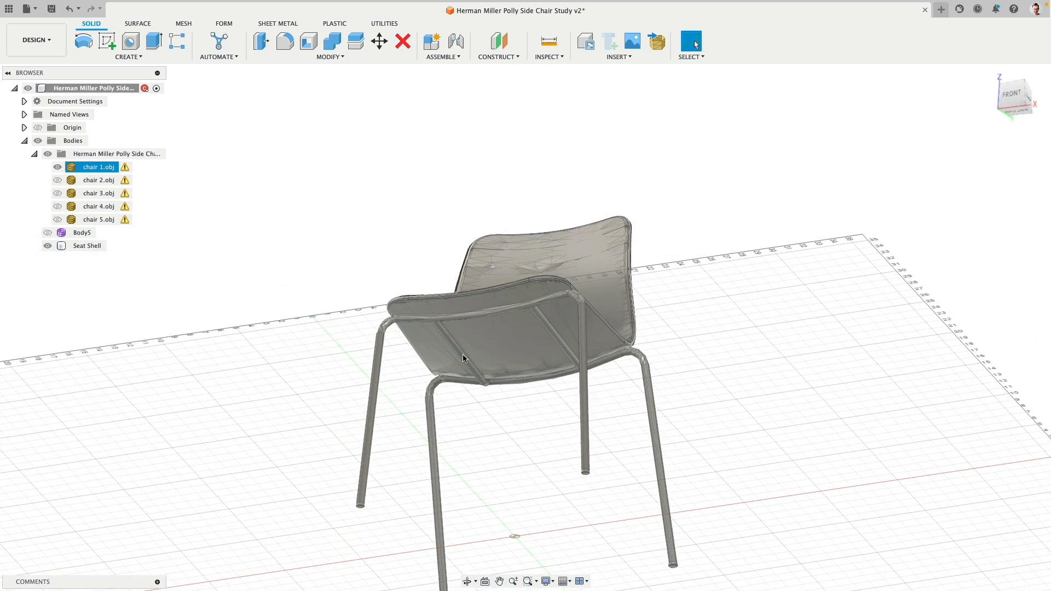
pyautogui.keyDown('shift'); pyautogui.moveTo(810, 412); pyautogui.dragTo(765, 419, button='middle'); pyautogui.keyUp('shift')
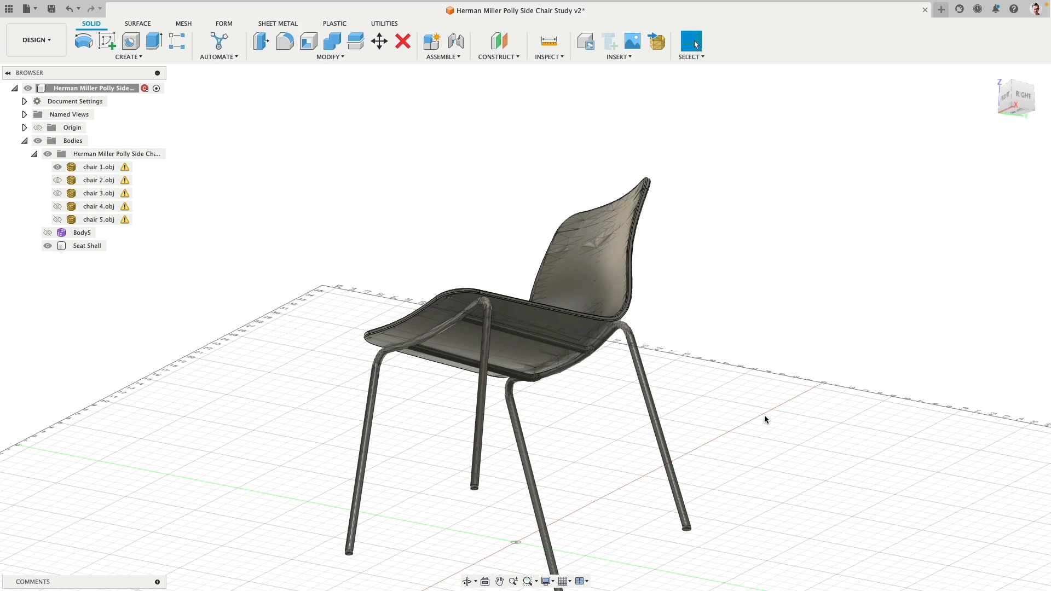
# - Hide the mesh group to check the bare seat shell, show the mesh again, and examine the leg slopes from the right side
pyautogui.click(47, 154)
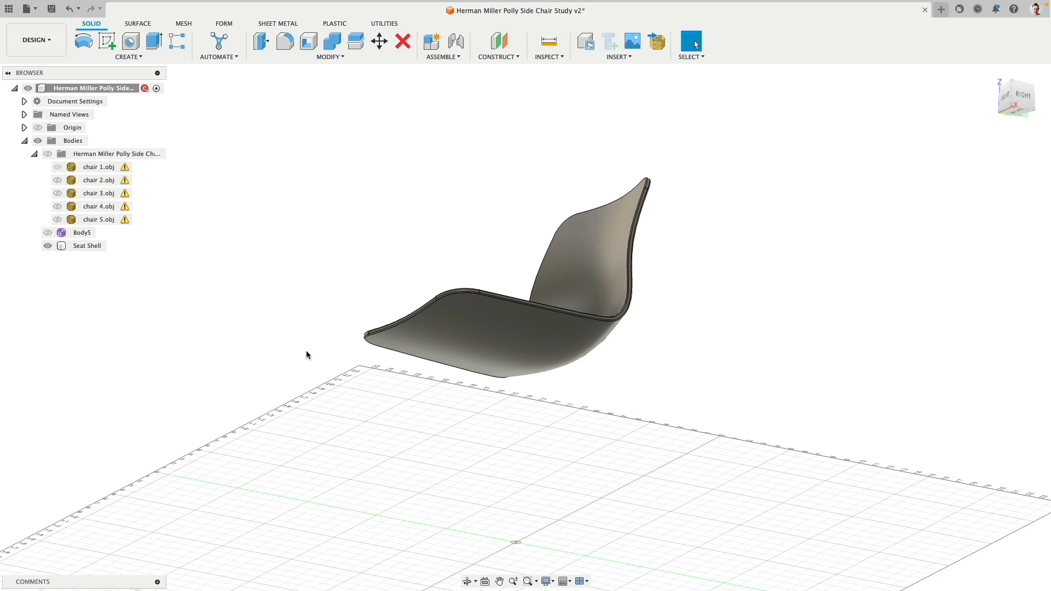
pyautogui.keyDown('shift'); pyautogui.moveTo(385, 446); pyautogui.dragTo(446, 469, button='middle'); pyautogui.keyUp('shift')
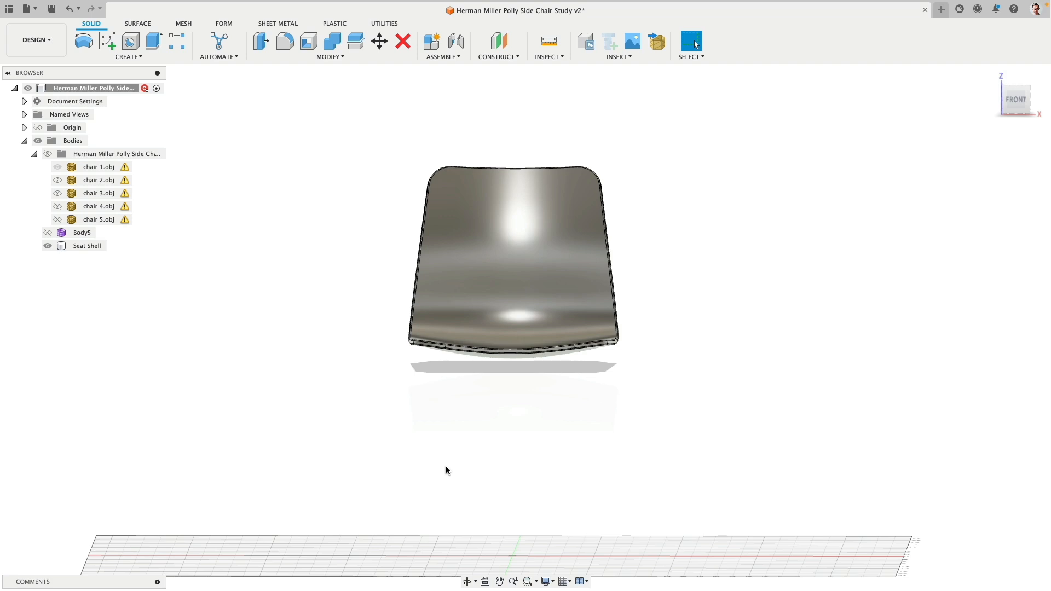
pyautogui.keyDown('shift'); pyautogui.moveTo(490, 460); pyautogui.dragTo(294, 349, button='middle'); pyautogui.keyUp('shift')
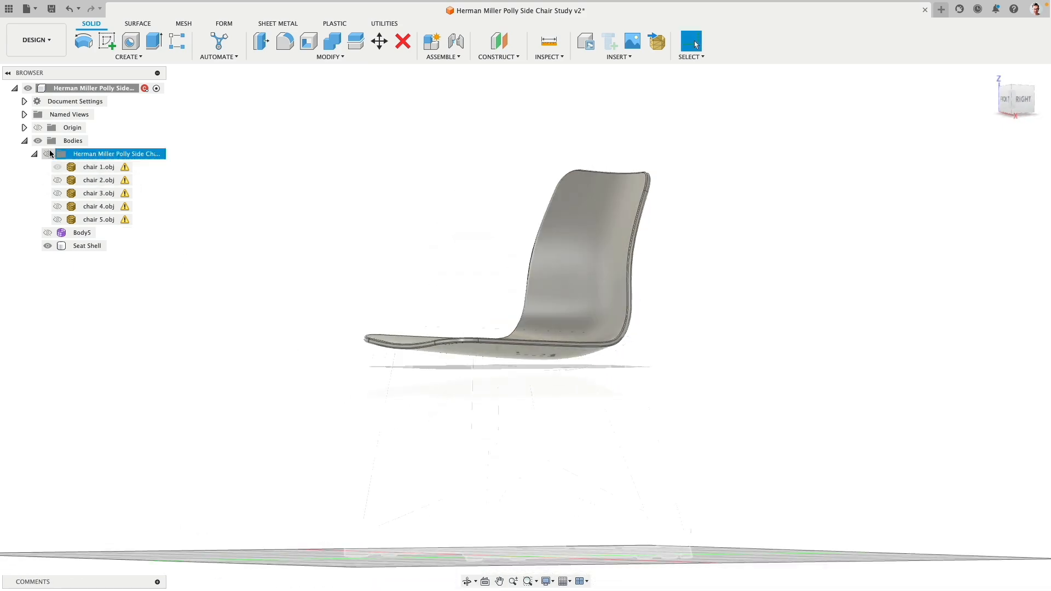
pyautogui.click(57, 167)
pyautogui.moveTo(750, 349); pyautogui.dragTo(696, 279, button='middle')
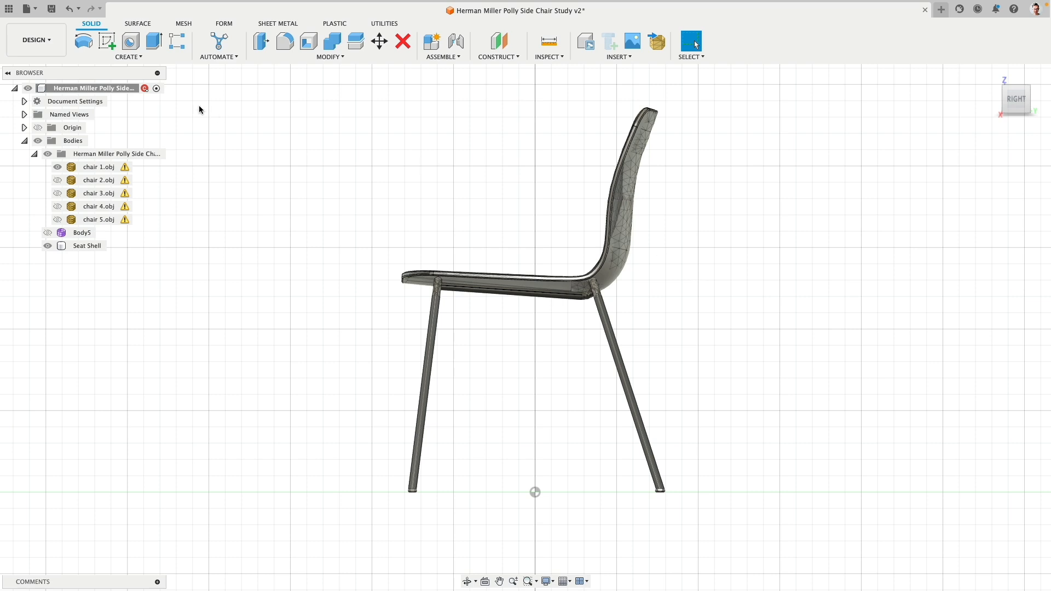
pyautogui.moveTo(412, 146); pyautogui.dragTo(381, 166, button='middle')
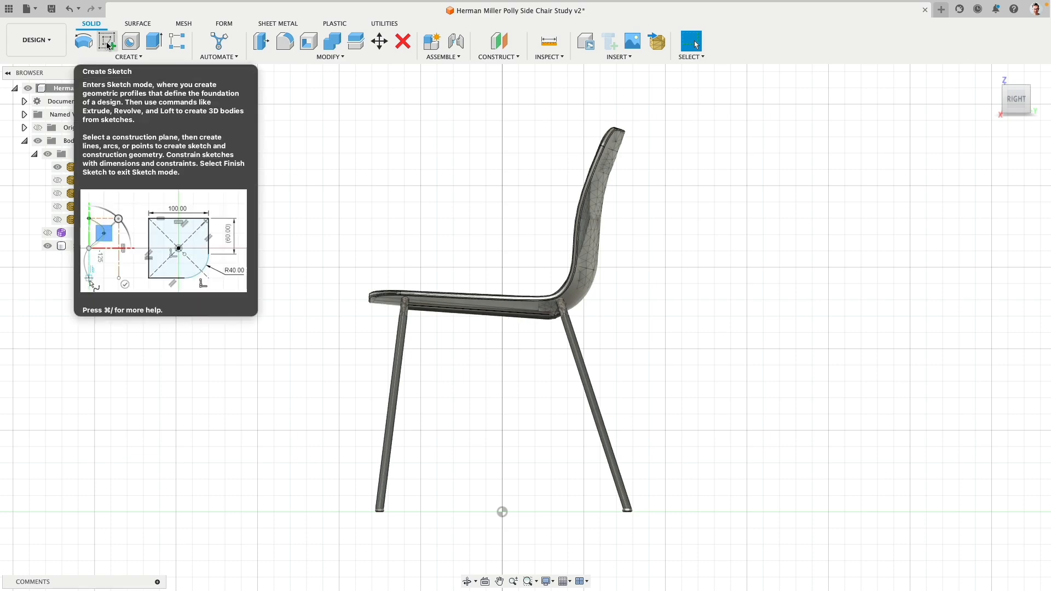
pyautogui.keyDown('shift'); pyautogui.moveTo(368, 178); pyautogui.dragTo(385, 189, button='middle'); pyautogui.keyUp('shift')
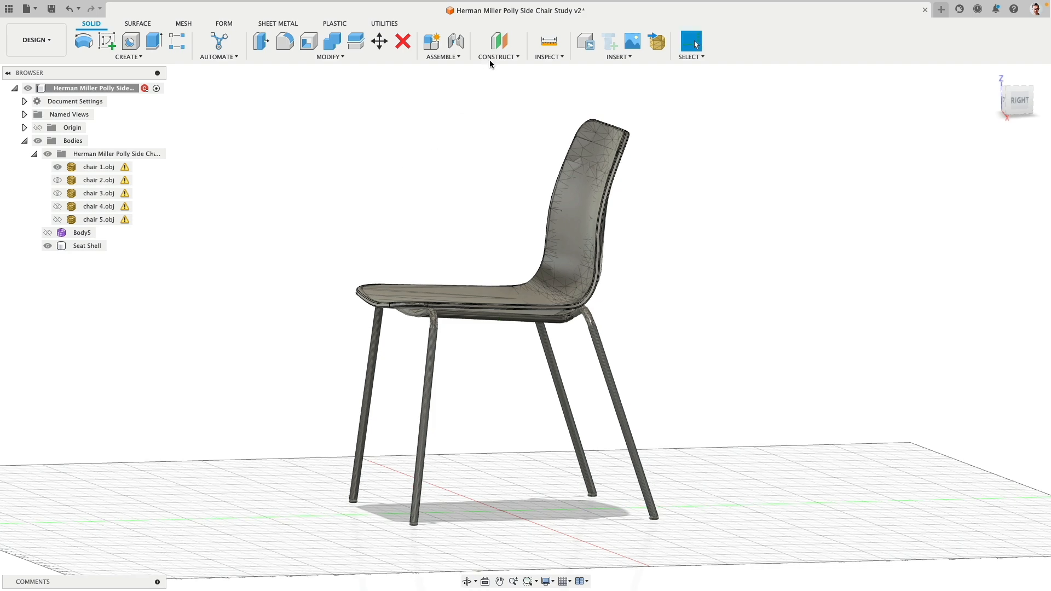
# - Create an offset construction plane from the XZ origin plane at a distance of 0.00 in
pyautogui.click(497, 43)
pyautogui.click(544, 452)
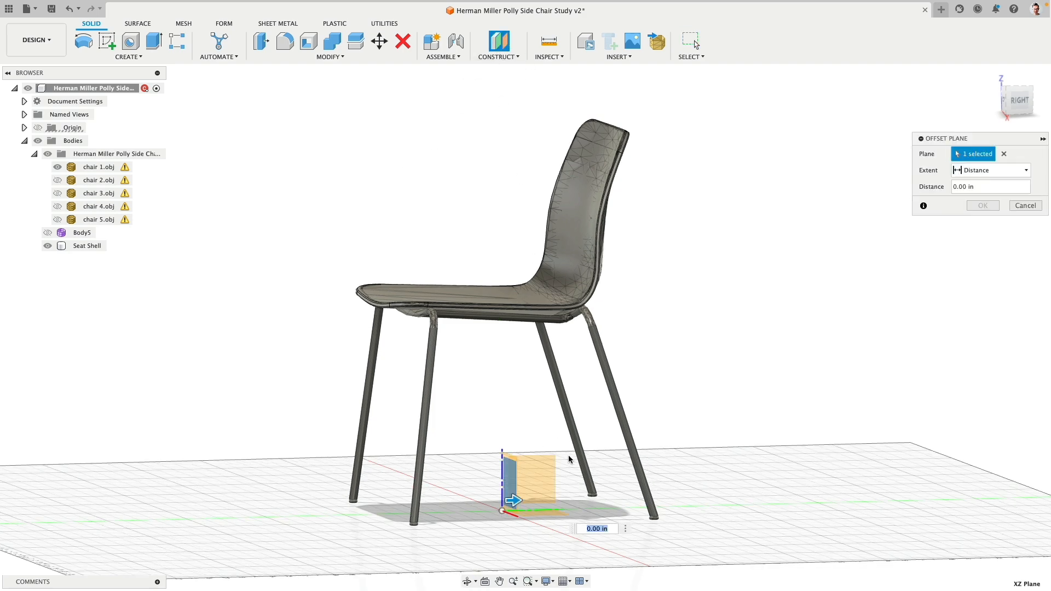
pyautogui.click(982, 205)
# - Move the construction plane about -6.779 in along Y to the front leg and tilt it to follow the leg's slope
pyautogui.click(506, 481)
pyautogui.click(379, 41)
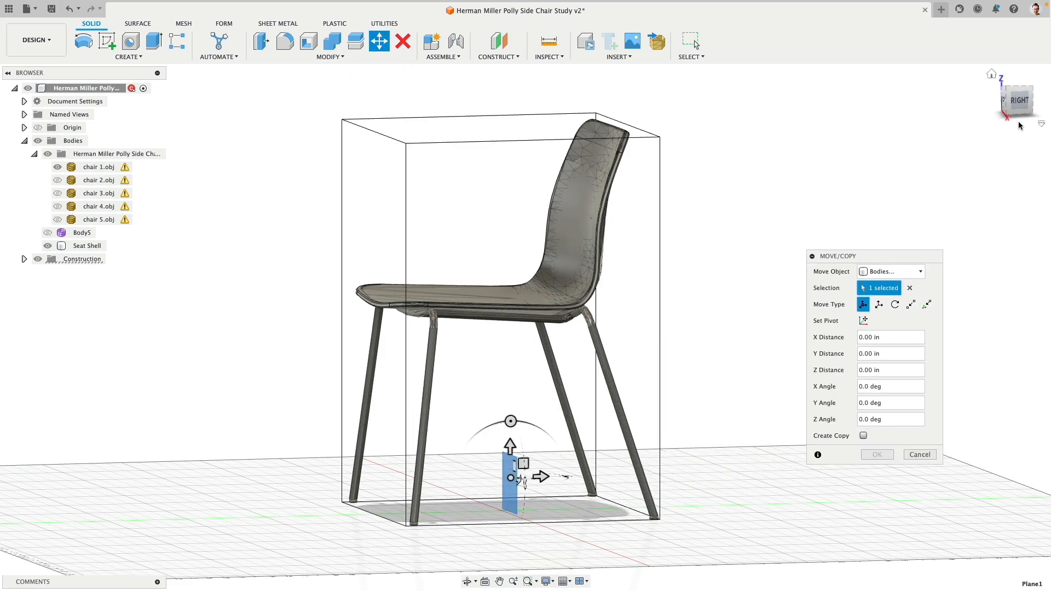
pyautogui.click(1018, 100)
pyautogui.moveTo(553, 491); pyautogui.dragTo(450, 490)
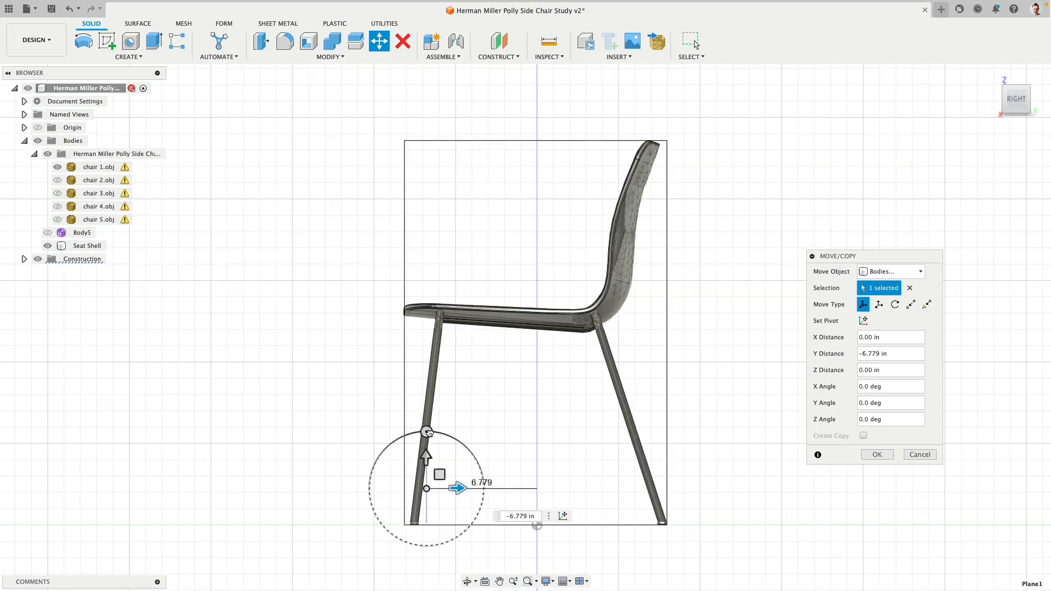
pyautogui.moveTo(430, 434); pyautogui.dragTo(423, 510)
# - Fine-tune the plane's alignment inside the front leg with an X angle of -0.5 deg and a Y distance of about -0.26 in
pyautogui.scroll(6, 433, 455)
pyautogui.moveTo(460, 443); pyautogui.dragTo(443, 446)
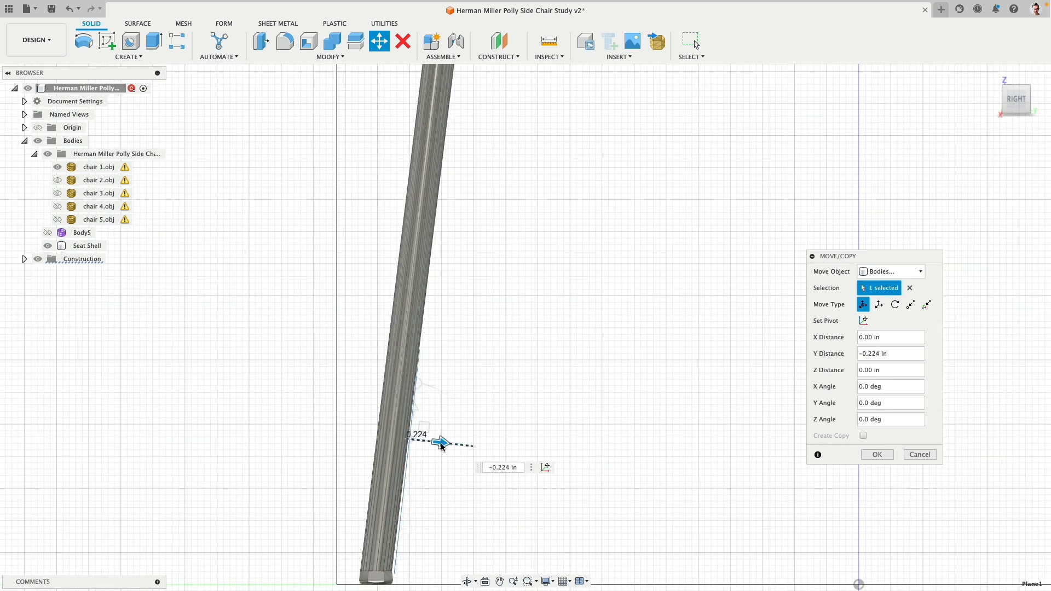
pyautogui.moveTo(416, 384); pyautogui.dragTo(419, 383)
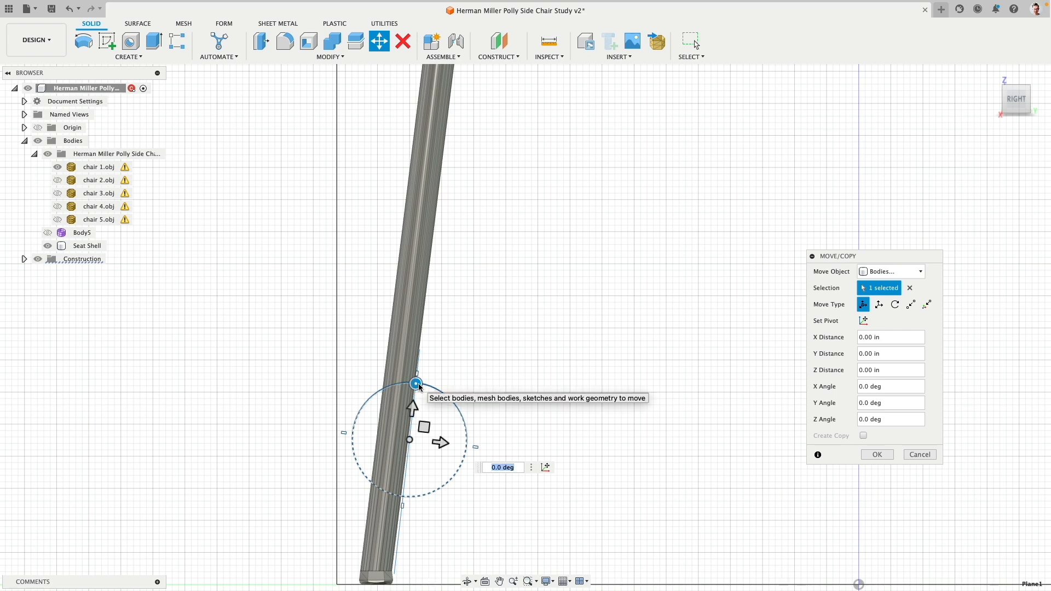
pyautogui.write('.5')
pyautogui.press('Home')
pyautogui.write('-')
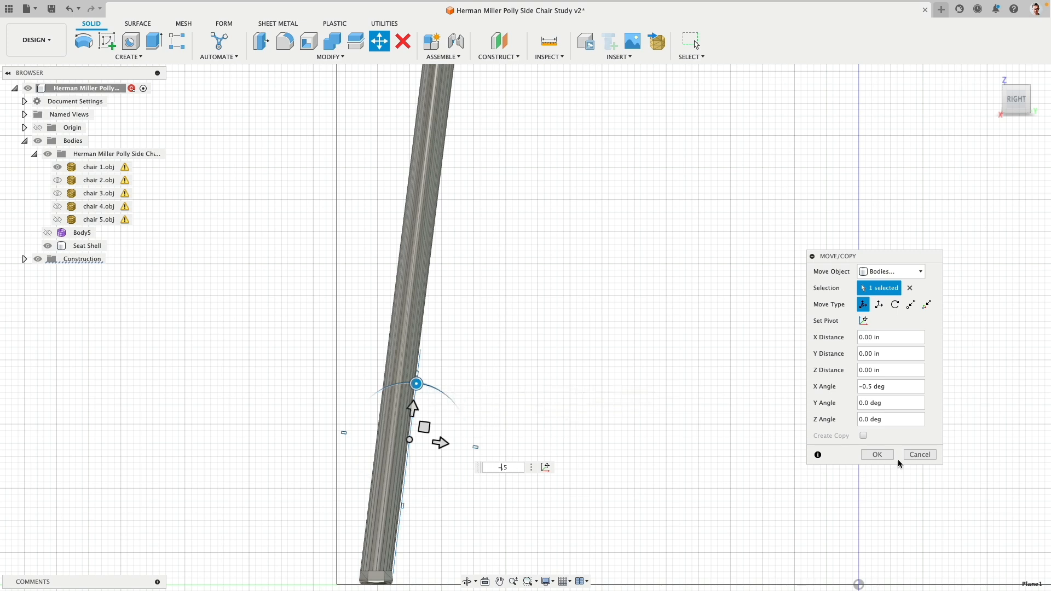
pyautogui.moveTo(441, 443); pyautogui.dragTo(424, 446)
pyautogui.scroll(-6, 517, 361)
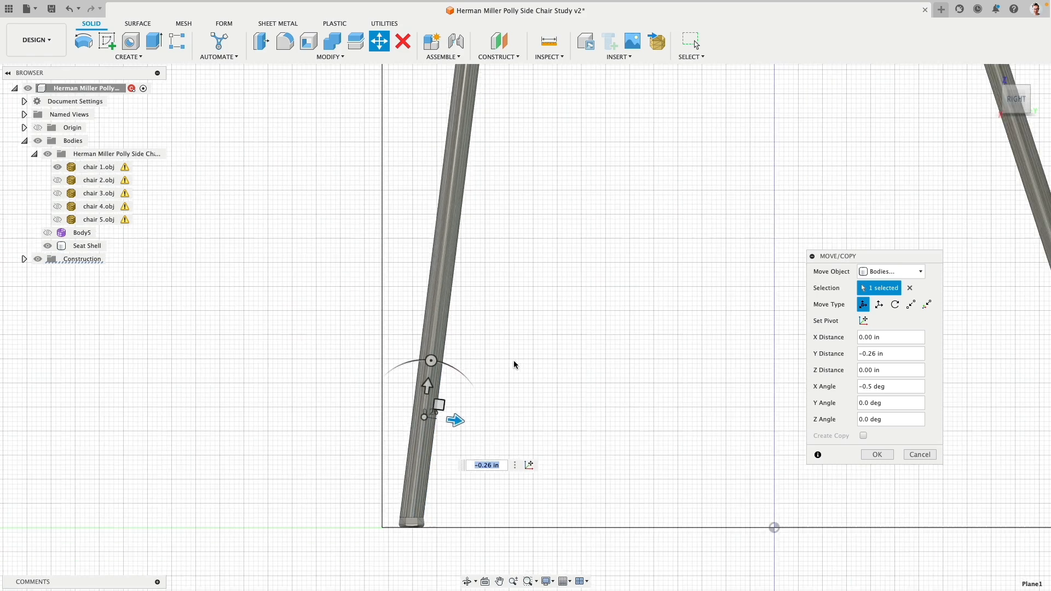
pyautogui.keyDown('shift'); pyautogui.moveTo(554, 345); pyautogui.dragTo(649, 351, button='middle'); pyautogui.keyUp('shift')
pyautogui.click(877, 455)
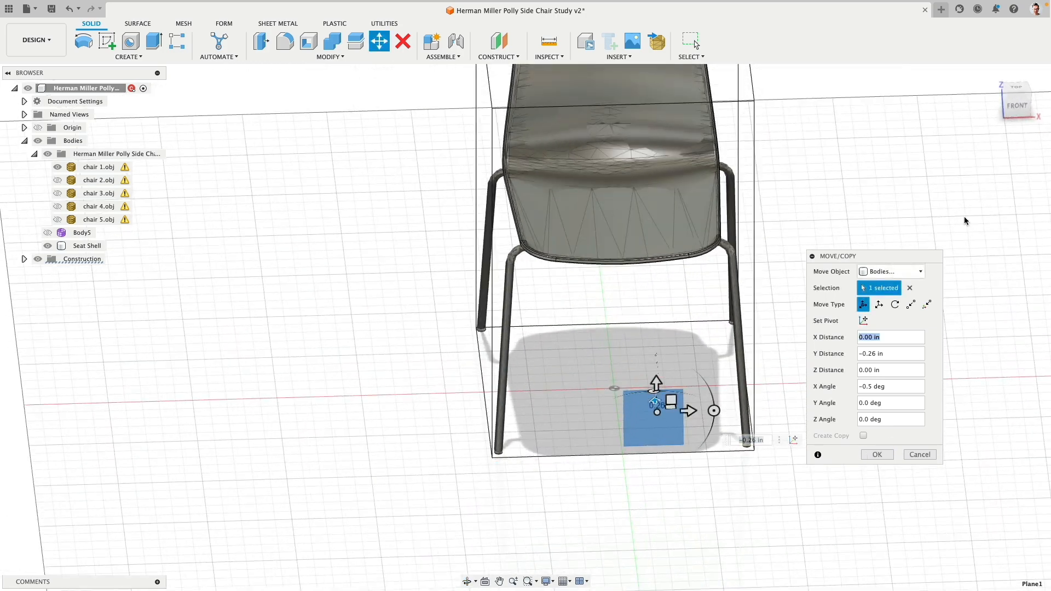
# - Start a new sketch on the tilted front-leg plane and view the chair from the front
pyautogui.click(1017, 104)
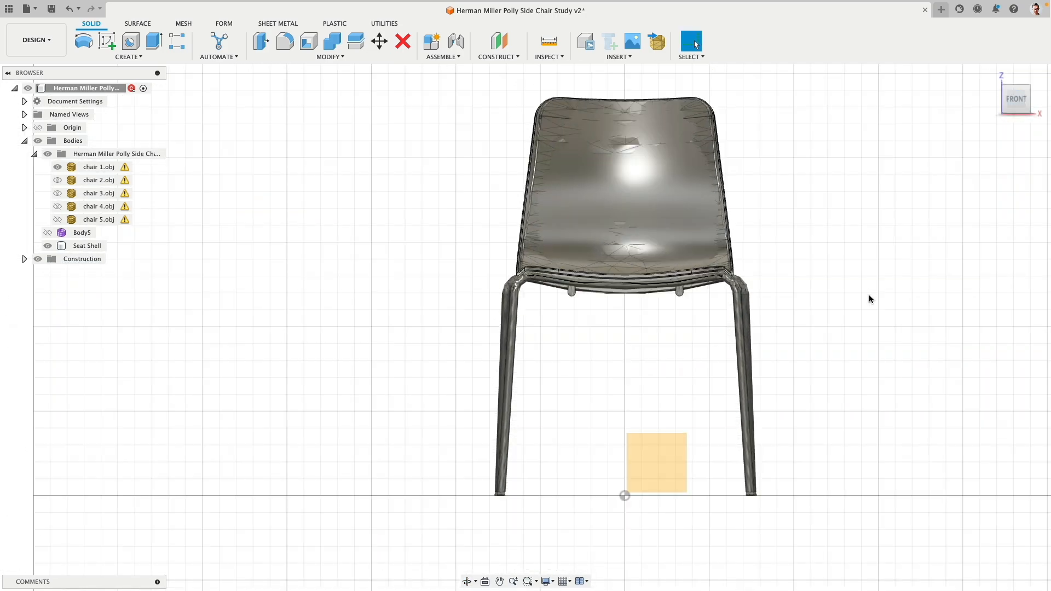
pyautogui.click(655, 454)
pyautogui.keyDown('shift'); pyautogui.moveTo(772, 345); pyautogui.dragTo(766, 293, button='middle'); pyautogui.keyUp('shift')
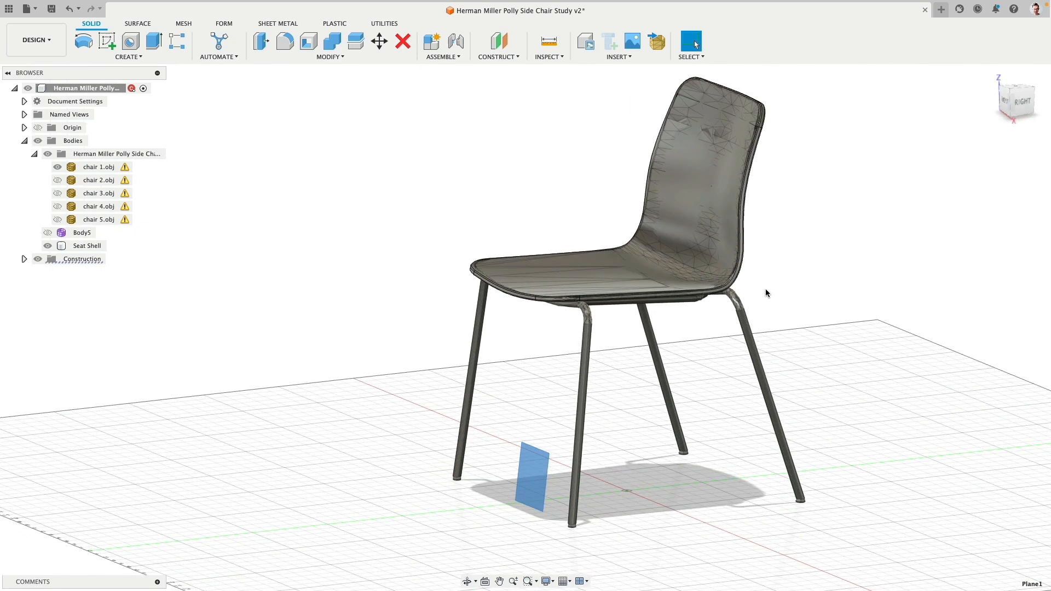
pyautogui.click(107, 41)
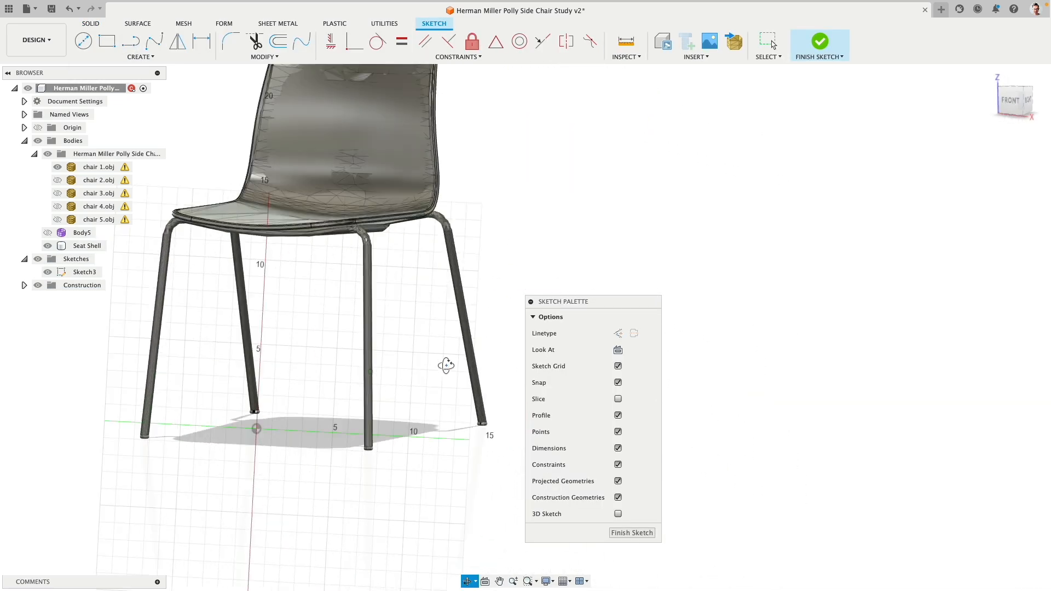
pyautogui.keyDown('shift'); pyautogui.moveTo(463, 367); pyautogui.dragTo(422, 371, button='middle'); pyautogui.keyUp('shift')
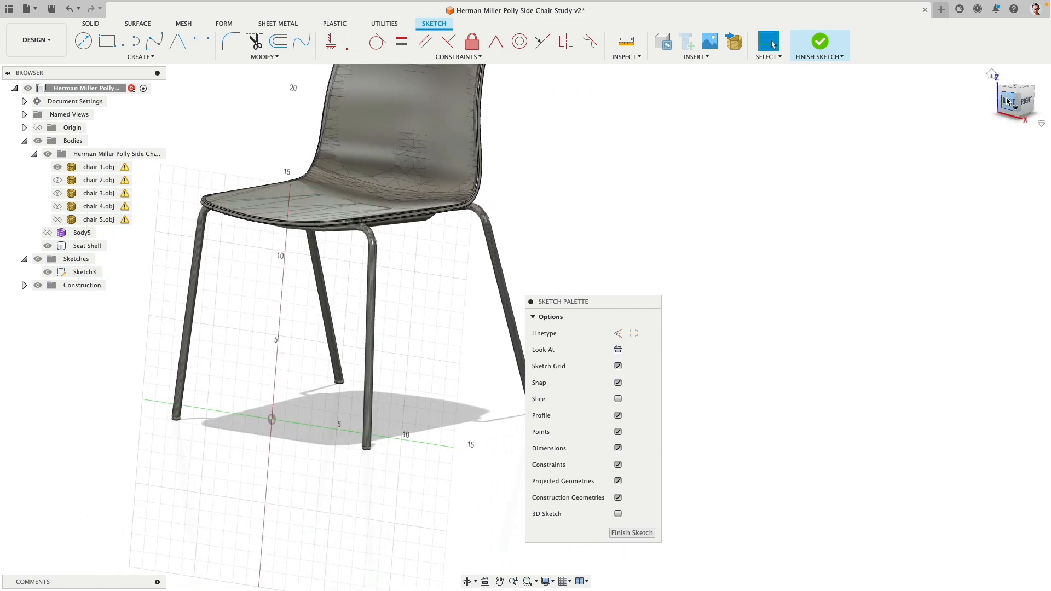
pyautogui.click(1008, 101)
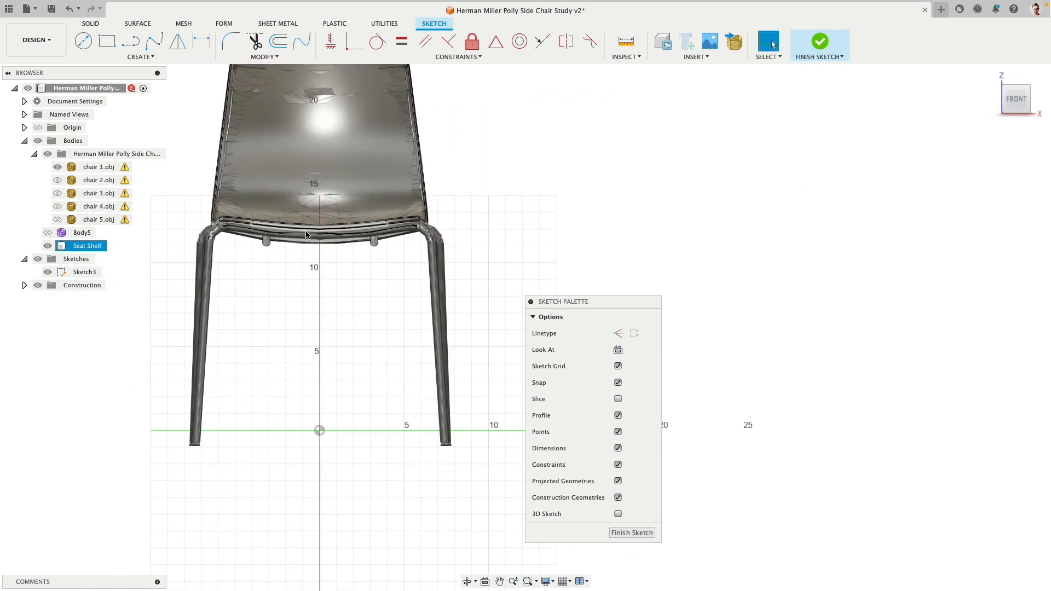
# - Sketch a line about 12.29 in long down the front leg's centre, from the upper bend to just below the foot, and finish the sketch
pyautogui.scroll(2, 403, 398)
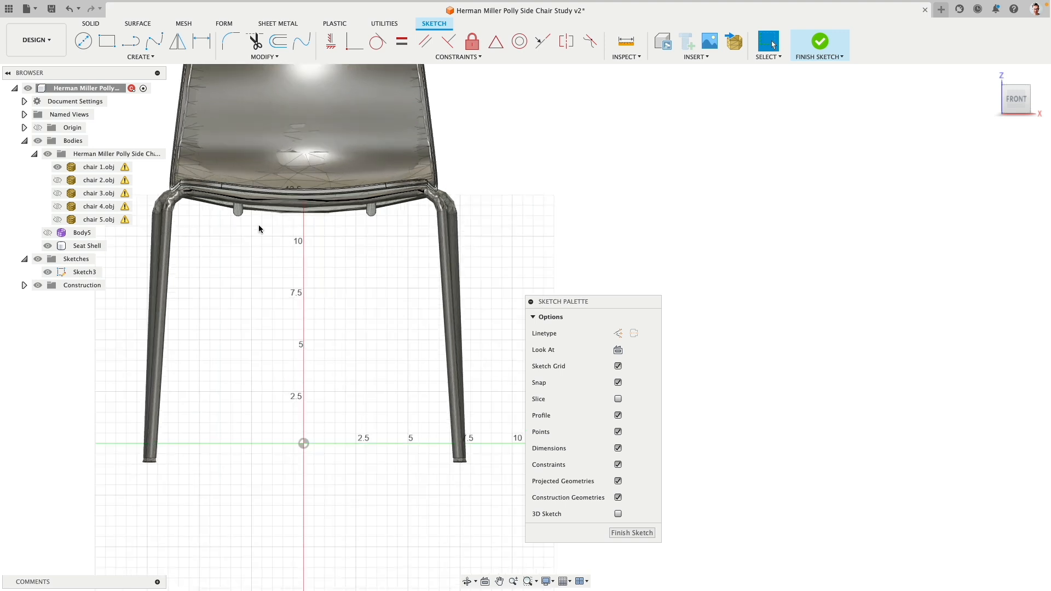
pyautogui.click(131, 43)
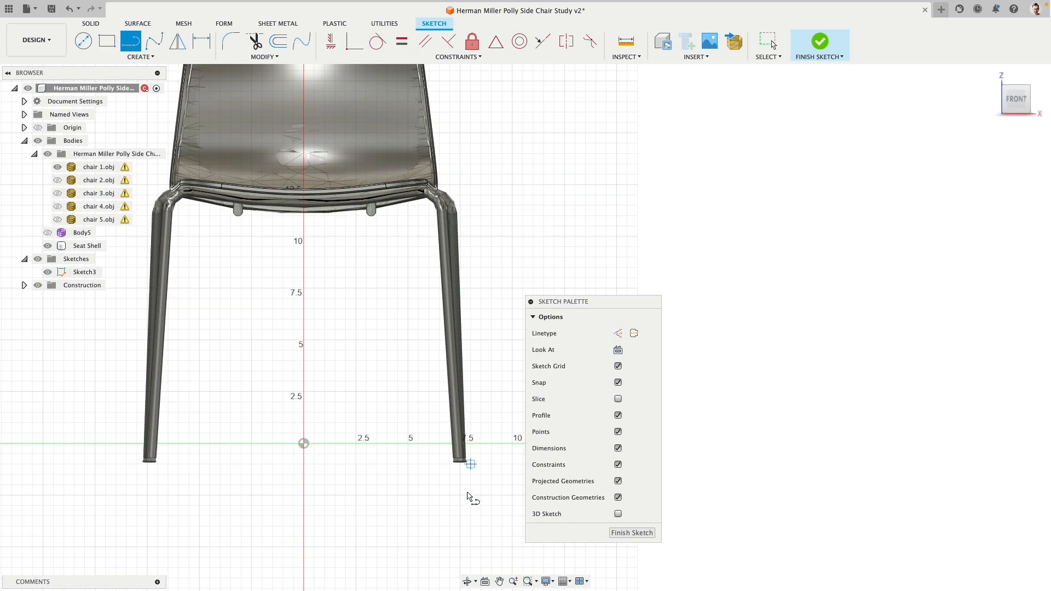
pyautogui.scroll(2, 482, 244)
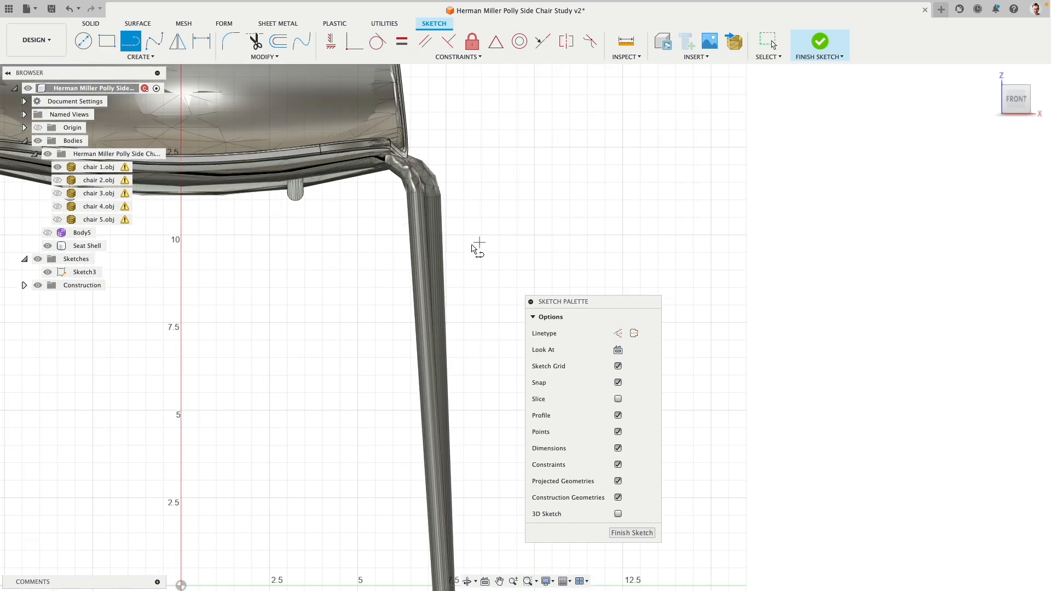
pyautogui.scroll(4, 411, 176)
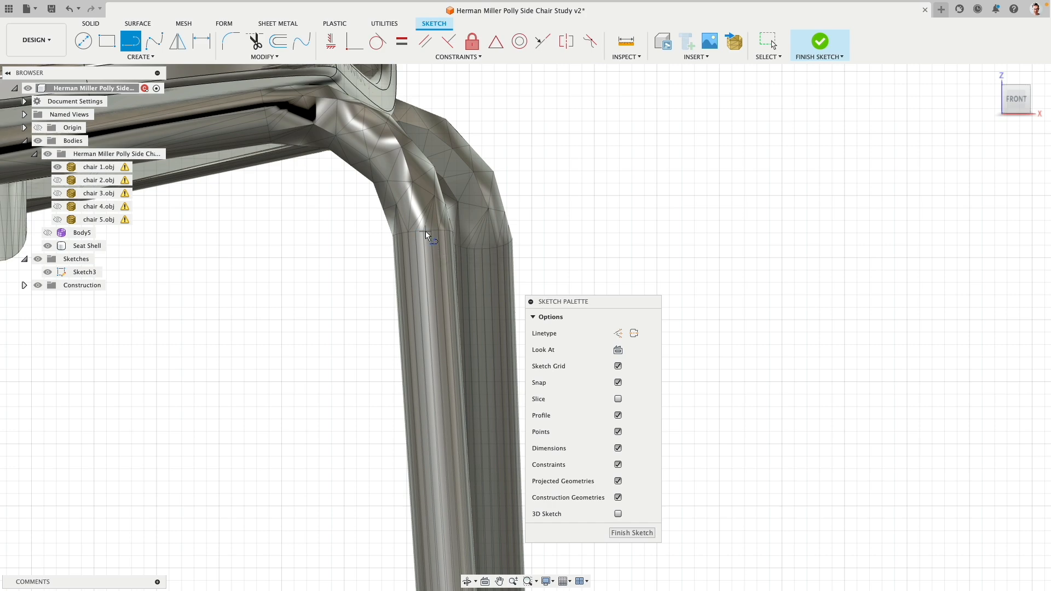
pyautogui.click(425, 231)
pyautogui.scroll(-5, 421, 249)
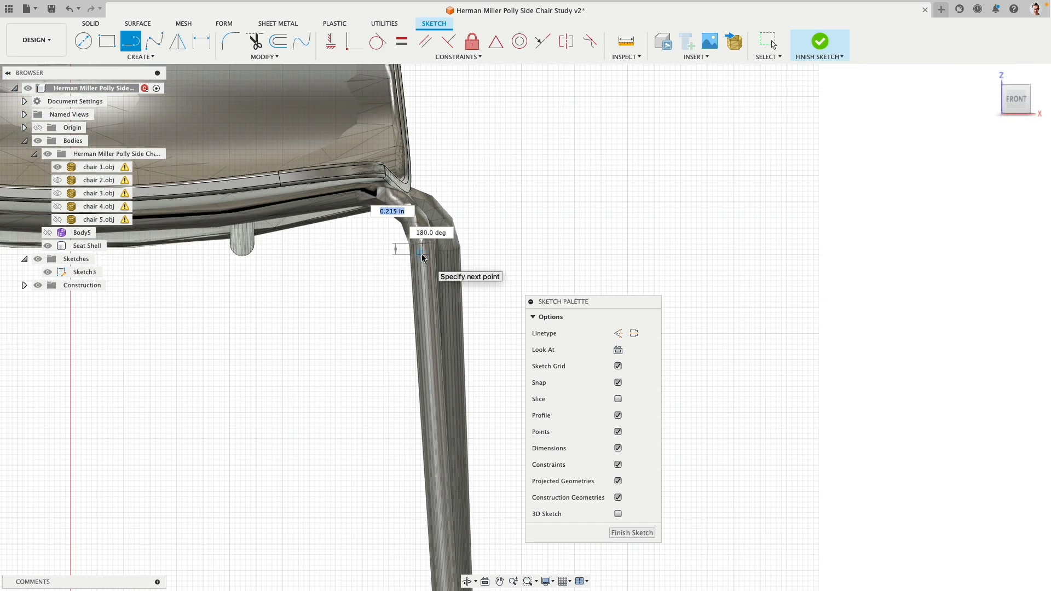
pyautogui.scroll(10, 444, 402)
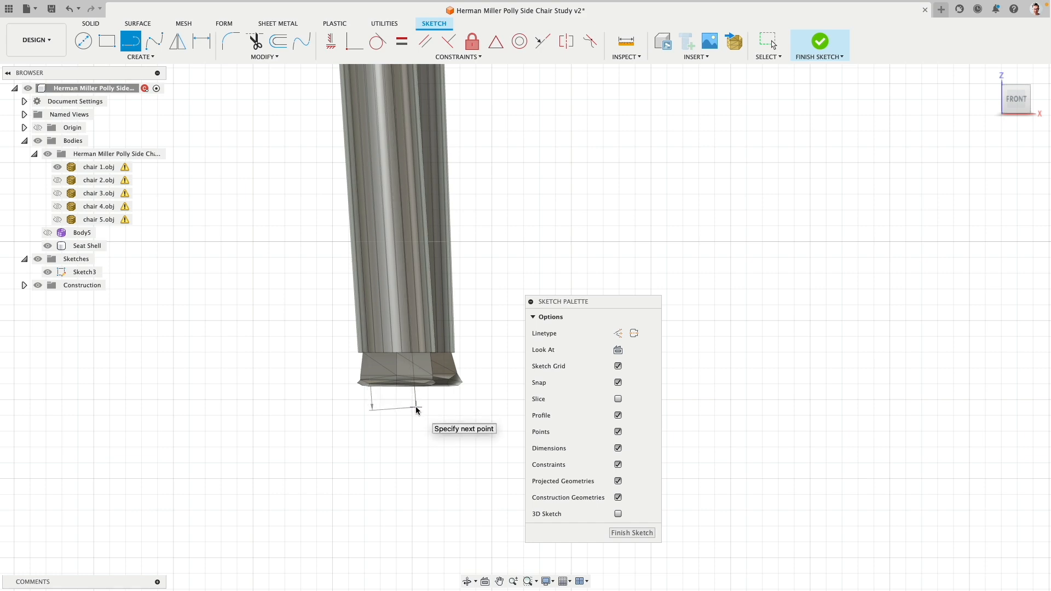
pyautogui.click(416, 407)
pyautogui.scroll(-3, 417, 421)
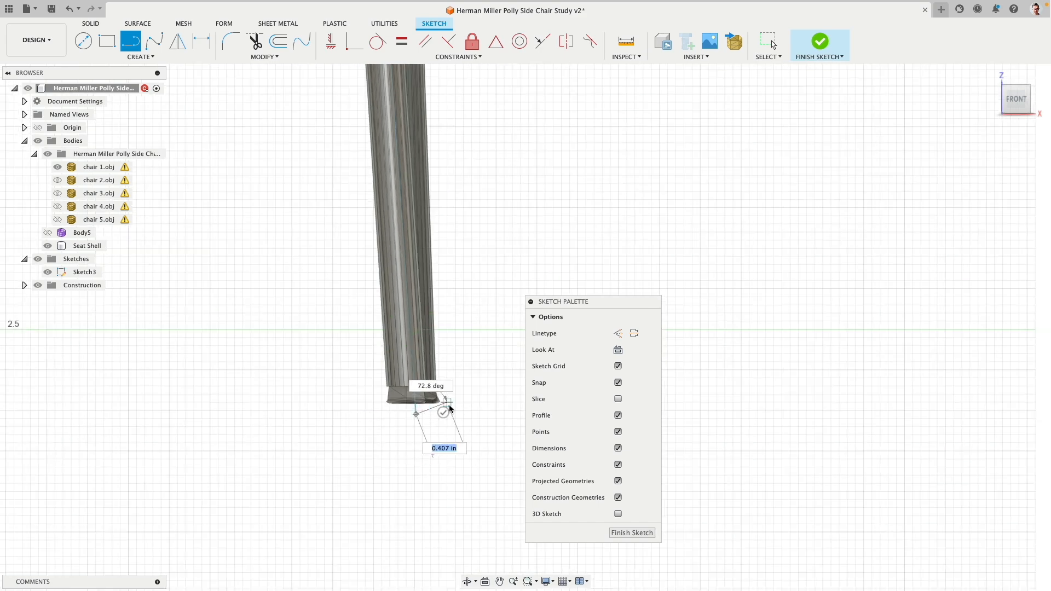
pyautogui.click(445, 412)
pyautogui.scroll(-5, 441, 416)
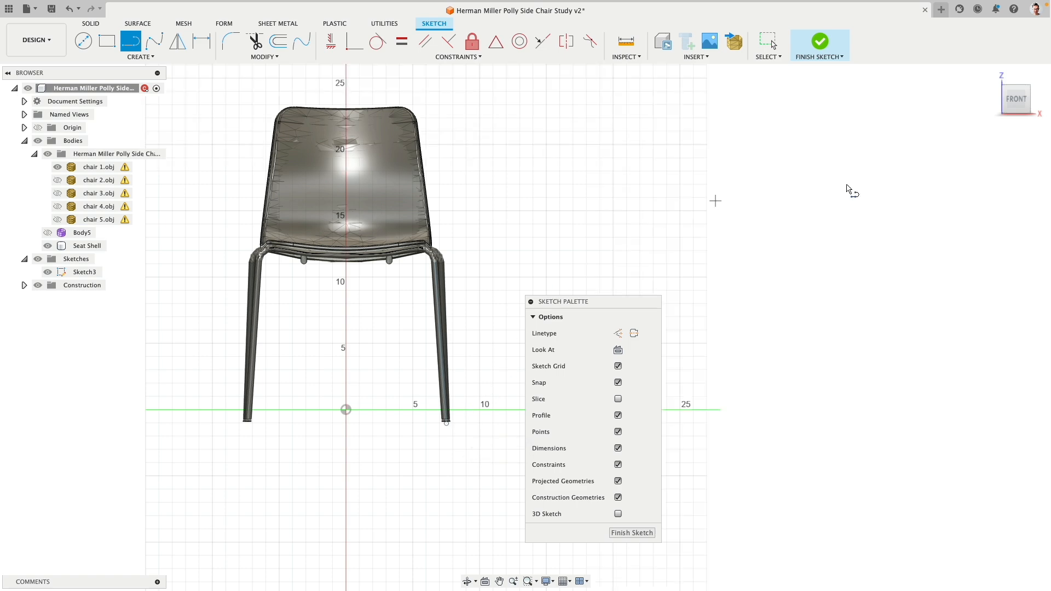
pyautogui.click(1030, 100)
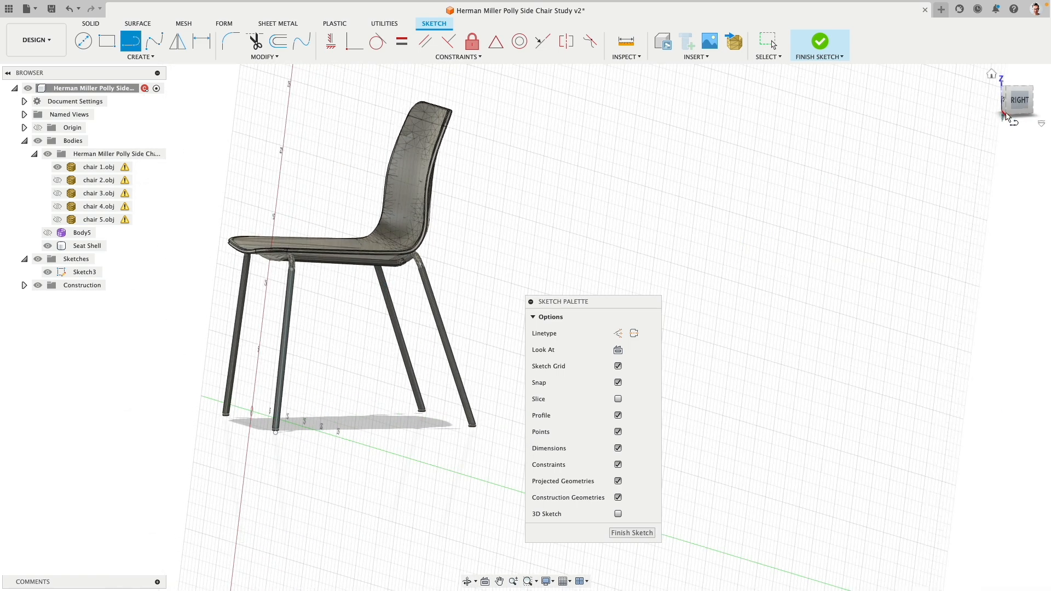
pyautogui.click(824, 41)
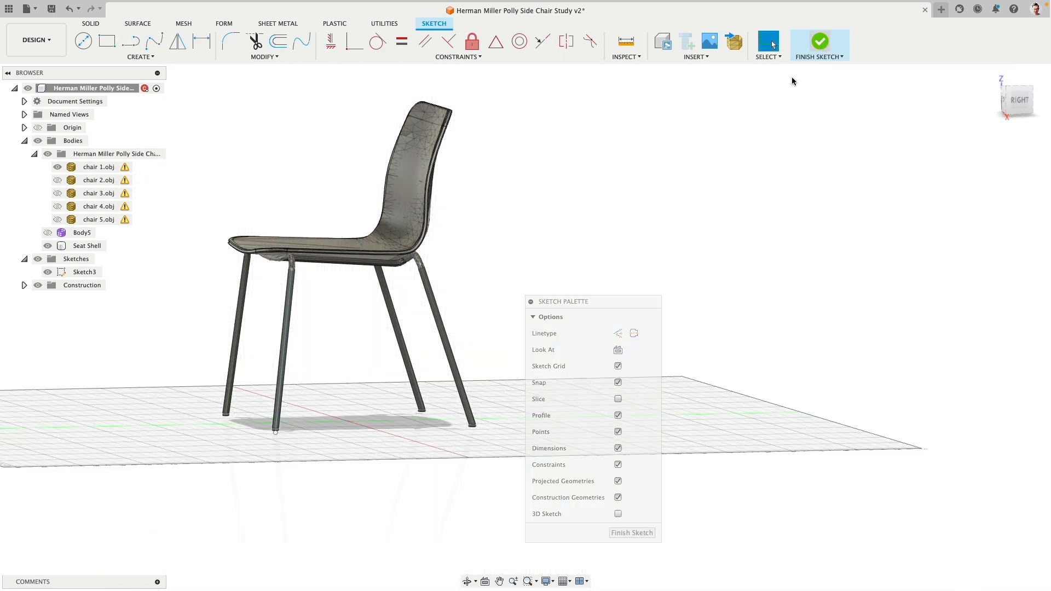
# - Move the leg line's lower endpoint up along the leg's slope to the underside of the foot
pyautogui.click(1017, 103)
pyautogui.scroll(10, 255, 439)
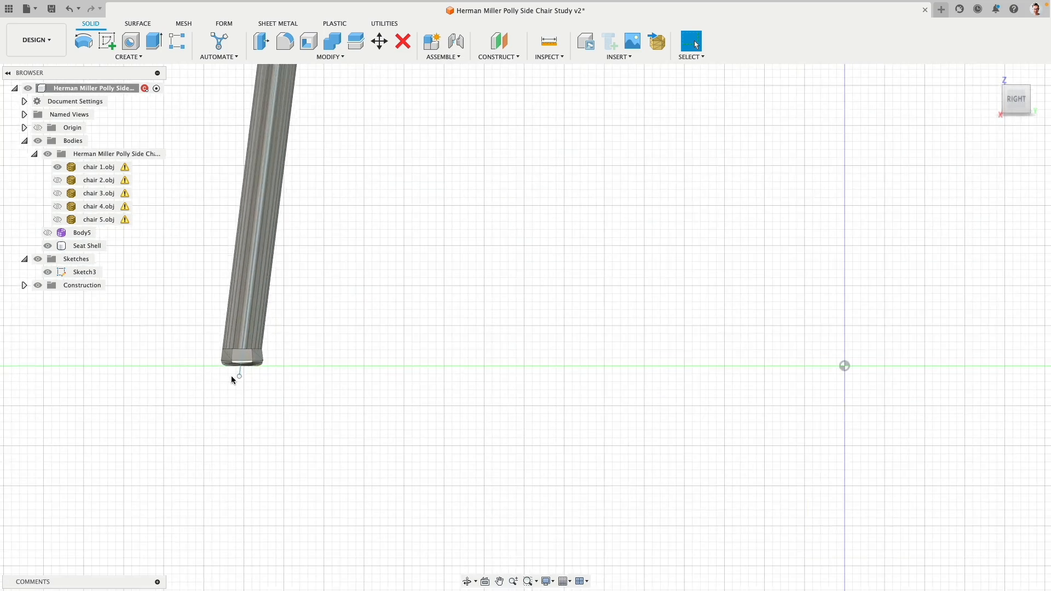
pyautogui.scroll(3, 275, 419)
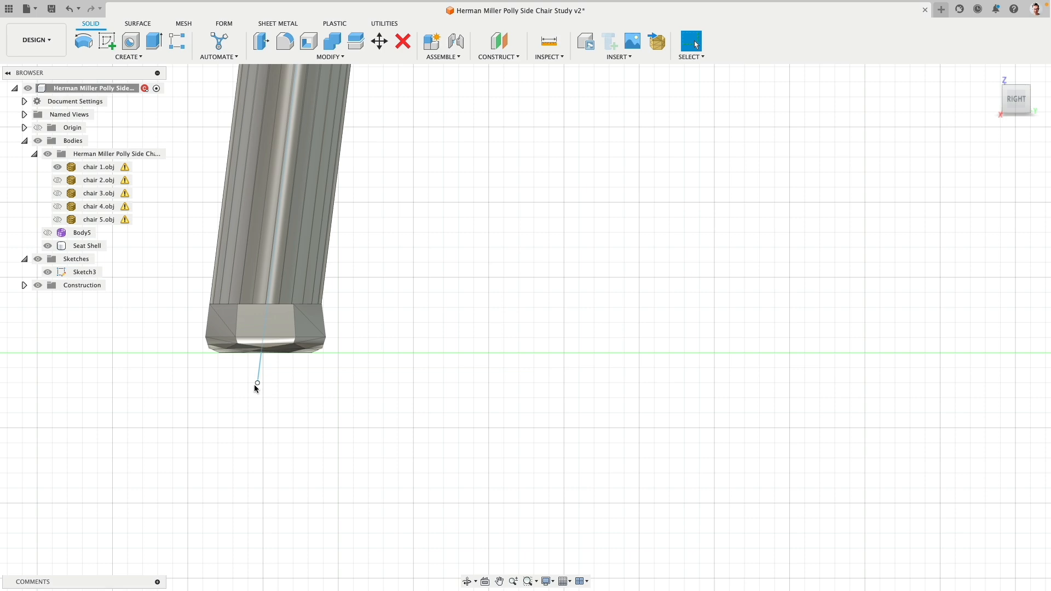
pyautogui.click(262, 362)
pyautogui.press('Escape')
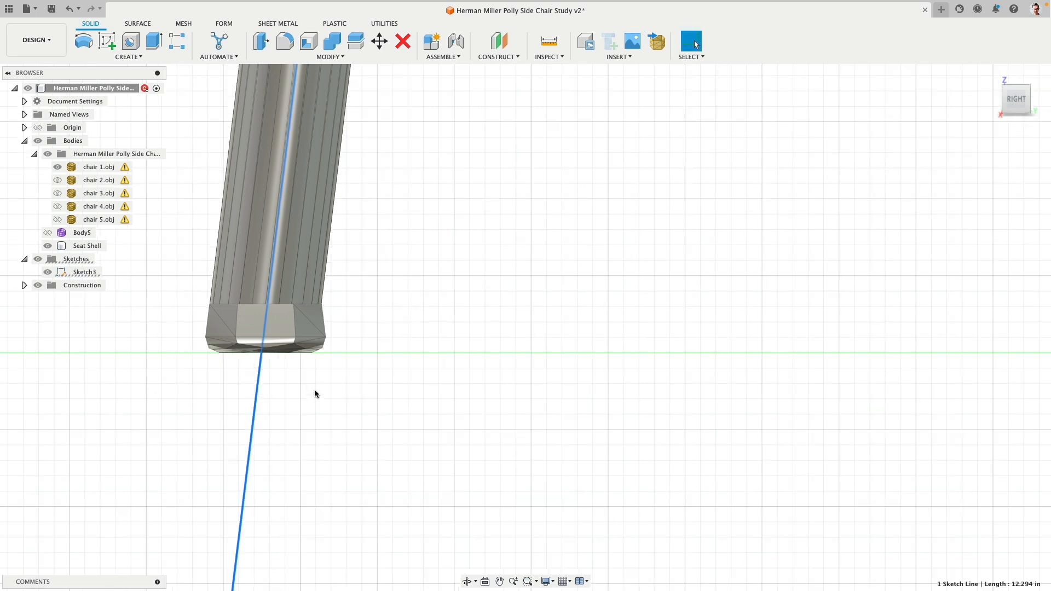
pyautogui.click(327, 435)
pyautogui.scroll(-3, 329, 437)
pyautogui.click(277, 536)
pyautogui.press('m')
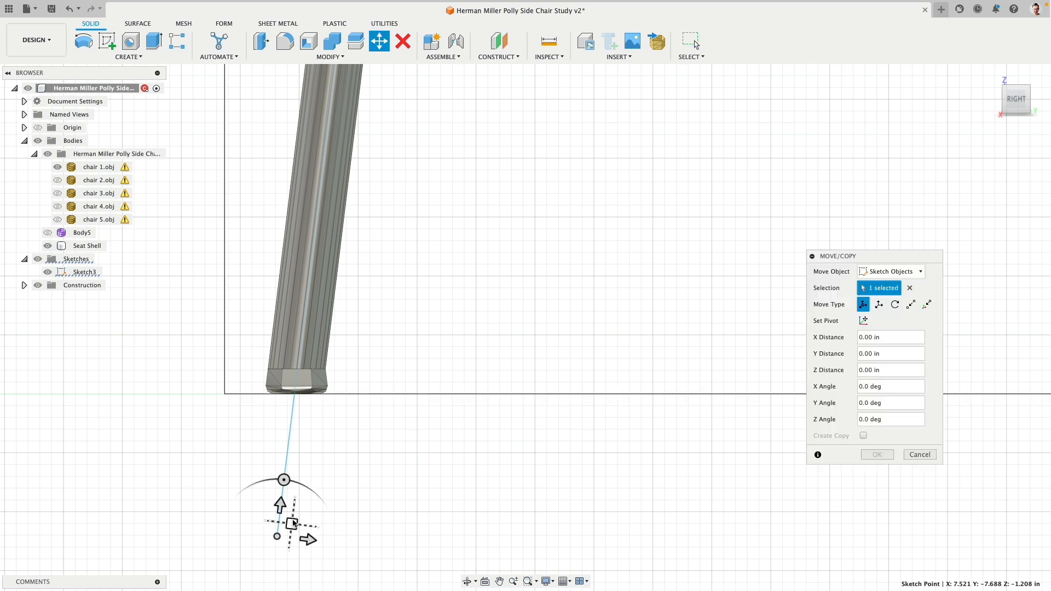
pyautogui.moveTo(281, 505)
pyautogui.mouseDown()
pyautogui.moveTo(298, 435)
pyautogui.moveTo(347, 367)
pyautogui.mouseUp()
pyautogui.click(878, 455)
# - Move the leg line's upper endpoint up along the leg's slope to the start of the bend
pyautogui.scroll(-5, 490, 474)
pyautogui.scroll(-3, 546, 257)
pyautogui.moveTo(564, 93); pyautogui.dragTo(542, 318, button='middle')
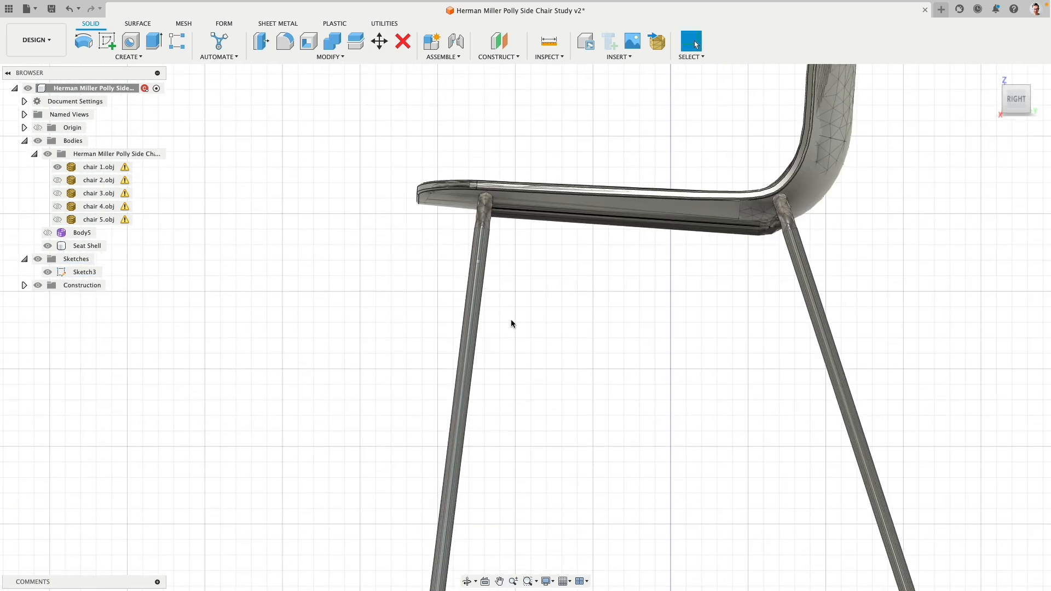
pyautogui.click(996, 99)
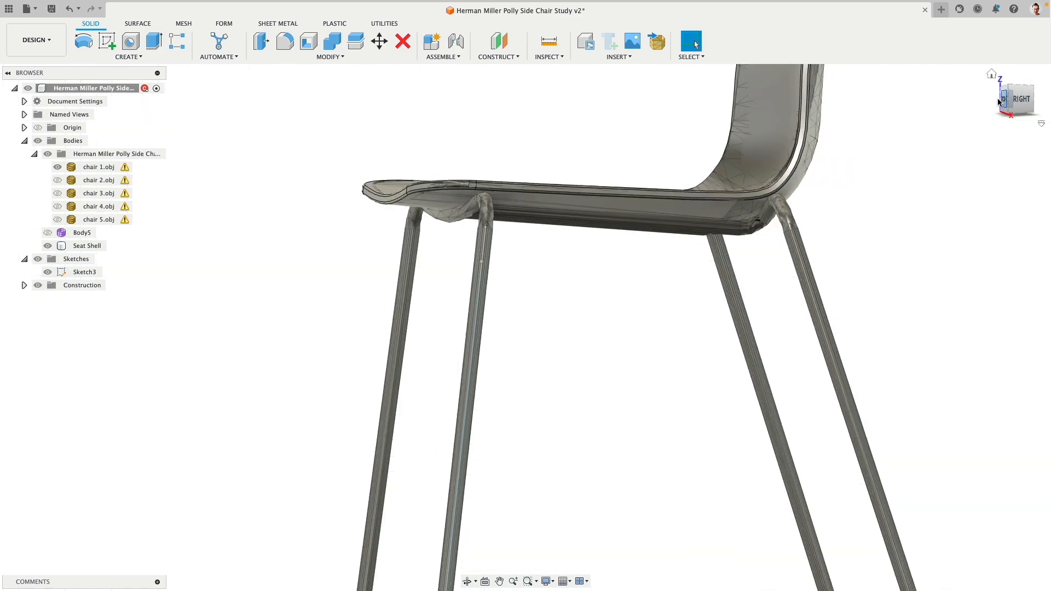
pyautogui.click(1037, 102)
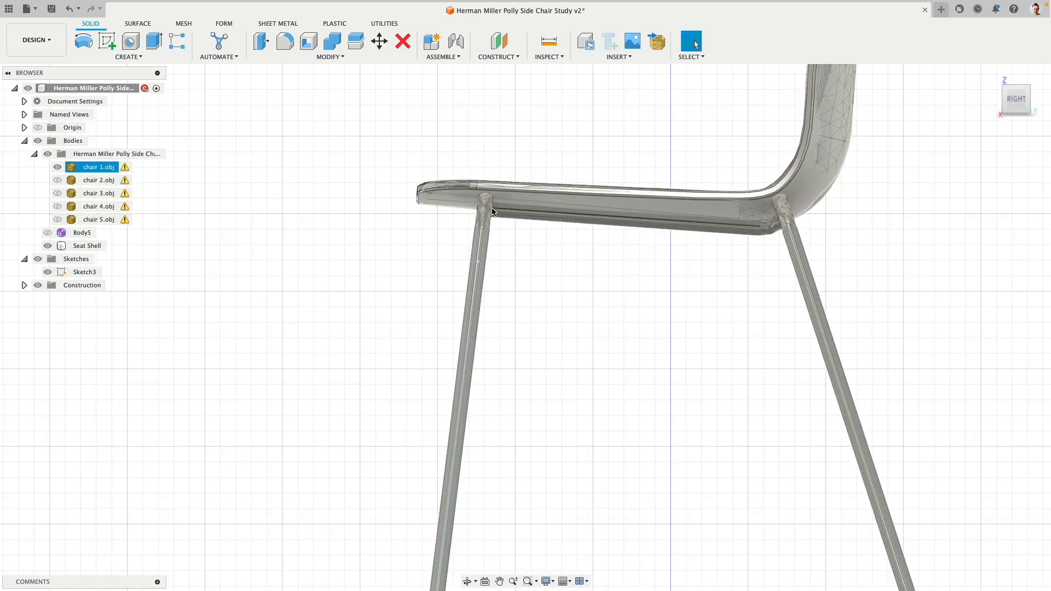
pyautogui.scroll(5, 458, 315)
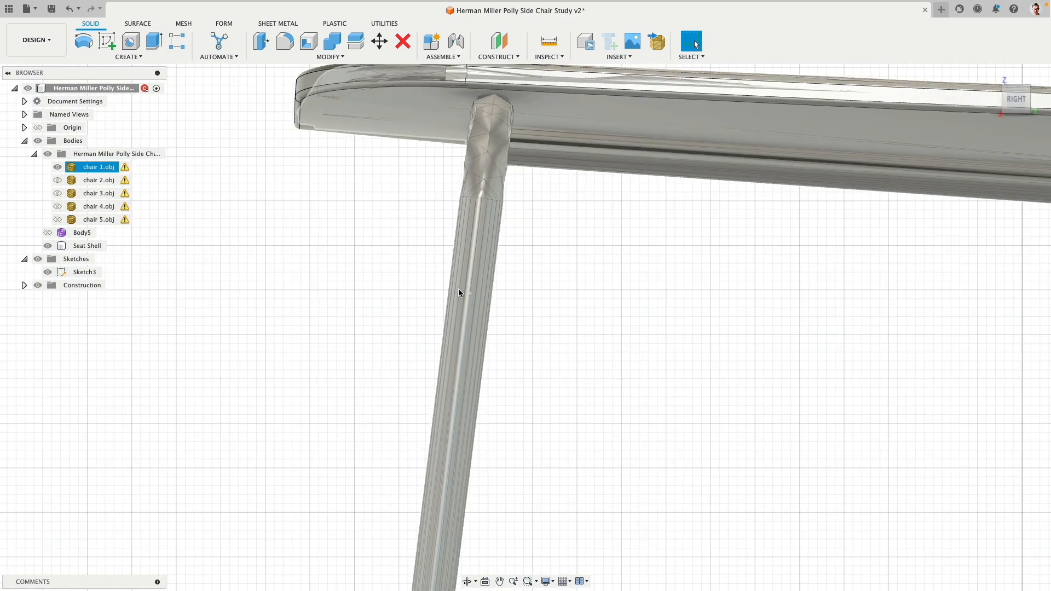
pyautogui.click(470, 294)
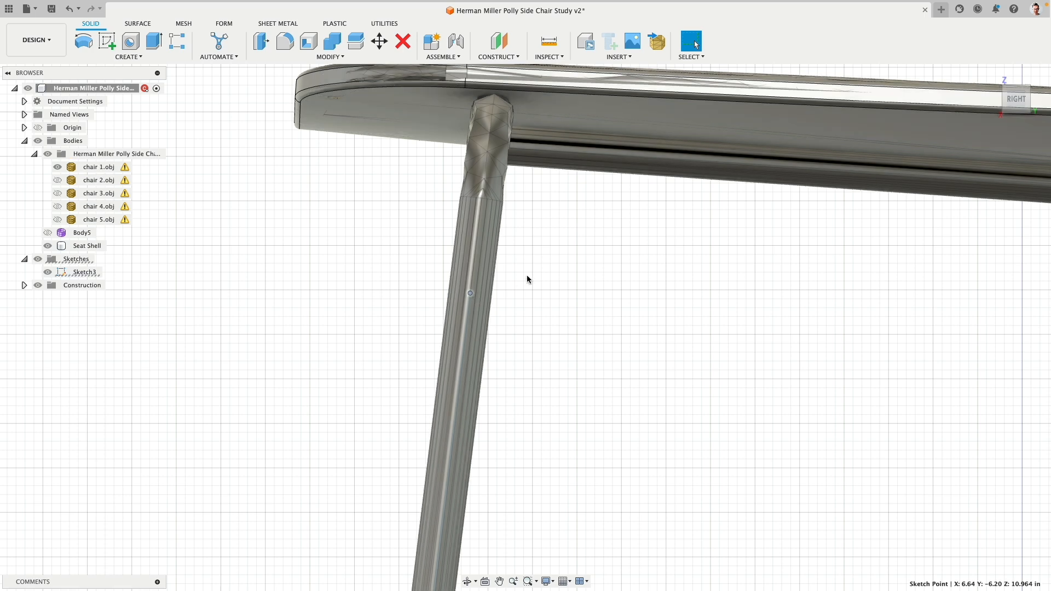
pyautogui.press('m')
pyautogui.moveTo(474, 263); pyautogui.dragTo(500, 167)
pyautogui.click(877, 454)
# - Hide the chair mesh group and reopen the front-leg sketch for editing
pyautogui.scroll(-3, 462, 374)
pyautogui.moveTo(403, 399); pyautogui.dragTo(448, 296, button='middle')
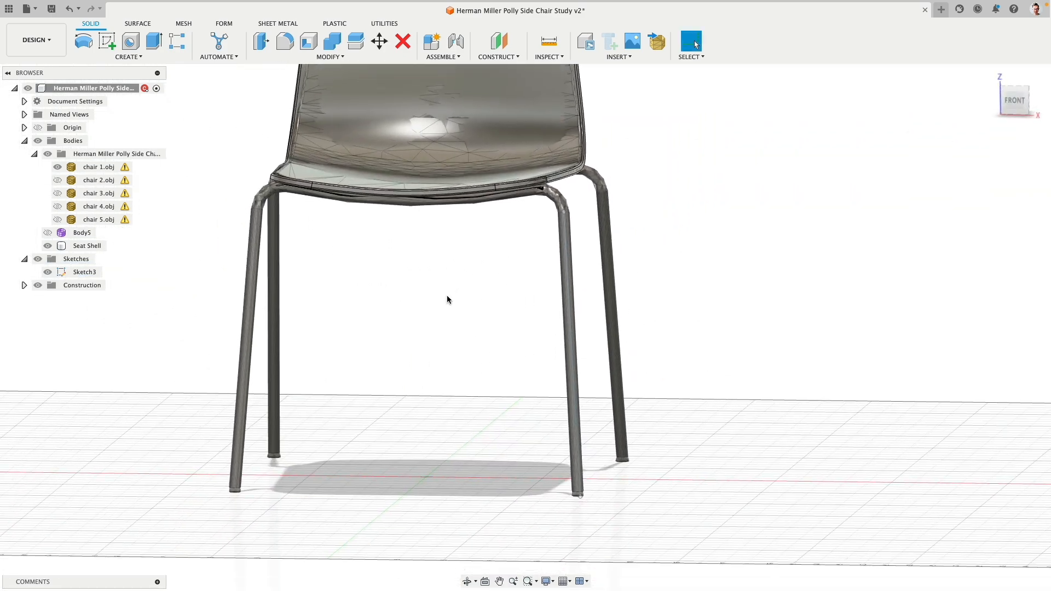
pyautogui.click(1015, 100)
pyautogui.scroll(5, 577, 455)
pyautogui.scroll(-5, 570, 472)
pyautogui.moveTo(458, 325); pyautogui.dragTo(466, 346, button='middle')
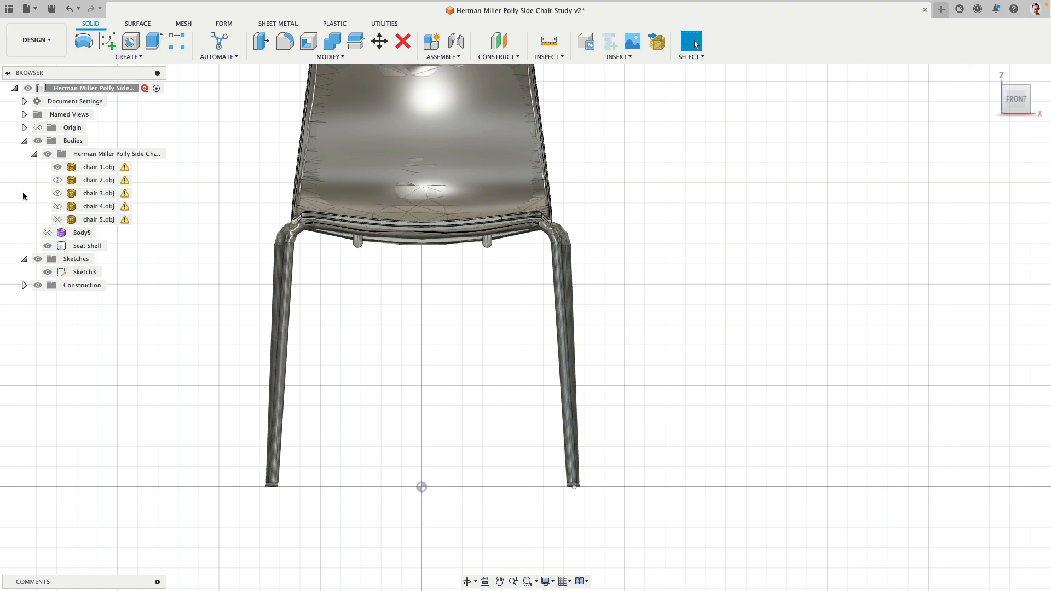
pyautogui.click(47, 153)
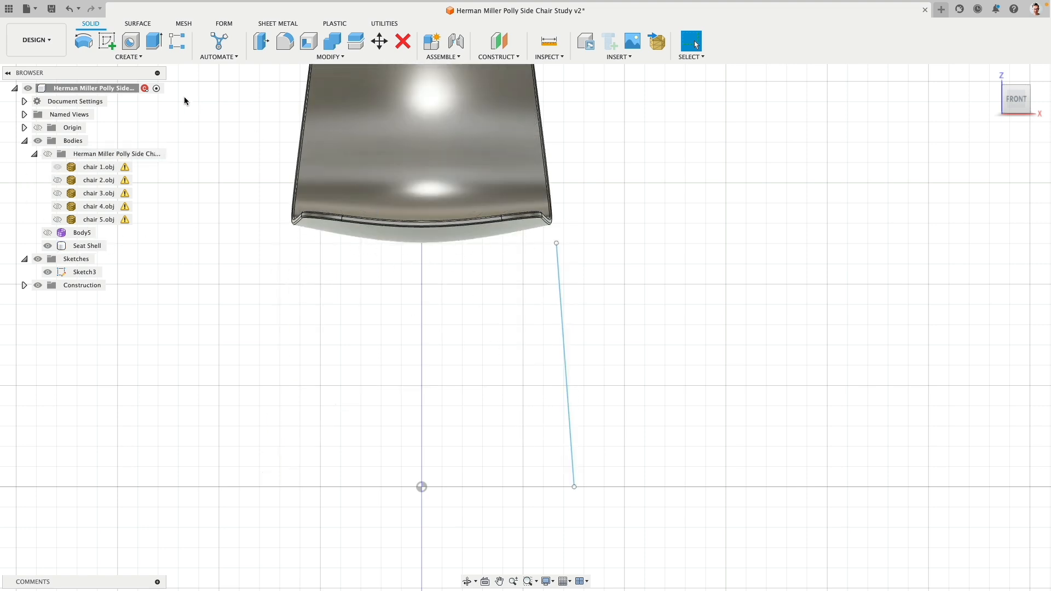
pyautogui.click(141, 56)
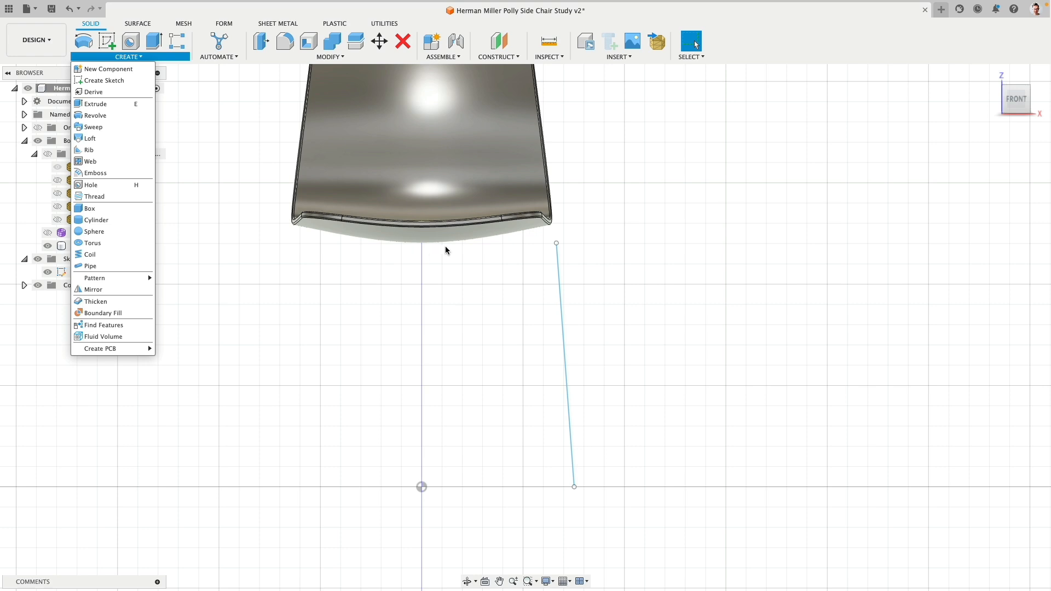
pyautogui.click(631, 241)
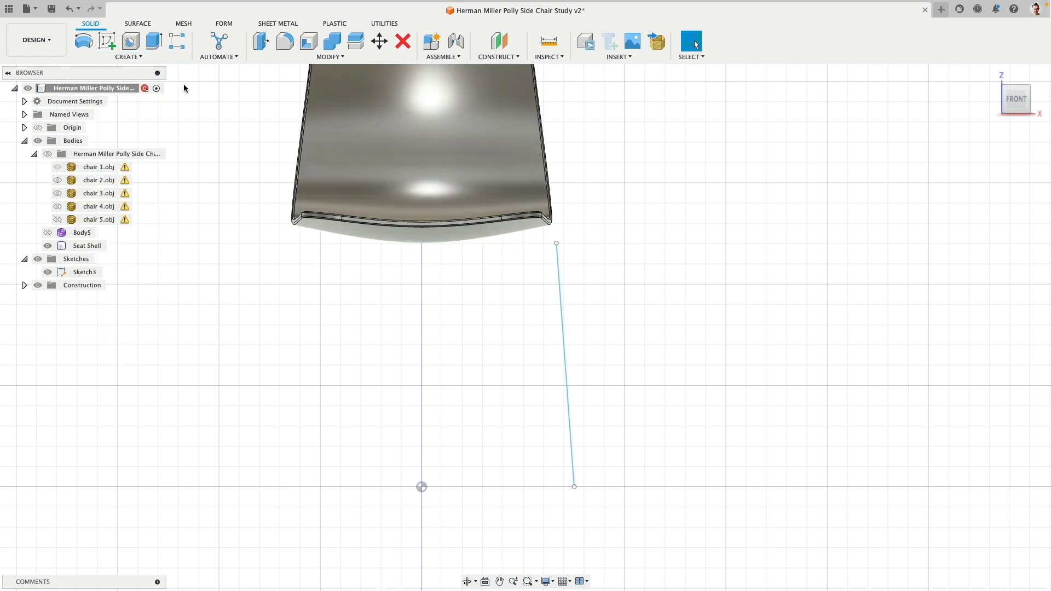
pyautogui.rightClick(61, 273)
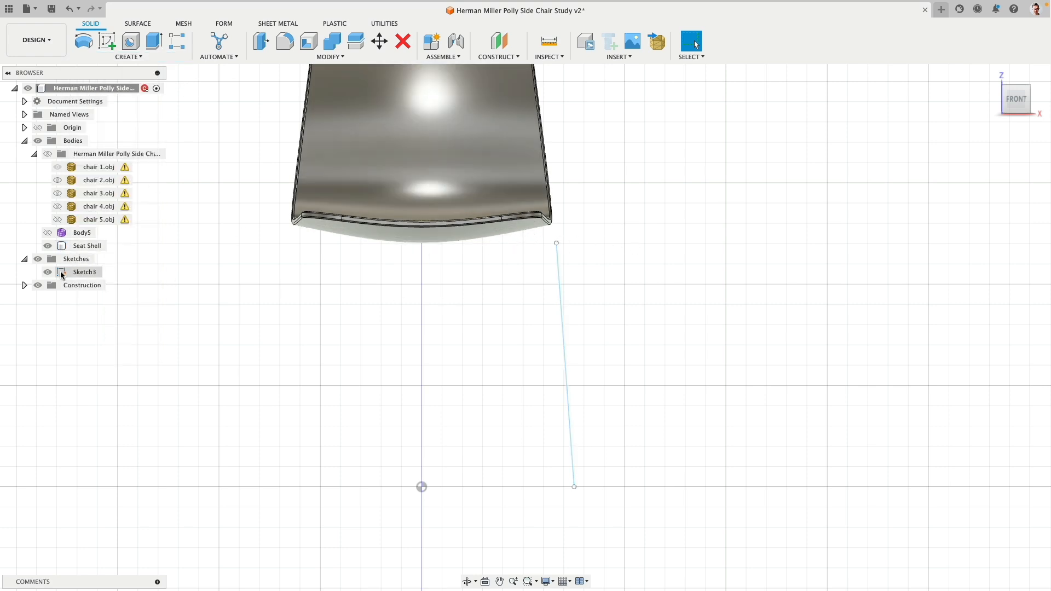
pyautogui.click(70, 322)
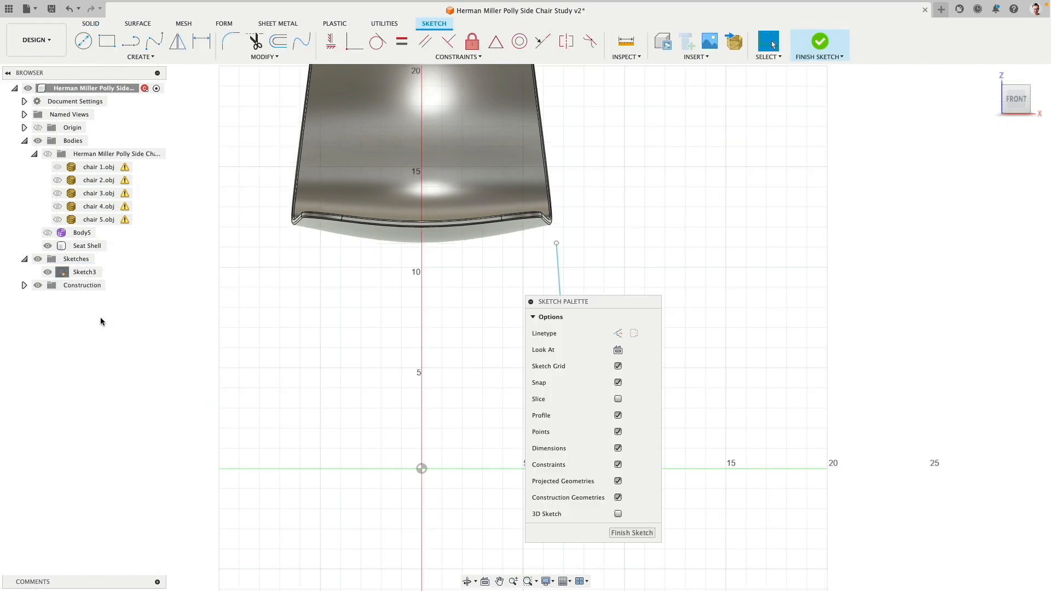
pyautogui.moveTo(582, 303); pyautogui.dragTo(741, 274)
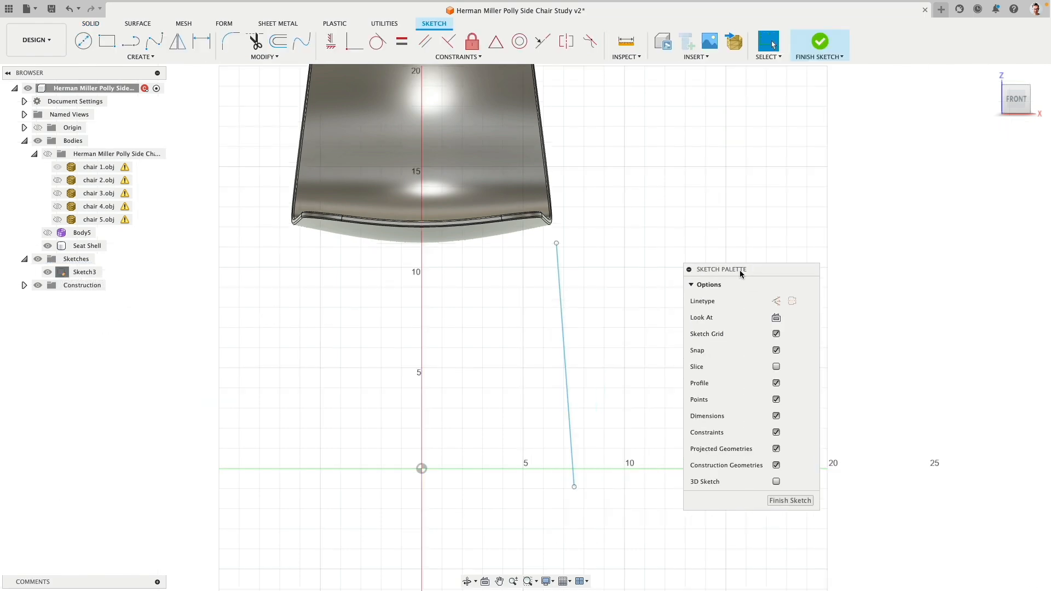
# - Intersect the underside of the seat shell with the tilted sketch plane to add its cross-section curve to the sketch
pyautogui.moveTo(653, 224)
pyautogui.keyDown('shift'); pyautogui.mouseDown(button='middle')
pyautogui.moveTo(617, 206)
pyautogui.moveTo(562, 222)
pyautogui.mouseUp(button='middle'); pyautogui.keyUp('shift')
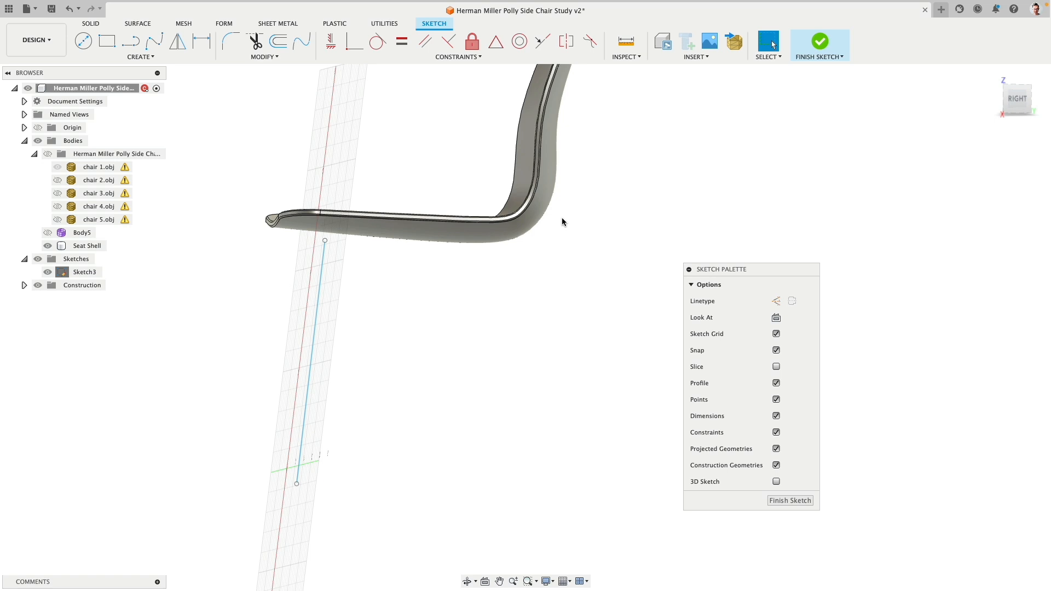
pyautogui.click(140, 56)
pyautogui.moveTo(125, 231)
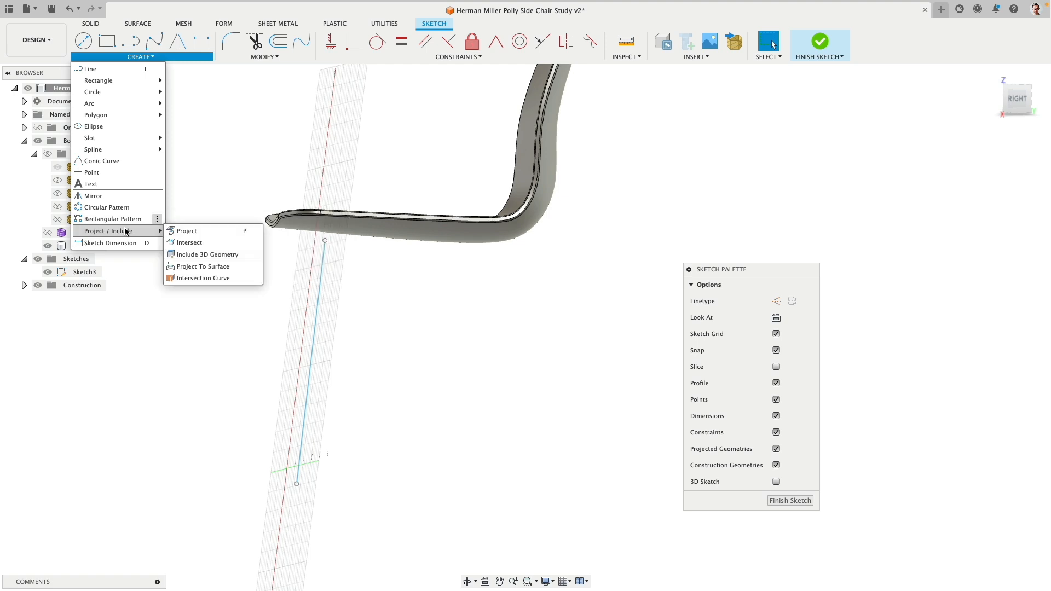
pyautogui.click(209, 243)
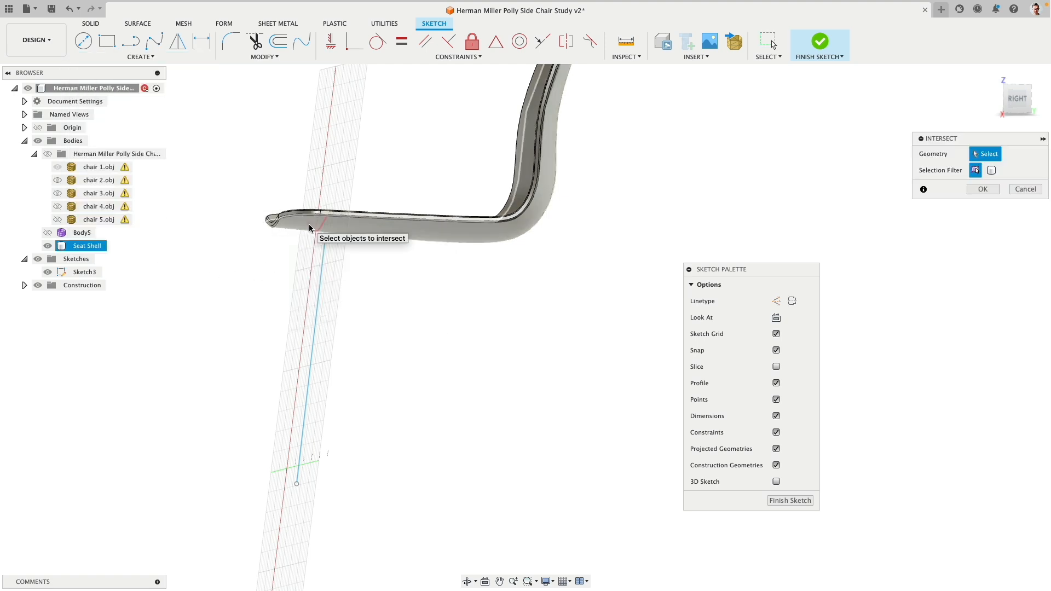
pyautogui.click(309, 225)
pyautogui.keyDown('shift'); pyautogui.moveTo(406, 290); pyautogui.dragTo(449, 280, button='middle'); pyautogui.keyUp('shift')
pyautogui.click(983, 189)
pyautogui.keyDown('shift'); pyautogui.moveTo(729, 225); pyautogui.dragTo(443, 197, button='middle'); pyautogui.keyUp('shift')
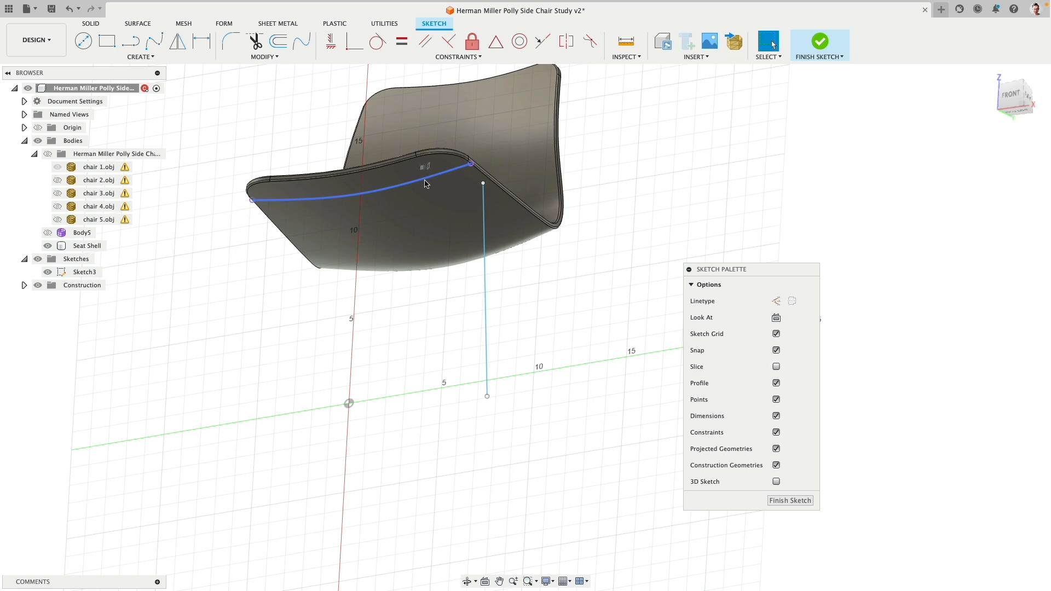
# - Offset the seat's cross-section curve 0.25 in downward beneath the shell
pyautogui.click(427, 190)
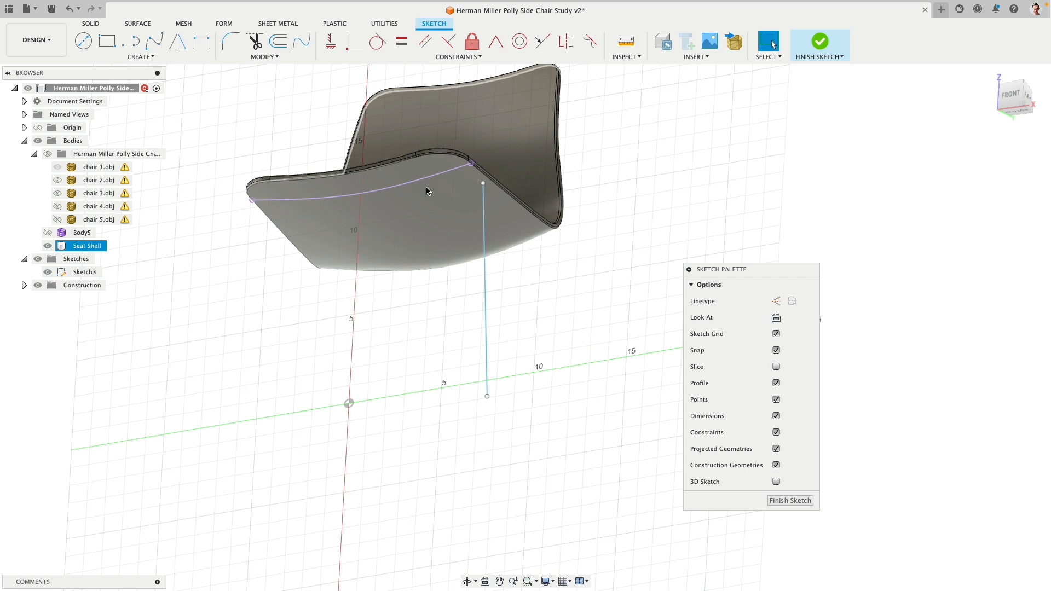
pyautogui.click(318, 101)
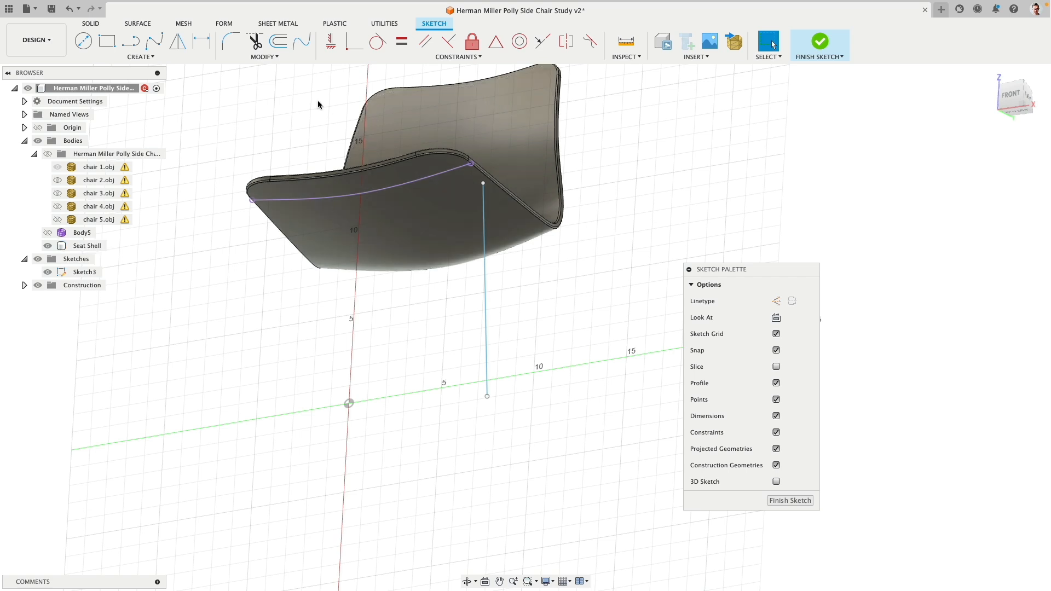
pyautogui.click(274, 56)
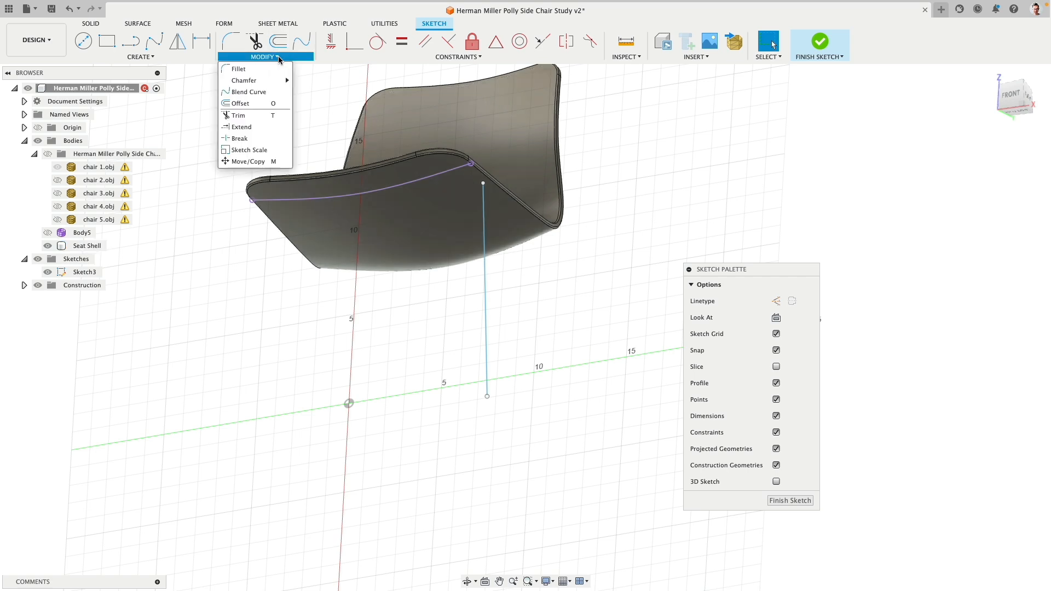
pyautogui.click(263, 103)
pyautogui.click(402, 190)
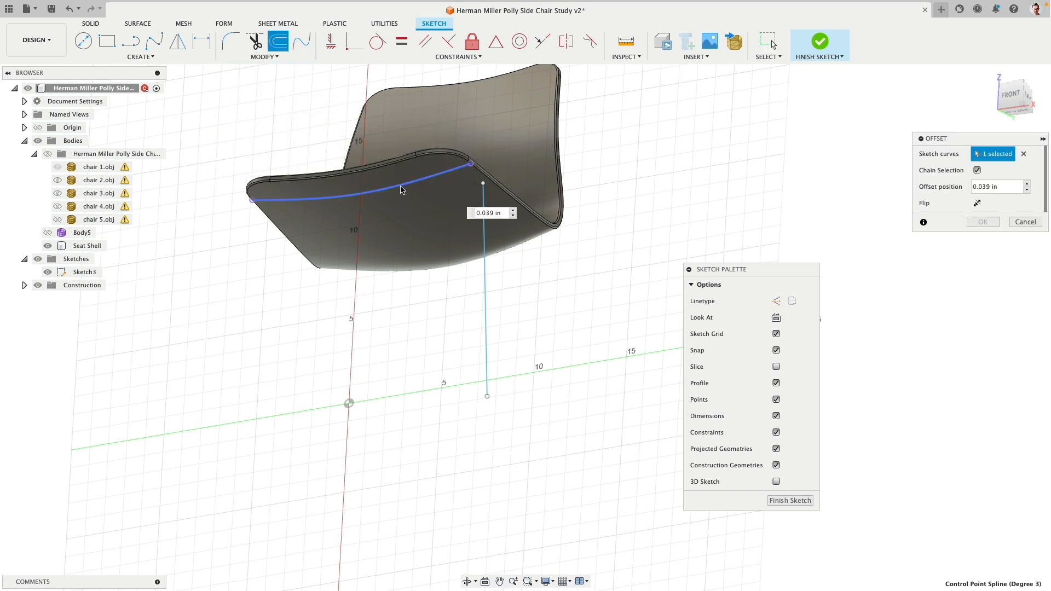
pyautogui.moveTo(402, 191); pyautogui.dragTo(401, 195)
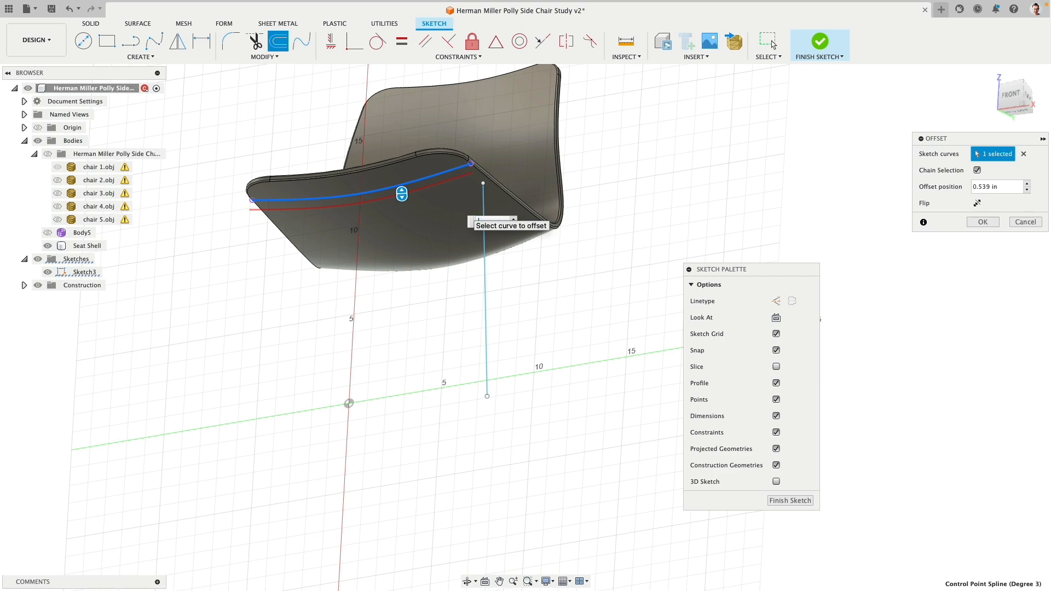
pyautogui.click(769, 41)
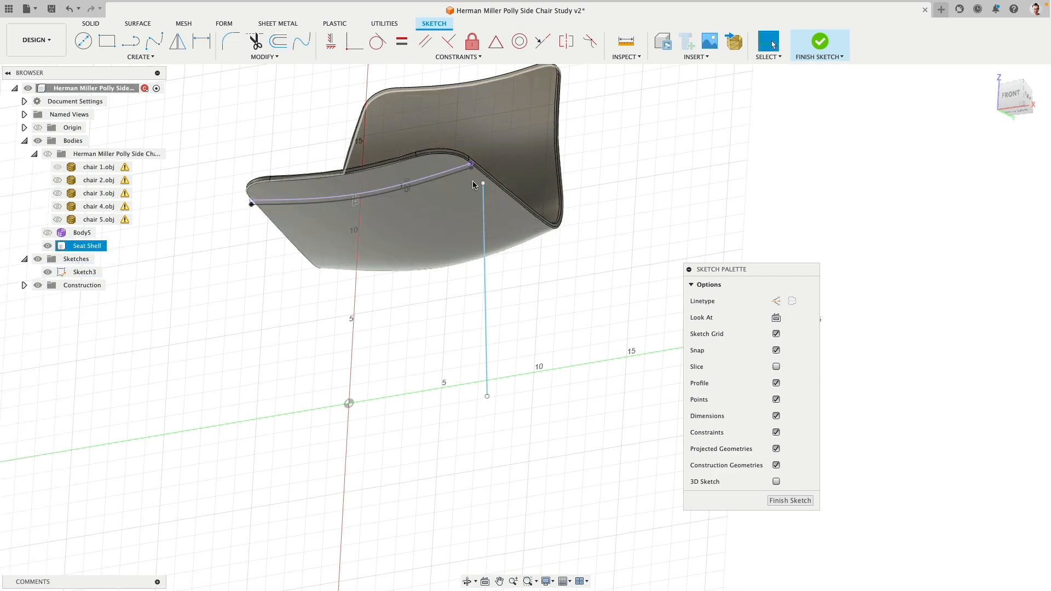
# - Show the chair mesh group and draw a short line across the offset curve where the mesh tube's bend begins
pyautogui.keyDown('shift'); pyautogui.moveTo(695, 171); pyautogui.dragTo(714, 196, button='middle'); pyautogui.keyUp('shift')
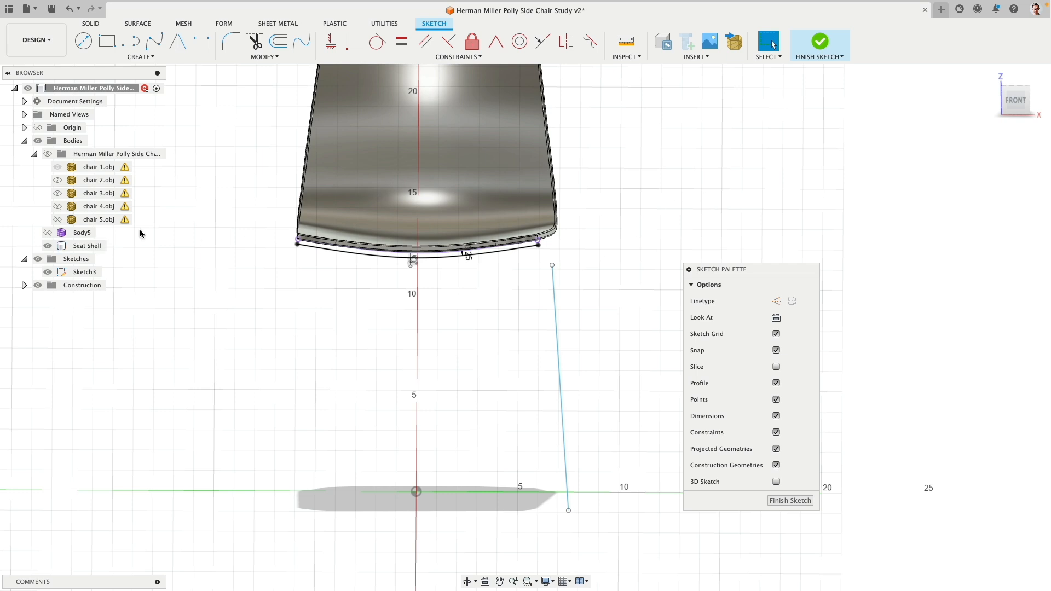
pyautogui.click(48, 155)
pyautogui.click(48, 156)
pyautogui.click(48, 155)
pyautogui.click(49, 155)
pyautogui.scroll(5, 527, 259)
pyautogui.click(522, 212)
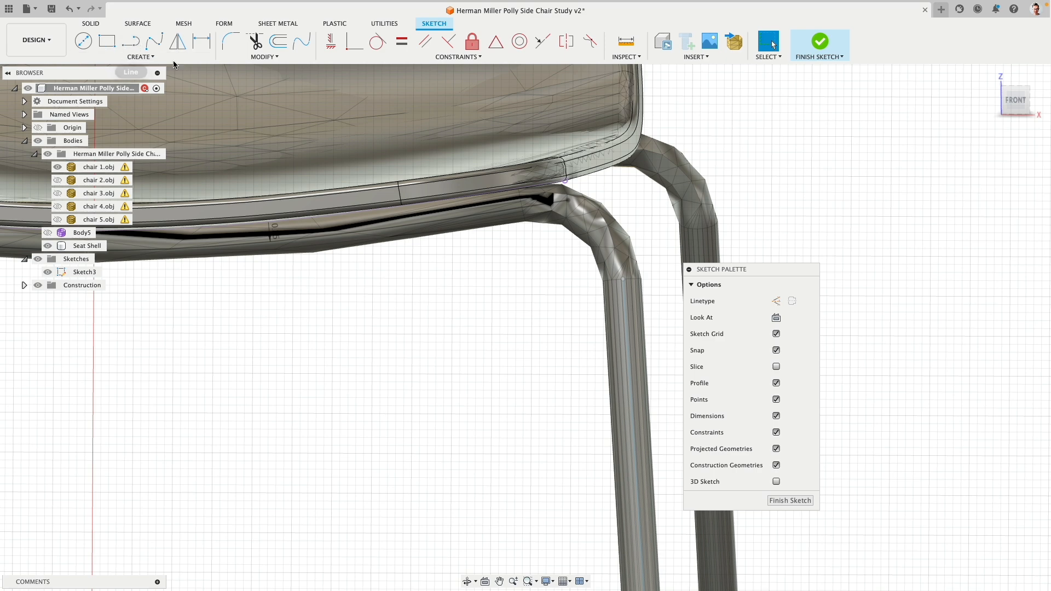
pyautogui.click(131, 40)
pyautogui.click(533, 250)
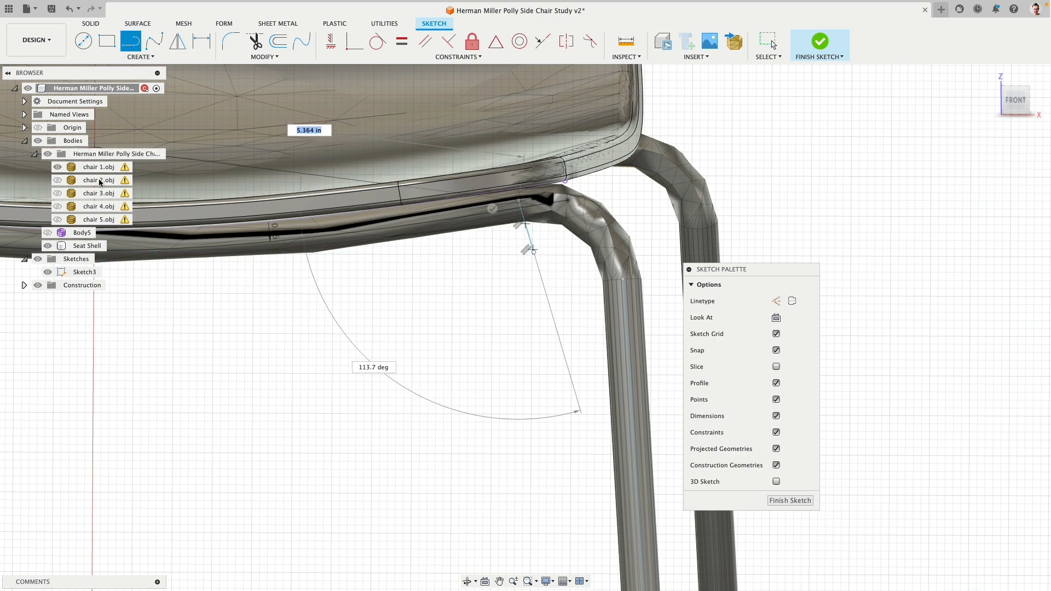
pyautogui.press('Escape')
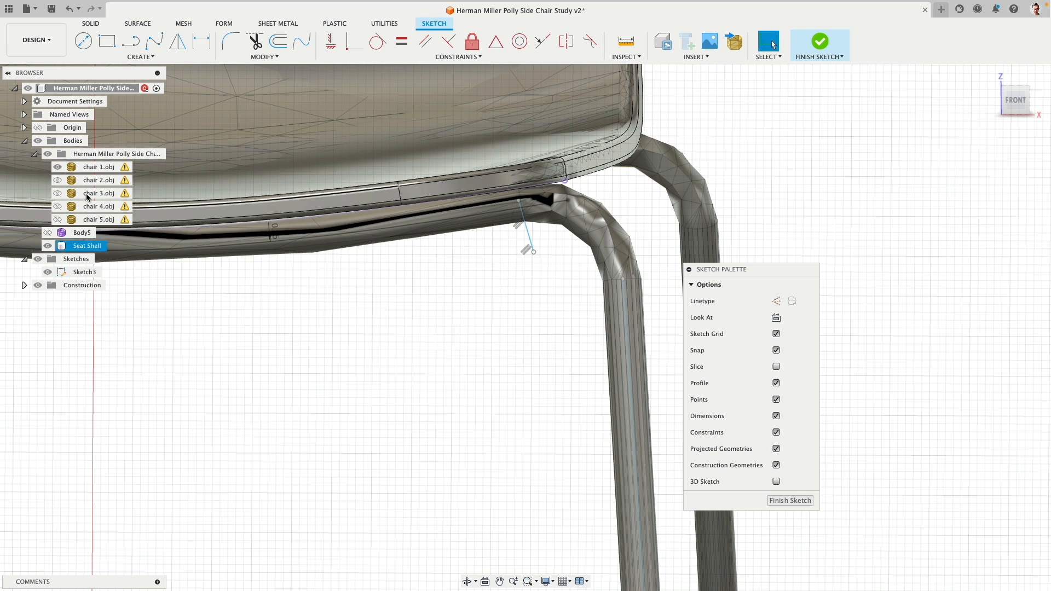
# - Hide the mesh group, trim the offset curve's outer end at the short line, and delete that line
pyautogui.click(48, 154)
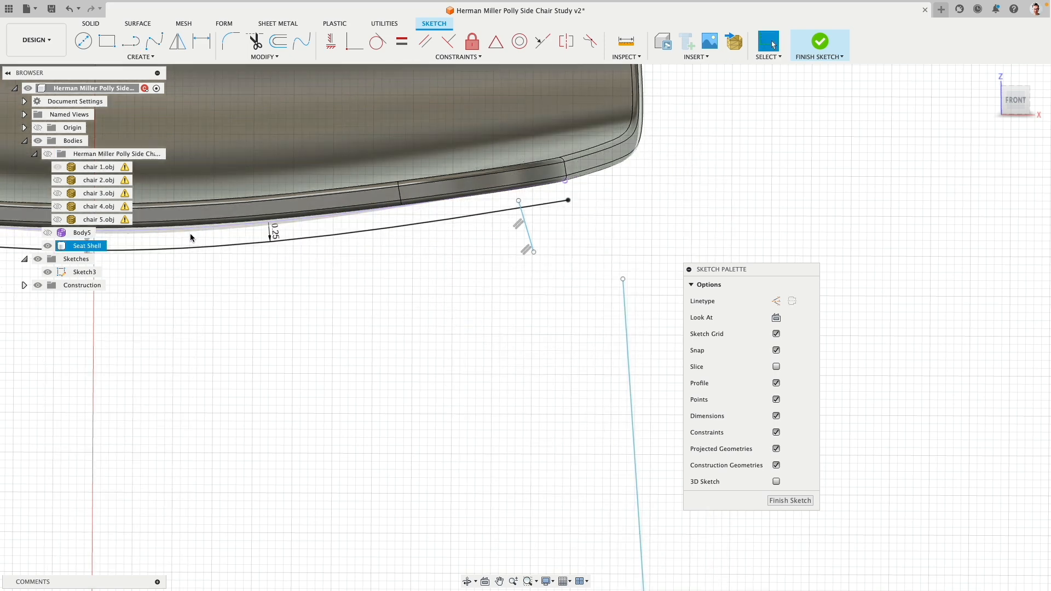
pyautogui.click(255, 41)
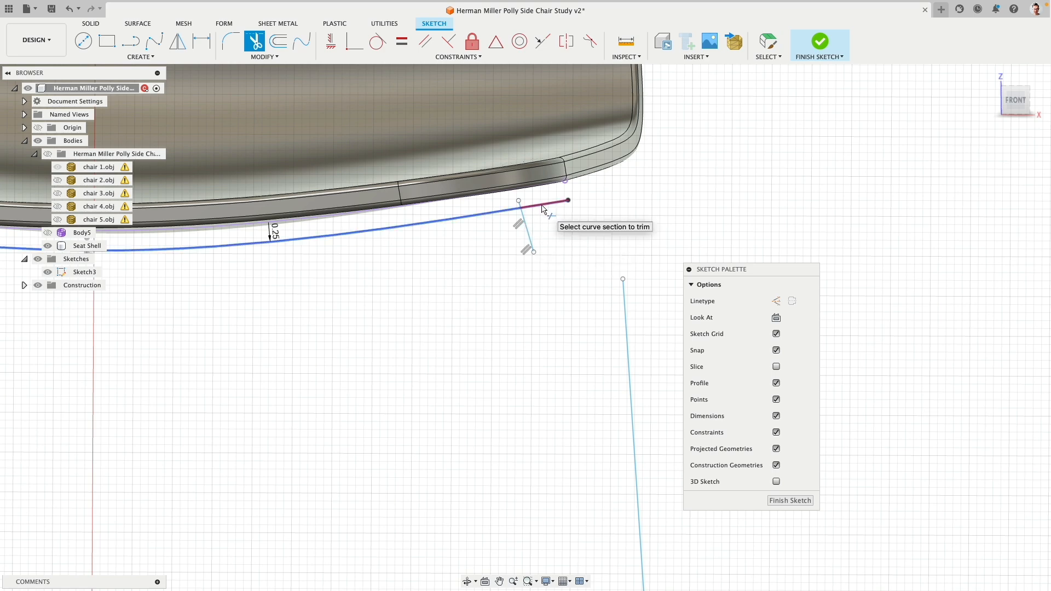
pyautogui.click(542, 208)
pyautogui.press('Escape')
pyautogui.click(527, 230)
pyautogui.press('Delete')
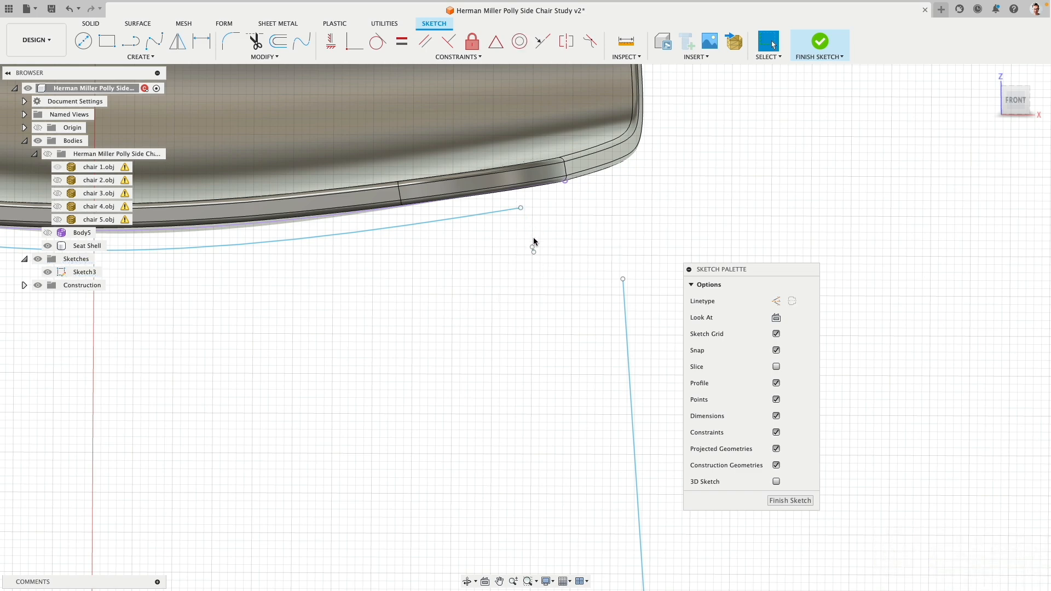
# - Draw a short vertical line along the center axis from below the seat up to the offset curve
pyautogui.scroll(-4, 432, 321)
pyautogui.moveTo(355, 328); pyautogui.dragTo(478, 308, button='middle')
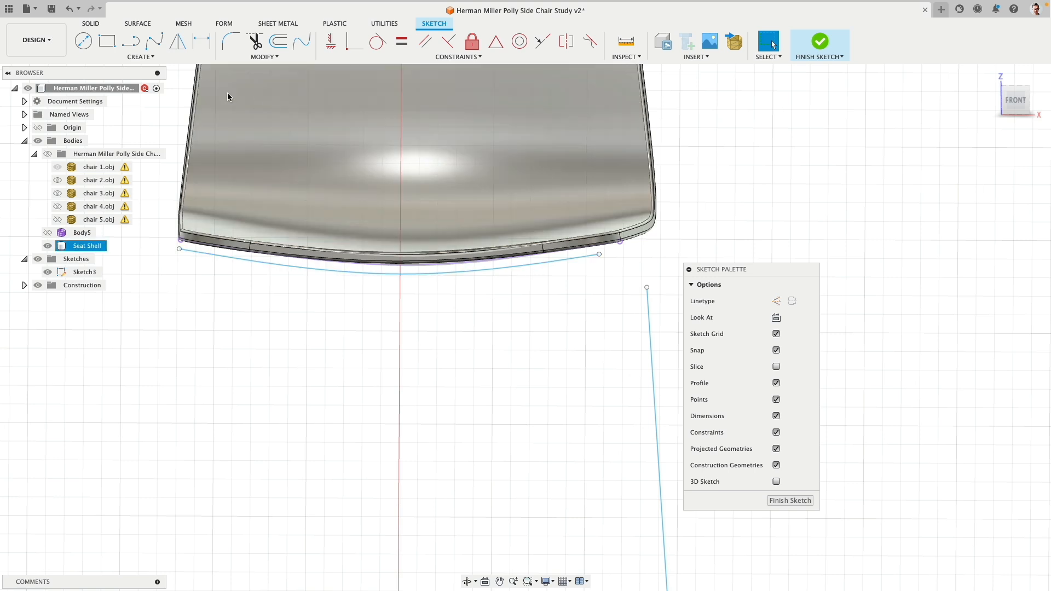
pyautogui.click(132, 42)
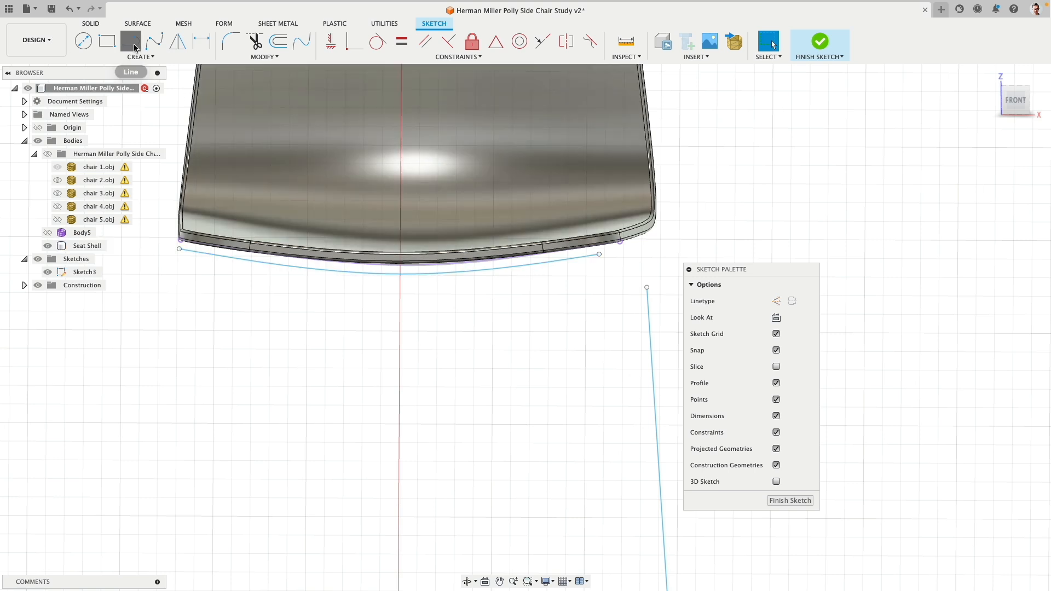
pyautogui.click(399, 314)
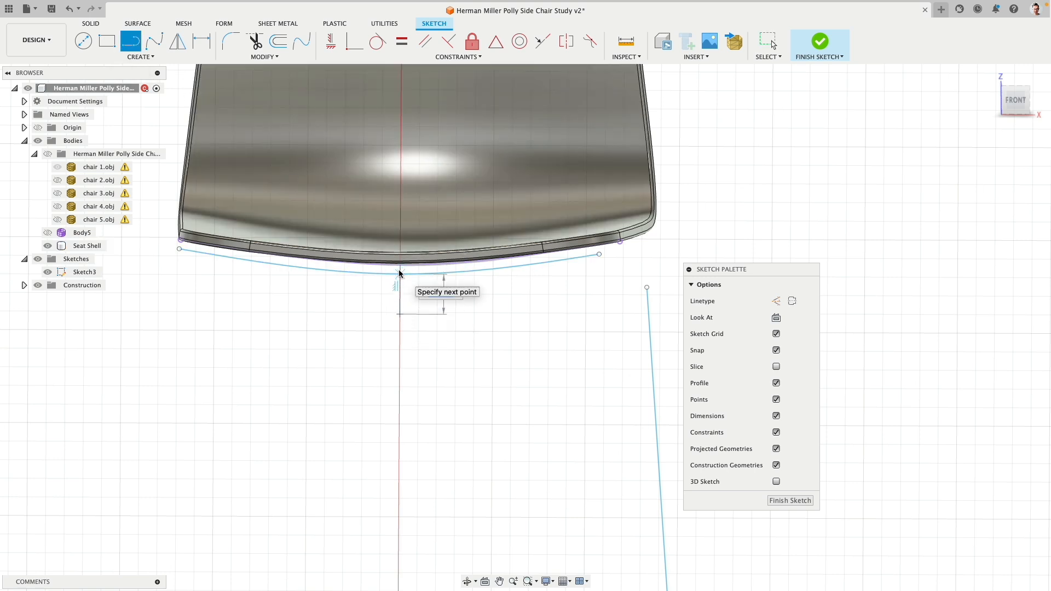
pyautogui.click(400, 274)
pyautogui.press('Escape')
# - Trim away the half of the offset curve opposite the leg line and delete the short center line
pyautogui.click(255, 41)
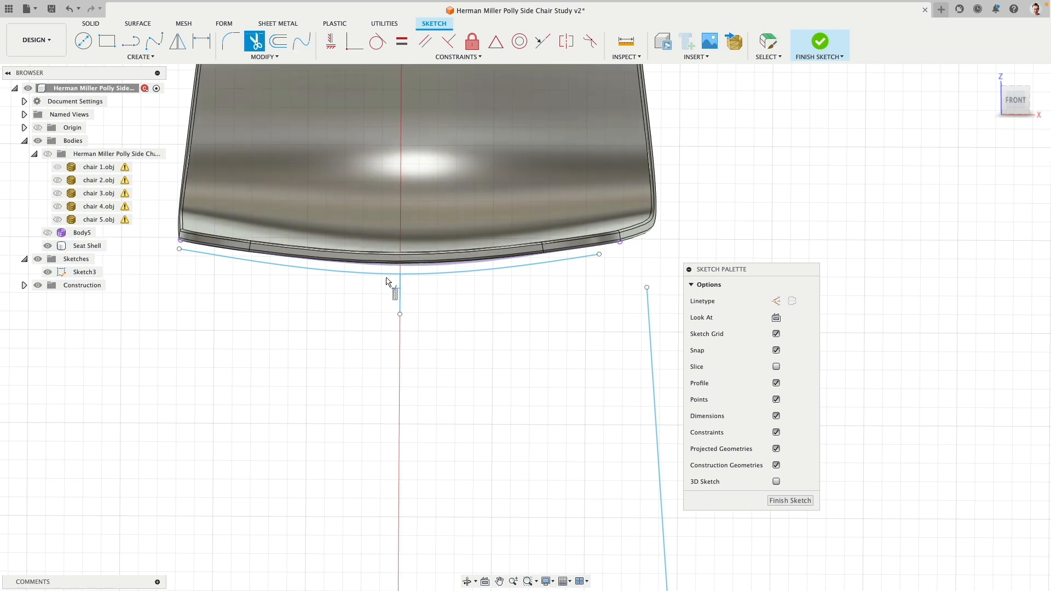
pyautogui.click(390, 274)
pyautogui.press('Escape')
pyautogui.click(400, 293)
pyautogui.press('Delete')
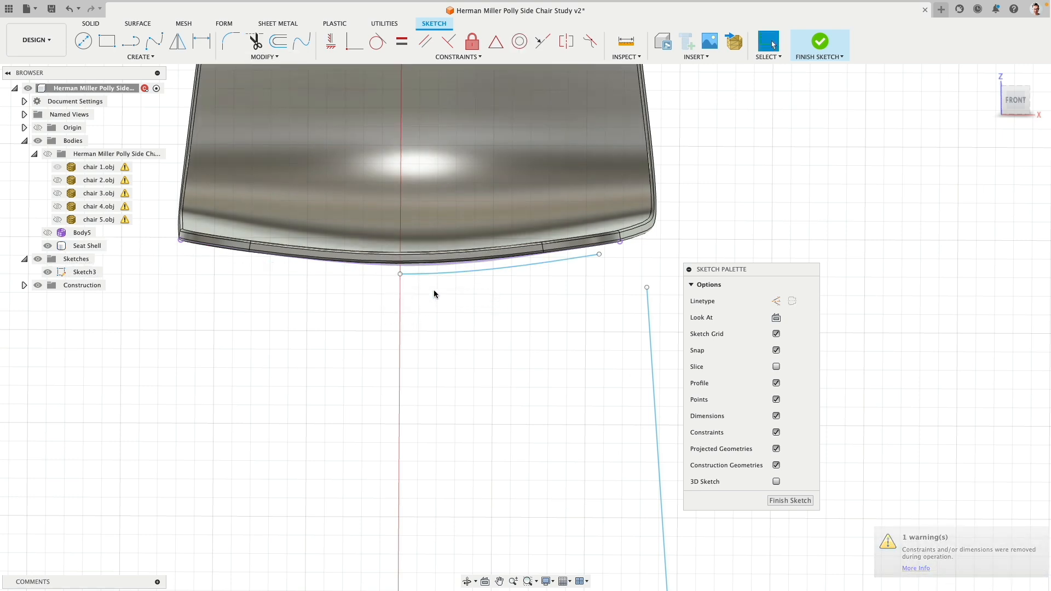
# - Apply Fix constraints to the remaining half of the offset curve and to the leg line's lower endpoint
pyautogui.click(442, 274)
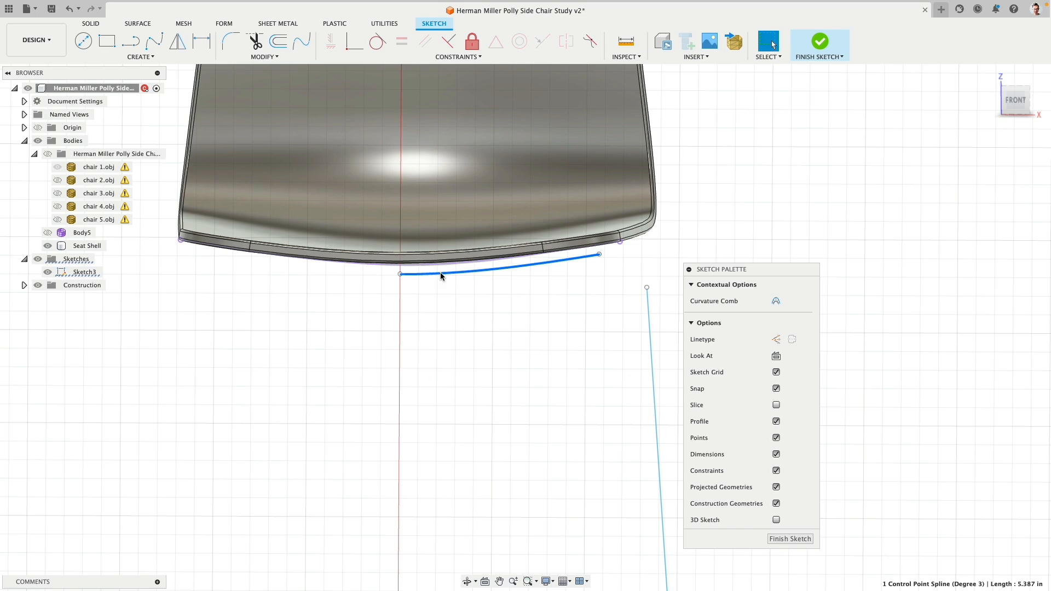
pyautogui.click(471, 44)
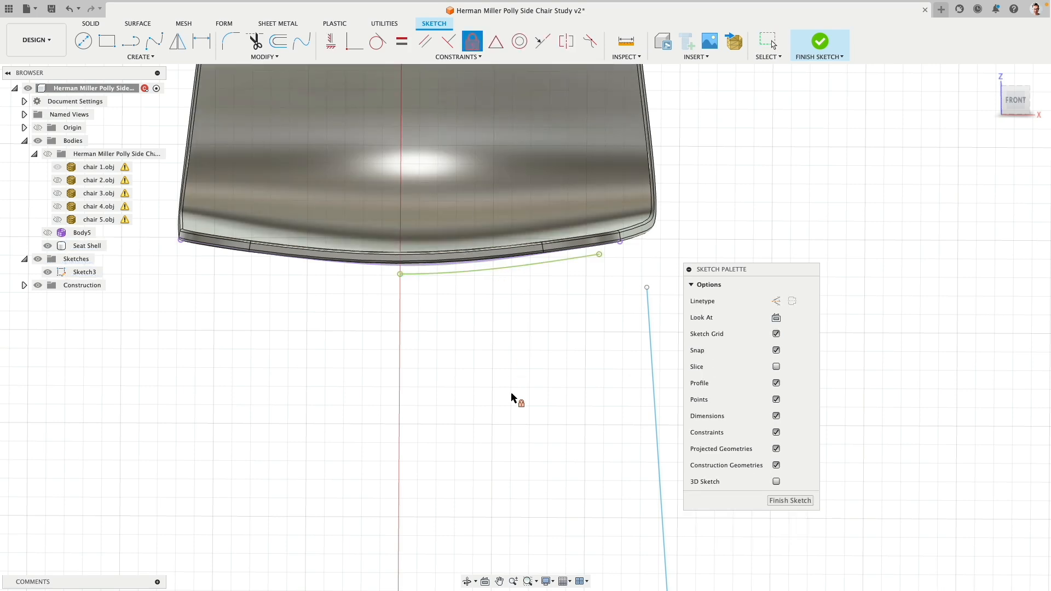
pyautogui.scroll(-3, 540, 396)
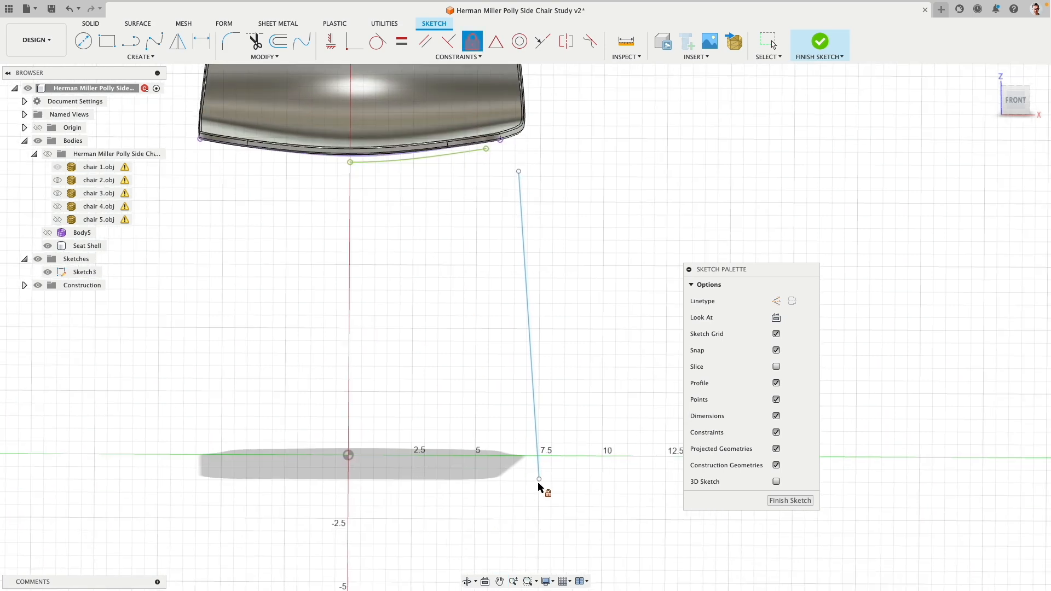
pyautogui.click(539, 479)
pyautogui.moveTo(582, 164); pyautogui.dragTo(568, 201, button='middle')
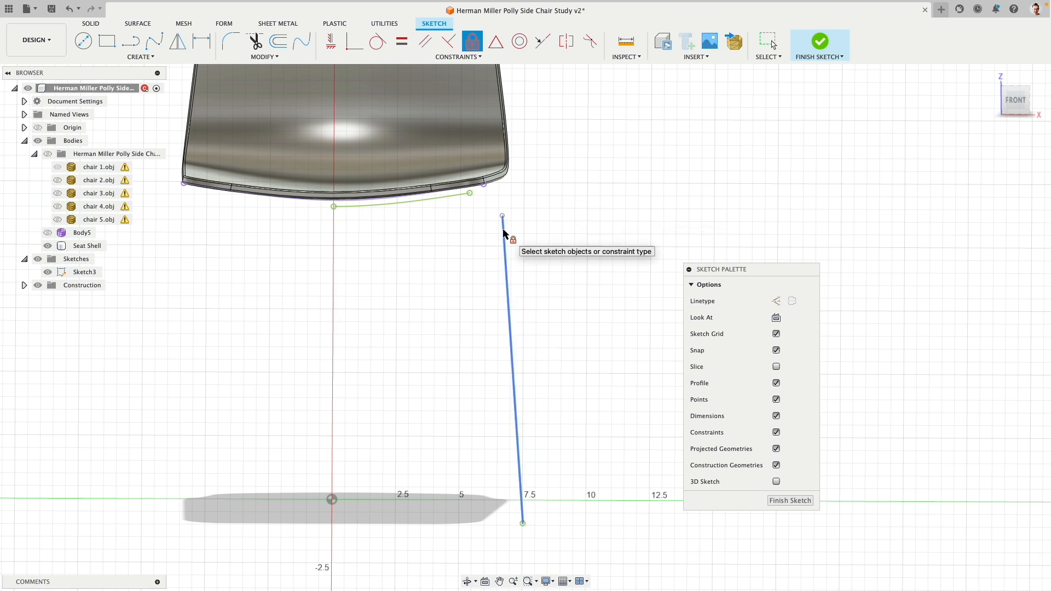
# - Draw a three-point arc of about 1 in radius from the offset curve's outer end to the leg line's upper endpoint
pyautogui.click(148, 58)
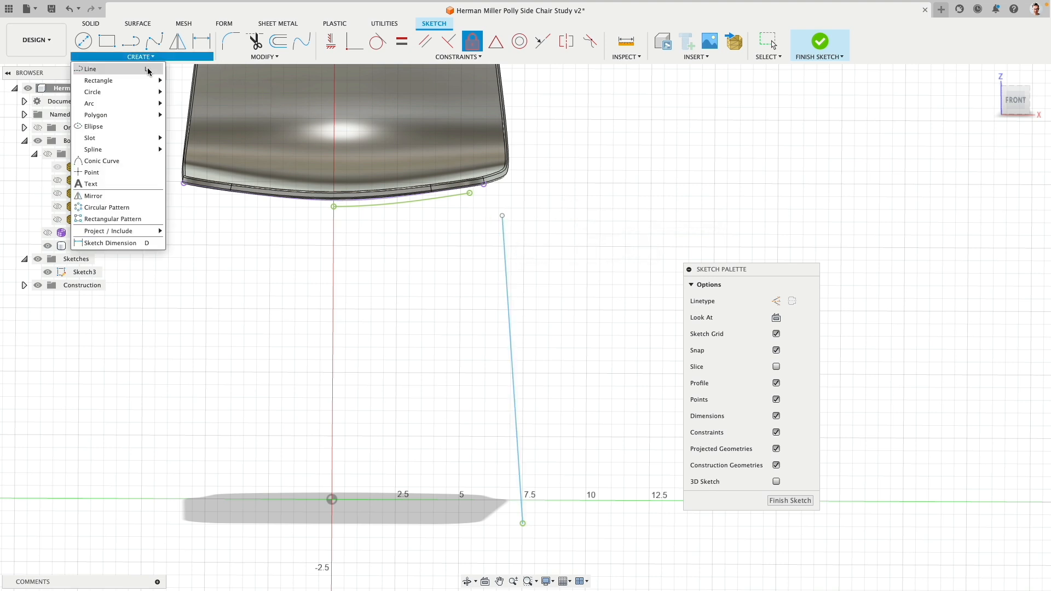
pyautogui.moveTo(138, 104)
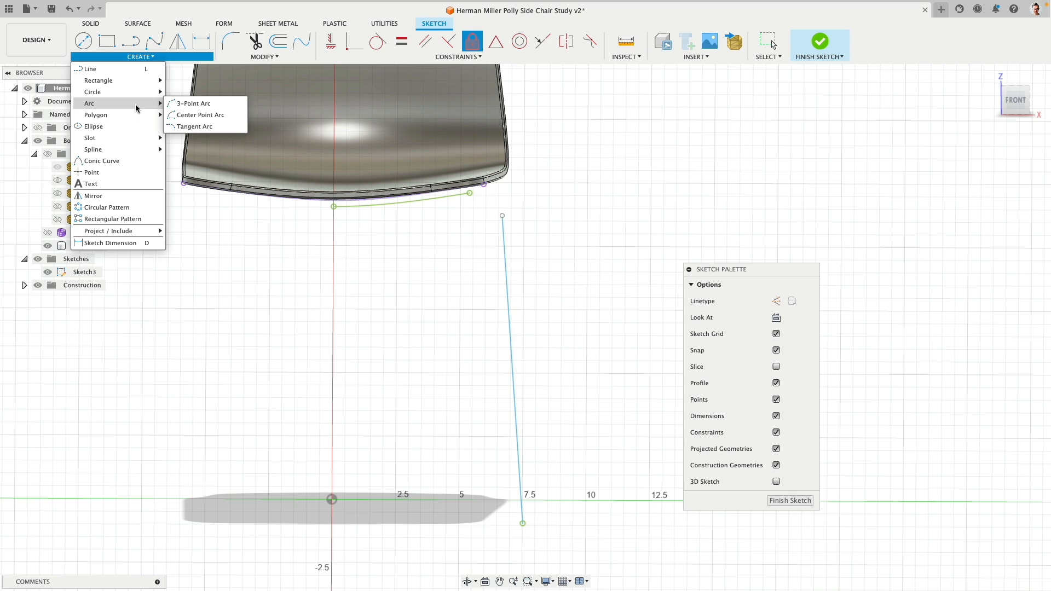
pyautogui.click(188, 108)
pyautogui.scroll(5, 462, 178)
pyautogui.click(476, 208)
pyautogui.click(537, 250)
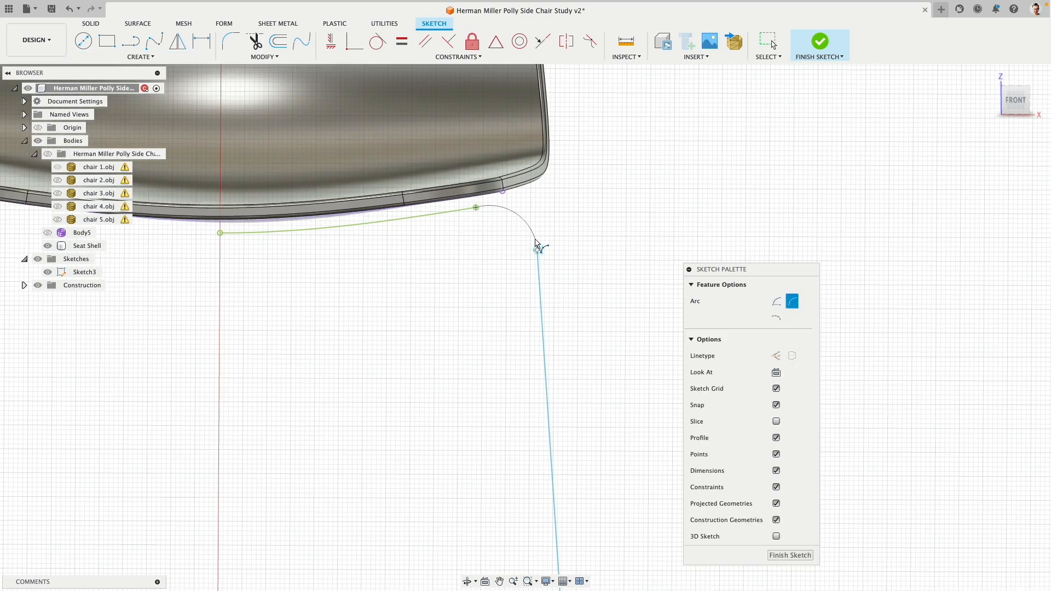
pyautogui.click(537, 248)
# - Try to make the bend arc tangent to the fixed offset curve, and delete the arc
pyautogui.scroll(-3, 429, 156)
pyautogui.click(378, 42)
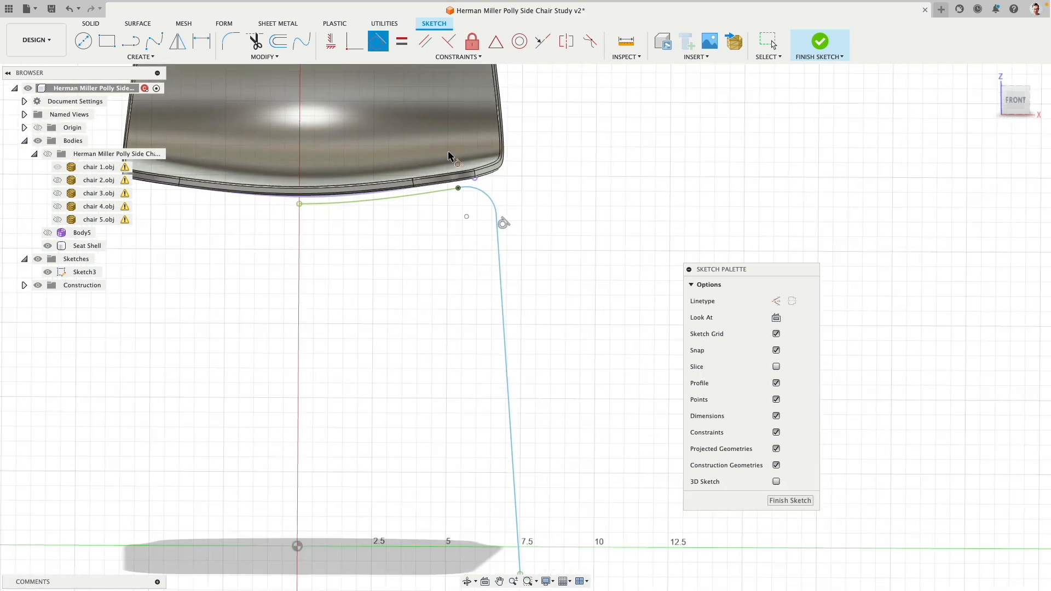
pyautogui.click(474, 193)
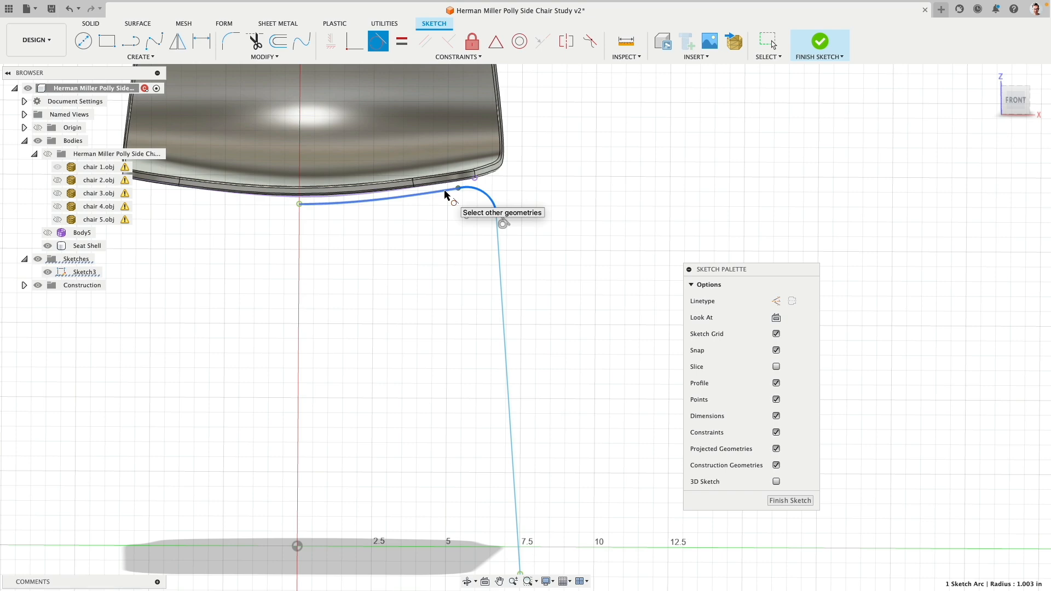
pyautogui.click(445, 194)
pyautogui.scroll(6, 504, 223)
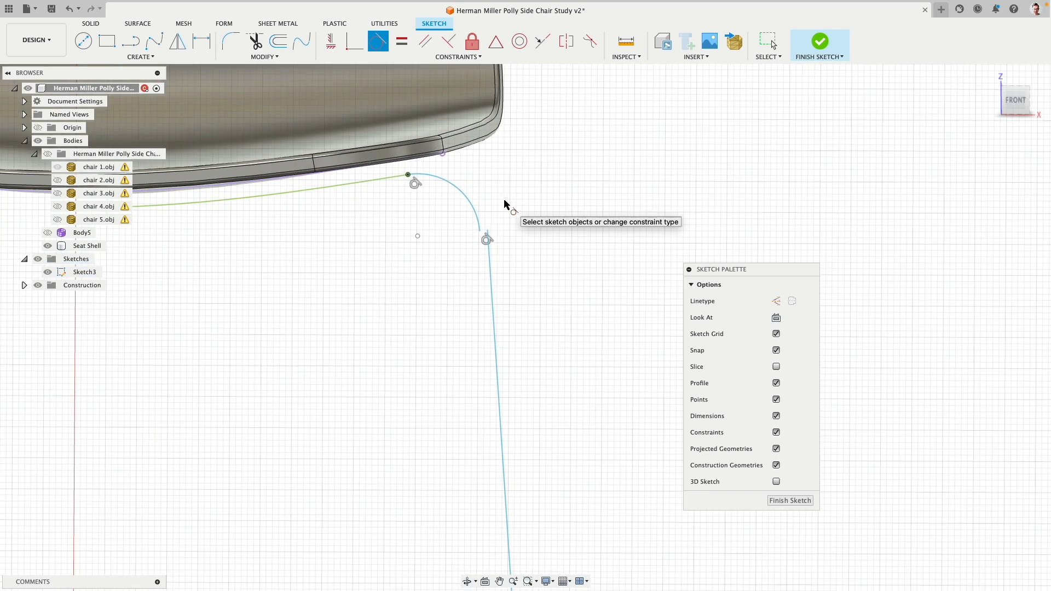
pyautogui.press('Escape')
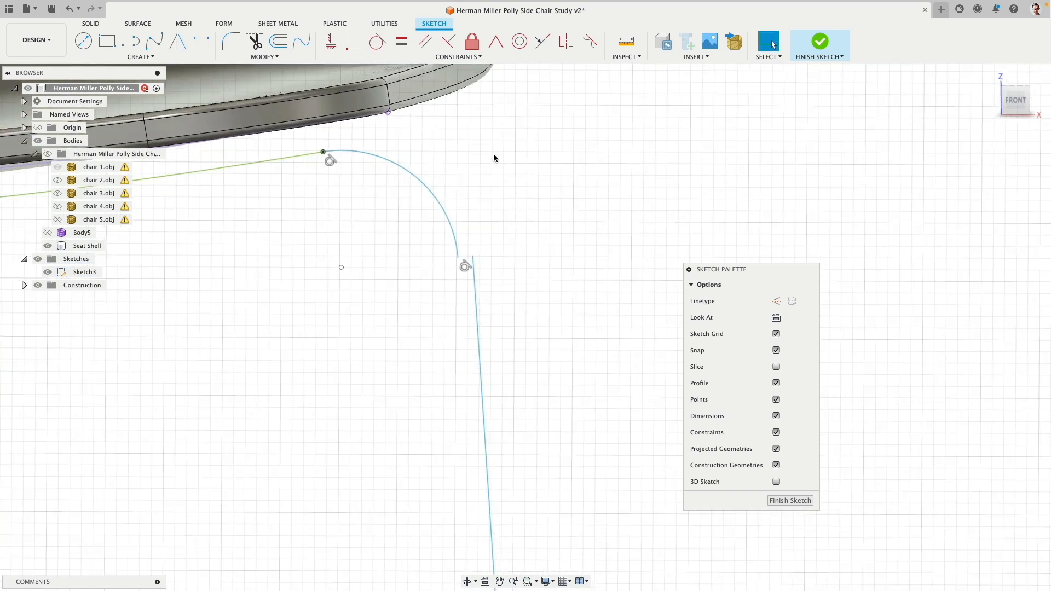
pyautogui.click(429, 191)
pyautogui.press('Delete')
pyautogui.scroll(-2, 437, 197)
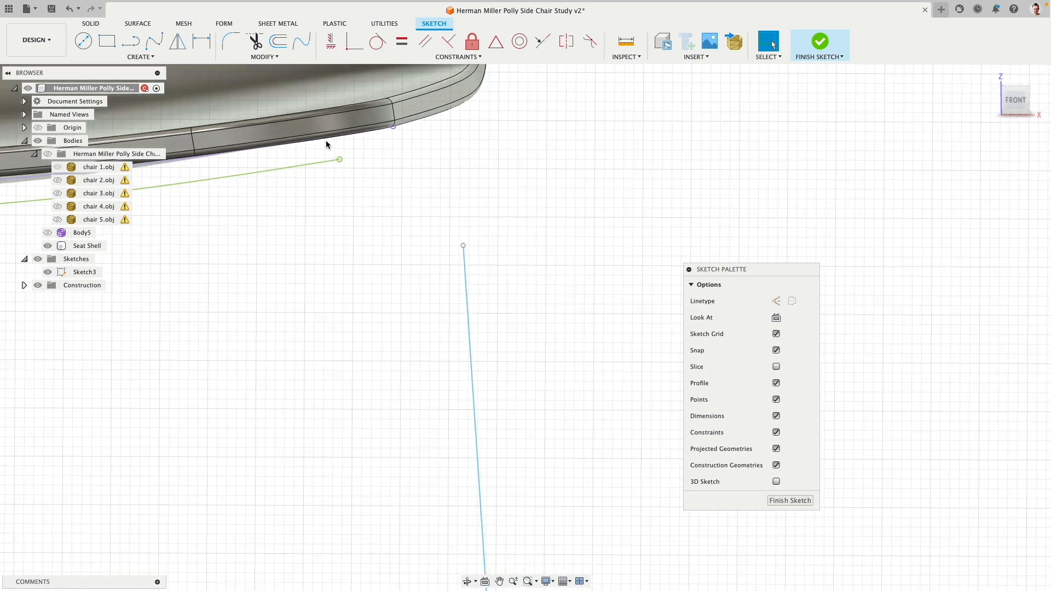
# - Redraw the bend as a three-point arc joining the fixed curve's outer end to the leg line's upper endpoint
pyautogui.click(141, 57)
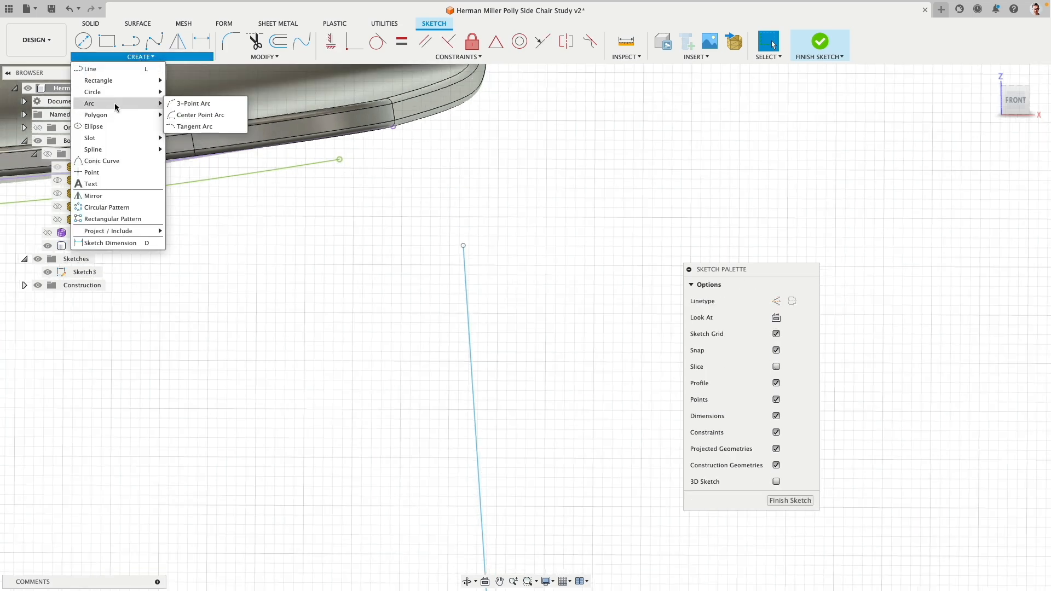
pyautogui.click(182, 104)
pyautogui.click(340, 160)
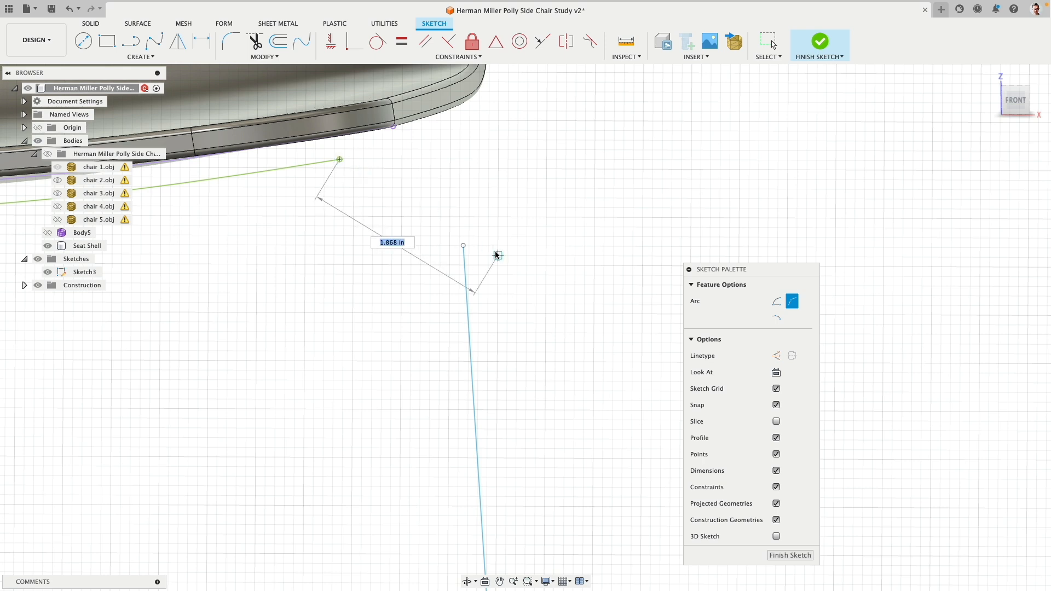
pyautogui.click(464, 246)
pyautogui.click(451, 220)
# - Apply Tangent constraints between the new bend arc and both the fixed curve and the leg line
pyautogui.click(378, 41)
pyautogui.click(348, 159)
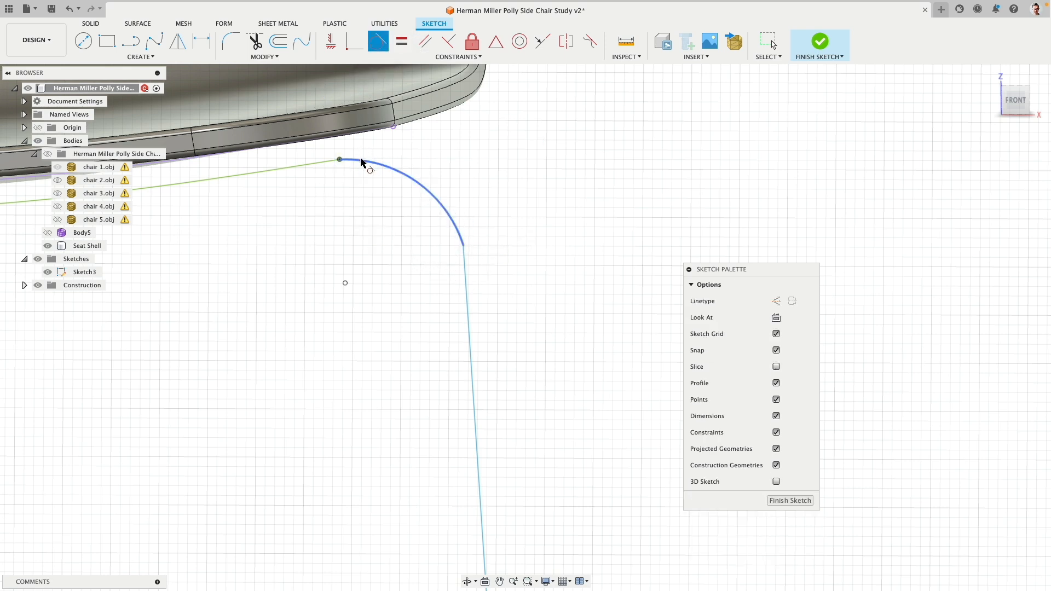
pyautogui.click(328, 161)
pyautogui.click(450, 202)
pyautogui.click(465, 226)
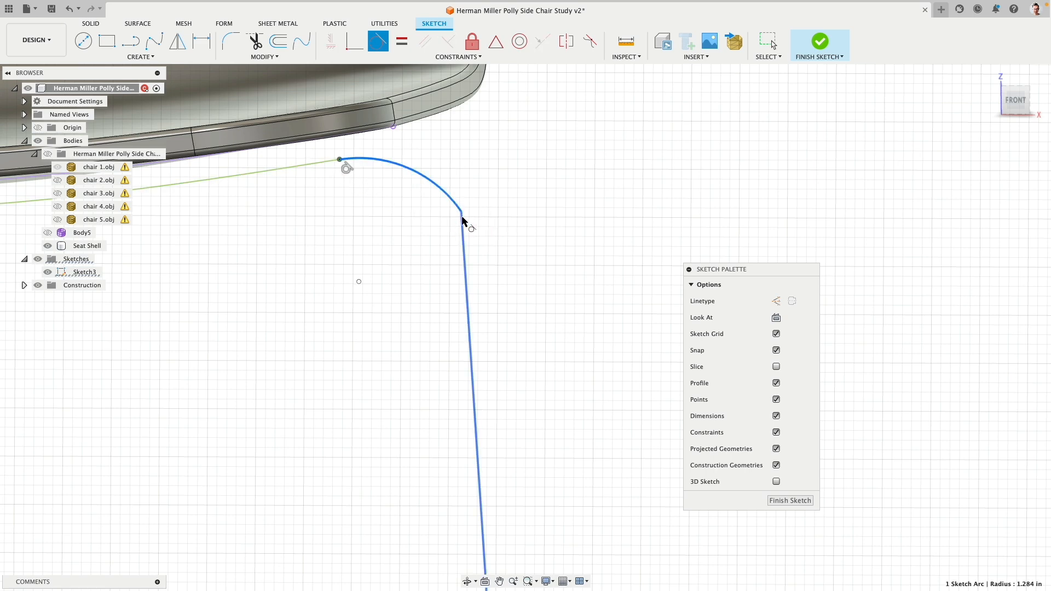
pyautogui.scroll(3, 474, 200)
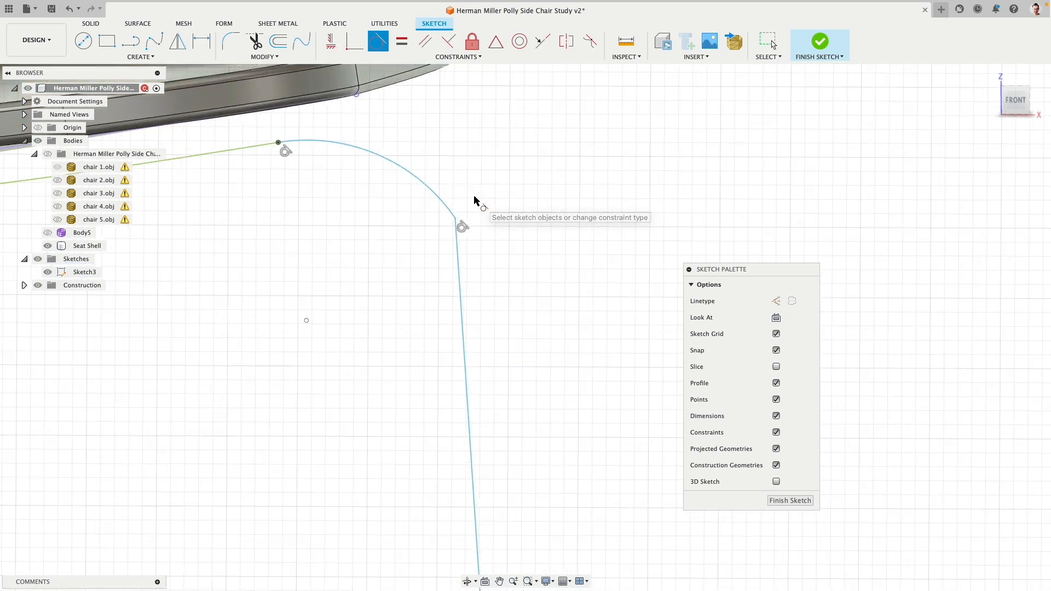
# - Pull the leg line's upper endpoint away from the bend arc and delete the arc
pyautogui.press('Escape')
pyautogui.moveTo(452, 221)
pyautogui.mouseDown()
pyautogui.moveTo(464, 315)
pyautogui.moveTo(520, 300)
pyautogui.mouseUp()
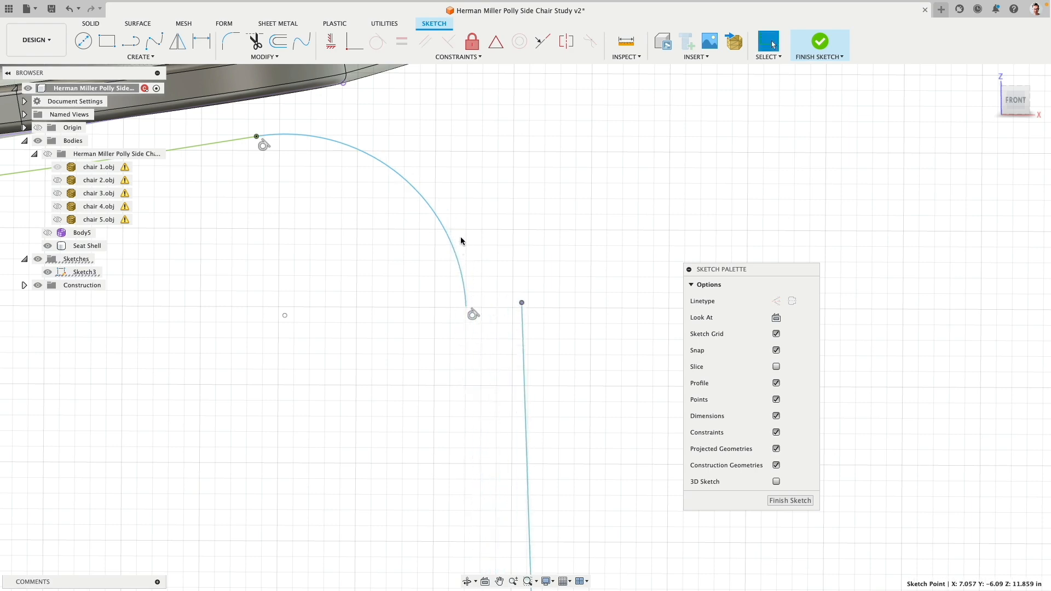
pyautogui.scroll(-5, 458, 230)
pyautogui.click(441, 214)
pyautogui.scroll(3, 515, 199)
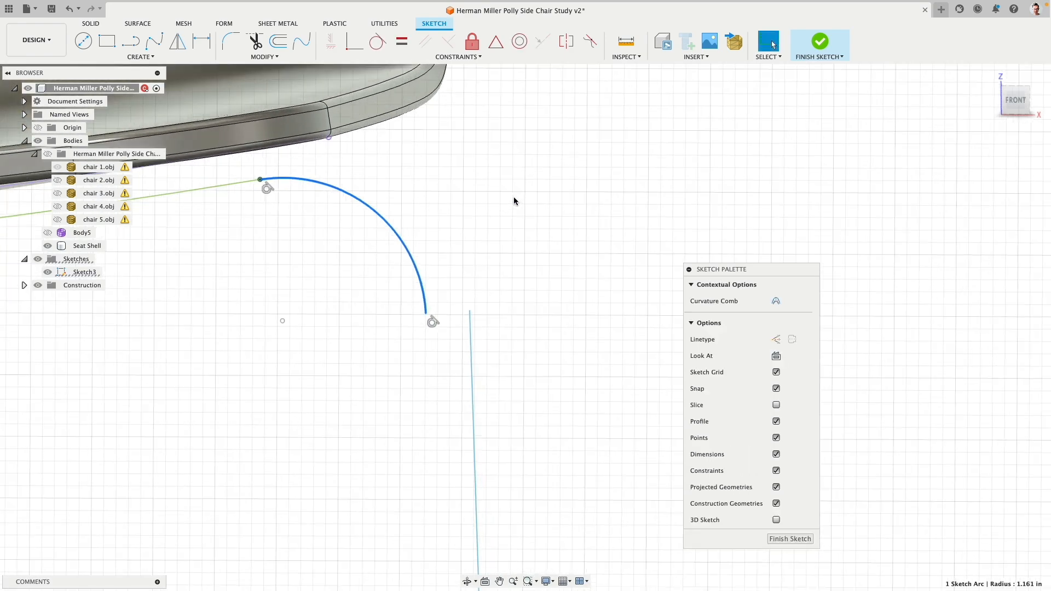
pyautogui.scroll(-4, 514, 196)
pyautogui.press('Delete')
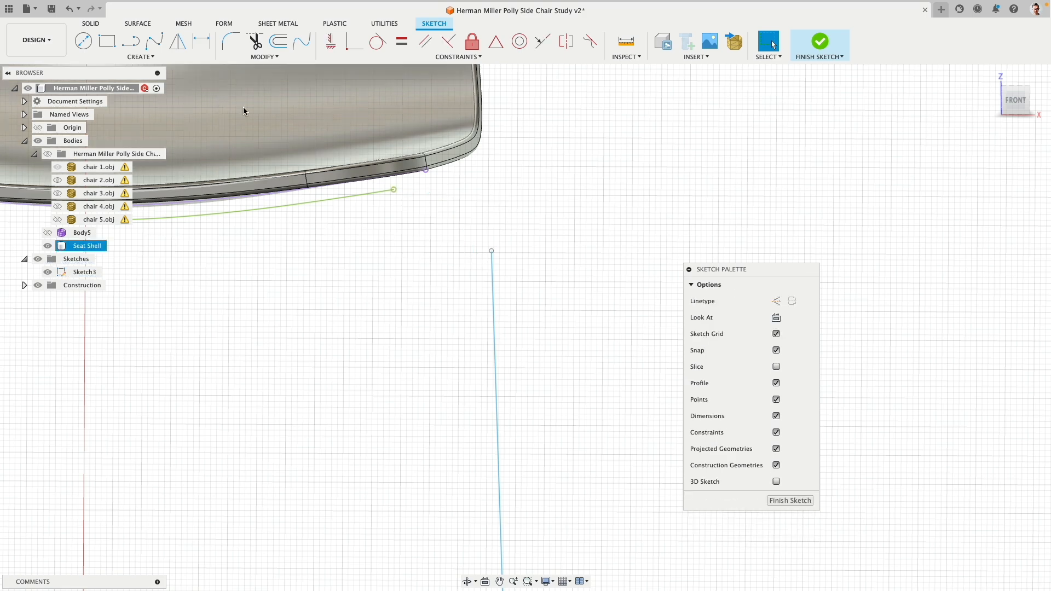
pyautogui.scroll(-3, 520, 223)
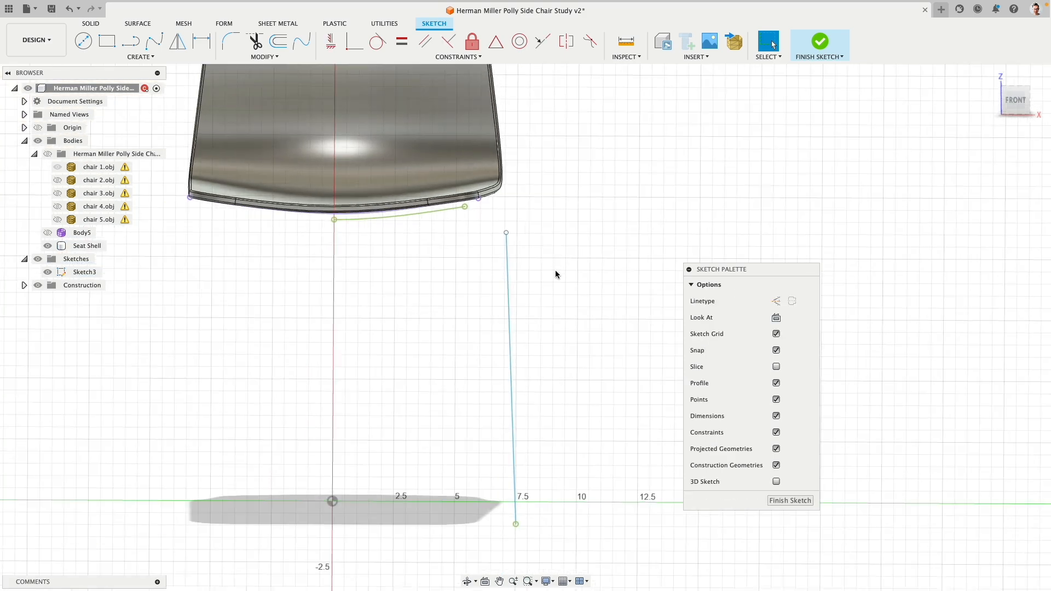
# - Shorten the leg line from its upper end and draw a three-point arc of about 1.58 in radius from the offset curve's outer end
pyautogui.moveTo(506, 234); pyautogui.dragTo(511, 319)
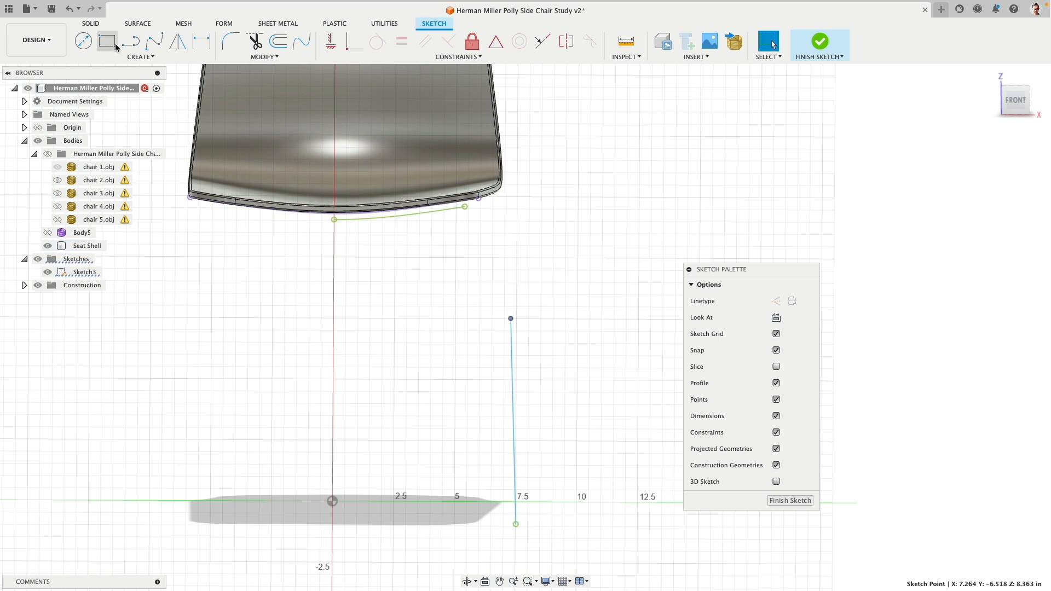
pyautogui.click(140, 57)
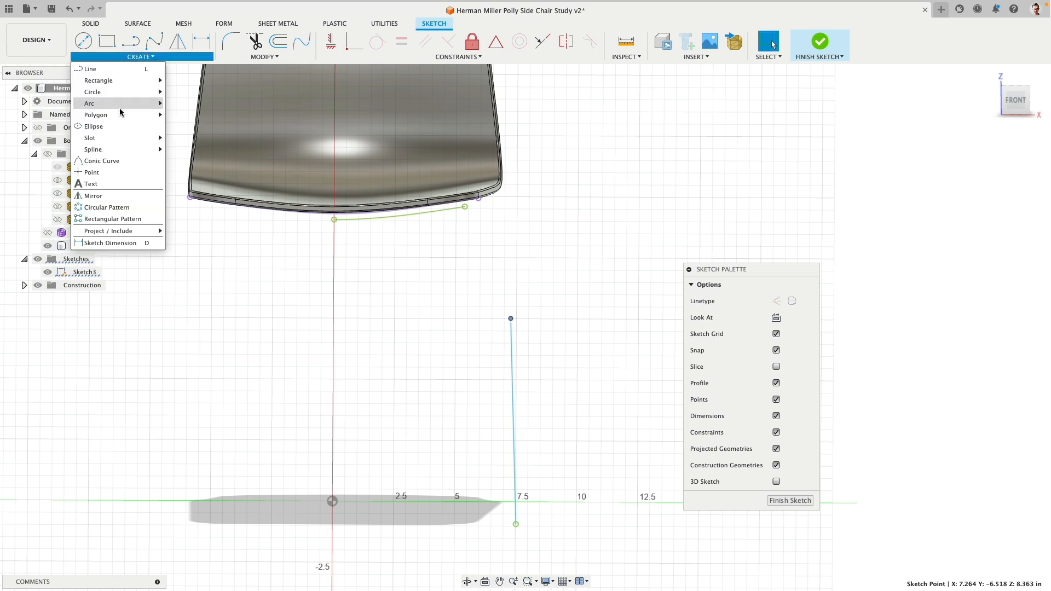
pyautogui.click(131, 41)
pyautogui.click(140, 57)
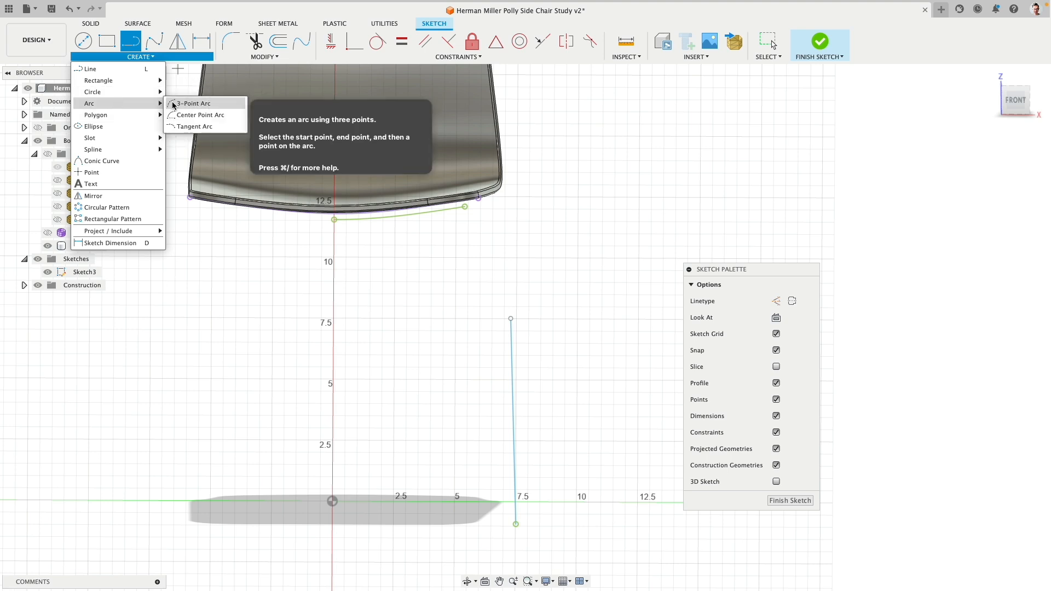
pyautogui.click(211, 103)
pyautogui.click(465, 208)
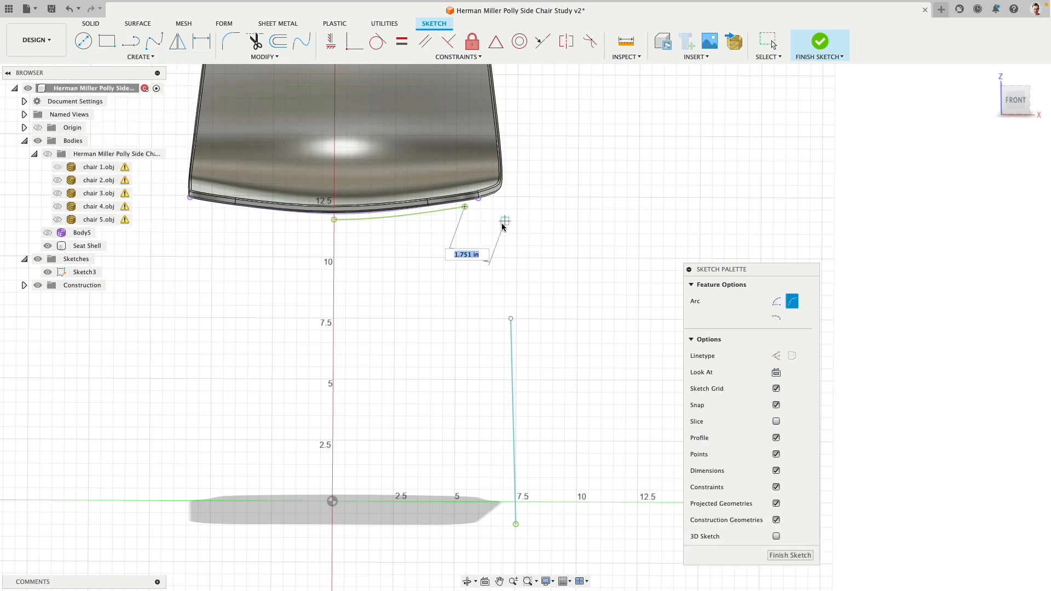
pyautogui.click(502, 253)
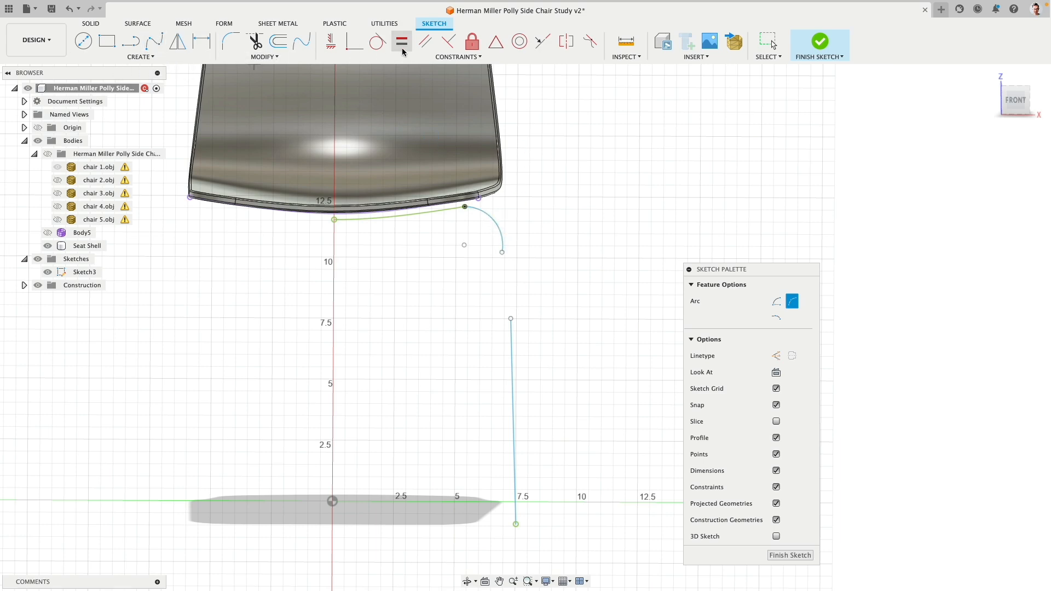
# - Apply a Tangent constraint between the new bend arc and the fixed offset curve beneath the seat
pyautogui.click(378, 41)
pyautogui.scroll(3, 485, 216)
pyautogui.click(484, 216)
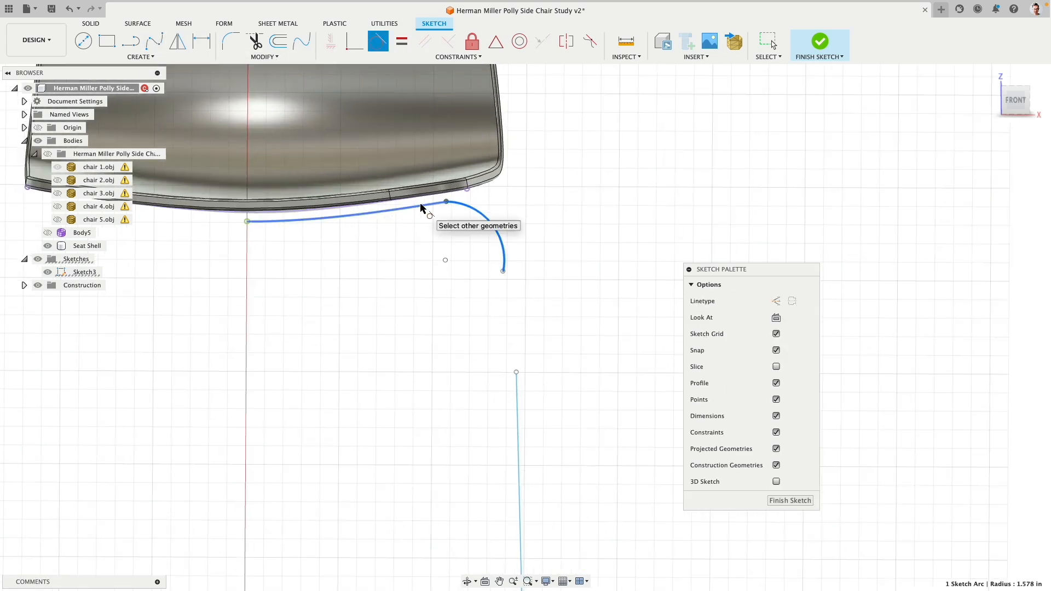
pyautogui.click(433, 205)
# - Draw a short slanted line down from the bend arc's free end and make it tangent to the arc
pyautogui.click(130, 43)
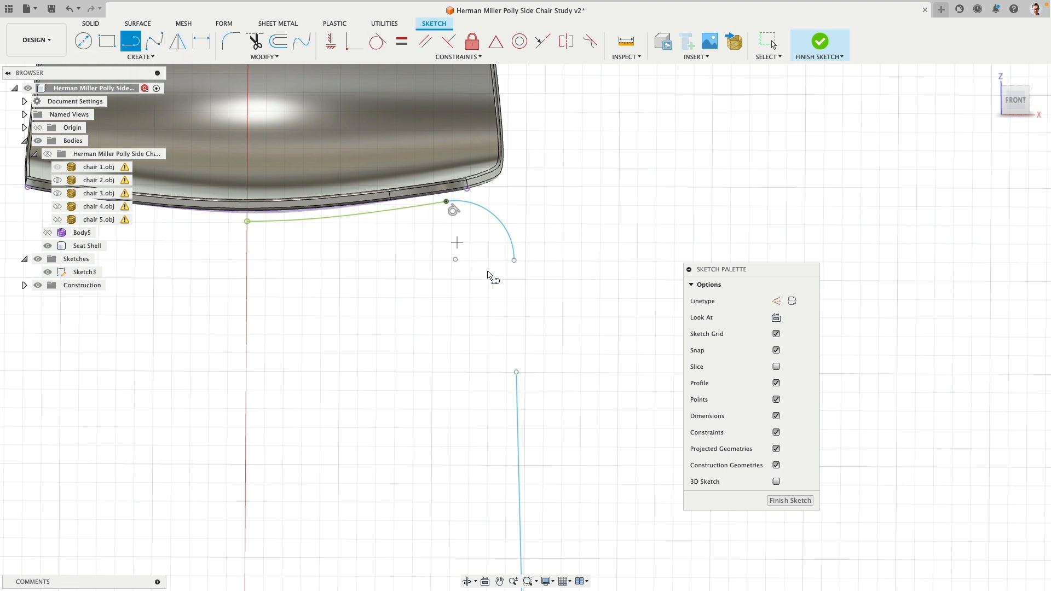
pyautogui.click(515, 261)
pyautogui.click(563, 343)
pyautogui.press('Escape')
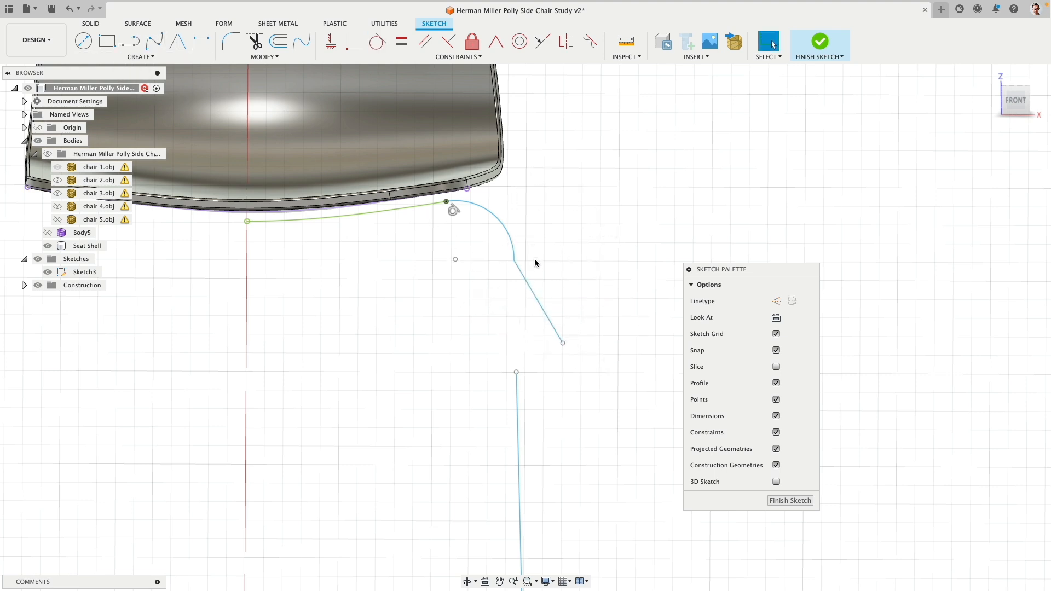
pyautogui.doubleClick(519, 272)
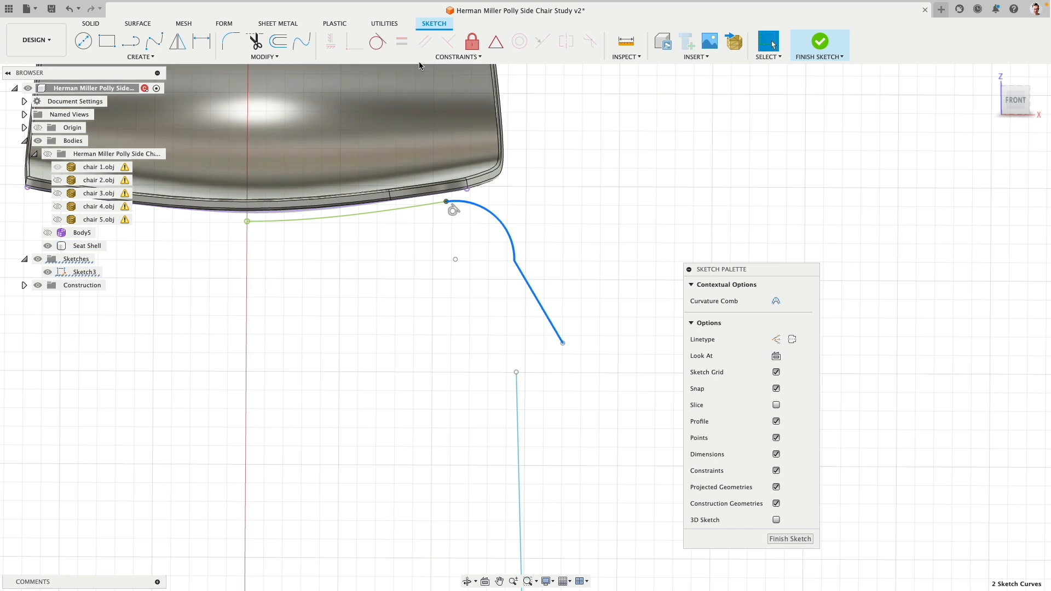
pyautogui.click(378, 42)
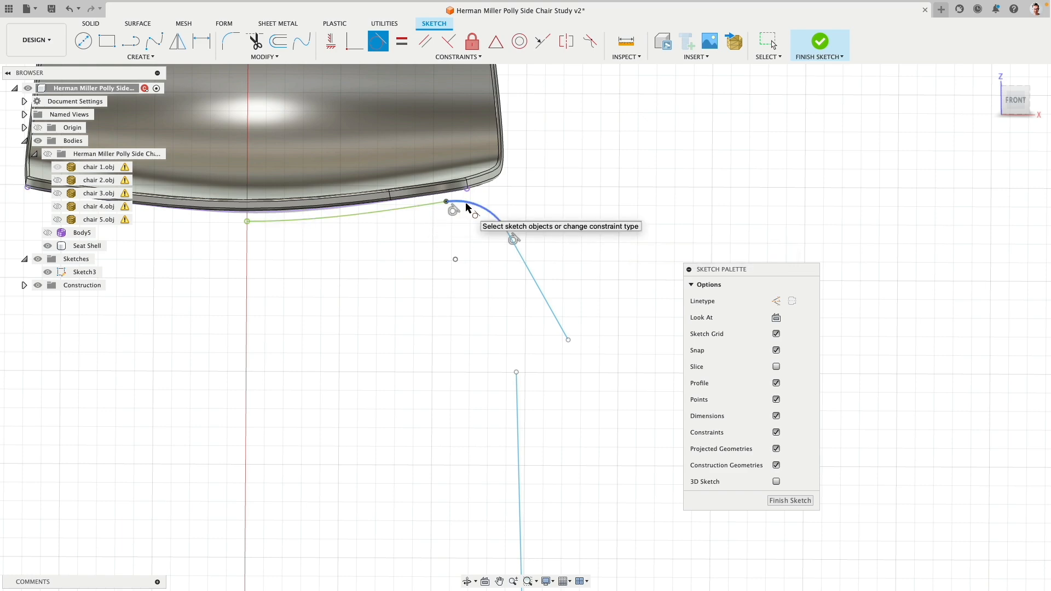
# - Join the tangent line's free end to the old leg line's lower endpoint and delete the old leg line
pyautogui.scroll(-3, 590, 280)
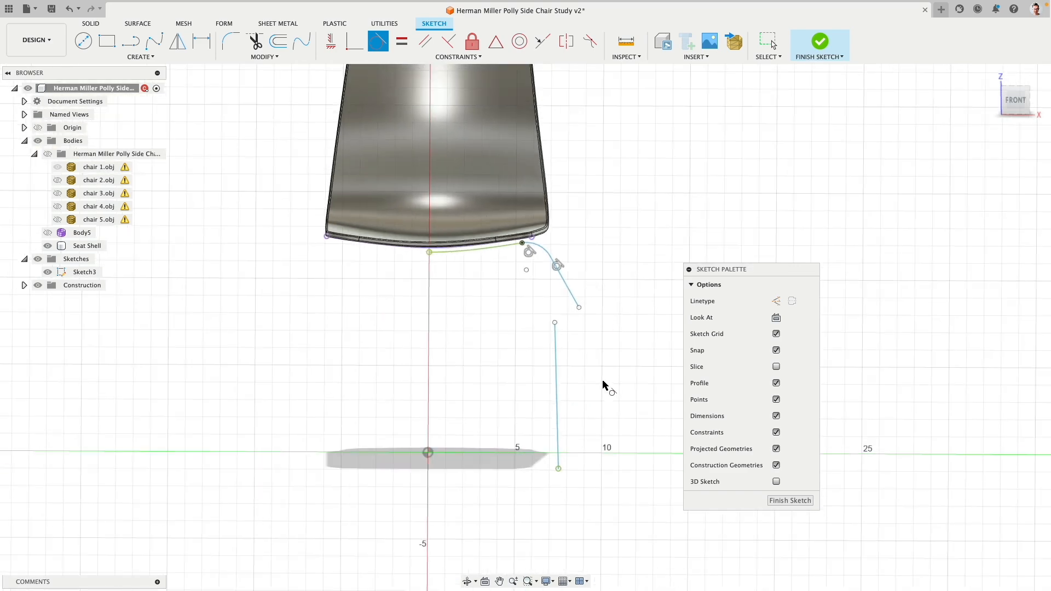
pyautogui.moveTo(594, 357); pyautogui.dragTo(575, 301, button='middle')
pyautogui.press('Escape')
pyautogui.moveTo(558, 251); pyautogui.dragTo(536, 411)
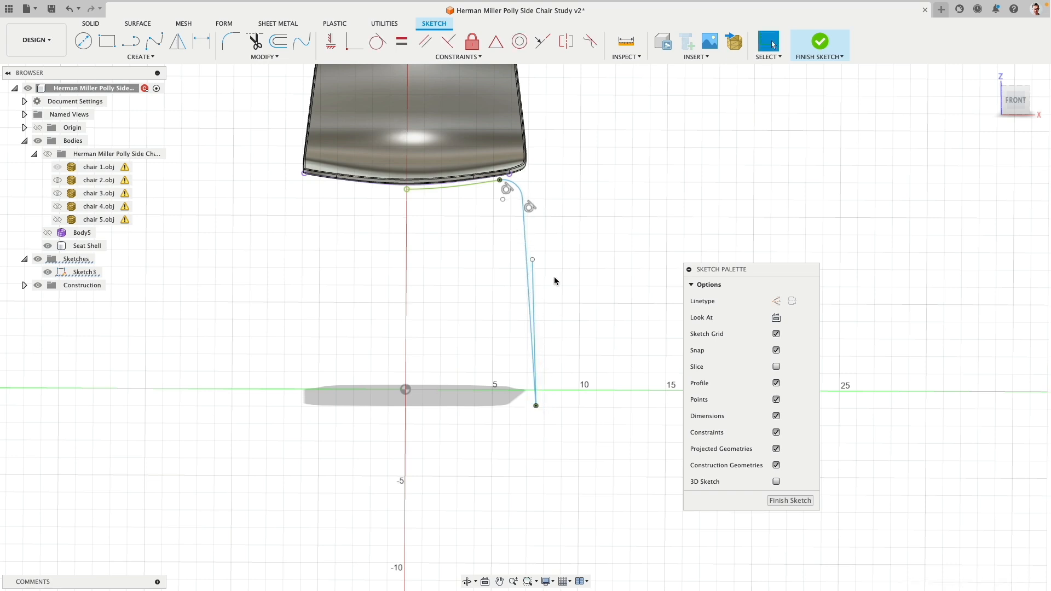
pyautogui.click(536, 324)
pyautogui.press('Delete')
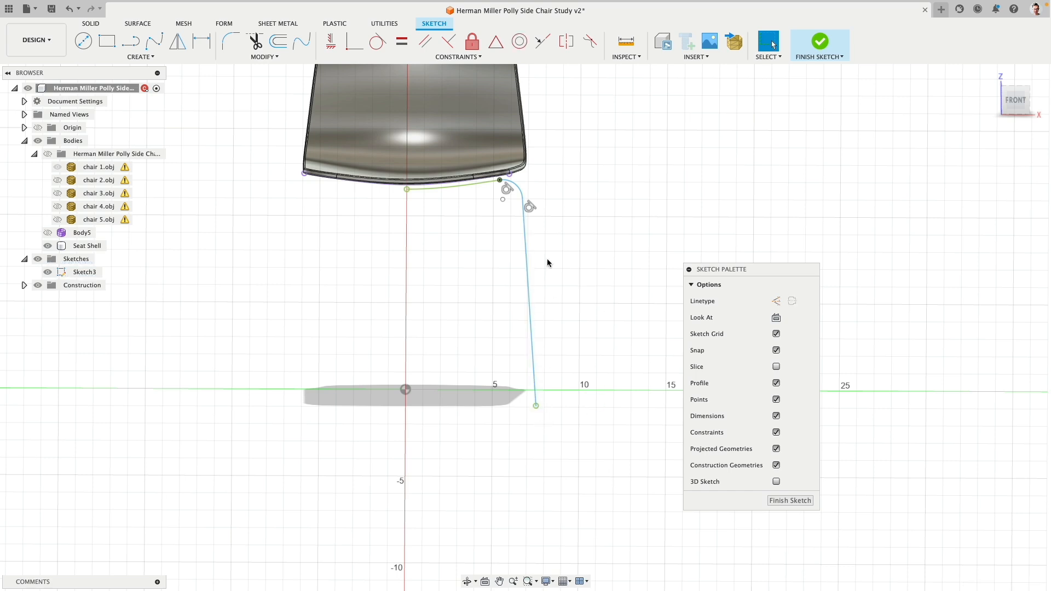
# - Try moving the bend's lower end outward, and undo back to the short tangent line with the old leg line restored
pyautogui.moveTo(524, 197); pyautogui.dragTo(542, 211)
pyautogui.press('super+z')
pyautogui.scroll(10, 540, 192)
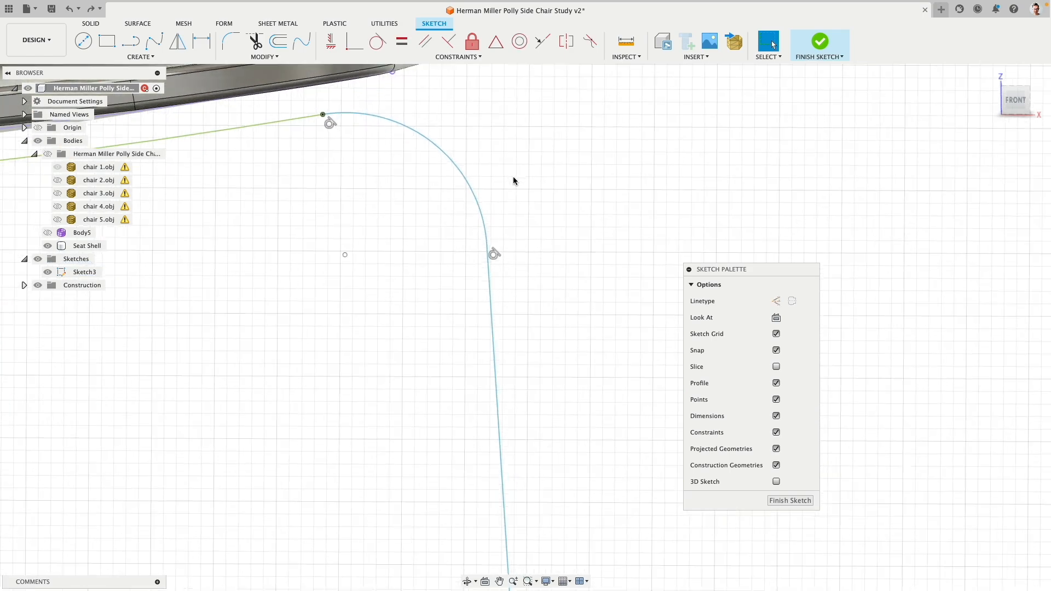
pyautogui.scroll(5, 444, 263)
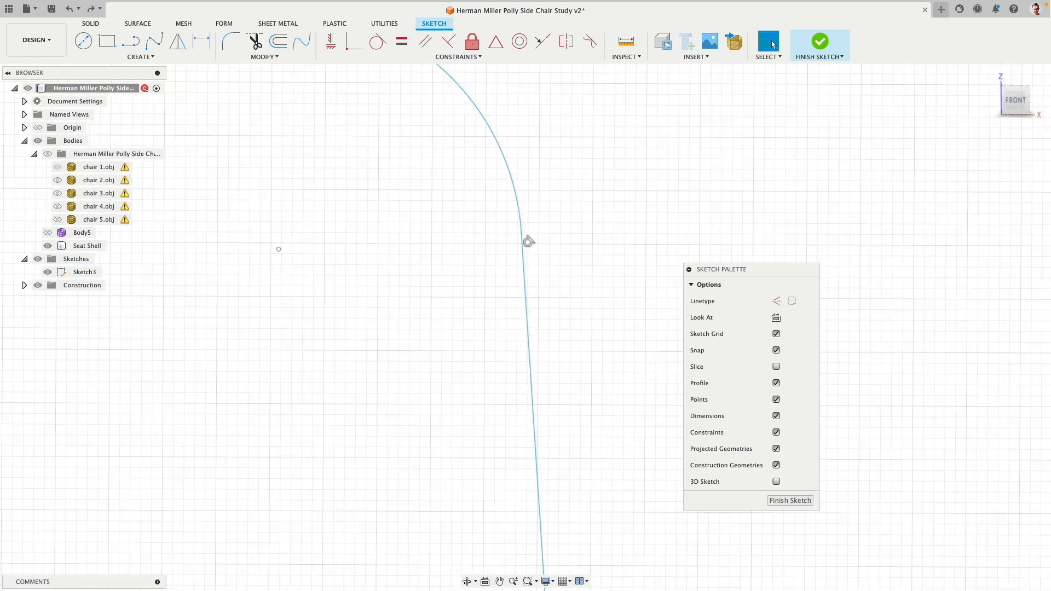
pyautogui.scroll(-12, 444, 265)
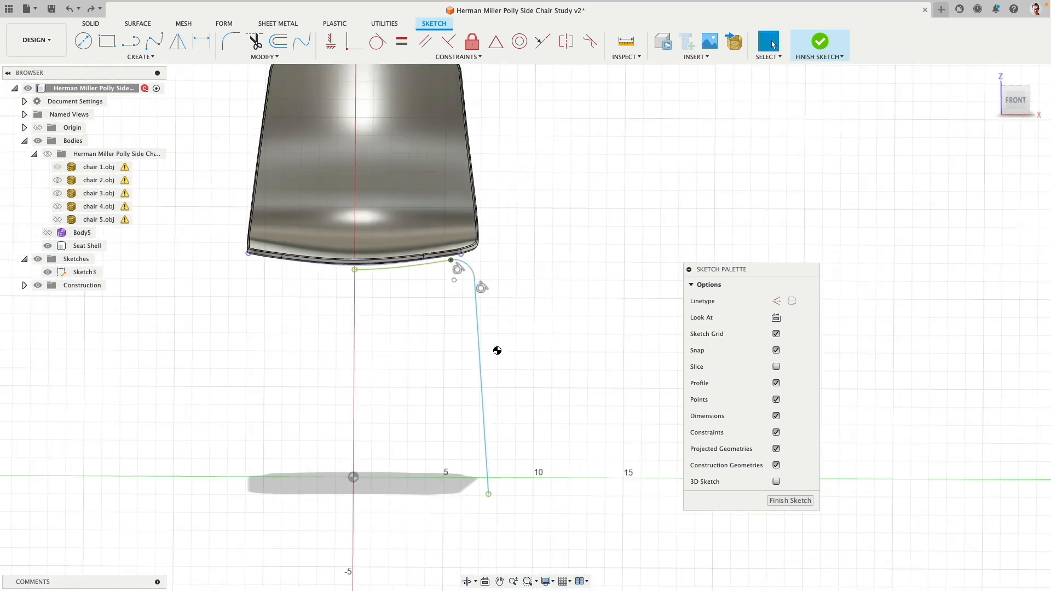
pyautogui.press('super+z')
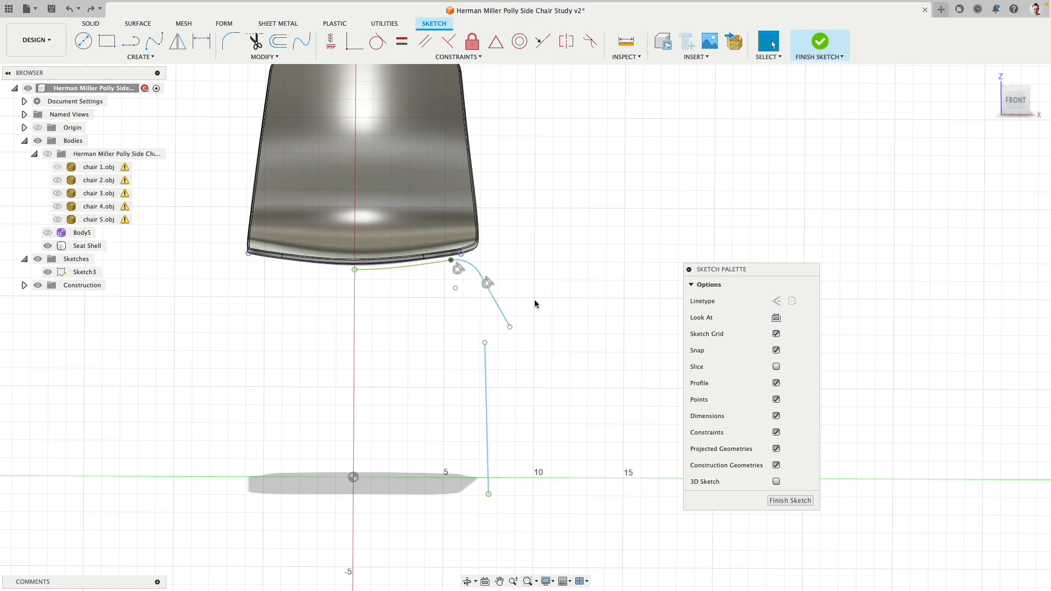
# - Move the tangent line's free end slightly outward and dimension the bend arc's radius at 1.5 in
pyautogui.scroll(4, 514, 297)
pyautogui.moveTo(505, 360)
pyautogui.mouseDown()
pyautogui.moveTo(503, 371)
pyautogui.moveTo(518, 367)
pyautogui.mouseUp()
pyautogui.click(441, 228)
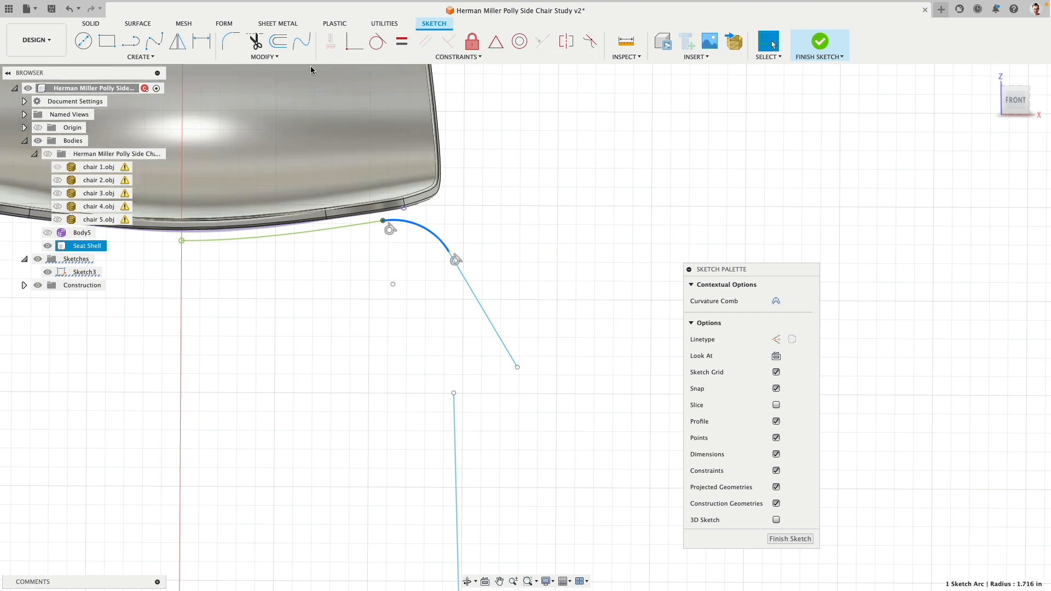
pyautogui.click(202, 42)
pyautogui.click(478, 205)
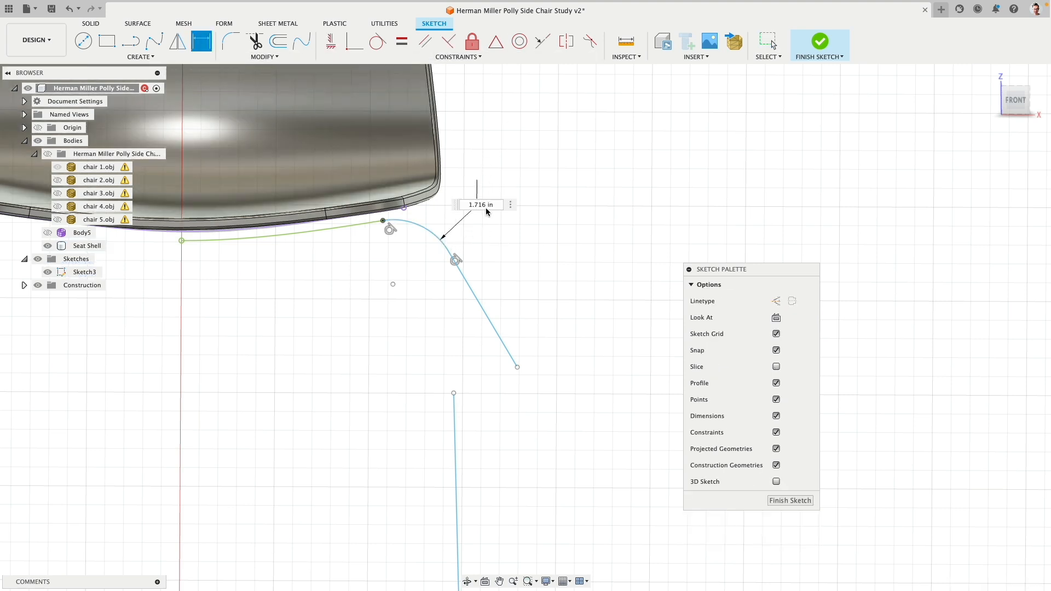
pyautogui.write('1.5')
pyautogui.press('Return')
pyautogui.scroll(-2, 615, 228)
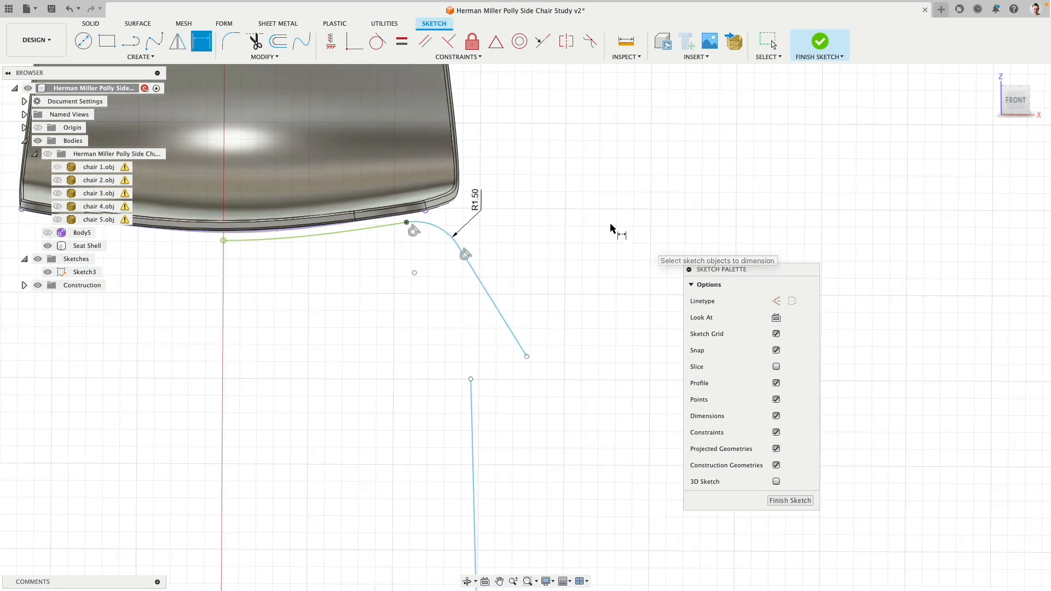
# - Show the chair mesh bodies and move the tangent line's free end inward toward the mesh's front leg
pyautogui.click(48, 154)
pyautogui.click(527, 357)
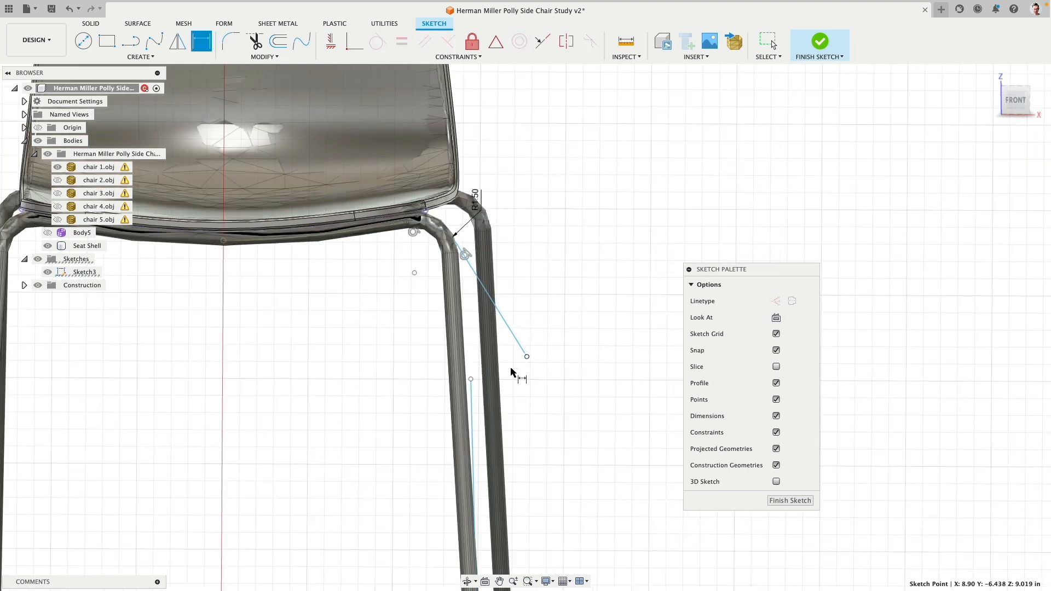
pyautogui.press('Escape')
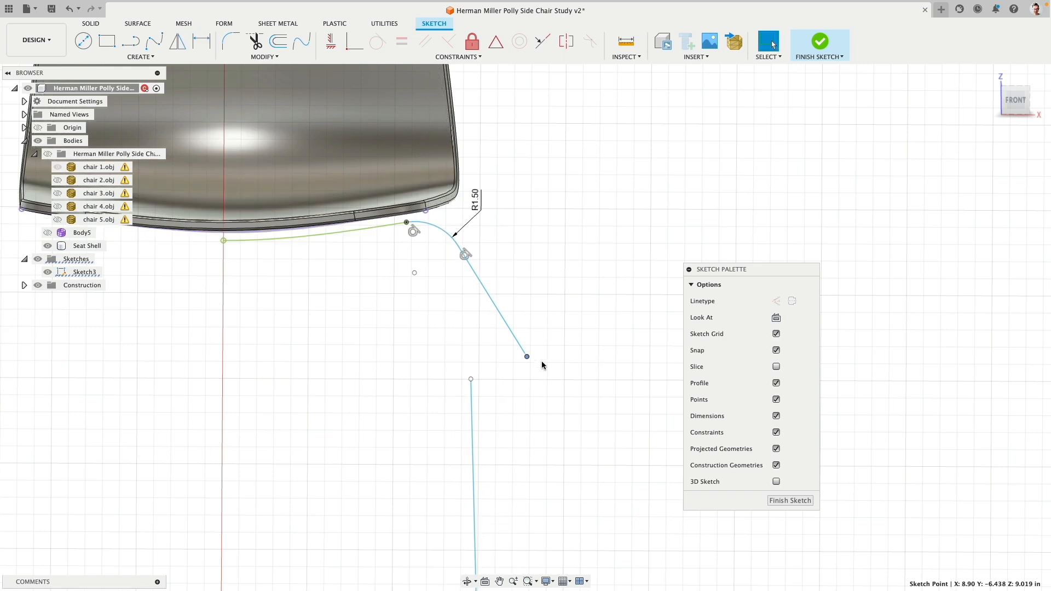
pyautogui.click(48, 154)
pyautogui.moveTo(524, 356); pyautogui.dragTo(485, 374)
# - Set the bend radius to 1.25 in and join the tangent line's free end to the old leg line's upper endpoint
pyautogui.click(475, 201)
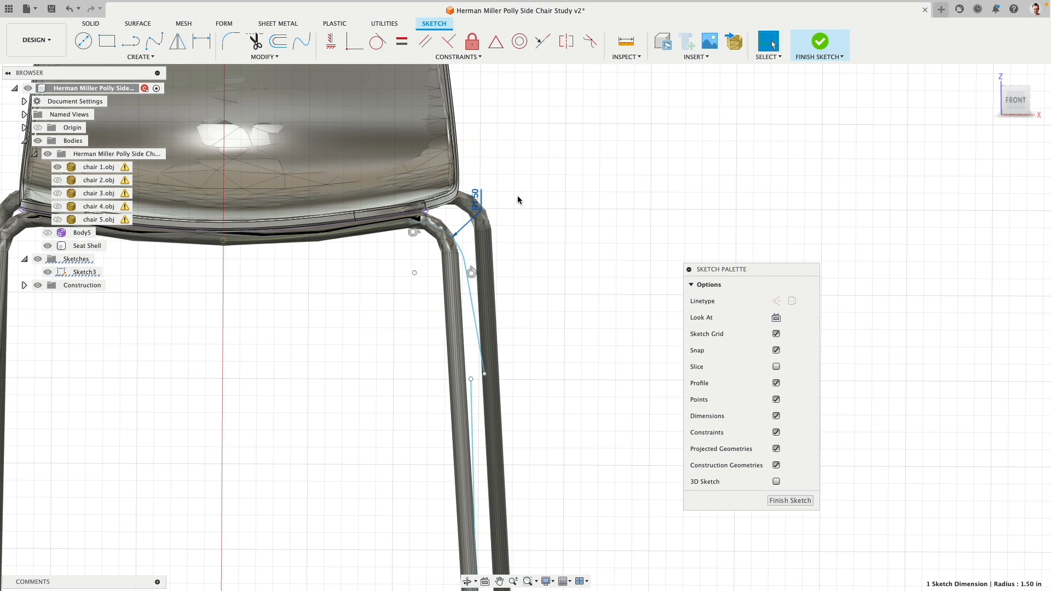
pyautogui.doubleClick(478, 202)
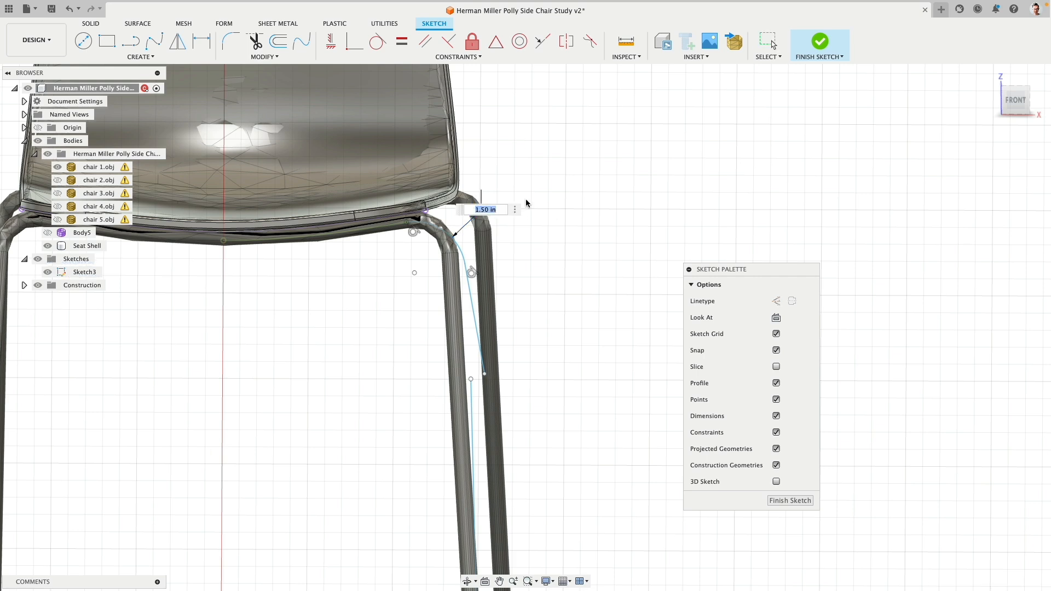
pyautogui.press('Return')
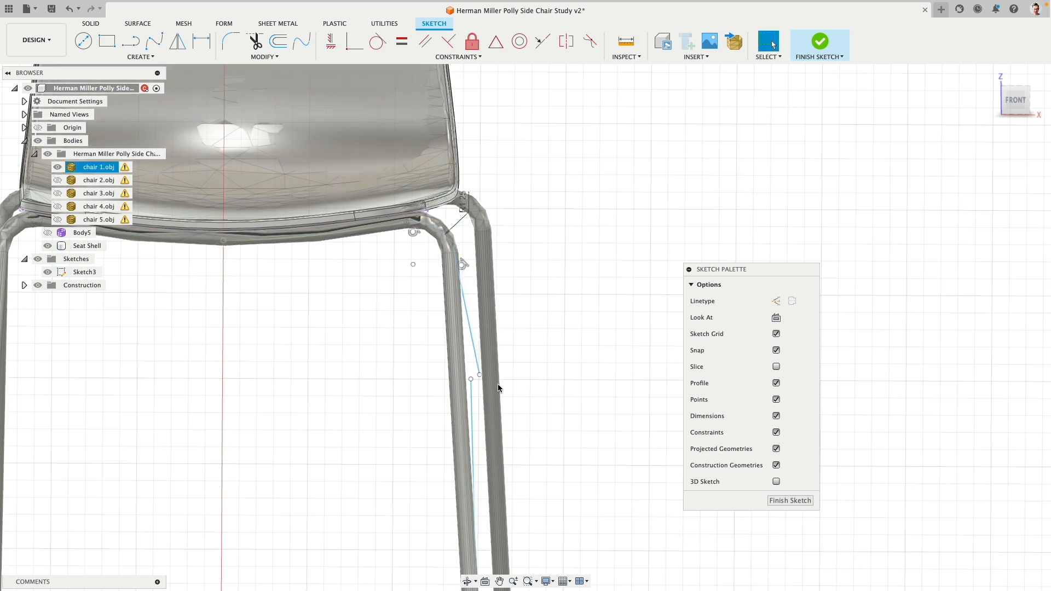
pyautogui.moveTo(480, 375); pyautogui.dragTo(471, 379)
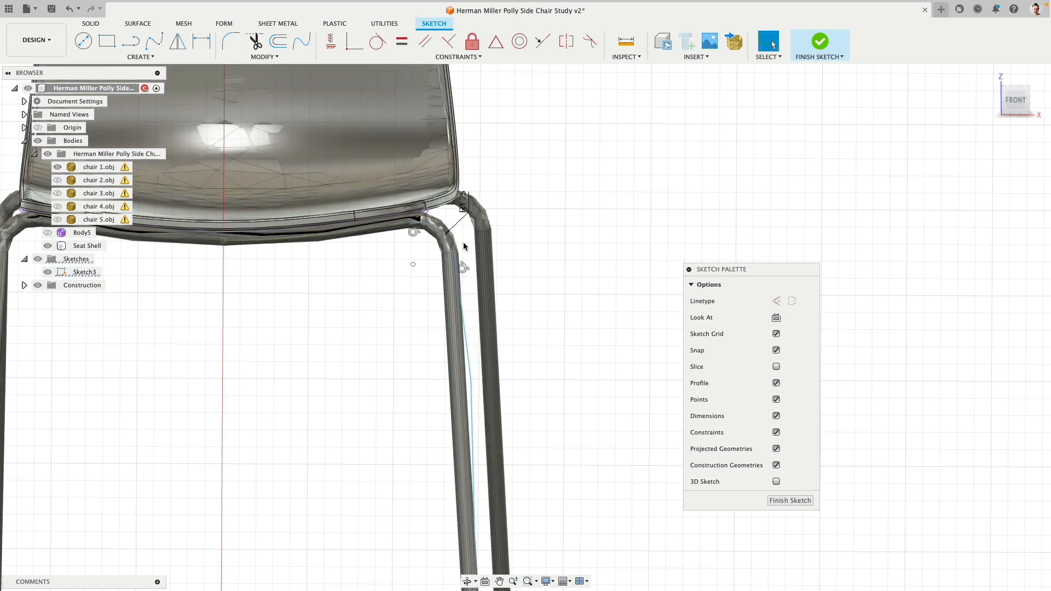
# - Set the bend arc's radius to 1 in
pyautogui.click(464, 204)
pyautogui.doubleClick(463, 213)
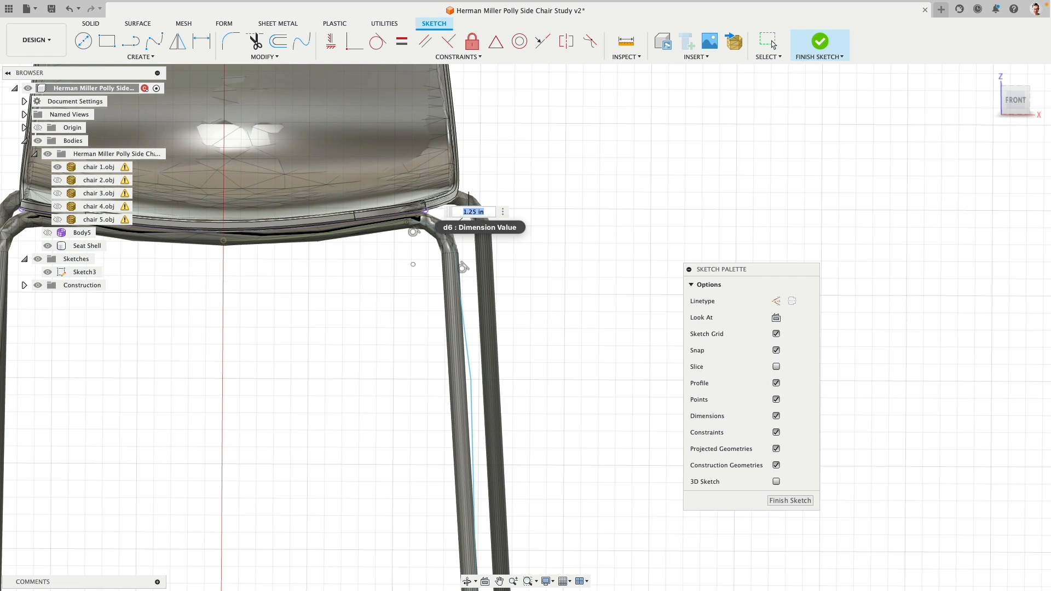
pyautogui.press('Return')
# - Set the bend arc's radius to 1.1 in to match the mesh's front leg bend
pyautogui.scroll(5, 438, 246)
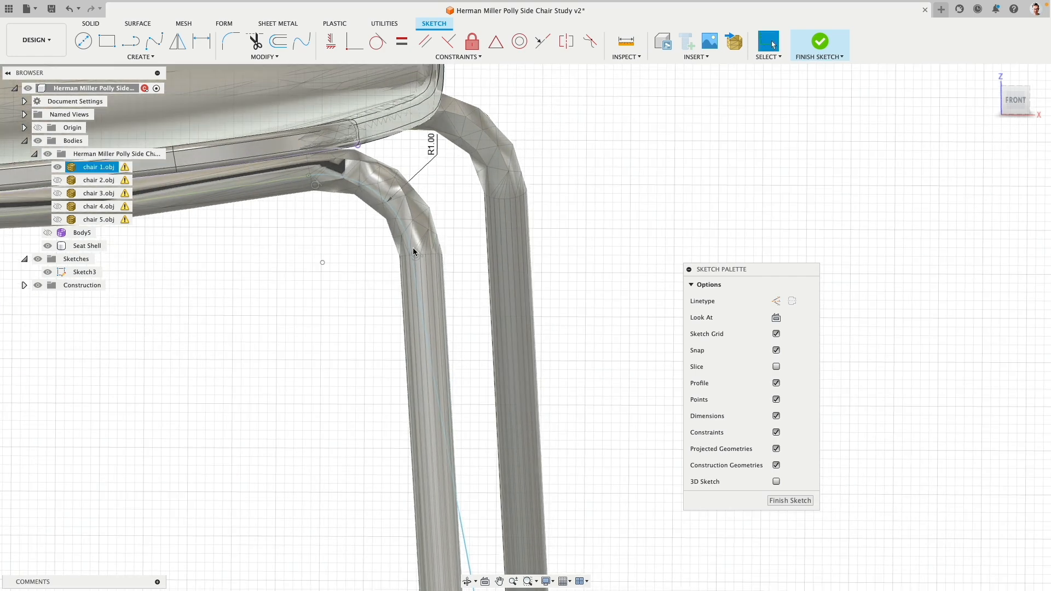
pyautogui.doubleClick(433, 143)
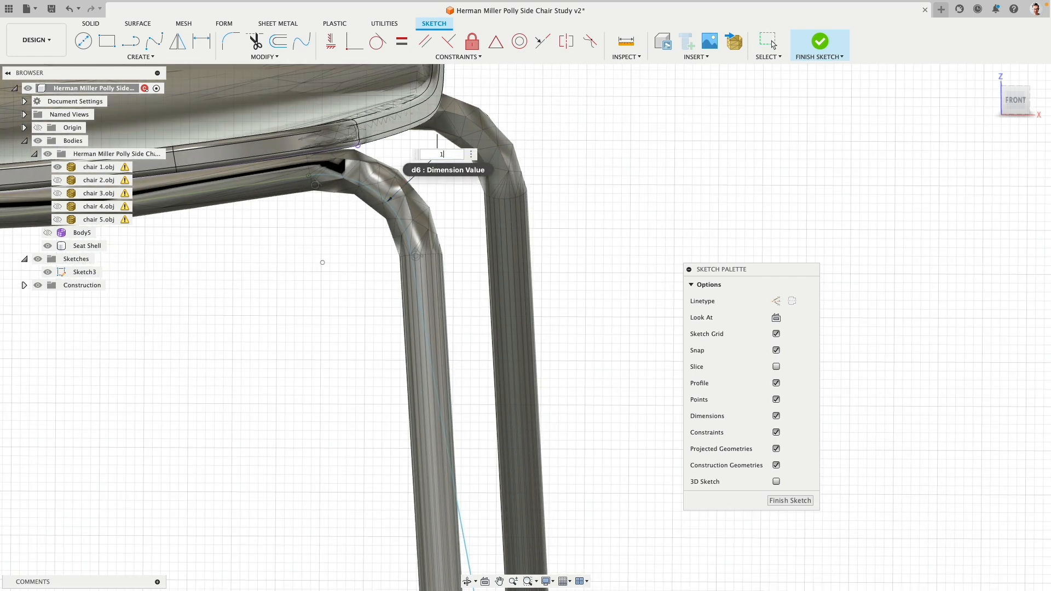
pyautogui.write('1.1')
pyautogui.press('Return')
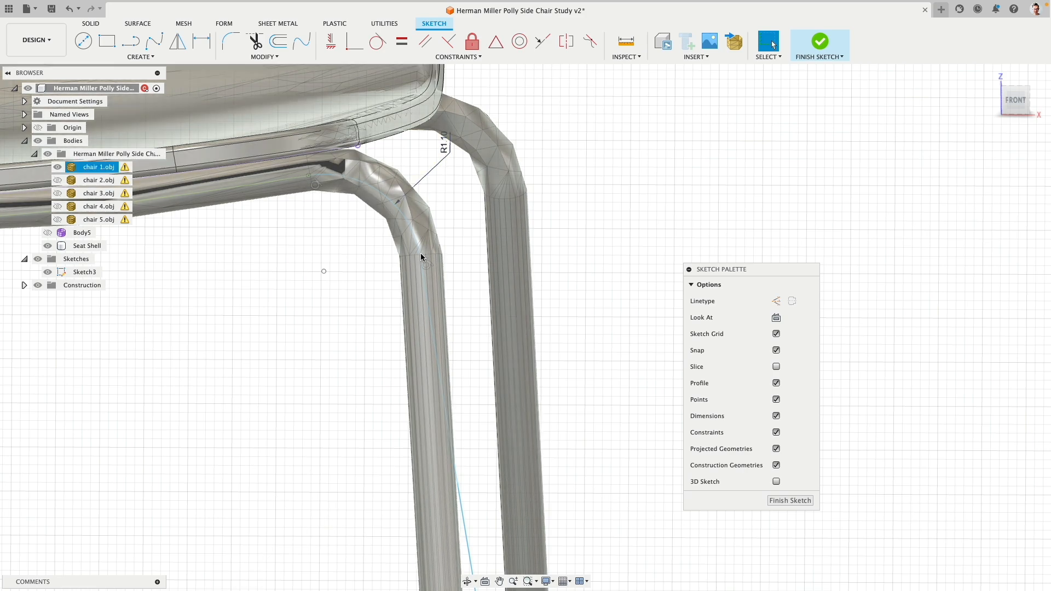
# - With the chair 1.obj mesh hidden, delete the old leg line and extend the tangent line's end down to about X 7.65, Z -0.78 in
pyautogui.scroll(-8, 432, 316)
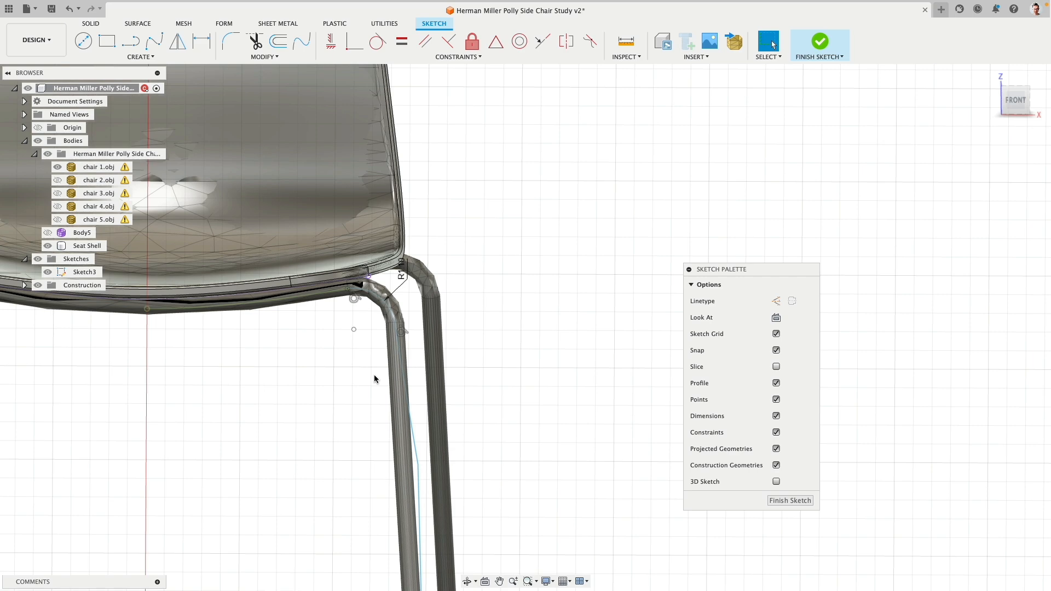
pyautogui.click(57, 167)
pyautogui.click(421, 298)
pyautogui.press('Delete')
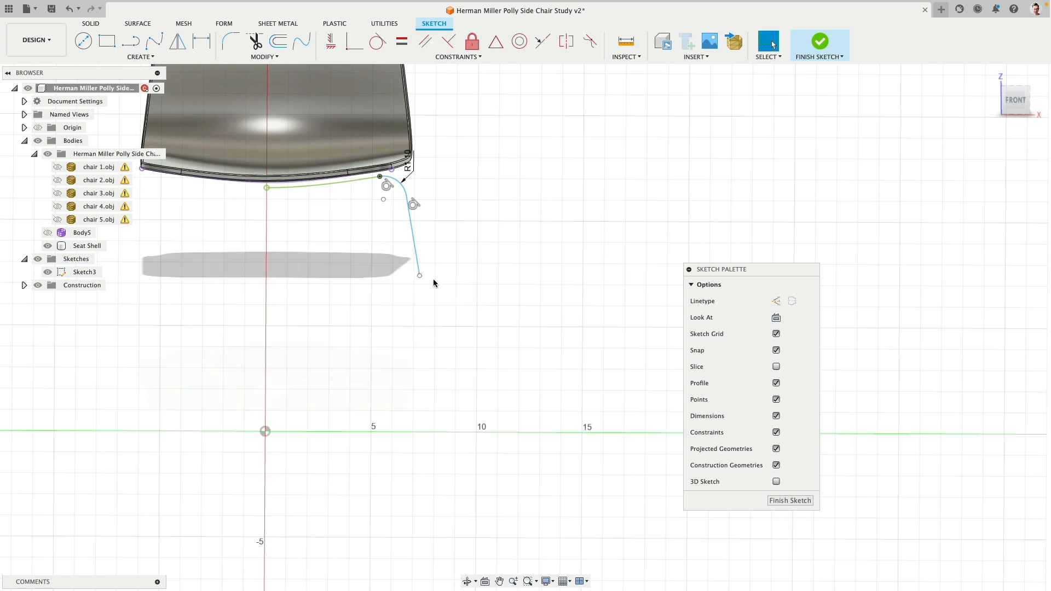
pyautogui.moveTo(421, 276)
pyautogui.mouseDown()
pyautogui.moveTo(409, 339)
pyautogui.moveTo(449, 330)
pyautogui.moveTo(427, 467)
pyautogui.mouseUp()
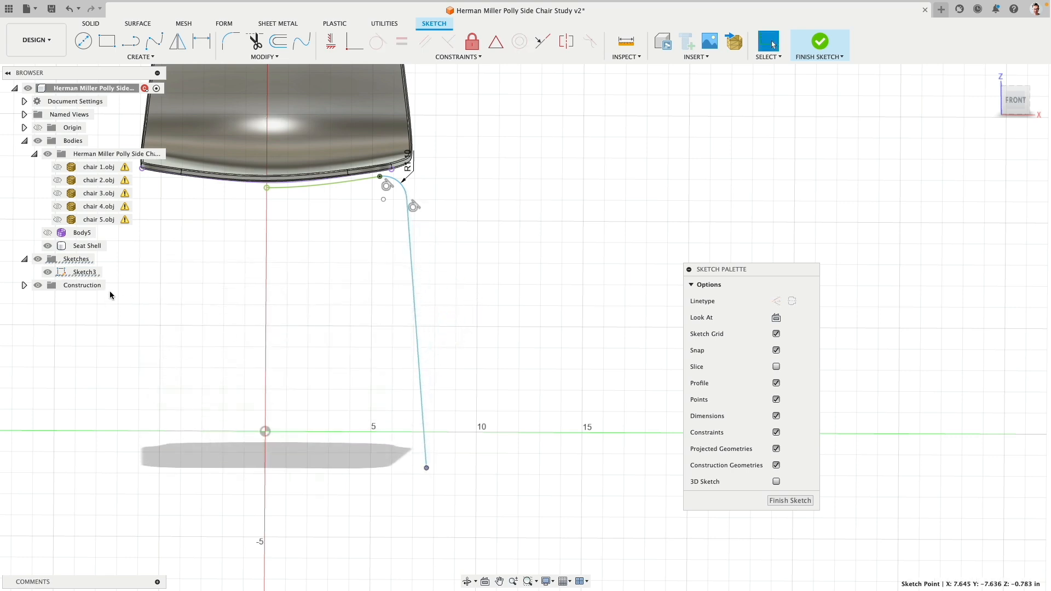
# - Show the chair 1.obj reference mesh and adjust the leg line's lower endpoint so the line follows the front leg
pyautogui.click(57, 169)
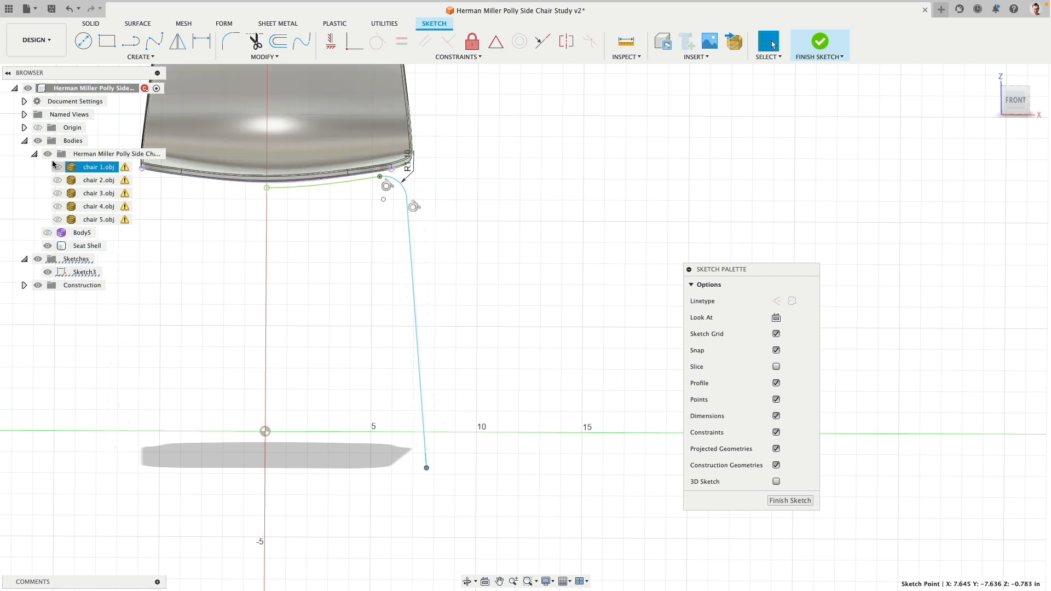
pyautogui.click(57, 167)
pyautogui.click(427, 468)
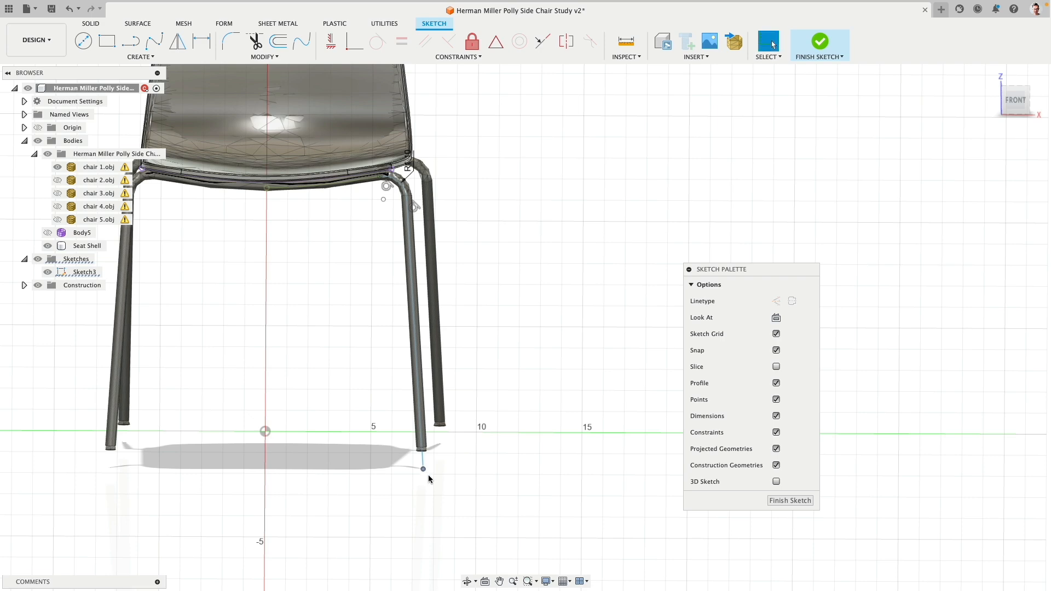
pyautogui.scroll(5, 425, 471)
pyautogui.moveTo(412, 450); pyautogui.dragTo(410, 417)
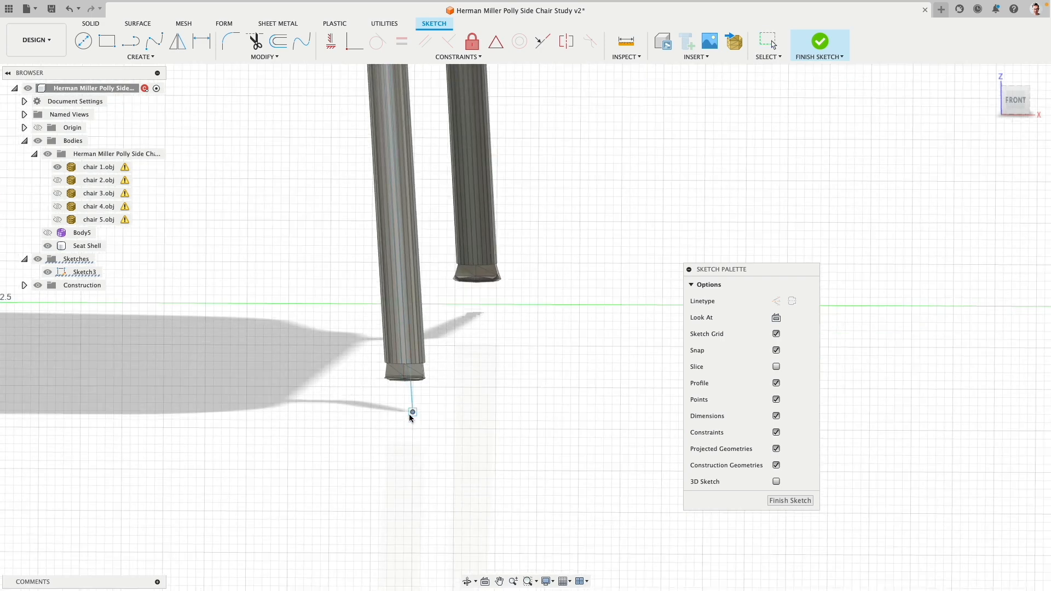
pyautogui.scroll(-1, 436, 419)
pyautogui.scroll(-1, 435, 419)
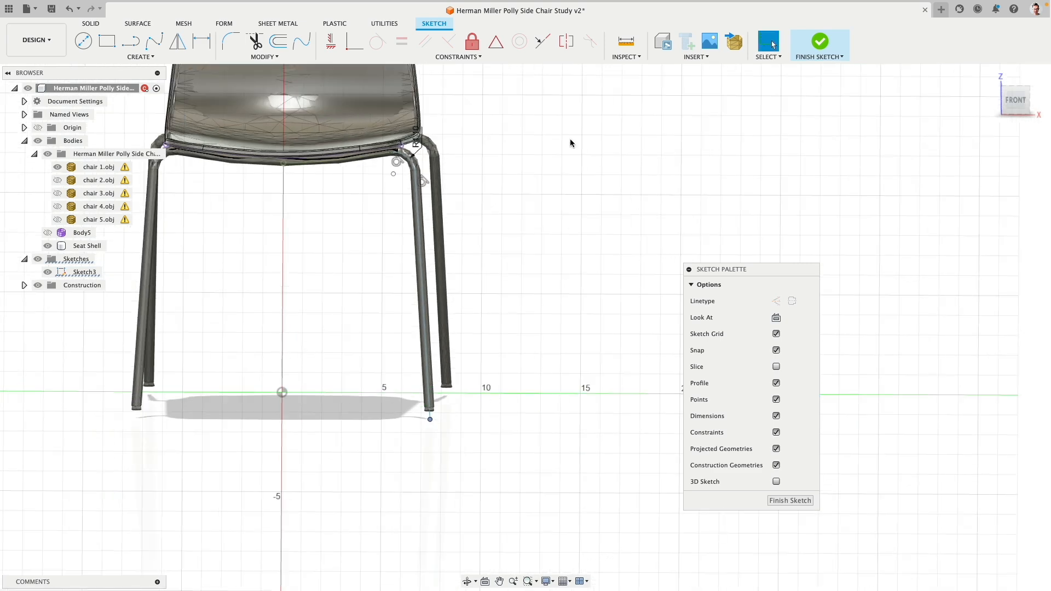
# - Hide all bodies, finish the leg sketch and view the model from the right side
pyautogui.click(43, 141)
pyautogui.click(38, 141)
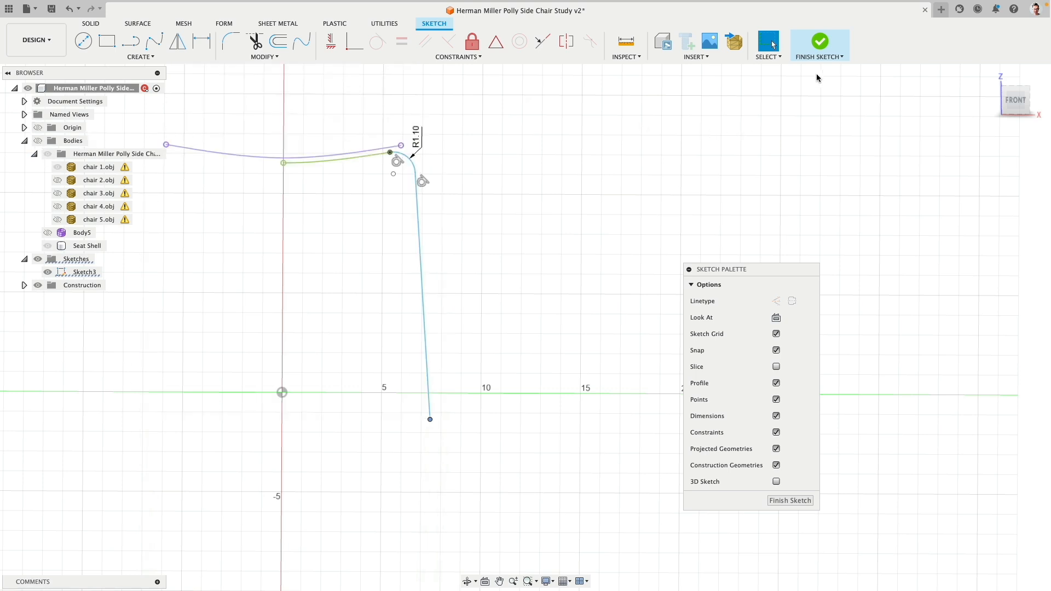
pyautogui.click(820, 42)
pyautogui.click(1029, 103)
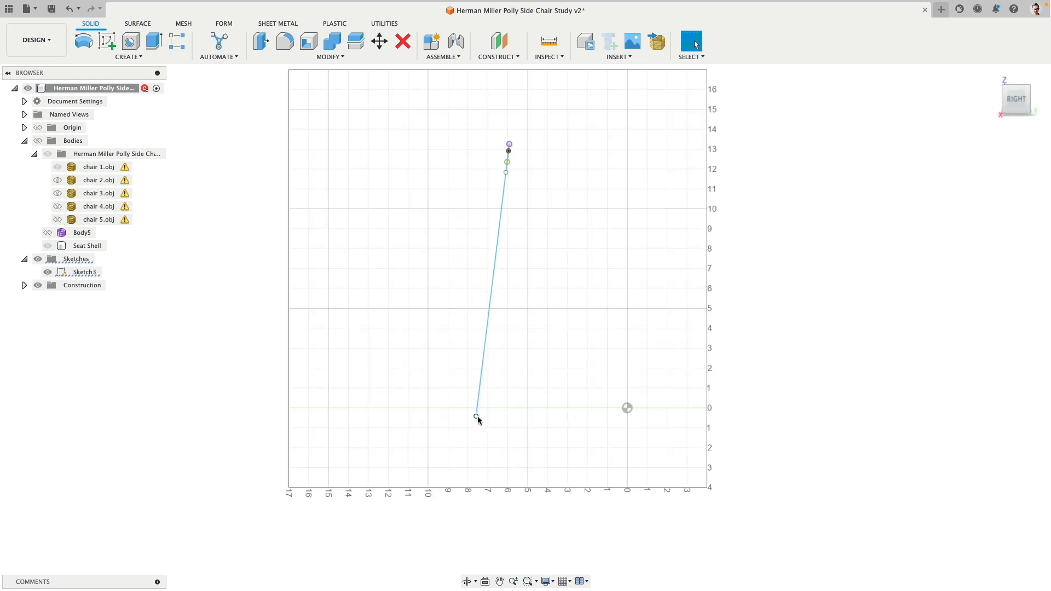
pyautogui.click(108, 45)
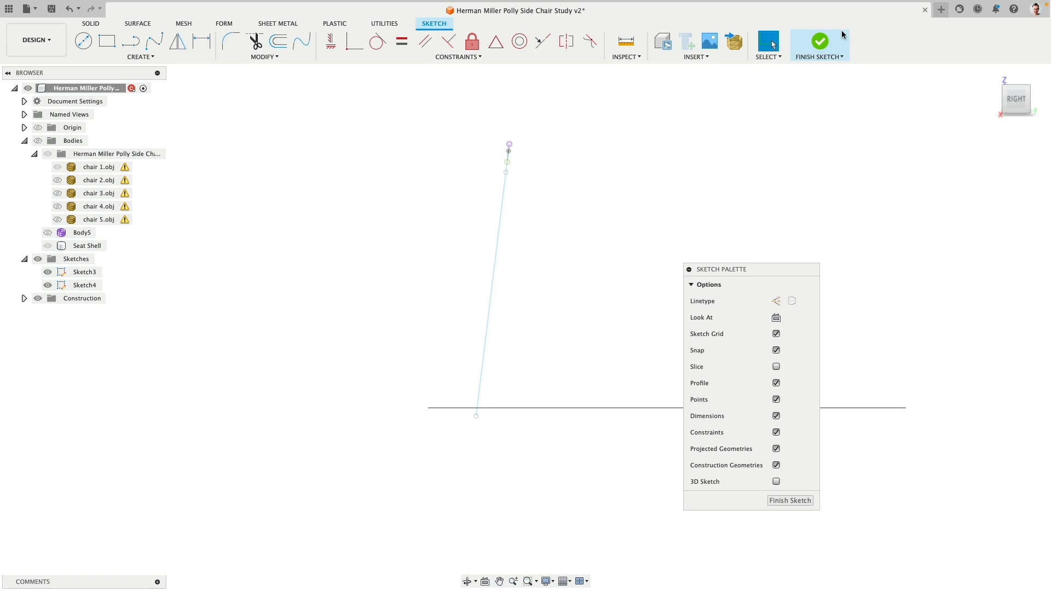
pyautogui.click(822, 43)
pyautogui.click(85, 286)
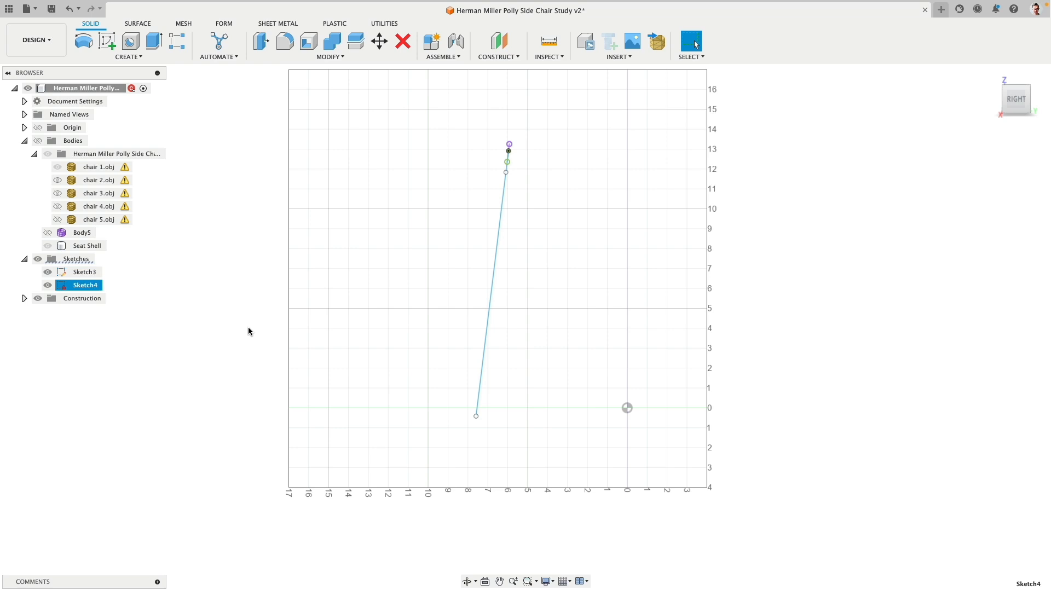
pyautogui.press('Delete')
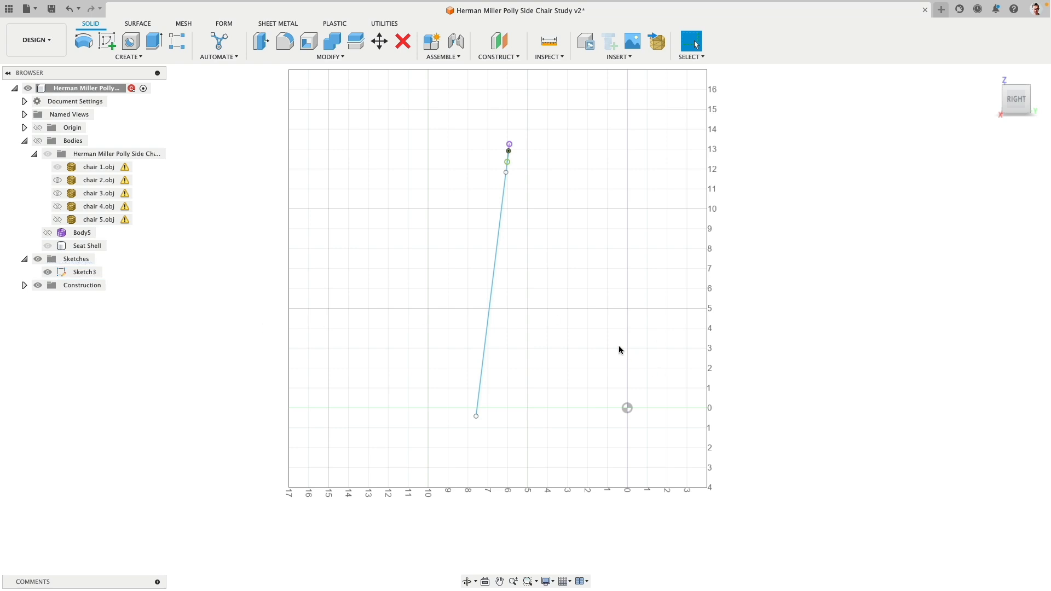
# - Start a sketch on the side (YZ) plane and draw a 10 in horizontal line from the origin toward the chair front
pyautogui.click(107, 41)
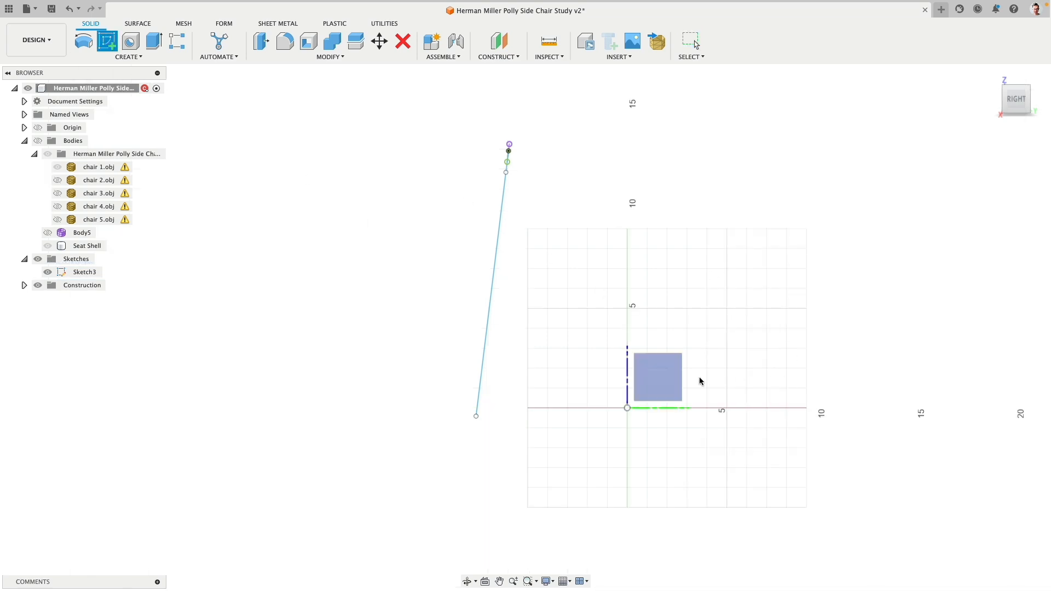
pyautogui.click(669, 334)
pyautogui.click(130, 41)
pyautogui.scroll(-3, 476, 306)
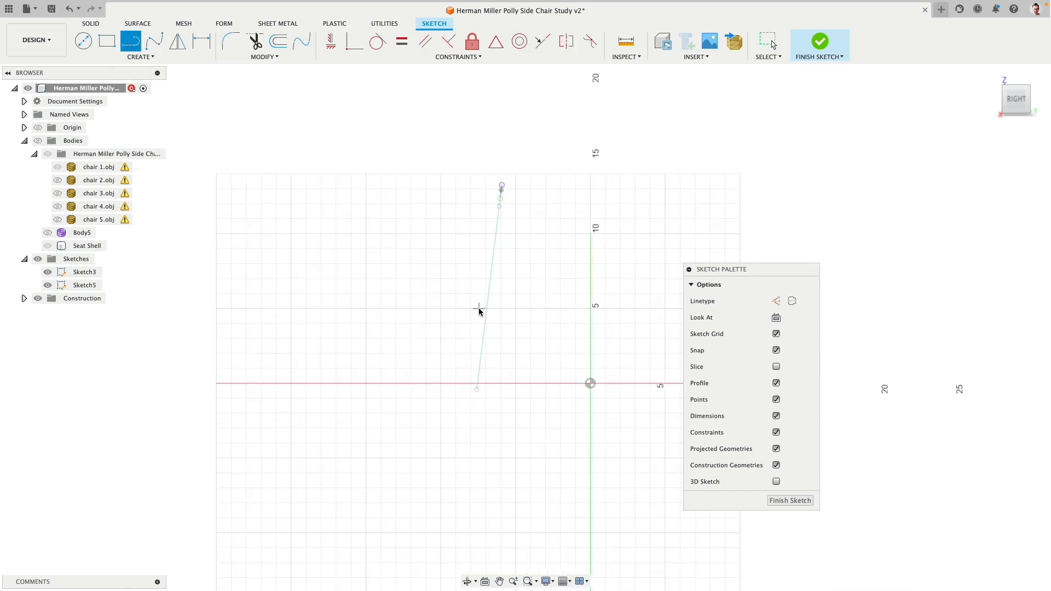
pyautogui.click(581, 379)
pyautogui.click(445, 377)
pyautogui.moveTo(552, 405)
pyautogui.mouseDown(button='middle')
pyautogui.moveTo(457, 409)
pyautogui.moveTo(442, 387)
pyautogui.mouseUp(button='middle')
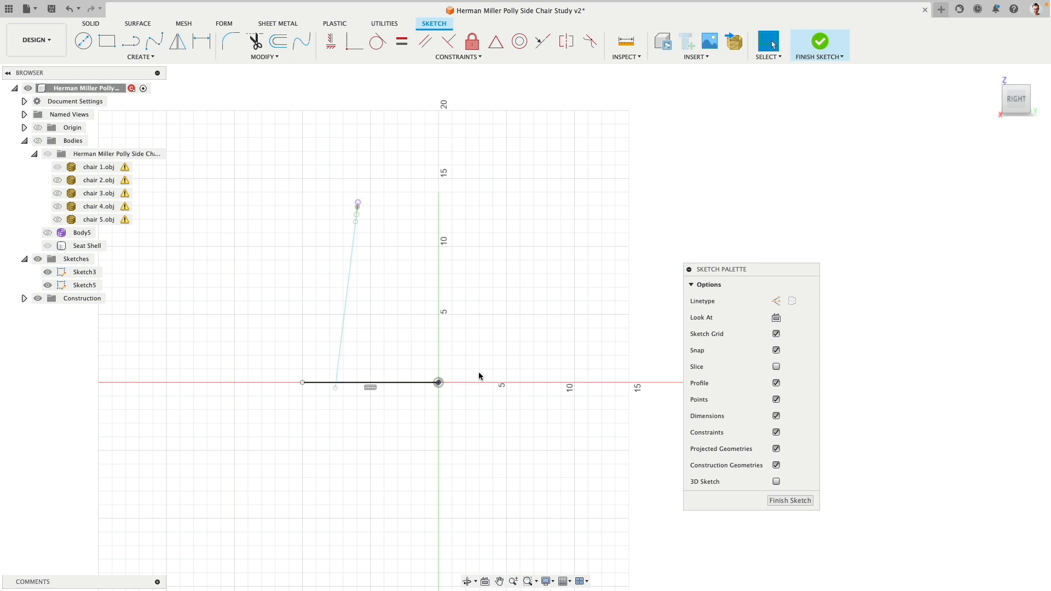
# - Draw a collinear line about 13 in long from the origin toward the chair back and finish the sketch
pyautogui.press('l')
pyautogui.click(439, 383)
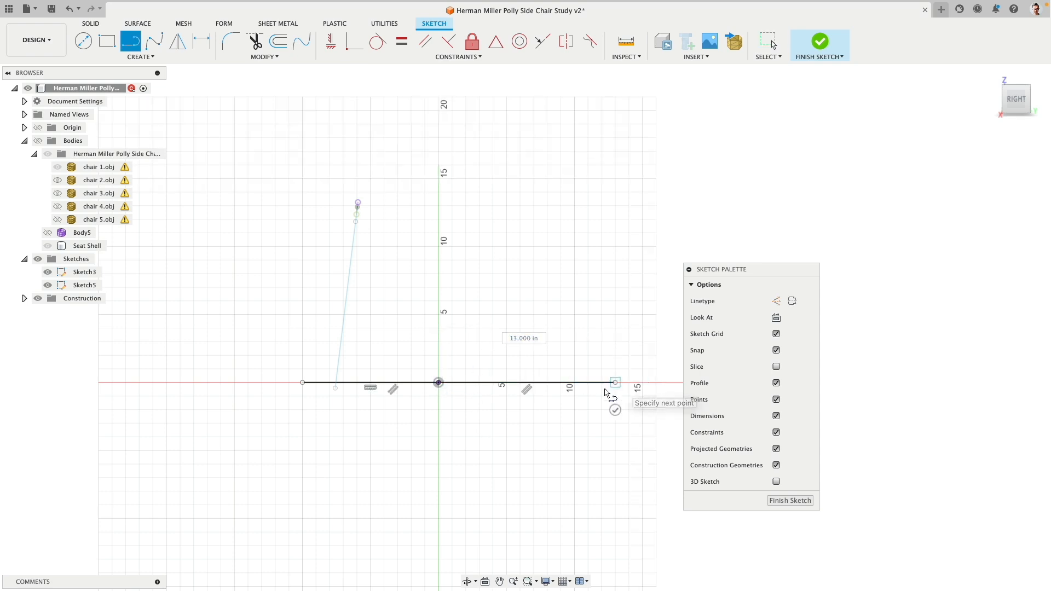
pyautogui.click(614, 383)
pyautogui.press('Escape')
pyautogui.click(425, 382)
pyautogui.moveTo(470, 387)
pyautogui.keyDown('shift'); pyautogui.mouseDown(button='middle')
pyautogui.moveTo(482, 408)
pyautogui.moveTo(469, 379)
pyautogui.mouseUp(button='middle'); pyautogui.keyUp('shift')
pyautogui.keyDown('shift'); pyautogui.click(519, 365); pyautogui.keyUp('shift')
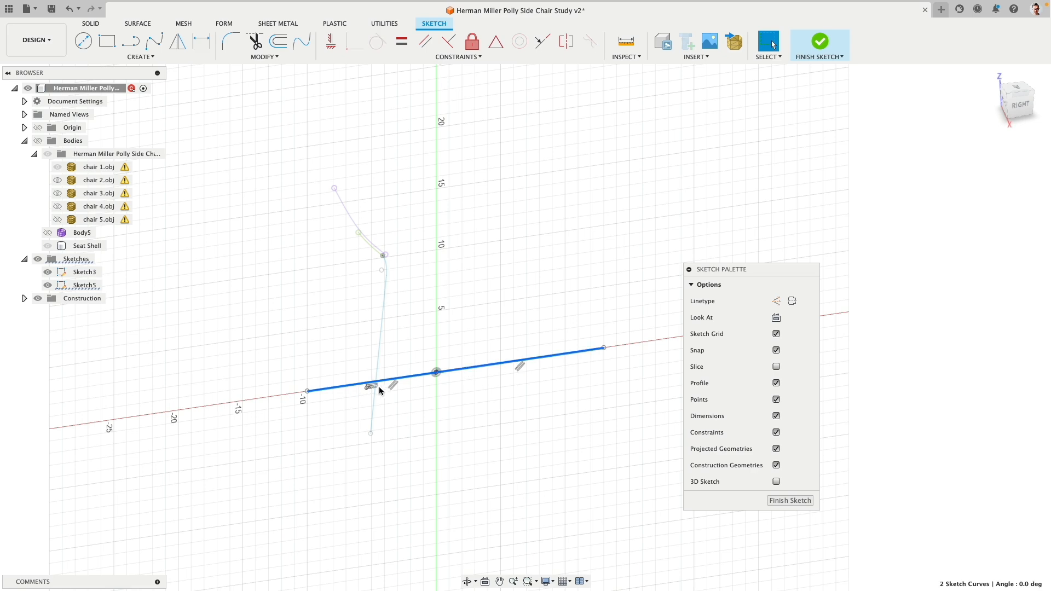
pyautogui.click(295, 207)
pyautogui.click(819, 43)
pyautogui.keyDown('shift'); pyautogui.moveTo(538, 195); pyautogui.dragTo(241, 252, button='middle'); pyautogui.keyUp('shift')
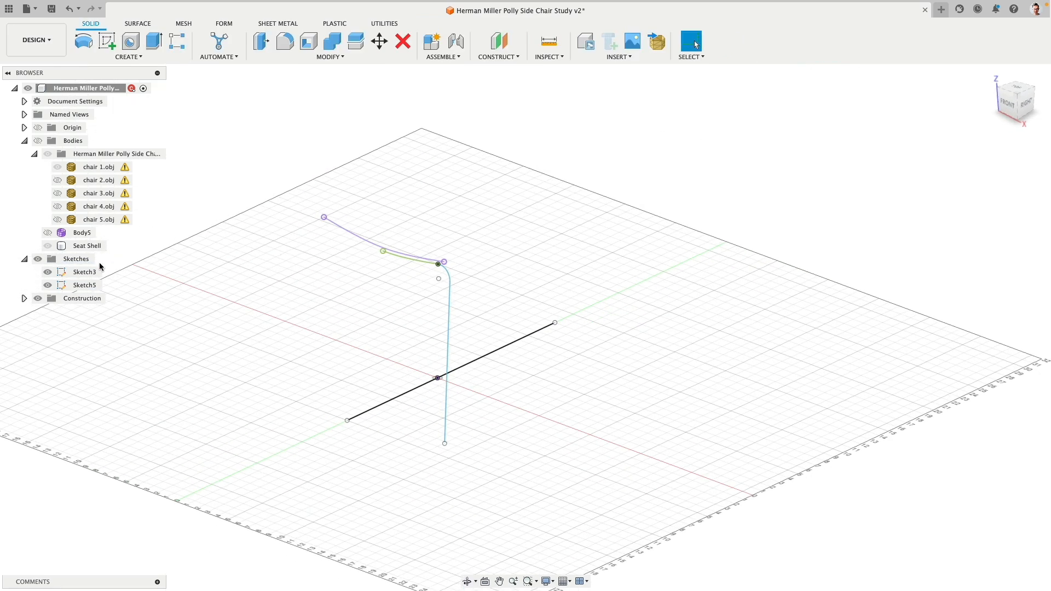
# - Reopen the leg sketch (Sketch3) and intersect the 10 in ground line with its plane to create a reference point
pyautogui.doubleClick(60, 274)
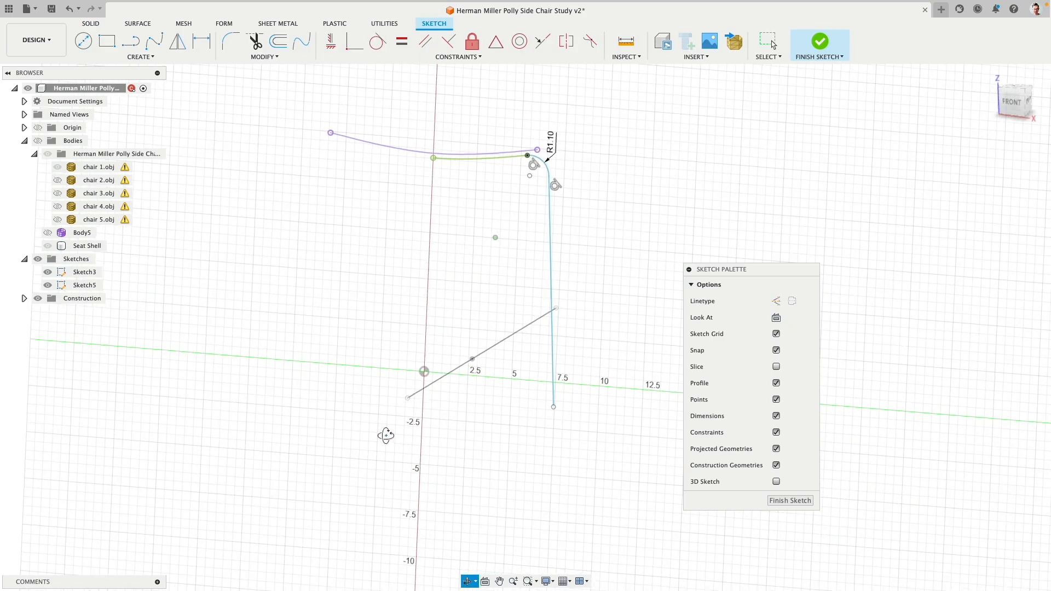
pyautogui.keyDown('shift'); pyautogui.moveTo(394, 430); pyautogui.dragTo(429, 378, button='middle'); pyautogui.keyUp('shift')
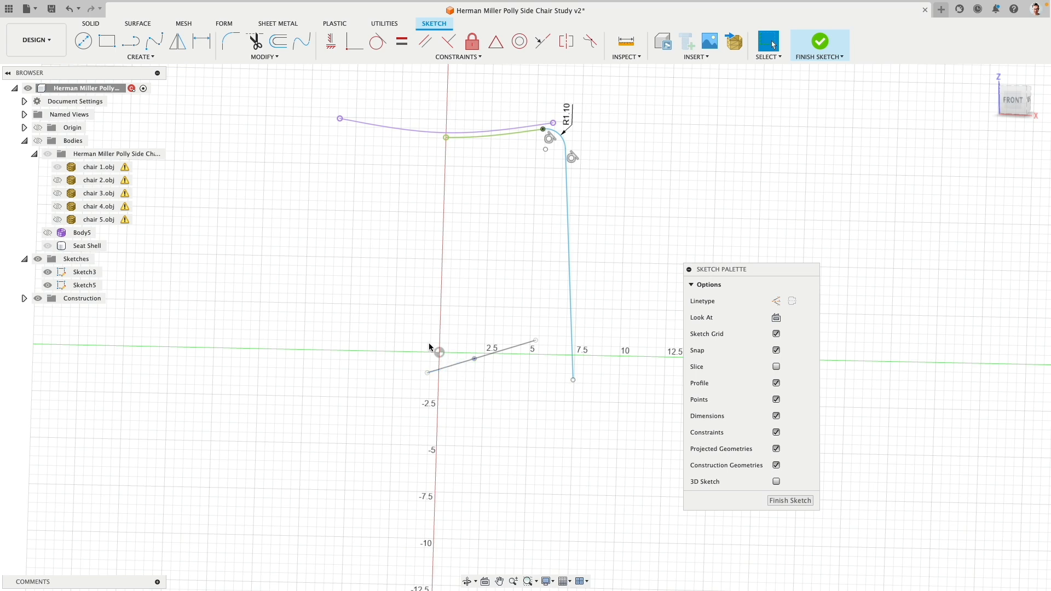
pyautogui.click(144, 58)
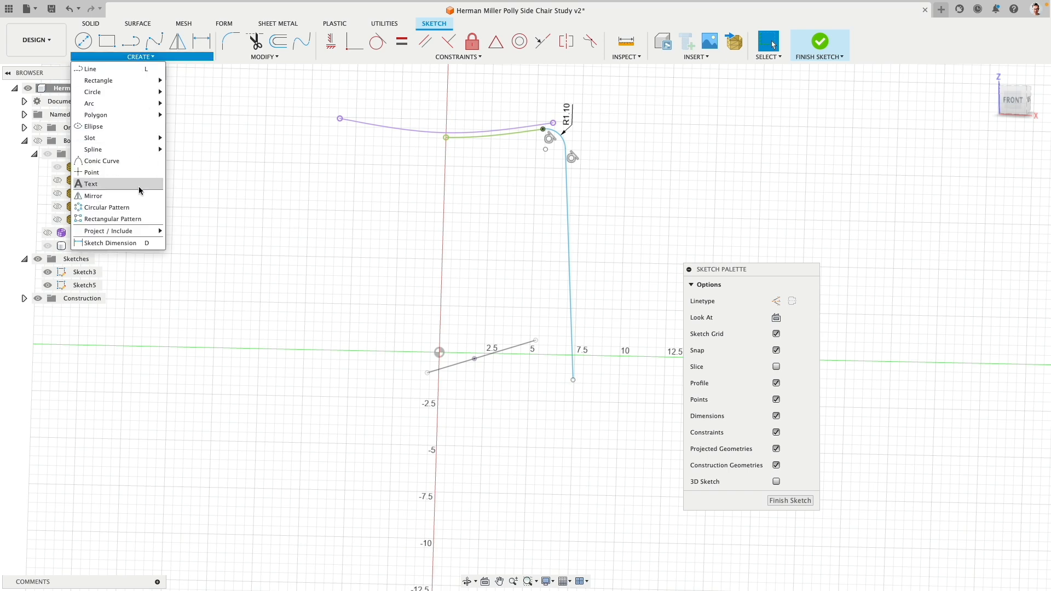
pyautogui.moveTo(134, 234)
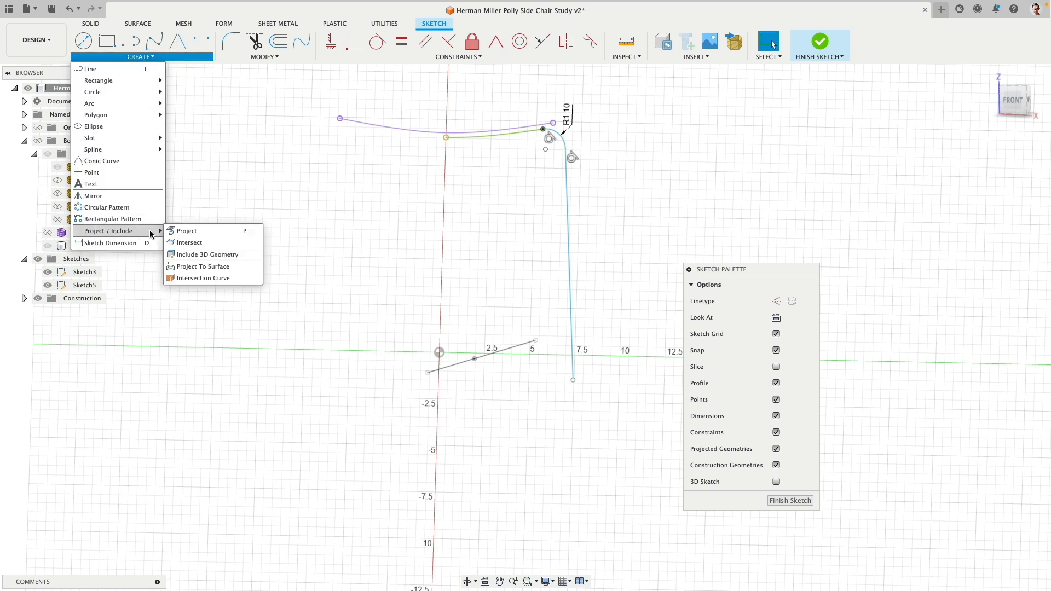
pyautogui.click(189, 243)
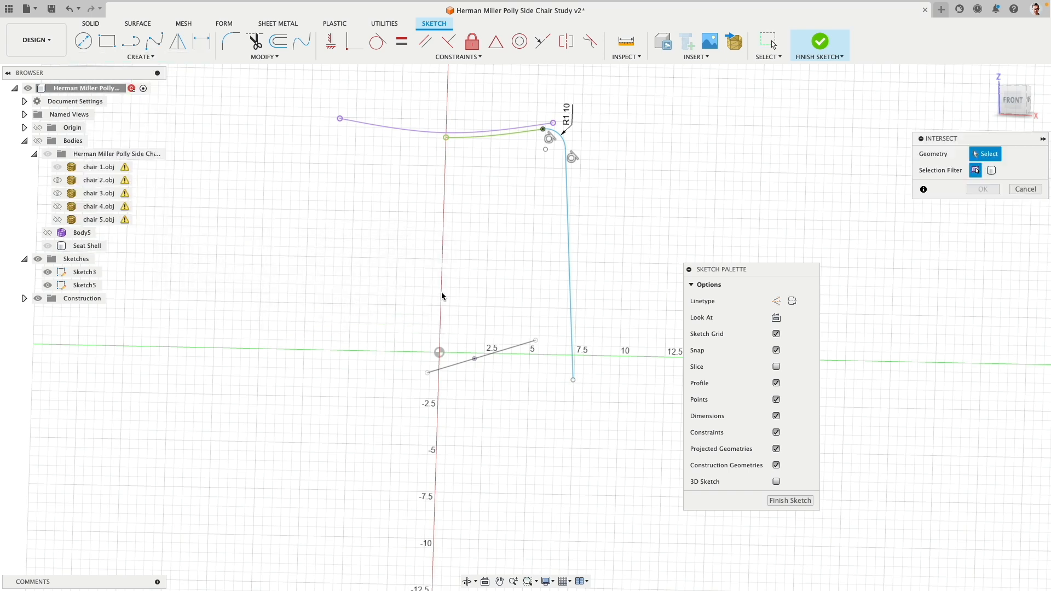
pyautogui.click(453, 366)
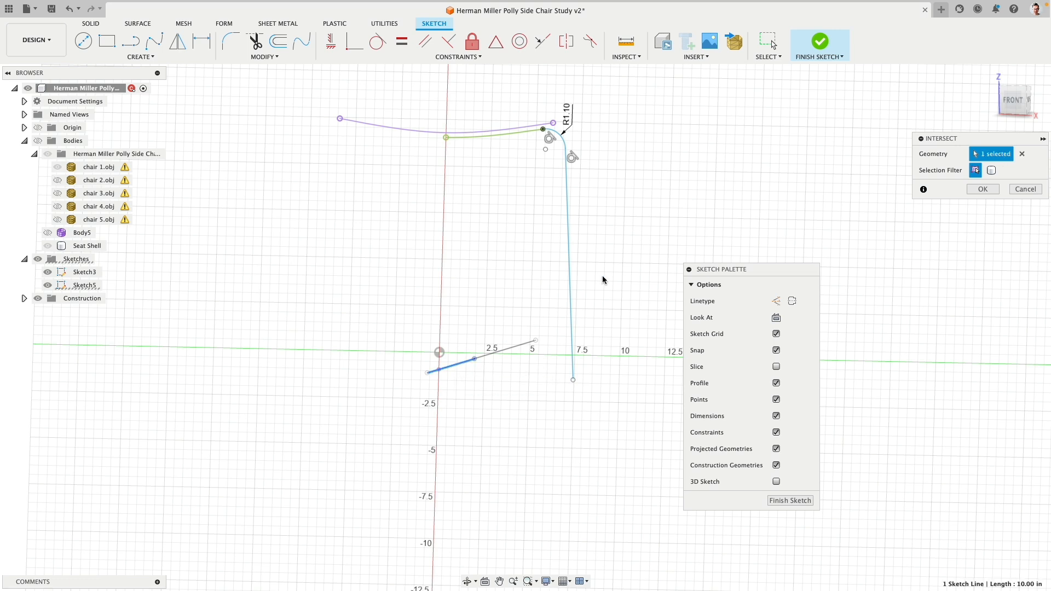
pyautogui.click(983, 189)
# - Constrain the leg line's lower endpoint horizontally to the intersected ground point
pyautogui.click(331, 41)
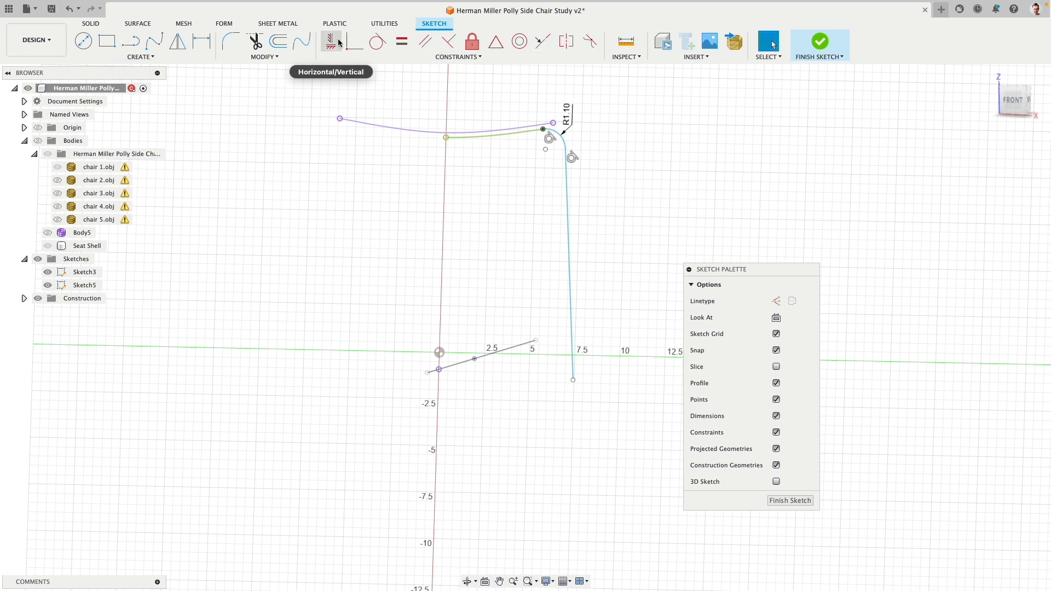
pyautogui.click(439, 370)
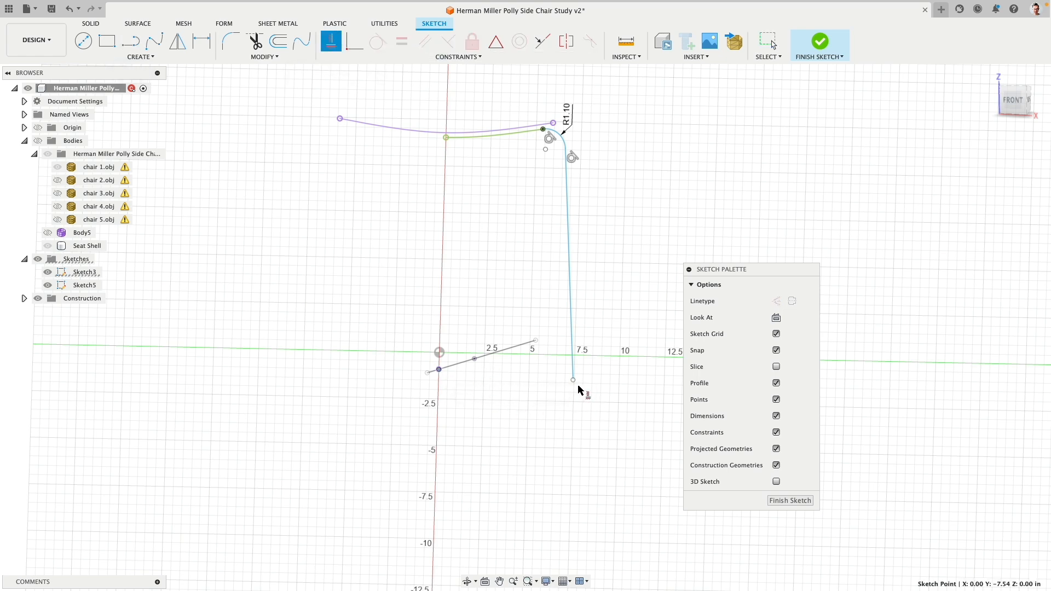
pyautogui.click(574, 382)
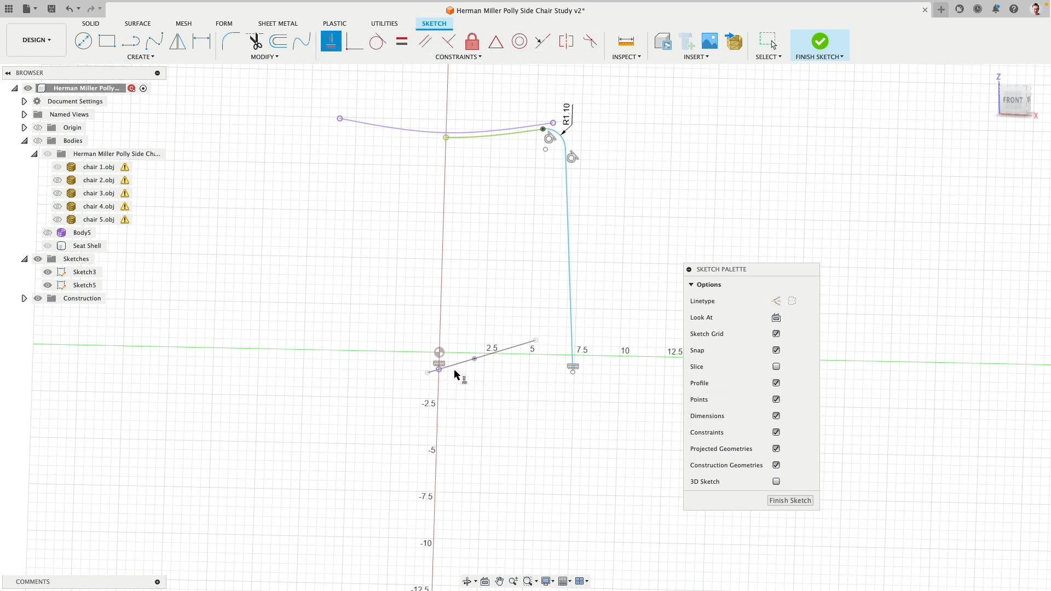
pyautogui.click(1013, 100)
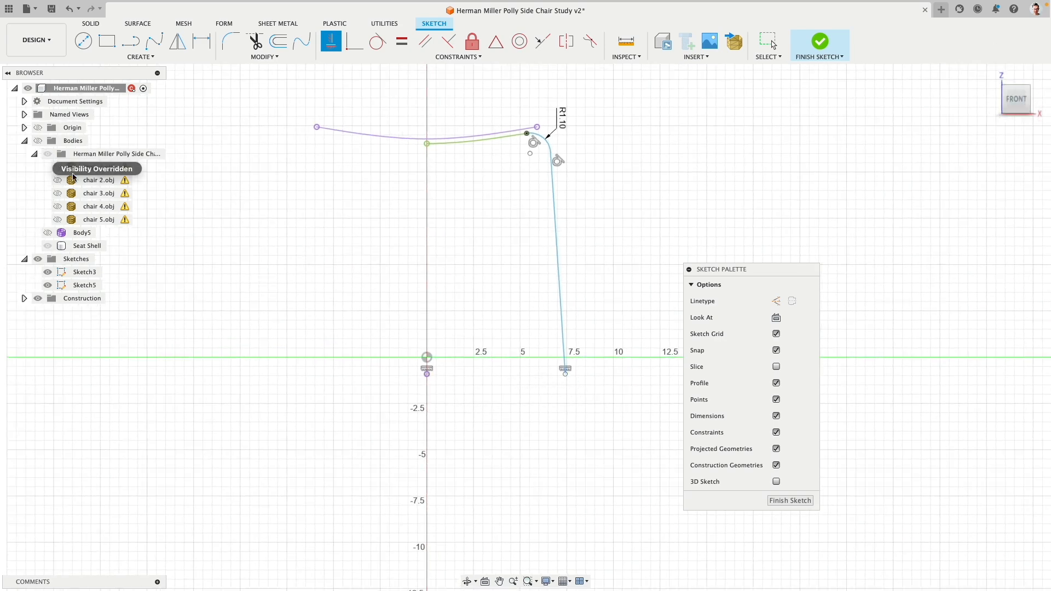
pyautogui.press('Escape')
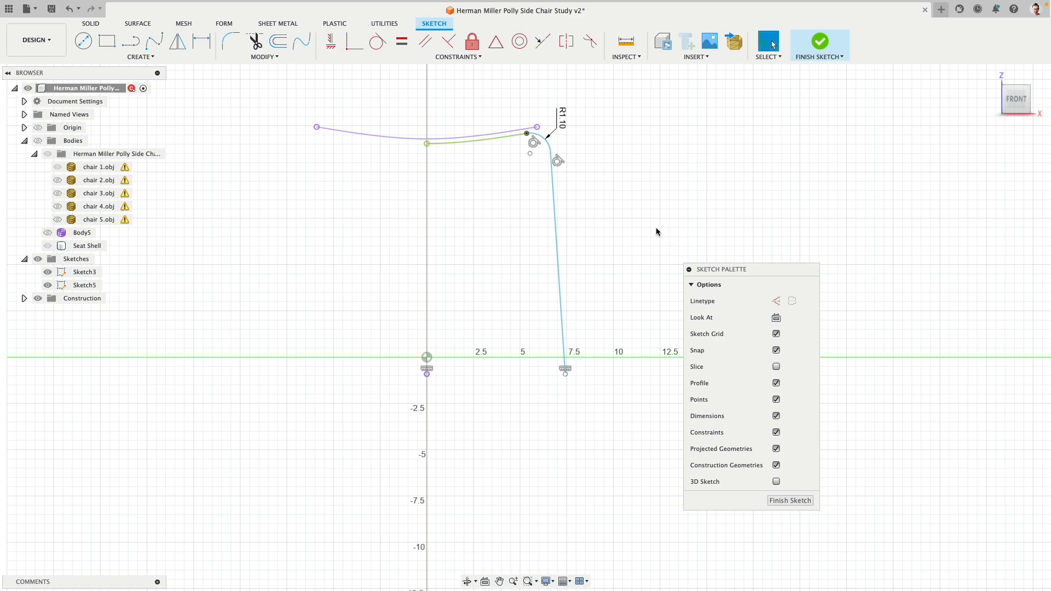
# - Show the bodies, align the leg line's lower endpoint with the reference foot at X 7.50 in, and finish the sketch
pyautogui.click(38, 141)
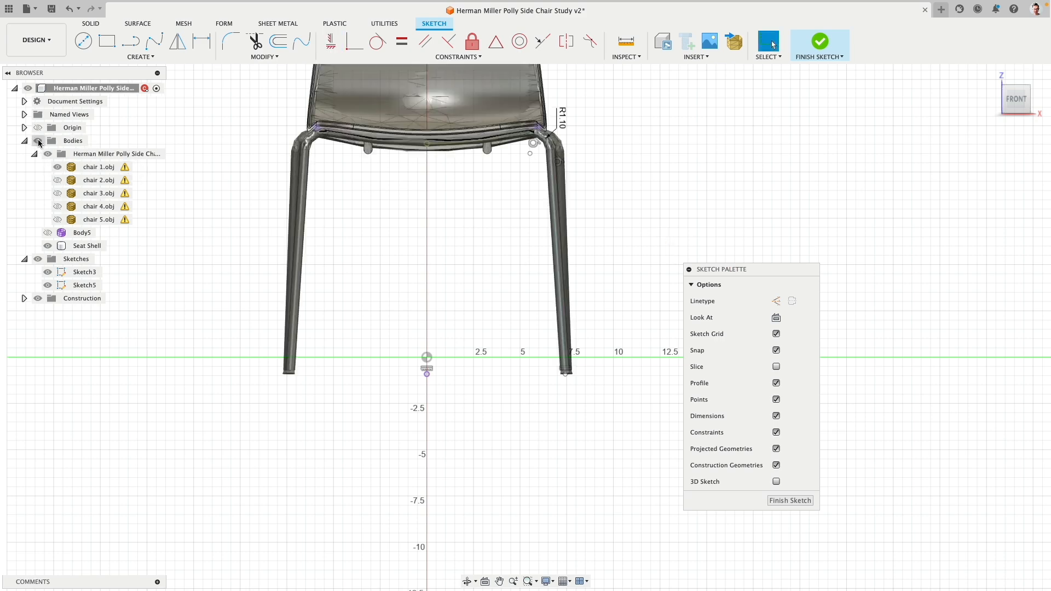
pyautogui.scroll(5, 539, 427)
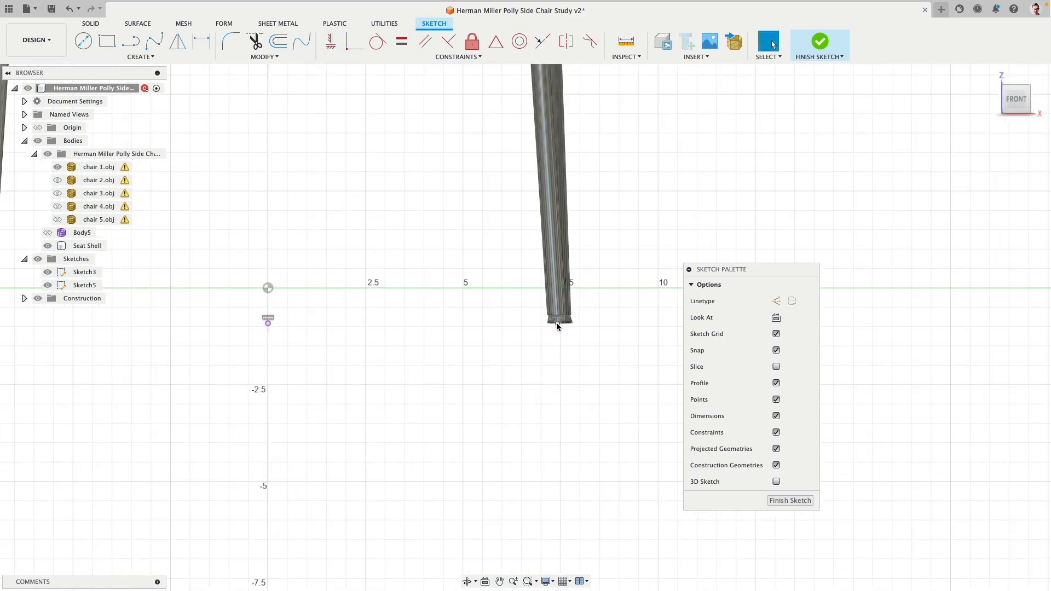
pyautogui.click(559, 325)
pyautogui.press('Escape')
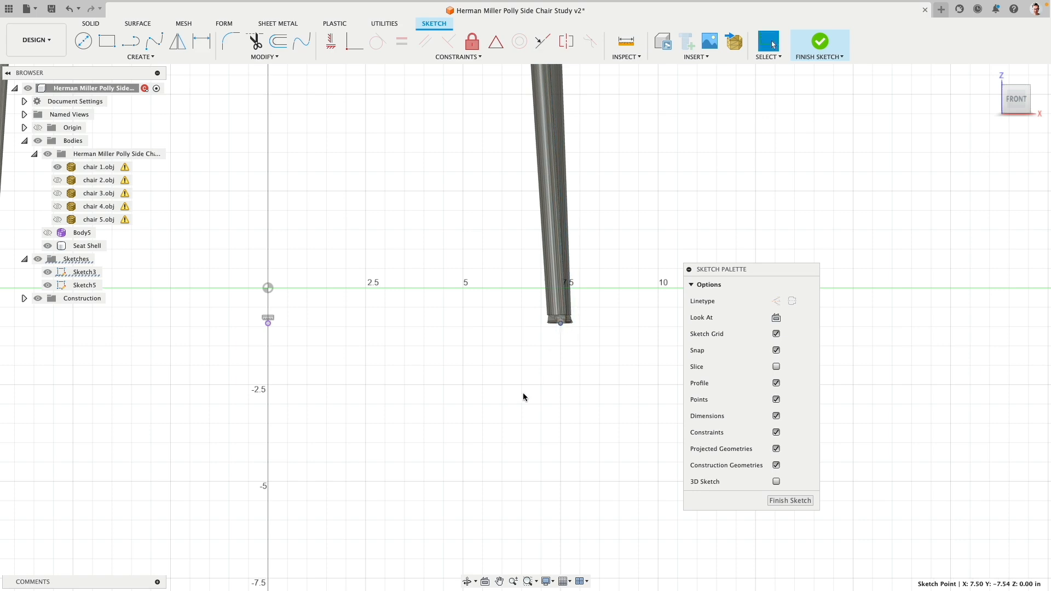
pyautogui.scroll(-5, 523, 432)
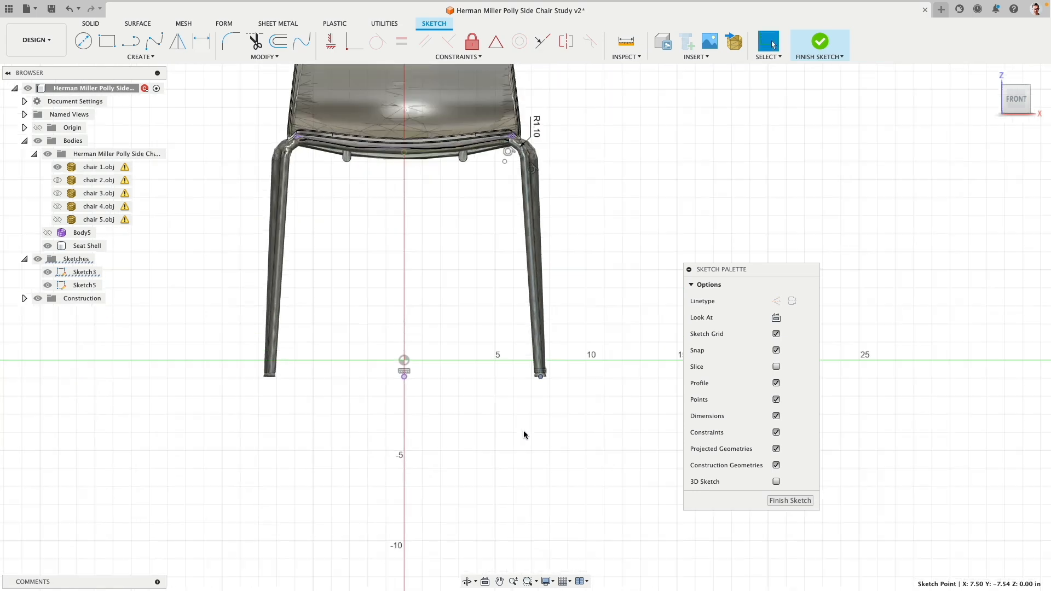
pyautogui.click(817, 41)
pyautogui.scroll(-2, 692, 235)
pyautogui.keyDown('shift'); pyautogui.moveTo(693, 235); pyautogui.dragTo(640, 250, button='middle'); pyautogui.keyUp('shift')
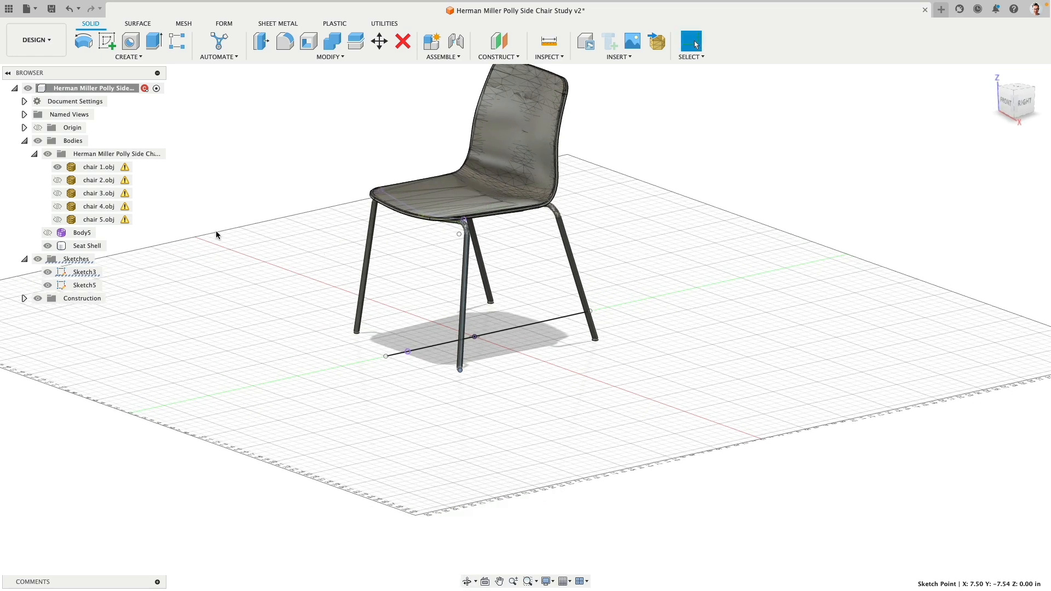
# - Hide the reference mesh group and create a solid circular pipe of 0.5 in section along the front leg path as a new body
pyautogui.click(48, 153)
pyautogui.keyDown('shift'); pyautogui.moveTo(340, 196); pyautogui.dragTo(353, 216, button='middle'); pyautogui.keyUp('shift')
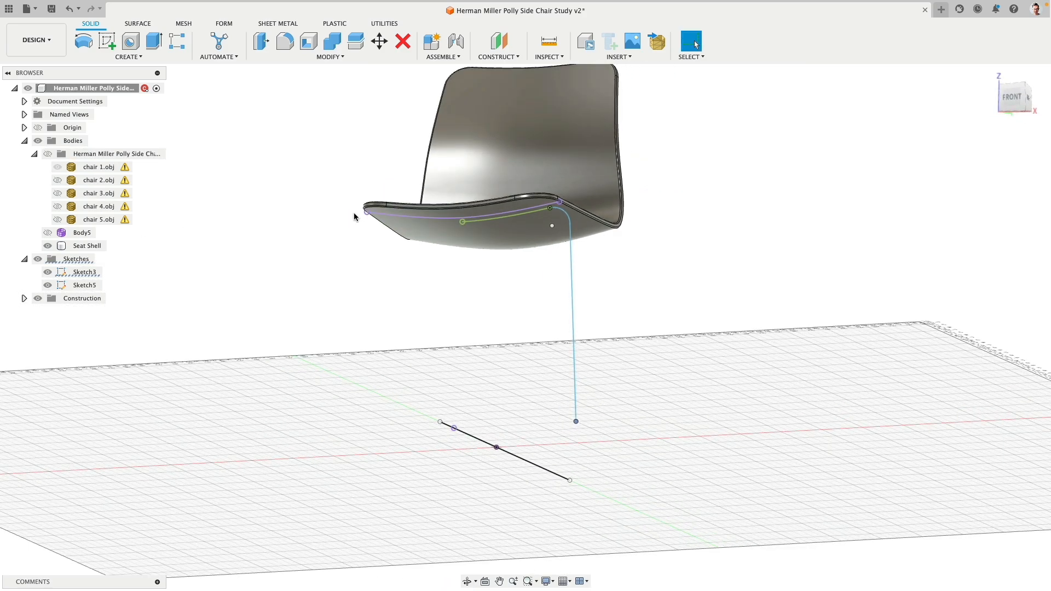
pyautogui.click(129, 57)
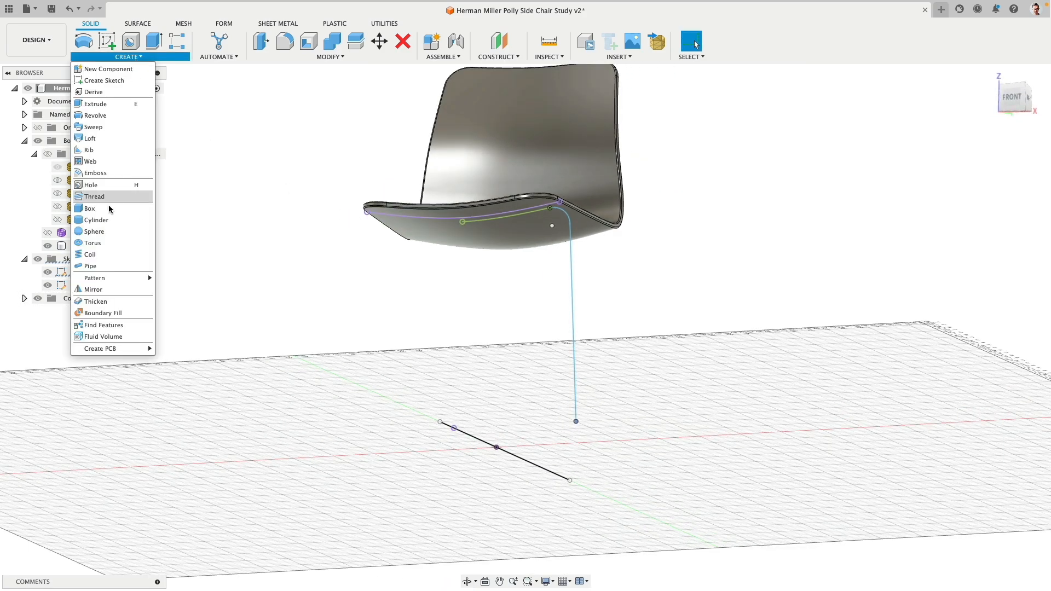
pyautogui.click(104, 269)
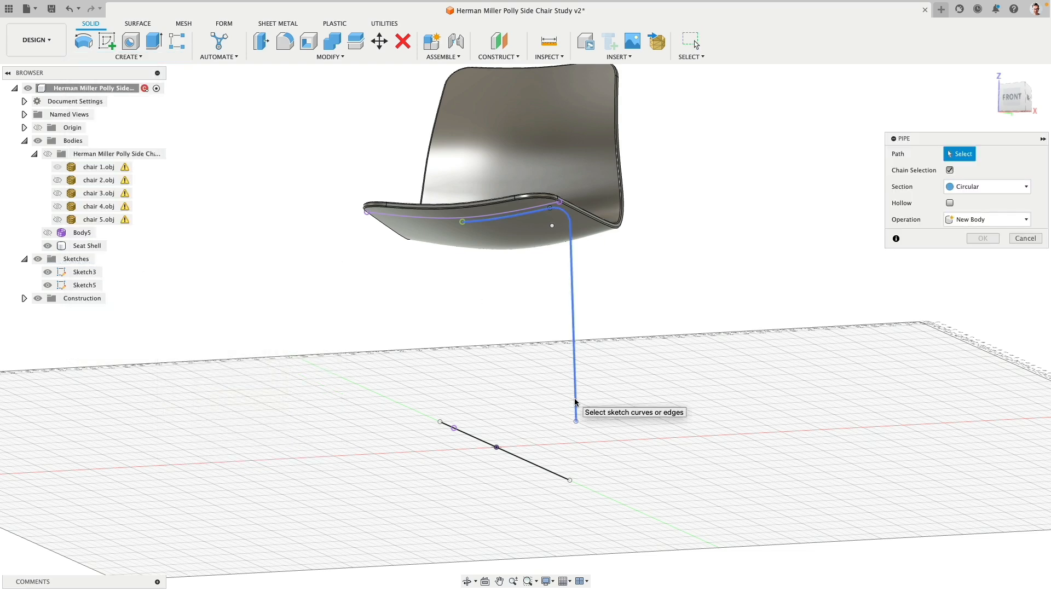
pyautogui.click(574, 399)
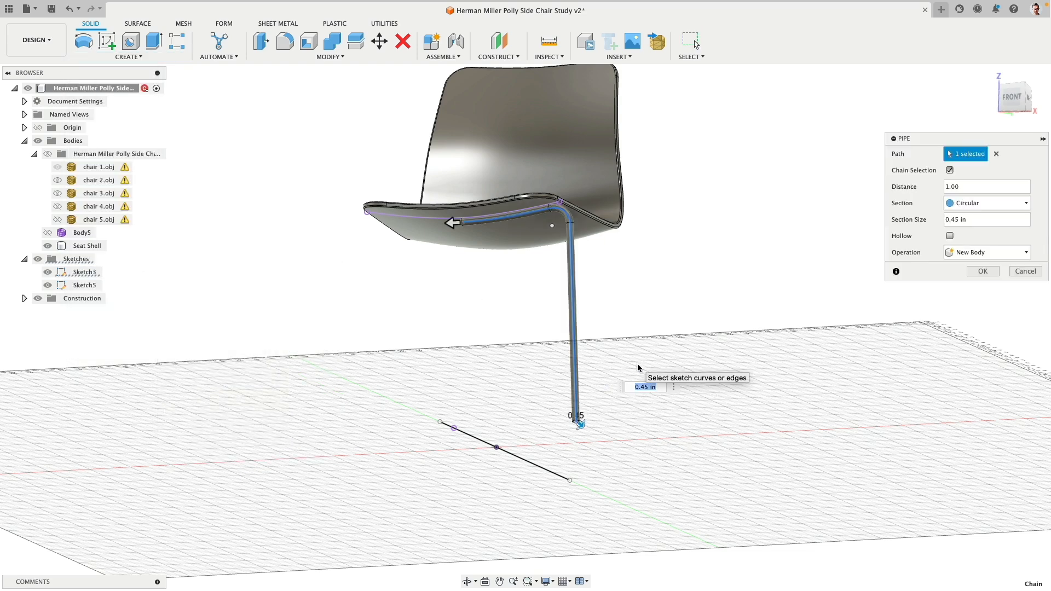
pyautogui.write('.5')
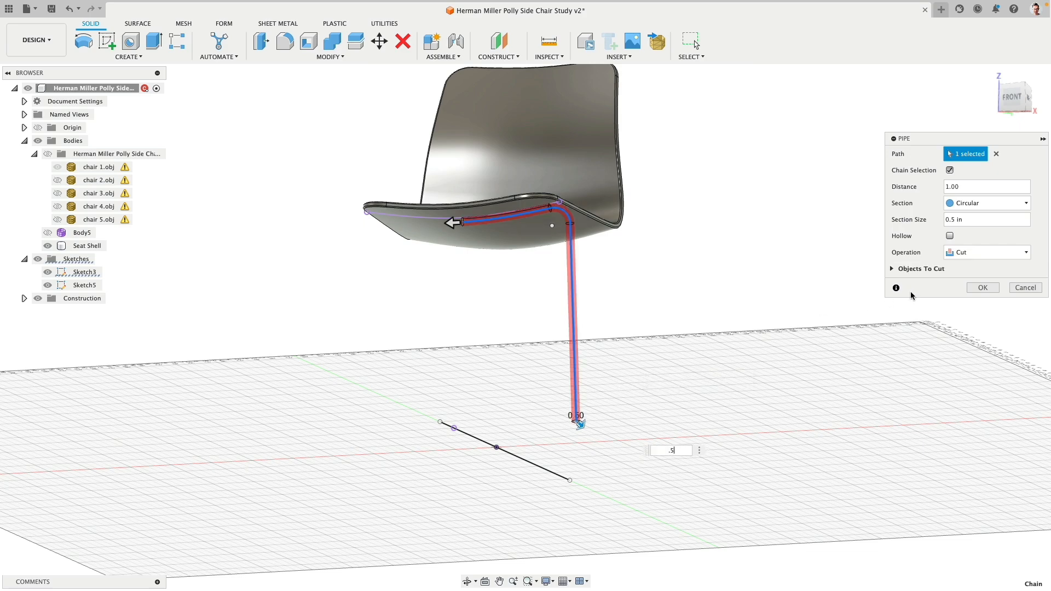
pyautogui.scroll(6, 521, 207)
pyautogui.keyDown('shift'); pyautogui.moveTo(567, 368); pyautogui.dragTo(822, 330, button='middle'); pyautogui.keyUp('shift')
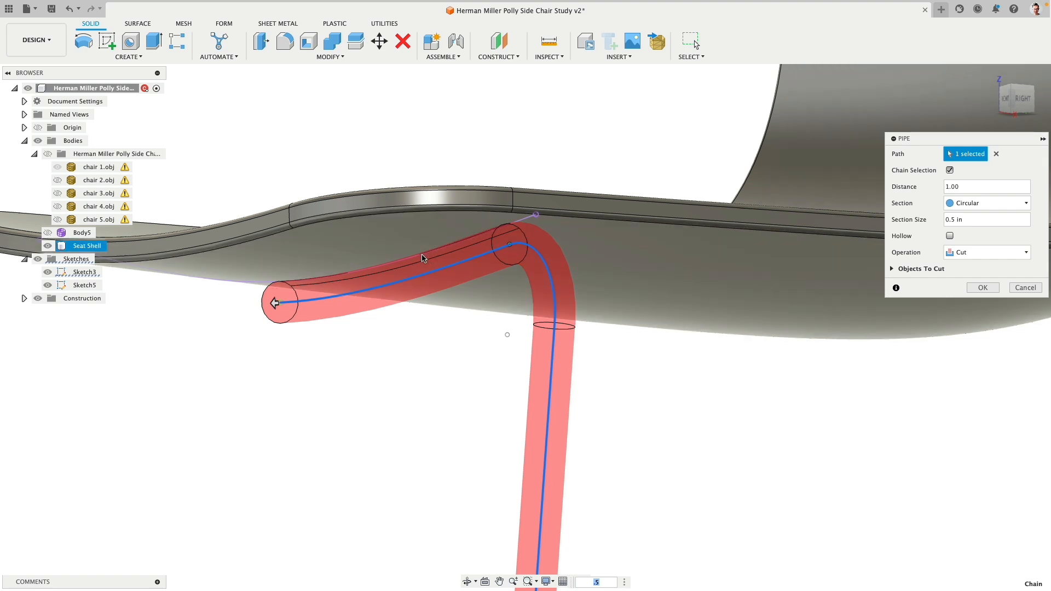
pyautogui.click(988, 253)
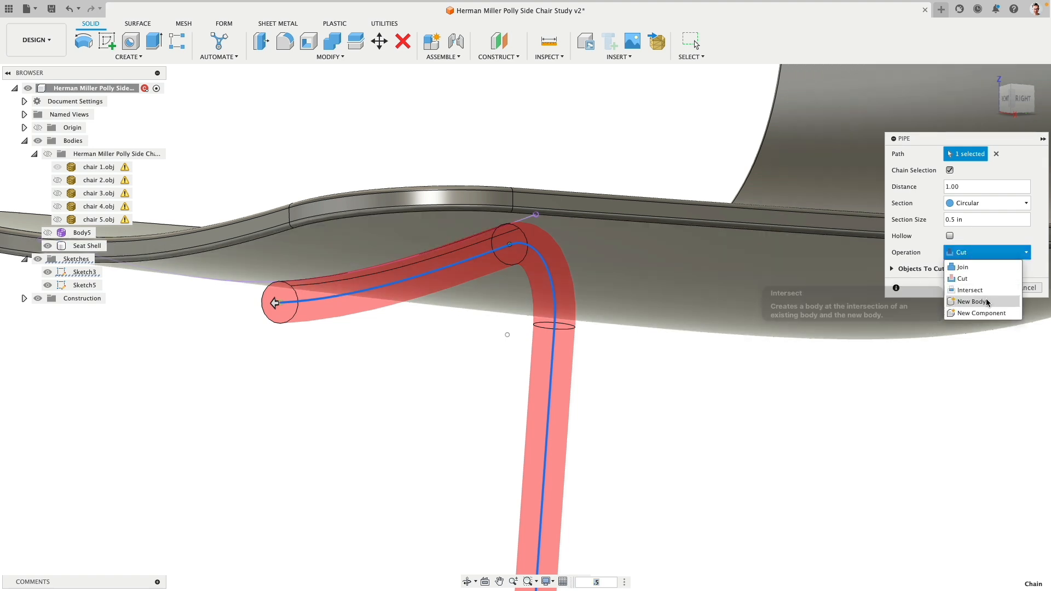
pyautogui.click(986, 303)
pyautogui.click(990, 271)
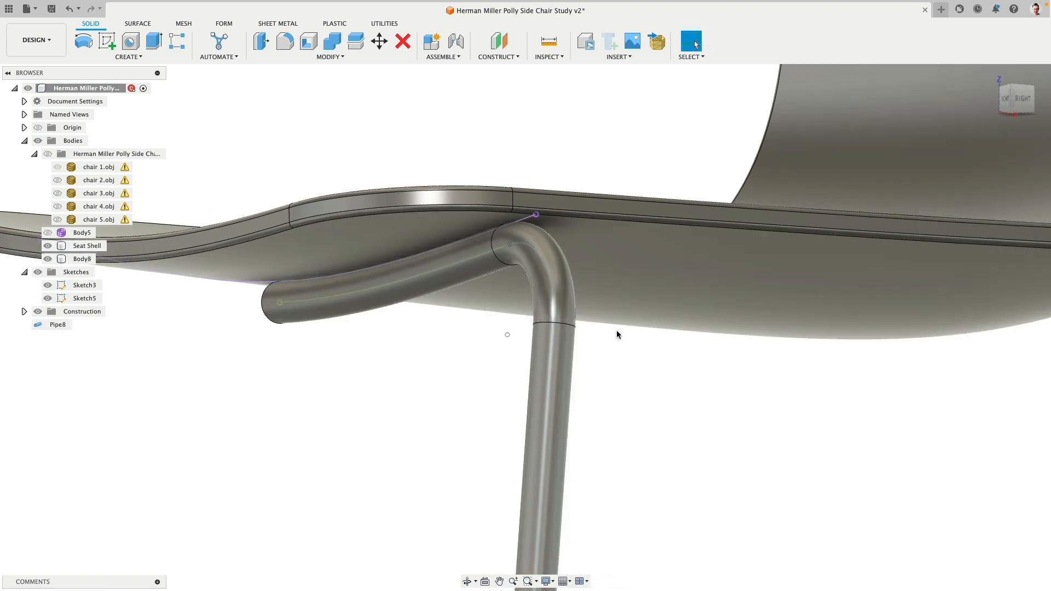
# - Examine the new leg from the side, front and rear, including where its foot meets the ground line
pyautogui.scroll(-10, 617, 332)
pyautogui.moveTo(537, 375)
pyautogui.keyDown('shift'); pyautogui.mouseDown(button='middle')
pyautogui.moveTo(657, 383)
pyautogui.moveTo(526, 378)
pyautogui.mouseUp(button='middle'); pyautogui.keyUp('shift')
pyautogui.click(1022, 98)
pyautogui.scroll(4, 651, 512)
pyautogui.scroll(8, 597, 553)
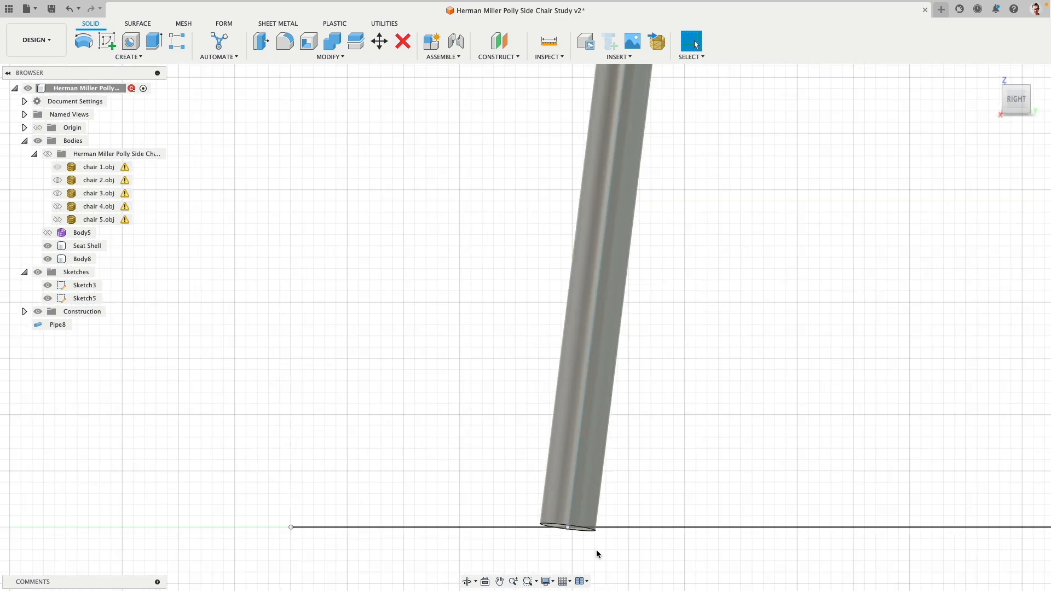
pyautogui.click(566, 504)
pyautogui.click(671, 417)
pyautogui.scroll(-8, 696, 428)
pyautogui.scroll(-2, 695, 429)
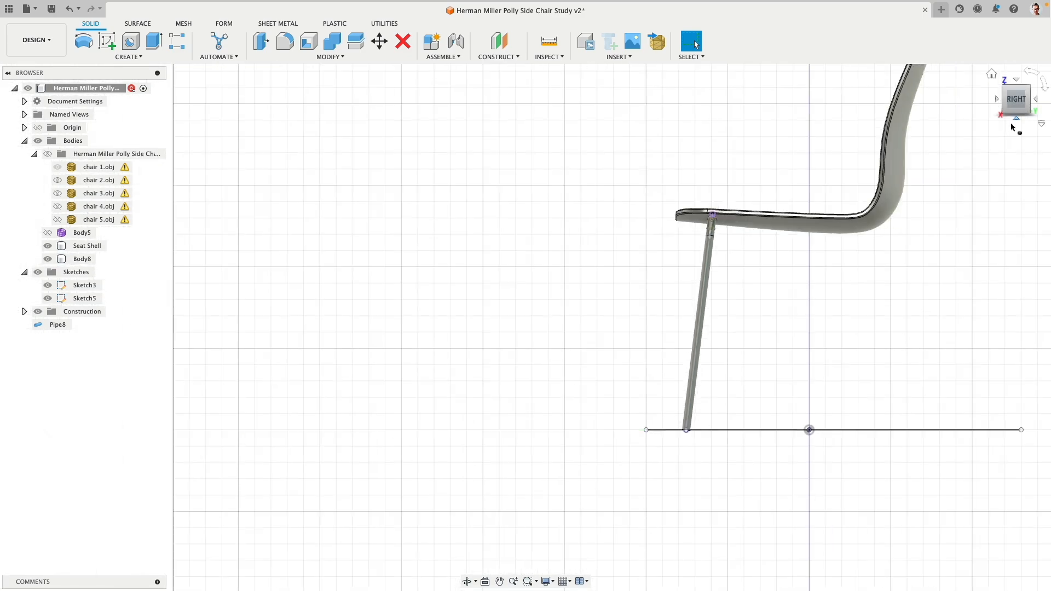
pyautogui.click(997, 101)
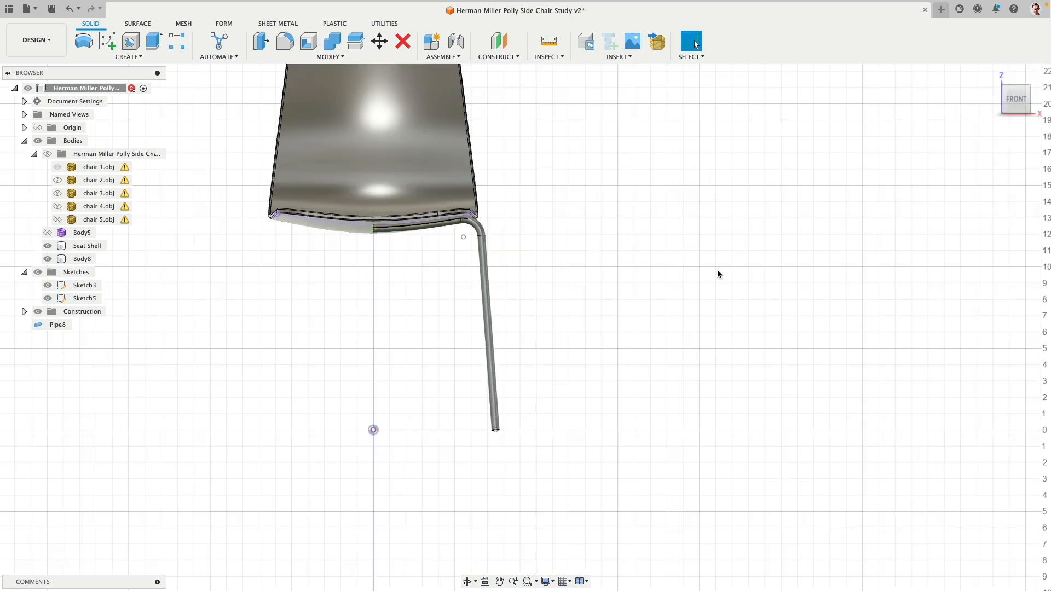
pyautogui.keyDown('shift'); pyautogui.moveTo(770, 326); pyautogui.dragTo(647, 316, button='middle'); pyautogui.keyUp('shift')
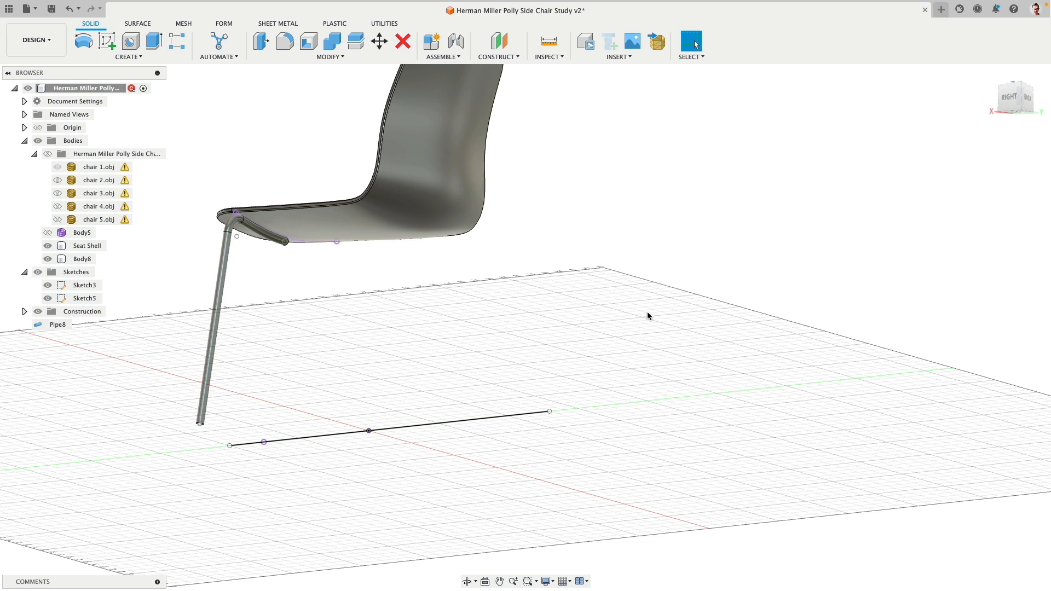
pyautogui.moveTo(545, 300); pyautogui.dragTo(631, 297, button='middle')
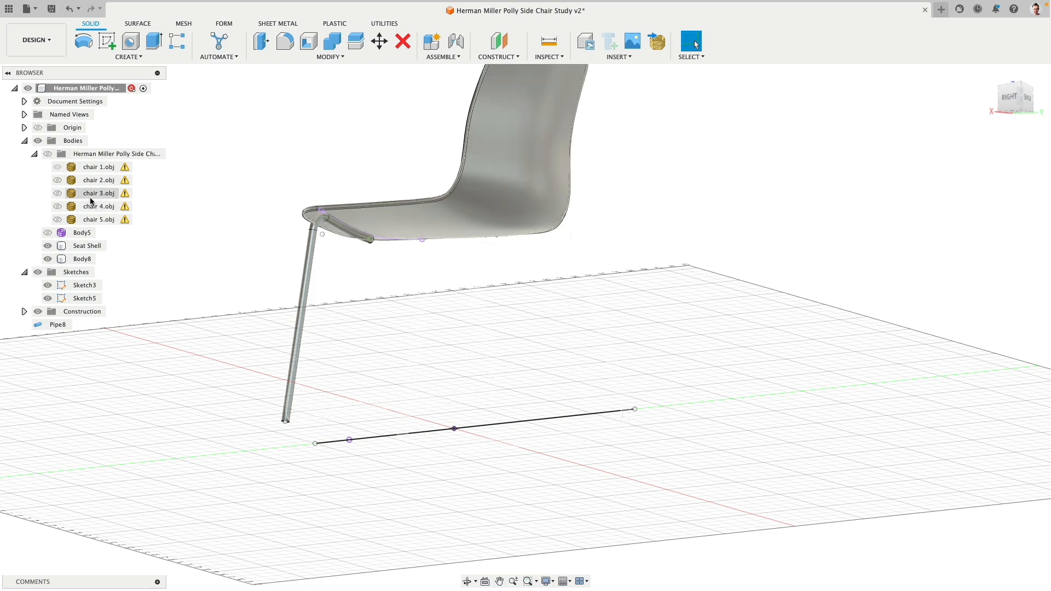
# - Show the reference mesh and create a construction plane offset from the XZ origin plane toward the rear legs
pyautogui.click(49, 155)
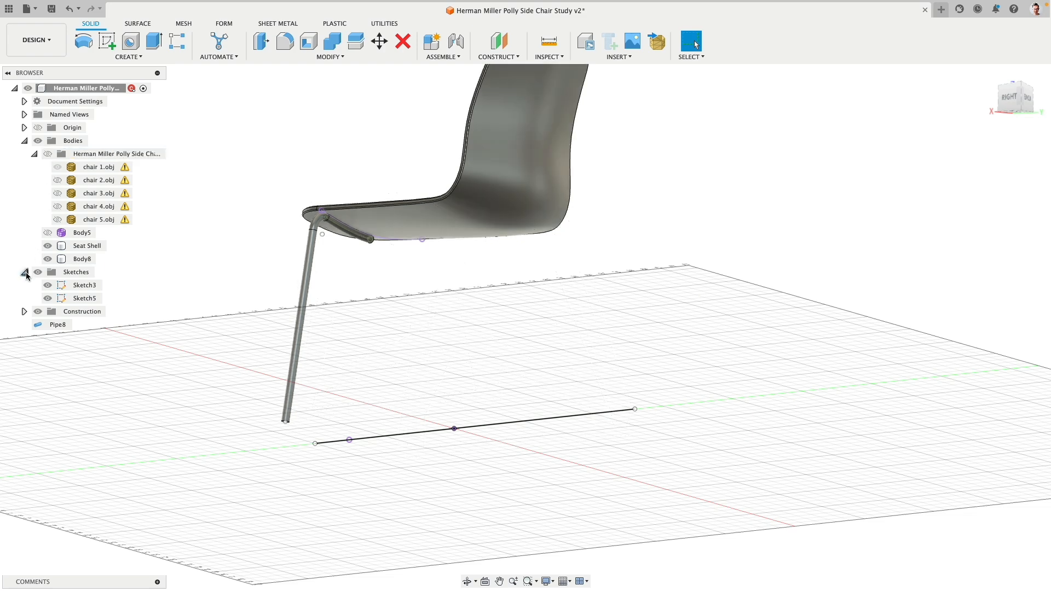
pyautogui.click(24, 312)
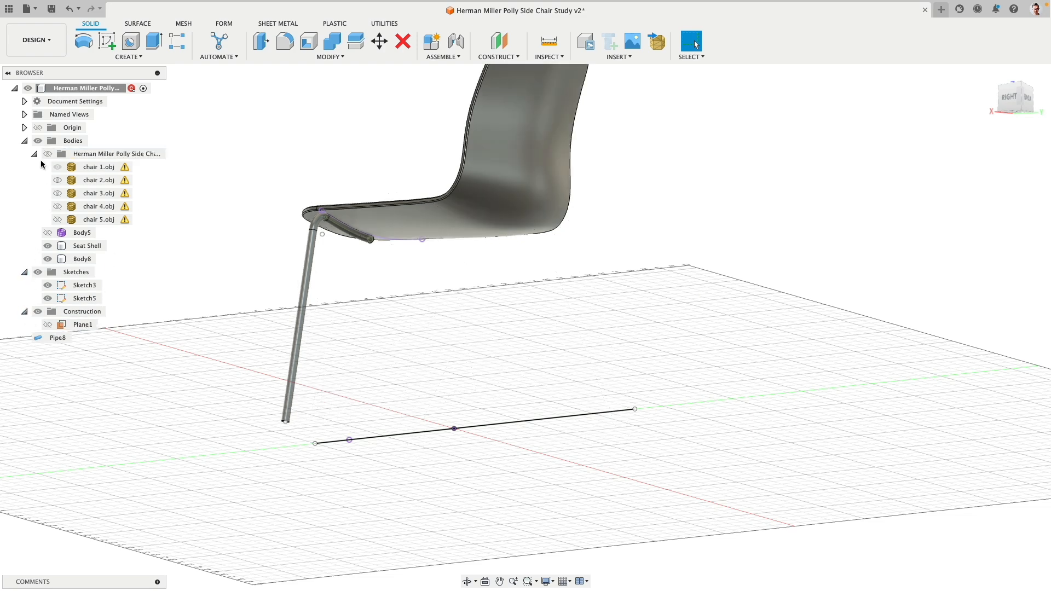
pyautogui.click(48, 155)
pyautogui.keyDown('shift'); pyautogui.moveTo(430, 310); pyautogui.dragTo(356, 318, button='middle'); pyautogui.keyUp('shift')
pyautogui.click(498, 41)
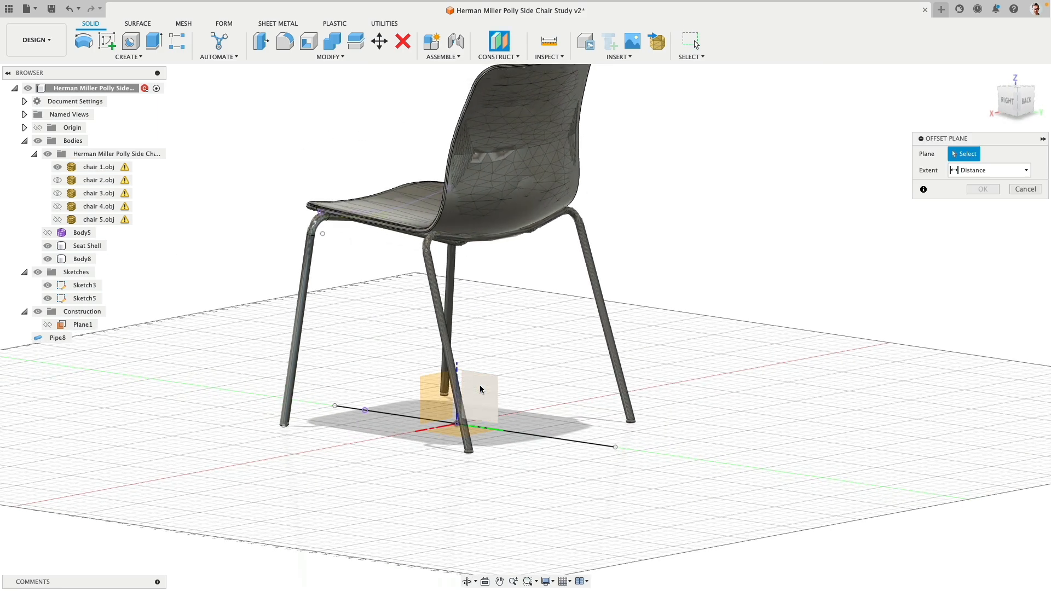
pyautogui.click(438, 397)
pyautogui.click(1011, 98)
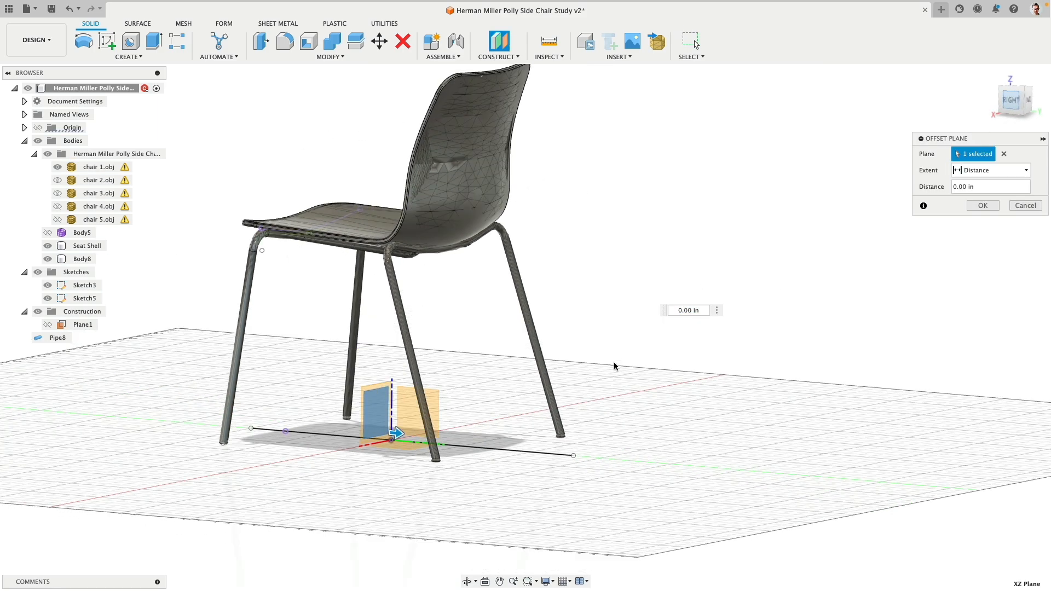
pyautogui.moveTo(258, 475); pyautogui.dragTo(359, 475)
pyautogui.click(986, 206)
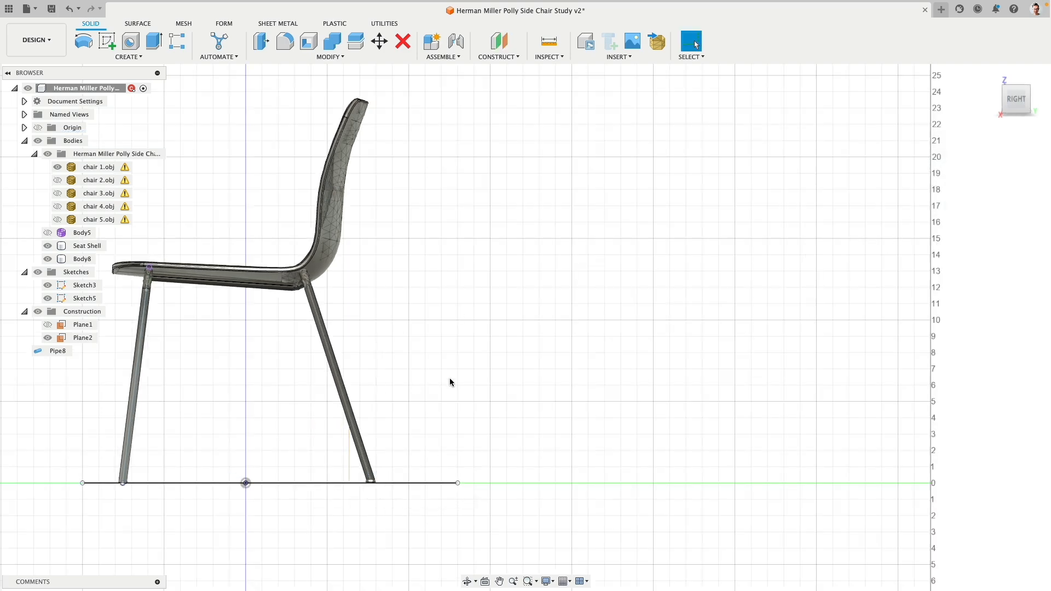
# - Move the new offset plane about 0.478 in along Y and 0.401 in along Z, and tilt it toward the rear leg's slope
pyautogui.keyDown('shift'); pyautogui.moveTo(418, 388); pyautogui.dragTo(413, 411, button='middle'); pyautogui.keyUp('shift')
pyautogui.click(345, 452)
pyautogui.click(341, 453)
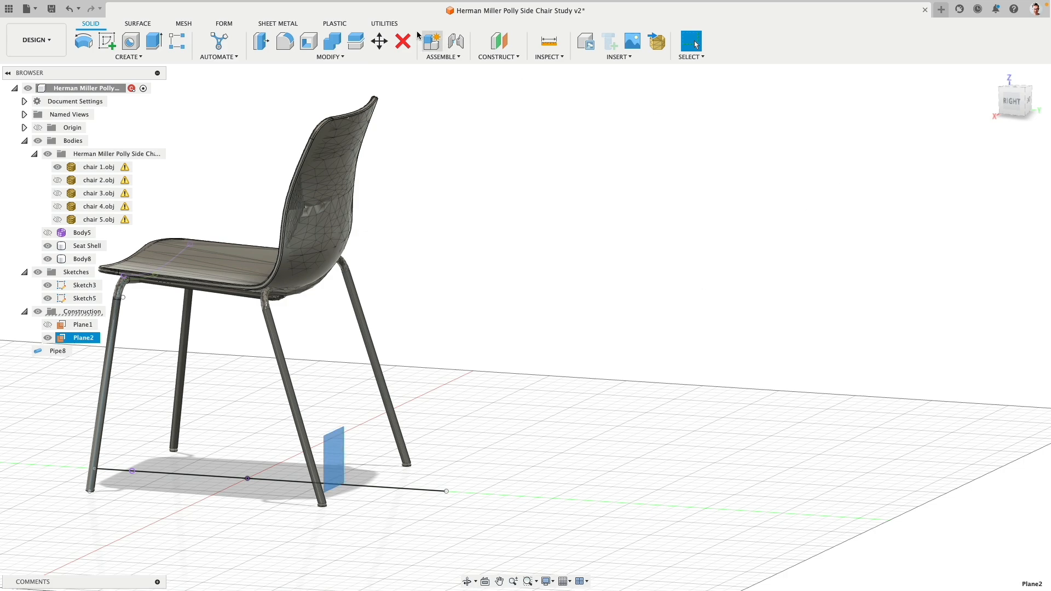
pyautogui.click(380, 42)
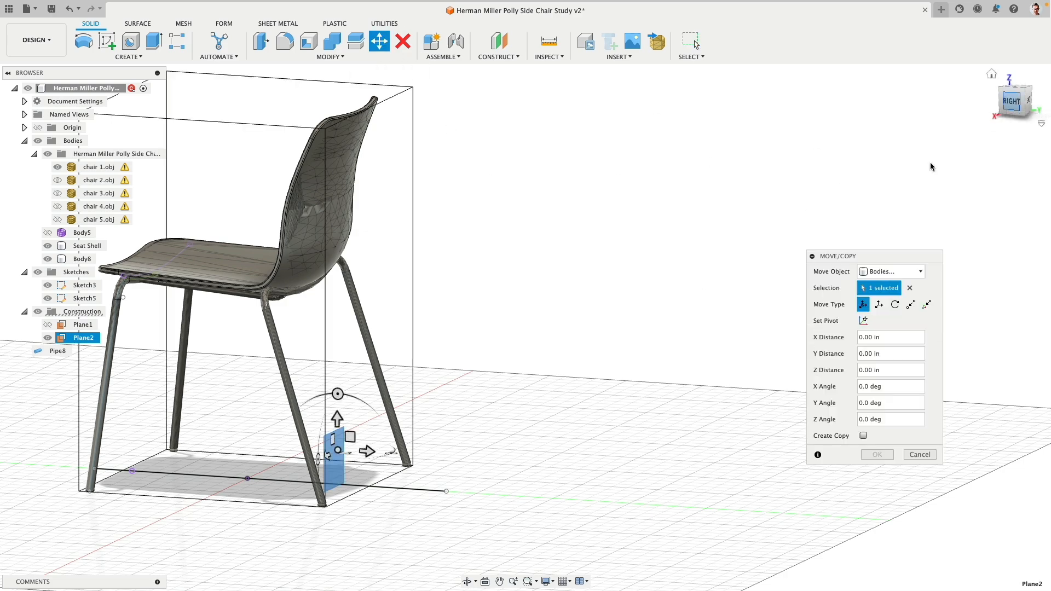
pyautogui.click(1012, 101)
pyautogui.scroll(6, 465, 376)
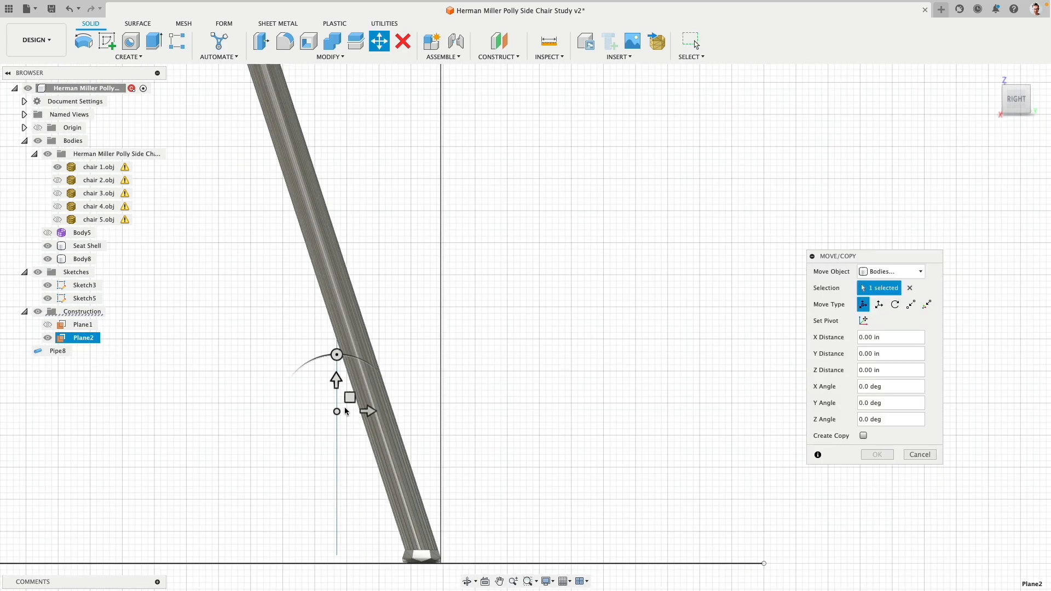
pyautogui.moveTo(351, 396); pyautogui.dragTo(381, 372)
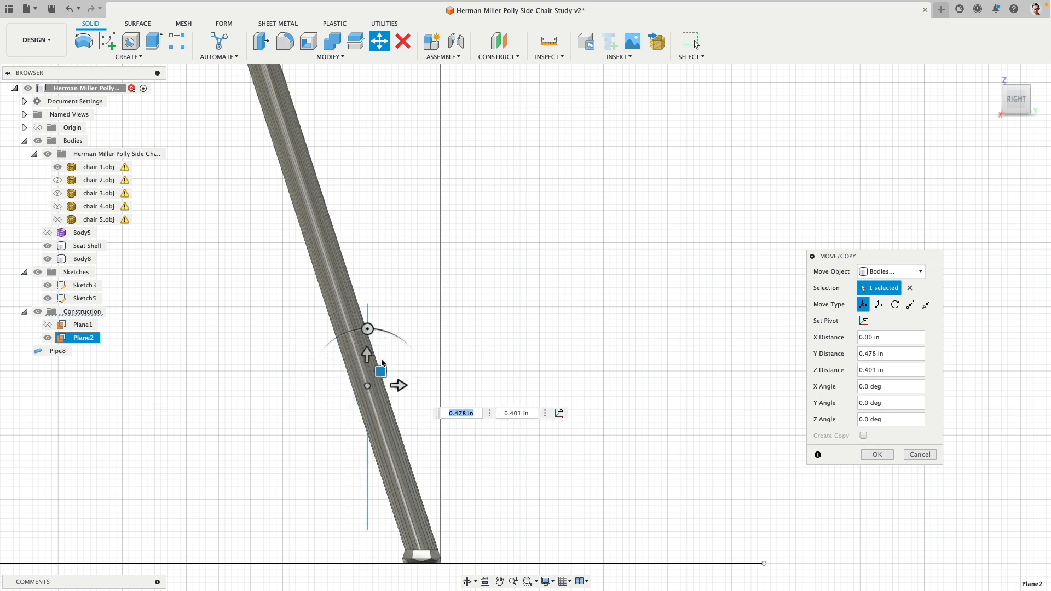
pyautogui.moveTo(368, 329); pyautogui.dragTo(348, 333)
pyautogui.moveTo(392, 377); pyautogui.dragTo(371, 386)
# - Fine-tune the plane's tilt by 1 degree about X and shift it about 0.263 in along Y onto the rear leg's centre
pyautogui.scroll(3, 371, 388)
pyautogui.click(310, 343)
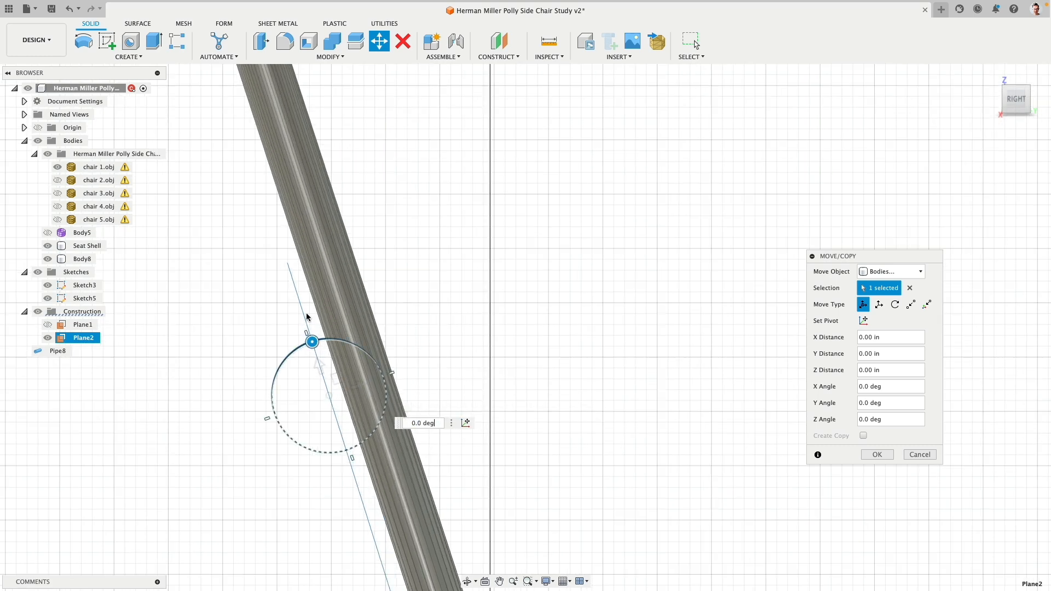
pyautogui.moveTo(291, 278); pyautogui.dragTo(294, 278)
pyautogui.moveTo(358, 389); pyautogui.dragTo(370, 382)
pyautogui.moveTo(320, 335); pyautogui.dragTo(320, 340)
pyautogui.write('2')
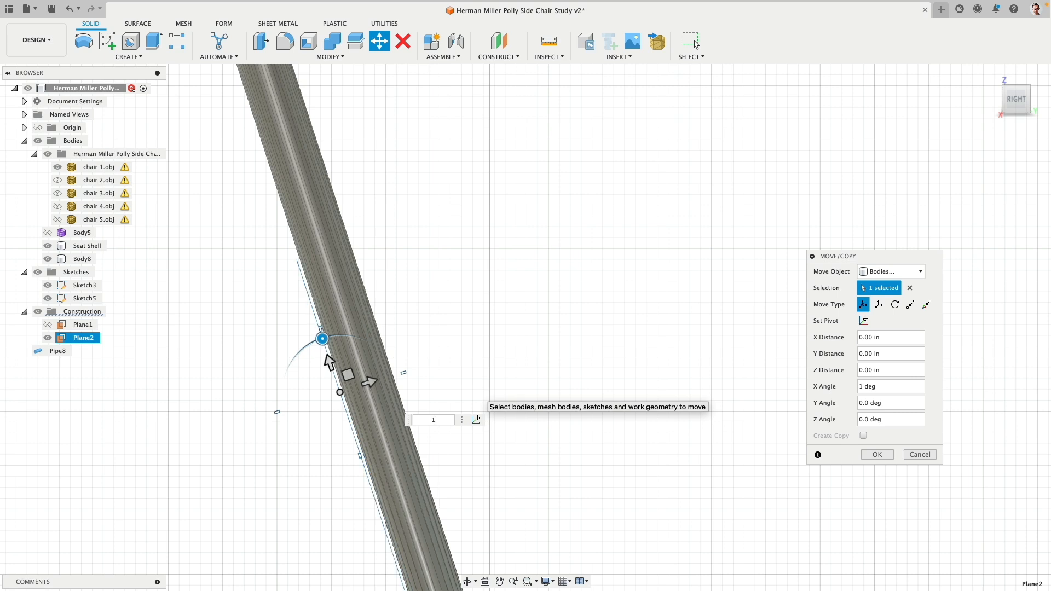
pyautogui.moveTo(370, 385); pyautogui.dragTo(397, 374)
pyautogui.click(871, 454)
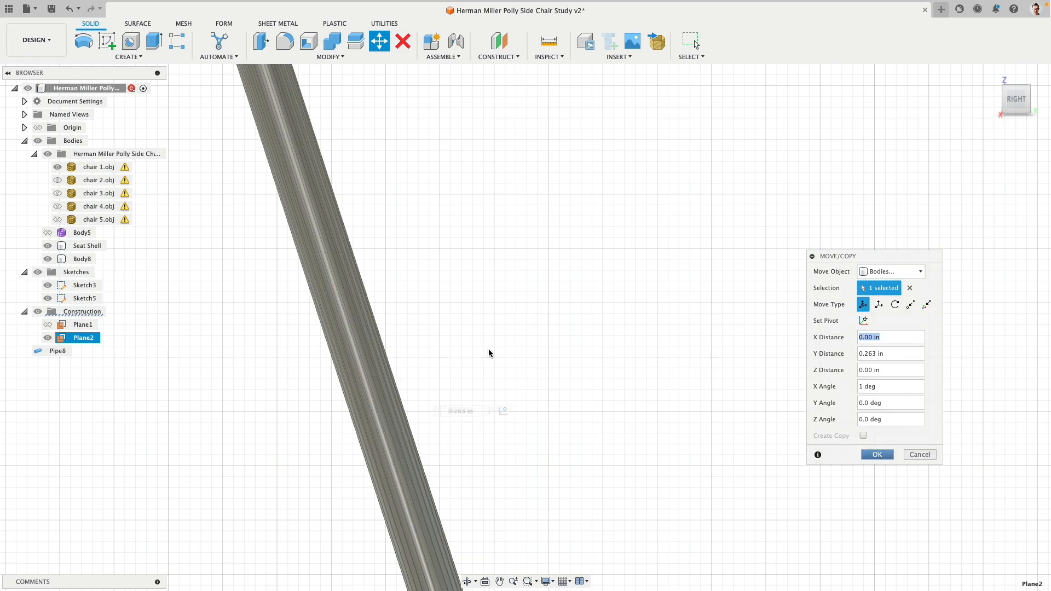
# - Start a sketch on the tilted plane and intersect the 13 in ground line with it to create a reference point
pyautogui.scroll(-5, 442, 324)
pyautogui.keyDown('shift'); pyautogui.moveTo(536, 306); pyautogui.dragTo(495, 341, button='middle'); pyautogui.keyUp('shift')
pyautogui.click(478, 383)
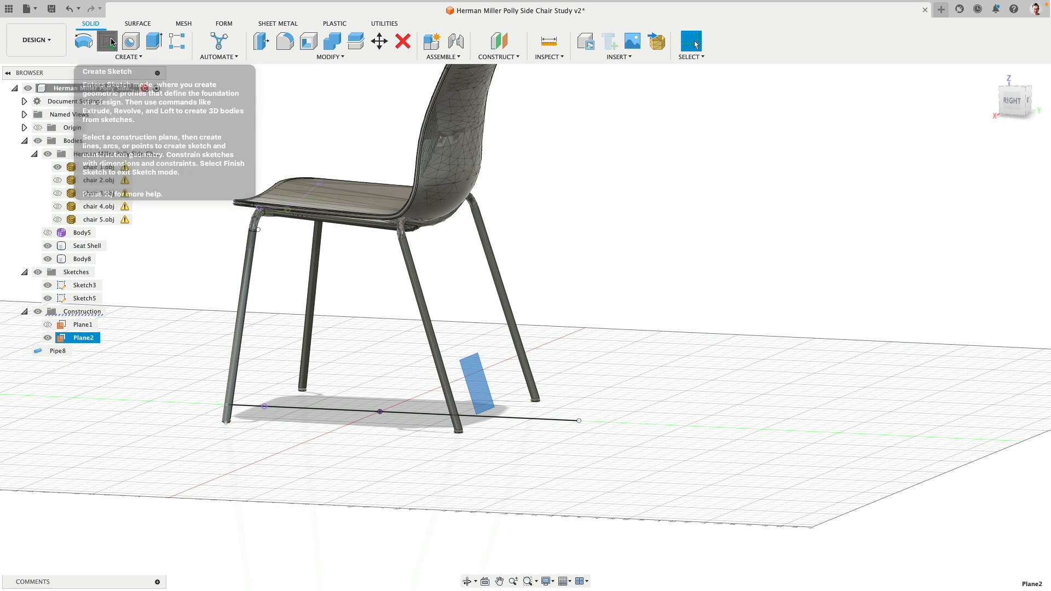
pyautogui.click(112, 43)
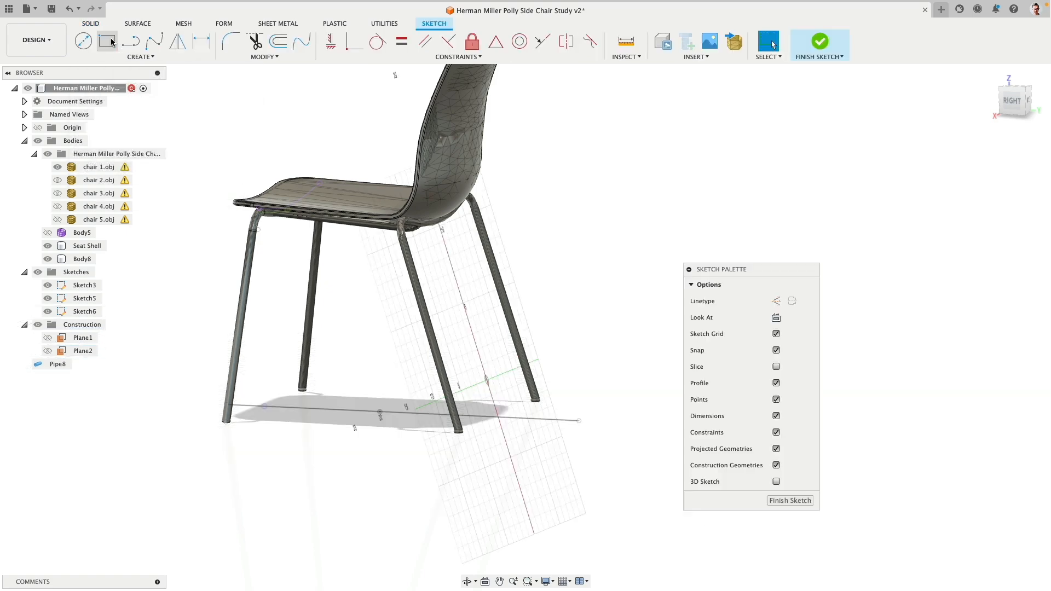
pyautogui.click(134, 57)
pyautogui.moveTo(132, 230)
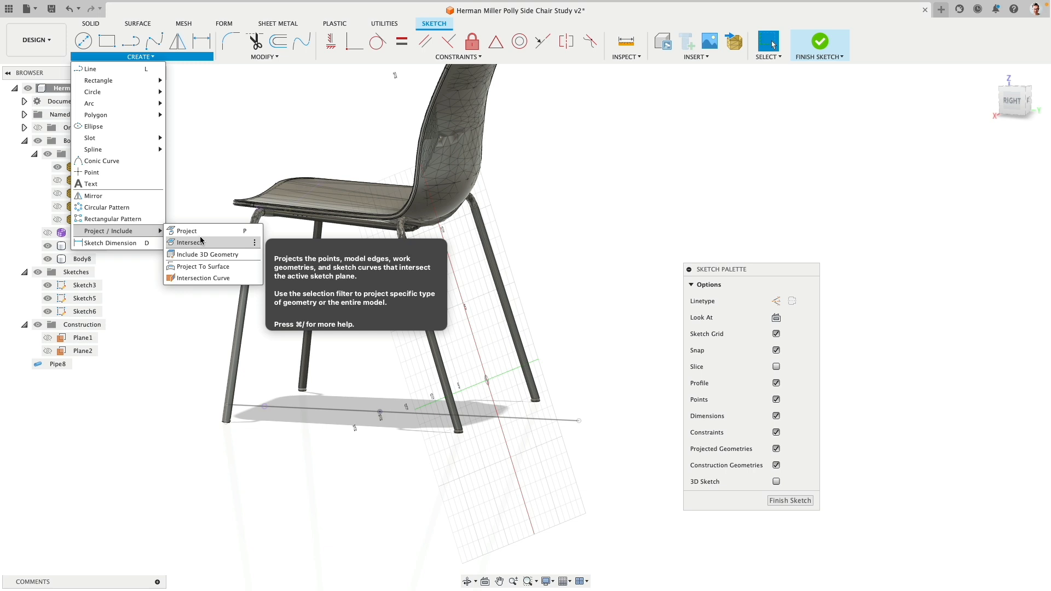
pyautogui.click(205, 243)
pyautogui.click(521, 419)
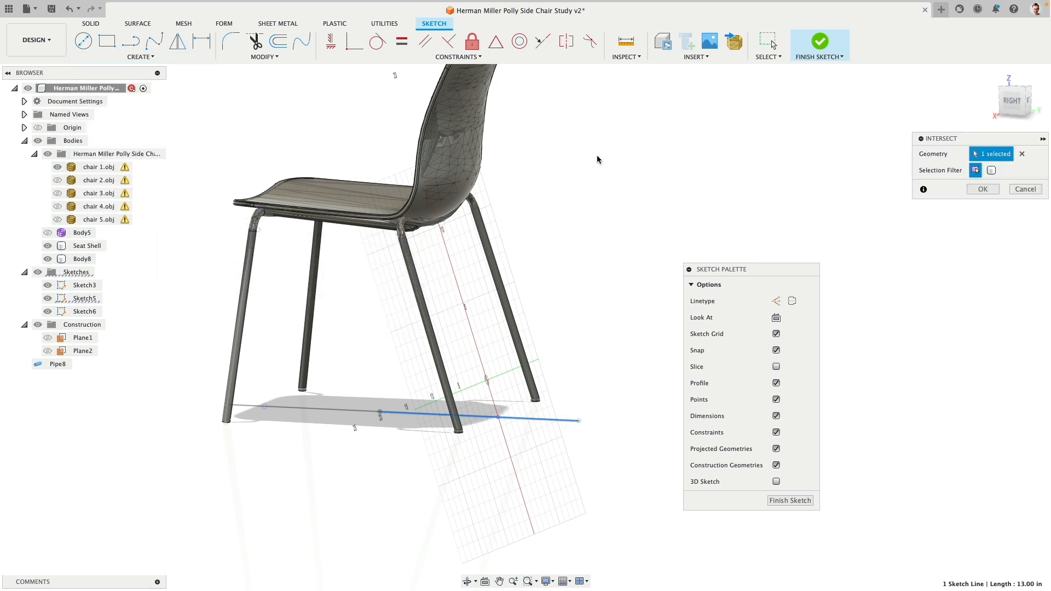
# - Sketch a line along the rear leg from just below its foot up to the start of the bend under the seat
pyautogui.click(130, 41)
pyautogui.keyDown('shift'); pyautogui.moveTo(518, 438); pyautogui.dragTo(410, 444, button='middle'); pyautogui.keyUp('shift')
pyautogui.scroll(5, 263, 438)
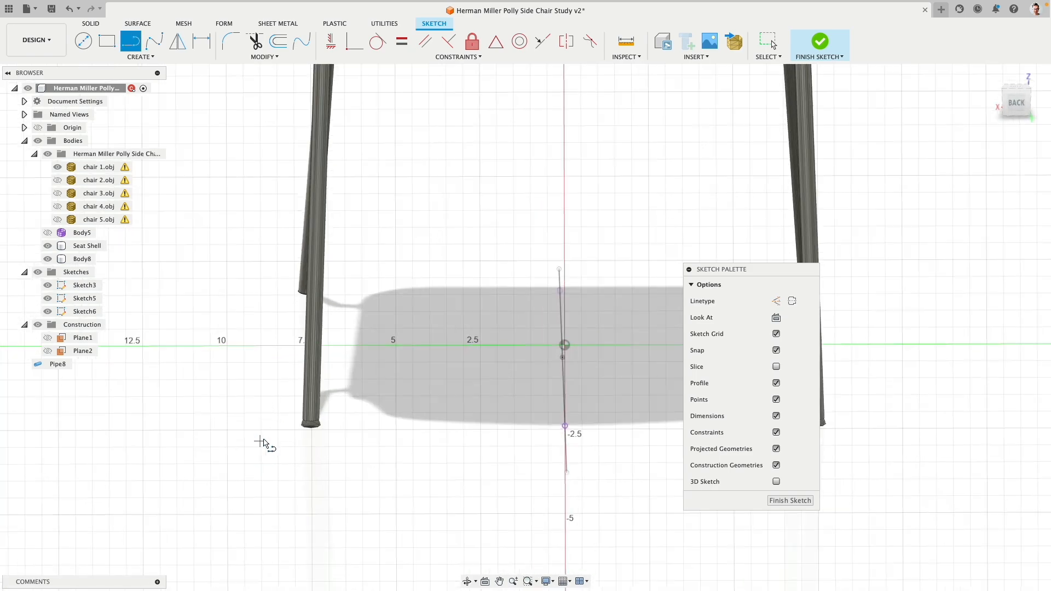
pyautogui.click(315, 439)
pyautogui.scroll(-5, 315, 441)
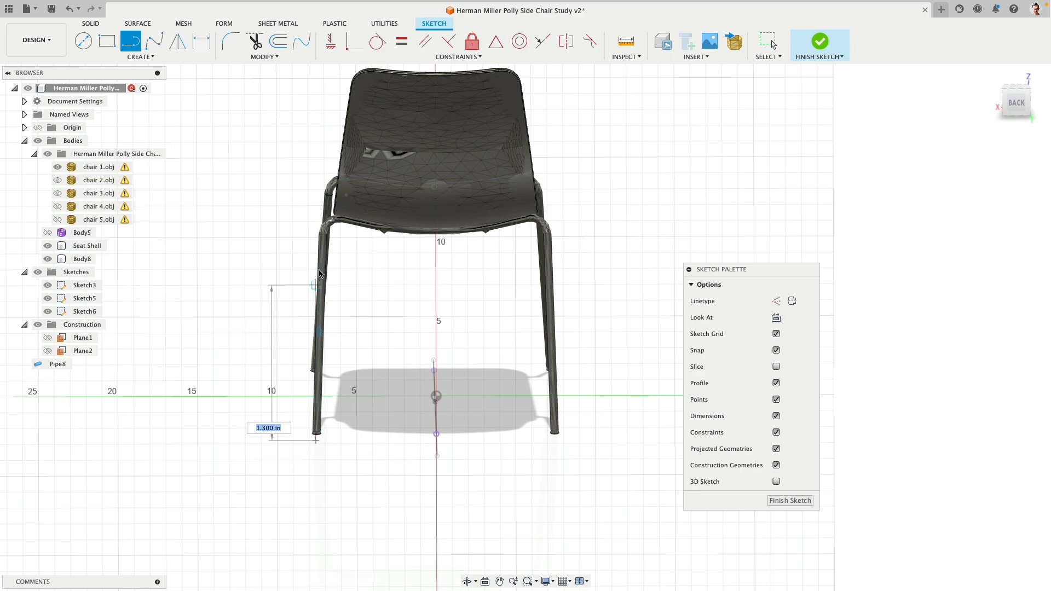
pyautogui.scroll(8, 321, 256)
pyautogui.scroll(3, 317, 252)
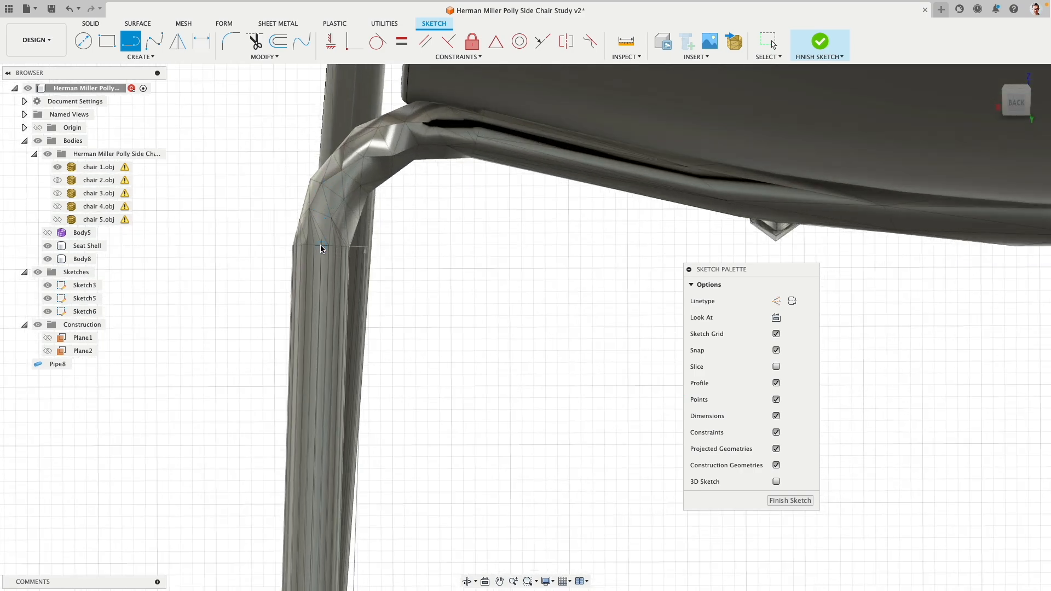
pyautogui.click(314, 252)
pyautogui.scroll(-10, 307, 285)
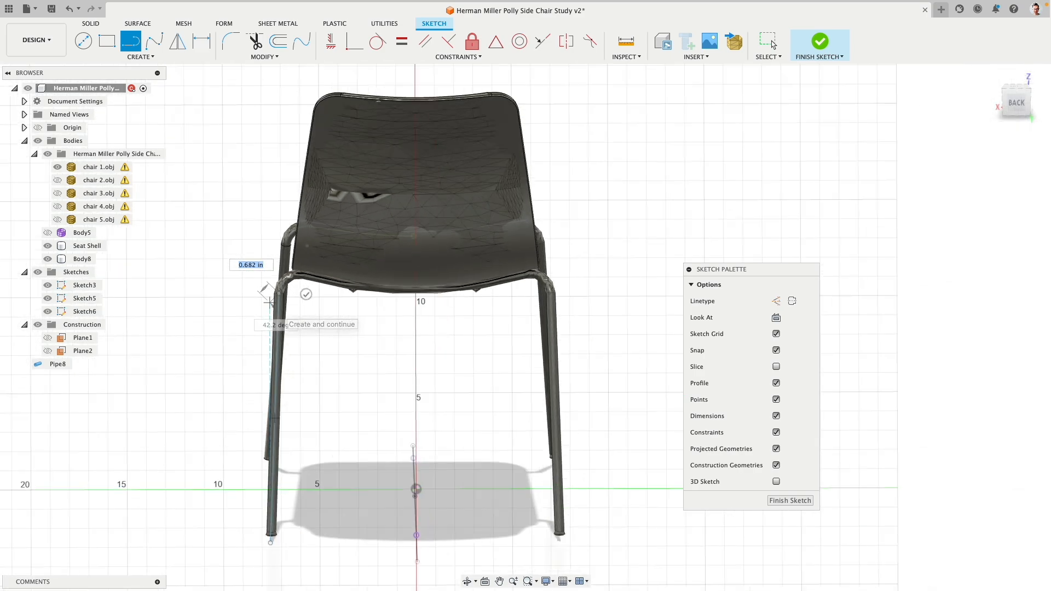
pyautogui.press('Escape')
# - Constrain the rear leg line's lower endpoint horizontally to the intersected ground point
pyautogui.scroll(8, 284, 359)
pyautogui.keyDown('shift'); pyautogui.moveTo(291, 371); pyautogui.dragTo(383, 334, button='middle'); pyautogui.keyUp('shift')
pyautogui.click(330, 43)
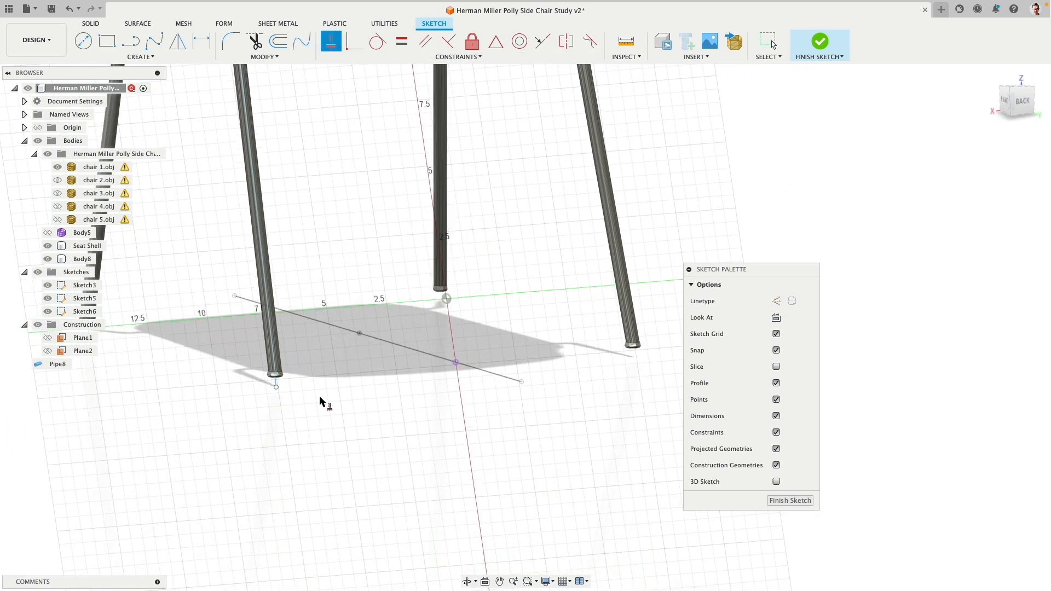
pyautogui.click(280, 389)
pyautogui.click(456, 364)
pyautogui.click(282, 389)
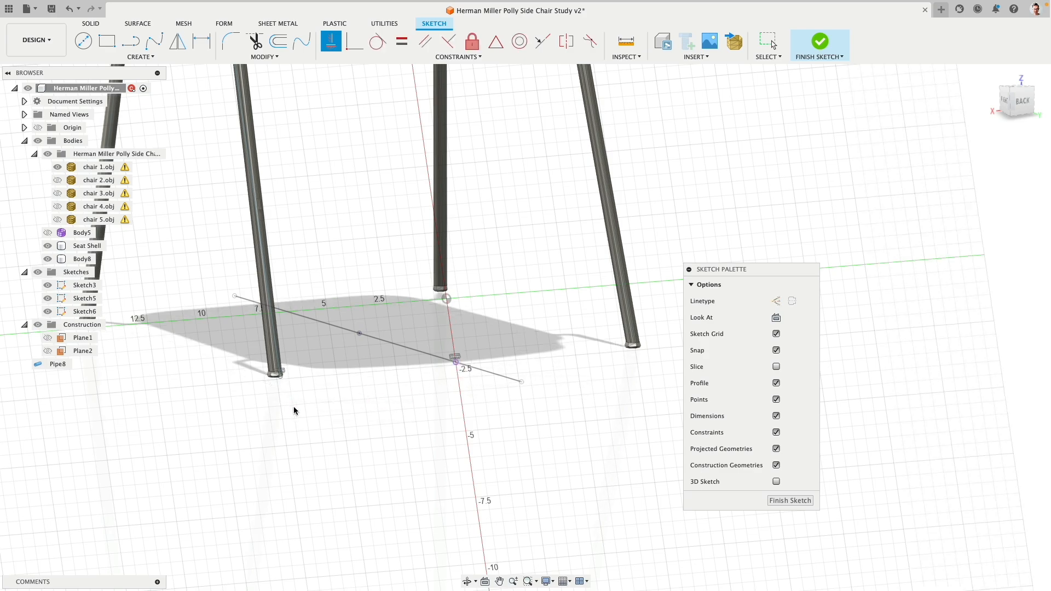
# - Move the rear leg line's lower endpoint about 0.179 in along Y toward the outer side of the foot
pyautogui.scroll(-3, 411, 376)
pyautogui.press('Escape')
pyautogui.scroll(10, 361, 378)
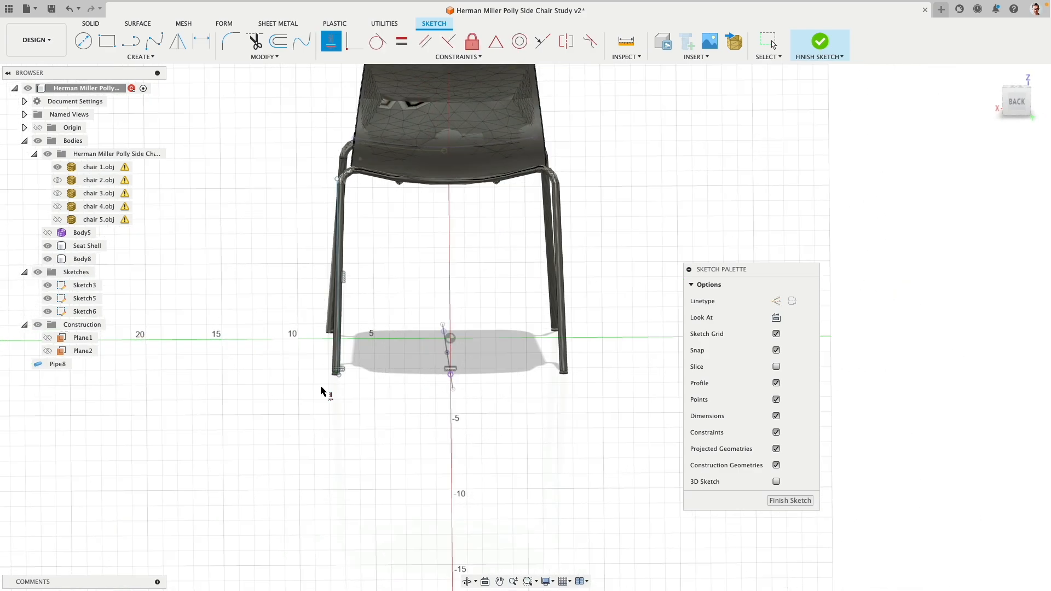
pyautogui.scroll(4, 366, 354)
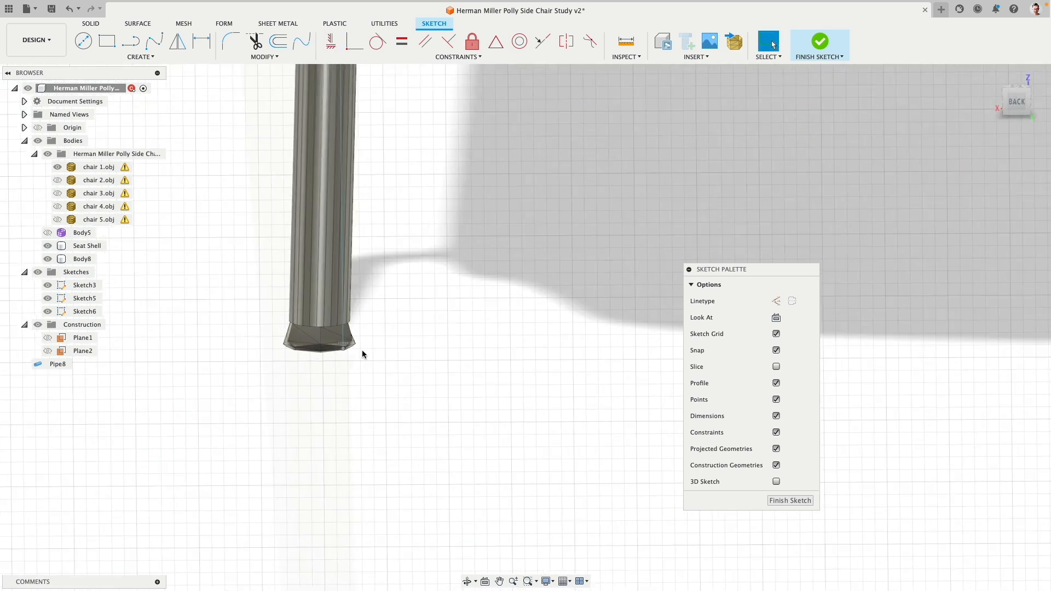
pyautogui.click(343, 350)
pyautogui.click(344, 350)
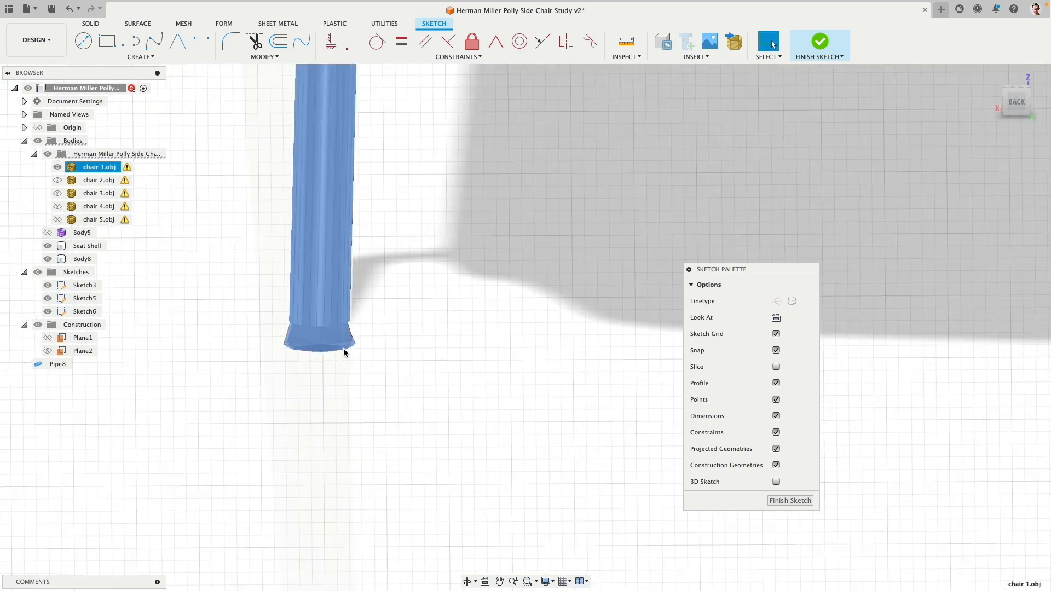
pyautogui.click(345, 385)
pyautogui.click(343, 350)
pyautogui.press('m')
pyautogui.moveTo(345, 353); pyautogui.dragTo(288, 350)
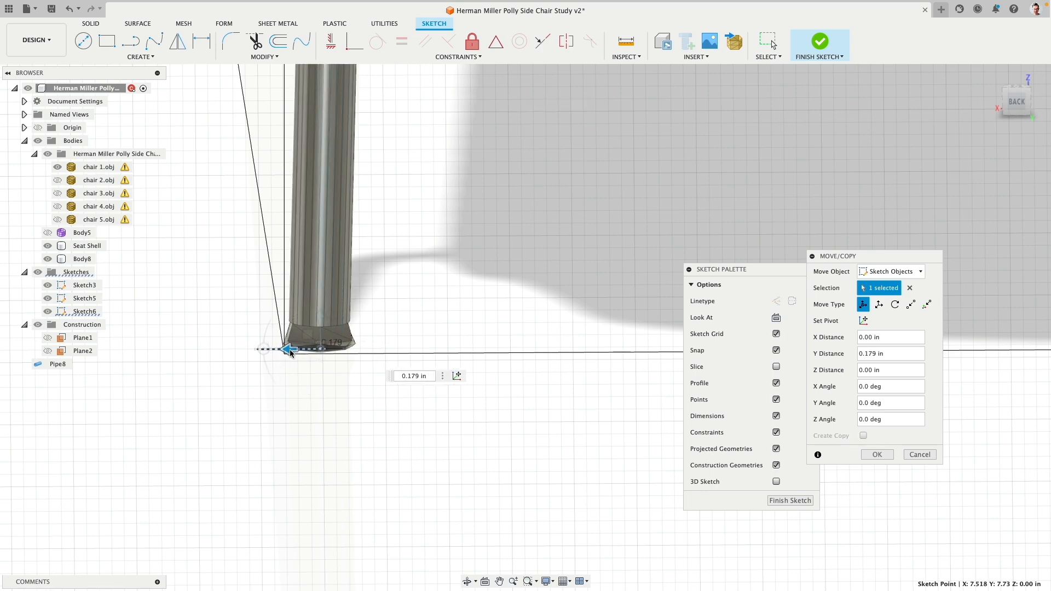
pyautogui.scroll(-4, 336, 439)
pyautogui.moveTo(418, 69); pyautogui.dragTo(452, 324, button='middle')
pyautogui.moveTo(454, 194); pyautogui.dragTo(463, 437, button='middle')
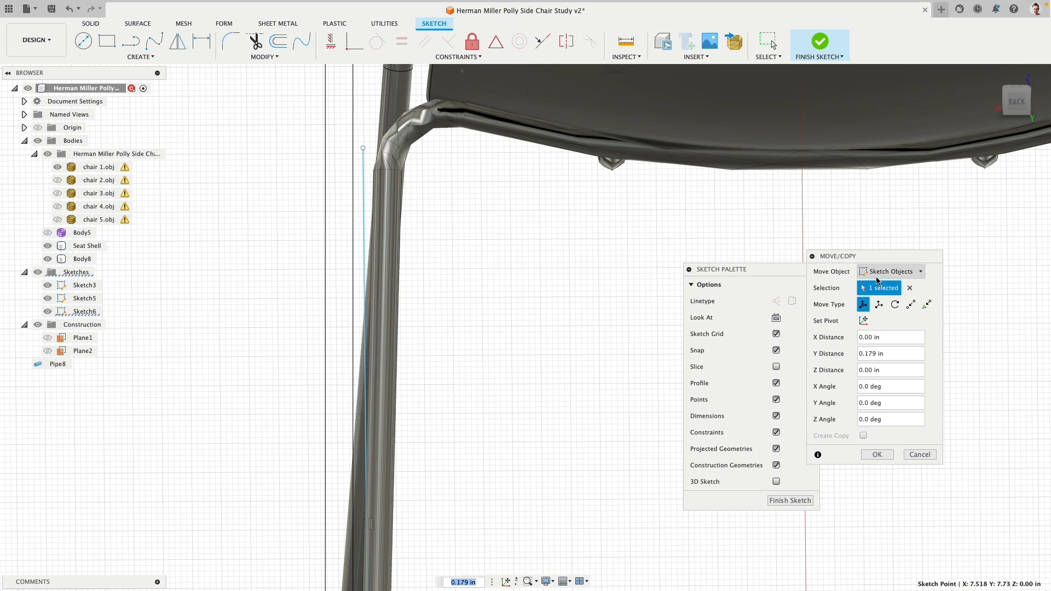
pyautogui.press('Return')
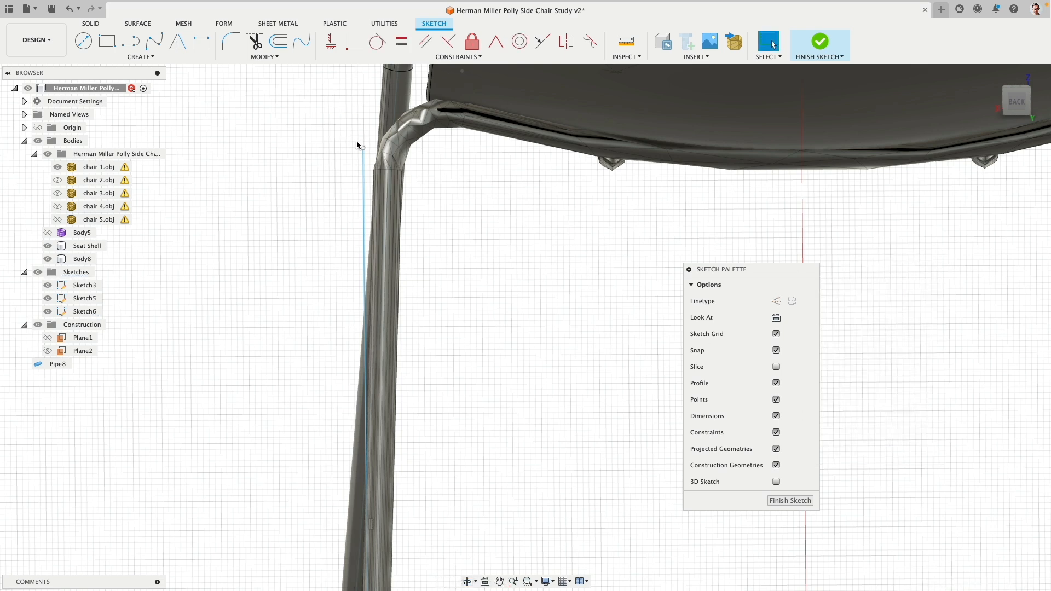
# - Move the leg line's upper endpoint onto the tube at the start of the bend, lowering it about 0.378 in along X
pyautogui.click(364, 148)
pyautogui.press('m')
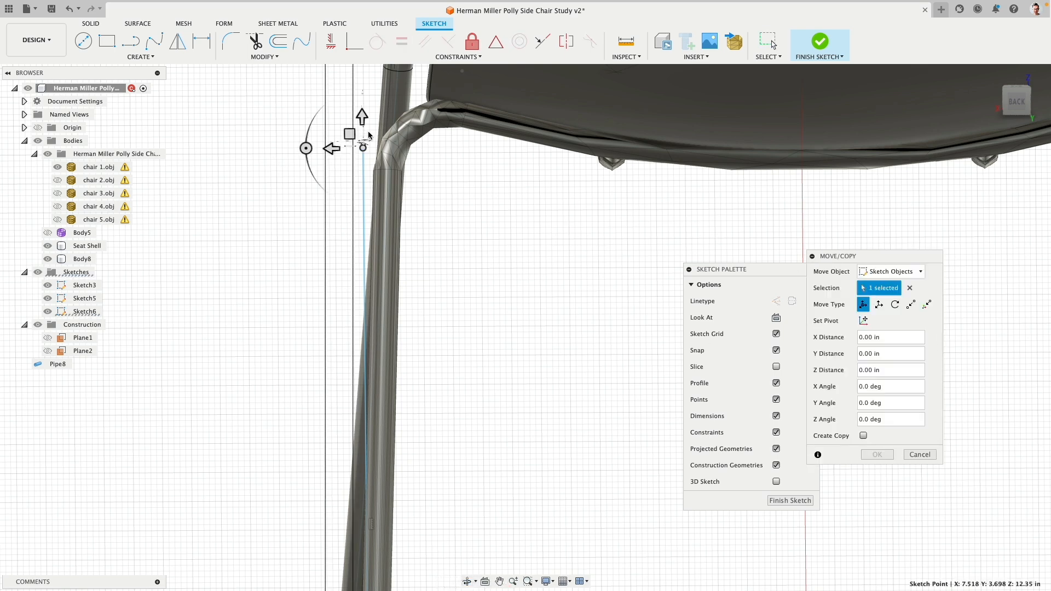
pyautogui.moveTo(325, 151); pyautogui.dragTo(387, 136)
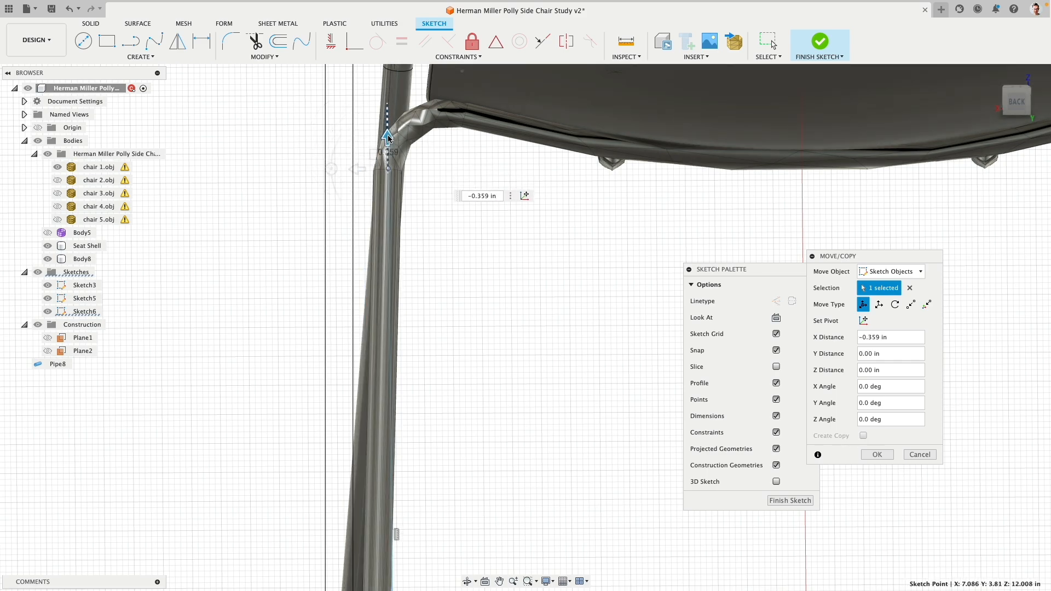
pyautogui.scroll(-5, 404, 228)
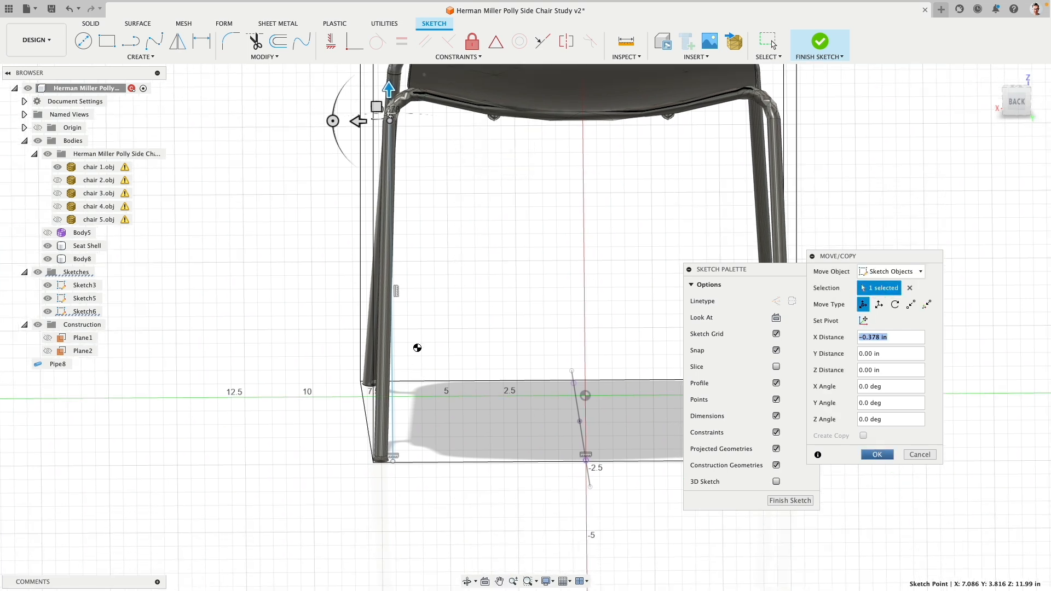
pyautogui.press('Return')
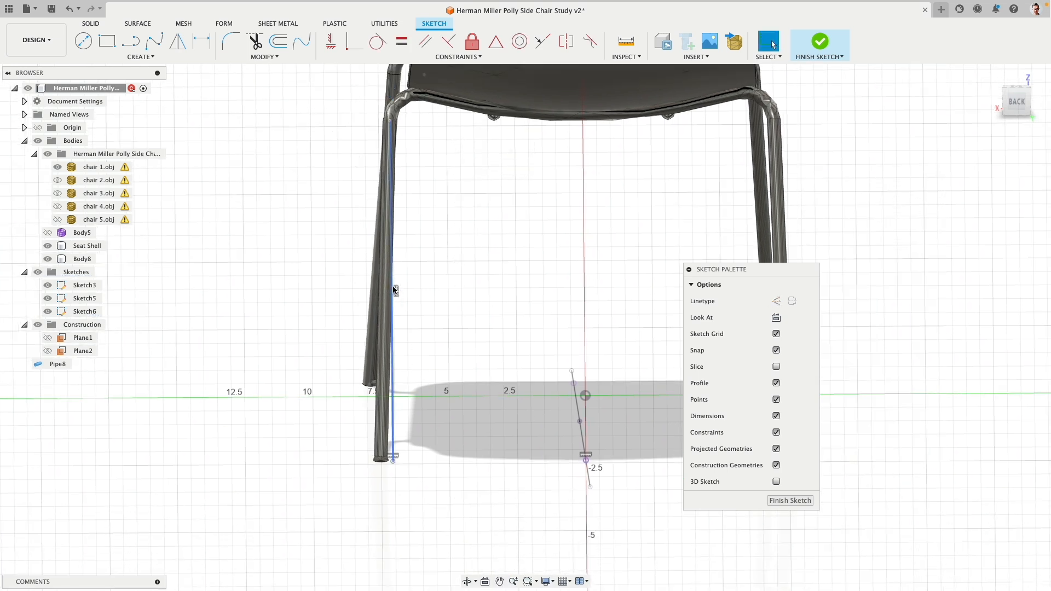
# - Delete the leg line's orientation constraint and move its lower endpoint about 0.442 in along Y onto the foot's centre
pyautogui.click(397, 292)
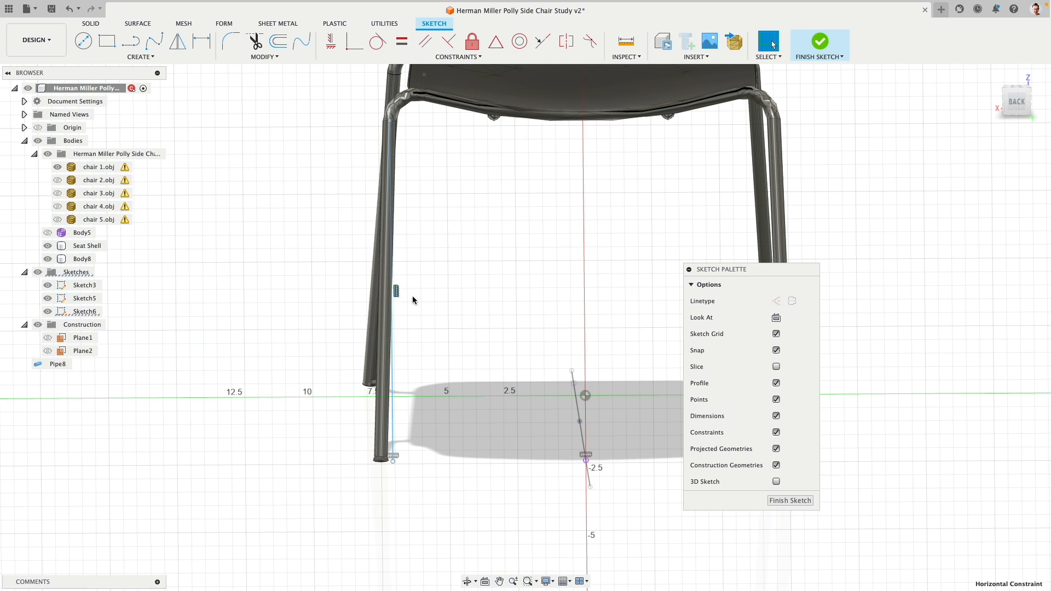
pyautogui.click(393, 461)
pyautogui.press('m')
pyautogui.moveTo(362, 464); pyautogui.dragTo(352, 463)
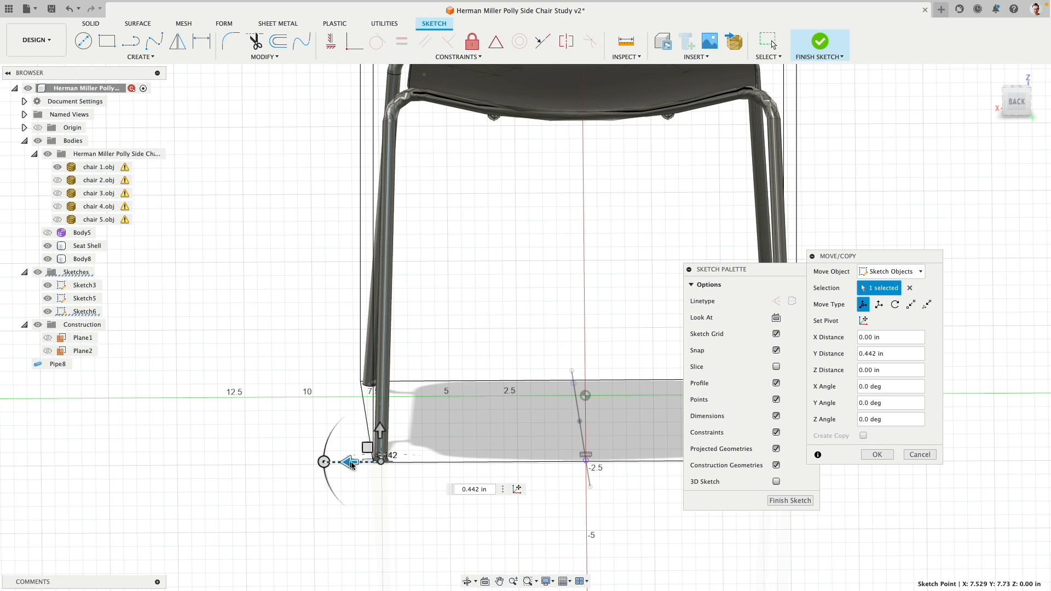
pyautogui.click(877, 456)
pyautogui.scroll(5, 439, 245)
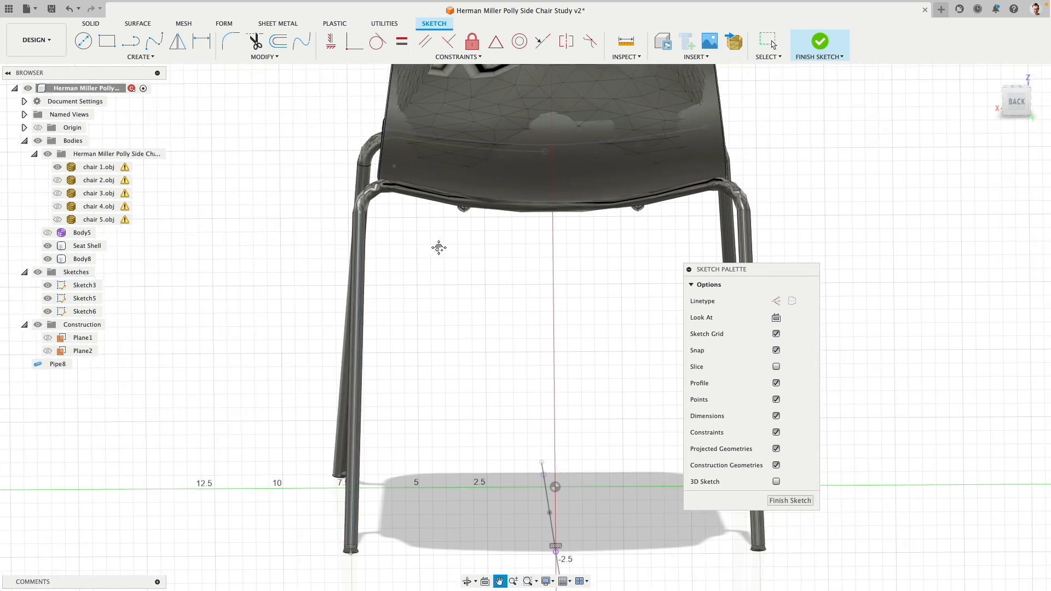
# - Hide the reference mesh and intersect the seat shell with the sketch plane to create a curve across its rear underside
pyautogui.click(51, 154)
pyautogui.keyDown('shift'); pyautogui.moveTo(447, 324); pyautogui.dragTo(363, 244, button='middle'); pyautogui.keyUp('shift')
pyautogui.click(141, 57)
pyautogui.moveTo(143, 233)
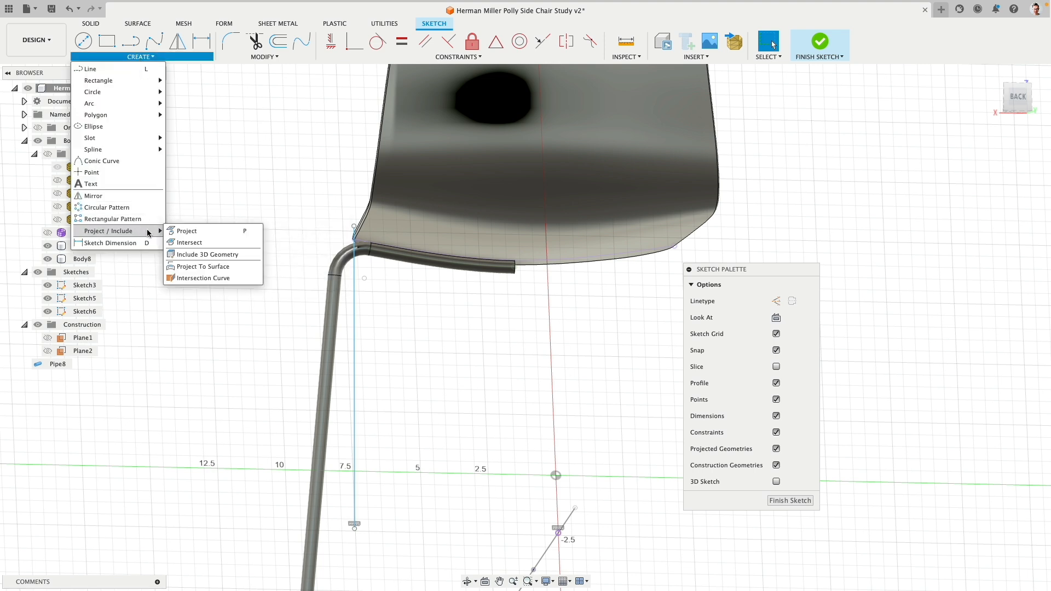
pyautogui.click(192, 247)
pyautogui.click(454, 218)
pyautogui.press('Return')
# - Offset the intersected seat curve 0.25 in downward, below the shell
pyautogui.click(278, 41)
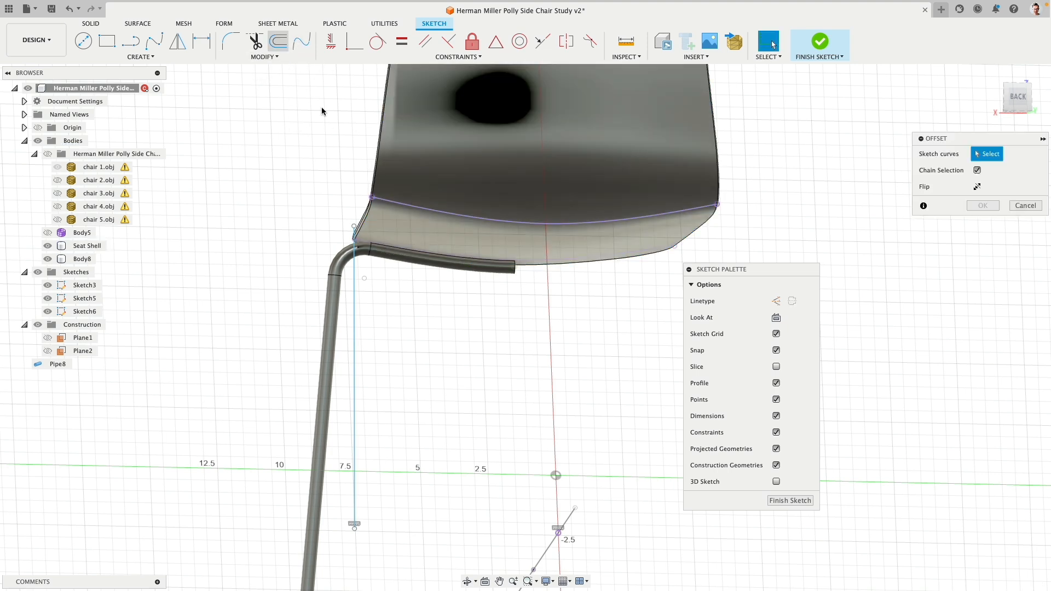
pyautogui.click(424, 215)
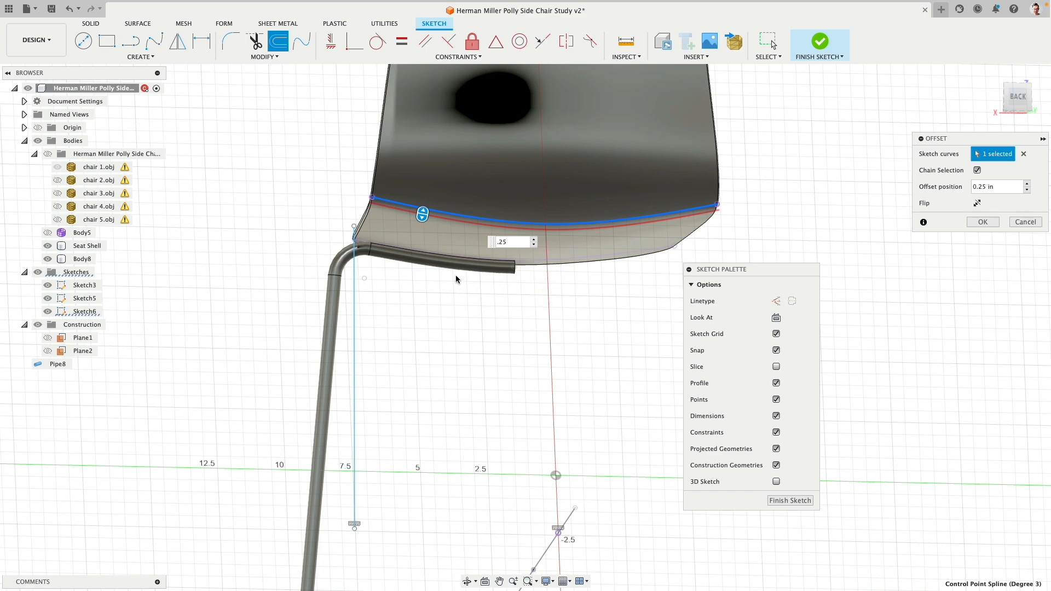
pyautogui.keyDown('shift'); pyautogui.moveTo(456, 275); pyautogui.dragTo(462, 298, button='middle'); pyautogui.keyUp('shift')
pyautogui.click(983, 222)
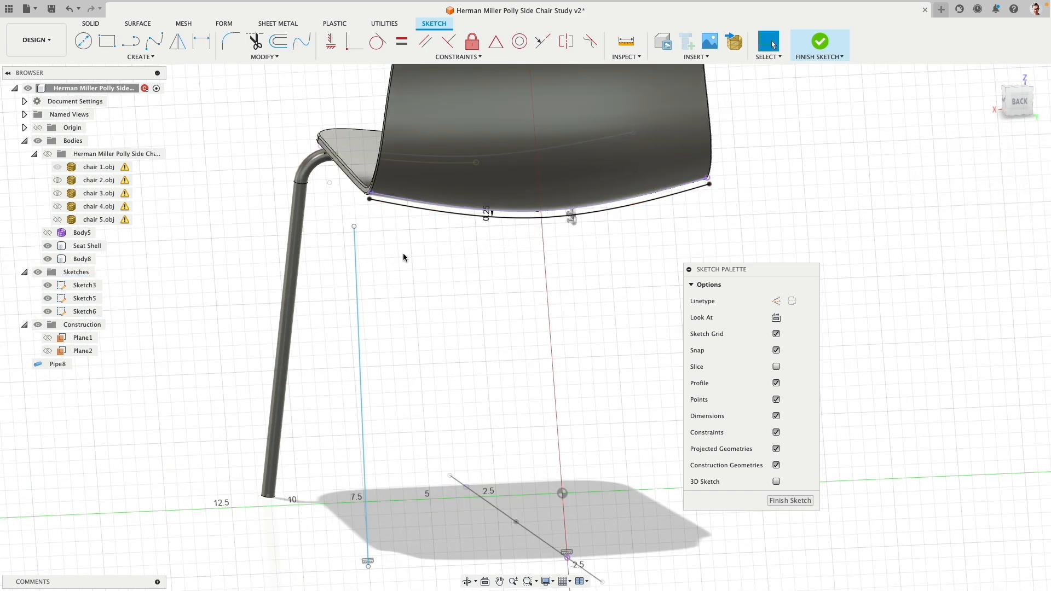
# - Show the reference mesh and sketch a short trimming line across the offset curve where the rear leg's bend ends
pyautogui.click(48, 154)
pyautogui.scroll(4, 408, 218)
pyautogui.keyDown('shift'); pyautogui.moveTo(392, 224); pyautogui.dragTo(217, 83, button='middle'); pyautogui.keyUp('shift')
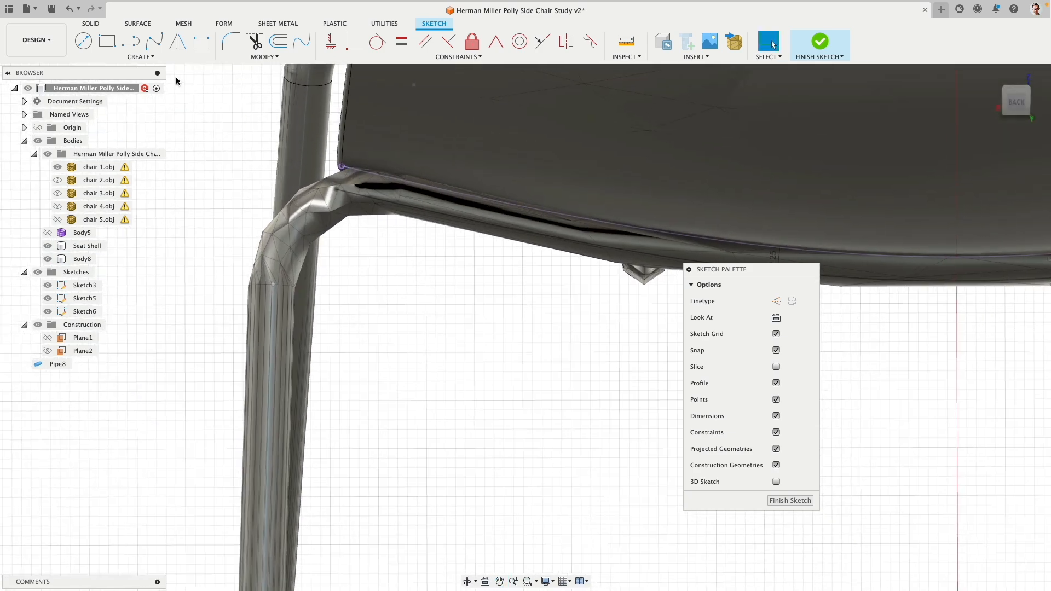
pyautogui.click(131, 43)
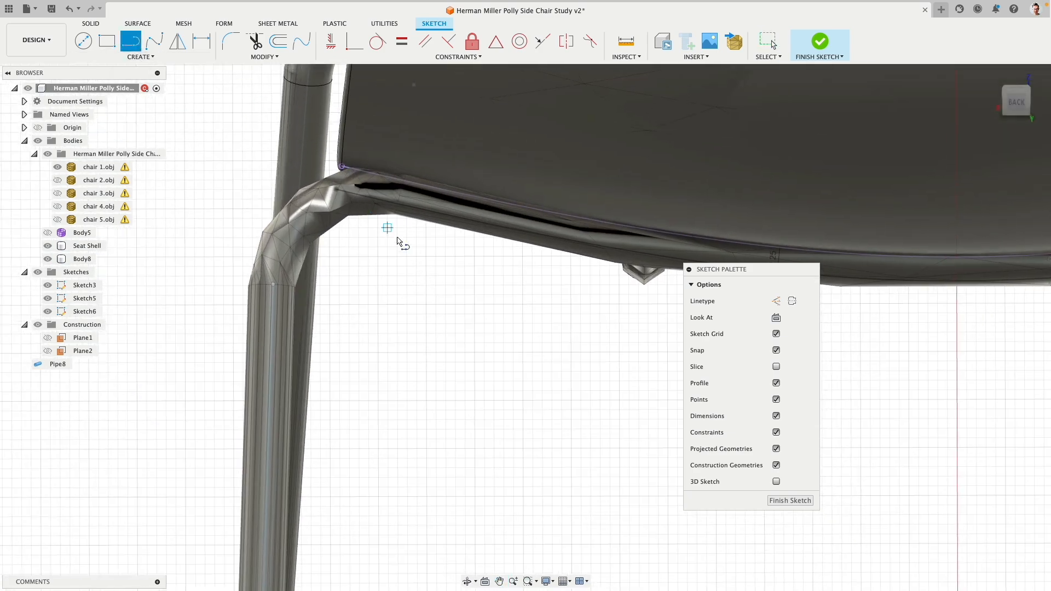
pyautogui.click(402, 193)
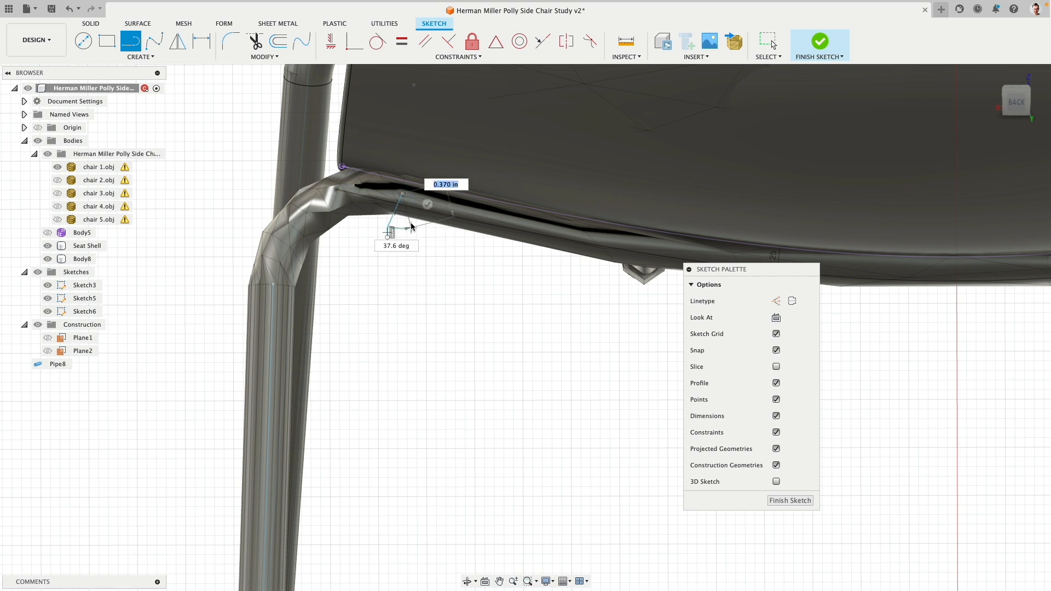
pyautogui.press('Escape')
pyautogui.scroll(-3, 464, 301)
pyautogui.moveTo(453, 310); pyautogui.dragTo(377, 304, button='middle')
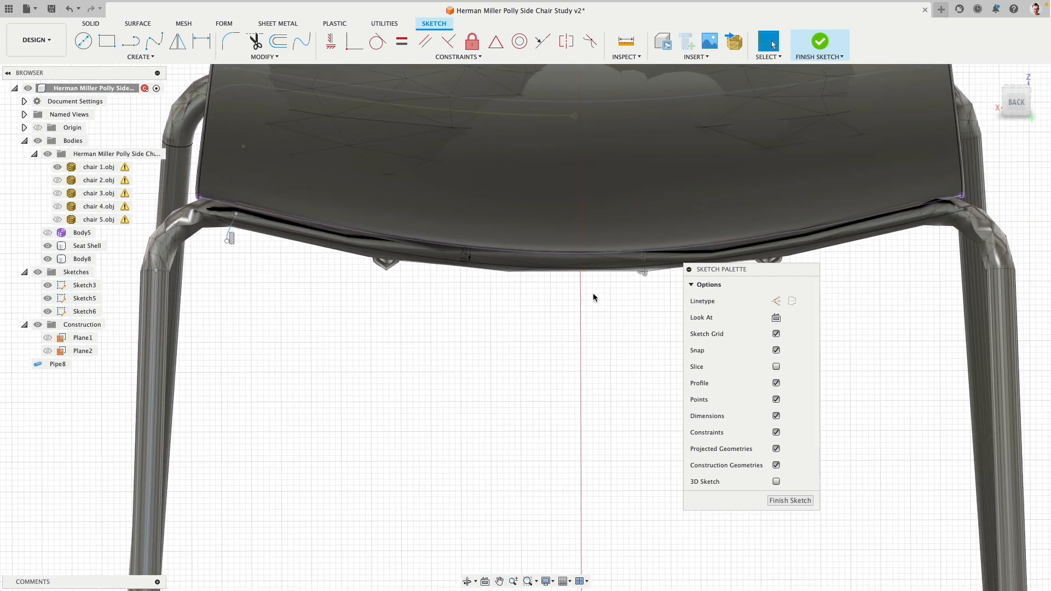
# - Hide the mesh and sketch a short vertical trimming line across the offset curve at the chair's centre axis
pyautogui.click(47, 154)
pyautogui.click(130, 41)
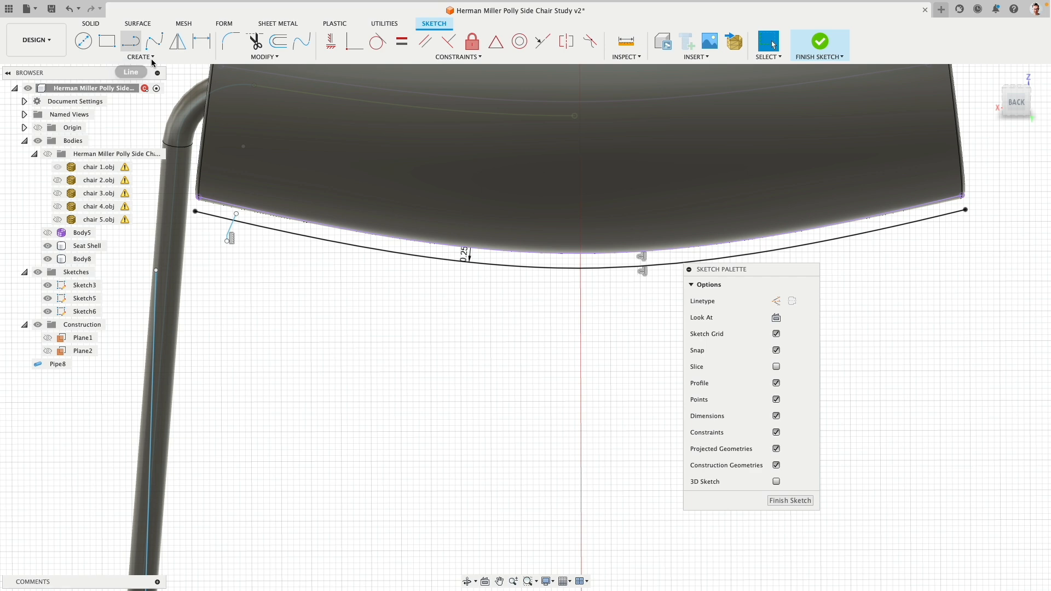
pyautogui.click(581, 266)
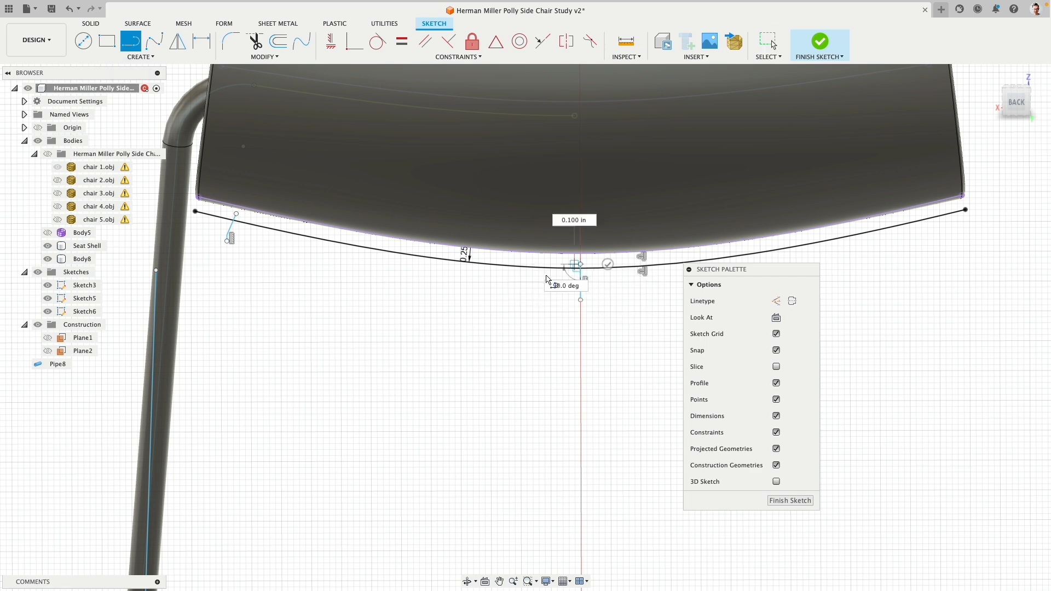
pyautogui.press('Escape')
# - Trim the offset curve outside the two short lines, keeping only the half between the leg bend and the centre
pyautogui.click(254, 41)
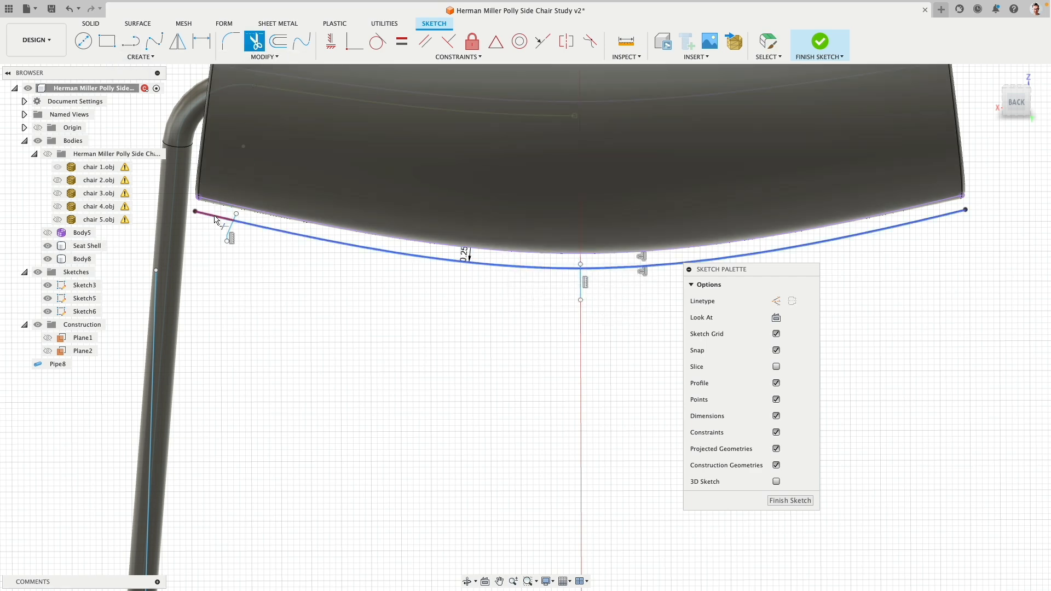
pyautogui.click(217, 216)
pyautogui.click(606, 268)
pyautogui.press('Escape')
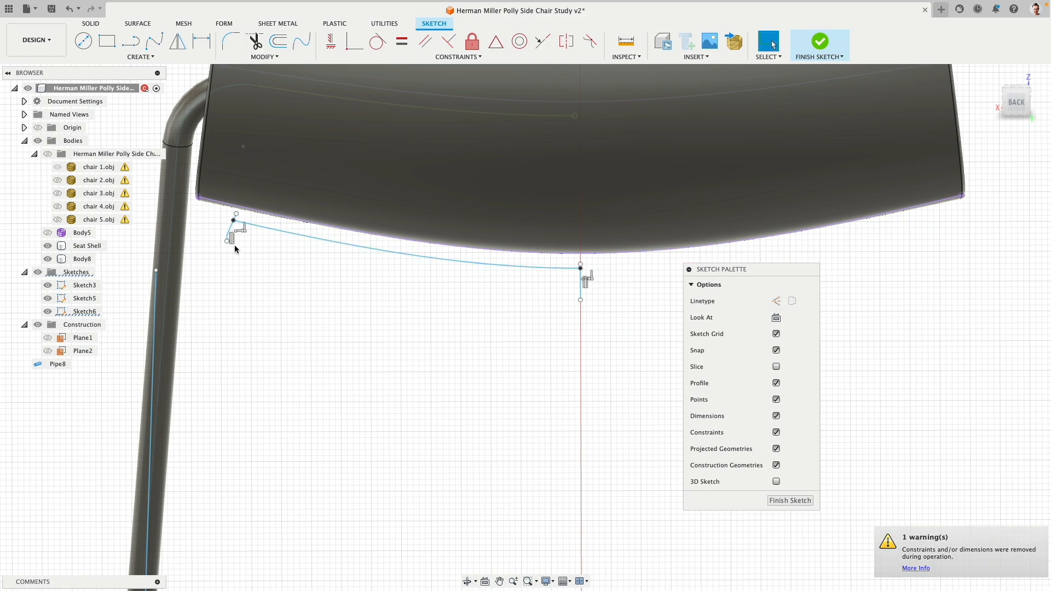
# - Delete the two short trimming lines at the ends of the trimmed curve
pyautogui.scroll(3, 236, 249)
pyautogui.click(230, 224)
pyautogui.press('Delete')
pyautogui.scroll(4, 225, 233)
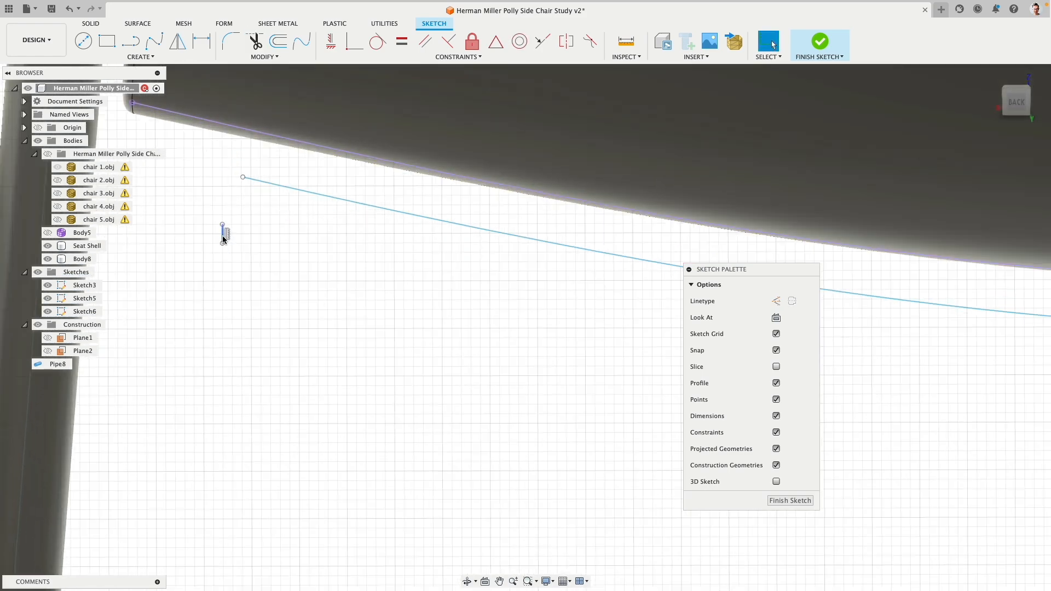
pyautogui.press('Delete')
pyautogui.scroll(-4, 312, 337)
pyautogui.scroll(1, 591, 342)
pyautogui.moveTo(551, 378); pyautogui.dragTo(336, 352, button='middle')
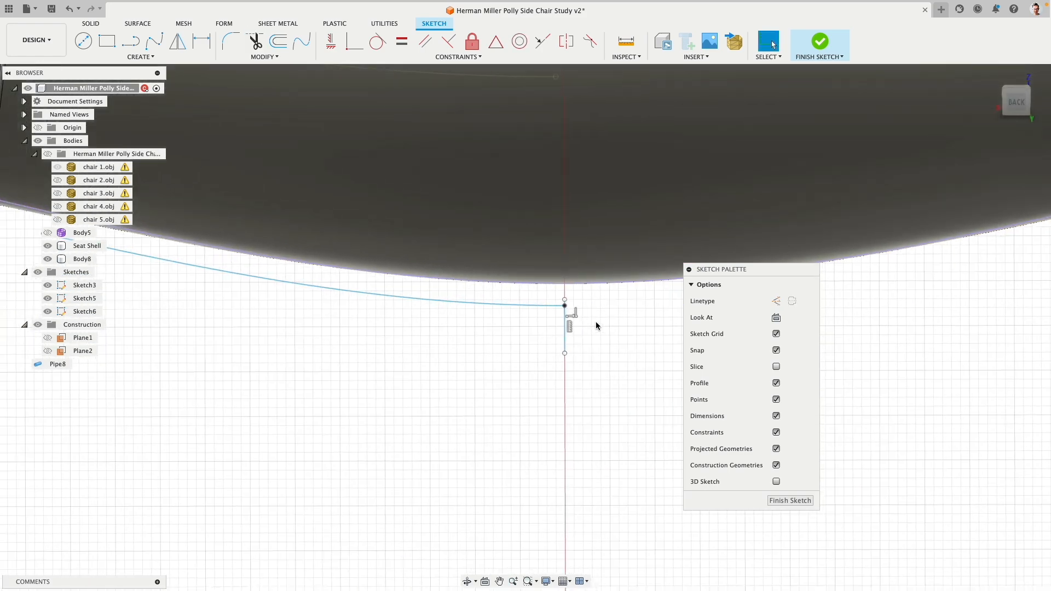
pyautogui.scroll(3, 581, 330)
pyautogui.press('Delete')
pyautogui.scroll(-5, 462, 362)
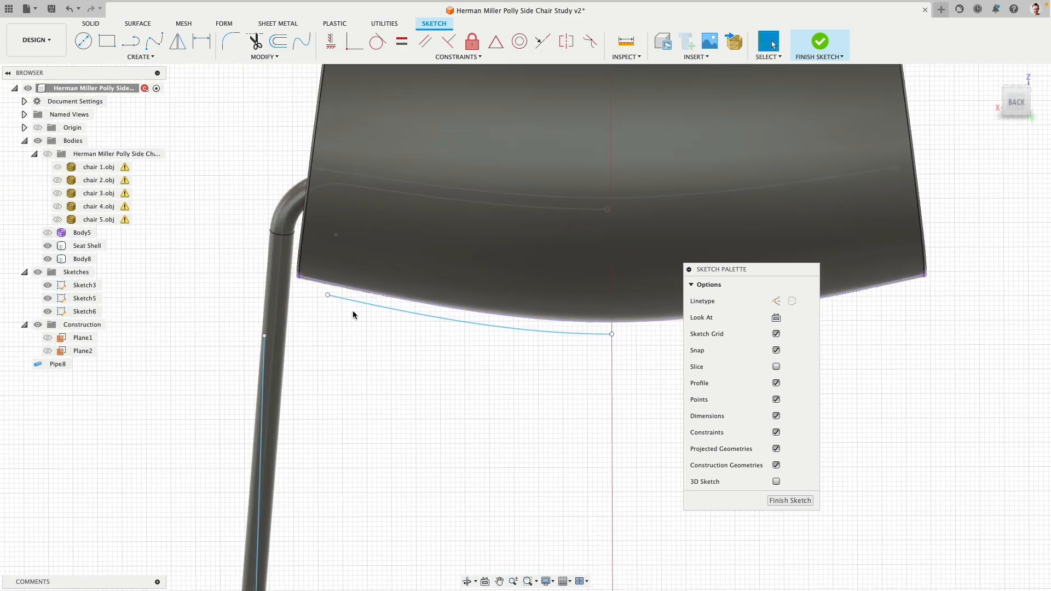
# - Fix the trimmed under-seat curve in place with a Fix constraint
pyautogui.click(356, 304)
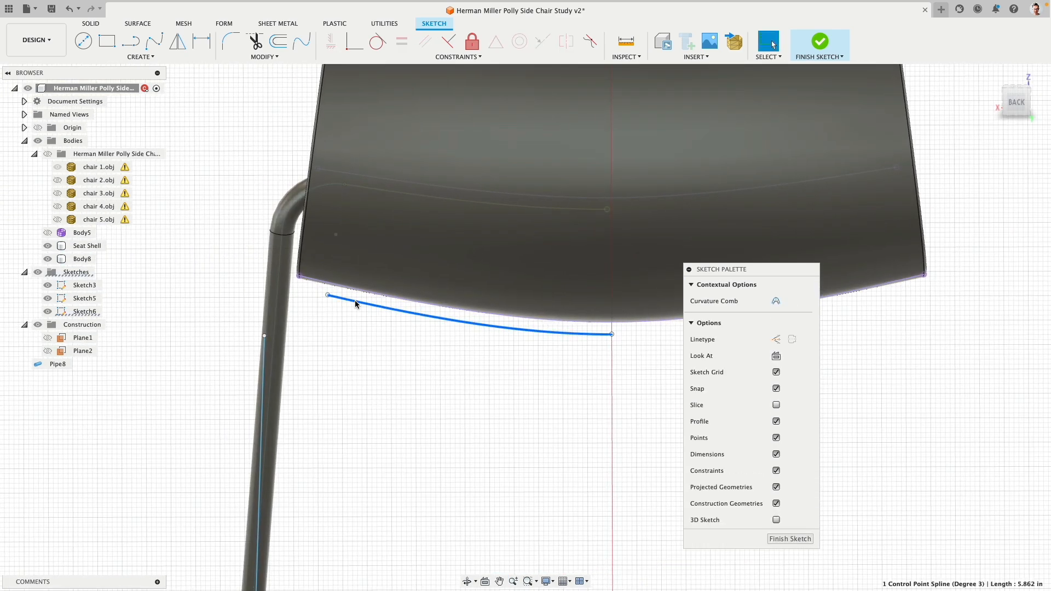
pyautogui.click(472, 41)
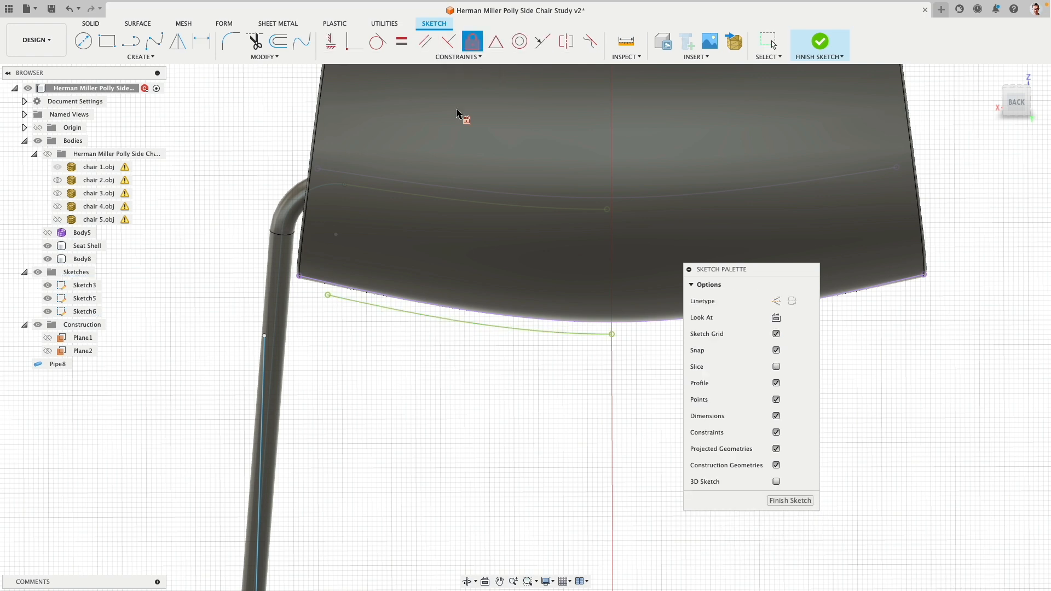
pyautogui.scroll(-2, 370, 349)
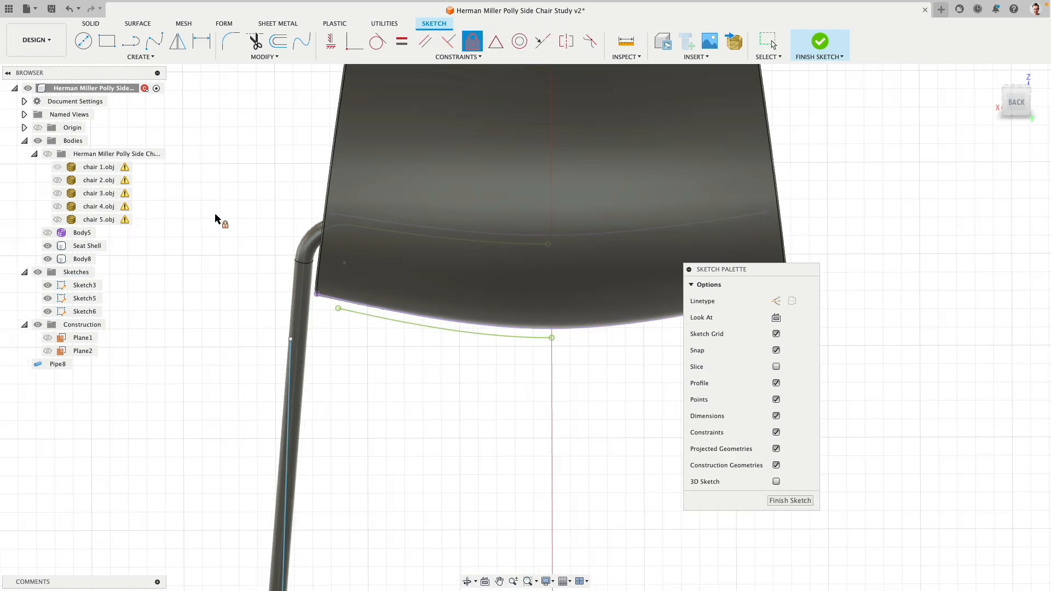
# - Sketch a 3-point arc from the under-seat curve's outer end to the upper end of the rear leg line
pyautogui.click(139, 57)
pyautogui.moveTo(122, 109)
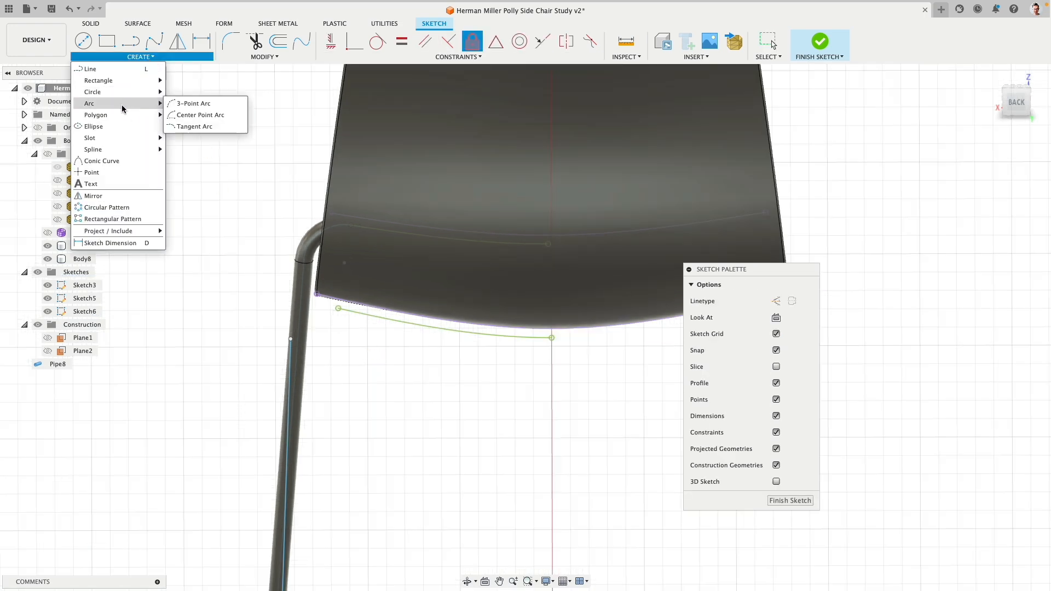
pyautogui.click(191, 104)
pyautogui.click(338, 309)
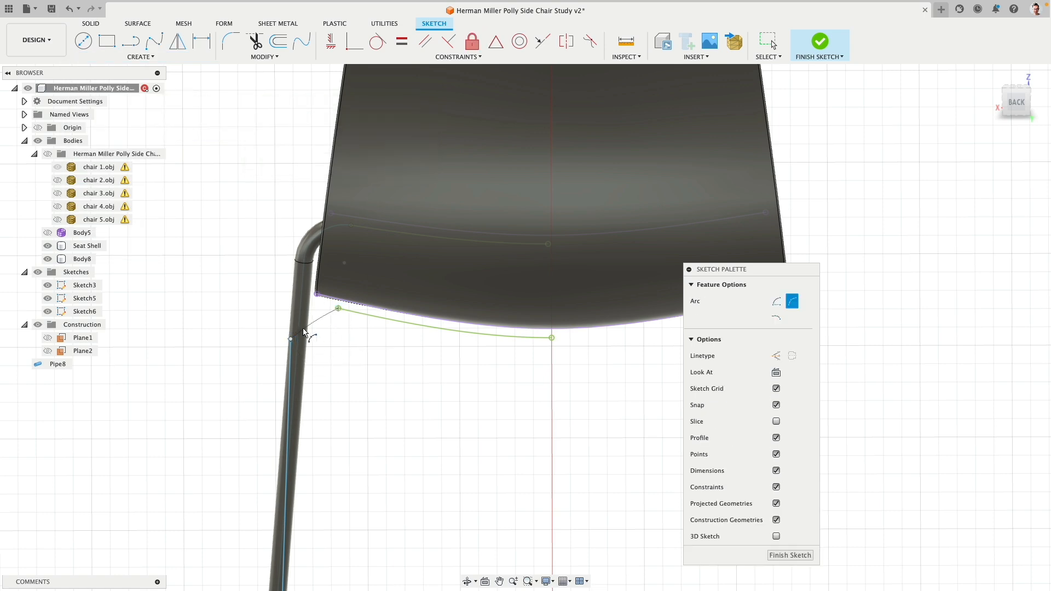
pyautogui.scroll(4, 323, 311)
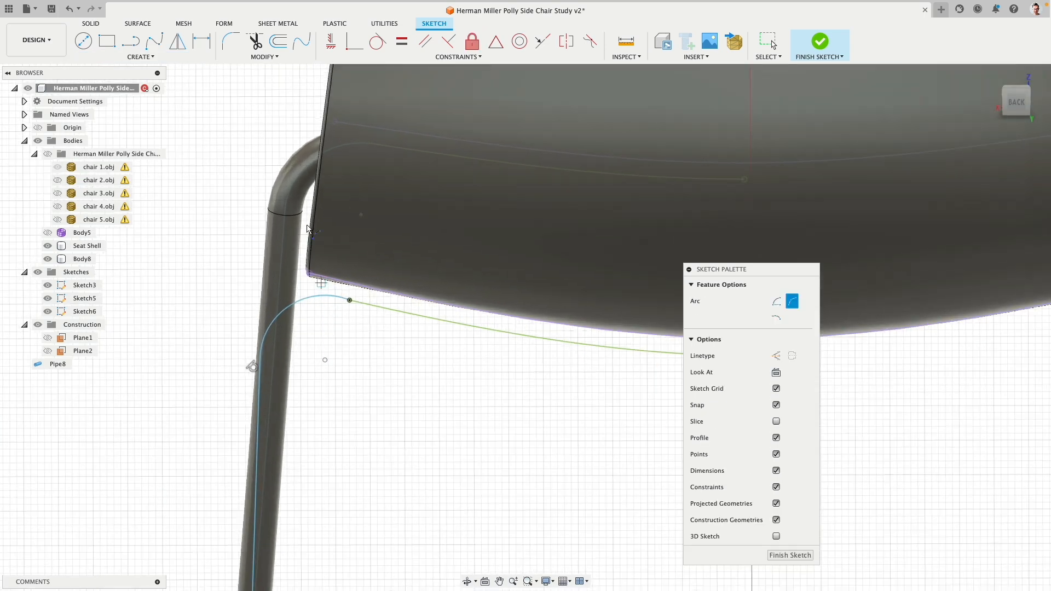
# - Add a tangent constraint between the bend arc and the fixed under-seat curve
pyautogui.click(378, 44)
pyautogui.click(337, 306)
pyautogui.click(366, 310)
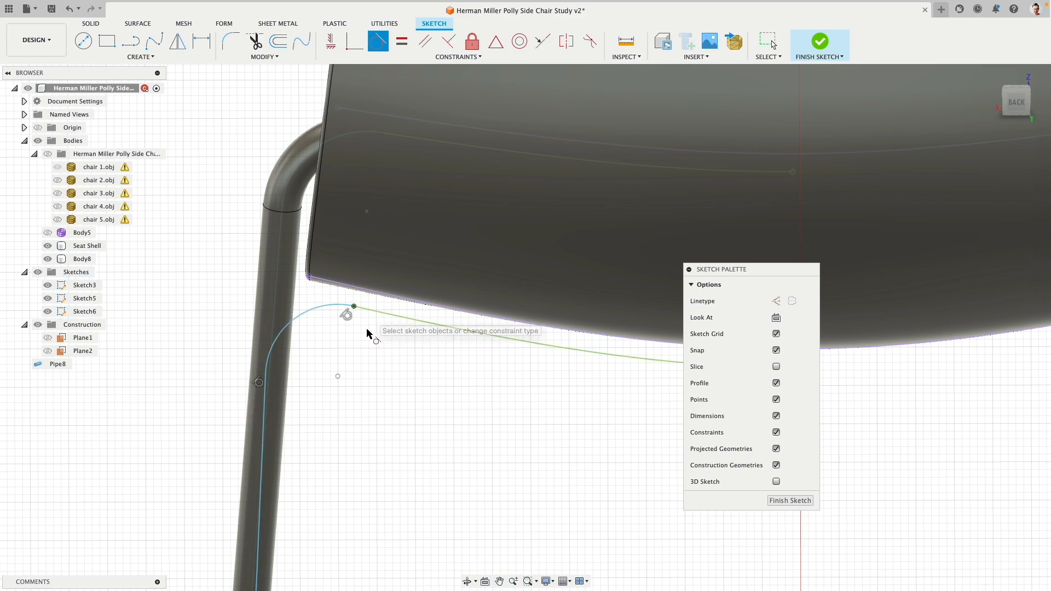
pyautogui.scroll(-4, 333, 394)
pyautogui.scroll(-2, 333, 412)
pyautogui.scroll(5, 332, 416)
pyautogui.press('Escape')
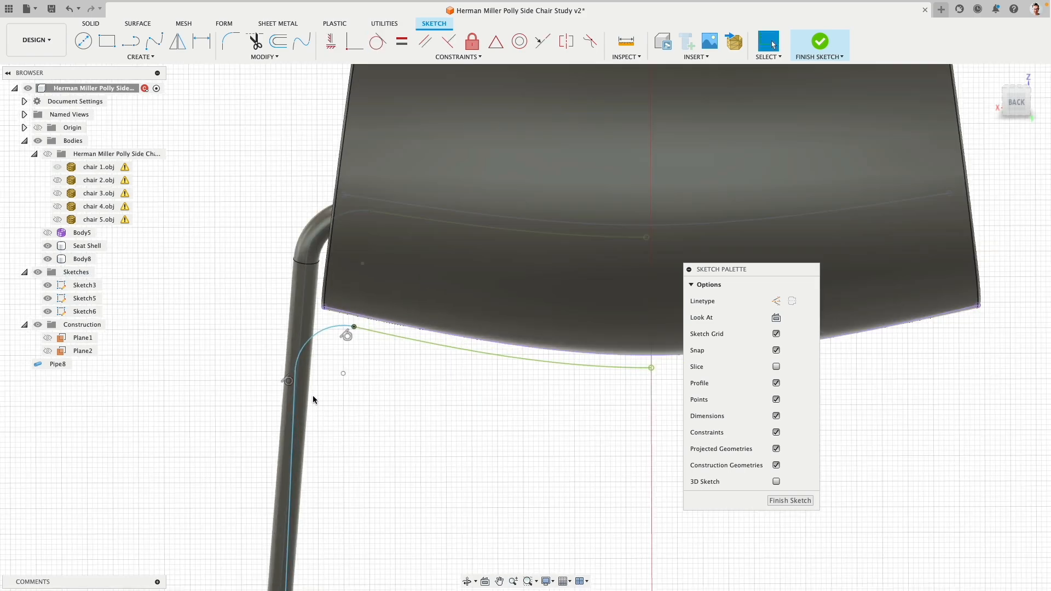
pyautogui.moveTo(296, 373)
pyautogui.mouseDown()
pyautogui.moveTo(307, 385)
pyautogui.moveTo(286, 372)
pyautogui.mouseUp()
pyautogui.scroll(-4, 340, 427)
pyautogui.moveTo(361, 441); pyautogui.dragTo(386, 319, button='middle')
pyautogui.press('super+z')
pyautogui.scroll(3, 384, 301)
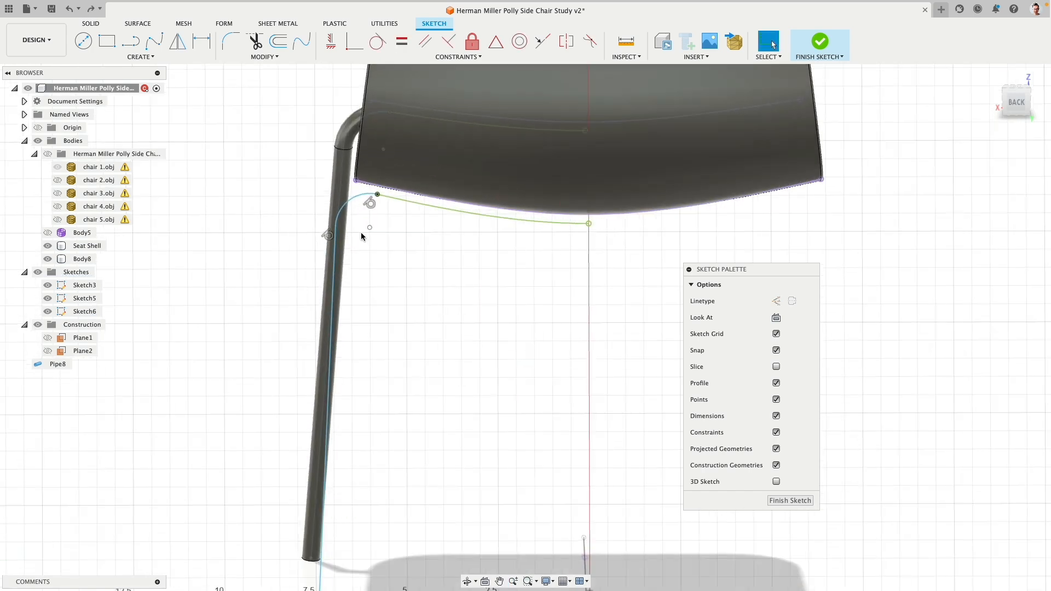
# - Compare the bend arc with the reference mesh, then dimension the arc's radius at 1 in
pyautogui.click(48, 154)
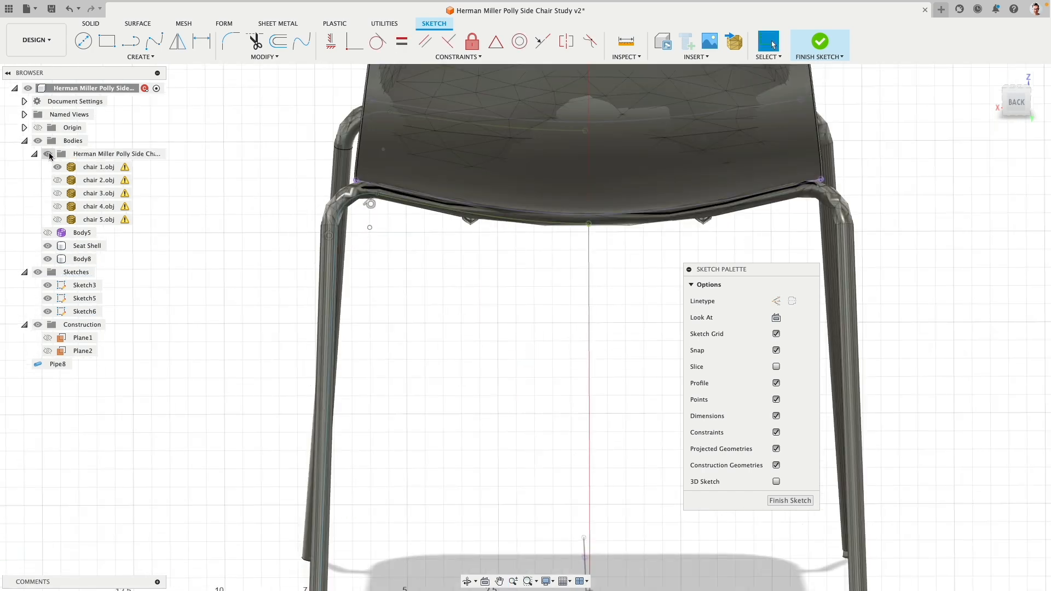
pyautogui.scroll(3, 363, 160)
pyautogui.scroll(2, 335, 236)
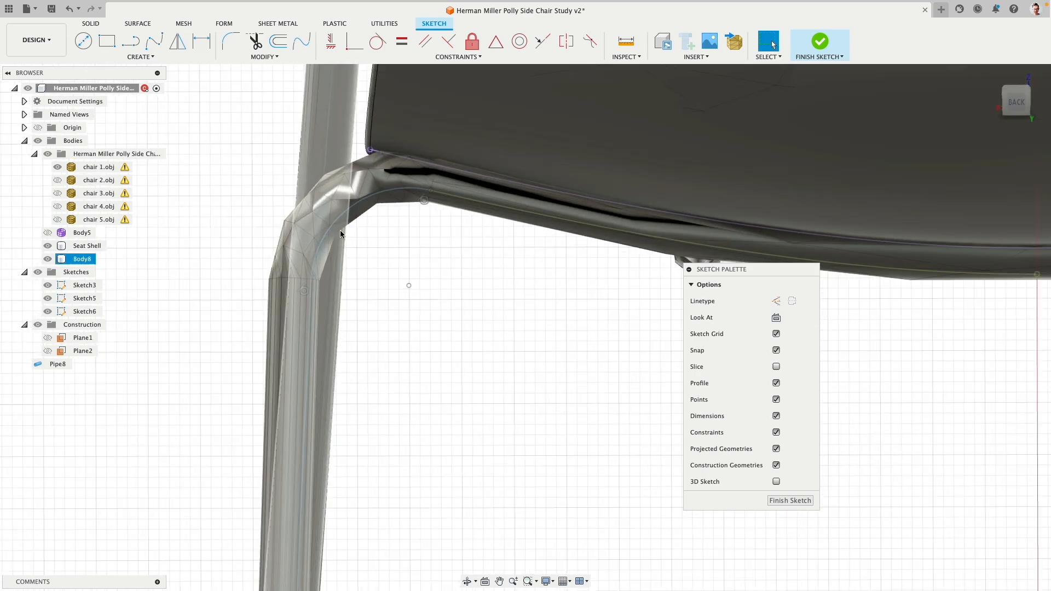
pyautogui.click(47, 154)
pyautogui.click(354, 207)
pyautogui.press('d')
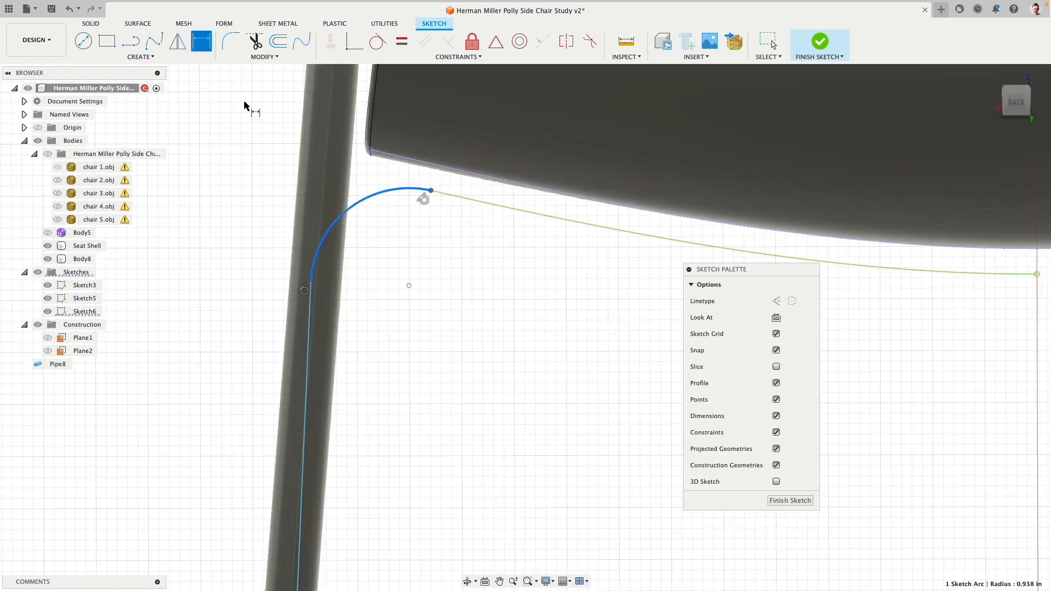
pyautogui.click(188, 138)
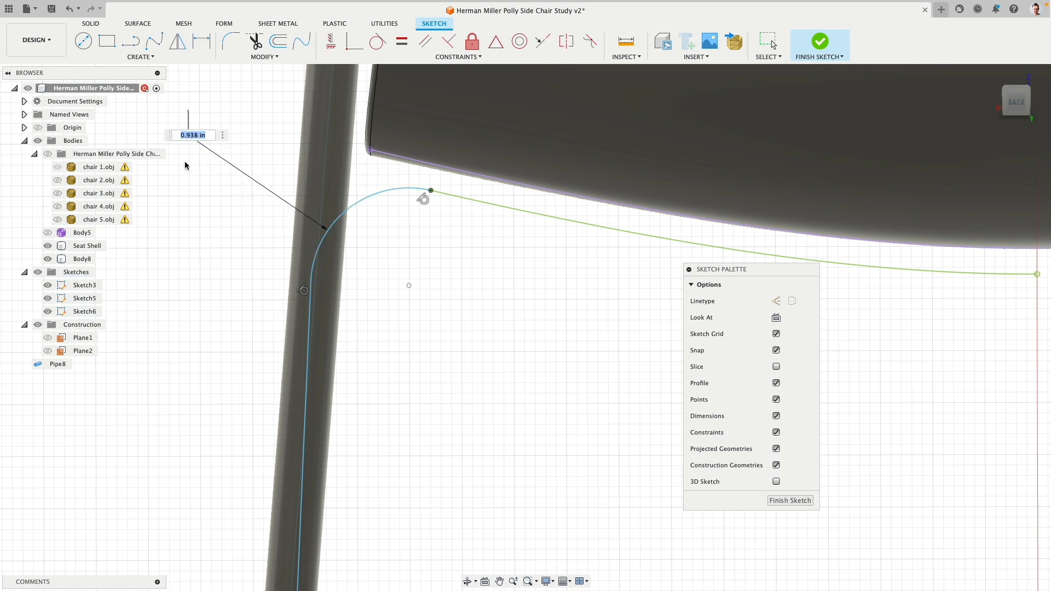
pyautogui.write('1')
pyautogui.press('Return')
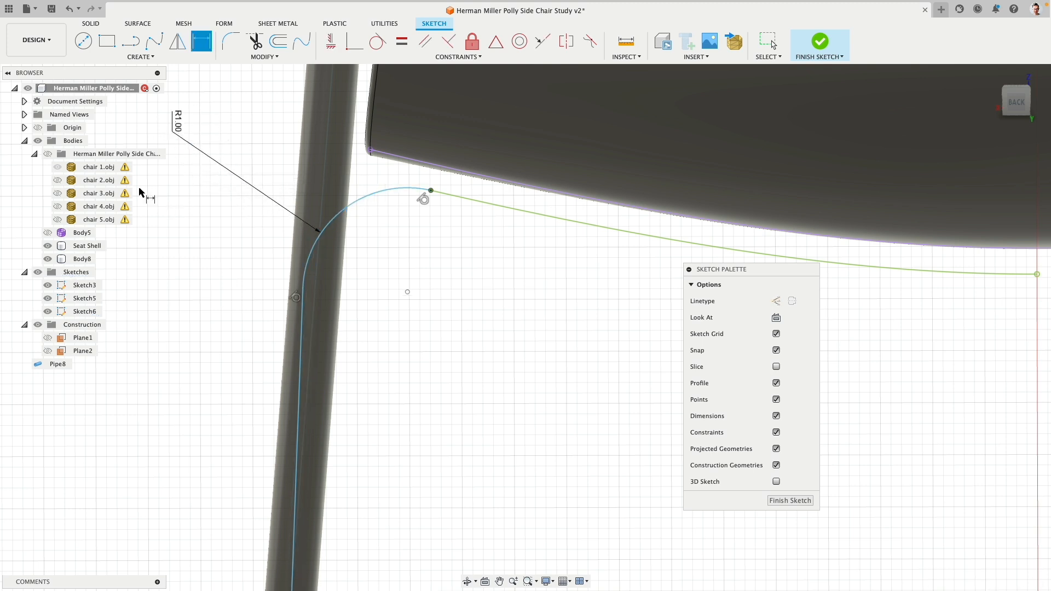
# - Try a 1.25 in radius on the bend arc against the reference mesh, and return the radius to 1 in
pyautogui.click(48, 154)
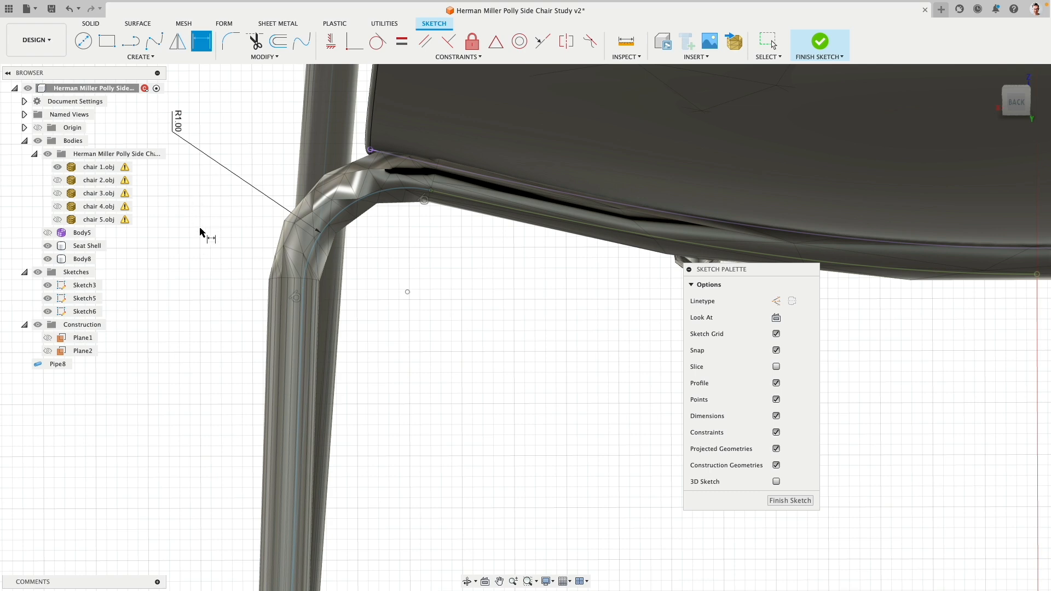
pyautogui.doubleClick(259, 189)
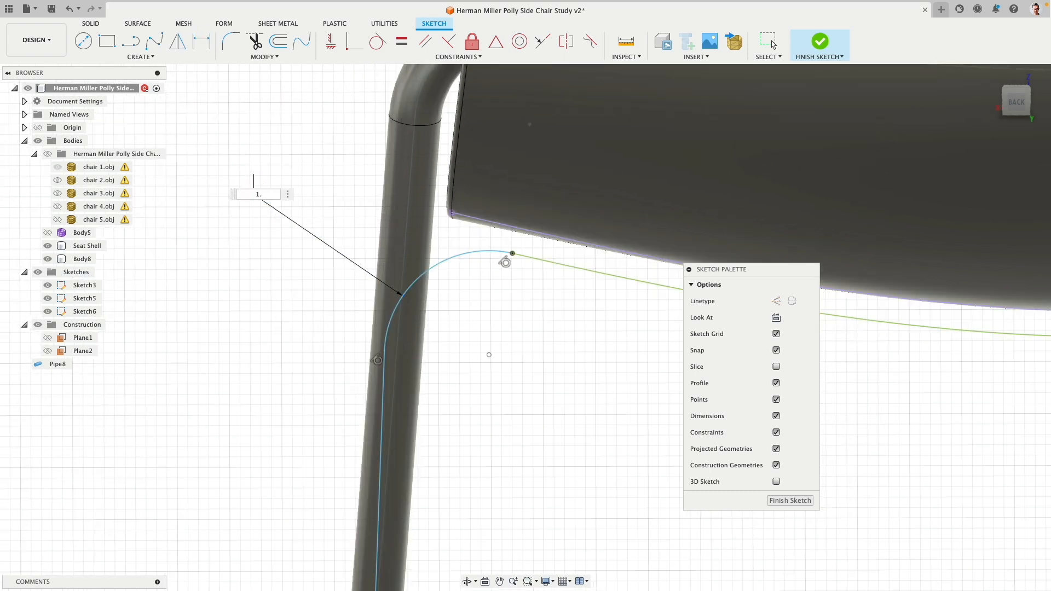
pyautogui.write('1.25')
pyautogui.press('Return')
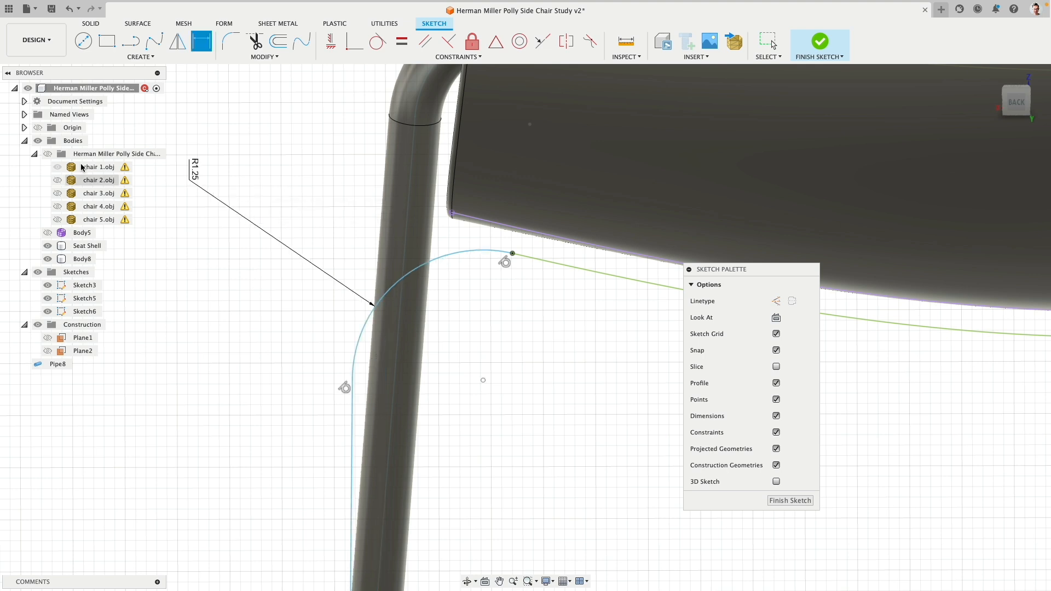
pyautogui.click(48, 153)
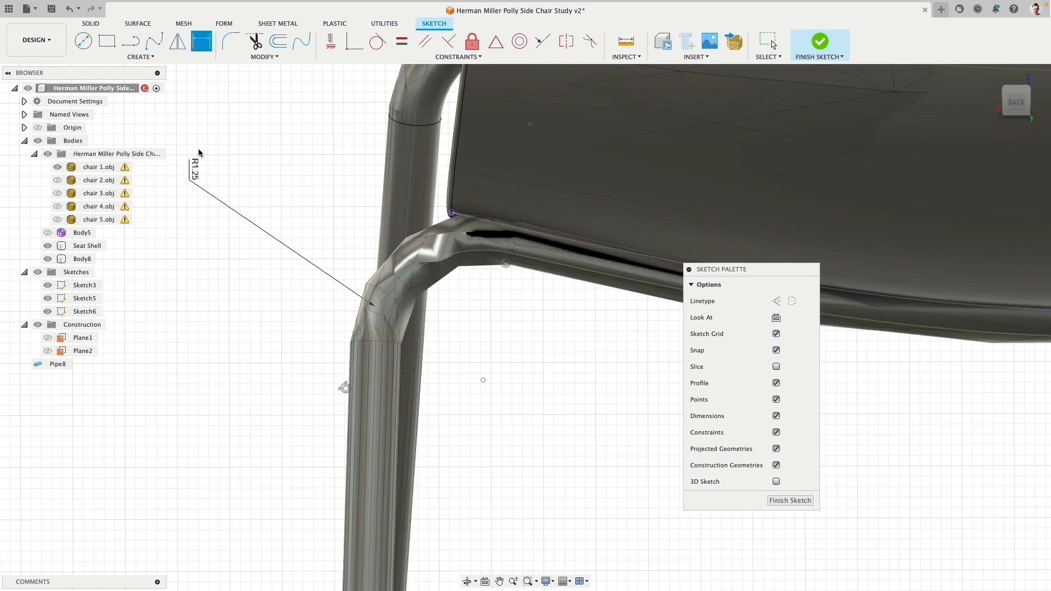
pyautogui.doubleClick(196, 172)
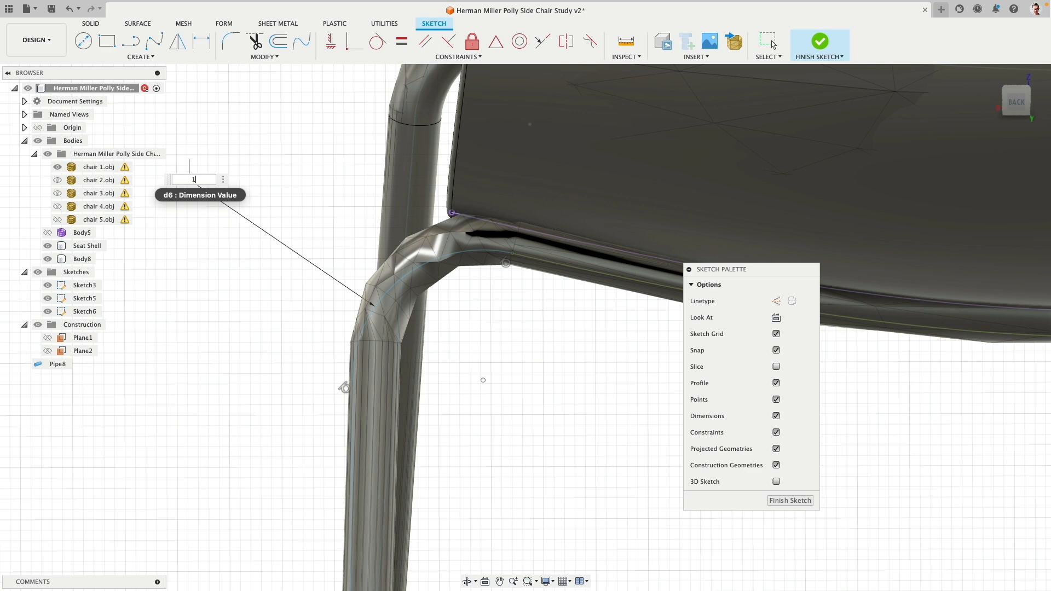
pyautogui.write('1')
pyautogui.press('Return')
# - Set the bend arc's radius to 1.10 in and finish the leg path sketch
pyautogui.doubleClick(257, 190)
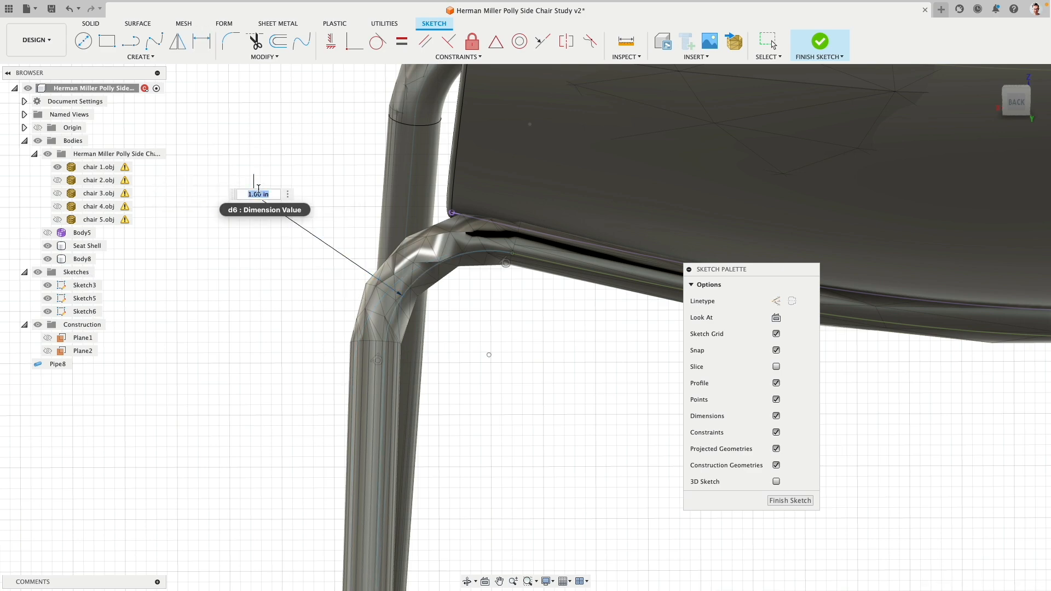
pyautogui.press('Return')
pyautogui.scroll(-4, 317, 265)
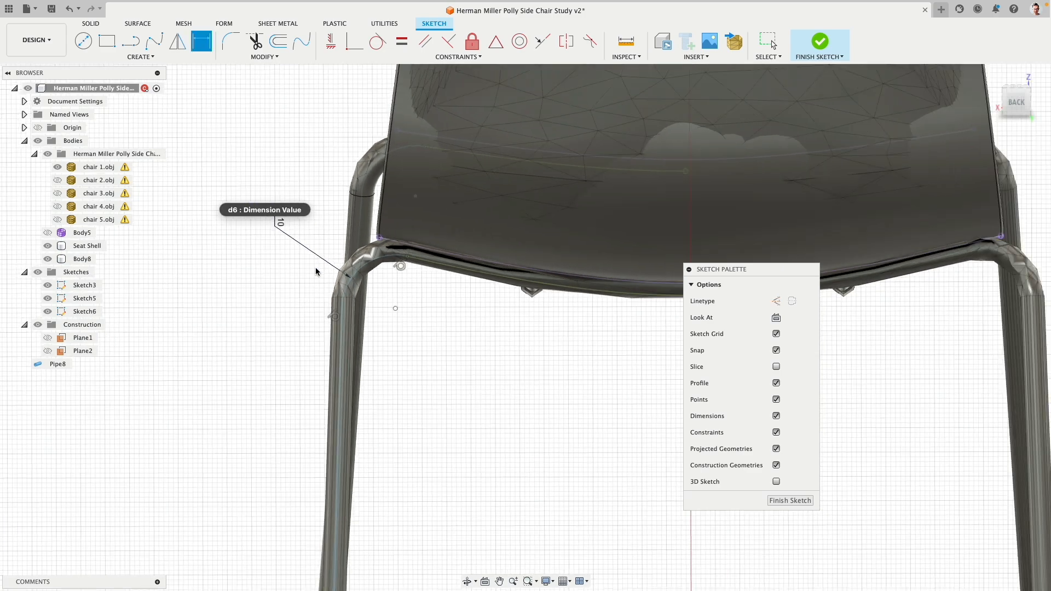
pyautogui.moveTo(381, 385); pyautogui.dragTo(401, 183, button='middle')
pyautogui.moveTo(406, 505); pyautogui.dragTo(449, 155, button='middle')
pyautogui.scroll(2, 427, 271)
pyautogui.scroll(2, 427, 272)
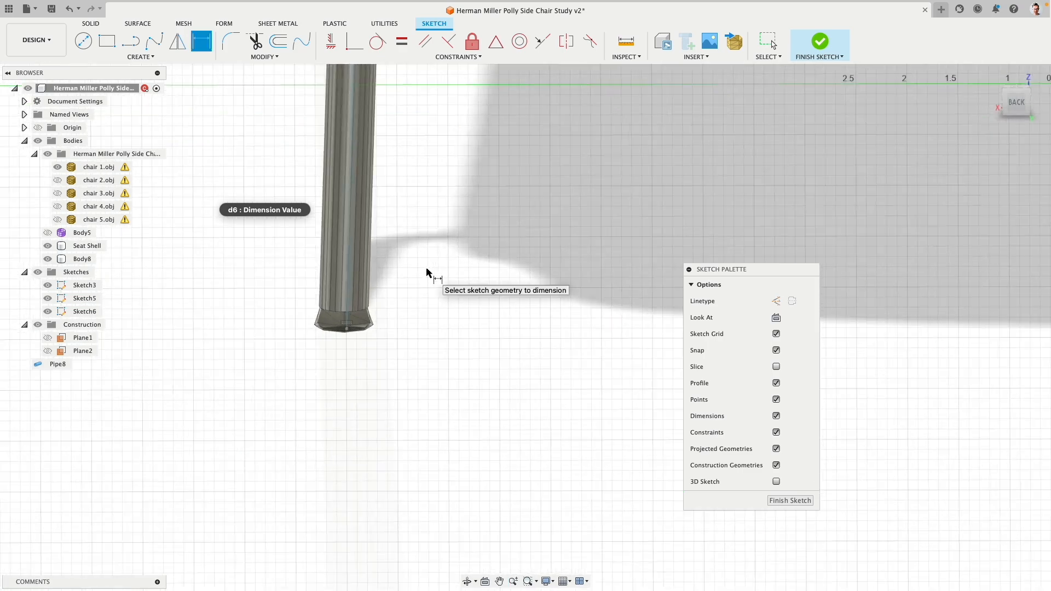
pyautogui.scroll(-5, 427, 276)
pyautogui.moveTo(510, 164); pyautogui.dragTo(404, 401, button='middle')
pyautogui.scroll(-2, 393, 316)
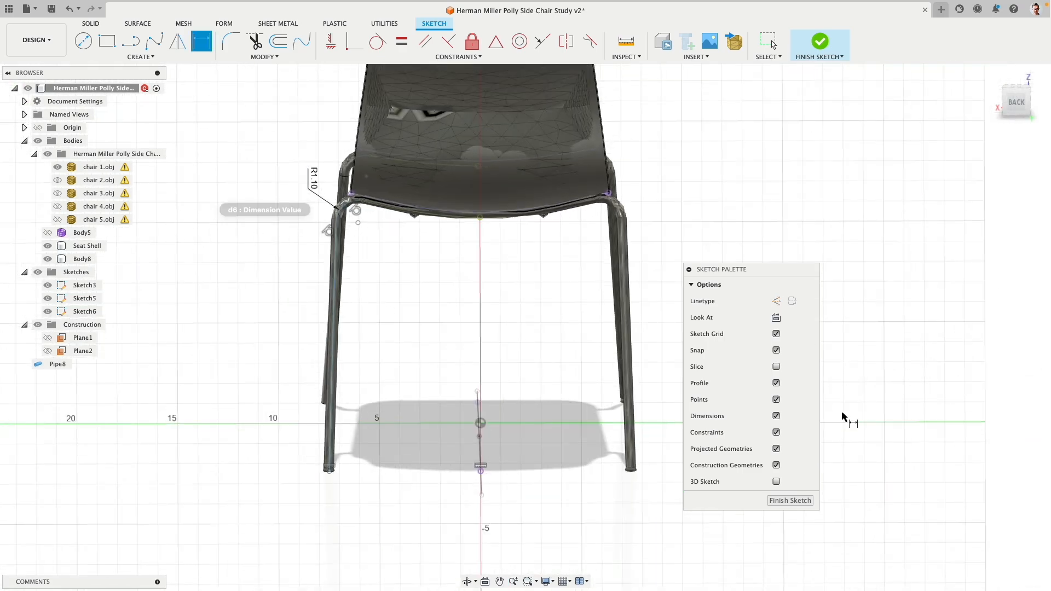
pyautogui.click(801, 501)
# - Hide the reference mesh and create a 0.50 in circular pipe along the rear leg path as a new body
pyautogui.moveTo(403, 258)
pyautogui.keyDown('shift'); pyautogui.mouseDown(button='middle')
pyautogui.moveTo(322, 189)
pyautogui.moveTo(388, 187)
pyautogui.mouseUp(button='middle'); pyautogui.keyUp('shift')
pyautogui.click(48, 155)
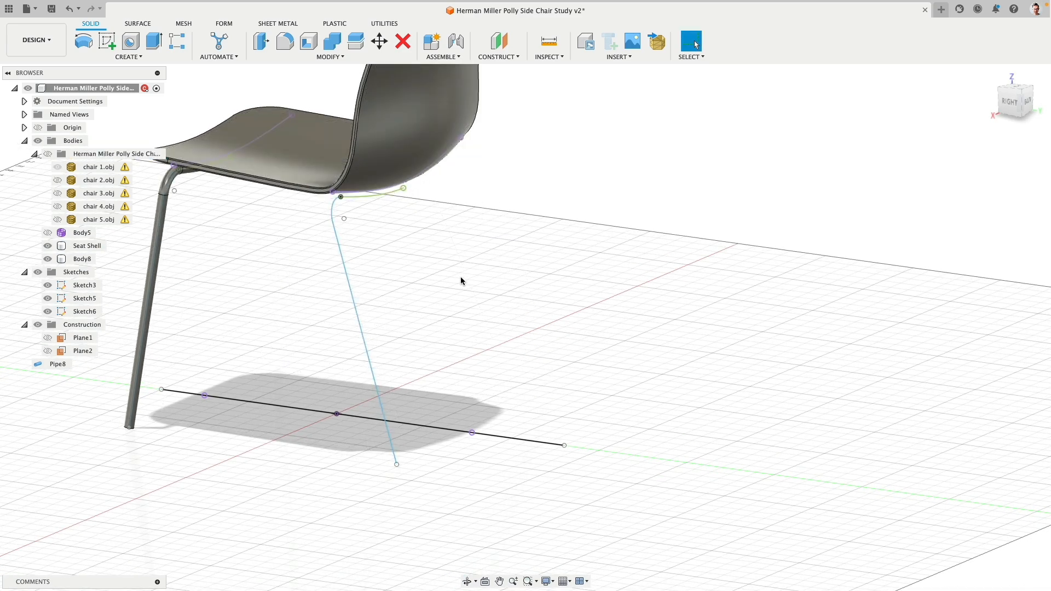
pyautogui.keyDown('shift'); pyautogui.moveTo(462, 284); pyautogui.dragTo(446, 275, button='middle'); pyautogui.keyUp('shift')
pyautogui.click(134, 57)
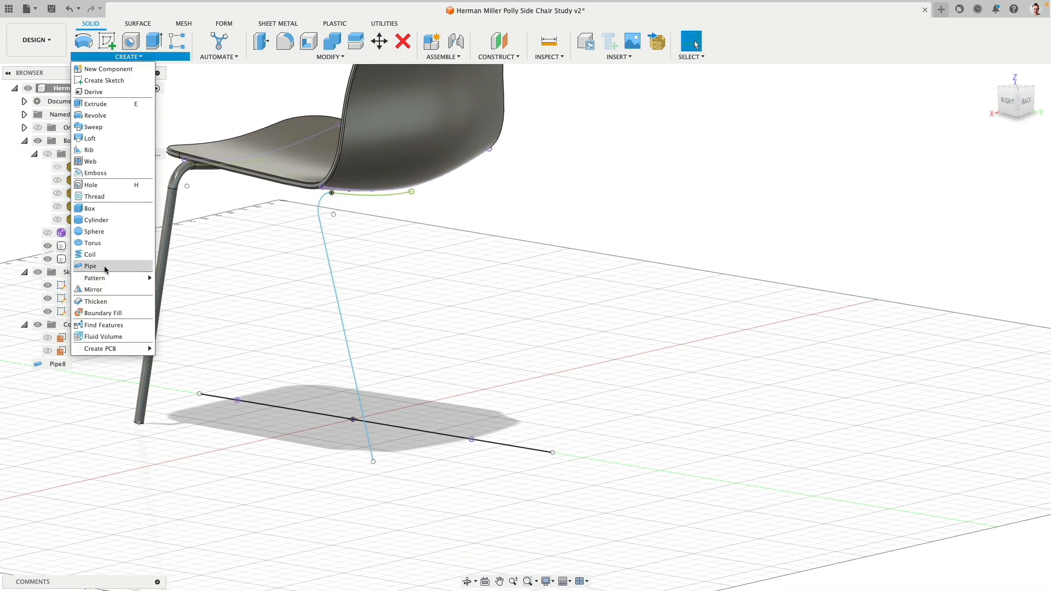
pyautogui.click(151, 258)
pyautogui.click(392, 193)
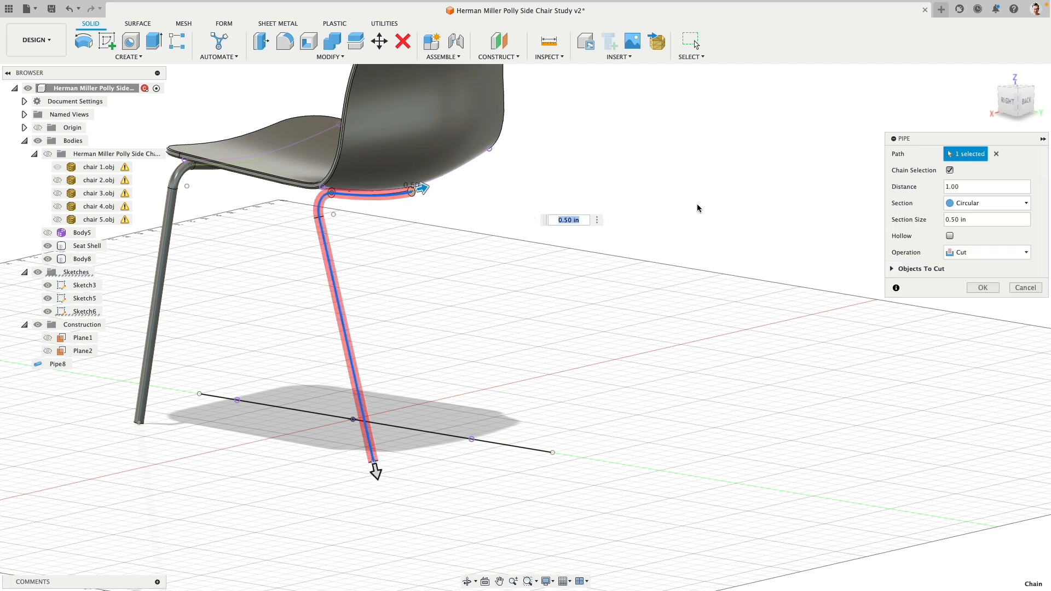
pyautogui.click(996, 254)
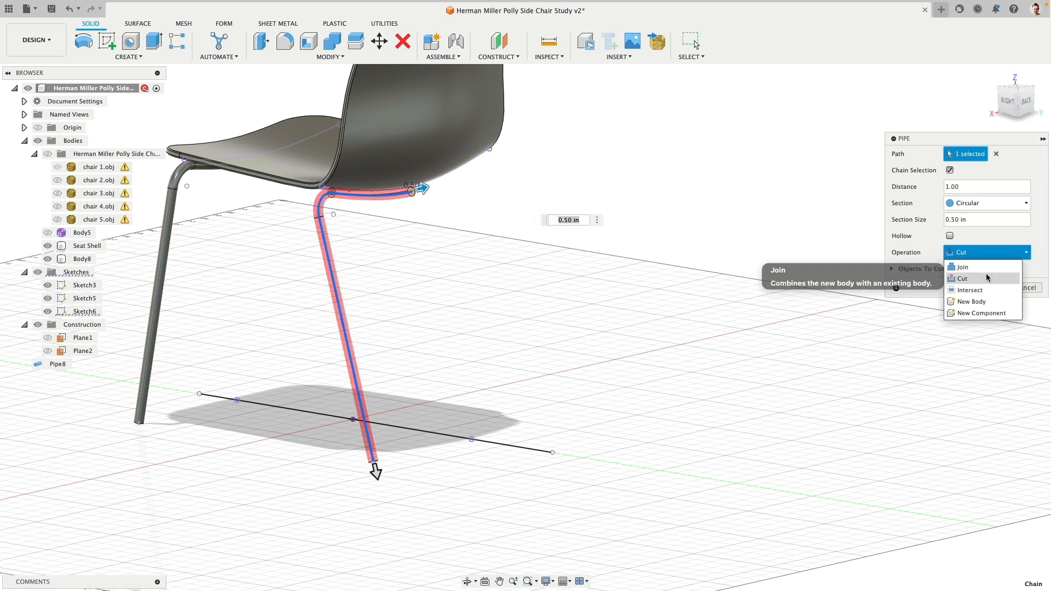
pyautogui.click(988, 304)
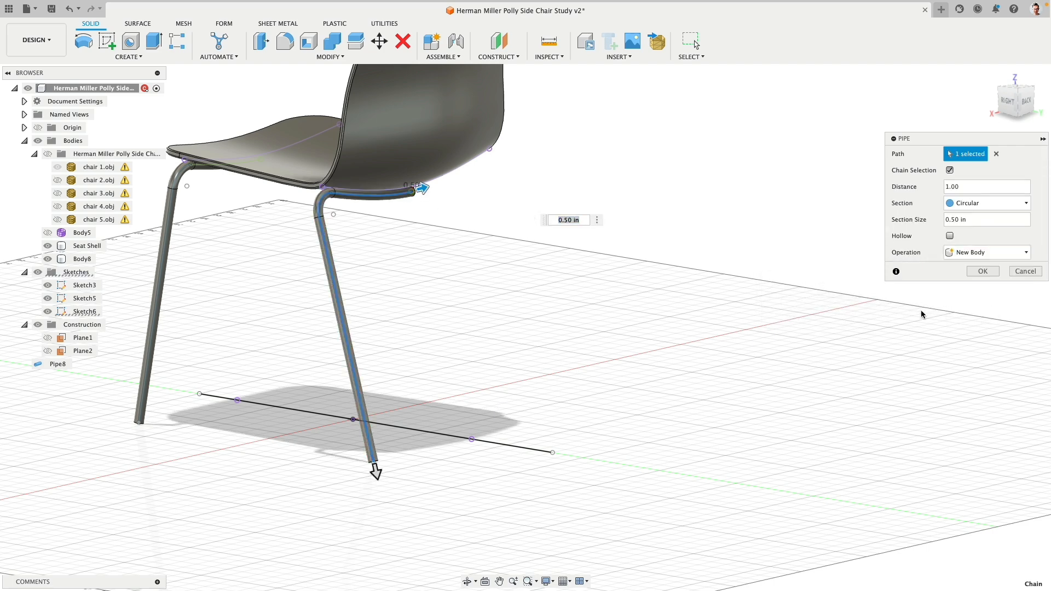
pyautogui.click(975, 271)
# - Show the reference mesh and offset a construction plane about 3.25 in from the YZ plane, in line with the mesh's under-seat brace
pyautogui.keyDown('shift'); pyautogui.moveTo(674, 268); pyautogui.dragTo(776, 248, button='middle'); pyautogui.keyUp('shift')
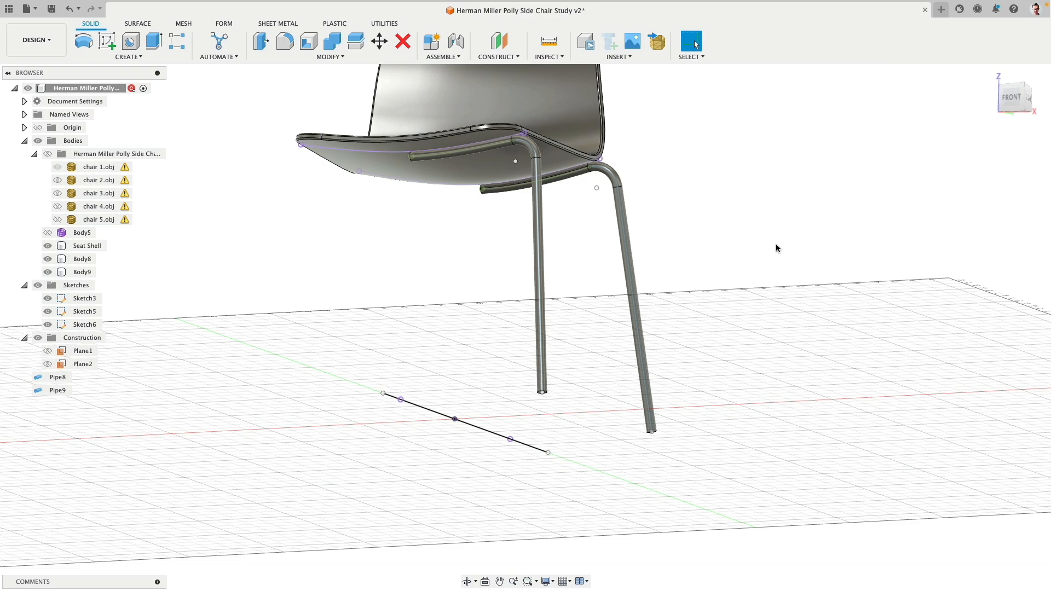
pyautogui.keyDown('shift'); pyautogui.moveTo(776, 249); pyautogui.dragTo(817, 256, button='middle'); pyautogui.keyUp('shift')
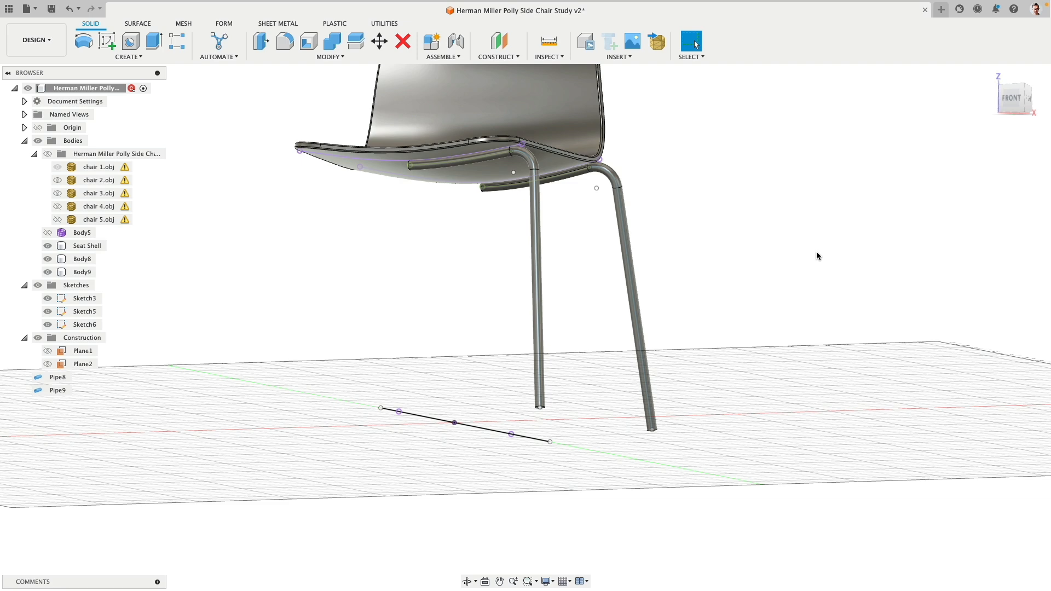
pyautogui.keyDown('shift'); pyautogui.moveTo(805, 226); pyautogui.dragTo(766, 237, button='middle'); pyautogui.keyUp('shift')
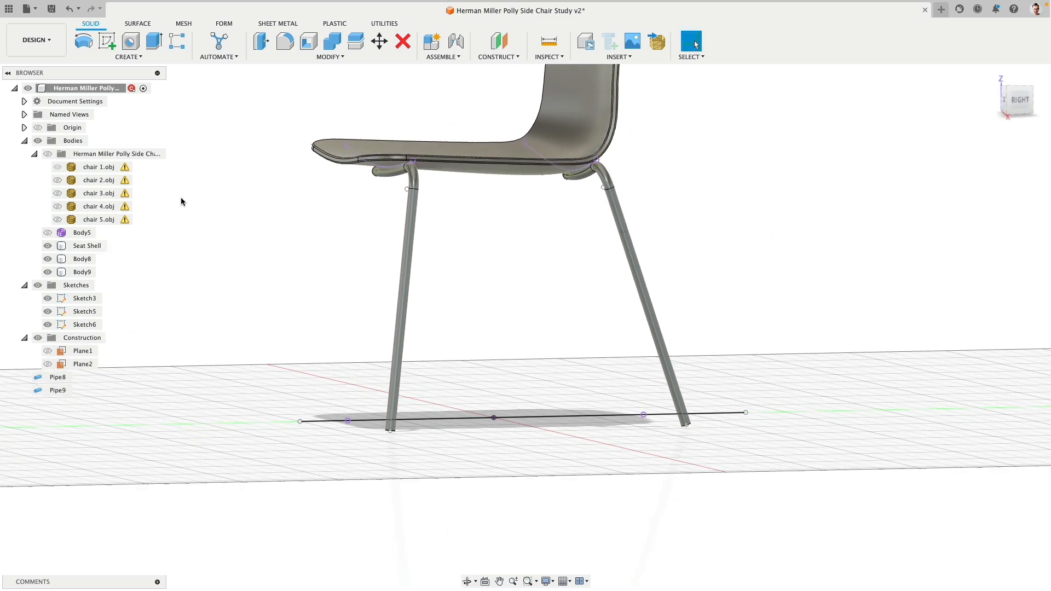
pyautogui.click(48, 155)
pyautogui.keyDown('shift'); pyautogui.moveTo(449, 241); pyautogui.dragTo(526, 222, button='middle'); pyautogui.keyUp('shift')
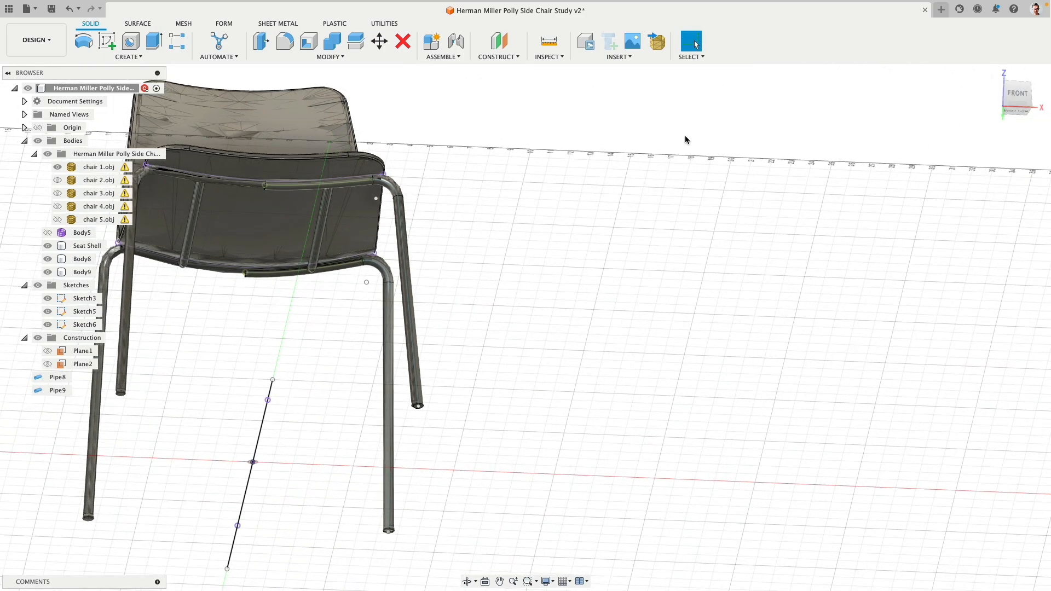
pyautogui.keyDown('shift'); pyautogui.moveTo(547, 110); pyautogui.dragTo(558, 123, button='middle'); pyautogui.keyUp('shift')
pyautogui.click(499, 42)
pyautogui.keyDown('shift'); pyautogui.moveTo(267, 414); pyautogui.dragTo(242, 401, button='middle'); pyautogui.keyUp('shift')
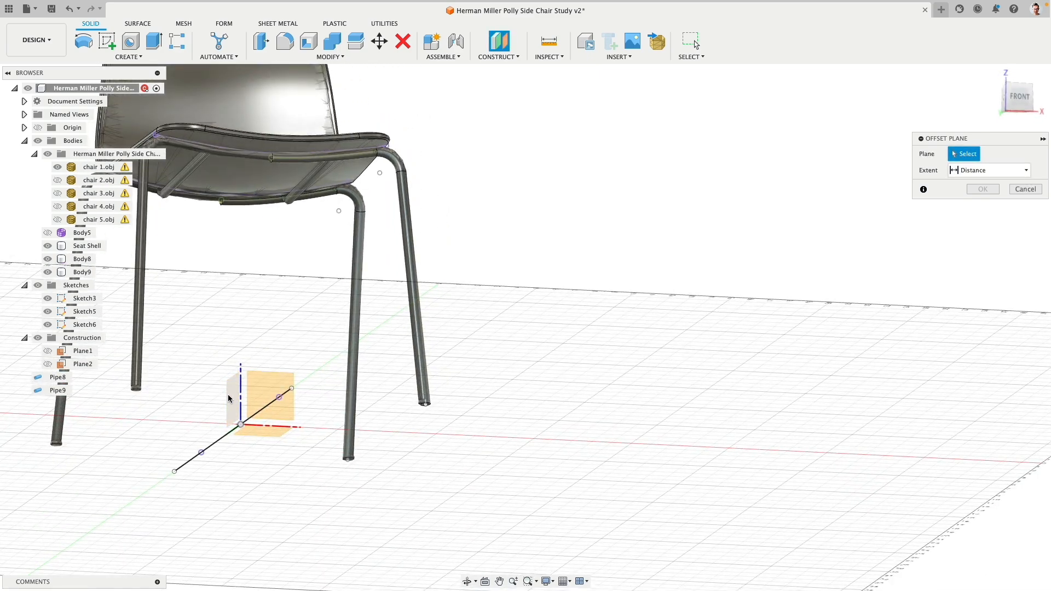
pyautogui.click(229, 398)
pyautogui.keyDown('shift'); pyautogui.moveTo(954, 143); pyautogui.dragTo(950, 101, button='middle'); pyautogui.keyUp('shift')
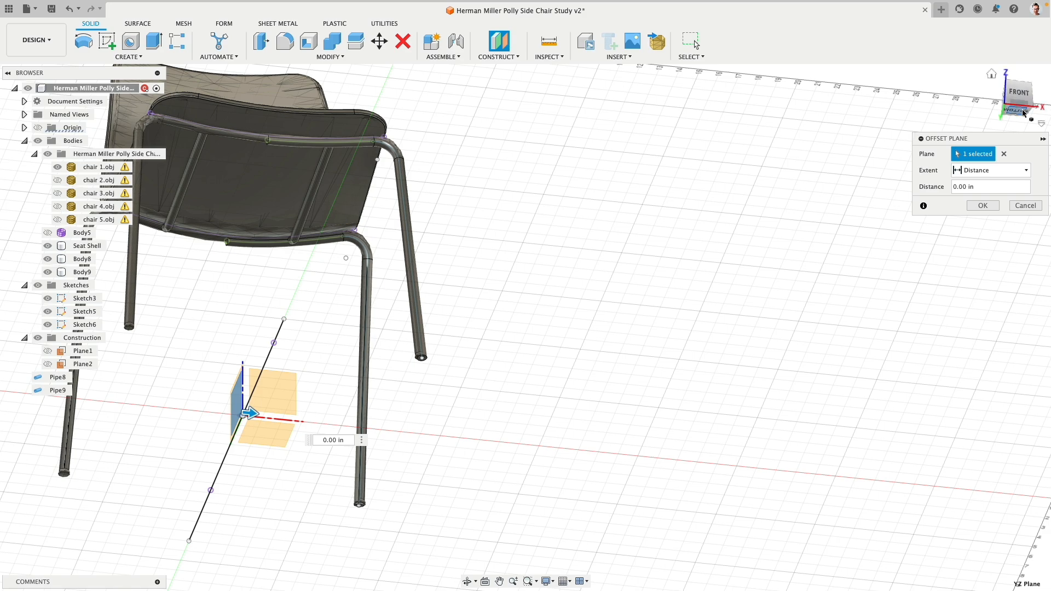
pyautogui.click(1018, 111)
pyautogui.moveTo(257, 362); pyautogui.dragTo(321, 368)
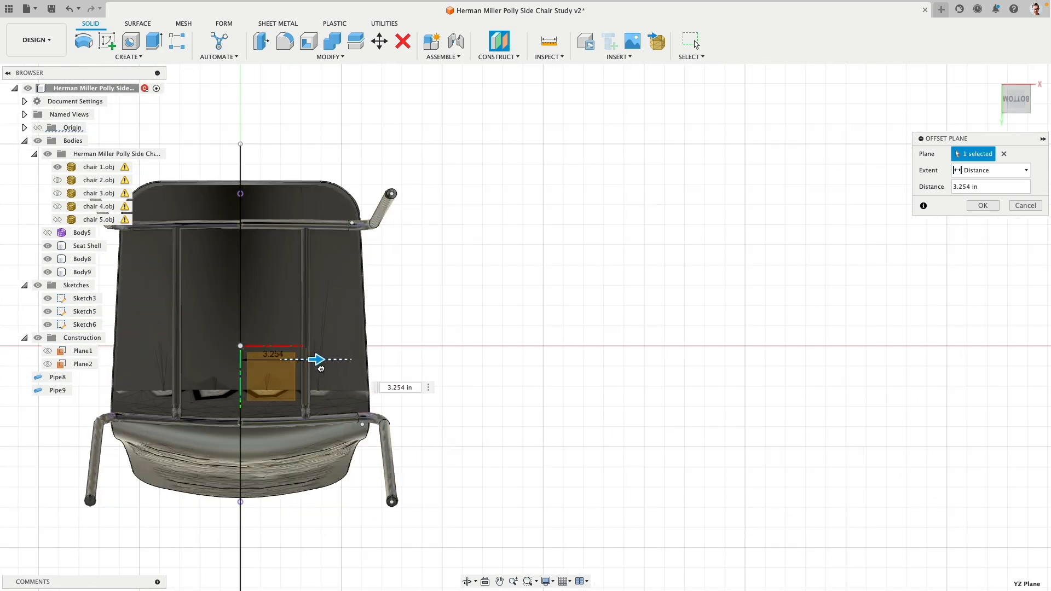
pyautogui.press('Return')
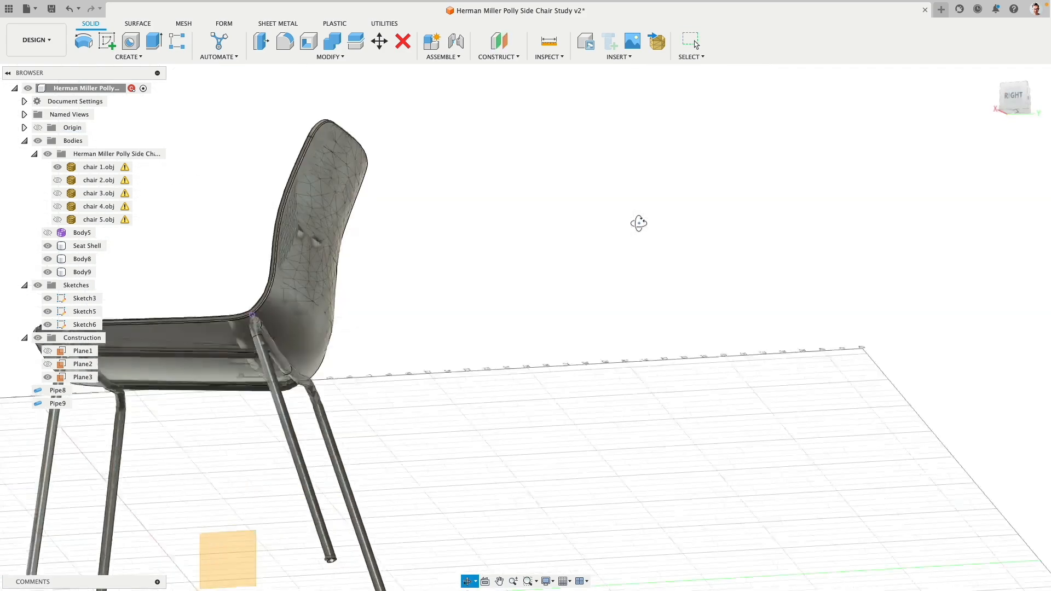
# - Hide the reference mesh, start a sketch on the offset plane, and intersect the seat shell's underside face into it
pyautogui.click(50, 156)
pyautogui.keyDown('shift'); pyautogui.moveTo(373, 390); pyautogui.dragTo(421, 337, button='middle'); pyautogui.keyUp('shift')
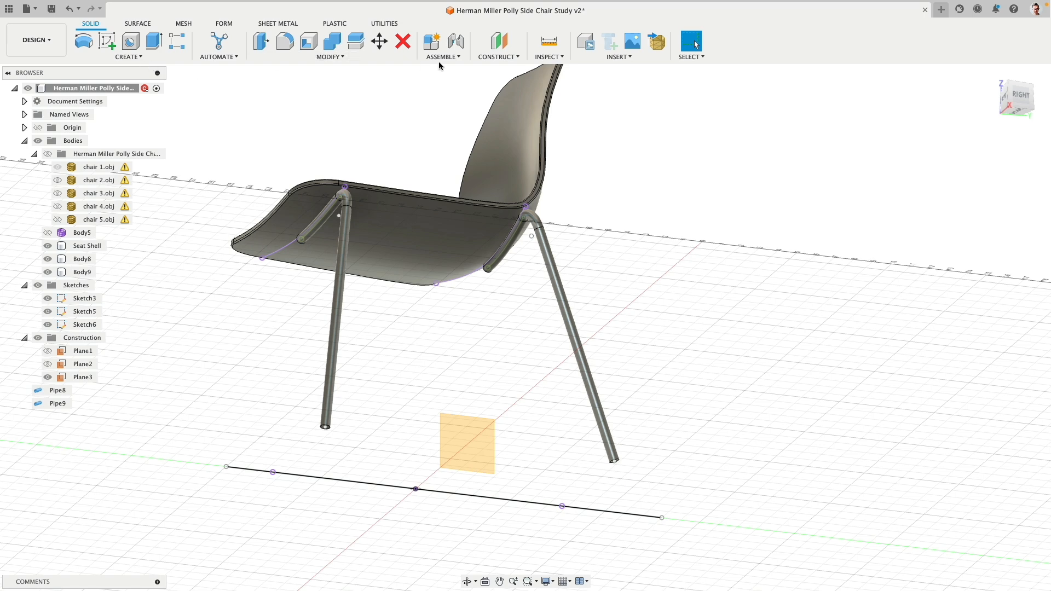
pyautogui.click(107, 40)
pyautogui.click(465, 444)
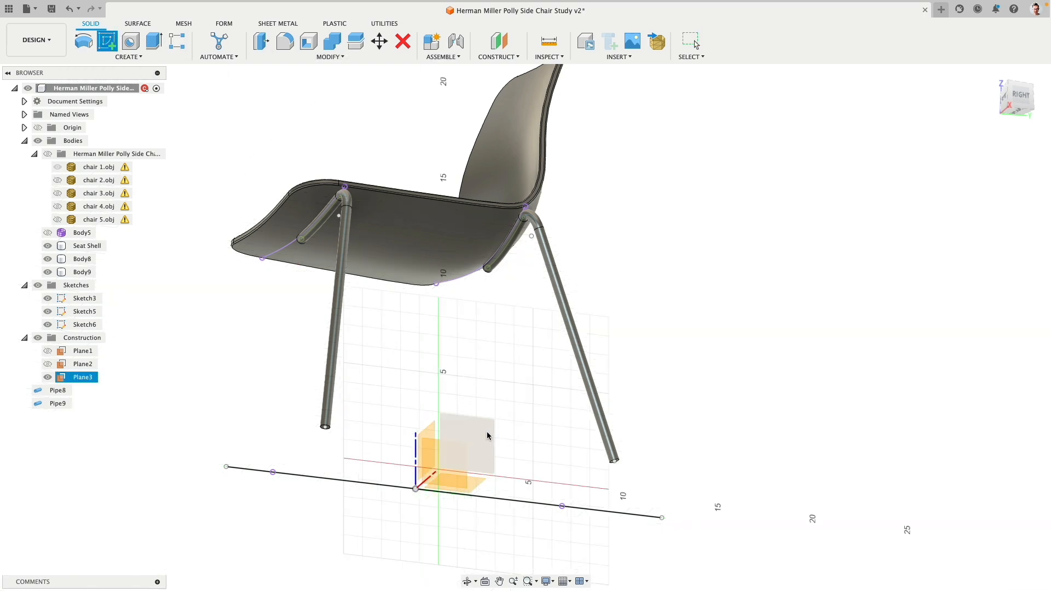
pyautogui.click(143, 57)
pyautogui.moveTo(150, 235)
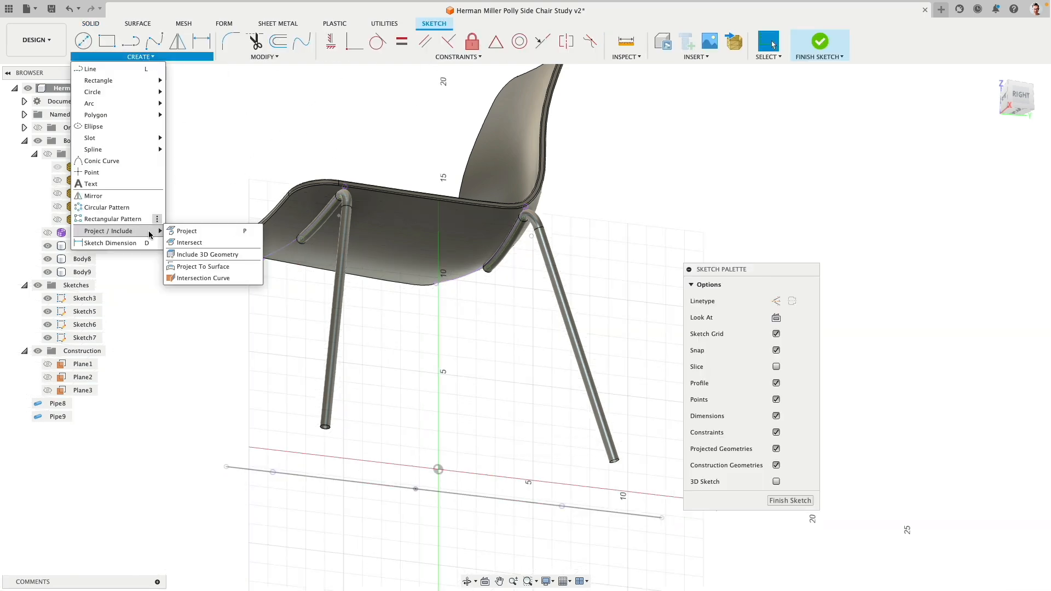
pyautogui.click(189, 242)
pyautogui.click(400, 236)
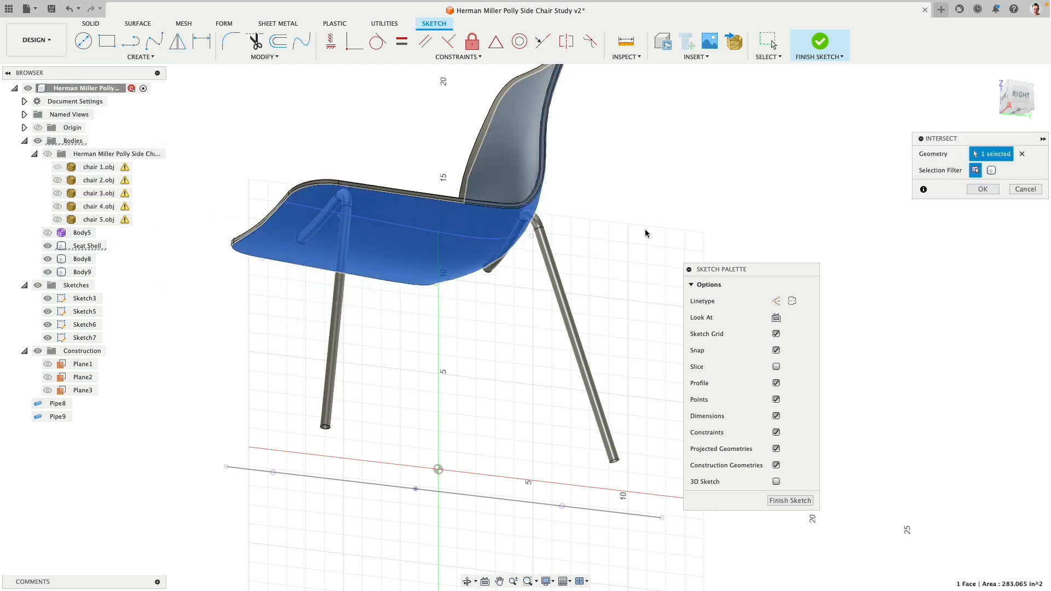
pyautogui.click(983, 188)
# - Offset the intersected seat-shell curve 0.25 in below the seat and finish the sketch
pyautogui.click(278, 41)
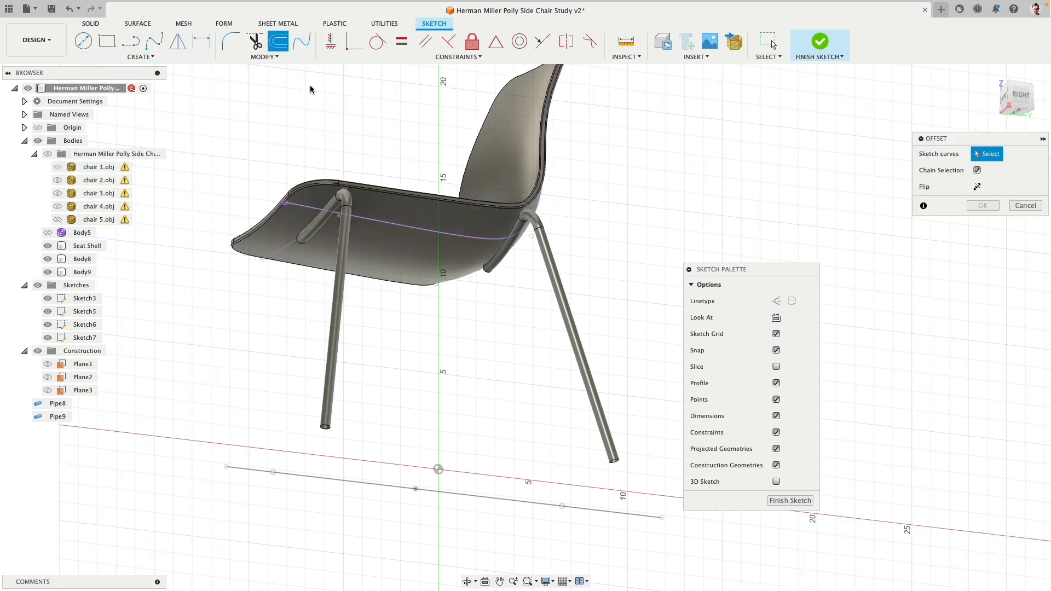
pyautogui.click(397, 230)
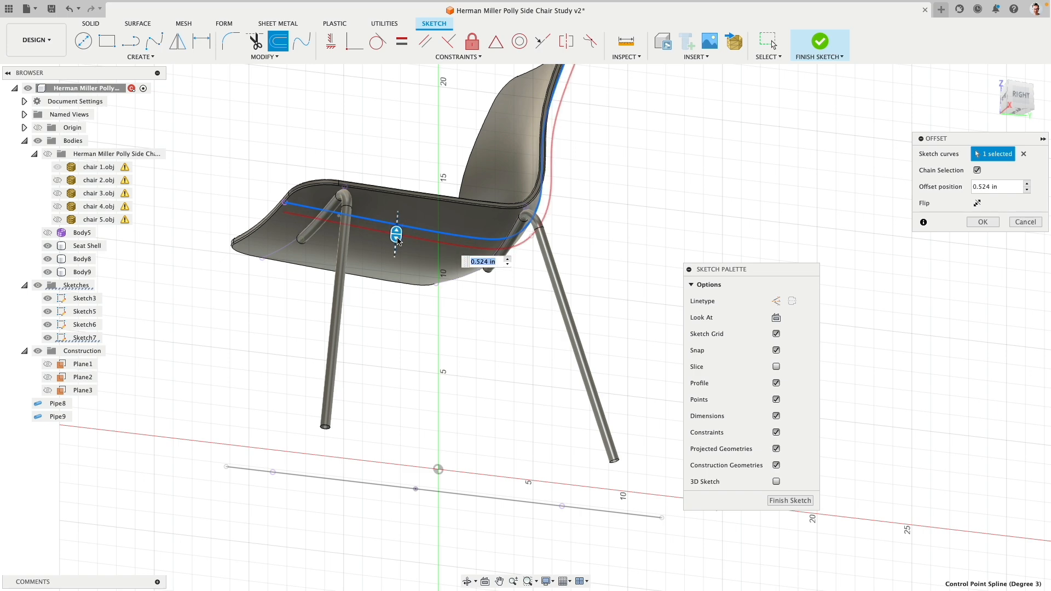
pyautogui.write('.25')
pyautogui.press('Return')
pyautogui.keyDown('shift'); pyautogui.moveTo(481, 374); pyautogui.dragTo(430, 386, button='middle'); pyautogui.keyUp('shift')
pyautogui.click(148, 58)
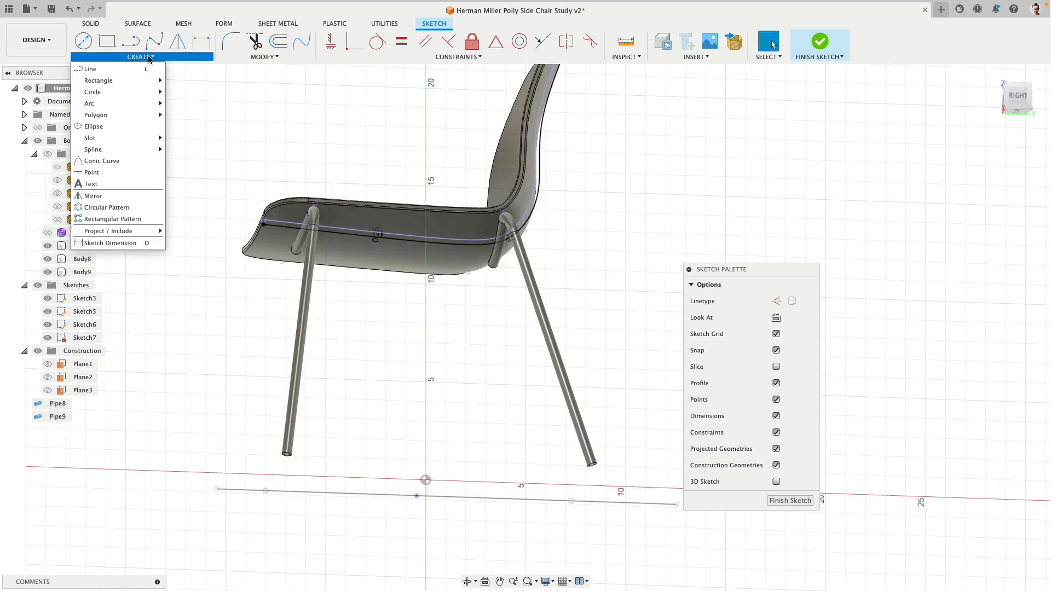
pyautogui.click(820, 44)
# - Set up a circular pipe along the offset under-seat curve, with the operation set to New Body
pyautogui.click(130, 57)
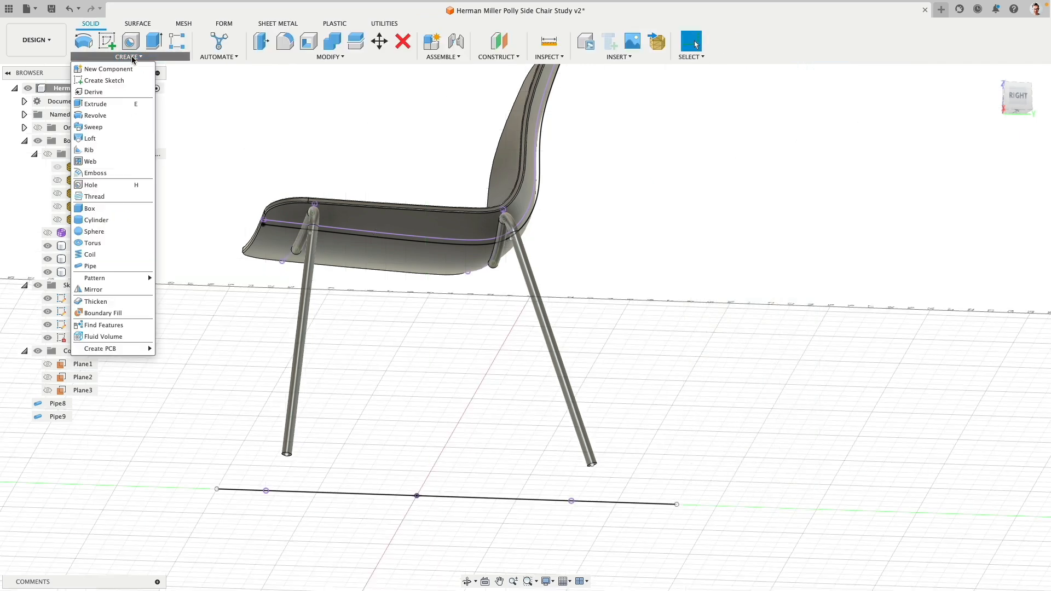
pyautogui.click(117, 266)
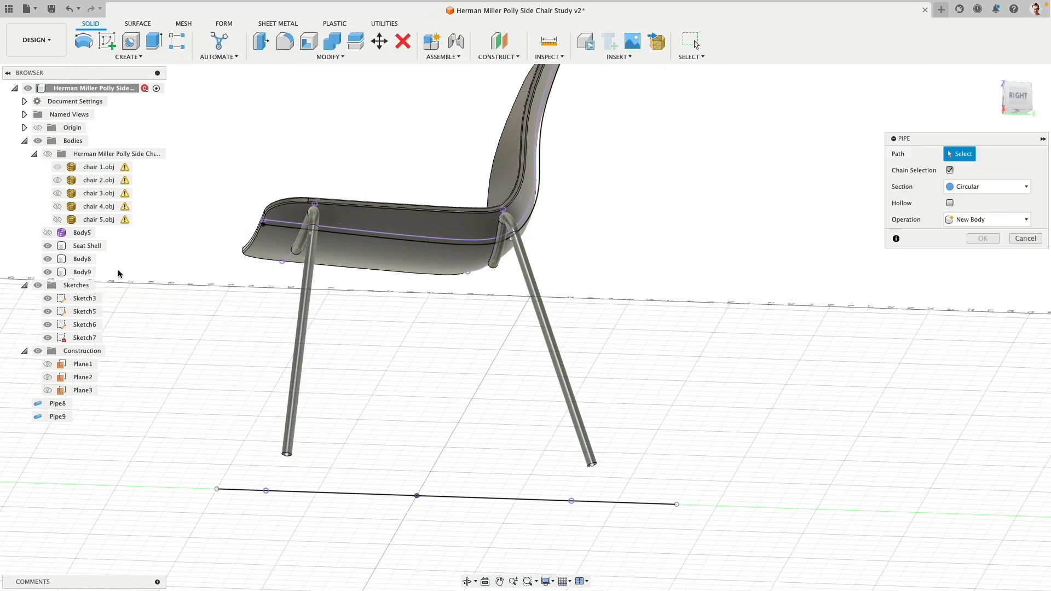
pyautogui.click(424, 241)
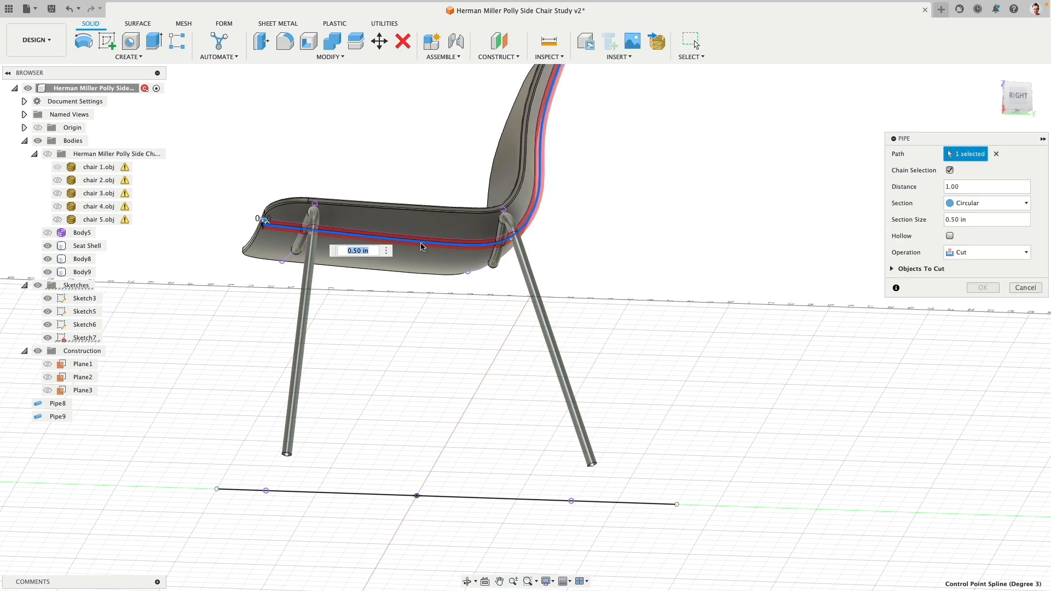
pyautogui.click(964, 253)
pyautogui.click(964, 308)
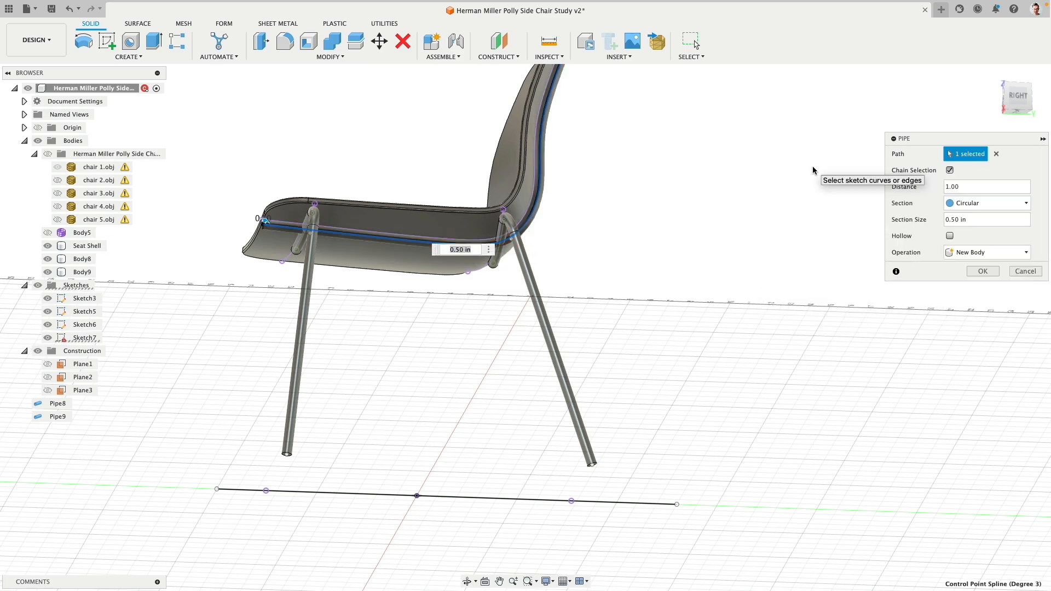
# - Check how the brace pipe meets the leg tubes, set its section size to 0.45 in, and create it
pyautogui.keyDown('shift'); pyautogui.moveTo(303, 277); pyautogui.dragTo(407, 360, button='middle'); pyautogui.keyUp('shift')
pyautogui.scroll(6, 408, 228)
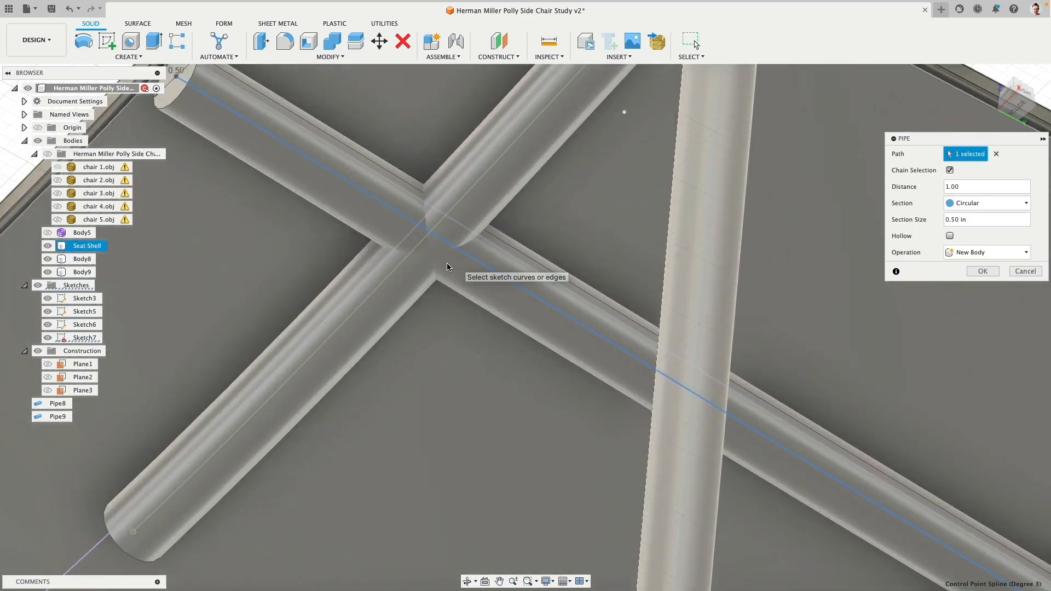
pyautogui.scroll(3, 453, 267)
pyautogui.scroll(-3, 425, 244)
pyautogui.keyDown('shift'); pyautogui.moveTo(432, 291); pyautogui.dragTo(500, 214, button='middle'); pyautogui.keyUp('shift')
pyautogui.scroll(-5, 451, 297)
pyautogui.moveTo(760, 184); pyautogui.dragTo(405, 248, button='middle')
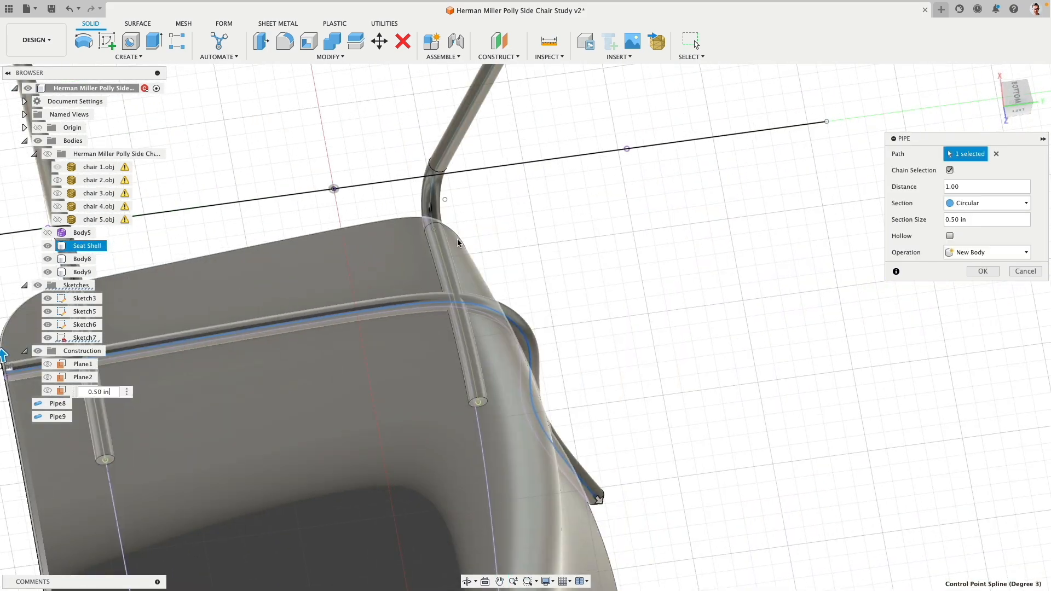
pyautogui.scroll(3, 461, 268)
pyautogui.scroll(-3, 696, 263)
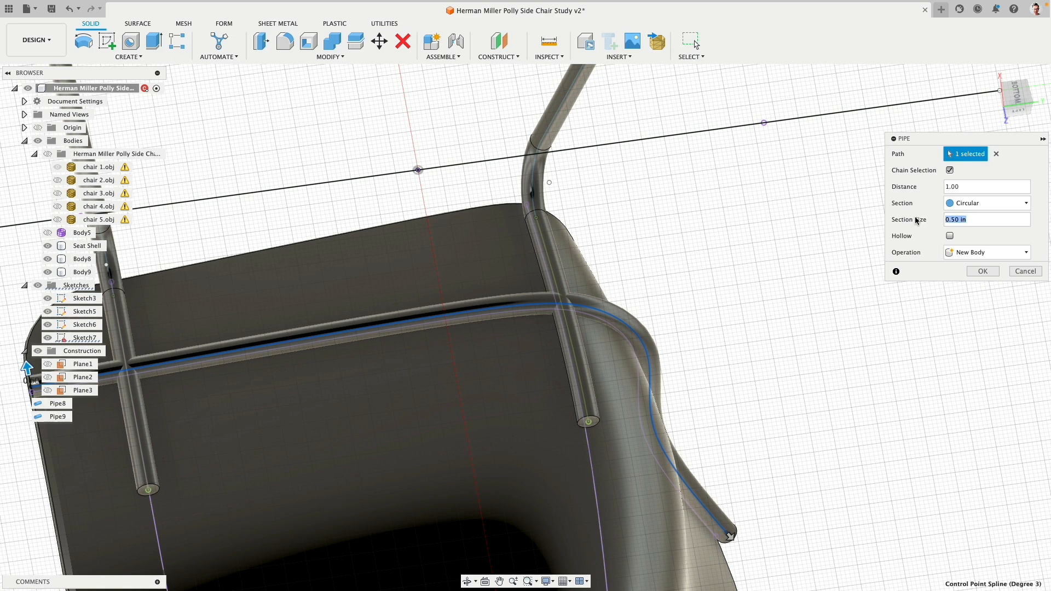
pyautogui.scroll(6, 563, 323)
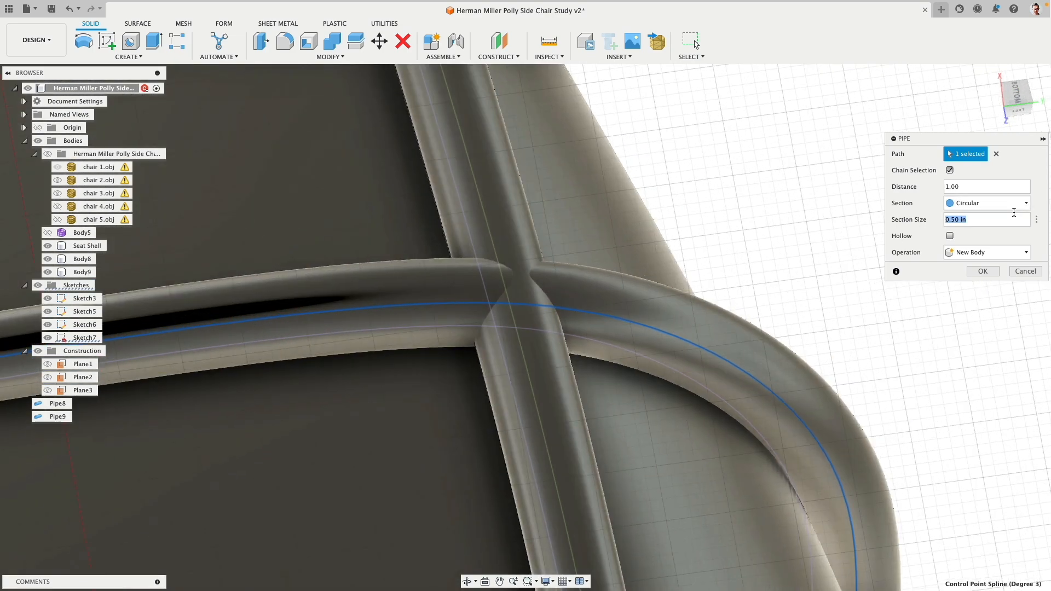
pyautogui.write('5')
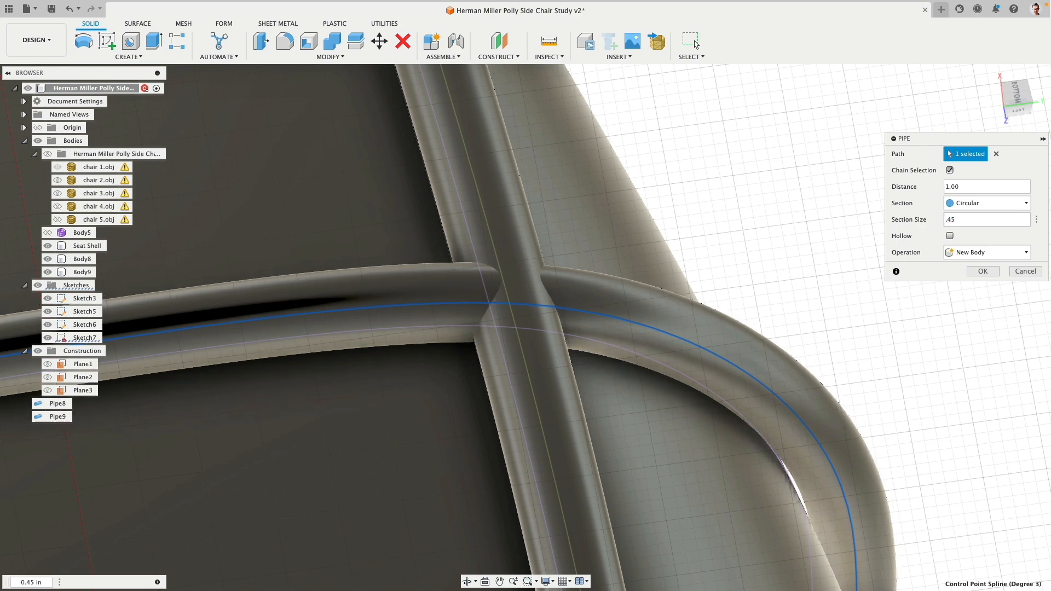
pyautogui.write('.3')
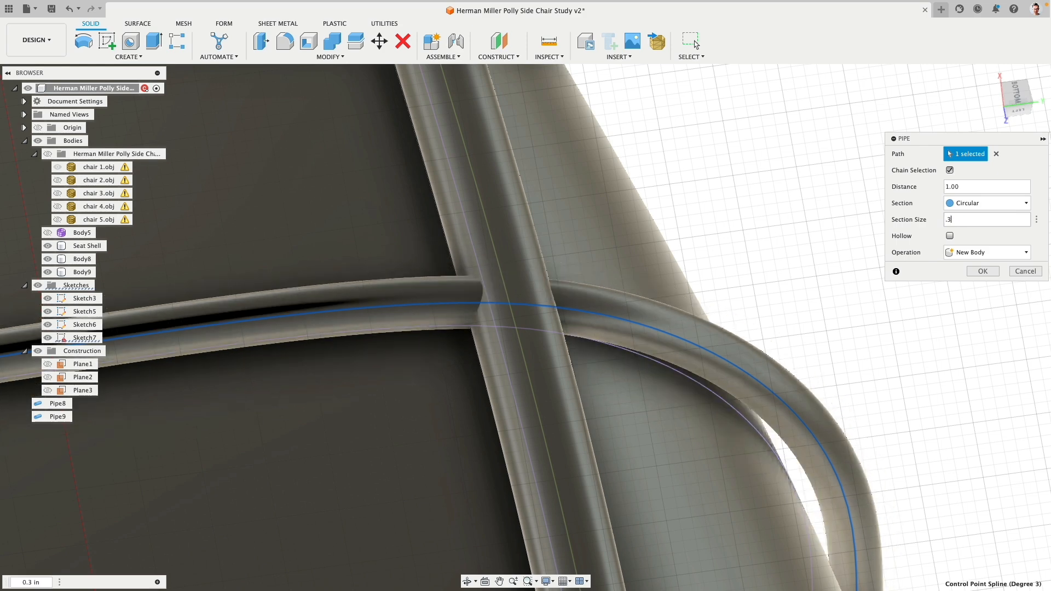
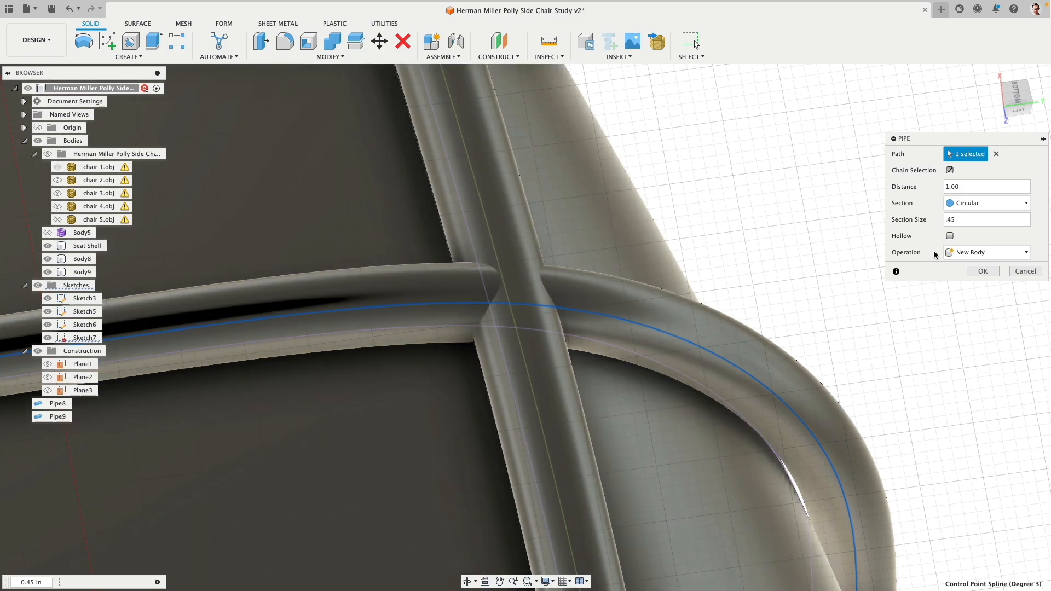
pyautogui.click(983, 271)
# - Hide all sketches and dissolve the three pipe features into plain bodies
pyautogui.scroll(-2, 711, 221)
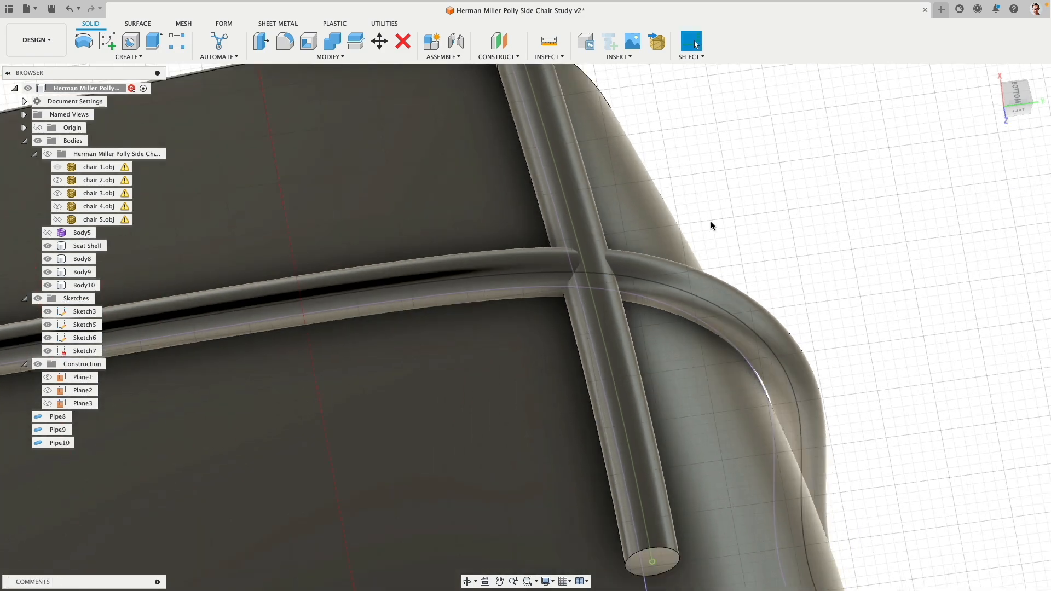
pyautogui.scroll(-5, 711, 221)
pyautogui.keyDown('shift'); pyautogui.moveTo(711, 221); pyautogui.dragTo(486, 215, button='middle'); pyautogui.keyUp('shift')
pyautogui.moveTo(465, 77); pyautogui.dragTo(425, 344, button='middle')
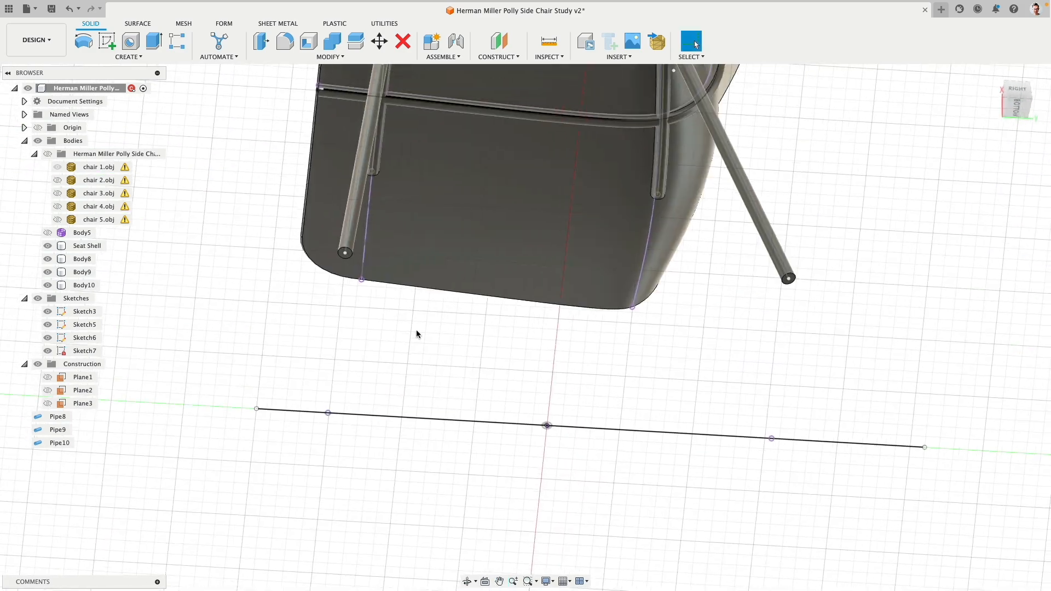
pyautogui.scroll(-3, 299, 319)
pyautogui.click(38, 299)
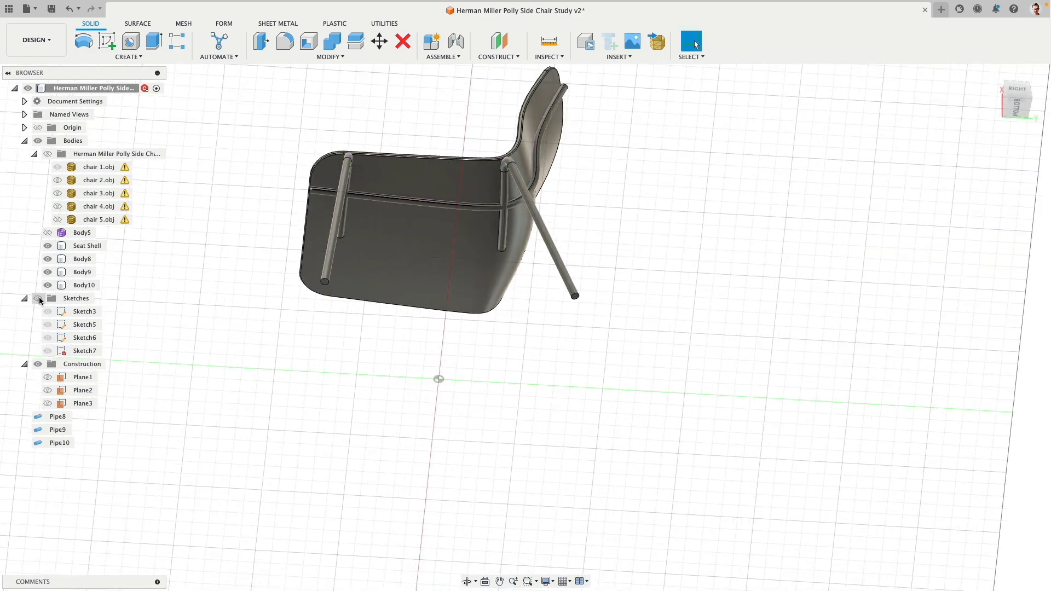
pyautogui.click(58, 417)
pyautogui.keyDown('shift'); pyautogui.click(58, 443); pyautogui.keyUp('shift')
pyautogui.rightClick(62, 442)
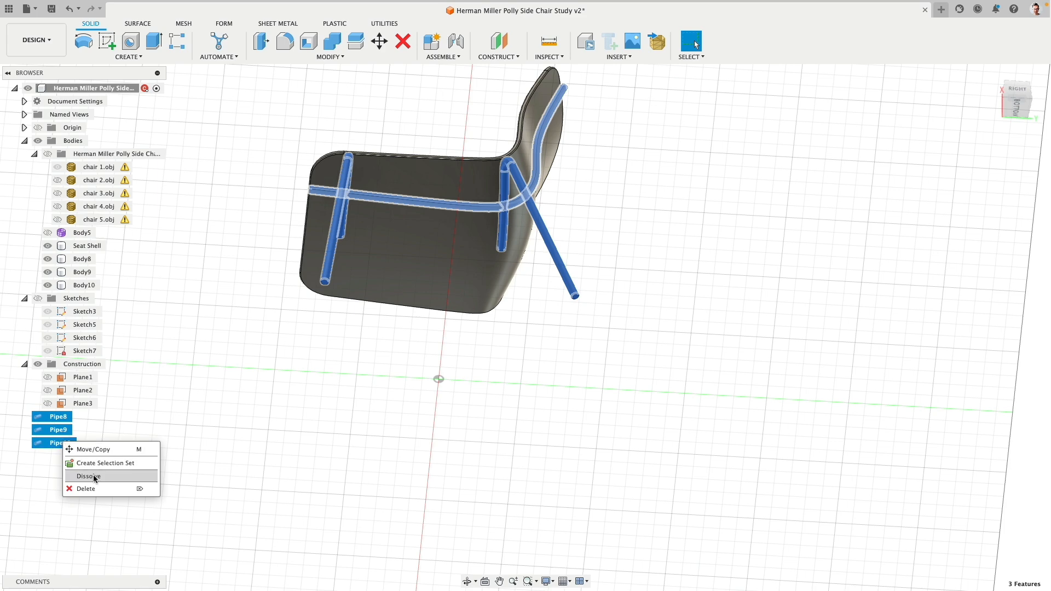
pyautogui.click(87, 476)
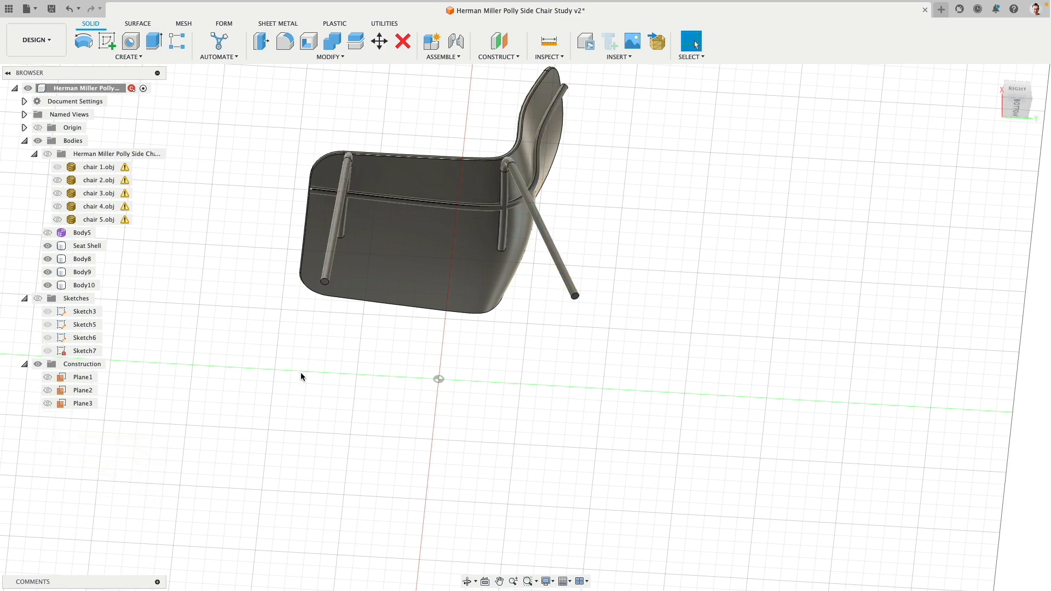
# - Collapse the reference mesh group and hide the seat shell so only the tubes show
pyautogui.click(34, 154)
pyautogui.keyDown('shift'); pyautogui.moveTo(234, 174); pyautogui.dragTo(215, 189, button='middle'); pyautogui.keyUp('shift')
pyautogui.click(47, 180)
pyautogui.keyDown('shift'); pyautogui.moveTo(264, 152); pyautogui.dragTo(327, 213, button='middle'); pyautogui.keyUp('shift')
pyautogui.keyDown('shift'); pyautogui.moveTo(340, 298); pyautogui.dragTo(275, 237, button='middle'); pyautogui.keyUp('shift')
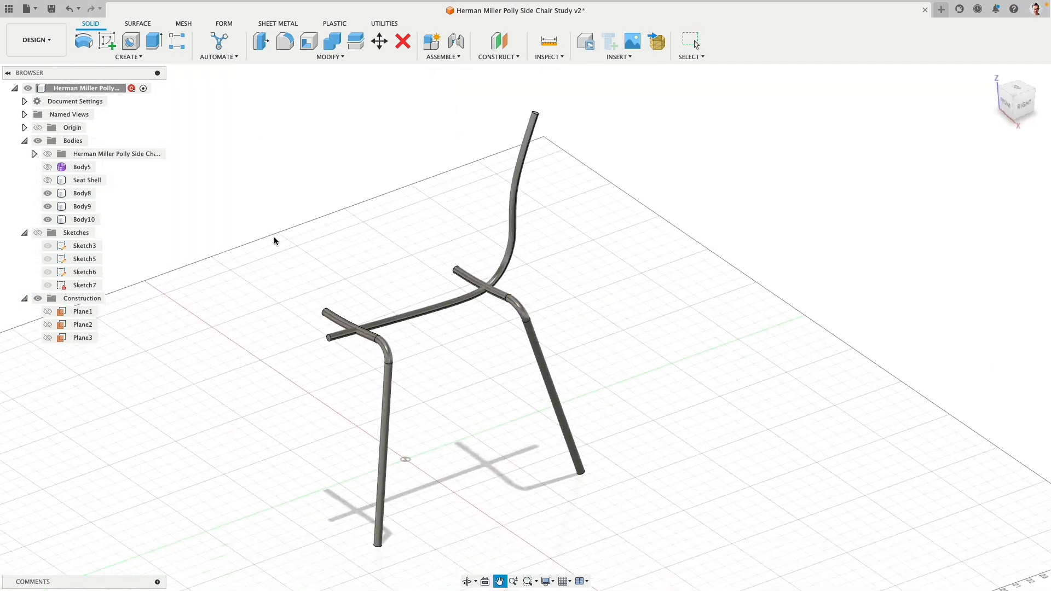
# - Combine the under-seat brace with the front and rear leg tubes using the Join operation
pyautogui.click(333, 41)
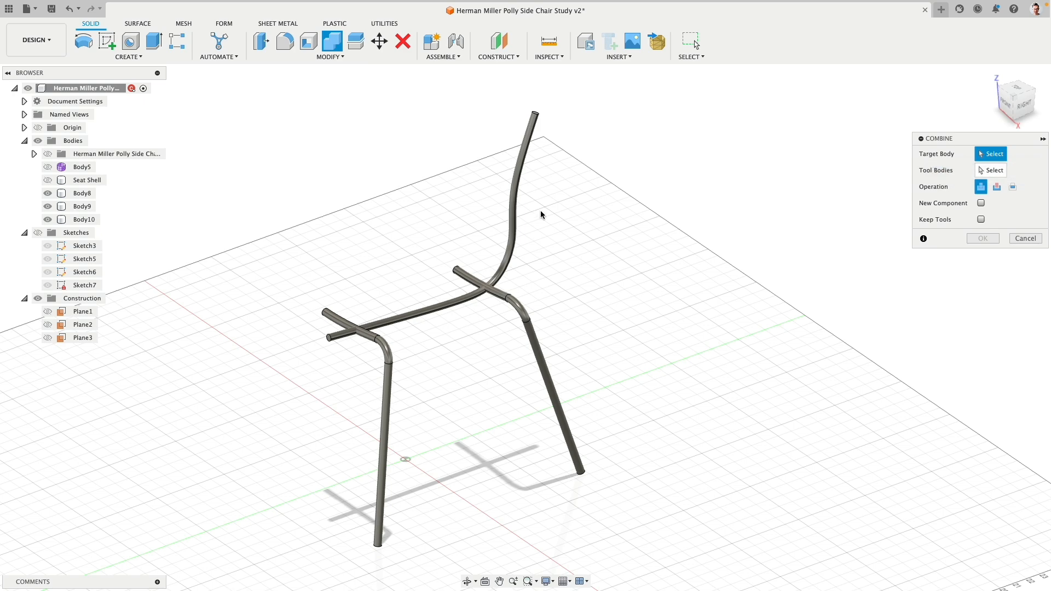
pyautogui.click(512, 228)
pyautogui.click(518, 302)
pyautogui.click(397, 363)
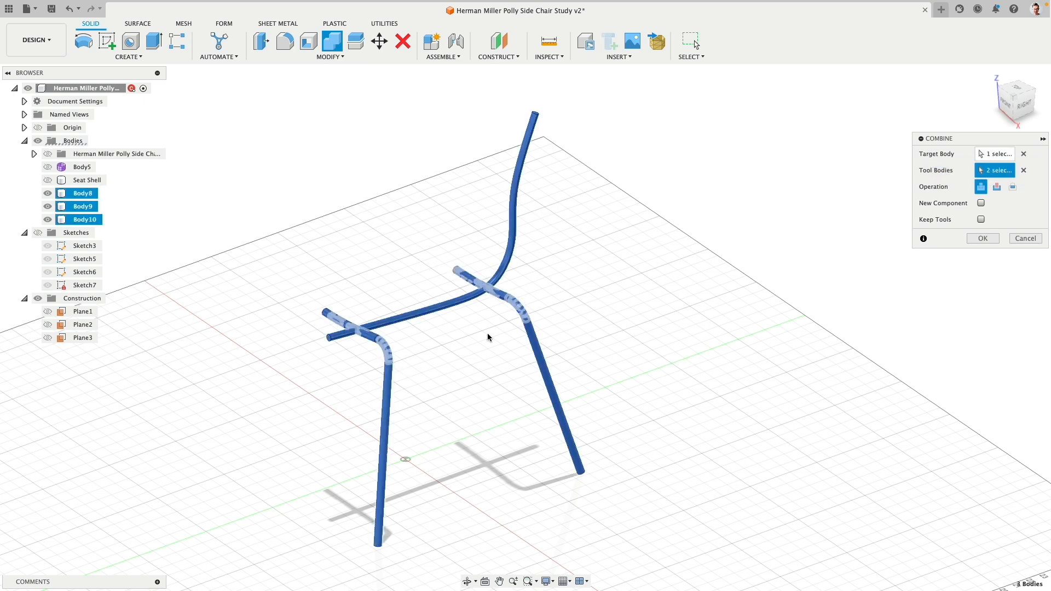
pyautogui.click(983, 238)
# - Delete the faces of the brace stub that protrudes in front of the front leg's cross tube
pyautogui.scroll(6, 328, 367)
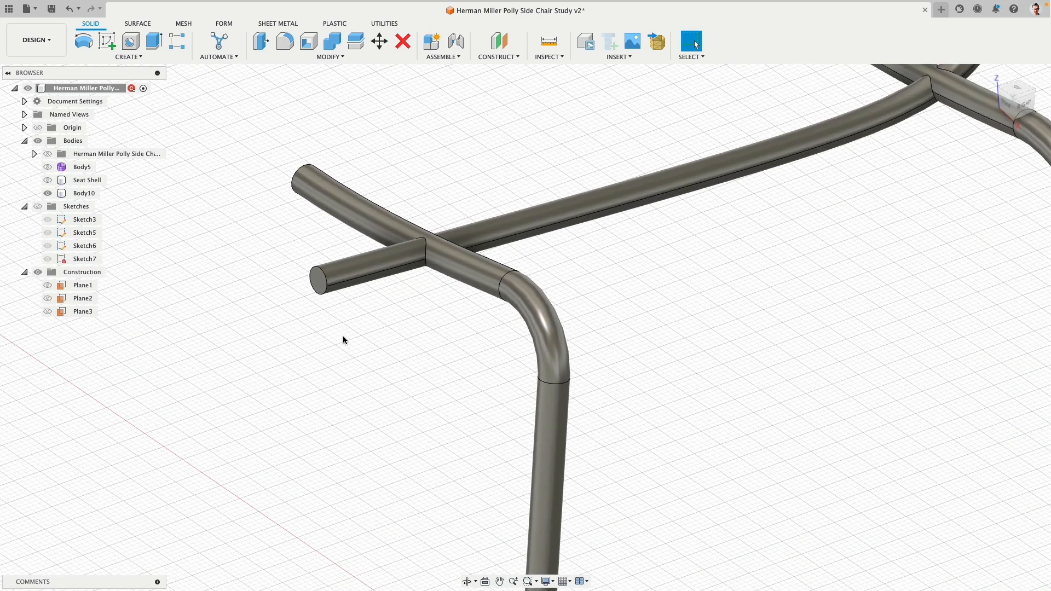
pyautogui.click(315, 286)
pyautogui.keyDown('super'); pyautogui.click(339, 278); pyautogui.keyUp('super')
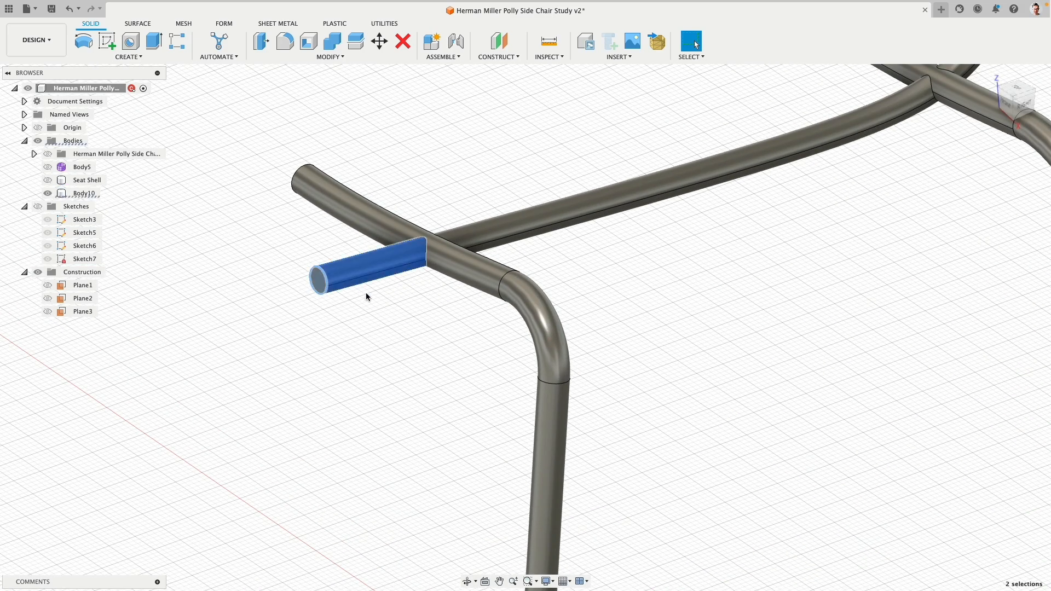
pyautogui.press('Delete')
# - Delete the faces of the curved brace section that runs past the rear cross tube up the backrest
pyautogui.moveTo(364, 296)
pyautogui.keyDown('shift'); pyautogui.mouseDown(button='middle')
pyautogui.moveTo(369, 345)
pyautogui.moveTo(683, 305)
pyautogui.moveTo(624, 324)
pyautogui.mouseUp(button='middle'); pyautogui.keyUp('shift')
pyautogui.scroll(4, 624, 324)
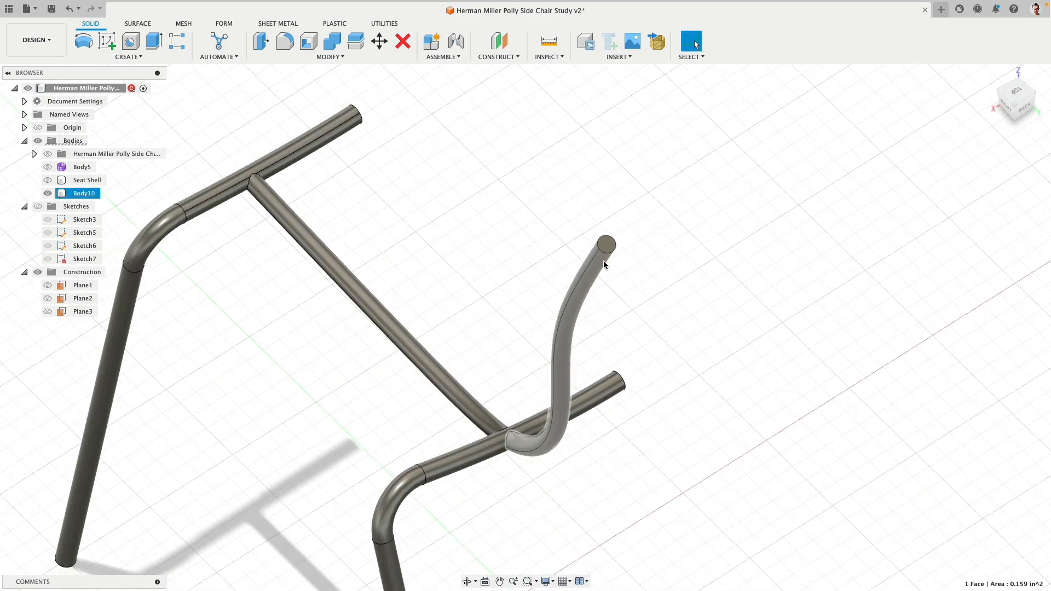
pyautogui.scroll(3, 615, 256)
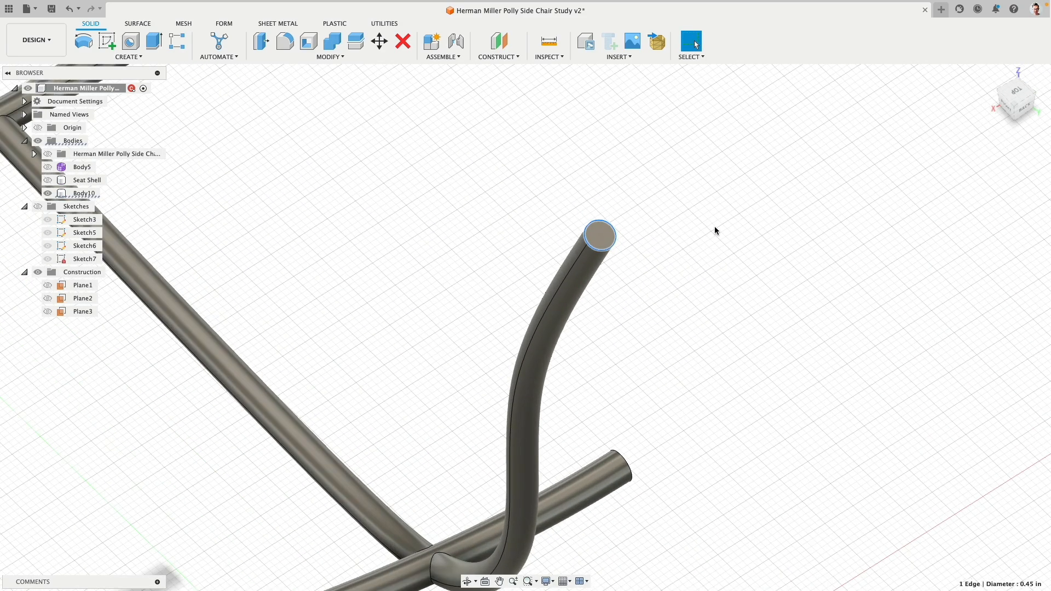
pyautogui.click(595, 233)
pyautogui.keyDown('shift'); pyautogui.doubleClick(584, 277); pyautogui.keyUp('shift')
pyautogui.scroll(-3, 636, 296)
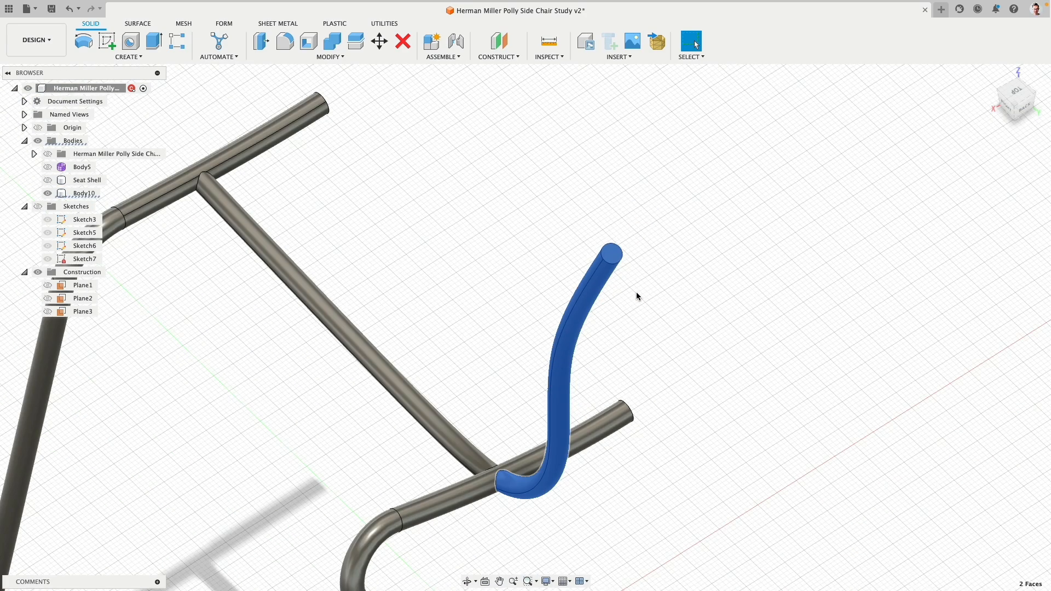
pyautogui.press('Delete')
# - Mirror the leg frame body across the front cross tube's inner end face, joining both halves
pyautogui.scroll(-3, 630, 345)
pyautogui.keyDown('shift'); pyautogui.moveTo(626, 395); pyautogui.dragTo(572, 338, button='middle'); pyautogui.keyUp('shift')
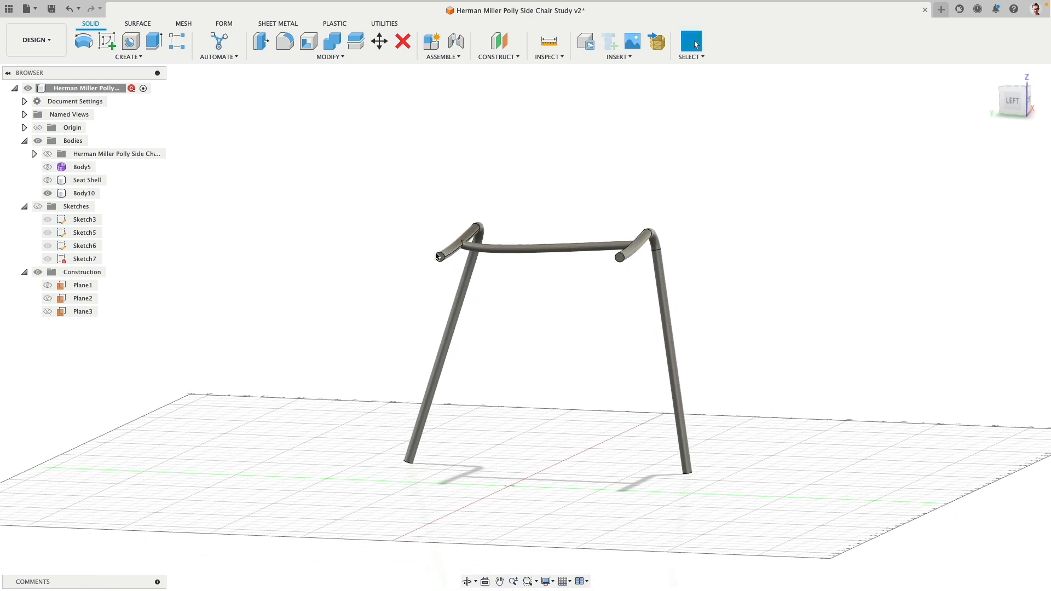
pyautogui.click(128, 56)
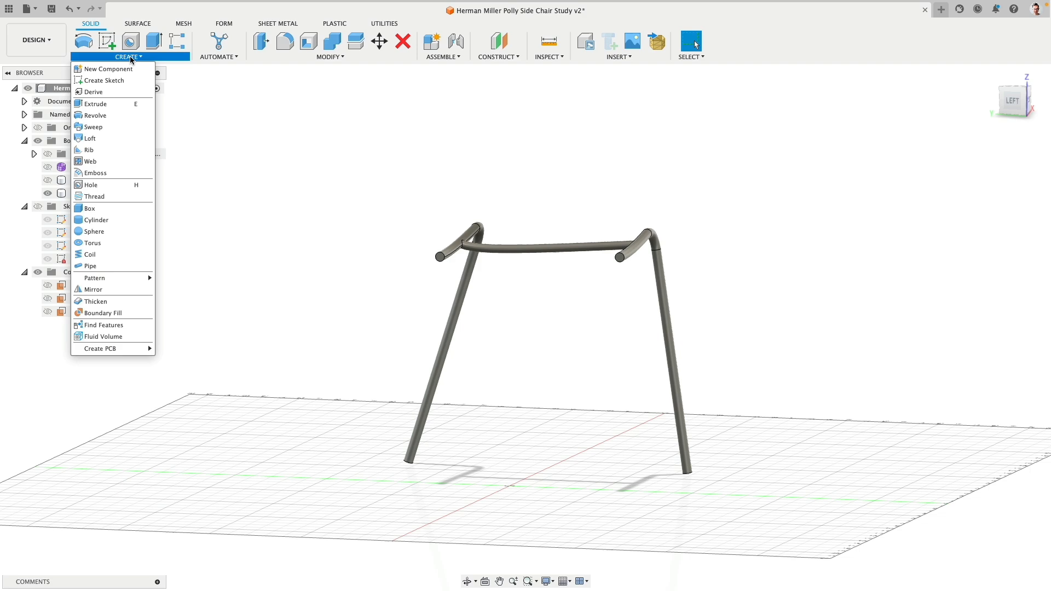
pyautogui.click(122, 292)
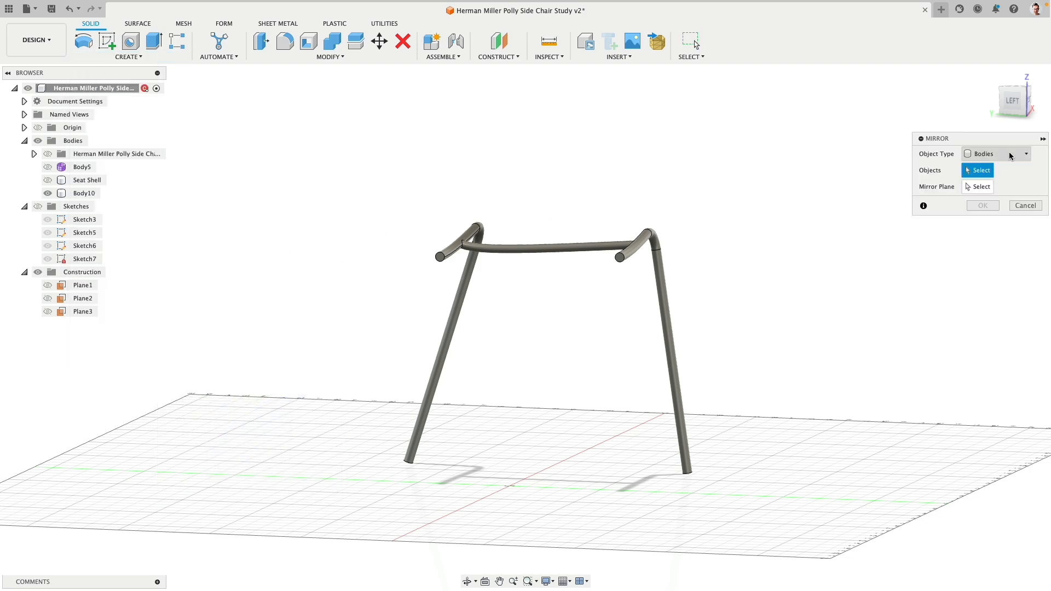
pyautogui.click(639, 248)
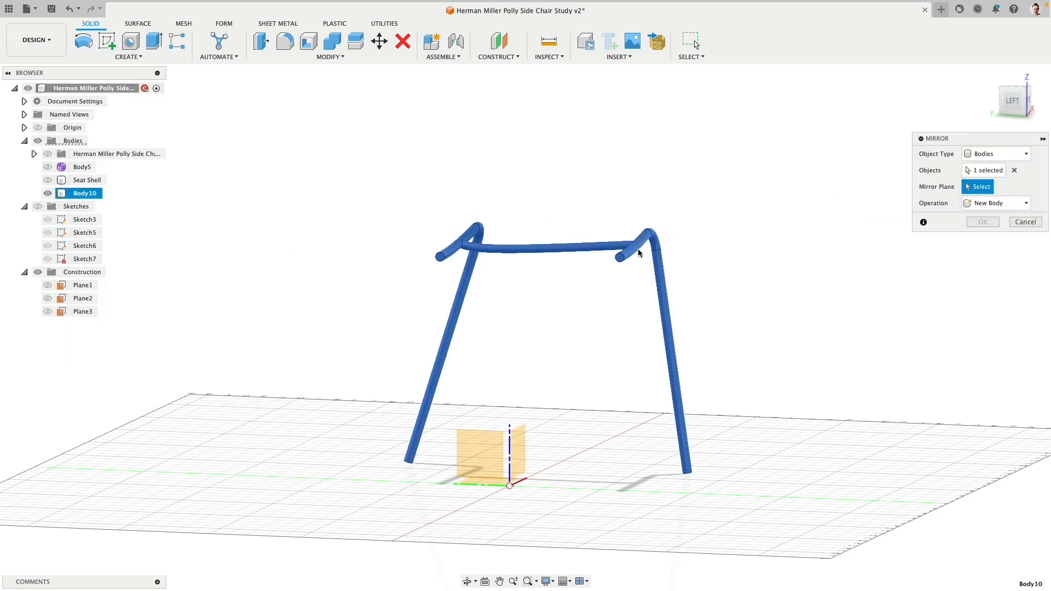
pyautogui.scroll(3, 637, 253)
pyautogui.click(612, 259)
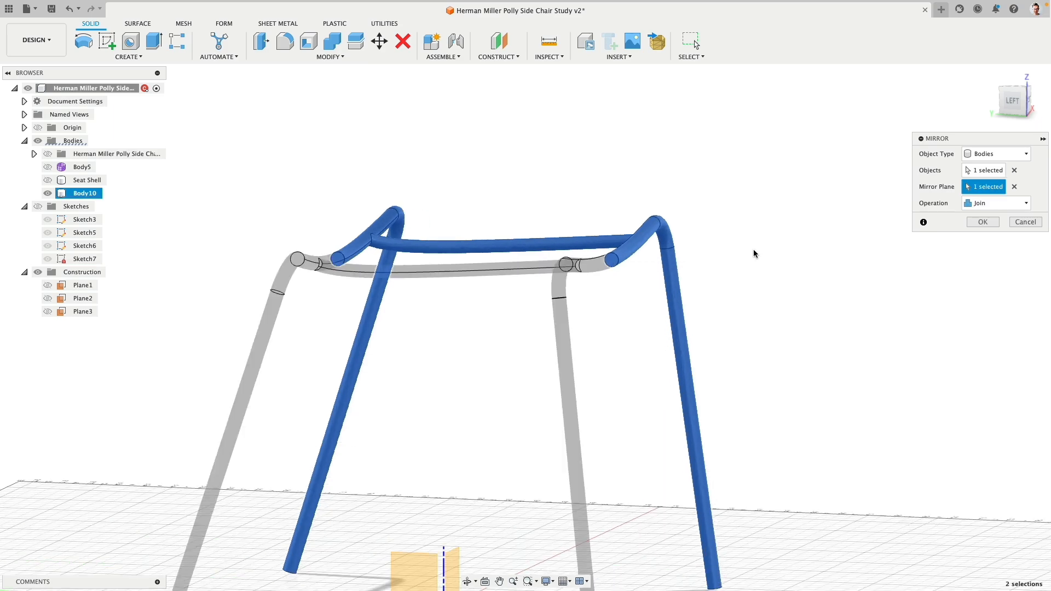
pyautogui.scroll(-3, 845, 253)
pyautogui.click(981, 222)
# - Rename the mirrored leg frame body as "4 Legs"
pyautogui.keyDown('shift'); pyautogui.moveTo(754, 218); pyautogui.dragTo(406, 207, button='middle'); pyautogui.keyUp('shift')
pyautogui.click(85, 193)
pyautogui.write('4 Legs')
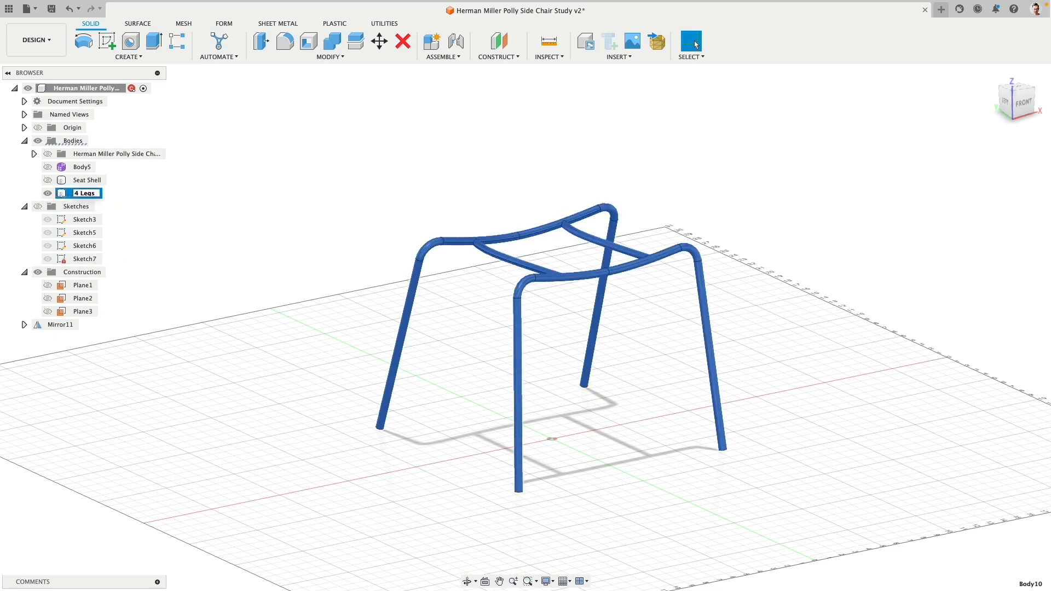
pyautogui.press('Return')
pyautogui.click(351, 463)
# - Examine the bottom ends of the four legs against the ground plane, including from the left view
pyautogui.scroll(3, 351, 463)
pyautogui.click(404, 401)
pyautogui.moveTo(391, 427)
pyautogui.keyDown('shift'); pyautogui.mouseDown(button='middle')
pyautogui.moveTo(422, 421)
pyautogui.moveTo(400, 443)
pyautogui.mouseUp(button='middle'); pyautogui.keyUp('shift')
pyautogui.scroll(3, 401, 444)
pyautogui.scroll(-4, 404, 446)
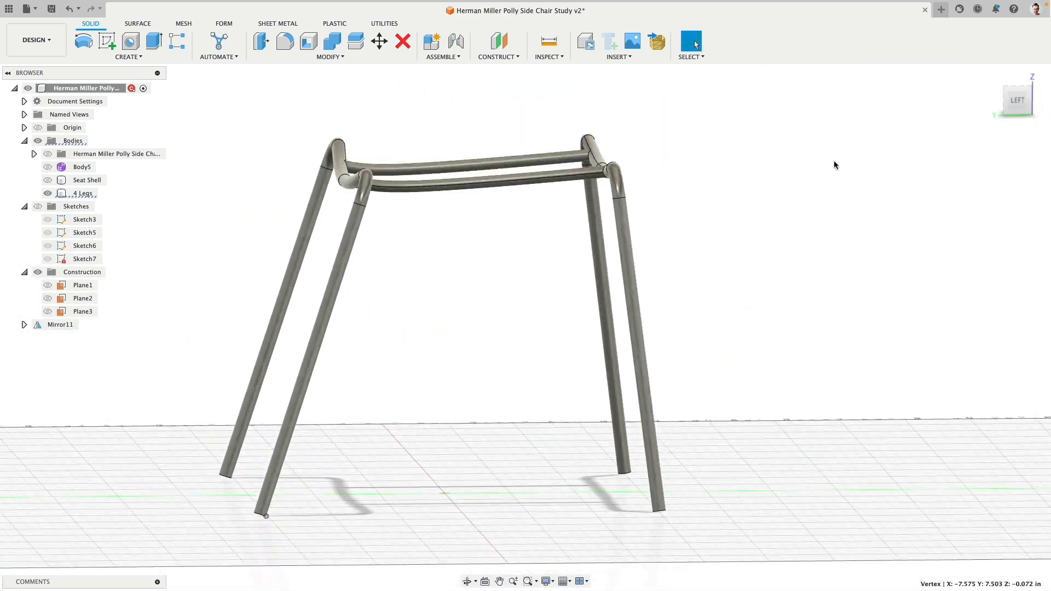
pyautogui.click(1018, 104)
pyautogui.moveTo(140, 520); pyautogui.dragTo(632, 457)
pyautogui.keyDown('shift'); pyautogui.moveTo(509, 497); pyautogui.dragTo(500, 458, button='middle'); pyautogui.keyUp('shift')
# - Fillet the bottom end edges of all four legs with a 0.125 in radius
pyautogui.click(411, 441)
pyautogui.scroll(4, 233, 401)
pyautogui.click(241, 383)
pyautogui.moveTo(356, 457); pyautogui.dragTo(518, 265, button='middle')
pyautogui.keyDown('shift'); pyautogui.click(390, 439); pyautogui.keyUp('shift')
pyautogui.scroll(-4, 459, 446)
pyautogui.moveTo(624, 367); pyautogui.dragTo(396, 377, button='middle')
pyautogui.scroll(3, 597, 327)
pyautogui.scroll(1, 534, 356)
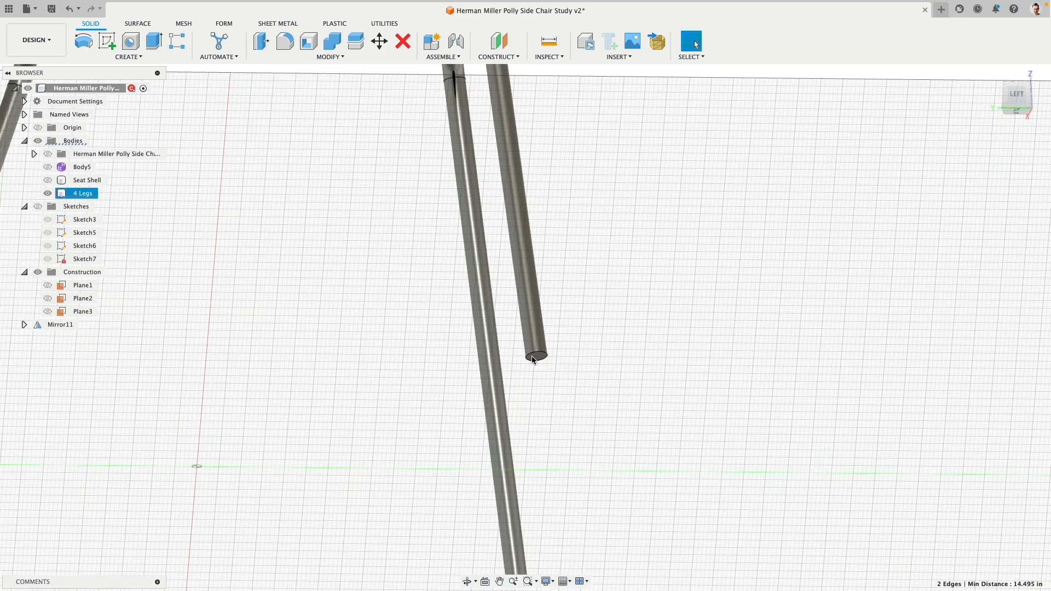
pyautogui.keyDown('shift'); pyautogui.click(537, 355); pyautogui.keyUp('shift')
pyautogui.scroll(-5, 572, 453)
pyautogui.scroll(5, 545, 394)
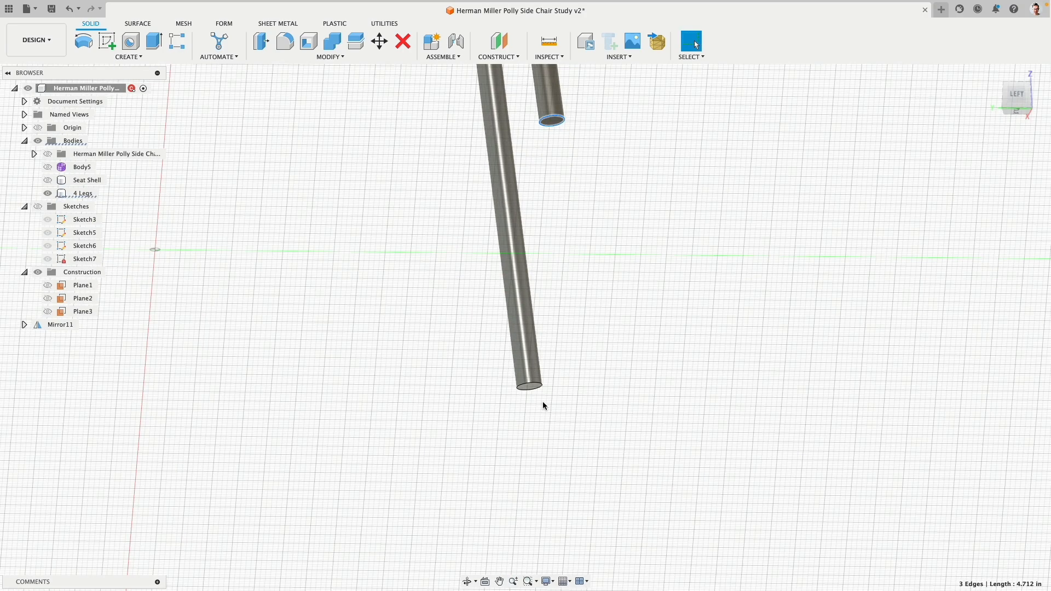
pyautogui.keyDown('shift'); pyautogui.click(536, 386); pyautogui.keyUp('shift')
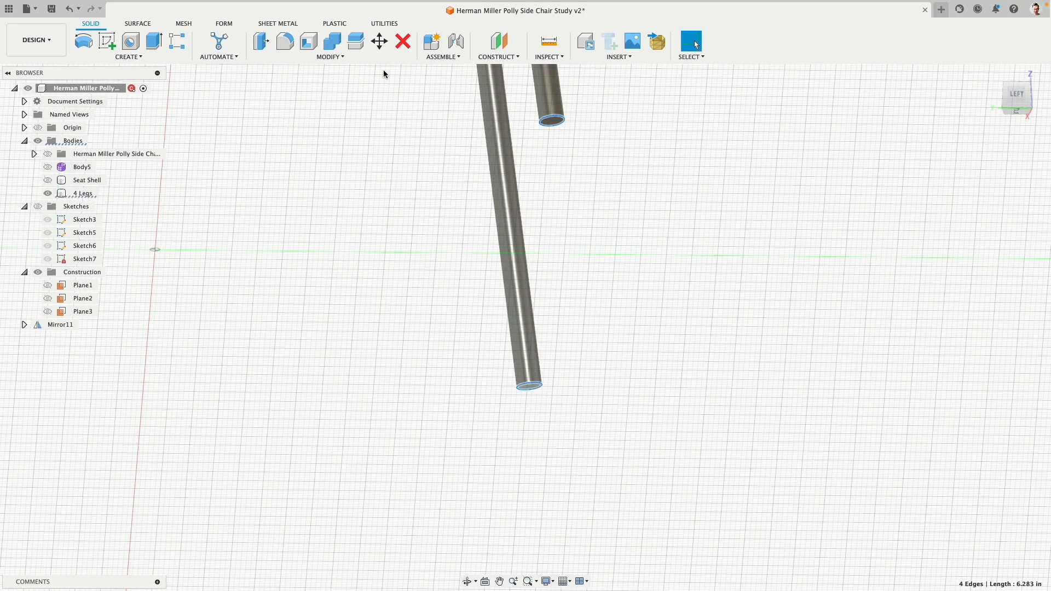
pyautogui.click(285, 41)
pyautogui.moveTo(593, 142); pyautogui.dragTo(579, 285, button='middle')
pyautogui.scroll(-4, 565, 337)
pyautogui.scroll(5, 549, 461)
pyautogui.keyDown('shift'); pyautogui.moveTo(613, 446); pyautogui.dragTo(502, 444, button='middle'); pyautogui.keyUp('shift')
pyautogui.moveTo(532, 442); pyautogui.dragTo(539, 434)
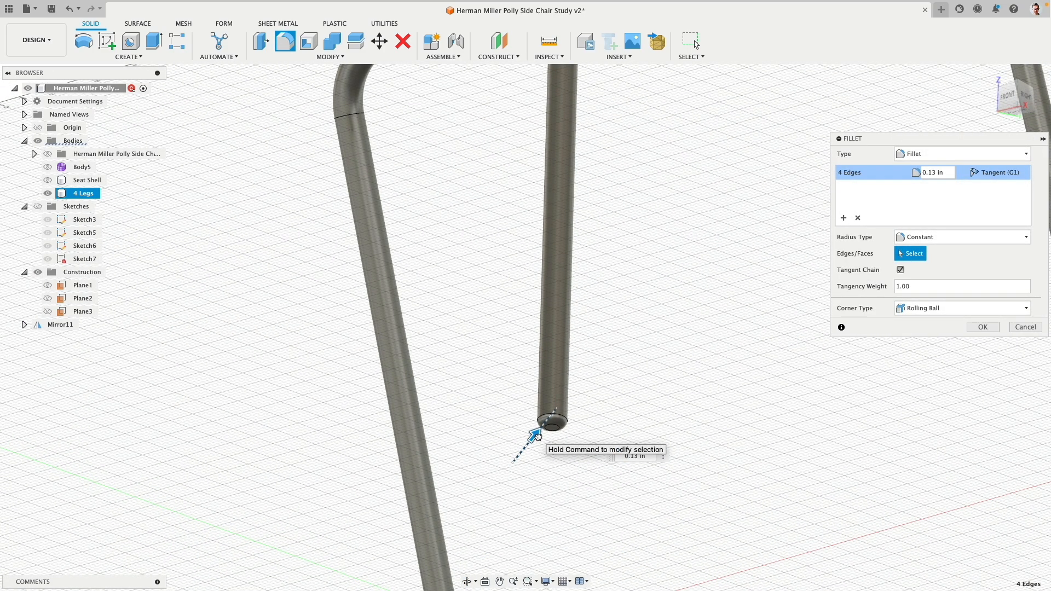
pyautogui.write('.125')
pyautogui.press('Return')
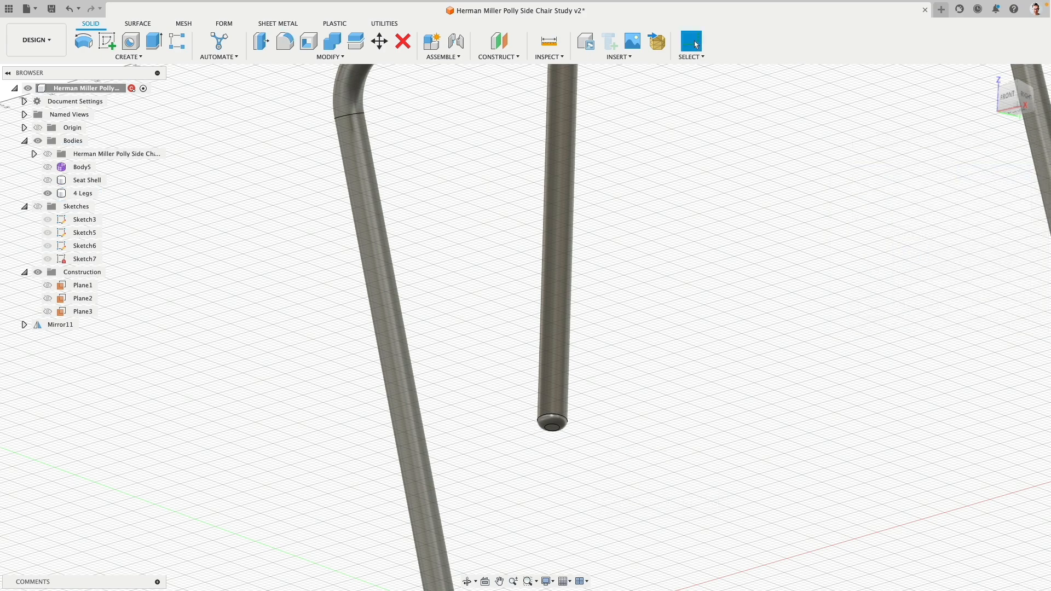
# - Show the Seat Shell body and review the whole chair, toggling the legs and shell off and on
pyautogui.scroll(-10, 695, 291)
pyautogui.click(47, 180)
pyautogui.scroll(5, 513, 365)
pyautogui.moveTo(570, 362)
pyautogui.keyDown('shift'); pyautogui.mouseDown(button='middle')
pyautogui.moveTo(514, 354)
pyautogui.moveTo(590, 361)
pyautogui.moveTo(586, 351)
pyautogui.moveTo(580, 377)
pyautogui.mouseUp(button='middle'); pyautogui.keyUp('shift')
pyautogui.scroll(-4, 592, 352)
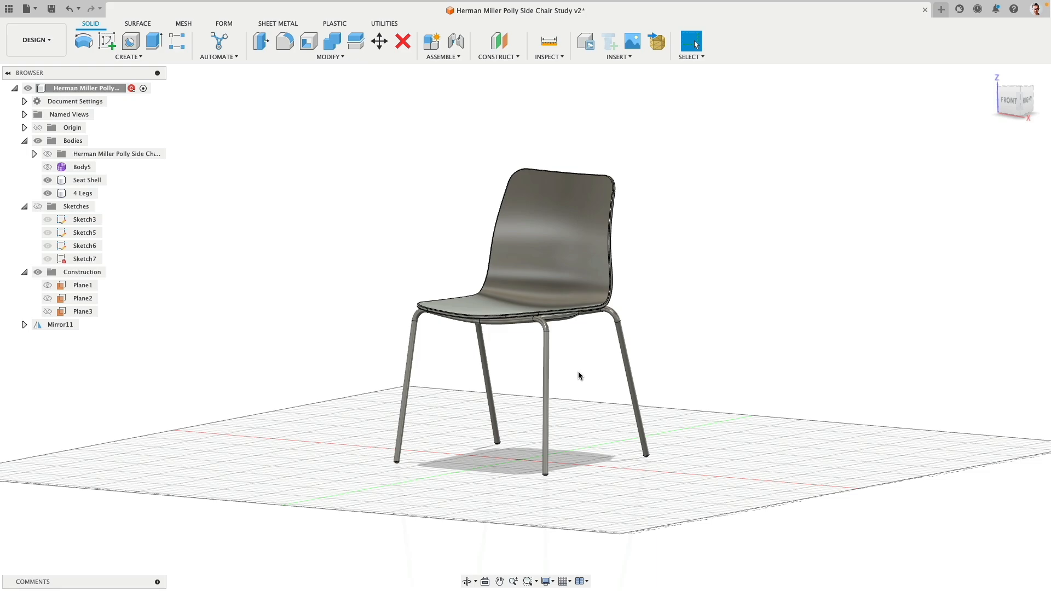
pyautogui.keyDown('shift'); pyautogui.moveTo(580, 377); pyautogui.dragTo(565, 400, button='middle'); pyautogui.keyUp('shift')
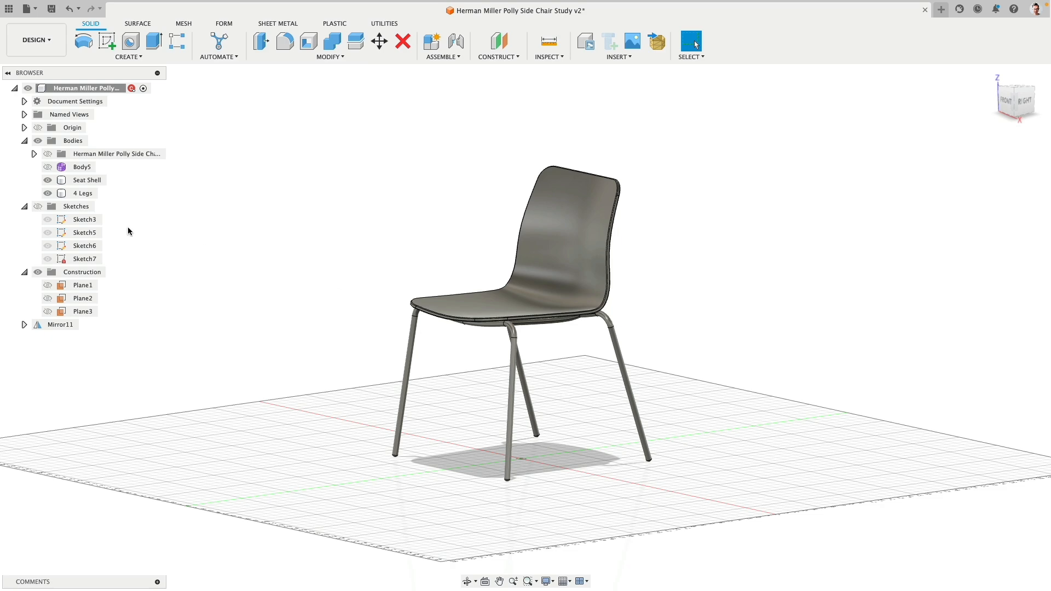
pyautogui.click(48, 193)
pyautogui.click(47, 193)
pyautogui.click(47, 180)
pyautogui.click(48, 180)
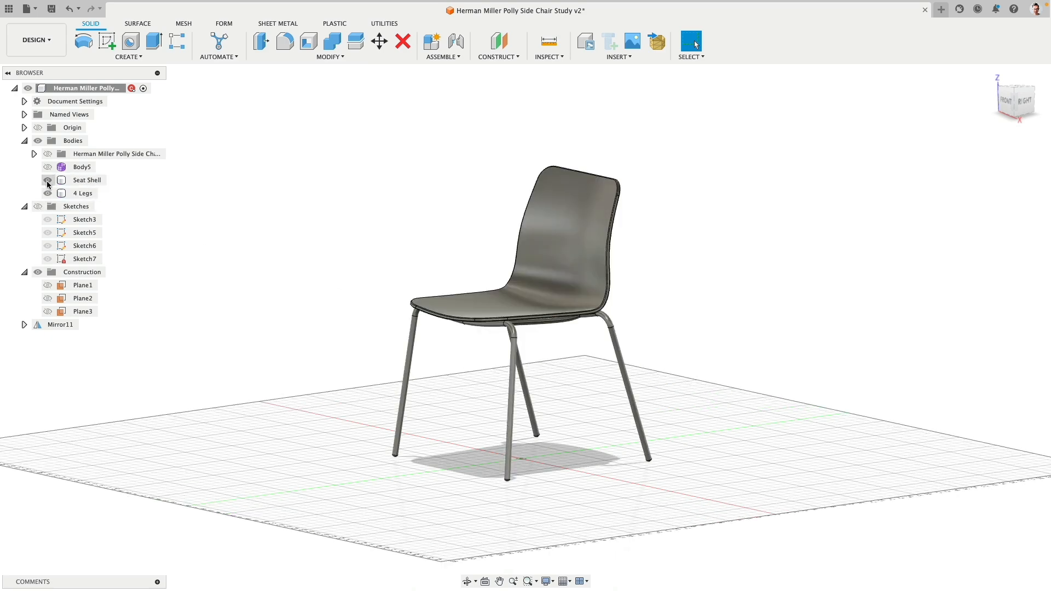
# - Show the chair 2.obj reference mesh from the imported chair group and inspect its seat pad area
pyautogui.click(34, 154)
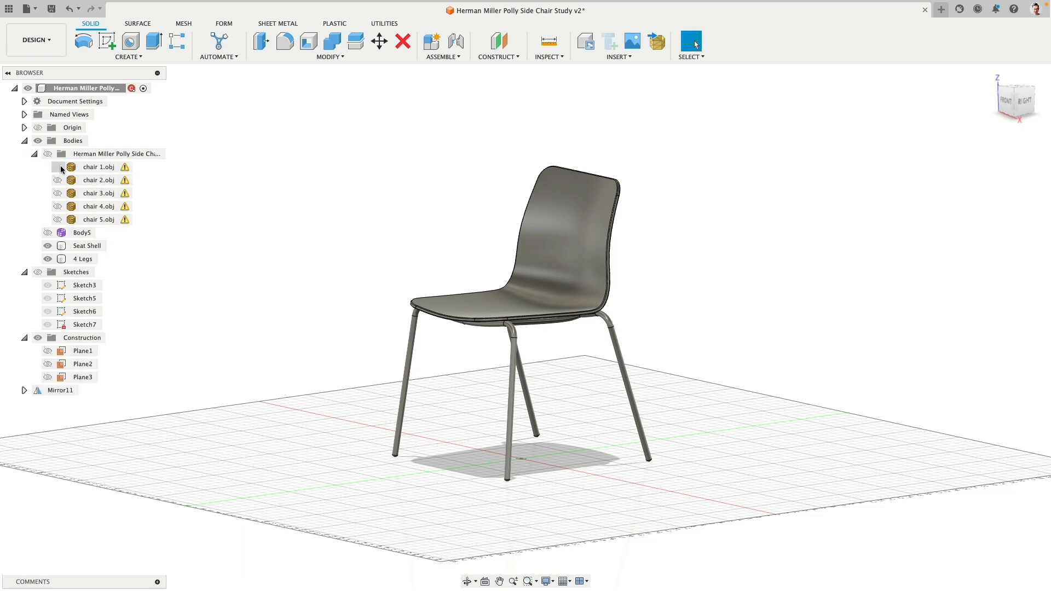
pyautogui.click(57, 180)
pyautogui.keyDown('shift'); pyautogui.moveTo(263, 195); pyautogui.dragTo(313, 217, button='middle'); pyautogui.keyUp('shift')
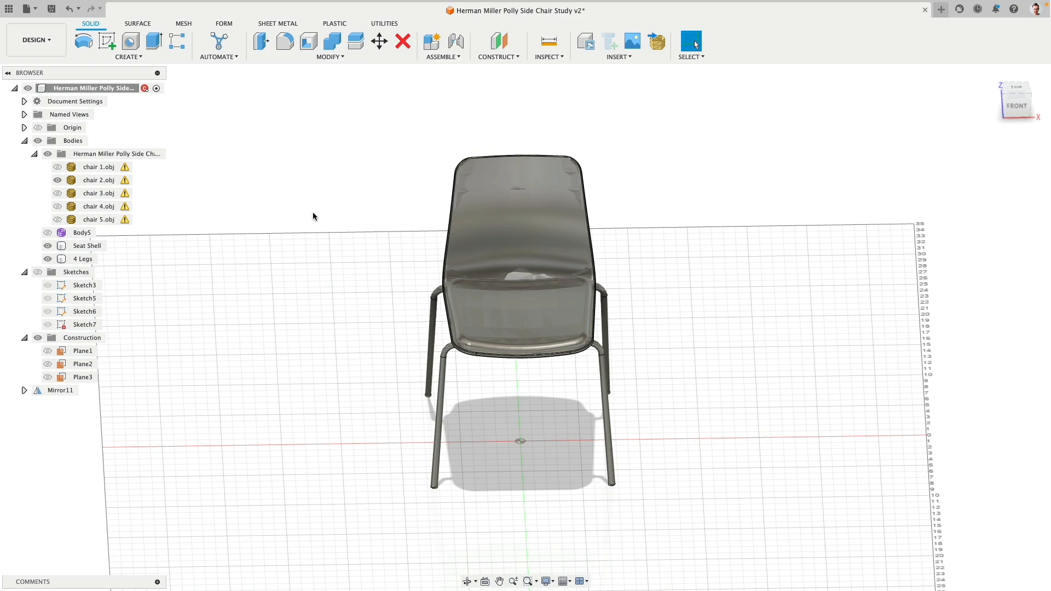
pyautogui.scroll(-3, 525, 290)
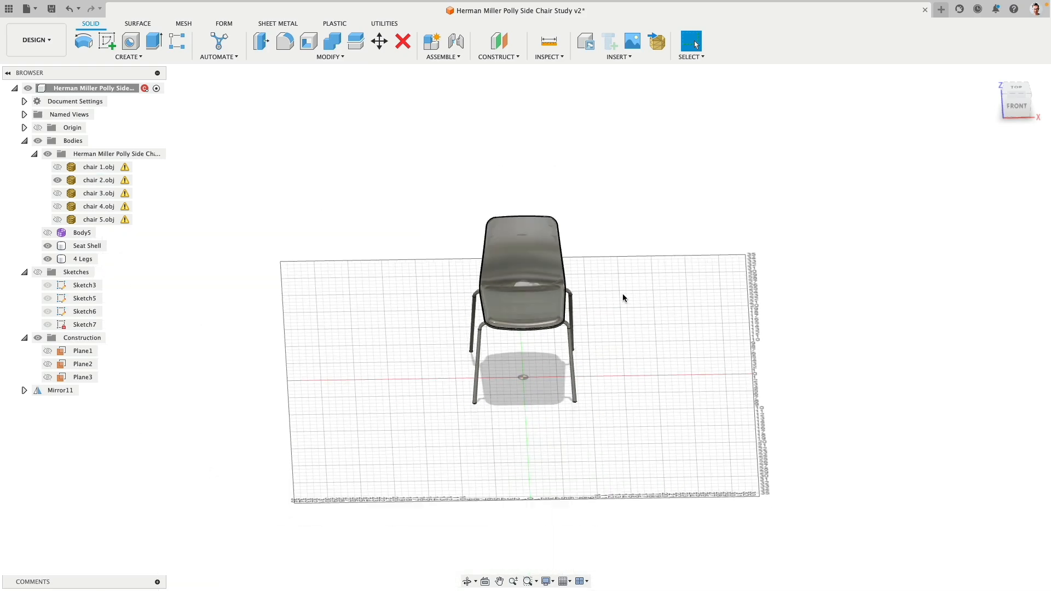
pyautogui.scroll(4, 633, 298)
pyautogui.keyDown('shift'); pyautogui.moveTo(633, 298); pyautogui.dragTo(520, 279, button='middle'); pyautogui.keyUp('shift')
pyautogui.moveTo(520, 280); pyautogui.dragTo(666, 314, button='middle')
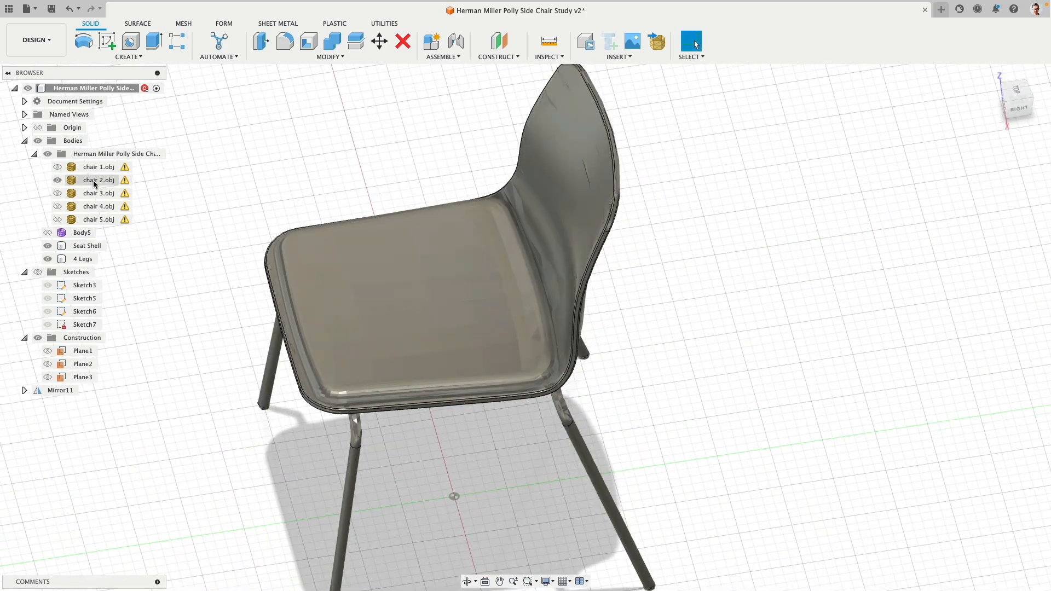
# - Hide the Seat Shell body and show the Body5 surface together with the reference mesh
pyautogui.click(47, 245)
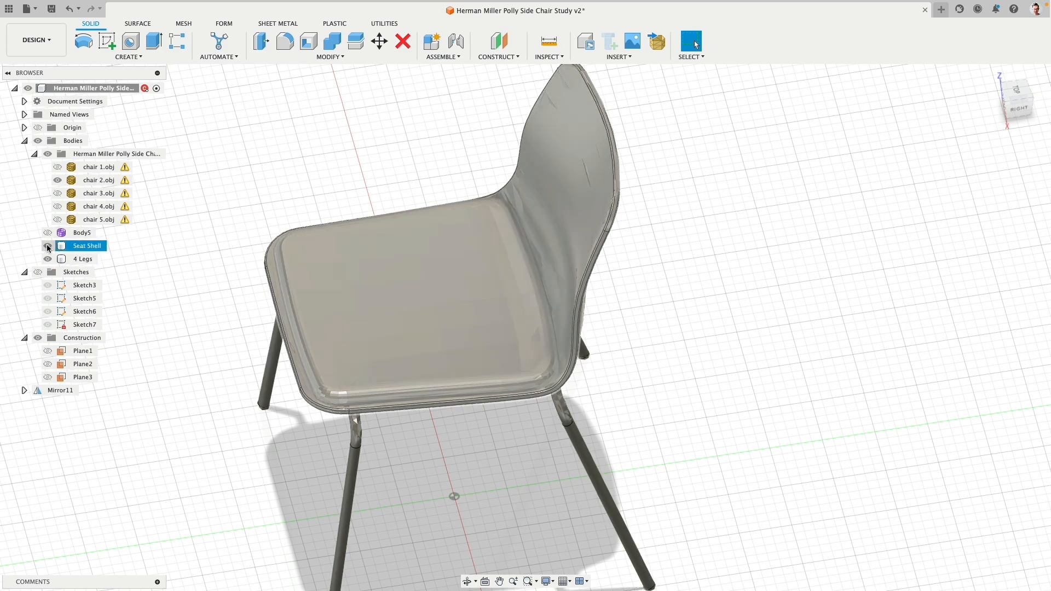
pyautogui.click(47, 233)
pyautogui.keyDown('shift'); pyautogui.moveTo(198, 271); pyautogui.dragTo(217, 246, button='middle'); pyautogui.keyUp('shift')
pyautogui.scroll(5, 217, 247)
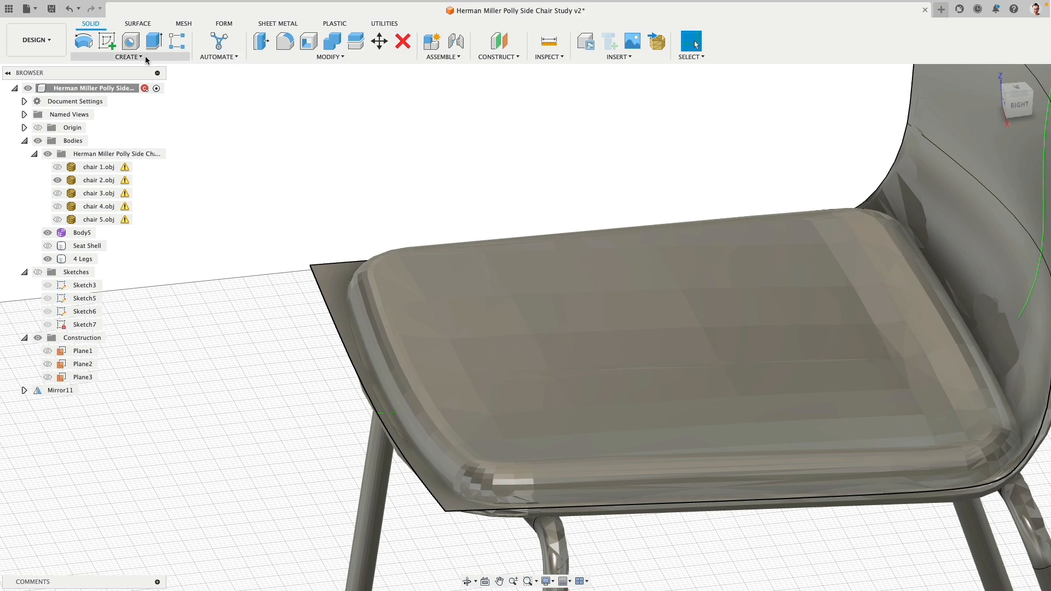
# - Thicken the Body5 seat surface upward on one side by about 0.612 in as a new body
pyautogui.click(147, 58)
pyautogui.click(111, 302)
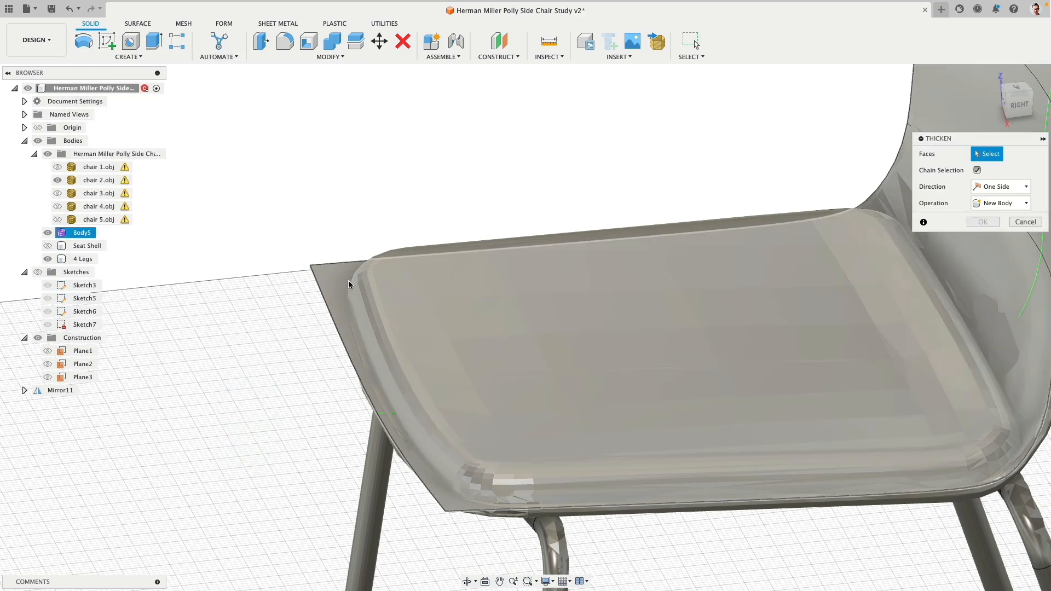
pyautogui.click(328, 290)
pyautogui.scroll(-5, 273, 288)
pyautogui.keyDown('shift'); pyautogui.moveTo(454, 305); pyautogui.dragTo(616, 296, button='middle'); pyautogui.keyUp('shift')
pyautogui.moveTo(412, 303); pyautogui.dragTo(409, 298)
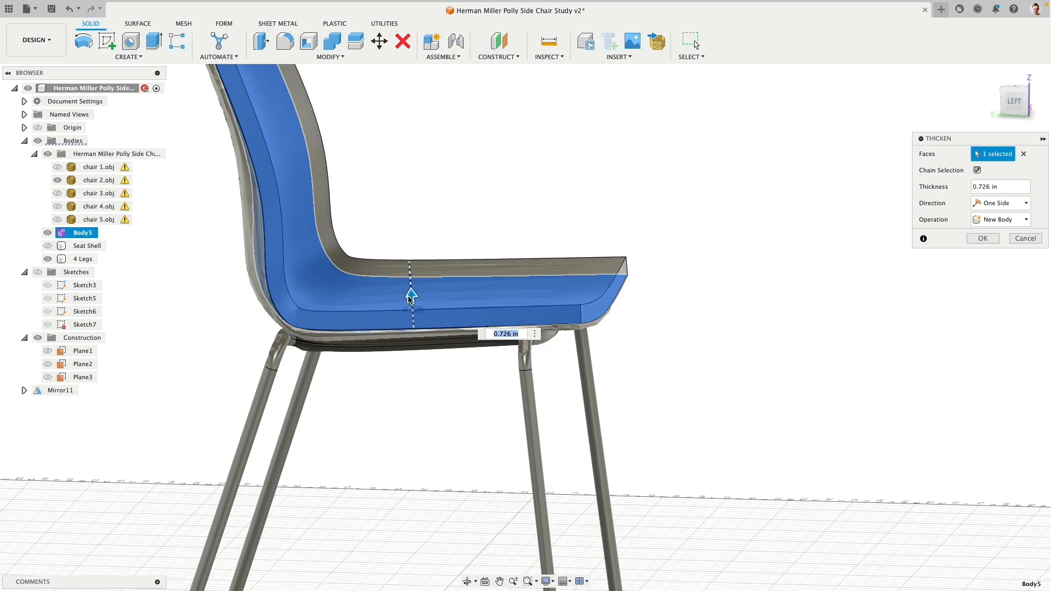
pyautogui.keyDown('shift'); pyautogui.moveTo(664, 228); pyautogui.dragTo(571, 258, button='middle'); pyautogui.keyUp('shift')
pyautogui.keyDown('shift'); pyautogui.moveTo(816, 253); pyautogui.dragTo(792, 234, button='middle'); pyautogui.keyUp('shift')
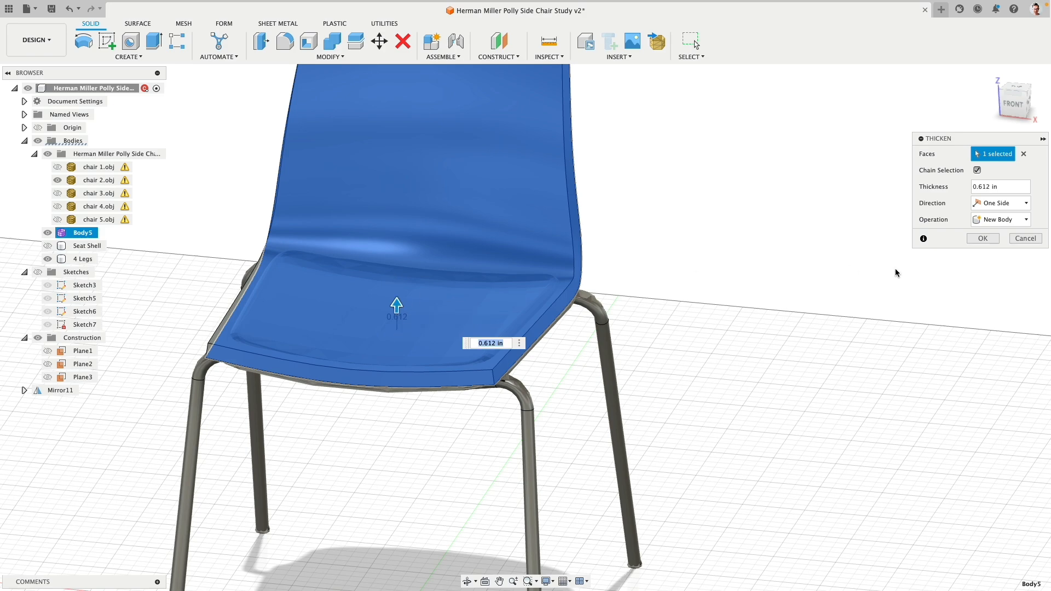
pyautogui.click(981, 239)
# - Offset the thickened body's front edge face inward by about -0.549 in to match the mesh pad
pyautogui.keyDown('shift'); pyautogui.moveTo(425, 400); pyautogui.dragTo(183, 296, button='middle'); pyautogui.keyUp('shift')
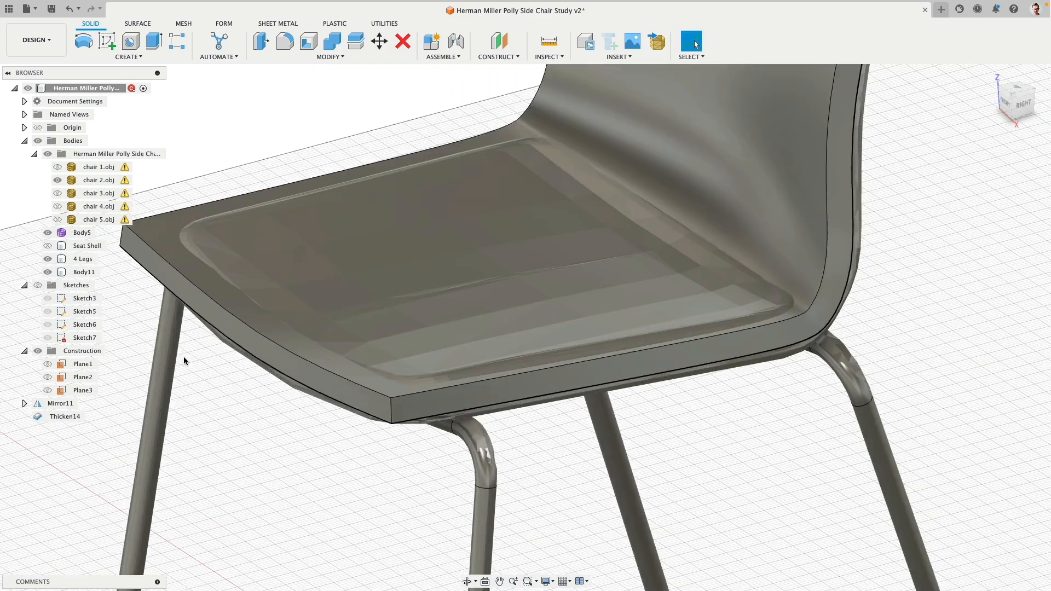
pyautogui.click(206, 306)
pyautogui.click(262, 41)
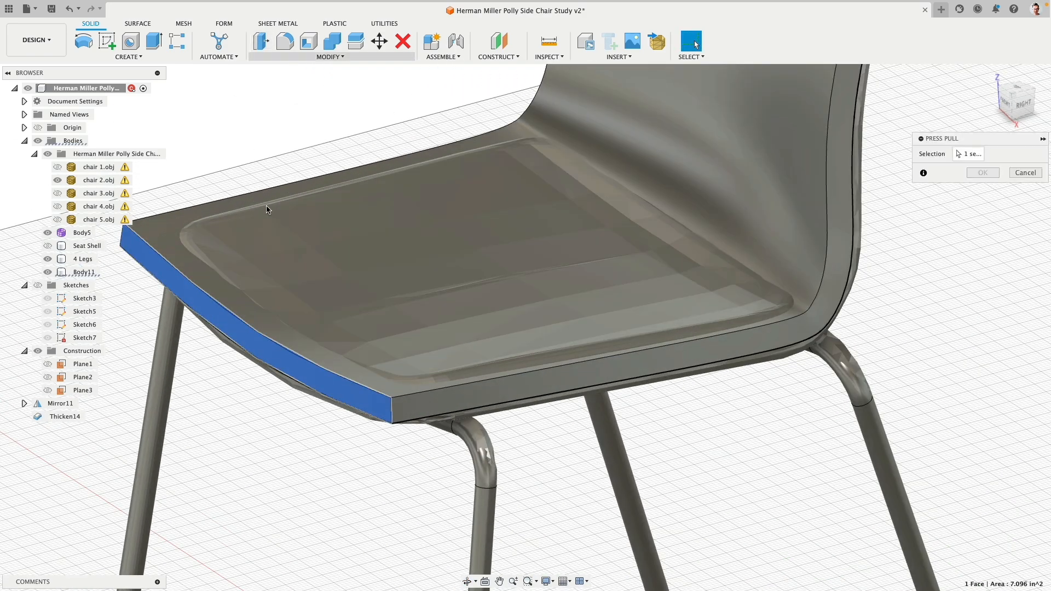
pyautogui.moveTo(206, 317)
pyautogui.mouseDown()
pyautogui.moveTo(202, 300)
pyautogui.moveTo(225, 300)
pyautogui.moveTo(216, 311)
pyautogui.moveTo(219, 300)
pyautogui.mouseUp()
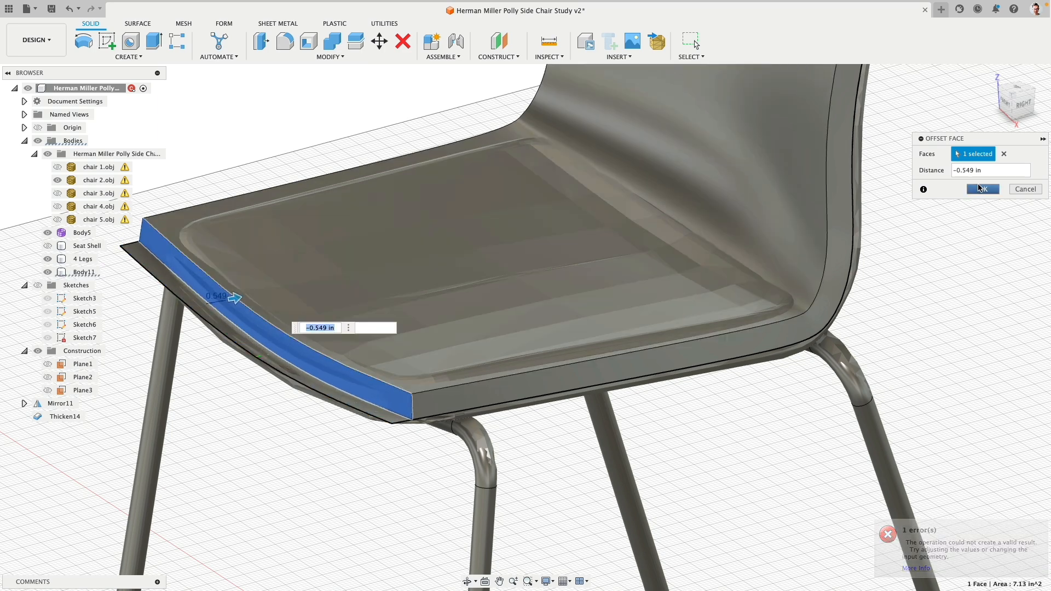
pyautogui.click(980, 188)
# - Split the thickened body along the vertical front-to-back origin plane and delete the half on the negative X side
pyautogui.scroll(-3, 310, 328)
pyautogui.keyDown('shift'); pyautogui.moveTo(310, 329); pyautogui.dragTo(365, 372, button='middle'); pyautogui.keyUp('shift')
pyautogui.scroll(-3, 352, 411)
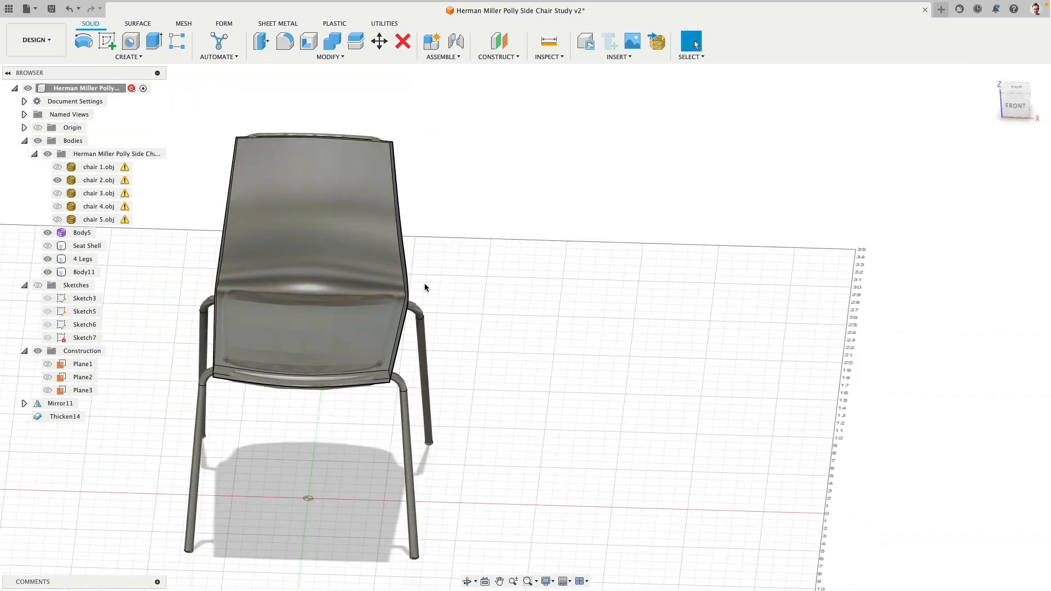
pyautogui.moveTo(425, 288); pyautogui.dragTo(512, 233, button='middle')
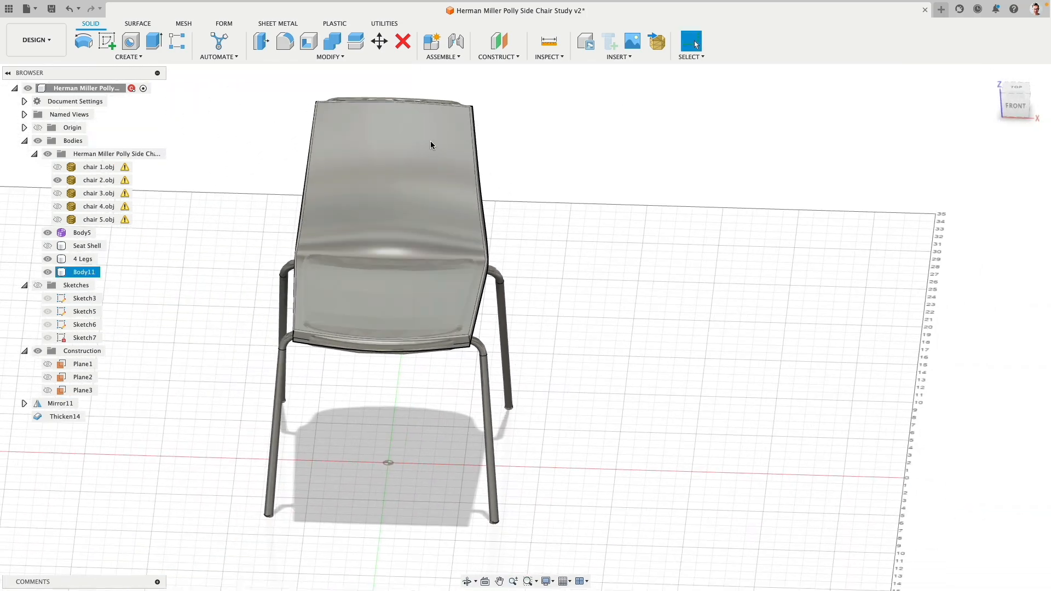
pyautogui.click(355, 42)
pyautogui.click(331, 133)
pyautogui.click(1011, 171)
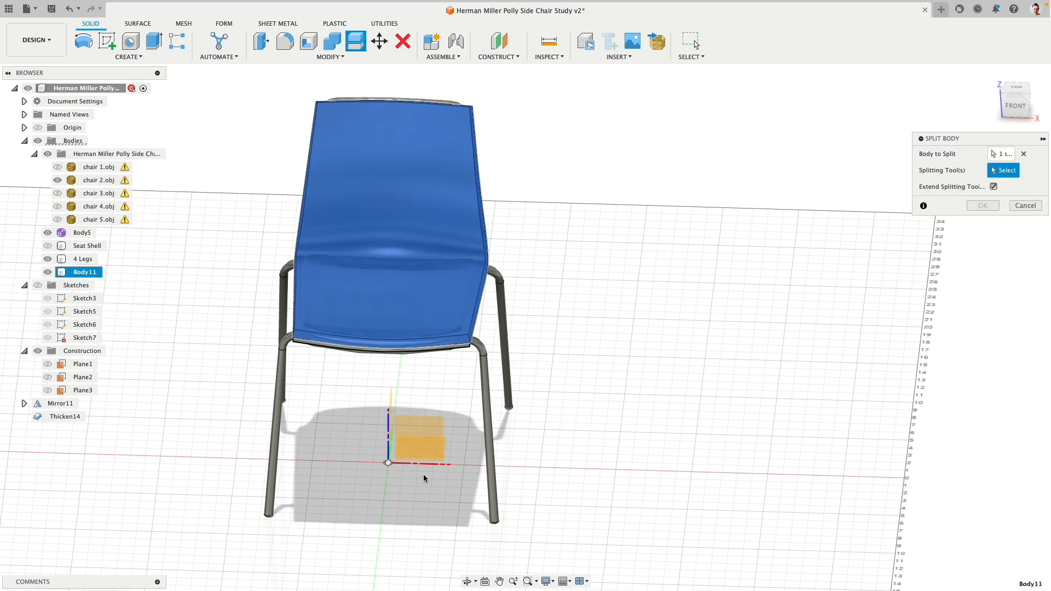
pyautogui.keyDown('shift'); pyautogui.moveTo(382, 495); pyautogui.dragTo(382, 467, button='middle'); pyautogui.keyUp('shift')
pyautogui.click(405, 411)
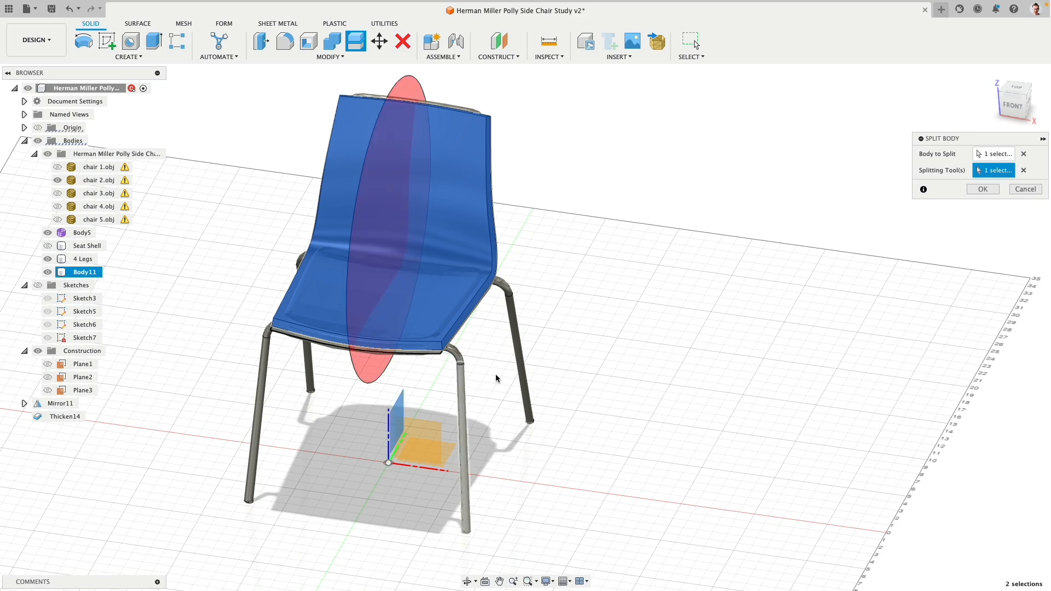
pyautogui.click(986, 189)
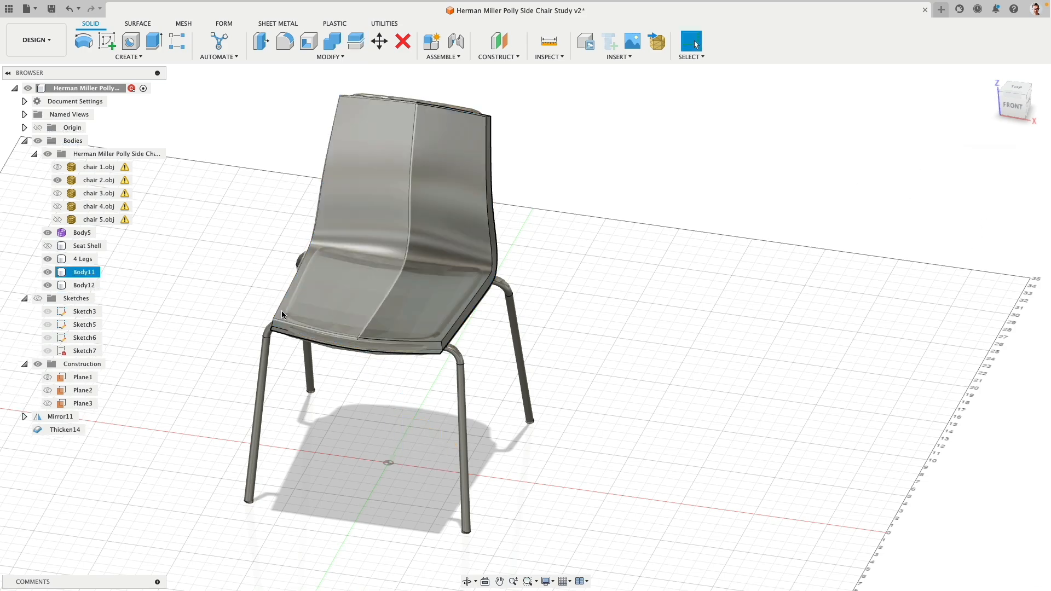
pyautogui.click(122, 273)
pyautogui.press('Delete')
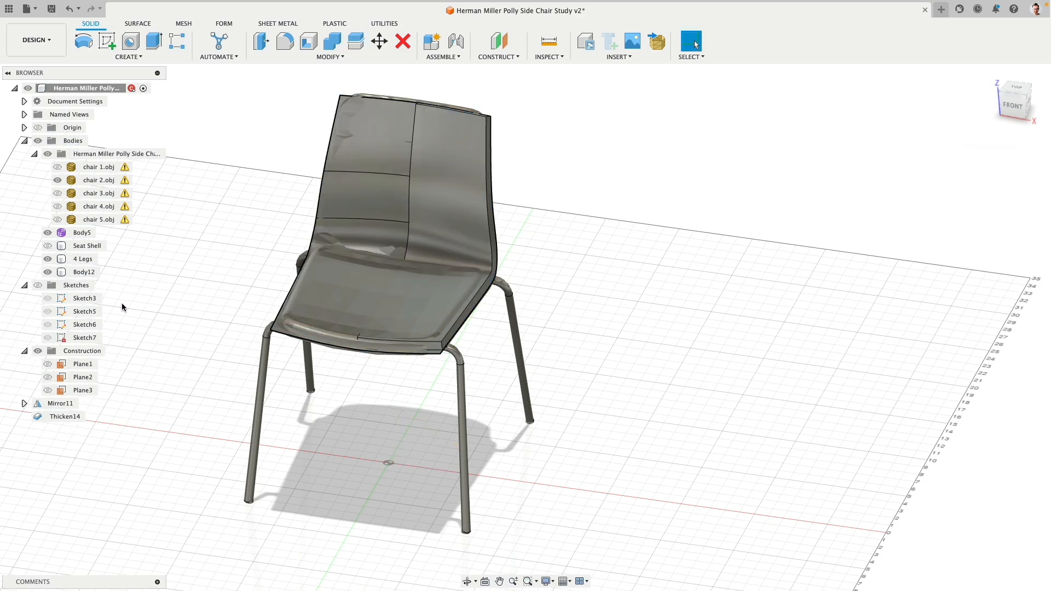
# - Offset the remaining pad half's outer side face inward by about -0.393 in
pyautogui.scroll(3, 453, 331)
pyautogui.click(531, 287)
pyautogui.scroll(-2, 376, 78)
pyautogui.click(262, 40)
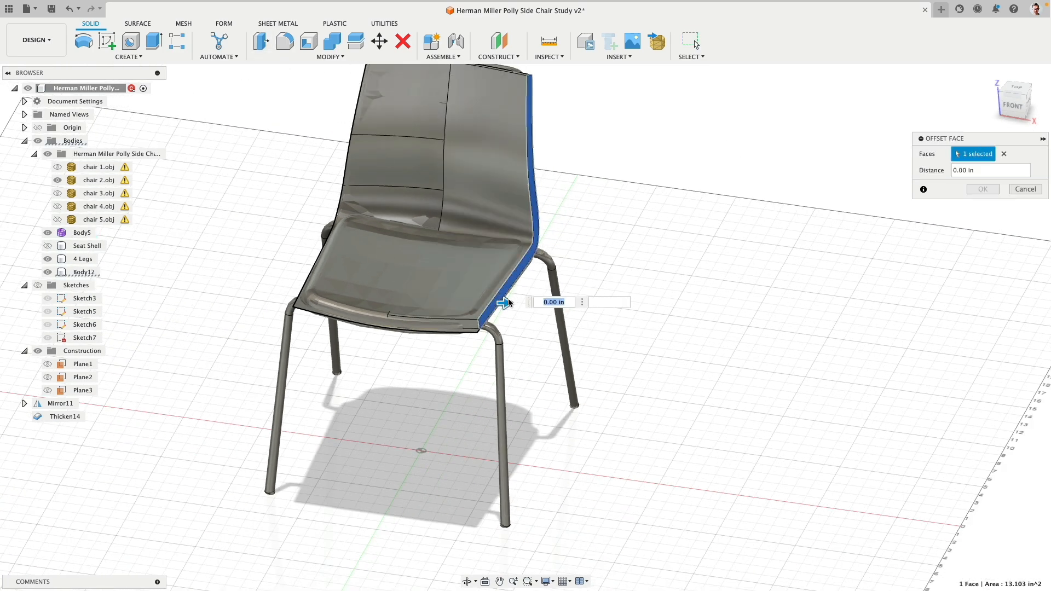
pyautogui.moveTo(504, 303); pyautogui.dragTo(474, 305)
pyautogui.scroll(3, 495, 299)
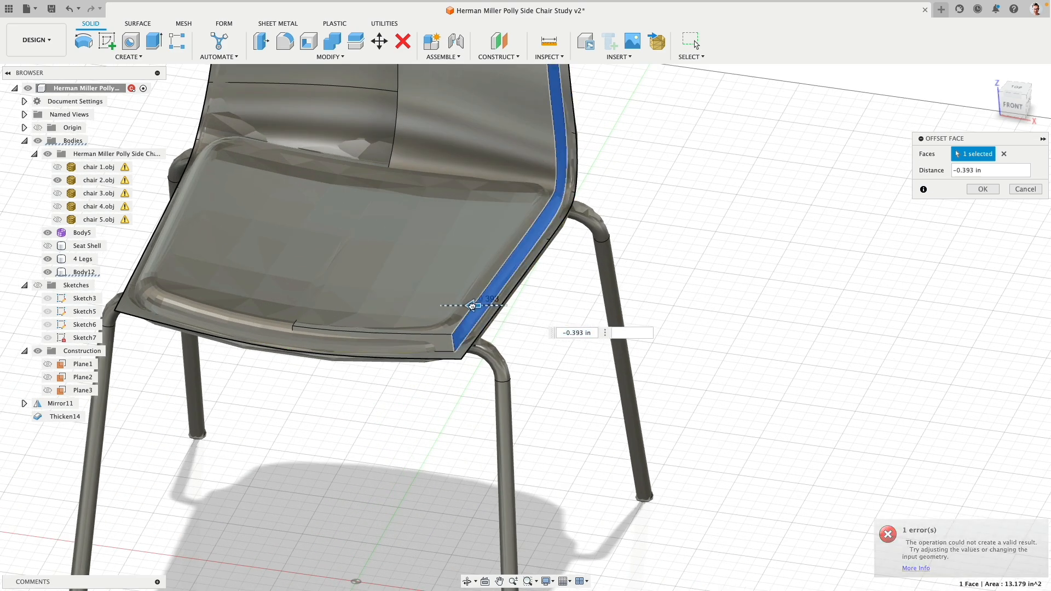
pyautogui.click(983, 188)
# - Fillet the pad half's vertical front corner edge with a radius of about 1.12 in
pyautogui.moveTo(683, 204)
pyautogui.keyDown('shift'); pyautogui.mouseDown(button='middle')
pyautogui.moveTo(700, 197)
pyautogui.moveTo(702, 178)
pyautogui.moveTo(689, 199)
pyautogui.mouseUp(button='middle'); pyautogui.keyUp('shift')
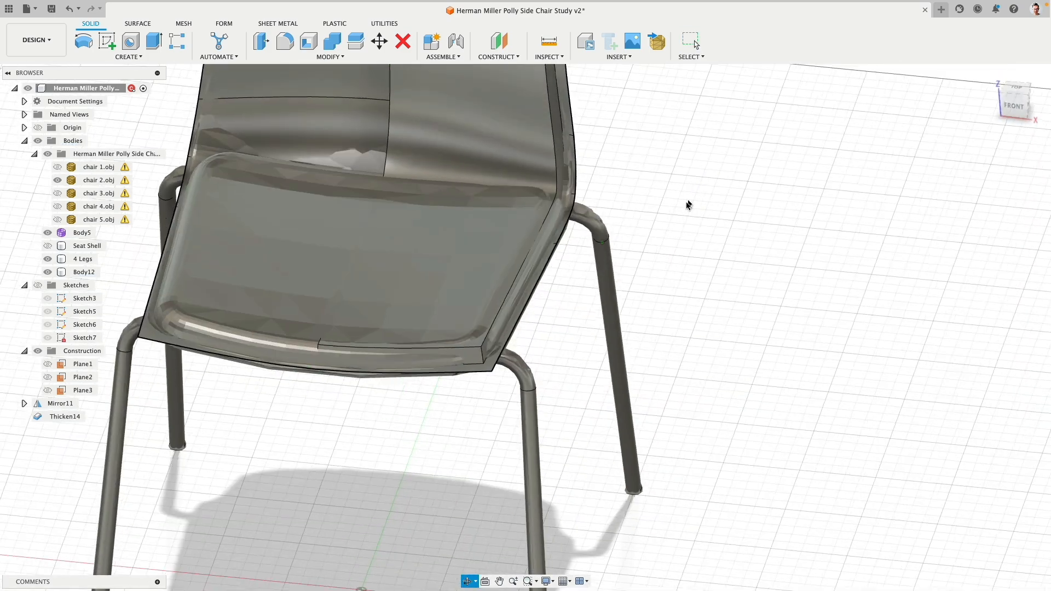
pyautogui.scroll(3, 508, 373)
pyautogui.scroll(1, 509, 373)
pyautogui.click(454, 340)
pyautogui.keyDown('shift'); pyautogui.moveTo(429, 345); pyautogui.dragTo(465, 378, button='middle'); pyautogui.keyUp('shift')
pyautogui.click(284, 41)
pyautogui.click(284, 41)
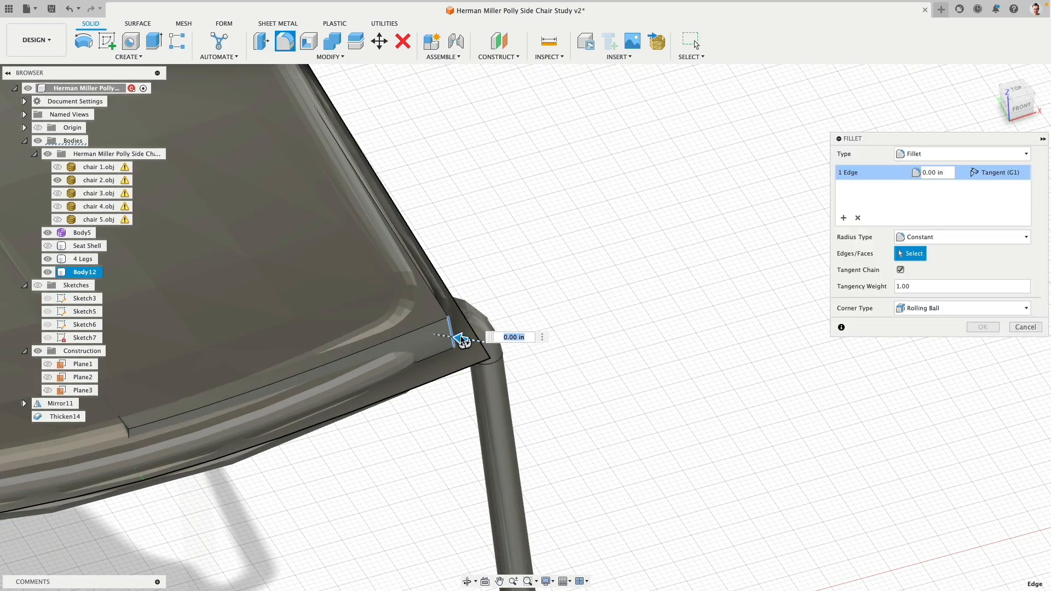
pyautogui.moveTo(440, 335); pyautogui.dragTo(433, 337)
pyautogui.keyDown('shift'); pyautogui.moveTo(514, 288); pyautogui.dragTo(522, 297, button='middle'); pyautogui.keyUp('shift')
pyautogui.scroll(-1, 522, 296)
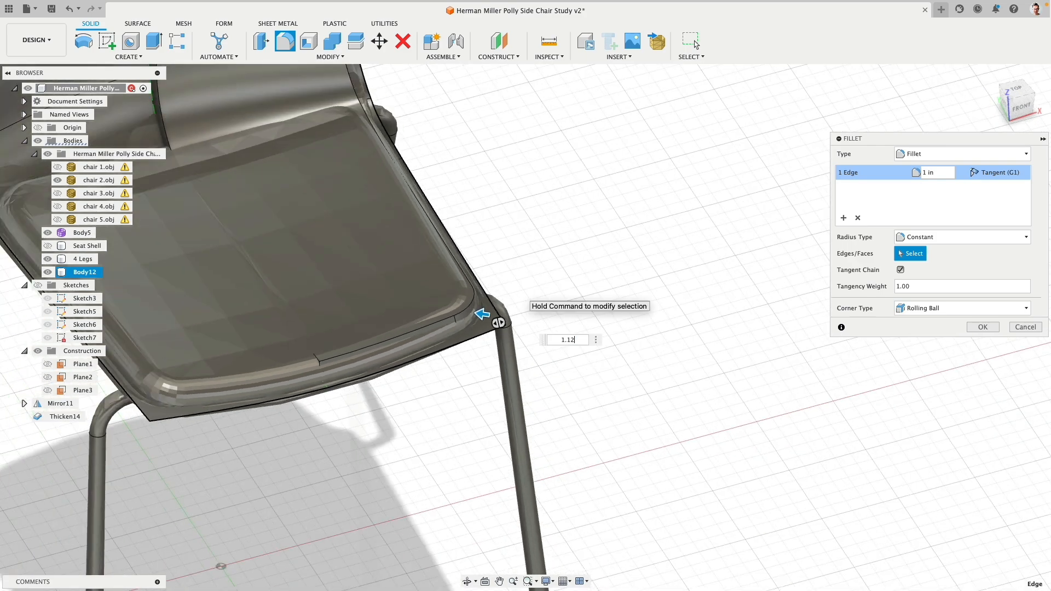
pyautogui.press('Return')
# - Examine how the pad half's thickness and outline compare with the reference mesh from the front and side
pyautogui.scroll(-6, 549, 256)
pyautogui.keyDown('shift'); pyautogui.moveTo(549, 256); pyautogui.dragTo(616, 387, button='middle'); pyautogui.keyUp('shift')
pyautogui.scroll(-3, 613, 273)
pyautogui.scroll(6, 613, 272)
pyautogui.keyDown('shift'); pyautogui.moveTo(613, 272); pyautogui.dragTo(500, 271, button='middle'); pyautogui.keyUp('shift')
pyautogui.click(501, 271)
pyautogui.keyDown('shift'); pyautogui.moveTo(423, 308); pyautogui.dragTo(578, 325, button='middle'); pyautogui.keyUp('shift')
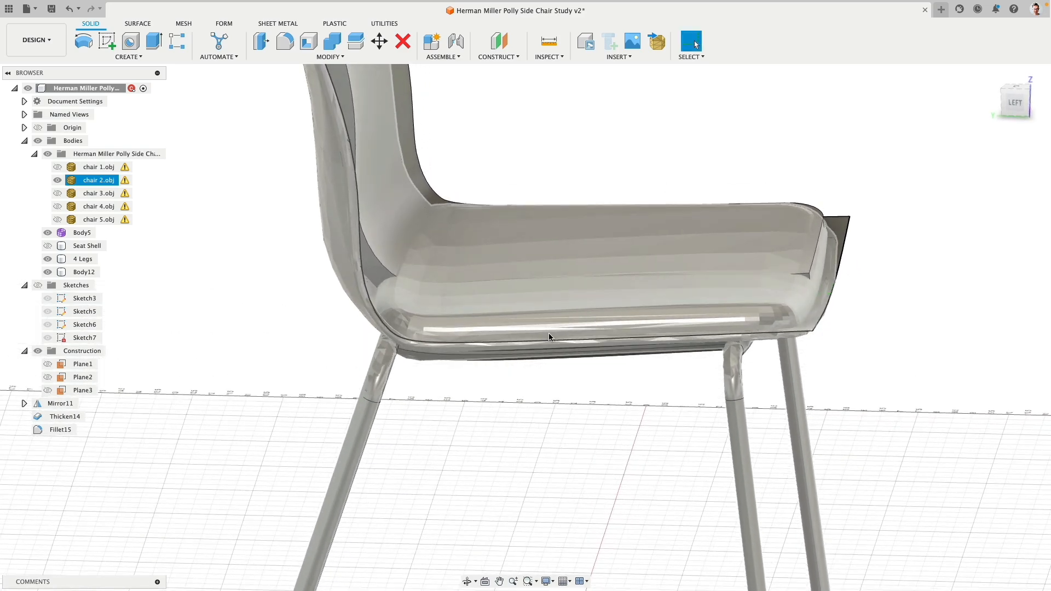
pyautogui.scroll(-8, 549, 333)
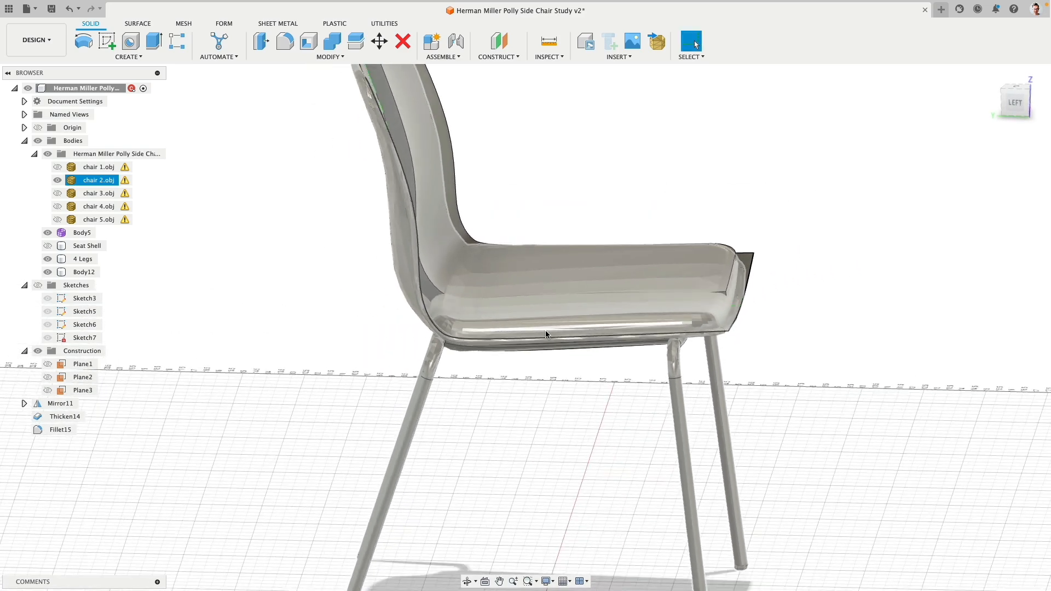
# - Create a section analysis through the chair on the vertical front-to-back origin plane, with the cut direction flipped
pyautogui.click(612, 252)
pyautogui.click(1016, 106)
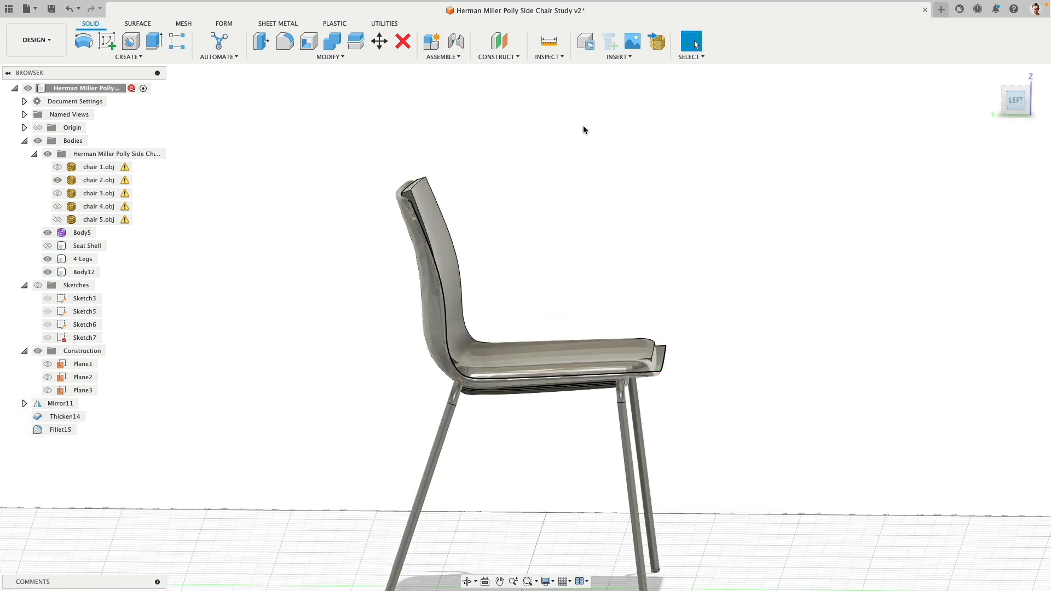
pyautogui.click(549, 57)
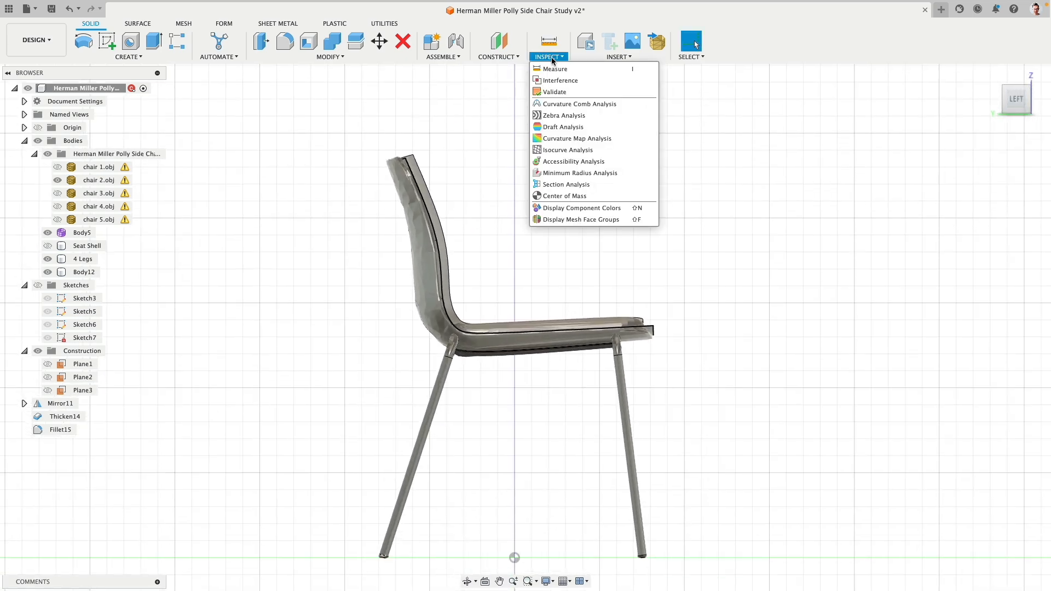
pyautogui.click(580, 185)
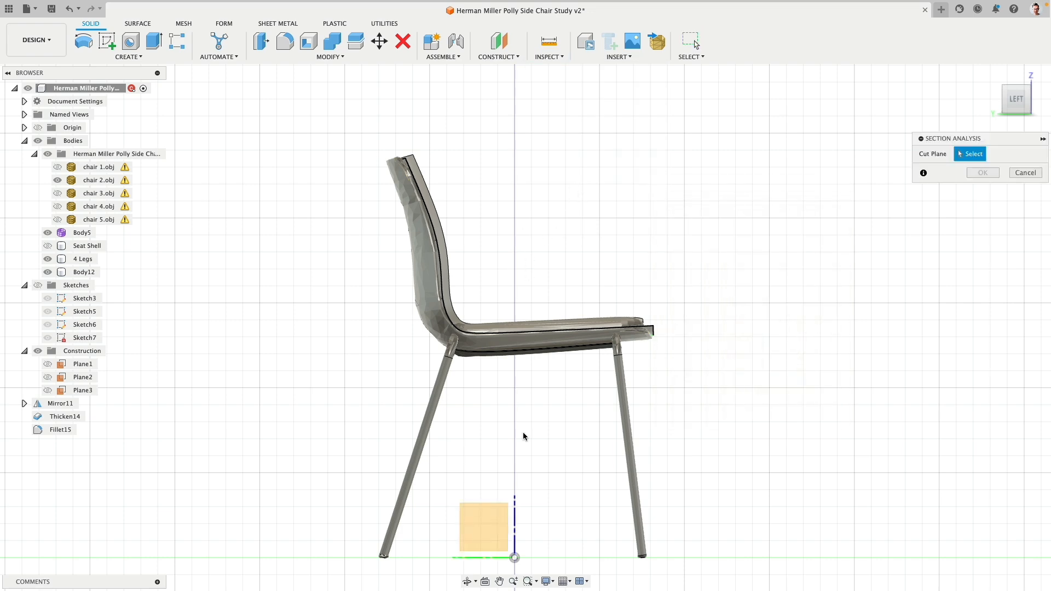
pyautogui.click(487, 526)
pyautogui.keyDown('shift'); pyautogui.moveTo(718, 347); pyautogui.dragTo(676, 368, button='middle'); pyautogui.keyUp('shift')
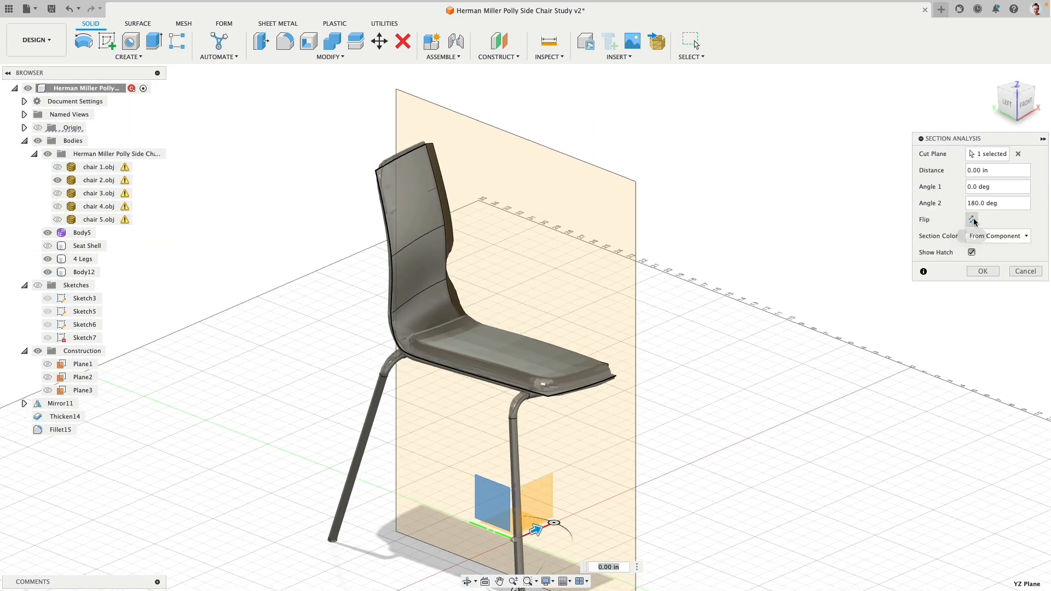
pyautogui.click(973, 220)
pyautogui.click(1008, 104)
pyautogui.moveTo(306, 466); pyautogui.dragTo(551, 320, button='middle')
pyautogui.scroll(3, 551, 320)
pyautogui.click(983, 272)
# - Hide the pad half body and examine the sectioned reference mesh where the seat cushion meets the backrest
pyautogui.scroll(3, 410, 344)
pyautogui.click(47, 285)
pyautogui.scroll(4, 364, 327)
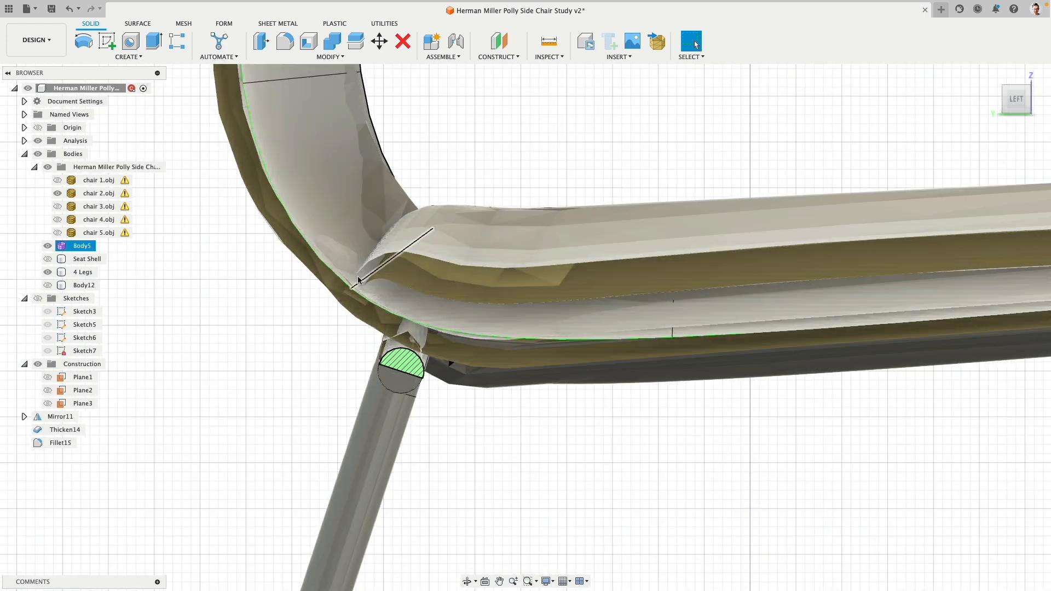
pyautogui.keyDown('shift'); pyautogui.moveTo(340, 319); pyautogui.dragTo(304, 356, button='middle'); pyautogui.keyUp('shift')
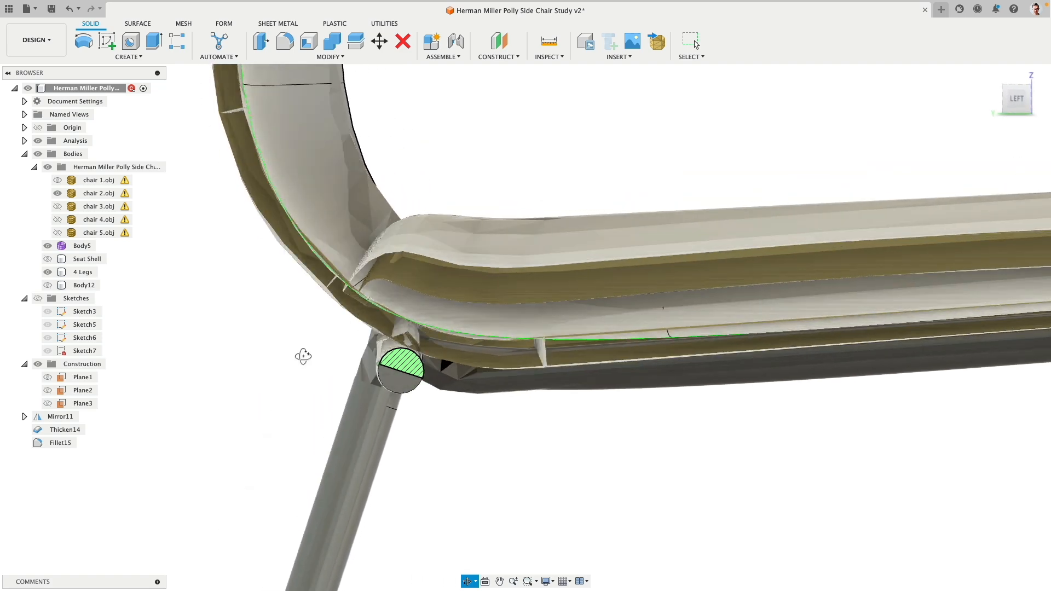
pyautogui.scroll(-3, 777, 149)
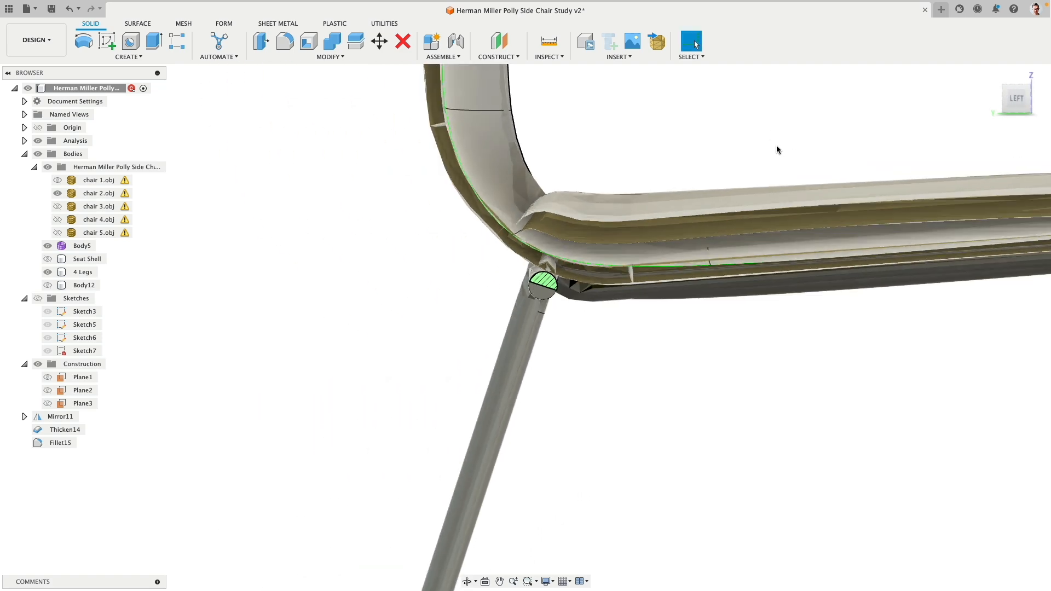
pyautogui.click(1010, 102)
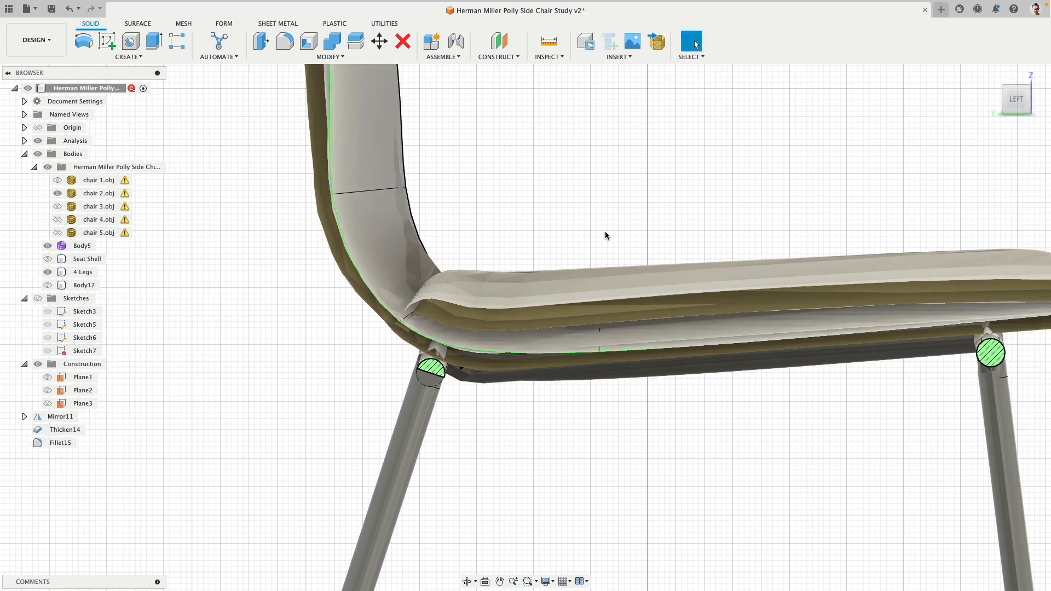
# - Sketch a diagonal line about 4.2 in long on the front-to-back origin plane, crossing the bend where the cushion ends
pyautogui.click(107, 42)
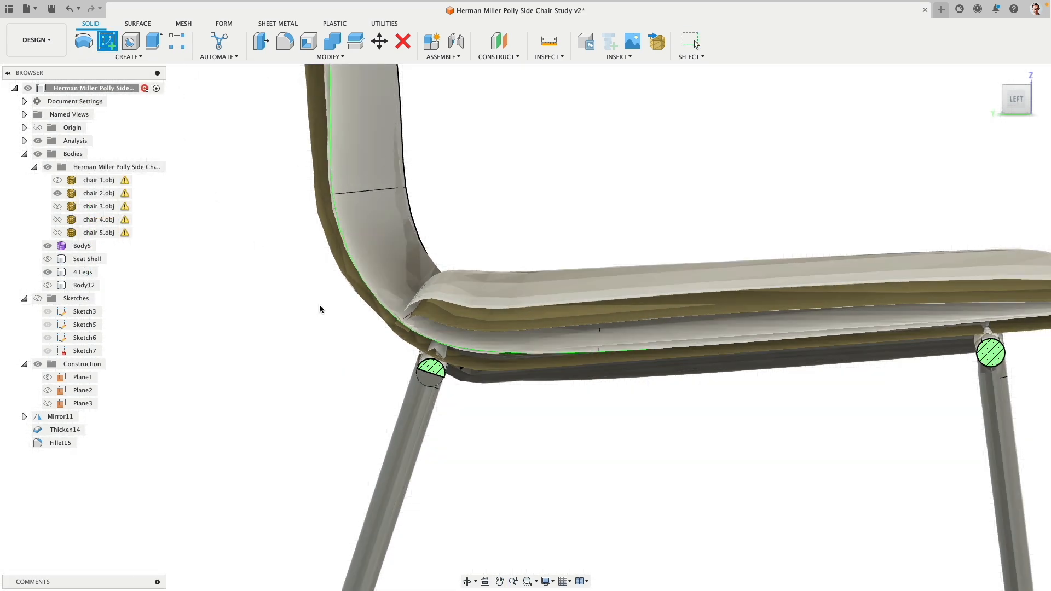
pyautogui.scroll(-5, 449, 255)
pyautogui.scroll(2, 449, 256)
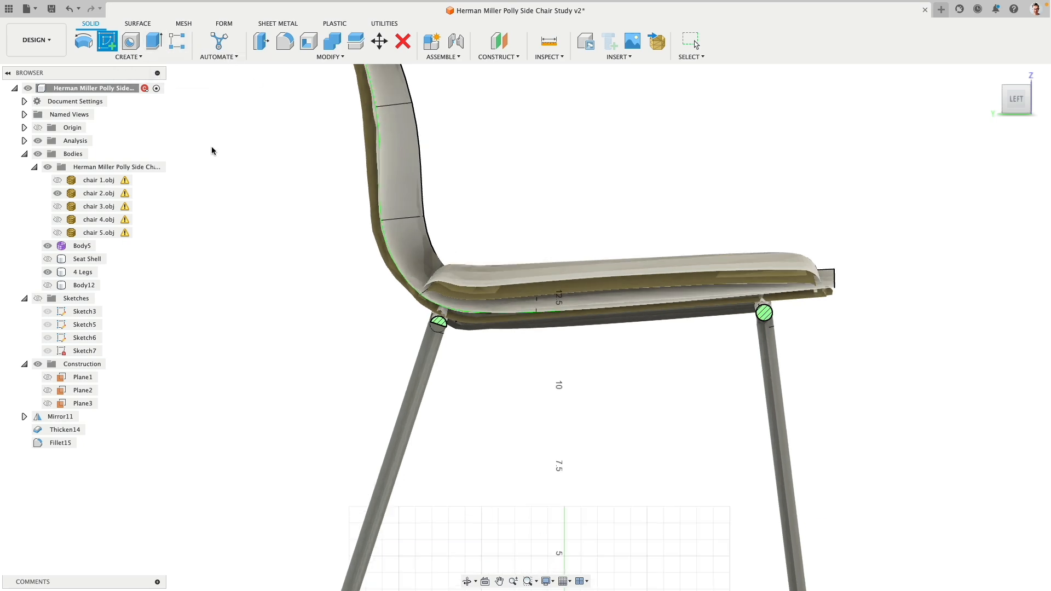
pyautogui.click(419, 482)
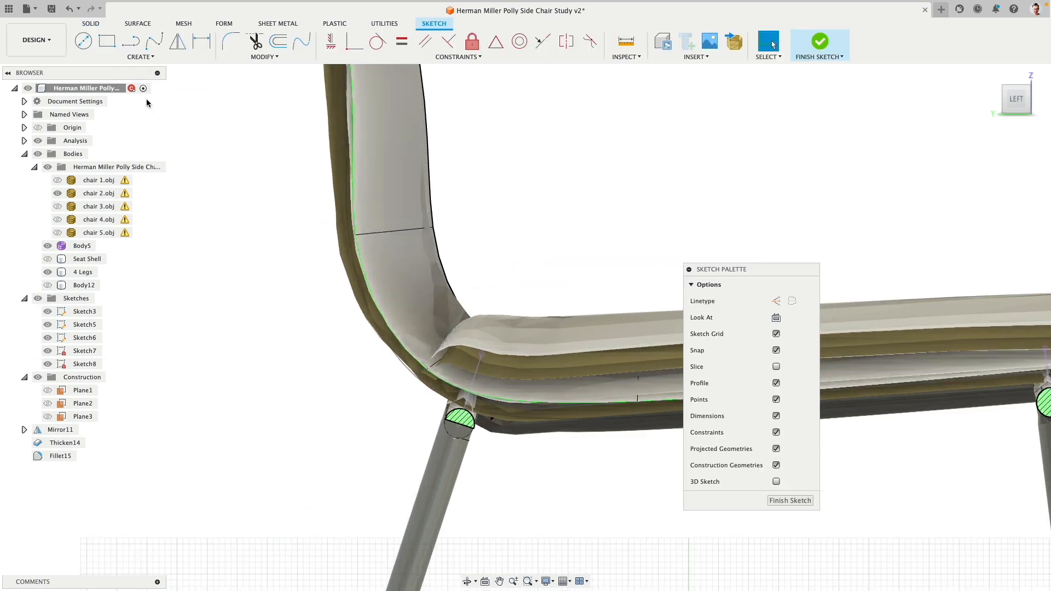
pyautogui.click(131, 41)
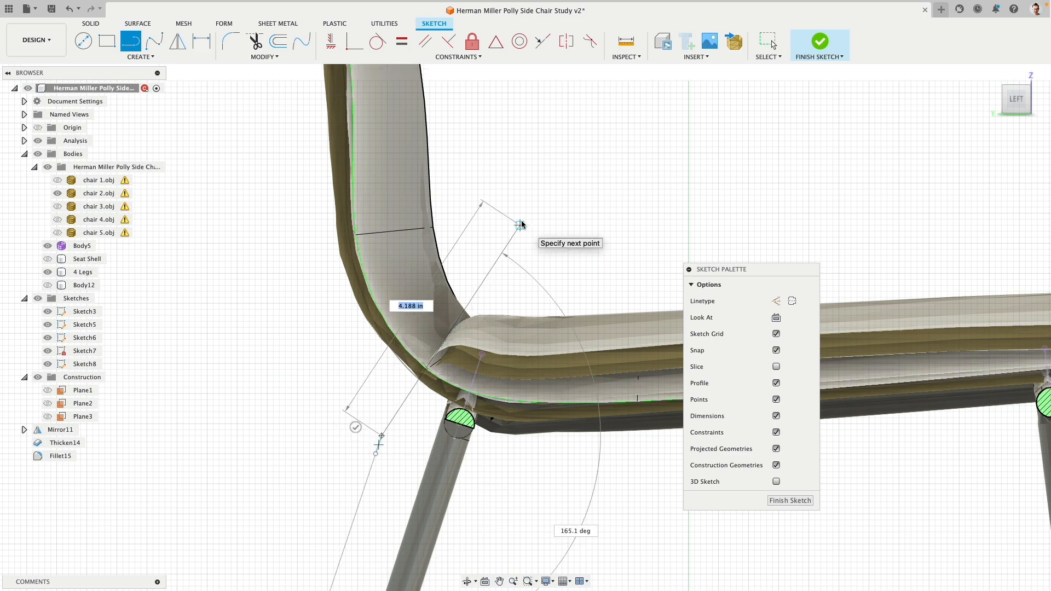
pyautogui.click(820, 41)
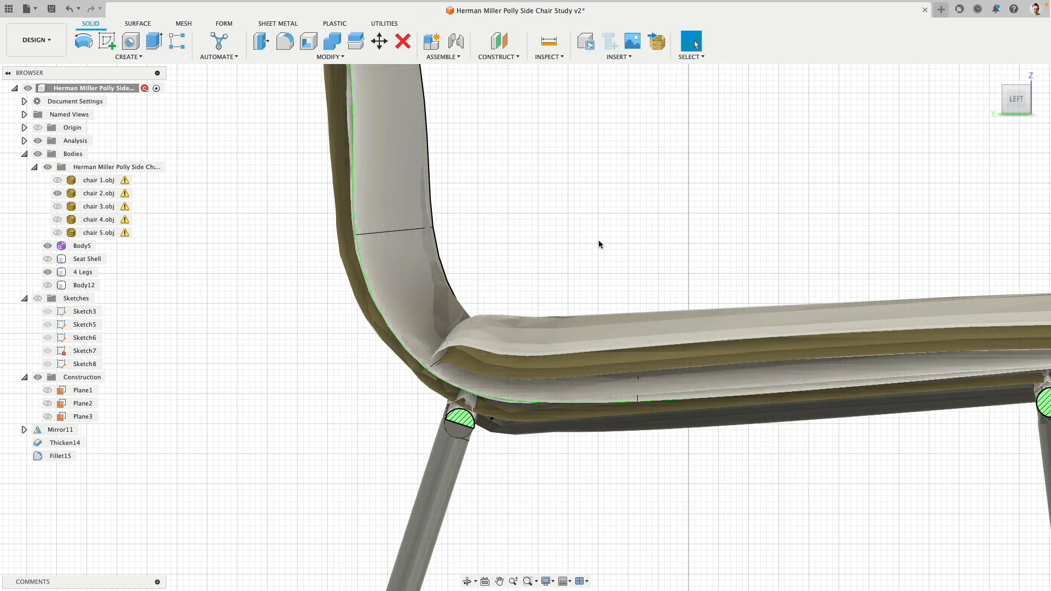
# - Show the sketches and the pad half body, and hide the section analysis, the reference mesh and the shell surface body
pyautogui.scroll(-4, 603, 241)
pyautogui.keyDown('shift'); pyautogui.moveTo(617, 201); pyautogui.dragTo(448, 284, button='middle'); pyautogui.keyUp('shift')
pyautogui.click(37, 298)
pyautogui.scroll(-3, 287, 329)
pyautogui.moveTo(291, 332)
pyautogui.keyDown('shift'); pyautogui.mouseDown(button='middle')
pyautogui.moveTo(324, 305)
pyautogui.moveTo(320, 315)
pyautogui.mouseUp(button='middle'); pyautogui.keyUp('shift')
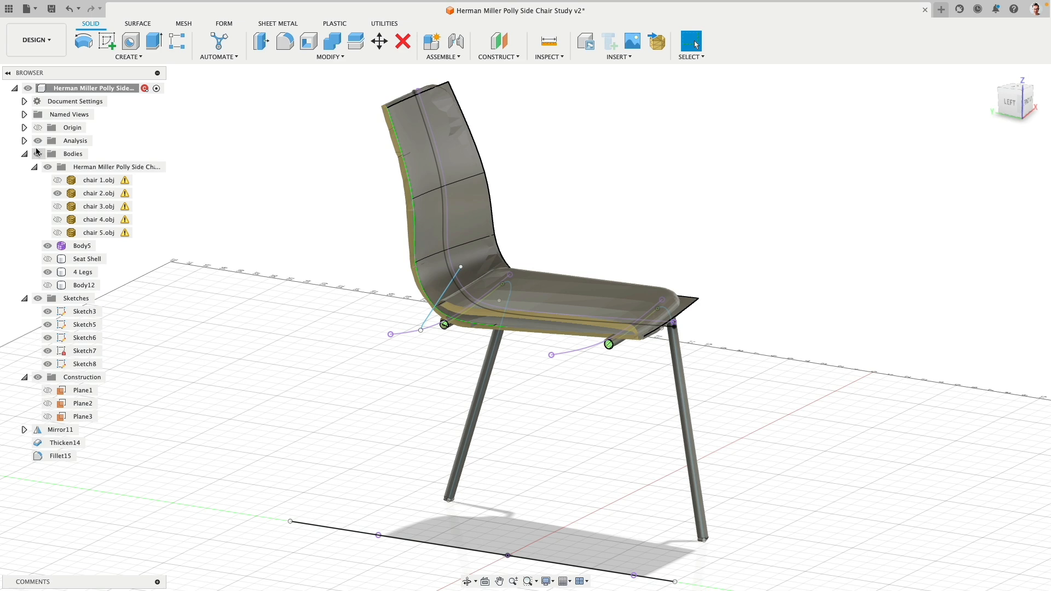
pyautogui.click(24, 141)
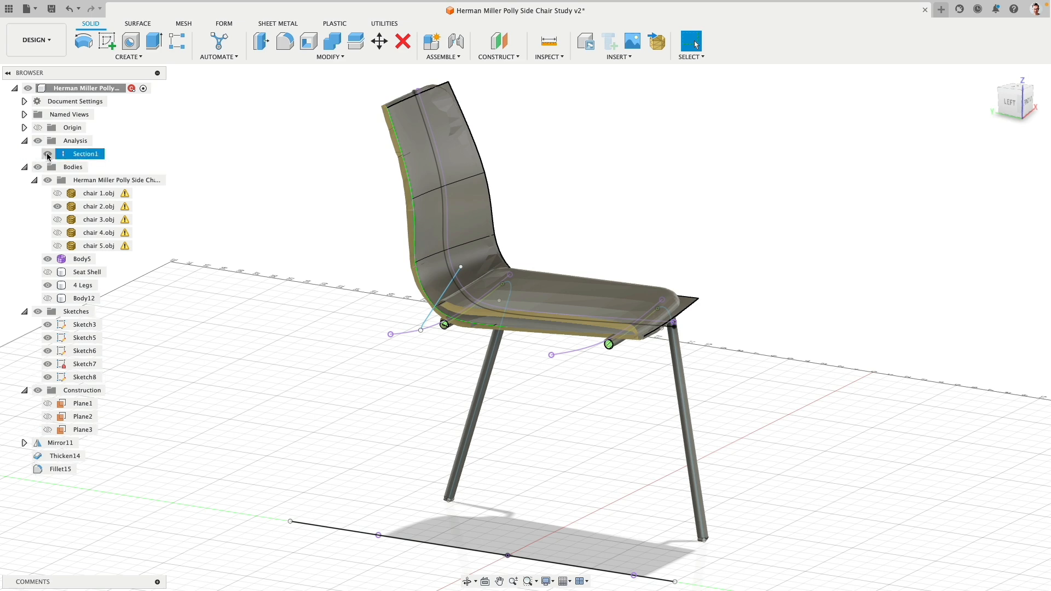
pyautogui.click(47, 155)
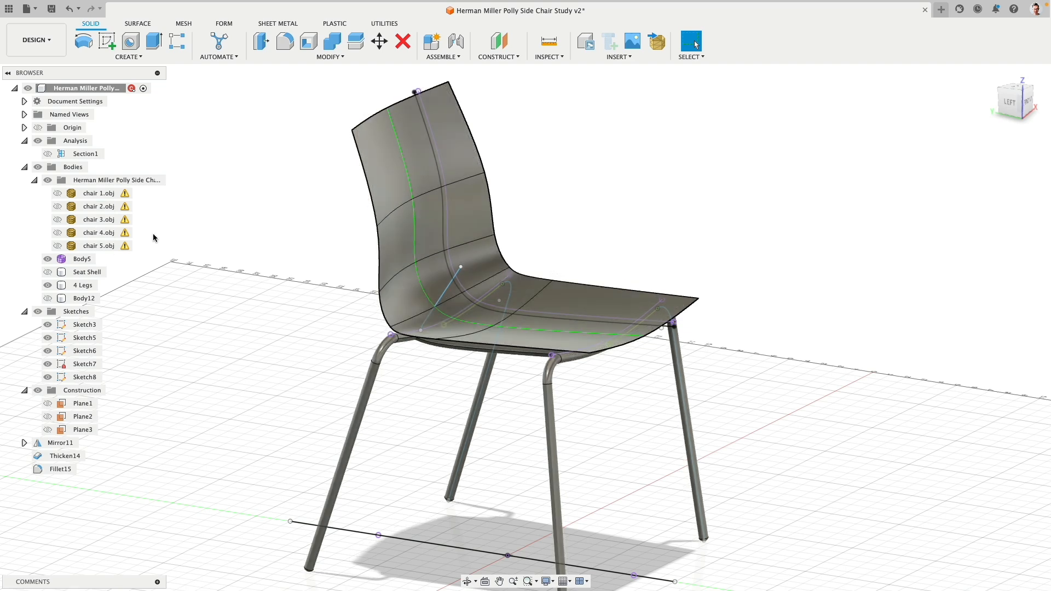
pyautogui.click(48, 259)
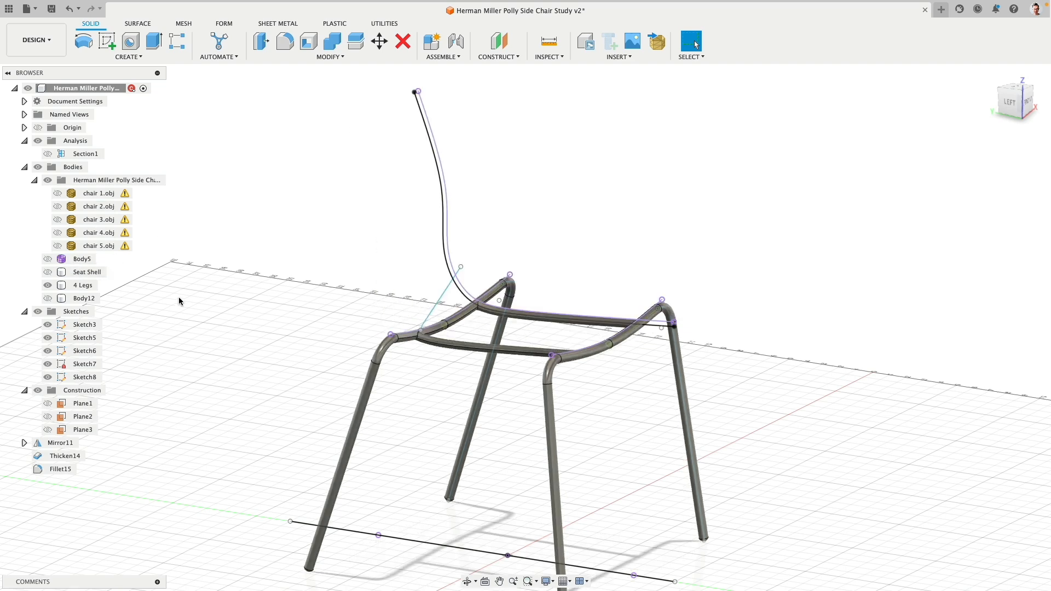
pyautogui.click(48, 298)
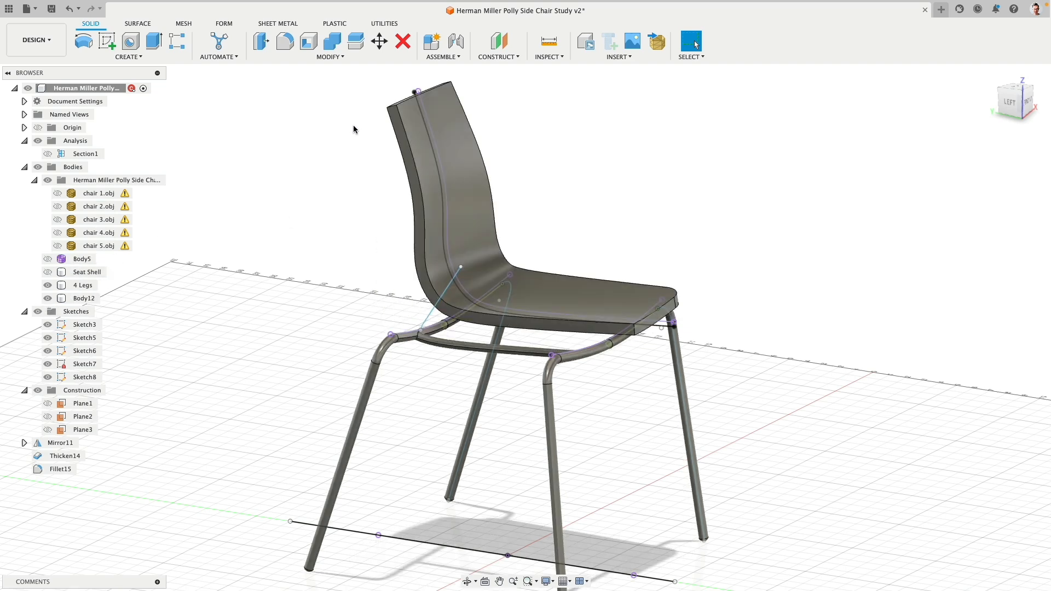
# - Split the pad half body using the diagonal sketch line at the bend as the extended splitting tool
pyautogui.click(355, 42)
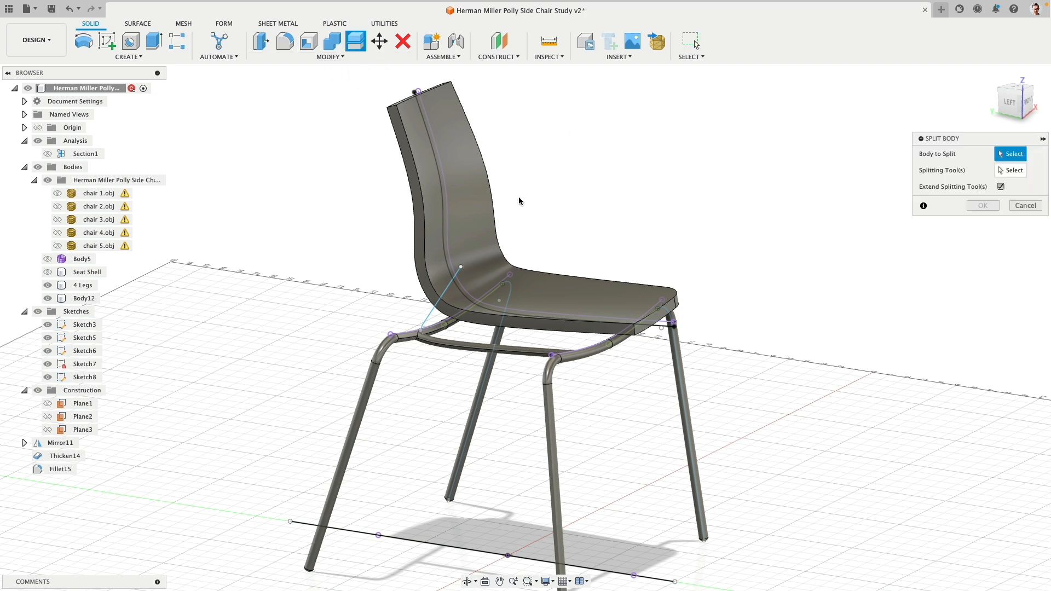
pyautogui.click(488, 219)
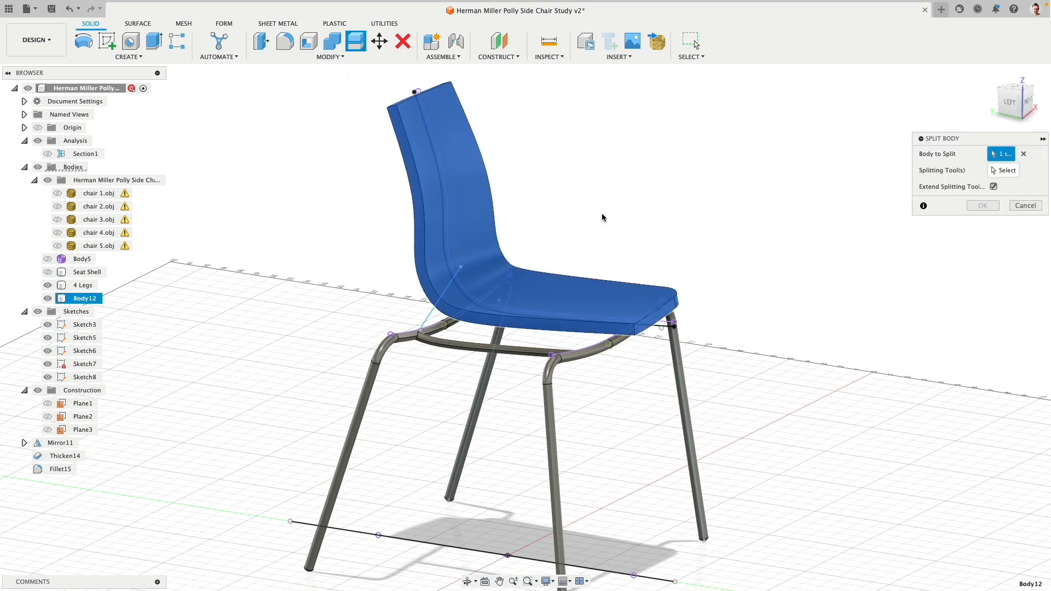
pyautogui.click(1011, 173)
pyautogui.click(433, 316)
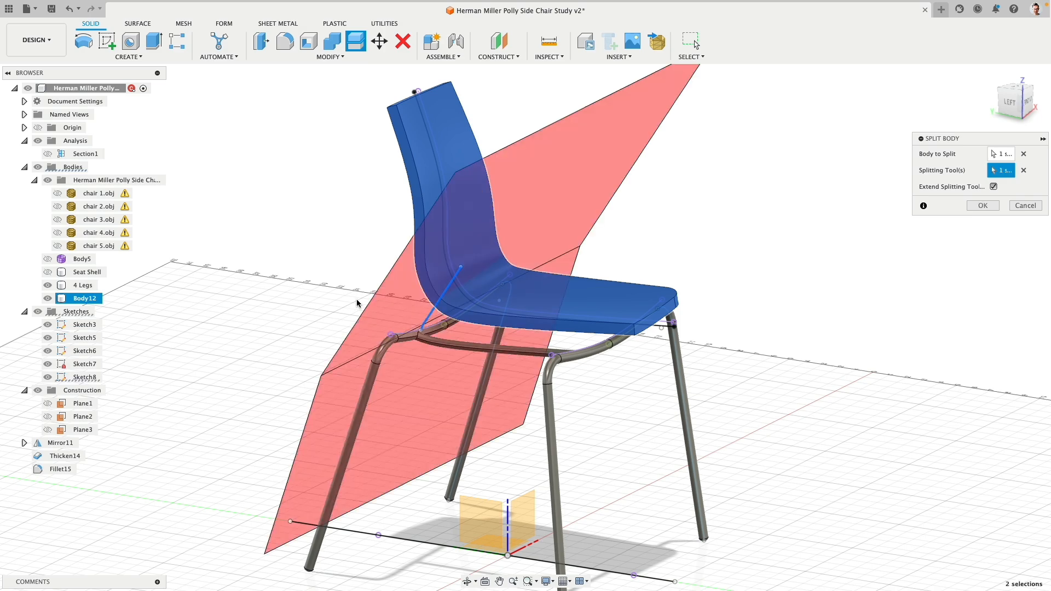
pyautogui.keyDown('shift'); pyautogui.moveTo(669, 246); pyautogui.dragTo(602, 241, button='middle'); pyautogui.keyUp('shift')
pyautogui.click(983, 205)
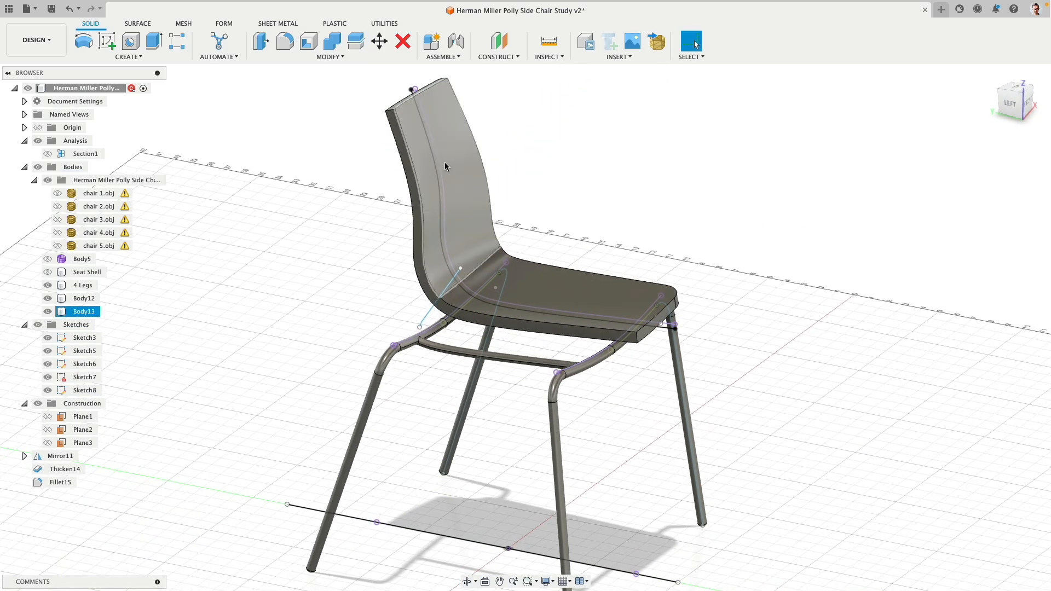
# - Delete the backrest piece of the split pad body and the sketch holding the diagonal splitting line
pyautogui.click(84, 311)
pyautogui.press('Delete')
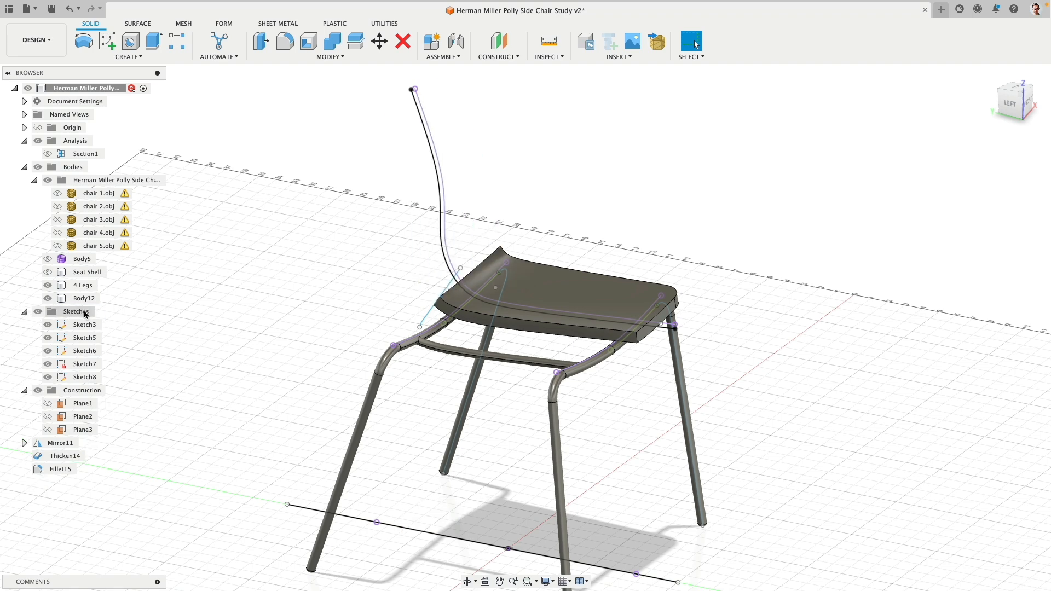
pyautogui.click(82, 378)
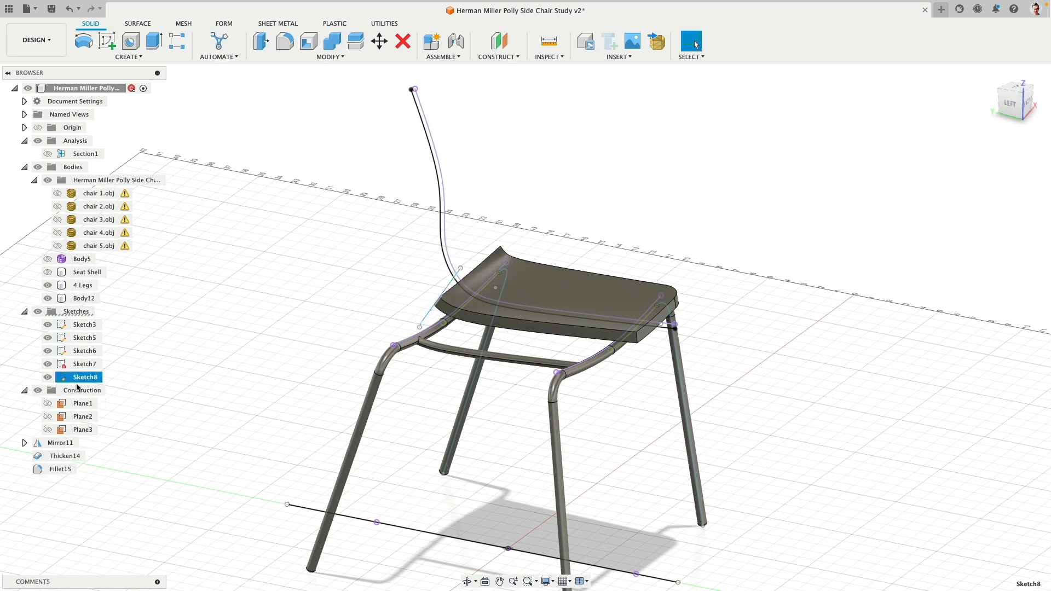
pyautogui.press('Delete')
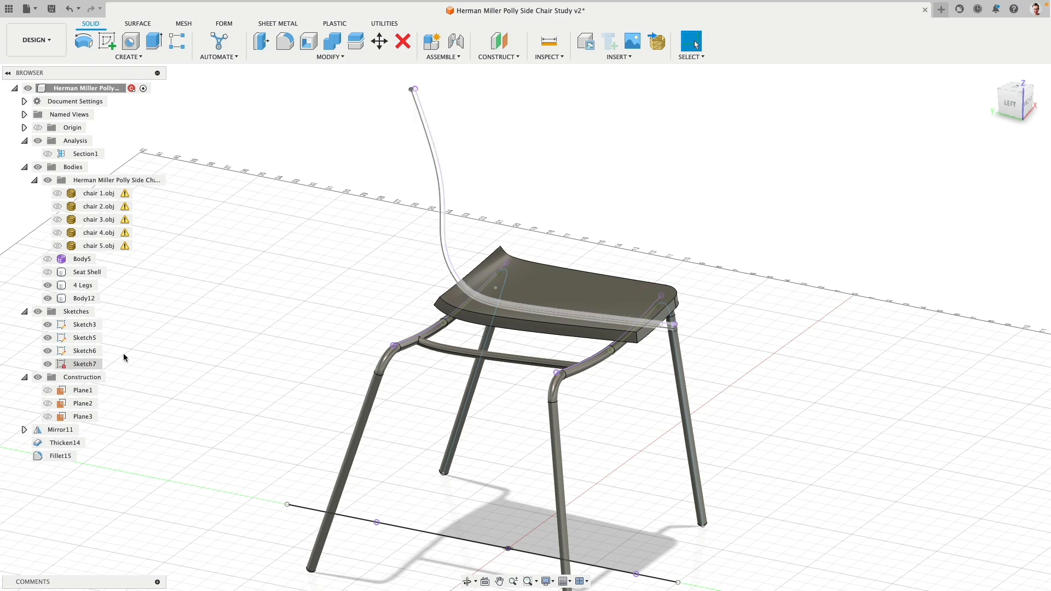
# - Fillet the pad half's outer rear corner edge with a radius of about 0.975 in
pyautogui.keyDown('shift'); pyautogui.moveTo(301, 287); pyautogui.dragTo(557, 302, button='middle'); pyautogui.keyUp('shift')
pyautogui.scroll(3, 598, 340)
pyautogui.click(596, 332)
pyautogui.keyDown('shift'); pyautogui.moveTo(612, 332); pyautogui.dragTo(547, 291, button='middle'); pyautogui.keyUp('shift')
pyautogui.click(285, 44)
pyautogui.keyDown('shift'); pyautogui.moveTo(469, 183); pyautogui.dragTo(691, 153, button='middle'); pyautogui.keyUp('shift')
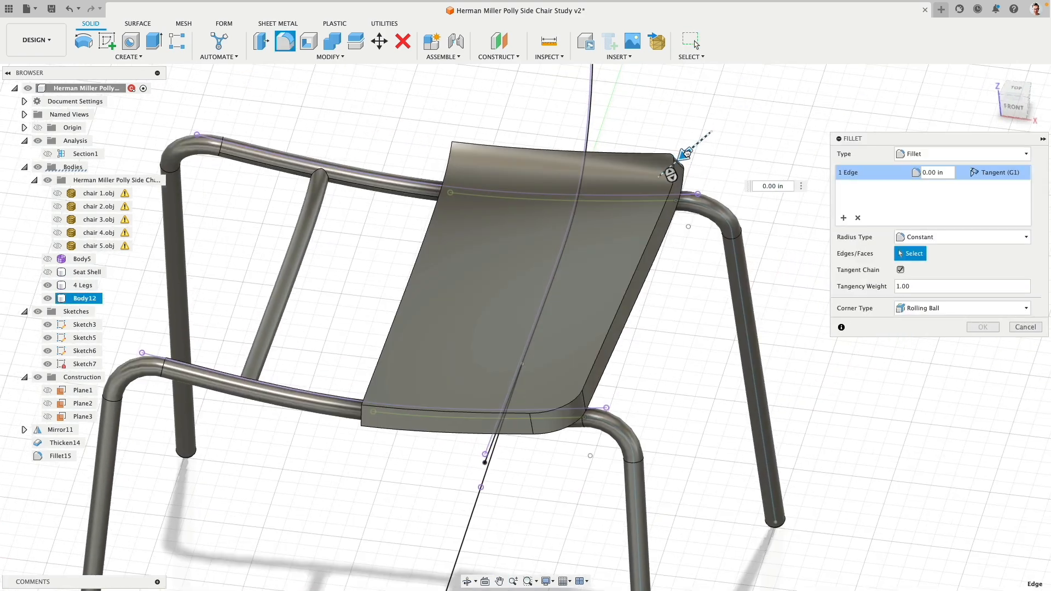
pyautogui.moveTo(685, 160); pyautogui.dragTo(685, 163)
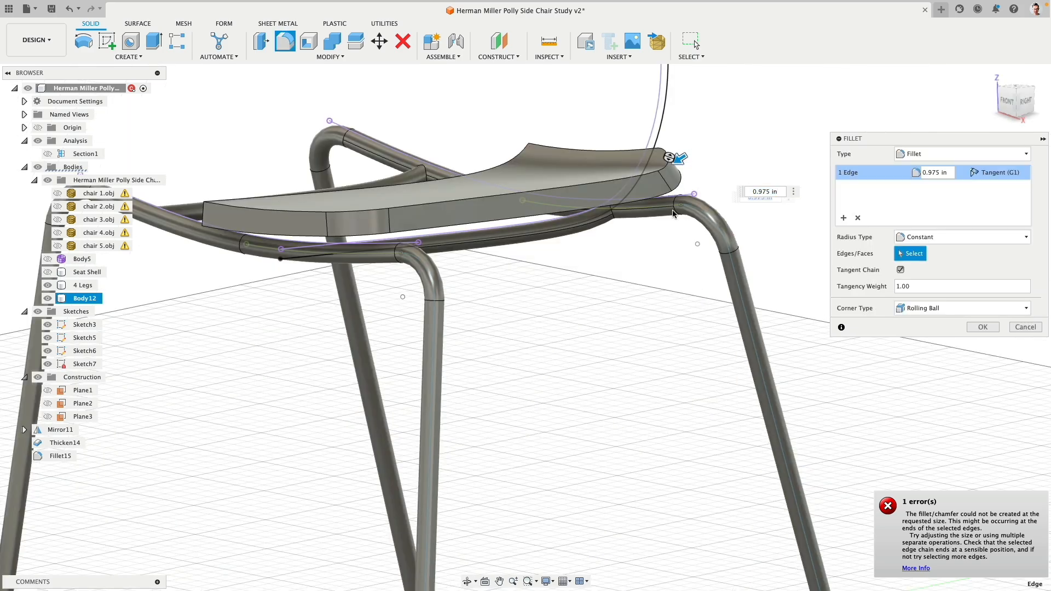
pyautogui.keyDown('shift'); pyautogui.moveTo(635, 282); pyautogui.dragTo(692, 282, button='middle'); pyautogui.keyUp('shift')
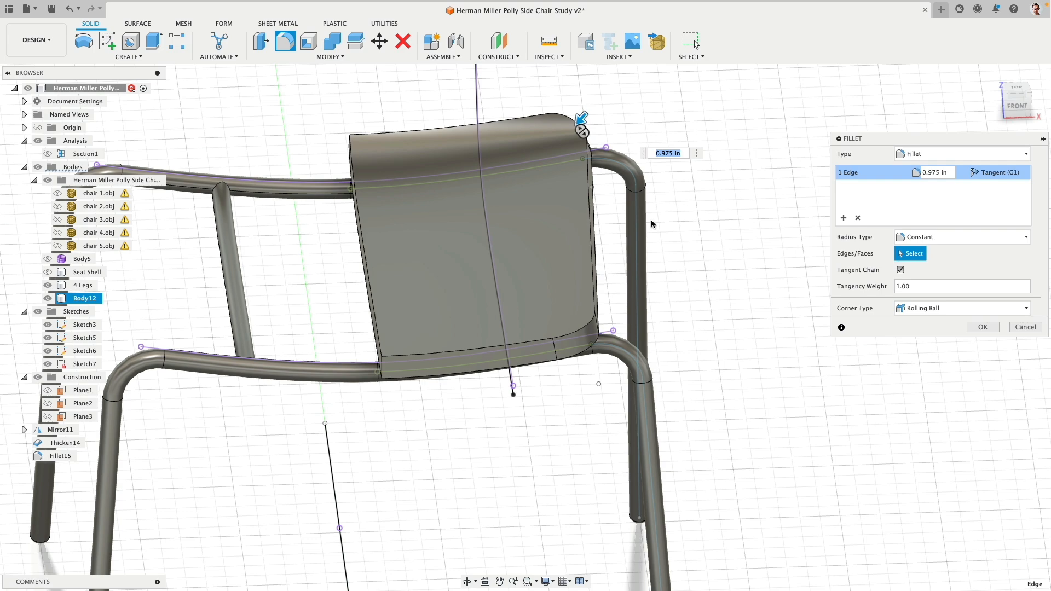
pyautogui.rightClick(721, 295)
pyautogui.click(718, 249)
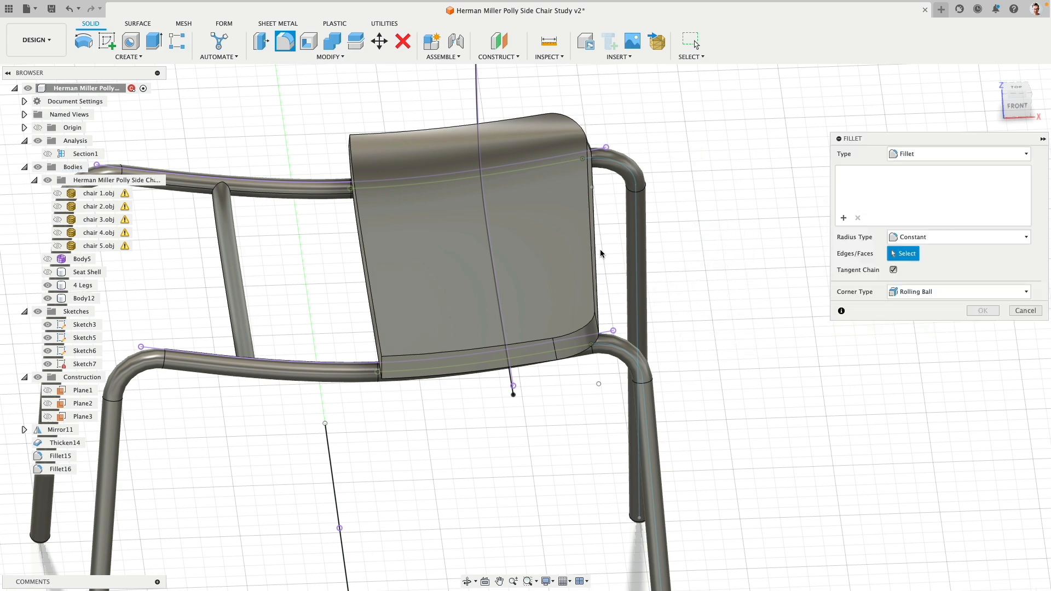
# - Show the seat shell and fillet the pad half's upper outer edge chain with a radius of about 0.476 in
pyautogui.click(592, 250)
pyautogui.keyDown('shift'); pyautogui.moveTo(591, 250); pyautogui.dragTo(538, 258, button='middle'); pyautogui.keyUp('shift')
pyautogui.moveTo(514, 233); pyautogui.dragTo(514, 232)
pyautogui.moveTo(511, 229); pyautogui.dragTo(508, 232)
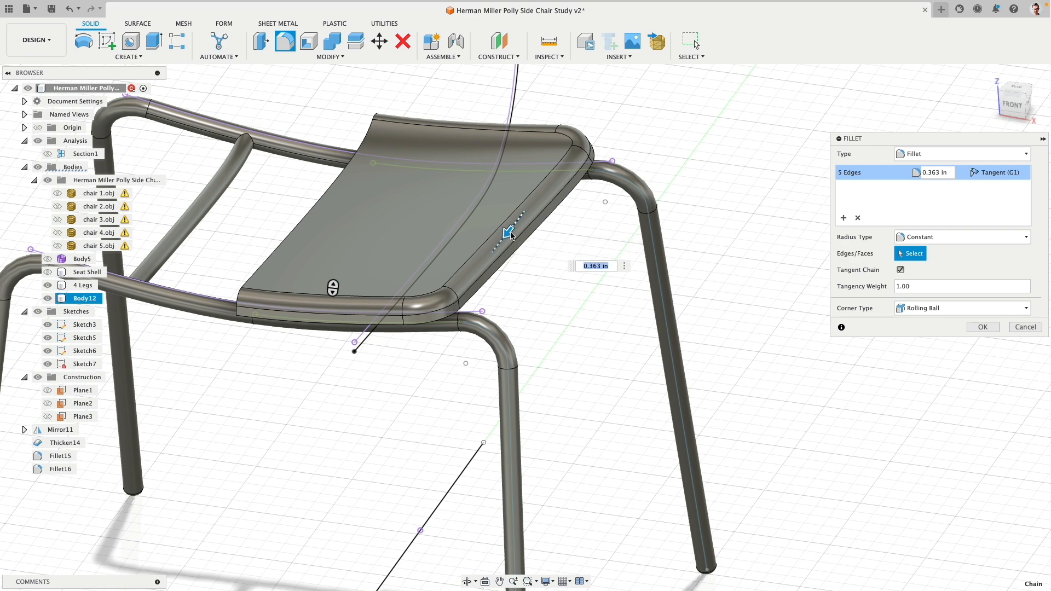
pyautogui.click(48, 272)
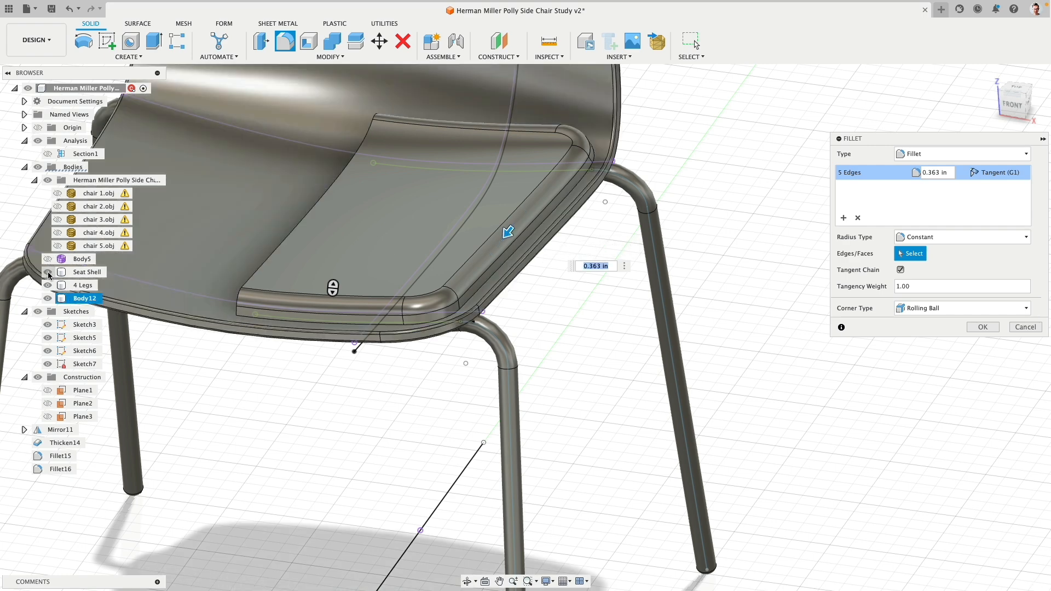
pyautogui.moveTo(509, 232); pyautogui.dragTo(506, 232)
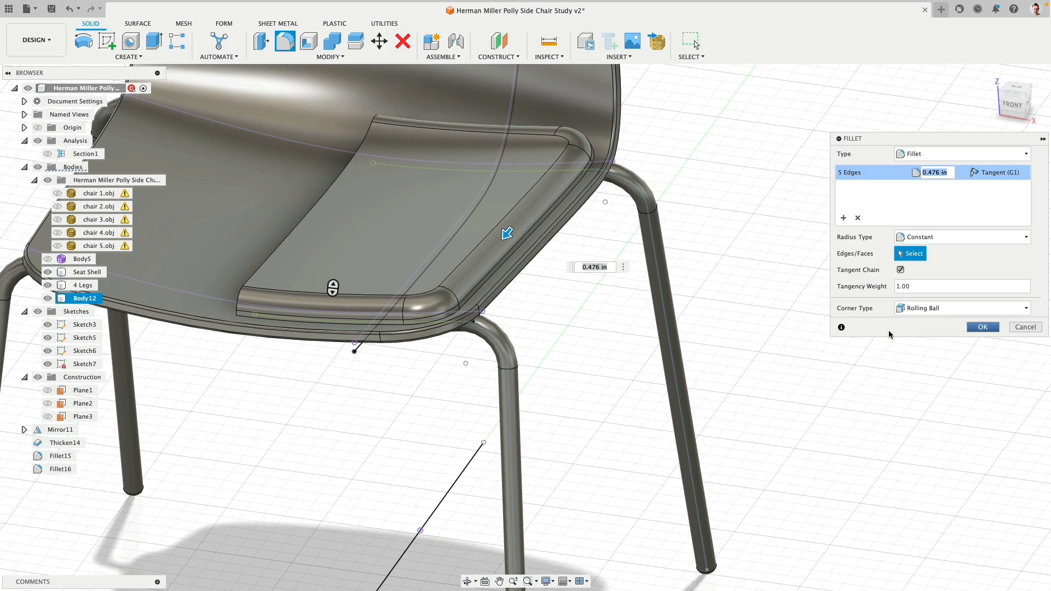
pyautogui.click(980, 327)
# - Mirror the pad half body across its flat centre face with the Join operation to complete the full seat pad
pyautogui.keyDown('shift'); pyautogui.moveTo(706, 335); pyautogui.dragTo(611, 291, button='middle'); pyautogui.keyUp('shift')
pyautogui.moveTo(512, 215); pyautogui.dragTo(775, 183, button='middle')
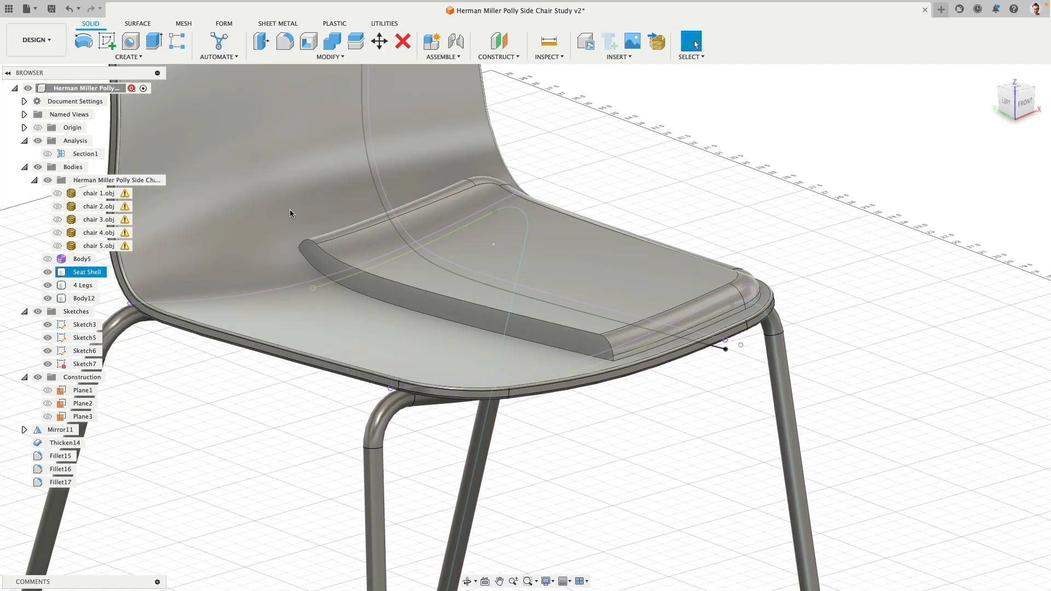
pyautogui.click(82, 299)
pyautogui.click(48, 272)
pyautogui.click(47, 273)
pyautogui.click(86, 272)
pyautogui.click(128, 56)
pyautogui.click(93, 289)
pyautogui.click(408, 294)
pyautogui.click(987, 189)
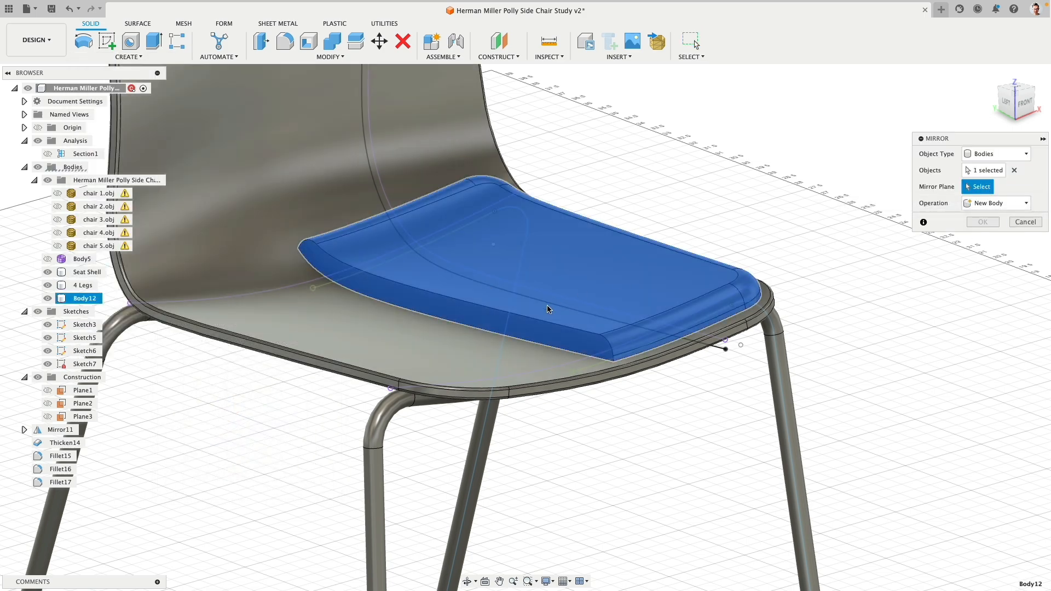
pyautogui.click(538, 331)
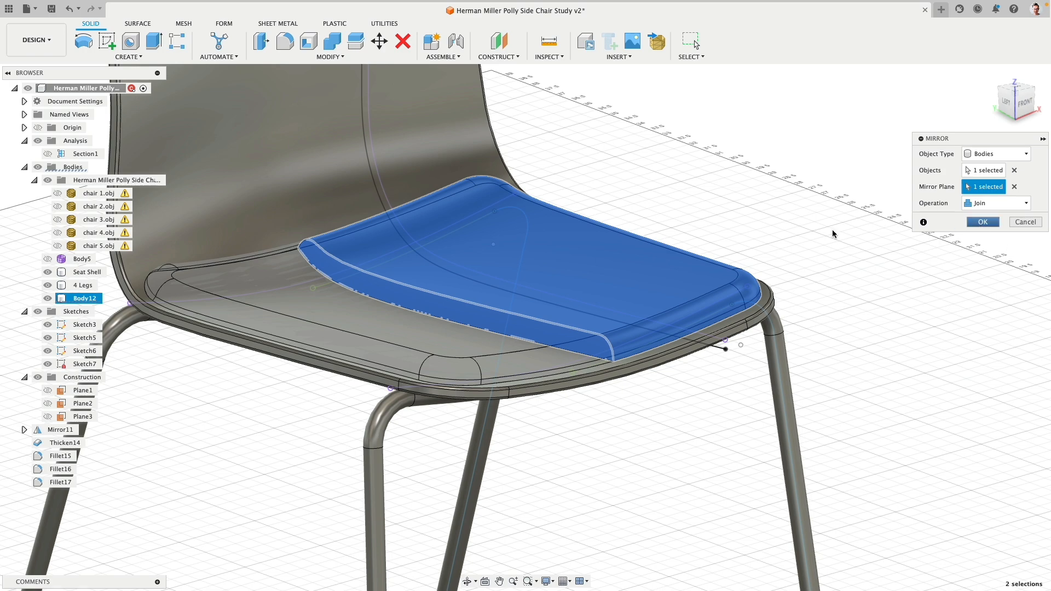
pyautogui.click(983, 222)
# - Rename the mirrored seat pad body as Upholstery
pyautogui.click(90, 300)
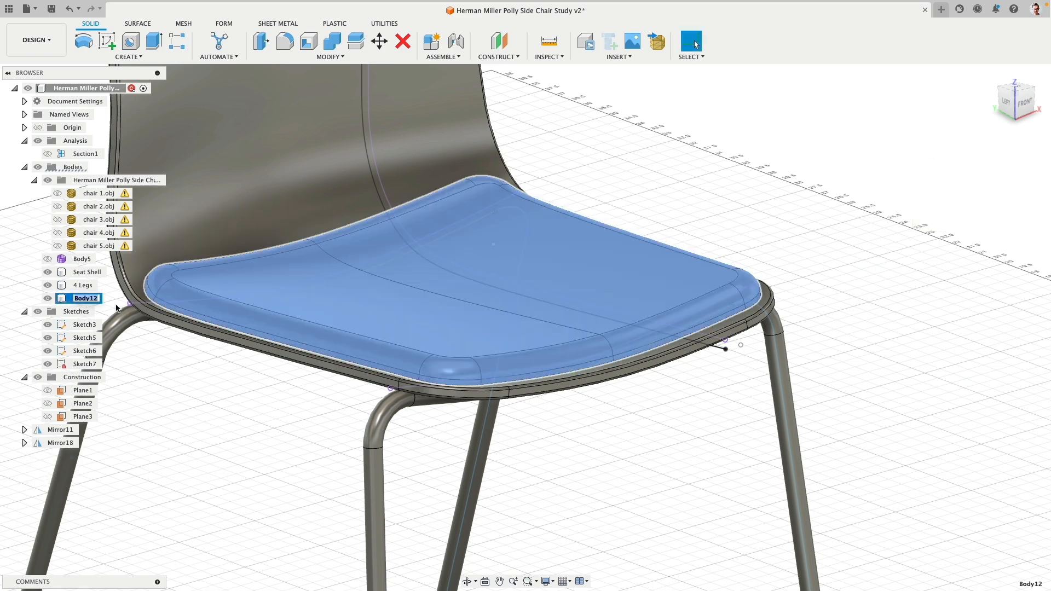
pyautogui.doubleClick(92, 301)
pyautogui.write('Upholstery')
pyautogui.press('Return')
pyautogui.click(664, 479)
# - Examine the completed pad's outline and its margin to the seat shell's front and side edges from above
pyautogui.scroll(-3, 670, 406)
pyautogui.keyDown('shift'); pyautogui.moveTo(727, 378); pyautogui.dragTo(751, 367, button='middle'); pyautogui.keyUp('shift')
pyautogui.keyDown('shift'); pyautogui.moveTo(815, 362); pyautogui.dragTo(788, 403, button='middle'); pyautogui.keyUp('shift')
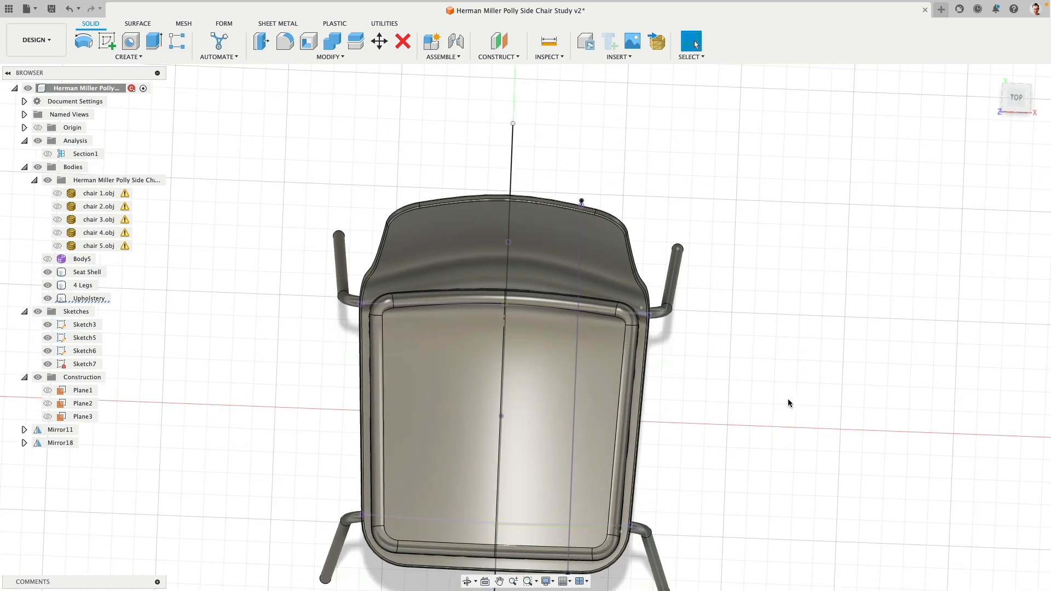
pyautogui.scroll(-2, 789, 403)
pyautogui.scroll(8, 732, 458)
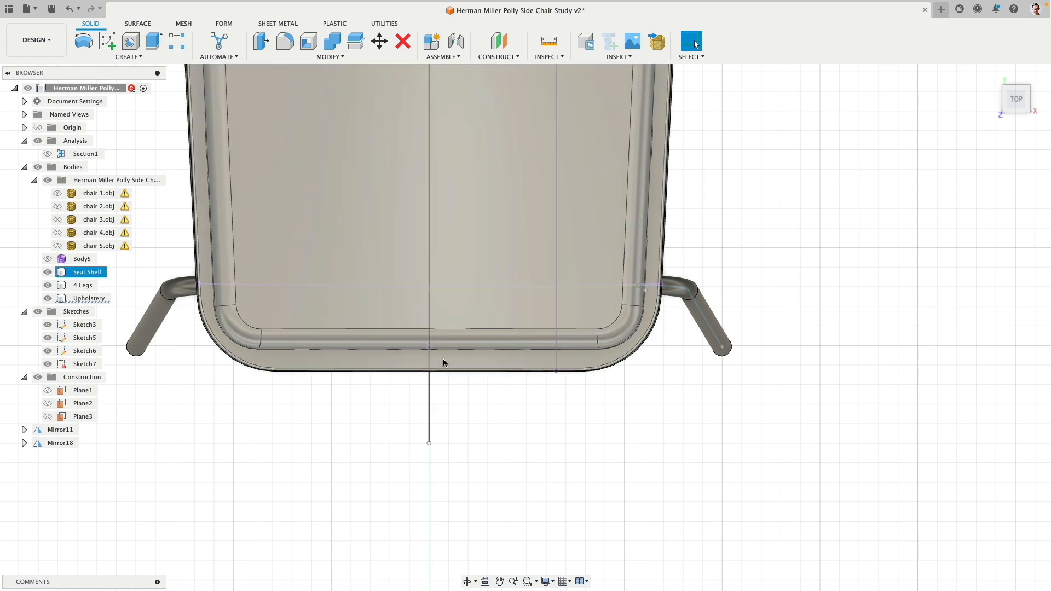
pyautogui.scroll(-3, 727, 273)
pyautogui.keyDown('shift'); pyautogui.moveTo(728, 273); pyautogui.dragTo(666, 310, button='middle'); pyautogui.keyUp('shift')
pyautogui.scroll(-3, 323, 352)
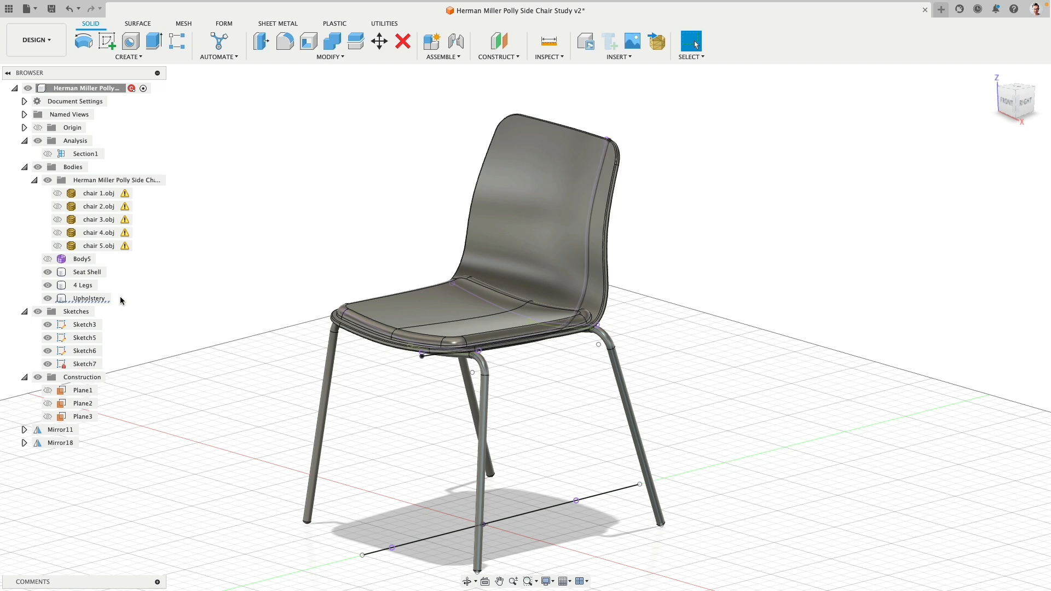
# - Hide the Upholstery and 4 Legs bodies, keeping the Seat Shell shown
pyautogui.click(57, 300)
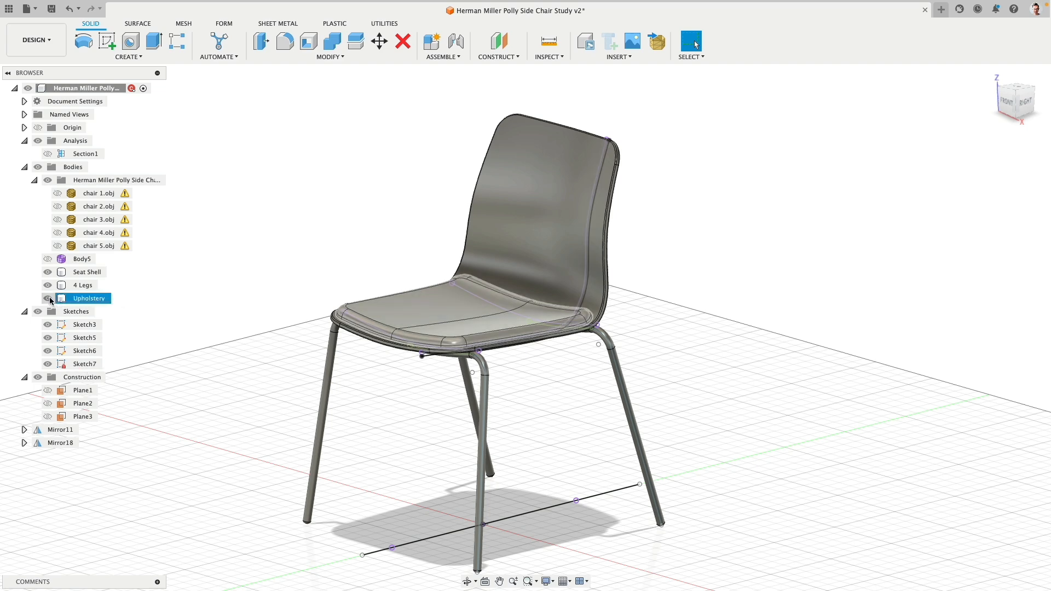
pyautogui.click(49, 299)
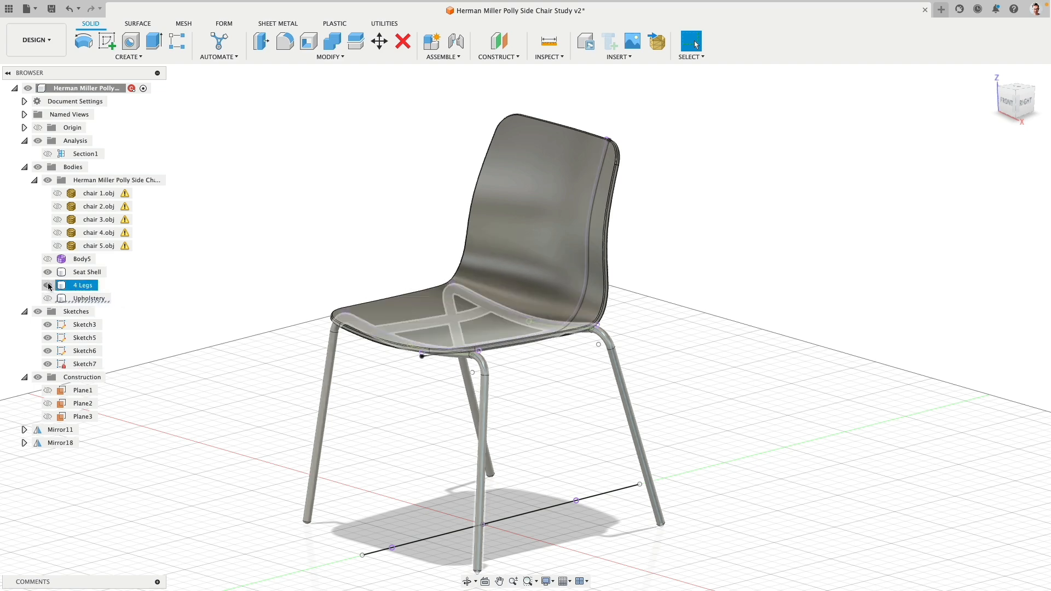
pyautogui.click(48, 285)
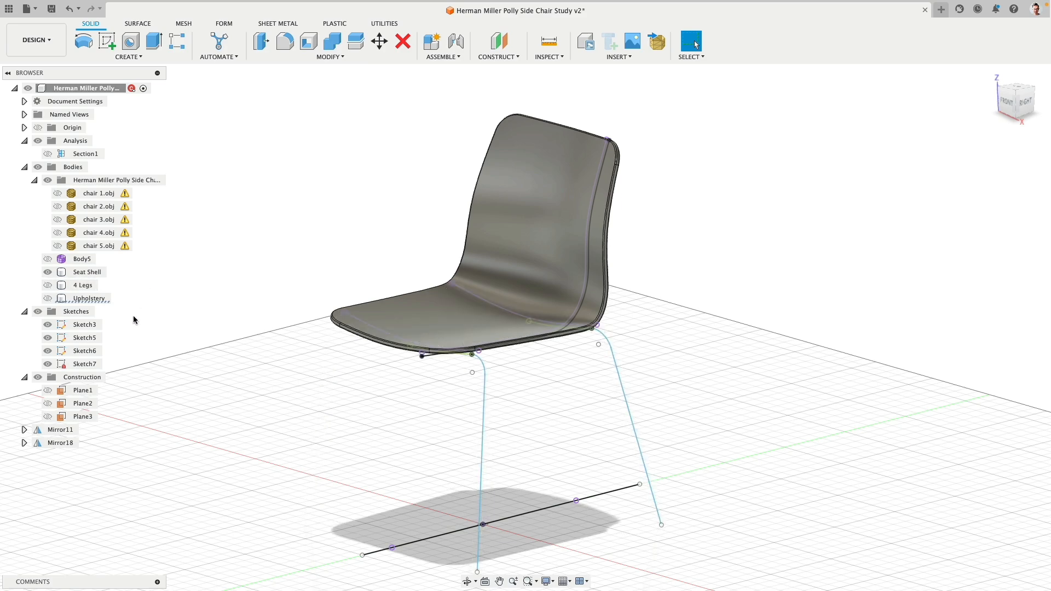
# - Hide Sketch3, Sketch5, Sketch6 and Sketch7 individually
pyautogui.moveTo(166, 327); pyautogui.dragTo(200, 280, button='middle')
pyautogui.rightClick(73, 312)
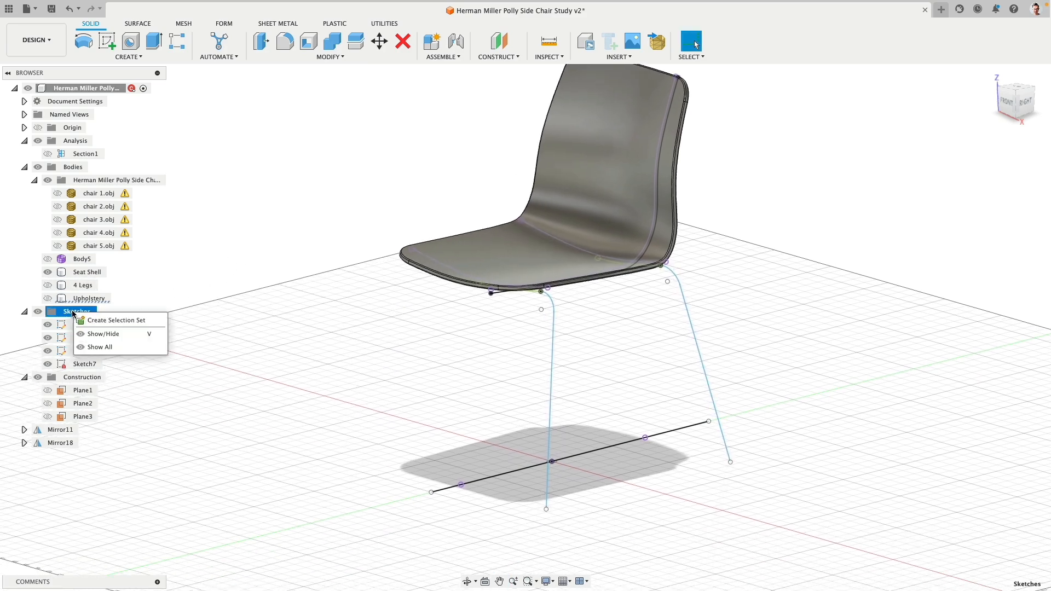
pyautogui.click(270, 259)
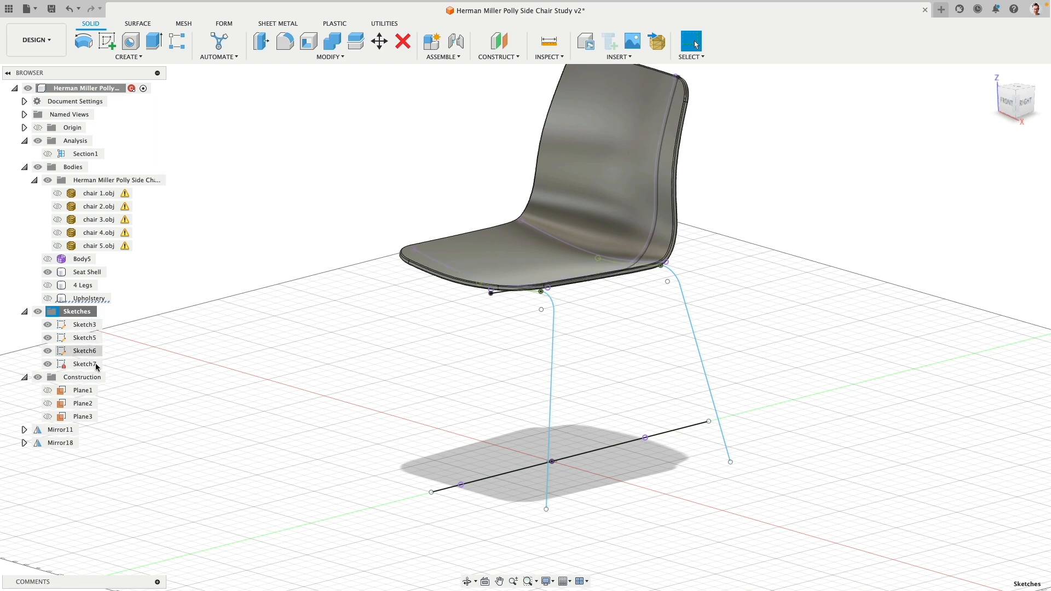
pyautogui.click(48, 364)
pyautogui.click(48, 351)
pyautogui.click(47, 338)
pyautogui.click(47, 326)
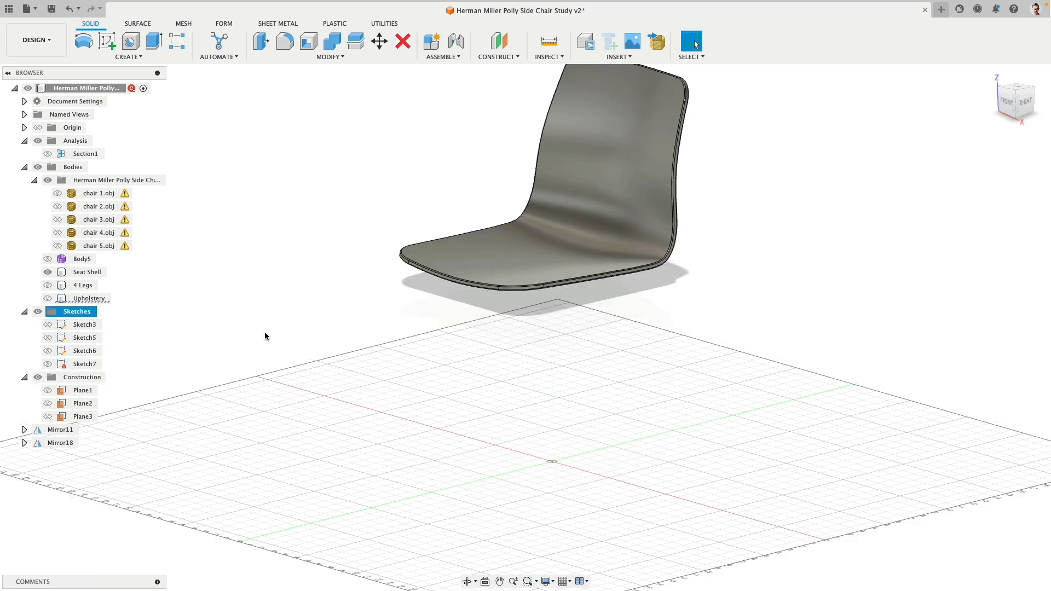
# - Dissolve the Mirror11 and Mirror18 features along with all remaining fillet and thicken features
pyautogui.click(82, 391)
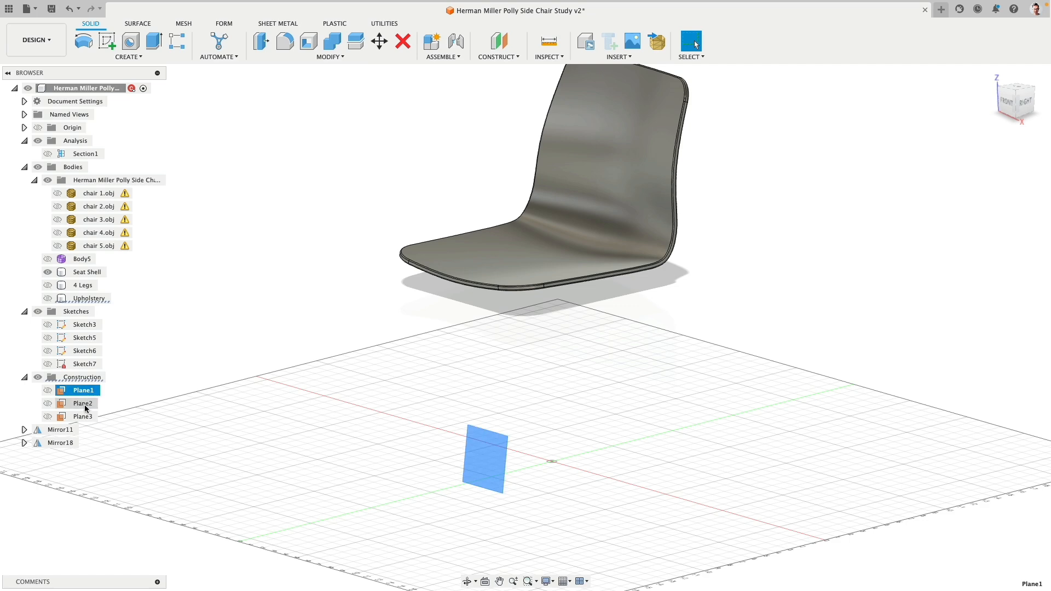
pyautogui.keyDown('shift'); pyautogui.click(90, 417); pyautogui.keyUp('shift')
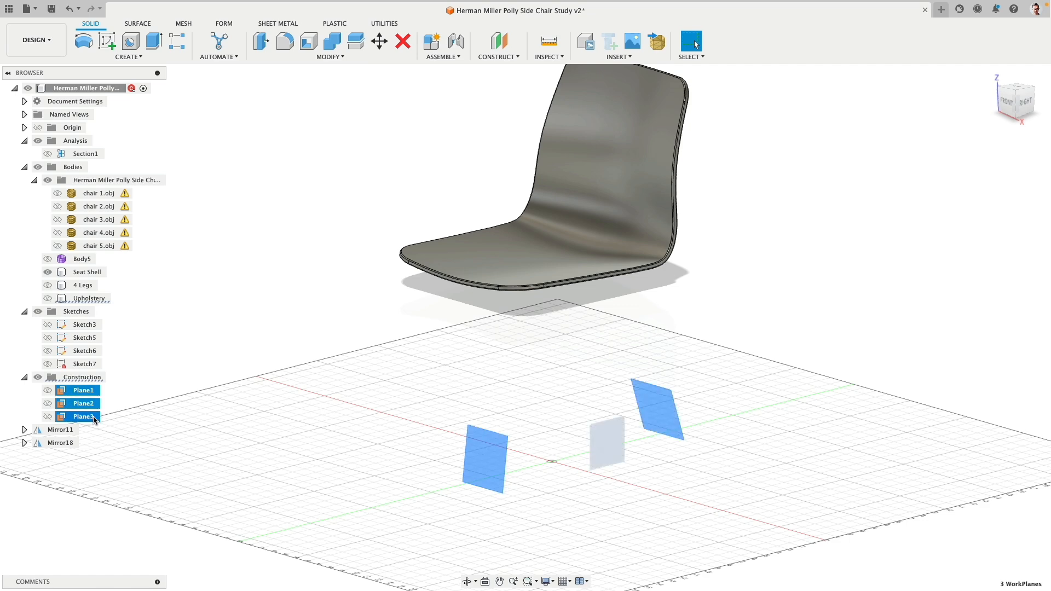
pyautogui.click(60, 430)
pyautogui.keyDown('shift'); pyautogui.click(62, 443); pyautogui.keyUp('shift')
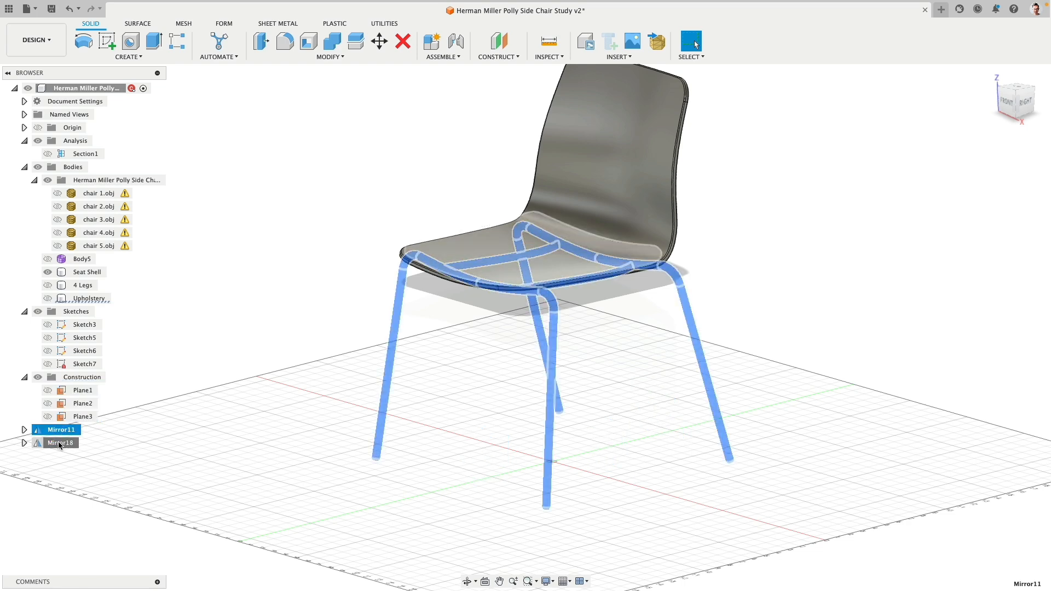
pyautogui.rightClick(63, 445)
pyautogui.click(86, 479)
pyautogui.click(60, 430)
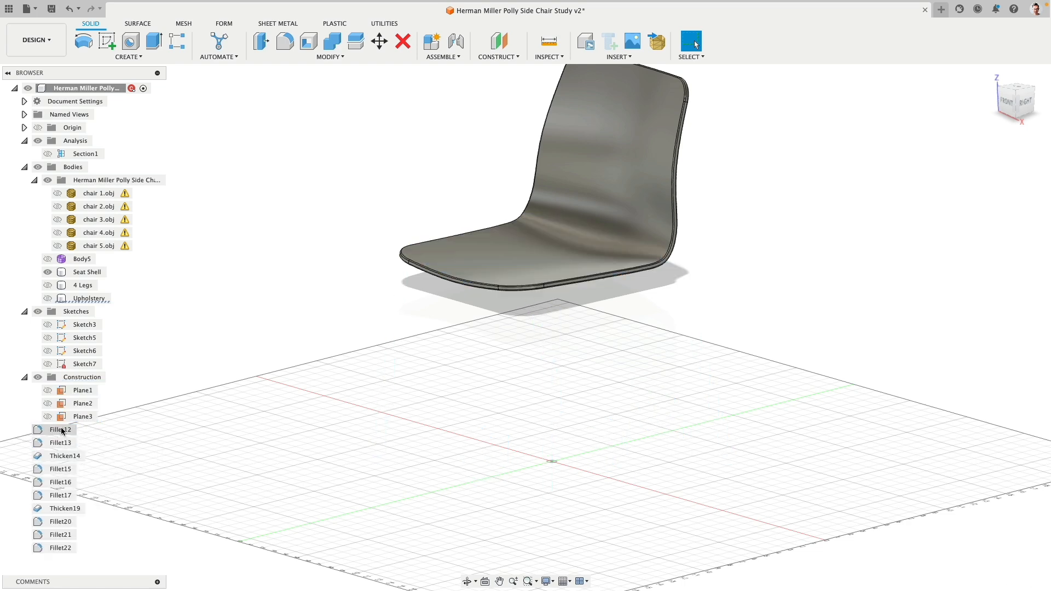
pyautogui.keyDown('shift'); pyautogui.click(63, 548); pyautogui.keyUp('shift')
pyautogui.rightClick(66, 547)
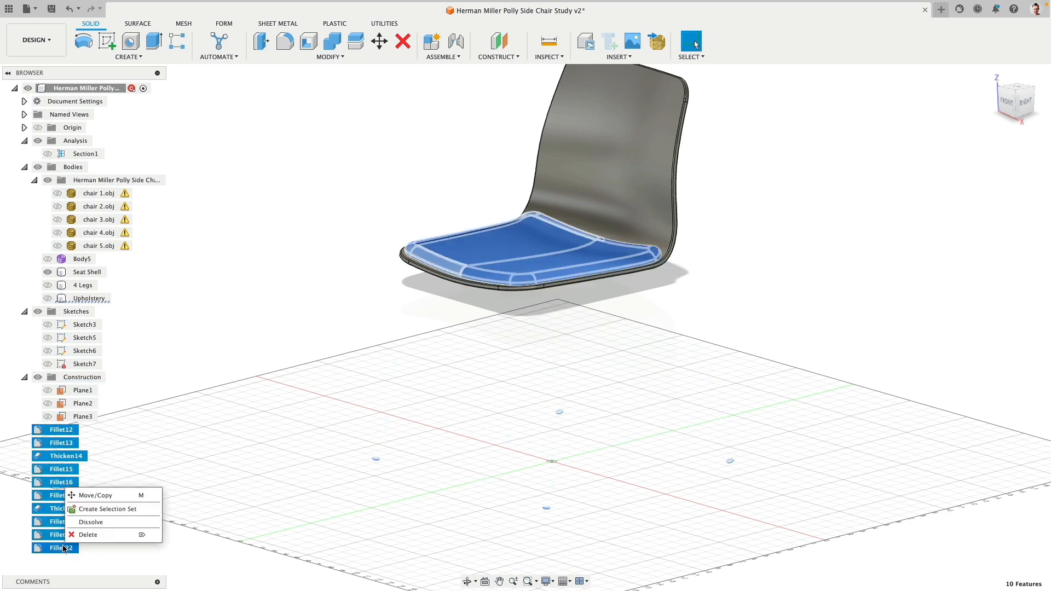
pyautogui.click(96, 523)
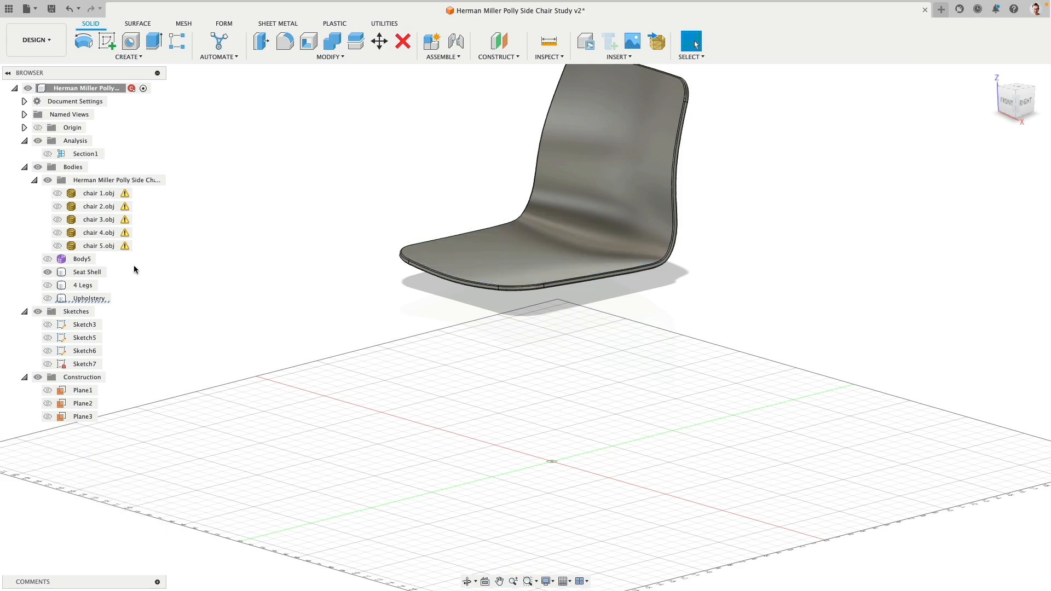
# - Show the chair 3.obj sled-base reference mesh and start a sketch on the vertical YZ origin plane
pyautogui.click(58, 220)
pyautogui.keyDown('shift'); pyautogui.moveTo(290, 311); pyautogui.dragTo(700, 310, button='middle'); pyautogui.keyUp('shift')
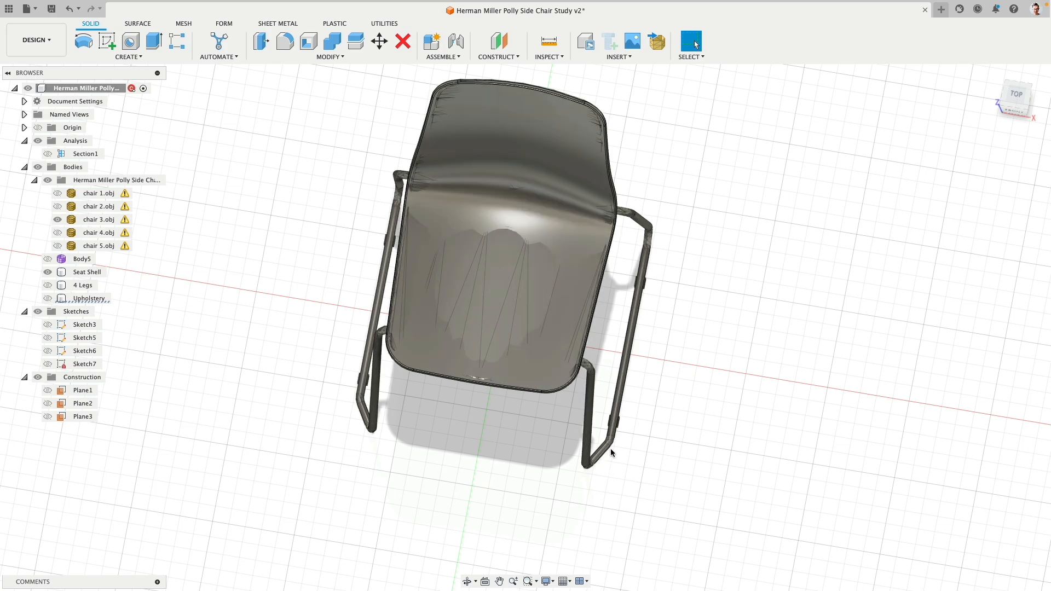
pyautogui.keyDown('shift'); pyautogui.moveTo(610, 450); pyautogui.dragTo(556, 379, button='middle'); pyautogui.keyUp('shift')
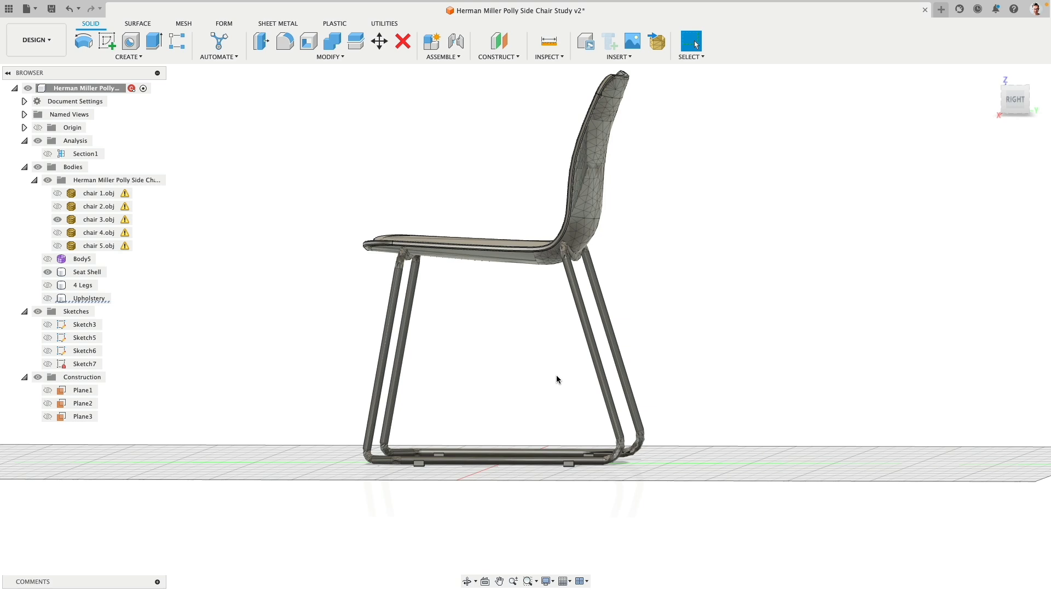
pyautogui.keyDown('shift'); pyautogui.moveTo(572, 387); pyautogui.dragTo(490, 368, button='middle'); pyautogui.keyUp('shift')
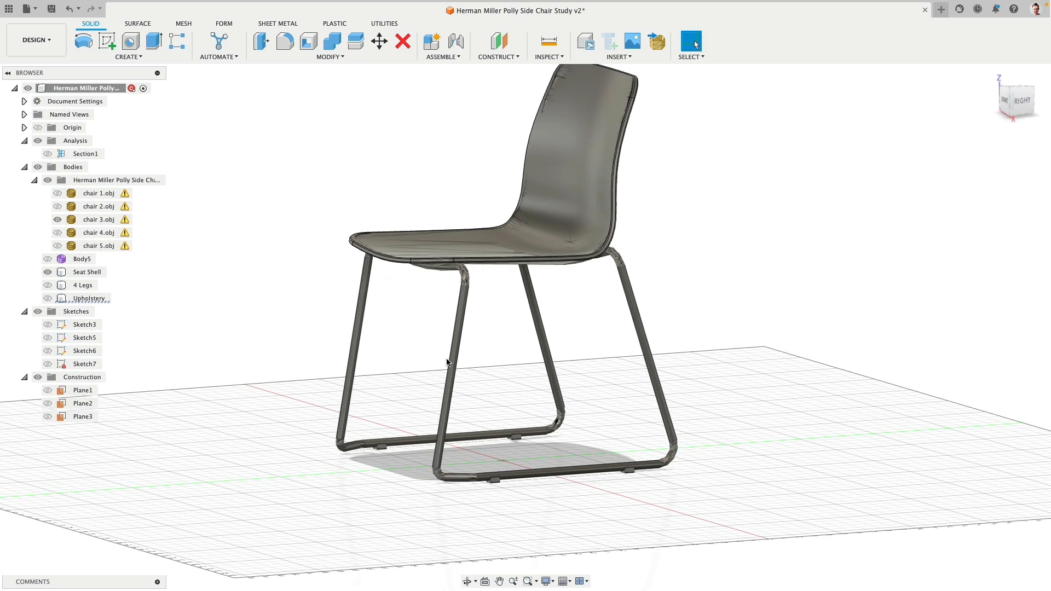
pyautogui.click(1024, 102)
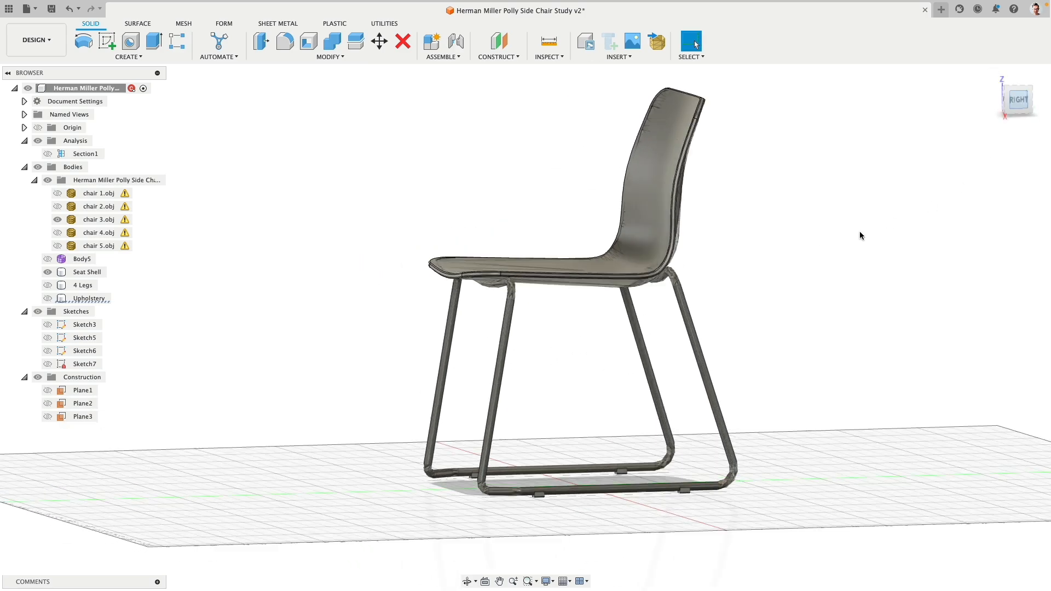
pyautogui.click(107, 41)
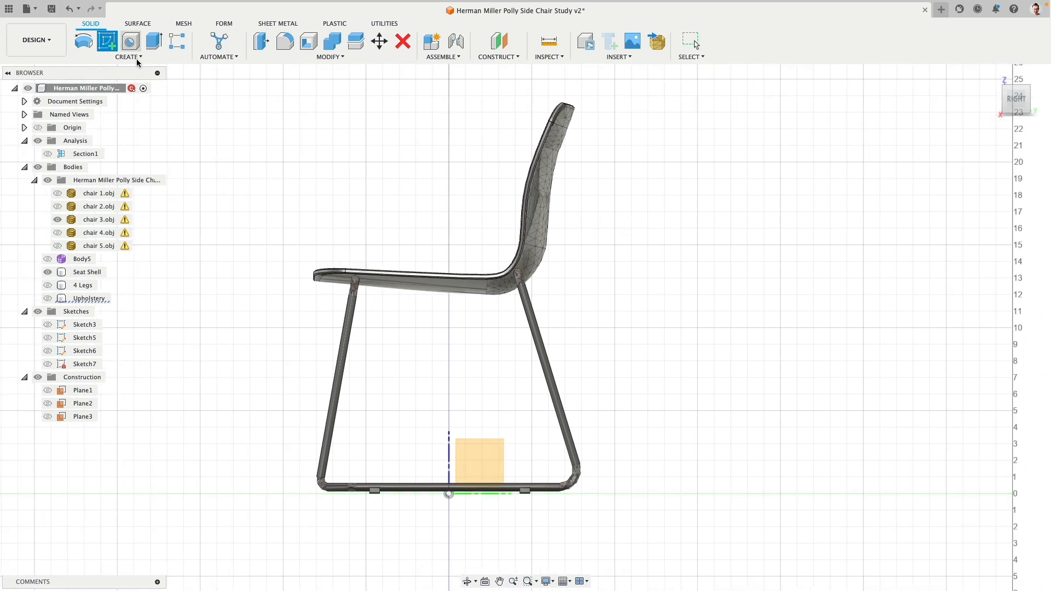
pyautogui.click(481, 454)
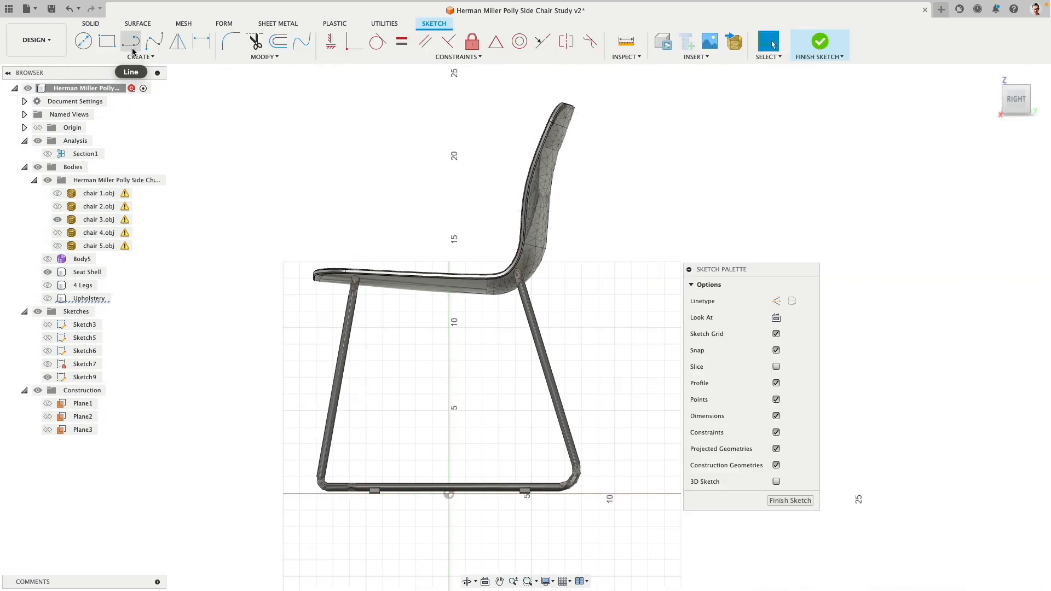
# - Draw a closed four-line outline around the sled frame with a ground line about 16.5 in long and a horizontal top above the seat
pyautogui.scroll(3, 326, 489)
pyautogui.moveTo(328, 496); pyautogui.dragTo(239, 427, button='middle')
pyautogui.press('l')
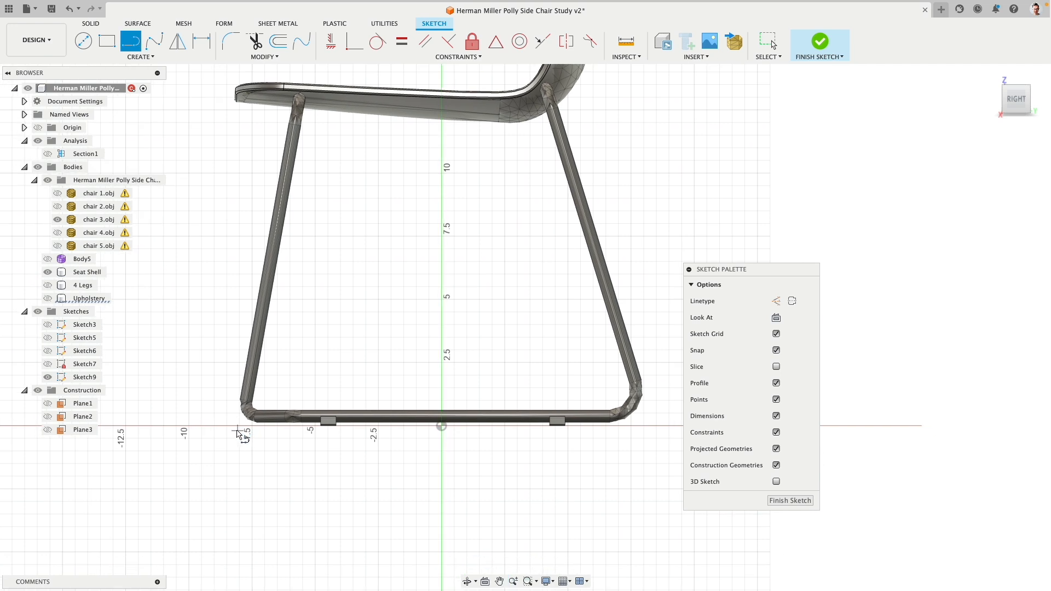
pyautogui.click(240, 425)
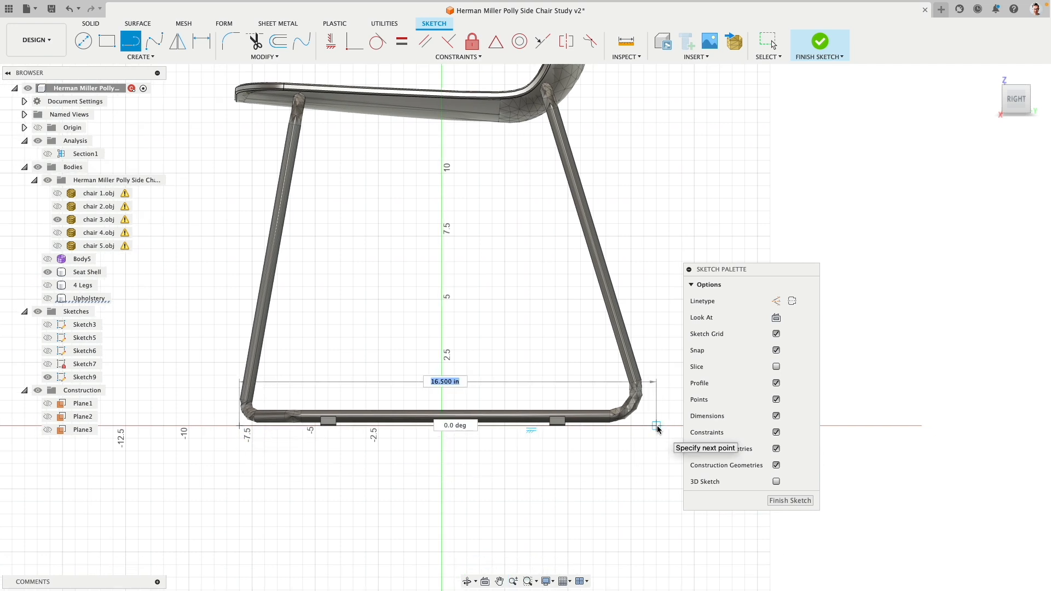
pyautogui.click(656, 426)
pyautogui.moveTo(615, 134); pyautogui.dragTo(620, 207, button='middle')
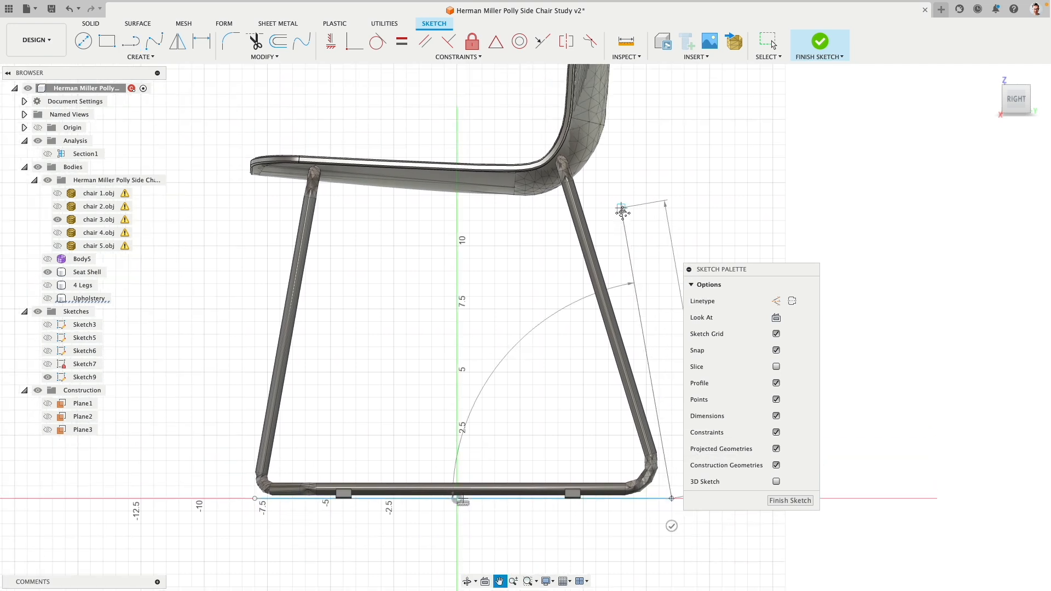
pyautogui.click(545, 120)
pyautogui.click(318, 120)
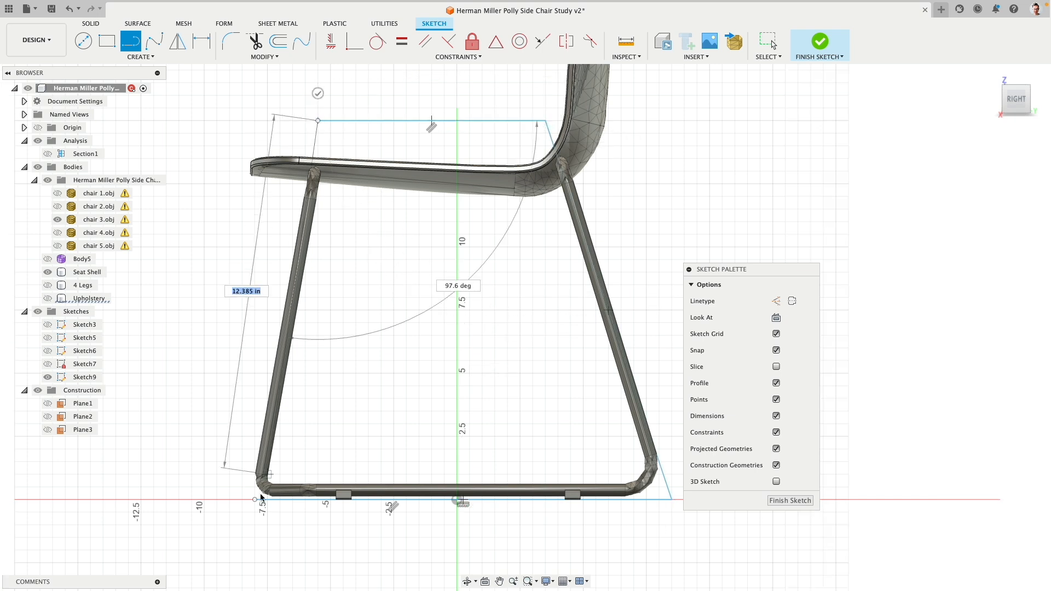
pyautogui.click(255, 500)
pyautogui.press('Escape')
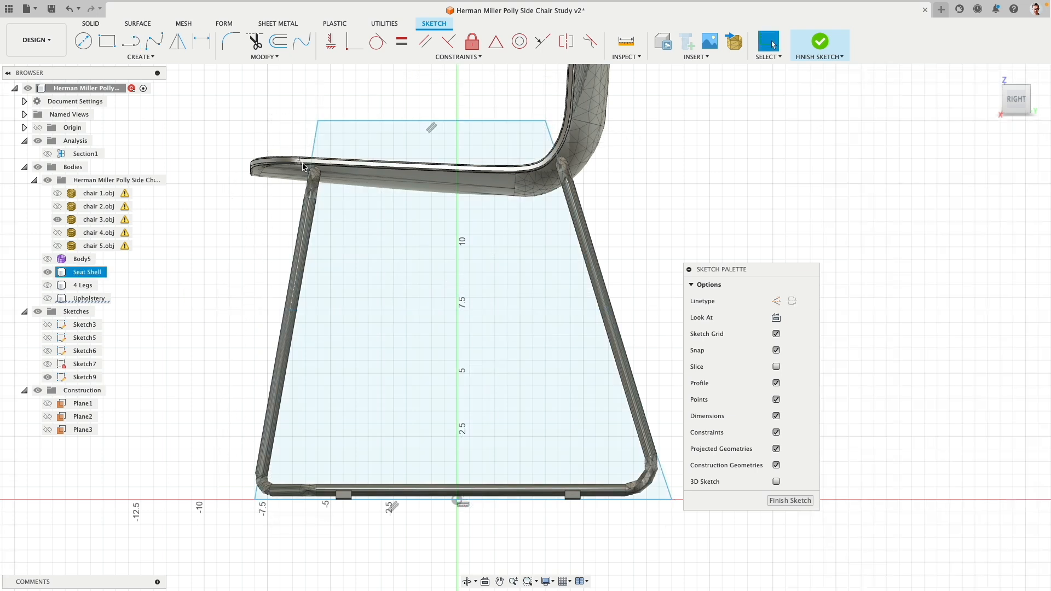
# - Adjust the outline's upper front corner and both lower ends so its slanted sides follow the centrelines of the sled legs
pyautogui.moveTo(318, 121); pyautogui.dragTo(324, 124)
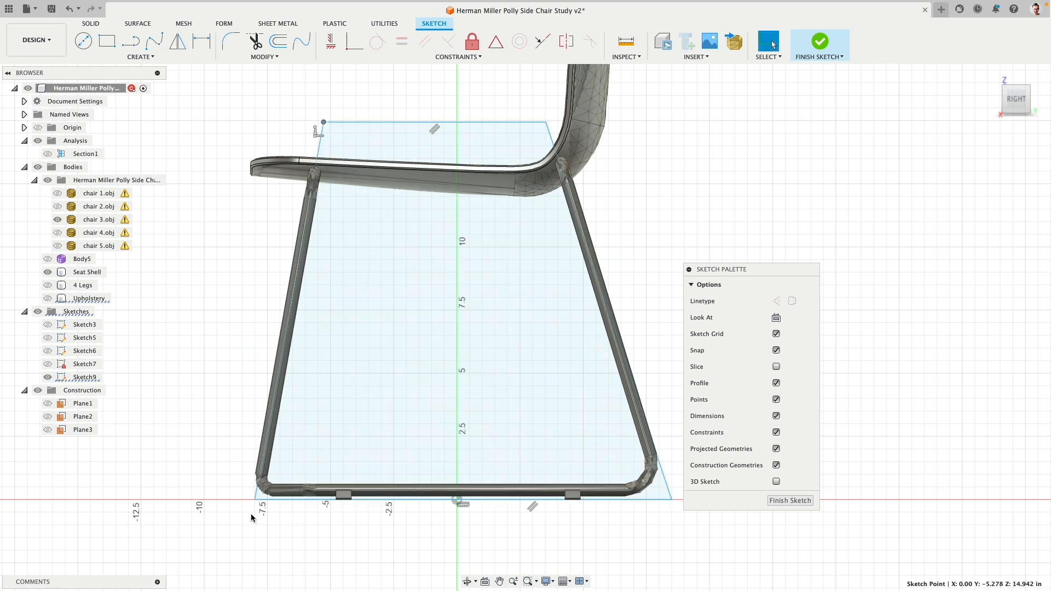
pyautogui.scroll(5, 258, 500)
pyautogui.moveTo(258, 476); pyautogui.dragTo(266, 478)
pyautogui.scroll(-5, 299, 500)
pyautogui.moveTo(366, 520); pyautogui.dragTo(11, 493, button='middle')
pyautogui.moveTo(559, 486); pyautogui.dragTo(300, 484, button='middle')
pyautogui.scroll(3, 574, 484)
pyautogui.scroll(2, 575, 487)
pyautogui.moveTo(625, 433); pyautogui.dragTo(602, 433)
pyautogui.scroll(-8, 575, 471)
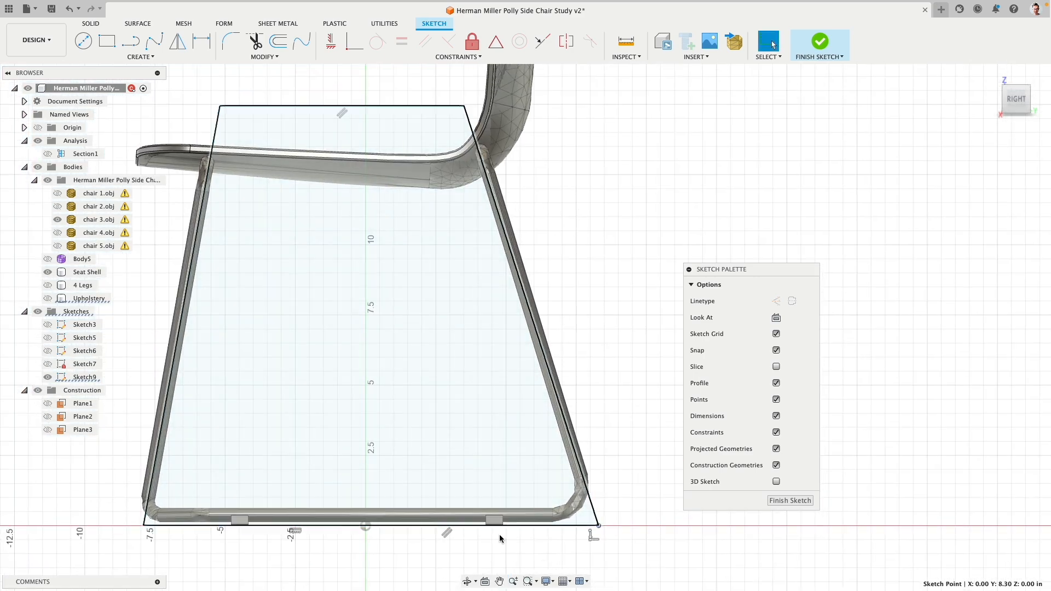
# - Raise the outline's bottom line from the ground to the centre of the sled's lower tube
pyautogui.scroll(5, 535, 486)
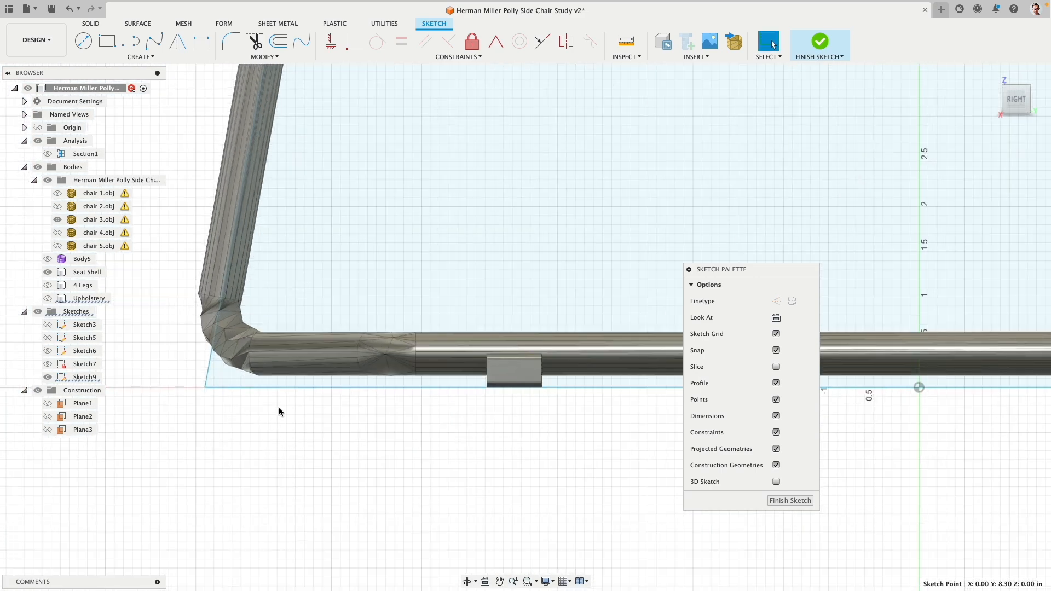
pyautogui.click(282, 405)
pyautogui.scroll(-3, 517, 438)
pyautogui.moveTo(521, 443)
pyautogui.mouseDown(button='middle')
pyautogui.moveTo(267, 442)
pyautogui.moveTo(355, 410)
pyautogui.mouseUp(button='middle')
pyautogui.moveTo(354, 411)
pyautogui.mouseDown()
pyautogui.moveTo(363, 362)
pyautogui.moveTo(364, 391)
pyautogui.moveTo(362, 377)
pyautogui.mouseUp()
pyautogui.scroll(-3, 350, 479)
pyautogui.moveTo(359, 422)
pyautogui.mouseDown()
pyautogui.moveTo(364, 500)
pyautogui.moveTo(361, 335)
pyautogui.moveTo(383, 539)
pyautogui.moveTo(371, 443)
pyautogui.mouseUp()
pyautogui.scroll(-2, 370, 441)
pyautogui.scroll(8, 366, 438)
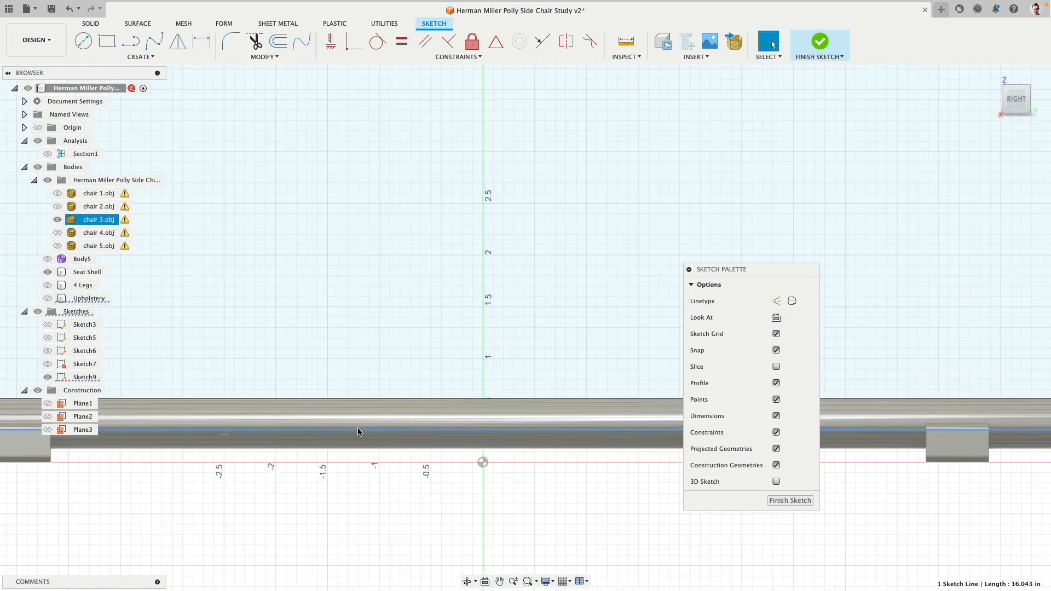
pyautogui.keyDown('shift'); pyautogui.click(359, 425); pyautogui.keyUp('shift')
pyautogui.scroll(-5, 353, 508)
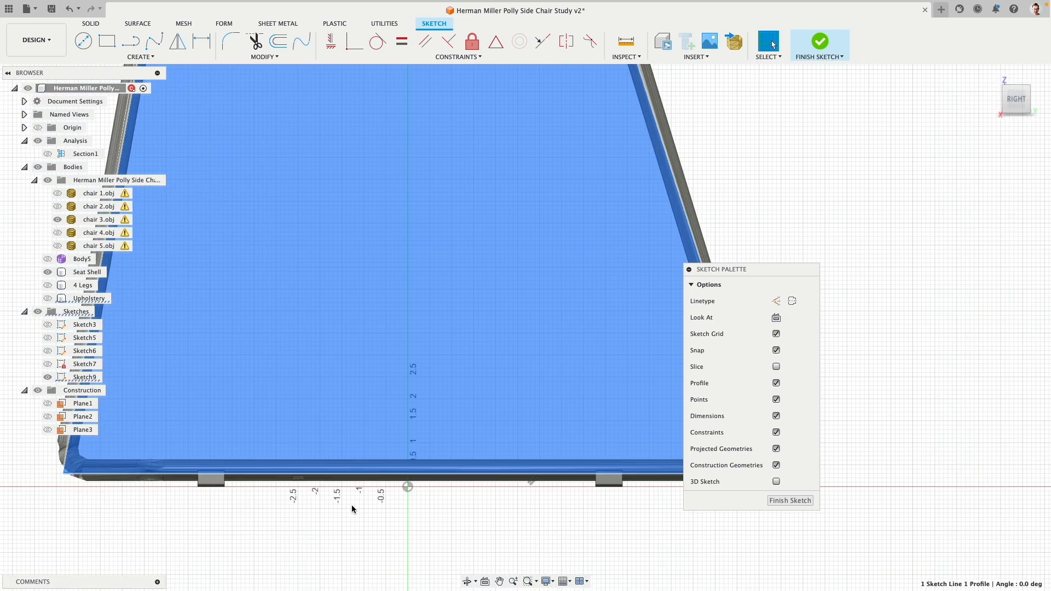
# - Move the outline's bottom line down from the lower tube's centre onto the ground level
pyautogui.click(180, 542)
pyautogui.scroll(6, 110, 500)
pyautogui.click(163, 445)
pyautogui.moveTo(164, 445); pyautogui.dragTo(167, 434)
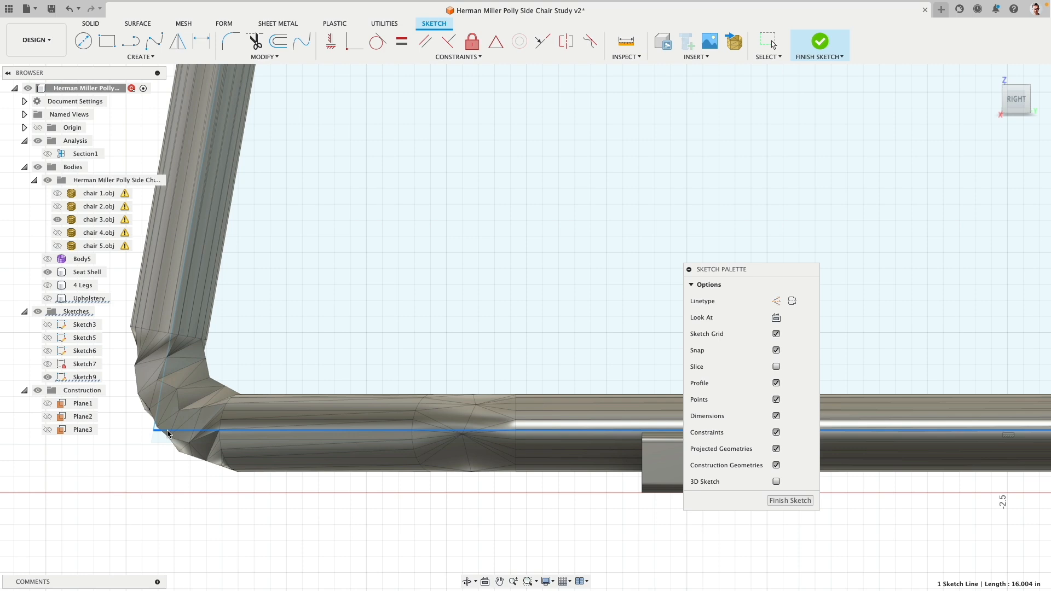
pyautogui.moveTo(154, 432); pyautogui.dragTo(143, 494)
pyautogui.scroll(-3, 258, 535)
pyautogui.moveTo(613, 567); pyautogui.dragTo(230, 445, button='middle')
pyautogui.scroll(-3, 390, 521)
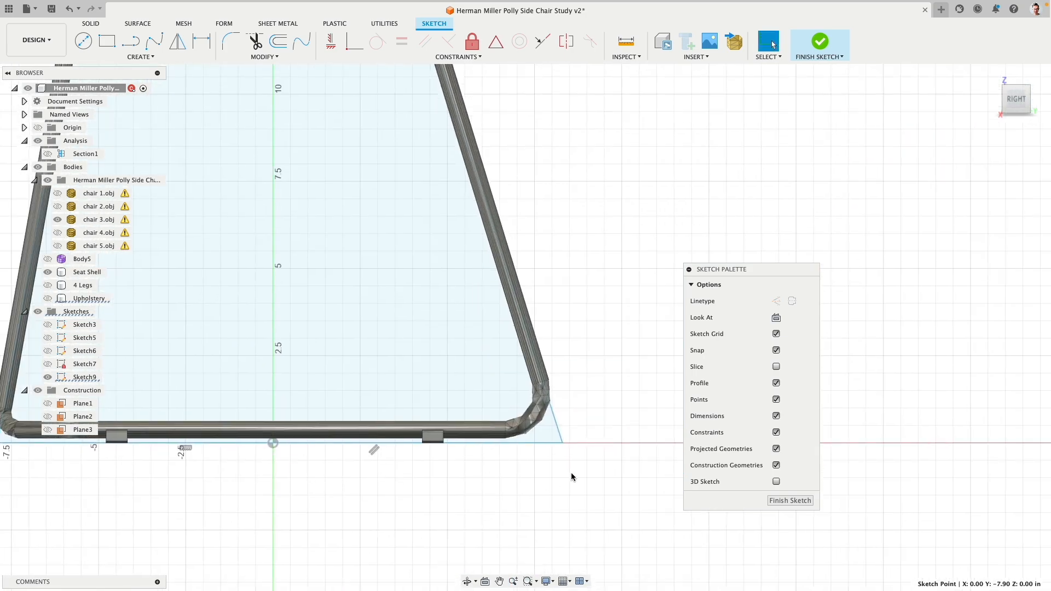
# - Shift the outline's upper corners to about Y 3.6 in at the rear and Y -5.3 in at the front, following the sled legs
pyautogui.scroll(3, 569, 481)
pyautogui.scroll(-4, 574, 478)
pyautogui.moveTo(486, 68); pyautogui.dragTo(560, 234, button='middle')
pyautogui.scroll(3, 557, 225)
pyautogui.scroll(2, 458, 229)
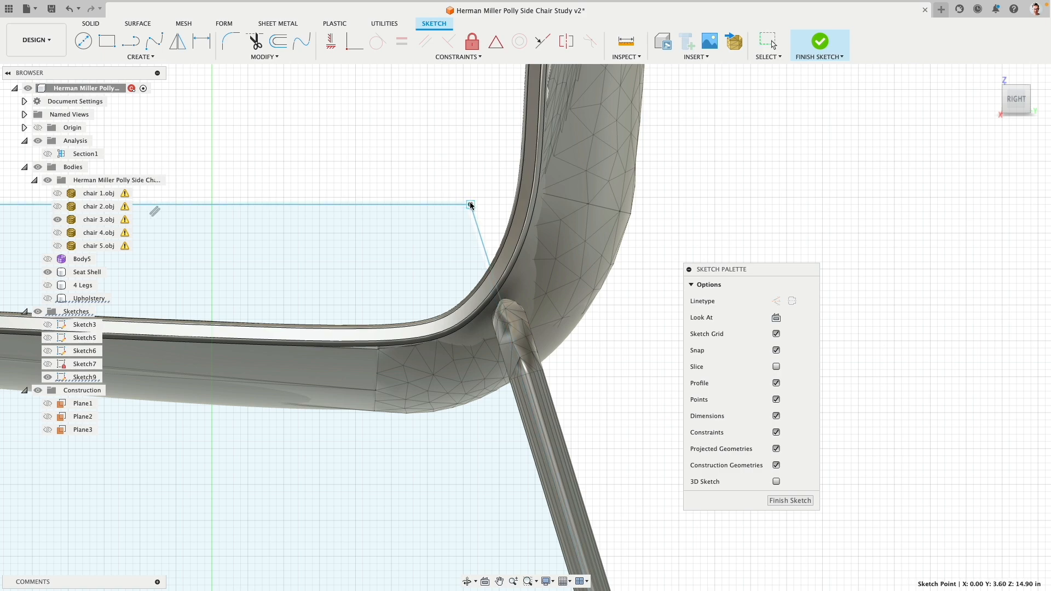
pyautogui.scroll(-2, 468, 214)
pyautogui.moveTo(390, 261); pyautogui.dragTo(716, 249, button='middle')
pyautogui.scroll(3, 396, 261)
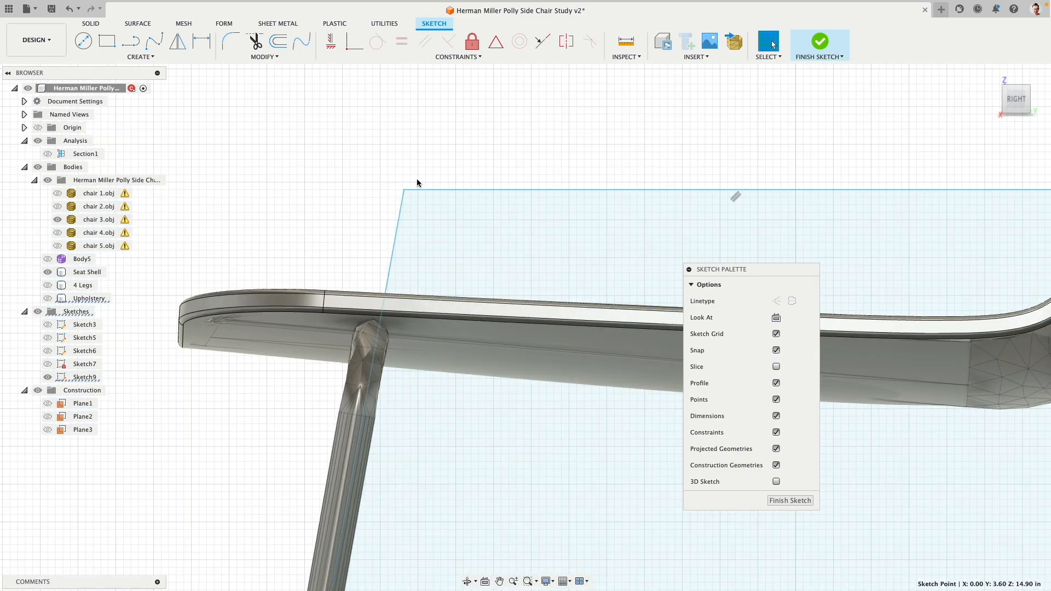
pyautogui.click(403, 172)
pyautogui.moveTo(404, 191); pyautogui.dragTo(398, 191)
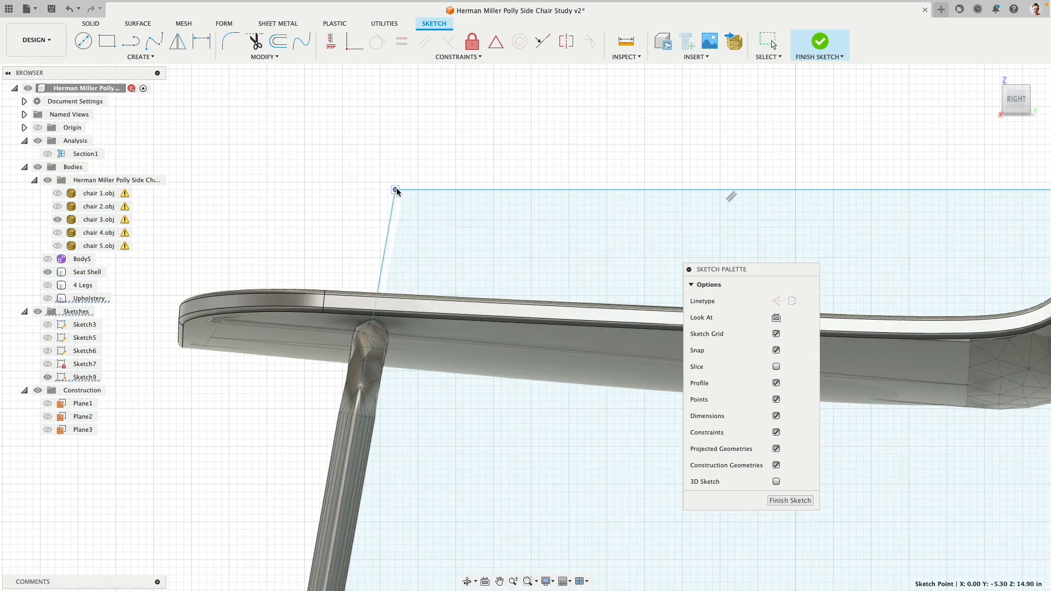
pyautogui.scroll(-5, 380, 368)
pyautogui.moveTo(404, 358); pyautogui.dragTo(357, 211, button='middle')
pyautogui.scroll(3, 301, 424)
pyautogui.scroll(2, 315, 372)
pyautogui.click(341, 328)
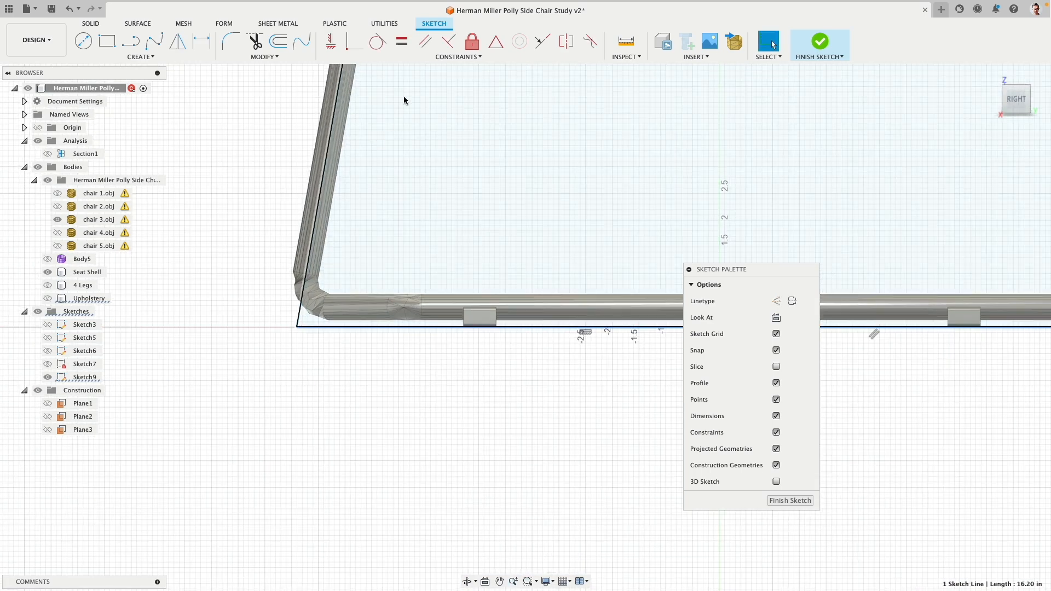
pyautogui.click(265, 57)
pyautogui.click(258, 160)
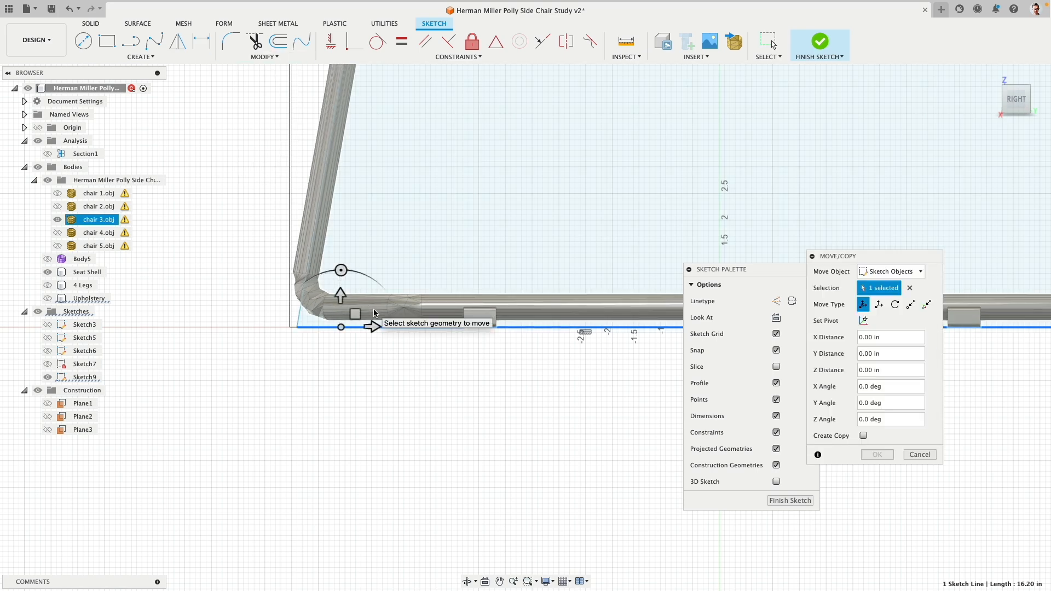
pyautogui.click(920, 455)
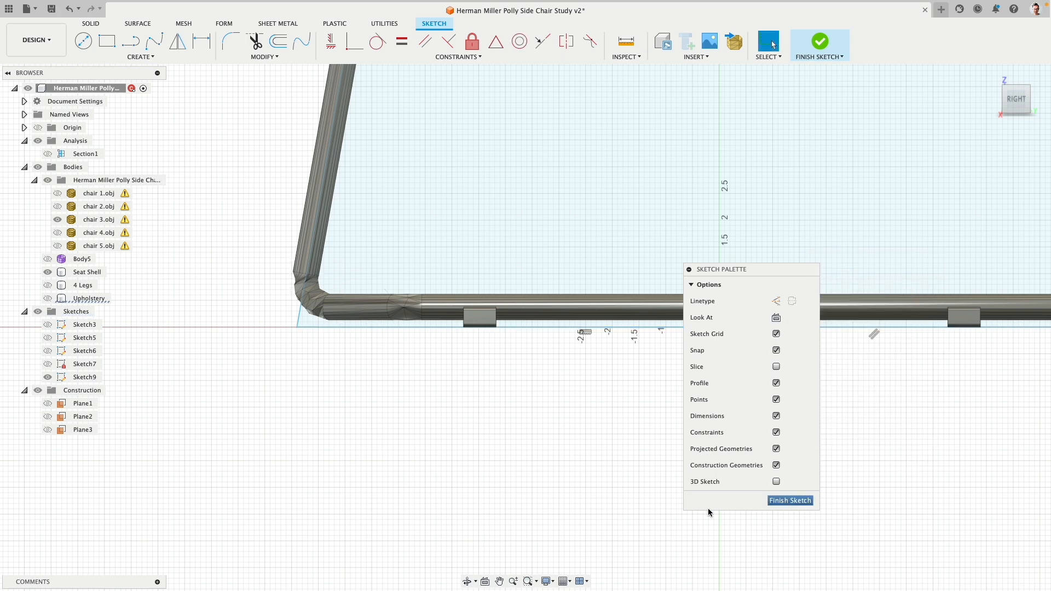
# - Finish the sketch and extrude the outline about 7.1 in to one side as a new body reaching the sled frame
pyautogui.click(769, 502)
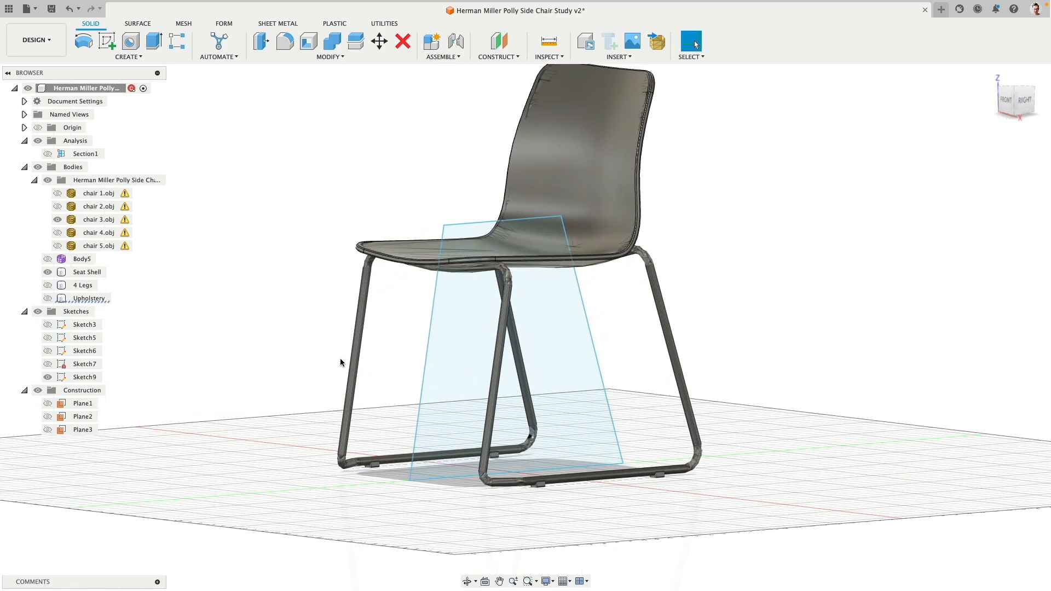
pyautogui.click(154, 41)
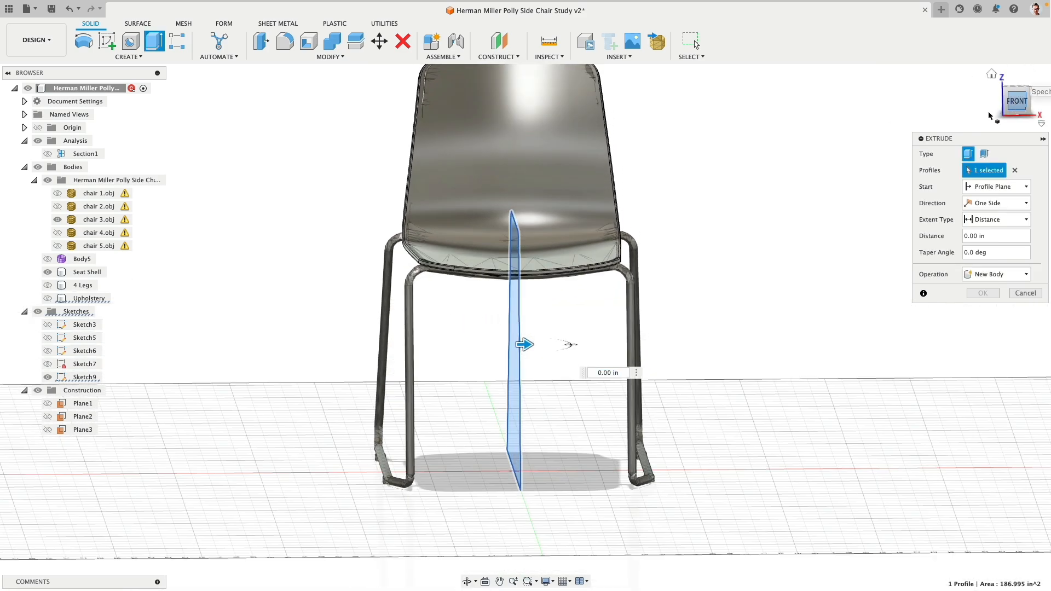
pyautogui.click(1019, 101)
pyautogui.moveTo(542, 394); pyautogui.dragTo(663, 395)
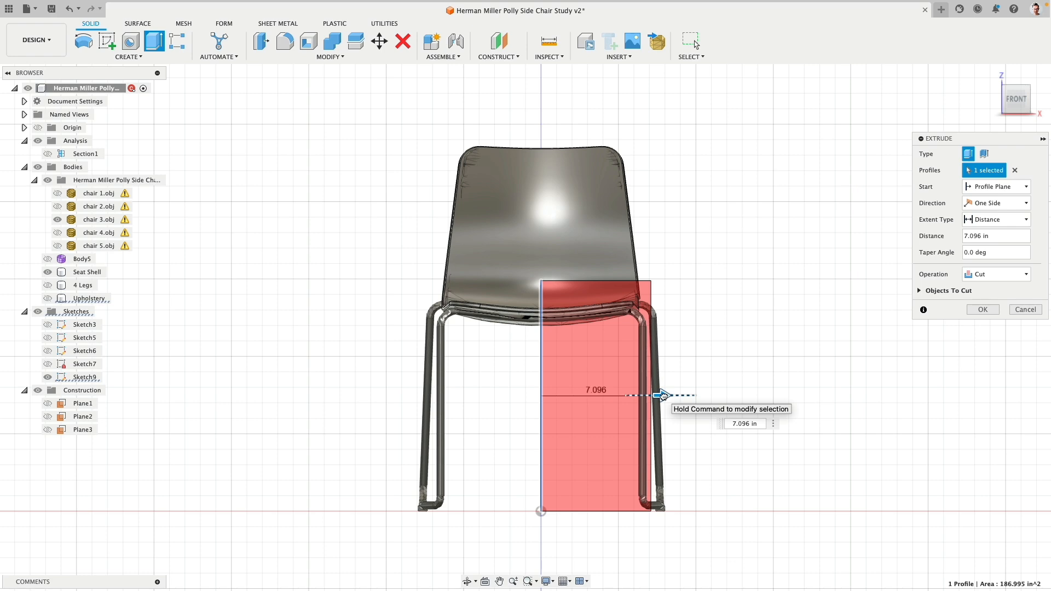
pyautogui.keyDown('shift'); pyautogui.moveTo(797, 272); pyautogui.dragTo(767, 293, button='middle'); pyautogui.keyUp('shift')
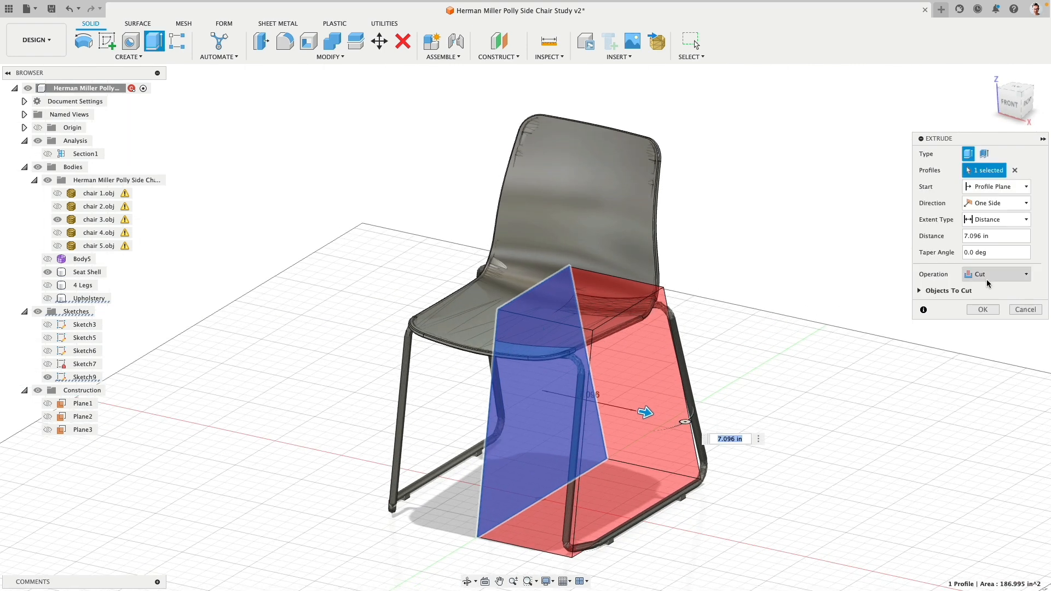
pyautogui.click(990, 283)
pyautogui.click(992, 329)
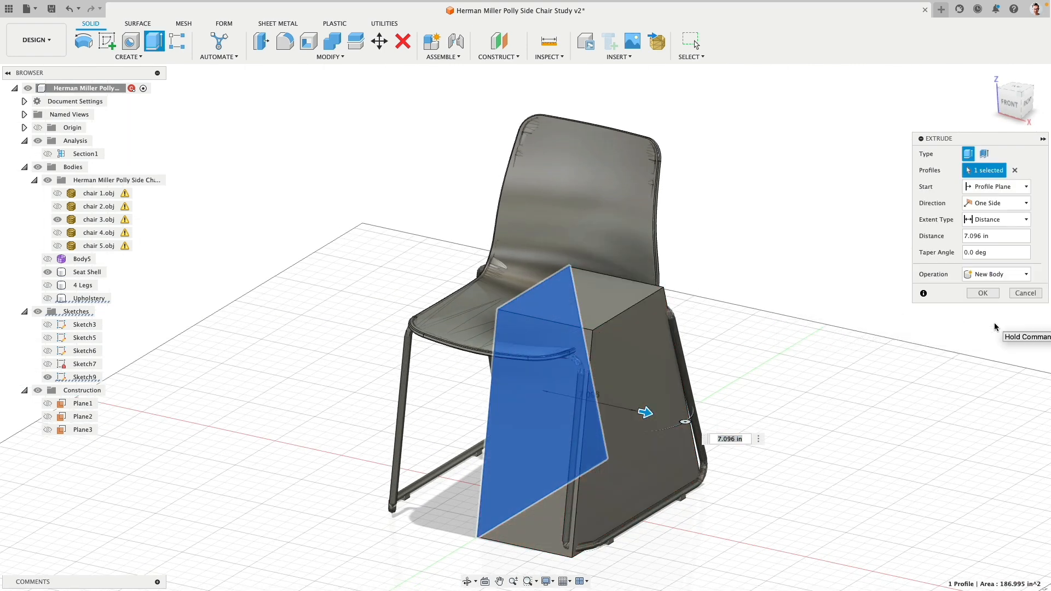
pyautogui.click(987, 293)
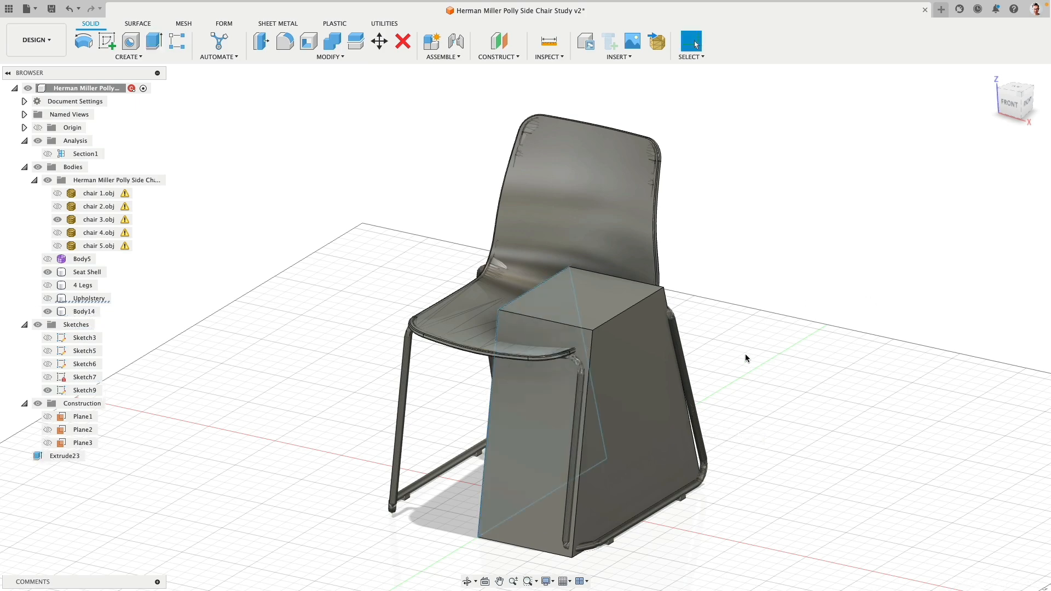
# - Rotate the extruded block's outer side face by -2 degrees in the front view to match the lean of the sled frame
pyautogui.moveTo(766, 374); pyautogui.dragTo(699, 284, button='middle')
pyautogui.click(617, 301)
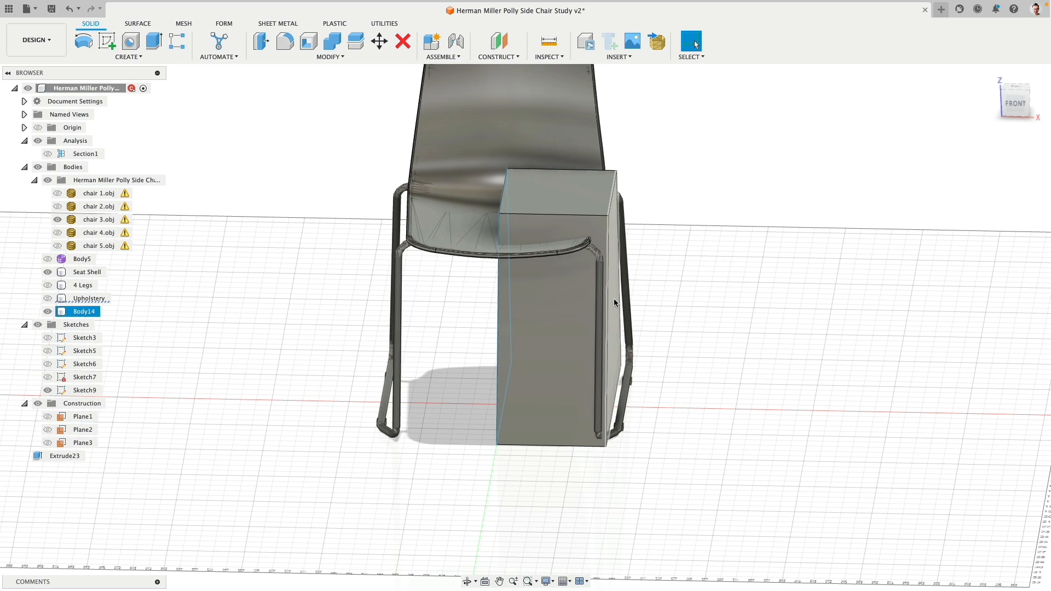
pyautogui.click(379, 41)
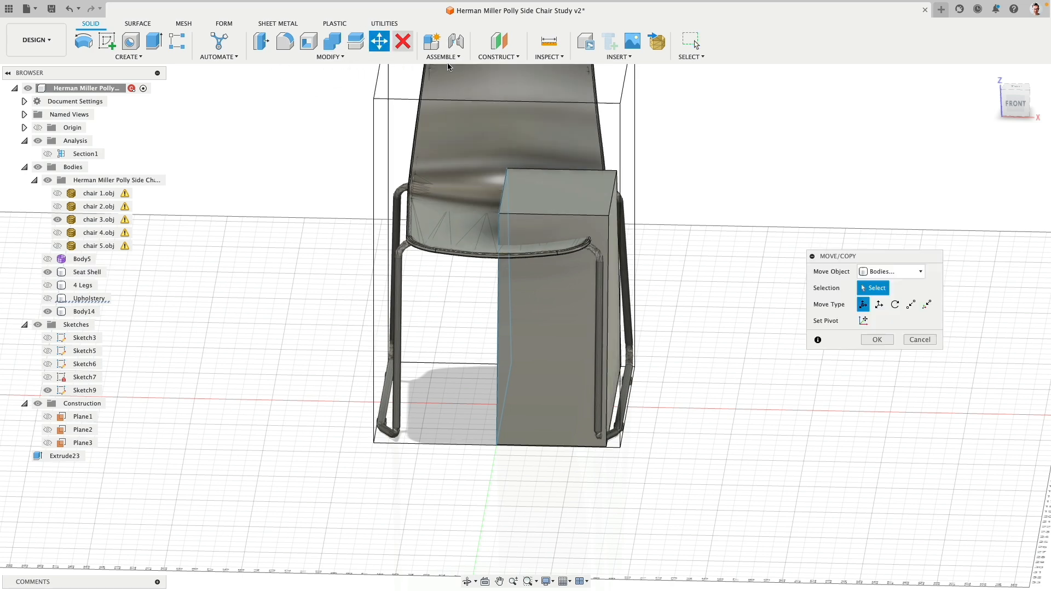
pyautogui.click(898, 272)
pyautogui.click(880, 311)
pyautogui.keyDown('shift'); pyautogui.moveTo(732, 223); pyautogui.dragTo(607, 279, button='middle'); pyautogui.keyUp('shift')
pyautogui.click(598, 215)
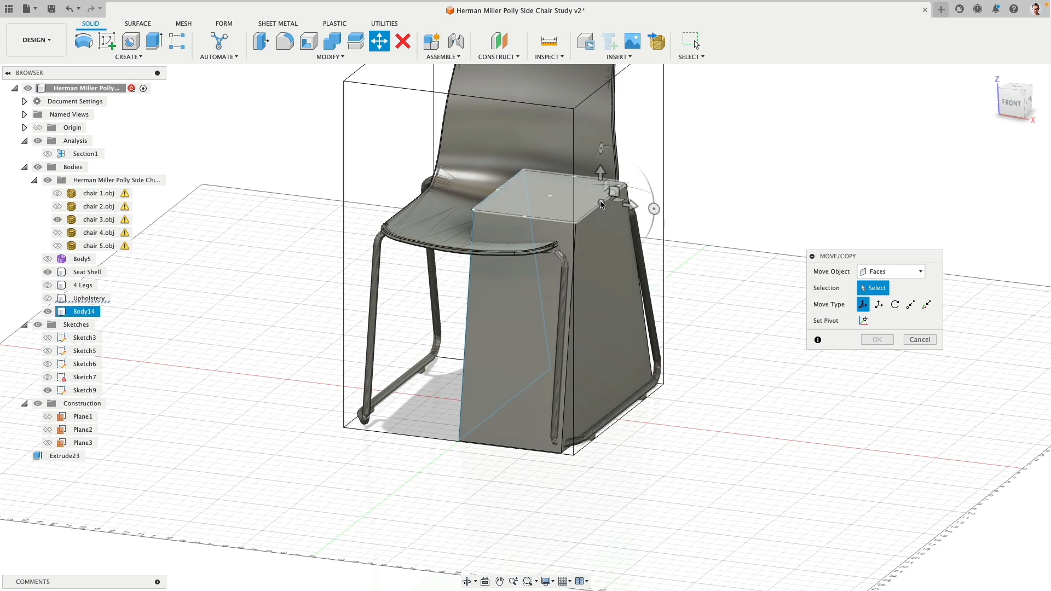
pyautogui.click(601, 207)
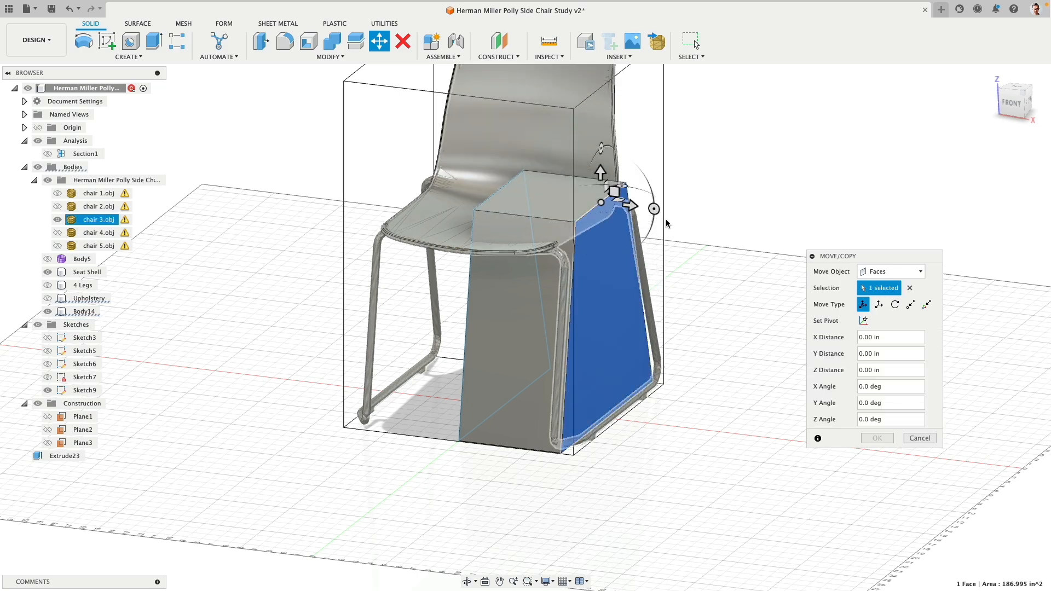
pyautogui.click(1015, 102)
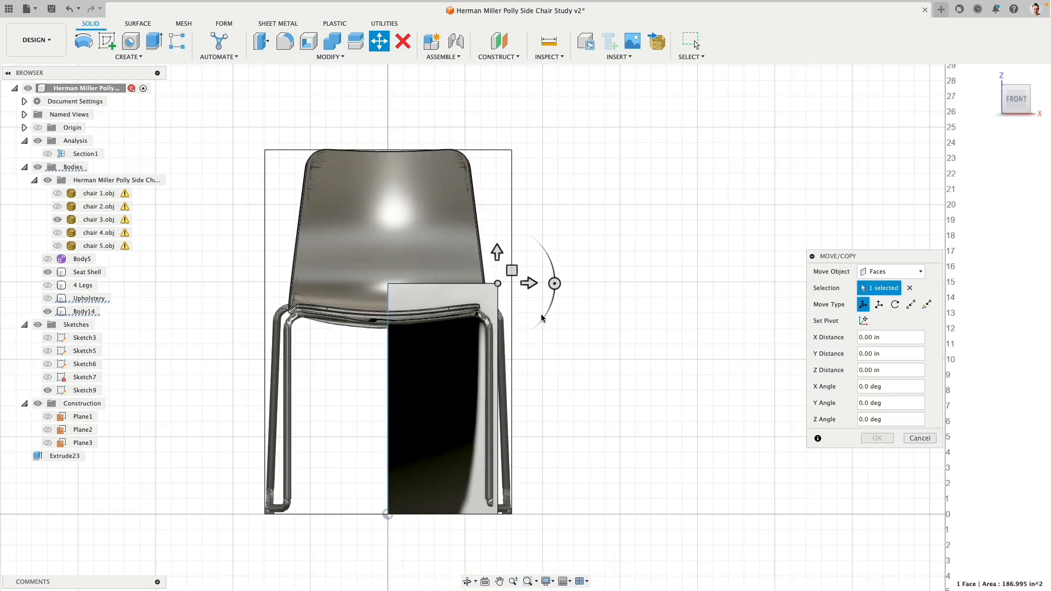
pyautogui.click(555, 284)
pyautogui.moveTo(565, 284); pyautogui.dragTo(562, 283)
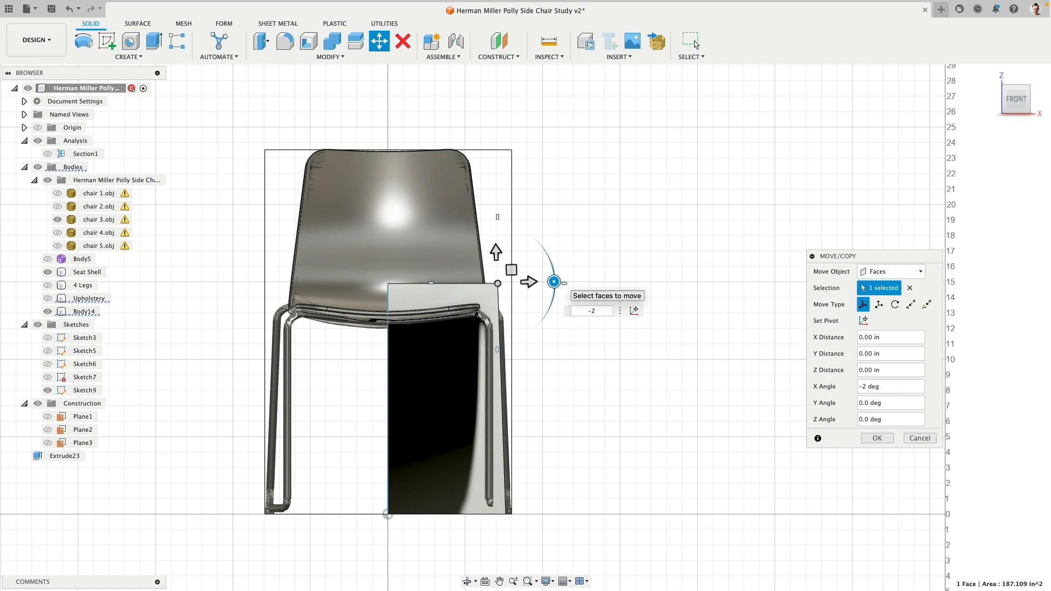
pyautogui.click(880, 437)
pyautogui.keyDown('shift'); pyautogui.moveTo(719, 338); pyautogui.dragTo(692, 261, button='middle'); pyautogui.keyUp('shift')
pyautogui.rightClick(676, 258)
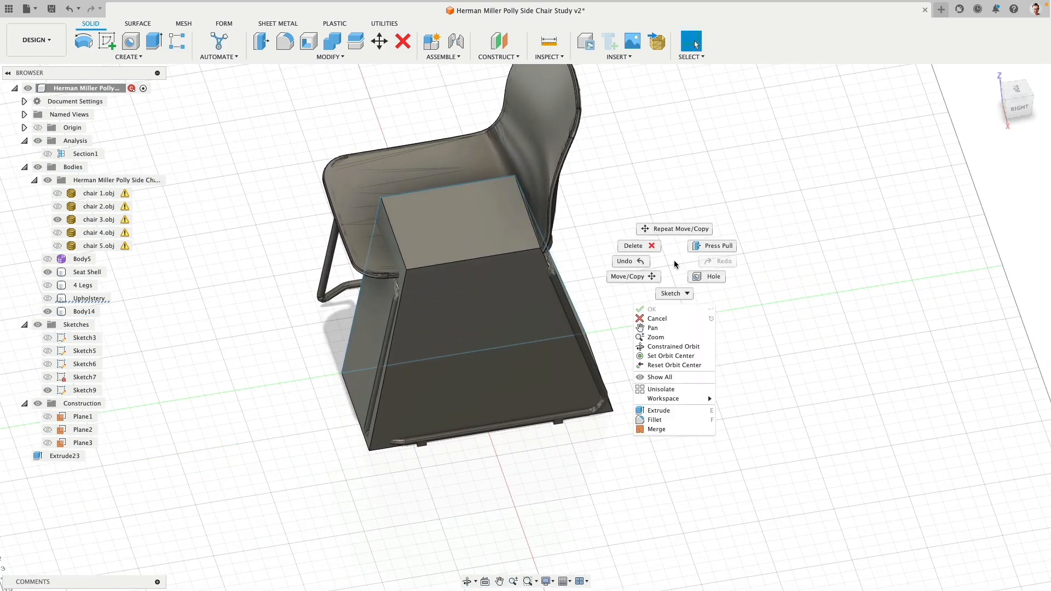
pyautogui.click(680, 226)
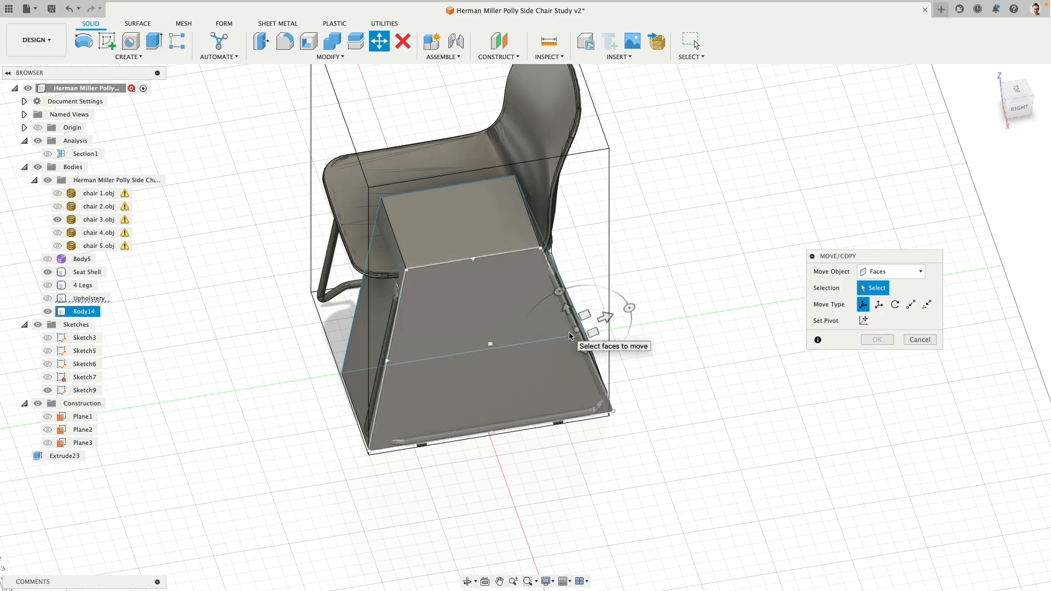
pyautogui.click(570, 336)
pyautogui.keyDown('shift'); pyautogui.moveTo(684, 263); pyautogui.dragTo(637, 224, button='middle'); pyautogui.keyUp('shift')
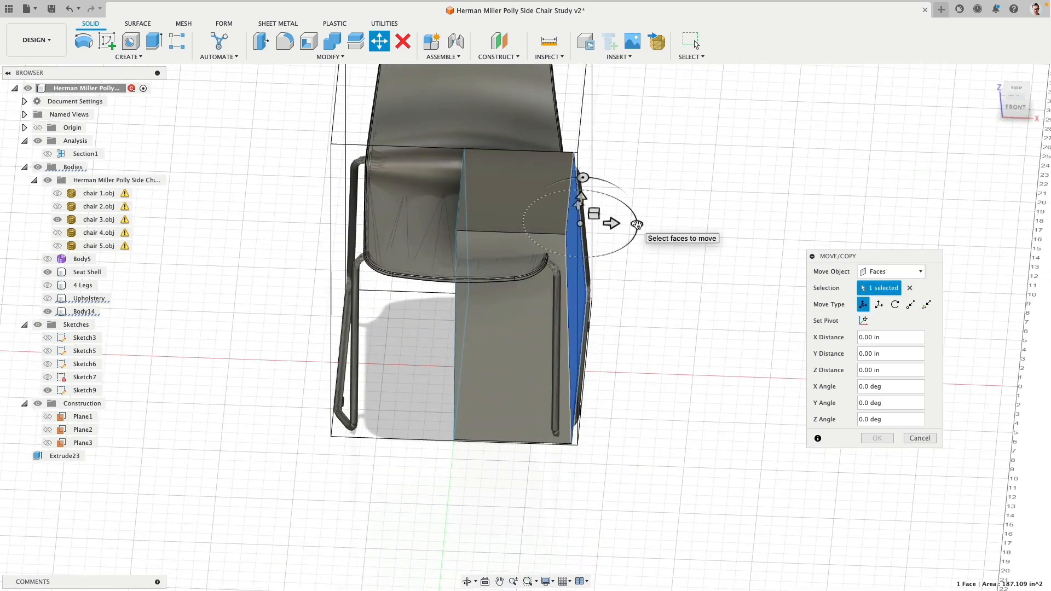
pyautogui.moveTo(634, 225); pyautogui.dragTo(639, 226)
pyautogui.keyDown('shift'); pyautogui.moveTo(717, 179); pyautogui.dragTo(583, 190, button='middle'); pyautogui.keyUp('shift')
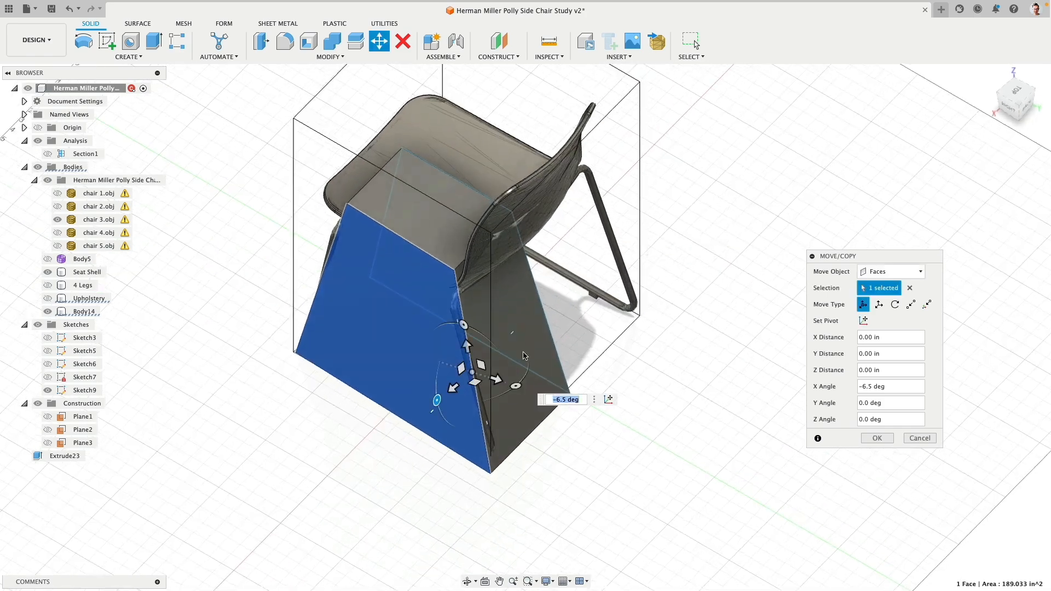
pyautogui.press('Escape')
# - Rotate the block's outer side face slightly again so it aligns with the plane of the sled frame's side loop
pyautogui.click(379, 43)
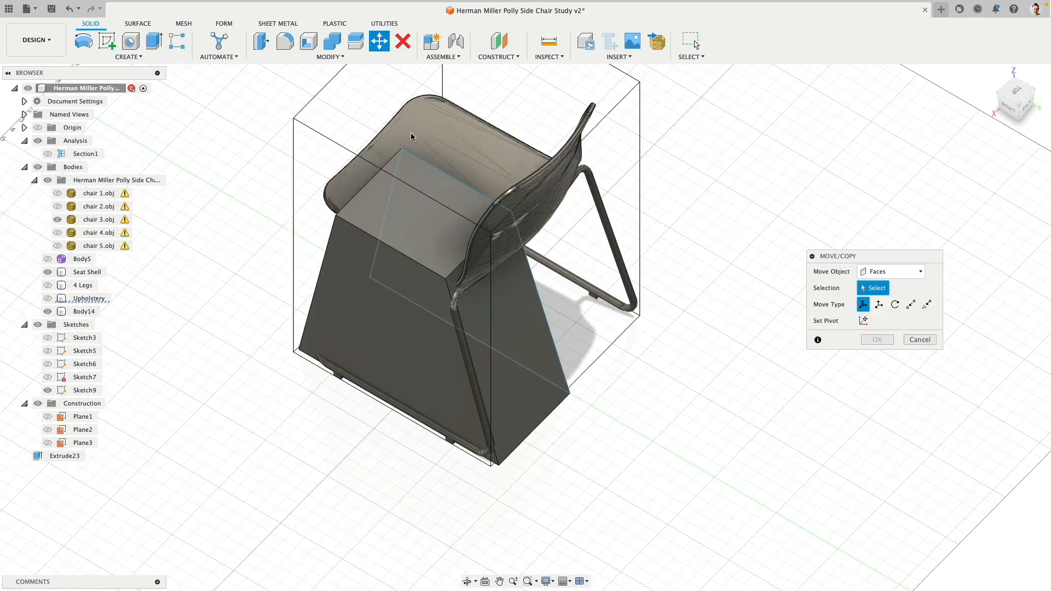
pyautogui.click(472, 374)
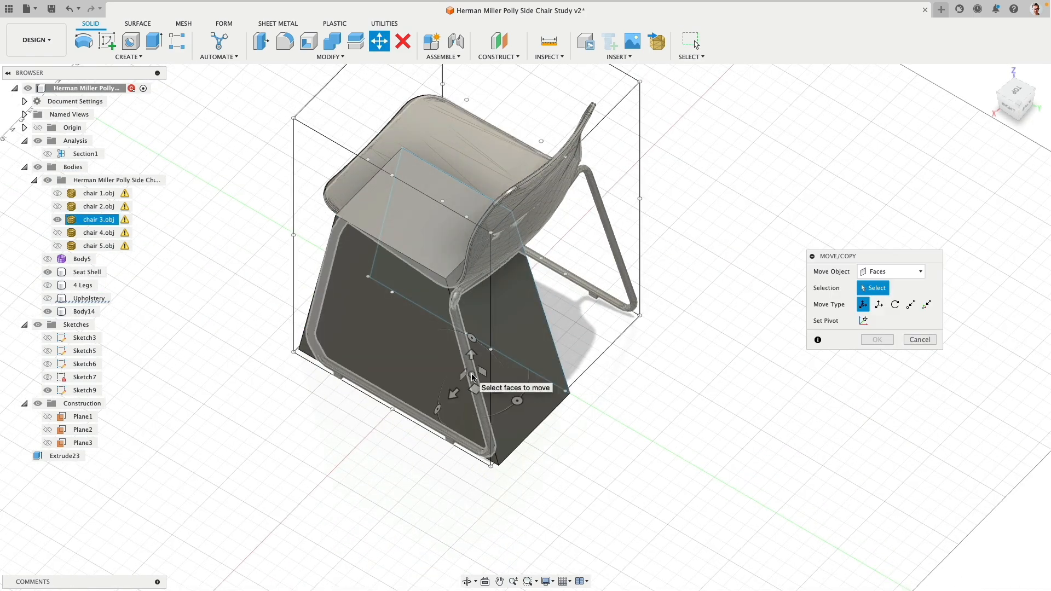
pyautogui.click(470, 378)
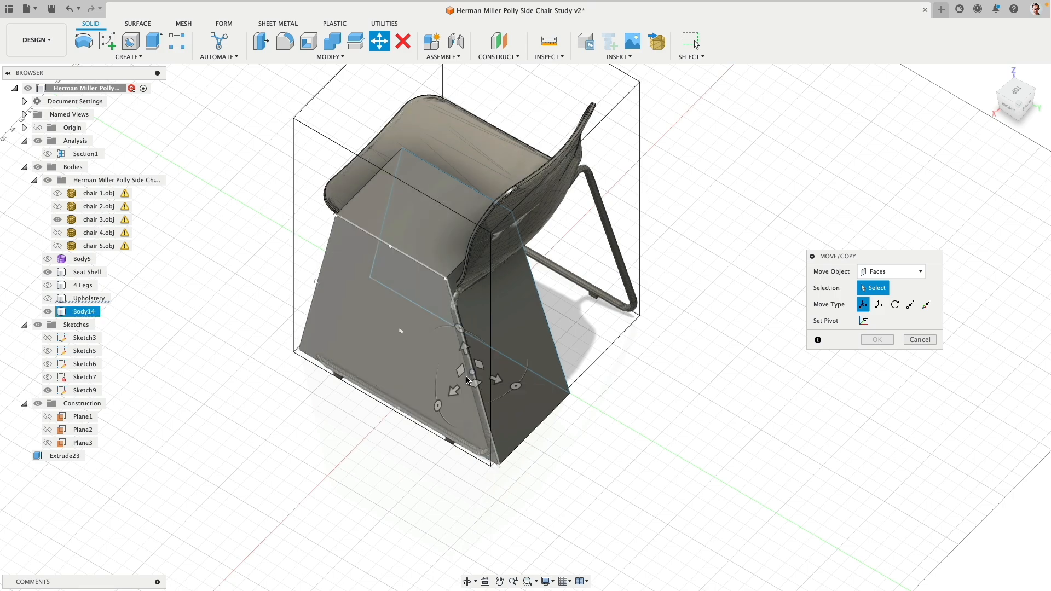
pyautogui.click(470, 380)
pyautogui.moveTo(513, 388); pyautogui.dragTo(514, 388)
pyautogui.keyDown('shift'); pyautogui.moveTo(513, 387); pyautogui.dragTo(539, 330, button='middle'); pyautogui.keyUp('shift')
pyautogui.click(878, 438)
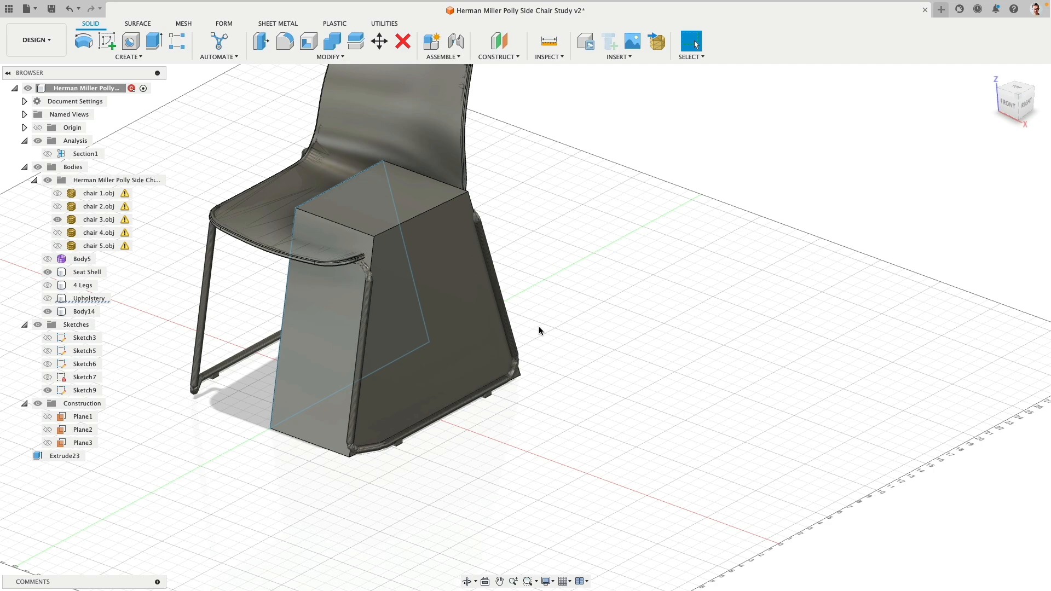
# - Hide the chair 3.obj reference mesh, keeping the Seat Shell and the extruded block shown and Body5 hidden
pyautogui.keyDown('shift'); pyautogui.moveTo(235, 321); pyautogui.dragTo(253, 255, button='middle'); pyautogui.keyUp('shift')
pyautogui.click(224, 208)
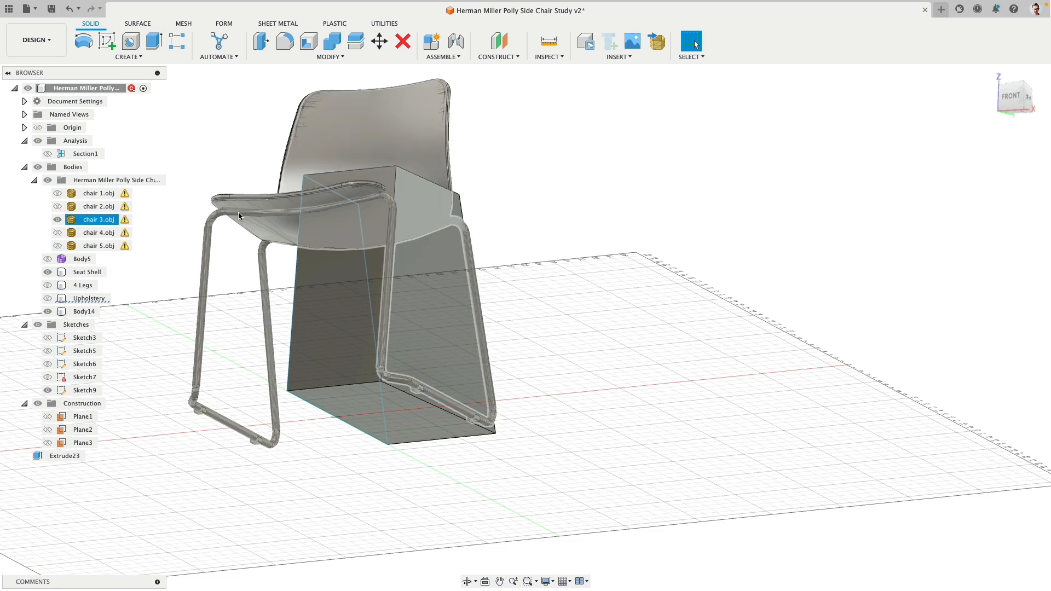
pyautogui.click(573, 217)
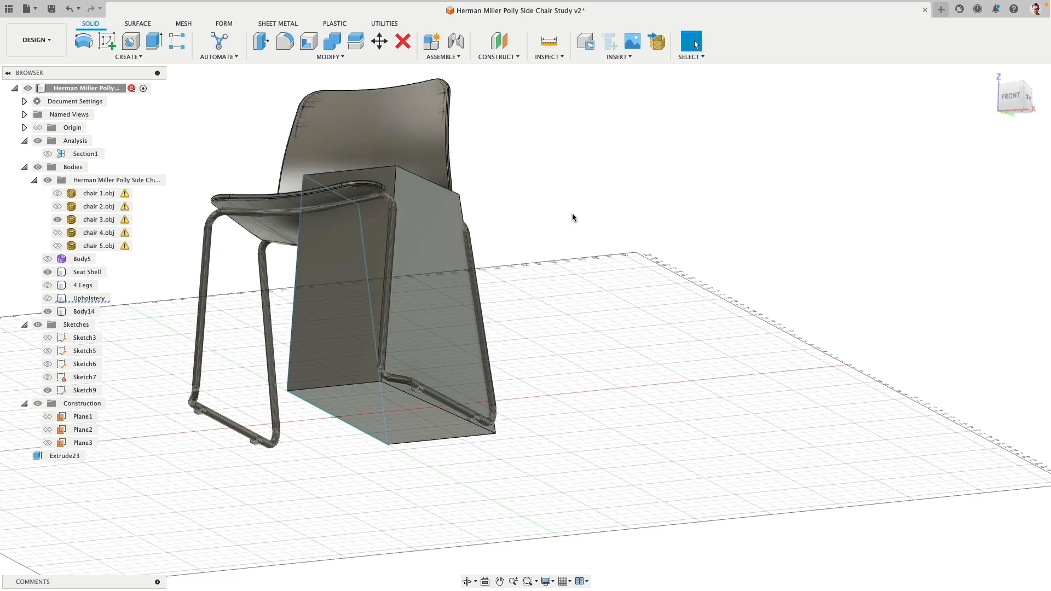
pyautogui.click(47, 272)
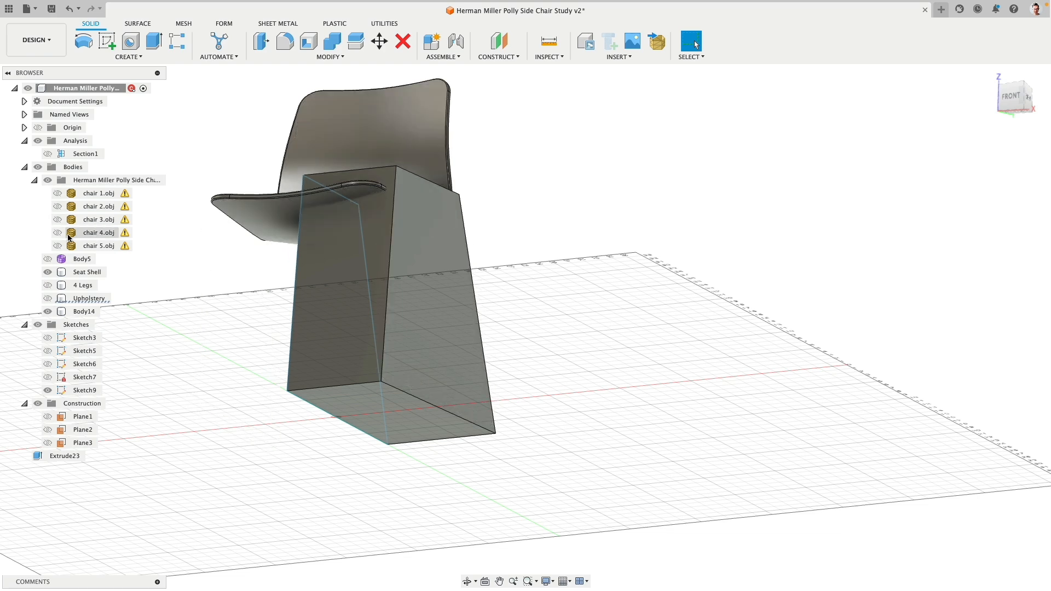
pyautogui.click(48, 259)
pyautogui.click(48, 259)
# - Split the tapered block with the Seat Shell's underside face and delete the block piece above the shell
pyautogui.click(274, 218)
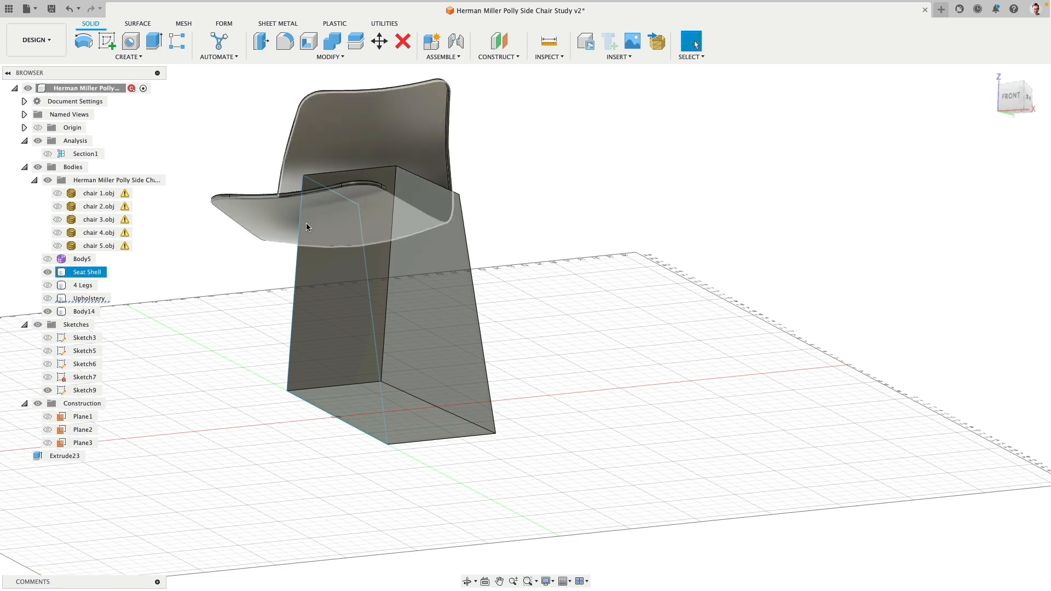
pyautogui.click(359, 42)
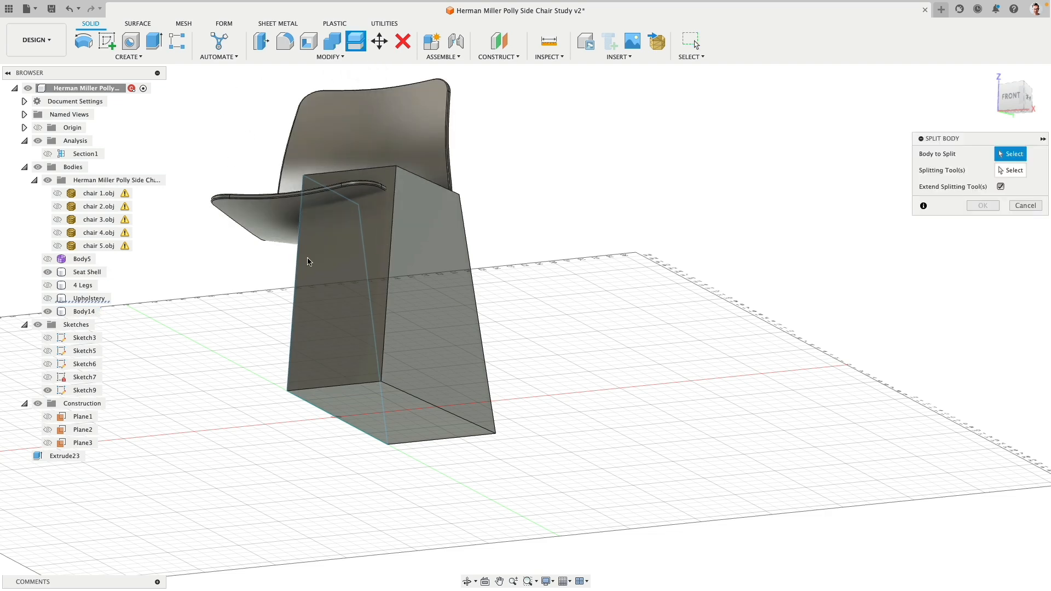
pyautogui.click(349, 275)
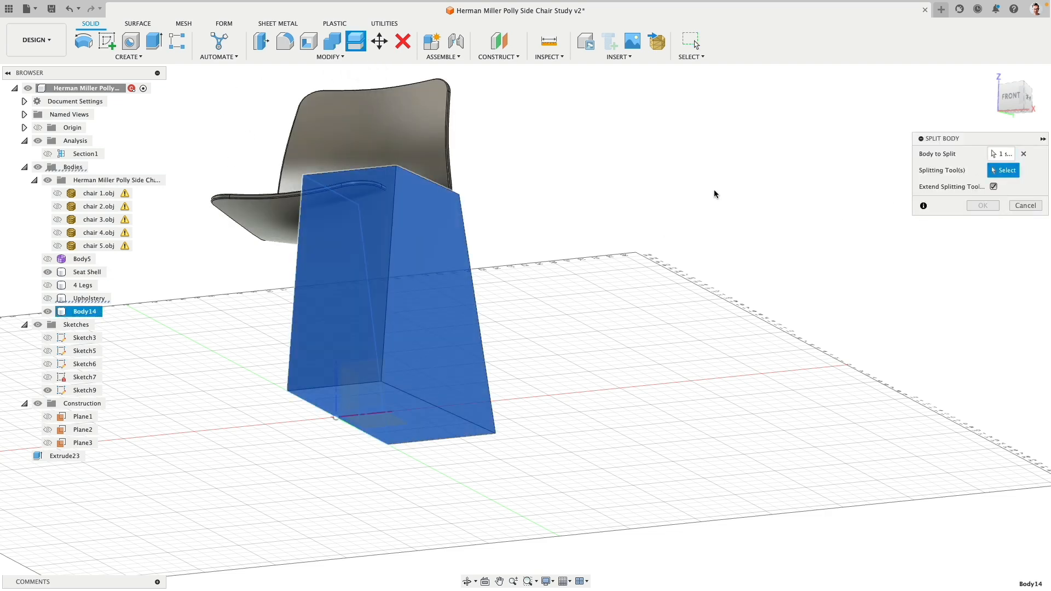
pyautogui.click(269, 232)
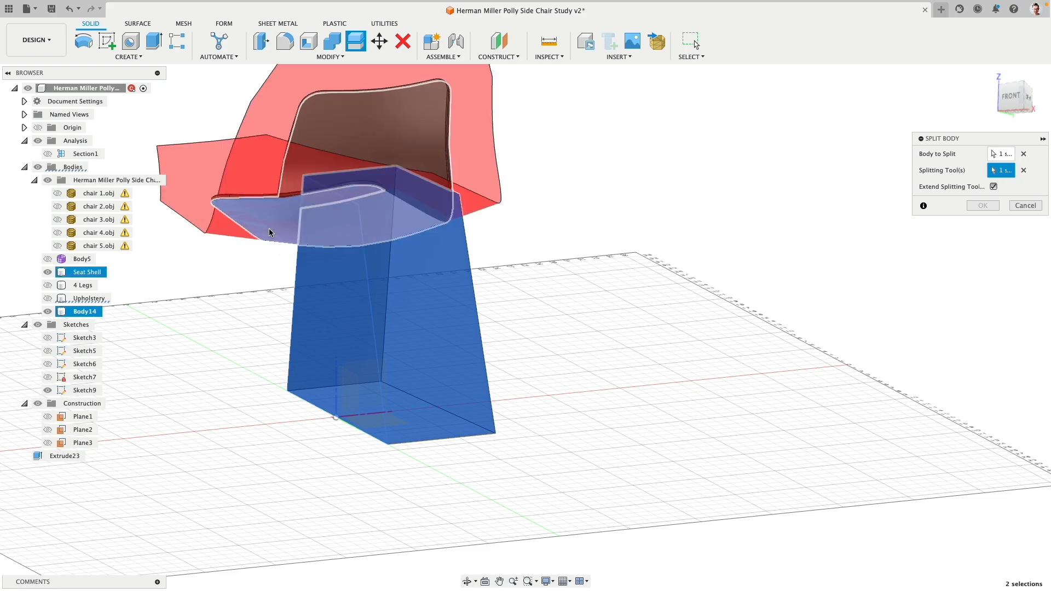
pyautogui.keyDown('shift'); pyautogui.moveTo(617, 220); pyautogui.dragTo(526, 237, button='middle'); pyautogui.keyUp('shift')
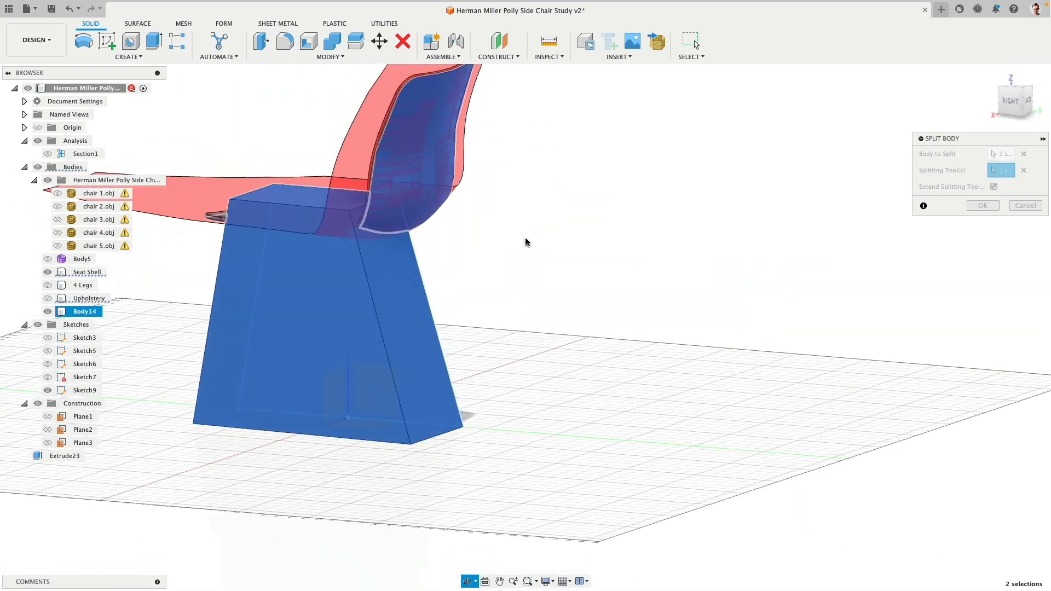
pyautogui.press('Return')
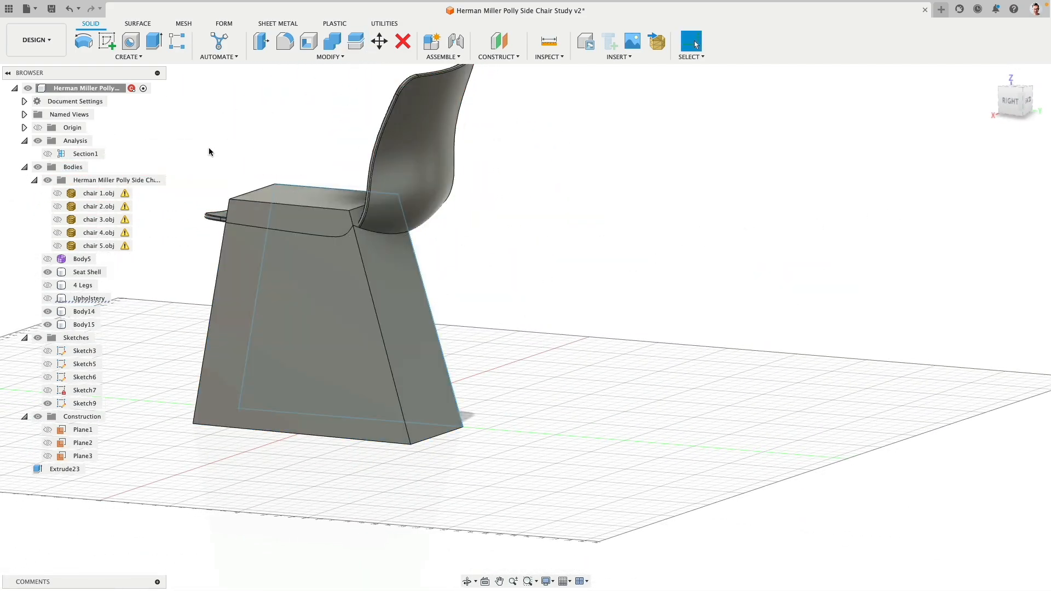
pyautogui.click(85, 312)
pyautogui.press('Delete')
# - Show the chair 3.obj mesh and fillet the block's front and rear bottom edges at about 1.55 in to match the frame
pyautogui.keyDown('shift'); pyautogui.moveTo(524, 270); pyautogui.dragTo(592, 290, button='middle'); pyautogui.keyUp('shift')
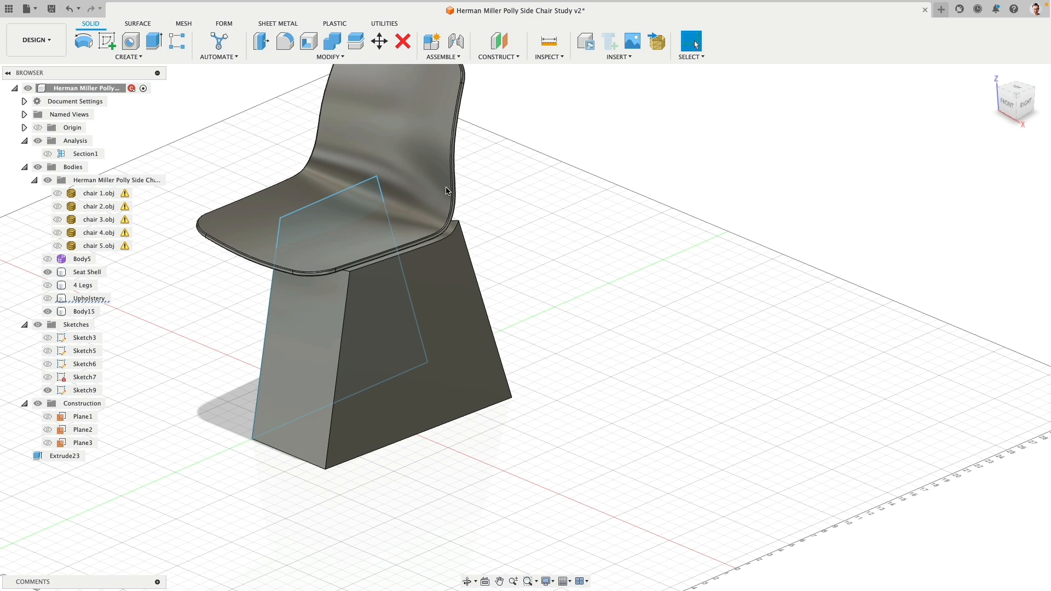
pyautogui.click(284, 41)
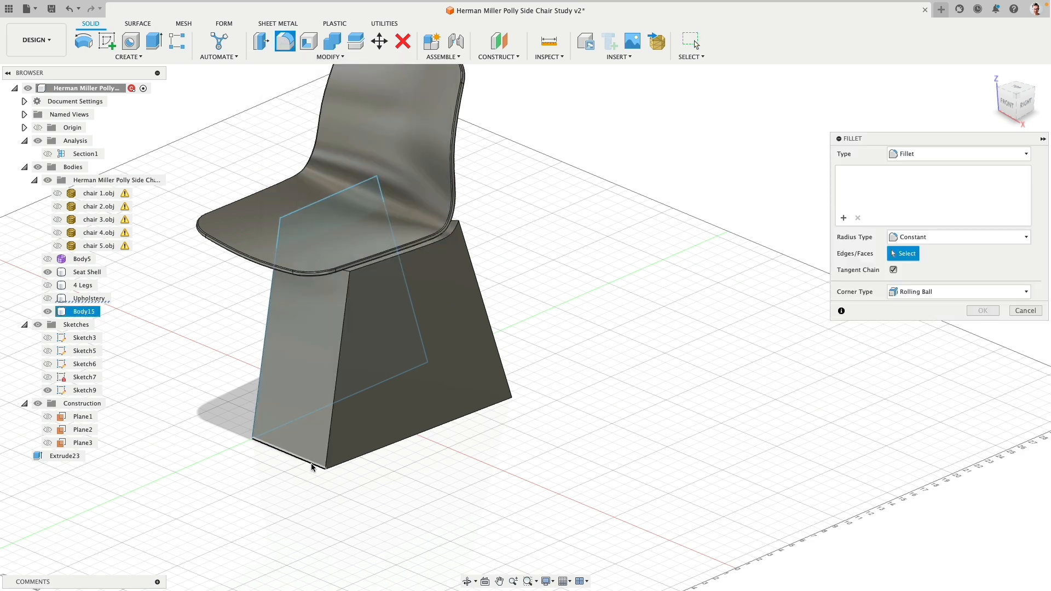
pyautogui.click(58, 220)
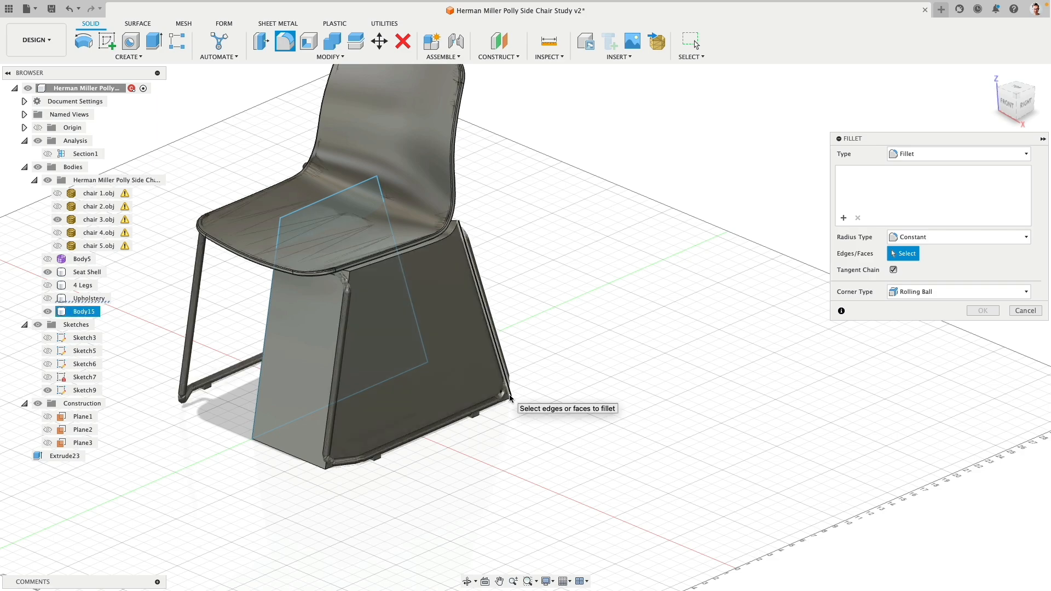
pyautogui.click(305, 459)
pyautogui.keyDown('shift'); pyautogui.moveTo(306, 459); pyautogui.dragTo(388, 483, button='middle'); pyautogui.keyUp('shift')
pyautogui.click(349, 465)
pyautogui.moveTo(450, 455); pyautogui.dragTo(434, 441)
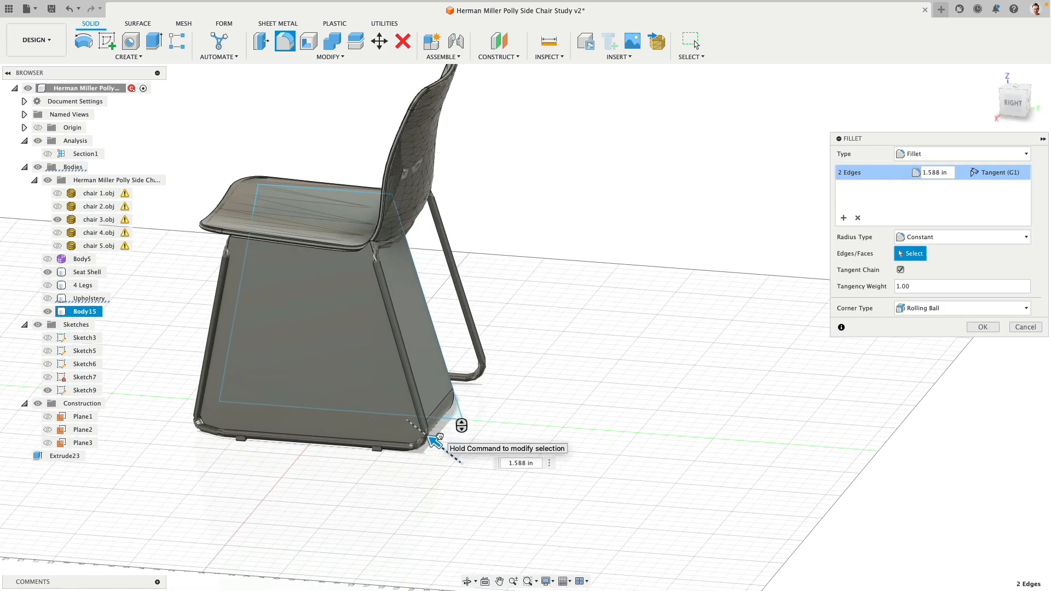
pyautogui.keyDown('shift'); pyautogui.moveTo(434, 441); pyautogui.dragTo(564, 459, button='middle'); pyautogui.keyUp('shift')
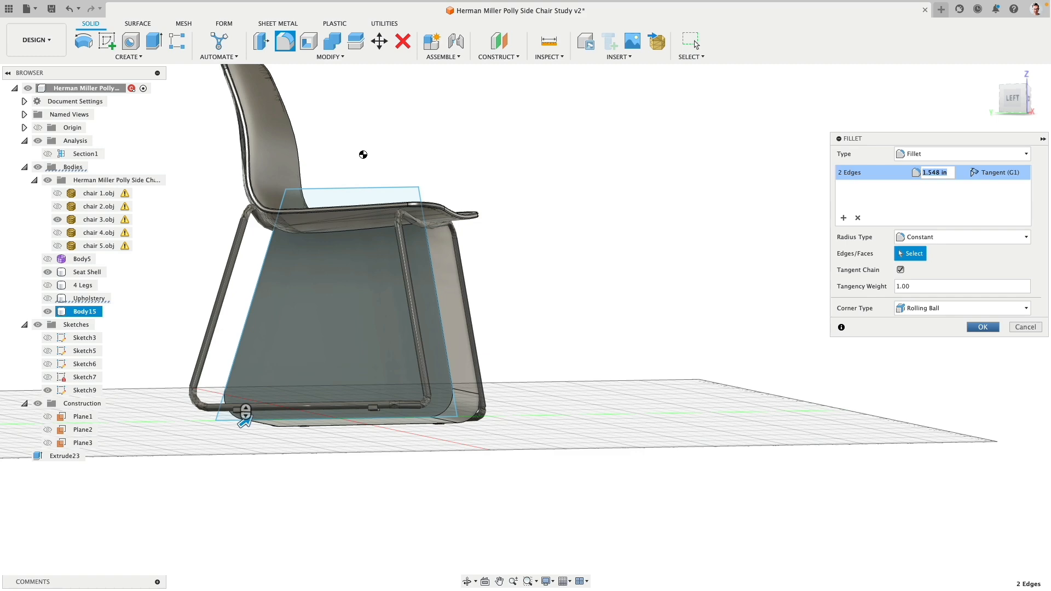
pyautogui.press('Return')
# - Set the block's front bottom fillet radius to 1 in and hide the chair 3.obj mesh
pyautogui.click(262, 42)
pyautogui.scroll(3, 473, 429)
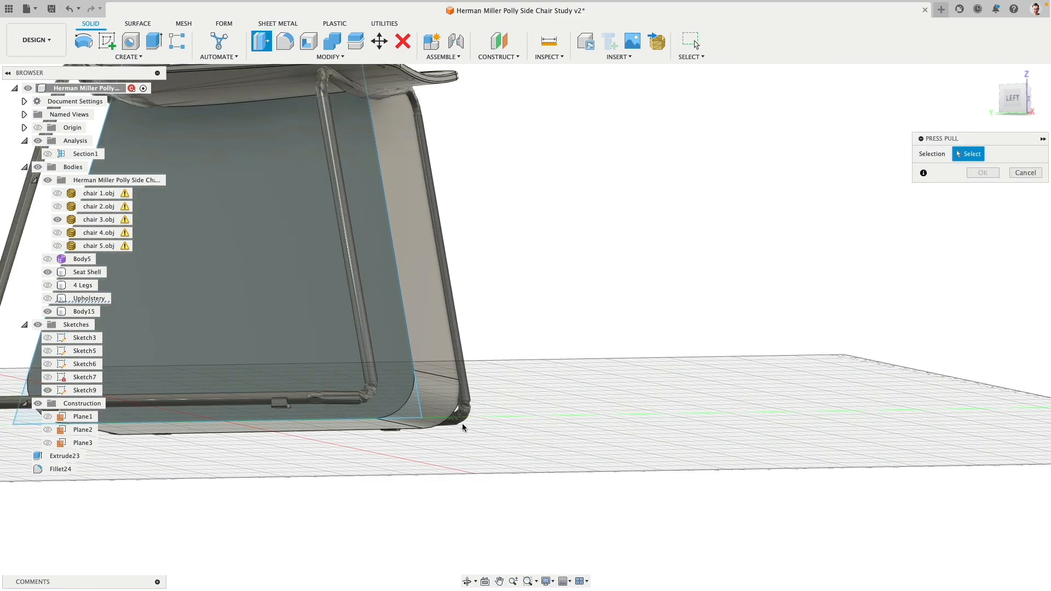
pyautogui.click(452, 406)
pyautogui.moveTo(457, 408); pyautogui.dragTo(457, 409)
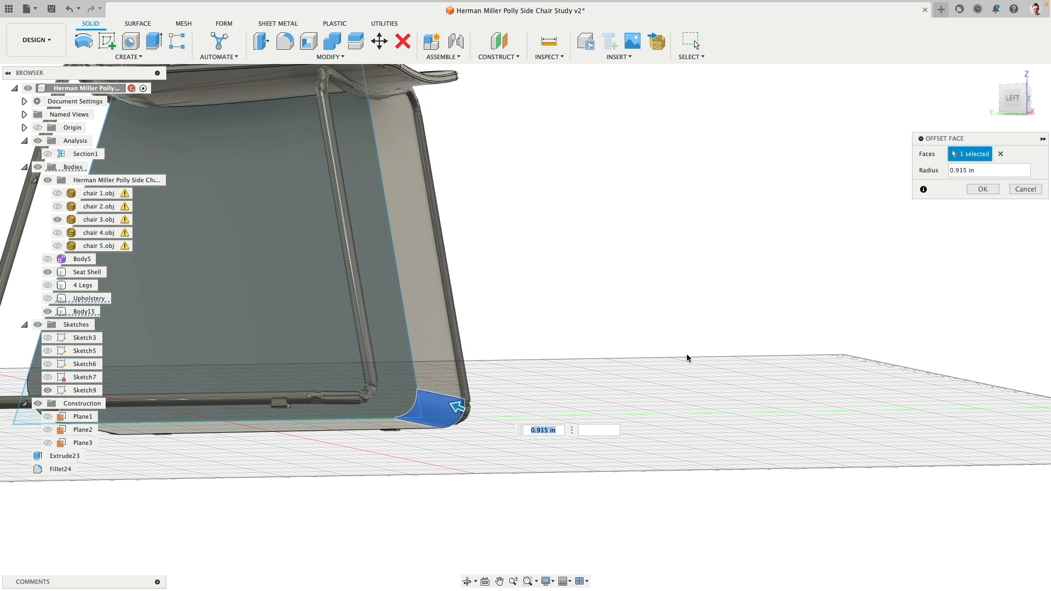
pyautogui.write('1')
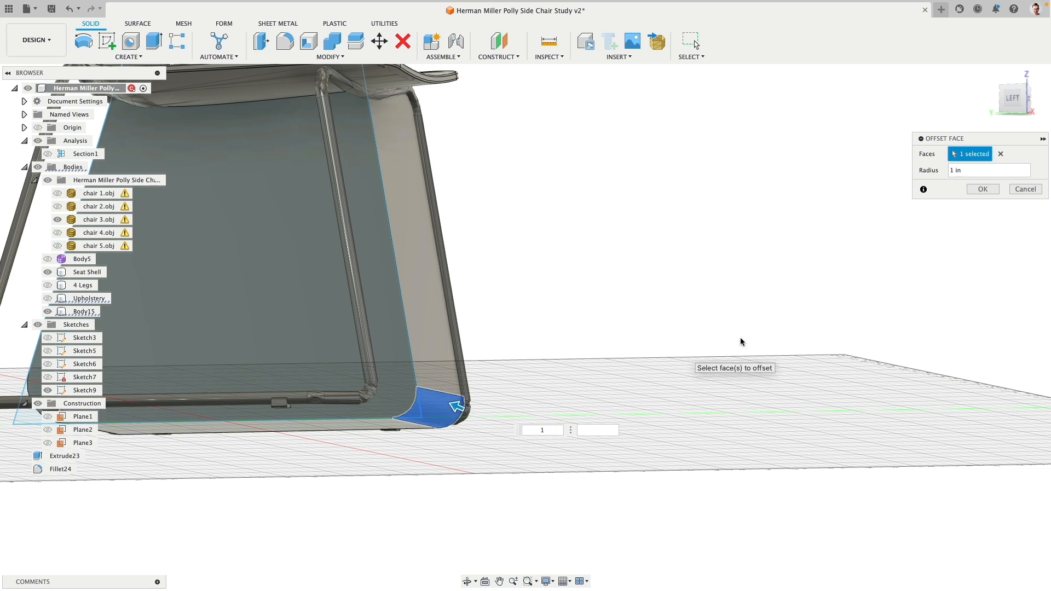
pyautogui.click(983, 189)
pyautogui.scroll(-3, 708, 342)
pyautogui.keyDown('shift'); pyautogui.moveTo(688, 263); pyautogui.dragTo(589, 279, button='middle'); pyautogui.keyUp('shift')
pyautogui.click(57, 220)
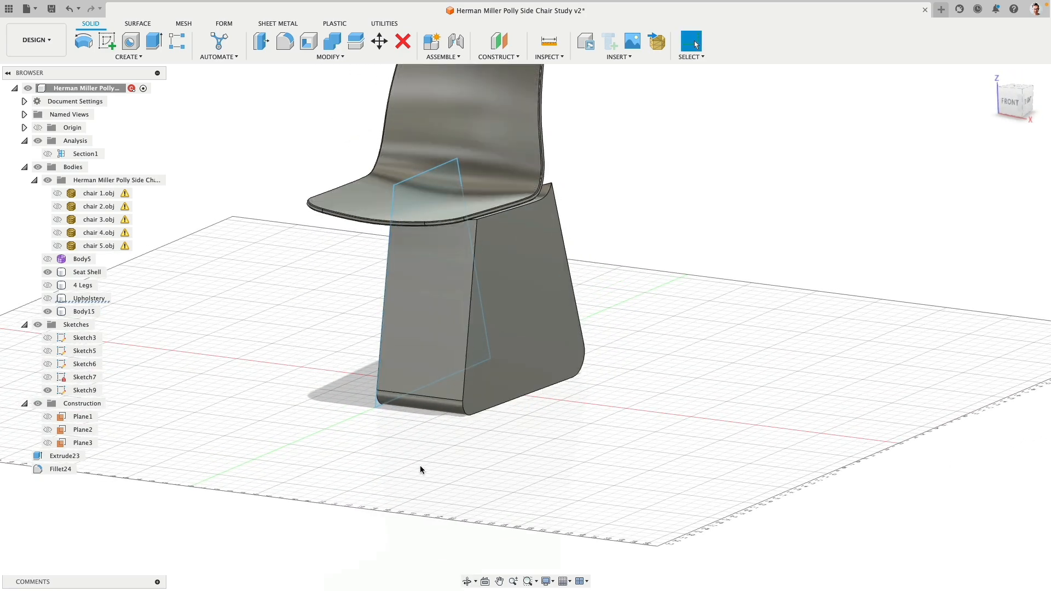
pyautogui.click(467, 356)
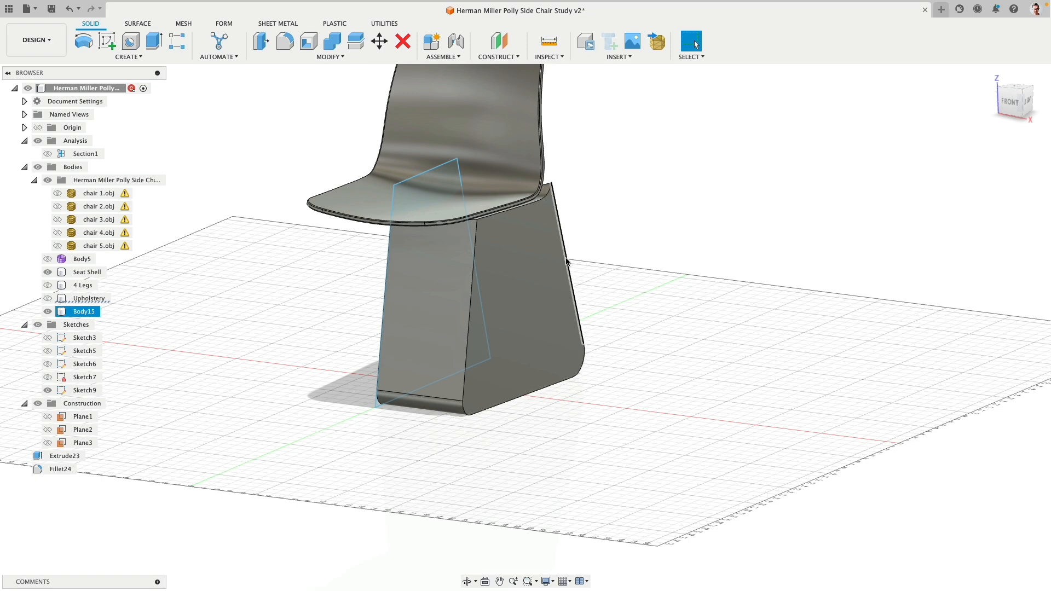
pyautogui.click(521, 206)
pyautogui.scroll(5, 606, 237)
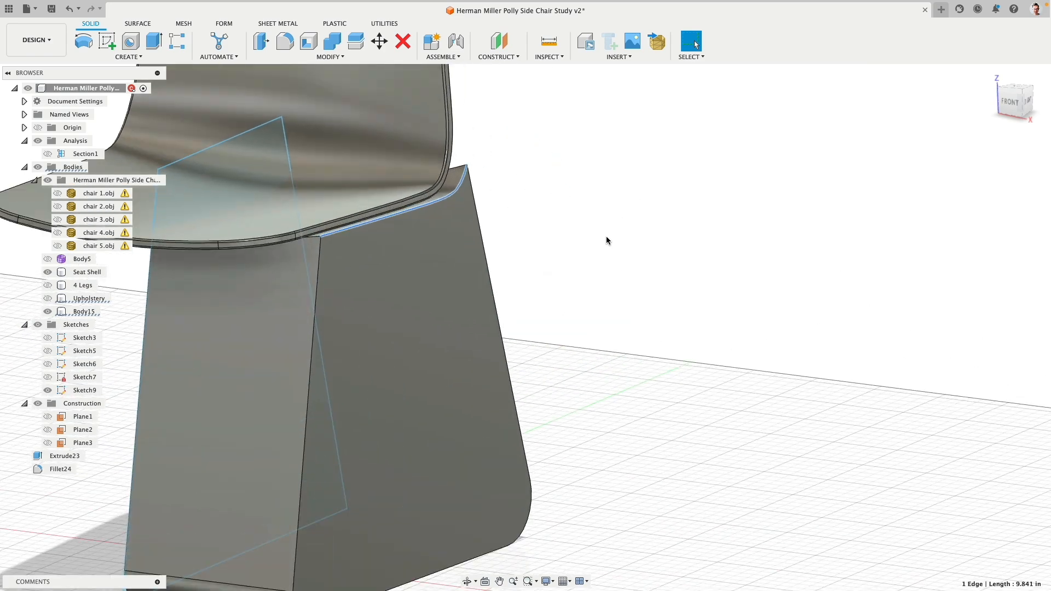
pyautogui.click(285, 41)
pyautogui.moveTo(485, 232); pyautogui.dragTo(474, 243)
pyautogui.moveTo(672, 301)
pyautogui.keyDown('shift'); pyautogui.mouseDown(button='middle')
pyautogui.moveTo(702, 298)
pyautogui.moveTo(688, 300)
pyautogui.mouseUp(button='middle'); pyautogui.keyUp('shift')
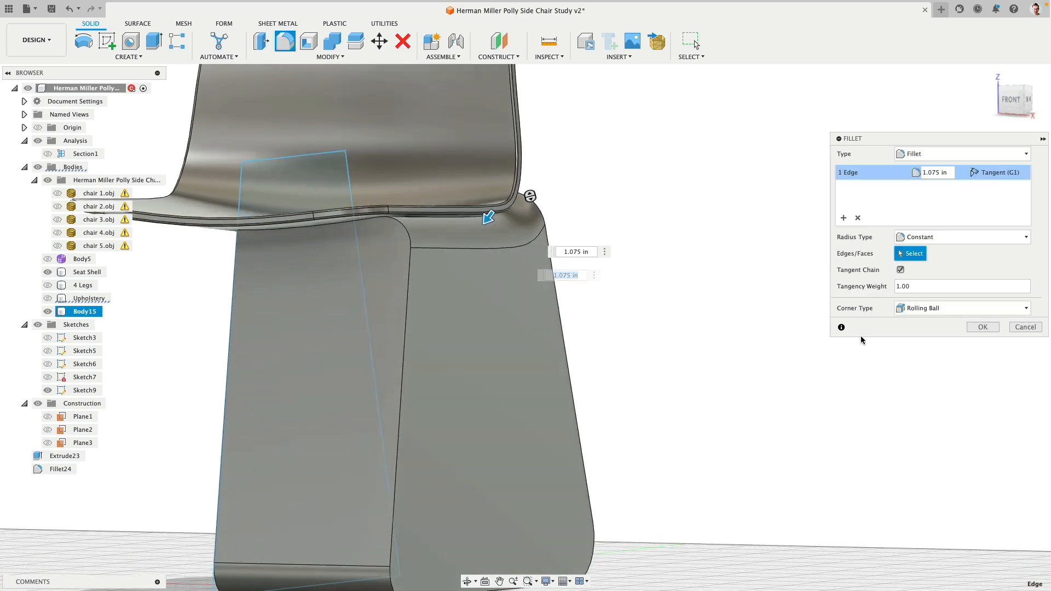
pyautogui.click(1035, 327)
# - Offset the block's top face by about -0.24 in to leave a gap beneath the seat shell
pyautogui.keyDown('shift'); pyautogui.moveTo(657, 263); pyautogui.dragTo(579, 199, button='middle'); pyautogui.keyUp('shift')
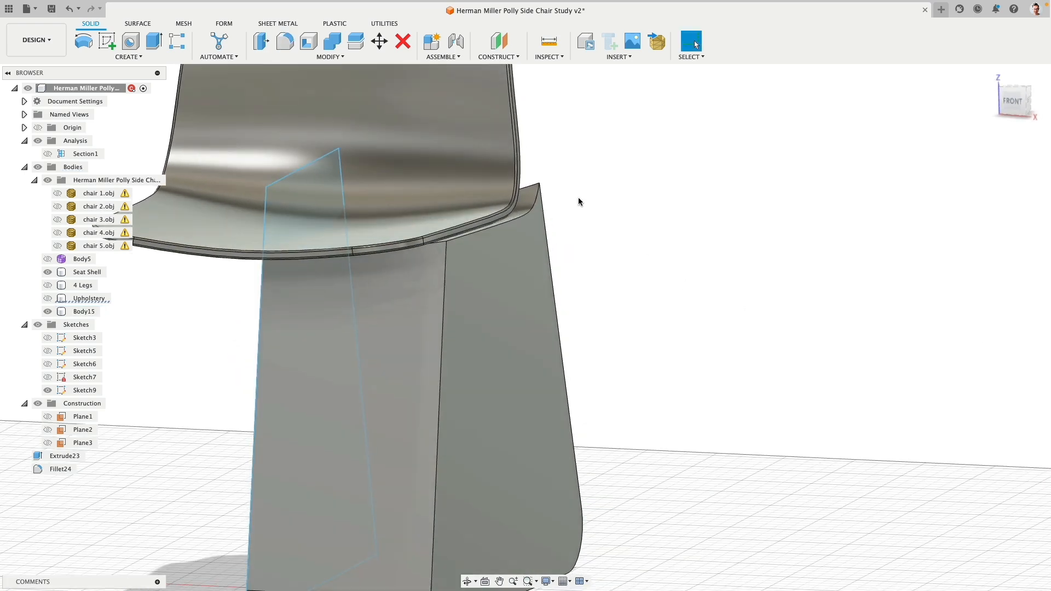
pyautogui.click(525, 196)
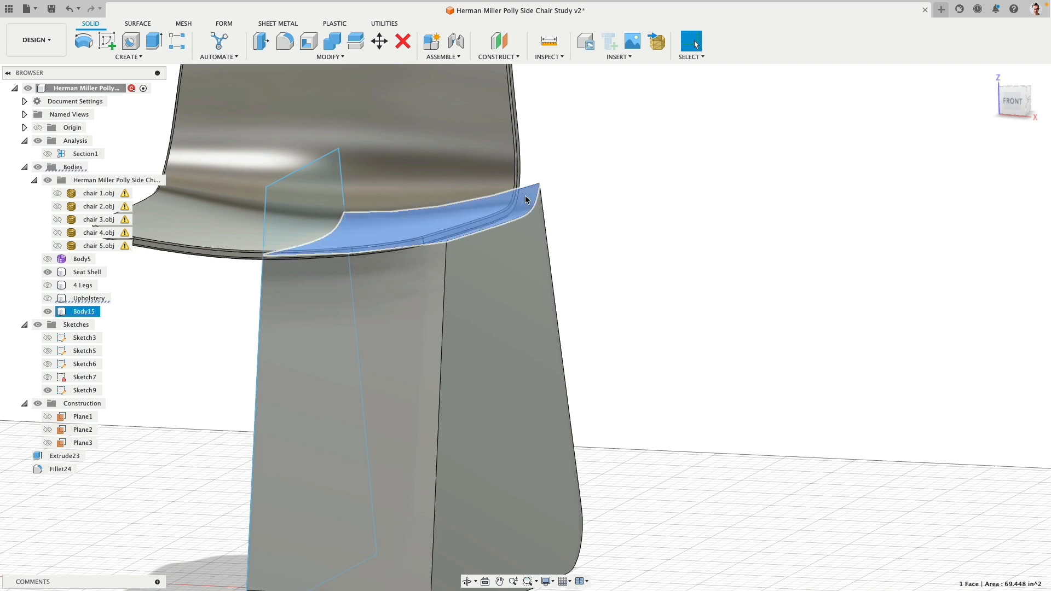
pyautogui.click(262, 45)
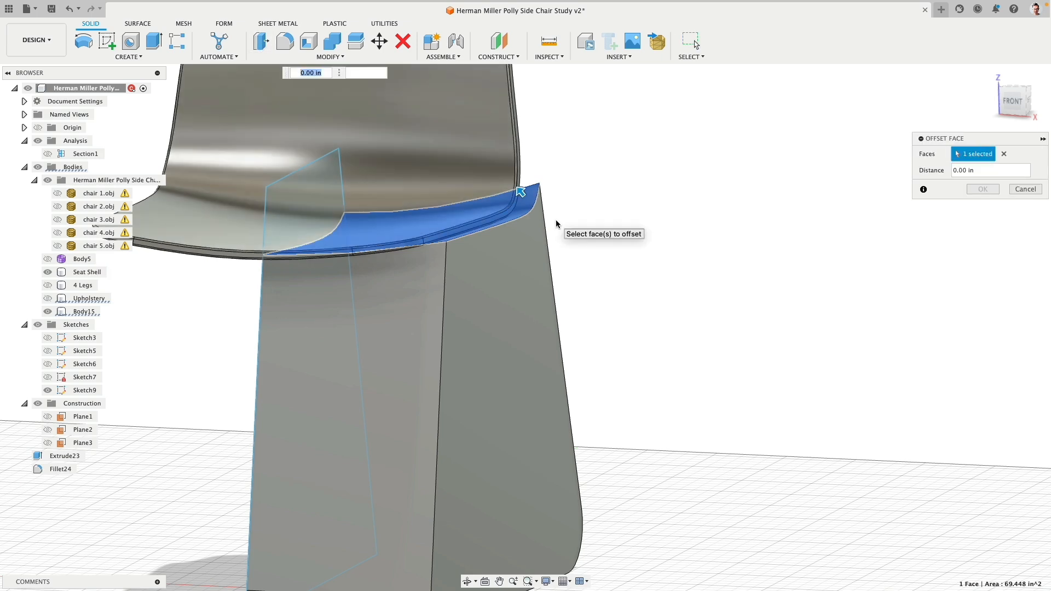
pyautogui.moveTo(521, 191); pyautogui.dragTo(525, 196)
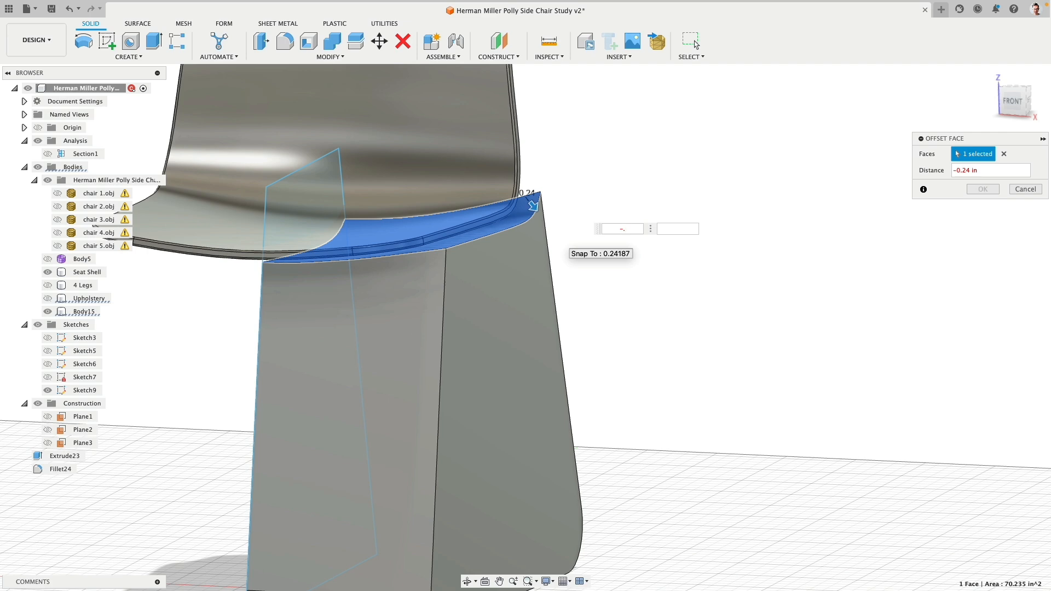
pyautogui.press('Return')
# - Fillet the block's outer top edge beneath the seat shell with a 1 in radius
pyautogui.click(534, 218)
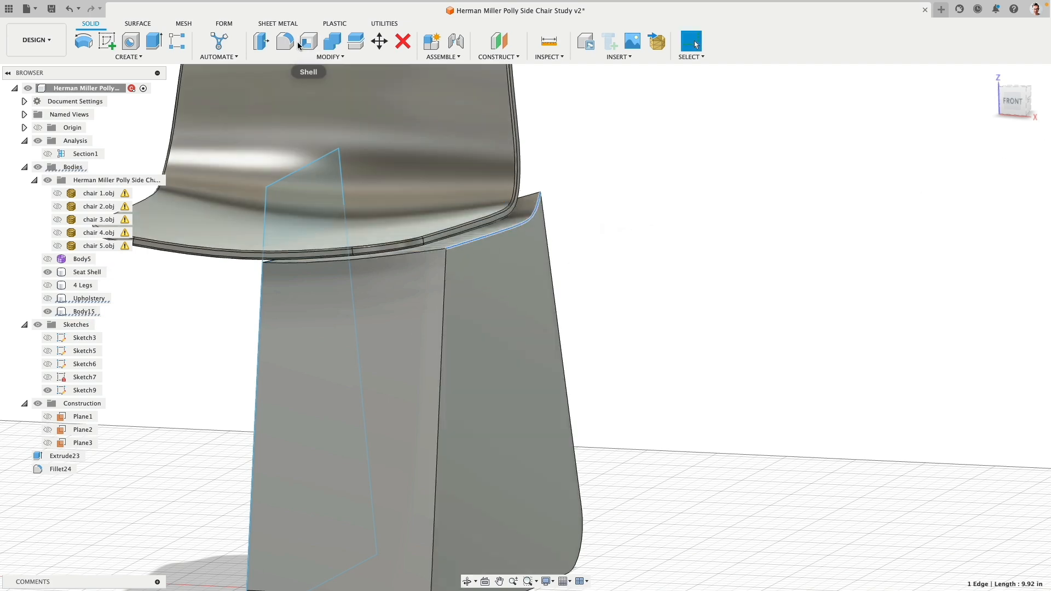
pyautogui.click(284, 41)
pyautogui.moveTo(525, 221); pyautogui.dragTo(514, 231)
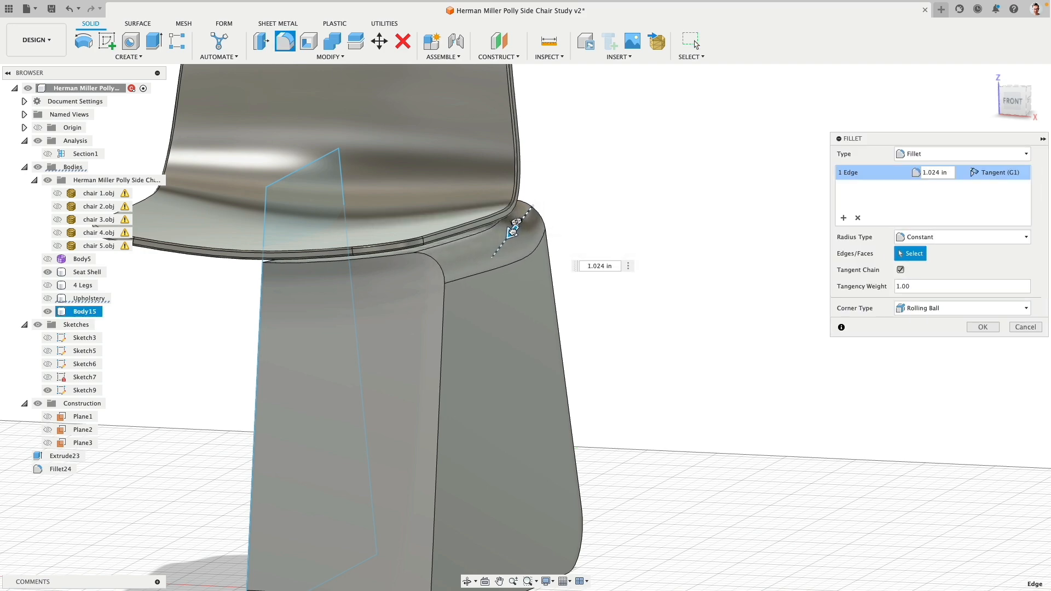
pyautogui.press('Tab')
pyautogui.write('1')
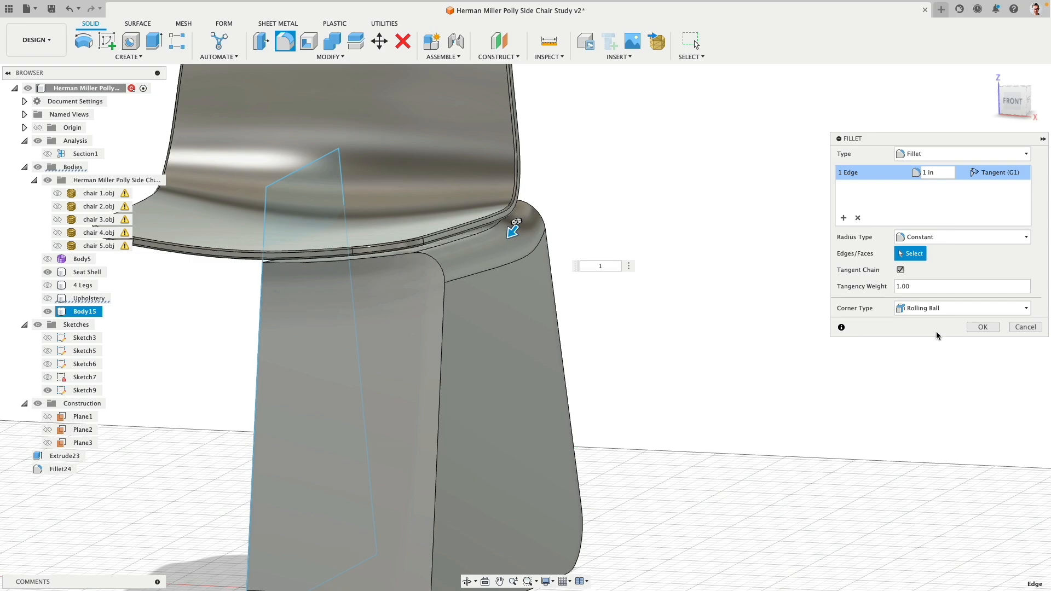
pyautogui.click(983, 327)
pyautogui.keyDown('shift'); pyautogui.moveTo(635, 274); pyautogui.dragTo(682, 271, button='middle'); pyautogui.keyUp('shift')
pyautogui.click(369, 239)
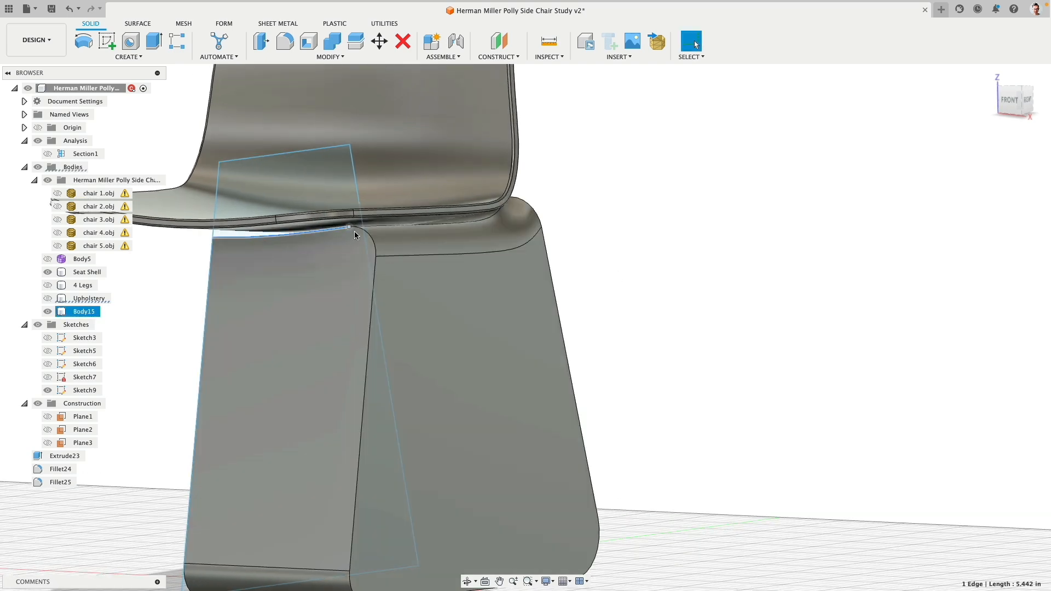
pyautogui.keyDown('shift'); pyautogui.click(368, 235); pyautogui.keyUp('shift')
pyautogui.keyDown('shift'); pyautogui.click(374, 278); pyautogui.keyUp('shift')
pyautogui.scroll(-3, 657, 321)
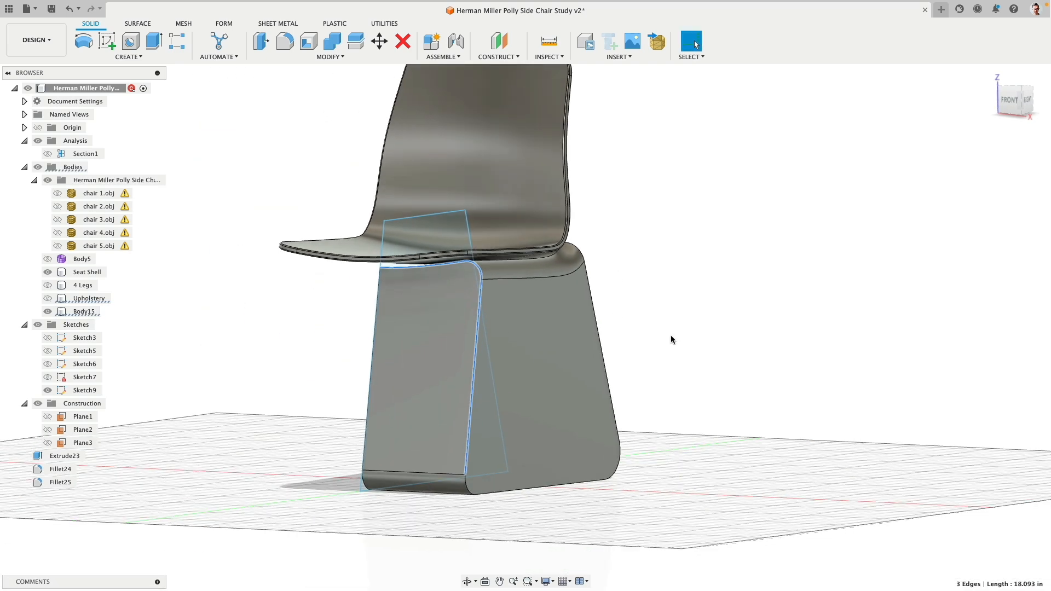
pyautogui.keyDown('shift'); pyautogui.moveTo(672, 336); pyautogui.dragTo(649, 327, button='middle'); pyautogui.keyUp('shift')
pyautogui.click(487, 530)
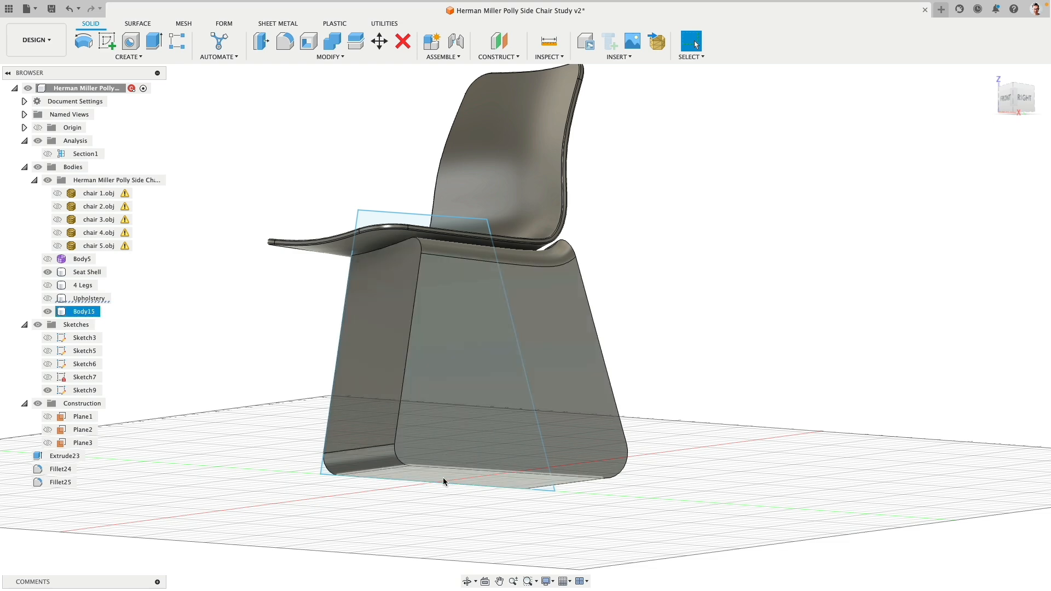
# - Move the block's bottom face upward with a Z distance of -0.25 in
pyautogui.click(379, 41)
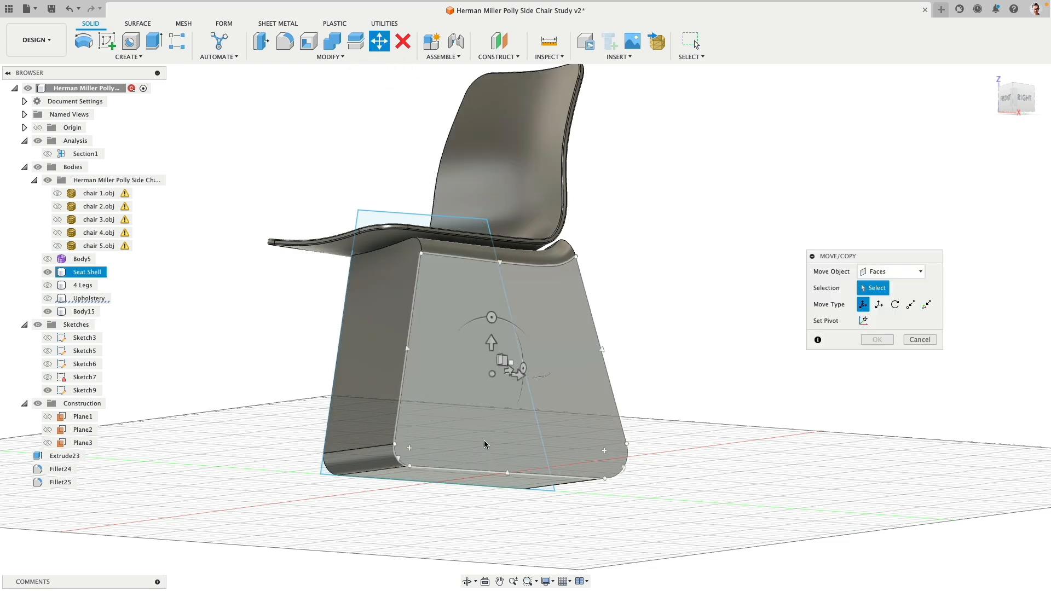
pyautogui.click(437, 481)
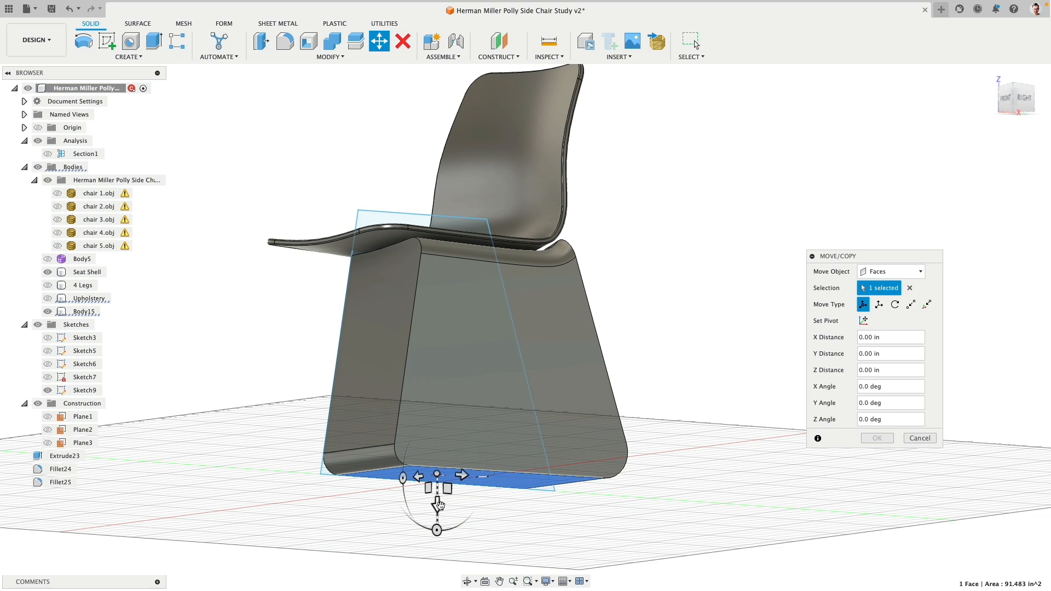
pyautogui.moveTo(440, 507); pyautogui.dragTo(478, 485)
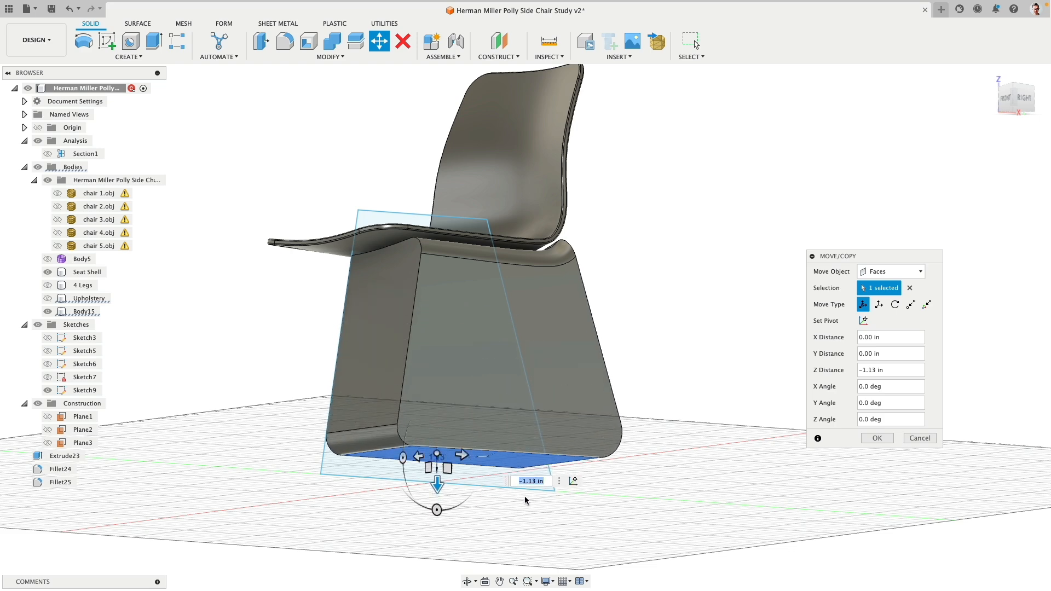
pyautogui.write('-.25')
pyautogui.press('Return')
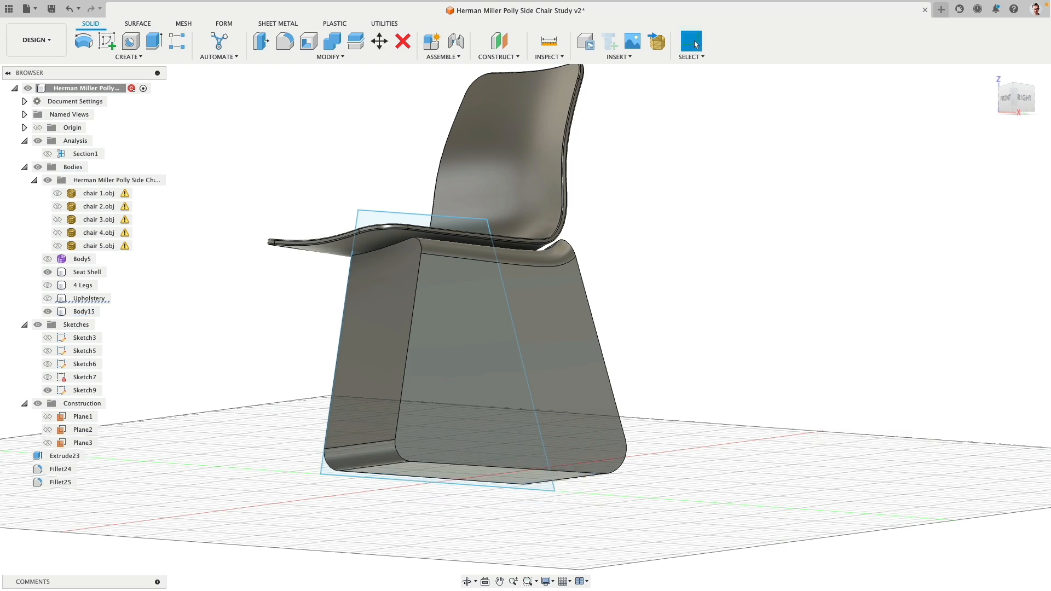
pyautogui.click(1021, 100)
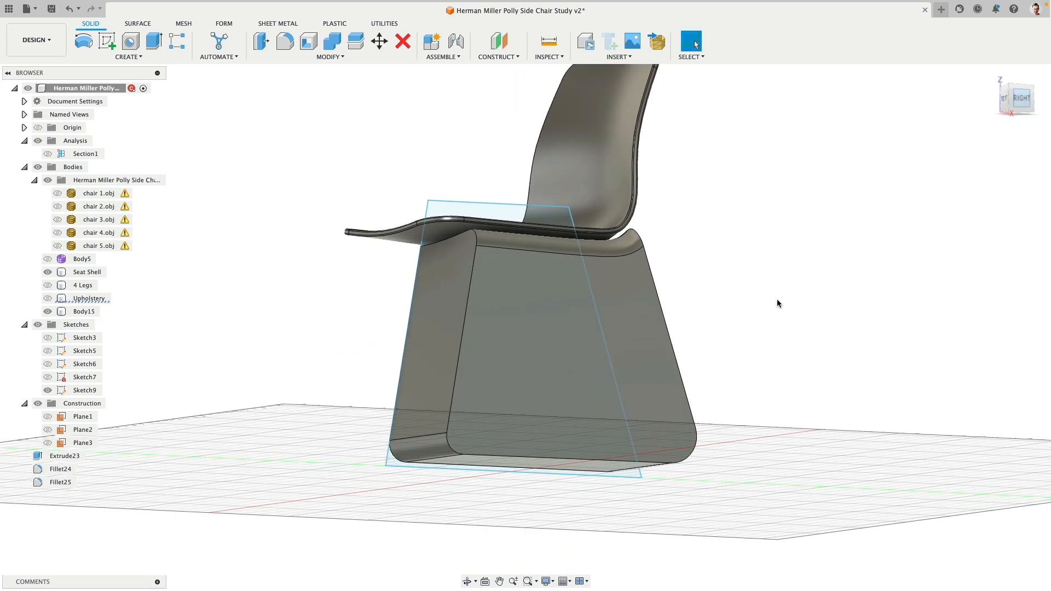
pyautogui.moveTo(528, 314); pyautogui.dragTo(346, 360, button='middle')
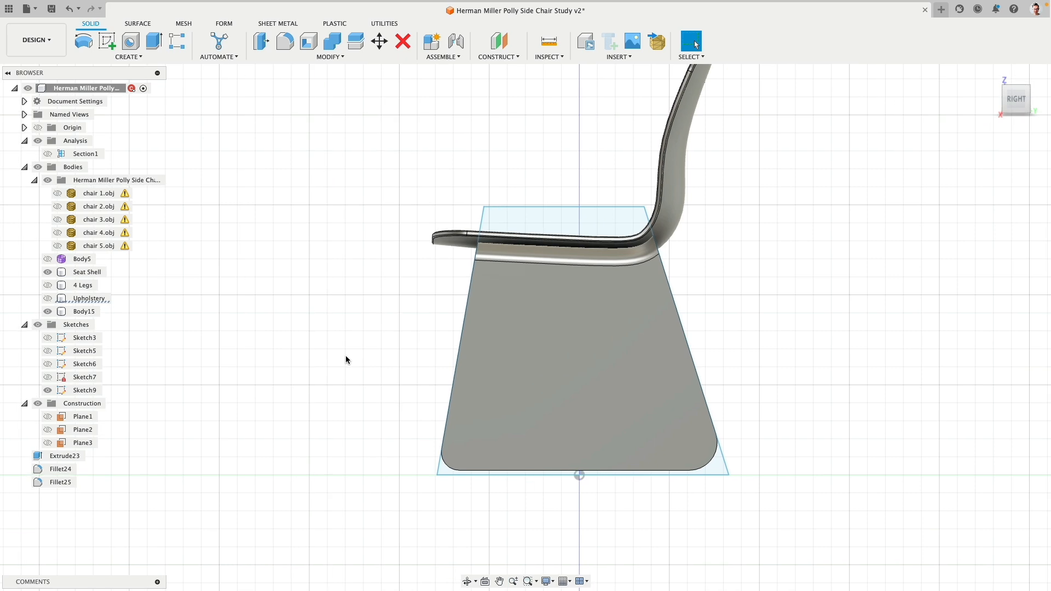
pyautogui.keyDown('shift'); pyautogui.moveTo(302, 275); pyautogui.dragTo(327, 282, button='middle'); pyautogui.keyUp('shift')
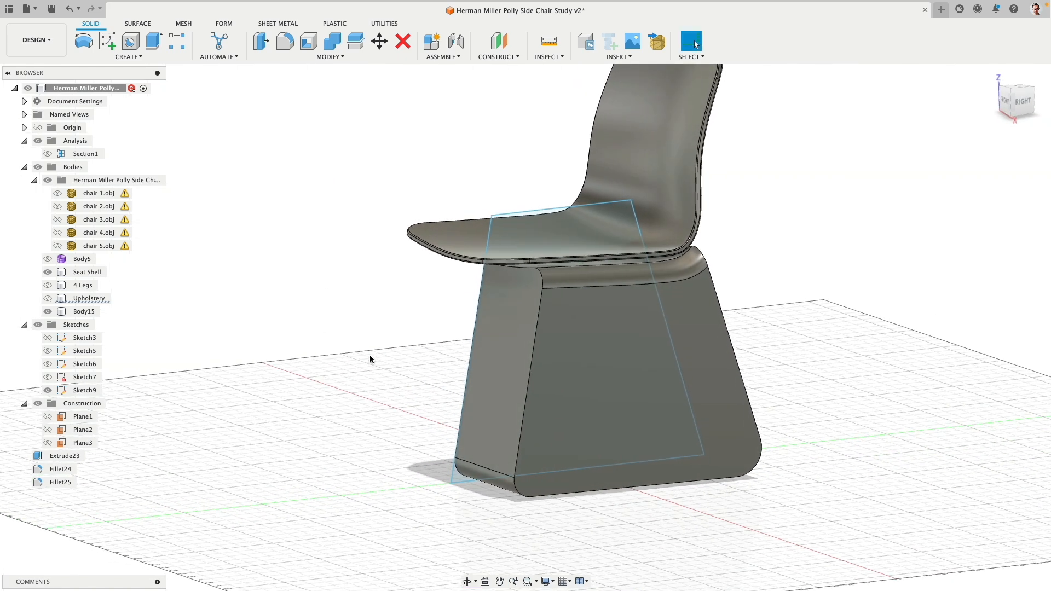
# - Create a circular 0.5 in pipe along the block's outer side edge loop as a new body
pyautogui.moveTo(369, 356); pyautogui.dragTo(277, 323, button='middle')
pyautogui.click(129, 56)
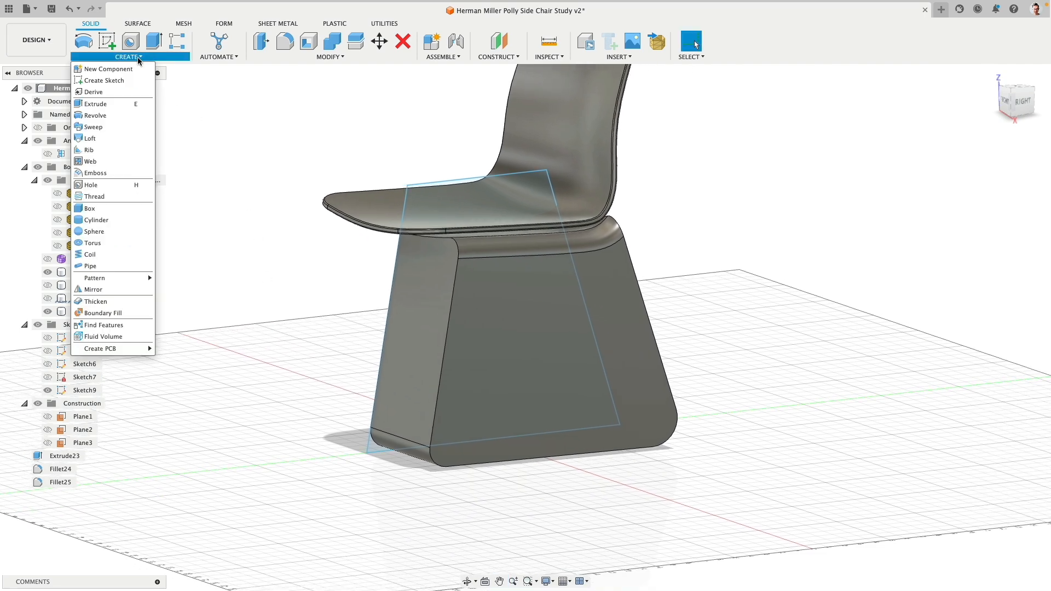
pyautogui.click(109, 265)
pyautogui.click(634, 269)
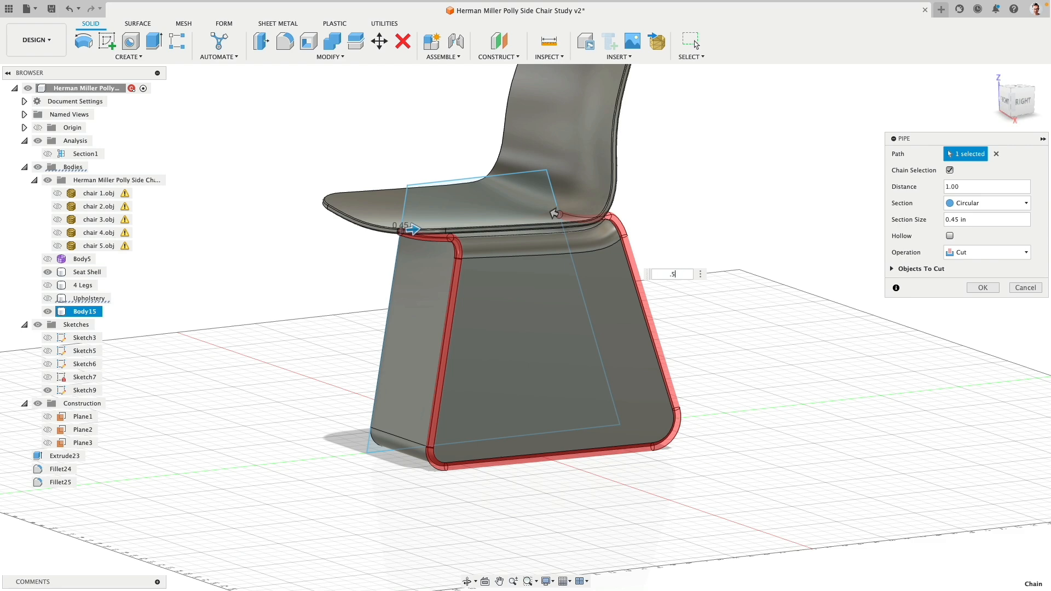
pyautogui.click(956, 253)
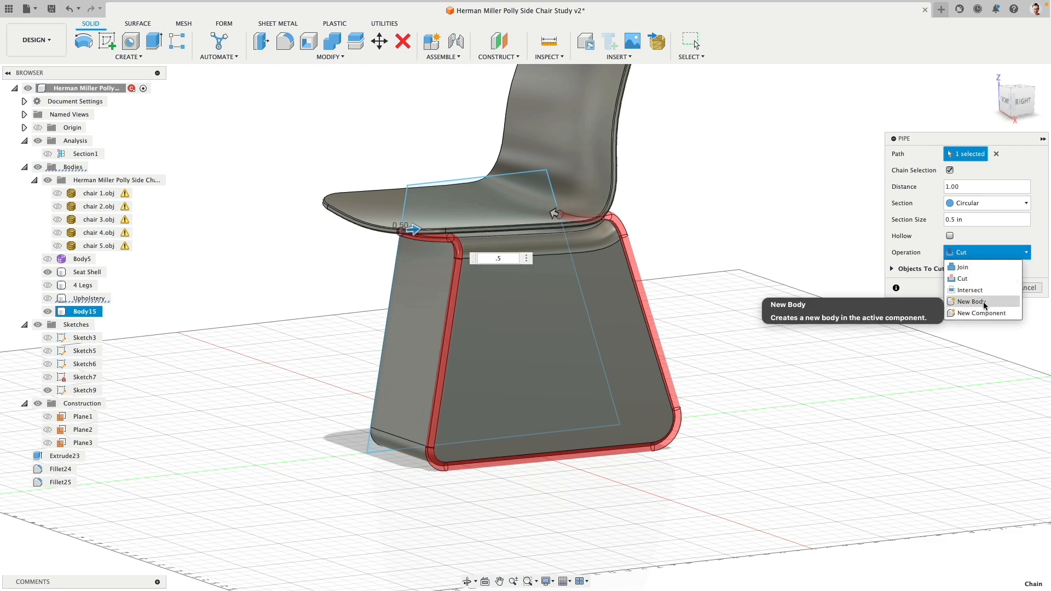
pyautogui.click(984, 303)
pyautogui.click(983, 272)
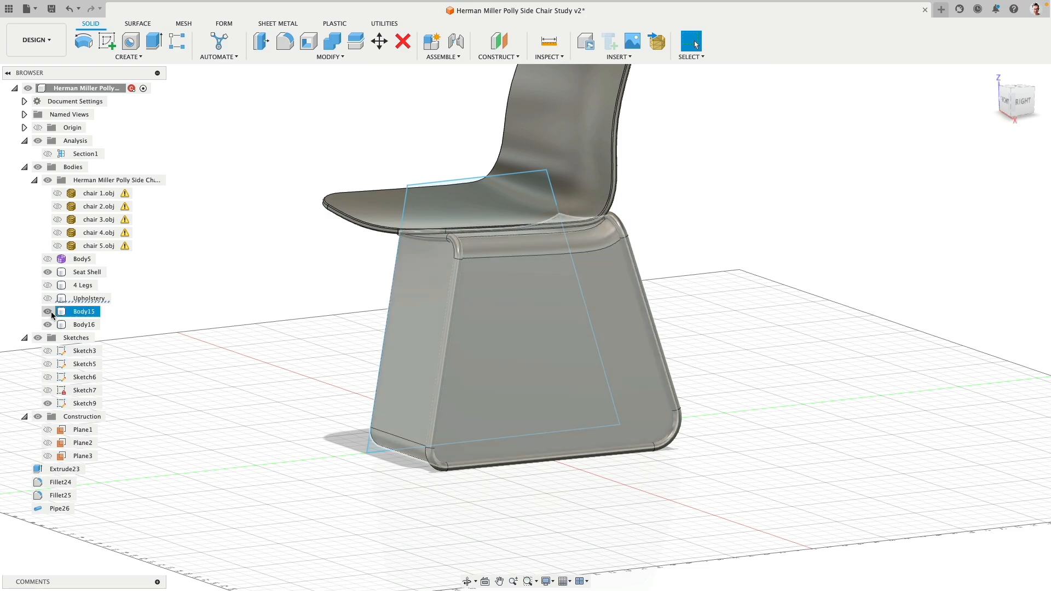
# - Hide the tapered block body and check the pipe frame beneath the seat shell
pyautogui.click(47, 311)
pyautogui.keyDown('shift'); pyautogui.moveTo(274, 329); pyautogui.dragTo(247, 281, button='middle'); pyautogui.keyUp('shift')
pyautogui.press('Escape')
pyautogui.click(57, 220)
pyautogui.press('Escape')
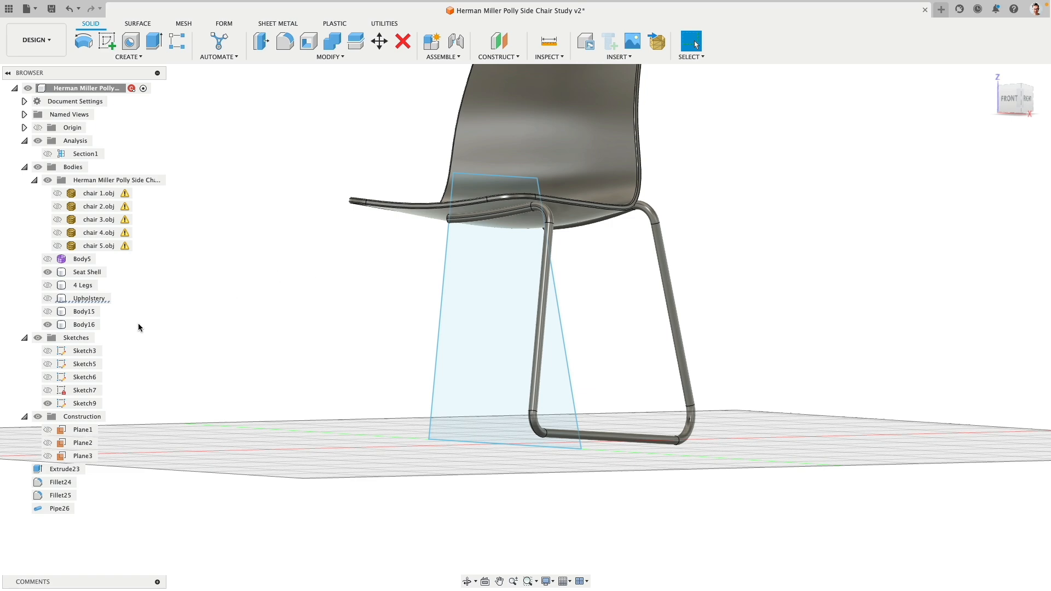
# - Mirror the pipe body across the chair's central vertical plane, using Join as the operation
pyautogui.click(139, 61)
pyautogui.click(122, 290)
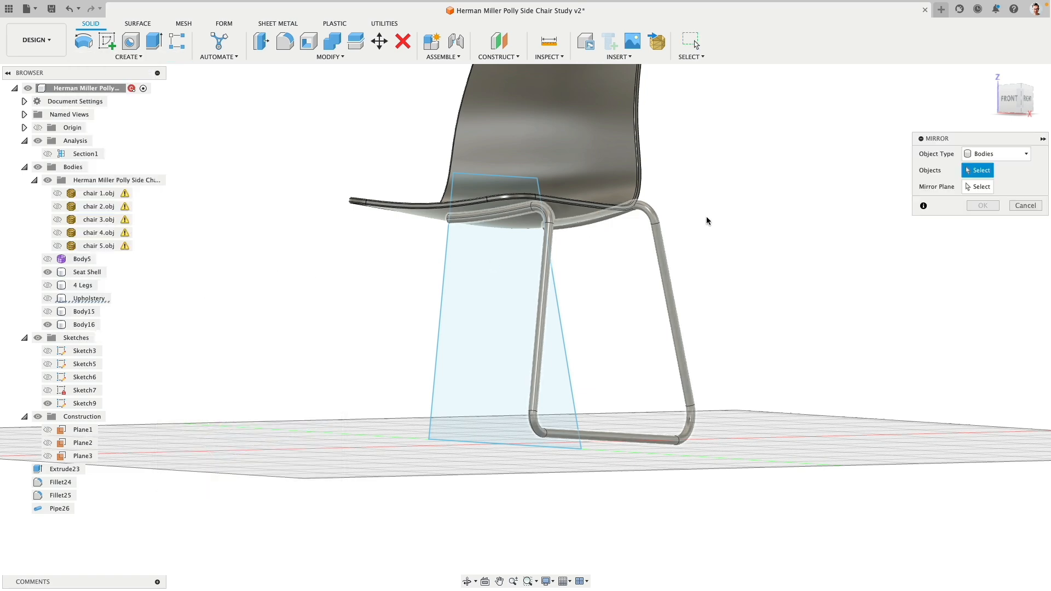
pyautogui.click(691, 241)
pyautogui.click(978, 187)
pyautogui.keyDown('shift'); pyautogui.moveTo(849, 192); pyautogui.dragTo(871, 188, button='middle'); pyautogui.keyUp('shift')
pyautogui.click(489, 412)
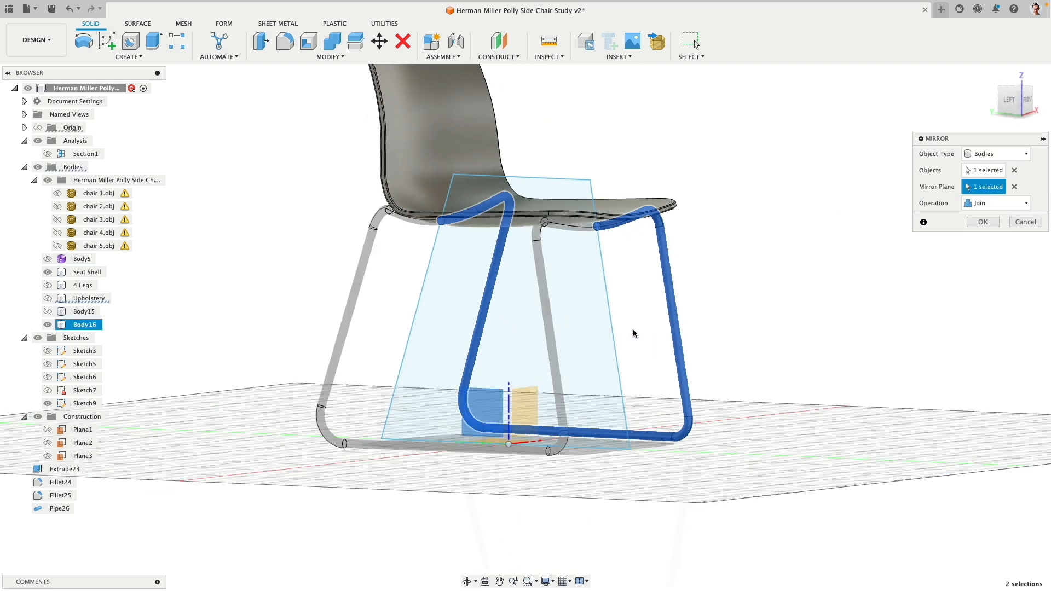
pyautogui.click(982, 223)
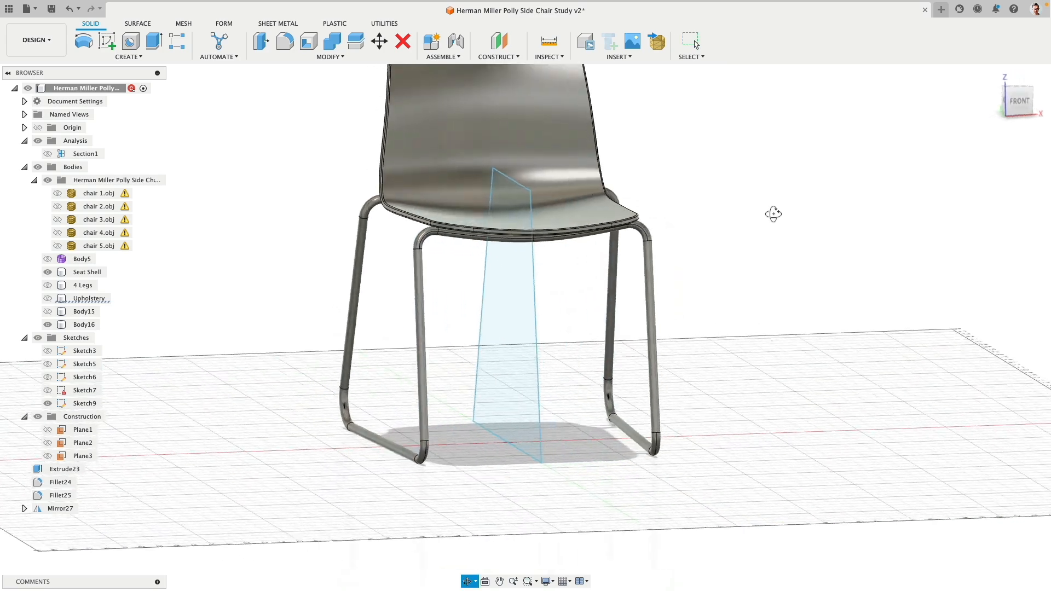
# - Rename the tube frame body Sled Base and the tapered block body Sled Base Volume
pyautogui.click(91, 325)
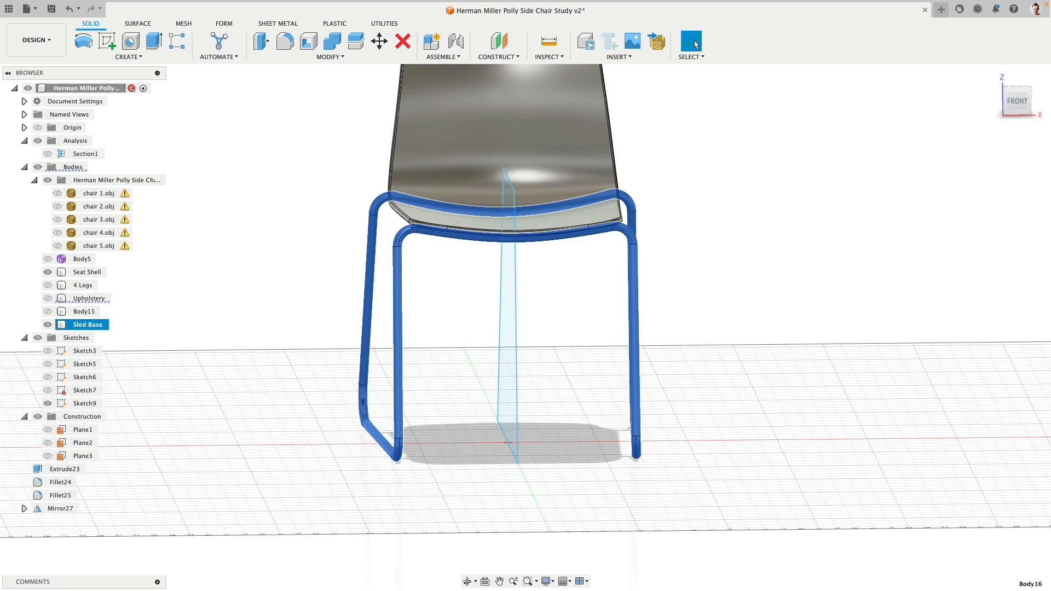
pyautogui.doubleClick(85, 312)
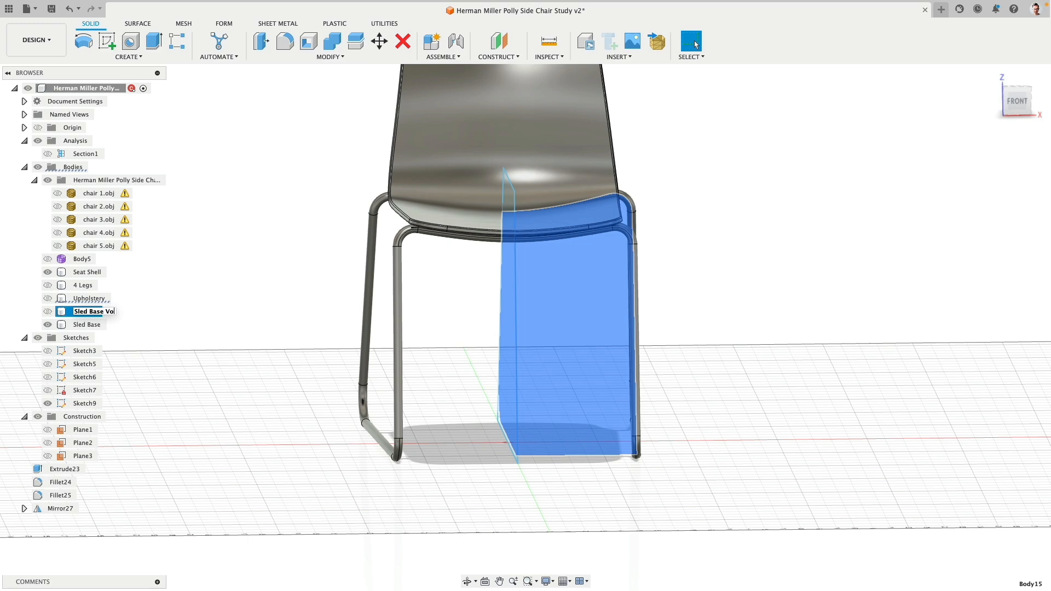
pyautogui.press('Return')
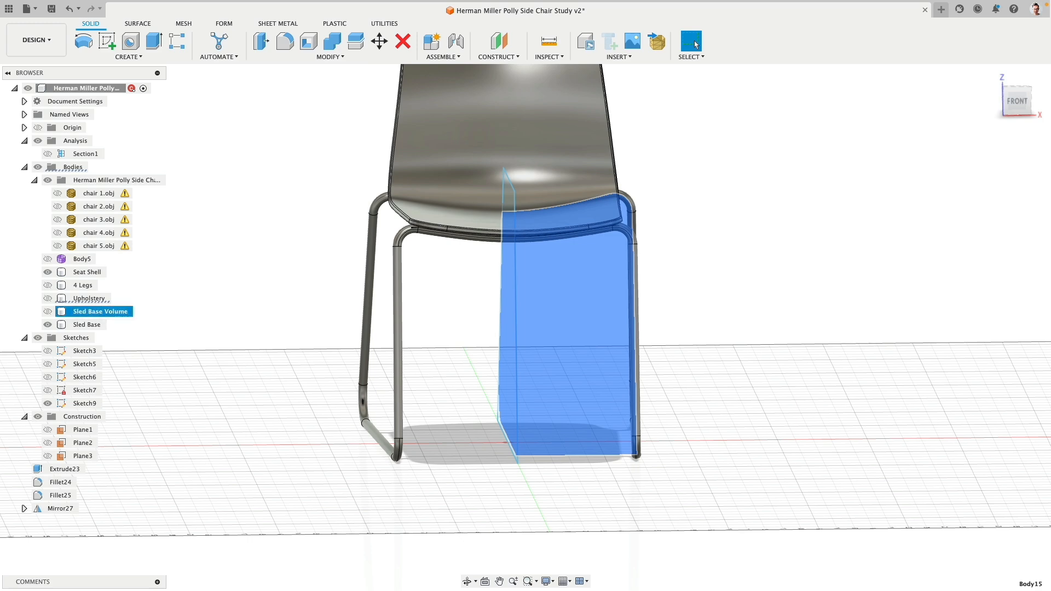
pyautogui.click(263, 278)
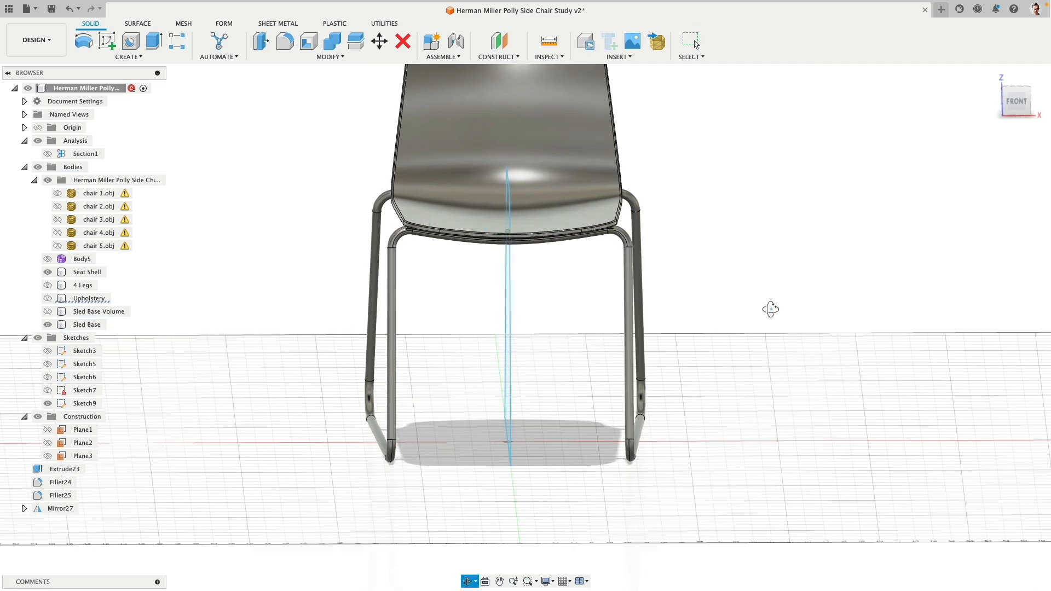
# - Compare the Sled Base frame with the Sled Base Volume block by briefly showing the block
pyautogui.keyDown('shift'); pyautogui.moveTo(770, 308); pyautogui.dragTo(734, 315, button='middle'); pyautogui.keyUp('shift')
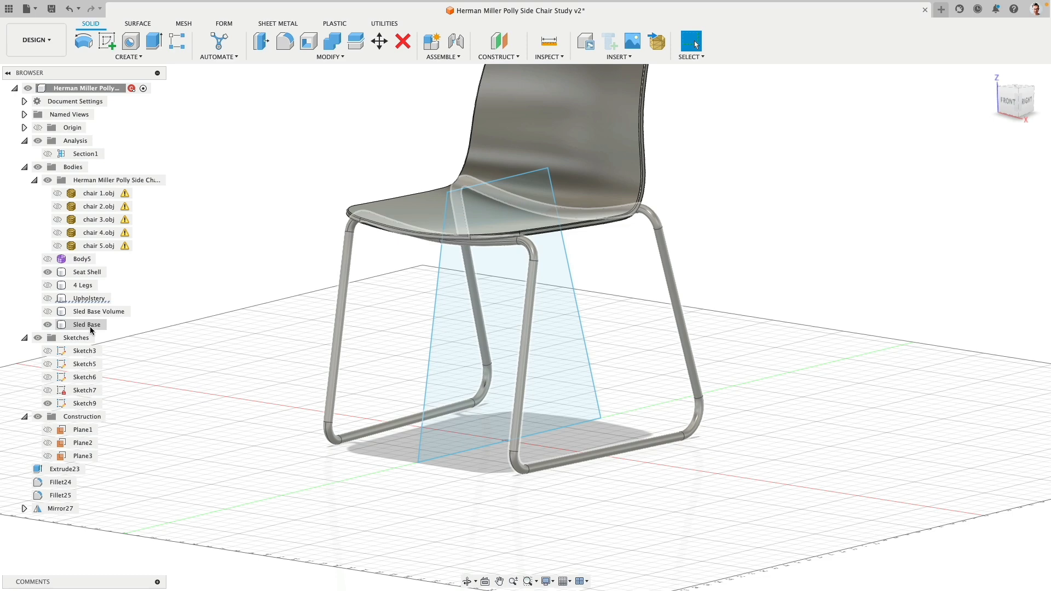
pyautogui.click(48, 311)
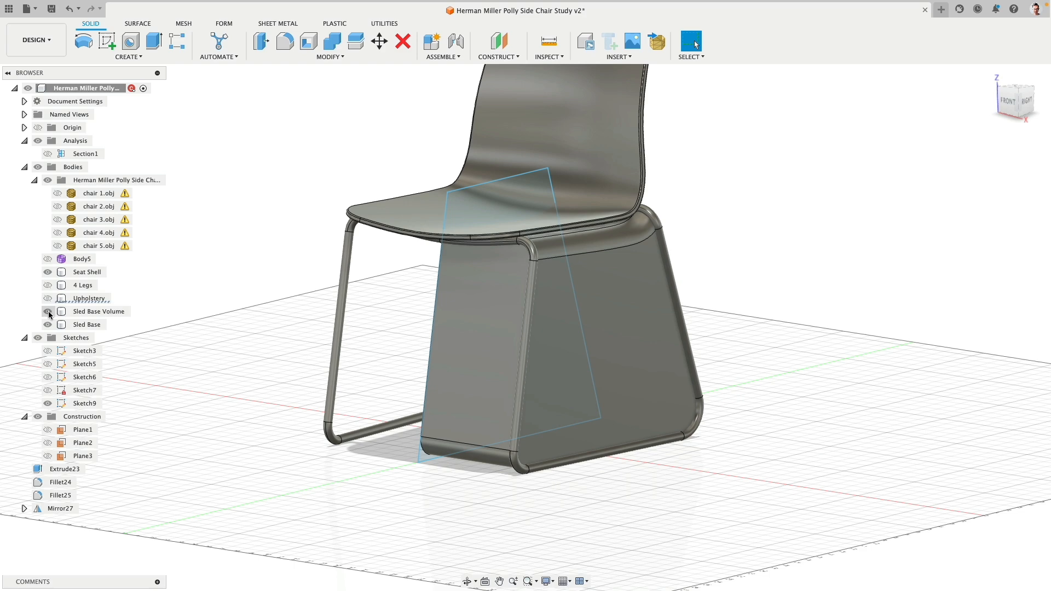
pyautogui.click(48, 312)
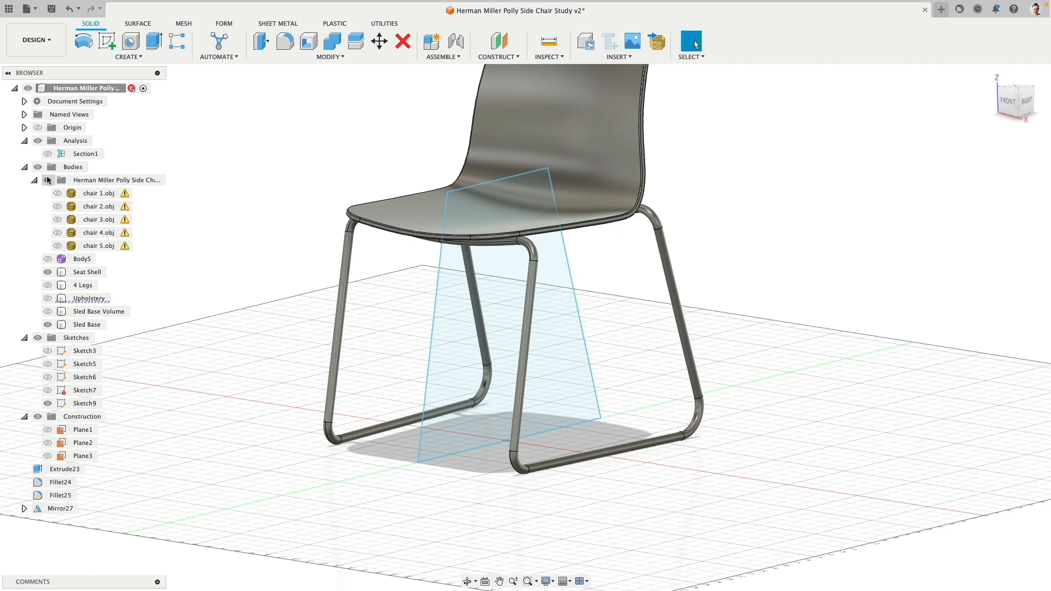
# - Hide the construction planes and dissolve the leftover extrude, fillet, mirror and pipe features
pyautogui.click(38, 417)
pyautogui.click(68, 473)
pyautogui.keyDown('shift'); pyautogui.click(66, 507); pyautogui.keyUp('shift')
pyautogui.rightClick(66, 508)
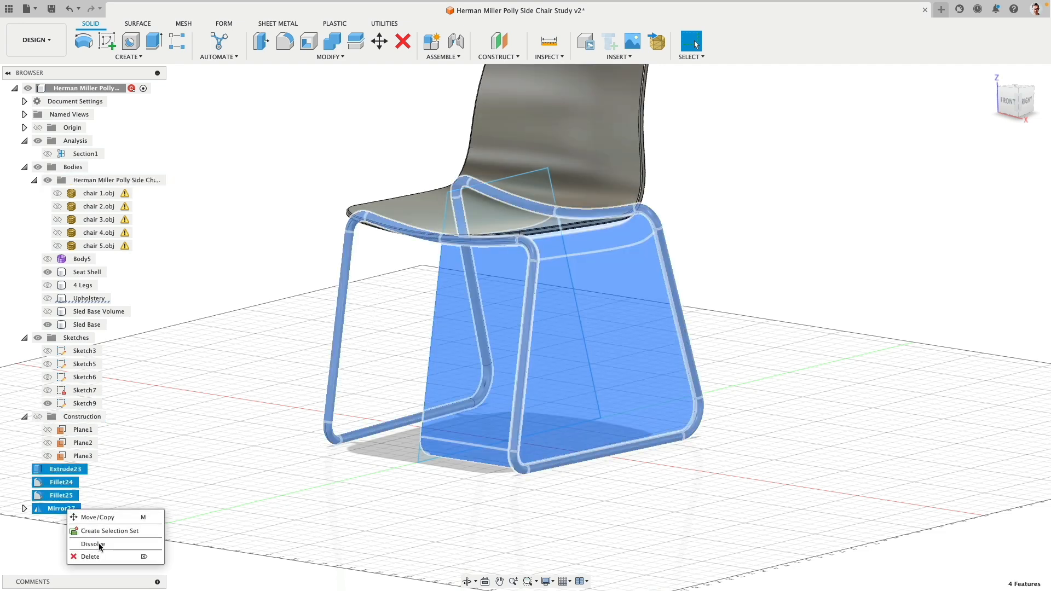
pyautogui.click(97, 547)
pyautogui.click(62, 471)
pyautogui.keyDown('shift'); pyautogui.click(63, 484); pyautogui.keyUp('shift')
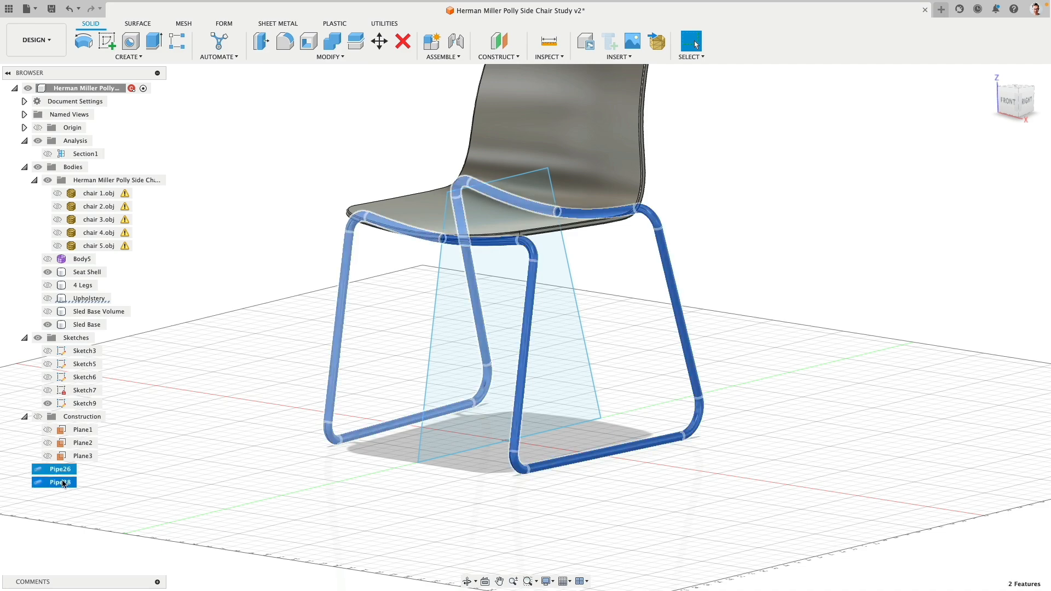
pyautogui.rightClick(62, 484)
pyautogui.click(88, 517)
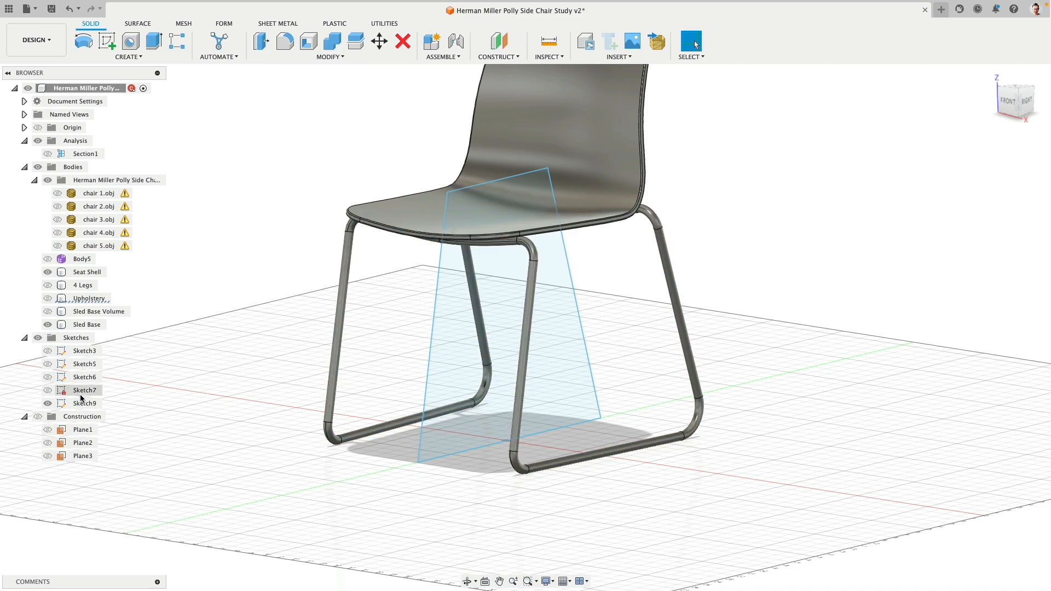
# - Hide Sketch9 and review the chair with its sled base from the front and at an angle
pyautogui.click(48, 404)
pyautogui.moveTo(305, 355)
pyautogui.keyDown('shift'); pyautogui.mouseDown(button='middle')
pyautogui.moveTo(262, 333)
pyautogui.moveTo(351, 340)
pyautogui.mouseUp(button='middle'); pyautogui.keyUp('shift')
pyautogui.click(1017, 102)
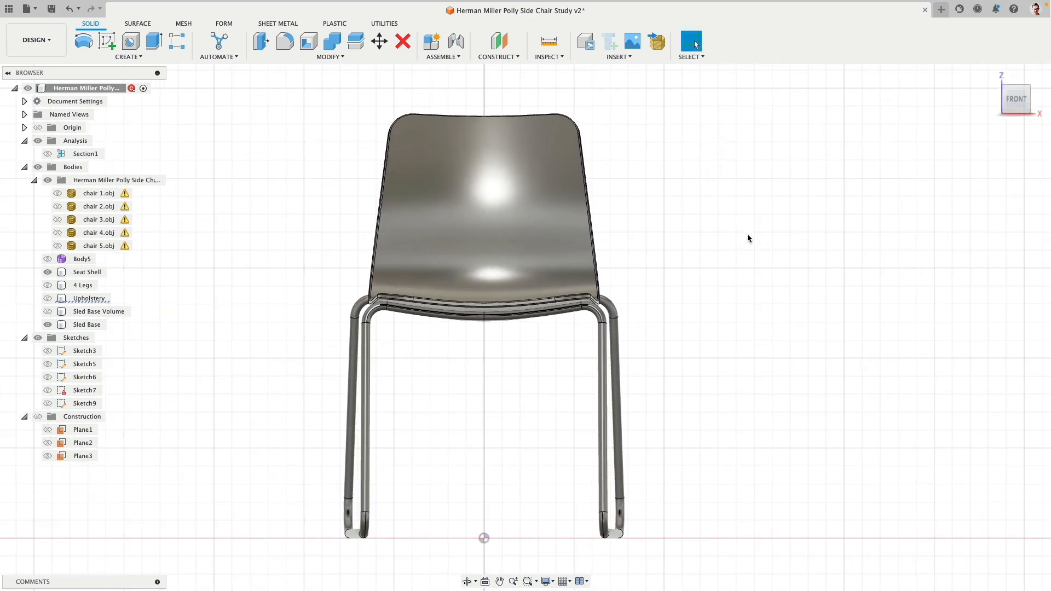
pyautogui.scroll(-3, 741, 225)
pyautogui.keyDown('shift'); pyautogui.moveTo(742, 225); pyautogui.dragTo(688, 264, button='middle'); pyautogui.keyUp('shift')
pyautogui.scroll(2, 689, 263)
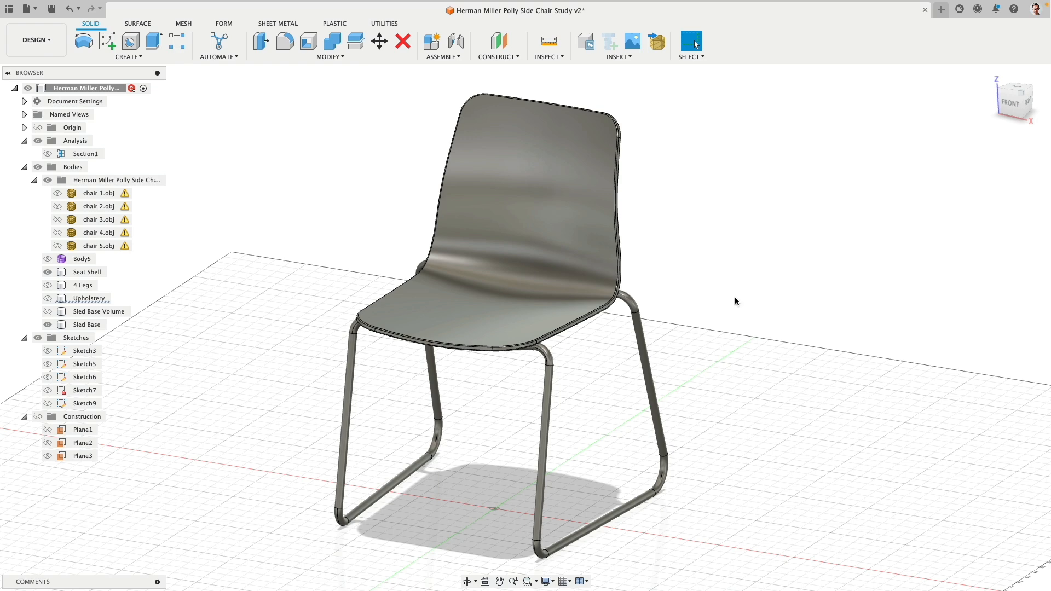
# - Show the chair 4.obj reference mesh and hide the Seat Shell and Sled Base bodies
pyautogui.click(58, 232)
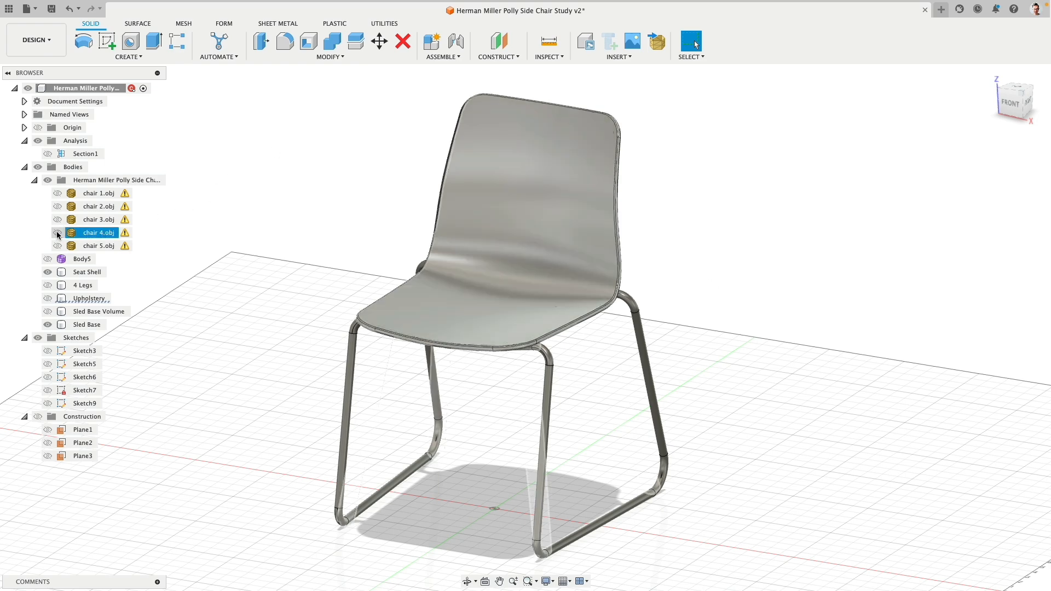
pyautogui.click(48, 273)
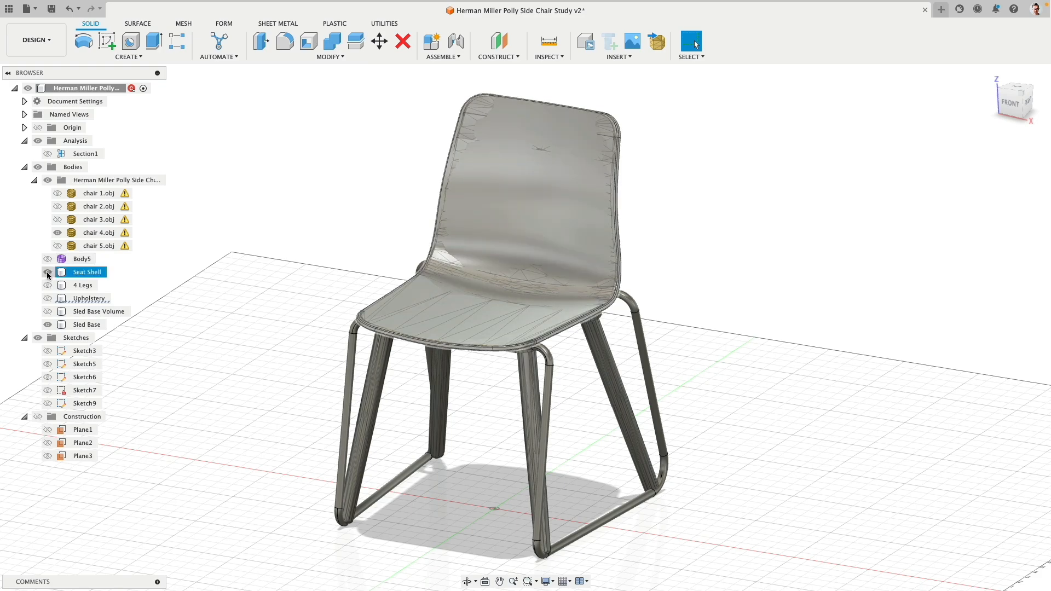
pyautogui.click(48, 272)
pyautogui.click(47, 325)
# - Examine the chair 4.obj mesh's tapered legs and under-seat bracket from the front and side
pyautogui.keyDown('shift'); pyautogui.moveTo(237, 369); pyautogui.dragTo(686, 301, button='middle'); pyautogui.keyUp('shift')
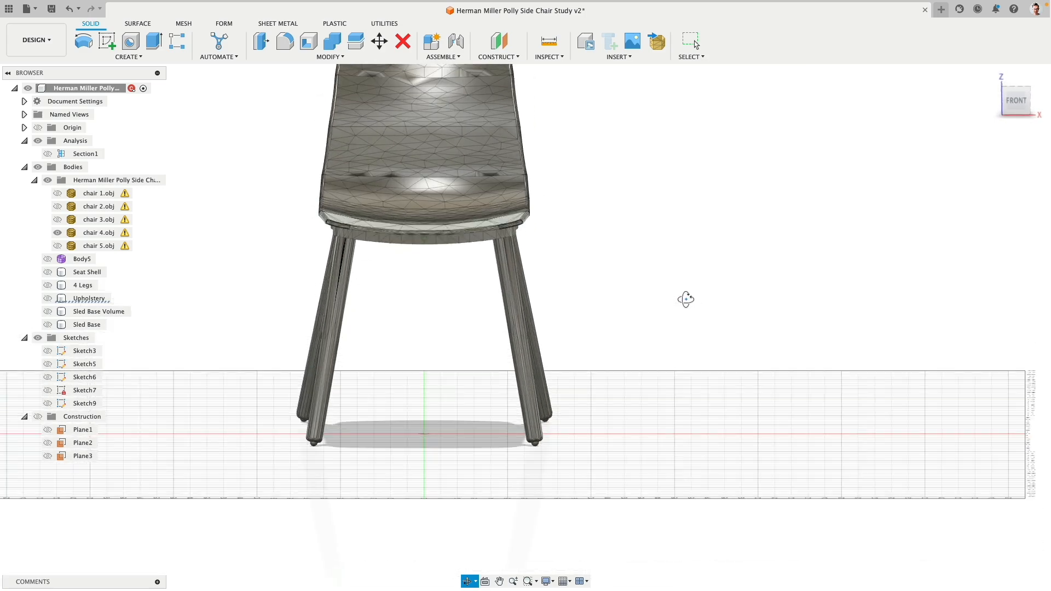
pyautogui.click(1020, 101)
pyautogui.scroll(3, 561, 281)
pyautogui.click(534, 496)
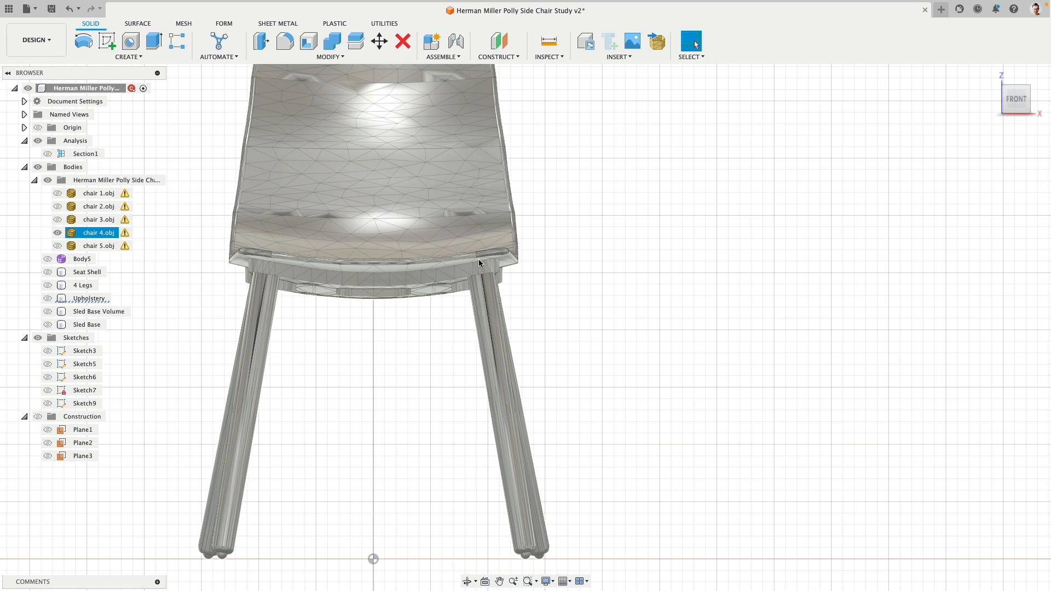
pyautogui.click(657, 290)
pyautogui.keyDown('shift'); pyautogui.moveTo(674, 290); pyautogui.dragTo(571, 293, button='middle'); pyautogui.keyUp('shift')
pyautogui.click(298, 289)
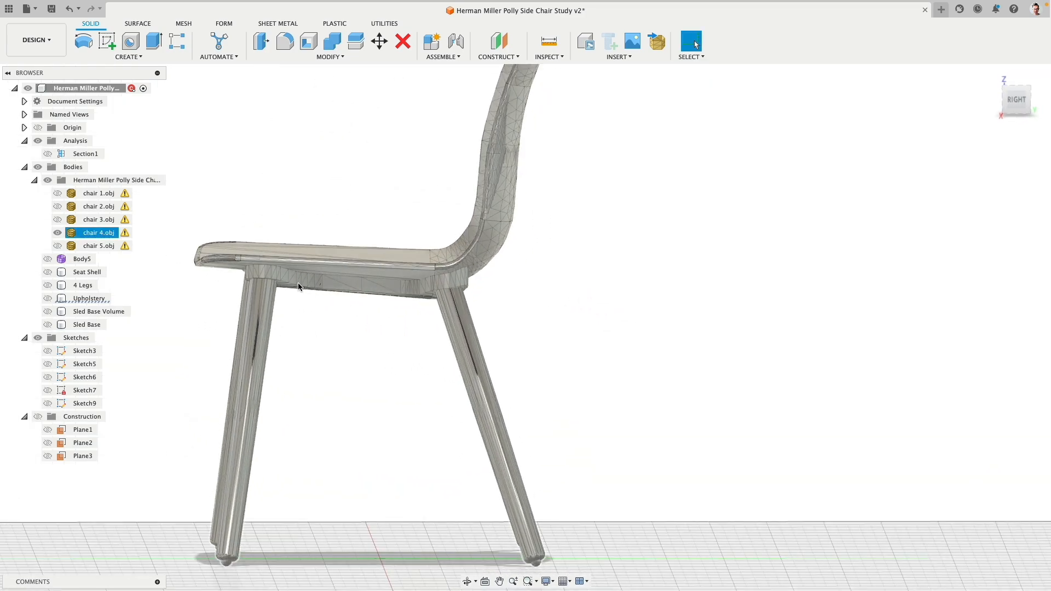
pyautogui.click(352, 337)
# - Examine the underside of the chair 4.obj mesh, including the bracket's shape and leg attachments, and compare it with the side and front views
pyautogui.keyDown('shift'); pyautogui.moveTo(352, 338); pyautogui.dragTo(534, 234, button='middle'); pyautogui.keyUp('shift')
pyautogui.keyDown('shift'); pyautogui.moveTo(531, 247); pyautogui.dragTo(466, 269, button='middle'); pyautogui.keyUp('shift')
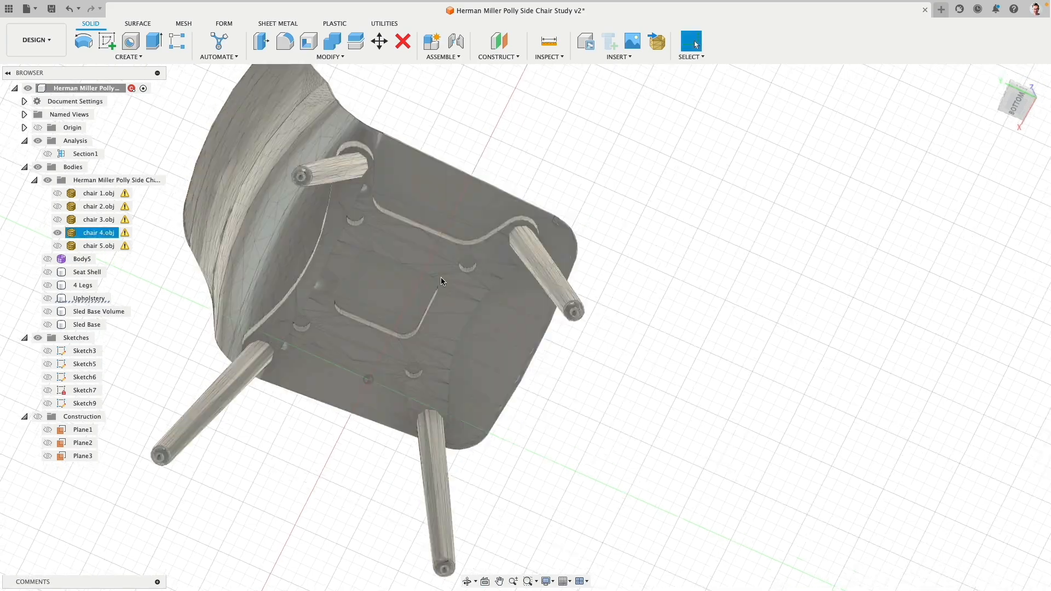
pyautogui.keyDown('shift'); pyautogui.moveTo(409, 237); pyautogui.dragTo(382, 290, button='middle'); pyautogui.keyUp('shift')
pyautogui.click(1017, 100)
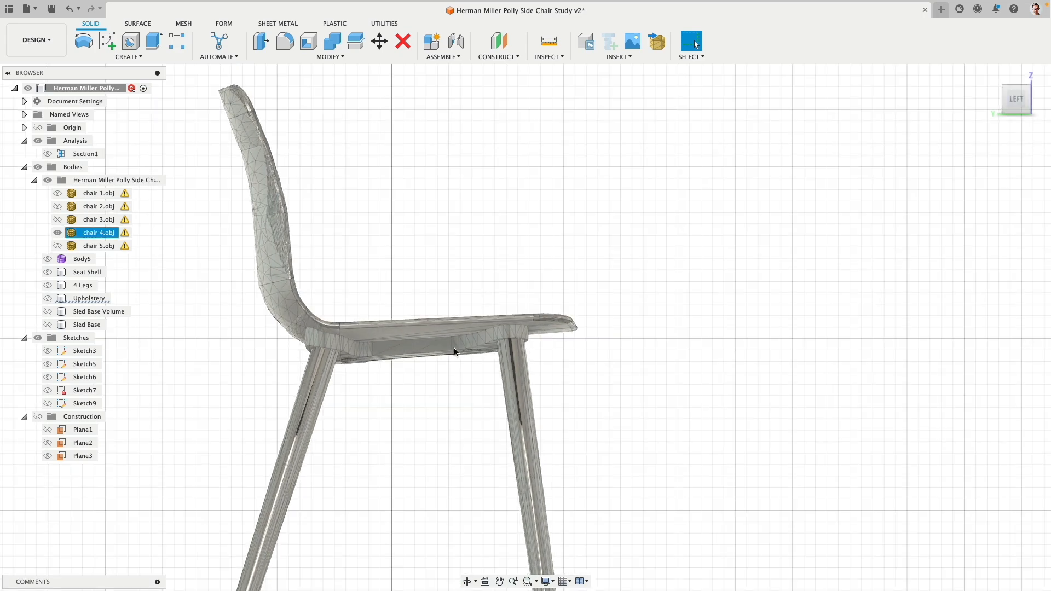
pyautogui.keyDown('shift'); pyautogui.moveTo(405, 420); pyautogui.dragTo(446, 370, button='middle'); pyautogui.keyUp('shift')
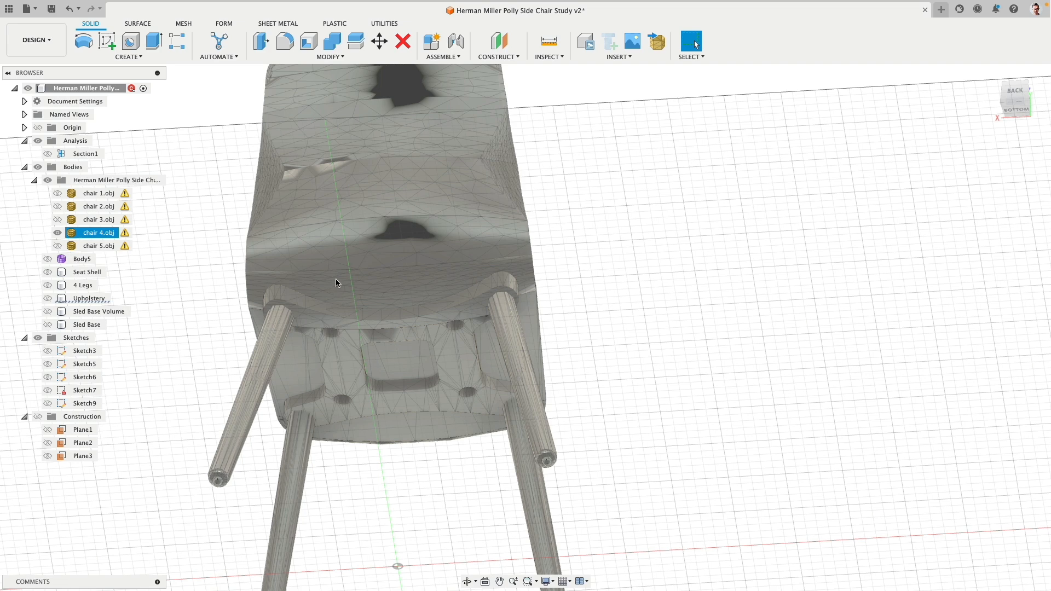
pyautogui.click(396, 463)
pyautogui.keyDown('shift'); pyautogui.moveTo(409, 501); pyautogui.dragTo(417, 449, button='middle'); pyautogui.keyUp('shift')
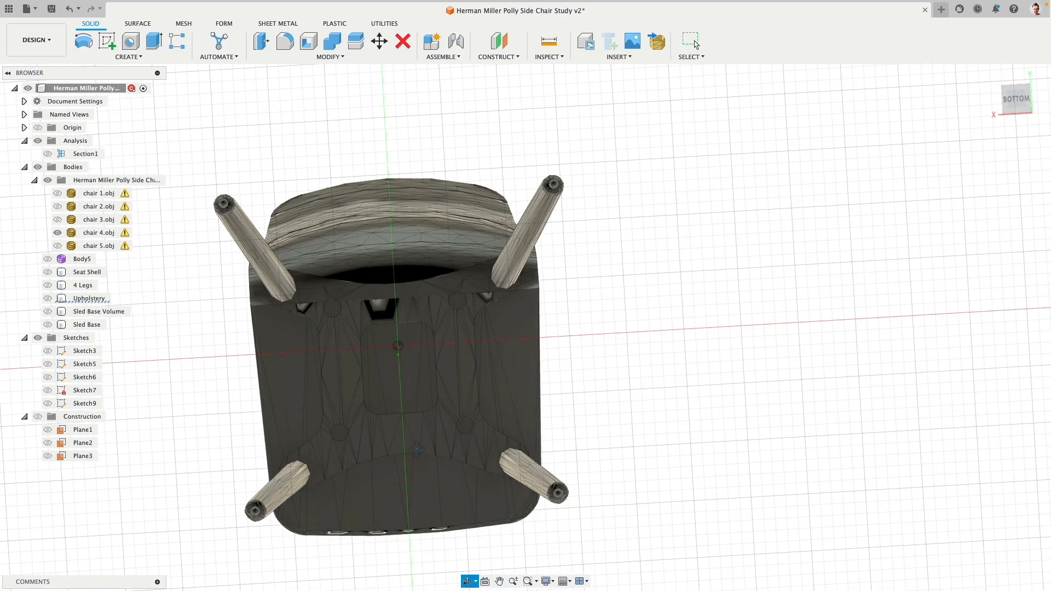
pyautogui.click(537, 273)
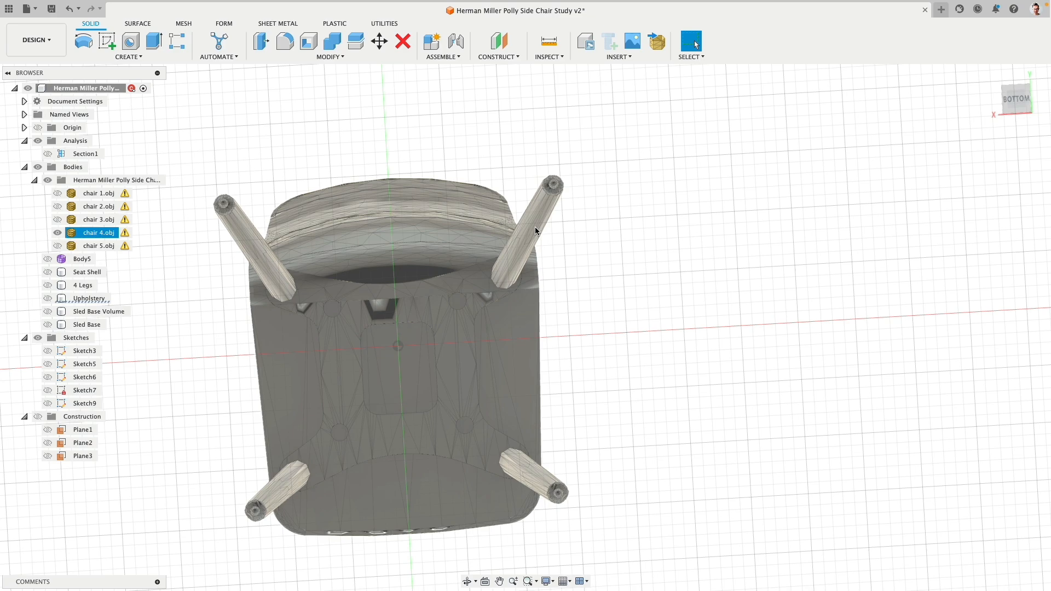
pyautogui.click(647, 208)
pyautogui.keyDown('shift'); pyautogui.moveTo(670, 199); pyautogui.dragTo(576, 299, button='middle'); pyautogui.keyUp('shift')
pyautogui.click(1014, 103)
pyautogui.moveTo(696, 348); pyautogui.dragTo(708, 204, button='middle')
pyautogui.keyDown('shift'); pyautogui.moveTo(929, 143); pyautogui.dragTo(936, 120, button='middle'); pyautogui.keyUp('shift')
pyautogui.click(1011, 105)
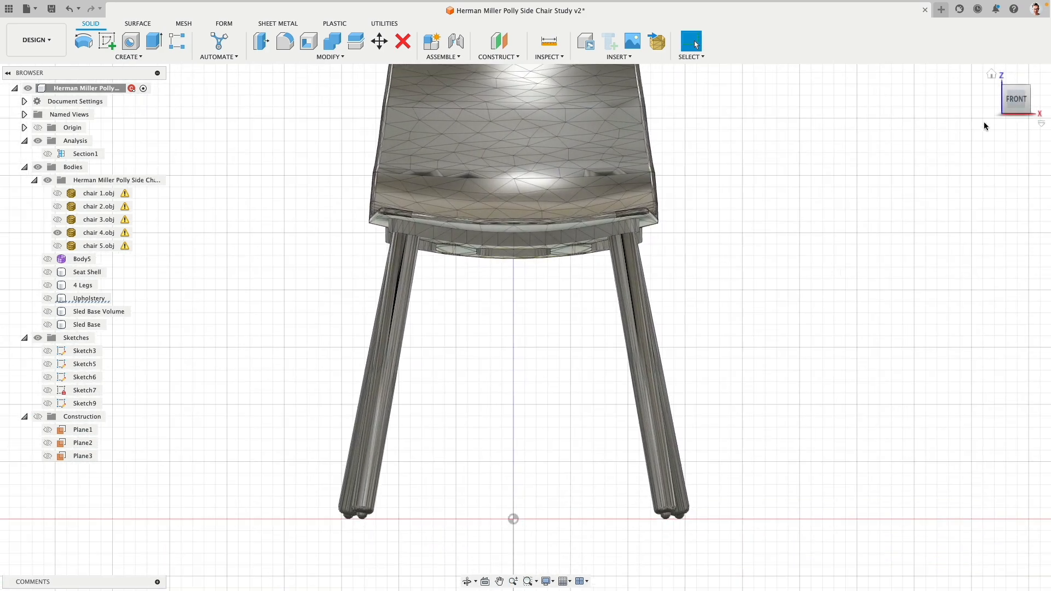
# - Create a sketch on the origin's vertical side plane and finish it without drawing anything
pyautogui.click(1032, 101)
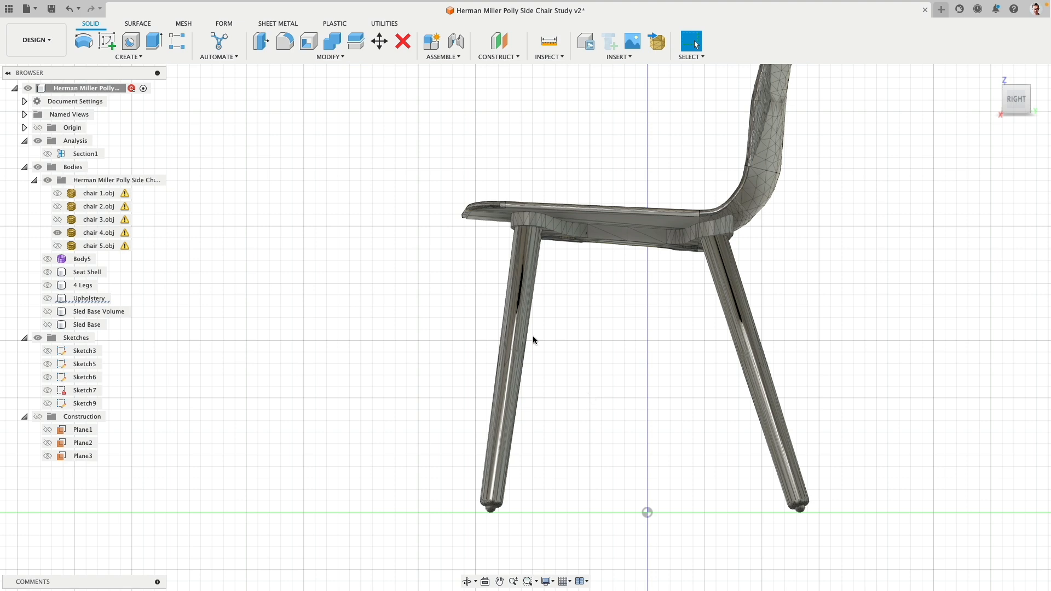
pyautogui.click(107, 42)
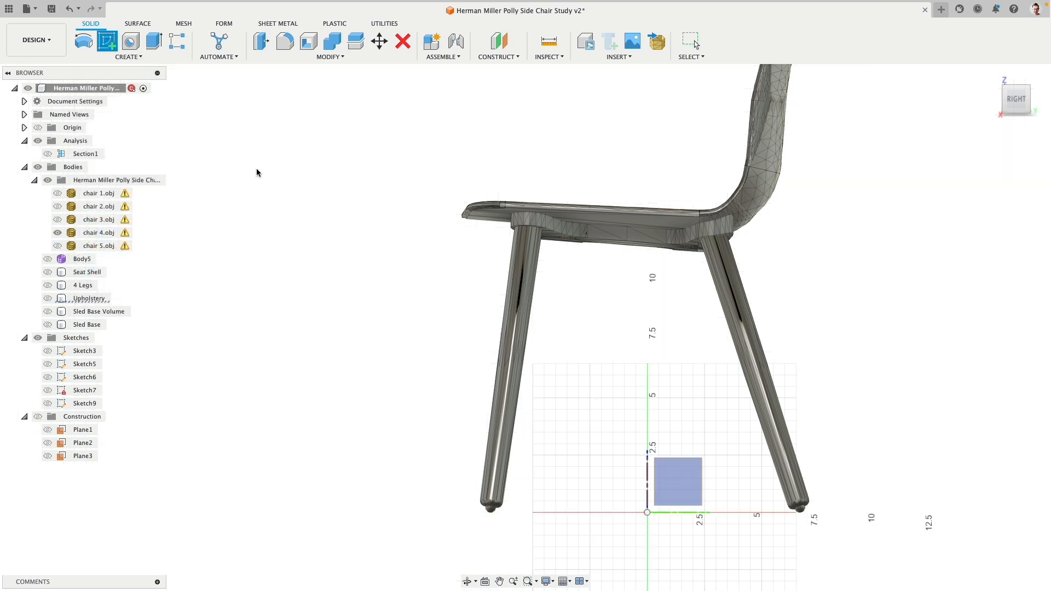
pyautogui.click(679, 474)
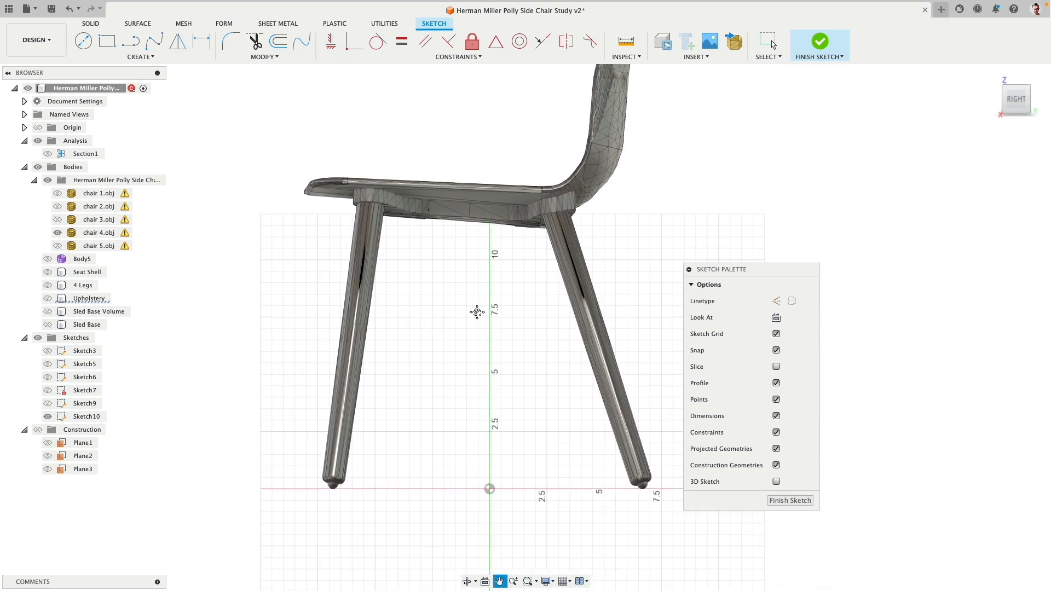
pyautogui.click(790, 501)
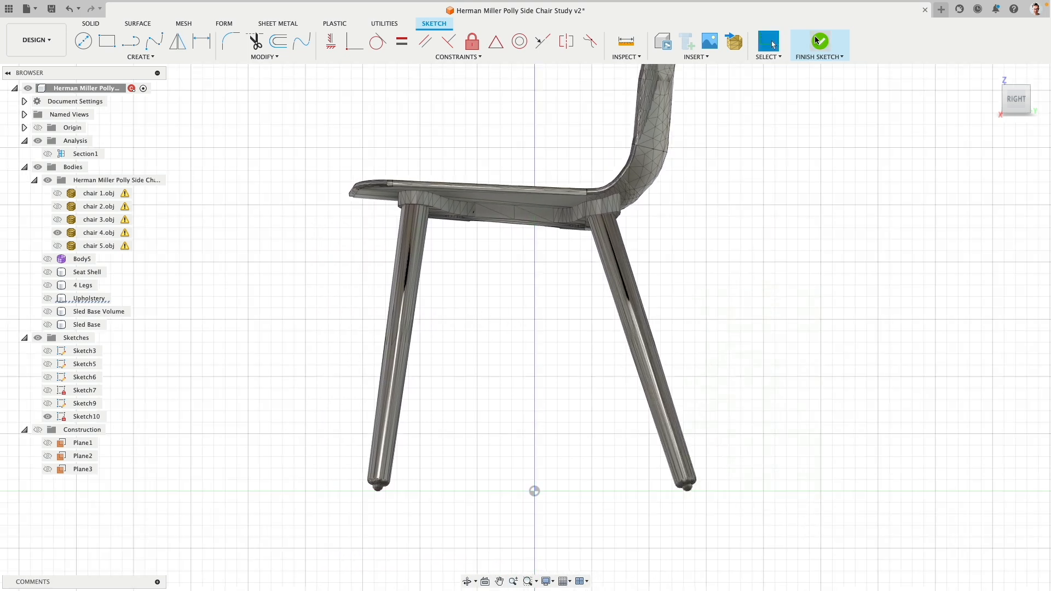
# - Delete Sketch10
pyautogui.click(93, 417)
pyautogui.press('Delete')
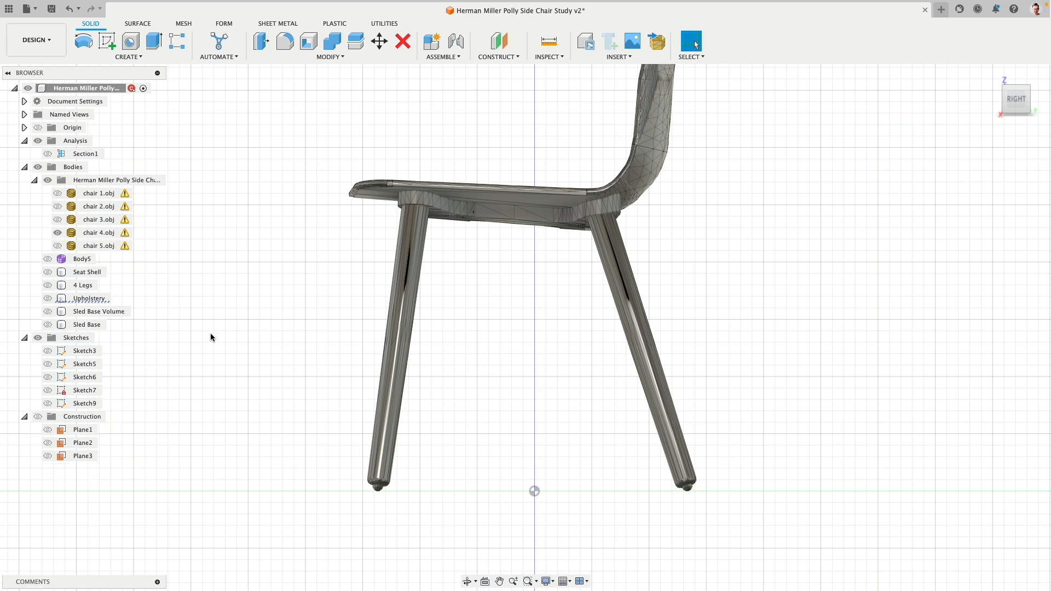
# - Copy the chair 4.obj mesh body with Move/Copy and offset the copy about -11.71 in along Y
pyautogui.hscroll(-10, 460, 301)
pyautogui.press('m')
pyautogui.click(673, 219)
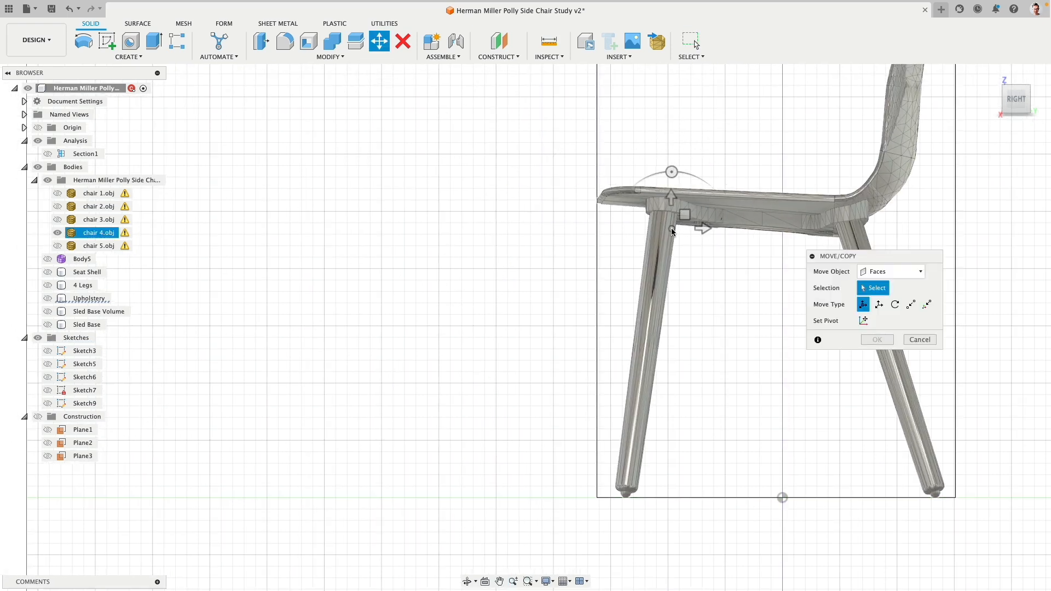
pyautogui.click(882, 271)
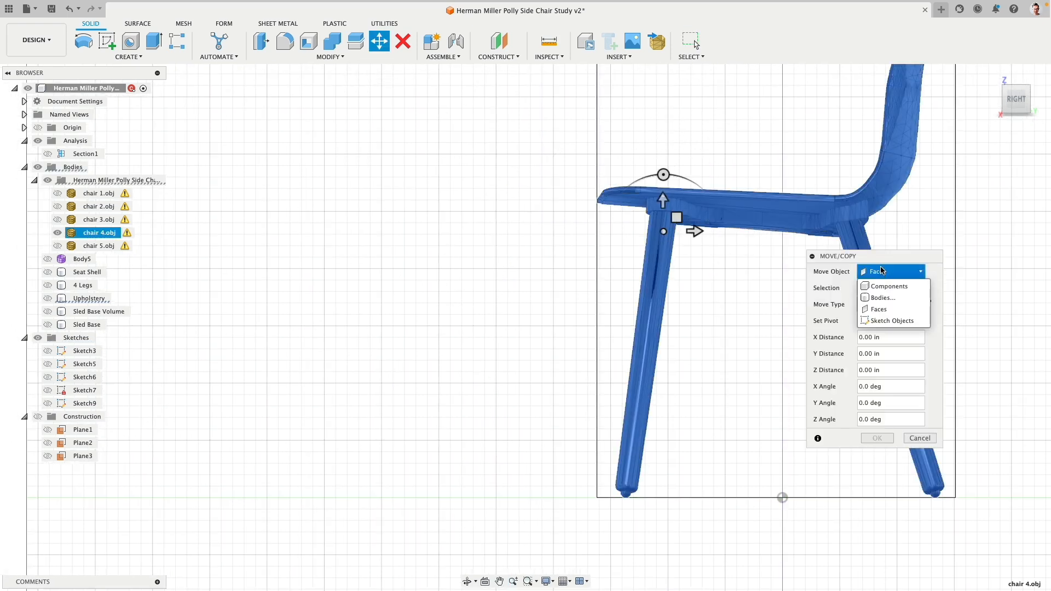
pyautogui.click(883, 297)
pyautogui.hscroll(5, 422, 253)
pyautogui.click(554, 239)
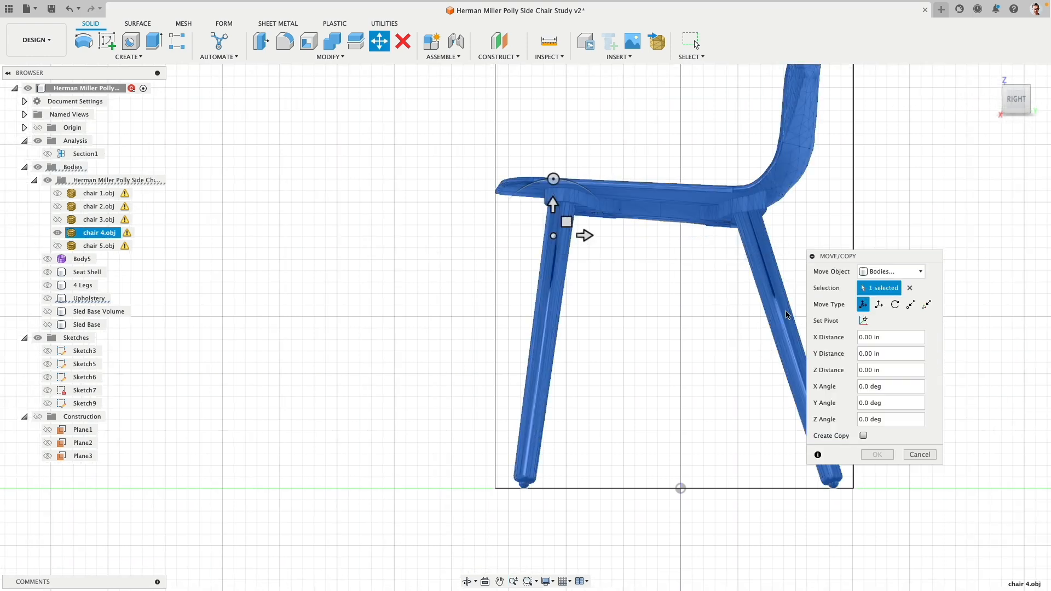
pyautogui.click(864, 437)
pyautogui.moveTo(585, 235); pyautogui.dragTo(316, 236)
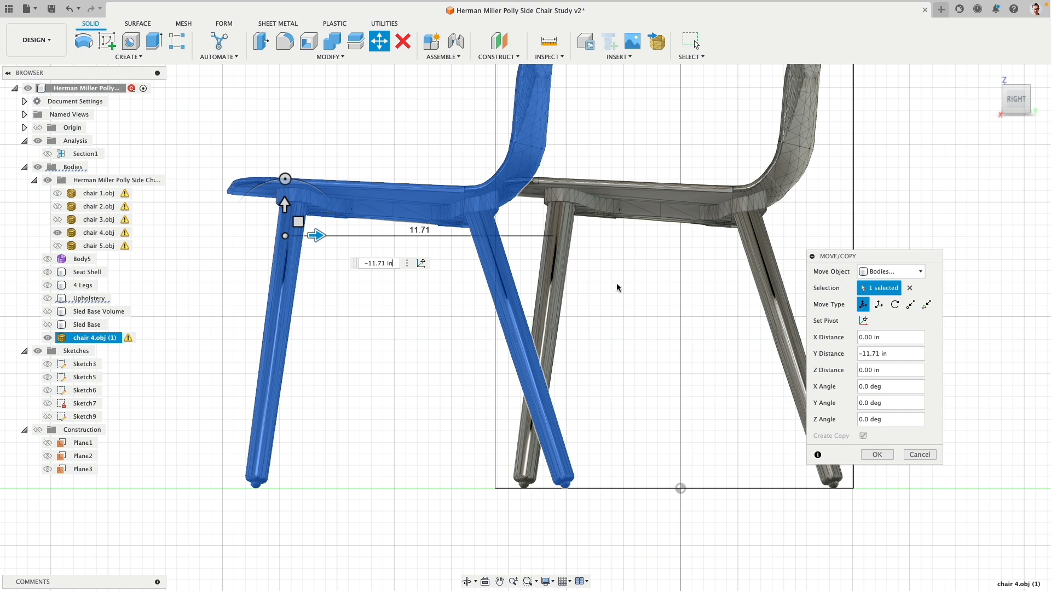
# - Rotate the chair copy about 5.4° around X to stand its front leg upright, and lower it about 0.153 in
pyautogui.moveTo(286, 179); pyautogui.dragTo(280, 180)
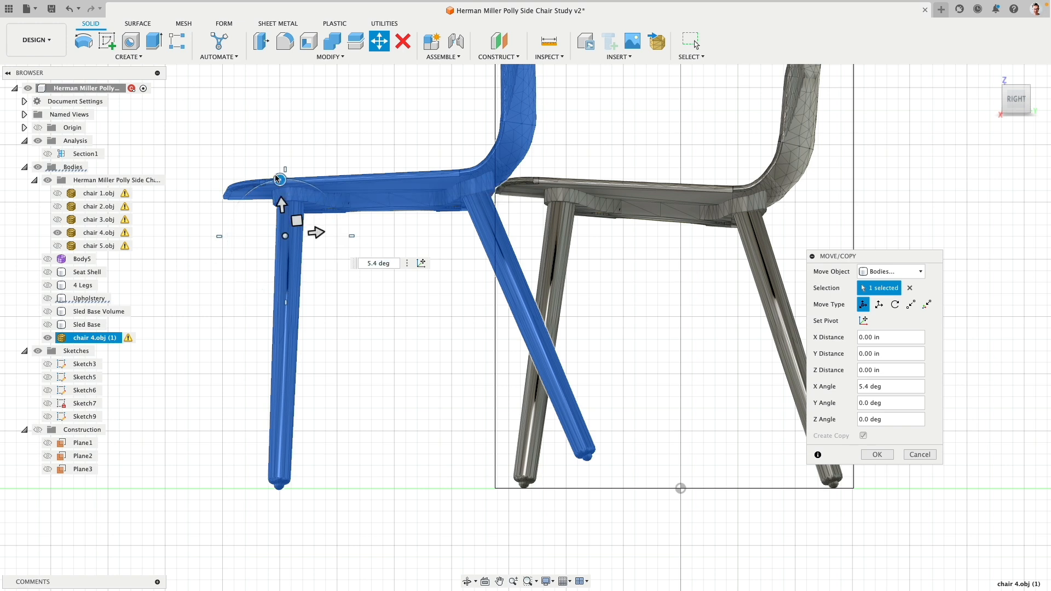
pyautogui.moveTo(280, 180); pyautogui.dragTo(279, 179)
pyautogui.moveTo(317, 233); pyautogui.dragTo(277, 208)
pyautogui.click(877, 455)
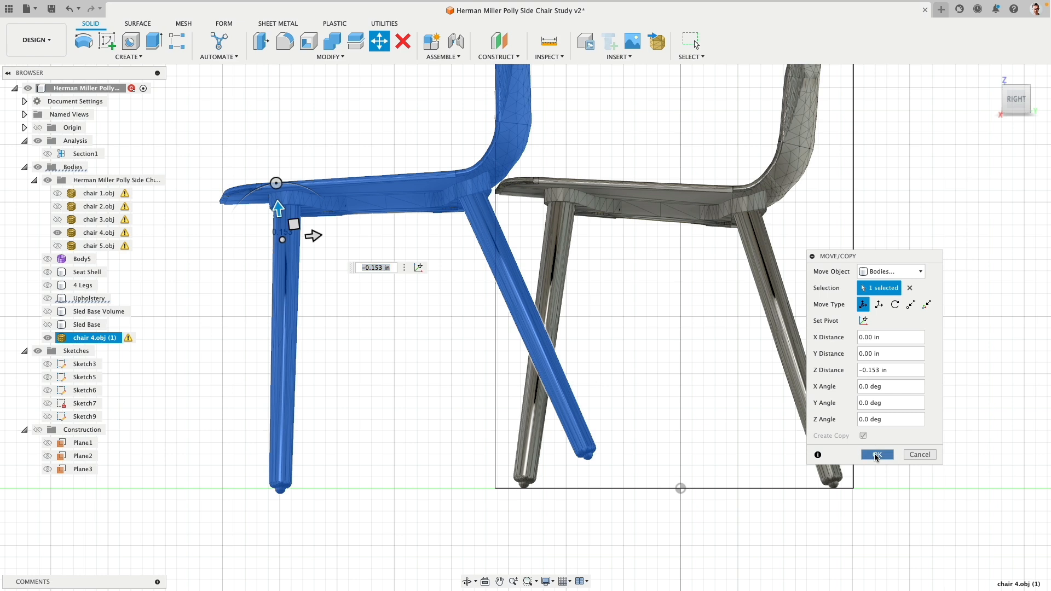
# - Sketch a vertical 14 in line on the side plane, from the copied chair's front foot up the leg's center past the seat
pyautogui.click(108, 43)
pyautogui.click(723, 462)
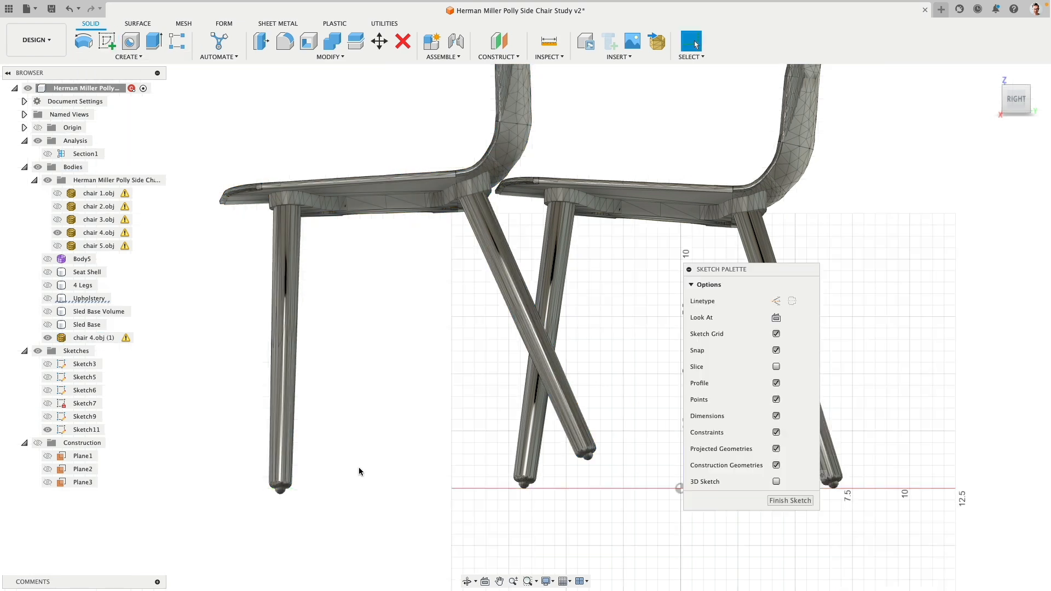
pyautogui.click(131, 41)
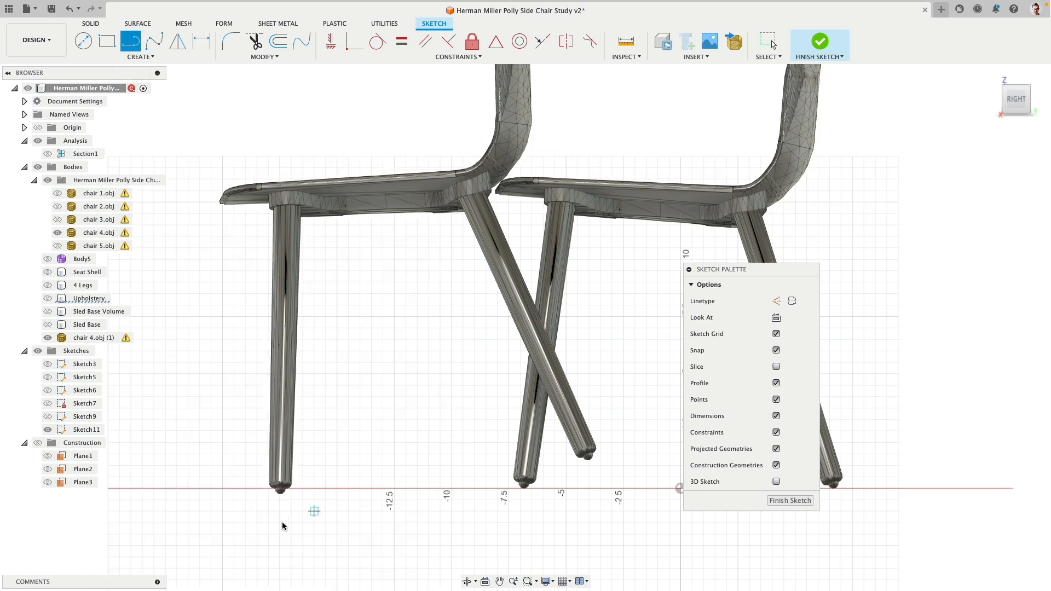
pyautogui.scroll(4, 317, 507)
pyautogui.click(309, 461)
pyautogui.scroll(-5, 307, 424)
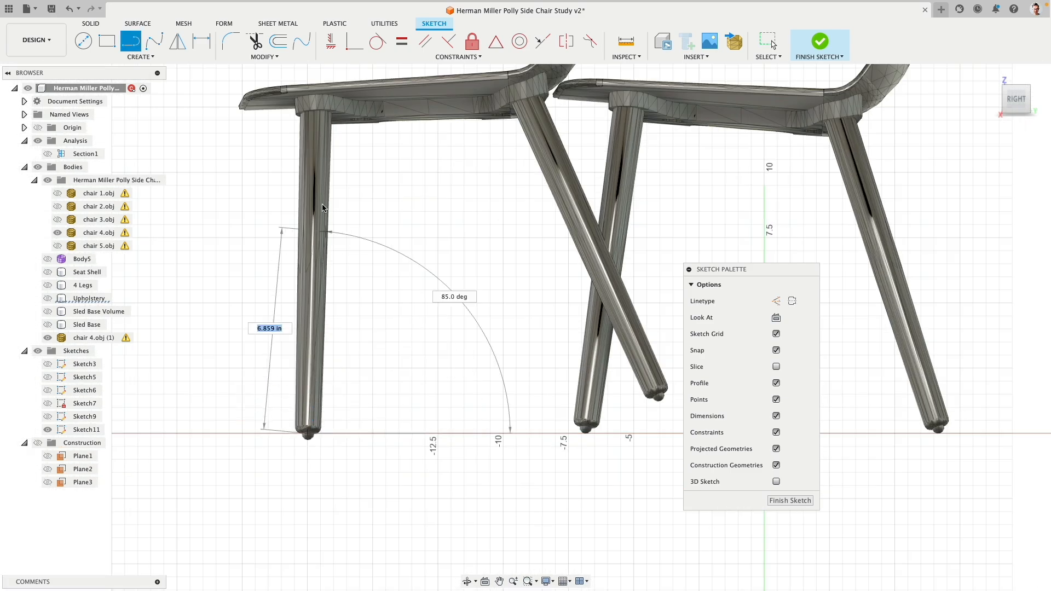
pyautogui.scroll(3, 308, 123)
pyautogui.scroll(-3, 310, 127)
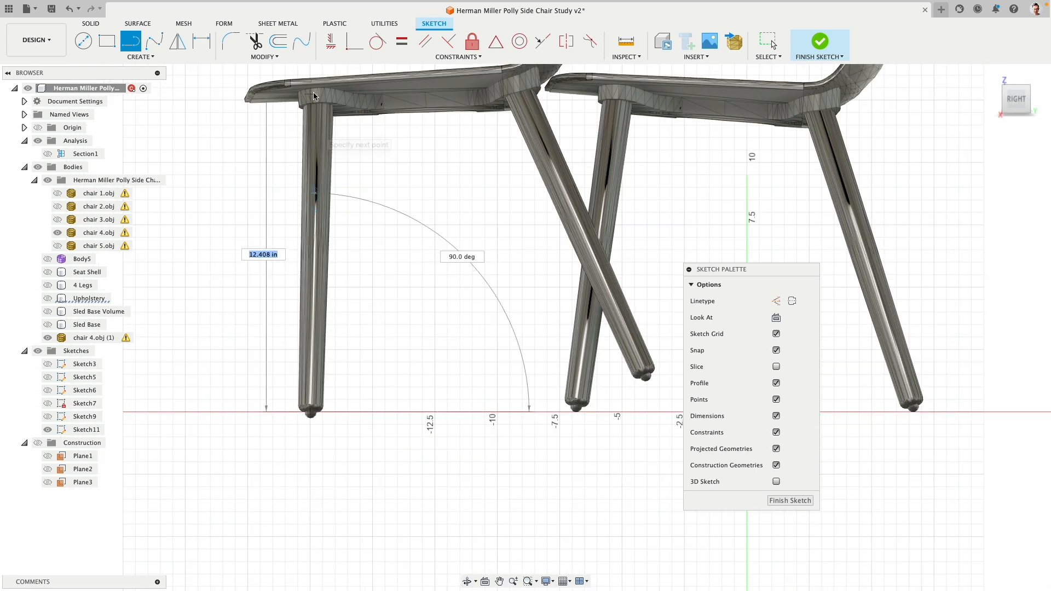
pyautogui.scroll(1, 309, 144)
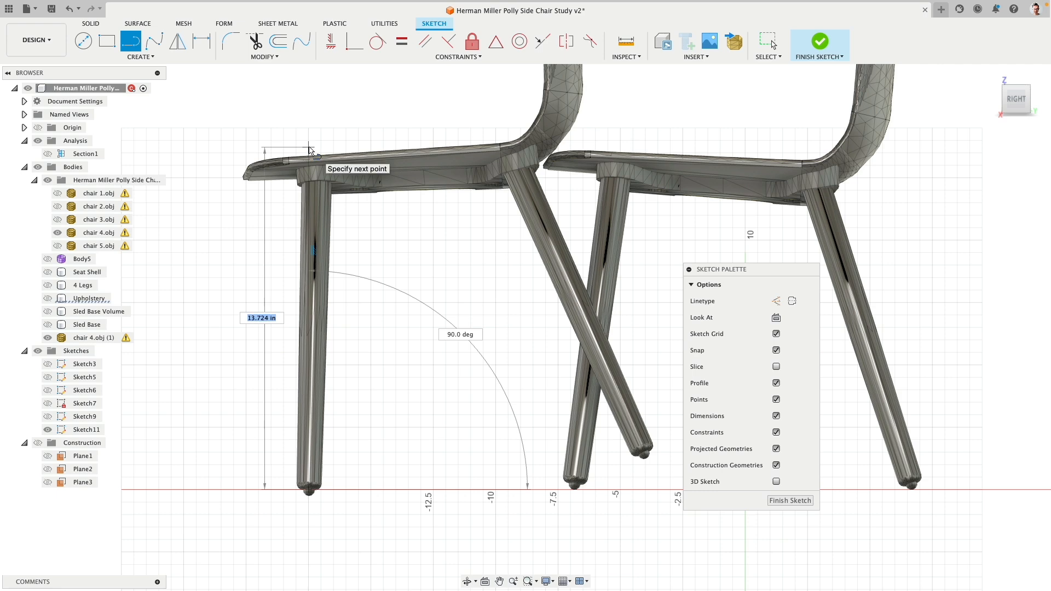
pyautogui.click(309, 142)
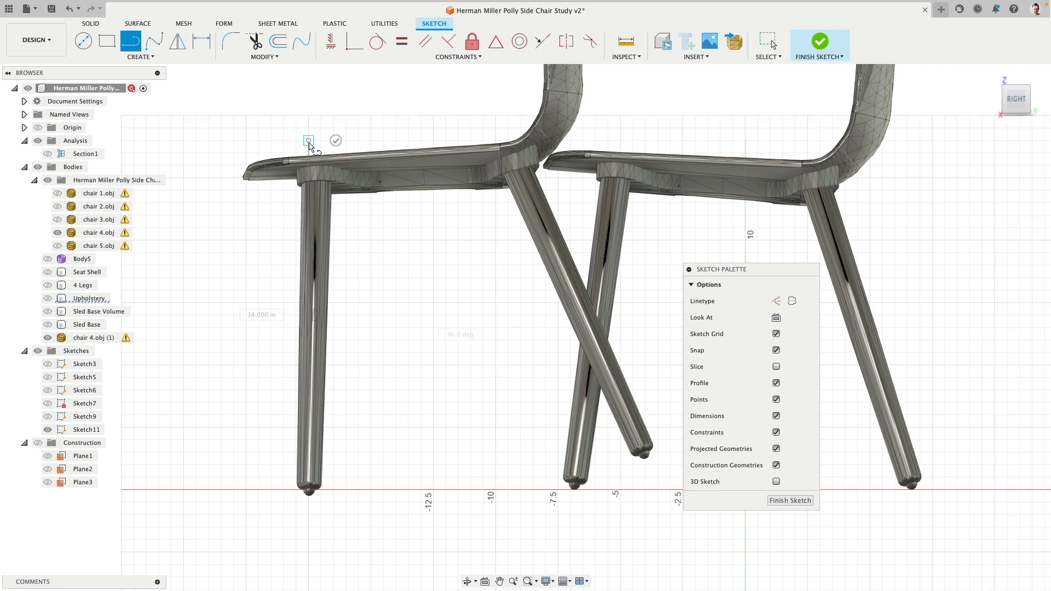
# - Close the leg's half-profile with a horizontal top edge, a tapered outer line along the leg and a base about 0.5 in wide
pyautogui.click(283, 140)
pyautogui.scroll(4, 282, 378)
pyautogui.scroll(-6, 307, 442)
pyautogui.moveTo(301, 492); pyautogui.dragTo(288, 376, button='middle')
pyautogui.scroll(4, 287, 375)
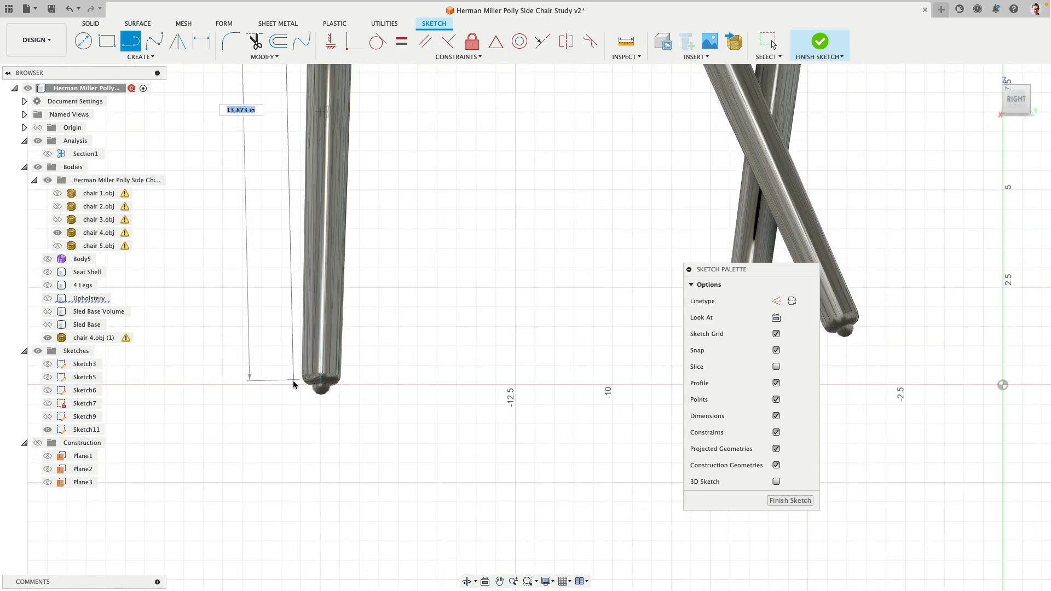
pyautogui.click(301, 385)
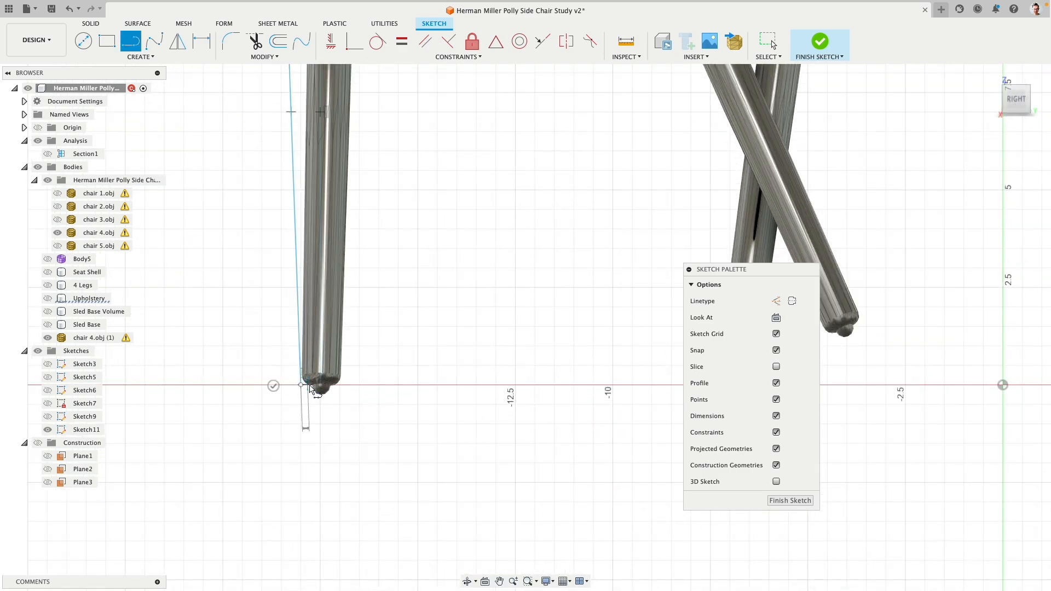
pyautogui.press('Escape')
pyautogui.press('Escape')
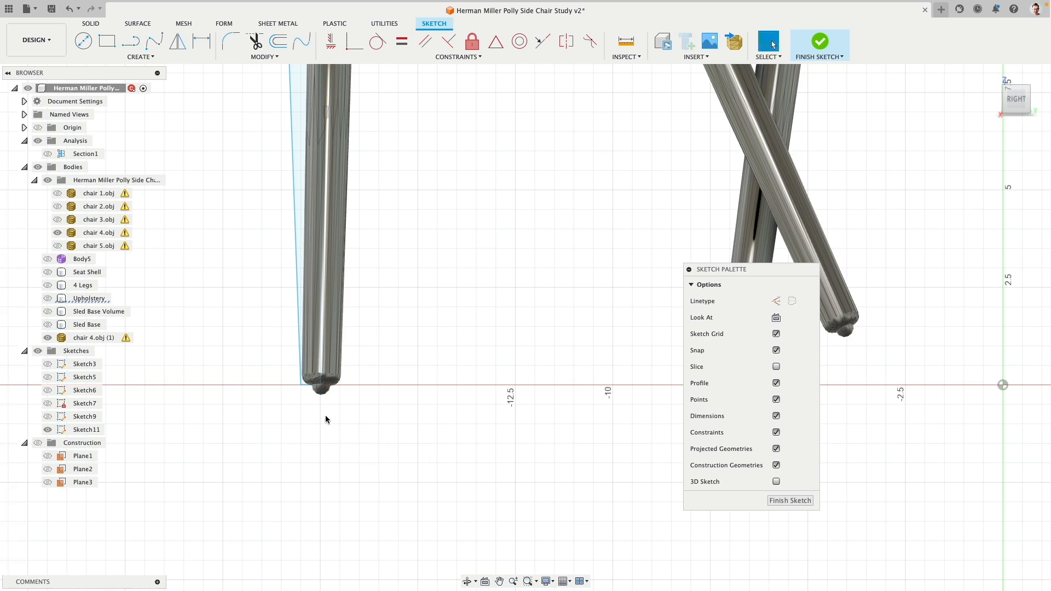
# - Hide the chair copy and apply a horizontal/vertical constraint to the leg profile's base line
pyautogui.scroll(2, 302, 385)
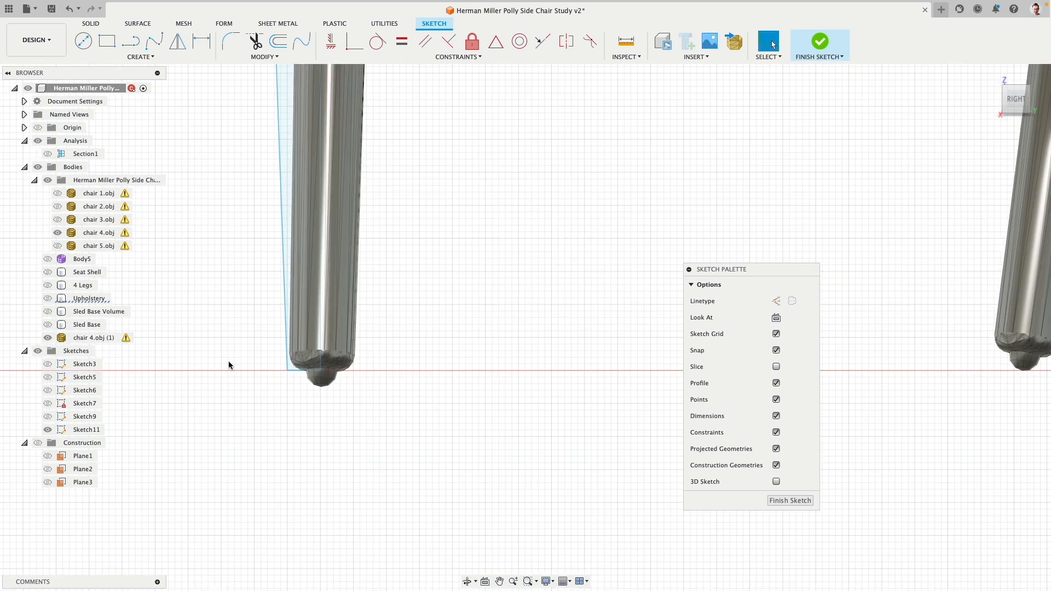
pyautogui.click(47, 339)
pyautogui.click(321, 372)
pyautogui.click(472, 41)
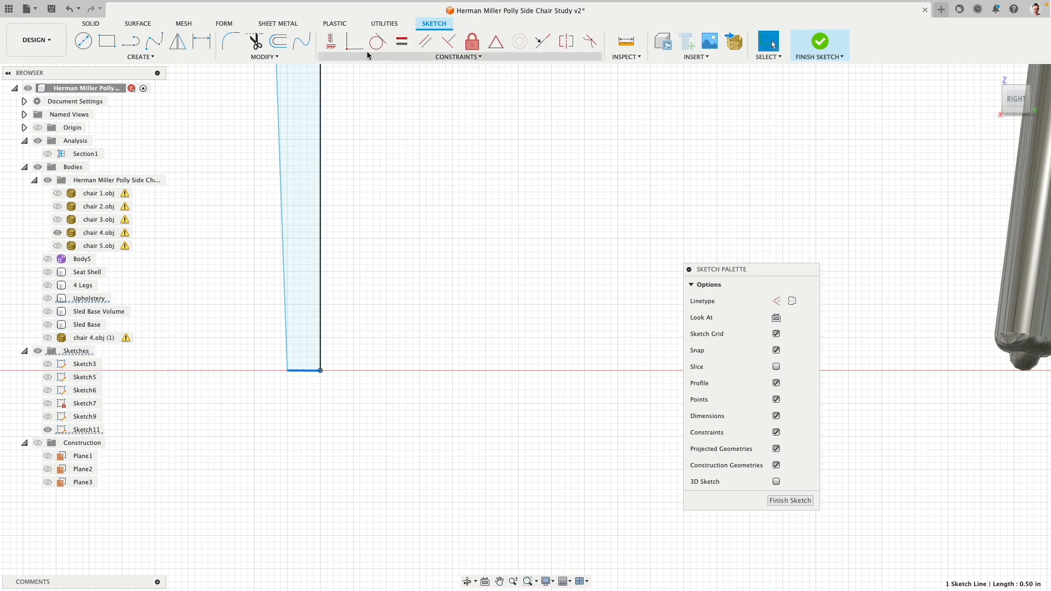
pyautogui.click(330, 41)
pyautogui.scroll(-1, 374, 444)
pyautogui.scroll(-3, 374, 443)
pyautogui.moveTo(425, 212); pyautogui.dragTo(424, 427, button='middle')
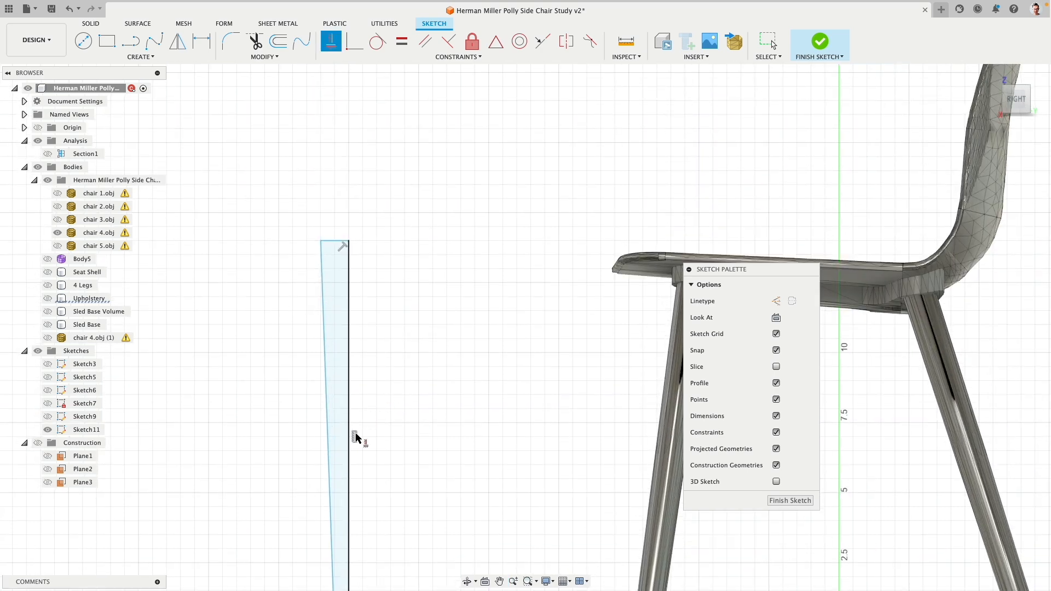
# - Show the chair copy again and finish the leg profile sketch
pyautogui.click(47, 338)
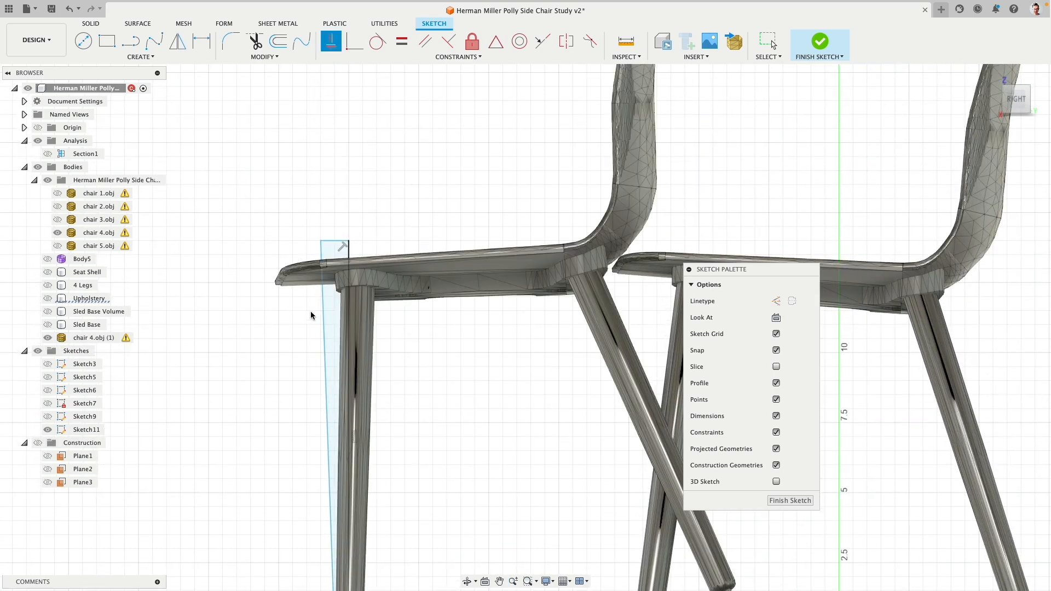
pyautogui.scroll(2, 315, 313)
pyautogui.scroll(-3, 401, 233)
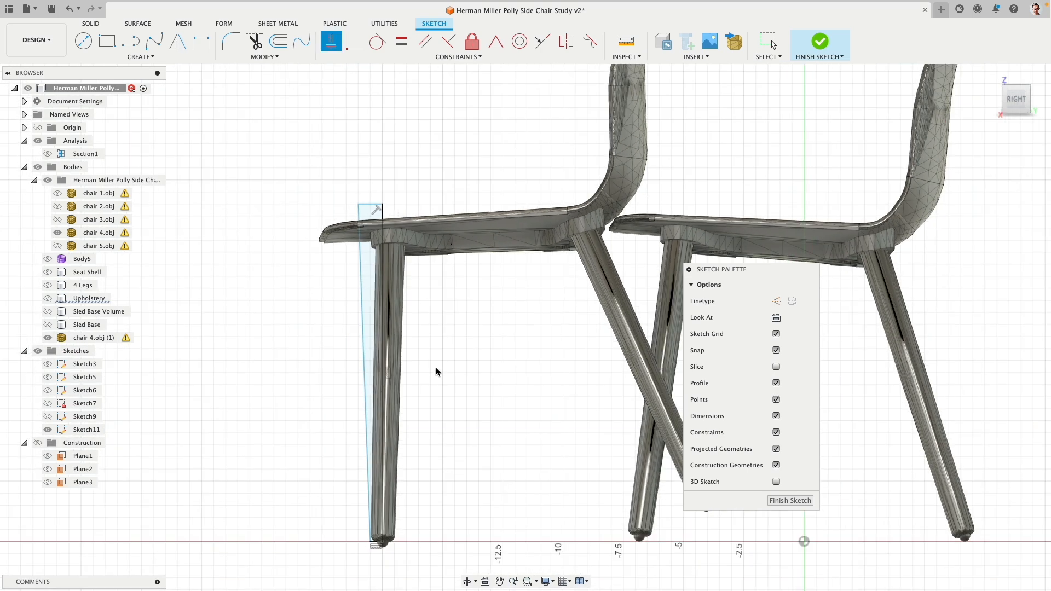
pyautogui.click(791, 501)
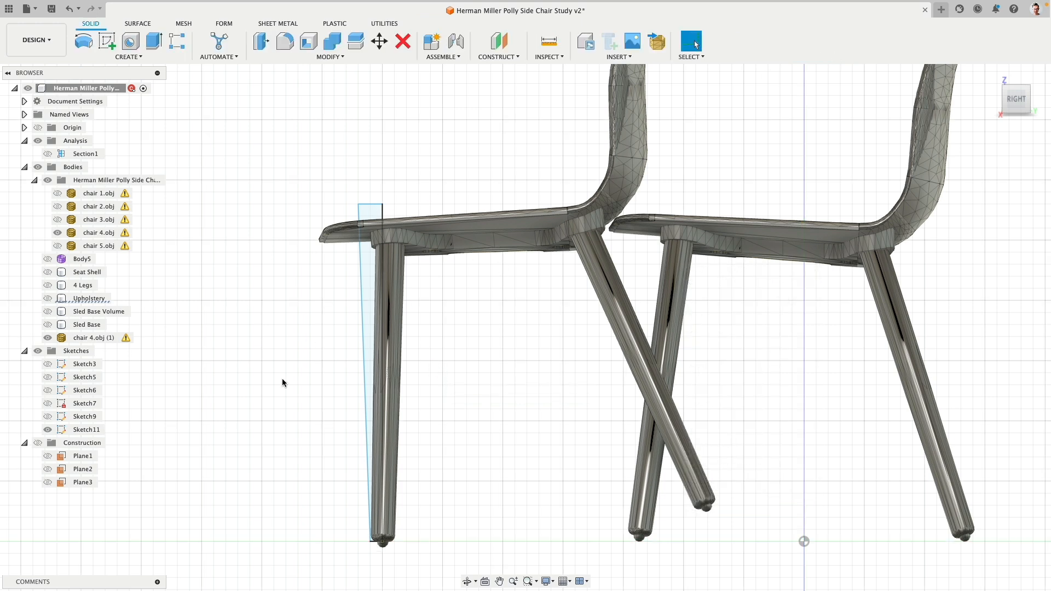
# - Start Move/Copy on the chair copy and set its pivot at the lower end of the leg profile's vertical line
pyautogui.click(66, 338)
pyautogui.moveTo(274, 469); pyautogui.dragTo(261, 417, button='middle')
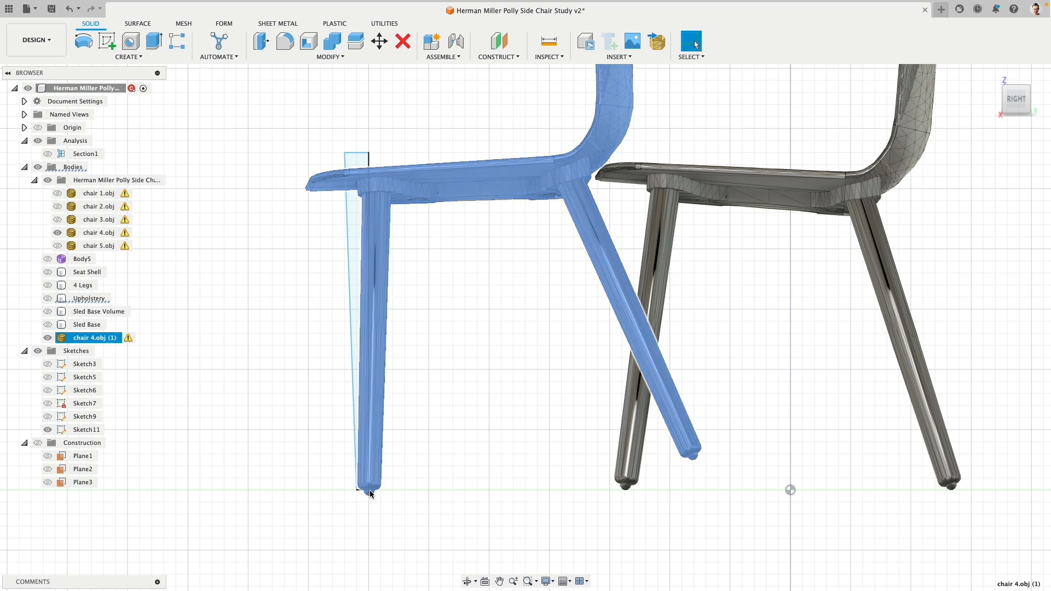
pyautogui.click(379, 41)
pyautogui.click(863, 321)
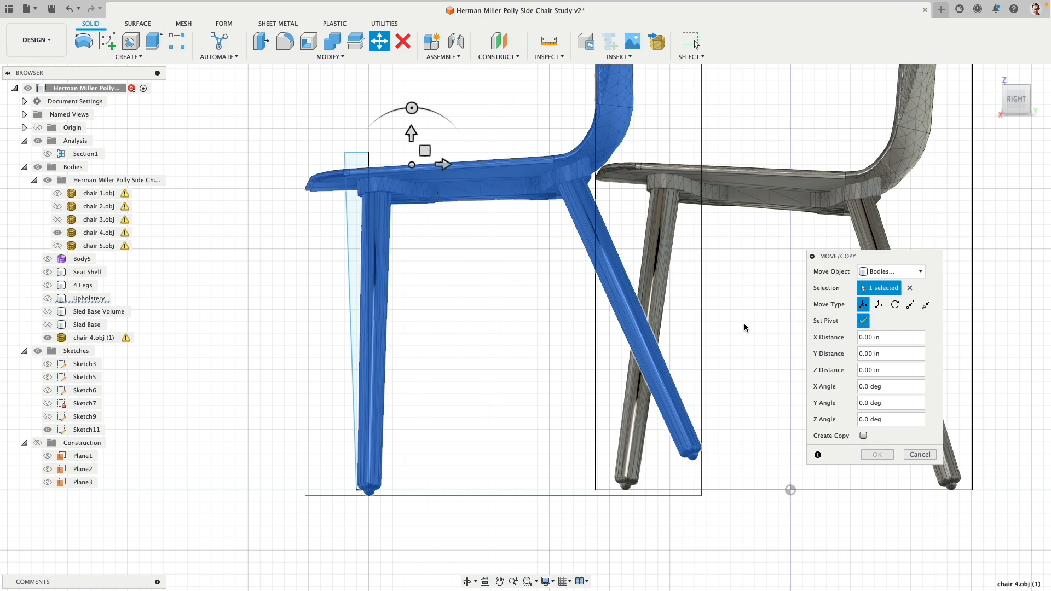
pyautogui.scroll(-4, 444, 346)
pyautogui.scroll(3, 448, 289)
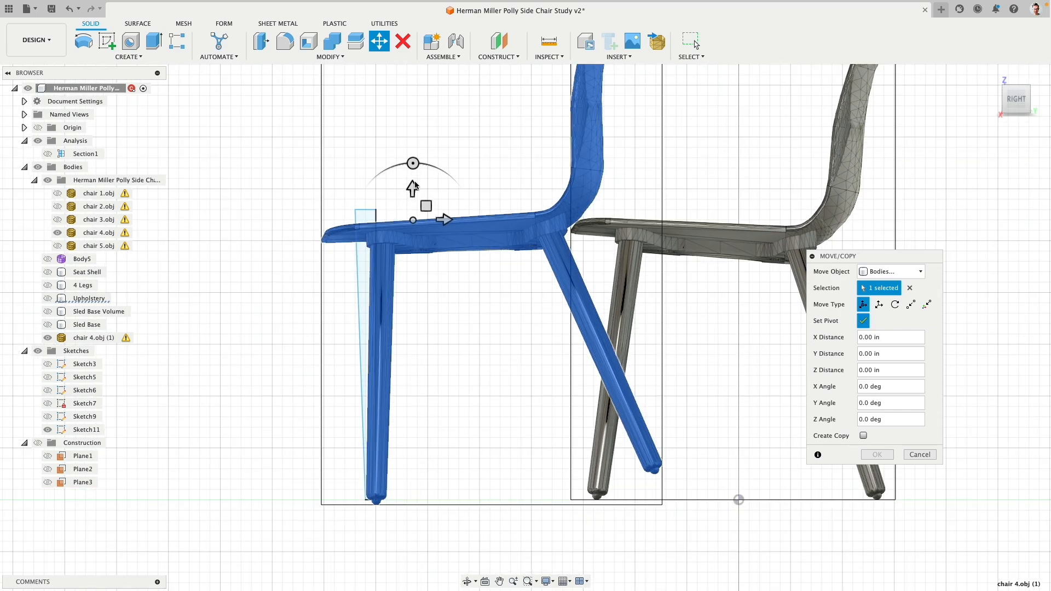
pyautogui.scroll(6, 377, 520)
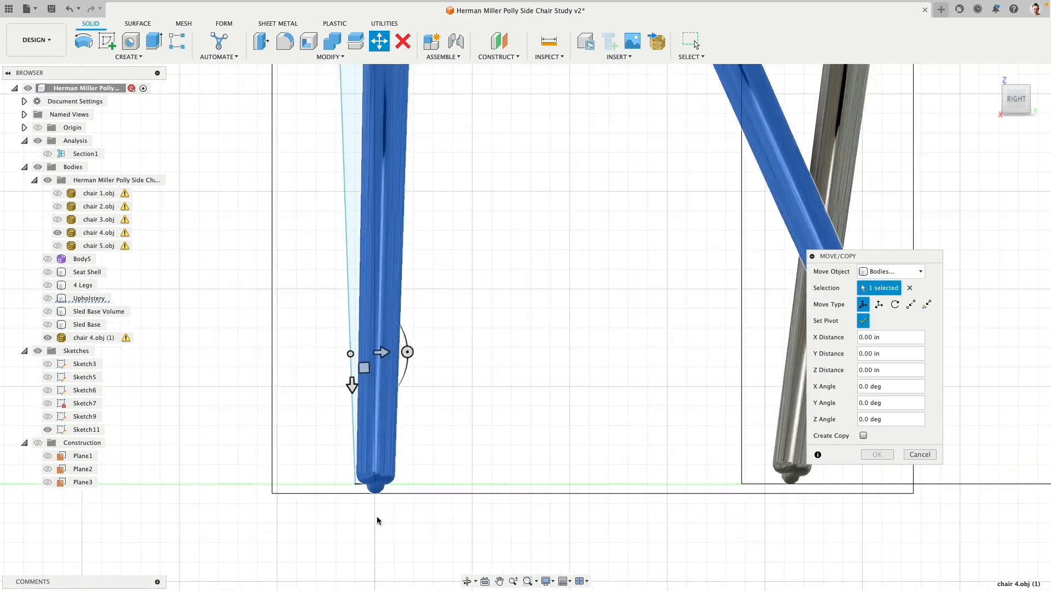
pyautogui.click(376, 460)
pyautogui.scroll(-3, 539, 405)
pyautogui.click(864, 321)
pyautogui.scroll(-3, 596, 282)
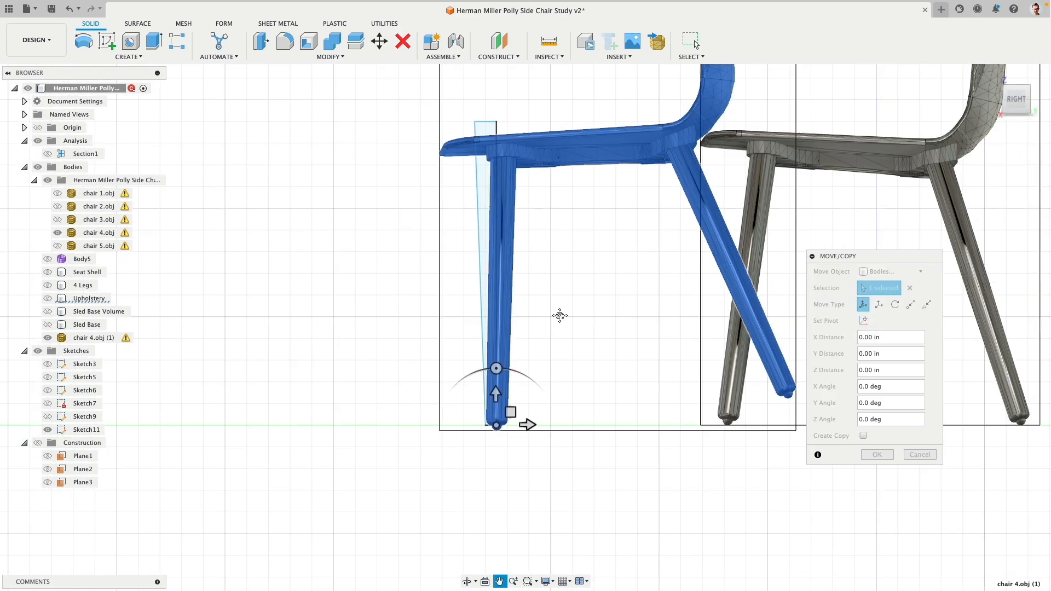
pyautogui.scroll(2, 551, 339)
# - Rotate the chair copy 1.5° around the foot pivot to straighten the front leg against the sketch
pyautogui.click(442, 491)
pyautogui.moveTo(443, 492); pyautogui.dragTo(437, 276)
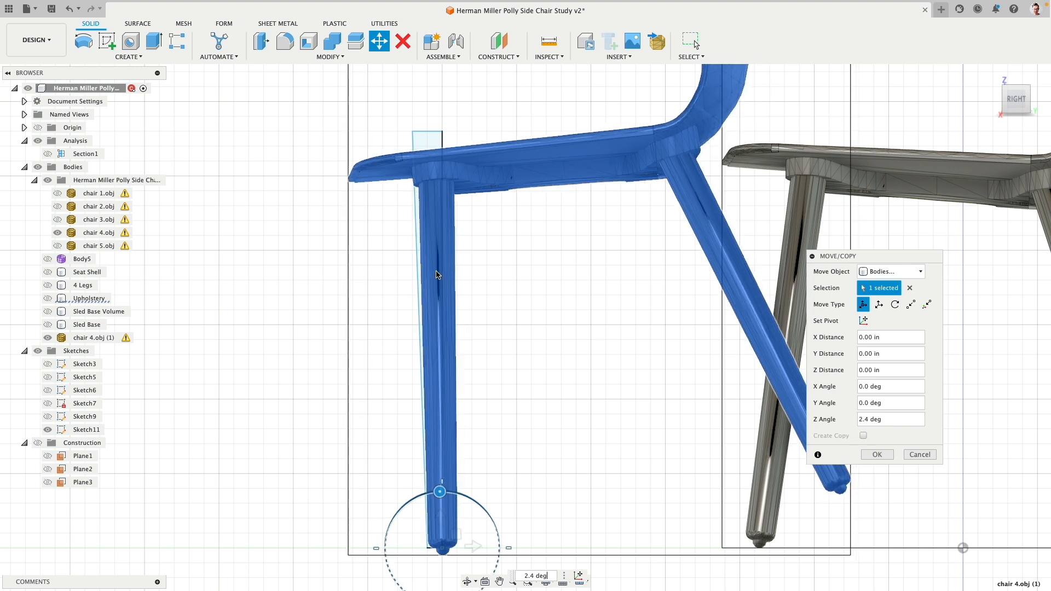
pyautogui.write('1')
pyautogui.press('Return')
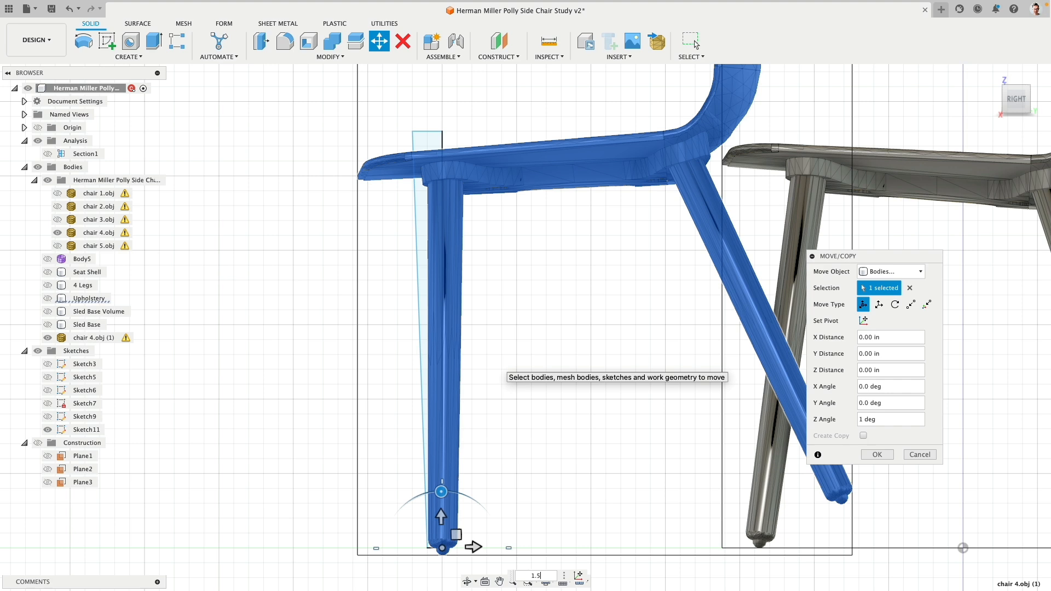
pyautogui.write('.5')
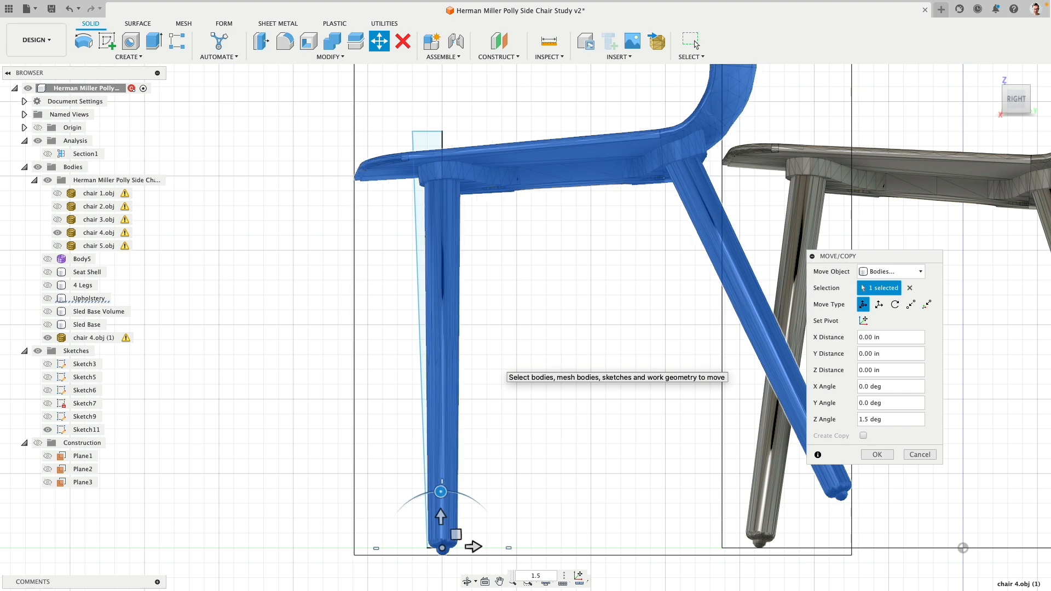
pyautogui.press('Return')
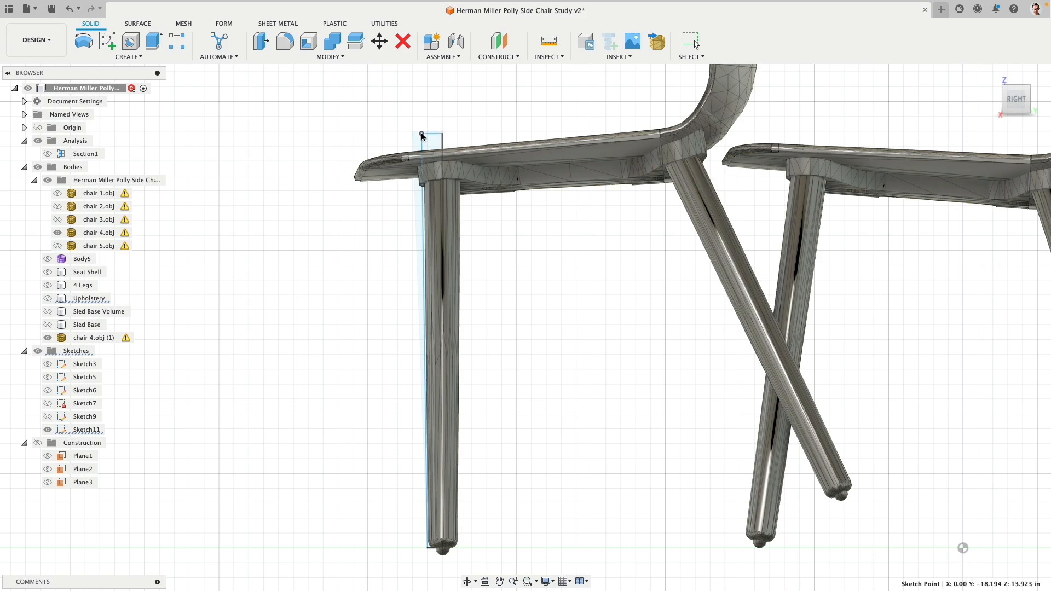
# - Move the profile's upper outer corner in to the leg's edge, and revolve the profile around its vertical line as a new body
pyautogui.scroll(5, 422, 135)
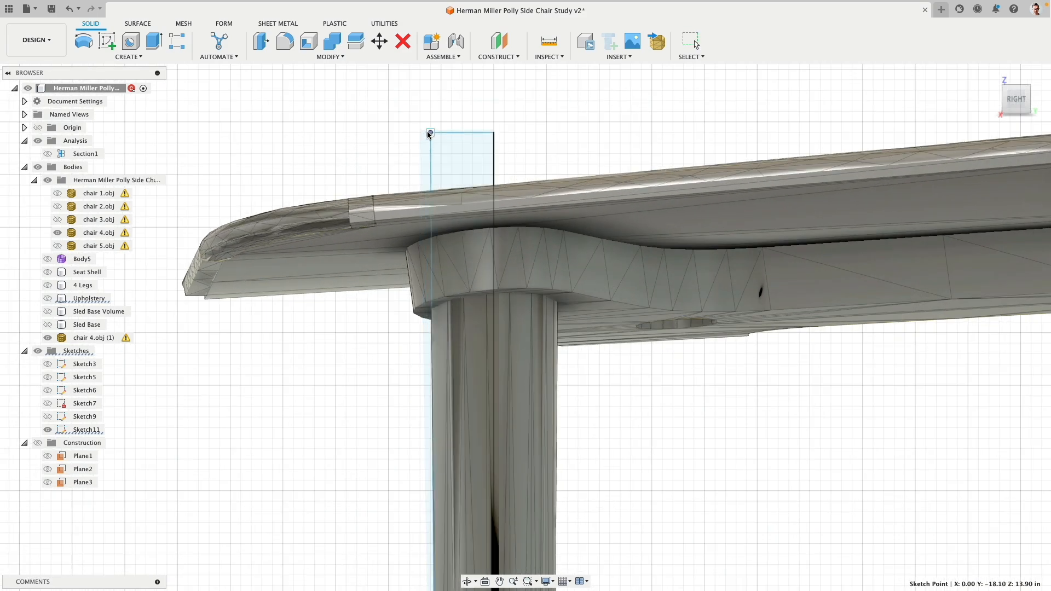
pyautogui.scroll(-5, 425, 132)
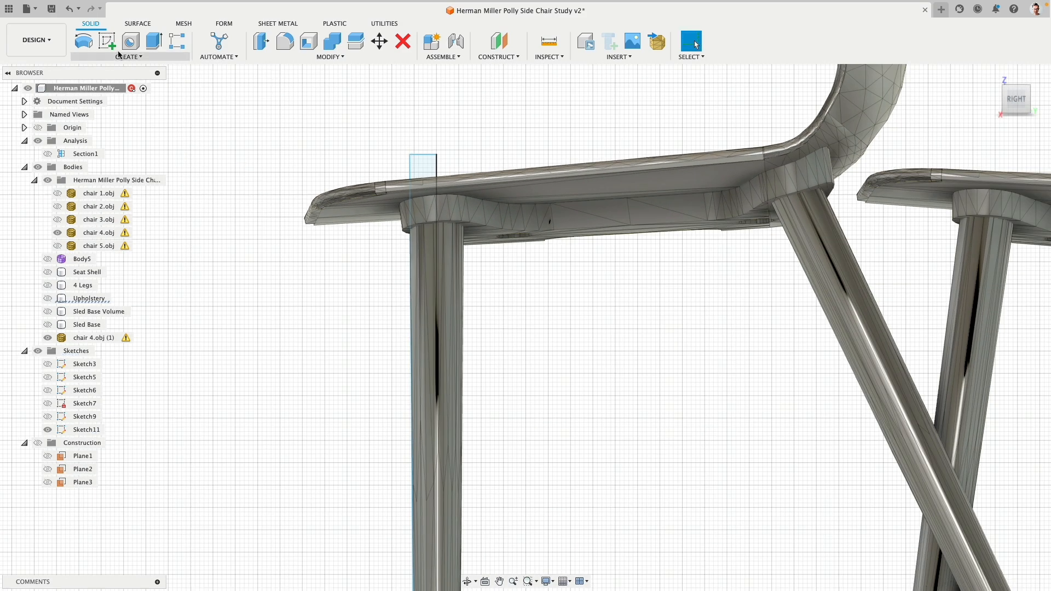
pyautogui.click(84, 41)
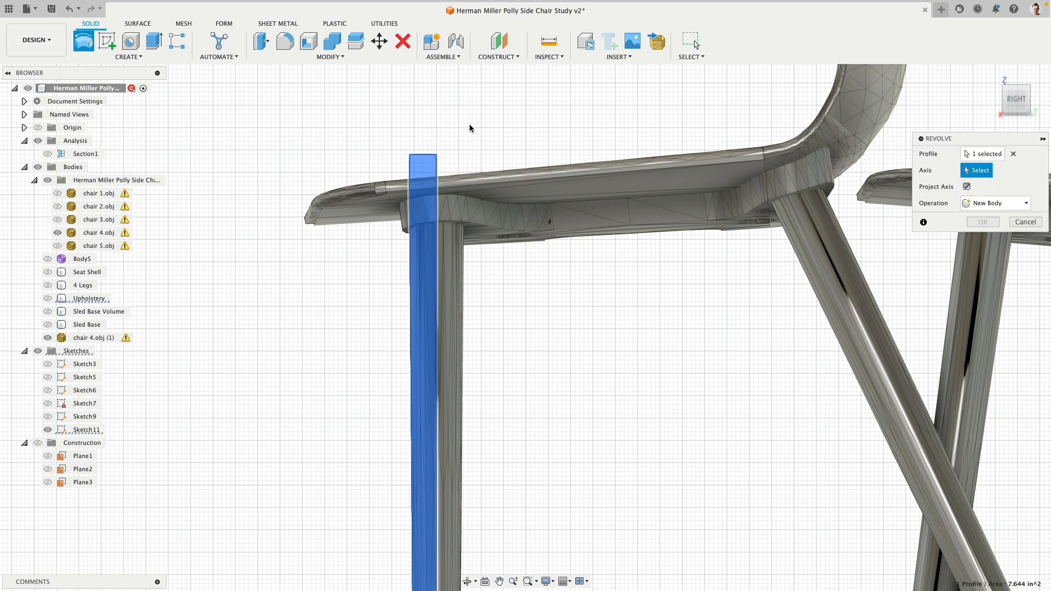
pyautogui.click(437, 395)
pyautogui.scroll(-3, 526, 351)
pyautogui.moveTo(537, 366); pyautogui.dragTo(566, 307, button='middle')
pyautogui.scroll(-2, 521, 334)
pyautogui.moveTo(879, 292)
pyautogui.keyDown('shift'); pyautogui.mouseDown(button='middle')
pyautogui.moveTo(974, 293)
pyautogui.moveTo(877, 297)
pyautogui.mouseUp(button='middle'); pyautogui.keyUp('shift')
pyautogui.click(983, 271)
pyautogui.scroll(-3, 553, 361)
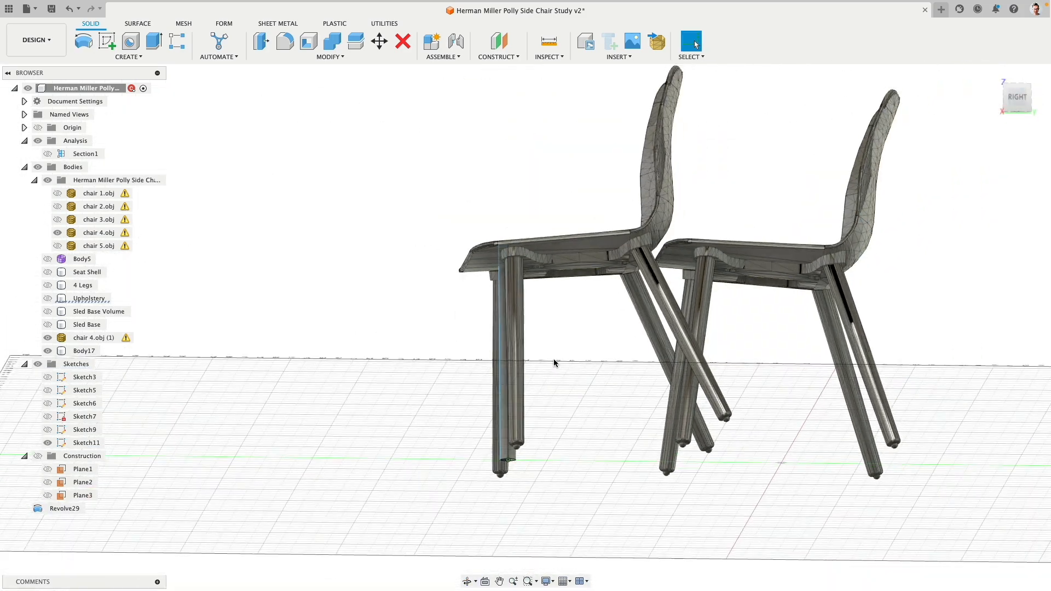
# - Delete the repositioned mesh copy chair 4.obj (1)
pyautogui.click(88, 340)
pyautogui.press('Delete')
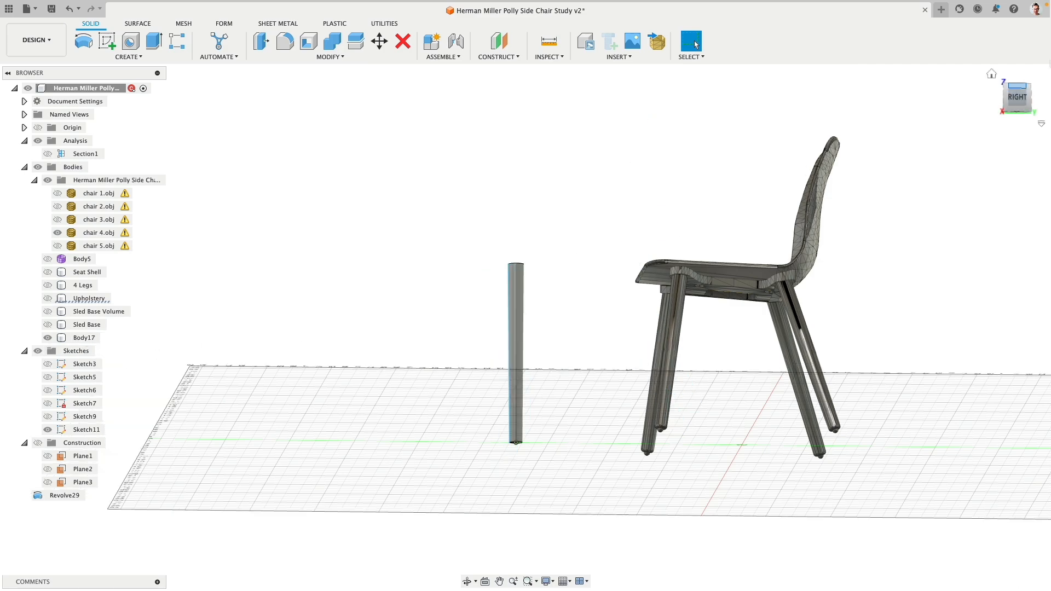
pyautogui.moveTo(562, 321); pyautogui.dragTo(499, 284, button='middle')
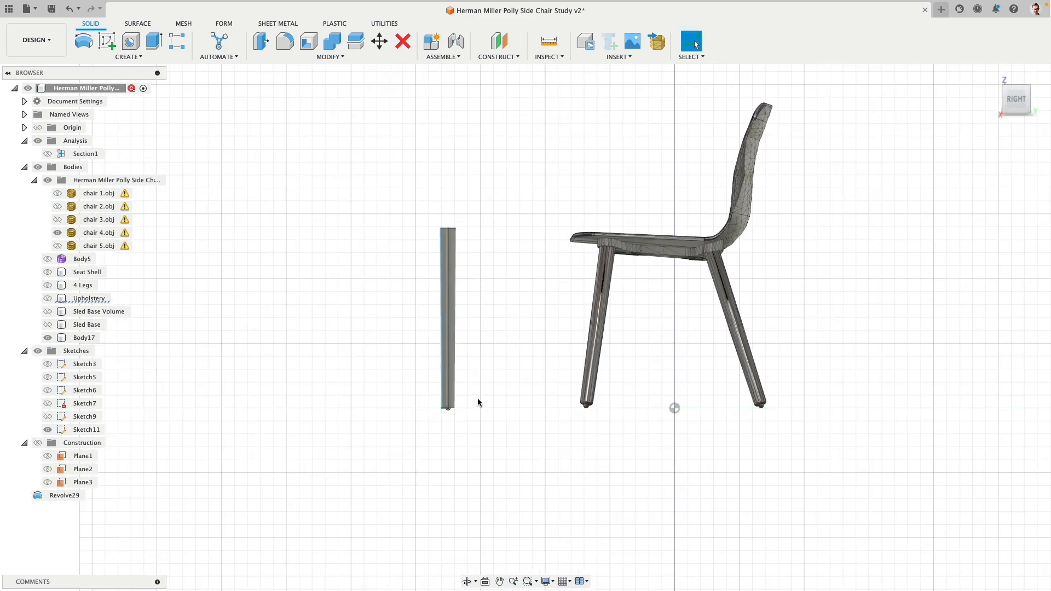
pyautogui.scroll(3, 474, 423)
pyautogui.moveTo(478, 288); pyautogui.dragTo(469, 360, button='middle')
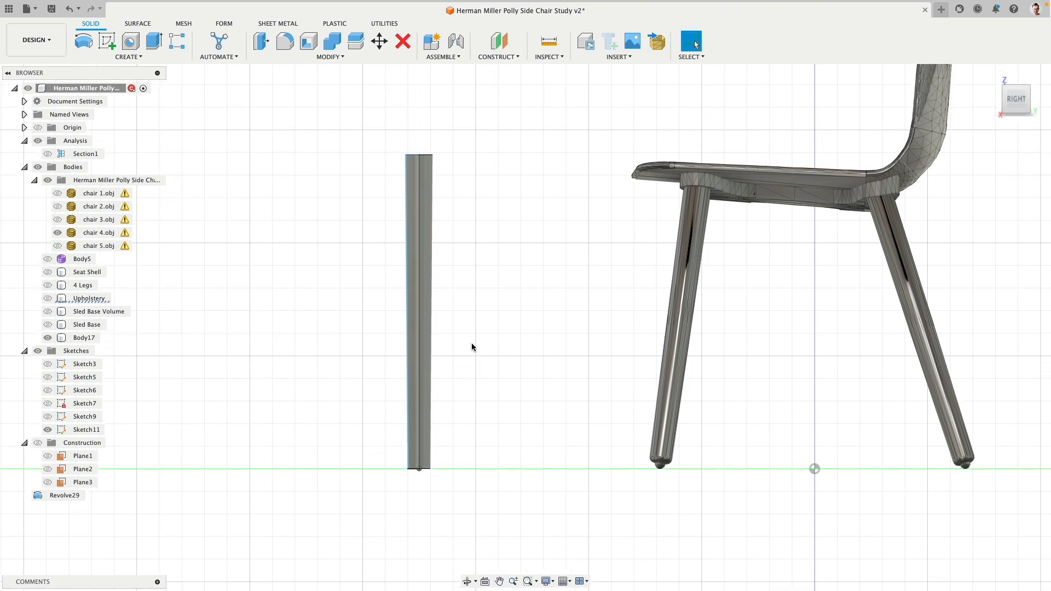
# - Create a copy of the revolved leg body and move it about 10.7 in along Y to the chair's front leg
pyautogui.click(85, 337)
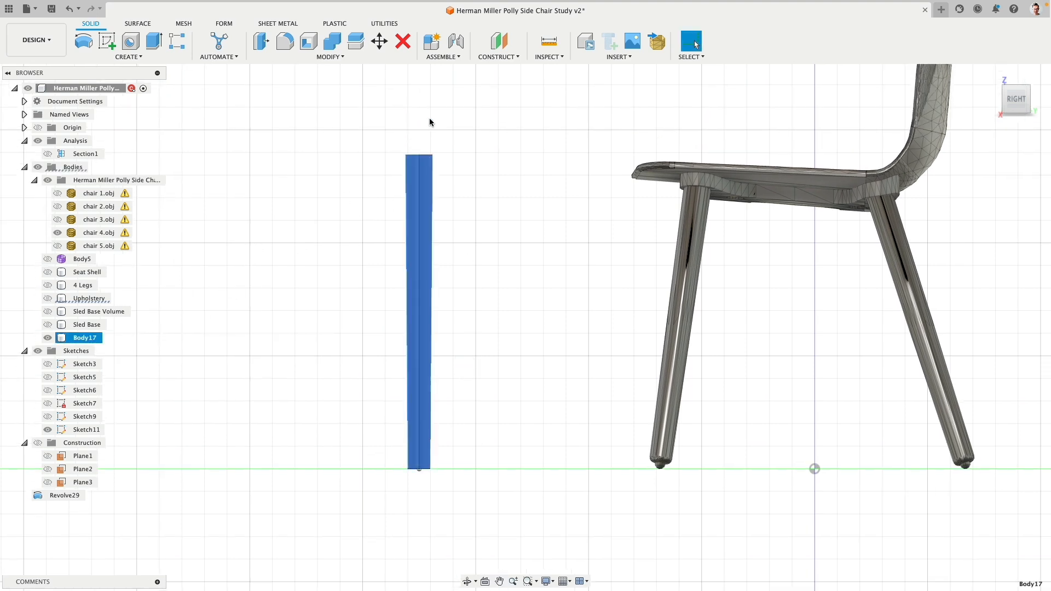
pyautogui.click(379, 41)
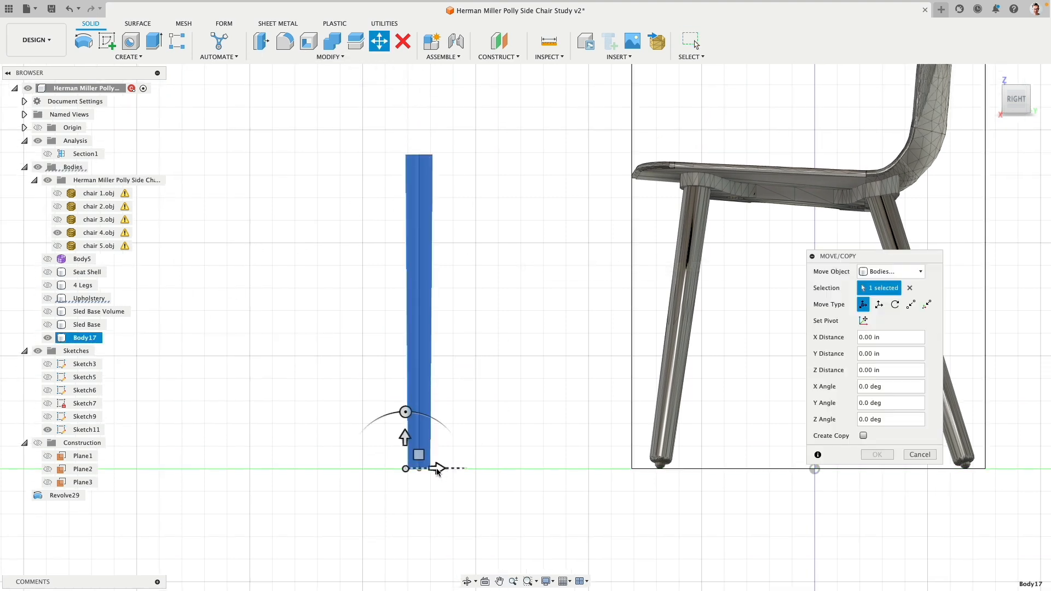
pyautogui.click(864, 436)
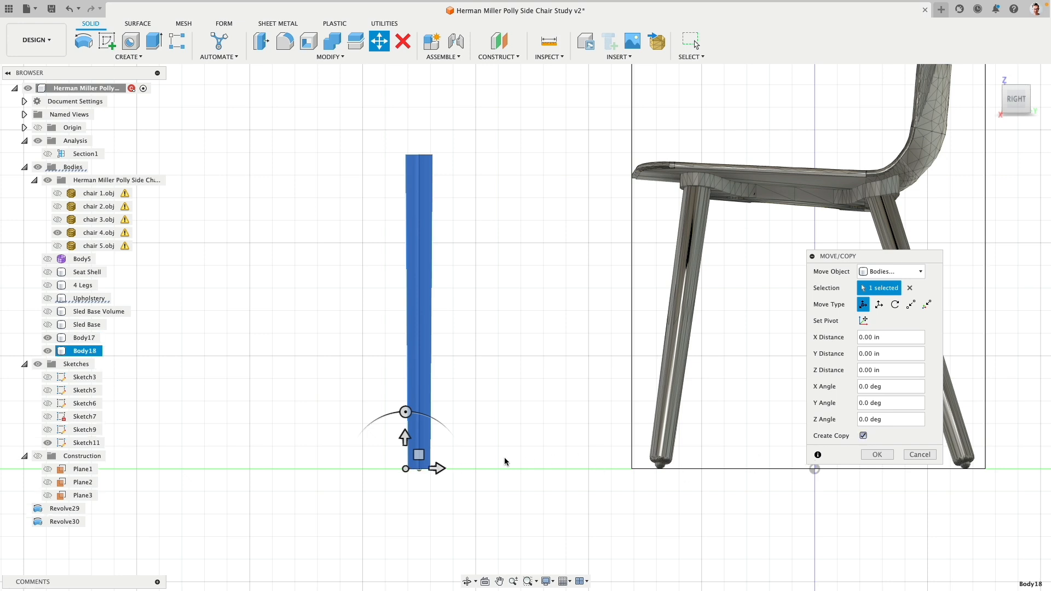
pyautogui.moveTo(440, 470); pyautogui.dragTo(678, 469)
pyautogui.scroll(3, 573, 280)
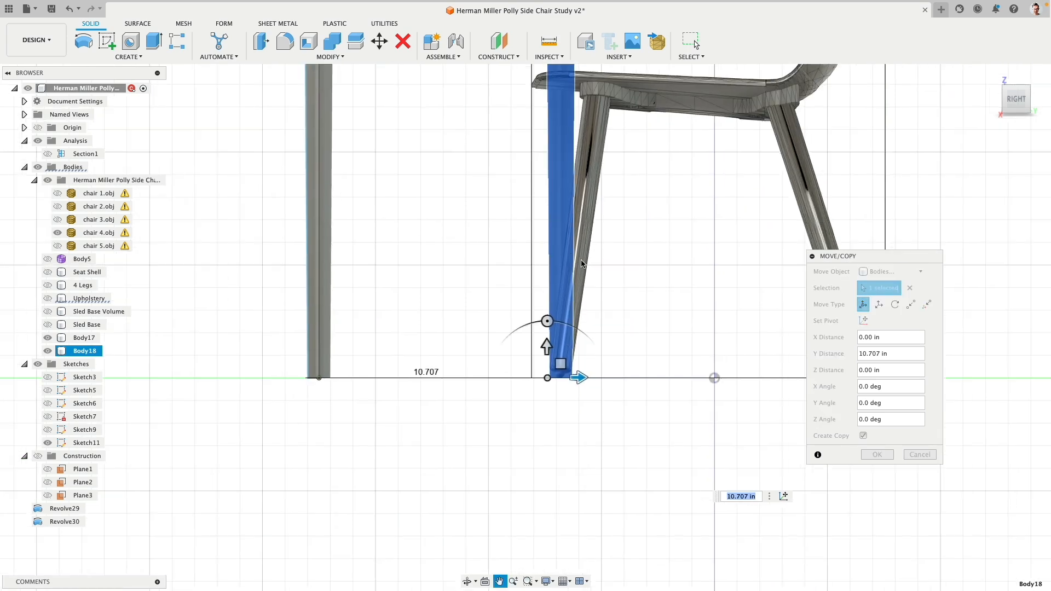
# - Tilt the leg copy to follow the front leg in side view, and shift it -0.065 in along Y and 0.395 in along Z
pyautogui.scroll(2, 573, 280)
pyautogui.moveTo(488, 420); pyautogui.dragTo(495, 420)
pyautogui.moveTo(508, 466); pyautogui.dragTo(505, 453)
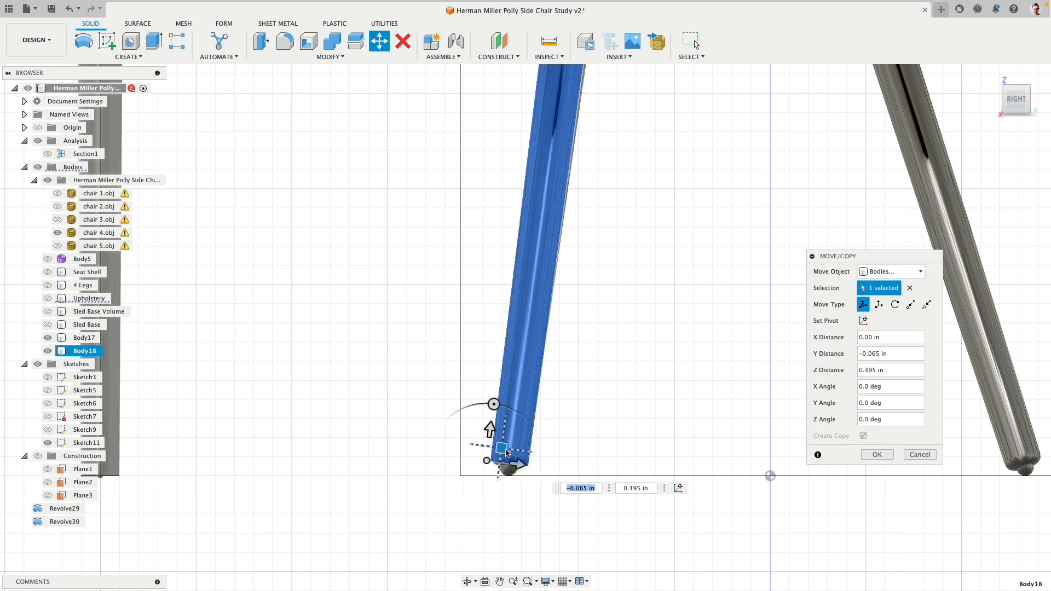
pyautogui.scroll(-5, 505, 454)
pyautogui.scroll(2, 587, 254)
pyautogui.scroll(-2, 586, 252)
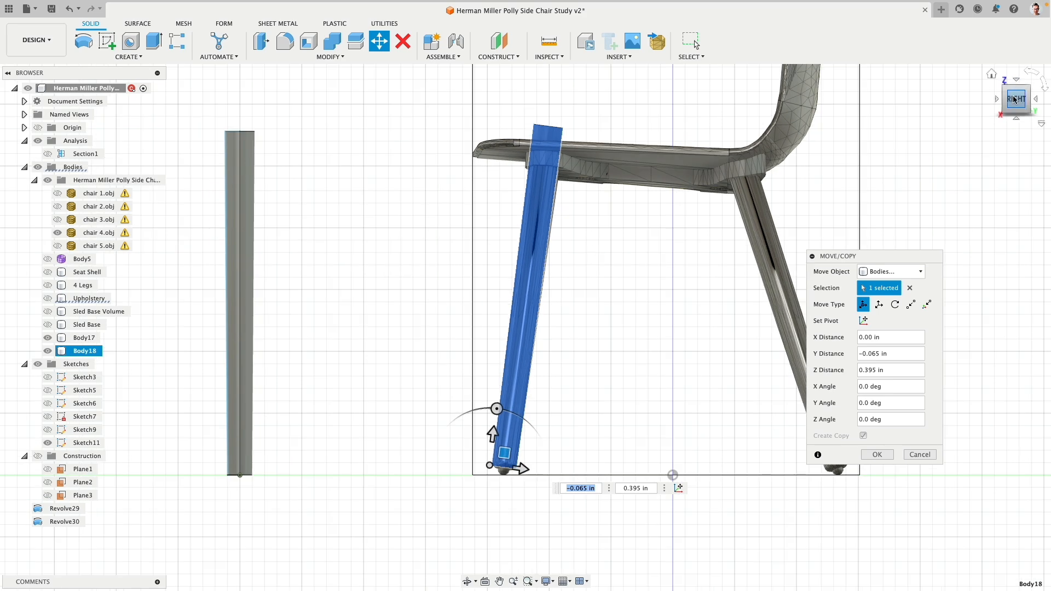
# - In front view, move the leg copy sideways onto the front leg on the positive X side, tilt it to match, and nudge it 0.069 in along X
pyautogui.click(996, 101)
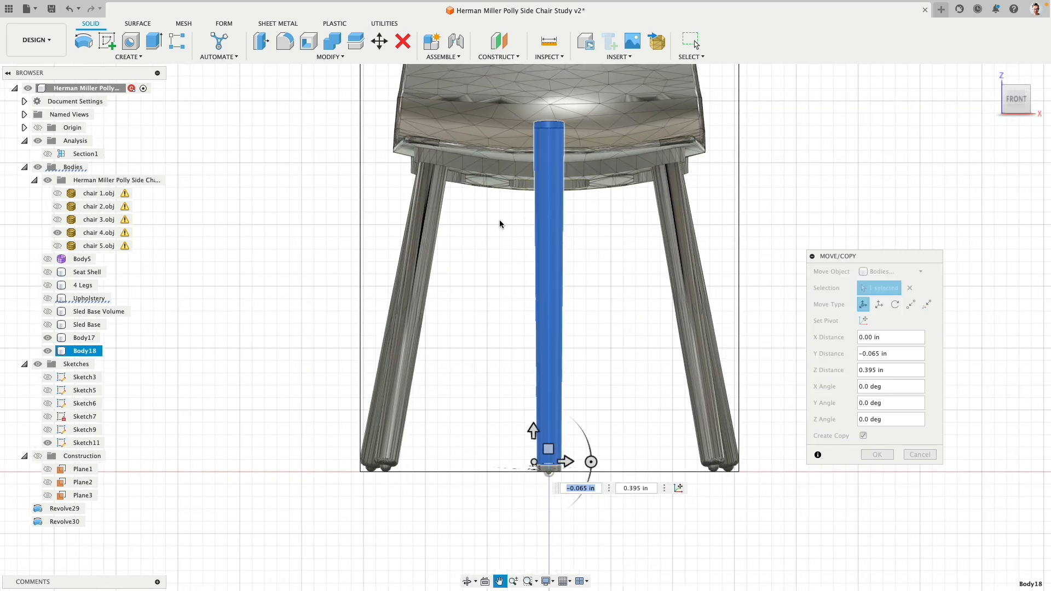
pyautogui.moveTo(408, 469); pyautogui.dragTo(571, 465)
pyautogui.scroll(-3, 659, 384)
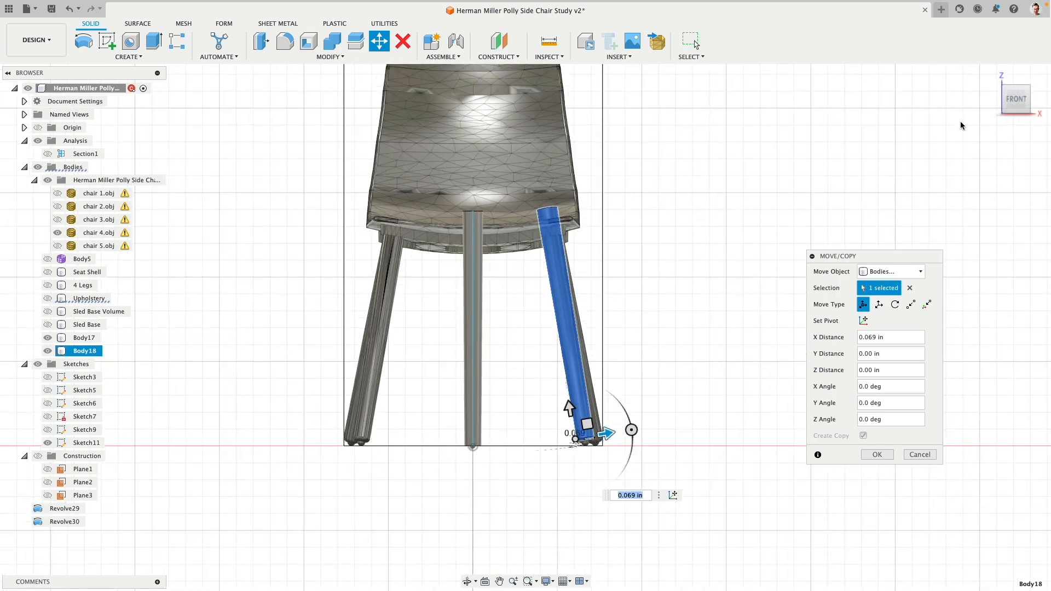
# - Shift the front leg copy 0.035 in along Y to align with the mesh leg in side view, and finish the move
pyautogui.moveTo(1016, 100); pyautogui.dragTo(1030, 102)
pyautogui.click(1028, 102)
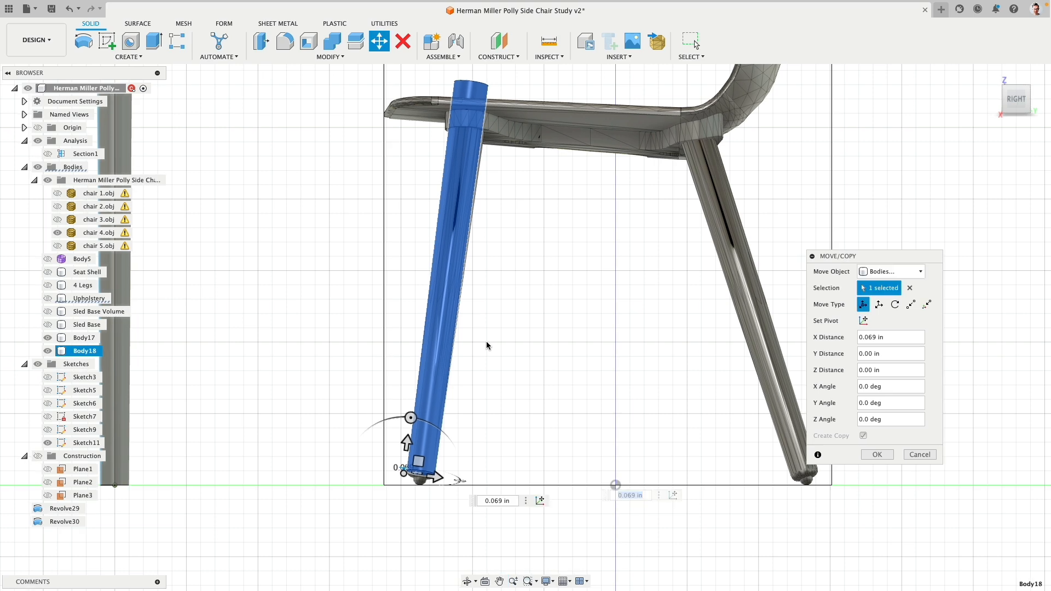
pyautogui.moveTo(440, 477); pyautogui.dragTo(440, 478)
pyautogui.scroll(-3, 489, 368)
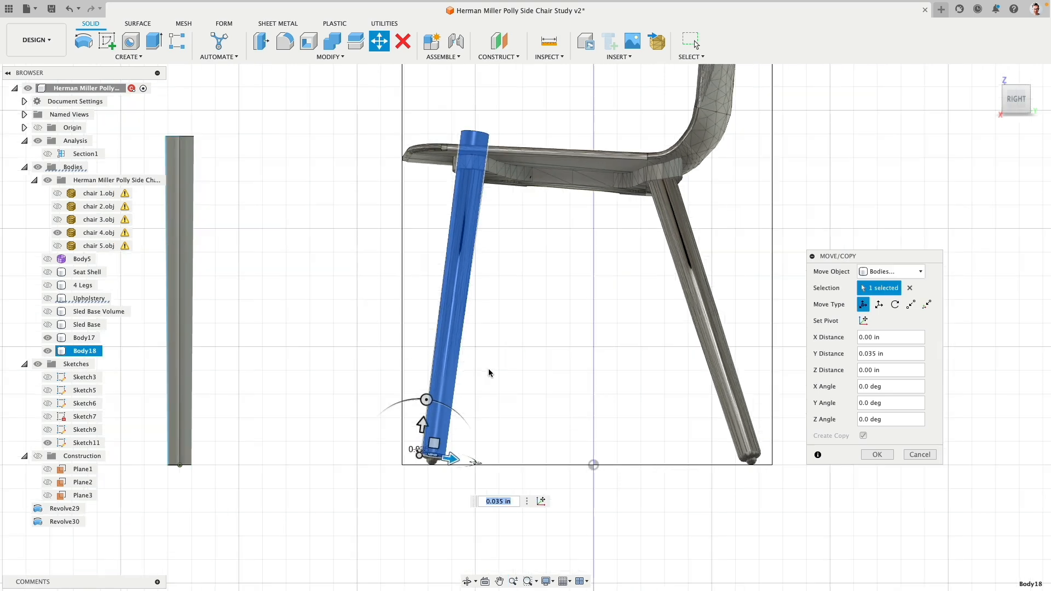
pyautogui.moveTo(494, 367); pyautogui.dragTo(448, 375, button='middle')
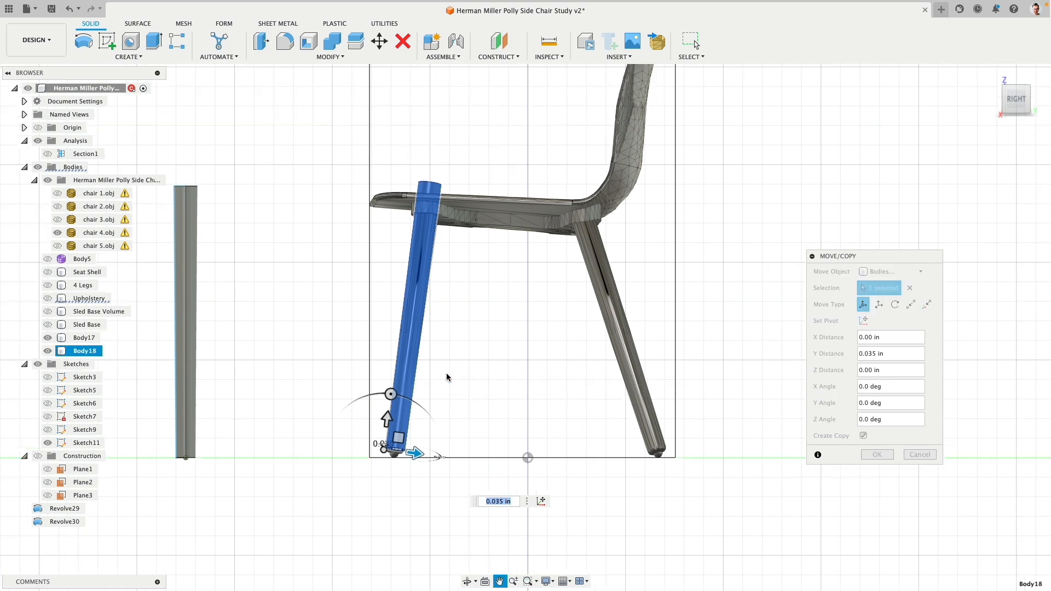
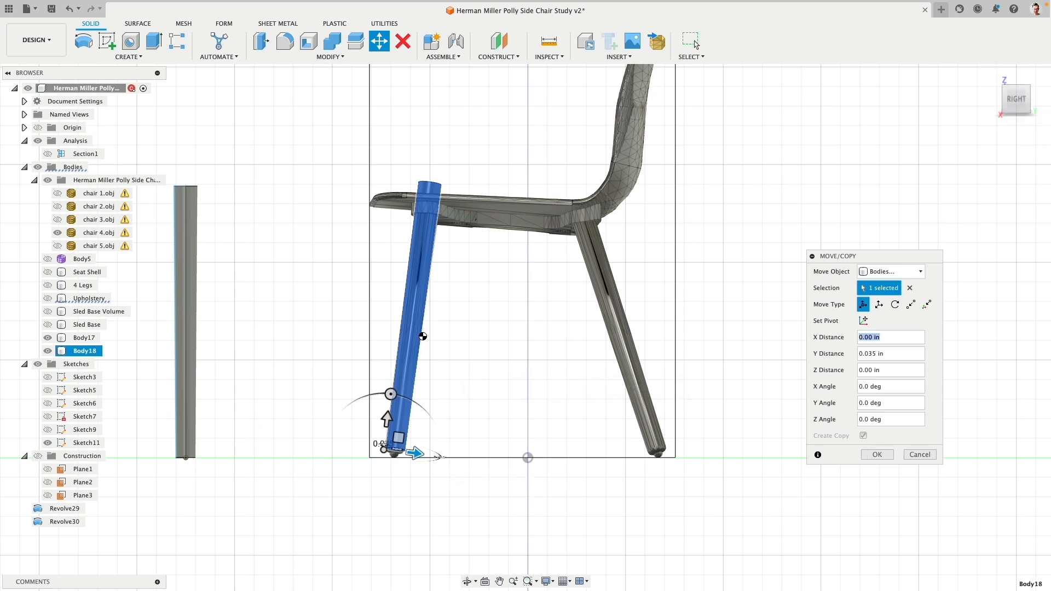
pyautogui.press('Return')
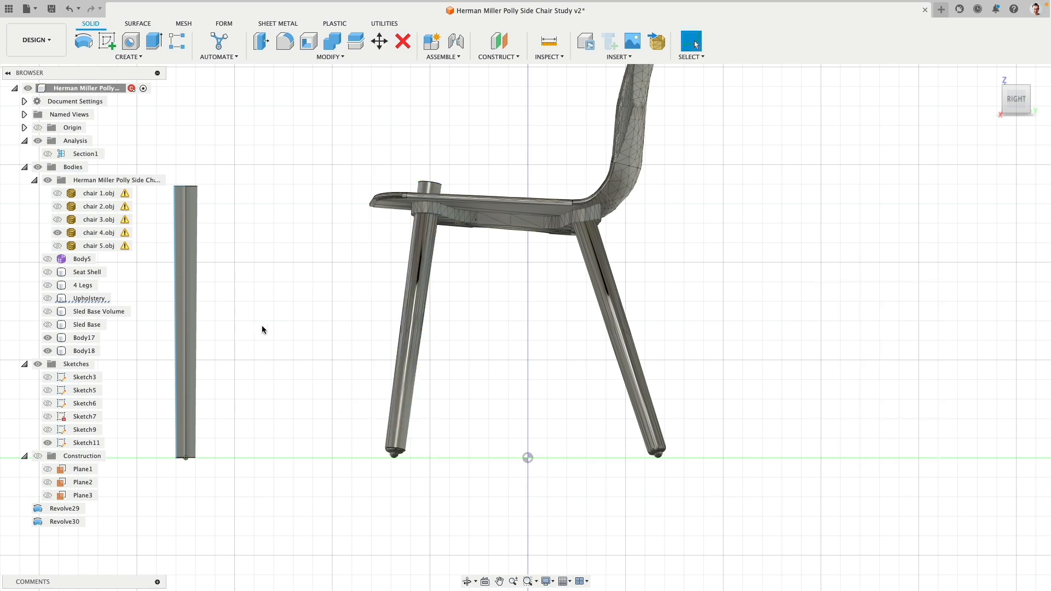
# - Start Move/Copy on the upright original leg body with the pivot at the centre of its bottom end
pyautogui.click(380, 41)
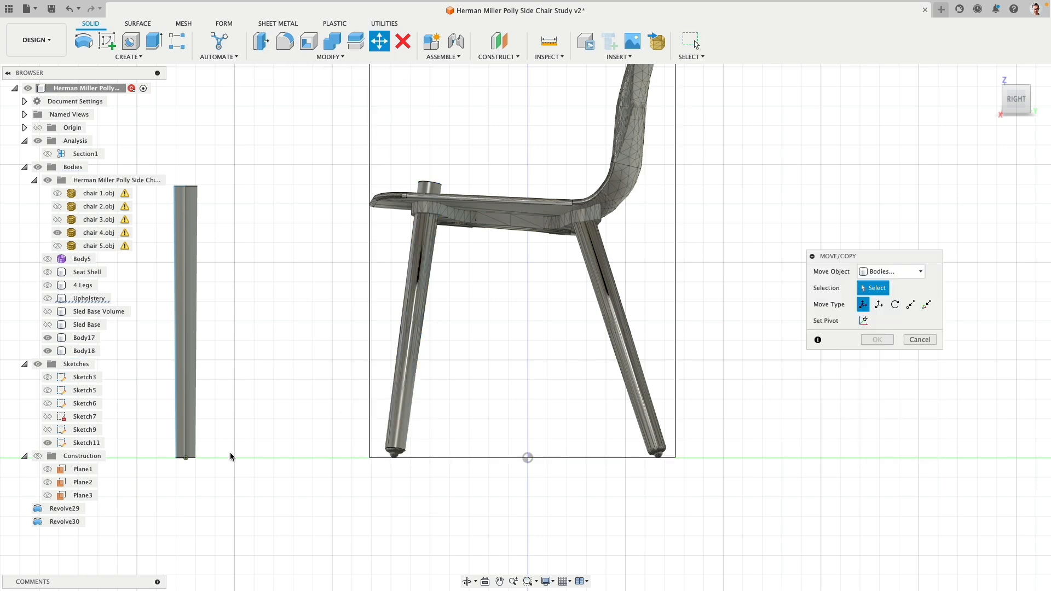
pyautogui.keyDown('shift'); pyautogui.moveTo(253, 442); pyautogui.dragTo(579, 347, button='middle'); pyautogui.keyUp('shift')
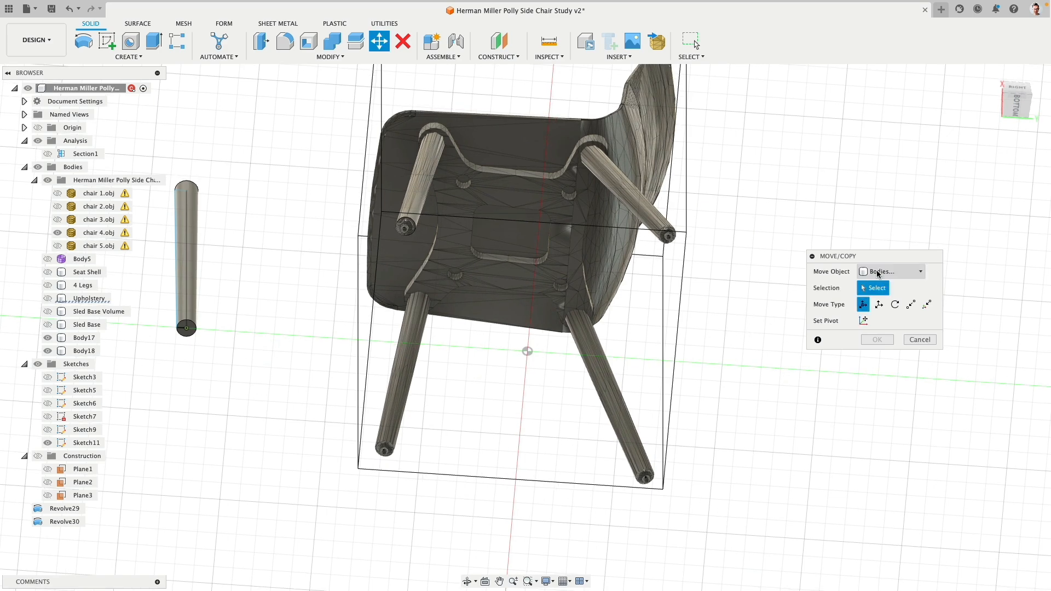
pyautogui.click(186, 326)
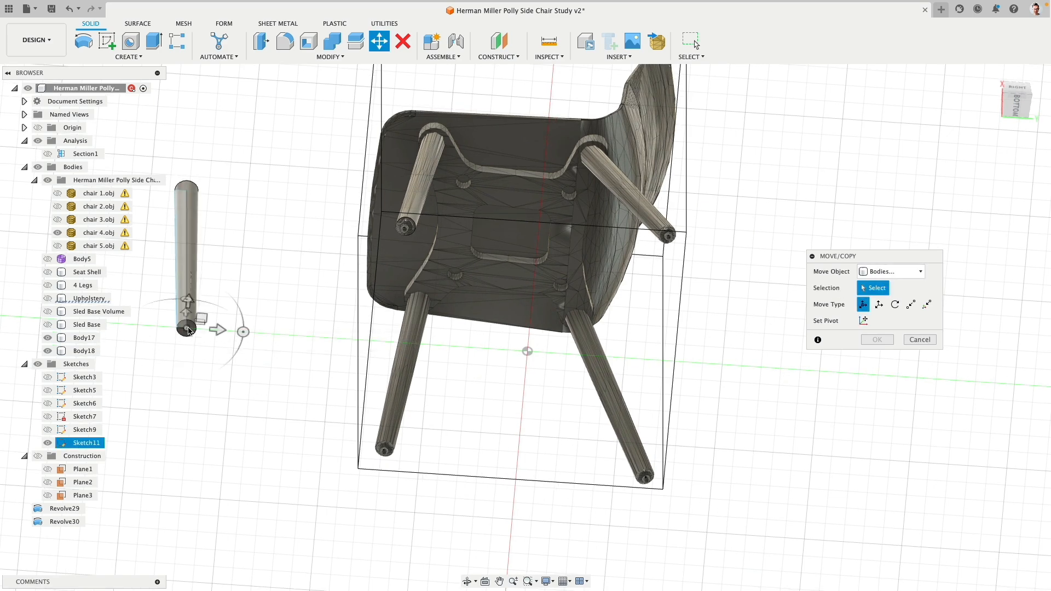
pyautogui.click(187, 331)
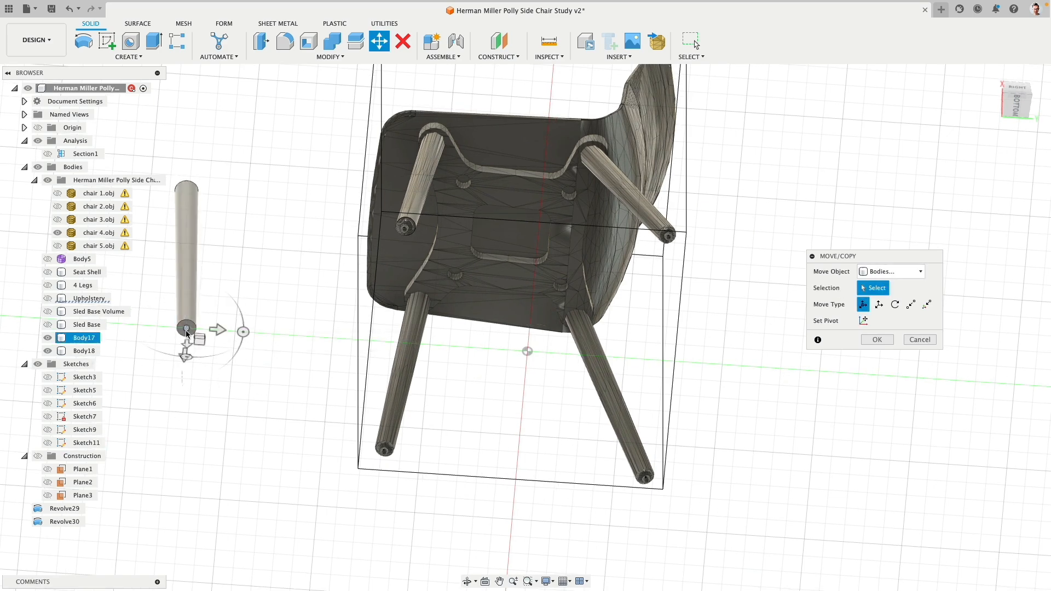
pyautogui.click(186, 332)
pyautogui.click(187, 332)
pyautogui.scroll(-3, 230, 403)
pyautogui.keyDown('shift'); pyautogui.moveTo(235, 293); pyautogui.dragTo(232, 334, button='middle'); pyautogui.keyUp('shift')
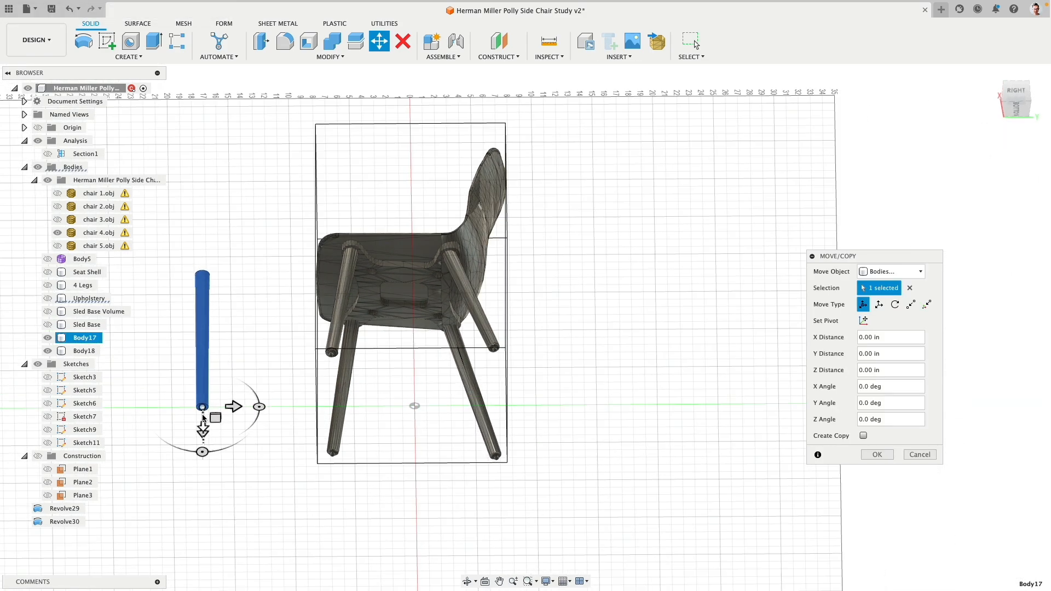
# - Create a second leg copy, place it at the rear leg's foot in side view, and rotate it -17.7° about X
pyautogui.click(1016, 94)
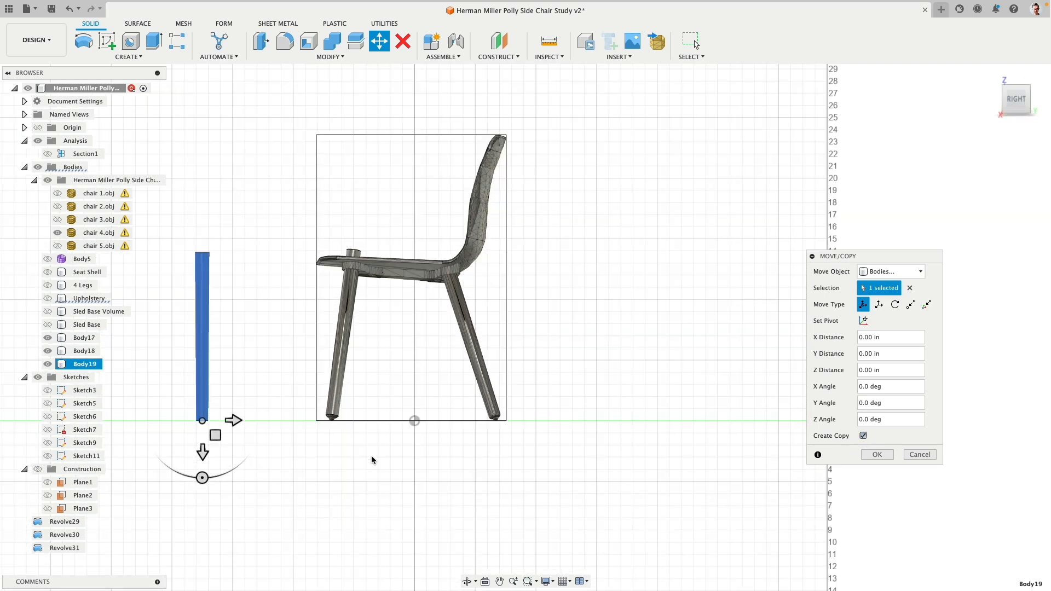
pyautogui.moveTo(233, 421); pyautogui.dragTo(480, 377)
pyautogui.scroll(5, 461, 424)
pyautogui.scroll(3, 462, 425)
pyautogui.scroll(-4, 480, 400)
pyautogui.moveTo(563, 289); pyautogui.dragTo(550, 359, button='middle')
pyautogui.scroll(-4, 537, 368)
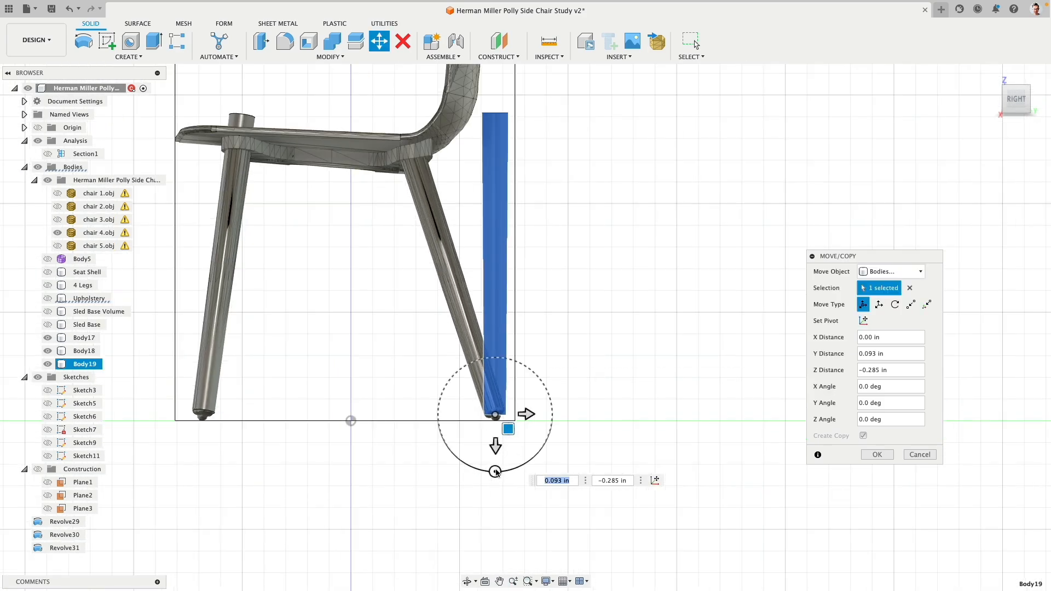
pyautogui.moveTo(496, 472); pyautogui.dragTo(537, 546)
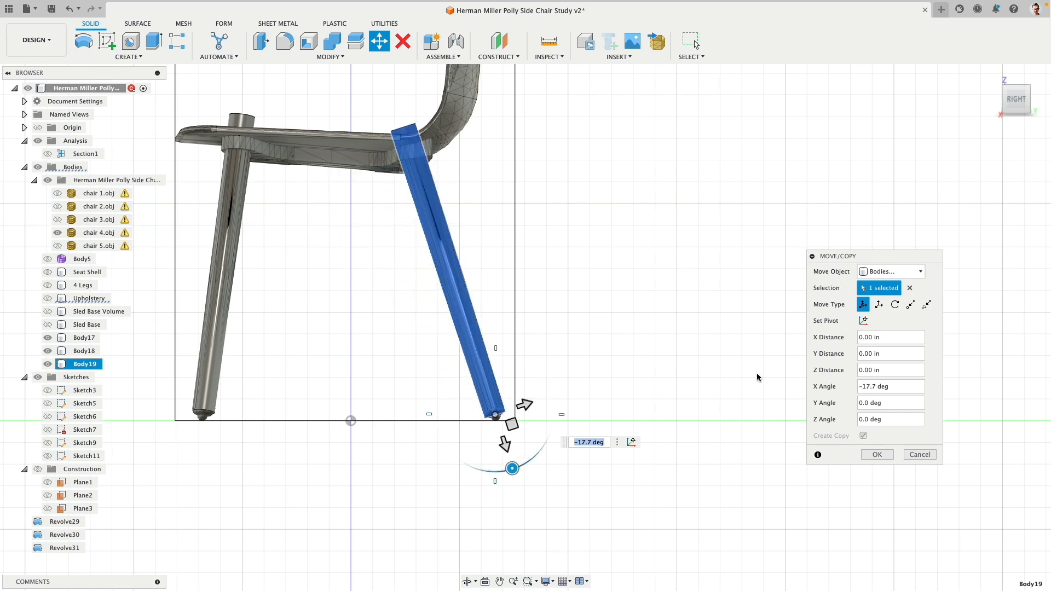
# - In back view, move the second leg copy -7.227 in along X over the rear leg's foot
pyautogui.click(1029, 101)
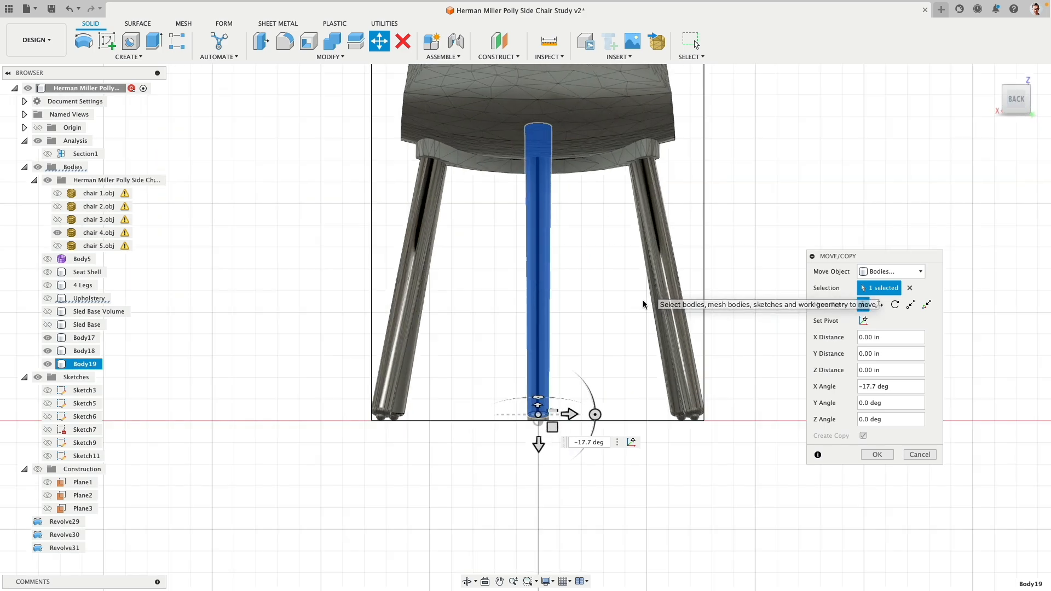
pyautogui.moveTo(571, 414); pyautogui.dragTo(376, 387)
pyautogui.scroll(3, 385, 406)
pyautogui.scroll(3, 385, 406)
pyautogui.scroll(-5, 376, 405)
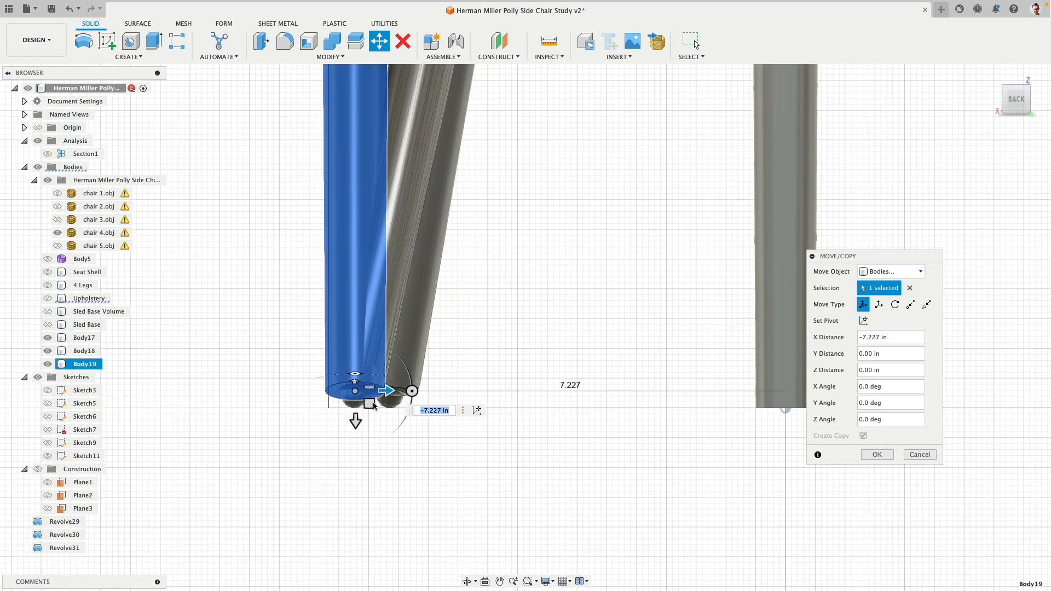
# - Rotate the rear leg copy -10.9° about Y to follow the mesh leg, and finish the move
pyautogui.scroll(-3, 376, 405)
pyautogui.moveTo(373, 439); pyautogui.dragTo(381, 452)
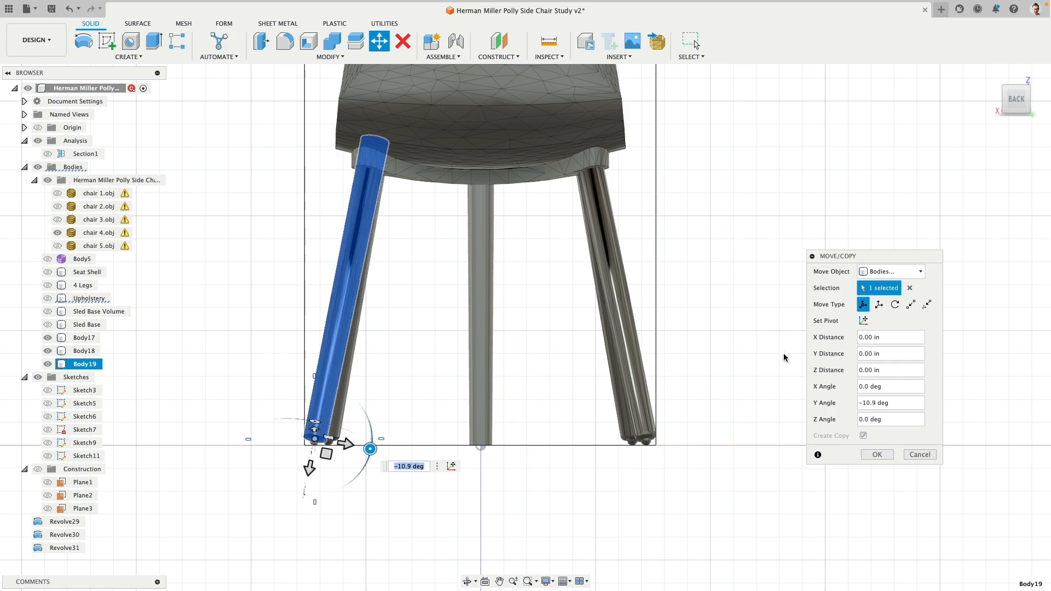
pyautogui.click(883, 454)
# - Fillet the bottom edges of the front and rear leg copies with a 0.125 in radius
pyautogui.scroll(-3, 415, 274)
pyautogui.keyDown('shift'); pyautogui.moveTo(370, 250); pyautogui.dragTo(498, 258, button='middle'); pyautogui.keyUp('shift')
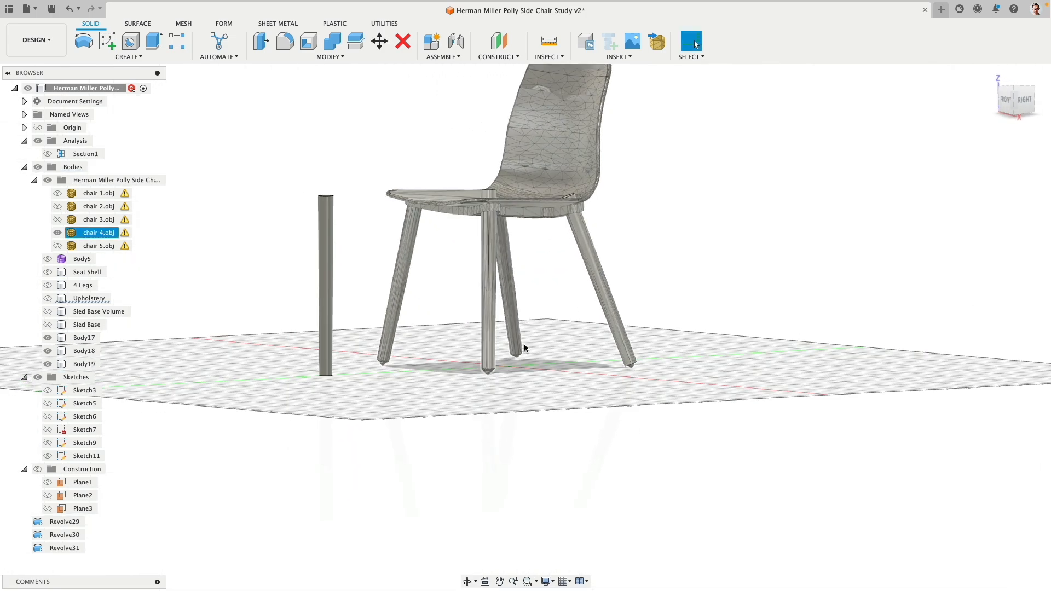
pyautogui.scroll(8, 519, 339)
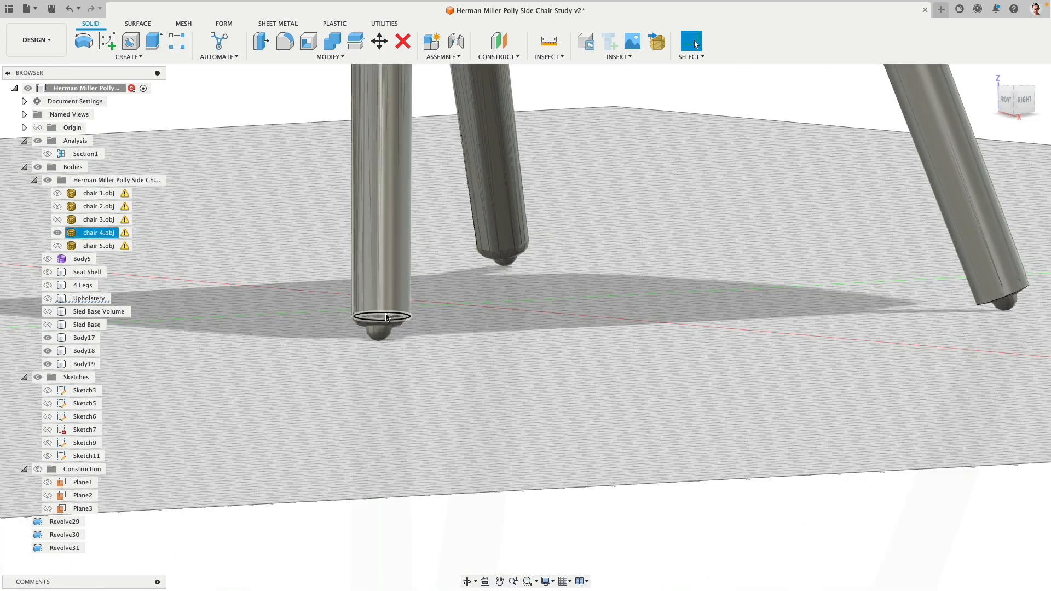
pyautogui.click(386, 318)
pyautogui.scroll(-3, 946, 310)
pyautogui.scroll(5, 842, 316)
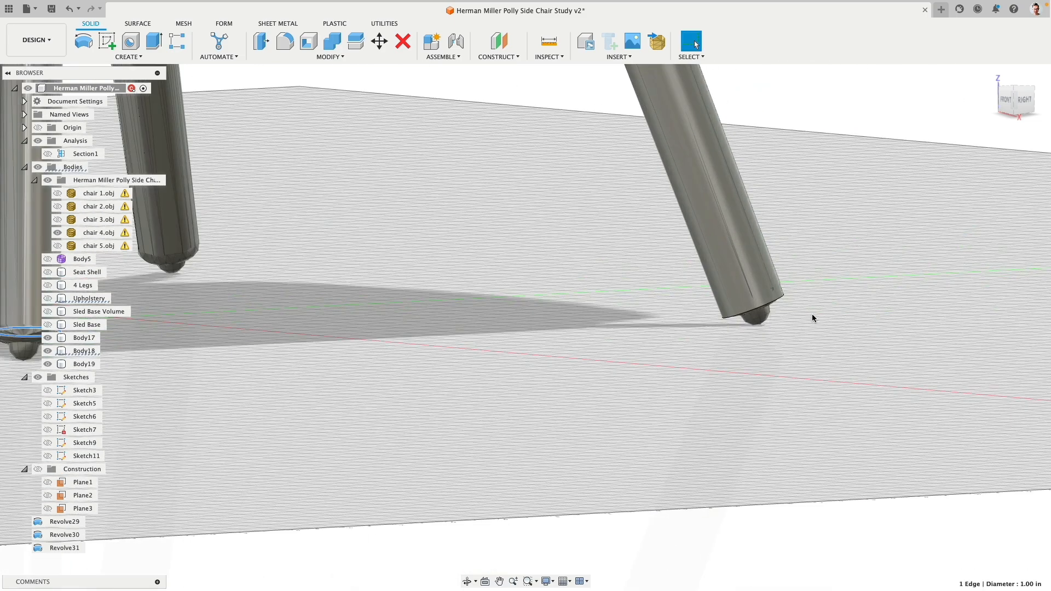
pyautogui.keyDown('shift'); pyautogui.click(755, 308); pyautogui.keyUp('shift')
pyautogui.scroll(-4, 583, 298)
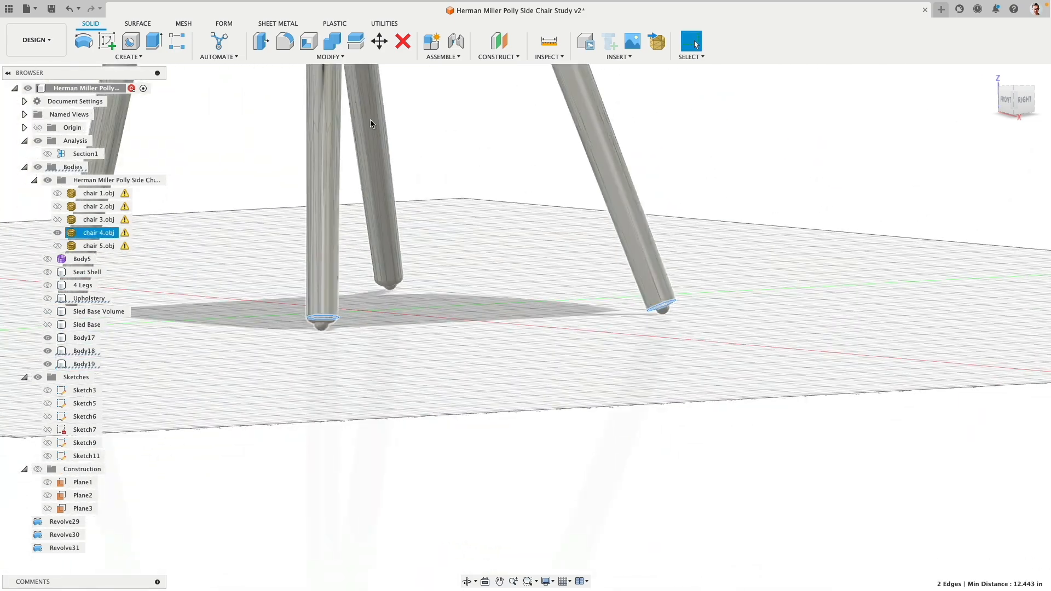
pyautogui.click(285, 41)
pyautogui.scroll(3, 668, 324)
pyautogui.moveTo(663, 305); pyautogui.dragTo(684, 359)
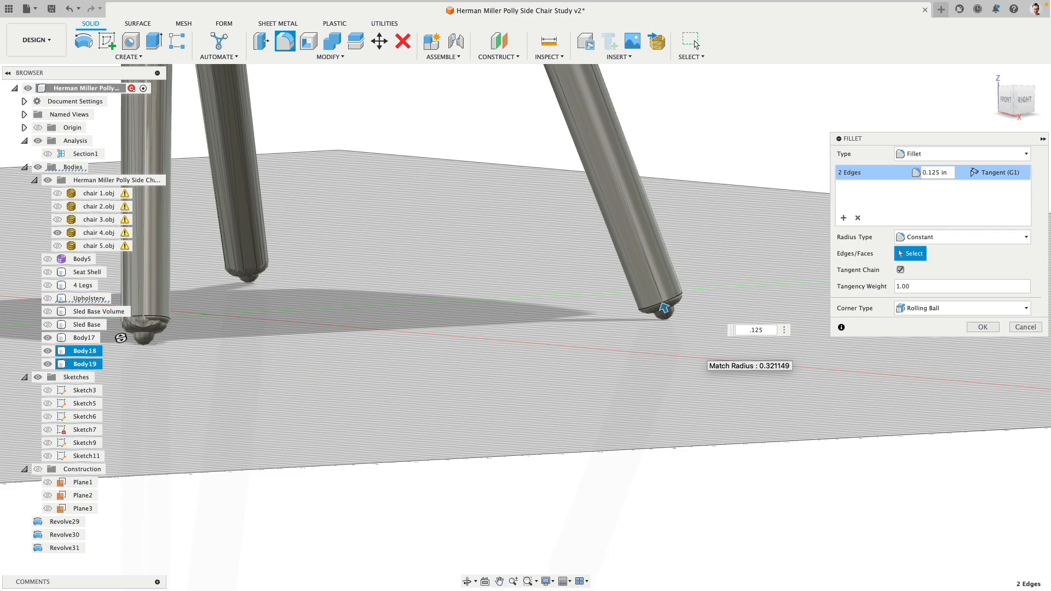
pyautogui.press('Return')
# - Show the Seat Shell body and hide the chair 4.obj reference mesh
pyautogui.scroll(-4, 560, 359)
pyautogui.moveTo(510, 238); pyautogui.dragTo(454, 279, button='middle')
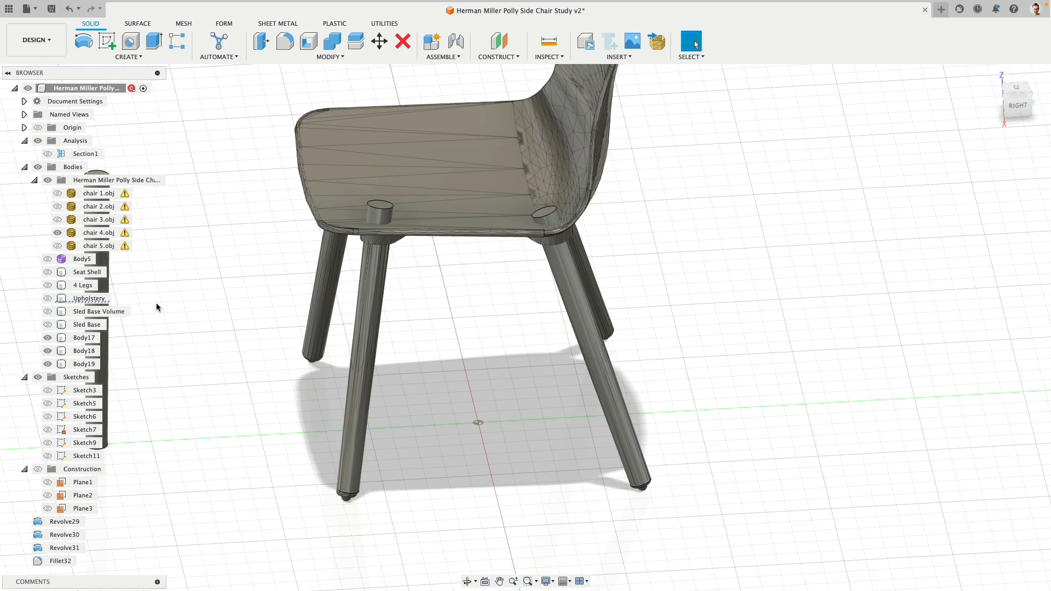
pyautogui.click(48, 272)
pyautogui.click(58, 233)
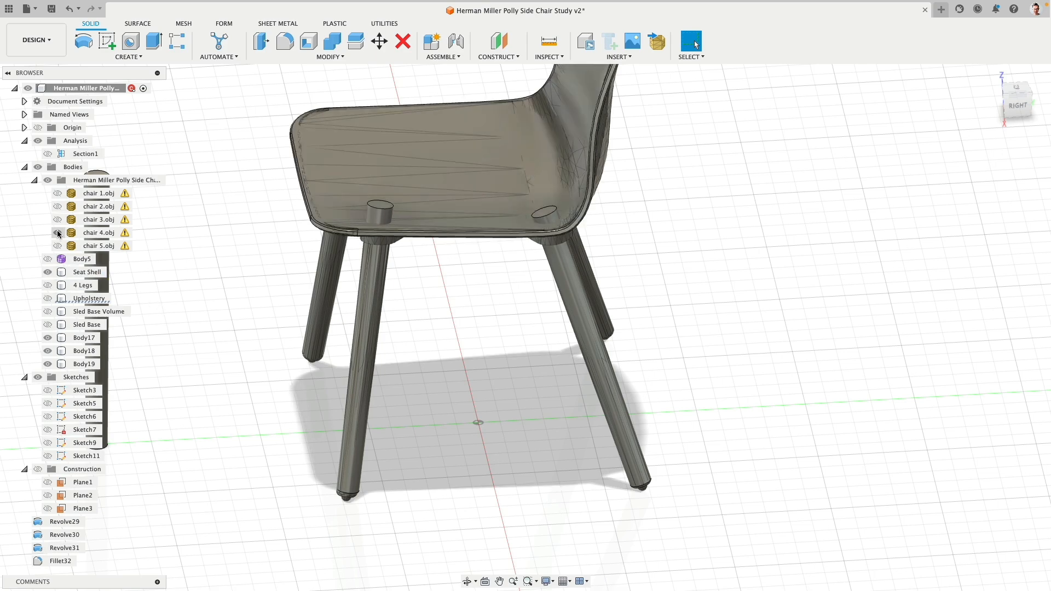
pyautogui.click(58, 233)
pyautogui.keyDown('shift'); pyautogui.moveTo(280, 320); pyautogui.dragTo(291, 278, button='middle'); pyautogui.keyUp('shift')
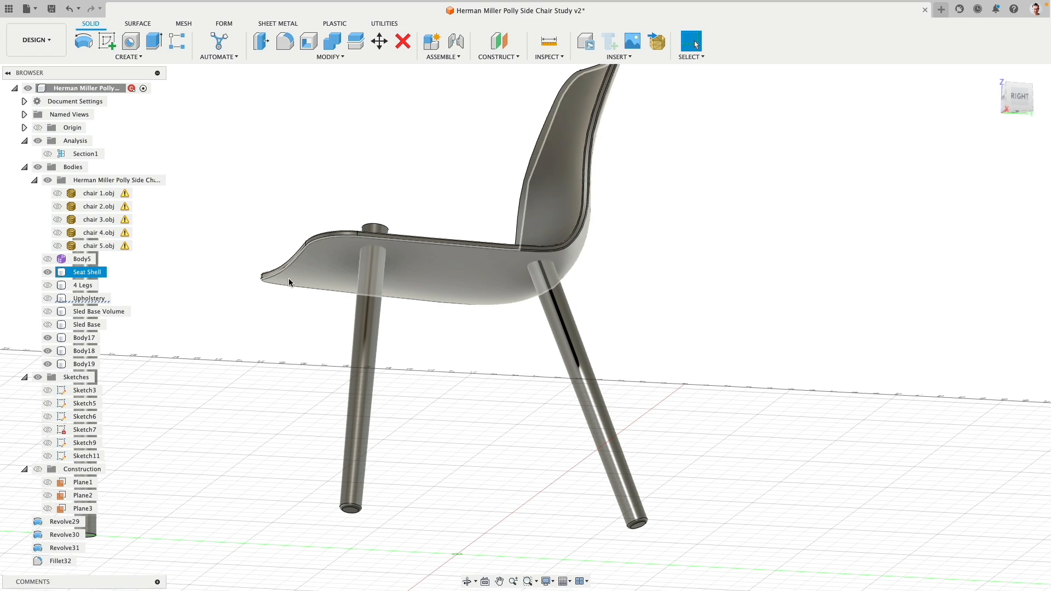
# - Show the Body5 seat surface instead of Seat Shell, and thicken it downward into a new body with chair 4.obj shown as reference
pyautogui.click(48, 272)
pyautogui.click(48, 259)
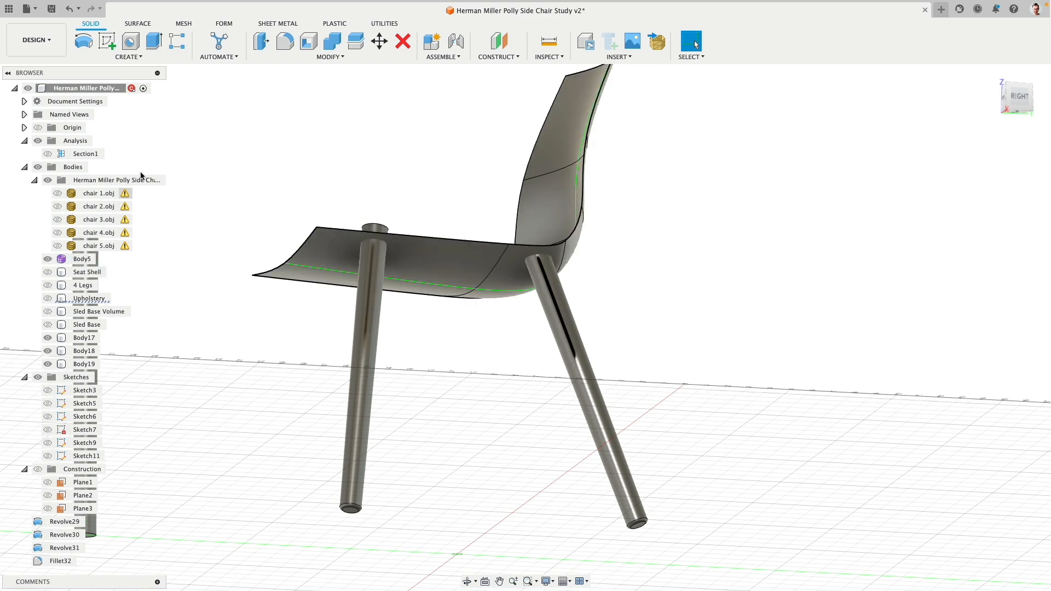
pyautogui.click(129, 57)
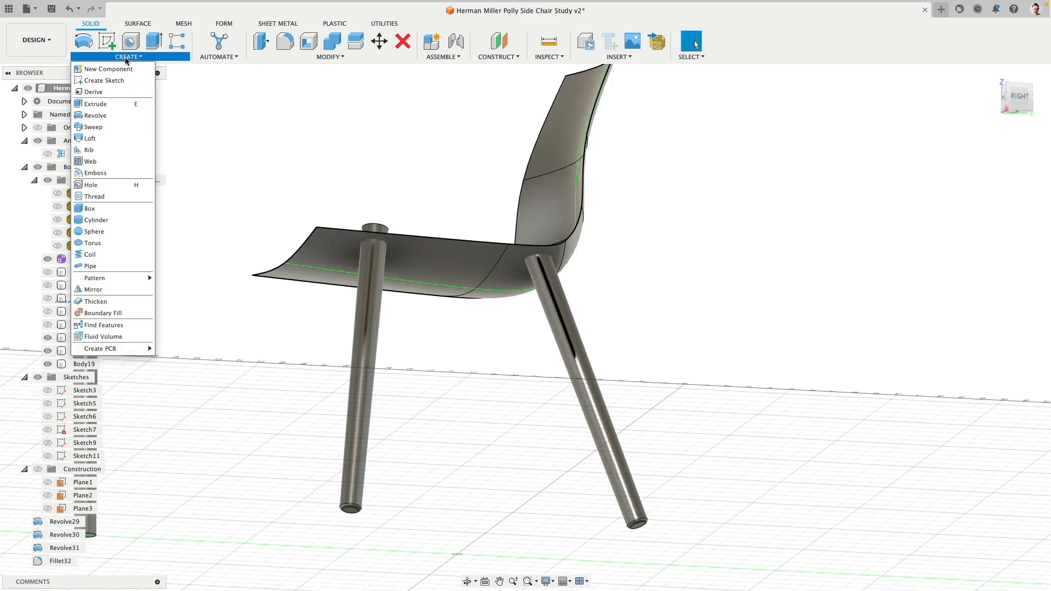
pyautogui.click(102, 301)
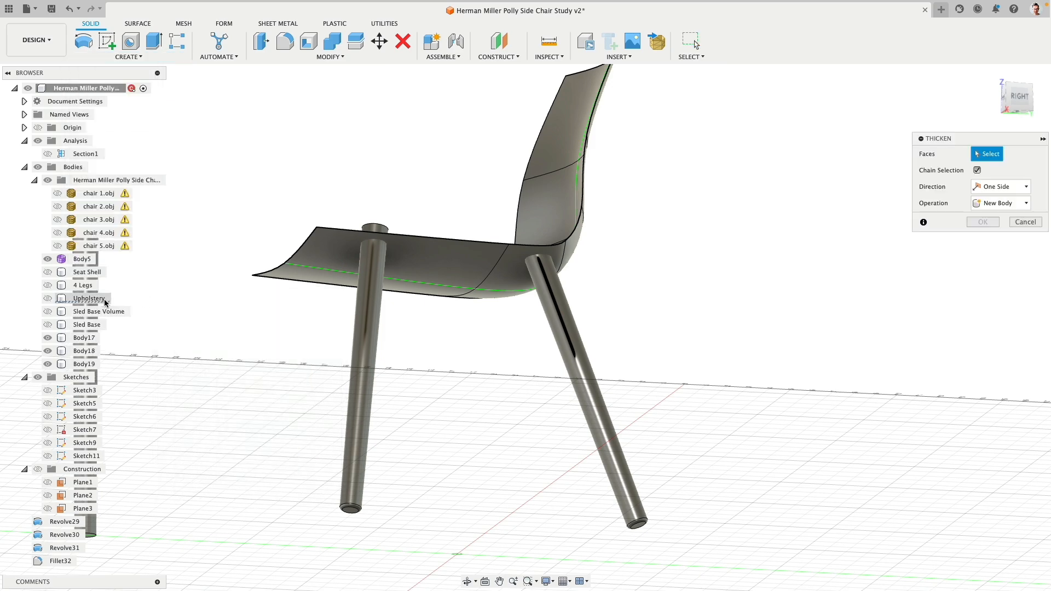
pyautogui.click(58, 233)
pyautogui.scroll(3, 342, 226)
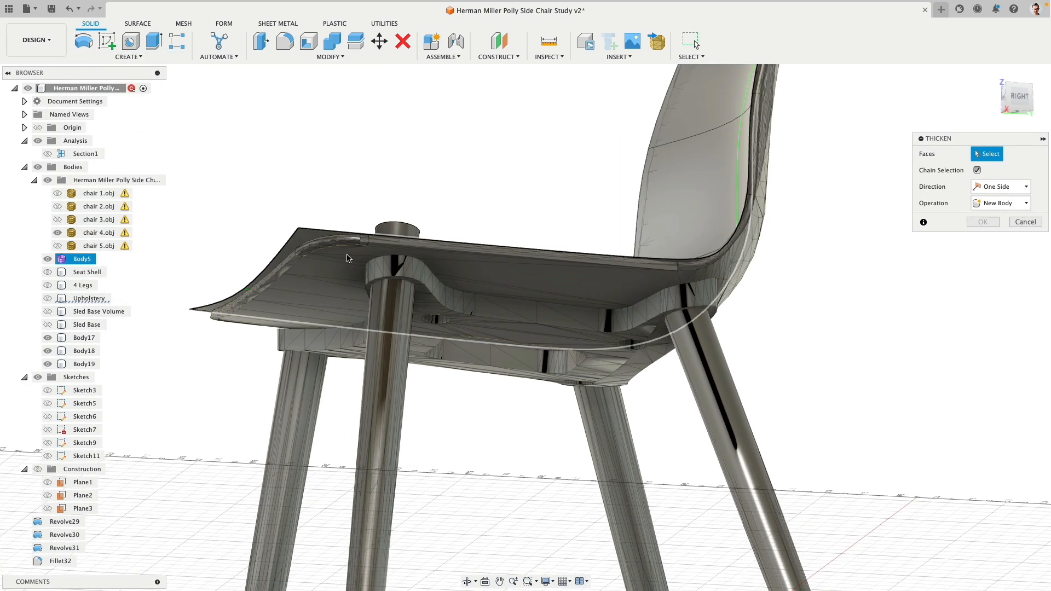
pyautogui.click(322, 251)
pyautogui.moveTo(516, 299); pyautogui.dragTo(514, 343)
pyautogui.click(983, 239)
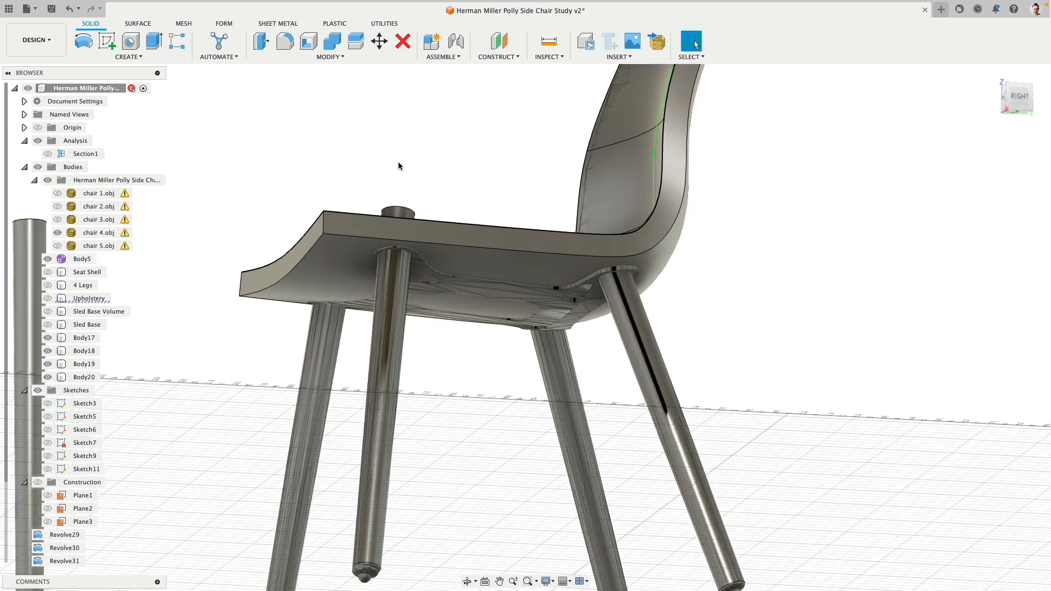
# - Hide the Body5 surface and the thickened seat body, leaving the chair 4.obj mesh shown with the legs
pyautogui.keyDown('shift'); pyautogui.moveTo(378, 109); pyautogui.dragTo(368, 189, button='middle'); pyautogui.keyUp('shift')
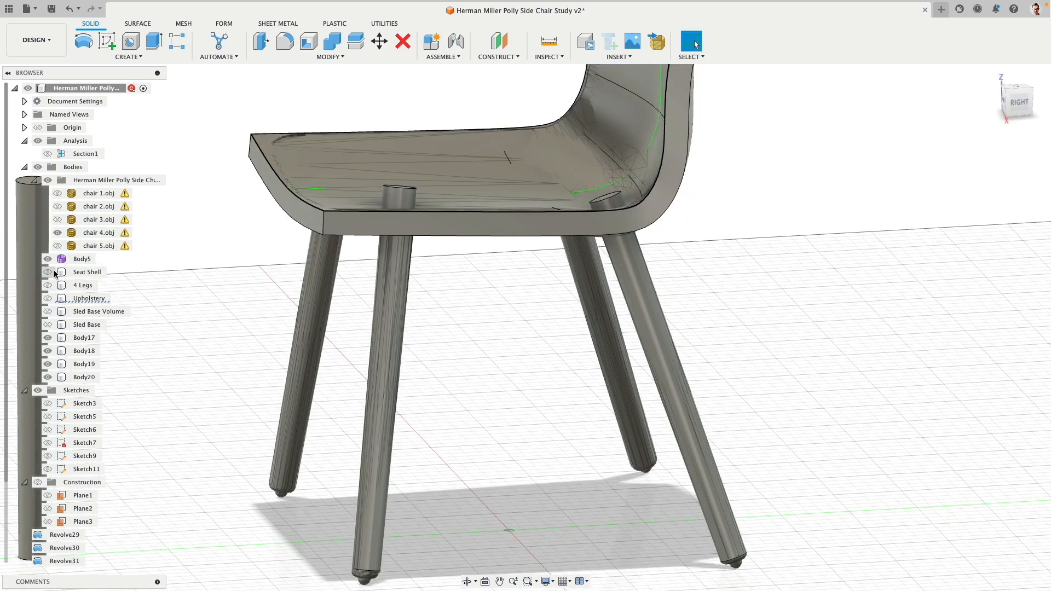
pyautogui.click(58, 233)
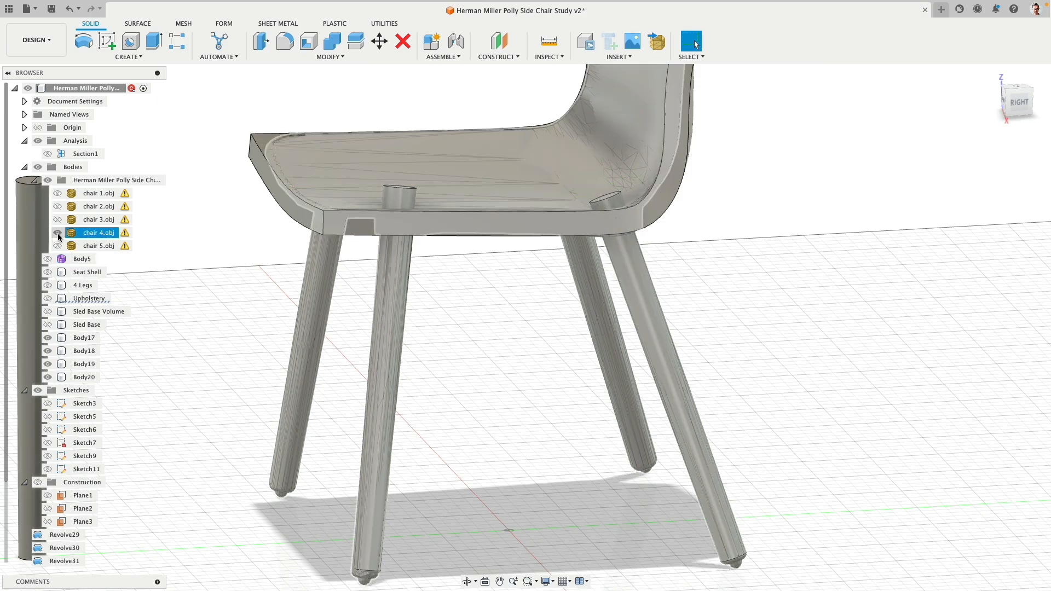
pyautogui.click(58, 233)
pyautogui.click(48, 377)
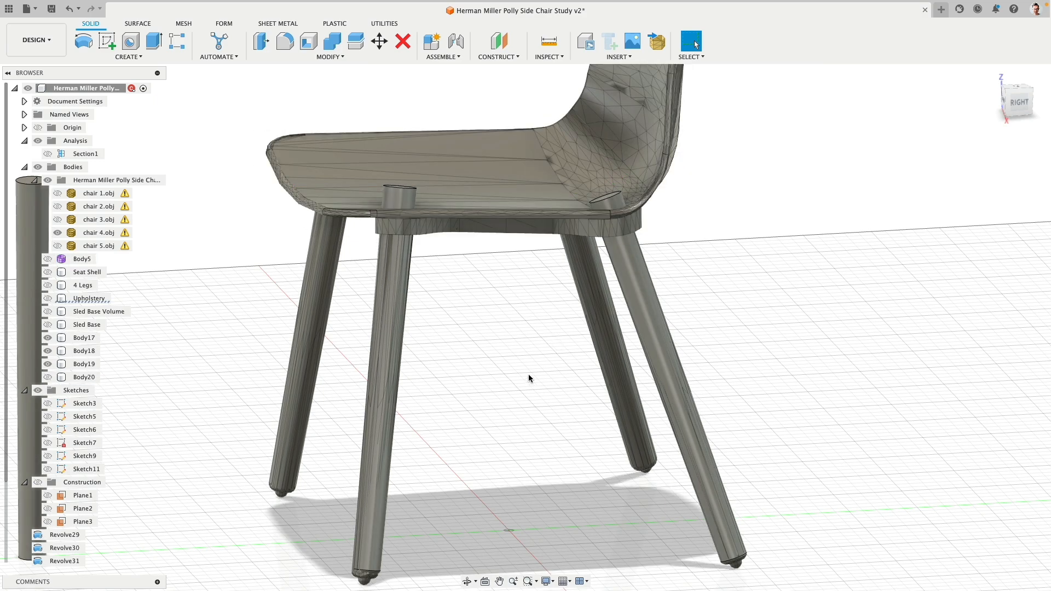
pyautogui.keyDown('shift'); pyautogui.moveTo(531, 383); pyautogui.dragTo(709, 194, button='middle'); pyautogui.keyUp('shift')
pyautogui.click(1022, 107)
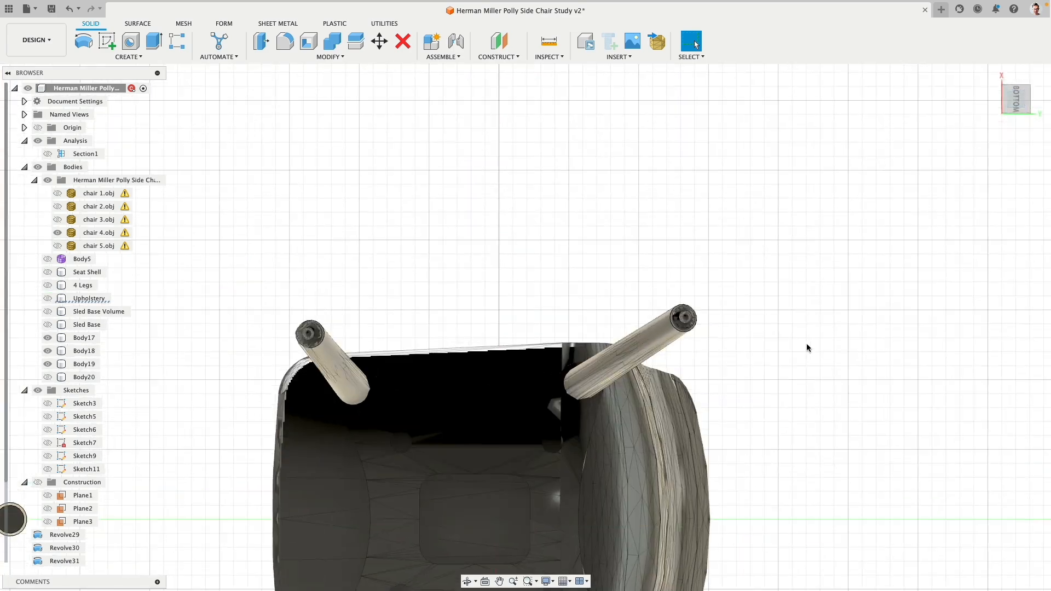
pyautogui.moveTo(757, 227); pyautogui.dragTo(714, 209, button='middle')
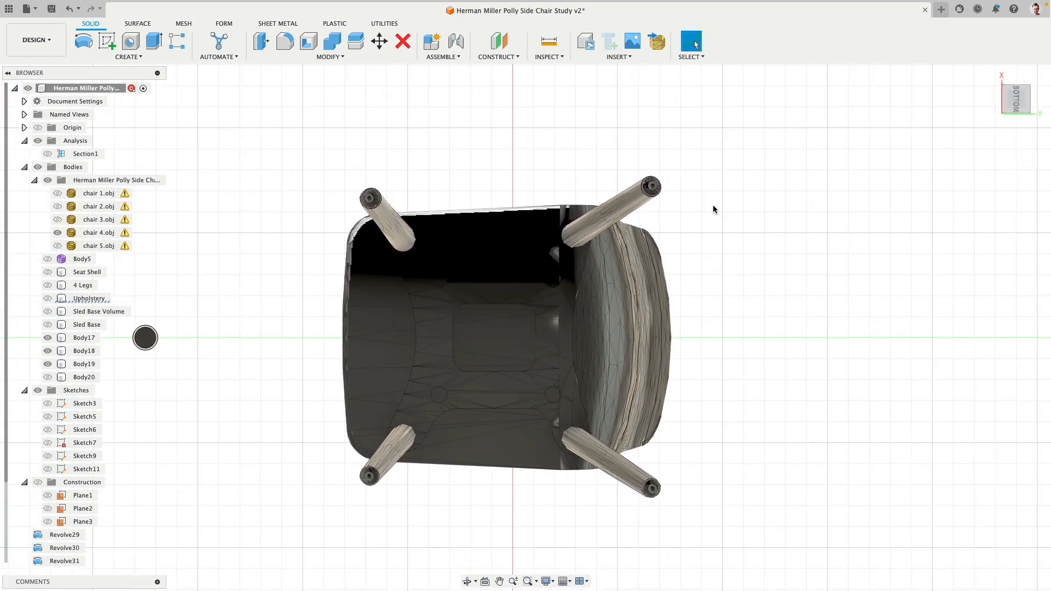
pyautogui.scroll(3, 706, 212)
pyautogui.scroll(-2, 410, 119)
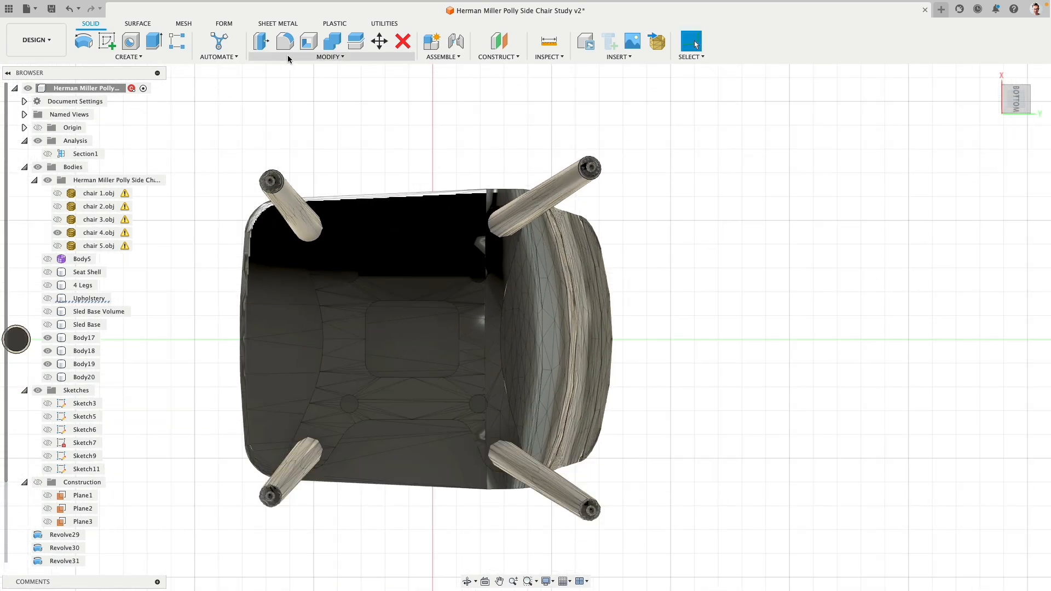
pyautogui.click(108, 41)
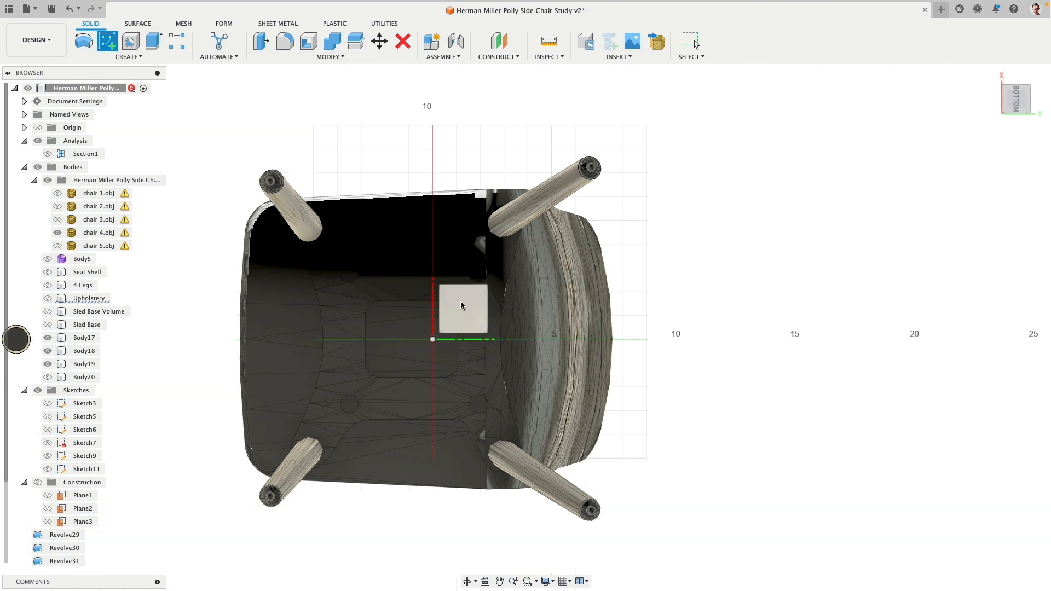
pyautogui.click(460, 313)
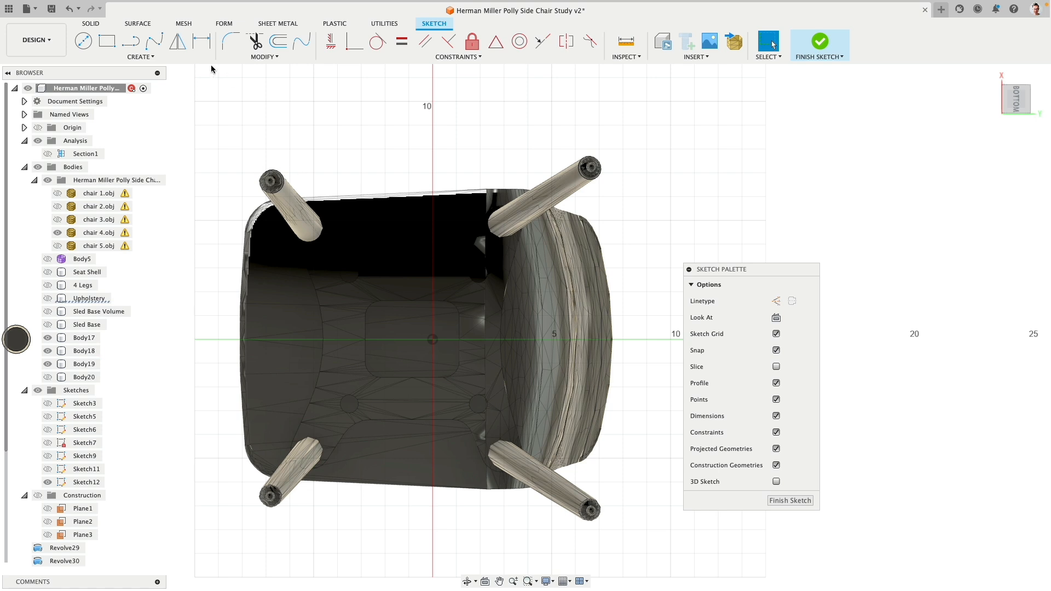
pyautogui.click(83, 41)
pyautogui.scroll(1, 263, 448)
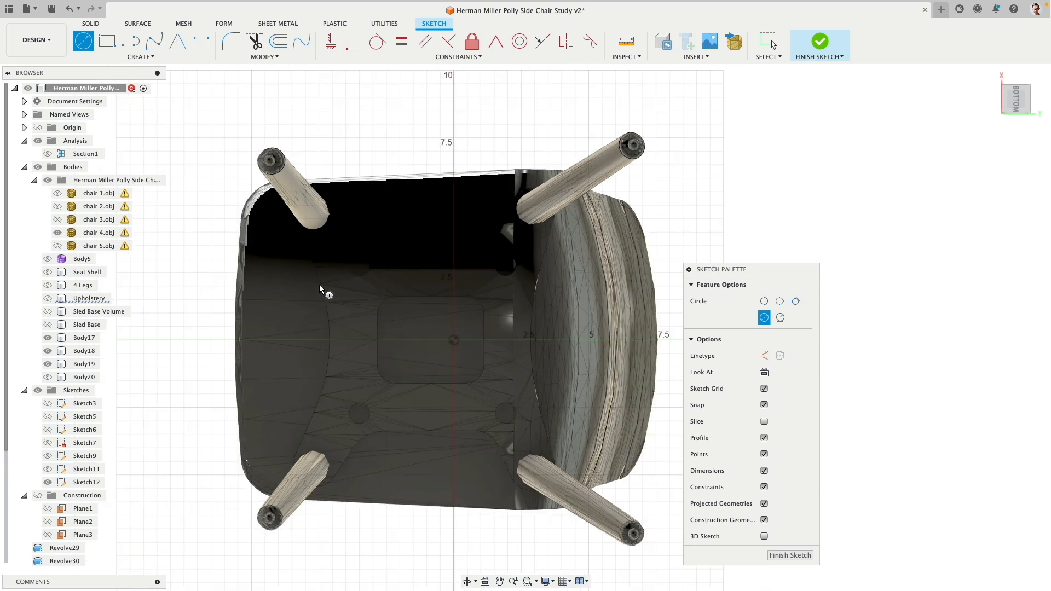
pyautogui.moveTo(350, 222); pyautogui.dragTo(368, 289, button='middle')
pyautogui.scroll(5, 362, 307)
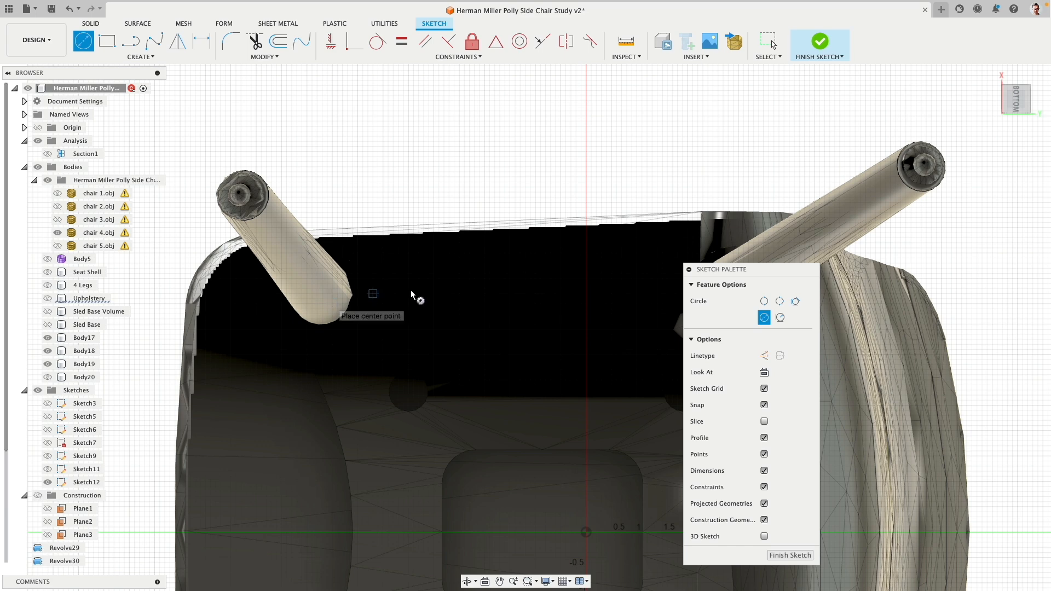
pyautogui.scroll(-4, 366, 292)
pyautogui.moveTo(438, 307); pyautogui.dragTo(384, 284, button='middle')
pyautogui.scroll(-2, 395, 280)
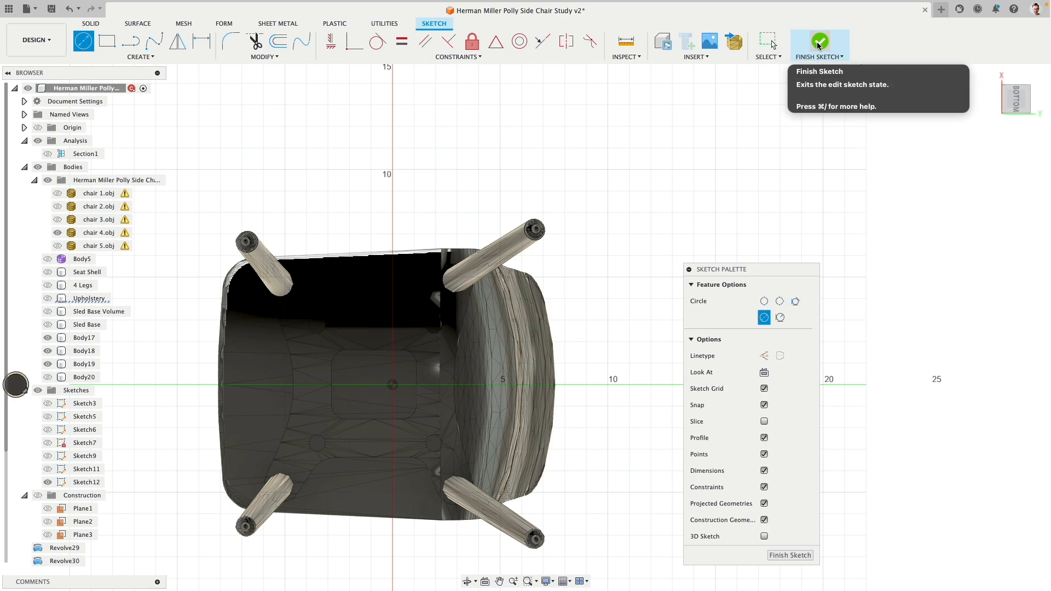
pyautogui.keyDown('shift'); pyautogui.moveTo(706, 99); pyautogui.dragTo(653, 159, button='middle'); pyautogui.keyUp('shift')
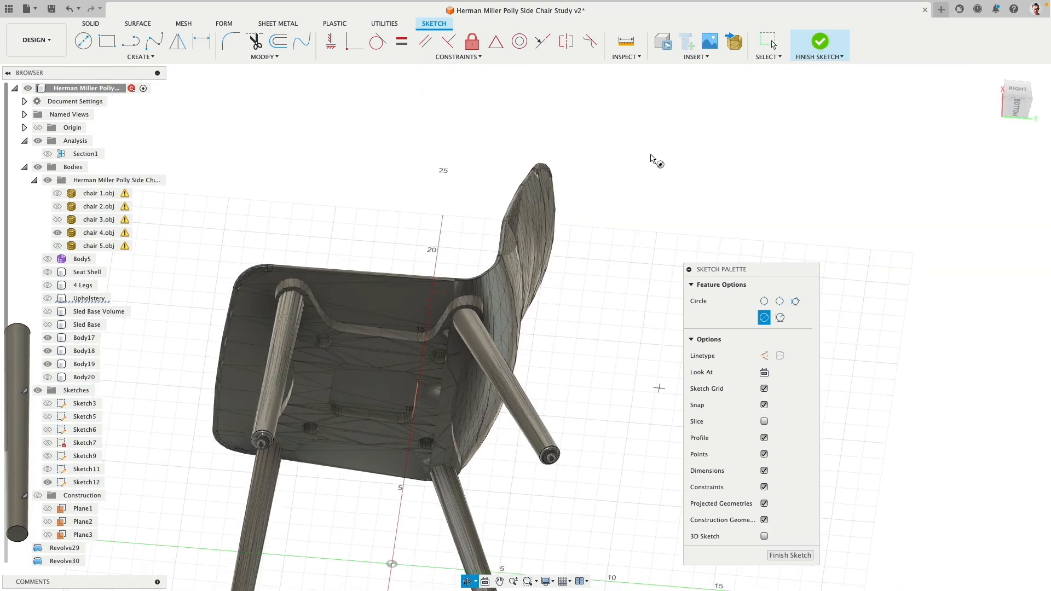
pyautogui.click(822, 42)
# - Hide the chair 4.obj reference mesh and show the thickened seat body
pyautogui.moveTo(593, 295); pyautogui.dragTo(690, 244, button='middle')
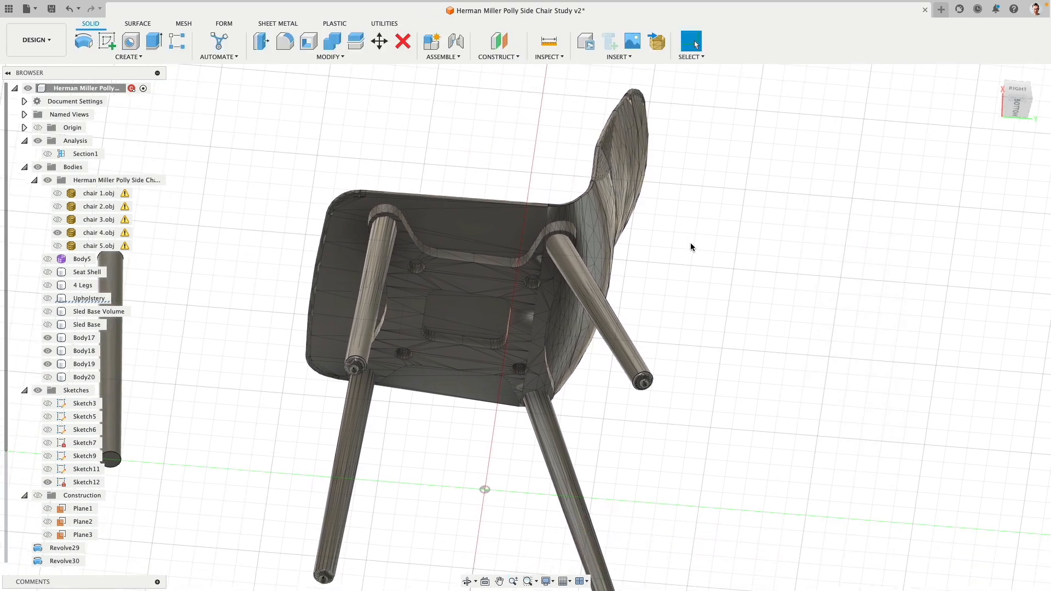
pyautogui.click(376, 264)
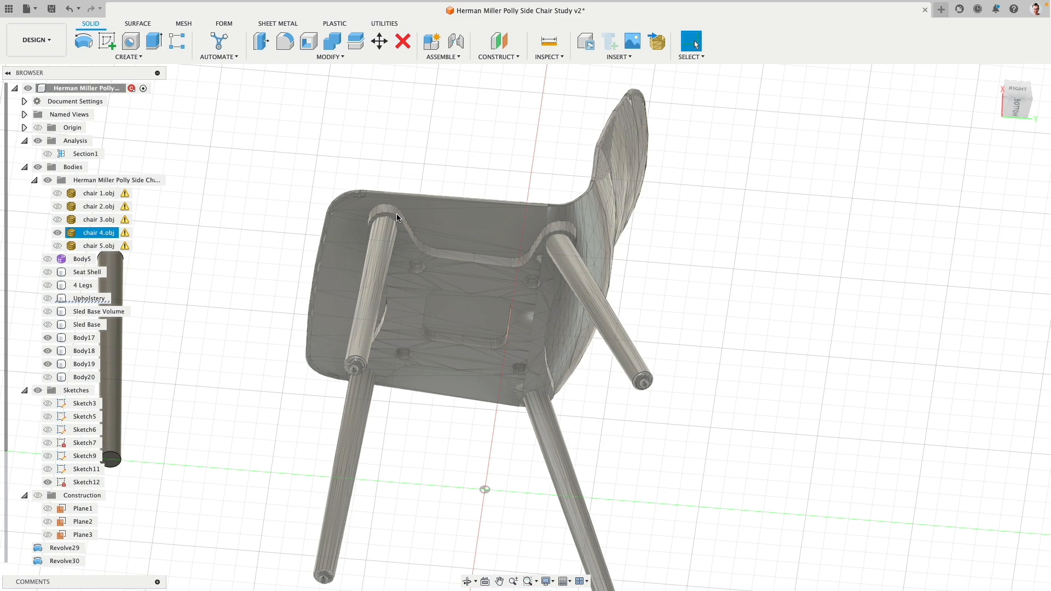
pyautogui.click(201, 336)
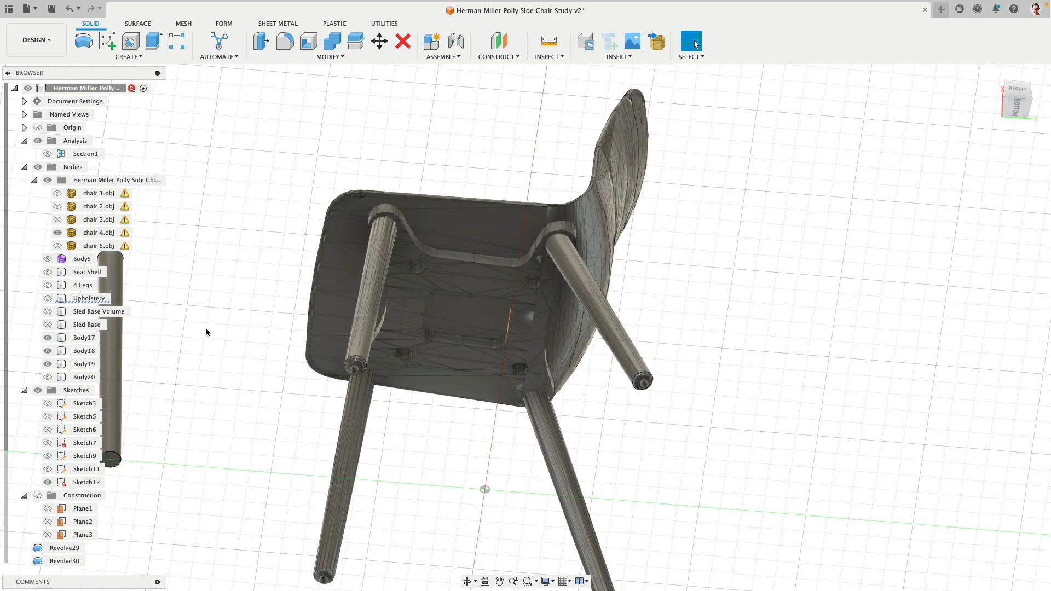
pyautogui.click(57, 232)
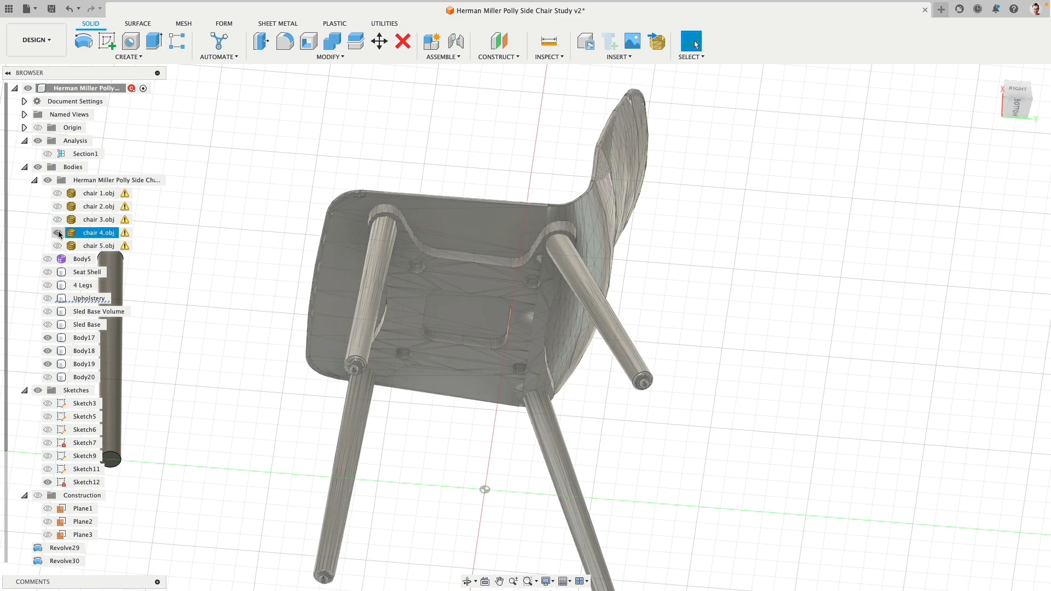
pyautogui.click(47, 377)
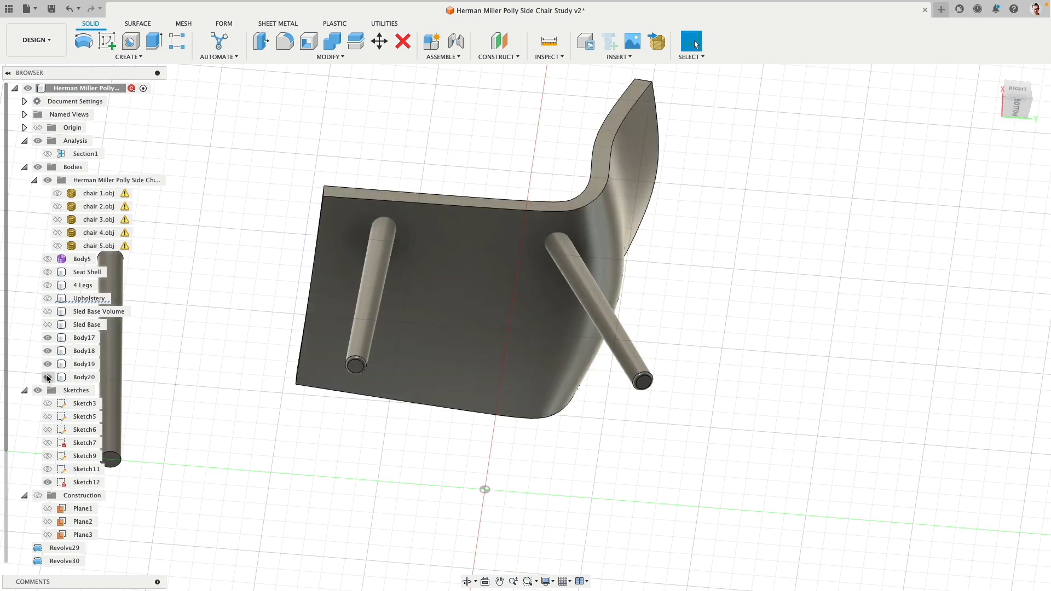
# - Split the thickened seat body along the YZ origin plane and delete the half without the leg copies
pyautogui.keyDown('shift'); pyautogui.moveTo(329, 247); pyautogui.dragTo(463, 341, button='middle'); pyautogui.keyUp('shift')
pyautogui.scroll(-3, 463, 340)
pyautogui.scroll(-1, 463, 341)
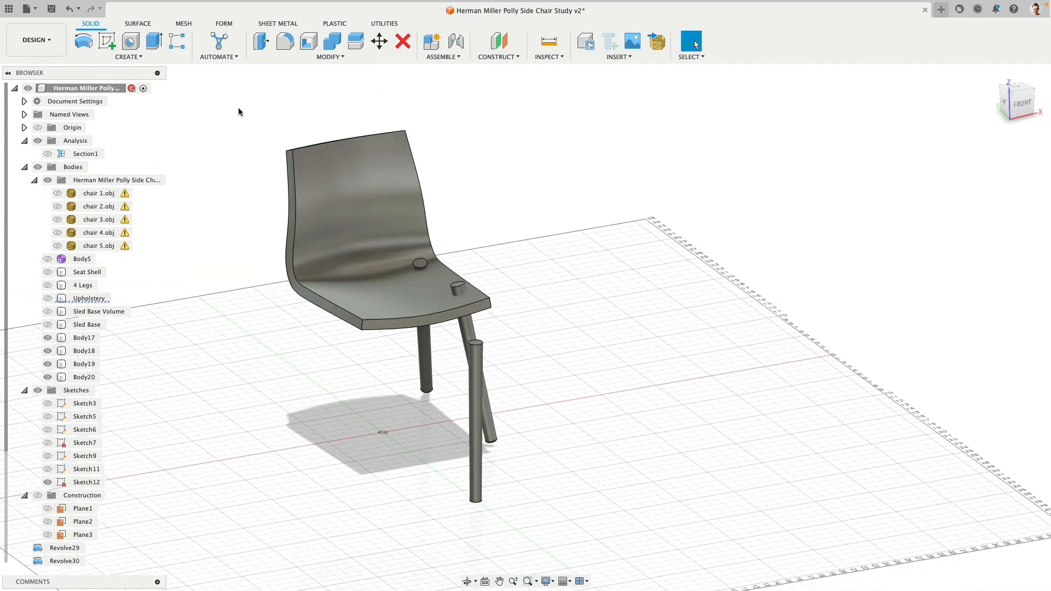
pyautogui.click(356, 41)
pyautogui.click(337, 160)
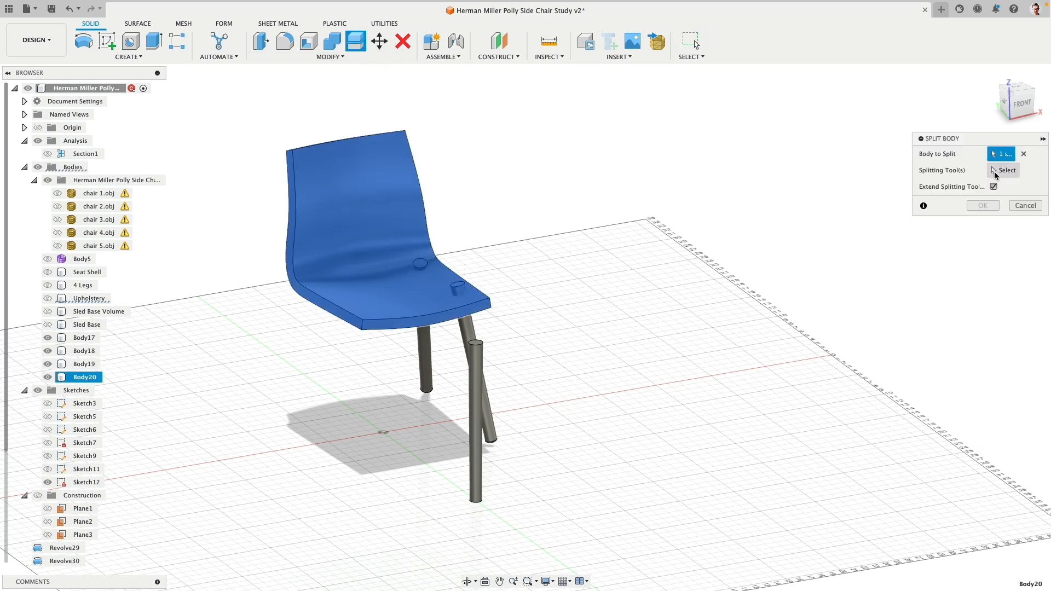
pyautogui.click(372, 396)
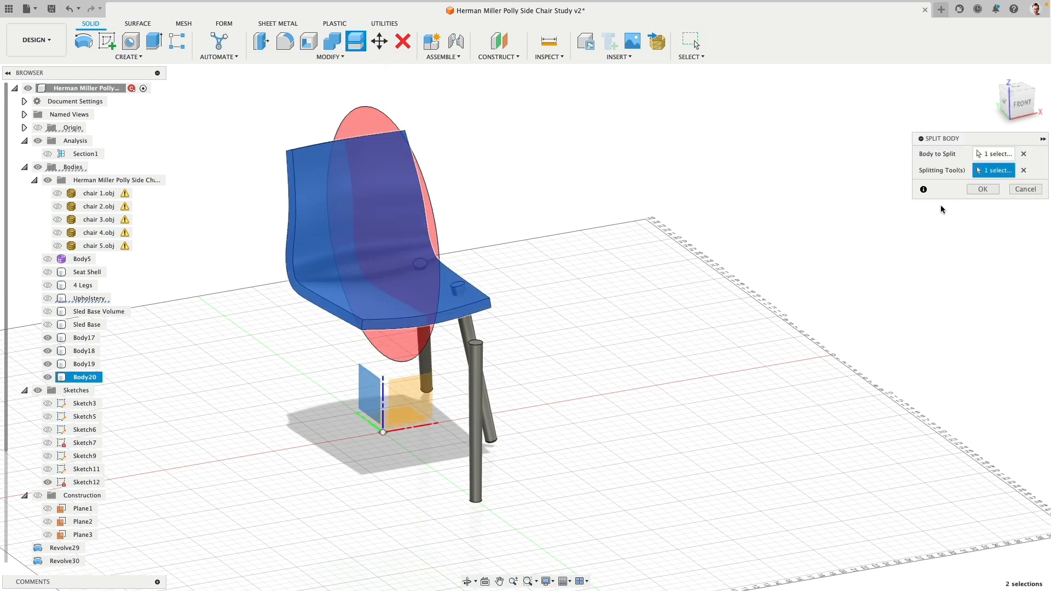
pyautogui.click(982, 190)
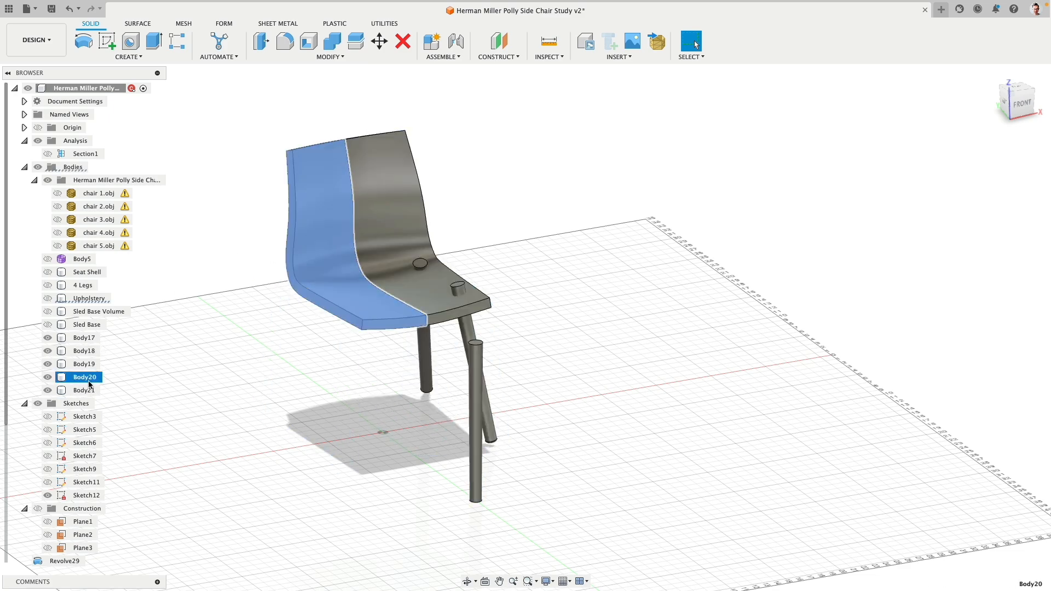
pyautogui.keyDown('shift'); pyautogui.moveTo(516, 347); pyautogui.dragTo(411, 301, button='middle'); pyautogui.keyUp('shift')
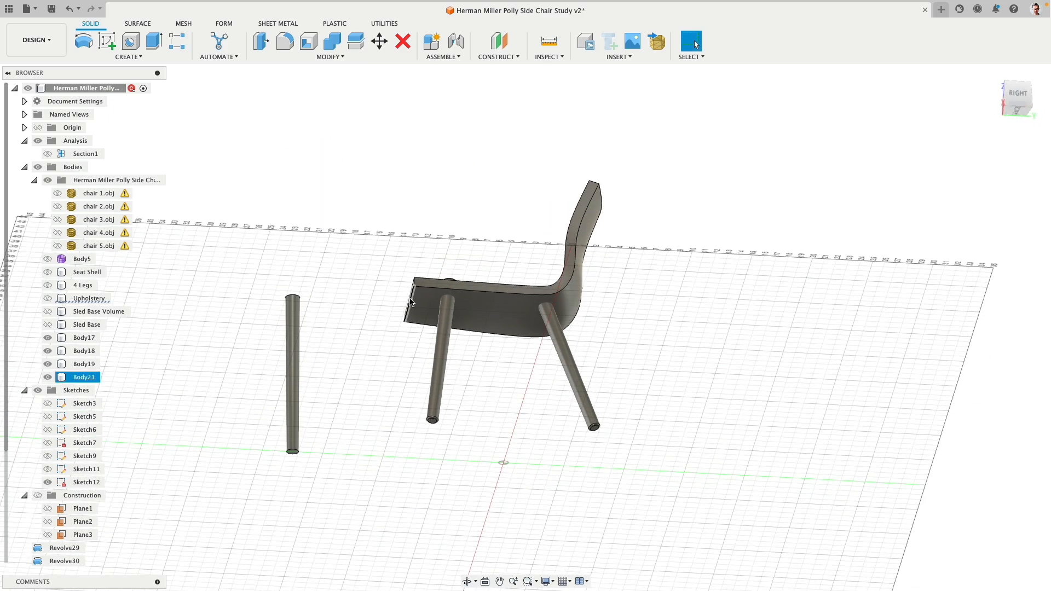
# - Split the front leg copy with the underside face of the thickened seat body
pyautogui.click(357, 44)
pyautogui.scroll(3, 458, 211)
pyautogui.click(441, 412)
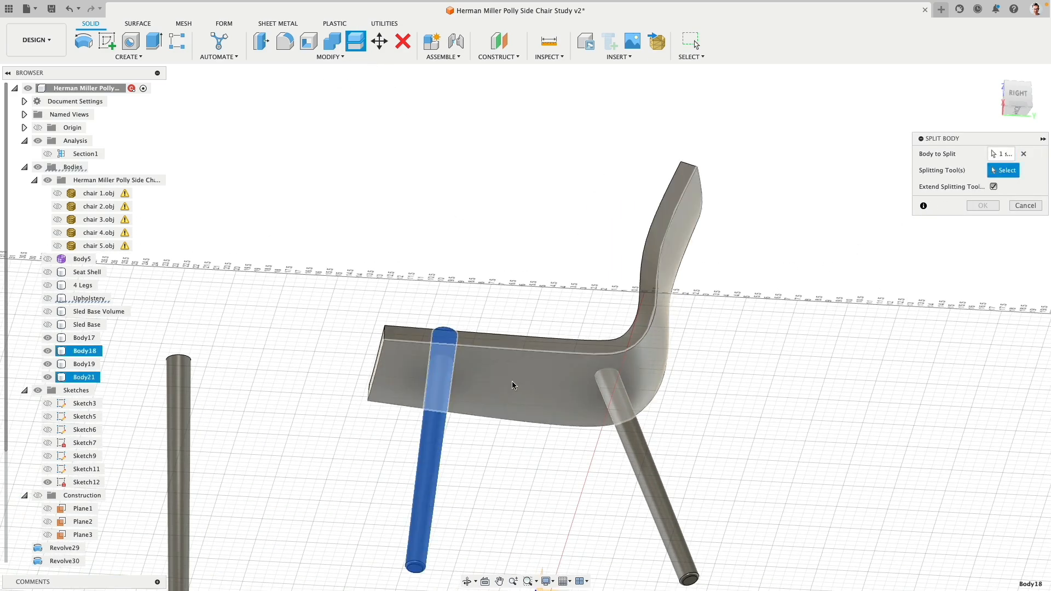
pyautogui.keyDown('shift'); pyautogui.moveTo(495, 176); pyautogui.dragTo(486, 223, button='middle'); pyautogui.keyUp('shift')
pyautogui.click(500, 392)
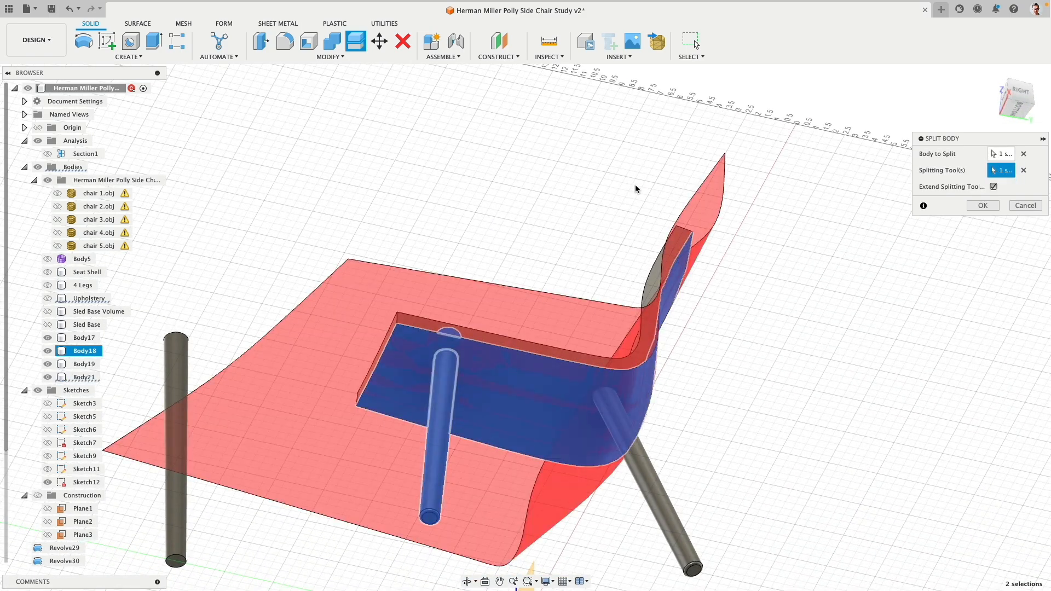
pyautogui.click(994, 205)
# - Repeat Split Body on the rear leg copy, using the underside of the thickened seat body as the splitting tool
pyautogui.rightClick(751, 317)
pyautogui.click(703, 329)
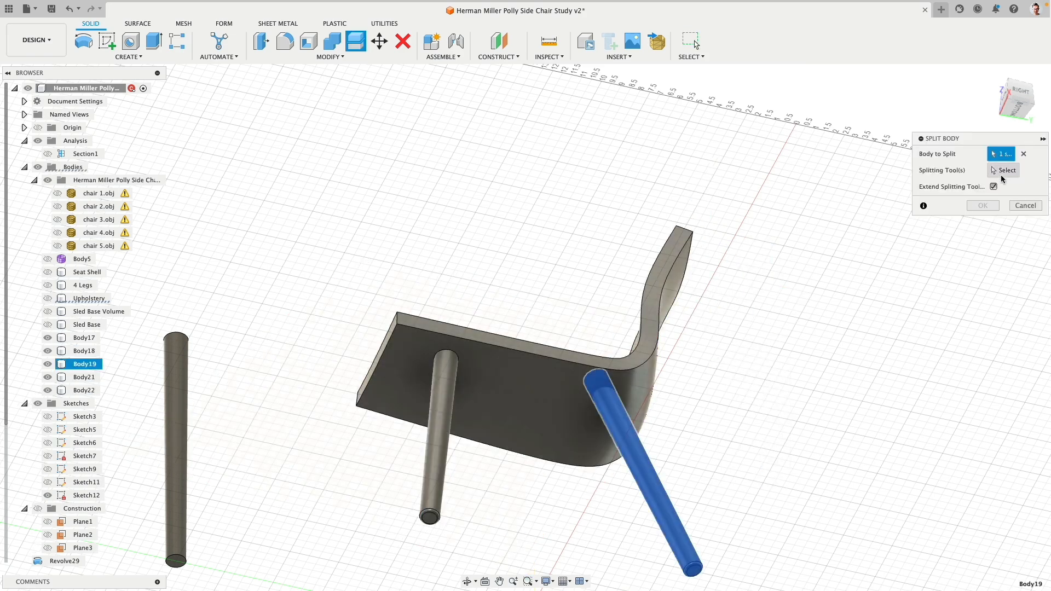
pyautogui.click(638, 383)
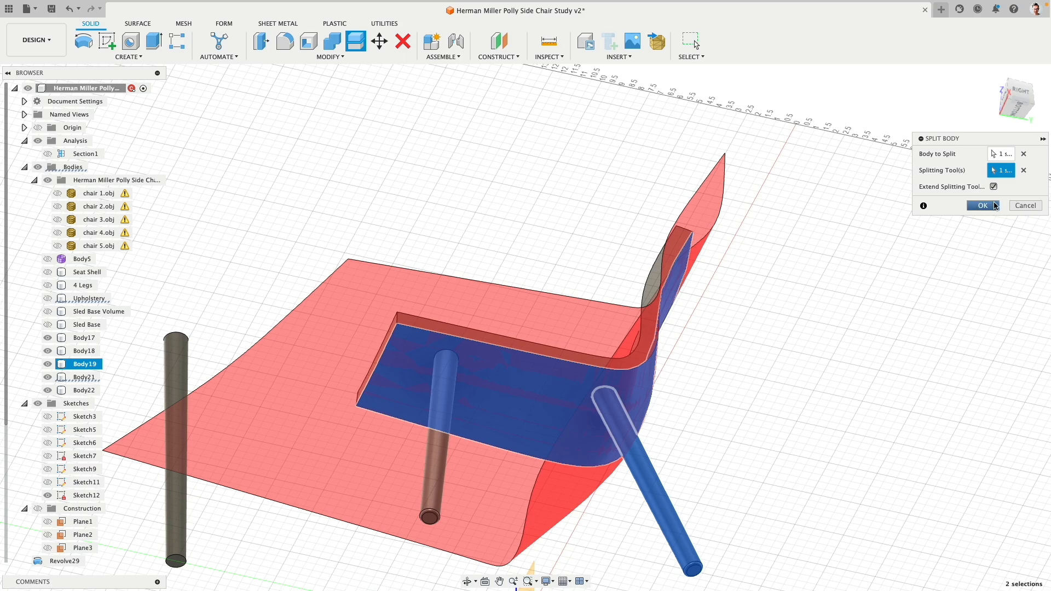
pyautogui.click(994, 205)
# - Offset the cylindrical side faces of the front and rear upper leg stubs outward by 0.25 in
pyautogui.keyDown('shift'); pyautogui.moveTo(486, 258); pyautogui.dragTo(511, 330, button='middle'); pyautogui.keyUp('shift')
pyautogui.scroll(3, 511, 331)
pyautogui.moveTo(361, 167); pyautogui.dragTo(312, 110, button='middle')
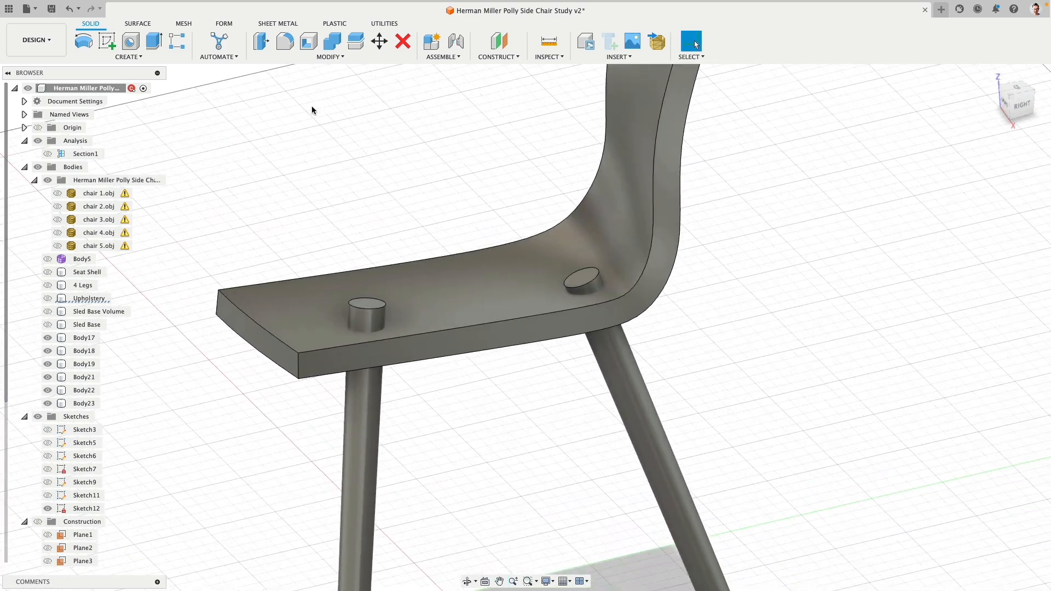
pyautogui.click(261, 40)
pyautogui.click(373, 327)
pyautogui.click(601, 293)
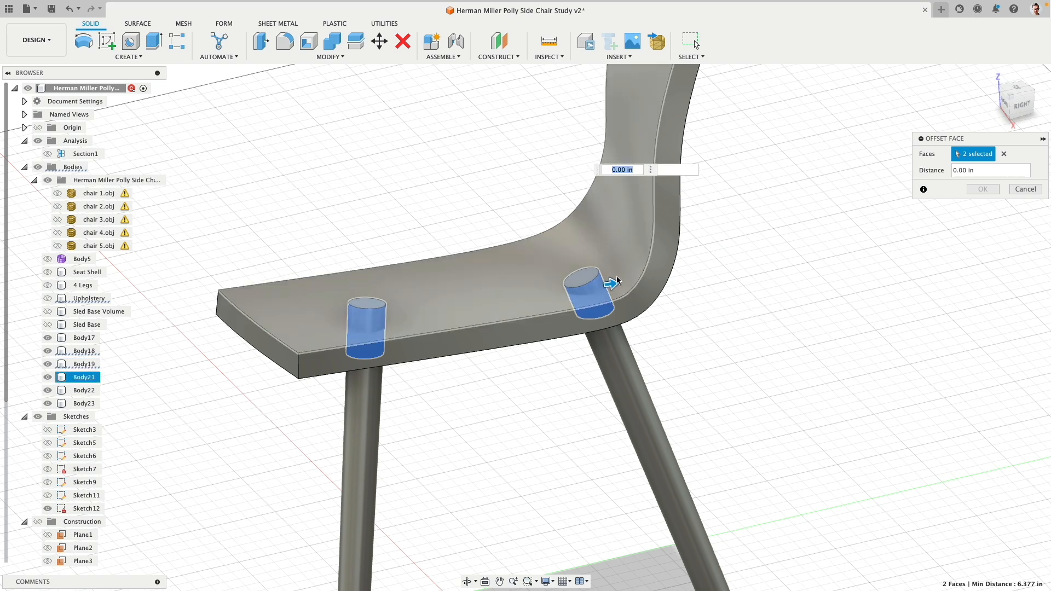
pyautogui.moveTo(611, 285); pyautogui.dragTo(622, 284)
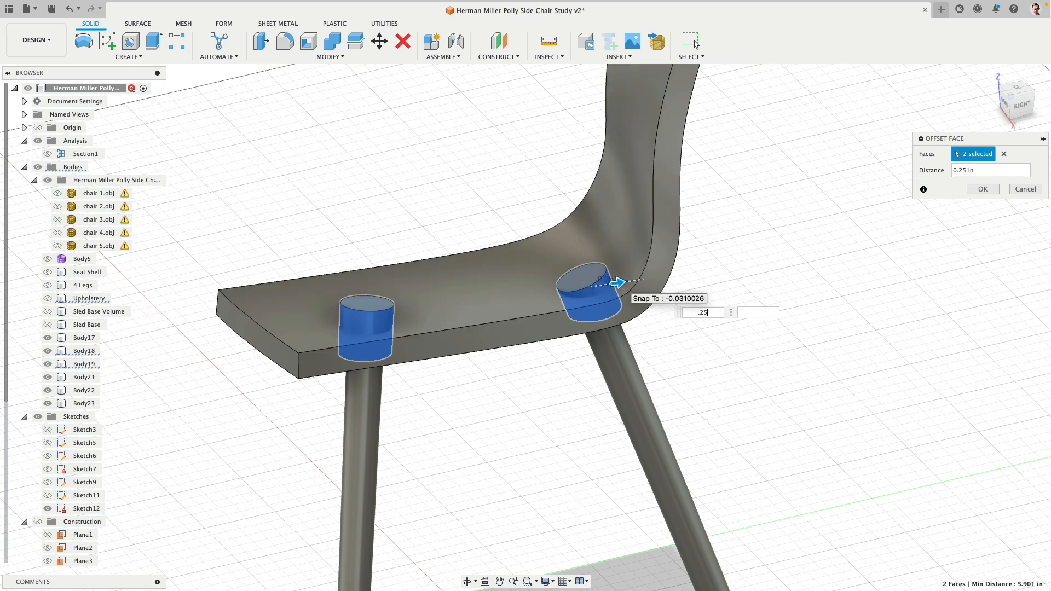
pyautogui.press('Return')
# - Hide the thickened seat body and the two lower leg bodies, keeping the enlarged upper stubs visible from below
pyautogui.keyDown('shift'); pyautogui.moveTo(618, 283); pyautogui.dragTo(556, 315, button='middle'); pyautogui.keyUp('shift')
pyautogui.scroll(-3, 554, 312)
pyautogui.click(1022, 102)
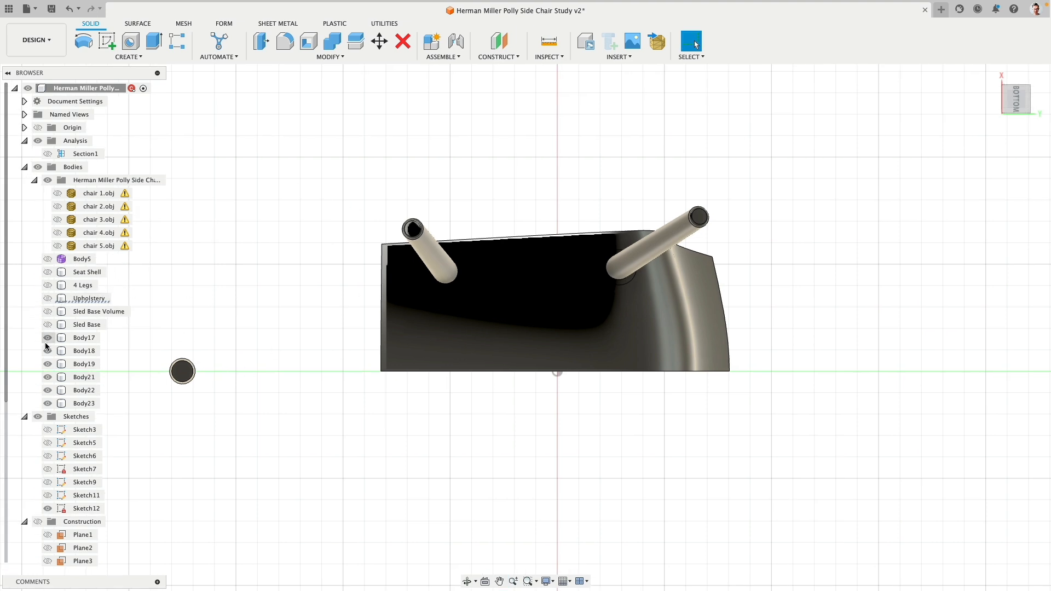
pyautogui.click(54, 313)
pyautogui.click(460, 301)
pyautogui.click(48, 377)
pyautogui.scroll(3, 338, 351)
pyautogui.moveTo(416, 338); pyautogui.dragTo(273, 412, button='middle')
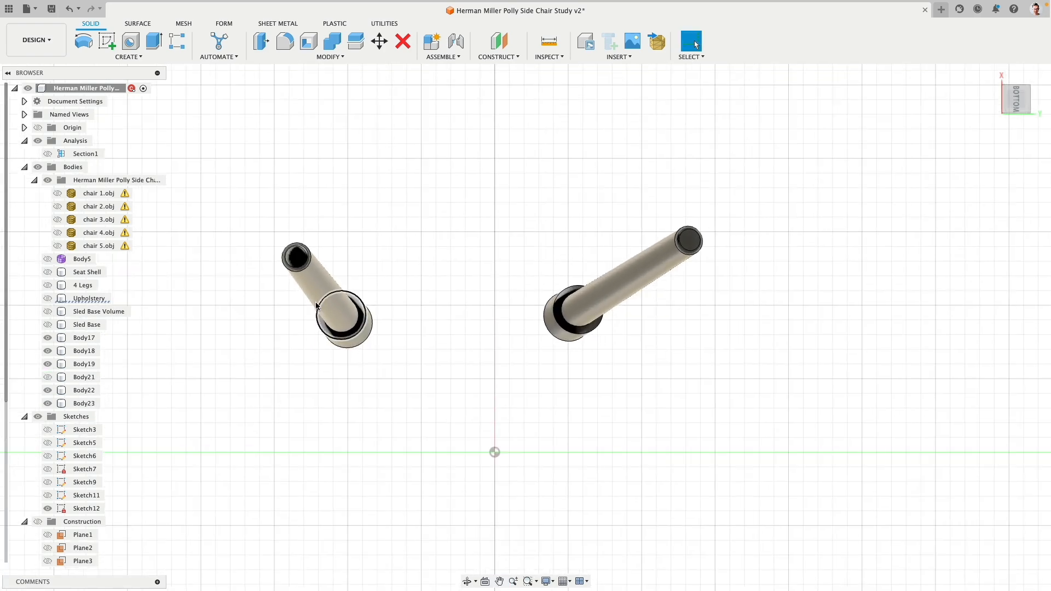
pyautogui.click(49, 364)
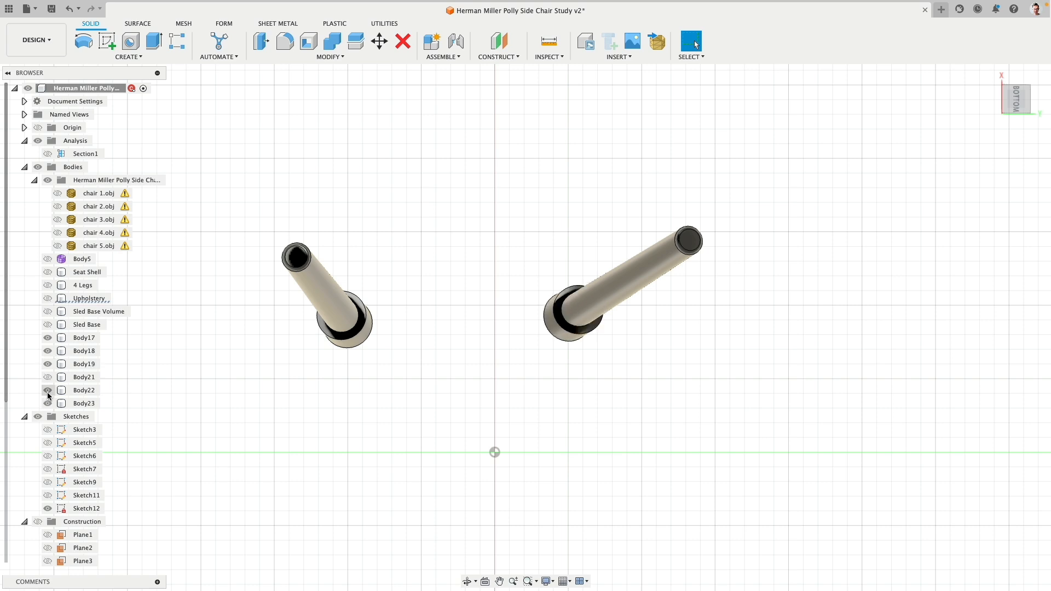
pyautogui.click(48, 390)
pyautogui.click(48, 404)
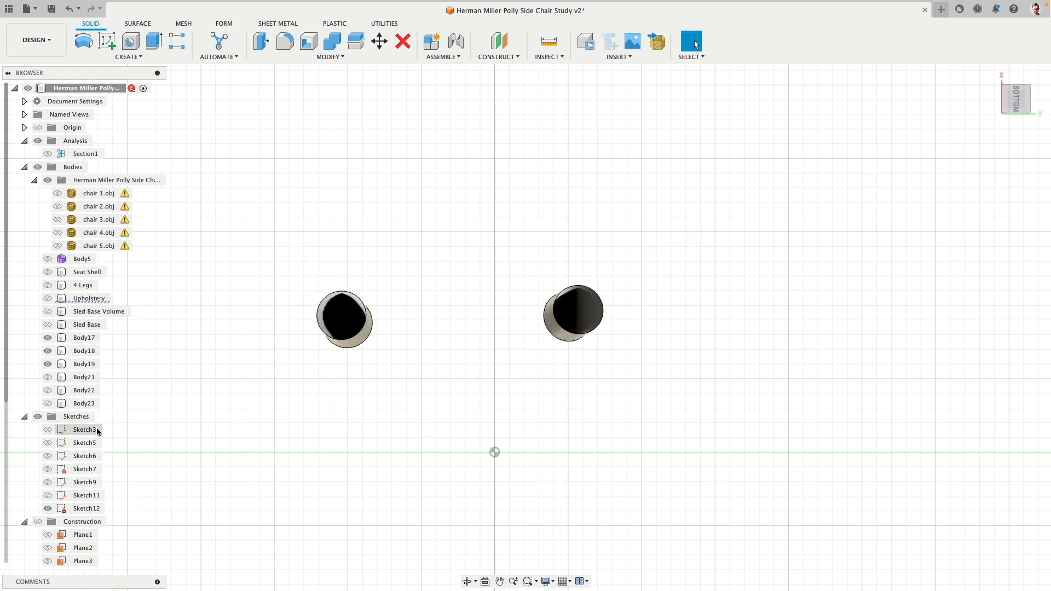
# - Edit Sketch12 and project the lower circular edges of the front and rear upper stubs into it
pyautogui.doubleClick(86, 508)
pyautogui.scroll(4, 282, 374)
pyautogui.scroll(-4, 281, 374)
pyautogui.scroll(3, 331, 316)
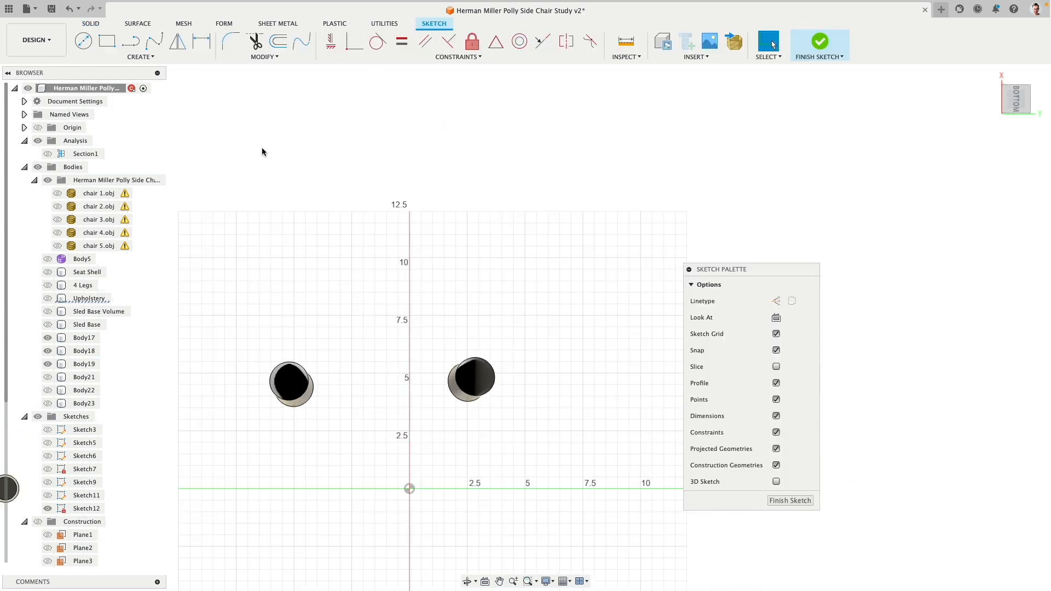
pyautogui.moveTo(253, 301); pyautogui.dragTo(326, 200, button='middle')
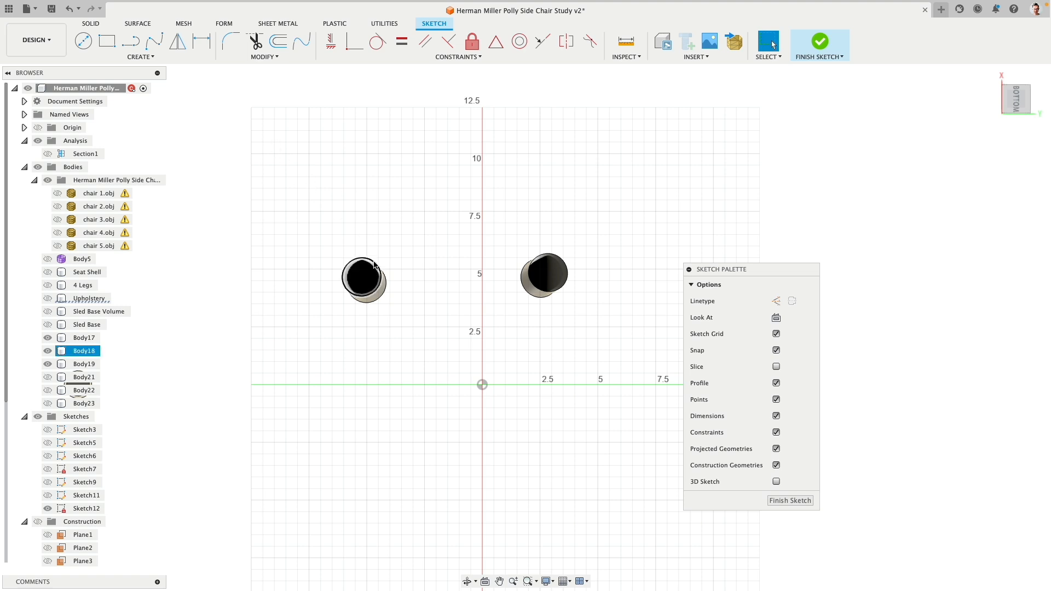
pyautogui.scroll(-3, 353, 212)
pyautogui.moveTo(353, 212)
pyautogui.keyDown('shift'); pyautogui.mouseDown(button='middle')
pyautogui.moveTo(357, 324)
pyautogui.moveTo(344, 294)
pyautogui.mouseUp(button='middle'); pyautogui.keyUp('shift')
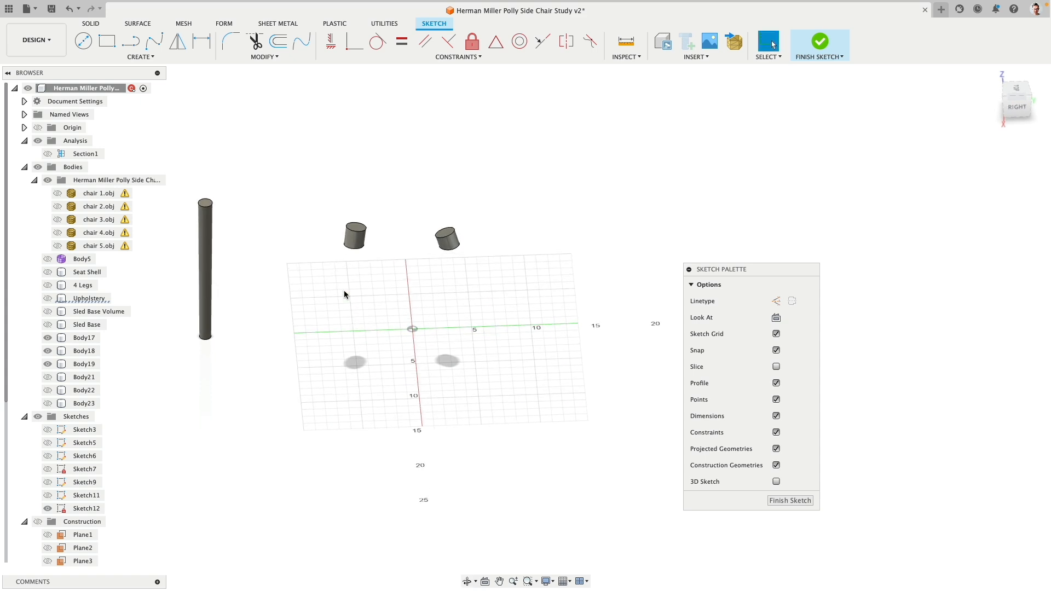
pyautogui.click(140, 57)
pyautogui.click(355, 245)
pyautogui.click(449, 245)
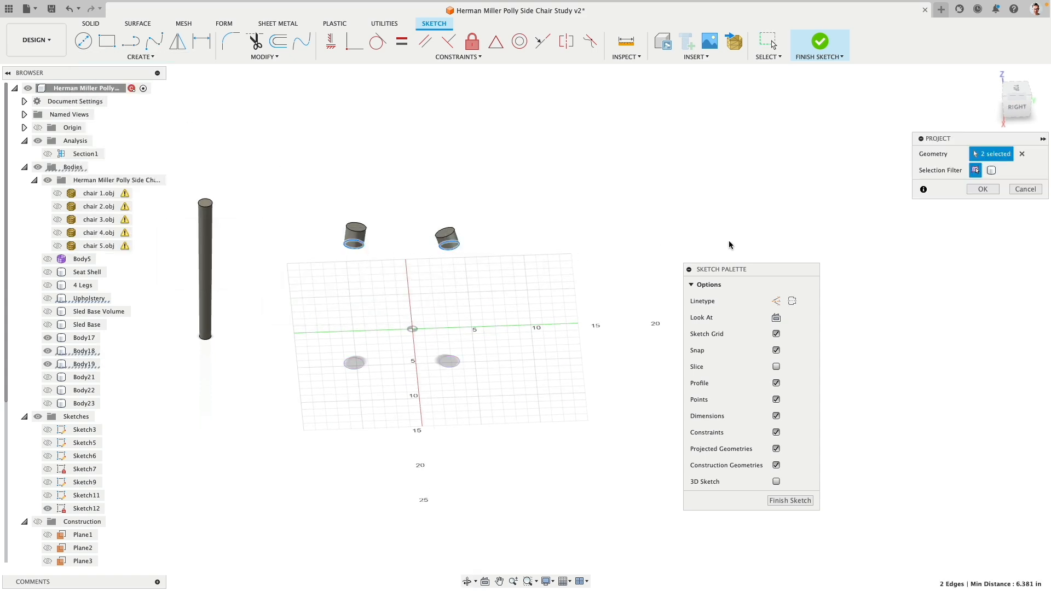
pyautogui.click(977, 190)
# - Try to offset the projected outline of the front stub by 0.5 in
pyautogui.scroll(5, 357, 359)
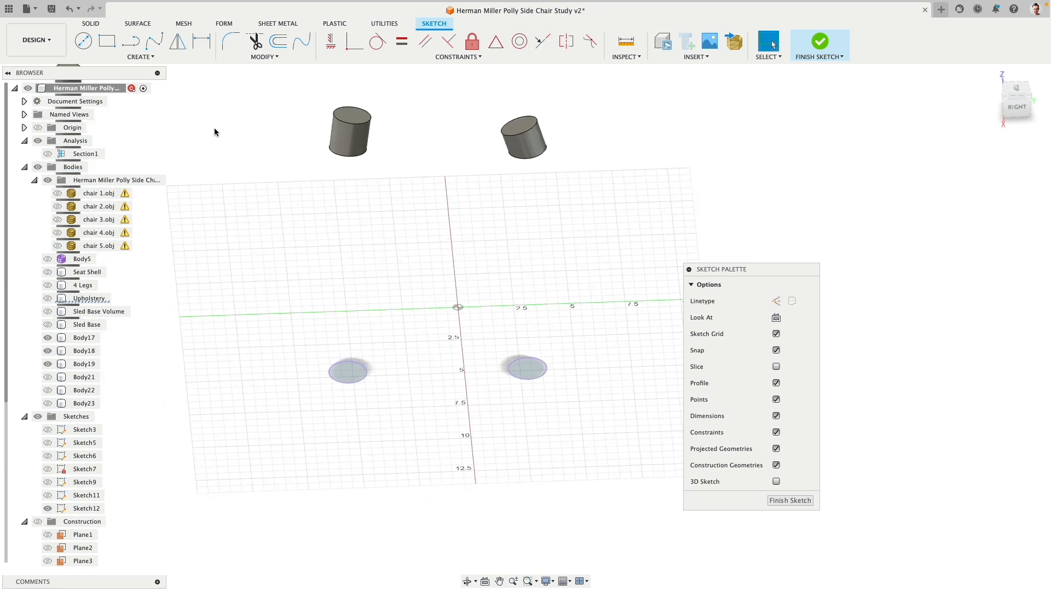
pyautogui.click(83, 41)
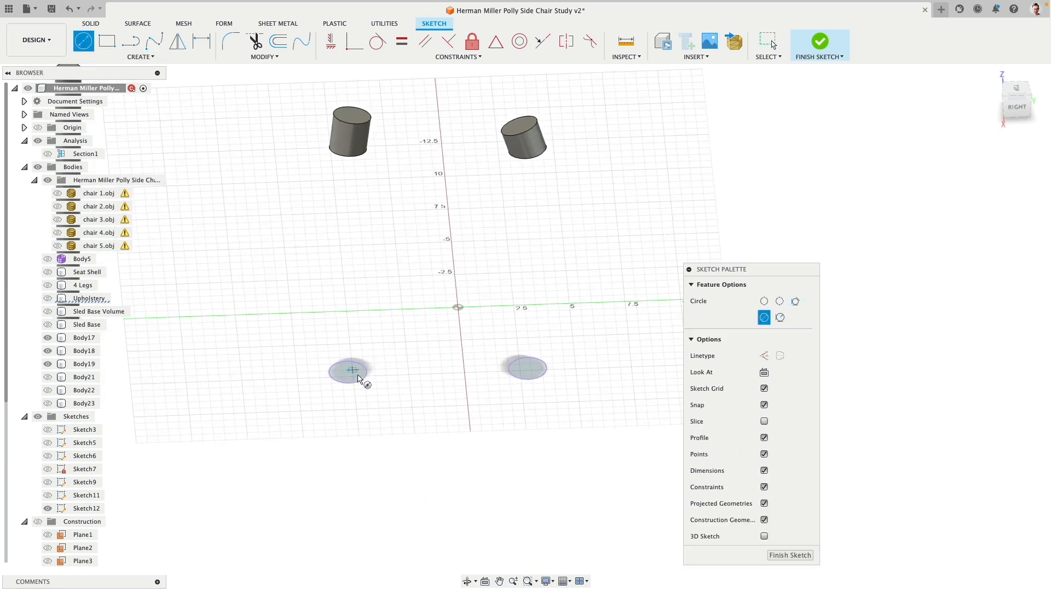
pyautogui.moveTo(510, 392)
pyautogui.keyDown('shift'); pyautogui.mouseDown(button='middle')
pyautogui.moveTo(482, 380)
pyautogui.moveTo(484, 287)
pyautogui.mouseUp(button='middle'); pyautogui.keyUp('shift')
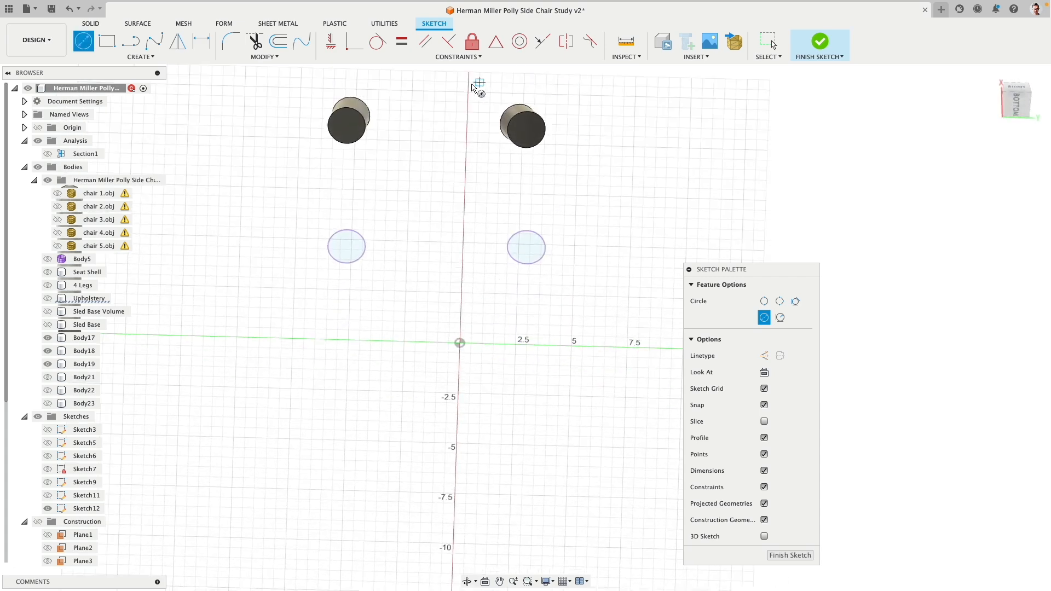
pyautogui.click(280, 43)
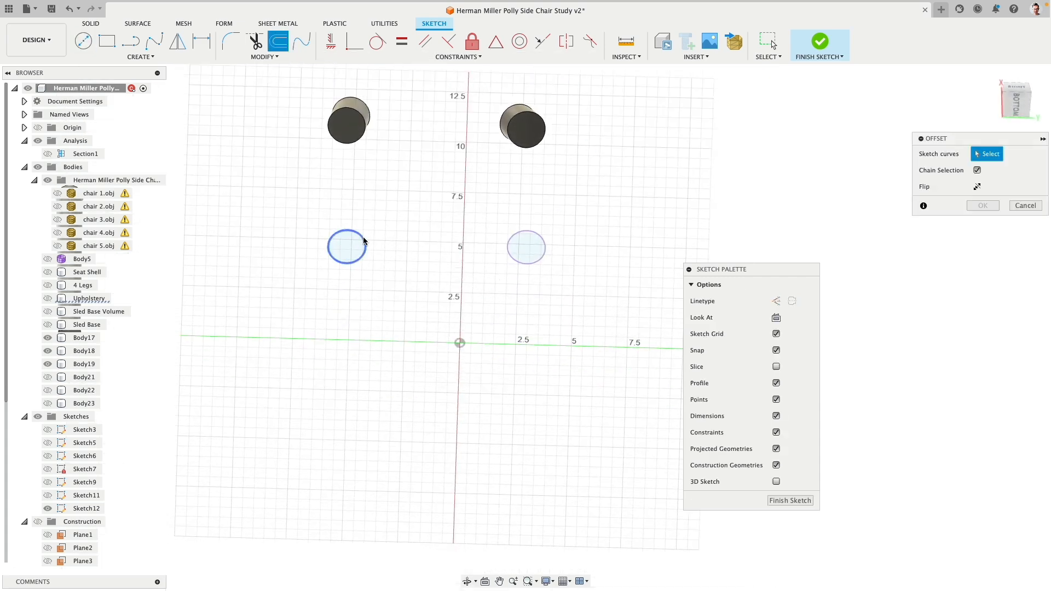
pyautogui.click(364, 240)
pyautogui.moveTo(364, 240); pyautogui.dragTo(399, 246)
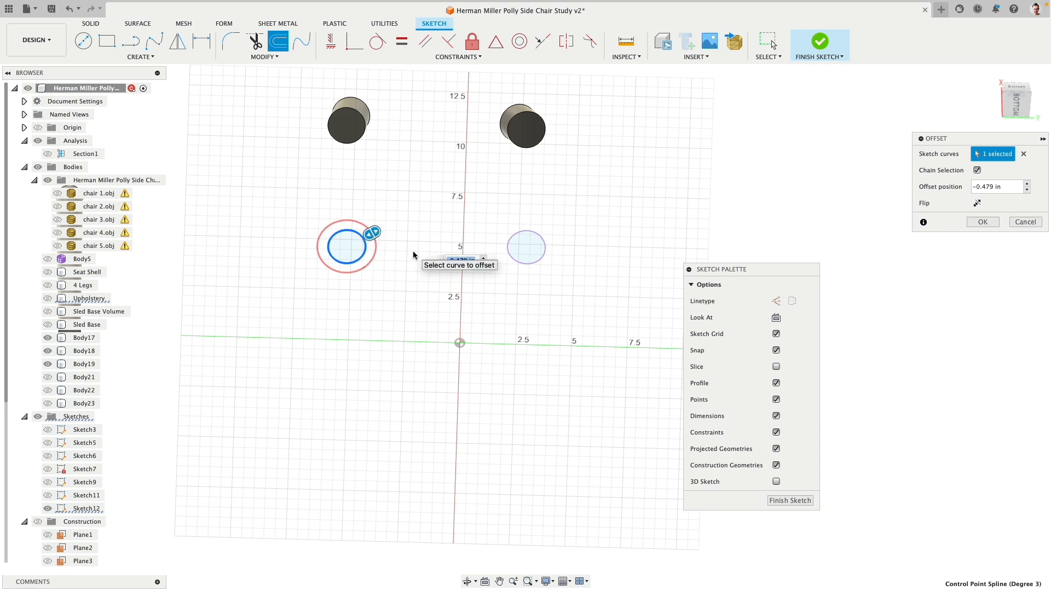
pyautogui.click(773, 45)
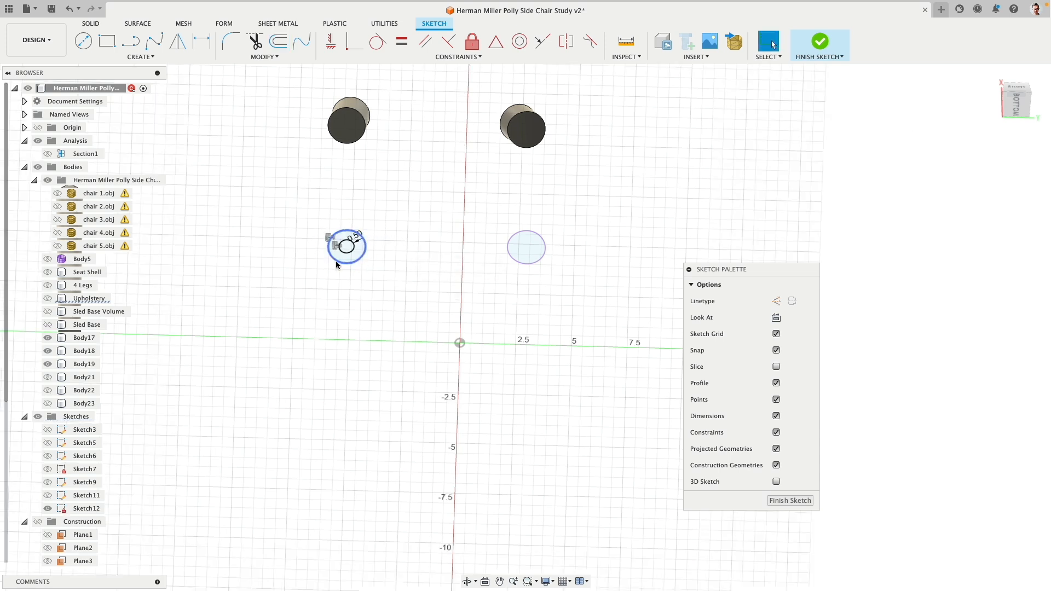
# - Offset the projected outlines of the front and rear stubs outward, each with an offset position of -0.5 in
pyautogui.click(283, 44)
pyautogui.click(363, 241)
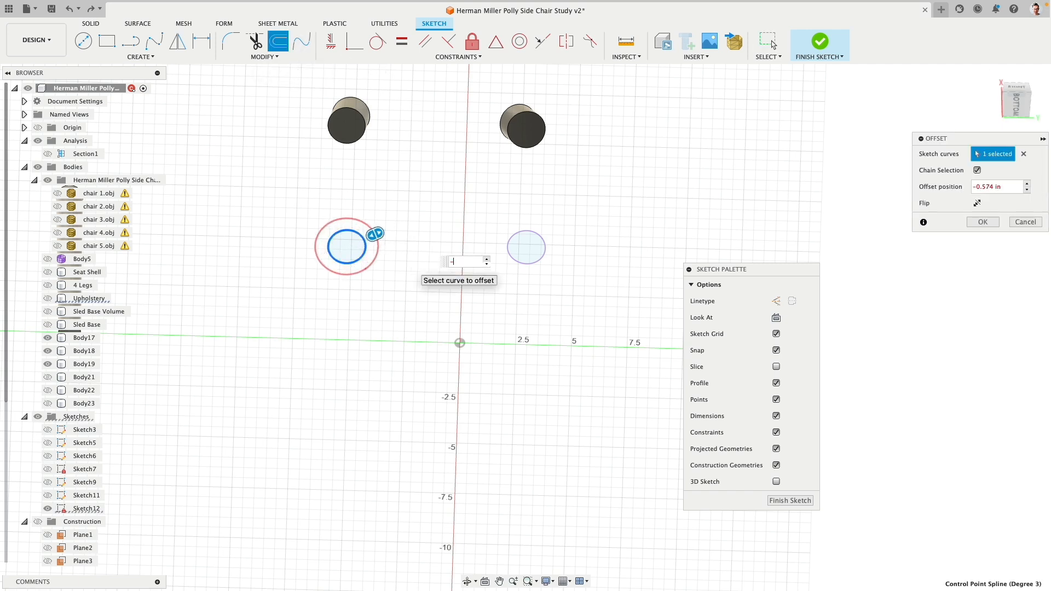
pyautogui.write('-.5')
pyautogui.press('Return')
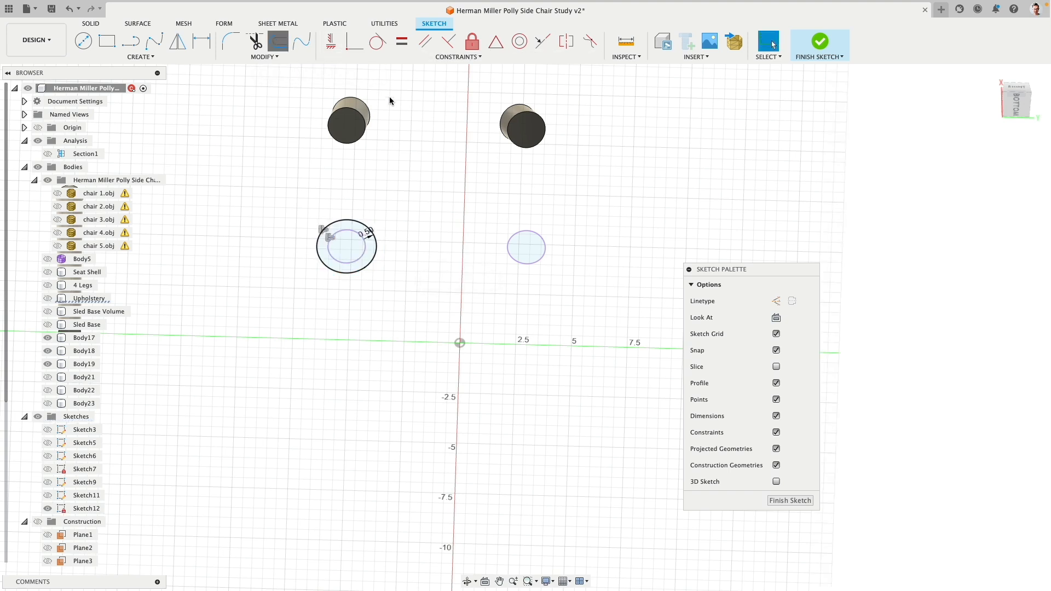
pyautogui.click(278, 41)
pyautogui.click(520, 233)
pyautogui.moveTo(516, 230); pyautogui.dragTo(517, 224)
pyautogui.write('-0.5')
pyautogui.press('Return')
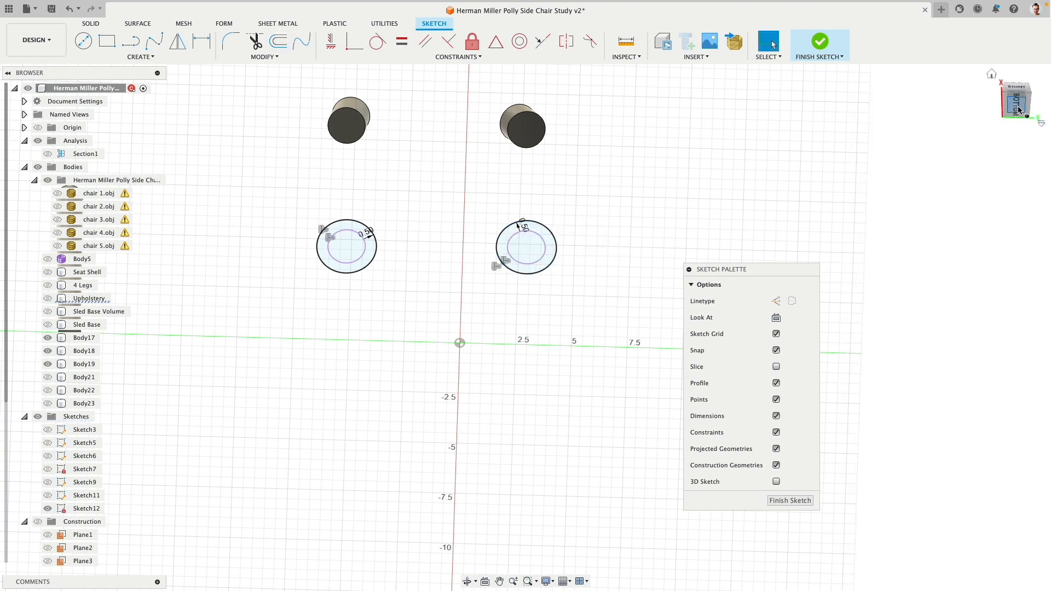
# - Show the chair 4.obj reference mesh to compare its leg mounts with the offset outlines from below
pyautogui.click(1024, 112)
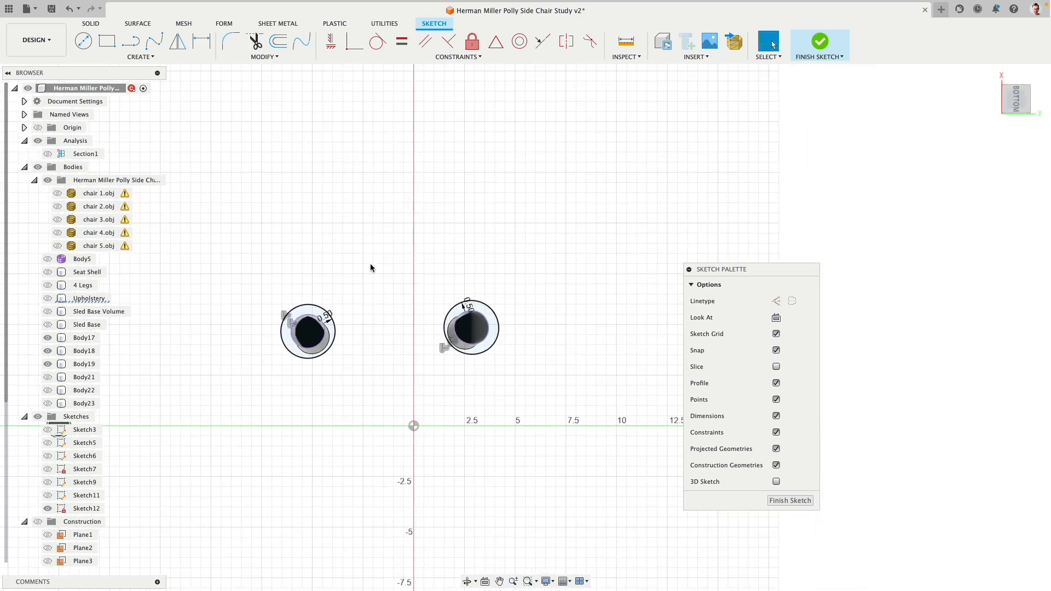
pyautogui.click(58, 233)
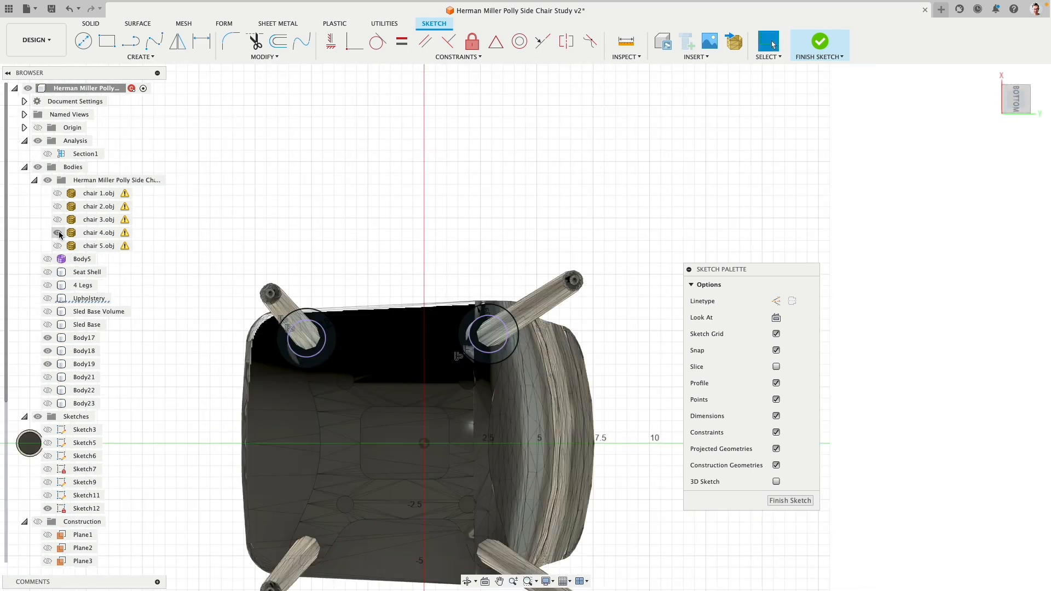
pyautogui.moveTo(285, 179); pyautogui.dragTo(286, 191)
pyautogui.keyDown('shift'); pyautogui.moveTo(286, 191); pyautogui.dragTo(284, 187, button='middle'); pyautogui.keyUp('shift')
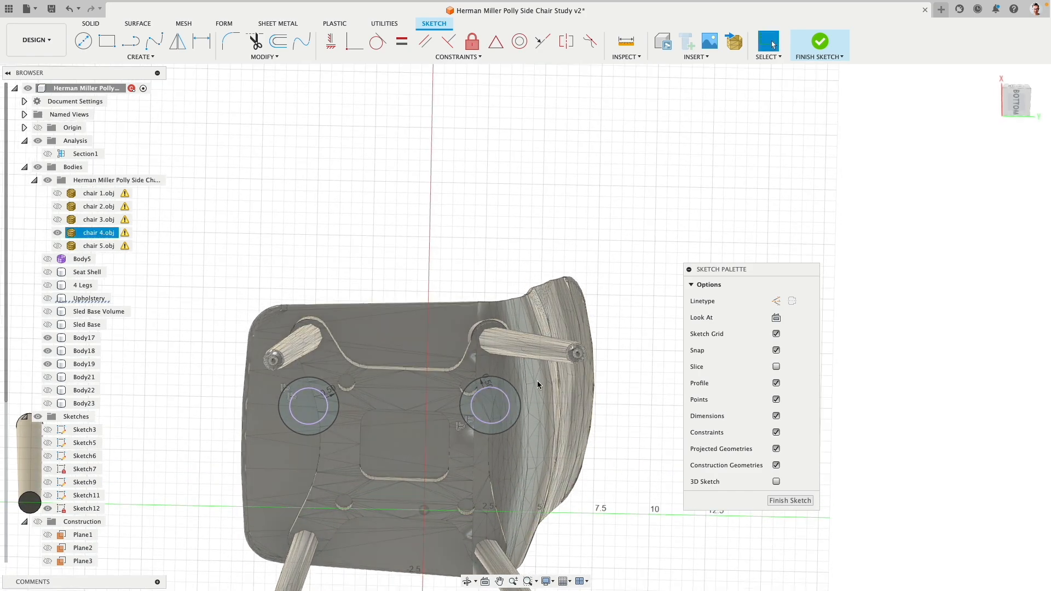
# - Set the offset dimensions of the rear and front stub outlines to -0.25 in
pyautogui.doubleClick(489, 386)
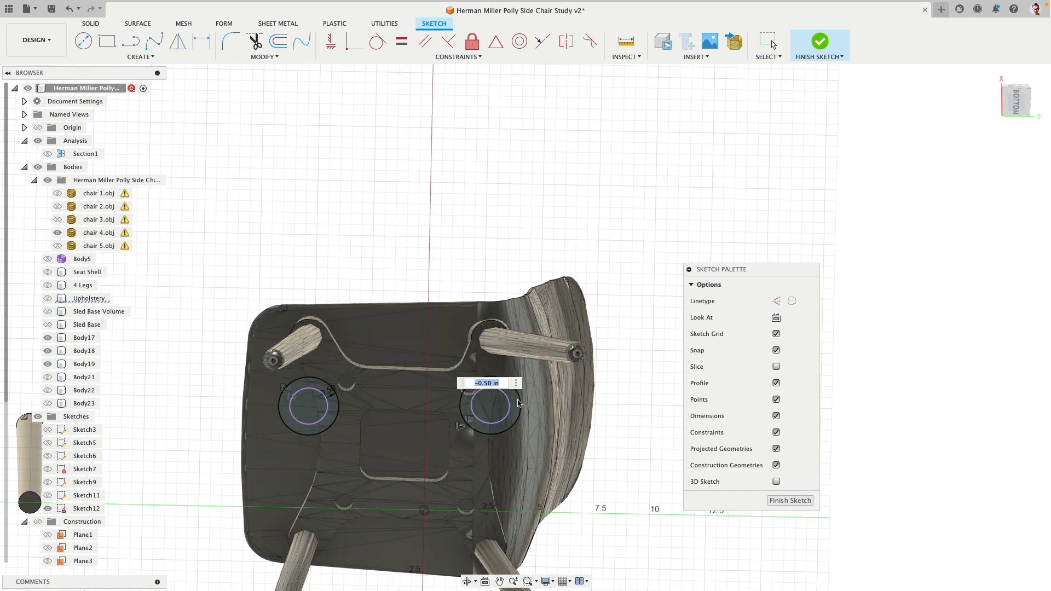
pyautogui.write('-.2')
pyautogui.press('Return')
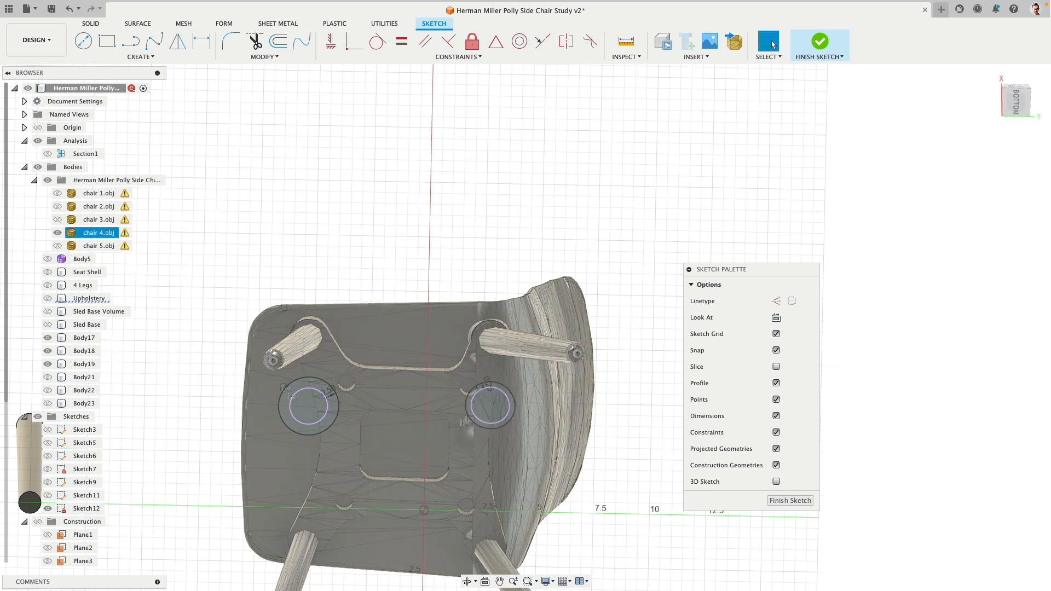
pyautogui.doubleClick(330, 396)
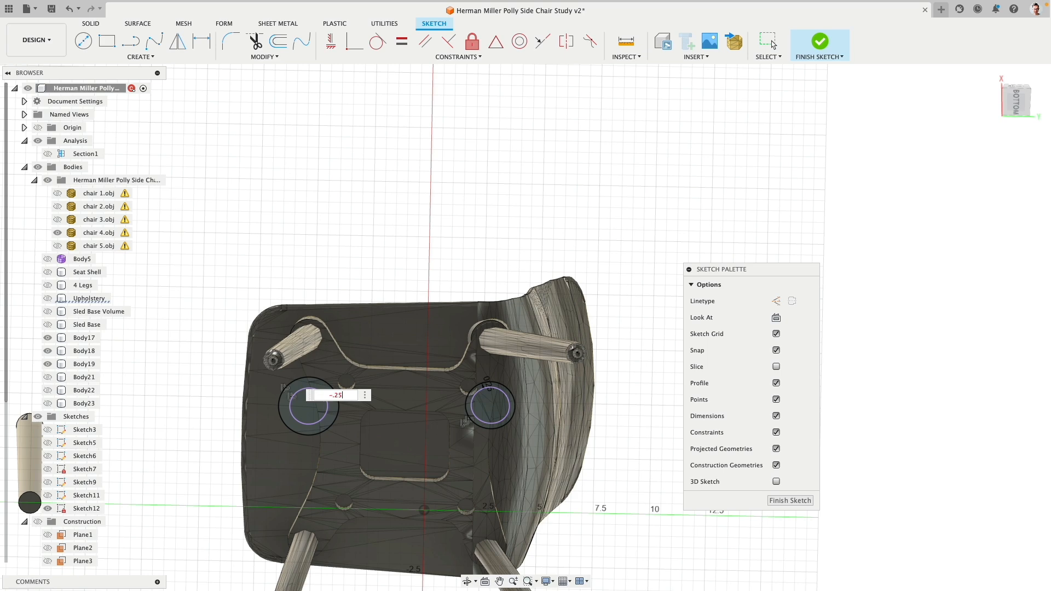
pyautogui.press('Return')
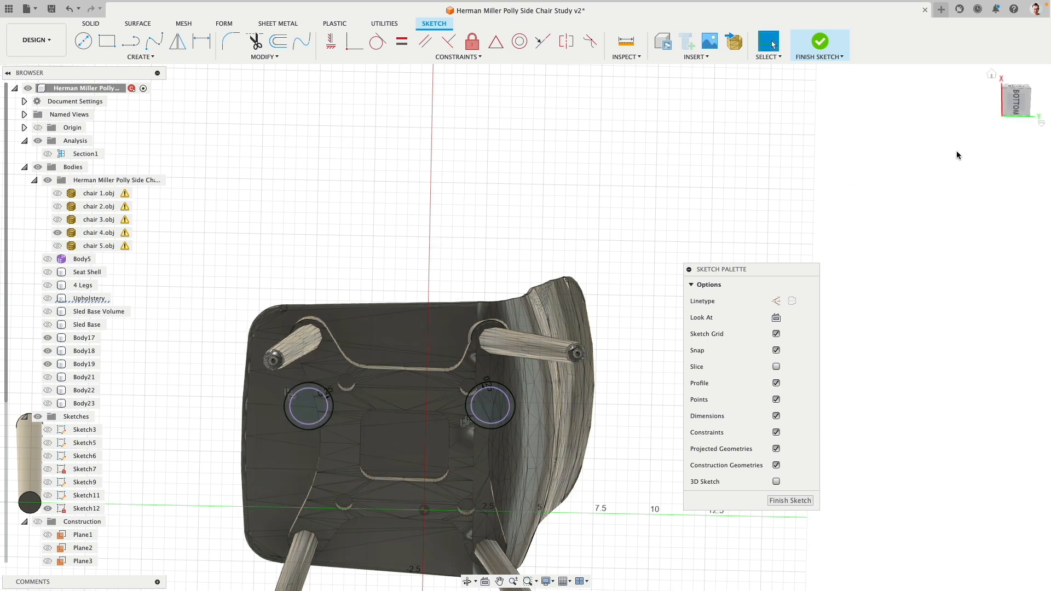
# - Switch the visual style to Wireframe and view the mount outline of the reference mesh straight from below
pyautogui.click(1017, 98)
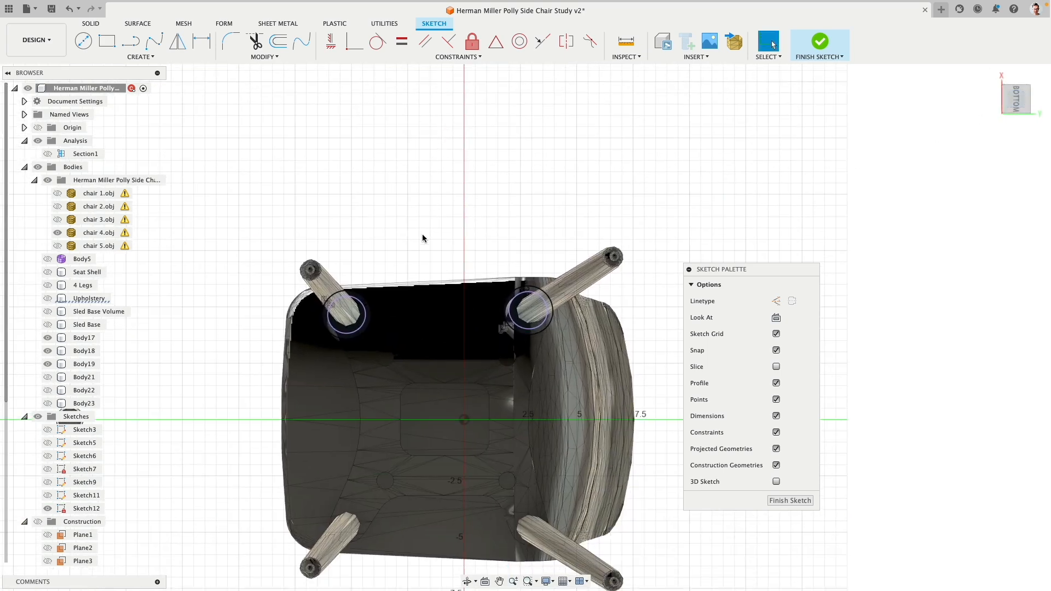
pyautogui.scroll(3, 428, 222)
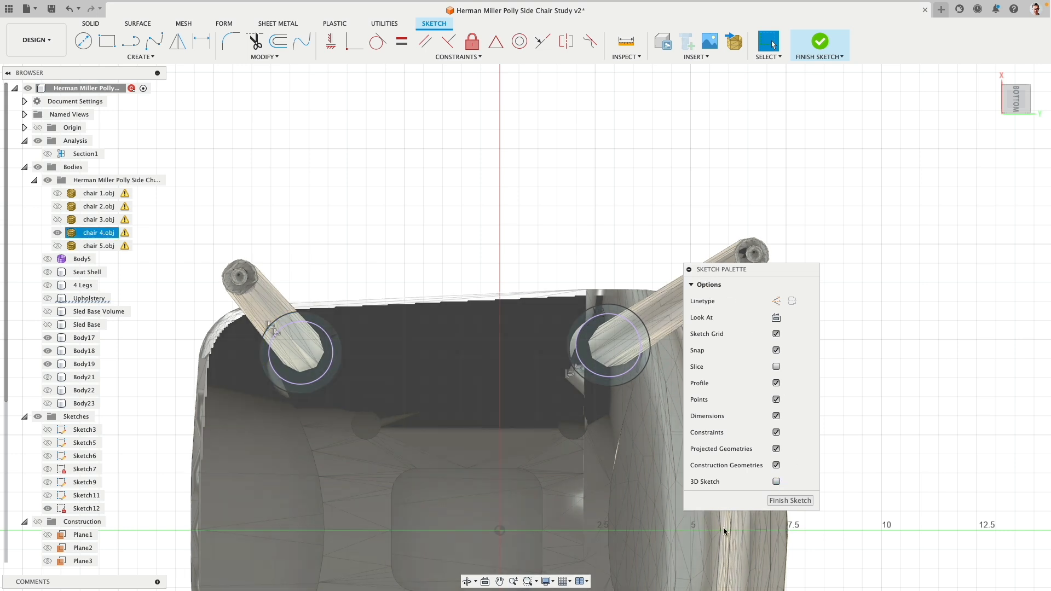
pyautogui.click(554, 582)
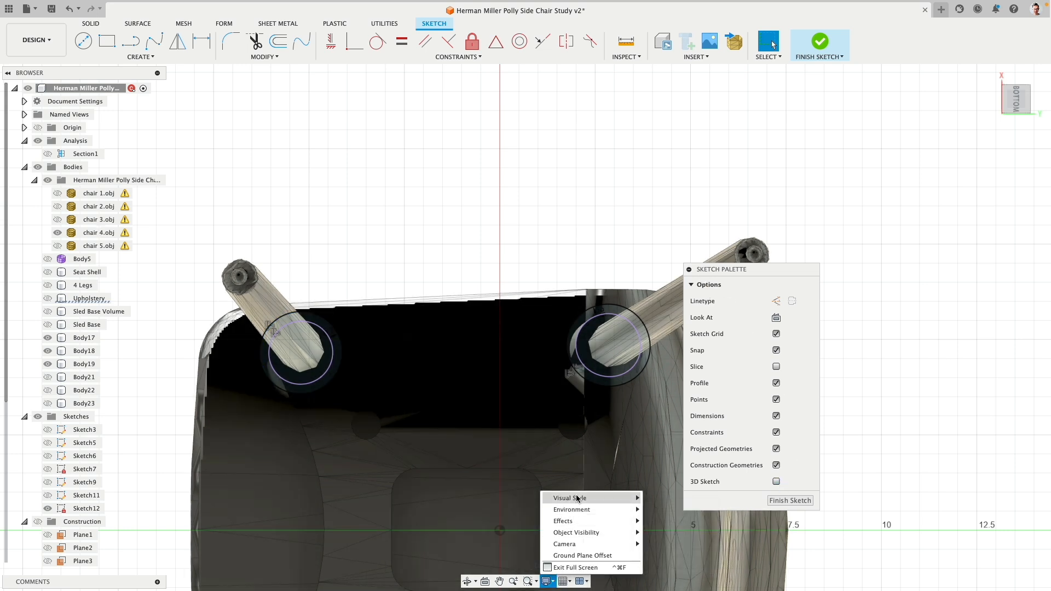
pyautogui.moveTo(576, 498)
pyautogui.click(669, 533)
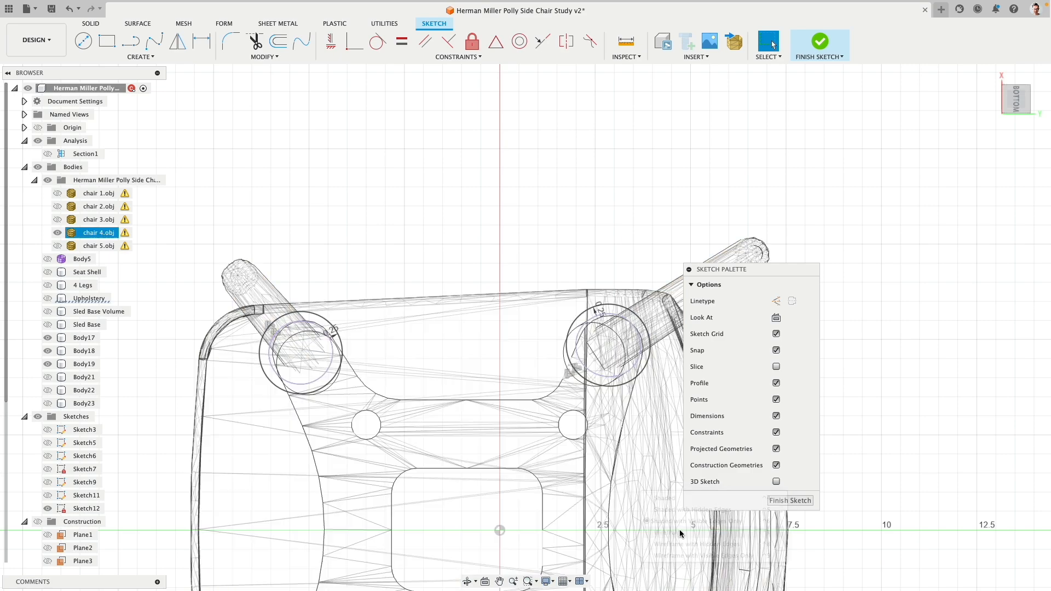
pyautogui.scroll(-2, 470, 263)
pyautogui.scroll(-2, 443, 224)
pyautogui.scroll(4, 333, 134)
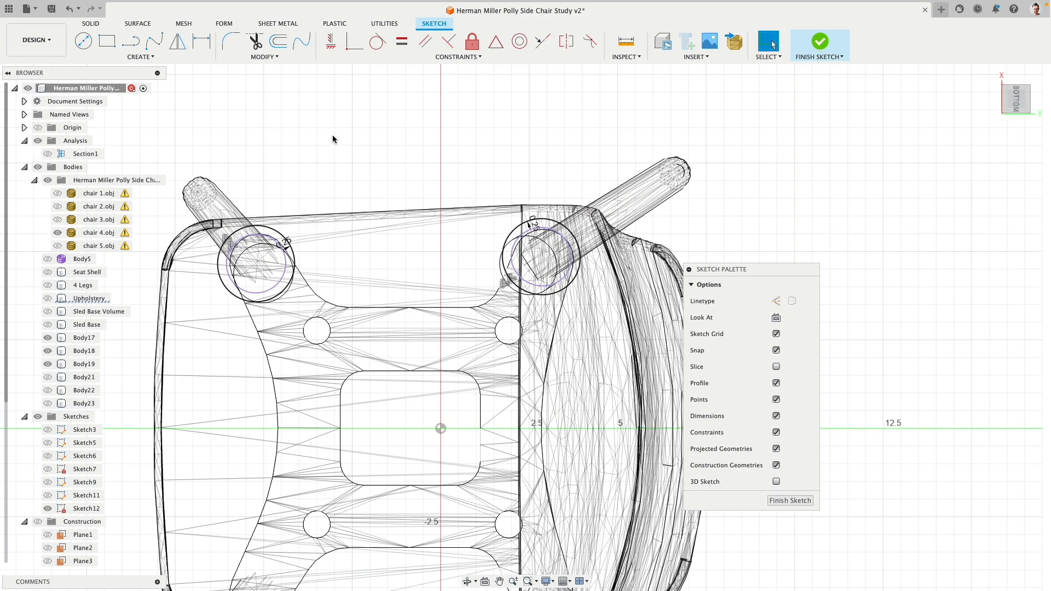
pyautogui.scroll(2, 345, 147)
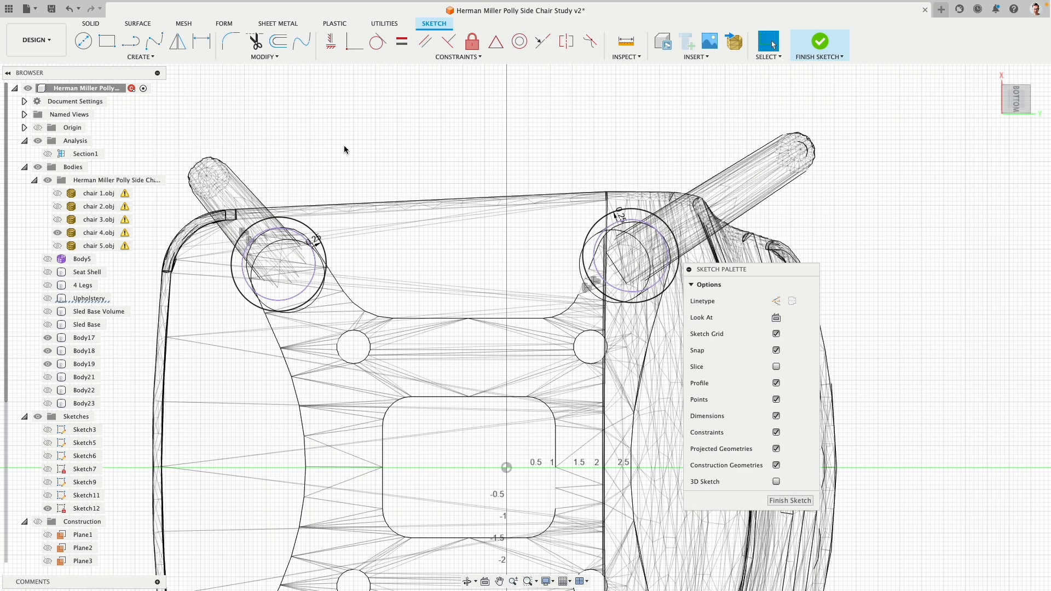
pyautogui.scroll(-2, 345, 148)
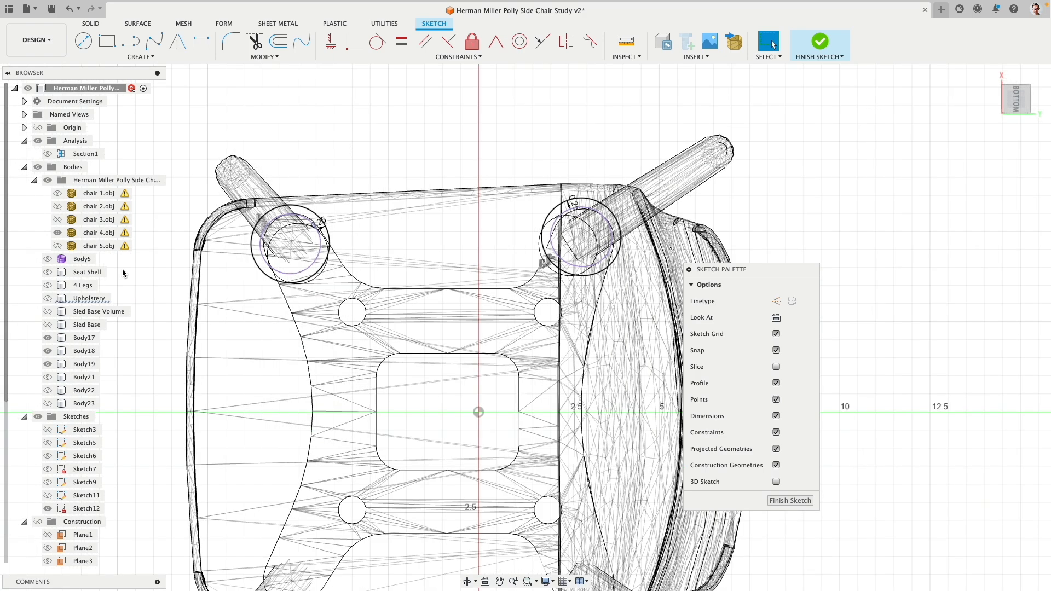
pyautogui.click(49, 324)
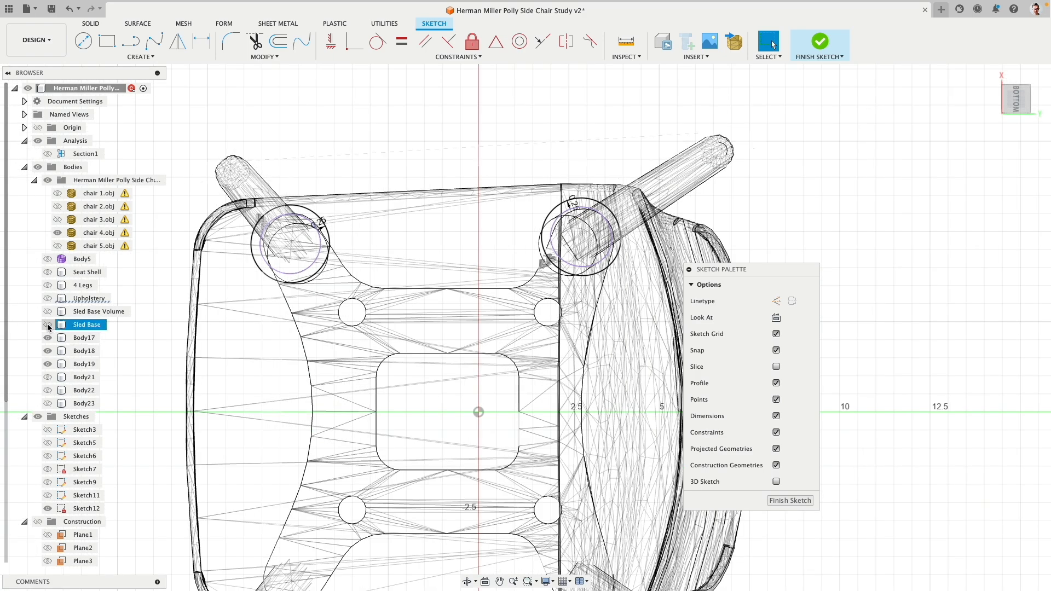
pyautogui.click(48, 377)
pyautogui.click(49, 378)
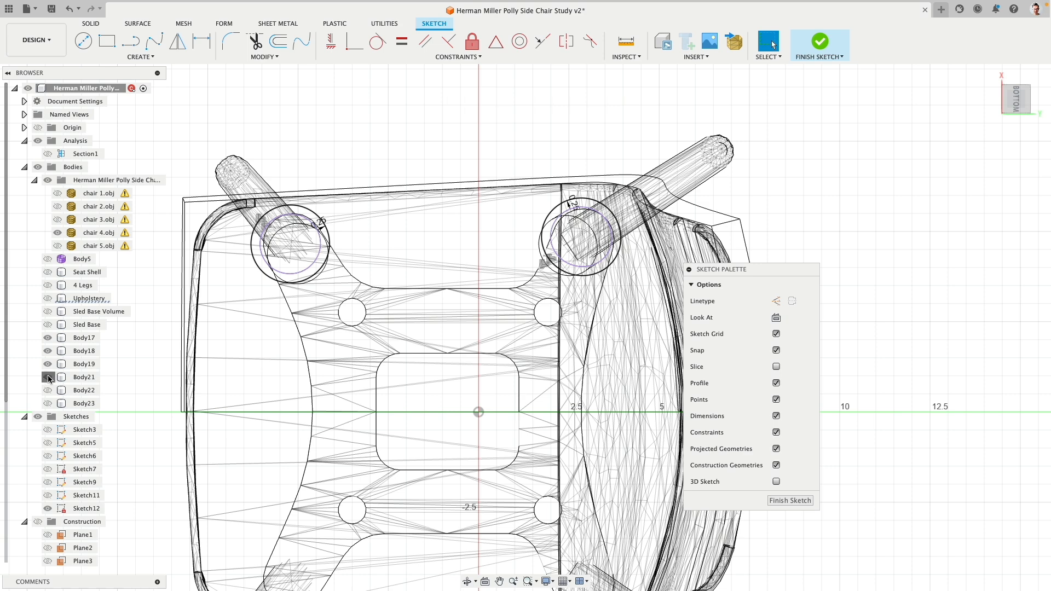
pyautogui.click(48, 377)
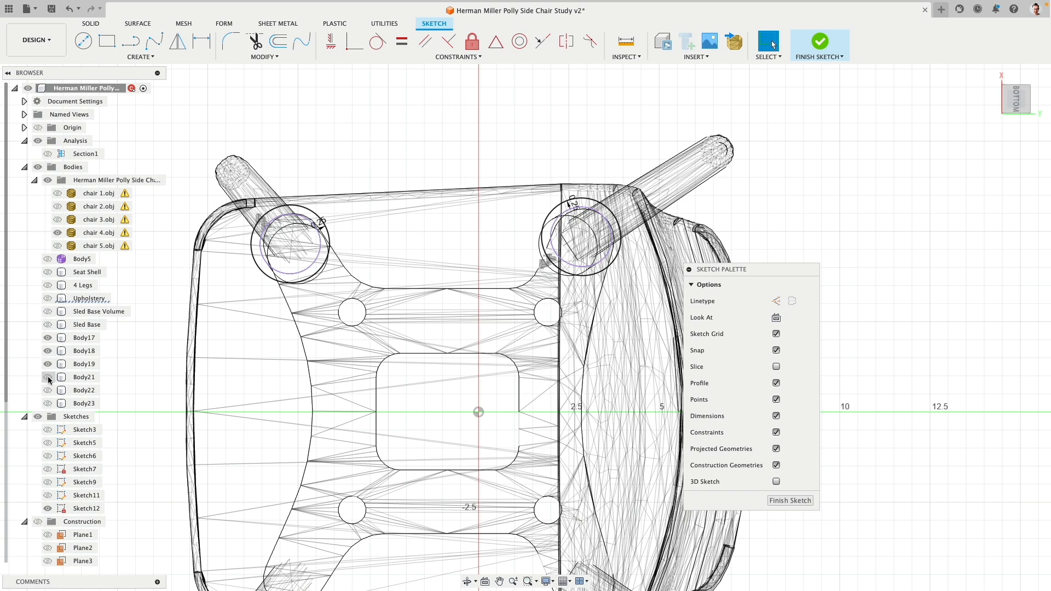
# - Draw a three-segment line between the two offset stub outlines, tracing the mesh's mount edge with a horizontal middle segment
pyautogui.click(133, 46)
pyautogui.click(327, 230)
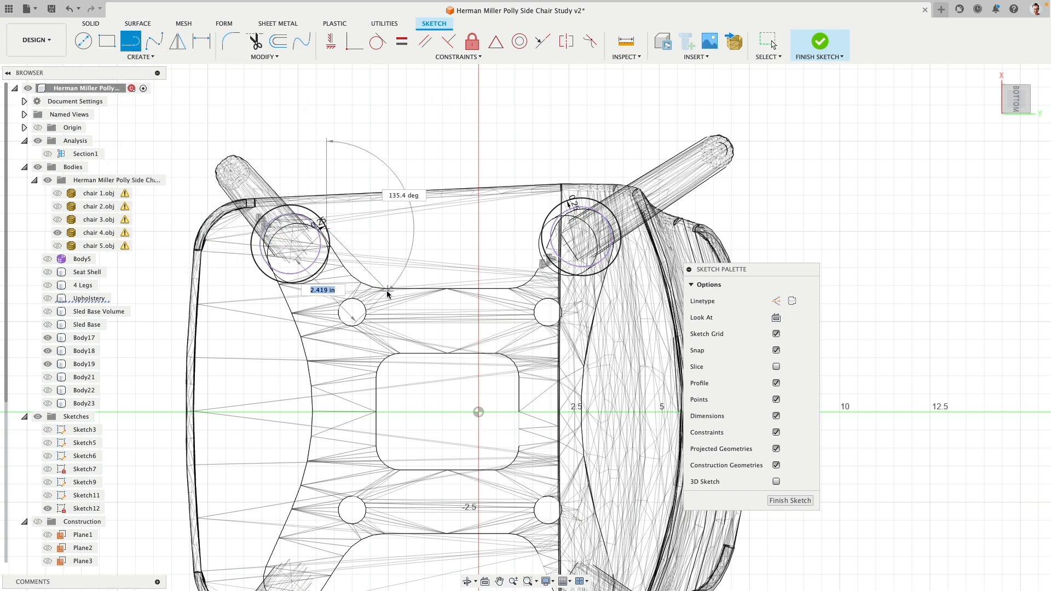
pyautogui.click(381, 289)
pyautogui.click(506, 290)
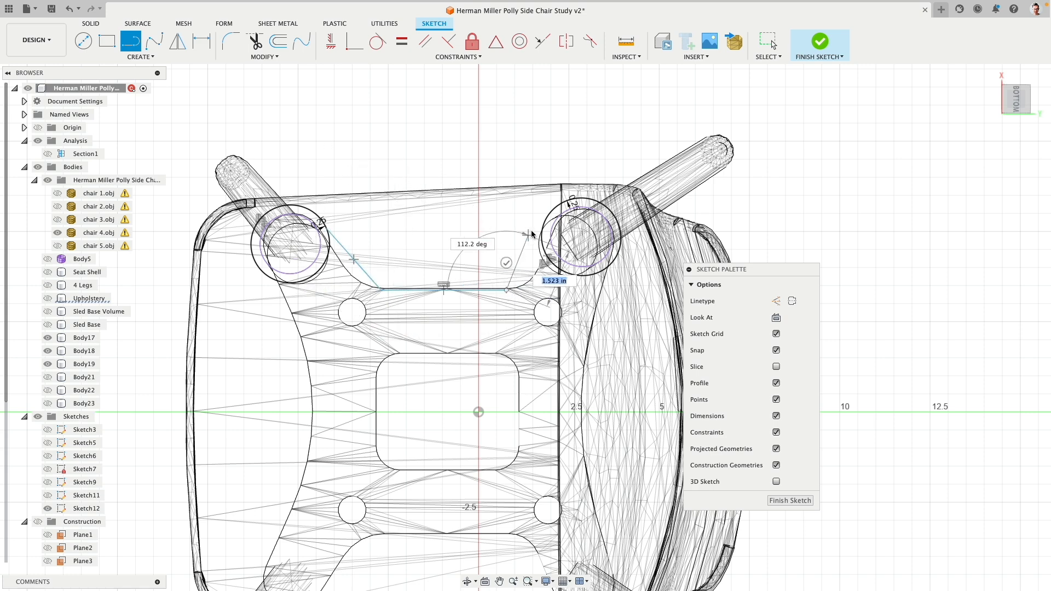
pyautogui.click(545, 230)
# - Draw a centre line across the mount plate between its two concave edges and constrain it horizontally in line with the origin
pyautogui.moveTo(414, 323); pyautogui.dragTo(419, 237, button='middle')
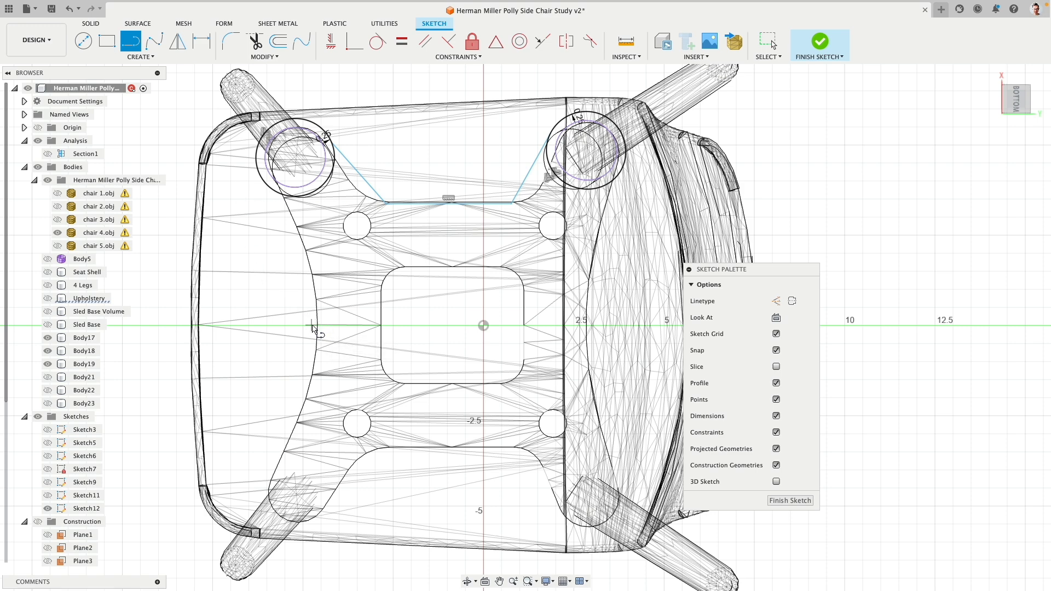
pyautogui.click(313, 326)
pyautogui.click(586, 326)
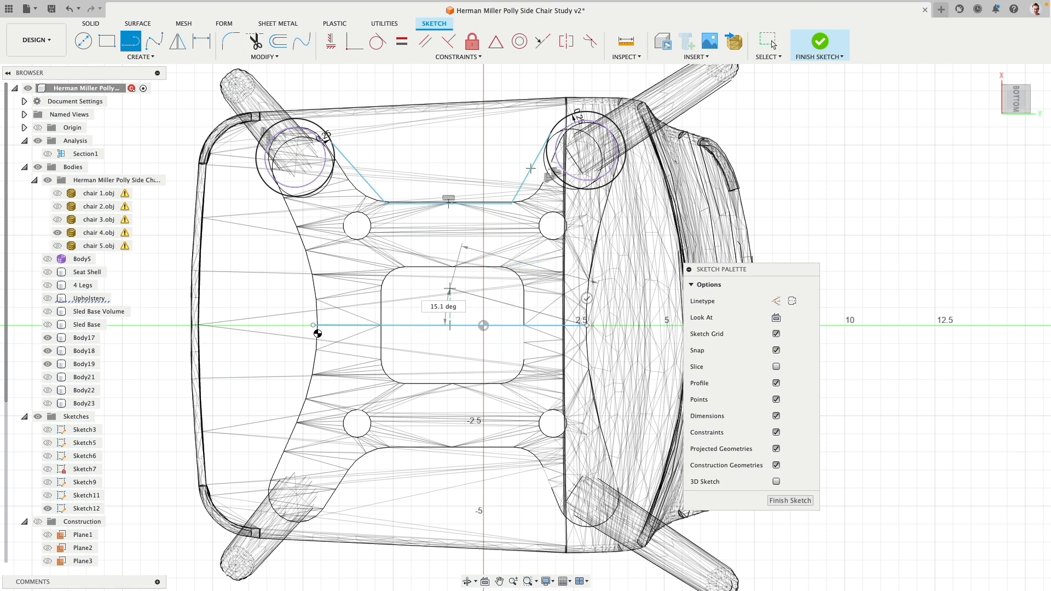
pyautogui.press('Escape')
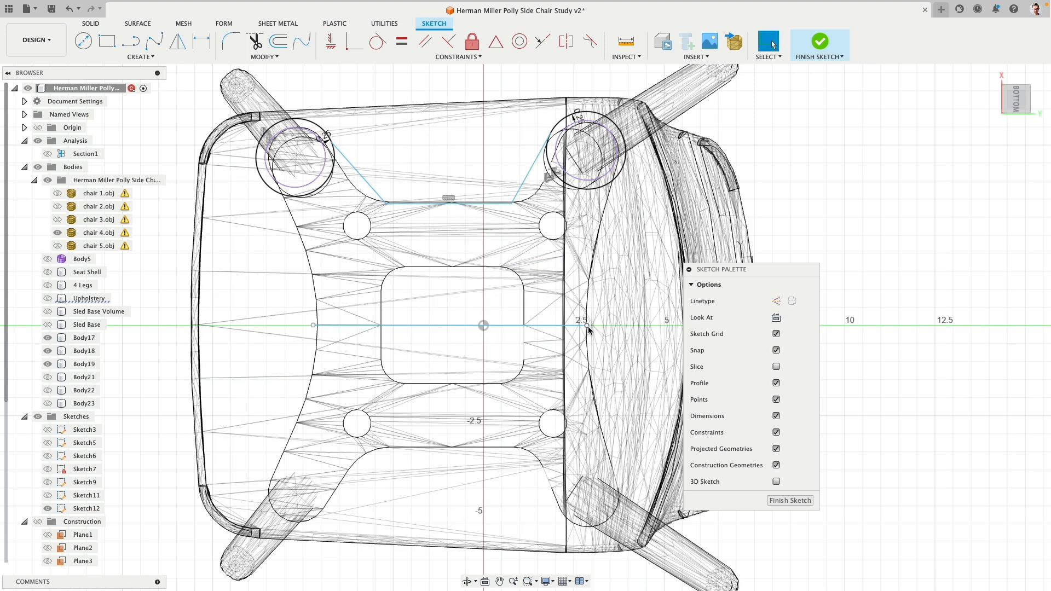
pyautogui.click(586, 325)
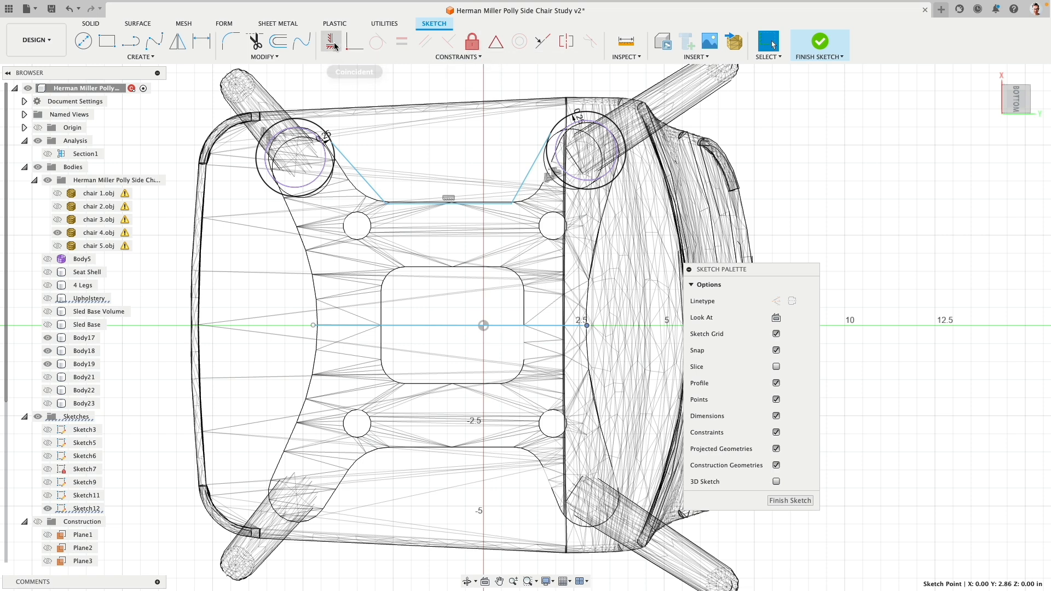
pyautogui.click(331, 41)
pyautogui.click(484, 326)
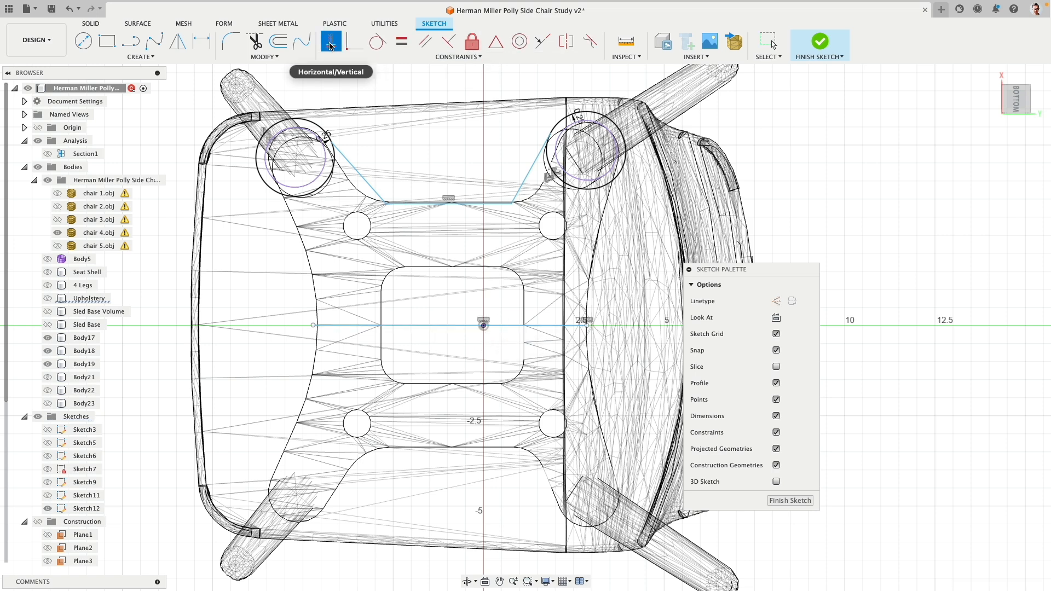
pyautogui.click(432, 326)
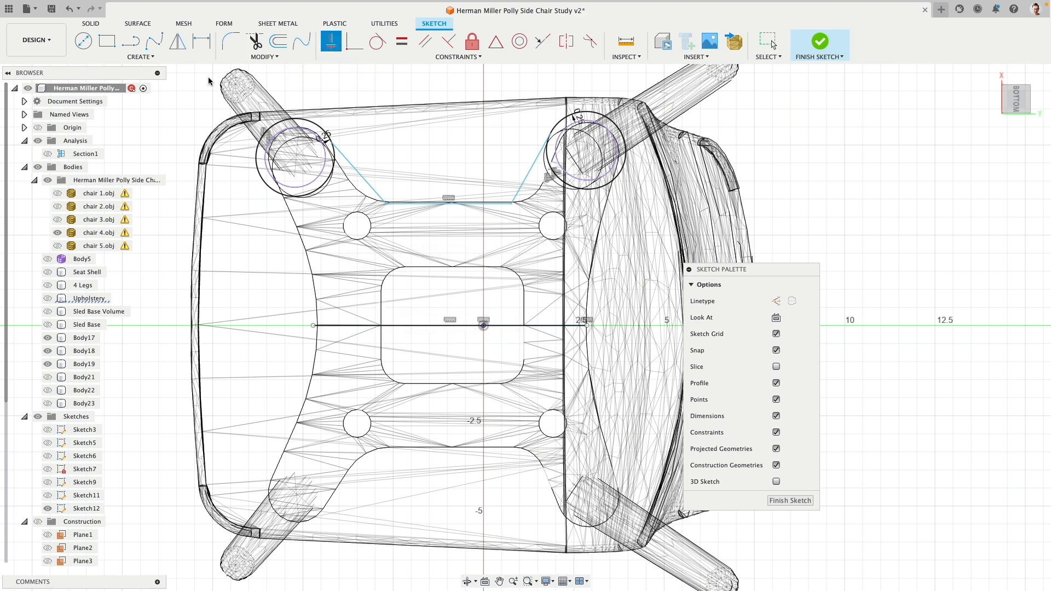
# - Draw 3-point arcs from each end of the centre line to the nearest stub outline, then hide the chair 4.obj mesh
pyautogui.click(140, 57)
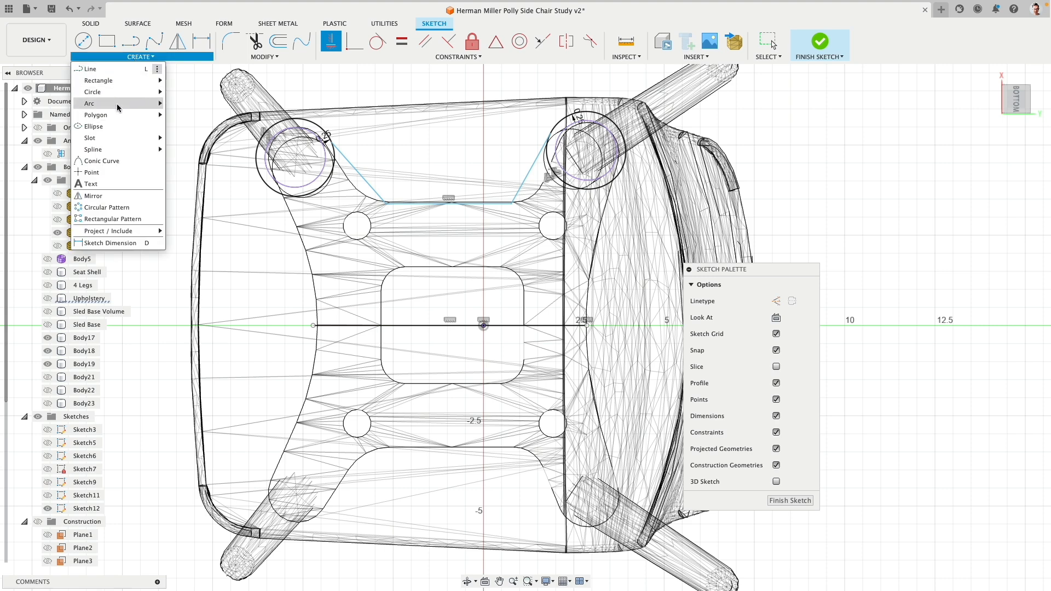
pyautogui.click(183, 104)
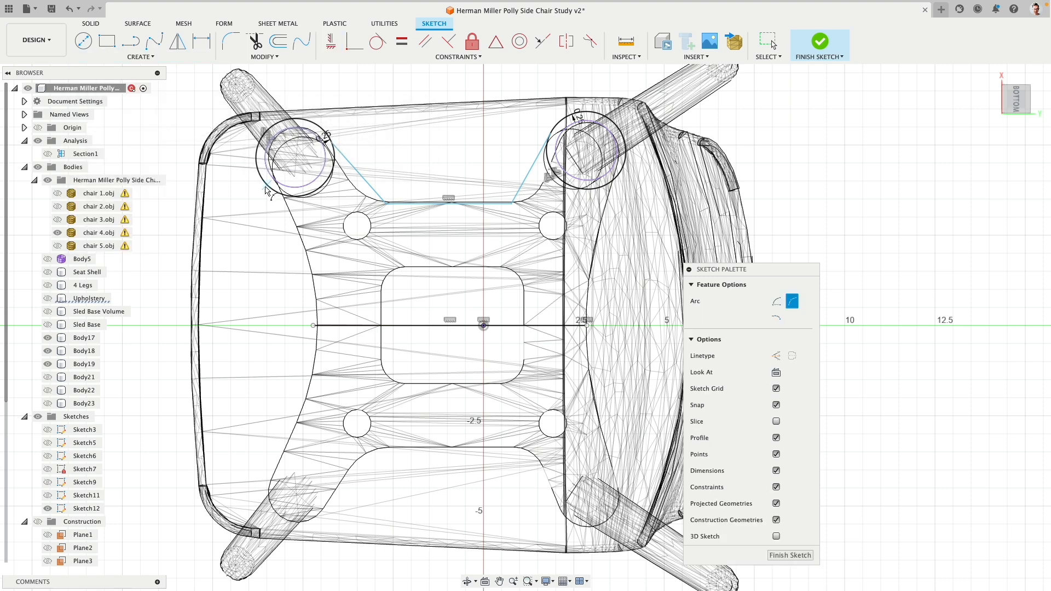
pyautogui.click(313, 326)
pyautogui.click(588, 326)
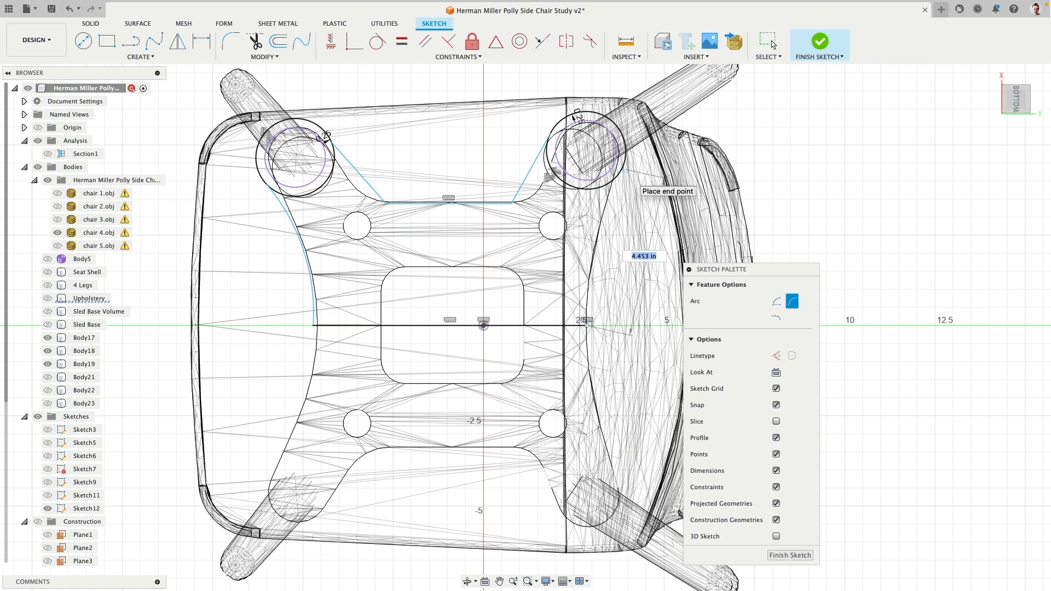
pyautogui.click(607, 219)
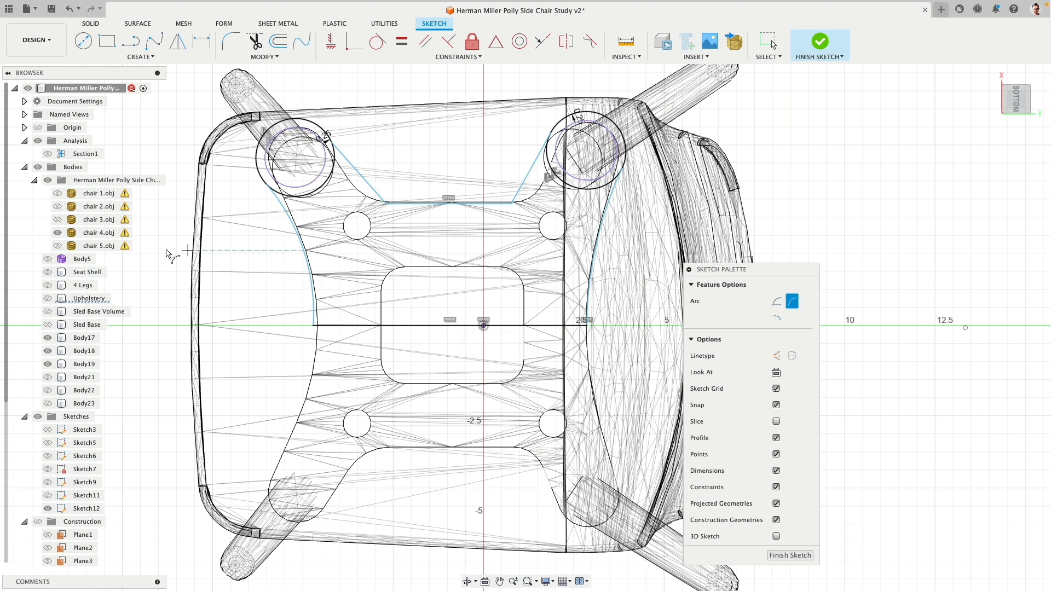
pyautogui.click(58, 233)
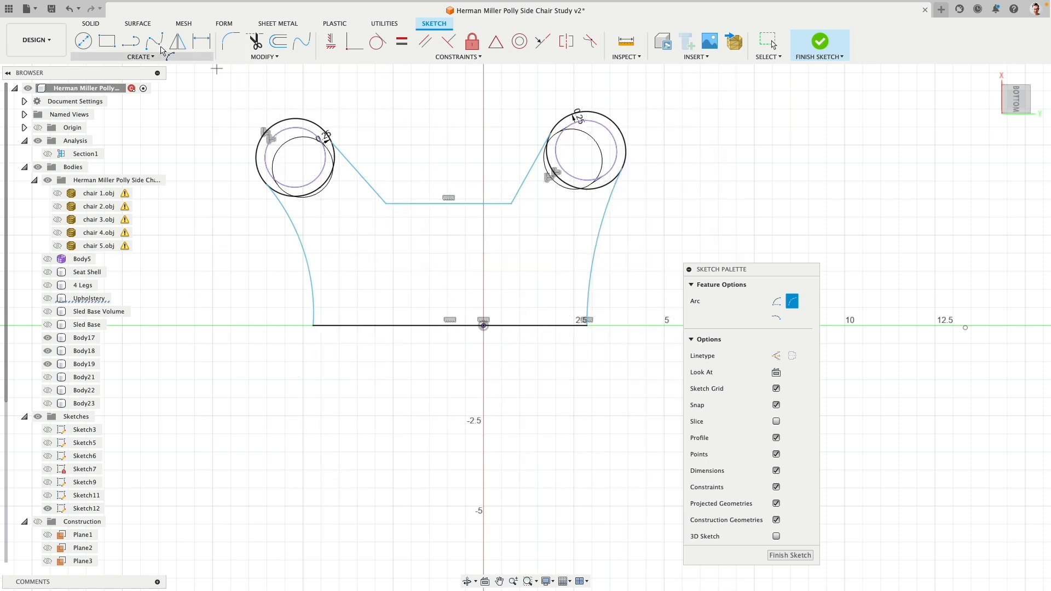
# - Draw perpendicular lines about 1 in long downward from both ends of the centre line and convert them to construction lines
pyautogui.click(131, 45)
pyautogui.click(314, 325)
pyautogui.click(314, 361)
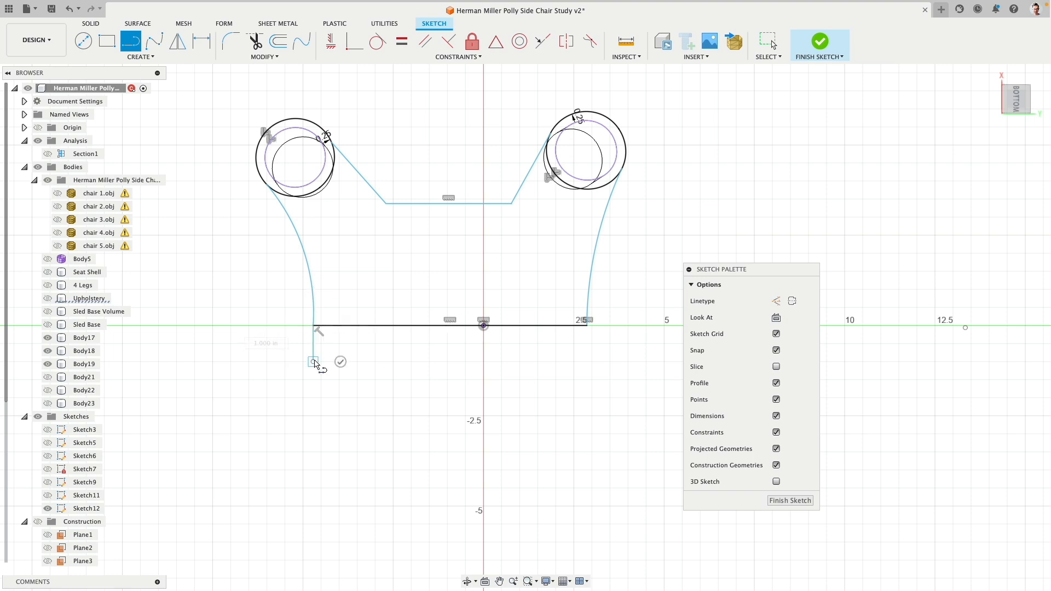
pyautogui.press('Escape')
pyautogui.click(132, 41)
pyautogui.click(587, 325)
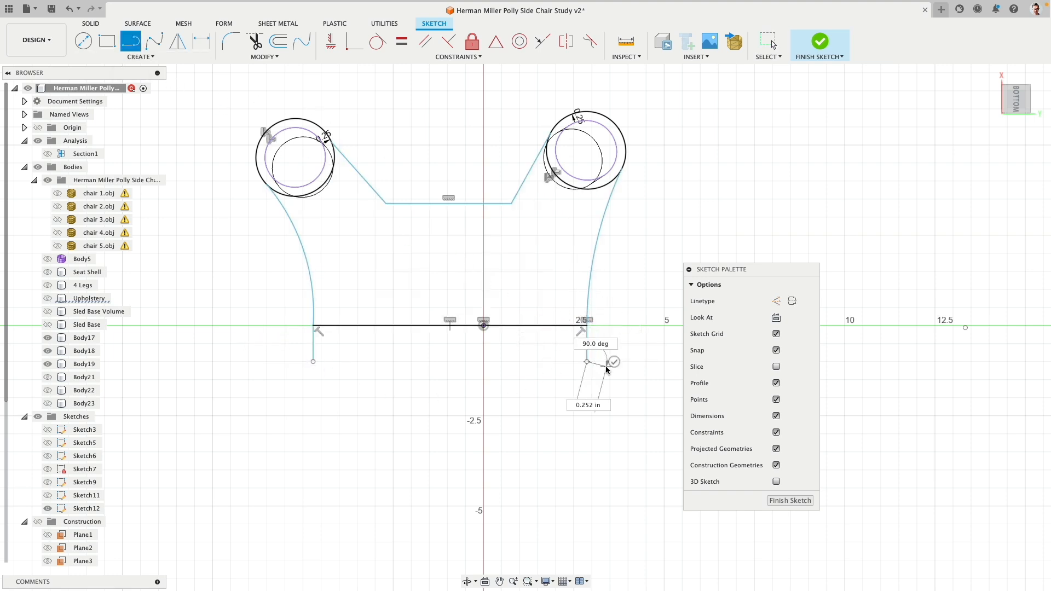
pyautogui.click(587, 361)
pyautogui.press('Escape')
pyautogui.keyDown('shift'); pyautogui.click(587, 342); pyautogui.keyUp('shift')
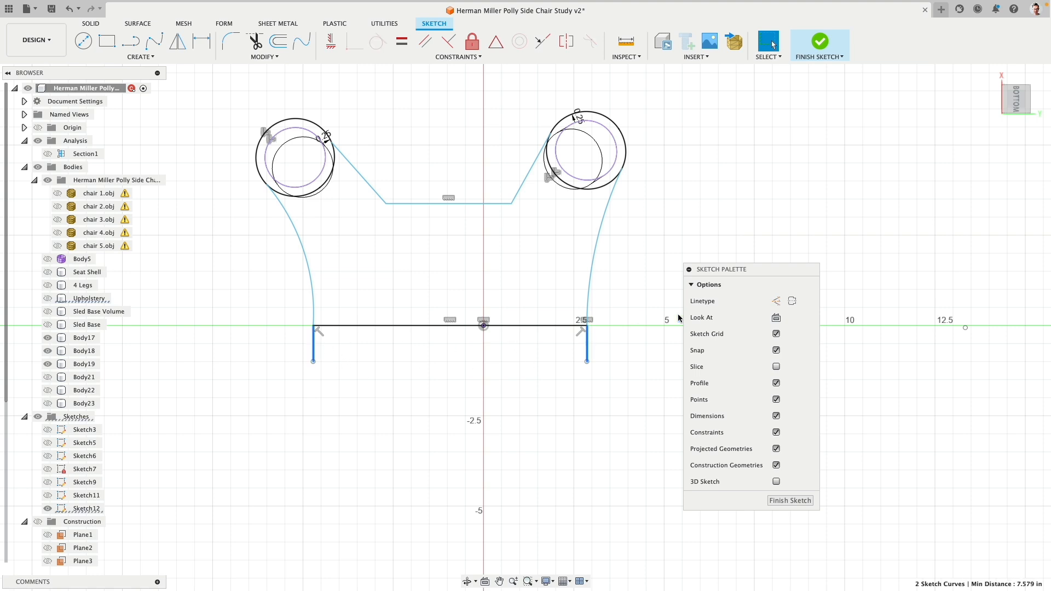
pyautogui.click(777, 301)
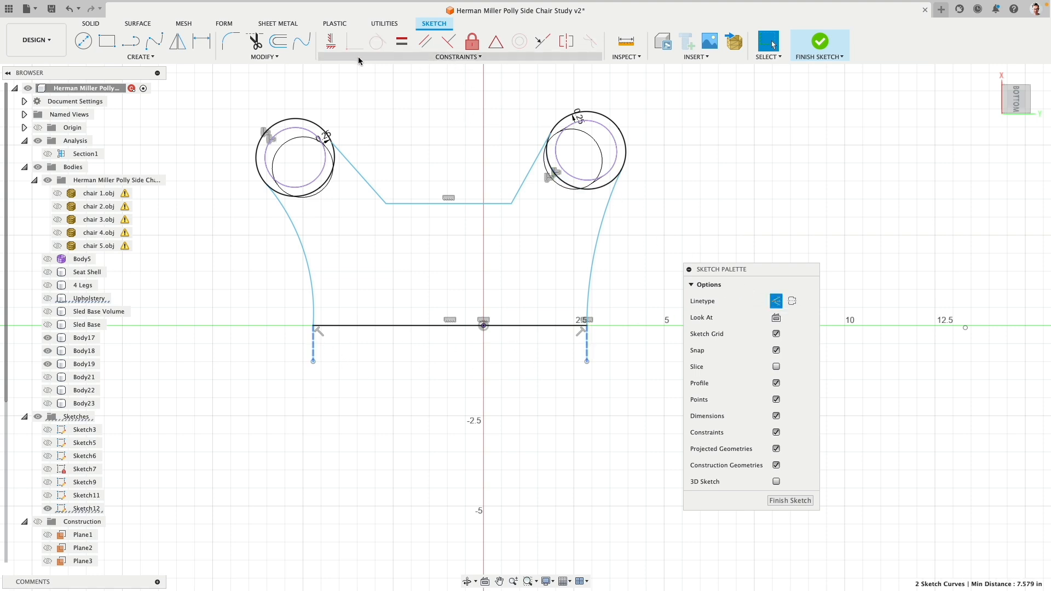
# - Make the right-hand arc tangent to the construction line at its lower end
pyautogui.click(608, 323)
pyautogui.click(594, 273)
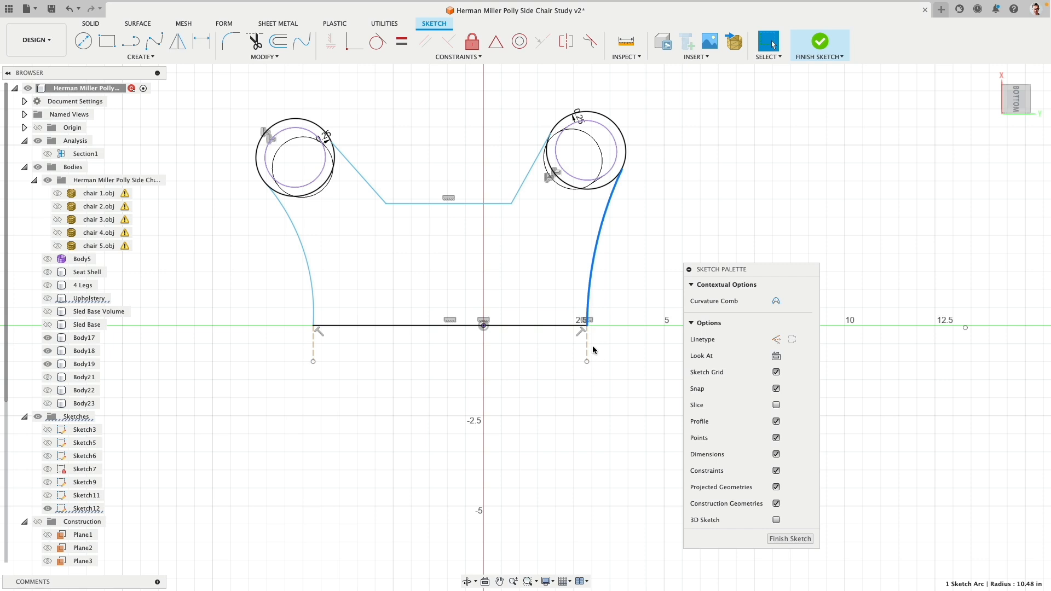
pyautogui.click(377, 44)
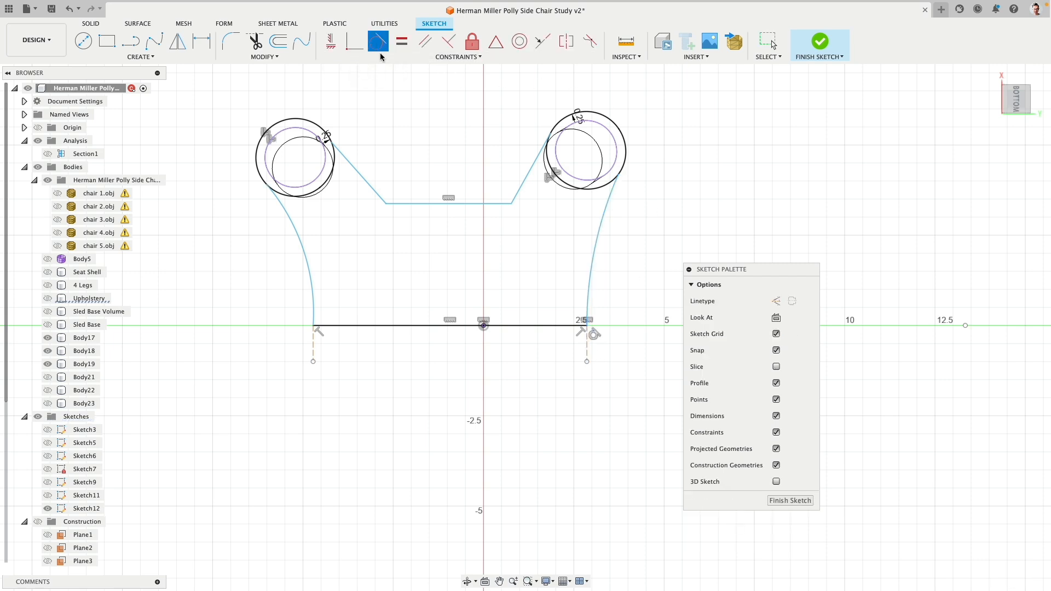
# - Try to make the left-hand and right-hand arcs tangent to each other
pyautogui.click(605, 227)
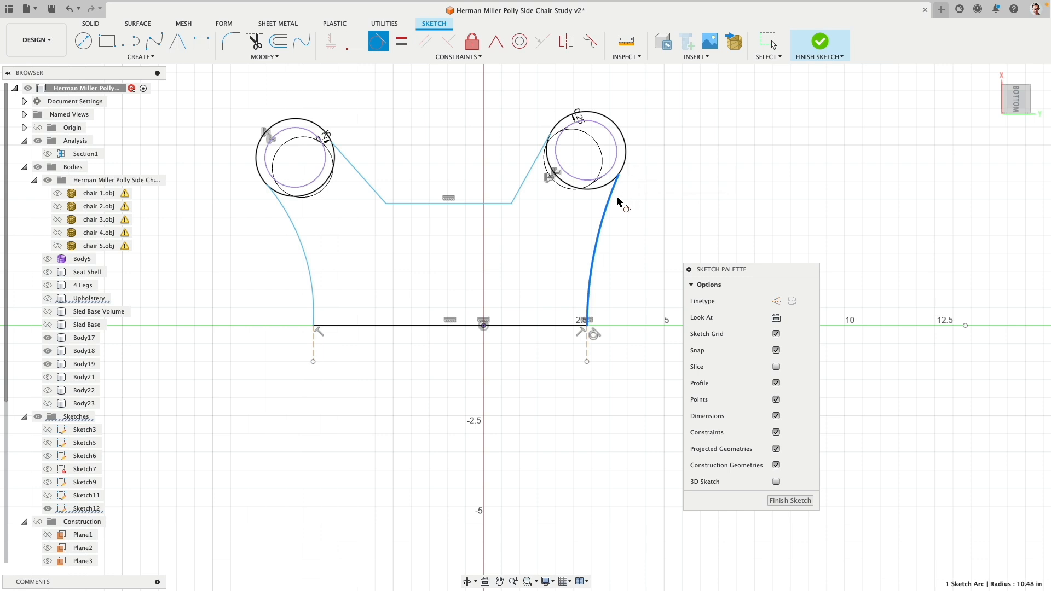
pyautogui.click(315, 305)
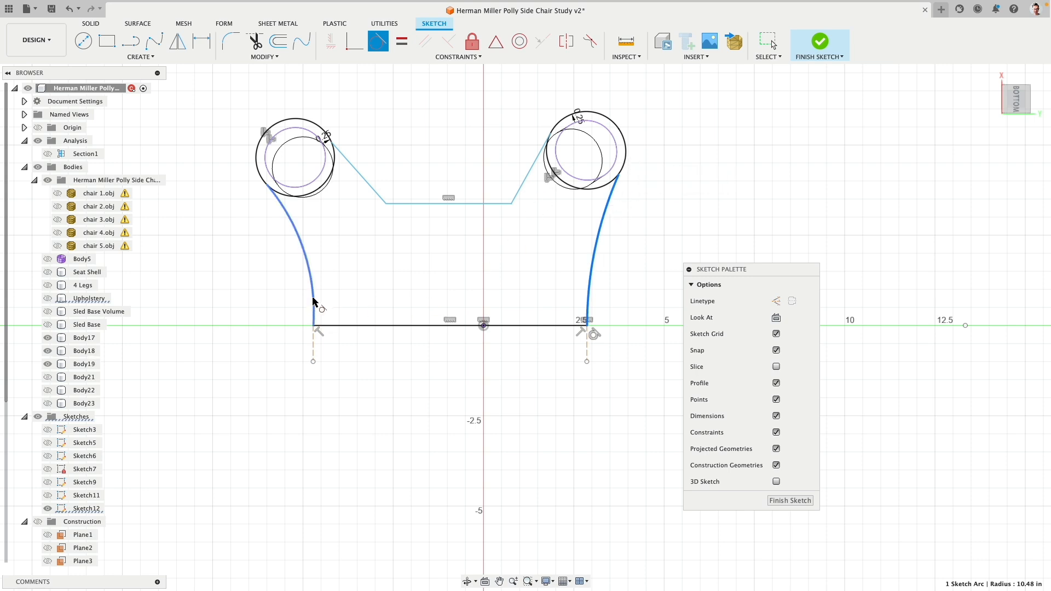
pyautogui.press('Escape')
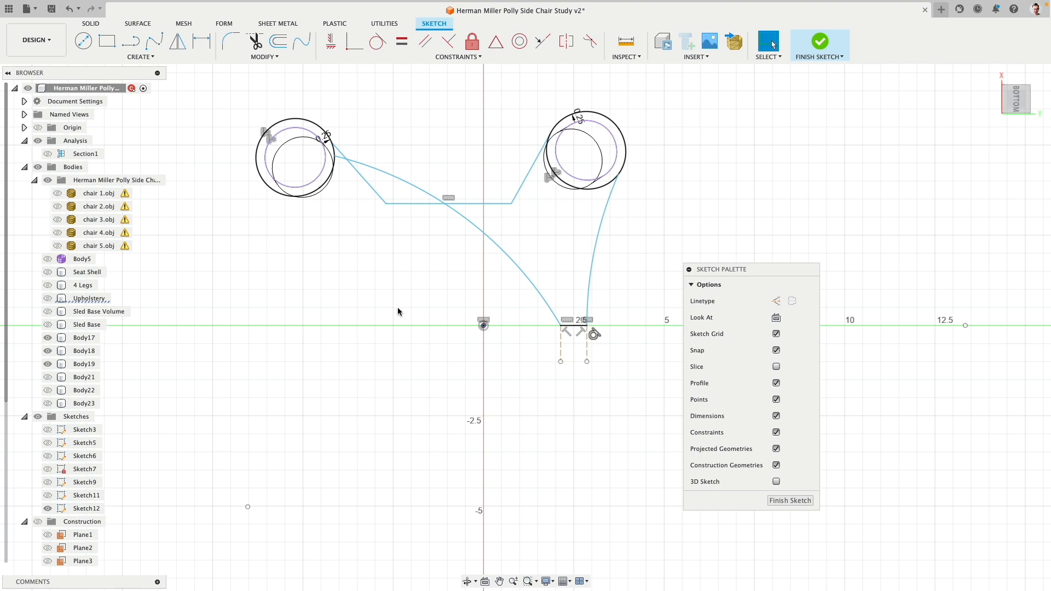
pyautogui.press('super+z')
# - Fix the centre line in place and make the left-hand arc tangent to the construction line at its lower end
pyautogui.click(351, 325)
pyautogui.click(473, 47)
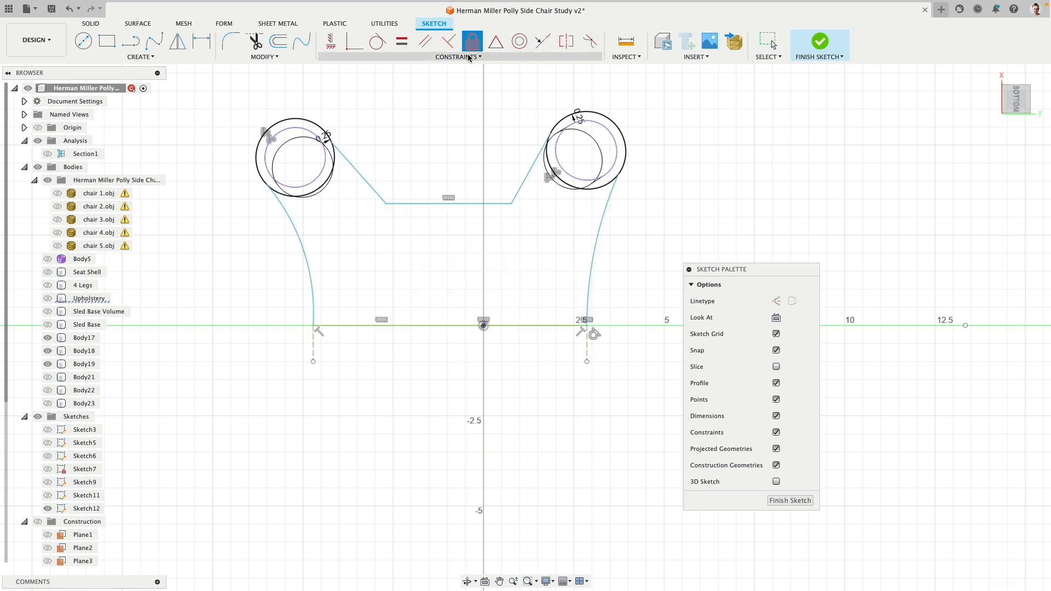
pyautogui.click(377, 42)
pyautogui.click(312, 295)
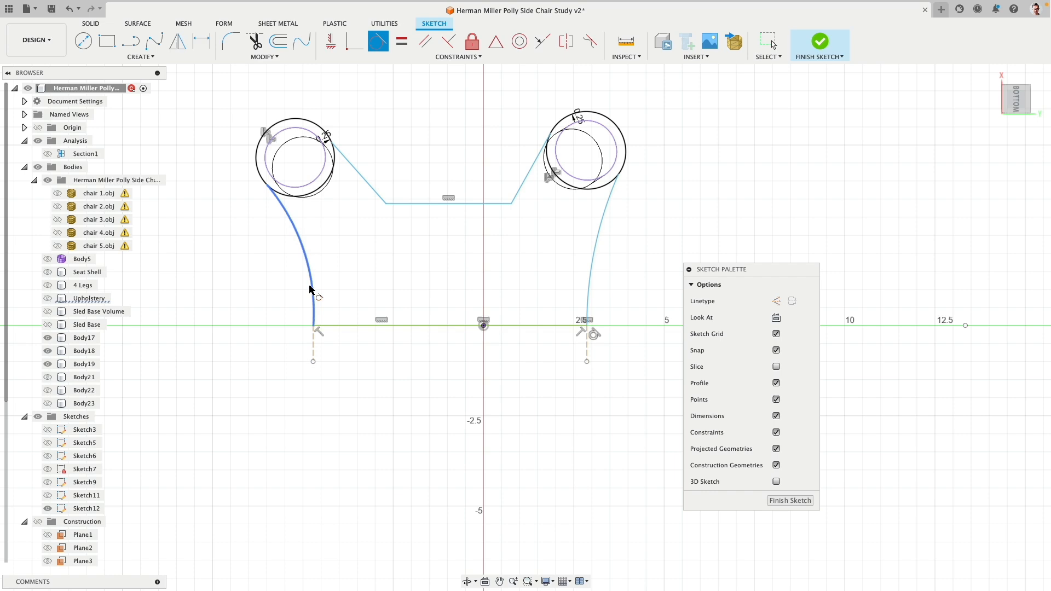
pyautogui.click(314, 348)
pyautogui.press('Escape')
# - Check where the left-hand arc meets the offset stub outline and try to apply a tangent constraint to that arc
pyautogui.click(281, 207)
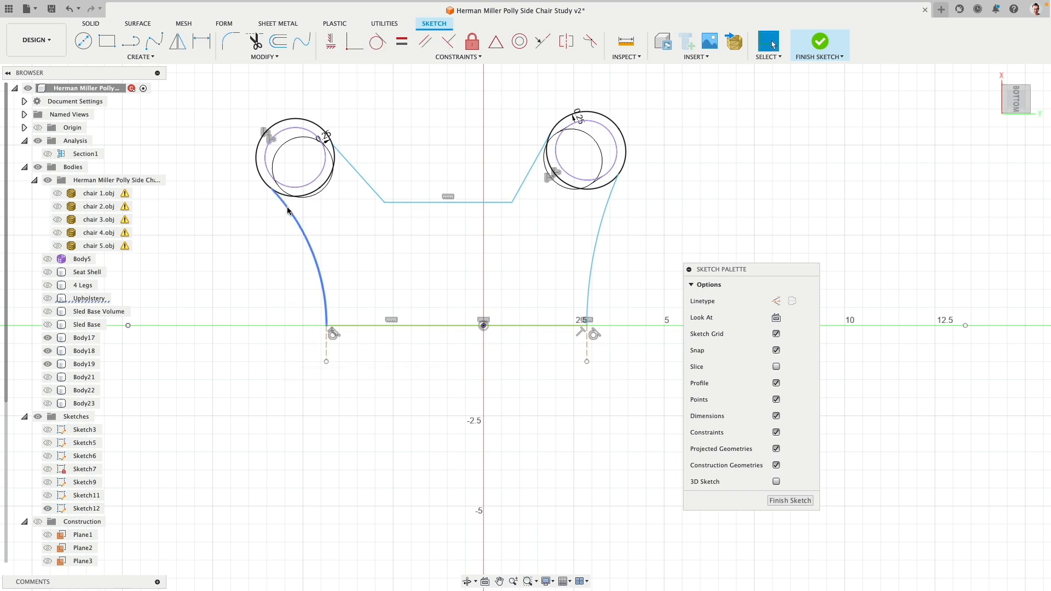
pyautogui.scroll(3, 274, 192)
pyautogui.press('Escape')
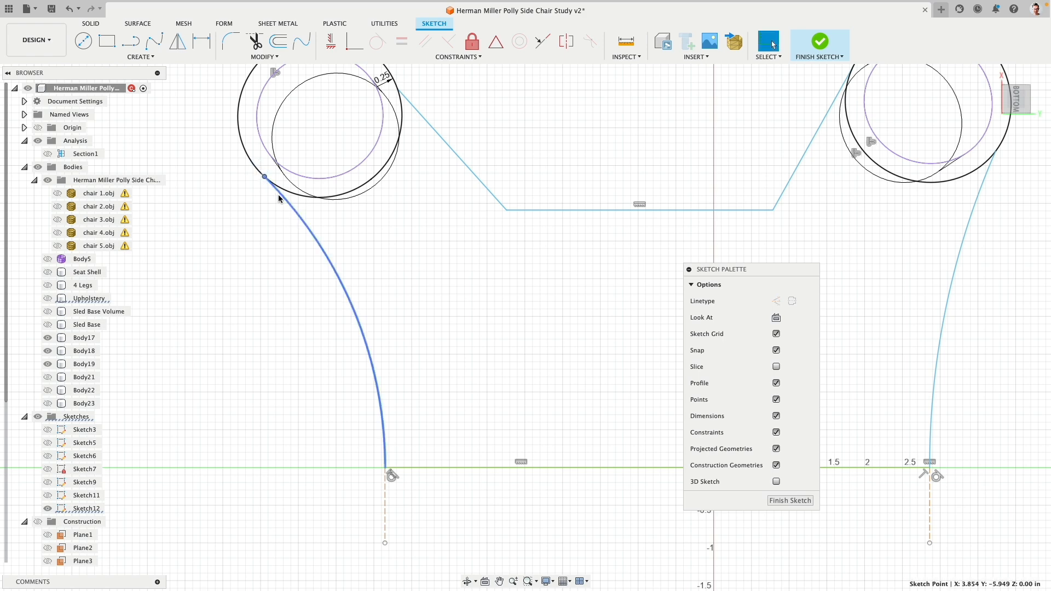
pyautogui.click(266, 184)
pyautogui.scroll(-2, 262, 320)
pyautogui.scroll(-1, 261, 317)
pyautogui.press('Escape')
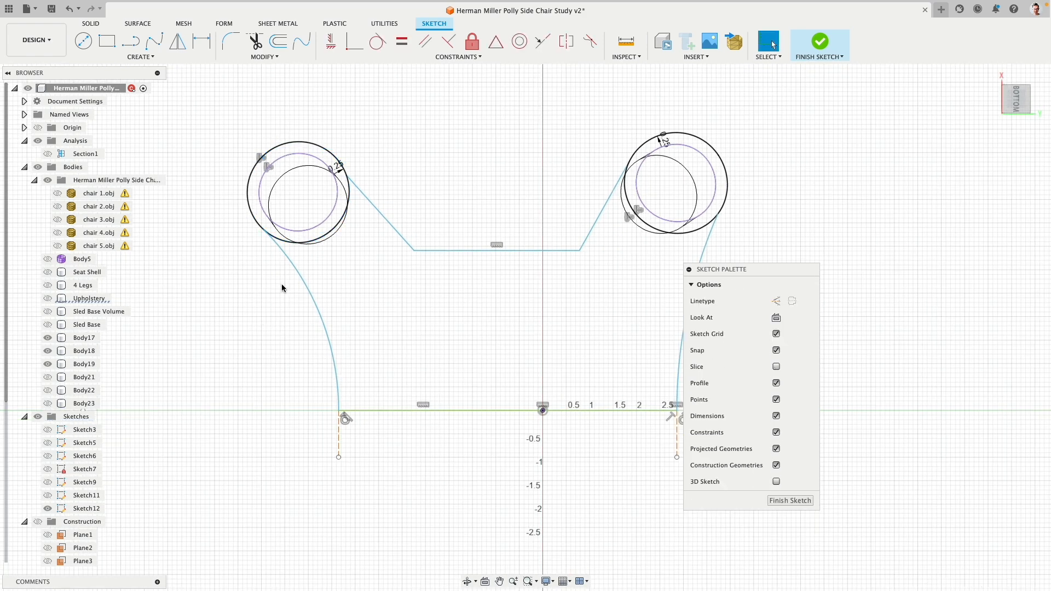
pyautogui.click(283, 256)
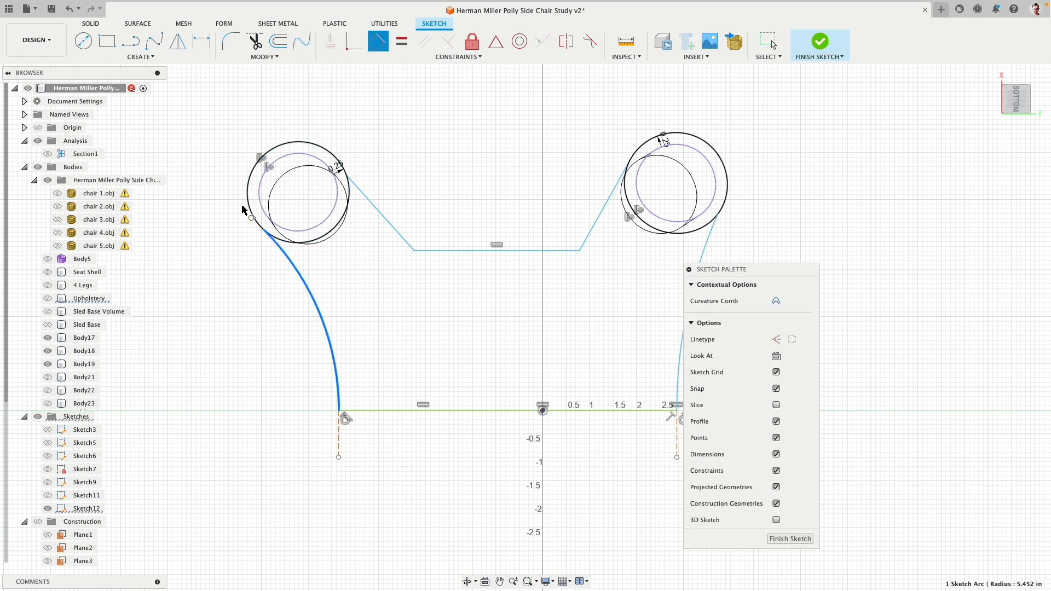
pyautogui.press('Escape')
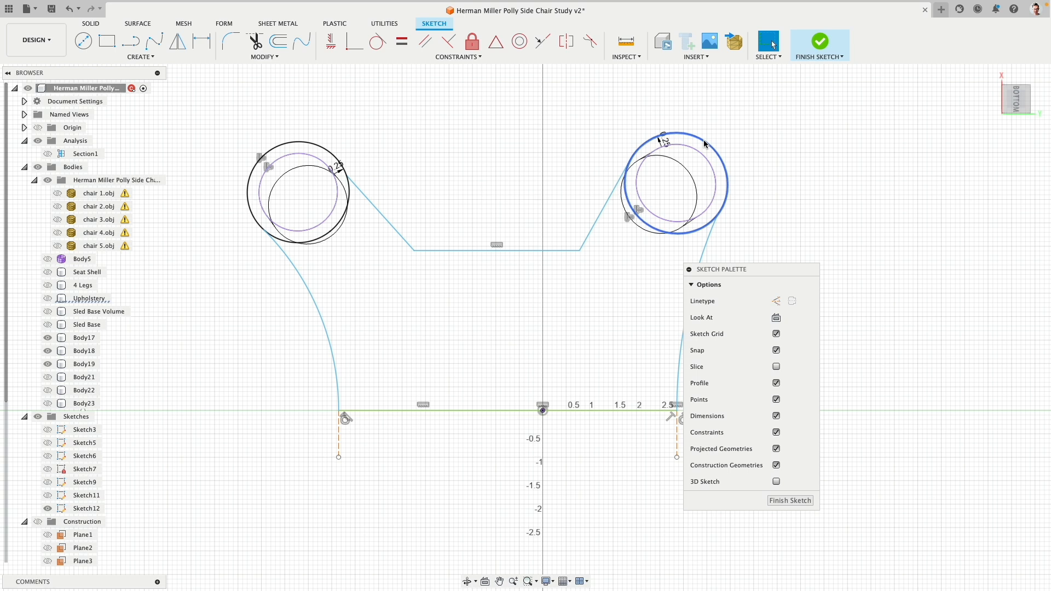
# - Draw a circle slightly larger than the left-hand offset stub outline over it, and delete the left-hand arc
pyautogui.click(83, 41)
pyautogui.click(300, 195)
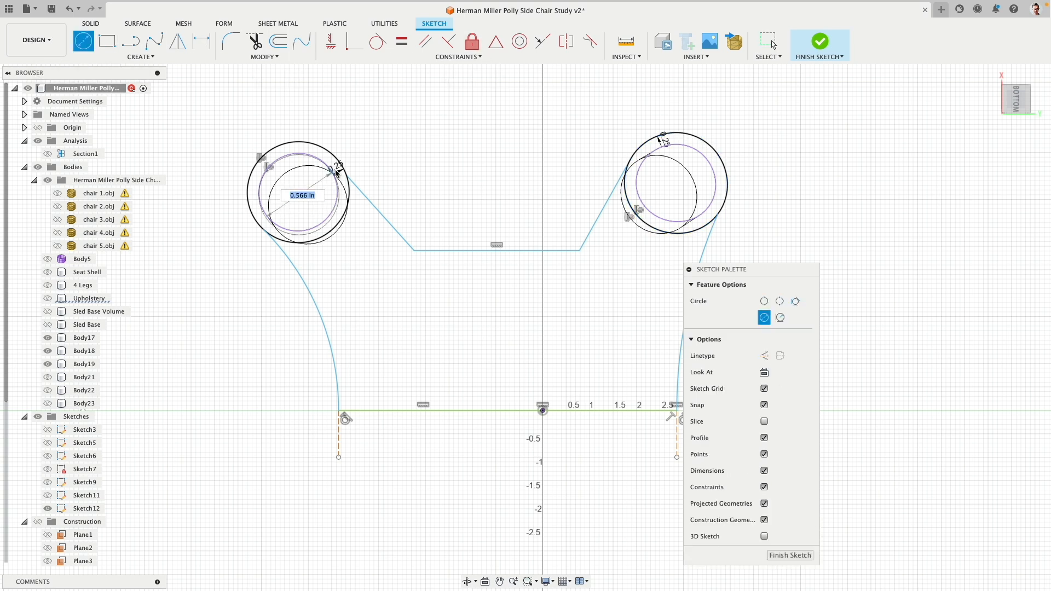
pyautogui.click(343, 165)
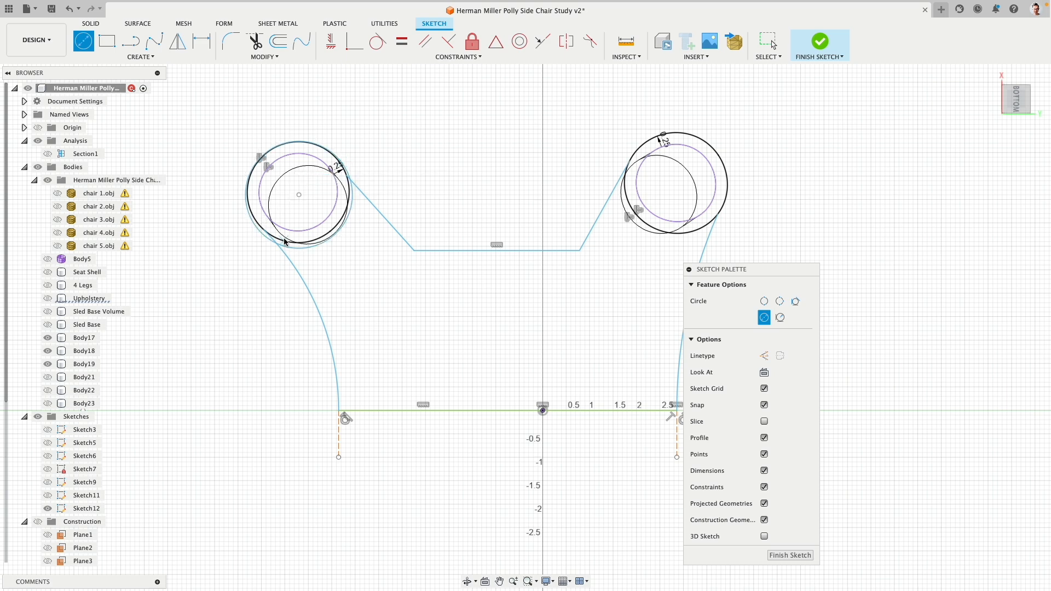
pyautogui.press('Escape')
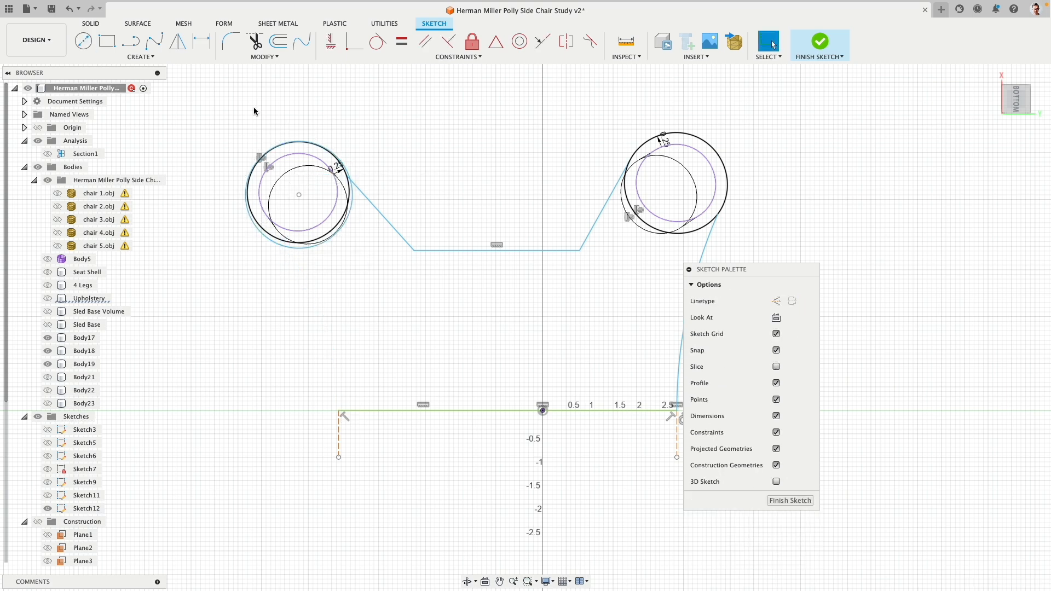
# - Redraw the left-hand edge as a 3-point arc spanning about 4.03 in from the new circle to the centre line's end
pyautogui.click(143, 57)
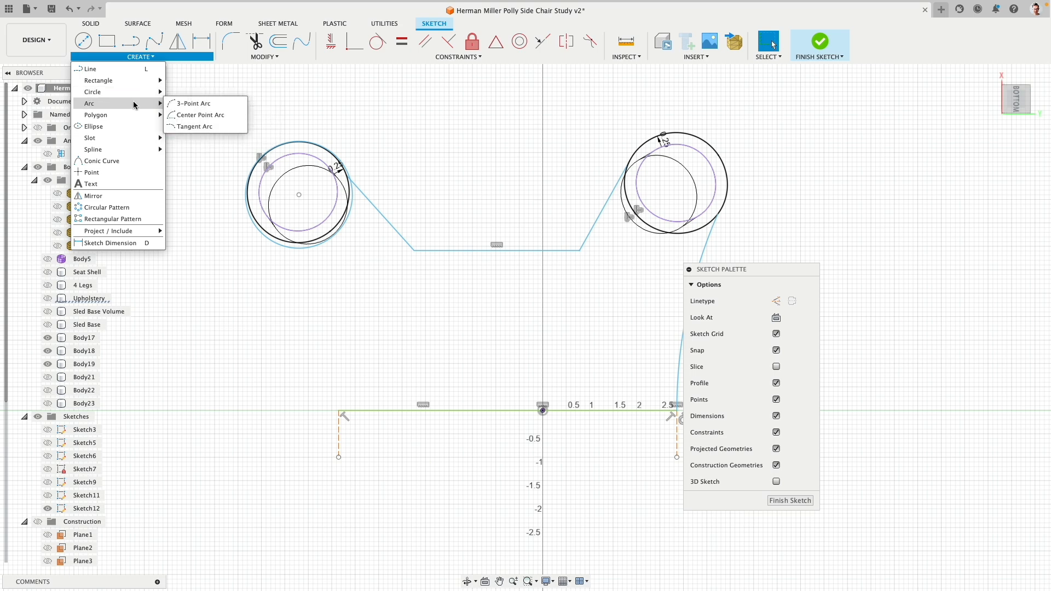
pyautogui.click(187, 104)
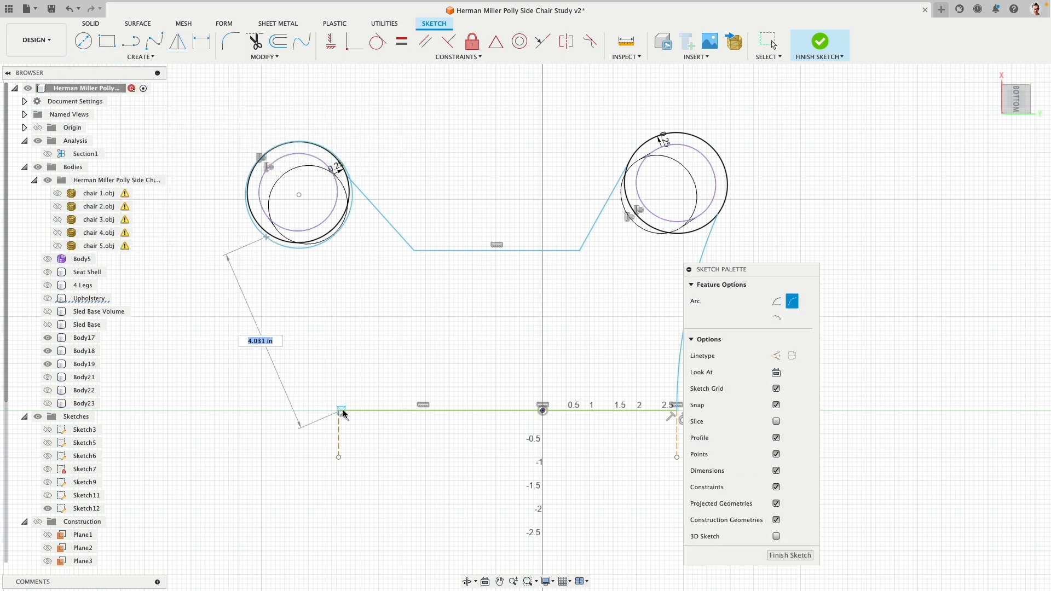
pyautogui.click(339, 410)
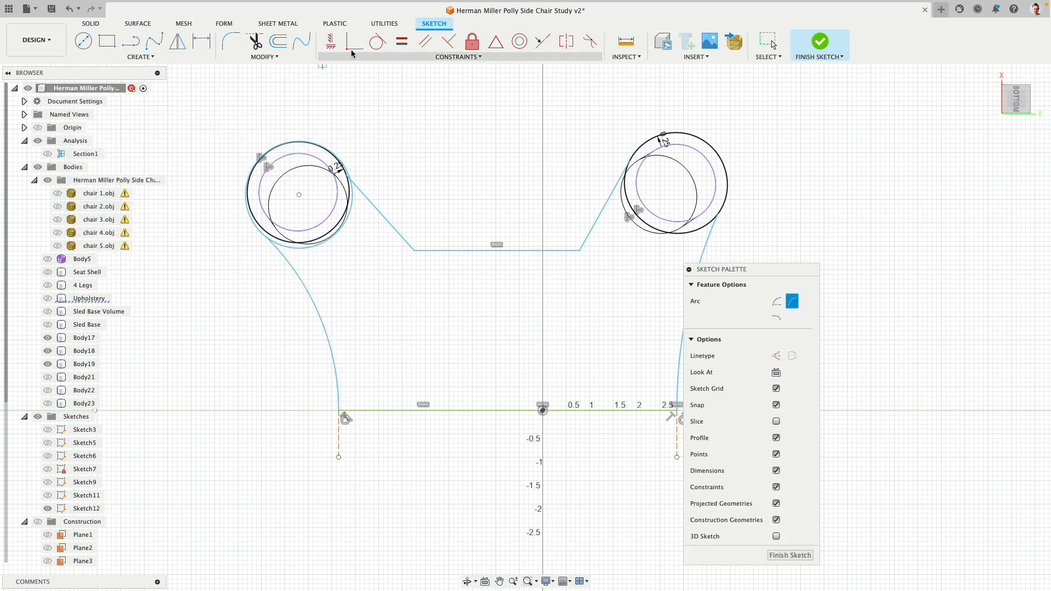
# - Make the left-hand arc tangent to the new circle around the left-hand leg stub
pyautogui.click(377, 42)
pyautogui.click(281, 256)
pyautogui.click(285, 249)
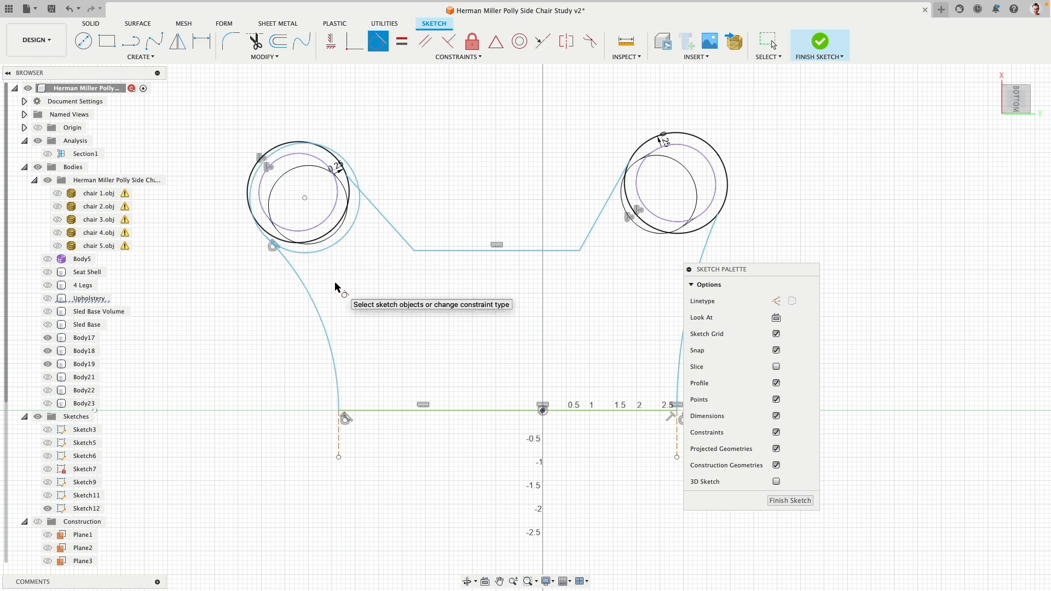
pyautogui.press('Escape')
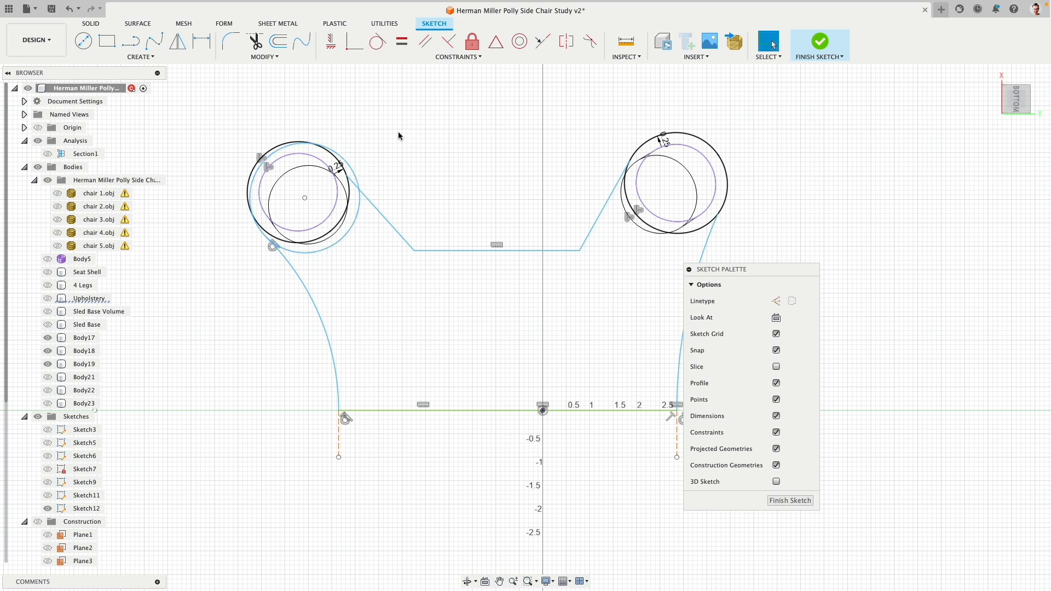
# - Convert the offset outlines around both leg stubs to construction linetype
pyautogui.click(349, 186)
pyautogui.keyDown('shift'); pyautogui.click(630, 164); pyautogui.keyUp('shift')
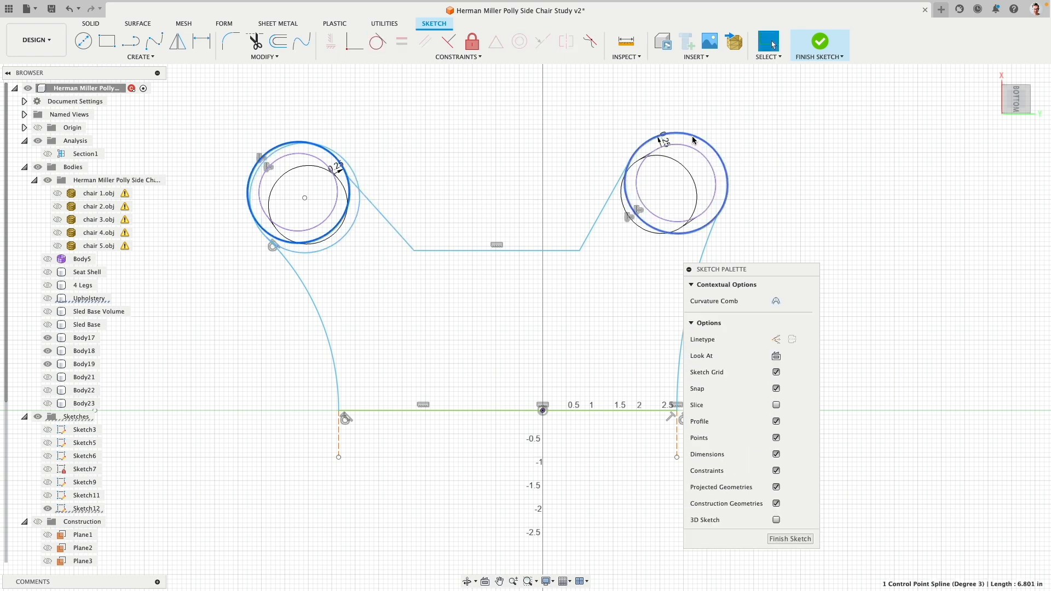
pyautogui.click(778, 302)
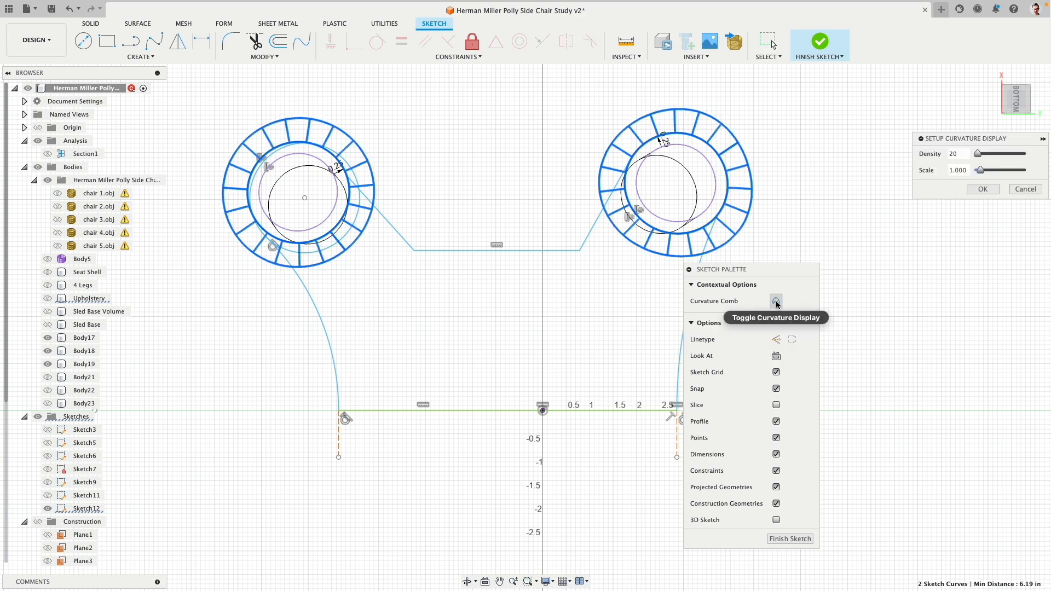
pyautogui.click(778, 301)
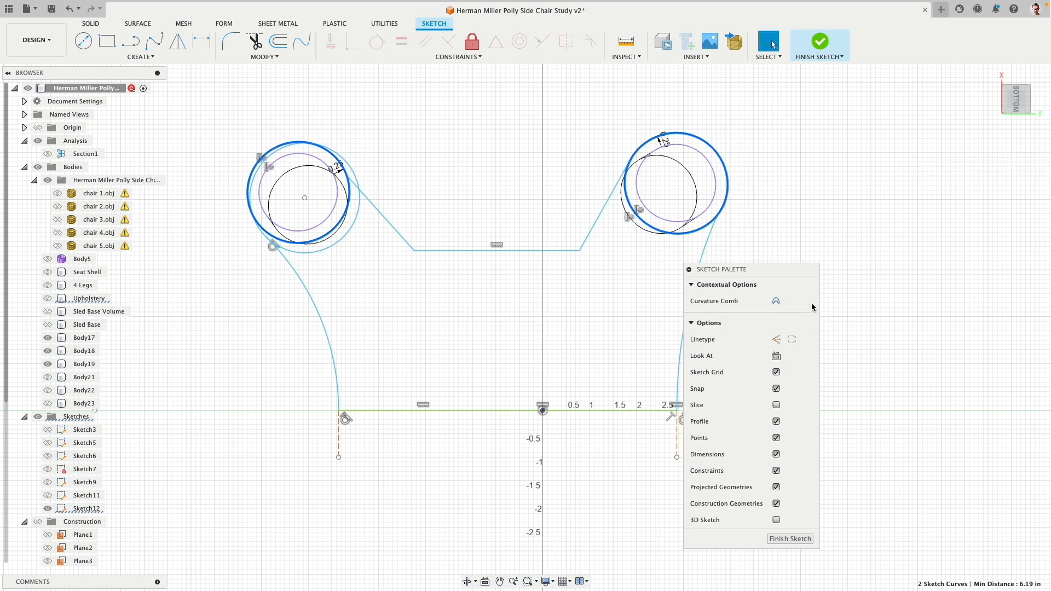
pyautogui.click(778, 340)
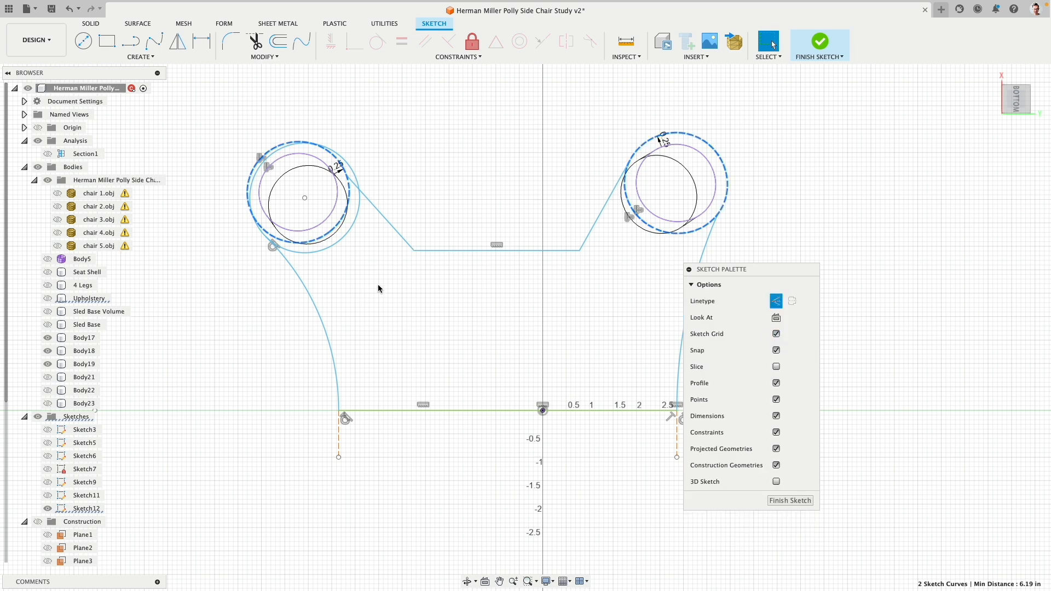
# - Reposition the left-hand circle so it is centred around the dashed offset outline
pyautogui.click(357, 265)
pyautogui.scroll(3, 340, 253)
pyautogui.click(333, 237)
pyautogui.moveTo(374, 259); pyautogui.dragTo(461, 331, button='middle')
pyautogui.moveTo(376, 242); pyautogui.dragTo(365, 231)
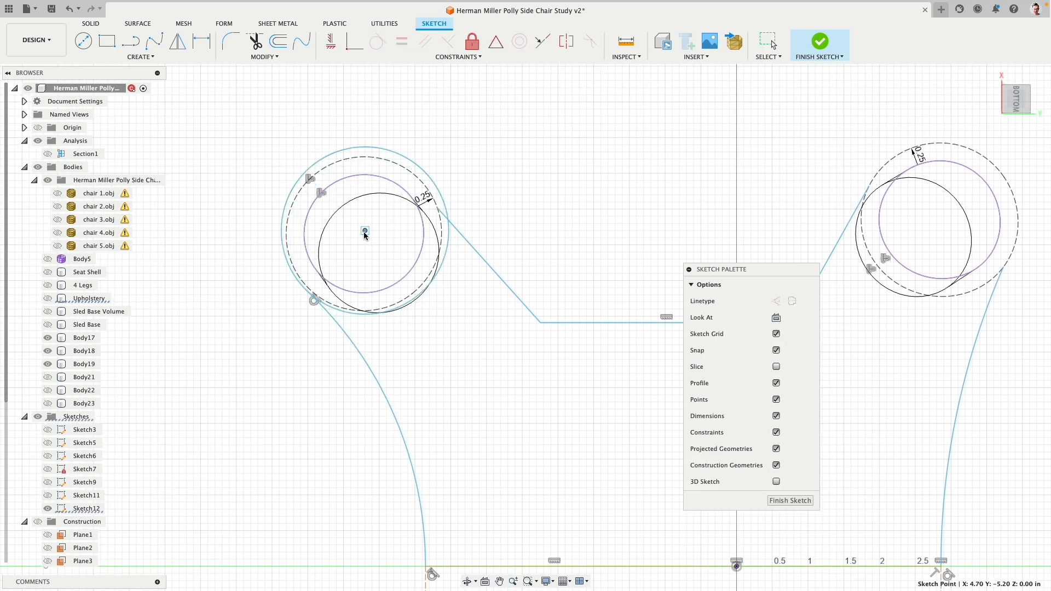
# - Dimension the left-hand circle with a diameter of 2.20 in
pyautogui.click(432, 180)
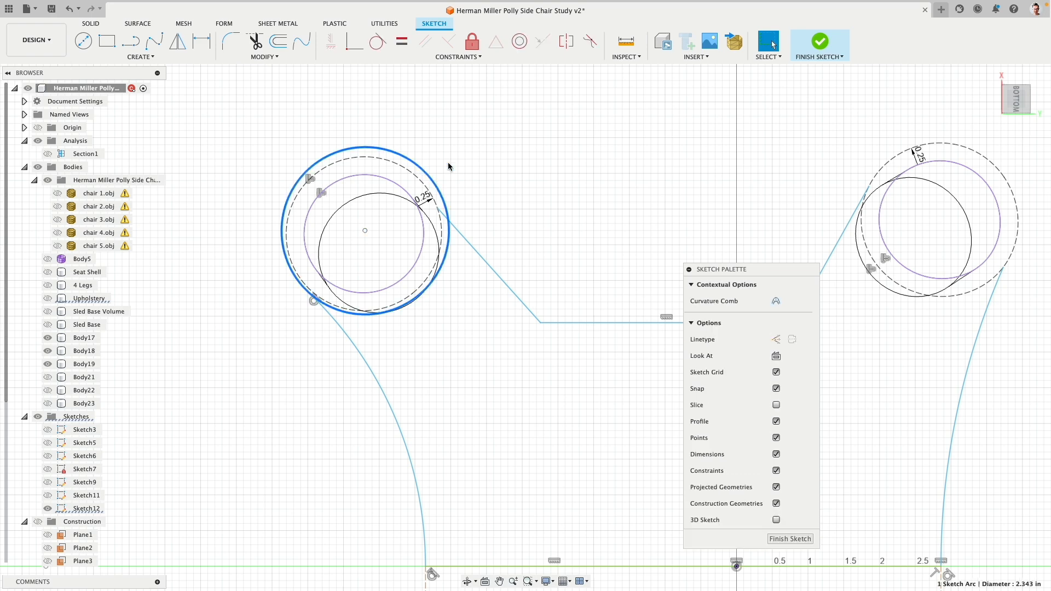
pyautogui.click(201, 41)
pyautogui.click(481, 147)
pyautogui.write('.2')
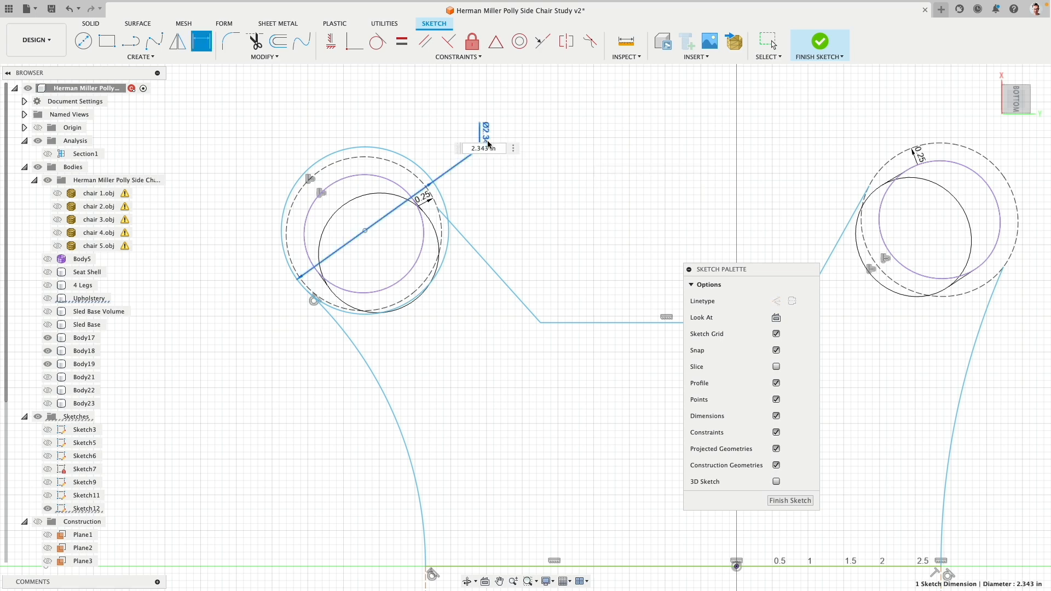
pyautogui.doubleClick(485, 137)
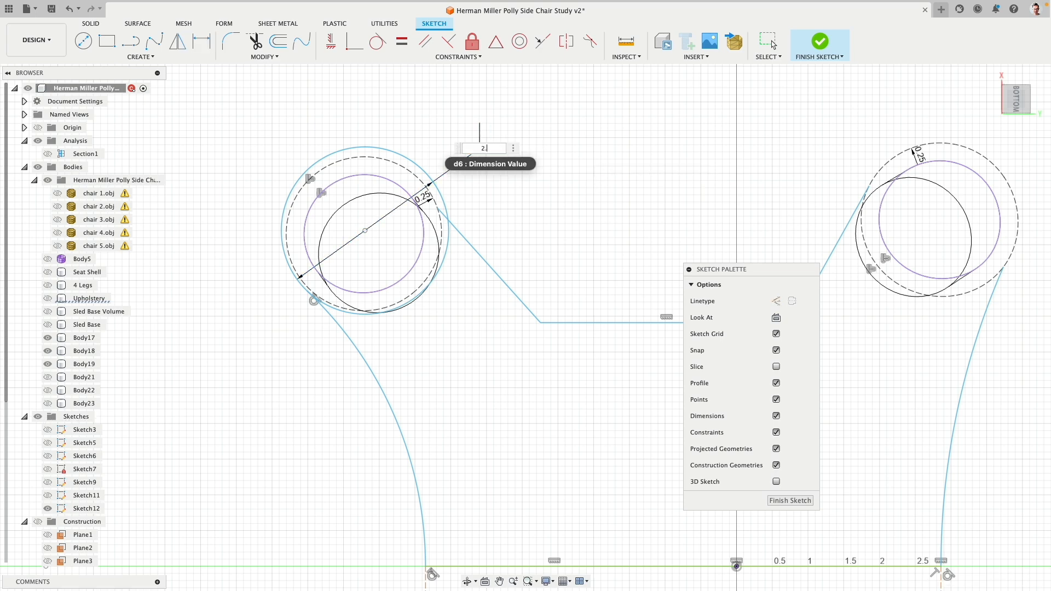
pyautogui.press('Return')
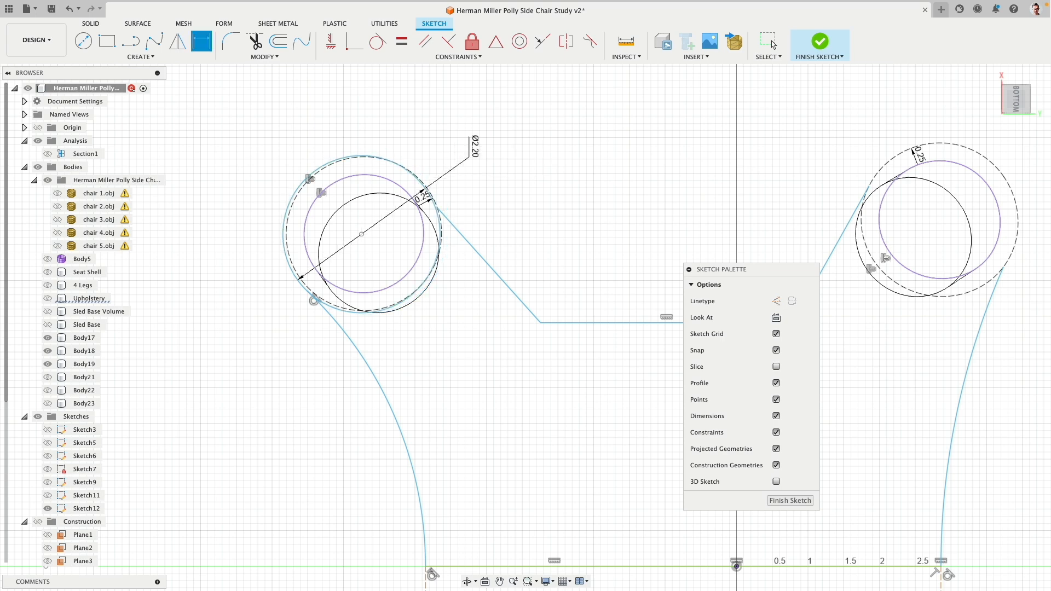
pyautogui.press('Escape')
# - Nudge the left-hand circle's centre toward the dashed outline's centre, and try to move that centre point -0.407 in along X
pyautogui.moveTo(361, 234); pyautogui.dragTo(363, 232)
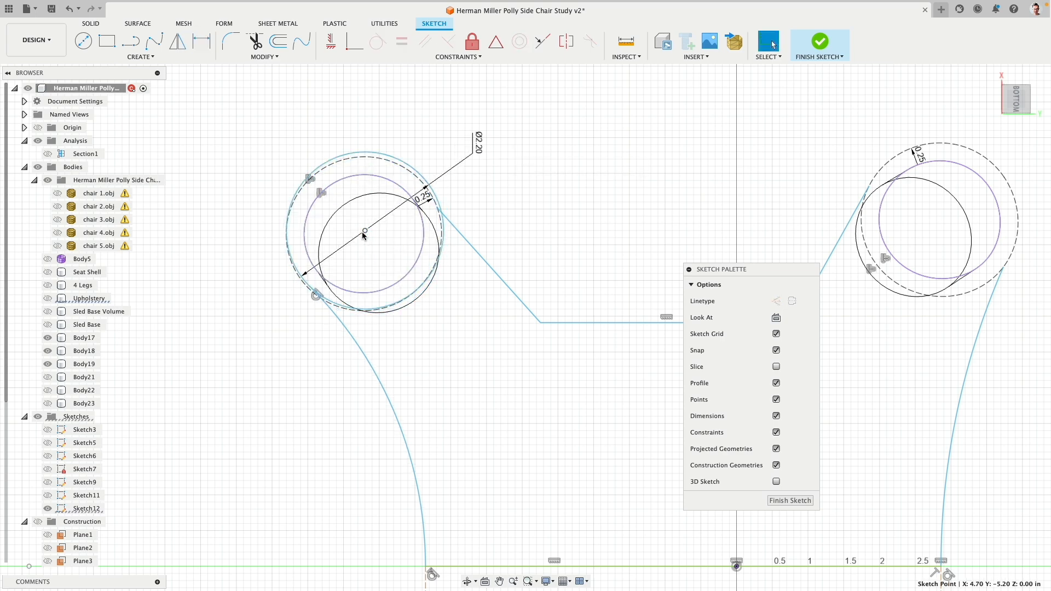
pyautogui.scroll(3, 363, 231)
pyautogui.press('m')
pyautogui.moveTo(368, 228); pyautogui.dragTo(367, 257)
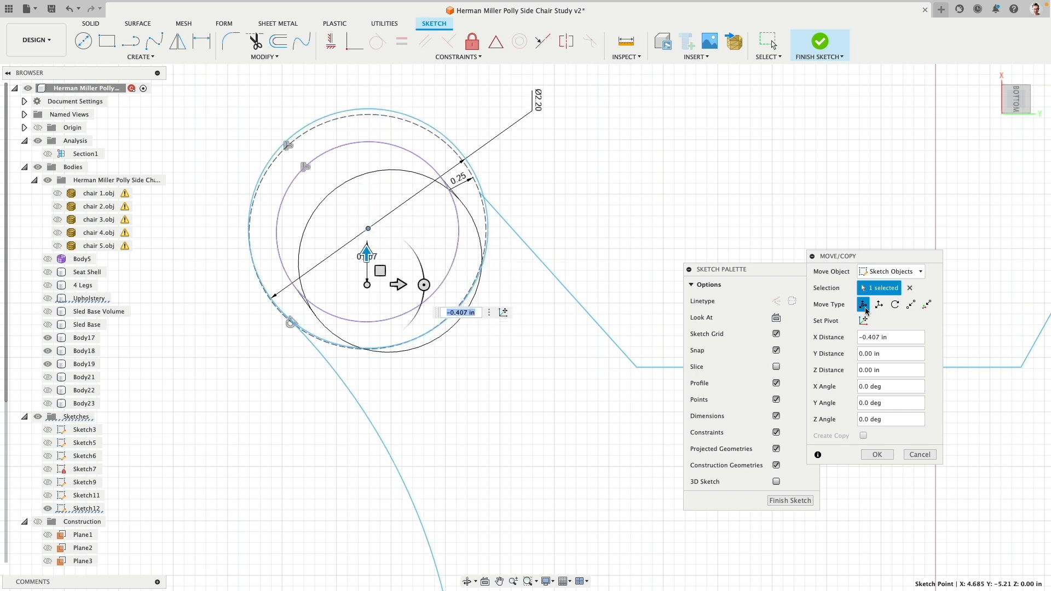
pyautogui.click(887, 456)
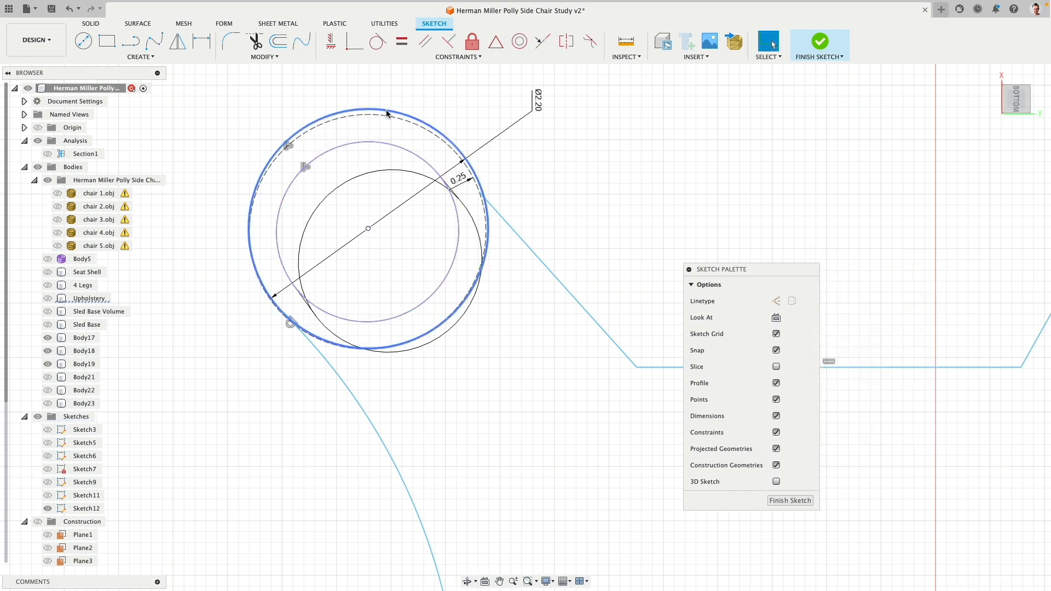
# - Move the left-hand circle -0.055 in along X and fix its centre point in place
pyautogui.click(372, 110)
pyautogui.press('m')
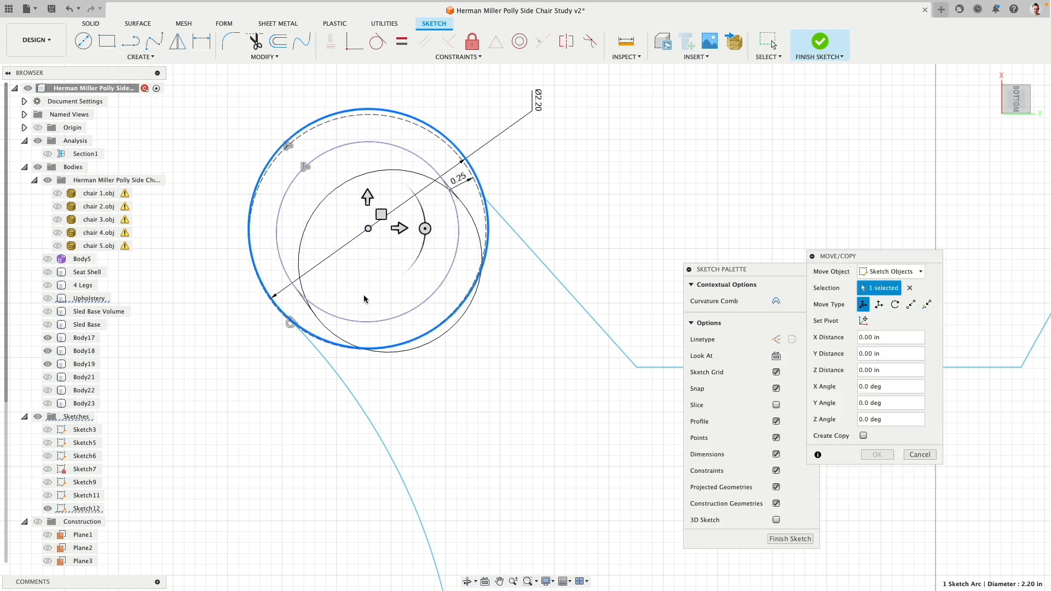
pyautogui.moveTo(367, 196); pyautogui.dragTo(368, 202)
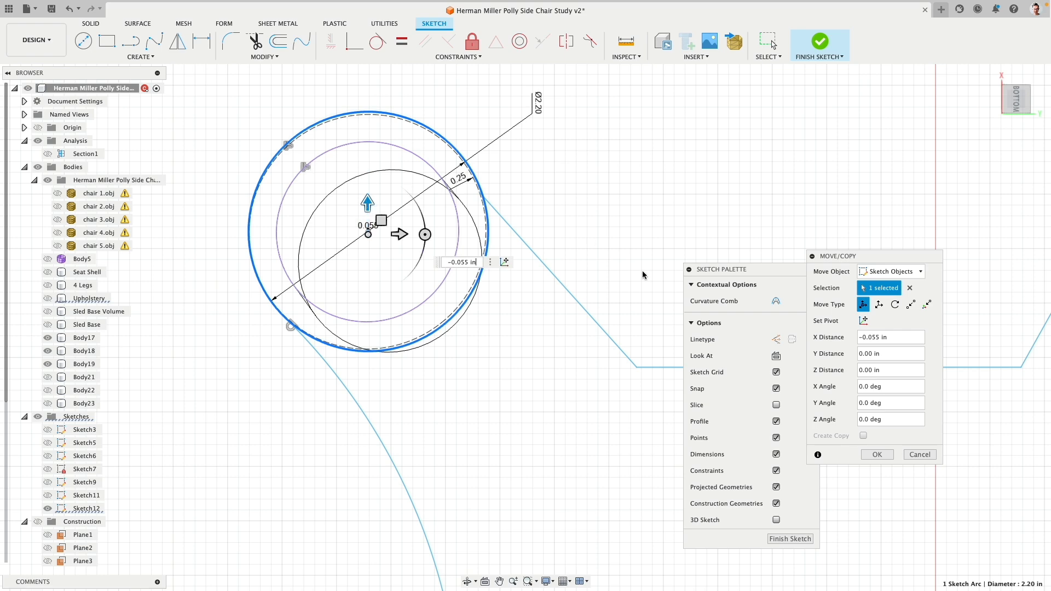
pyautogui.click(878, 455)
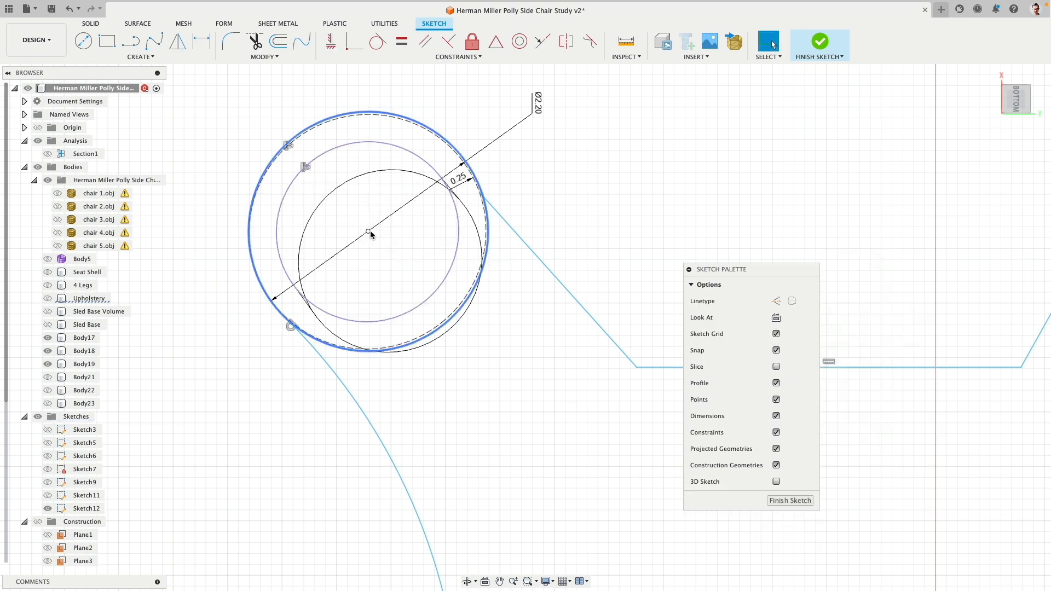
pyautogui.click(472, 41)
pyautogui.scroll(-4, 565, 223)
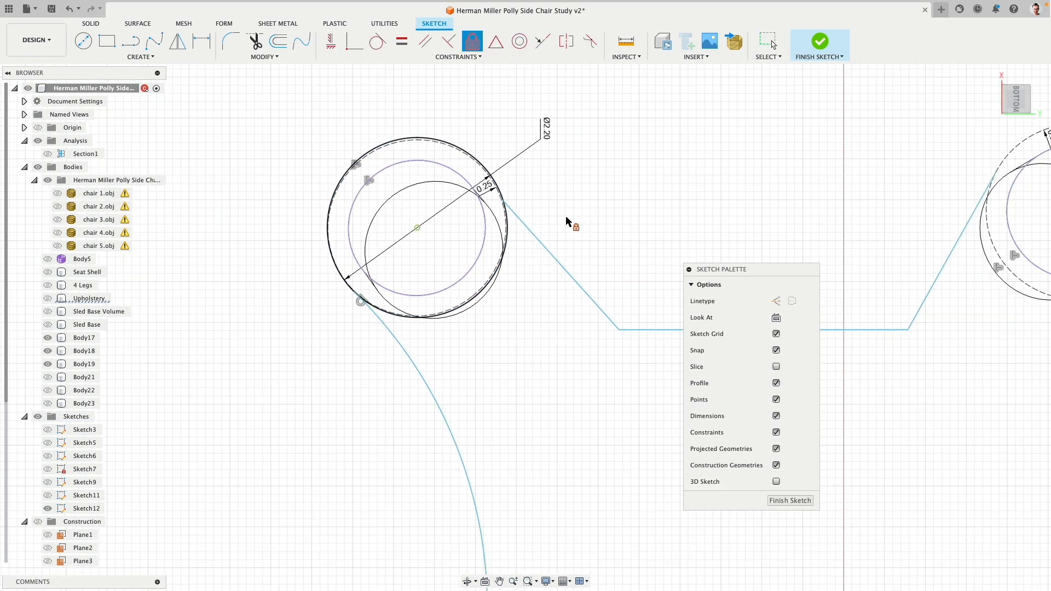
pyautogui.scroll(3, 515, 198)
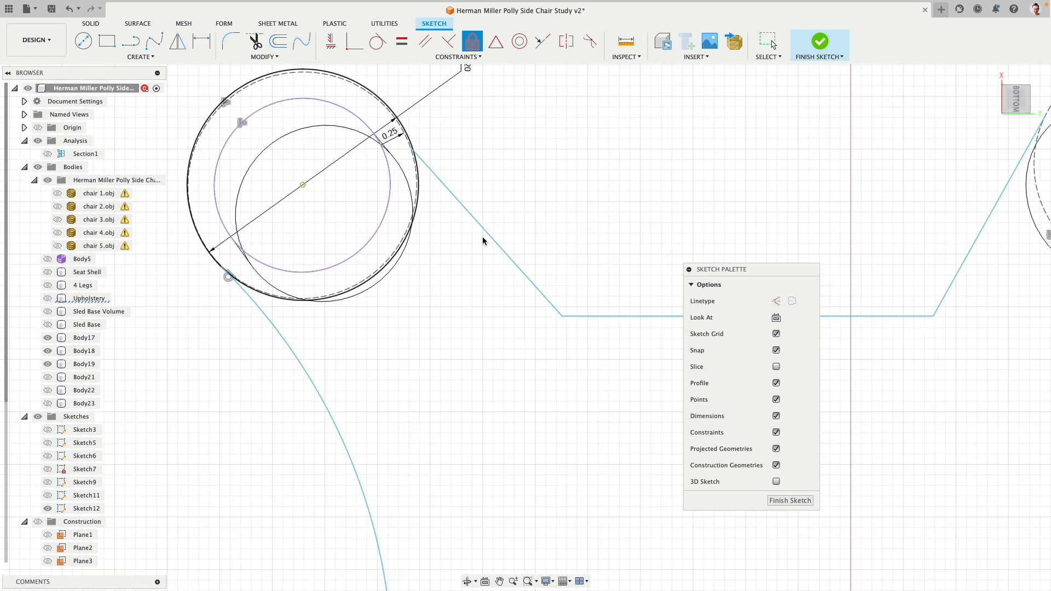
pyautogui.press('Escape')
# - Try to make the left-hand slanted line tangent to the 2.20 in circle
pyautogui.click(426, 167)
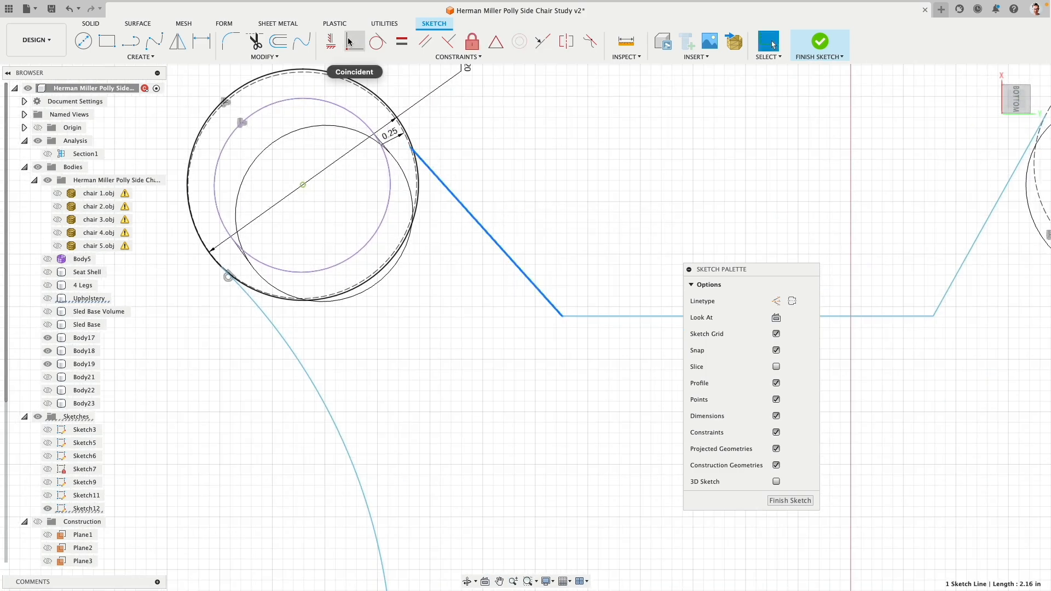
pyautogui.click(377, 41)
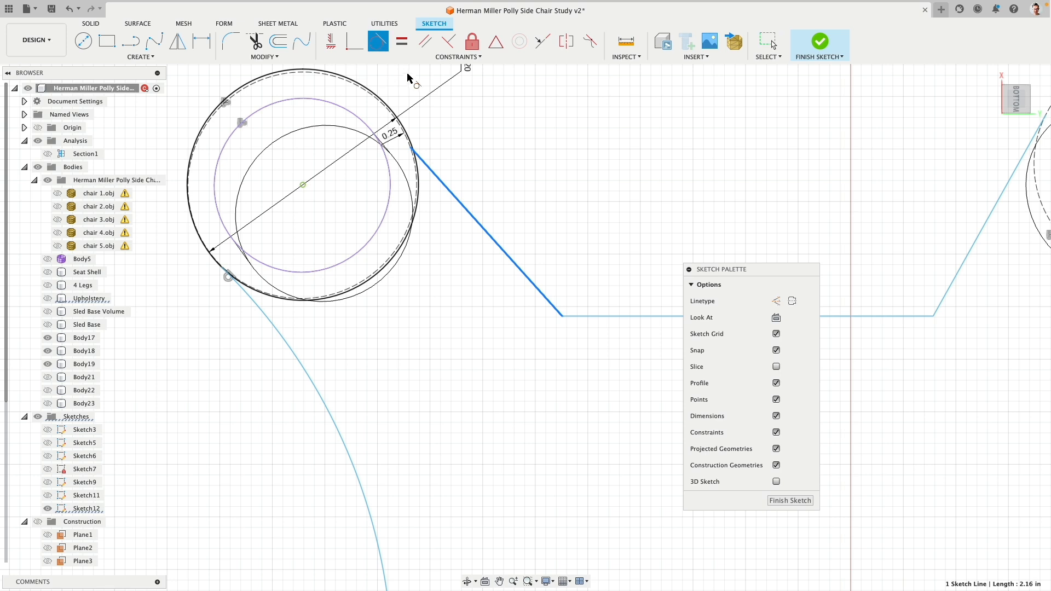
pyautogui.click(385, 102)
pyautogui.press('Escape')
# - Replace the left-hand slanted line with one about 2.79 in long, from the circle's edge to the horizontal line's left end
pyautogui.click(521, 270)
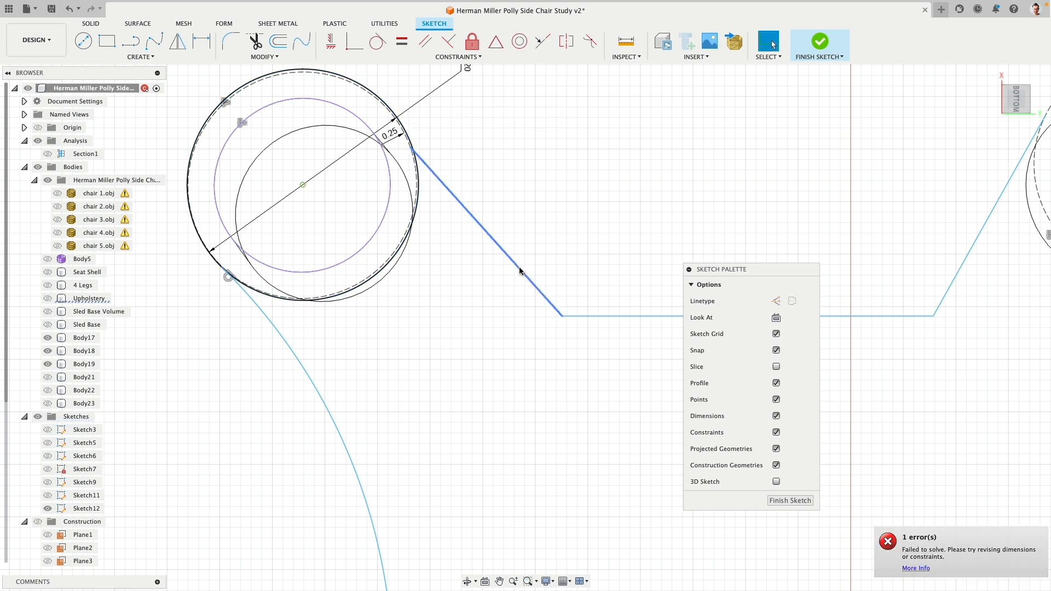
pyautogui.press('Delete')
pyautogui.click(131, 41)
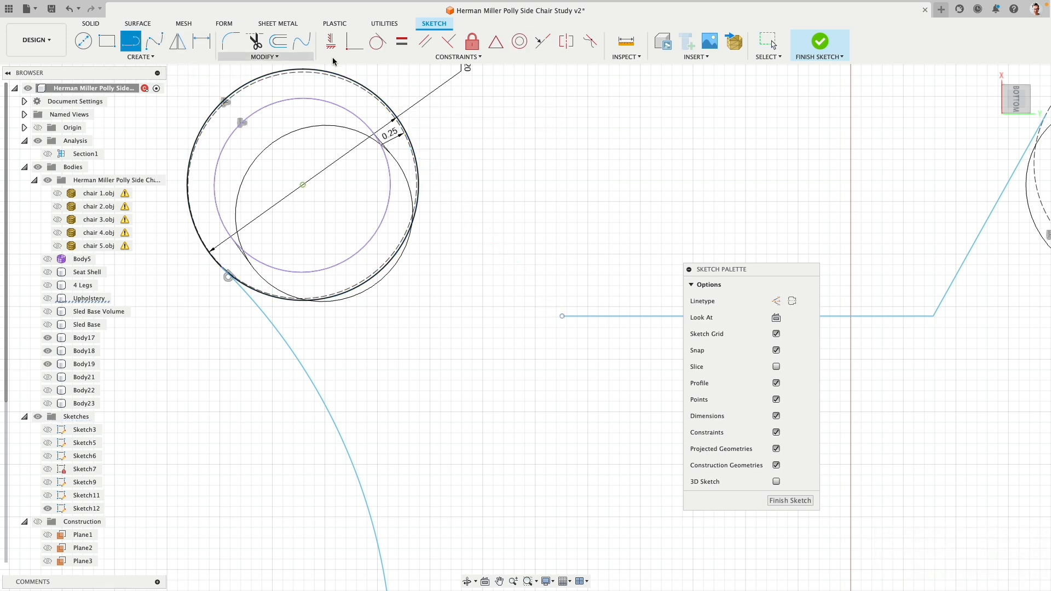
pyautogui.click(379, 94)
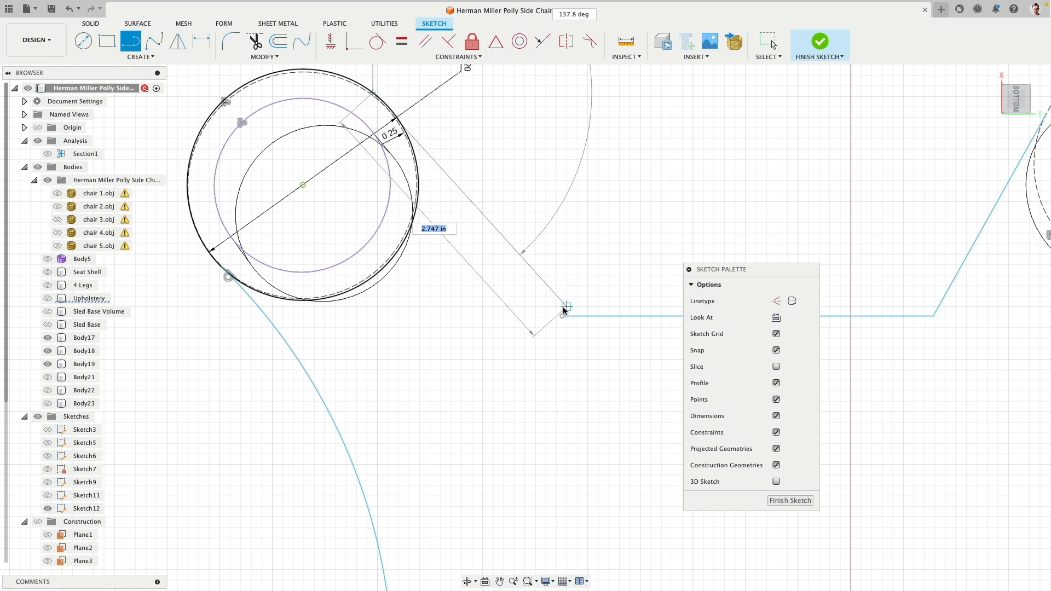
pyautogui.click(562, 316)
pyautogui.press('Escape')
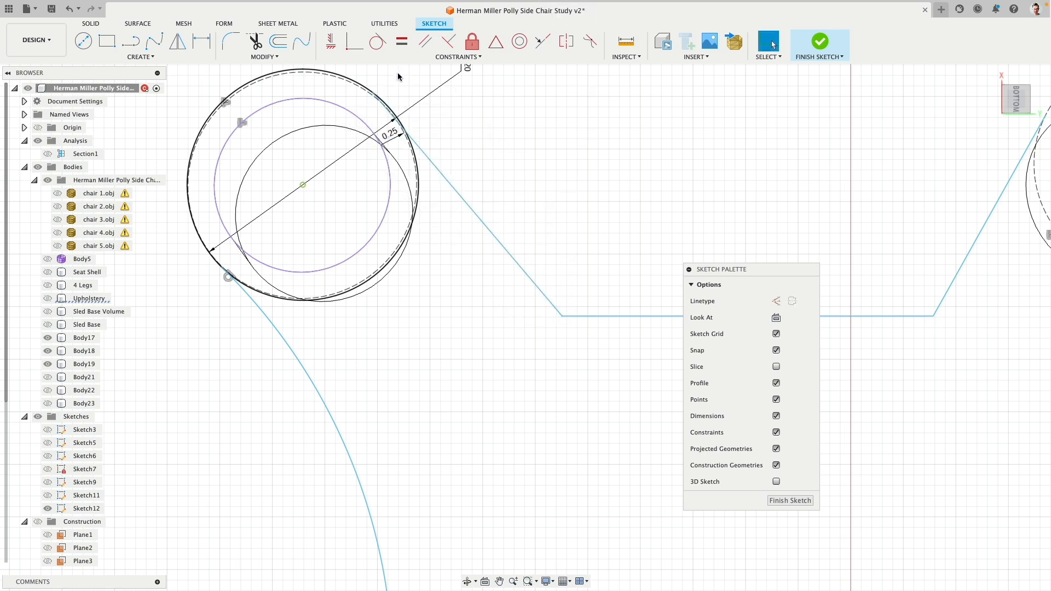
# - Make the new left-hand slanted line tangent to the left-hand circle
pyautogui.click(378, 41)
pyautogui.click(434, 166)
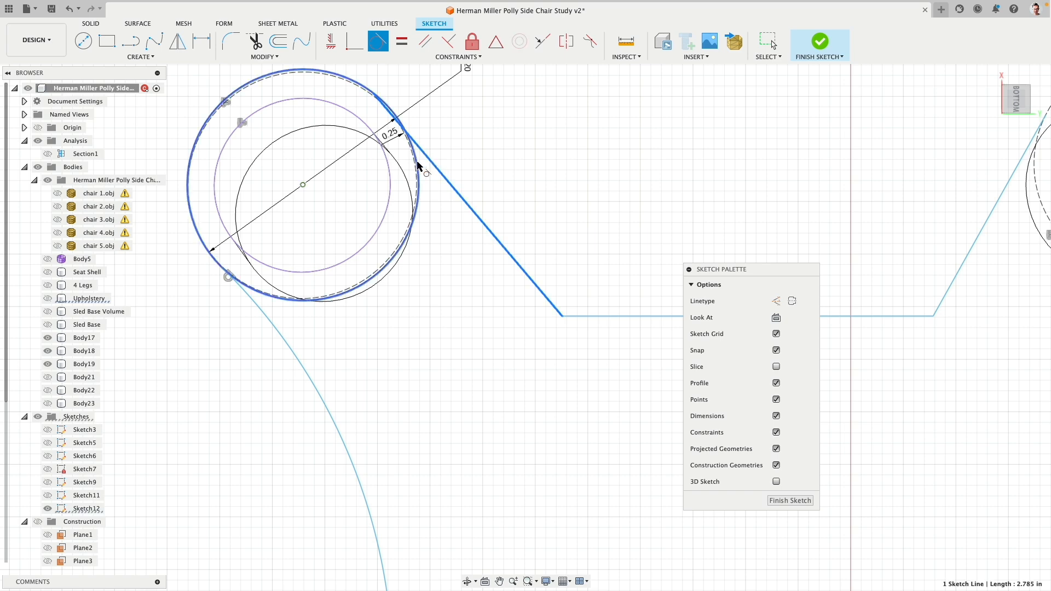
pyautogui.click(418, 163)
pyautogui.scroll(-4, 507, 173)
pyautogui.moveTo(623, 167); pyautogui.dragTo(378, 179, button='middle')
pyautogui.scroll(3, 424, 178)
pyautogui.press('Escape')
# - Draw a circle slightly larger than the right-hand dashed offset outline and shift its centre to align over it
pyautogui.moveTo(524, 163); pyautogui.dragTo(367, 165, button='middle')
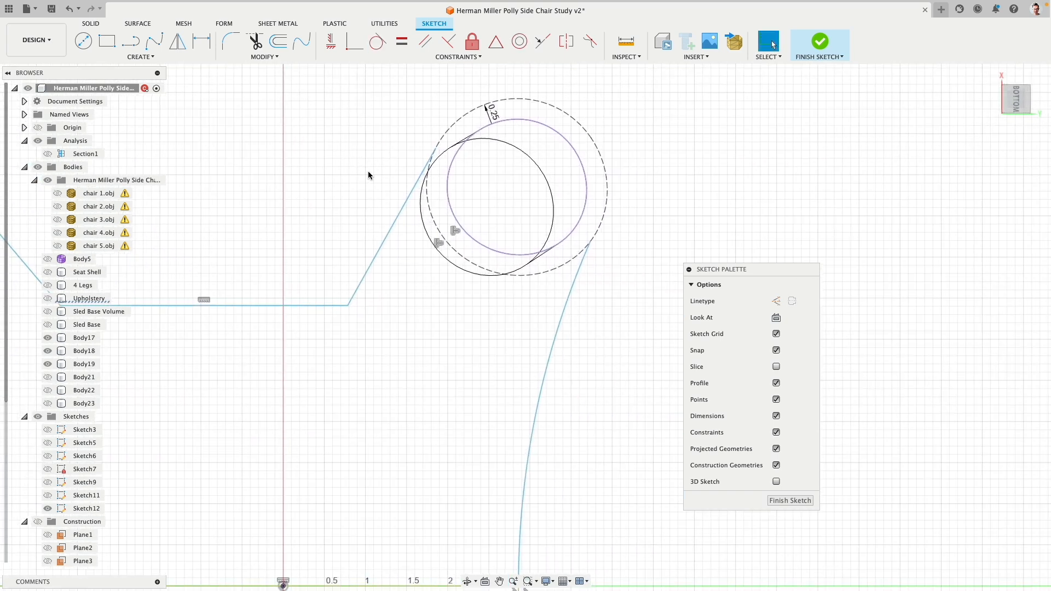
pyautogui.click(83, 41)
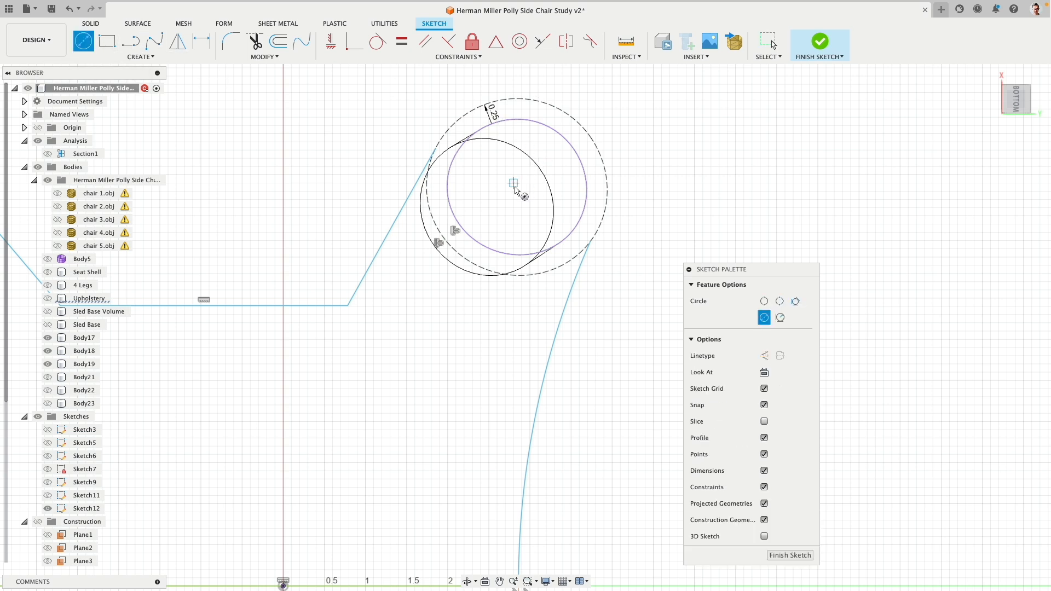
pyautogui.click(522, 200)
pyautogui.click(584, 129)
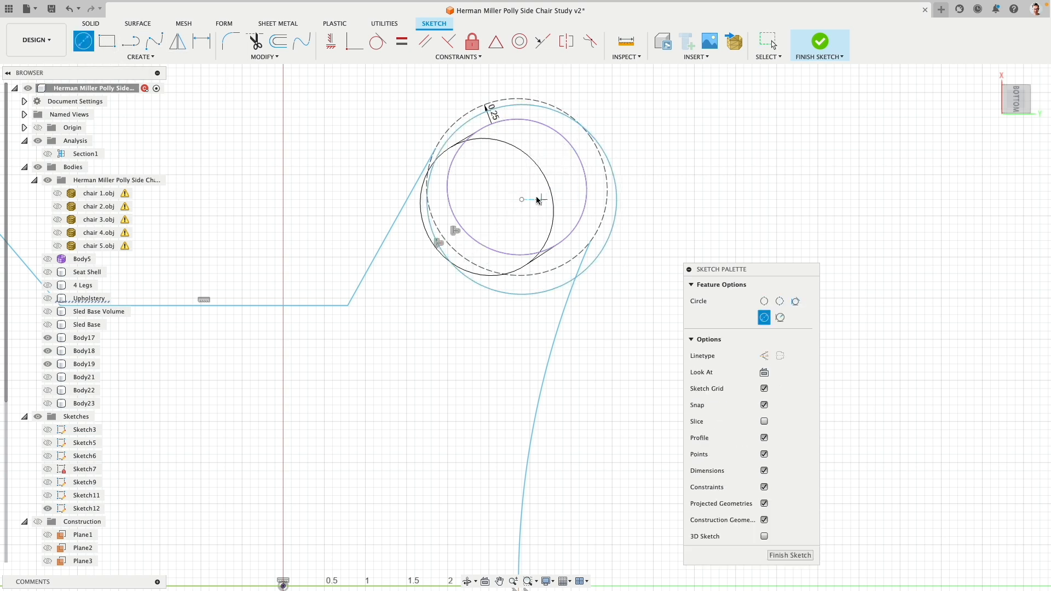
pyautogui.press('Escape')
pyautogui.moveTo(522, 199); pyautogui.dragTo(516, 192)
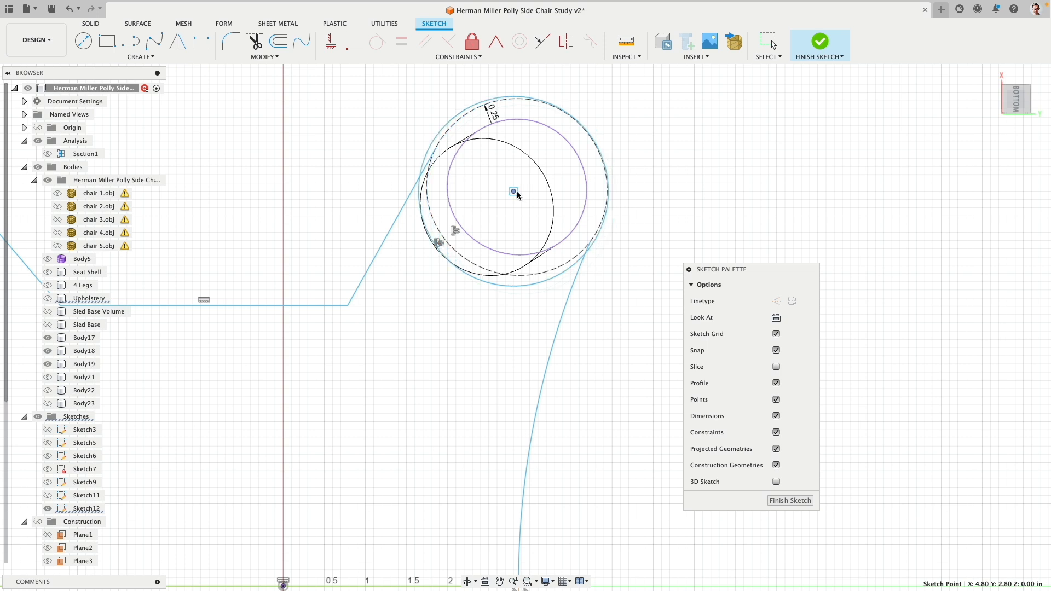
# - Dimension the right-hand circle with a diameter of 2.2 in
pyautogui.press('d')
pyautogui.click(478, 103)
pyautogui.click(428, 93)
pyautogui.write('2.2')
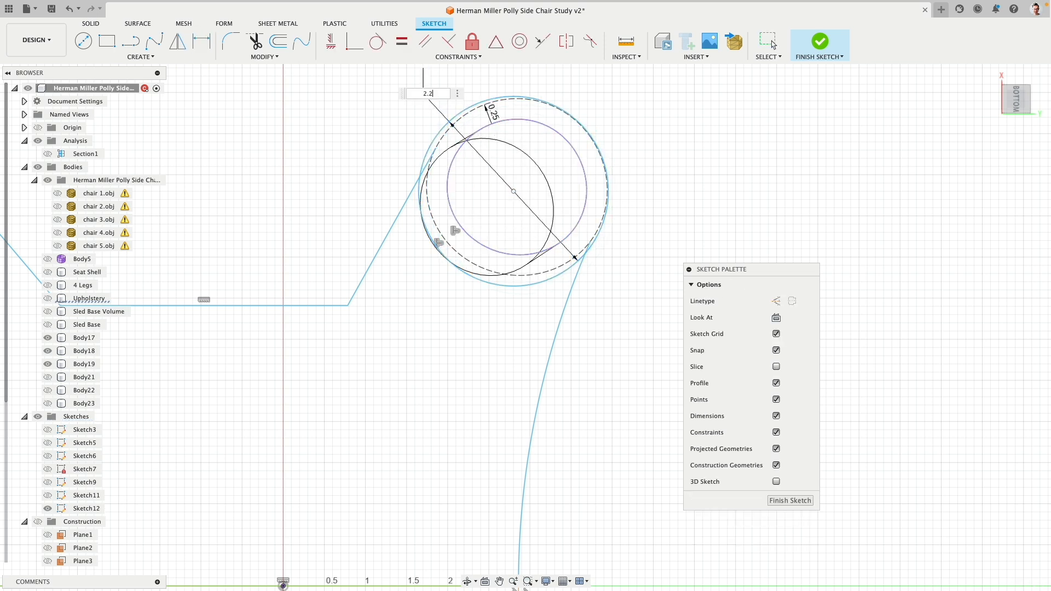
pyautogui.press('Return')
pyautogui.press('Escape')
# - Move the right-hand circle's centre 0.047 in along X and 0.033 in along Y, and fix it in place
pyautogui.click(513, 191)
pyautogui.press('m')
pyautogui.moveTo(527, 177); pyautogui.dragTo(529, 174)
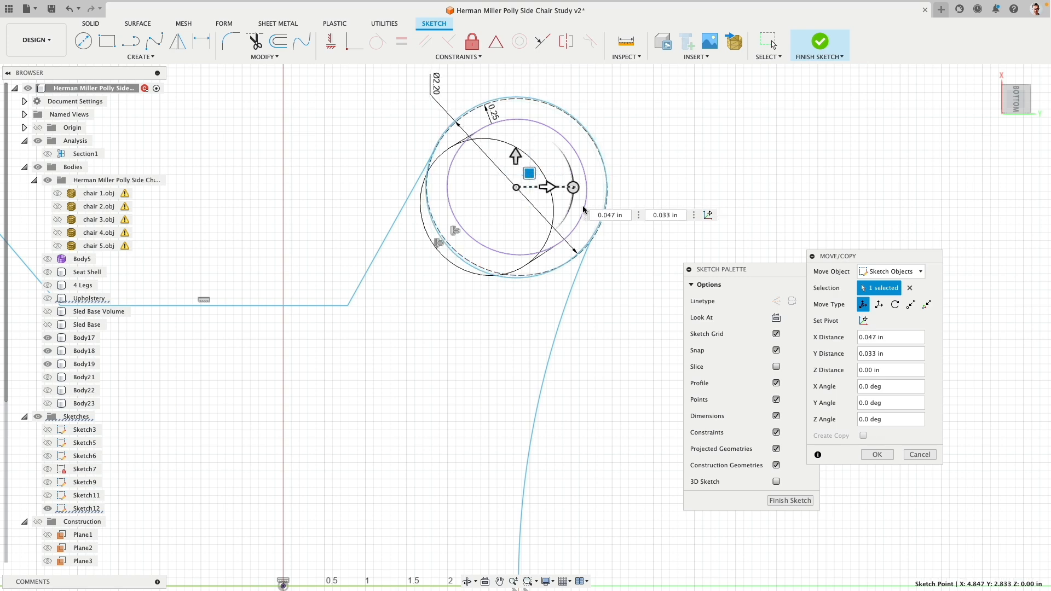
pyautogui.click(893, 457)
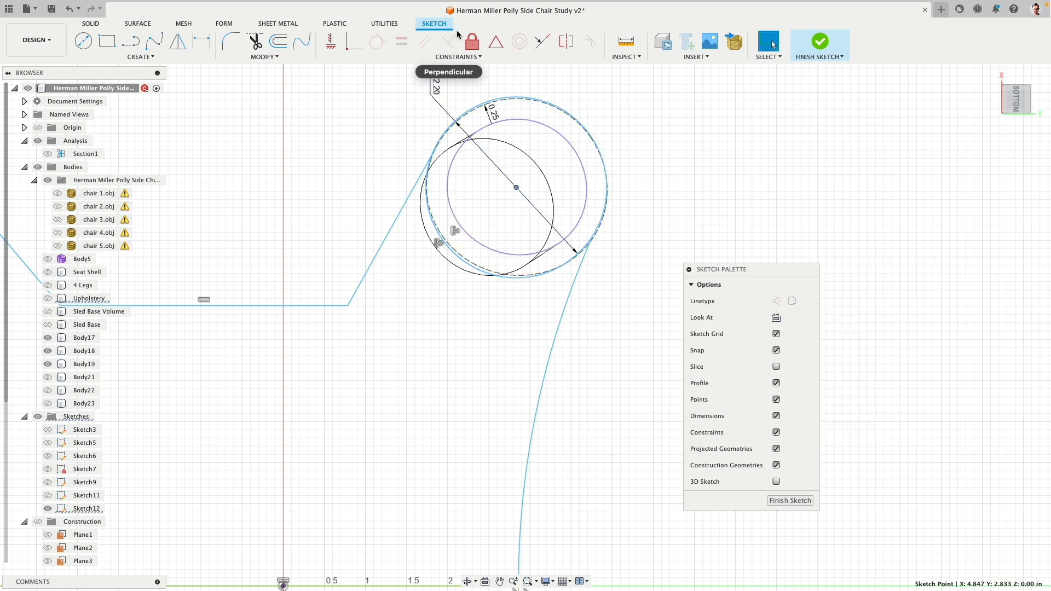
# - Delete the right-hand arc between the right-hand circle and the centre line
pyautogui.scroll(-3, 605, 282)
pyautogui.scroll(3, 591, 295)
pyautogui.scroll(-8, 577, 308)
pyautogui.scroll(3, 570, 324)
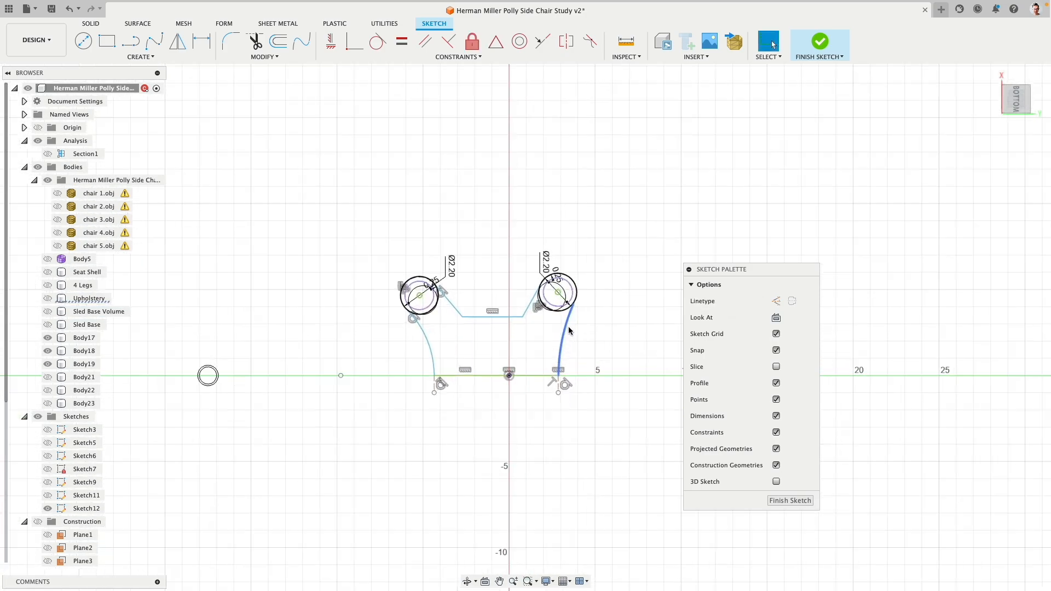
pyautogui.scroll(3, 568, 327)
pyautogui.scroll(2, 456, 219)
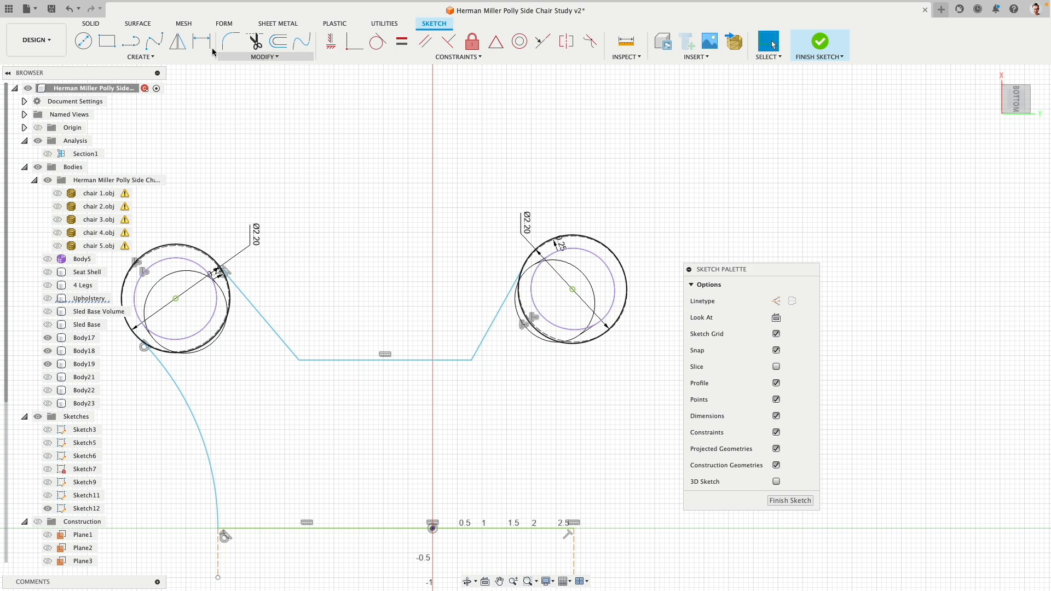
# - Draw a three-point arc from the right-hand end of the centre line to the right-hand circle and make it tangent to the circle
pyautogui.click(140, 56)
pyautogui.moveTo(126, 106)
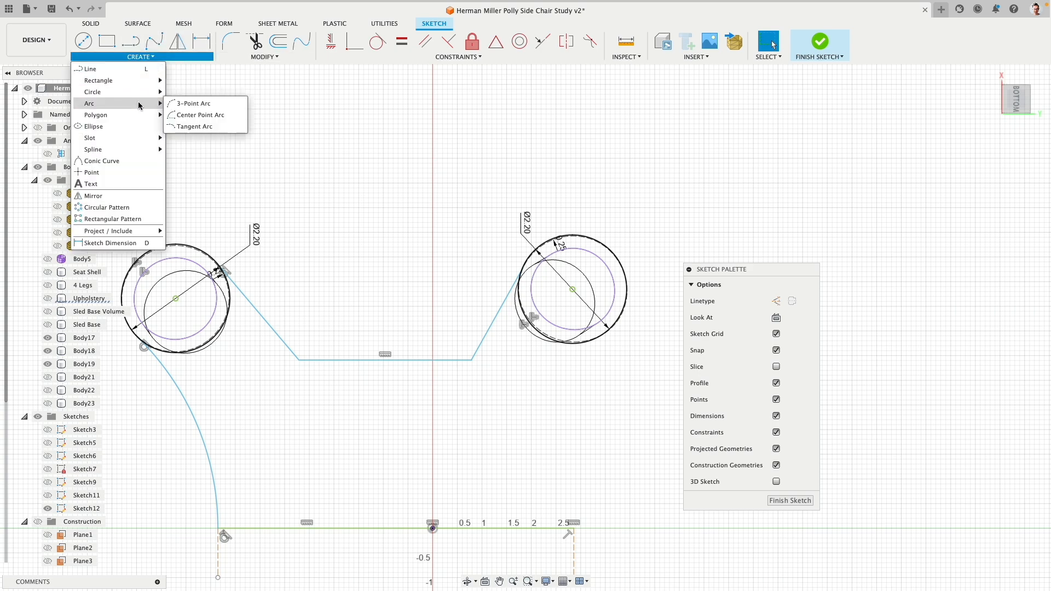
pyautogui.click(194, 103)
pyautogui.click(577, 530)
pyautogui.scroll(5, 635, 337)
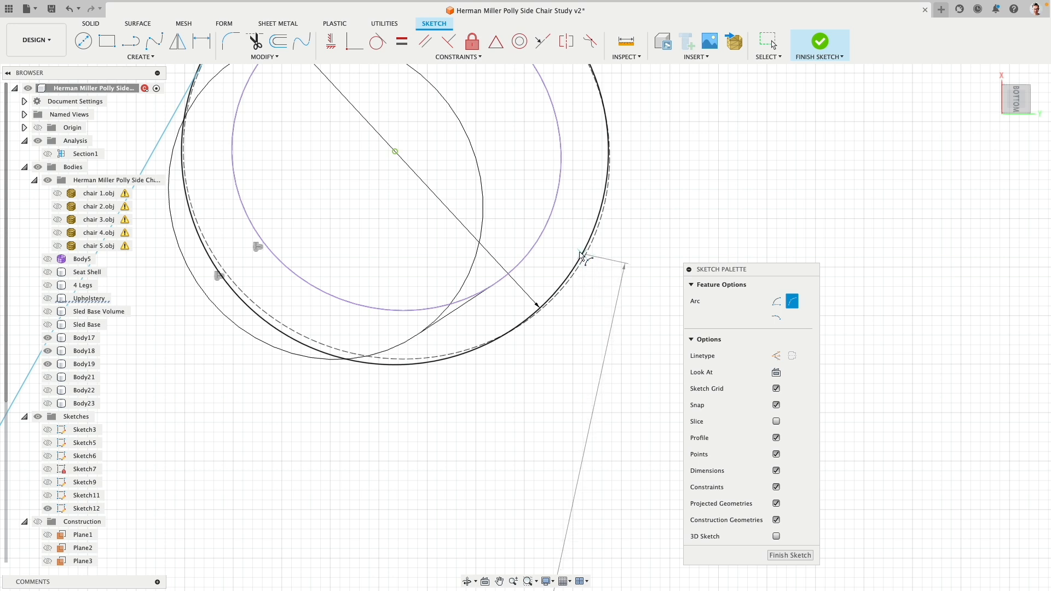
pyautogui.click(583, 254)
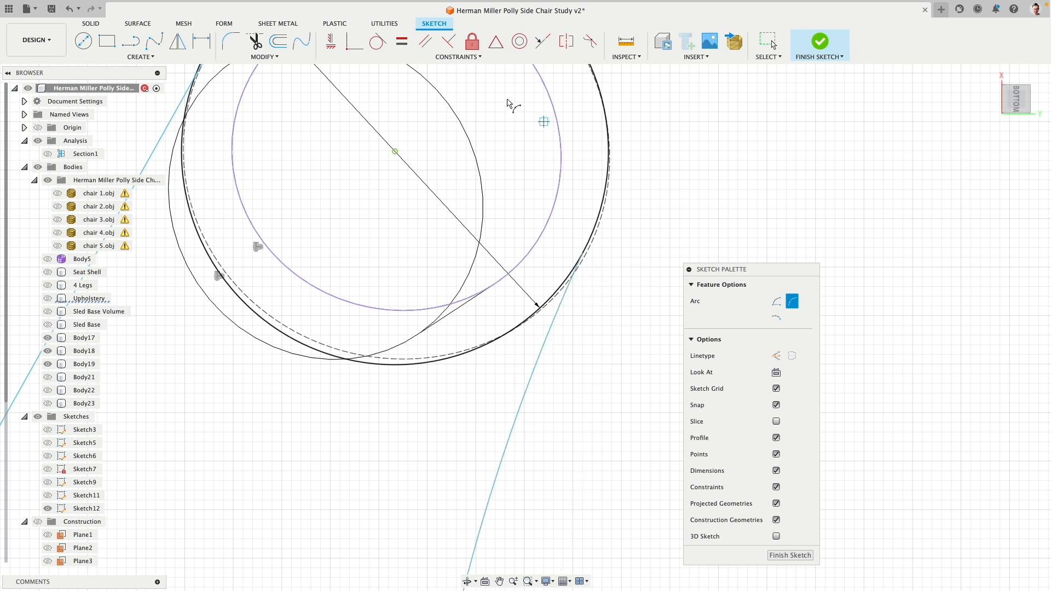
pyautogui.click(377, 41)
pyautogui.click(570, 317)
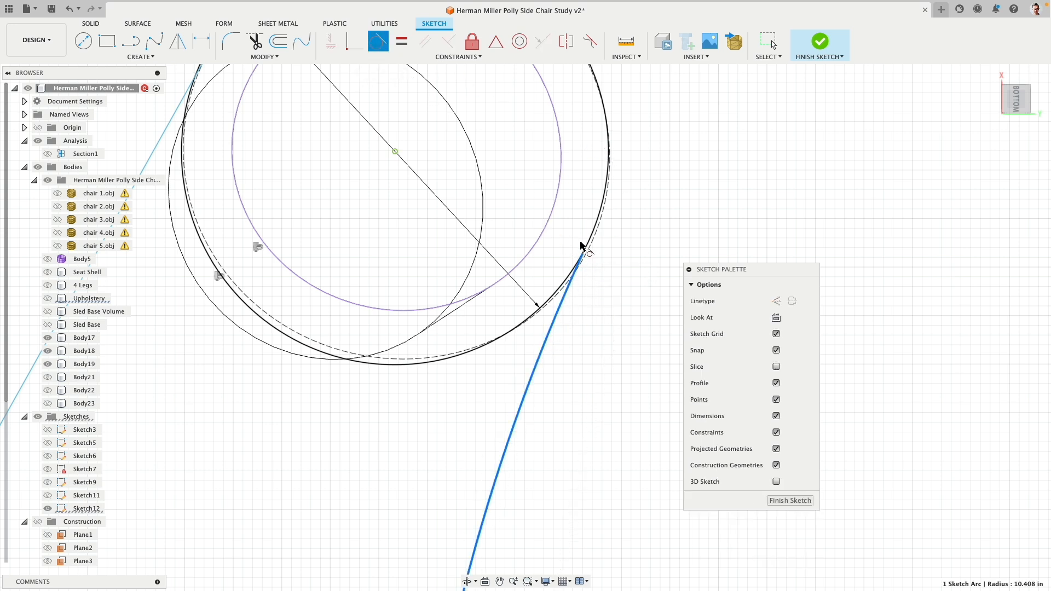
pyautogui.click(586, 246)
# - Delete the slanted line beside the right-hand circle and redraw it from the horizontal edge's right-hand end up to the circle
pyautogui.scroll(-4, 591, 336)
pyautogui.moveTo(606, 417); pyautogui.dragTo(595, 112, button='middle')
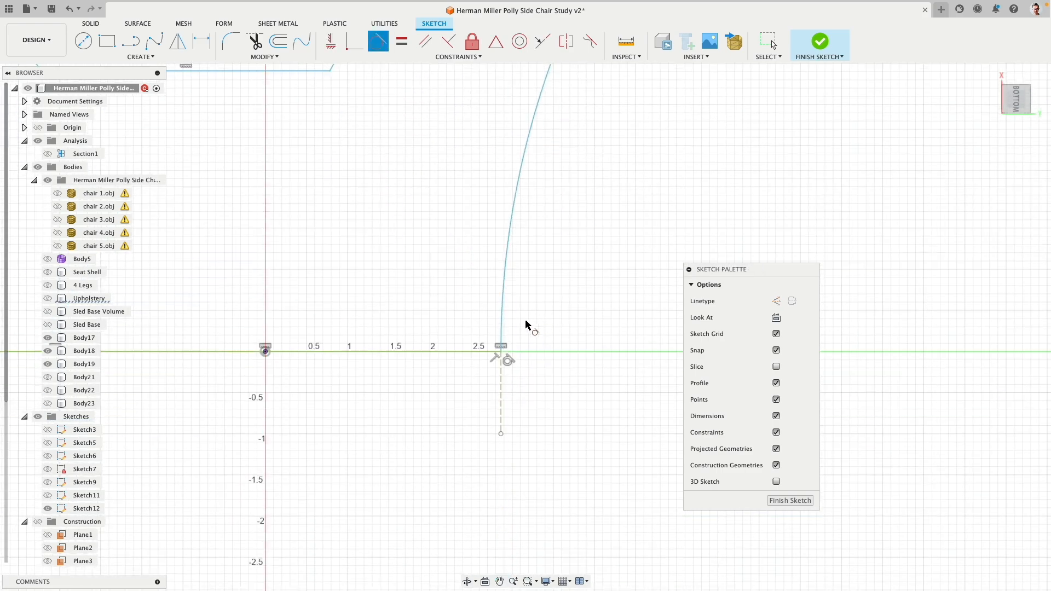
pyautogui.scroll(-3, 537, 315)
pyautogui.moveTo(586, 202); pyautogui.dragTo(592, 364, button='middle')
pyautogui.scroll(2, 489, 251)
pyautogui.scroll(4, 444, 279)
pyautogui.scroll(4, 444, 246)
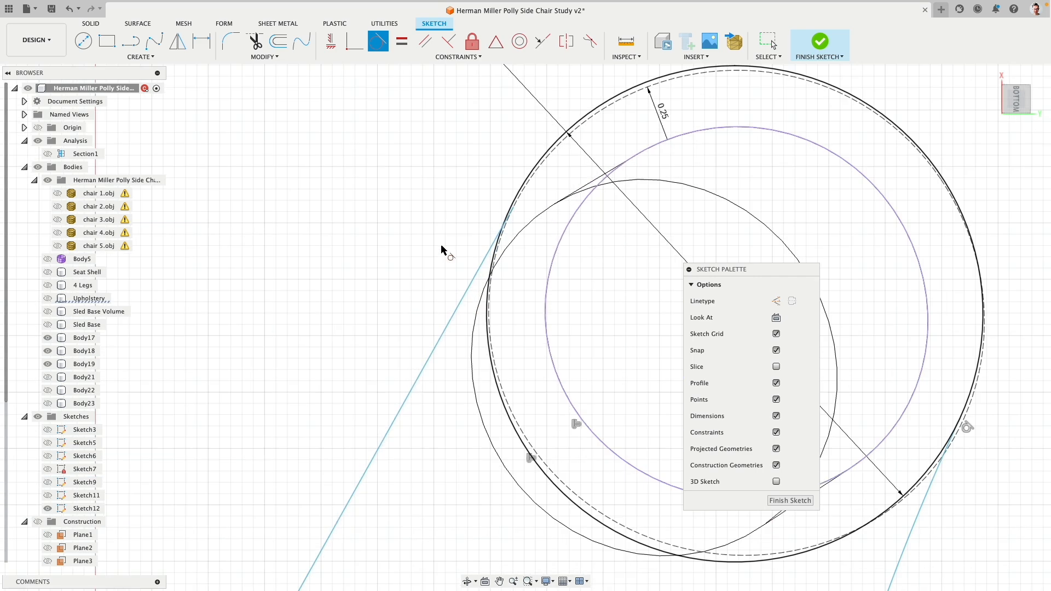
pyautogui.scroll(-5, 442, 248)
pyautogui.click(383, 404)
pyautogui.press('Delete')
pyautogui.click(133, 48)
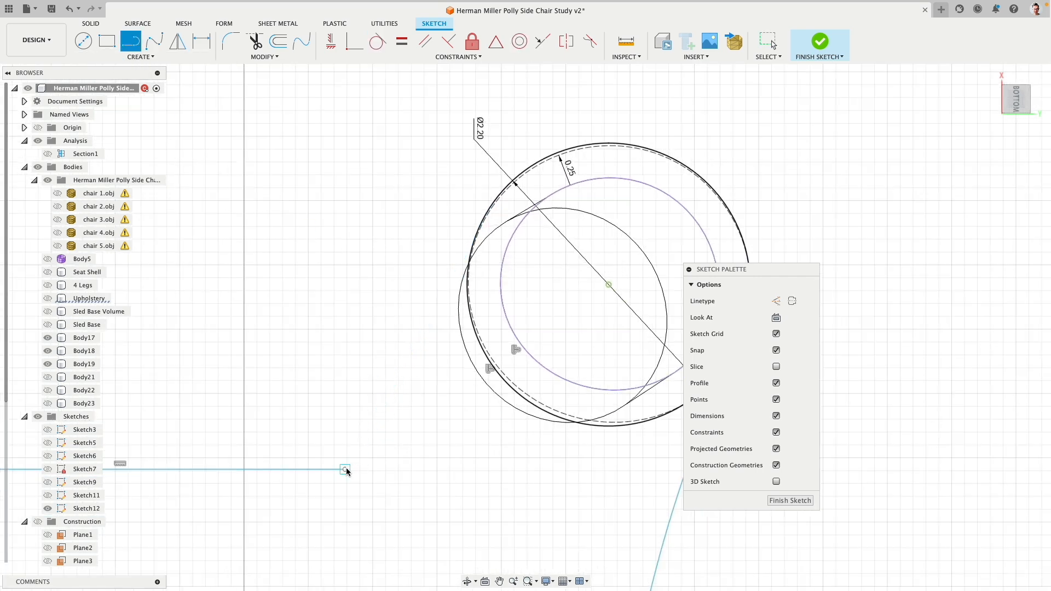
pyautogui.scroll(3, 399, 138)
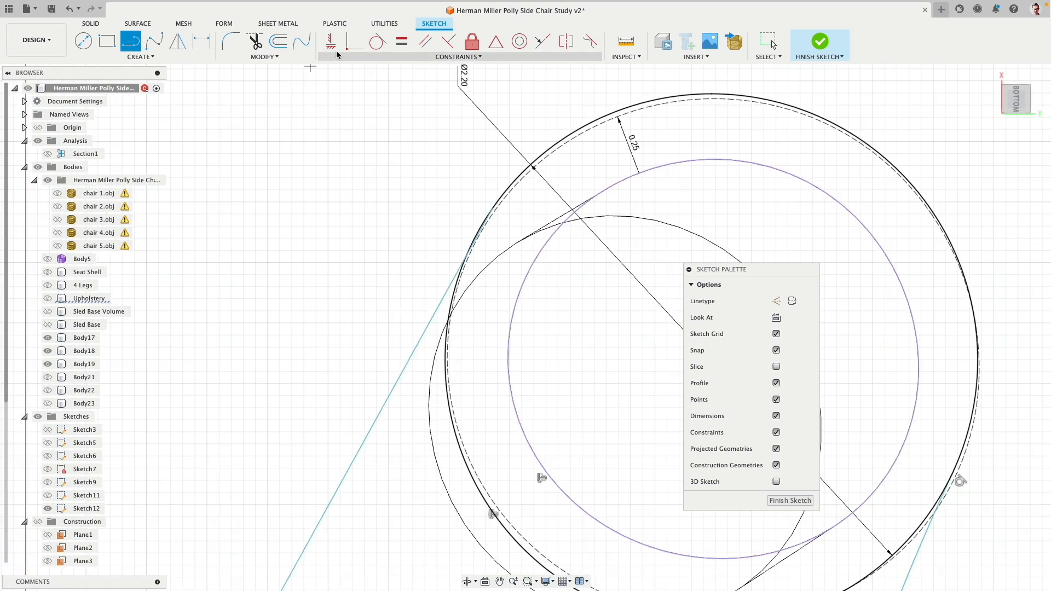
# - Make the redrawn slanted line tangent to the right-hand 2.20 in circle
pyautogui.click(377, 41)
pyautogui.click(438, 312)
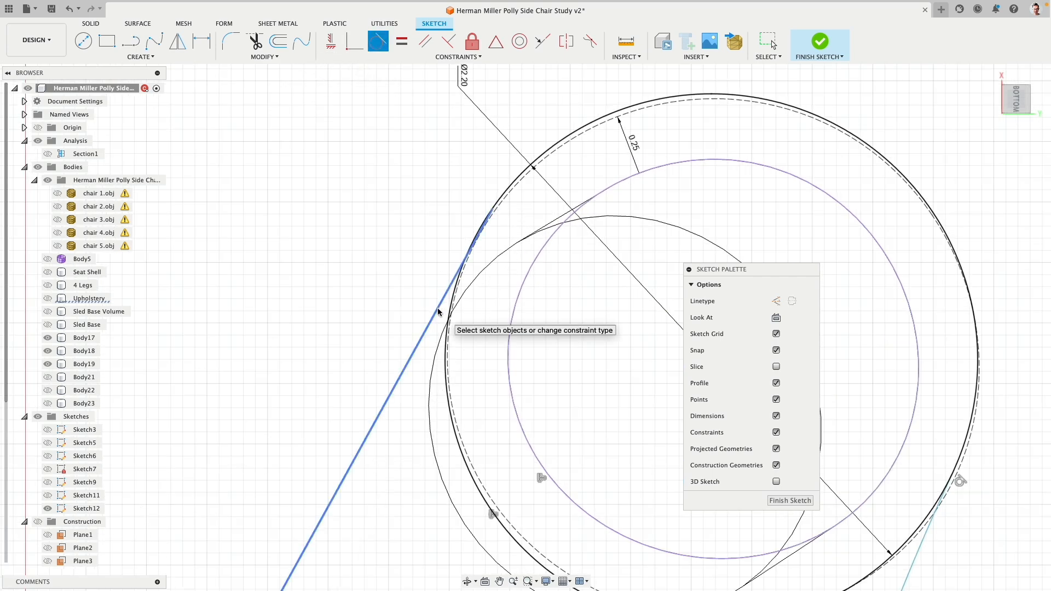
pyautogui.click(518, 181)
# - Delete the tiny arc at the corner and rejoin the slanted line directly to the end of the horizontal edge
pyautogui.scroll(-3, 394, 233)
pyautogui.scroll(-2, 394, 233)
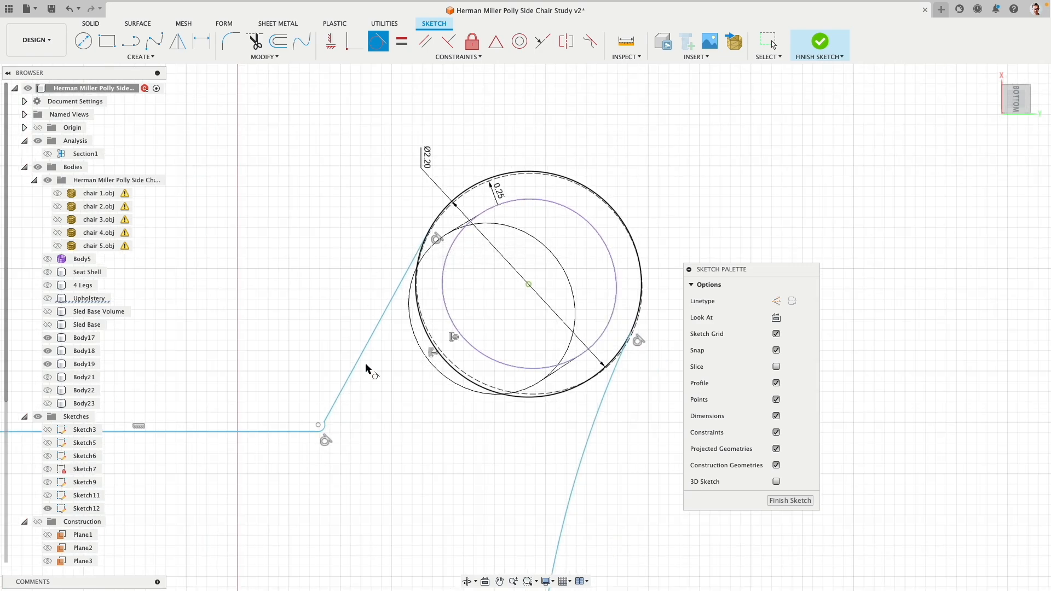
pyautogui.press('Escape')
pyautogui.scroll(5, 334, 416)
pyautogui.press('Delete')
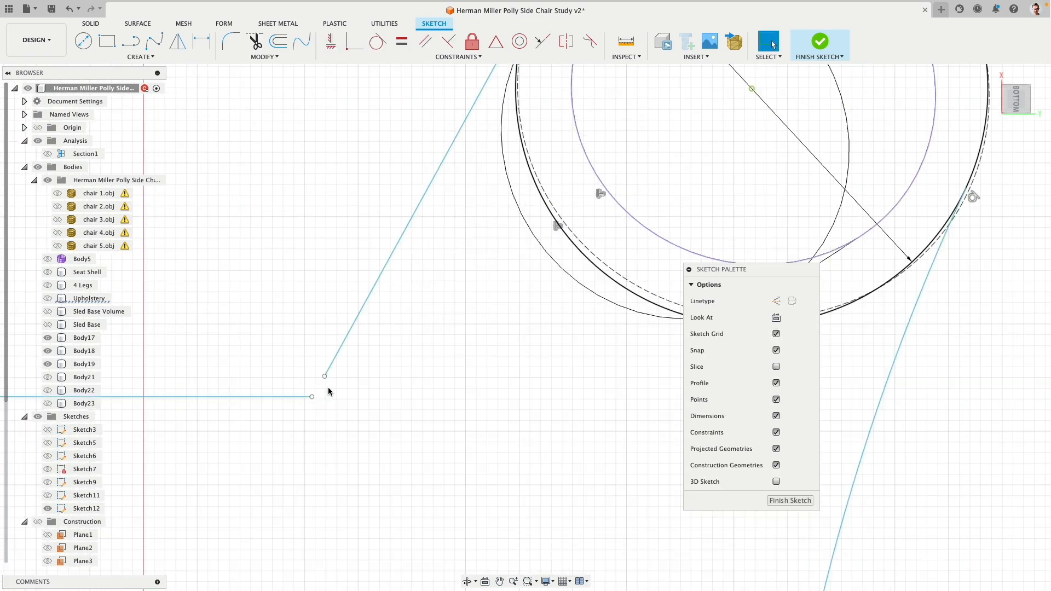
pyautogui.scroll(-2, 301, 339)
pyautogui.scroll(-1, 300, 332)
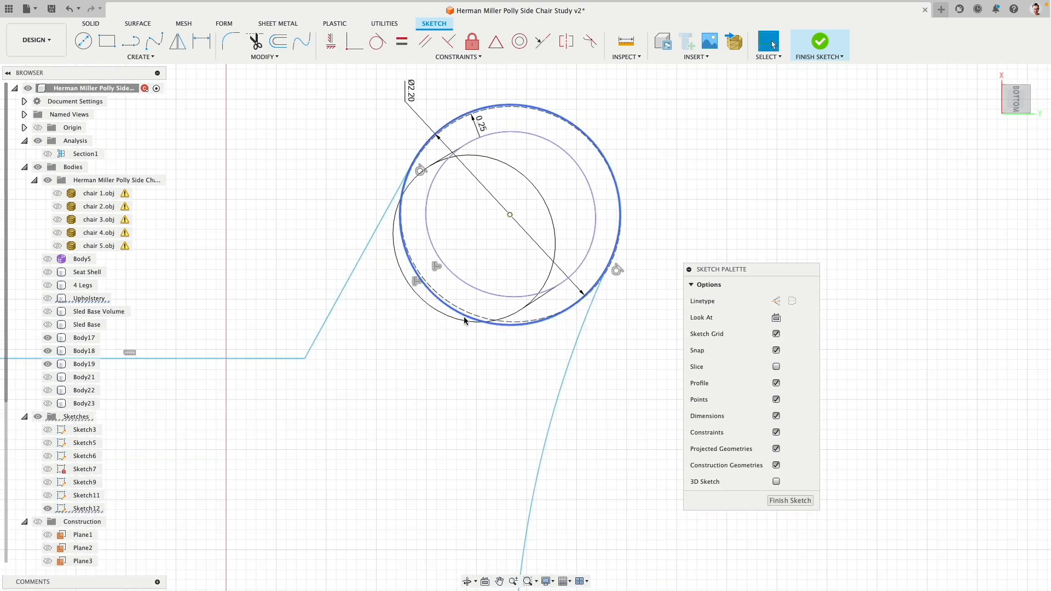
# - Delete the dashed offset outlines around both mount circles
pyautogui.click(463, 313)
pyautogui.scroll(-3, 414, 304)
pyautogui.moveTo(316, 222); pyautogui.dragTo(601, 184, button='middle')
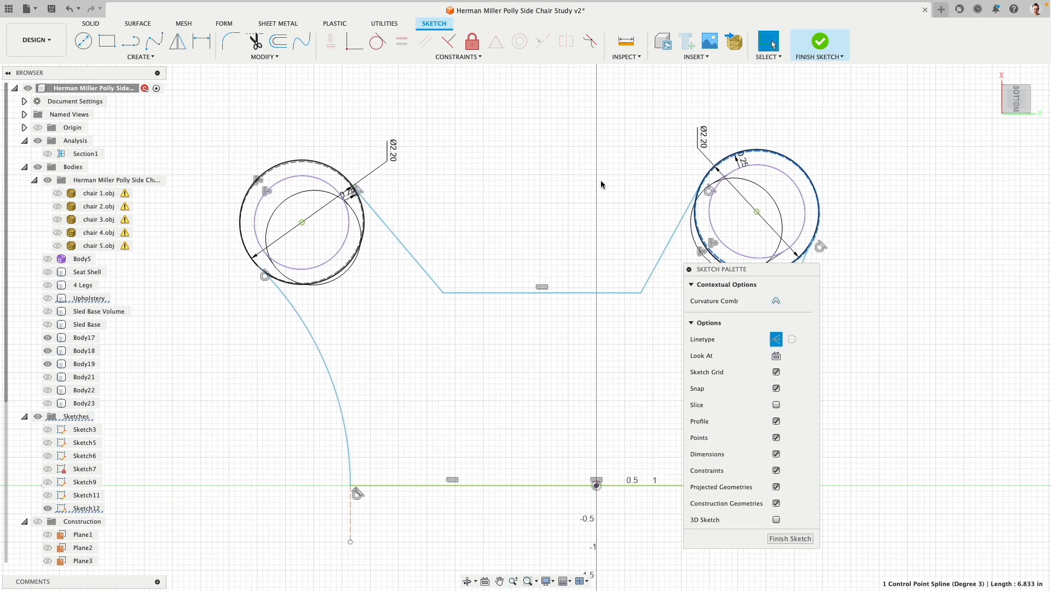
pyautogui.click(560, 176)
pyautogui.click(325, 168)
pyautogui.scroll(5, 346, 169)
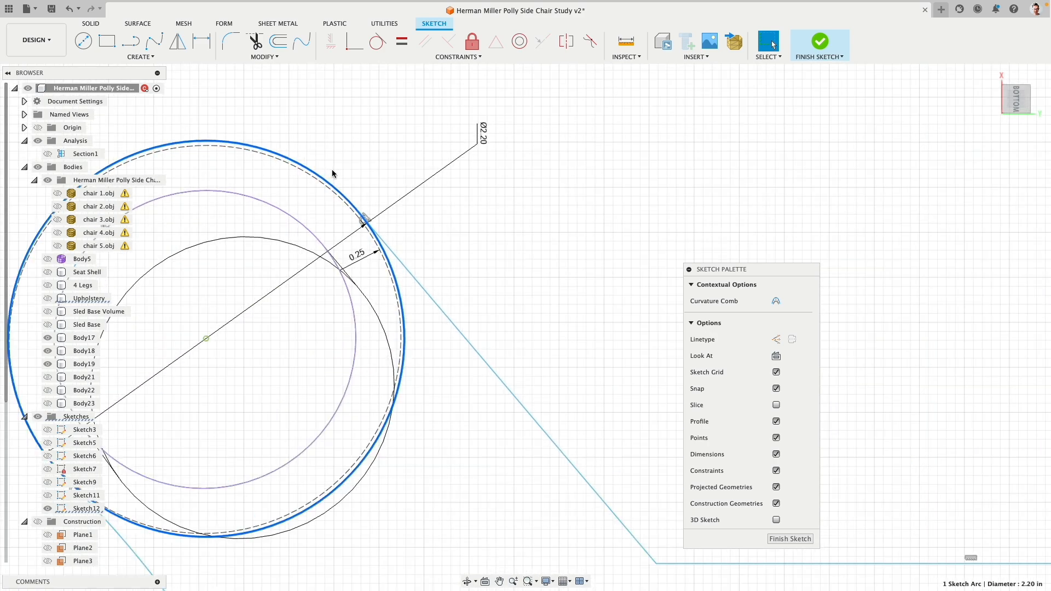
pyautogui.click(296, 168)
pyautogui.press('Delete')
# - Try to switch the projected inner outlines of both mounts to construction geometry
pyautogui.scroll(-5, 564, 202)
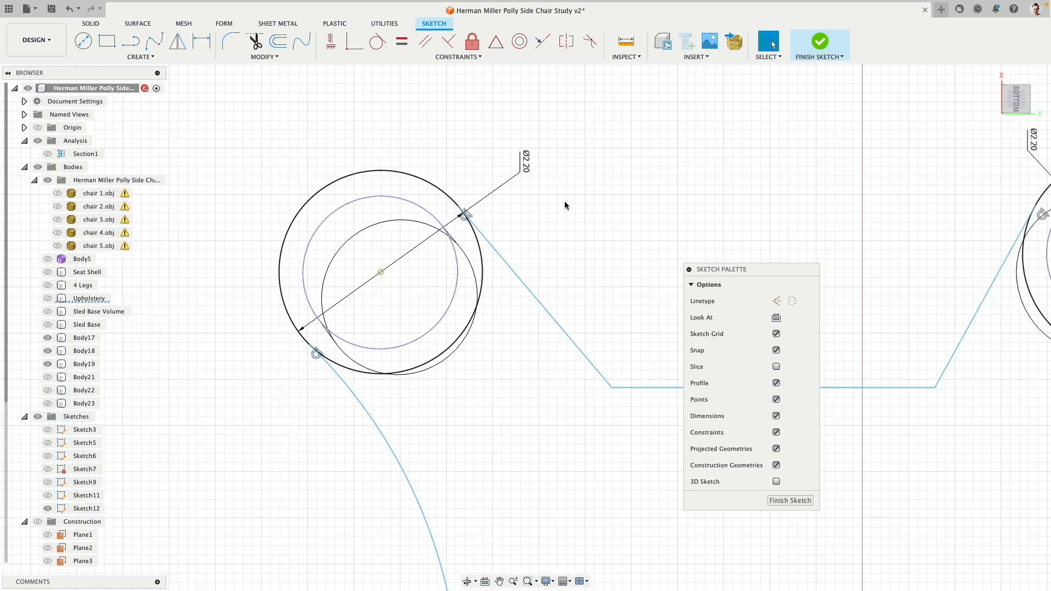
pyautogui.click(413, 200)
pyautogui.click(414, 198)
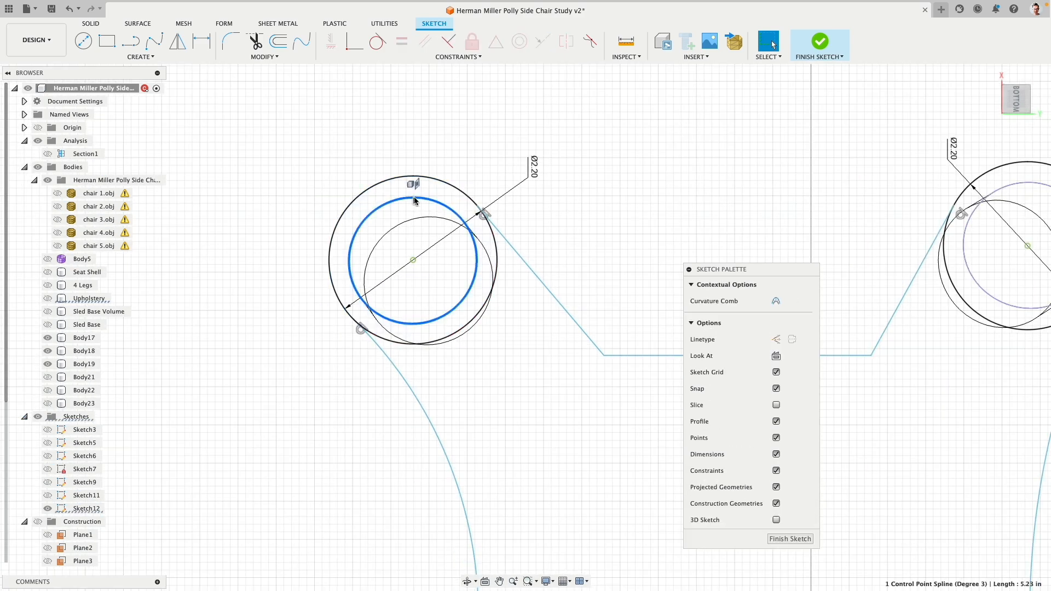
pyautogui.scroll(-3, 624, 179)
pyautogui.moveTo(685, 148); pyautogui.dragTo(421, 158, button='middle')
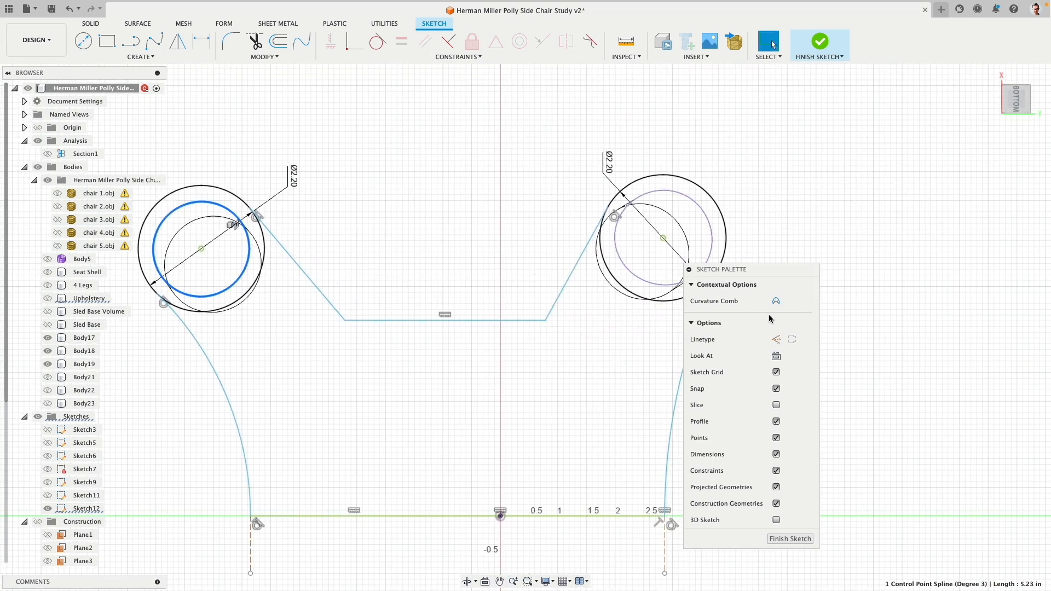
pyautogui.click(777, 339)
pyautogui.click(689, 197)
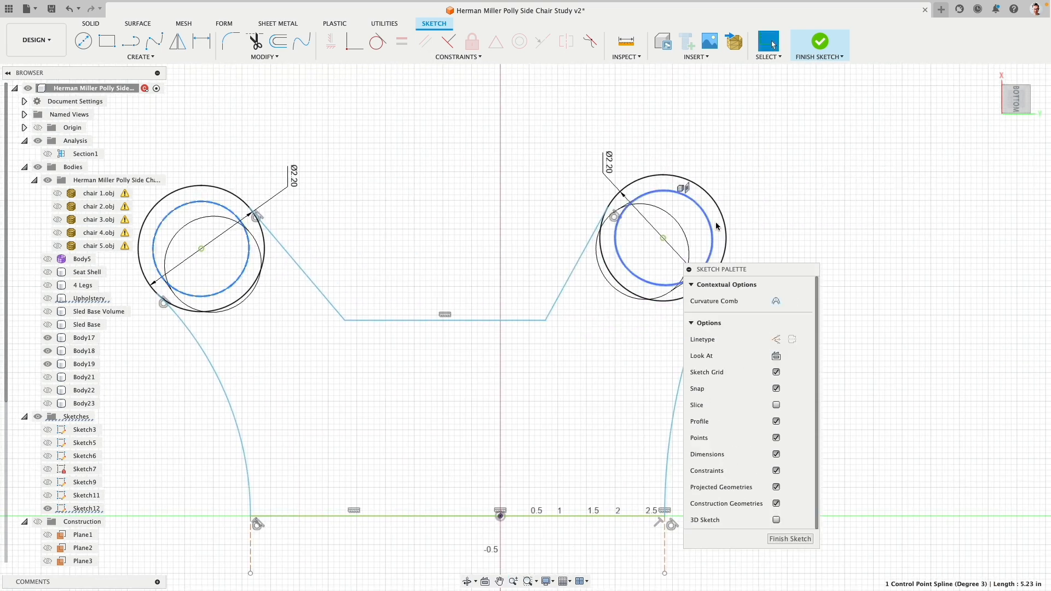
pyautogui.click(776, 339)
pyautogui.scroll(3, 711, 165)
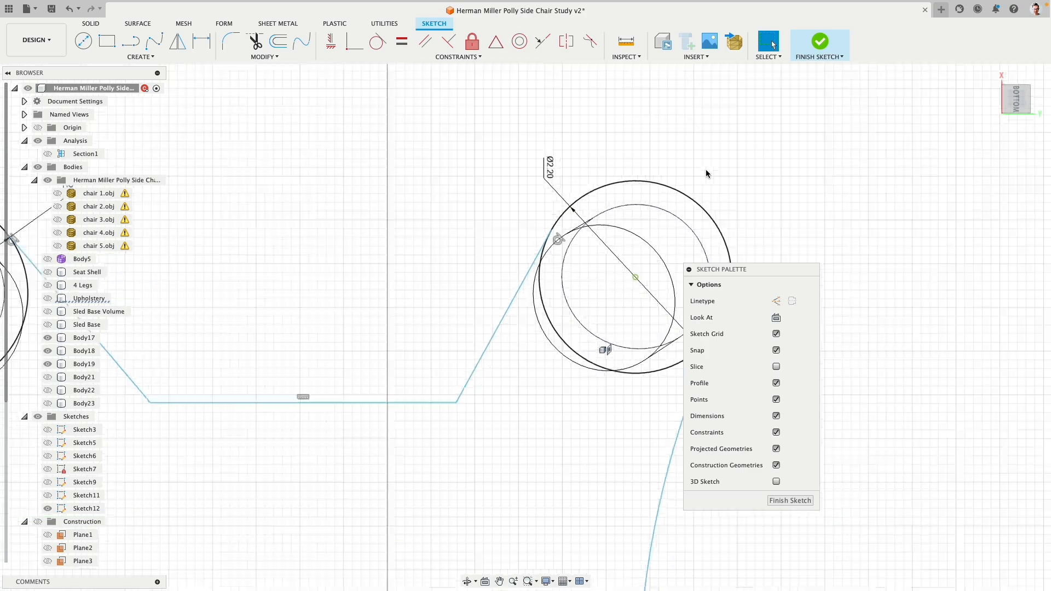
pyautogui.scroll(5, 672, 206)
pyautogui.scroll(-5, 638, 229)
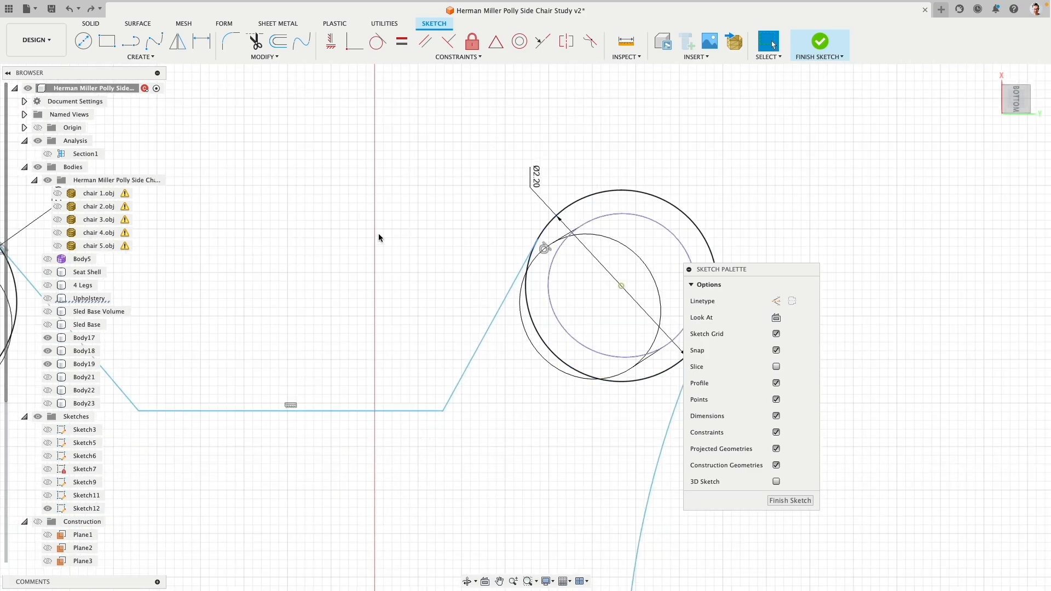
# - Sketch a horizontal line above the two circles and a three-point arc curving tangentially from its left-hand end
pyautogui.scroll(-3, 383, 238)
pyautogui.moveTo(336, 230); pyautogui.dragTo(502, 190, button='middle')
pyautogui.scroll(-2, 442, 196)
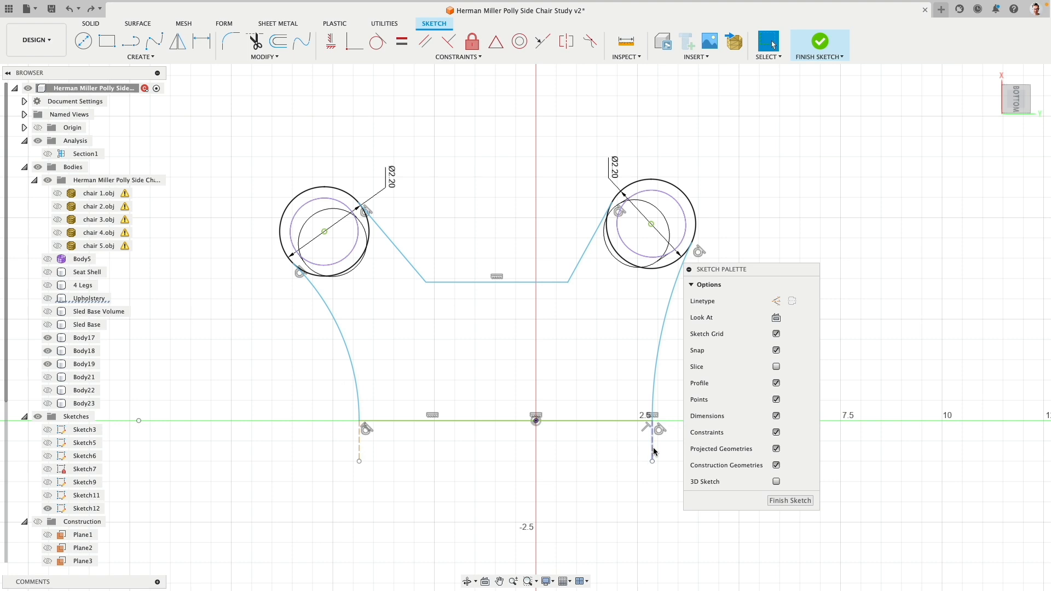
pyautogui.moveTo(541, 457); pyautogui.dragTo(470, 472, button='middle')
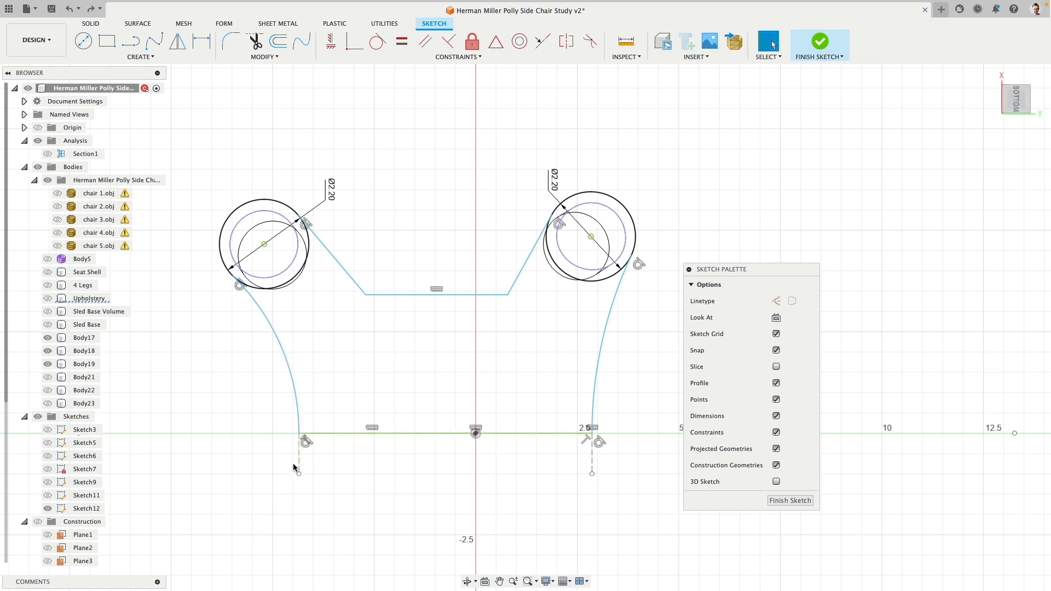
pyautogui.click(131, 41)
pyautogui.click(333, 138)
pyautogui.click(503, 139)
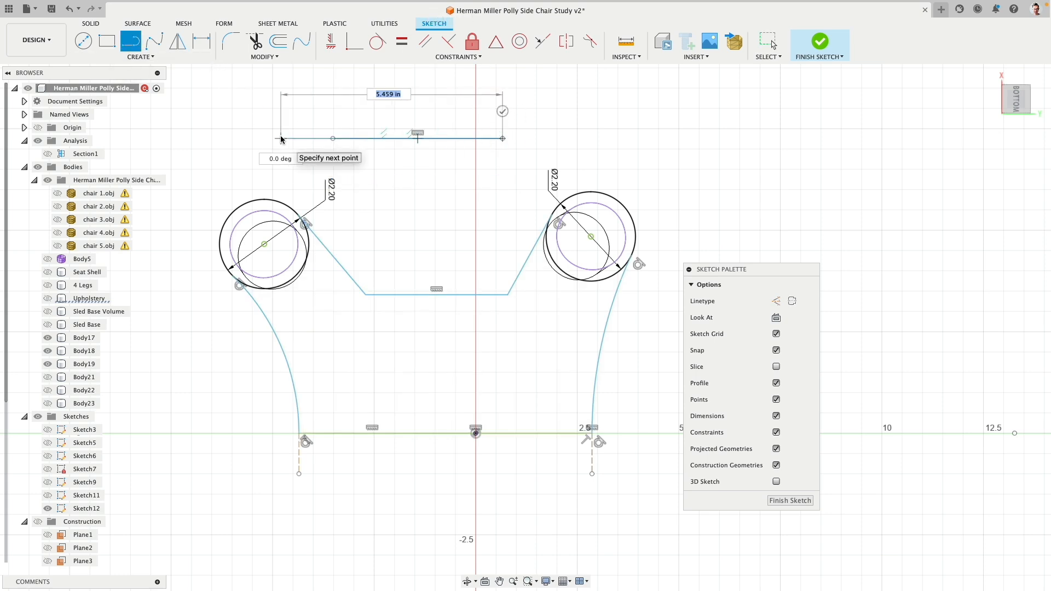
pyautogui.press('Escape')
pyautogui.click(141, 57)
pyautogui.moveTo(120, 104)
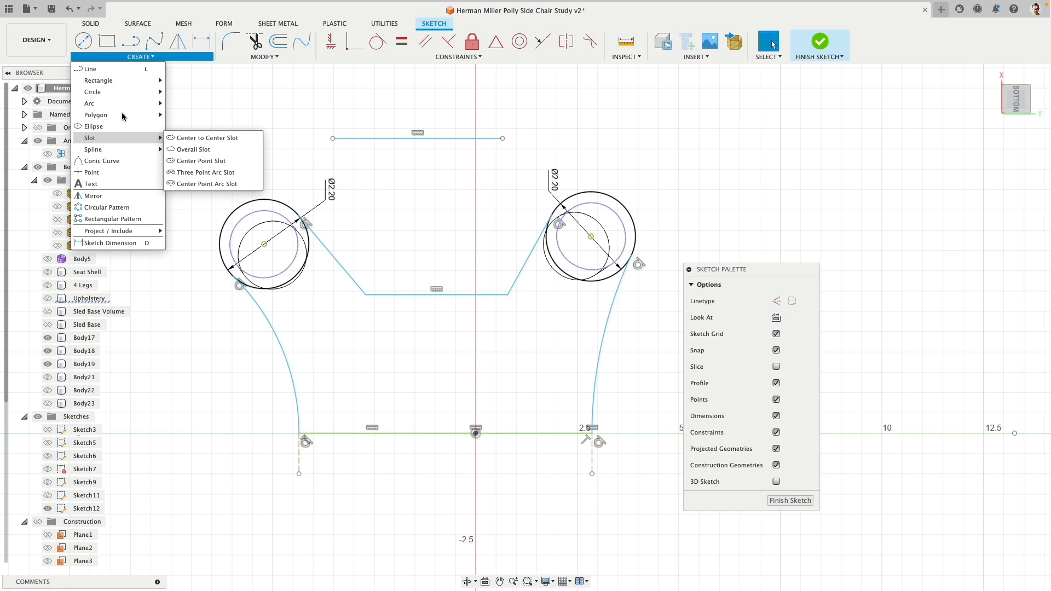
pyautogui.click(181, 103)
pyautogui.click(212, 190)
pyautogui.click(333, 139)
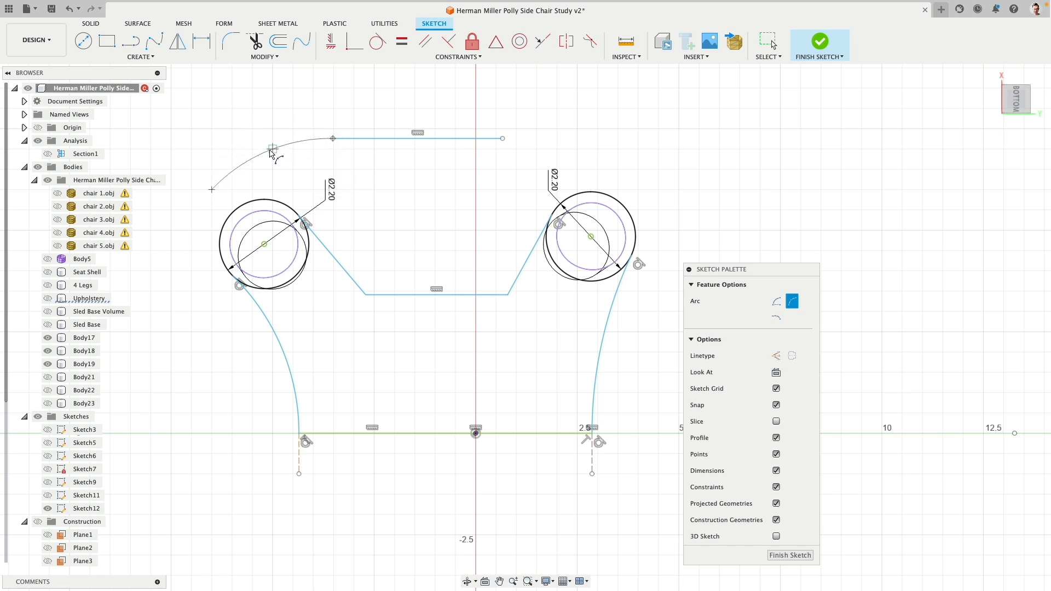
pyautogui.click(272, 154)
# - Delete the example line and arc above the circles
pyautogui.press('Escape')
pyautogui.click(374, 139)
pyautogui.press('Delete')
pyautogui.click(287, 147)
pyautogui.press('Delete')
# - Finish the half mount plate sketch
pyautogui.scroll(-2, 380, 159)
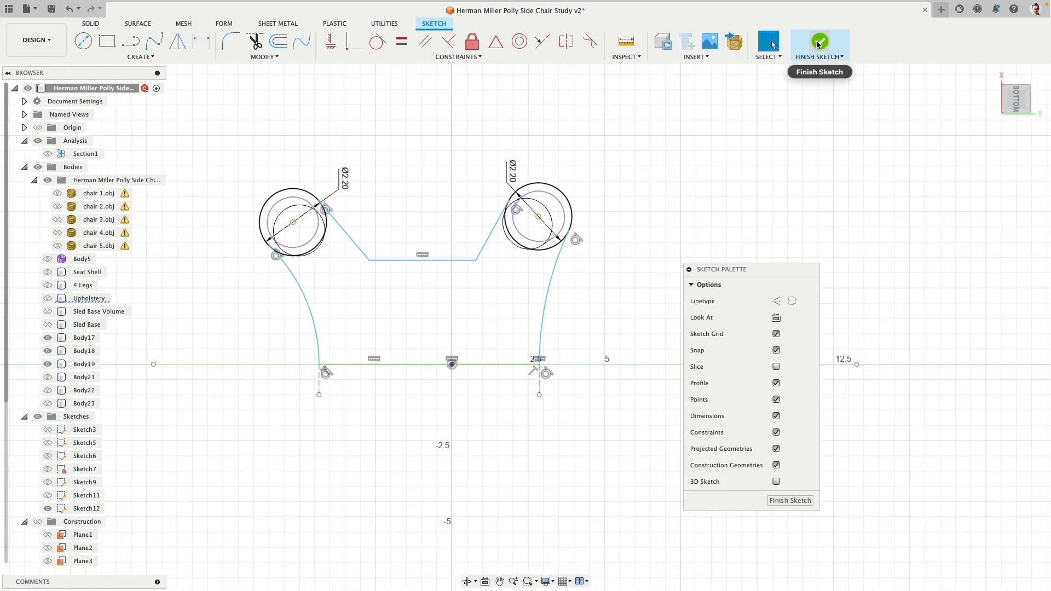
pyautogui.keyDown('shift'); pyautogui.moveTo(593, 126); pyautogui.dragTo(593, 160, button='middle'); pyautogui.keyUp('shift')
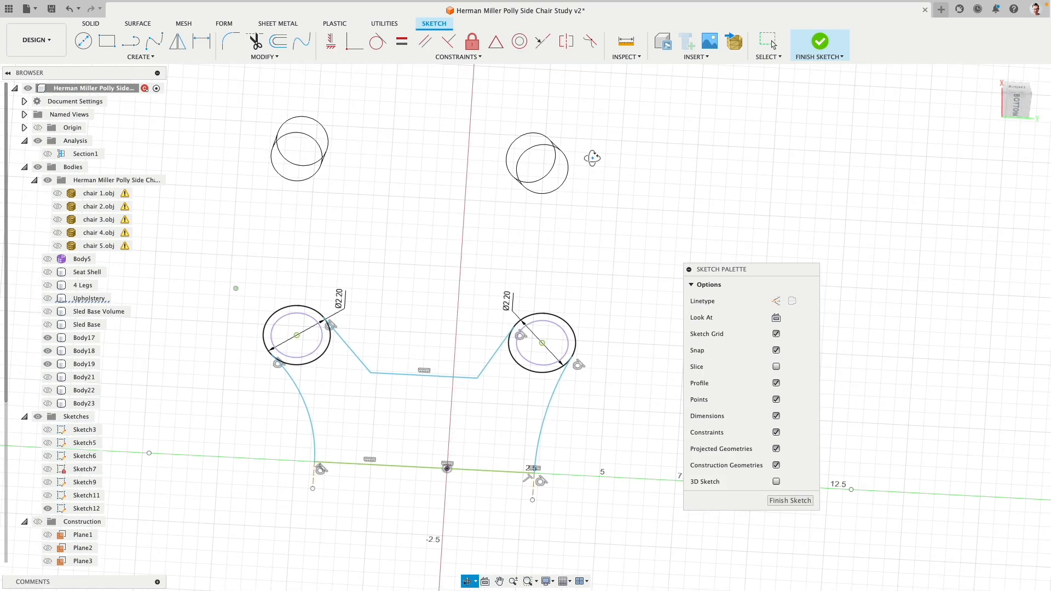
pyautogui.keyDown('shift'); pyautogui.moveTo(341, 274); pyautogui.dragTo(346, 204, button='middle'); pyautogui.keyUp('shift')
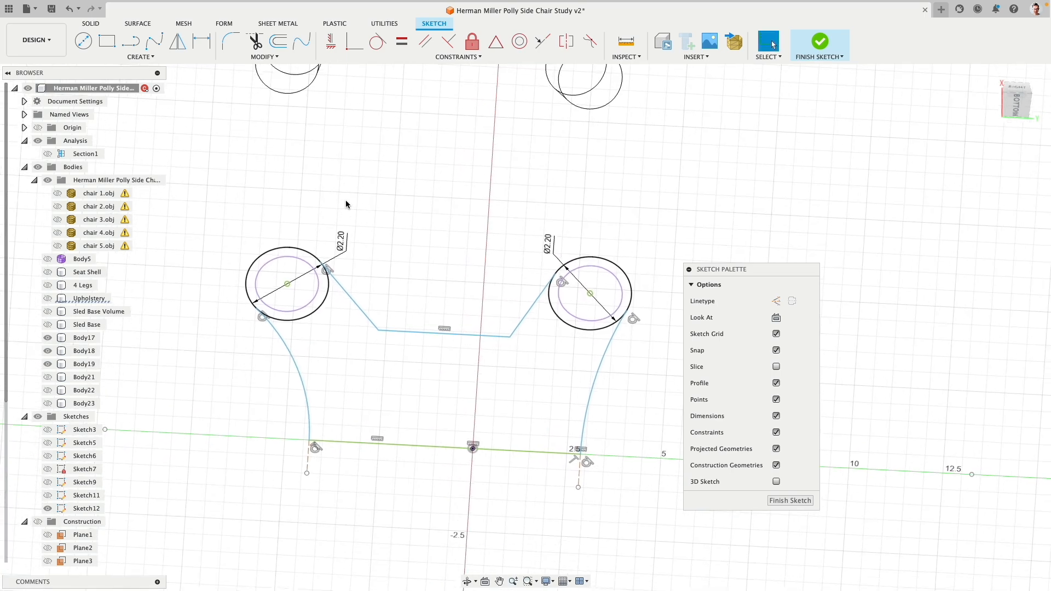
pyautogui.click(130, 40)
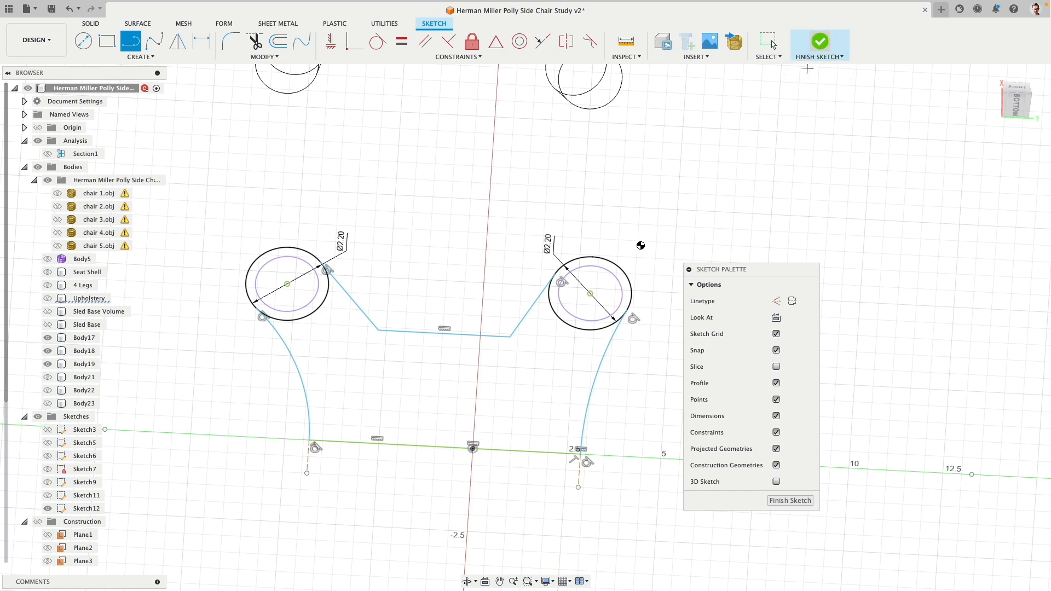
pyautogui.click(819, 42)
# - Select the half plate profile together with the ring and inner profiles at both mount circles
pyautogui.click(330, 335)
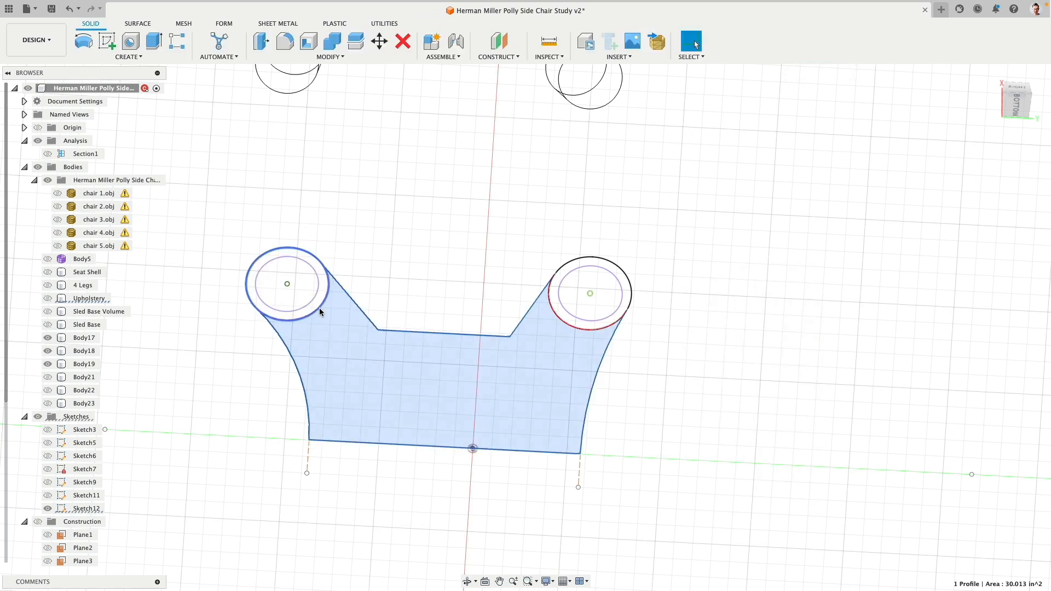
pyautogui.keyDown('shift'); pyautogui.click(323, 293); pyautogui.keyUp('shift')
pyautogui.keyDown('shift'); pyautogui.click(307, 295); pyautogui.keyUp('shift')
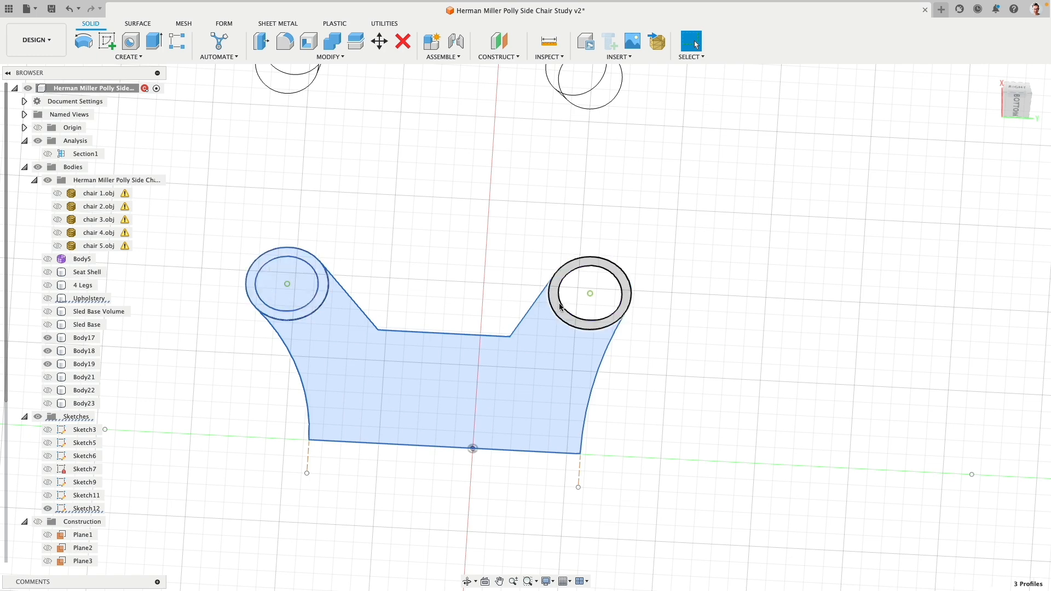
pyautogui.keyDown('shift'); pyautogui.click(559, 316); pyautogui.keyUp('shift')
pyautogui.keyDown('shift'); pyautogui.click(572, 310); pyautogui.keyUp('shift')
pyautogui.scroll(-3, 432, 237)
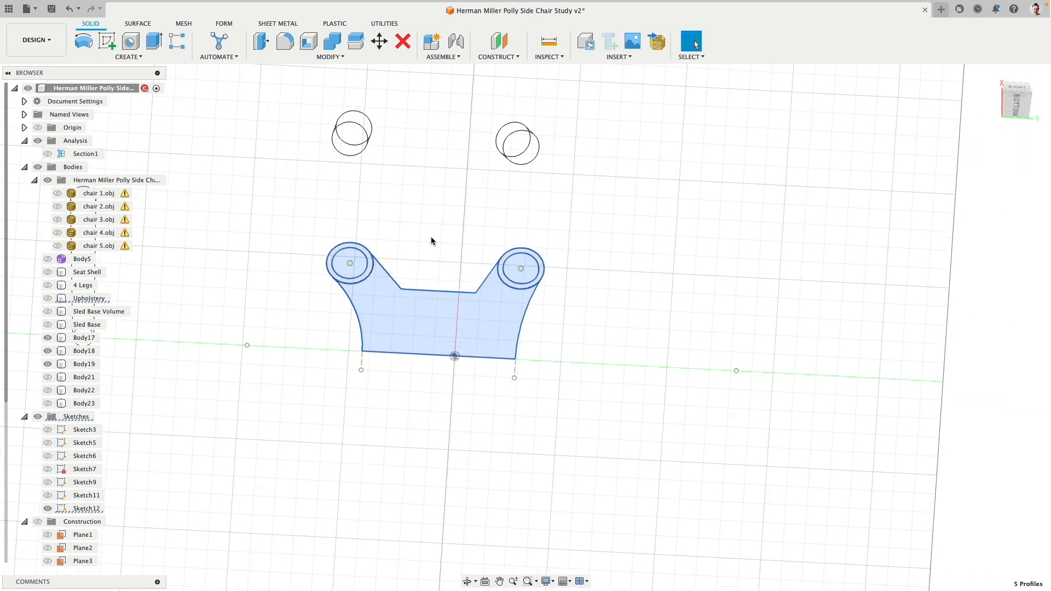
# - Set the visual style to Shaded with Visible Edges Only
pyautogui.keyDown('shift'); pyautogui.moveTo(428, 231); pyautogui.dragTo(453, 329, button='middle'); pyautogui.keyUp('shift')
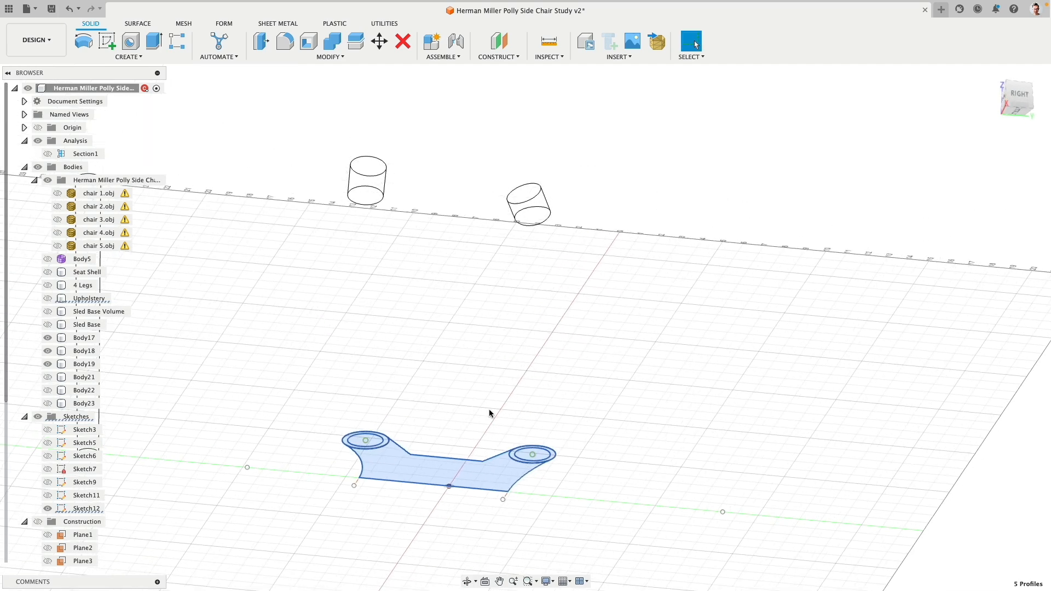
pyautogui.click(553, 581)
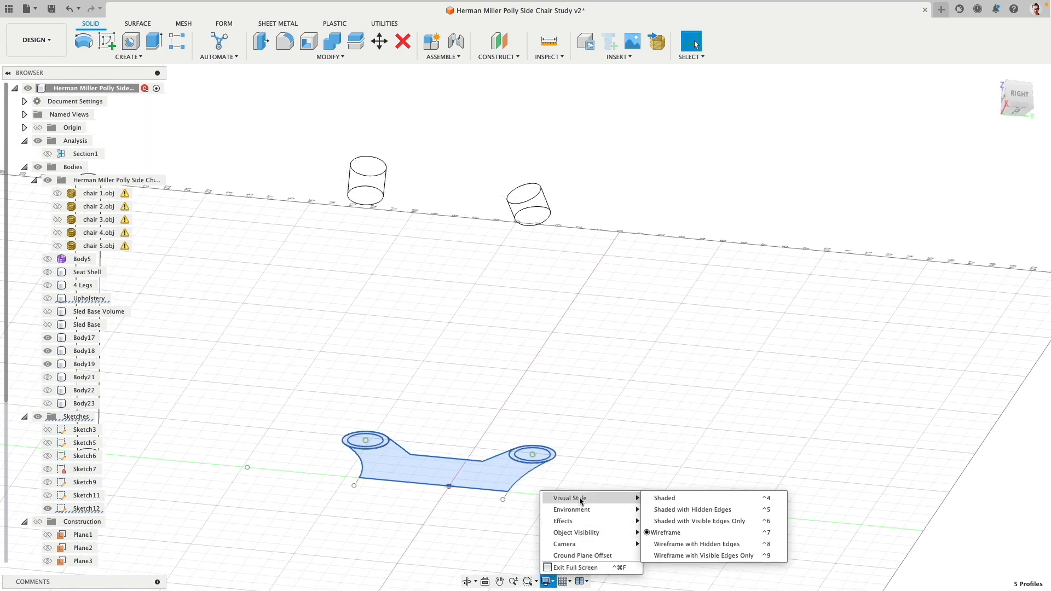
pyautogui.moveTo(624, 500)
pyautogui.click(685, 523)
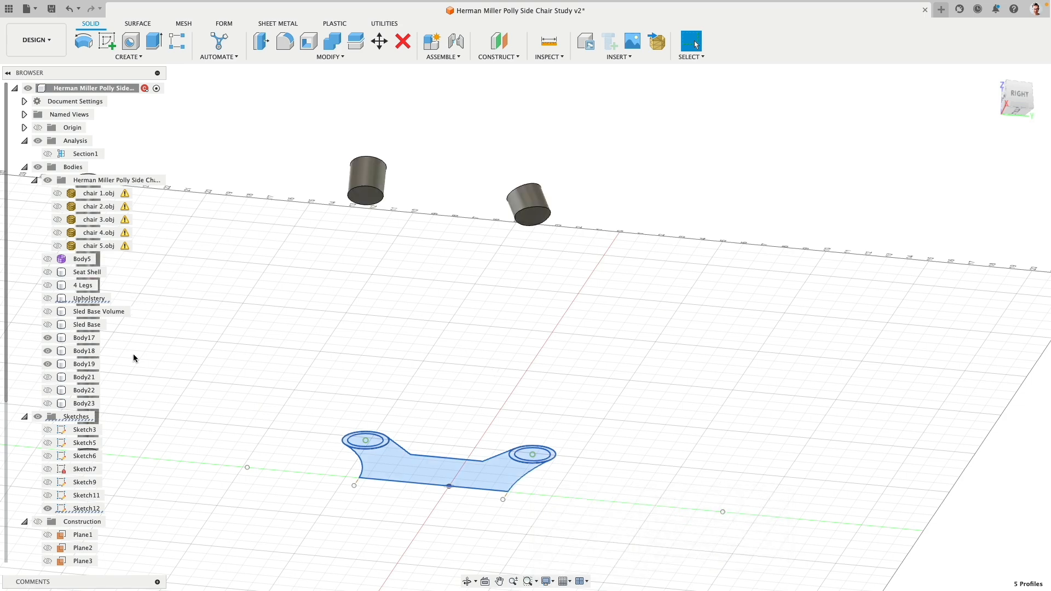
# - Hide Body17, Body18 and Body19, and show Body21 above the plate sketch
pyautogui.click(48, 338)
pyautogui.click(47, 351)
pyautogui.click(48, 364)
pyautogui.click(48, 377)
pyautogui.moveTo(323, 342)
pyautogui.keyDown('shift'); pyautogui.mouseDown(button='middle')
pyautogui.moveTo(295, 349)
pyautogui.moveTo(296, 315)
pyautogui.mouseUp(button='middle'); pyautogui.keyUp('shift')
# - Extrude the selected half-plate profiles upward 16.473 in through Body21, using the Intersect operation
pyautogui.click(154, 41)
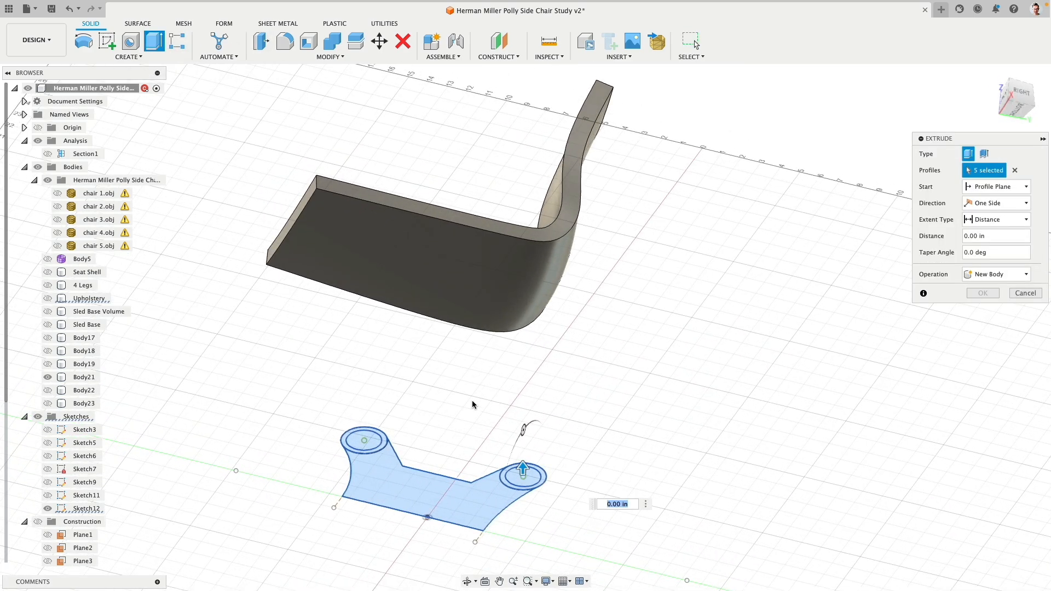
pyautogui.moveTo(519, 472); pyautogui.dragTo(480, 176)
pyautogui.keyDown('shift'); pyautogui.moveTo(567, 333); pyautogui.dragTo(683, 406, button='middle'); pyautogui.keyUp('shift')
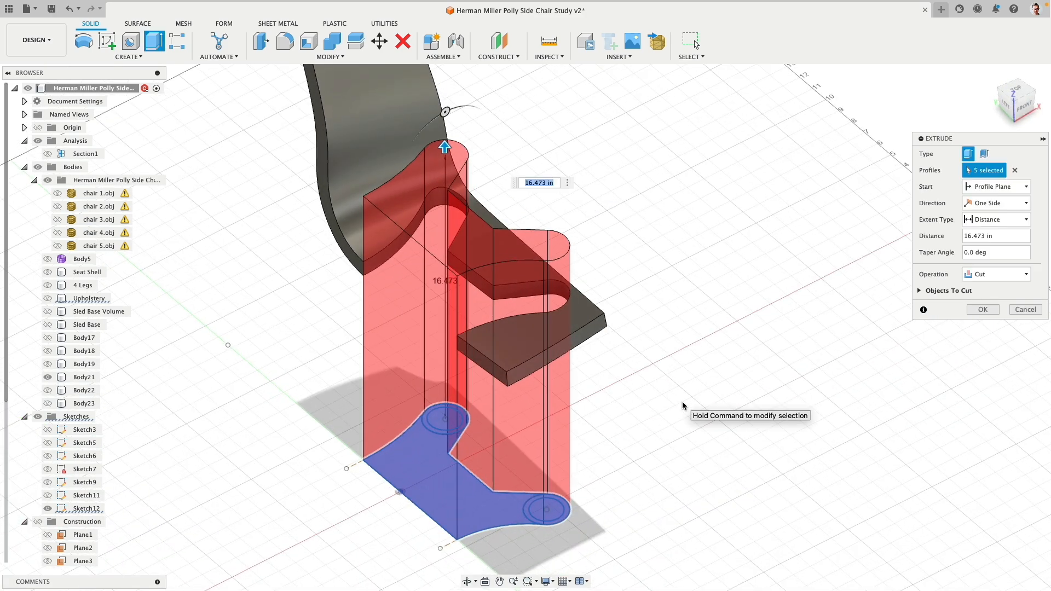
pyautogui.click(996, 274)
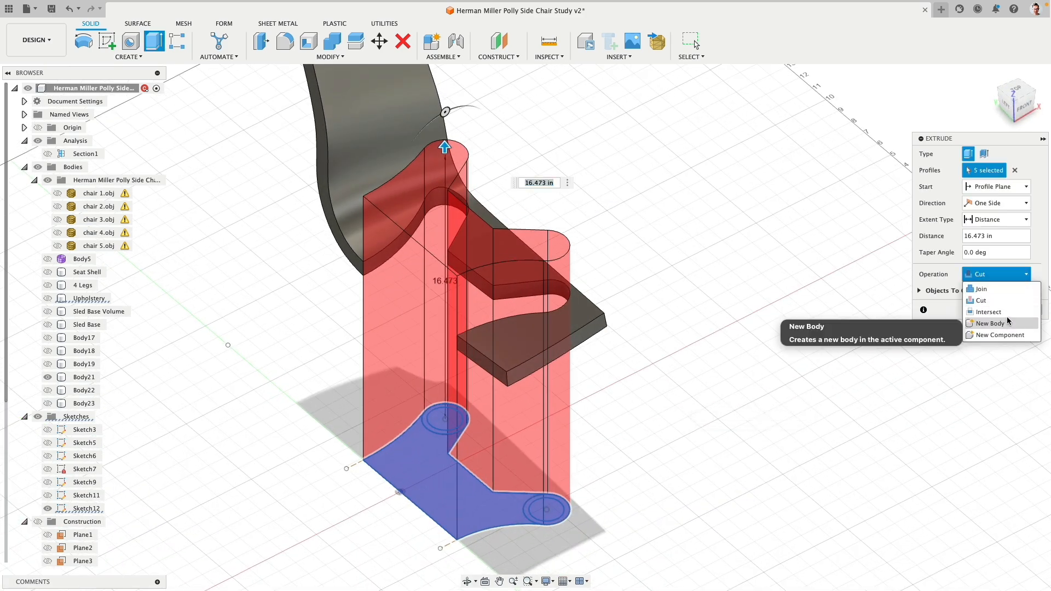
pyautogui.click(1007, 311)
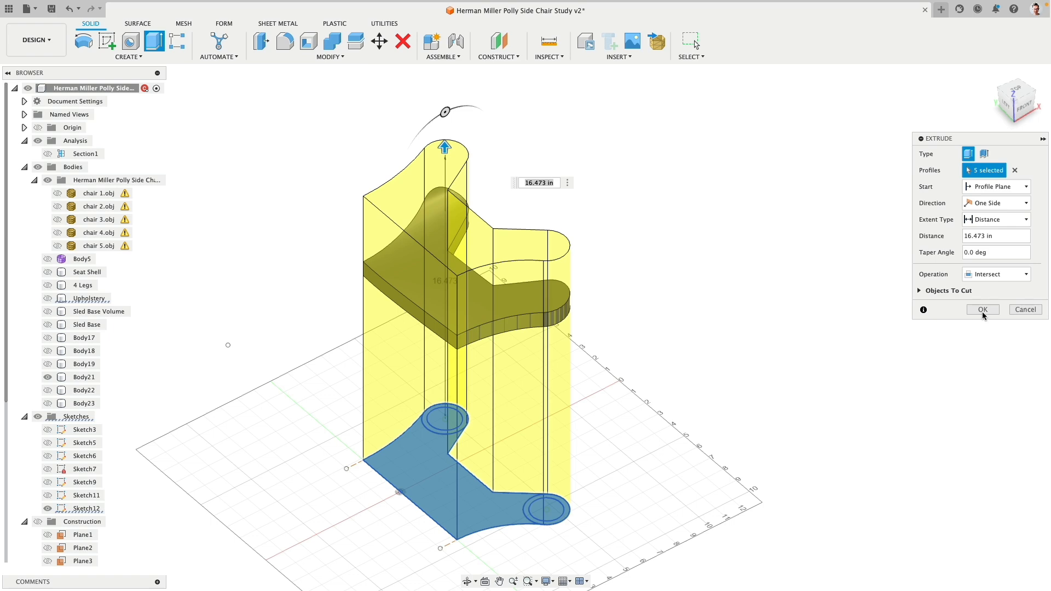
pyautogui.click(983, 310)
pyautogui.keyDown('shift'); pyautogui.moveTo(779, 335); pyautogui.dragTo(472, 305, button='middle'); pyautogui.keyUp('shift')
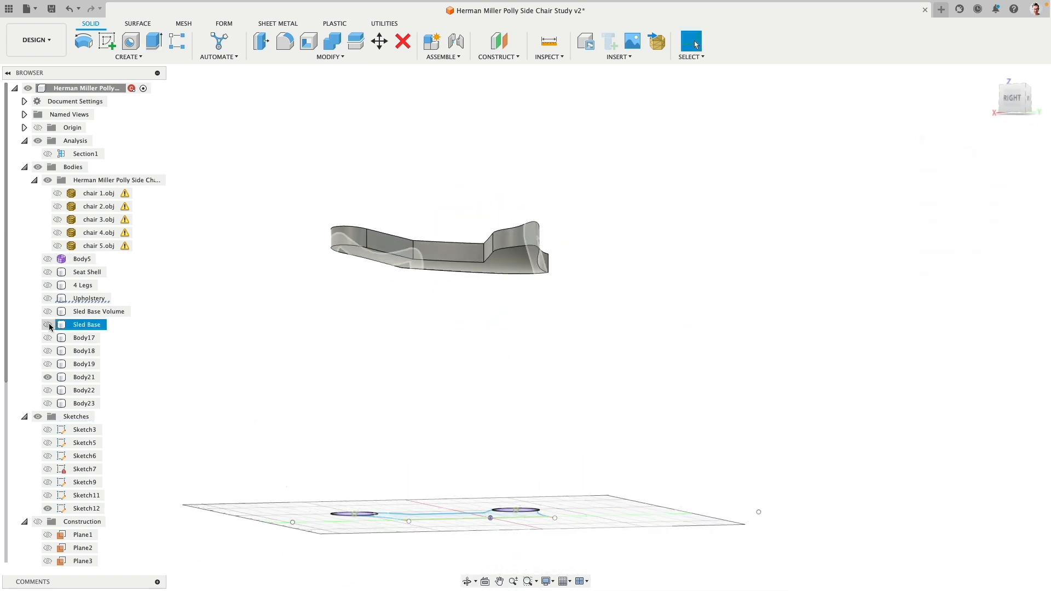
# - Show the Seat Shell body and fillet the two vertical edges at the inner corners of the half mount plate
pyautogui.click(47, 278)
pyautogui.moveTo(296, 377)
pyautogui.keyDown('shift'); pyautogui.mouseDown(button='middle')
pyautogui.moveTo(307, 385)
pyautogui.moveTo(308, 371)
pyautogui.moveTo(281, 402)
pyautogui.moveTo(183, 394)
pyautogui.moveTo(321, 368)
pyautogui.moveTo(308, 392)
pyautogui.moveTo(420, 282)
pyautogui.mouseUp(button='middle'); pyautogui.keyUp('shift')
pyautogui.scroll(3, 411, 272)
pyautogui.click(401, 210)
pyautogui.click(577, 218)
pyautogui.keyDown('shift'); pyautogui.moveTo(577, 219); pyautogui.dragTo(493, 164, button='middle'); pyautogui.keyUp('shift')
pyautogui.click(262, 41)
pyautogui.moveTo(606, 285); pyautogui.dragTo(599, 273)
pyautogui.click(982, 327)
pyautogui.scroll(-3, 516, 202)
pyautogui.keyDown('shift'); pyautogui.moveTo(516, 202); pyautogui.dragTo(544, 143, button='middle'); pyautogui.keyUp('shift')
pyautogui.scroll(-2, 465, 121)
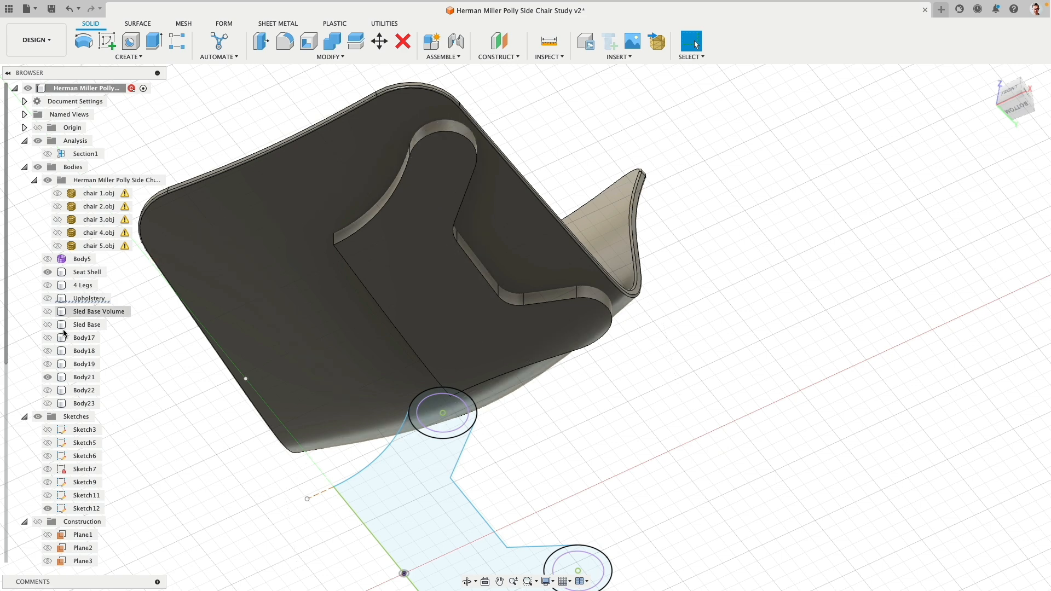
# - Show the two leg bodies, Body22 and Body23, beneath the mount plate
pyautogui.click(48, 390)
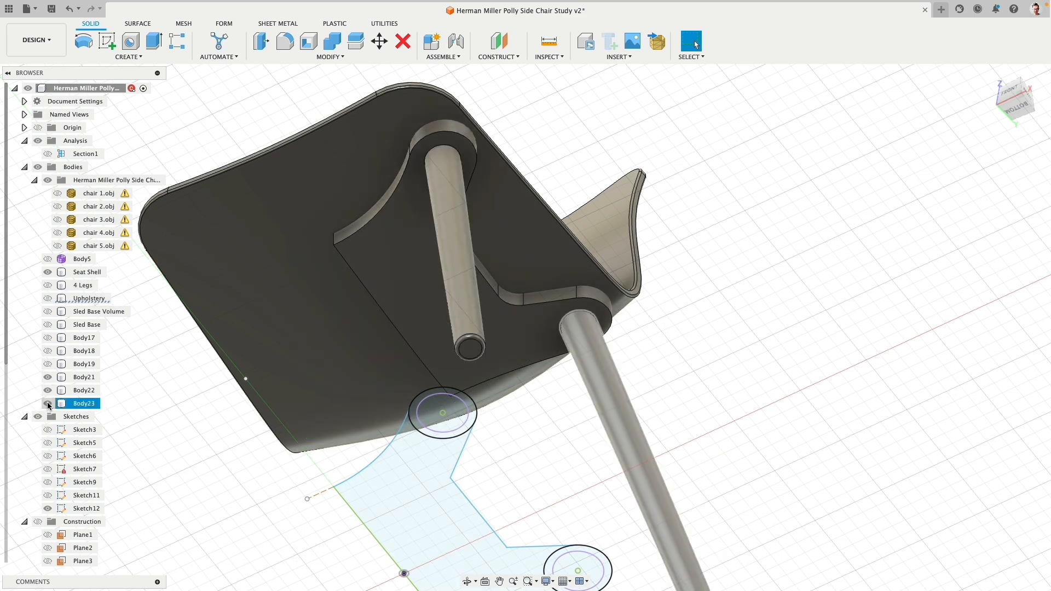
pyautogui.click(48, 404)
pyautogui.keyDown('shift'); pyautogui.moveTo(437, 244); pyautogui.dragTo(427, 305, button='middle'); pyautogui.keyUp('shift')
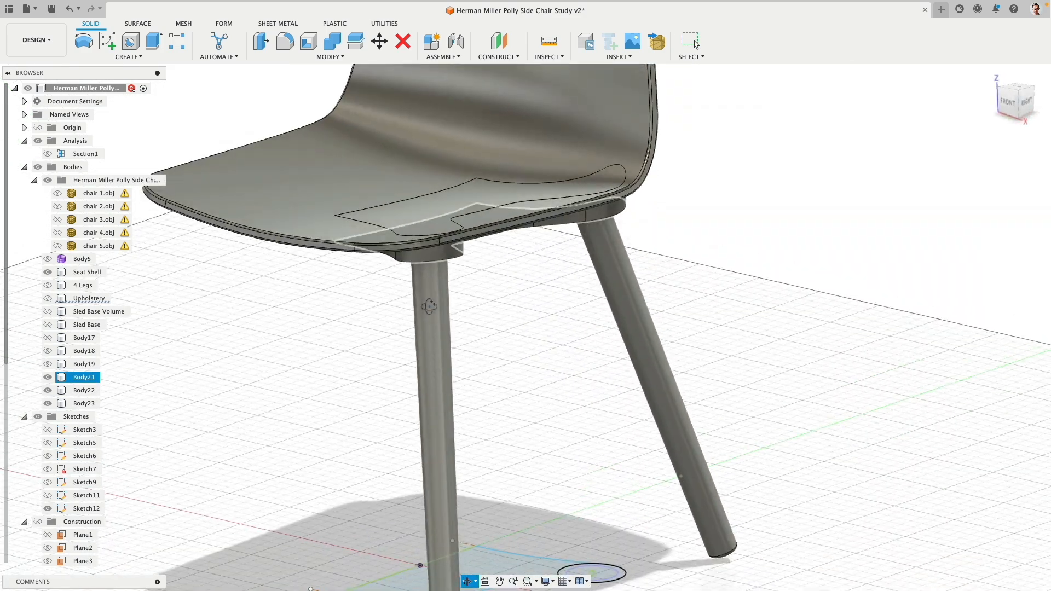
# - Show the mount cylinders Body18 and Body19 and delete both
pyautogui.click(48, 364)
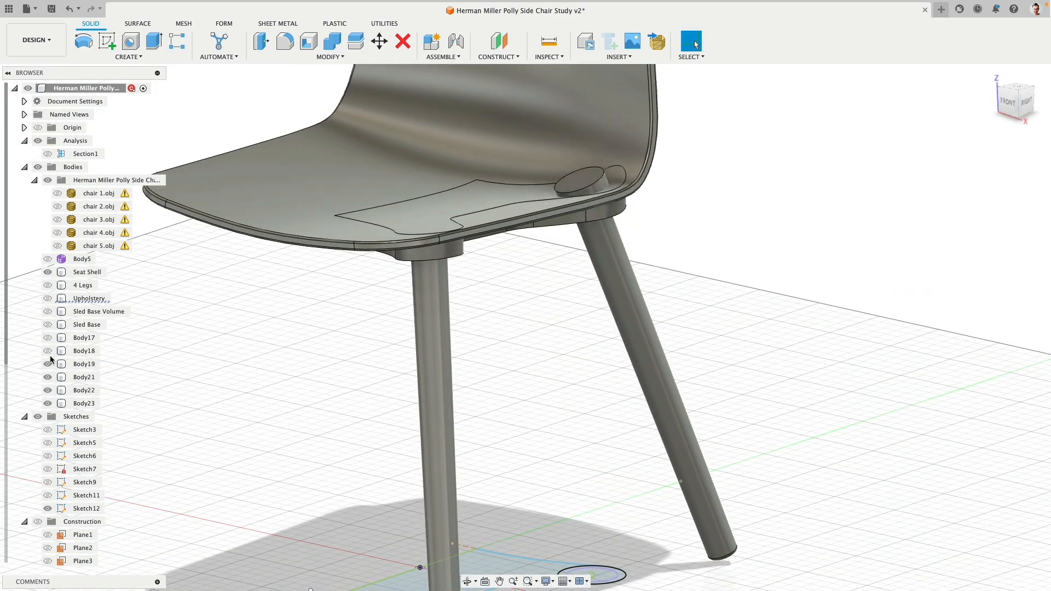
pyautogui.click(49, 352)
pyautogui.click(82, 351)
pyautogui.keyDown('shift'); pyautogui.click(82, 365); pyautogui.keyUp('shift')
pyautogui.press('Delete')
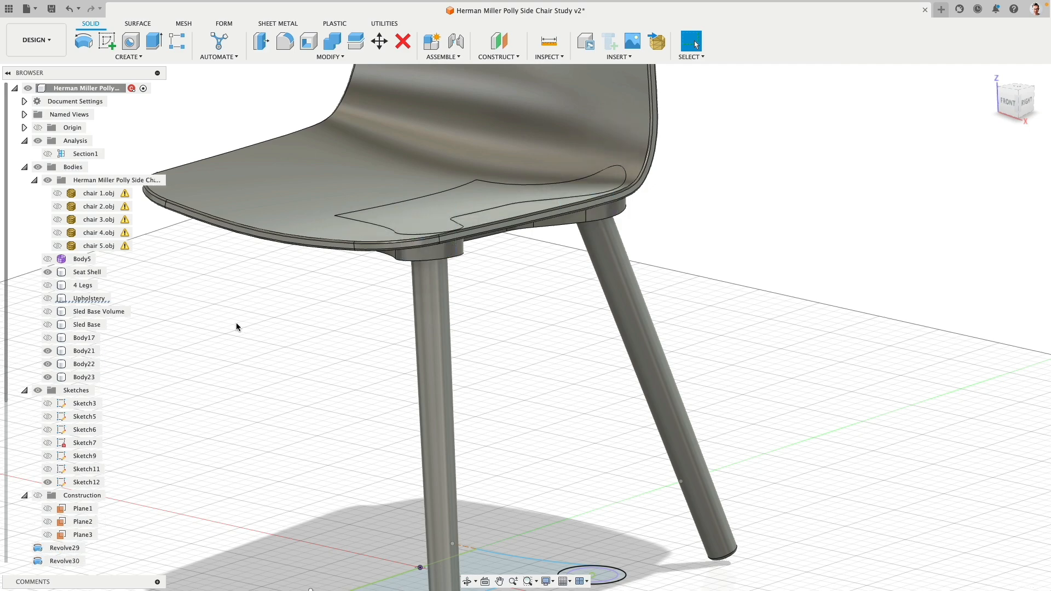
# - Combine the half mount plate as target with the Seat Shell as tool, using Cut and keeping the tool body
pyautogui.keyDown('shift'); pyautogui.moveTo(270, 317); pyautogui.dragTo(305, 288, button='middle'); pyautogui.keyUp('shift')
pyautogui.click(332, 41)
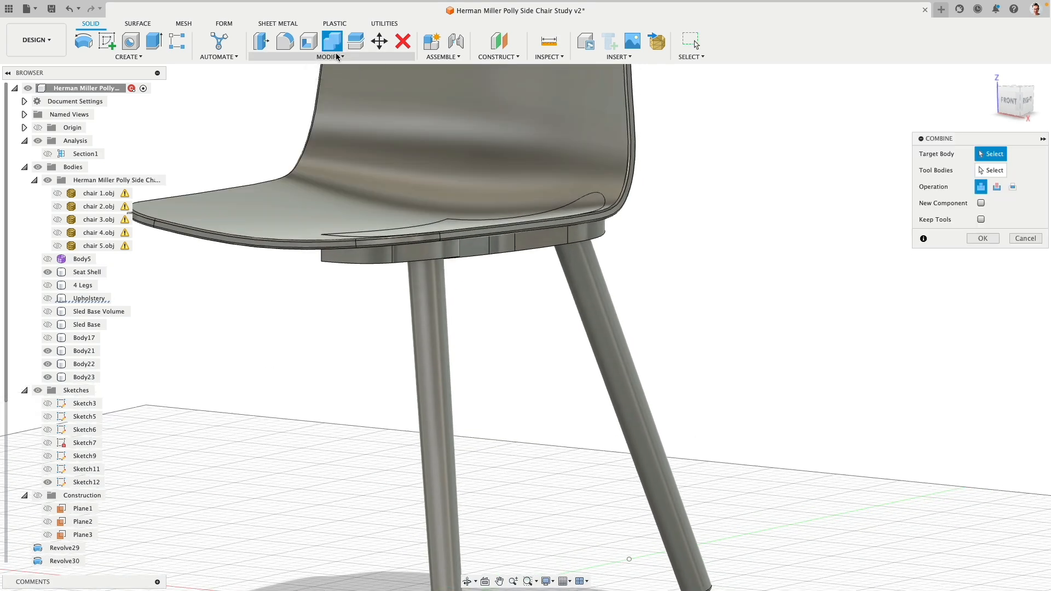
pyautogui.click(351, 256)
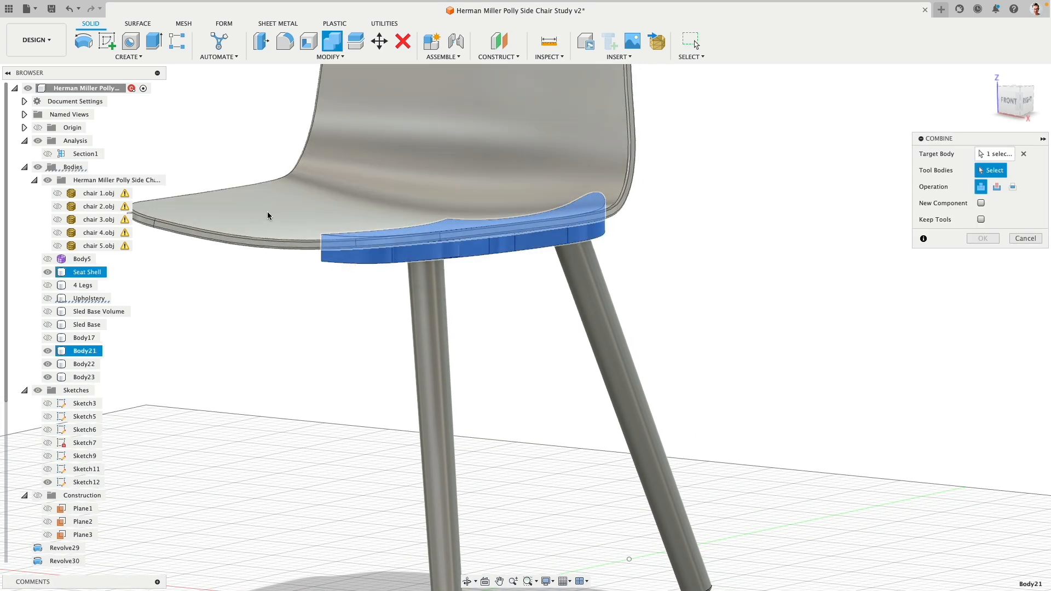
pyautogui.click(266, 214)
pyautogui.click(997, 187)
pyautogui.click(982, 219)
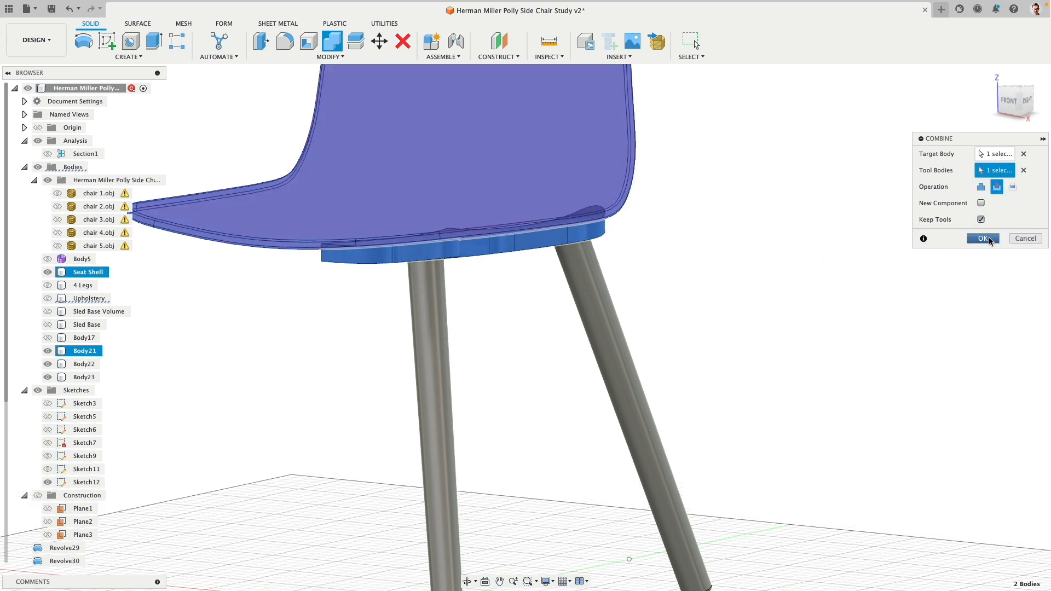
pyautogui.click(990, 241)
pyautogui.keyDown('shift'); pyautogui.moveTo(733, 262); pyautogui.dragTo(708, 242, button='middle'); pyautogui.keyUp('shift')
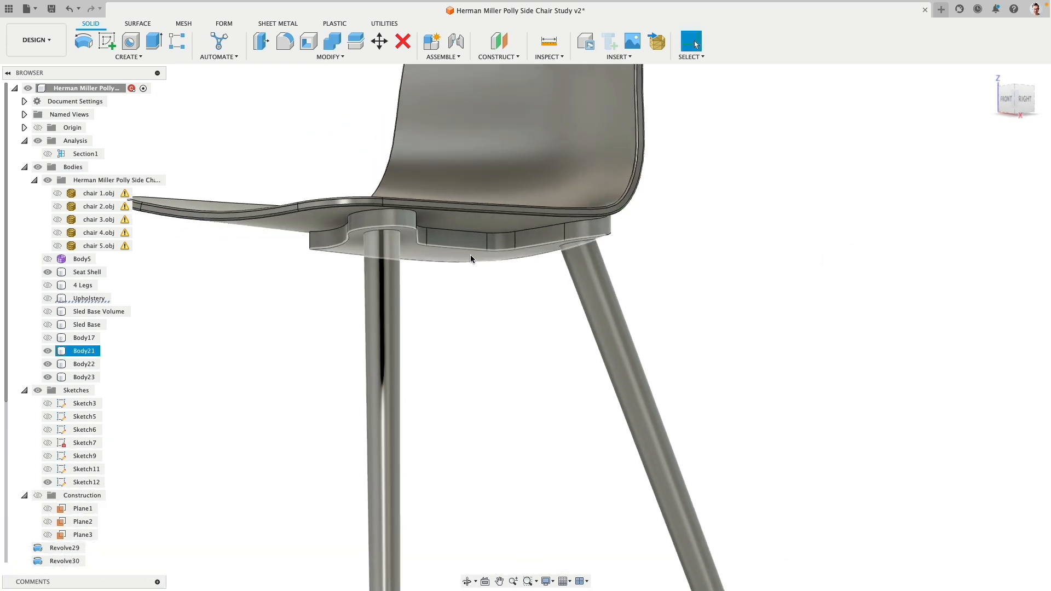
# - Hide the Seat Shell and the half mount plate so only the two legs remain shown
pyautogui.click(48, 272)
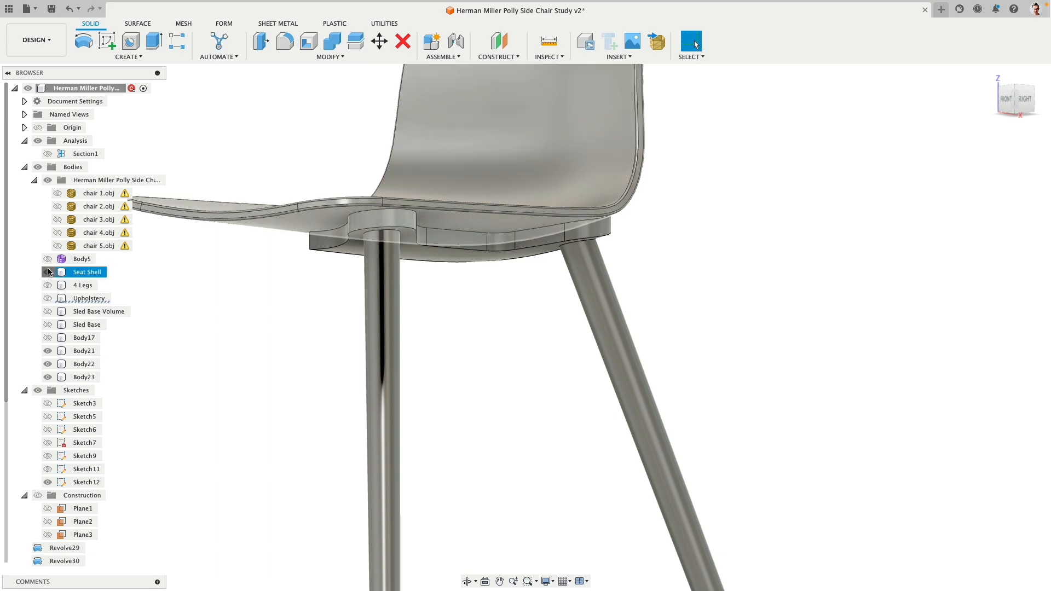
pyautogui.keyDown('shift'); pyautogui.moveTo(294, 286); pyautogui.dragTo(356, 285, button='middle'); pyautogui.keyUp('shift')
pyautogui.click(48, 352)
pyautogui.click(48, 352)
# - Offset the top faces of both legs outward by 1.482 in
pyautogui.click(351, 312)
pyautogui.keyDown('shift'); pyautogui.click(580, 269); pyautogui.keyUp('shift')
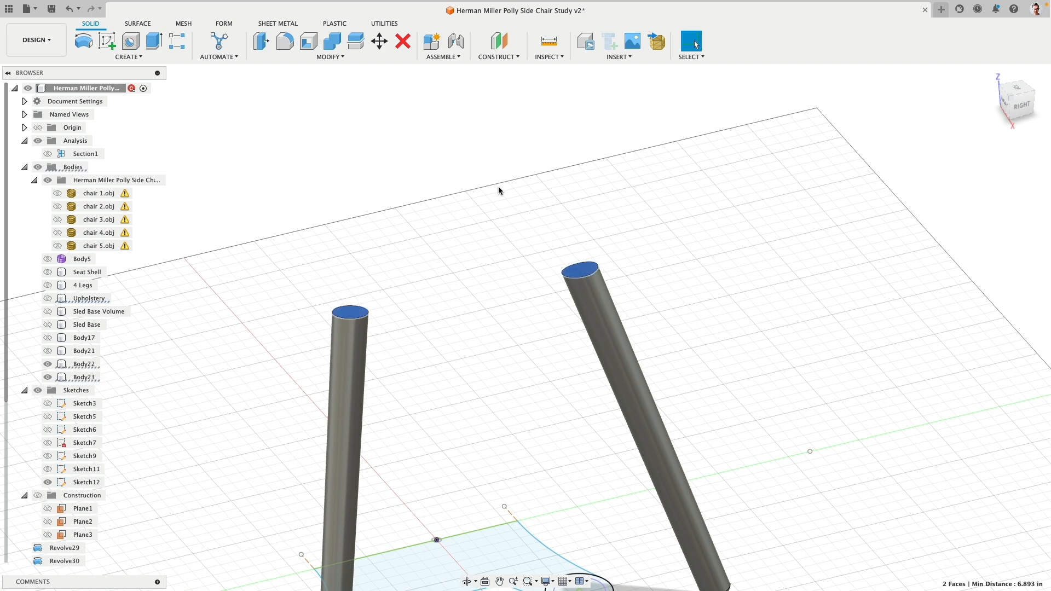
pyautogui.click(268, 45)
pyautogui.moveTo(578, 266); pyautogui.dragTo(760, 208)
pyautogui.click(975, 190)
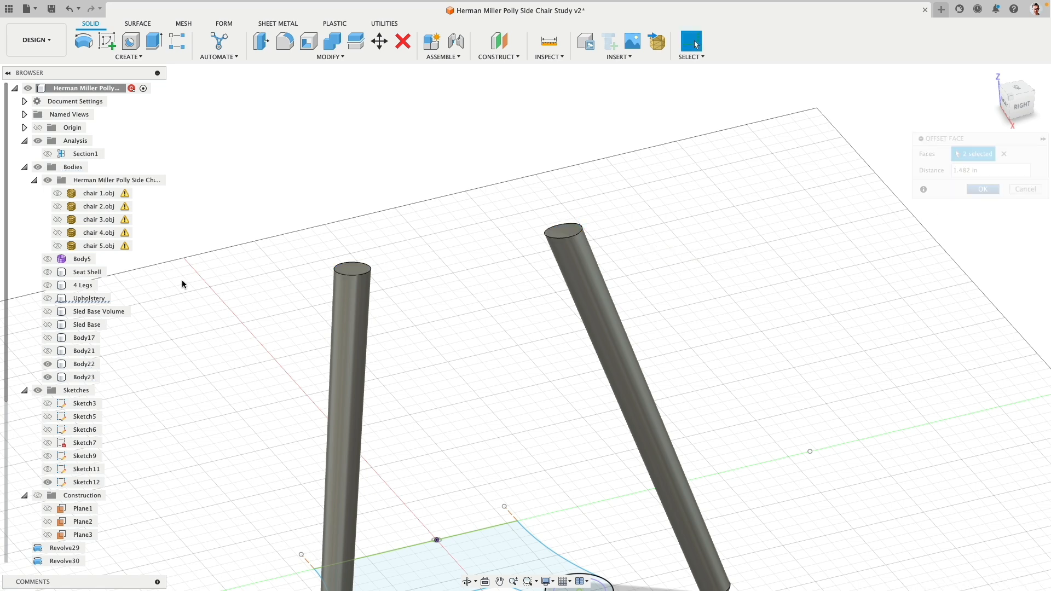
# - Show the half mount plate and cut both legs from it with Combine, keeping the leg bodies
pyautogui.click(48, 352)
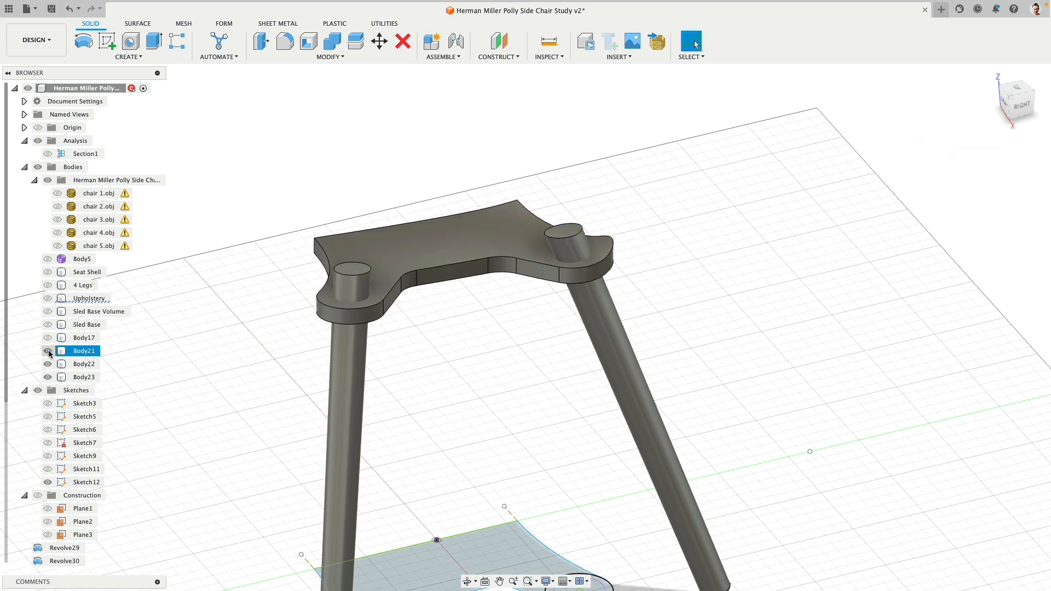
pyautogui.click(329, 44)
pyautogui.click(551, 219)
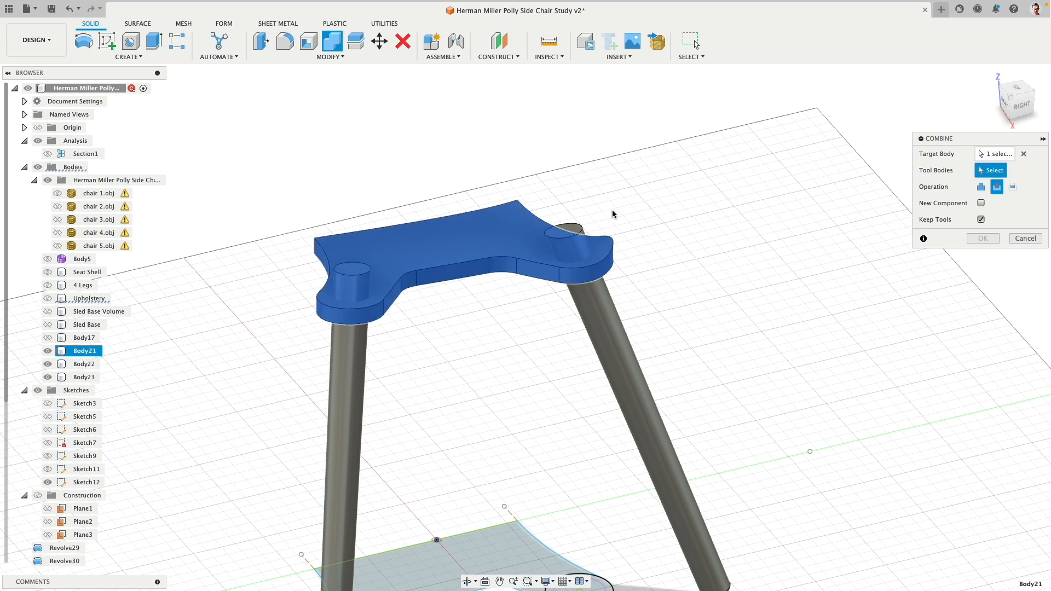
pyautogui.click(586, 335)
pyautogui.click(351, 386)
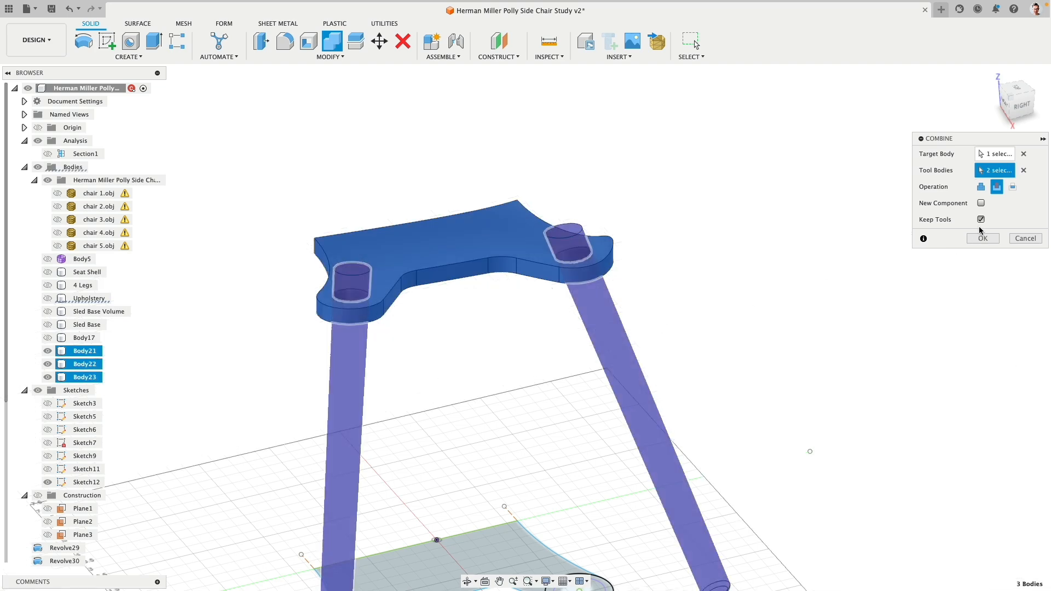
pyautogui.press('Return')
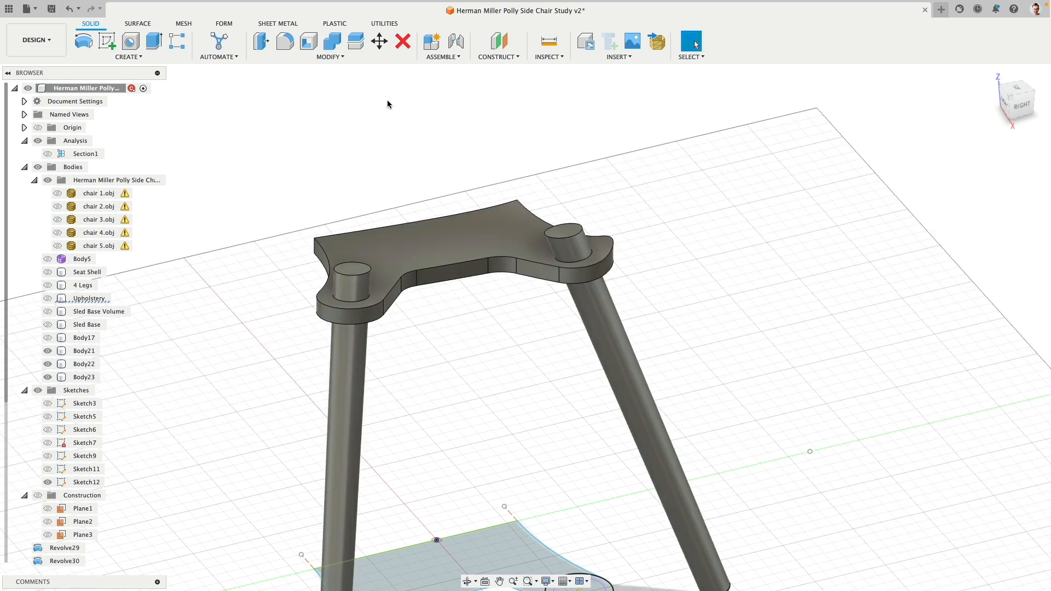
# - Split both leg bodies using the mount plate's upper surface as the splitting tool
pyautogui.click(356, 42)
pyautogui.click(353, 280)
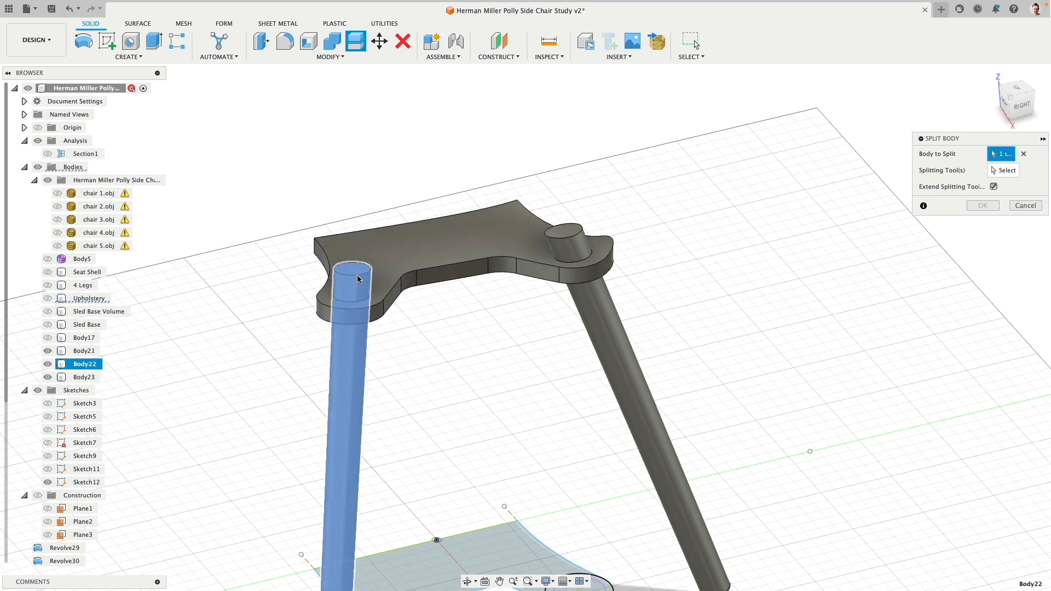
pyautogui.click(583, 268)
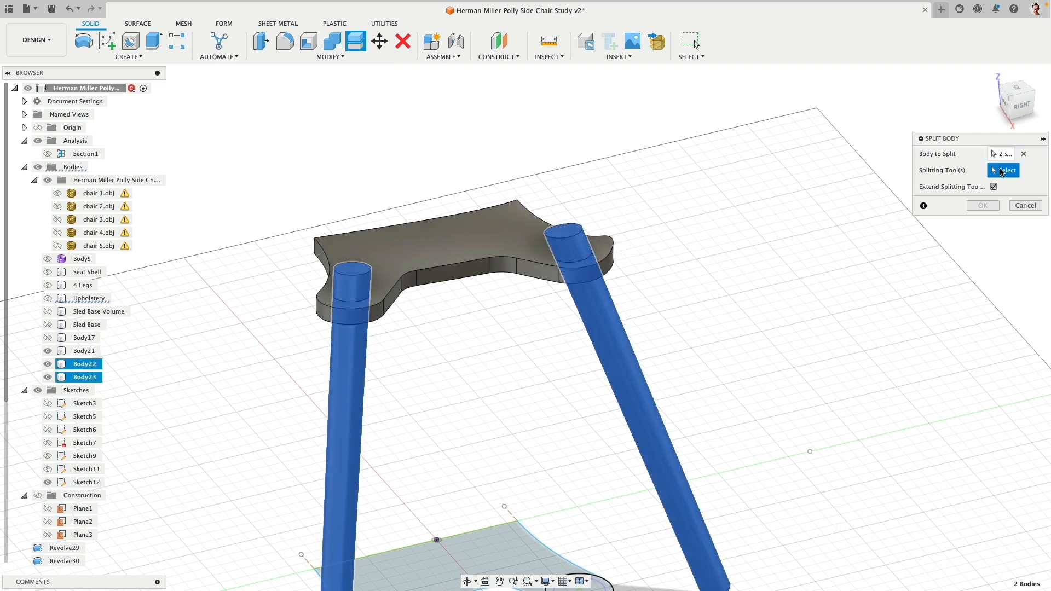
pyautogui.click(1007, 171)
pyautogui.click(995, 203)
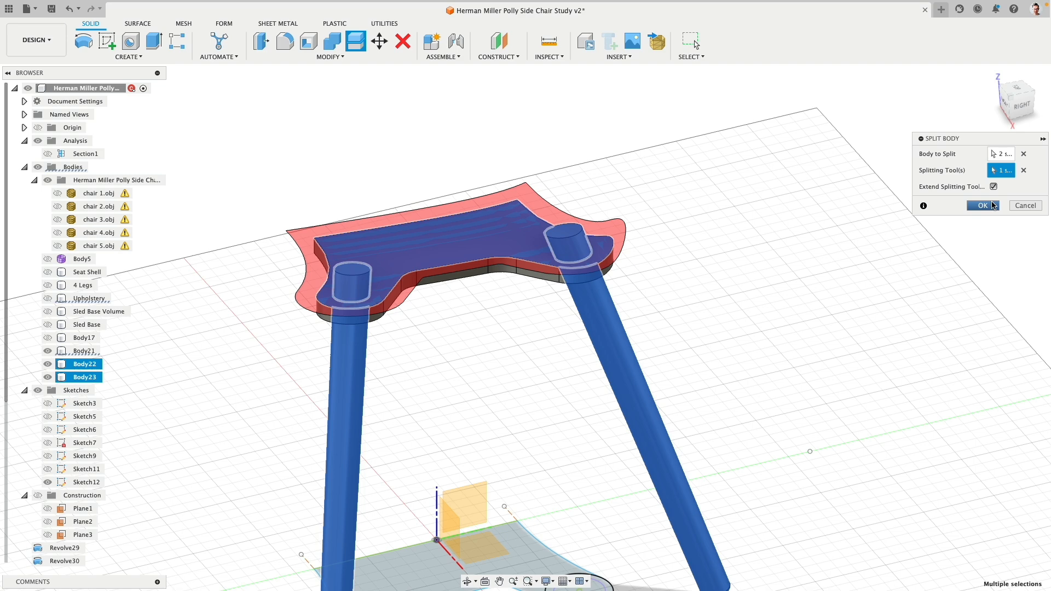
# - Delete the two split-off leg pieces above the mount plate
pyautogui.click(84, 391)
pyautogui.keyDown('shift'); pyautogui.click(86, 404); pyautogui.keyUp('shift')
pyautogui.press('Delete')
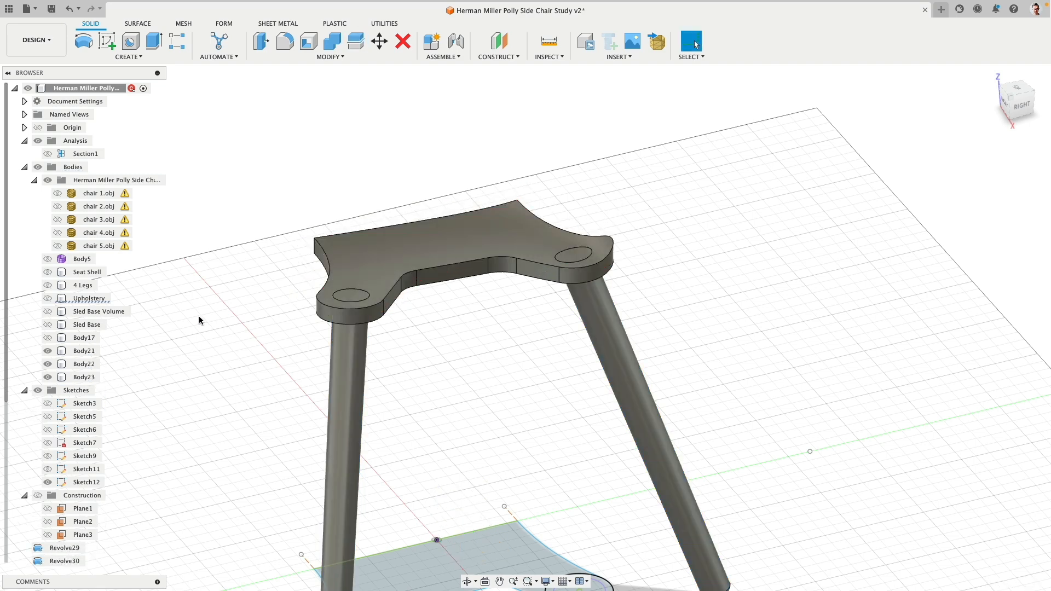
# - Hide leg Body22 to inspect its hole in the mount plate, and show the leg again
pyautogui.click(84, 365)
pyautogui.click(47, 364)
pyautogui.keyDown('shift'); pyautogui.moveTo(261, 248); pyautogui.dragTo(275, 228, button='middle'); pyautogui.keyUp('shift')
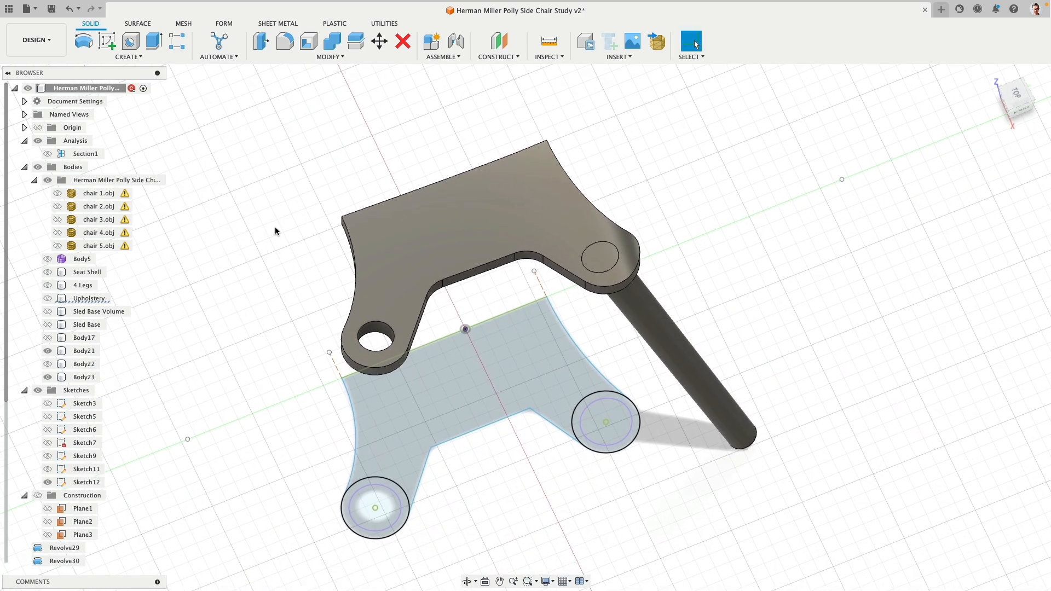
pyautogui.click(48, 364)
pyautogui.keyDown('shift'); pyautogui.moveTo(210, 296); pyautogui.dragTo(223, 251, button='middle'); pyautogui.keyUp('shift')
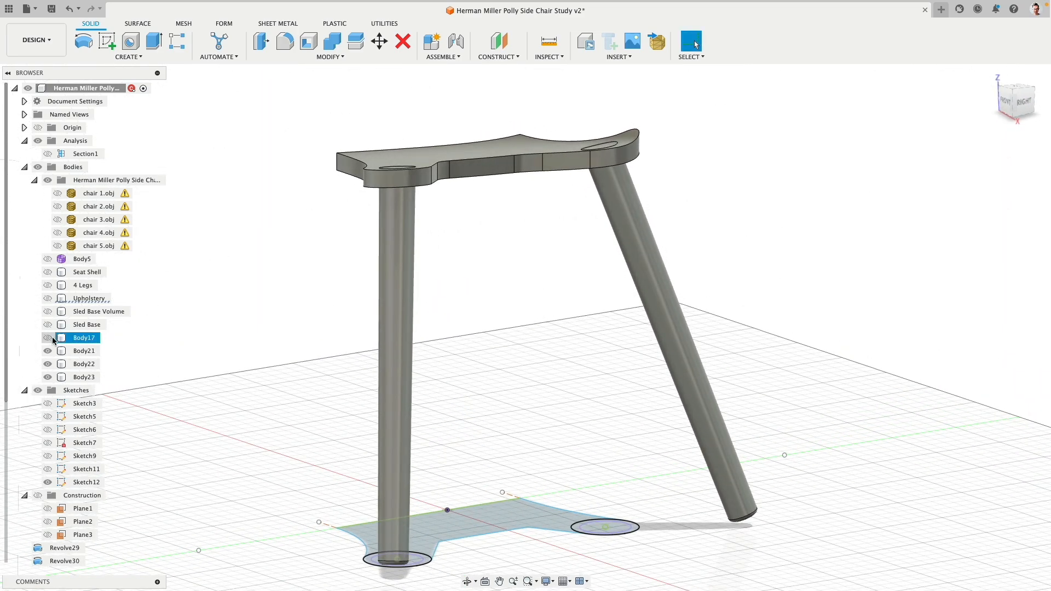
# - Mirror the half mount plate across its flat center face using the Join operation
pyautogui.keyDown('shift'); pyautogui.moveTo(230, 278); pyautogui.dragTo(329, 278, button='middle'); pyautogui.keyUp('shift')
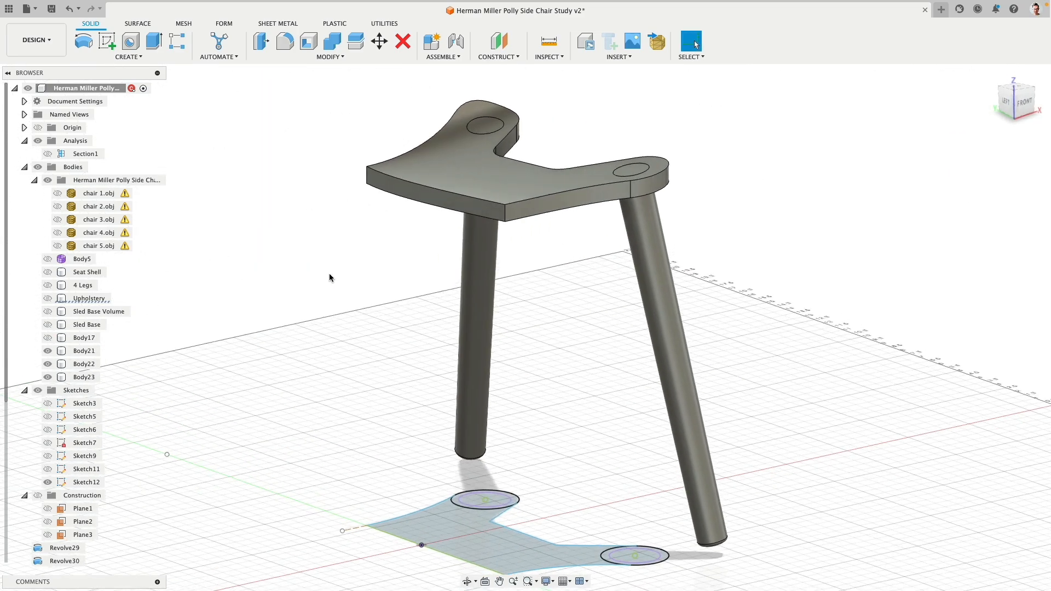
pyautogui.click(132, 57)
pyautogui.click(94, 290)
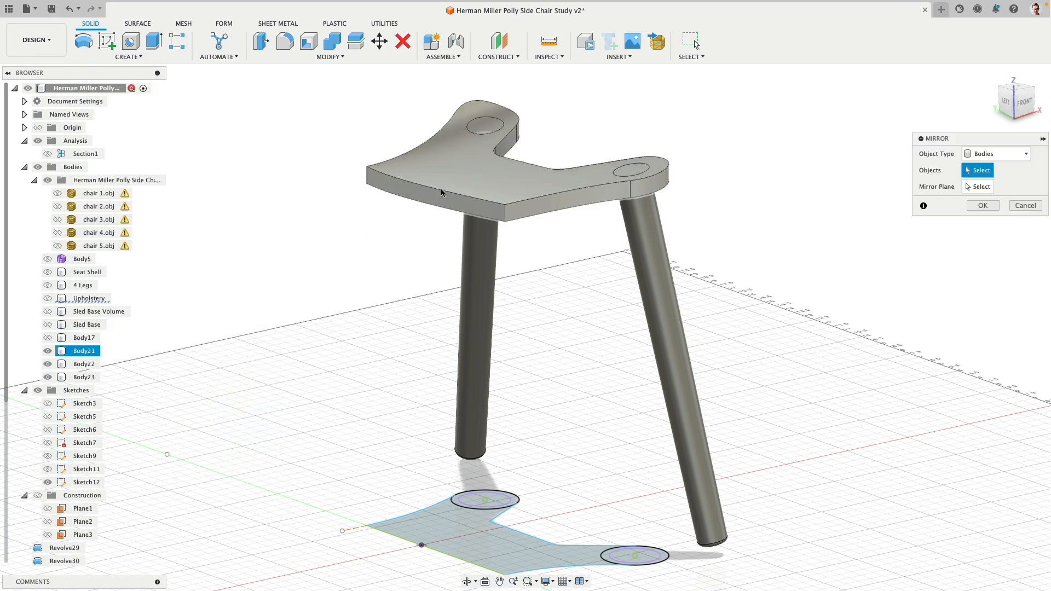
pyautogui.click(975, 186)
pyautogui.click(457, 206)
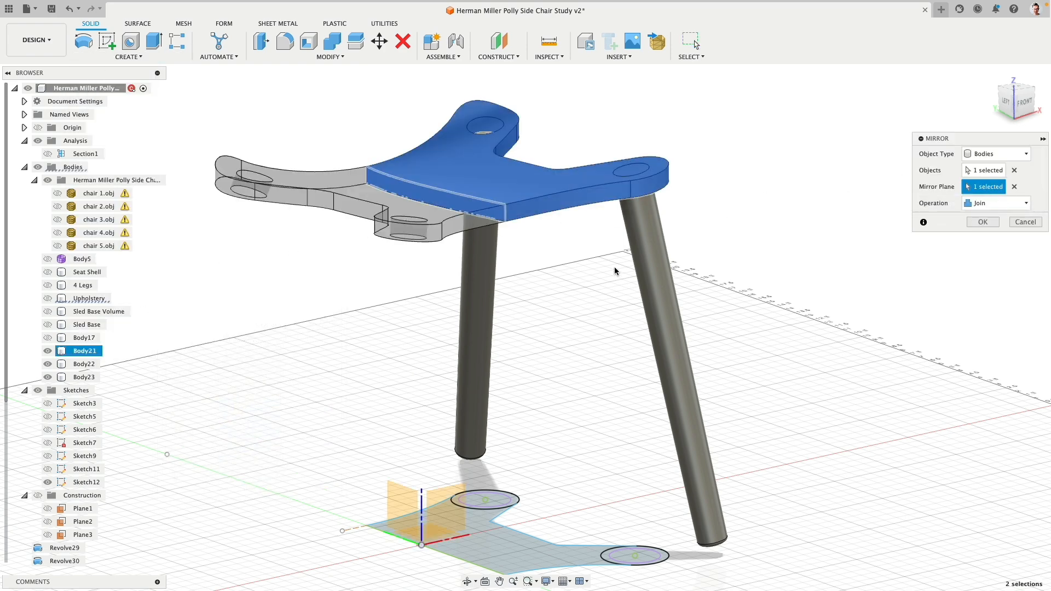
pyautogui.click(967, 224)
# - Mirror both legs across the origin plane along the plate's centerline as new bodies
pyautogui.rightClick(570, 294)
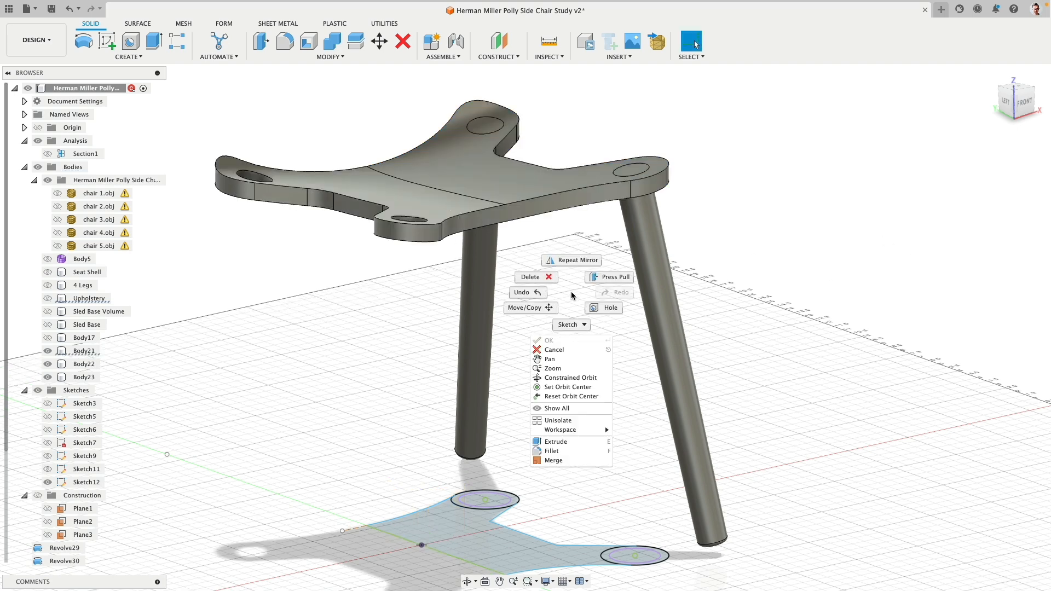
pyautogui.click(576, 261)
pyautogui.click(640, 272)
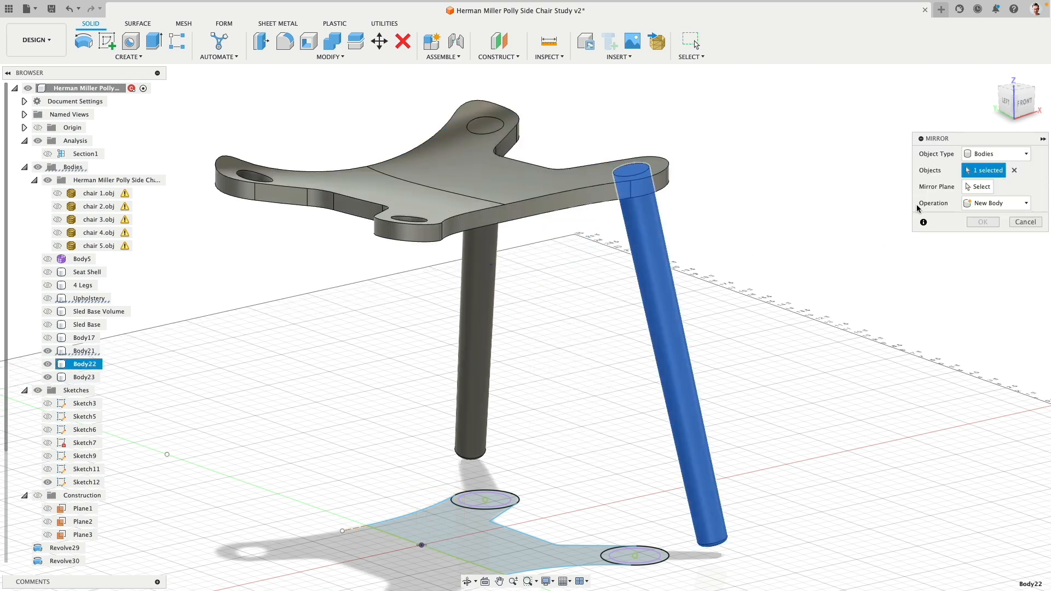
pyautogui.click(497, 284)
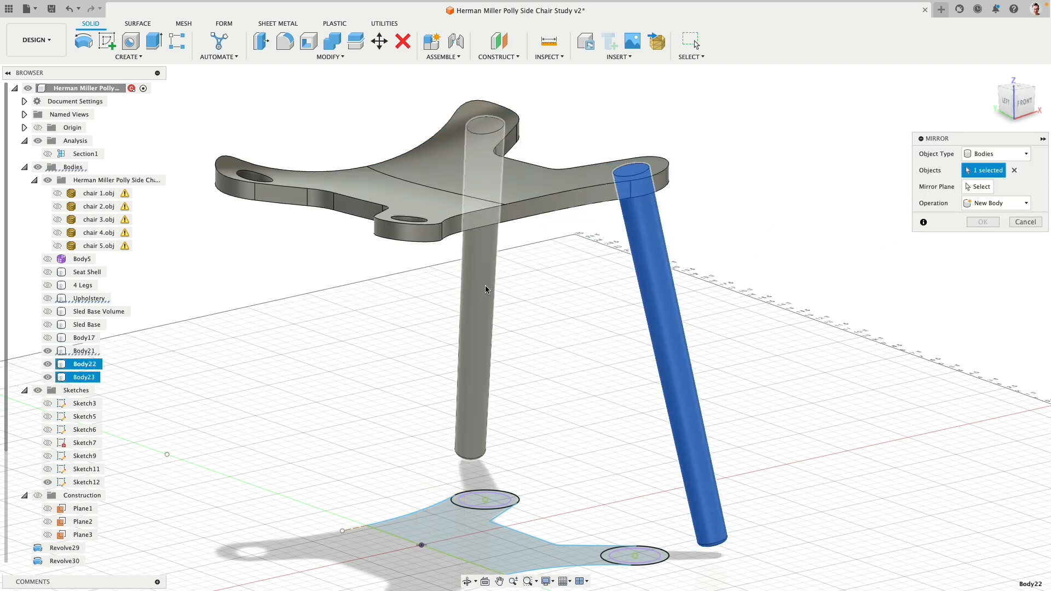
pyautogui.click(979, 186)
pyautogui.click(395, 513)
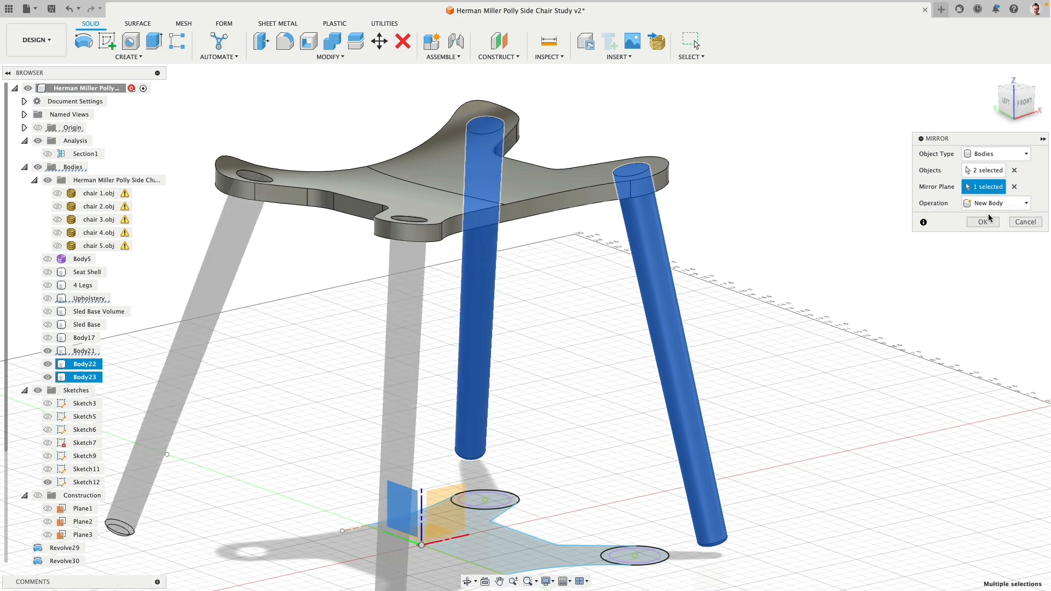
pyautogui.press('Return')
pyautogui.keyDown('shift'); pyautogui.moveTo(615, 331); pyautogui.dragTo(499, 335, button='middle'); pyautogui.keyUp('shift')
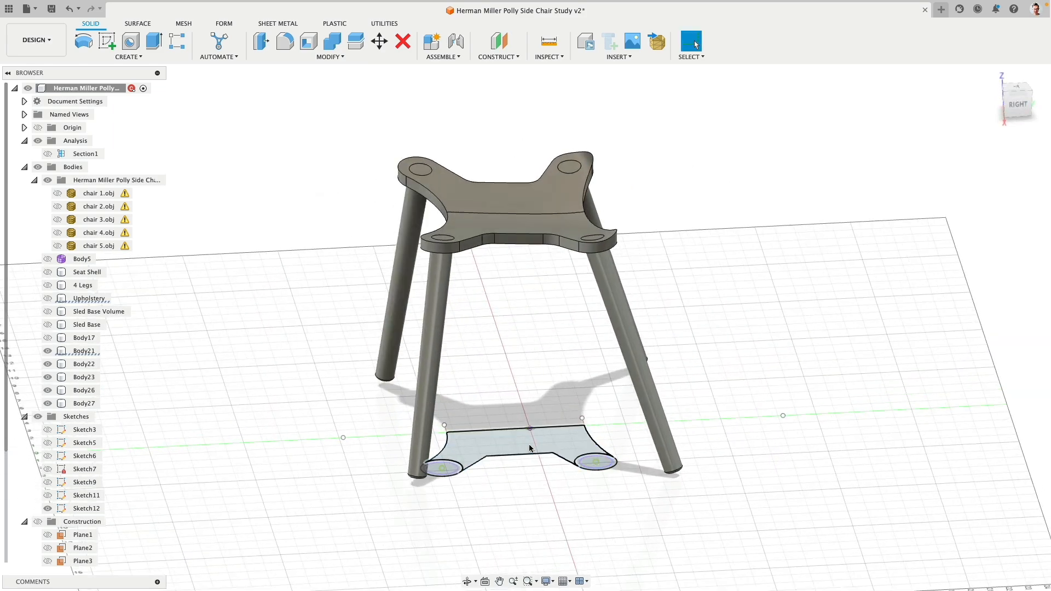
# - Lengthen the two back legs toward the ground by moving their bottom end faces about 0.16 in along Z
pyautogui.click(1019, 104)
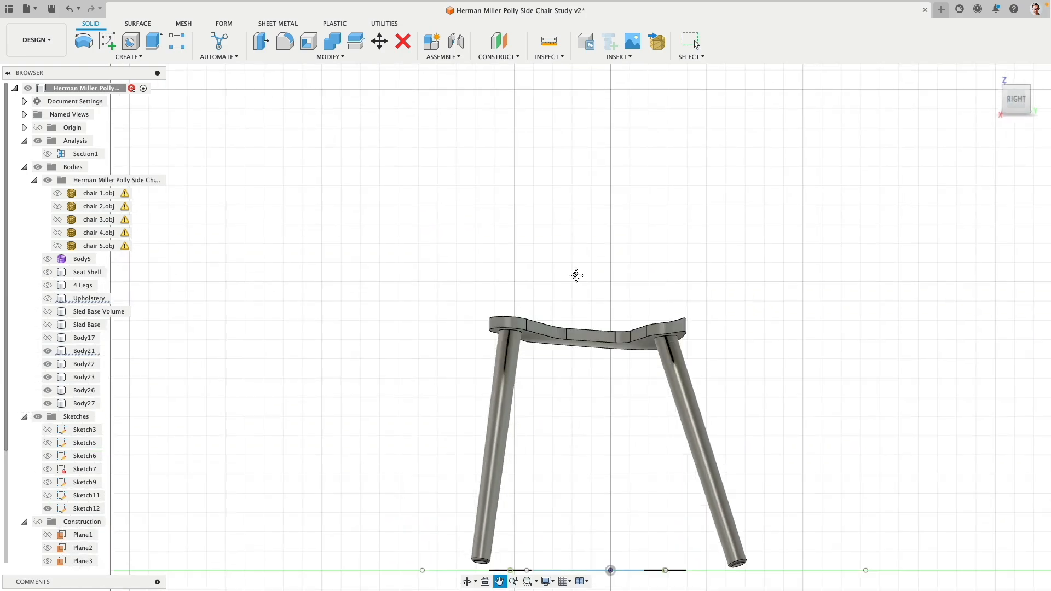
pyautogui.scroll(5, 652, 349)
pyautogui.click(653, 349)
pyautogui.scroll(4, 626, 340)
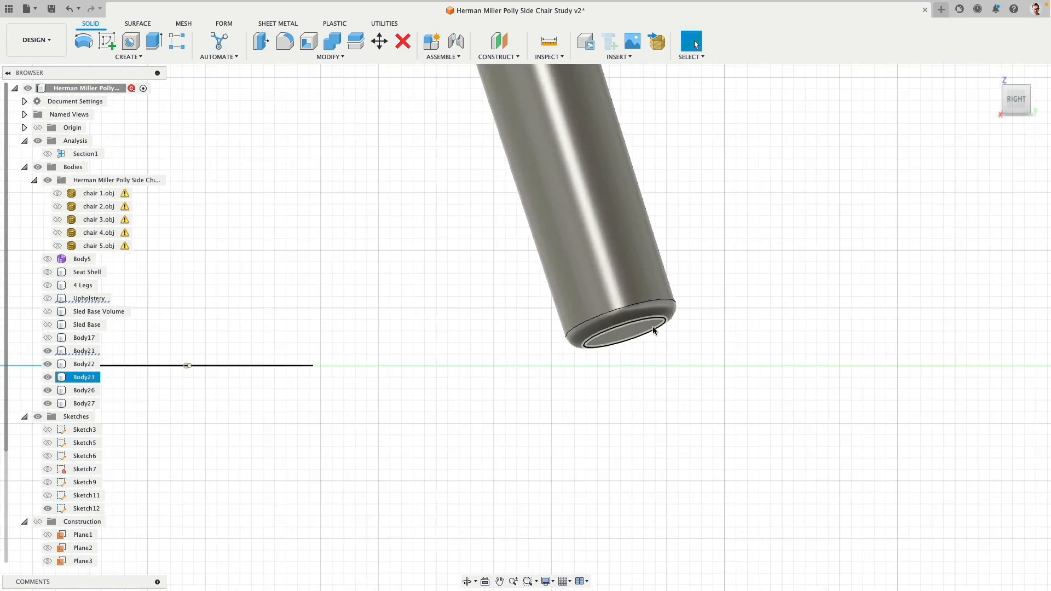
pyautogui.click(626, 338)
pyautogui.scroll(-3, 352, 255)
pyautogui.keyDown('shift'); pyautogui.moveTo(353, 256); pyautogui.dragTo(640, 354, button='middle'); pyautogui.keyUp('shift')
pyautogui.scroll(-3, 640, 351)
pyautogui.moveTo(711, 315); pyautogui.dragTo(458, 256, button='middle')
pyautogui.moveTo(651, 321)
pyautogui.keyDown('shift'); pyautogui.mouseDown(button='middle')
pyautogui.moveTo(647, 301)
pyautogui.moveTo(634, 326)
pyautogui.mouseUp(button='middle'); pyautogui.keyUp('shift')
pyautogui.scroll(5, 579, 317)
pyautogui.keyDown('shift'); pyautogui.click(525, 264); pyautogui.keyUp('shift')
pyautogui.scroll(-3, 493, 291)
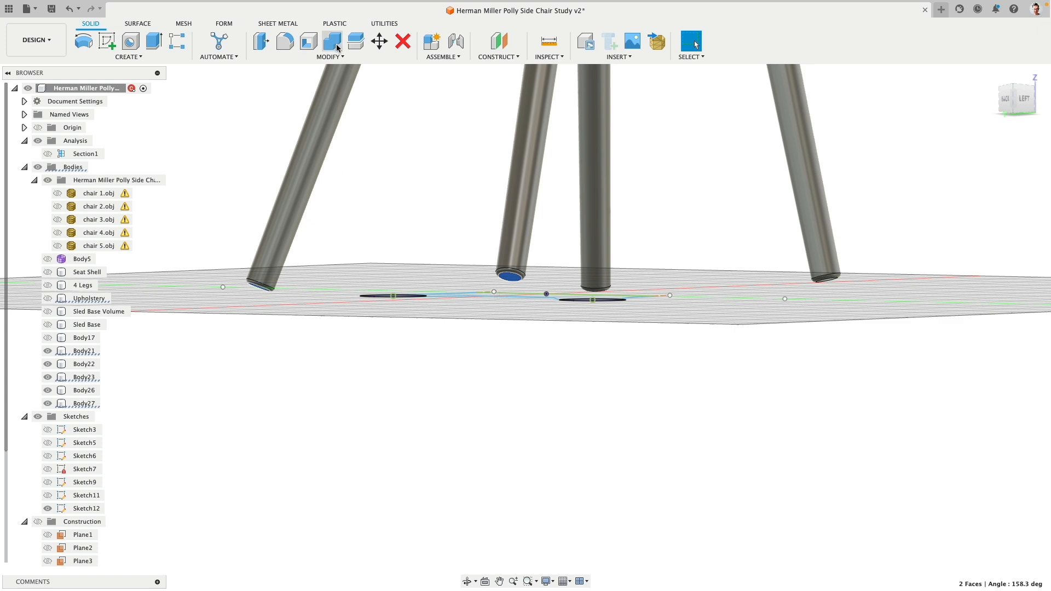
pyautogui.click(379, 41)
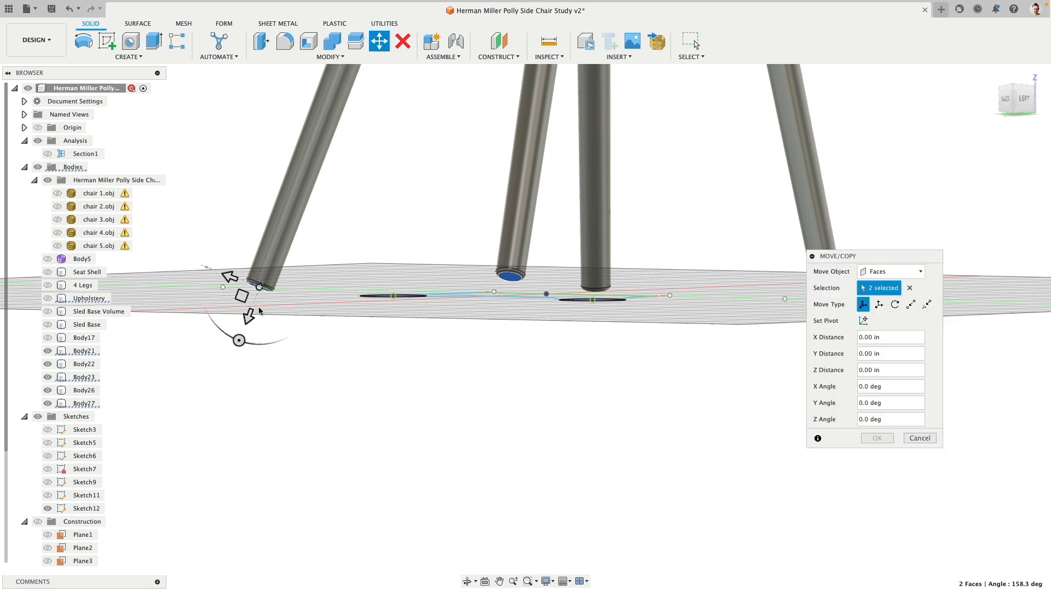
pyautogui.click(1024, 99)
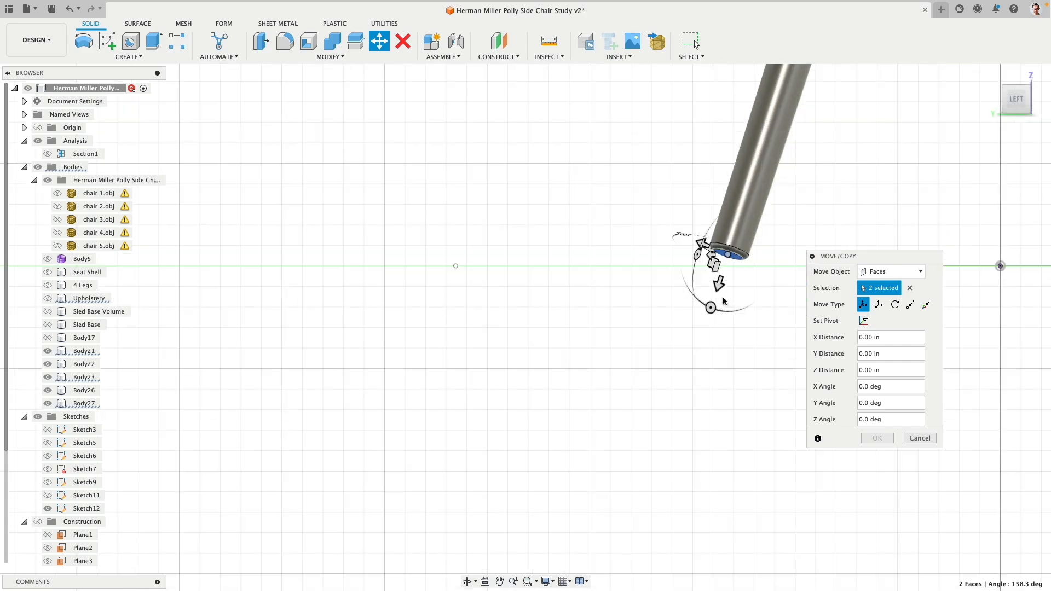
pyautogui.moveTo(723, 253); pyautogui.dragTo(725, 269)
pyautogui.scroll(-6, 706, 285)
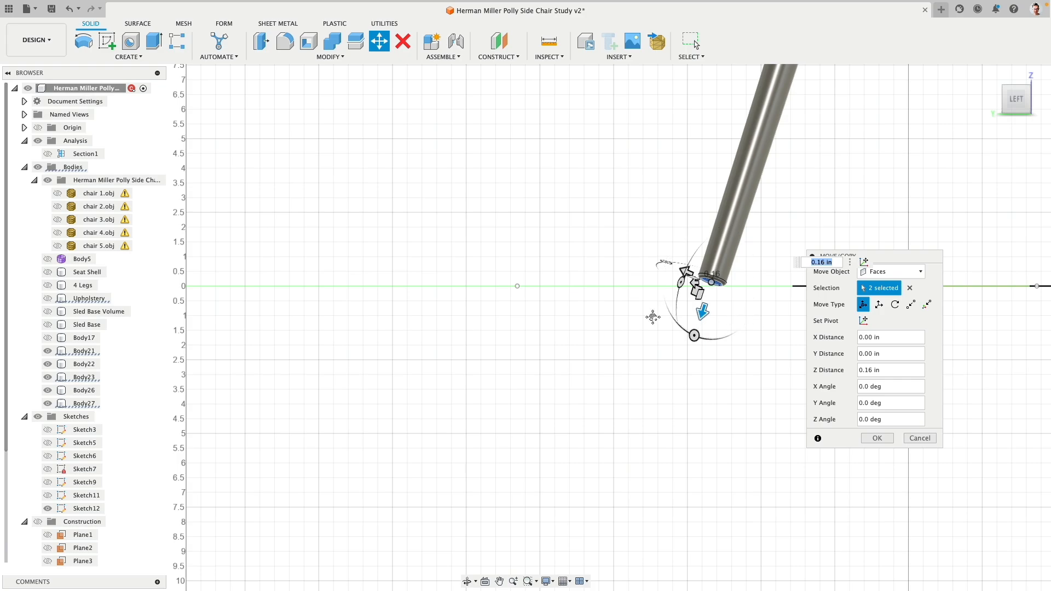
pyautogui.scroll(1, 679, 274)
pyautogui.click(877, 437)
# - Lengthen the two front legs toward the ground by moving their bottom end faces about 0.358 in along Z
pyautogui.scroll(-5, 670, 315)
pyautogui.scroll(5, 694, 273)
pyautogui.moveTo(695, 276)
pyautogui.keyDown('shift'); pyautogui.mouseDown(button='middle')
pyautogui.moveTo(659, 278)
pyautogui.moveTo(626, 338)
pyautogui.moveTo(713, 331)
pyautogui.moveTo(575, 274)
pyautogui.mouseUp(button='middle'); pyautogui.keyUp('shift')
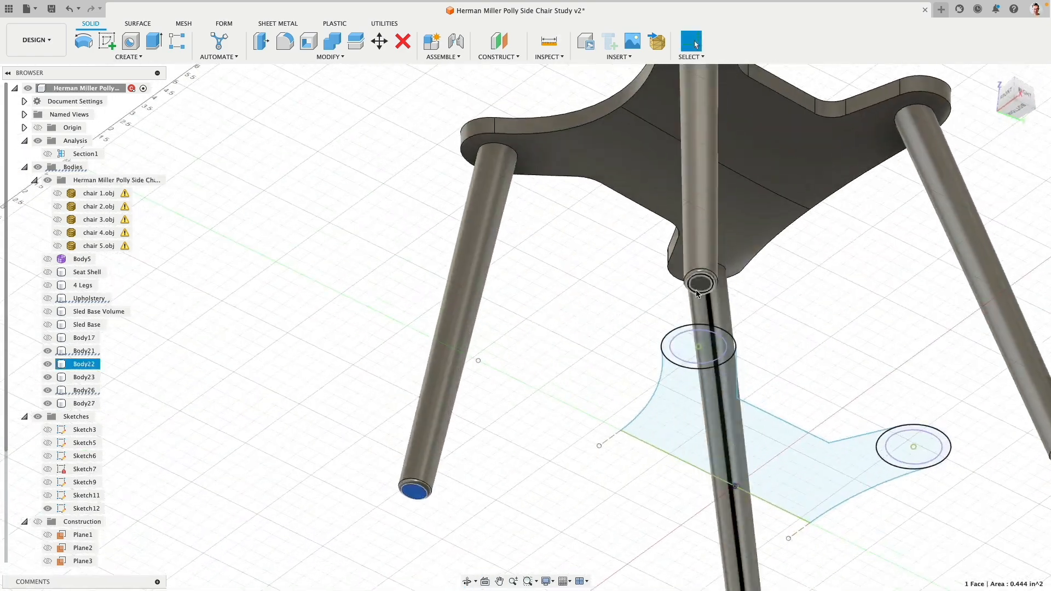
pyautogui.click(701, 283)
pyautogui.click(1022, 94)
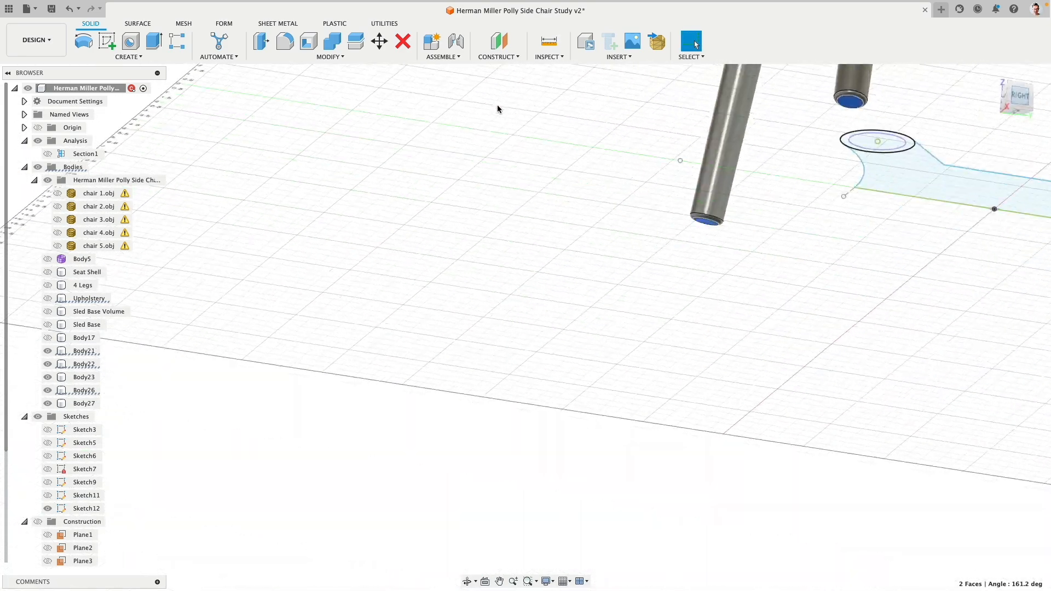
pyautogui.click(380, 43)
pyautogui.moveTo(799, 121); pyautogui.dragTo(405, 458, button='middle')
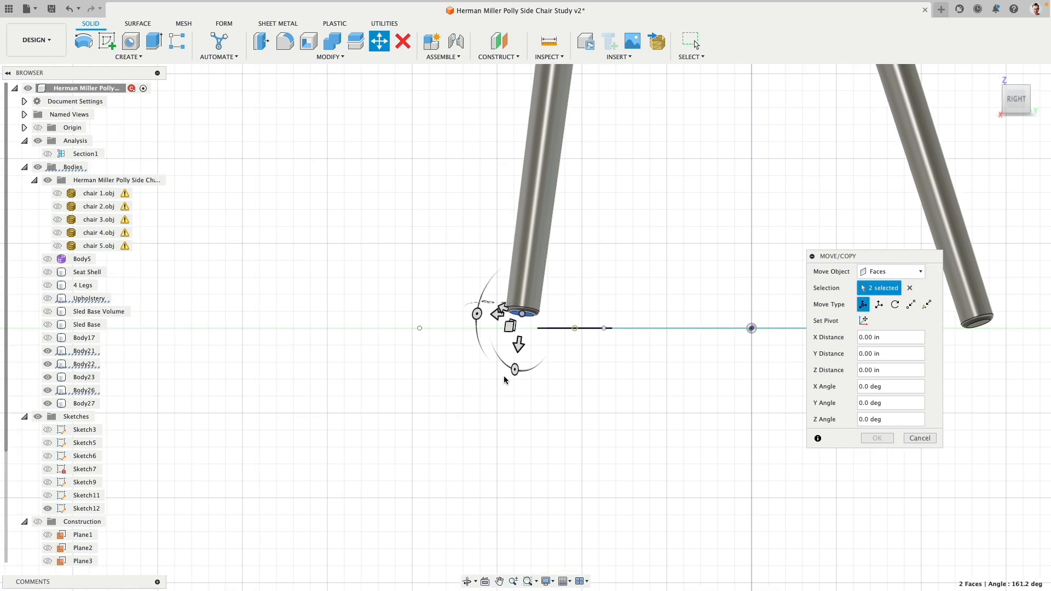
pyautogui.scroll(3, 499, 379)
pyautogui.moveTo(530, 293); pyautogui.dragTo(526, 320)
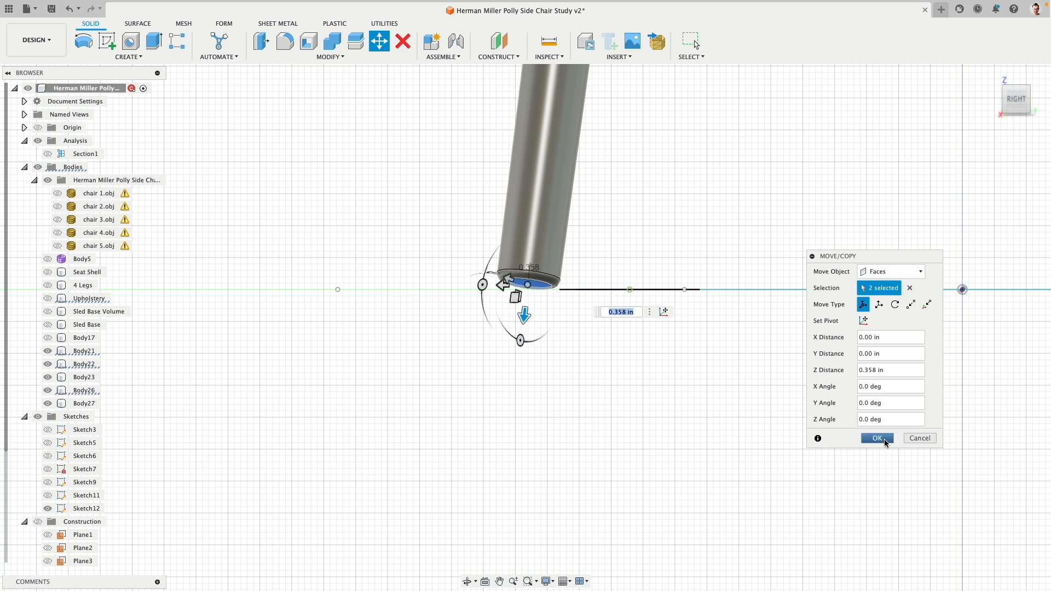
pyautogui.click(878, 438)
pyautogui.scroll(-3, 662, 422)
pyautogui.scroll(-2, 662, 422)
pyautogui.moveTo(685, 340); pyautogui.dragTo(558, 420, button='middle')
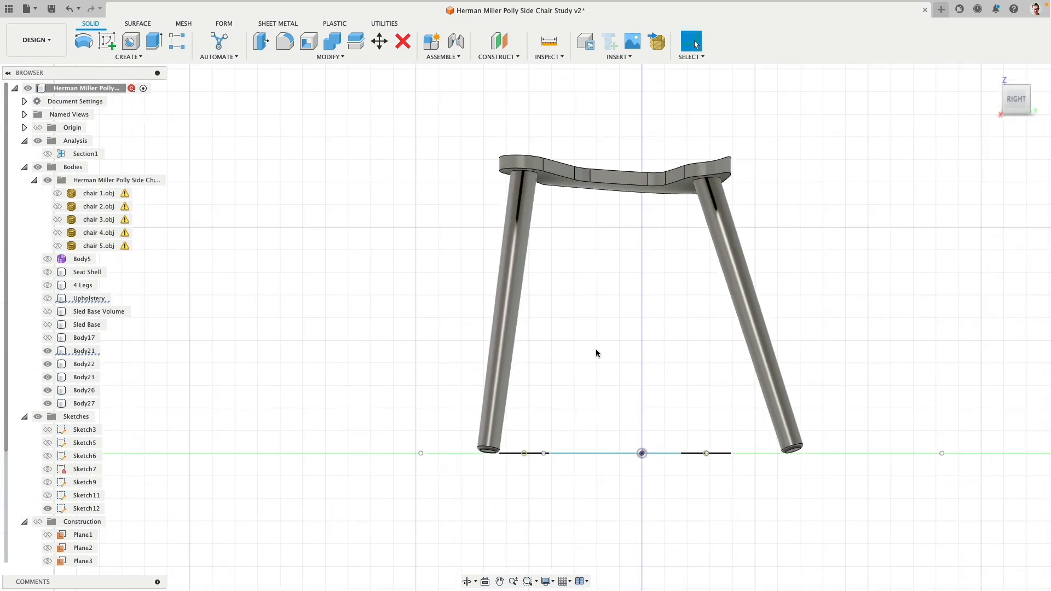
# - Rename the mirrored mount plate body as Wooden Dowel Base
pyautogui.keyDown('shift'); pyautogui.moveTo(593, 375); pyautogui.dragTo(444, 319, button='middle'); pyautogui.keyUp('shift')
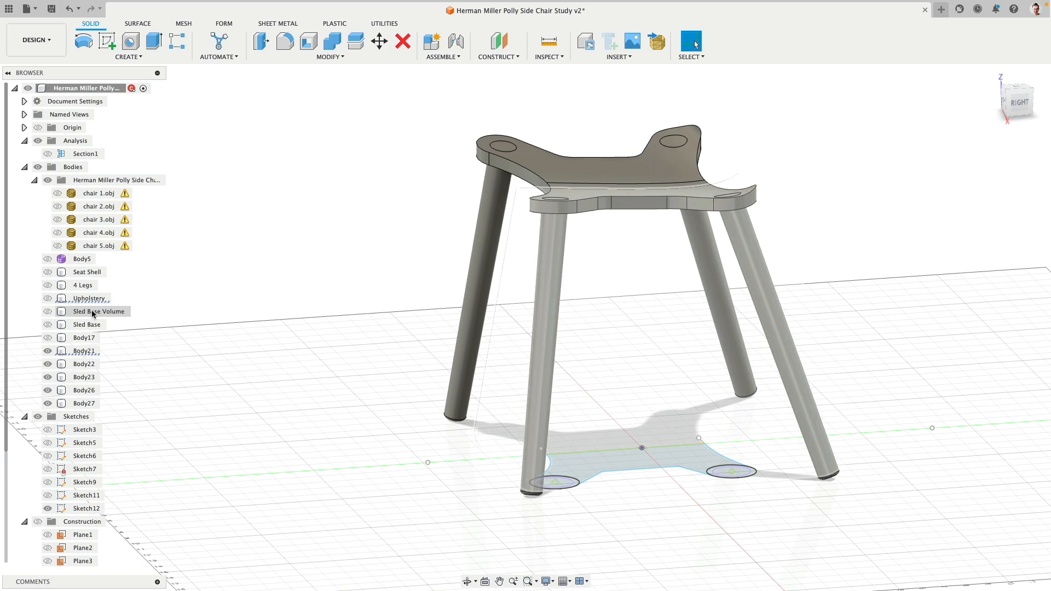
pyautogui.click(84, 351)
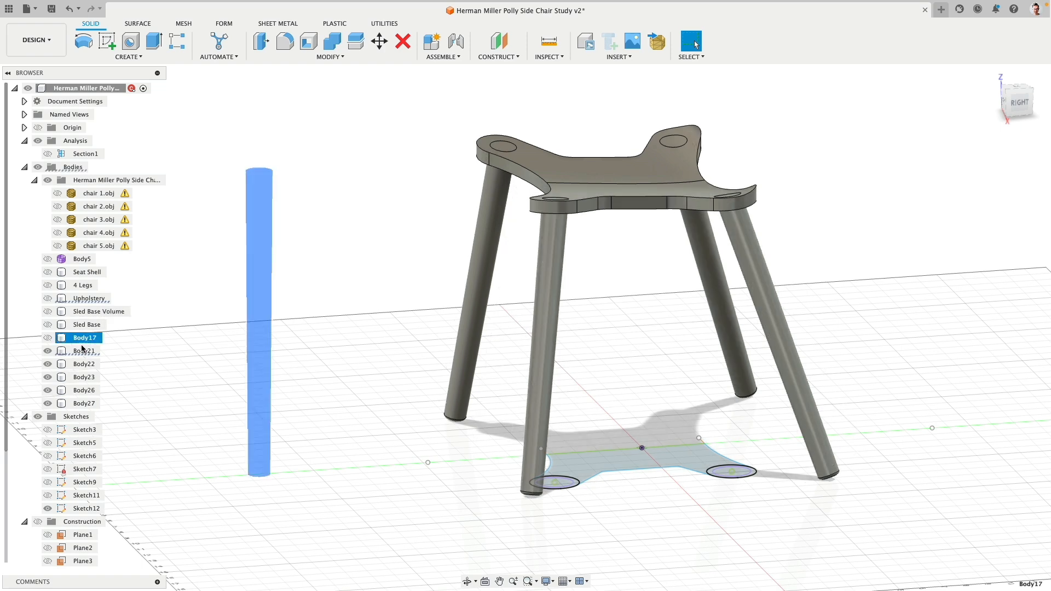
pyautogui.click(82, 353)
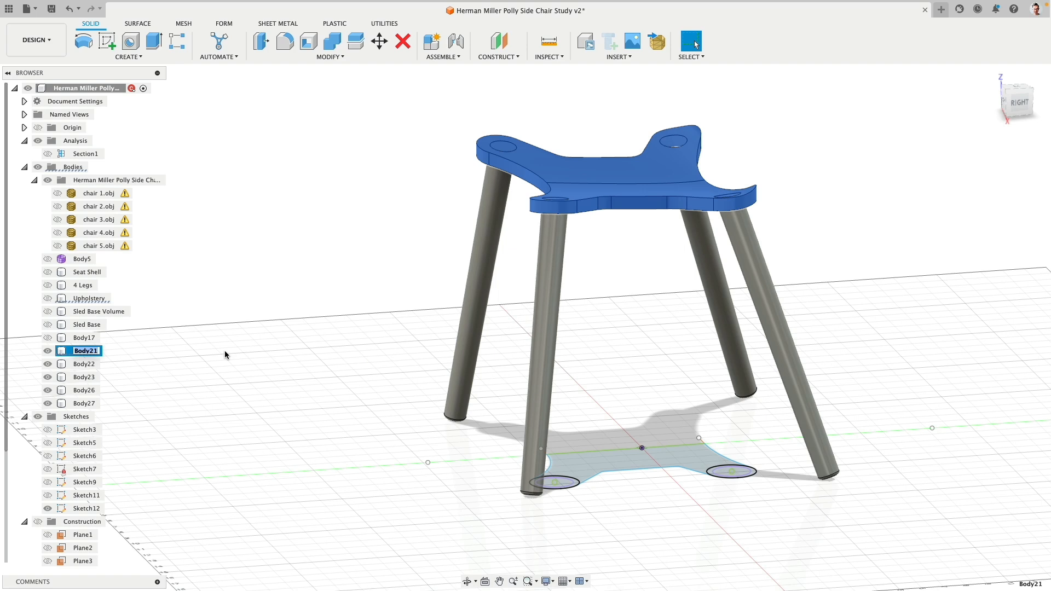
pyautogui.write('Wooden Dowel Base')
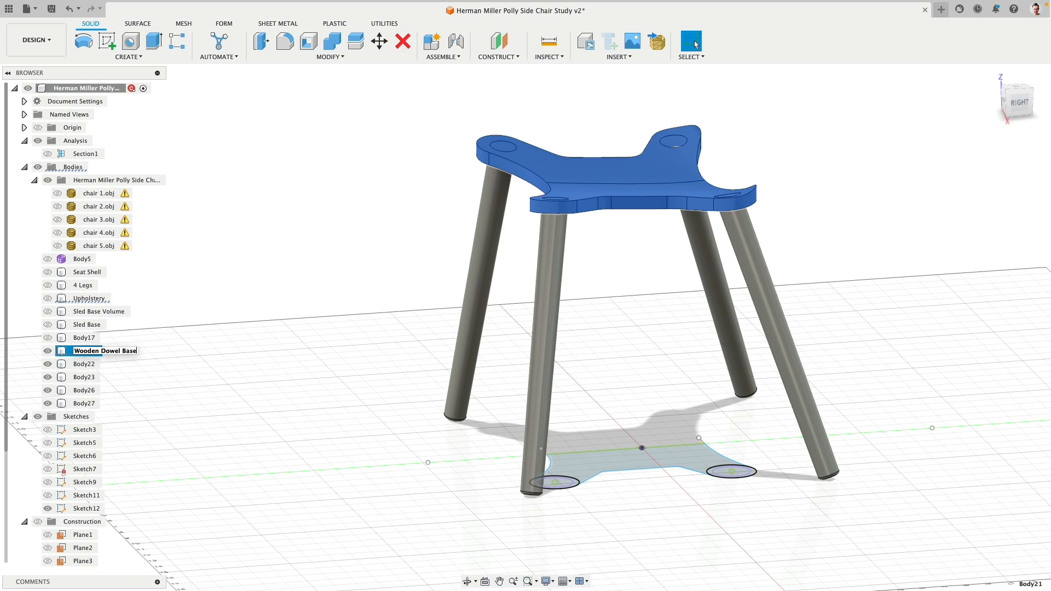
pyautogui.press('Return')
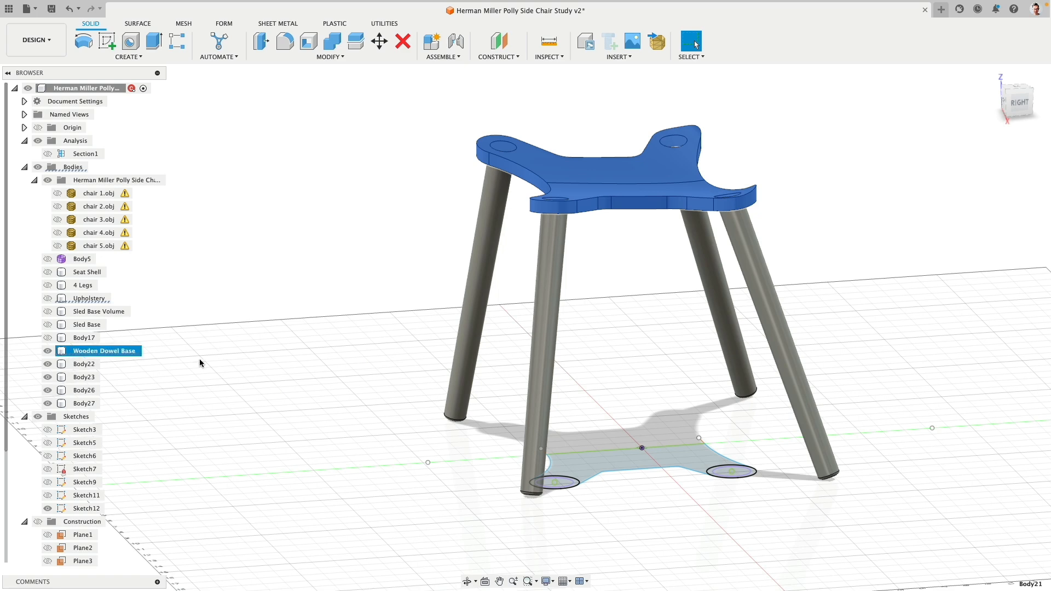
# - Rename the hidden upright leg body, Body17, as Dowel Master
pyautogui.click(85, 338)
pyautogui.doubleClick(85, 339)
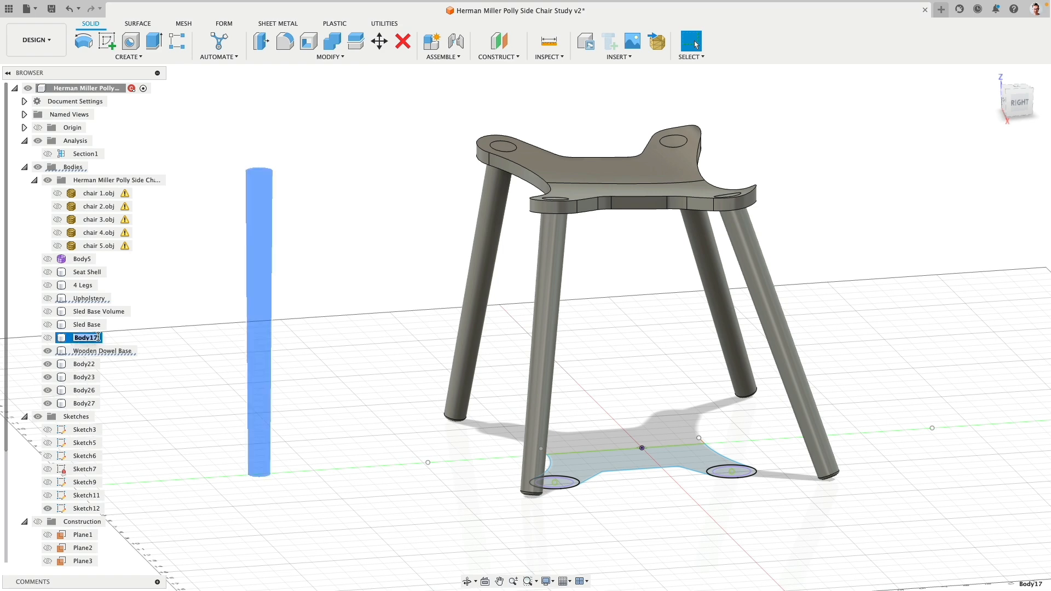
pyautogui.write('Dowel')
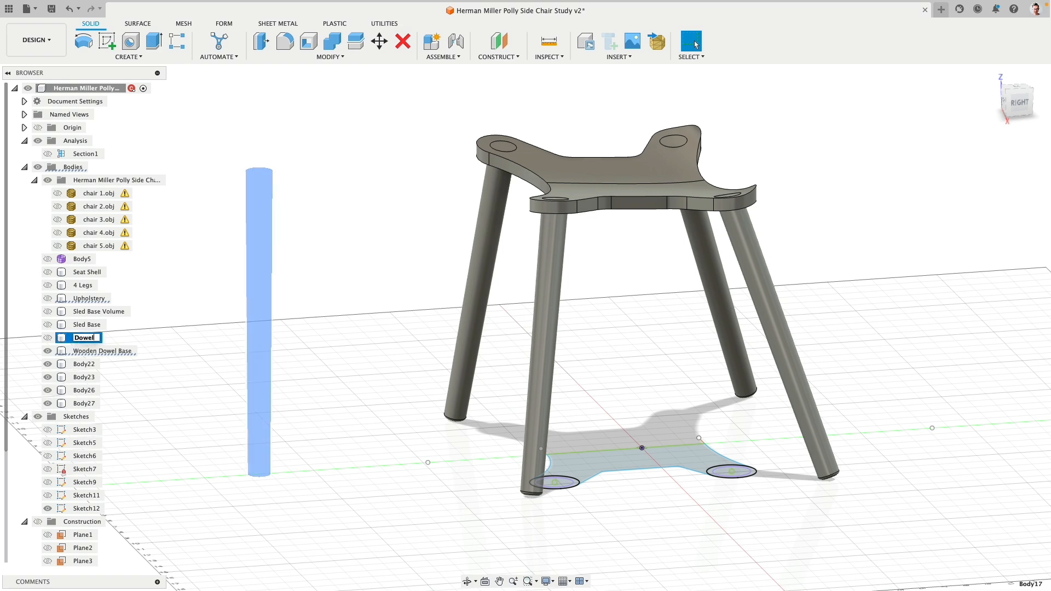
pyautogui.write(' Master')
pyautogui.press('Return')
# - Rename the front right leg body as Dowel FR and the back right leg body as Dowel BR
pyautogui.doubleClick(83, 365)
pyautogui.write('Dowel')
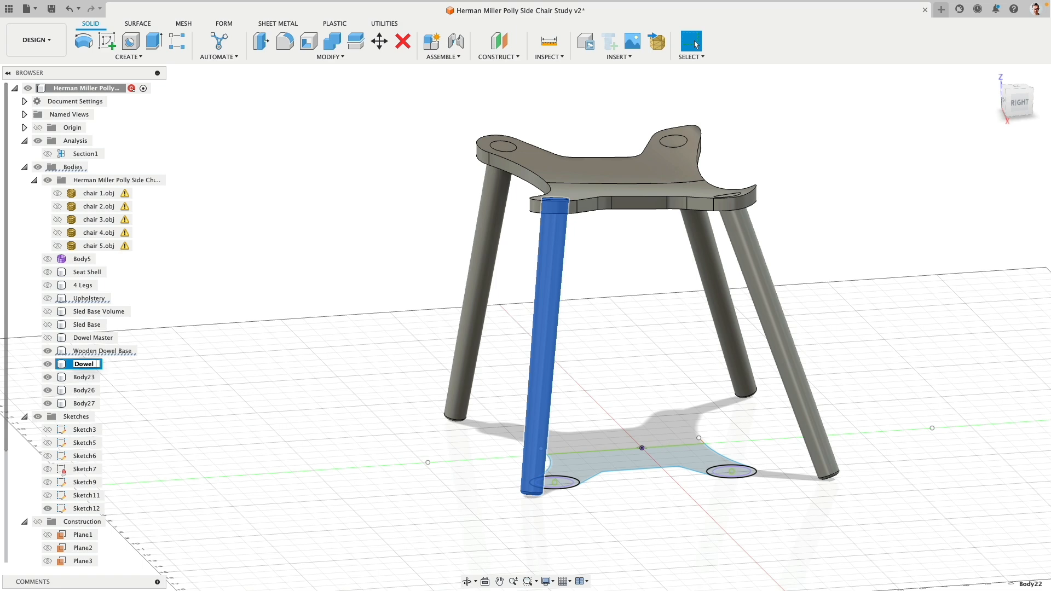
pyautogui.write('FR')
pyautogui.click(163, 408)
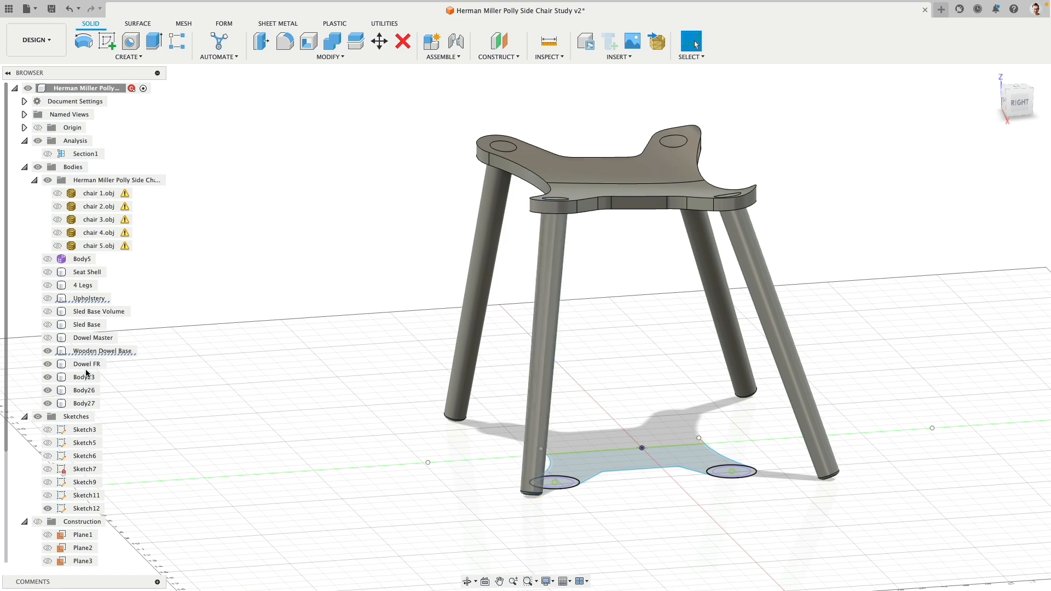
pyautogui.click(85, 378)
pyautogui.doubleClick(85, 378)
pyautogui.write('Dow')
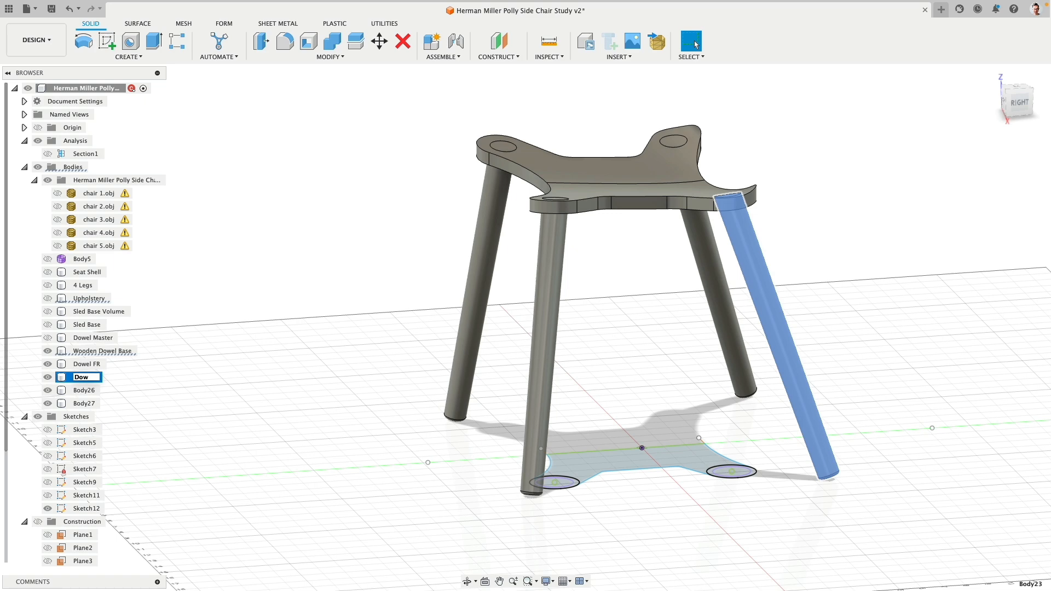
pyautogui.write('el BR')
pyautogui.click(158, 391)
# - Rename the front left leg body as Dowel FL and the back left leg body as Dowel BL
pyautogui.doubleClick(77, 392)
pyautogui.write('Dowel FL')
pyautogui.click(92, 405)
pyautogui.doubleClick(92, 405)
pyautogui.write('Dow')
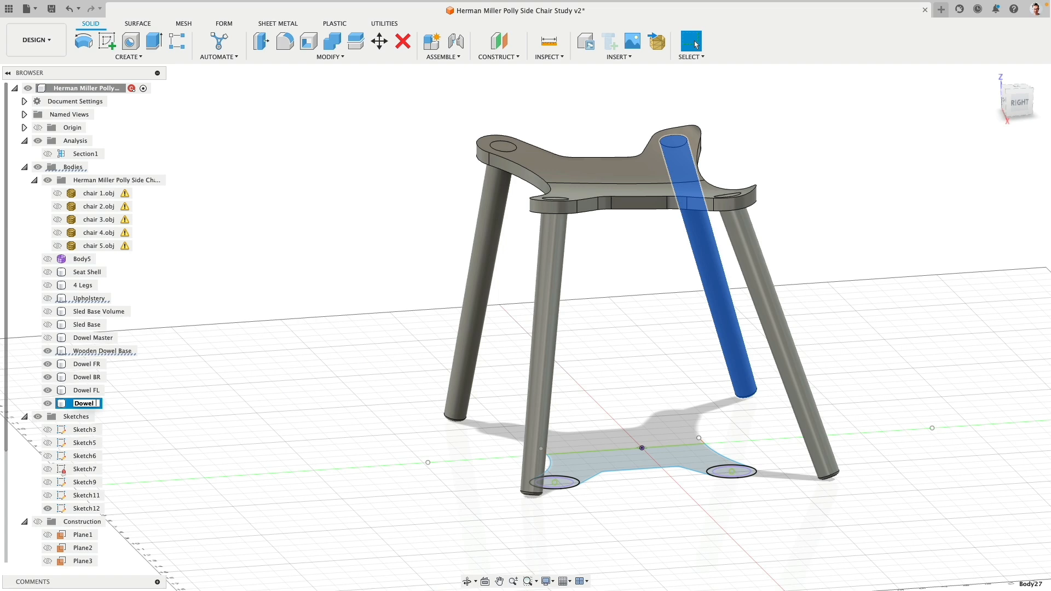
pyautogui.press('Return')
pyautogui.click(260, 366)
pyautogui.scroll(-3, 254, 356)
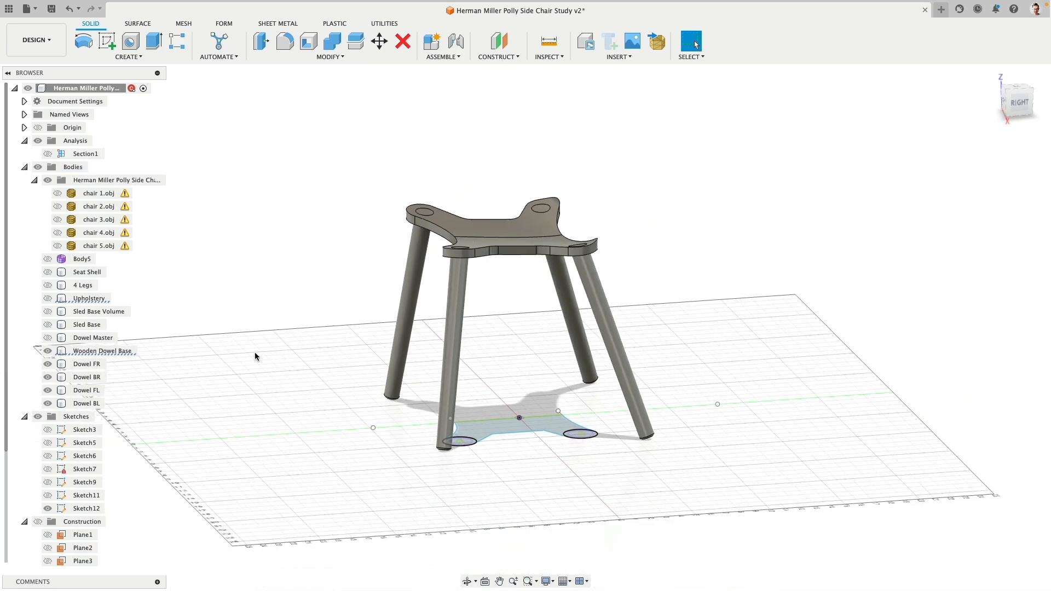
# - Show the seat shell and examine how the wooden base meets its underside
pyautogui.keyDown('shift'); pyautogui.moveTo(202, 259); pyautogui.dragTo(246, 260, button='middle'); pyautogui.keyUp('shift')
pyautogui.click(48, 272)
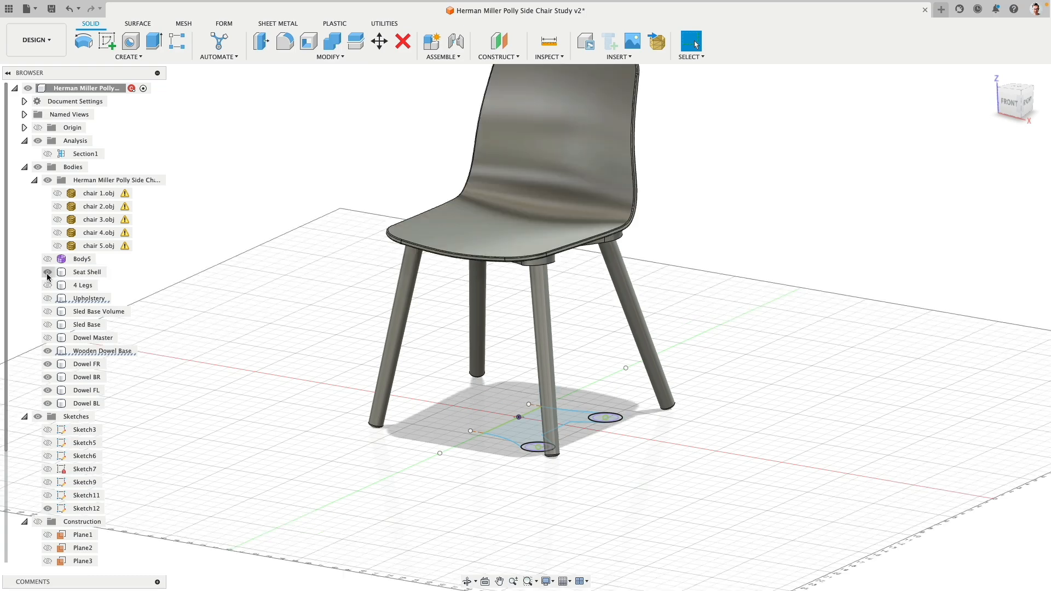
pyautogui.keyDown('shift'); pyautogui.moveTo(240, 356); pyautogui.dragTo(259, 295, button='middle'); pyautogui.keyUp('shift')
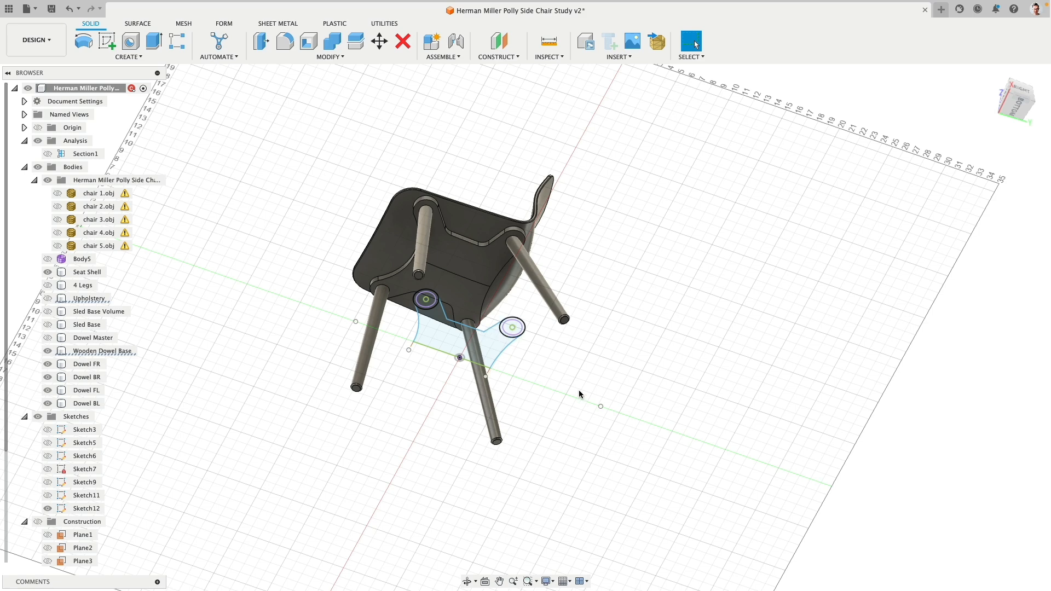
pyautogui.scroll(5, 537, 227)
pyautogui.keyDown('shift'); pyautogui.moveTo(583, 217); pyautogui.dragTo(593, 238, button='middle'); pyautogui.keyUp('shift')
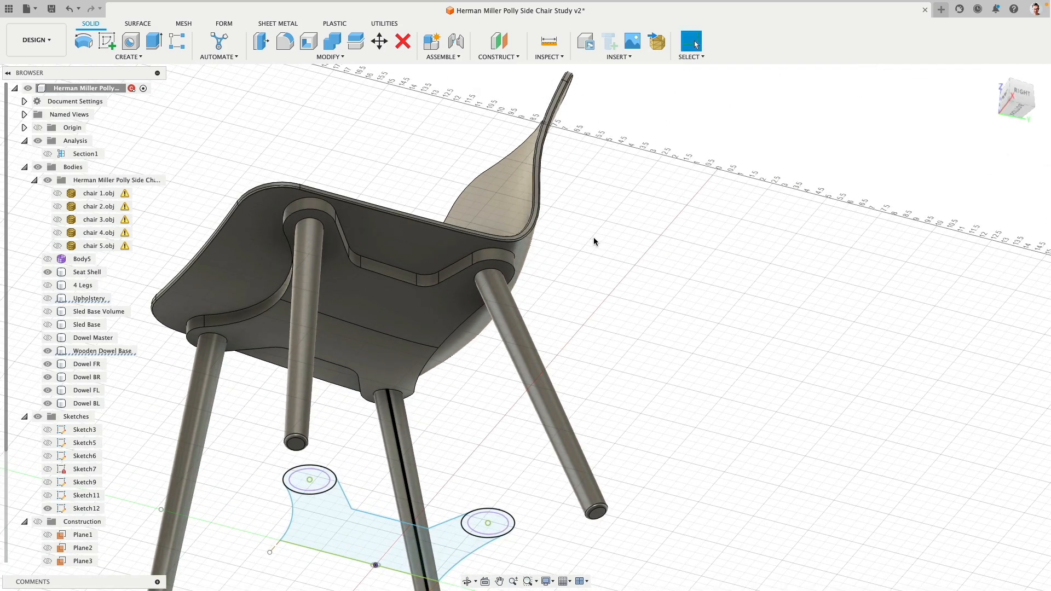
pyautogui.moveTo(596, 238); pyautogui.dragTo(662, 228, button='middle')
pyautogui.scroll(3, 661, 228)
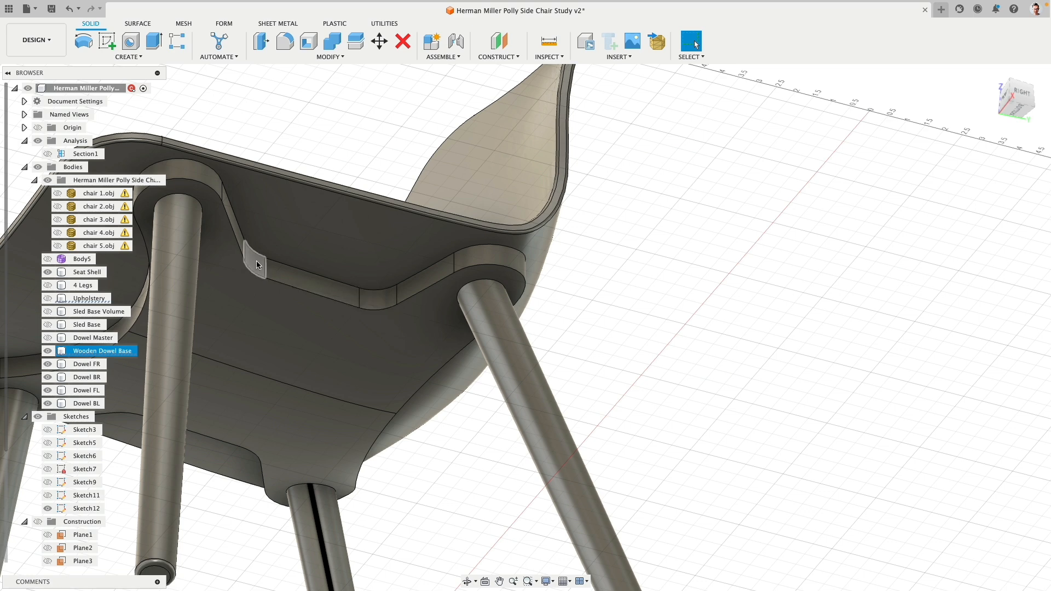
pyautogui.click(261, 41)
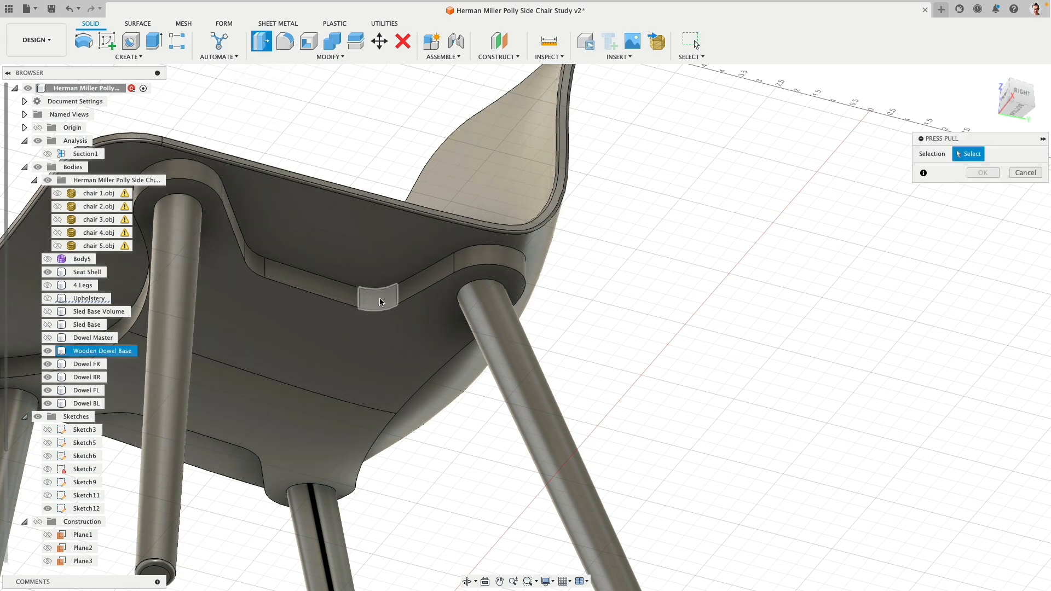
pyautogui.click(390, 304)
pyautogui.moveTo(376, 298); pyautogui.dragTo(376, 293)
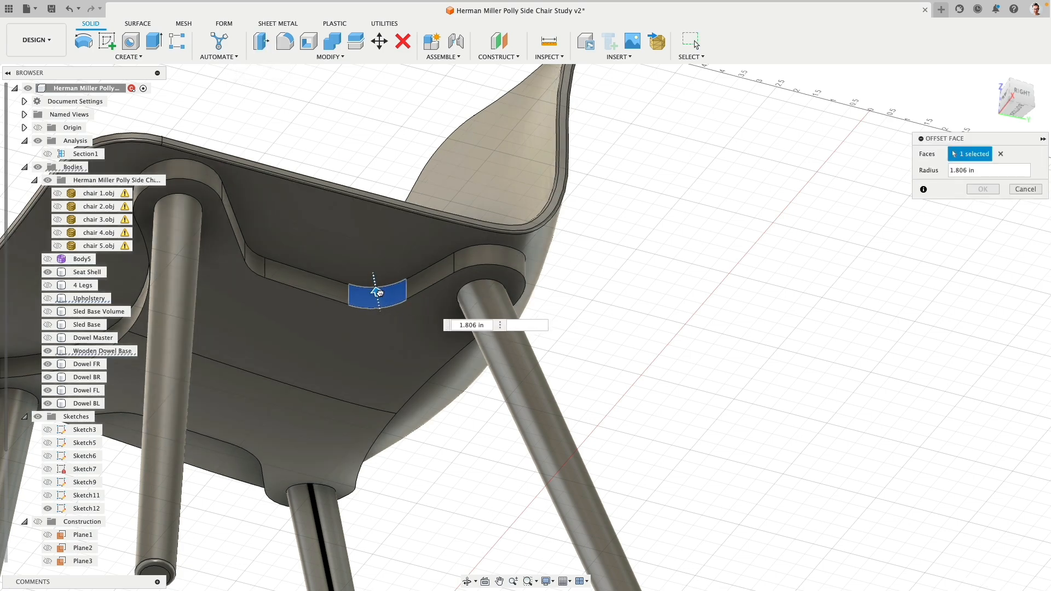
pyautogui.click(1022, 193)
# - Hide the wooden dowel base, its four dowel legs and Sketch12, and show the chair 5.obj reference mesh
pyautogui.scroll(-3, 639, 283)
pyautogui.moveTo(640, 284); pyautogui.dragTo(763, 203, button='middle')
pyautogui.click(659, 204)
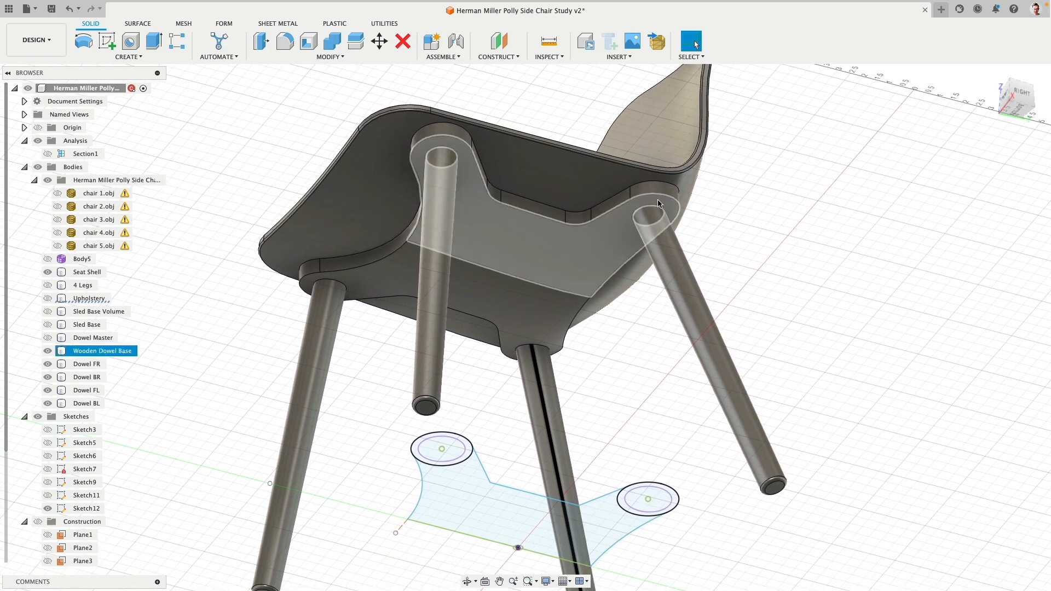
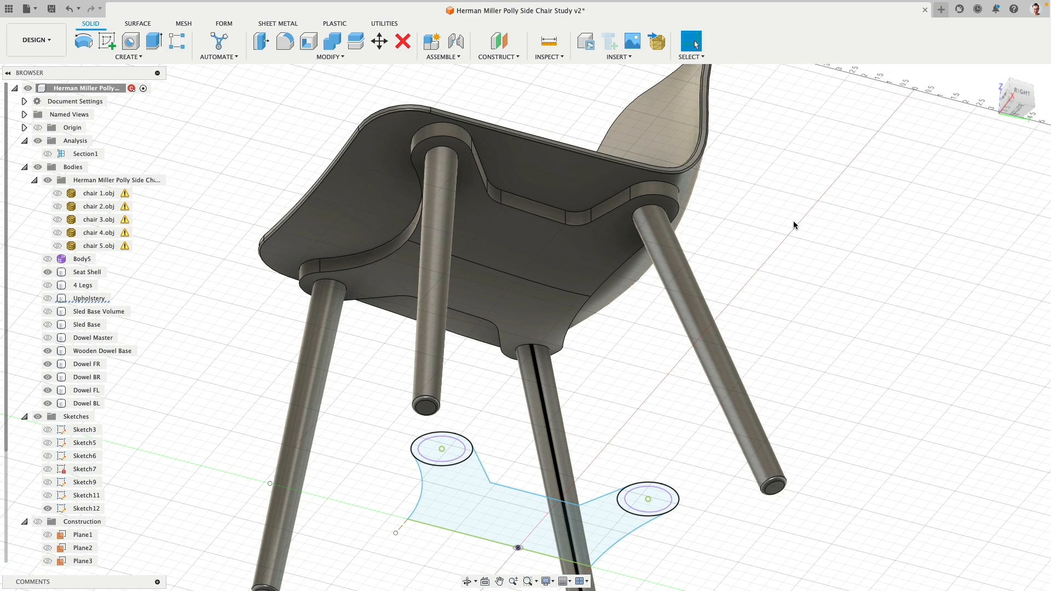
pyautogui.keyDown('shift'); pyautogui.moveTo(793, 224); pyautogui.dragTo(707, 282, button='middle'); pyautogui.keyUp('shift')
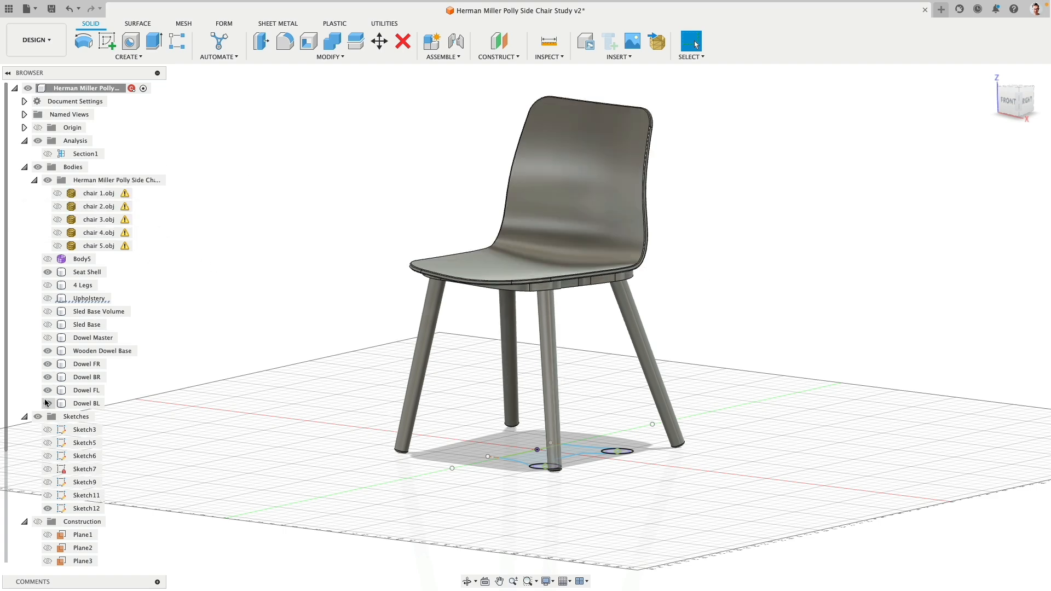
pyautogui.click(47, 403)
pyautogui.click(48, 391)
pyautogui.click(48, 378)
pyautogui.click(47, 365)
pyautogui.click(48, 351)
pyautogui.click(57, 246)
pyautogui.click(47, 508)
# - Examine the mount plate and pedestal base of the chair 5.obj mesh from below and from the right side
pyautogui.keyDown('shift'); pyautogui.moveTo(318, 342); pyautogui.dragTo(347, 328, button='middle'); pyautogui.keyUp('shift')
pyautogui.keyDown('shift'); pyautogui.moveTo(774, 289); pyautogui.dragTo(547, 230, button='middle'); pyautogui.keyUp('shift')
pyautogui.click(526, 210)
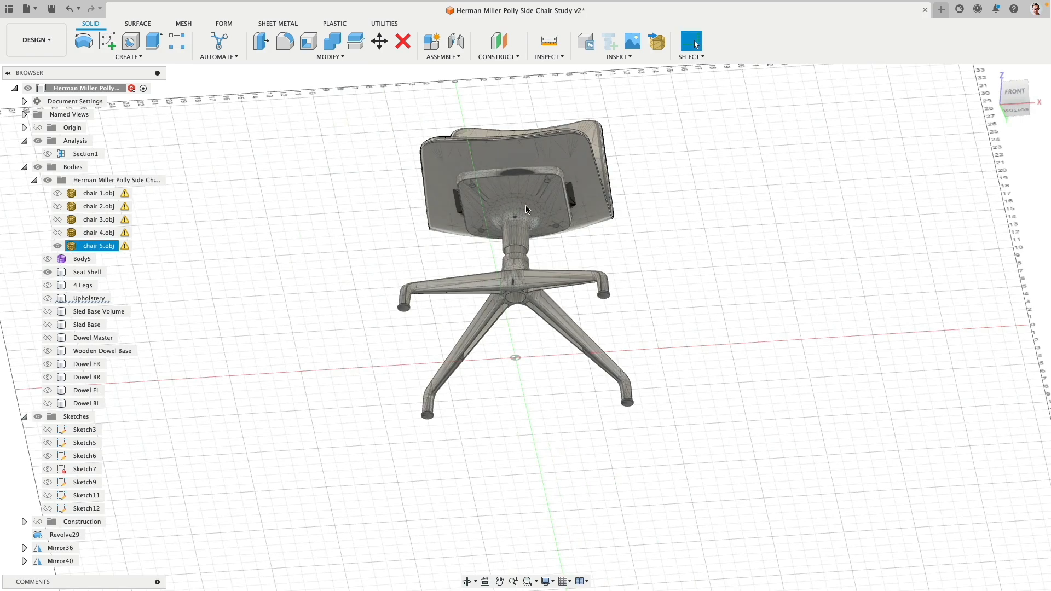
pyautogui.keyDown('shift'); pyautogui.moveTo(626, 271); pyautogui.dragTo(795, 209, button='middle'); pyautogui.keyUp('shift')
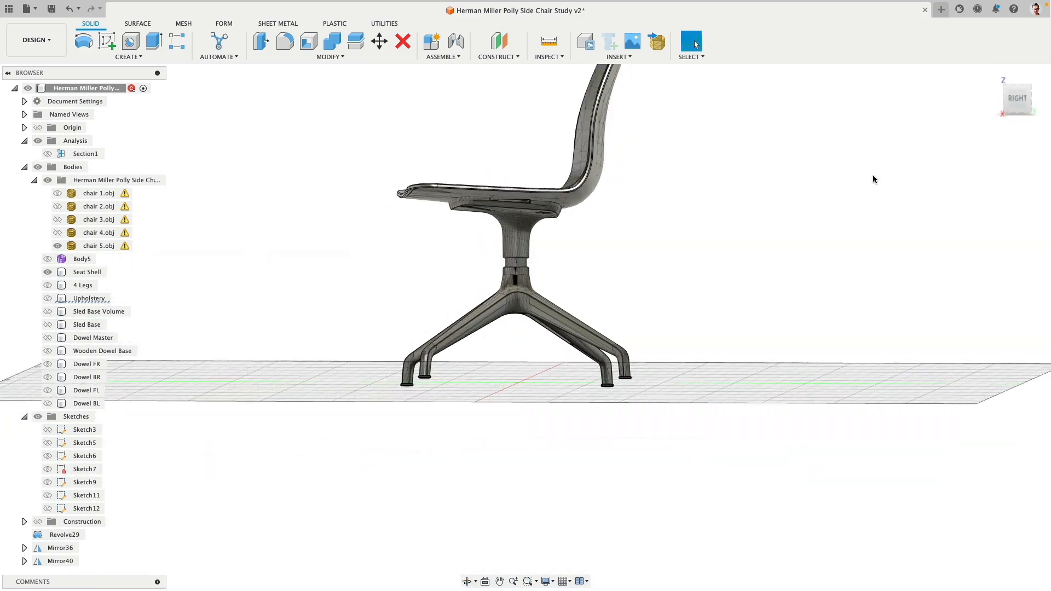
pyautogui.scroll(5, 692, 206)
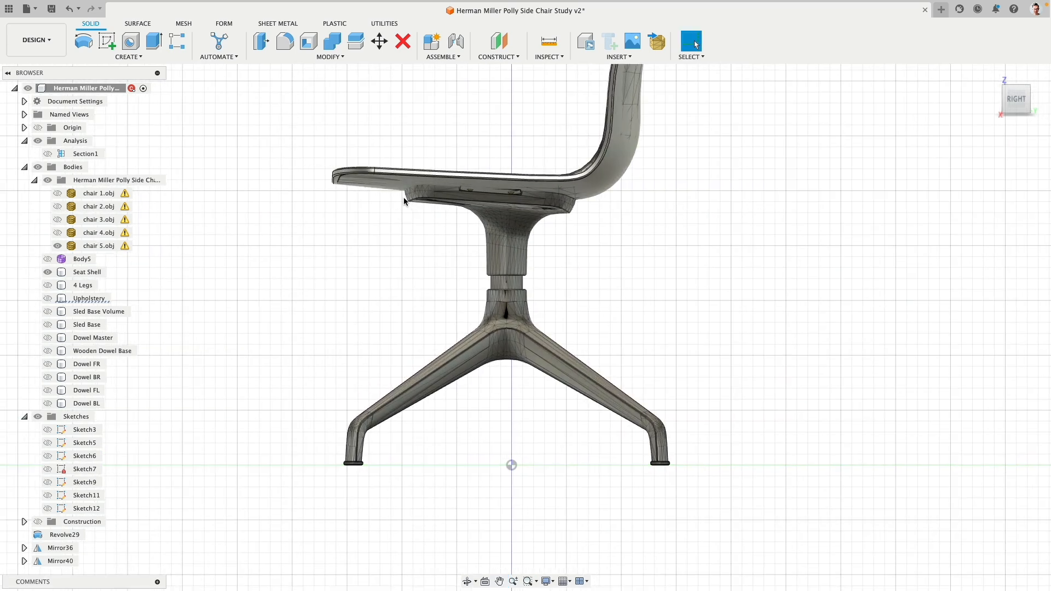
# - Examine the side profile of the chair 5.obj mount plate and how its central column meets the legs
pyautogui.click(422, 195)
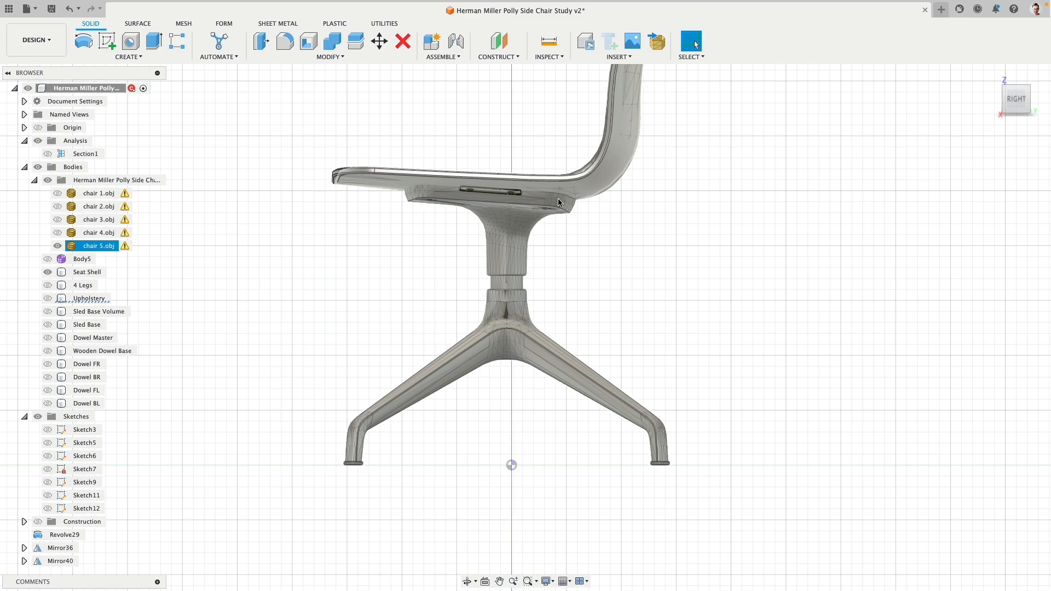
pyautogui.click(415, 307)
pyautogui.keyDown('shift'); pyautogui.moveTo(416, 307); pyautogui.dragTo(460, 290, button='middle'); pyautogui.keyUp('shift')
pyautogui.click(507, 277)
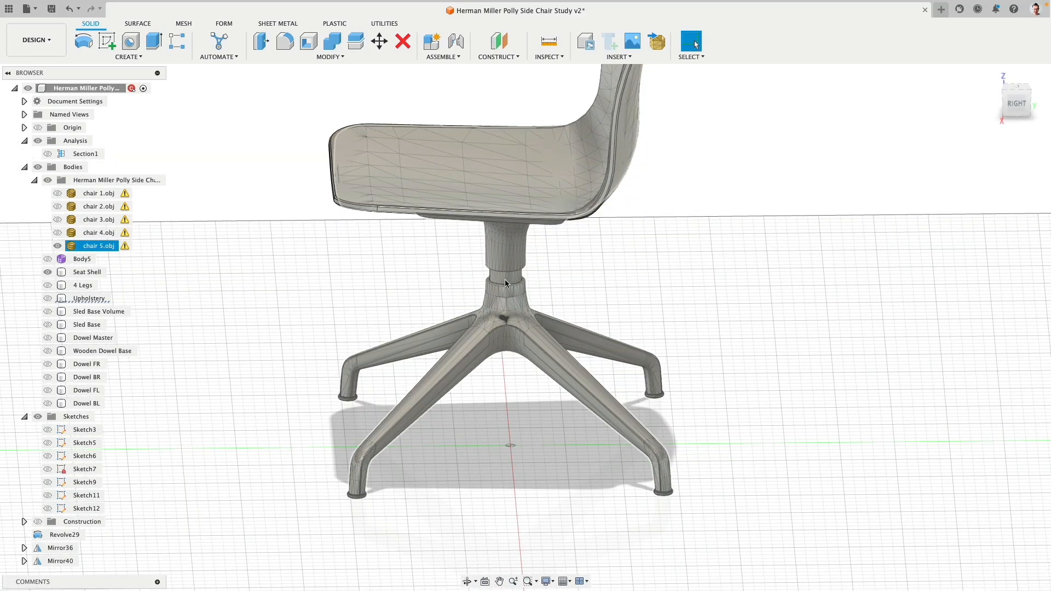
pyautogui.keyDown('shift'); pyautogui.moveTo(523, 288); pyautogui.dragTo(562, 268, button='middle'); pyautogui.keyUp('shift')
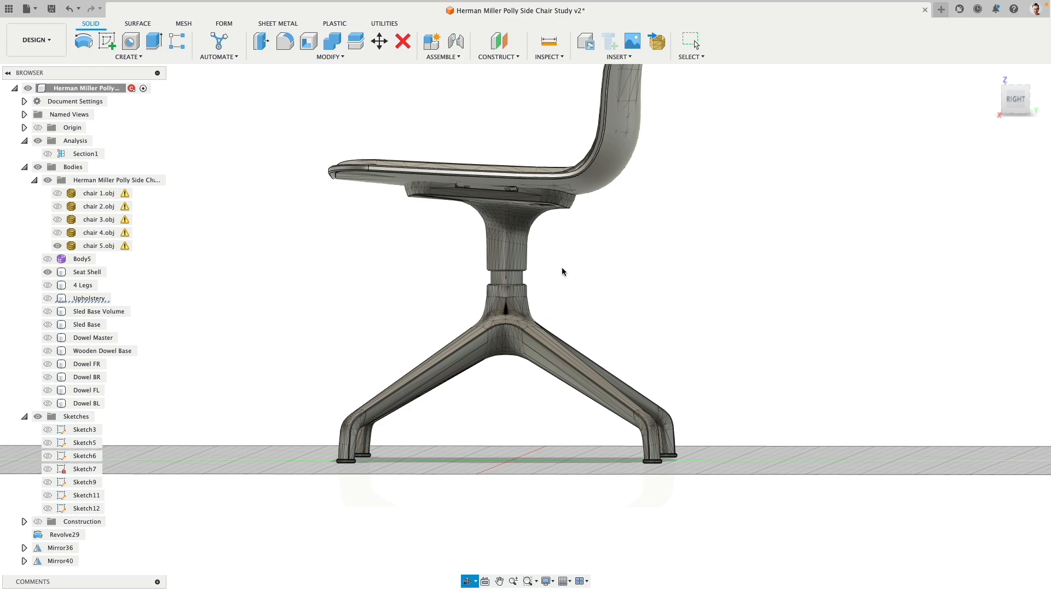
pyautogui.click(1020, 102)
pyautogui.click(450, 354)
pyautogui.keyDown('shift'); pyautogui.moveTo(531, 300); pyautogui.dragTo(559, 285, button='middle'); pyautogui.keyUp('shift')
pyautogui.click(129, 56)
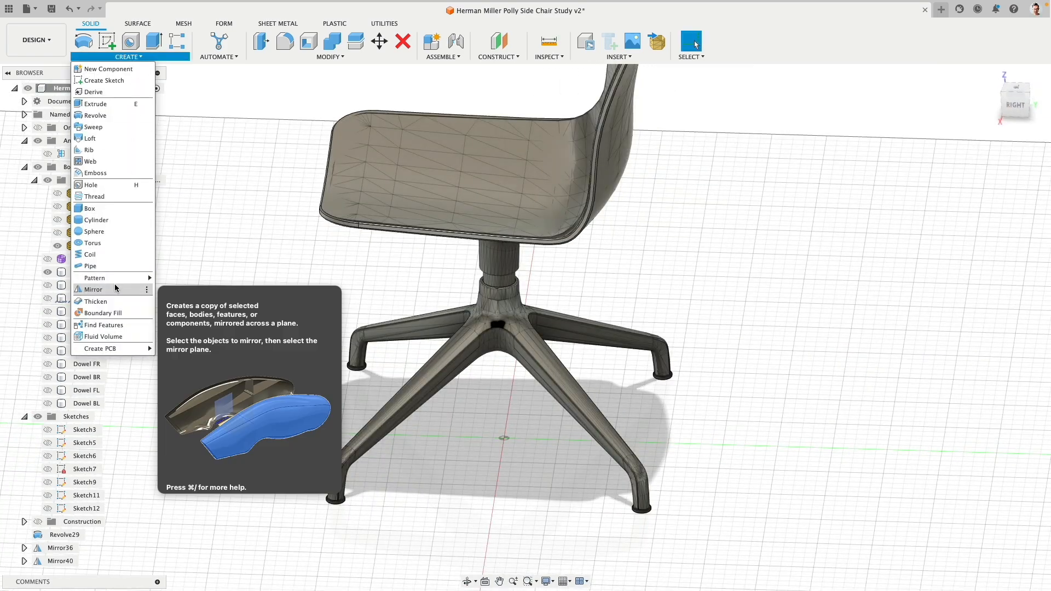
pyautogui.moveTo(139, 279)
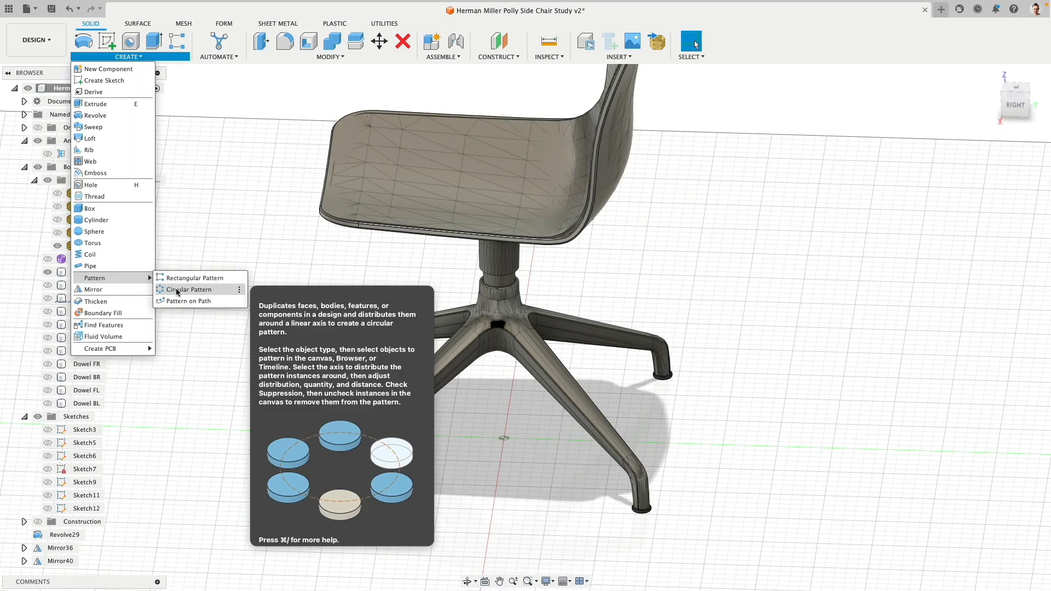
pyautogui.click(661, 303)
pyautogui.keyDown('shift'); pyautogui.moveTo(662, 310); pyautogui.dragTo(560, 176, button='middle'); pyautogui.keyUp('shift')
pyautogui.click(509, 153)
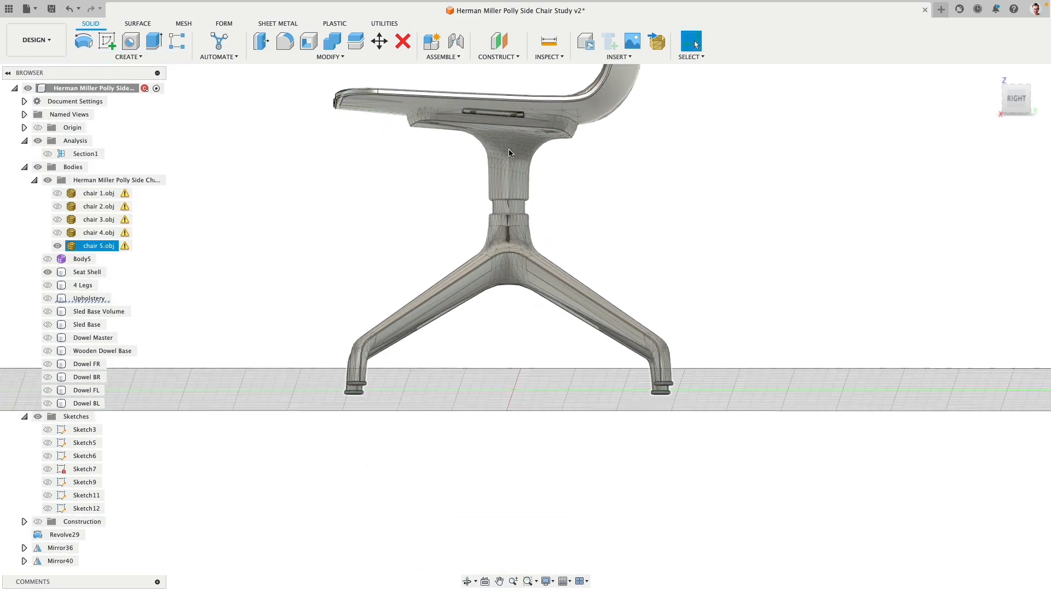
pyautogui.click(474, 161)
pyautogui.click(128, 57)
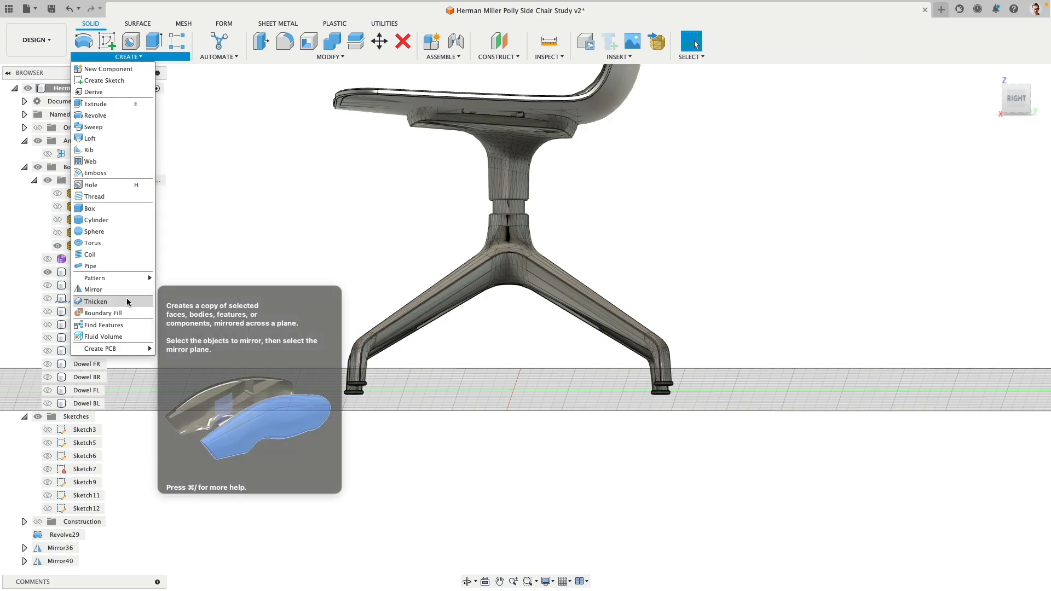
# - Inspect the chair 5.obj hub, leg undersides and feet from below, and compare them with the whole chair's side profile
pyautogui.keyDown('shift'); pyautogui.moveTo(443, 193); pyautogui.dragTo(510, 194, button='middle'); pyautogui.keyUp('shift')
pyautogui.moveTo(612, 200); pyautogui.dragTo(747, 207, button='middle')
pyautogui.scroll(3, 697, 277)
pyautogui.keyDown('shift'); pyautogui.moveTo(666, 393); pyautogui.dragTo(613, 334, button='middle'); pyautogui.keyUp('shift')
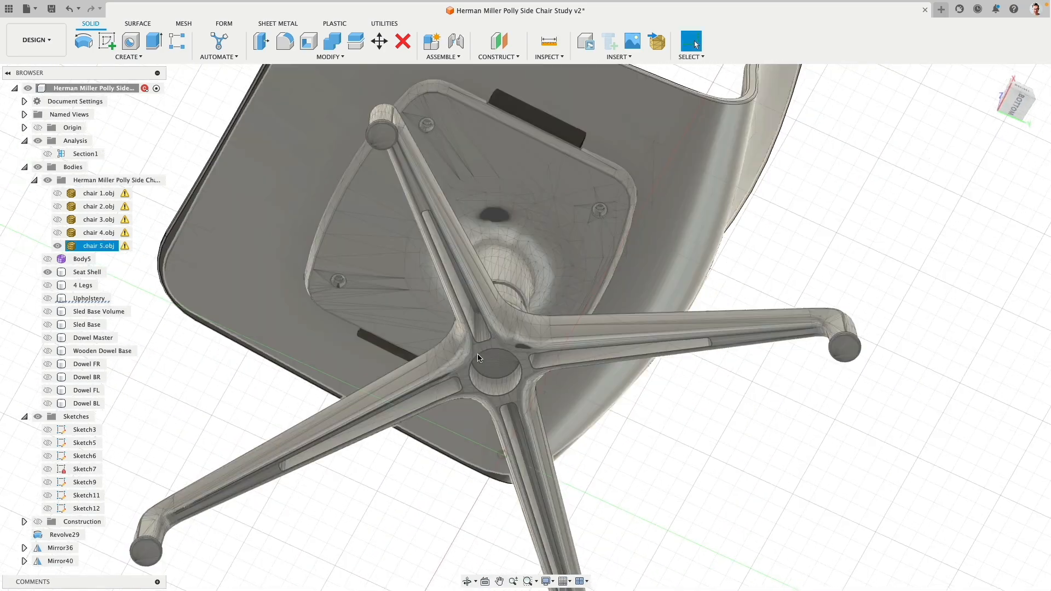
pyautogui.scroll(-3, 504, 421)
pyautogui.keyDown('shift'); pyautogui.moveTo(683, 400); pyautogui.dragTo(760, 379, button='middle'); pyautogui.keyUp('shift')
pyautogui.click(818, 299)
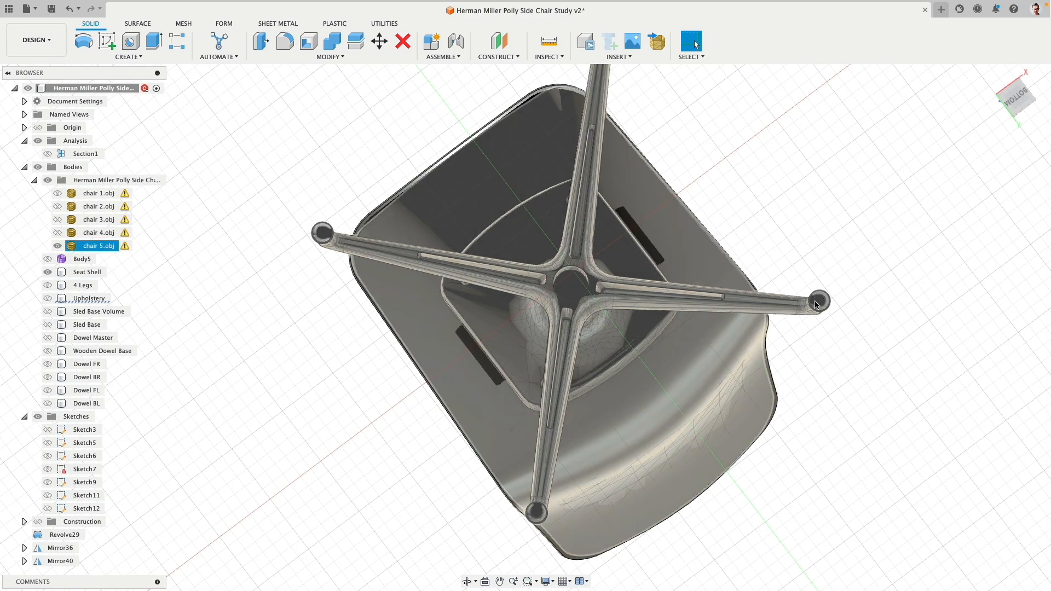
pyautogui.scroll(-3, 814, 308)
pyautogui.click(801, 251)
pyautogui.keyDown('shift'); pyautogui.moveTo(801, 251); pyautogui.dragTo(806, 323, button='middle'); pyautogui.keyUp('shift')
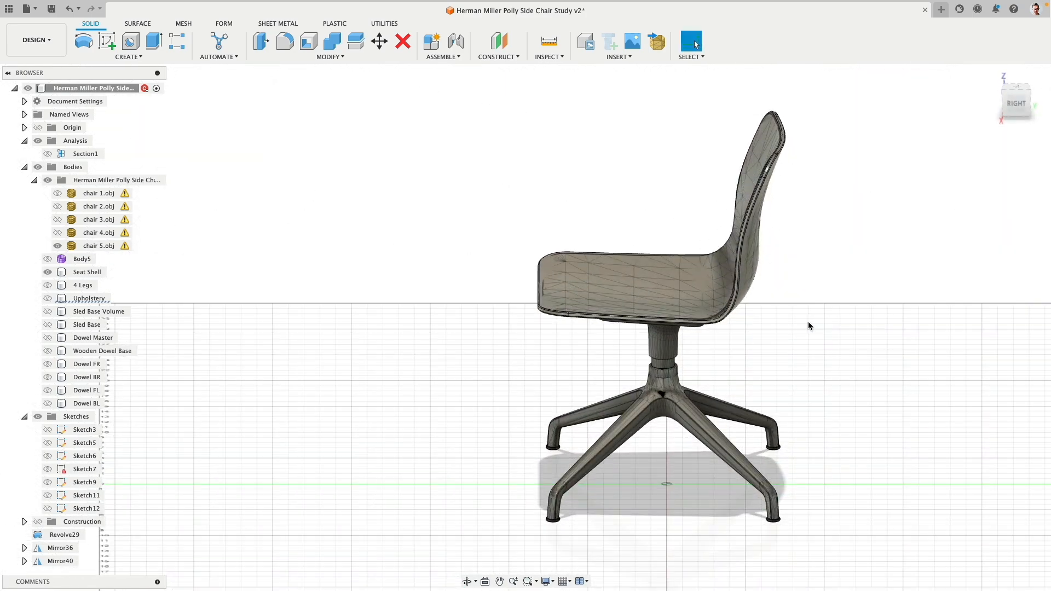
pyautogui.click(1016, 103)
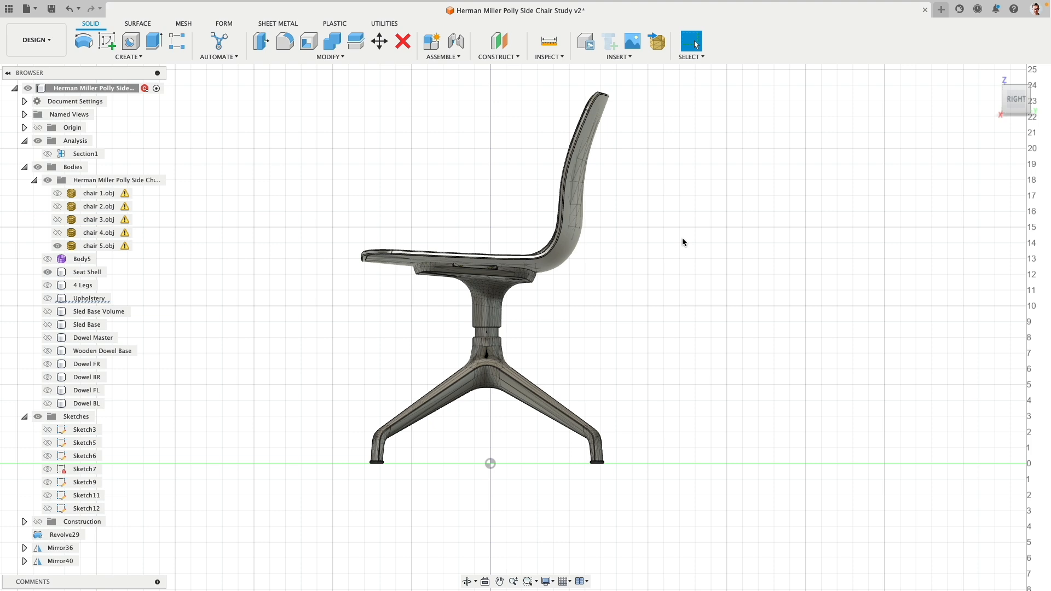
pyautogui.click(455, 265)
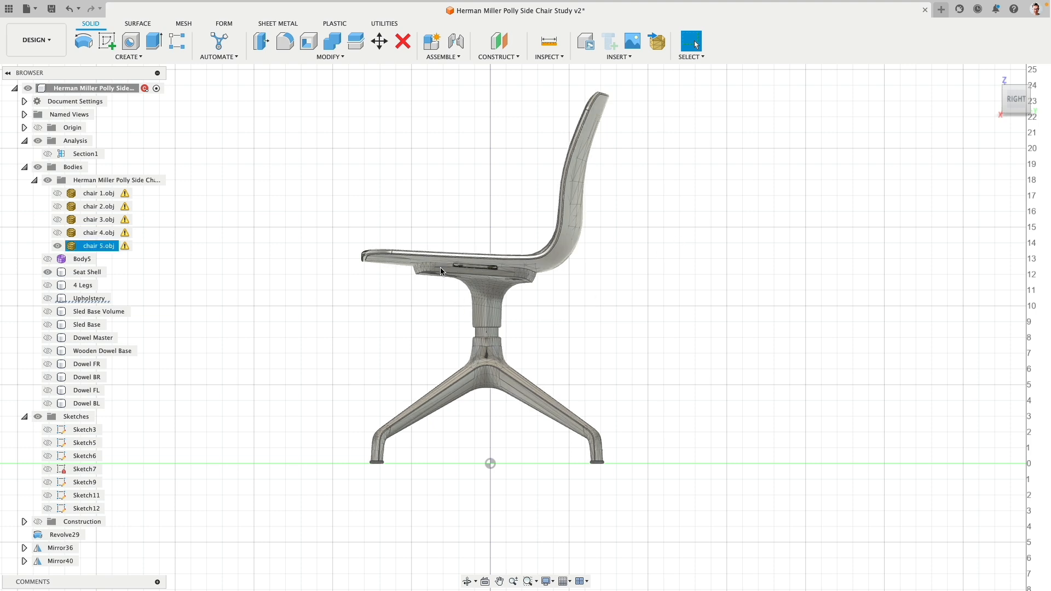
pyautogui.click(244, 292)
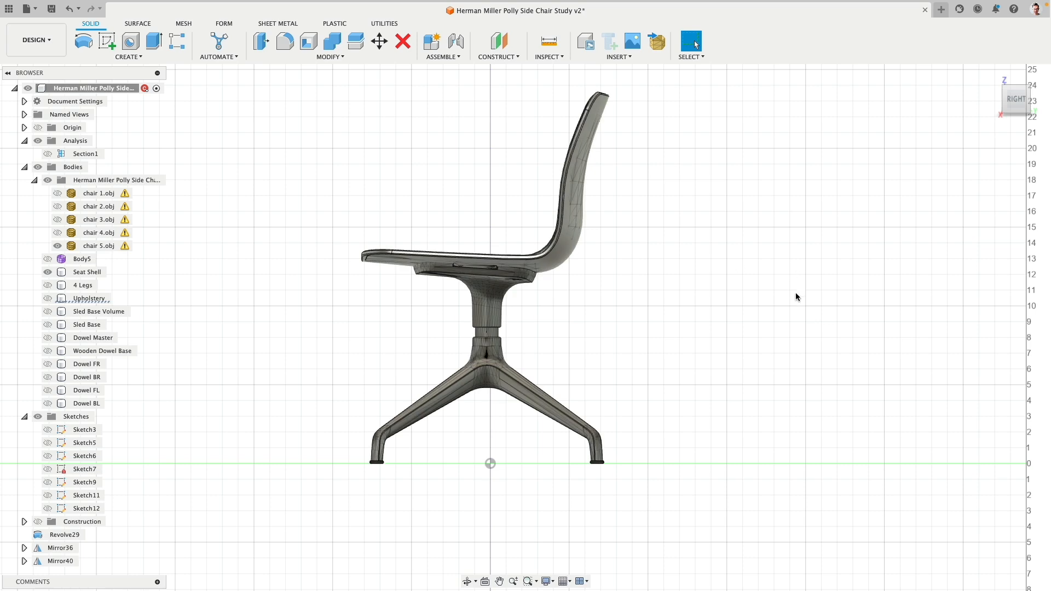
pyautogui.keyDown('shift'); pyautogui.moveTo(796, 290); pyautogui.dragTo(811, 117, button='middle'); pyautogui.keyUp('shift')
# - Start a sketch on the horizontal origin plane seen from below and draw an 8 in line along the Y axis across the mount plate
pyautogui.click(1016, 102)
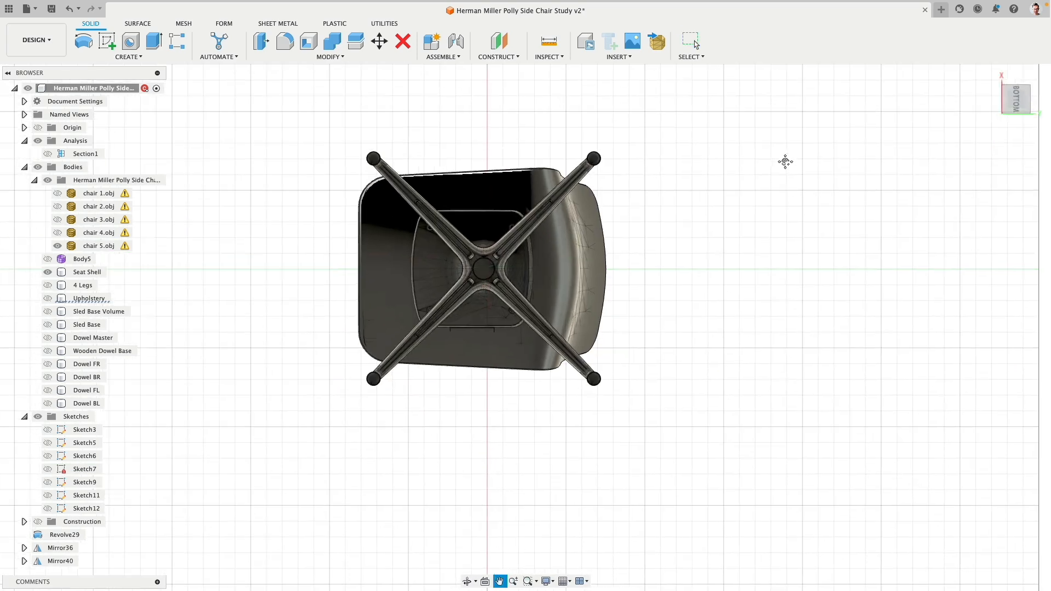
pyautogui.click(107, 40)
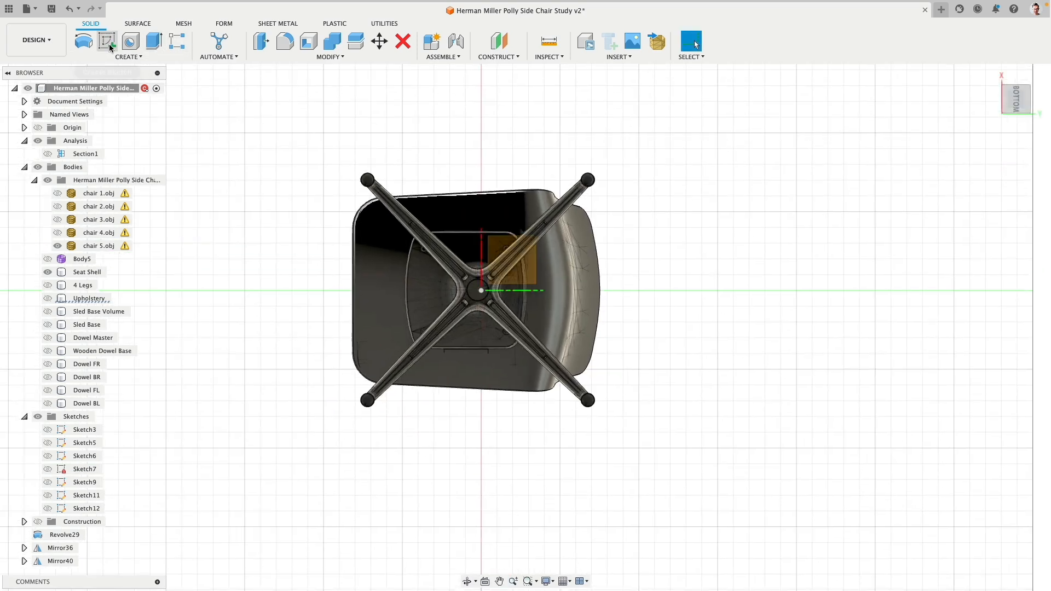
pyautogui.click(534, 276)
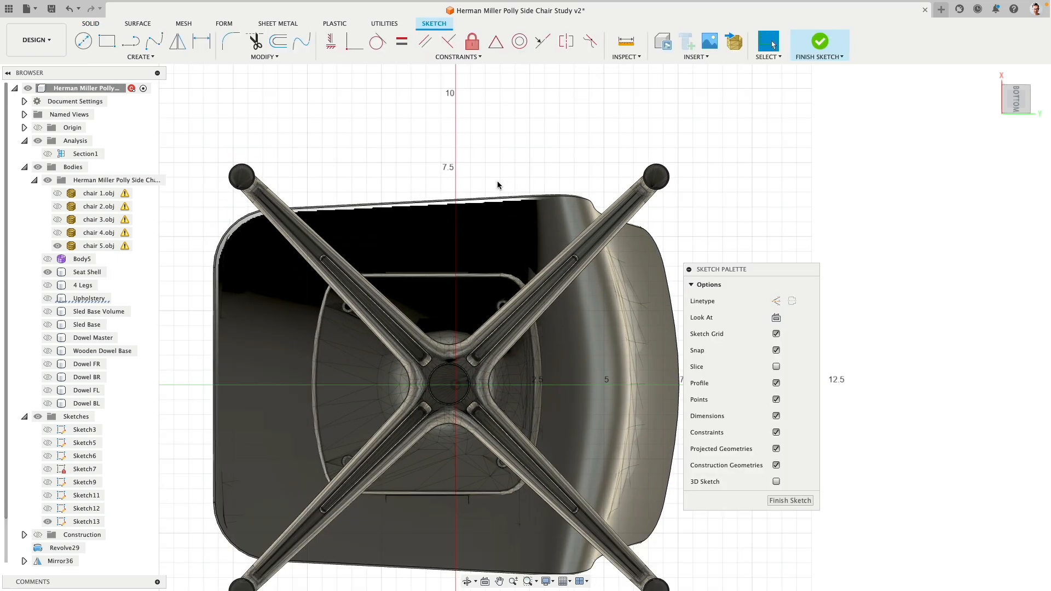
pyautogui.click(131, 41)
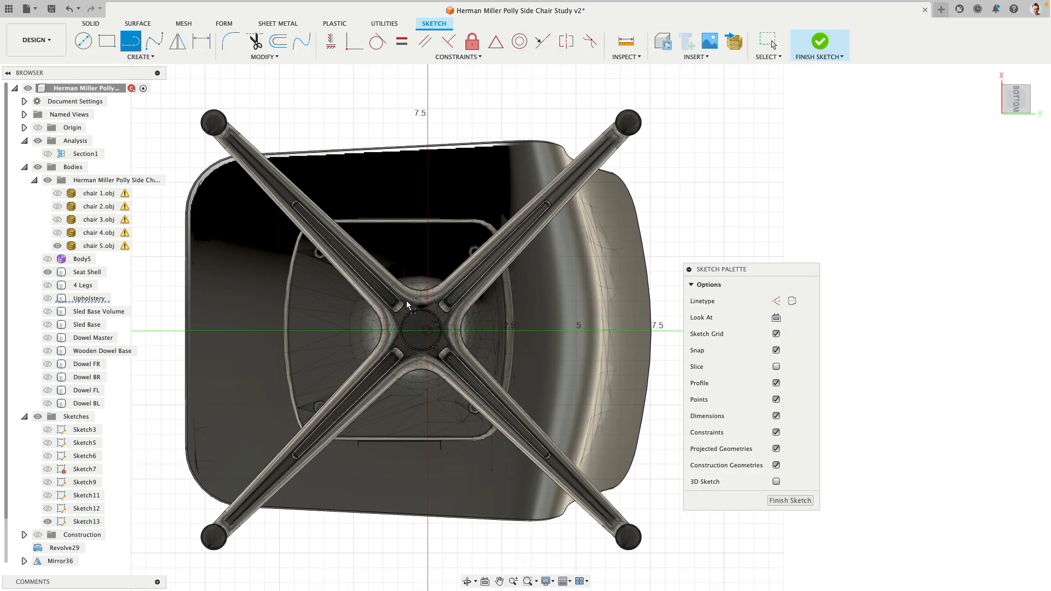
pyautogui.click(515, 331)
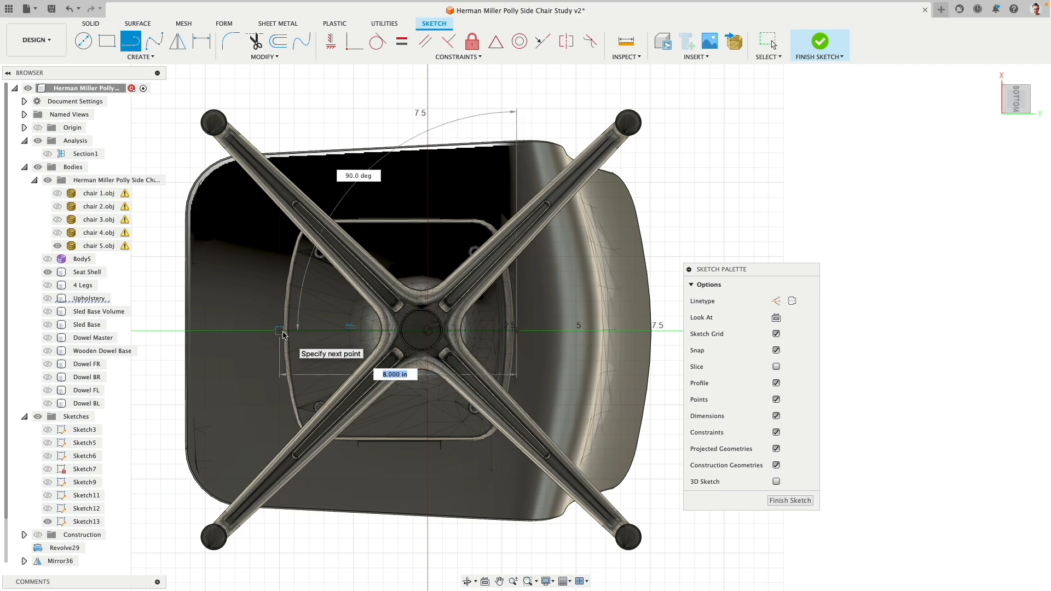
pyautogui.click(281, 331)
pyautogui.press('Escape')
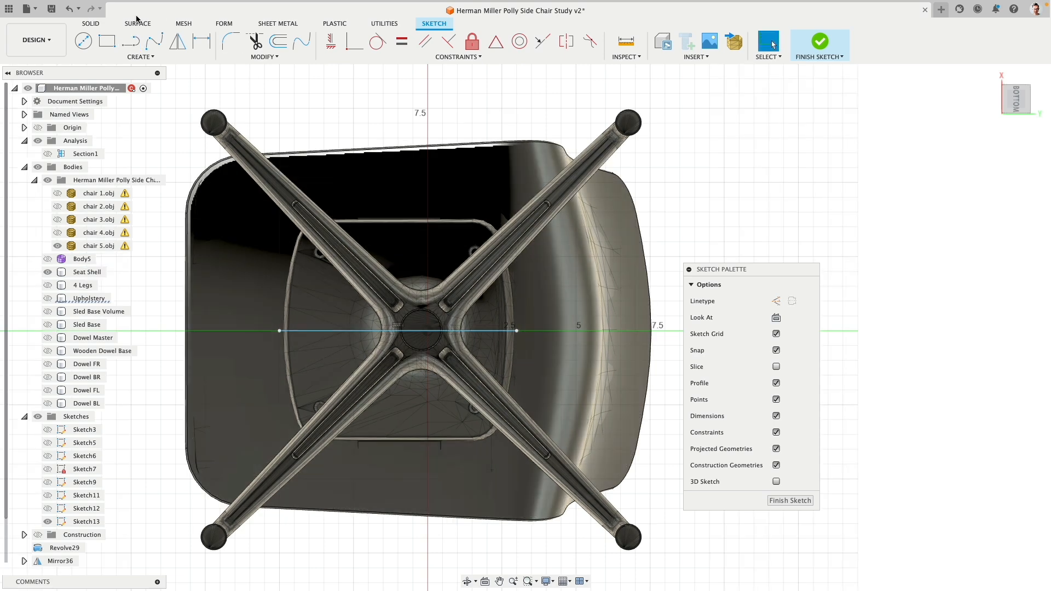
# - Draw a line along one straight side edge of the mount plate, parallel to the centre line
pyautogui.click(135, 45)
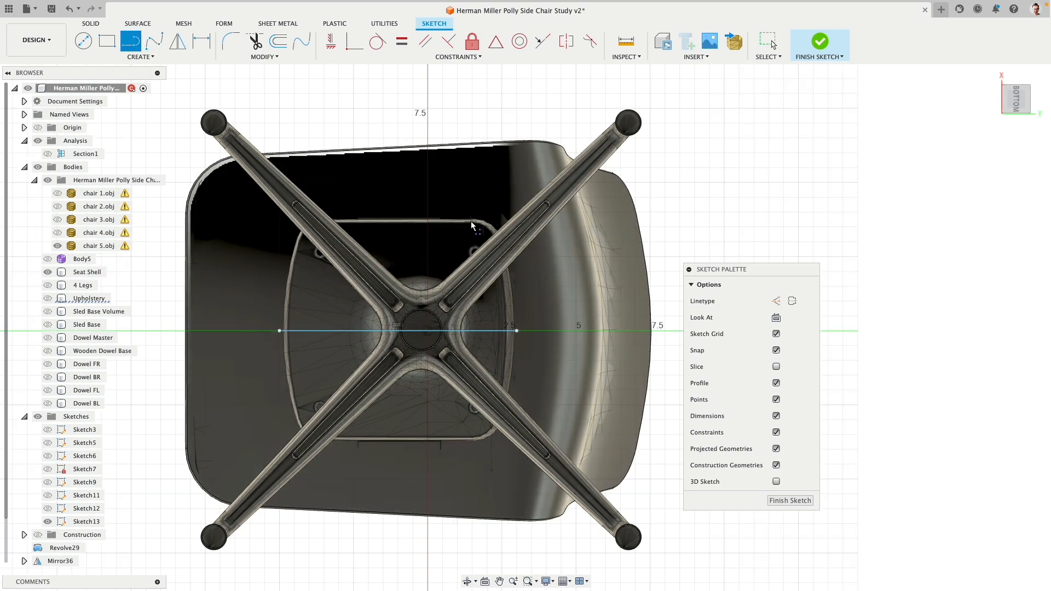
pyautogui.click(471, 222)
pyautogui.click(318, 222)
pyautogui.press('Escape')
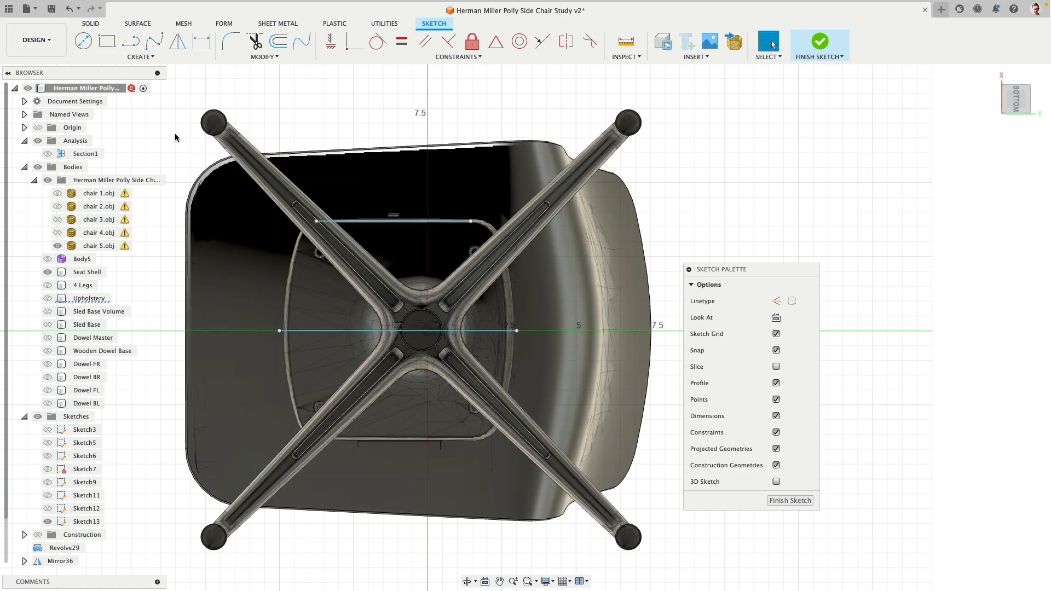
# - Draw a short perpendicular line at each end of the centre line and convert both to construction geometry
pyautogui.click(133, 45)
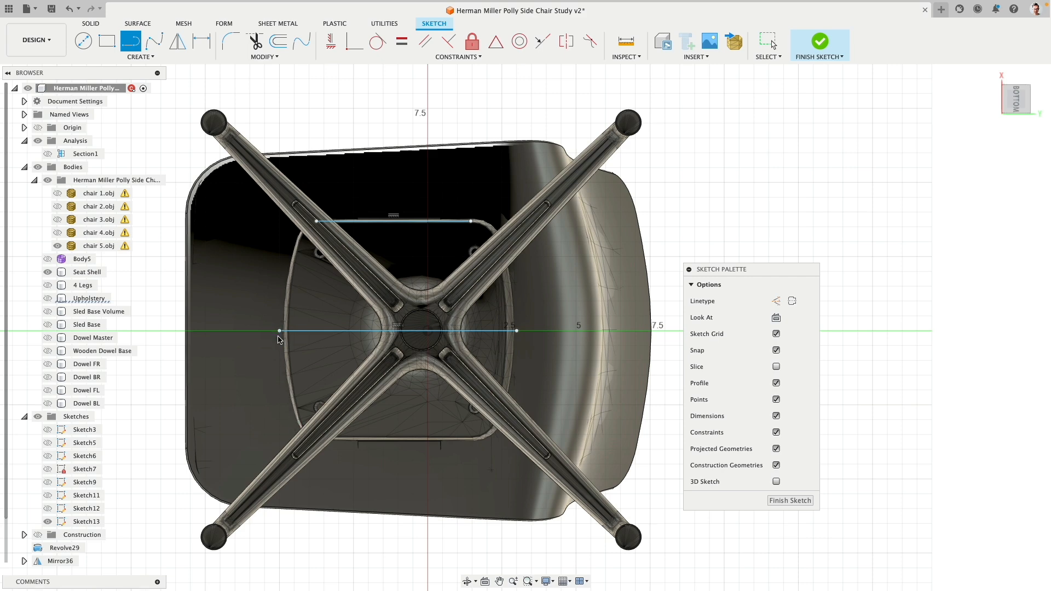
pyautogui.click(279, 386)
pyautogui.press('Escape')
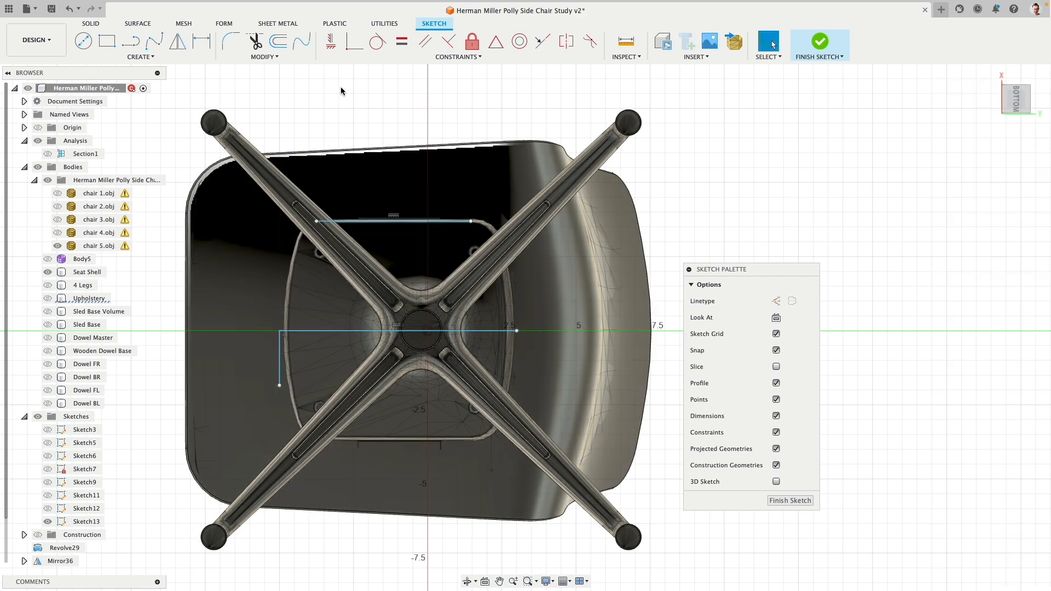
pyautogui.click(131, 42)
pyautogui.click(517, 331)
pyautogui.click(517, 375)
pyautogui.press('Escape')
pyautogui.click(517, 351)
pyautogui.keyDown('shift'); pyautogui.click(279, 365); pyautogui.keyUp('shift')
pyautogui.click(776, 301)
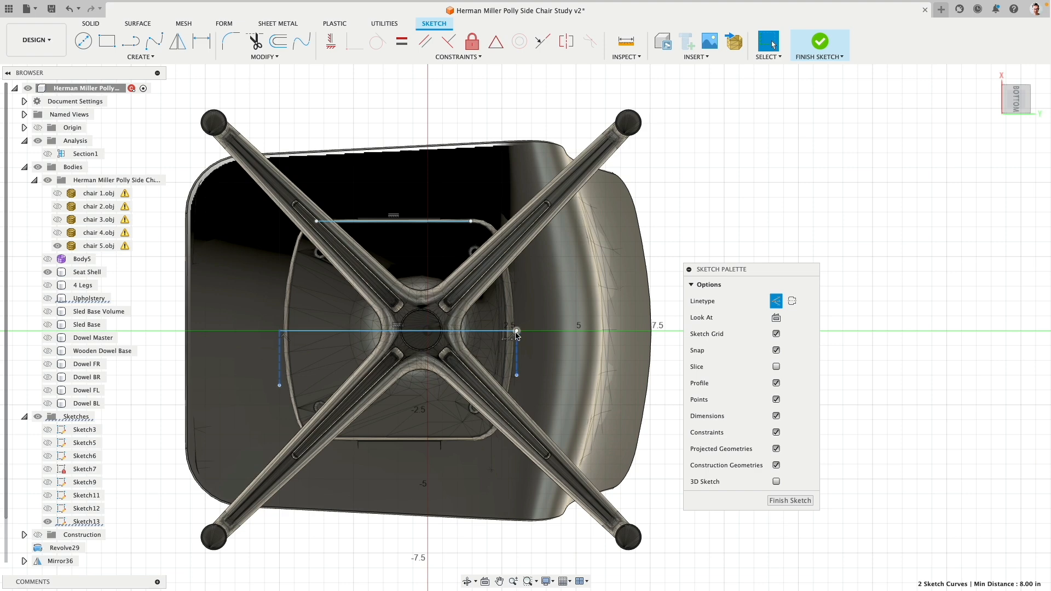
# - Apply a Horizontal/Vertical constraint between the sketch origin and the front end of the centre line
pyautogui.click(330, 41)
pyautogui.click(428, 332)
pyautogui.click(280, 332)
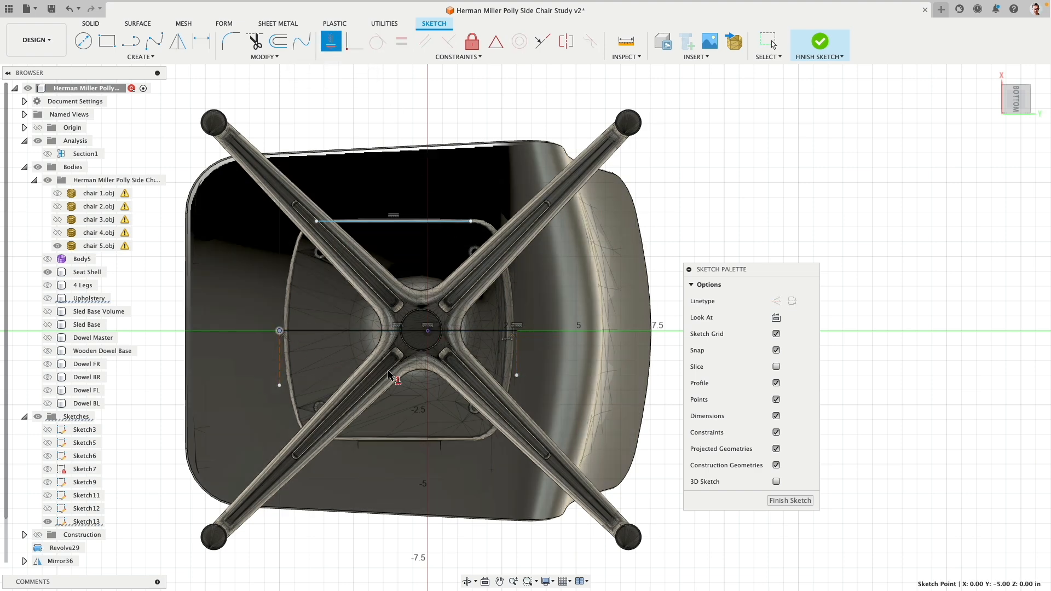
pyautogui.click(428, 332)
pyautogui.press('Escape')
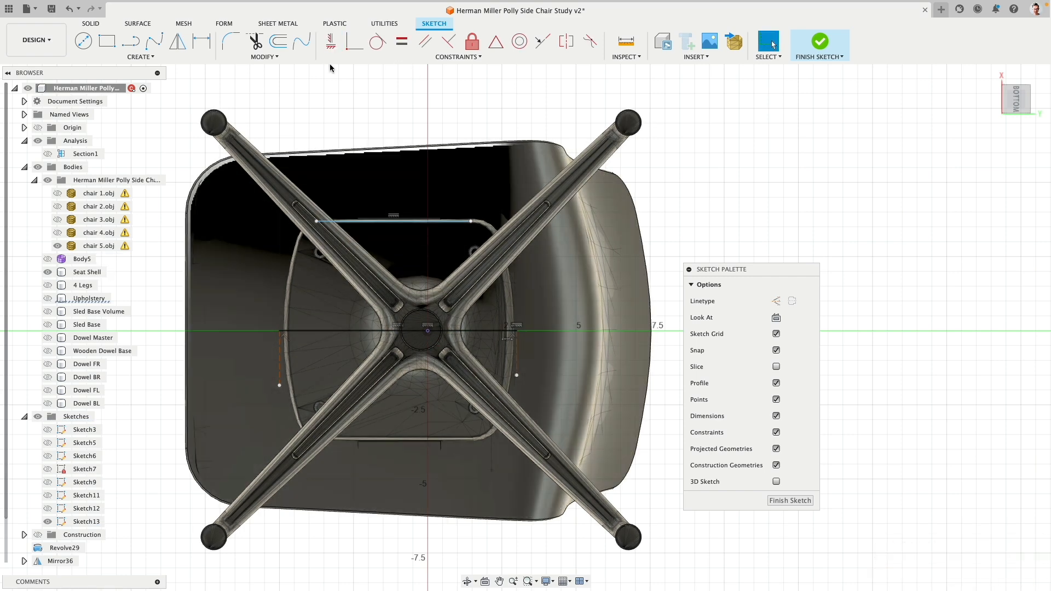
# - Draw two tangent arcs connecting the ends of the centre line to the ends of the plate's side edge line
pyautogui.click(138, 57)
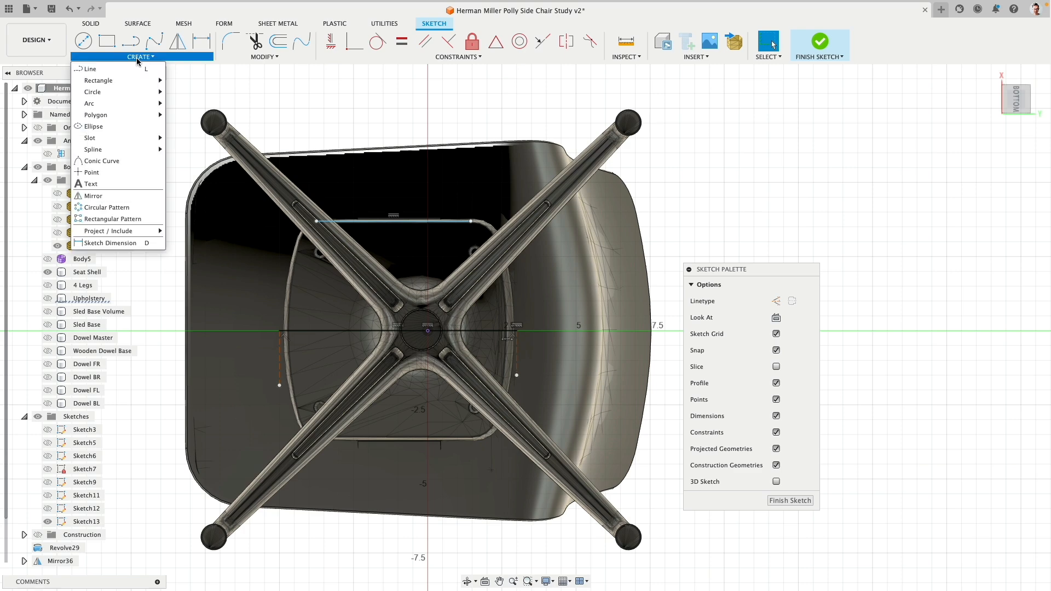
pyautogui.moveTo(145, 104)
pyautogui.click(193, 103)
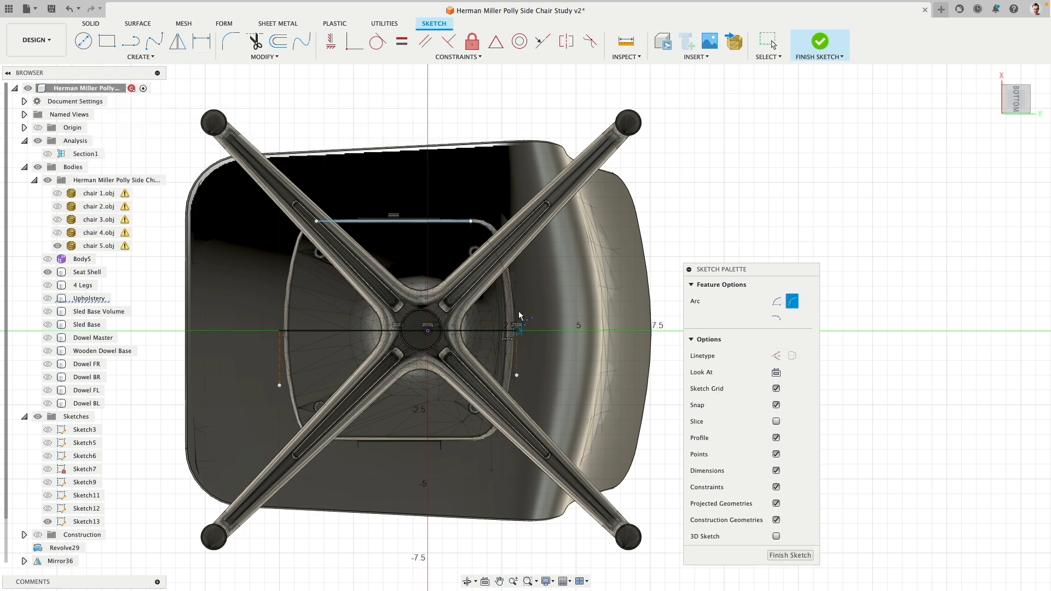
pyautogui.click(279, 331)
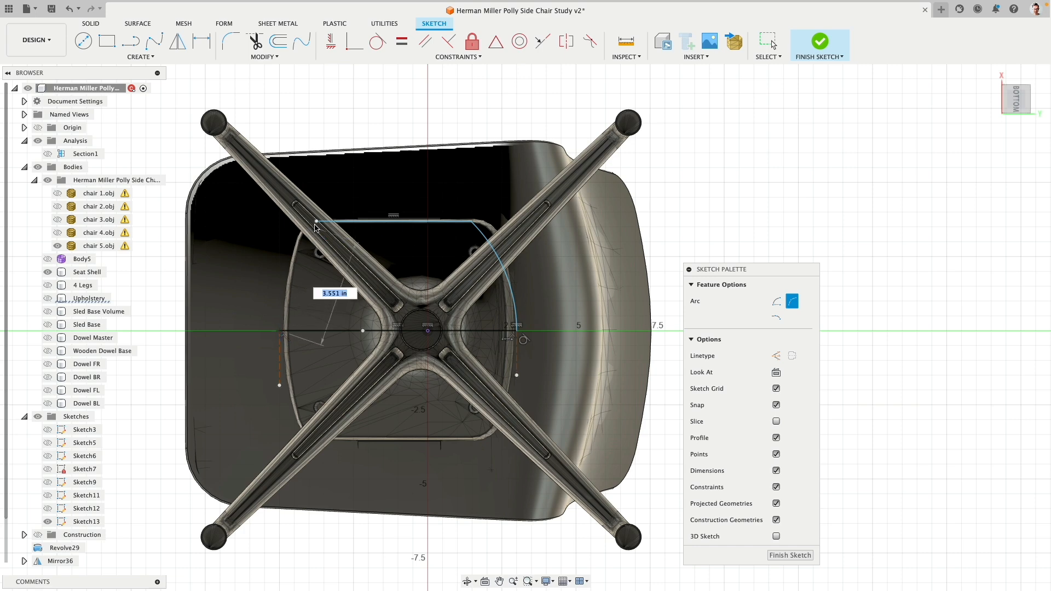
pyautogui.click(284, 298)
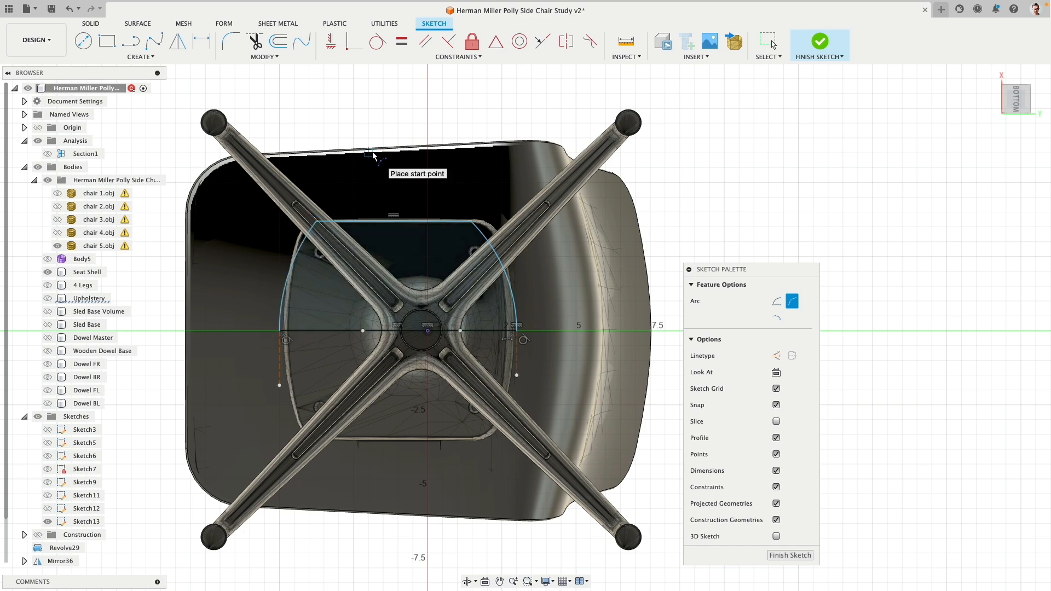
pyautogui.press('Escape')
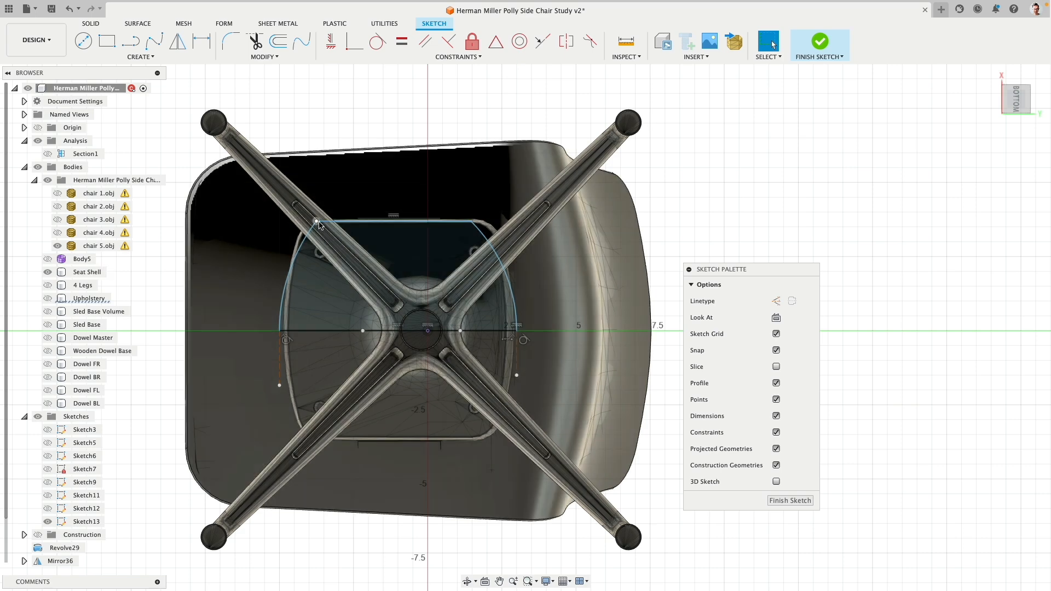
# - Adjust both endpoints of the front arc to follow the mount plate's front edge and fix them in place
pyautogui.moveTo(317, 222); pyautogui.dragTo(305, 220)
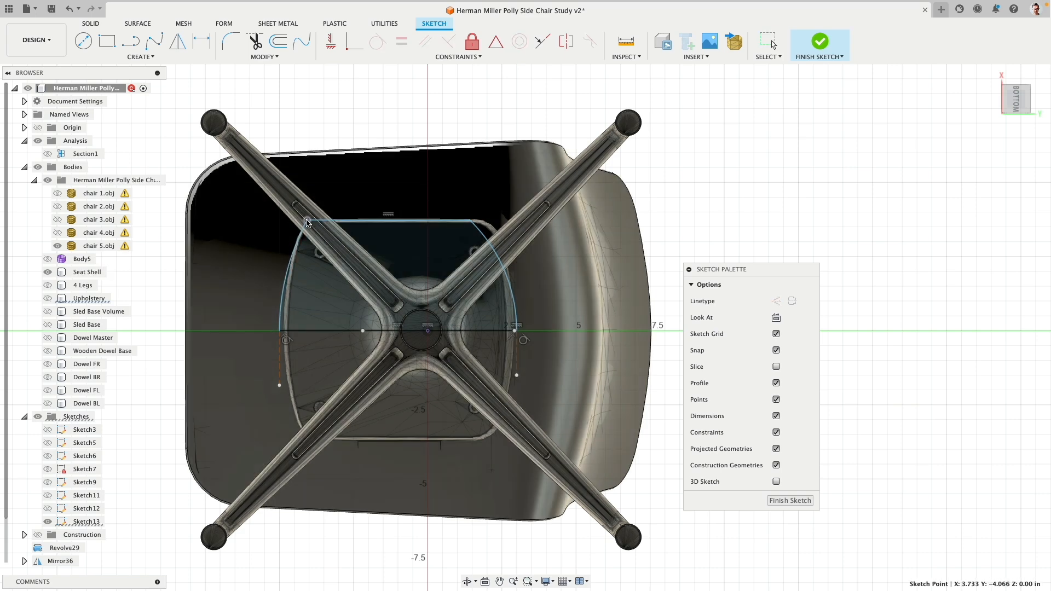
pyautogui.moveTo(279, 331); pyautogui.dragTo(284, 331)
pyautogui.click(472, 41)
pyautogui.press('Escape')
pyautogui.click(305, 222)
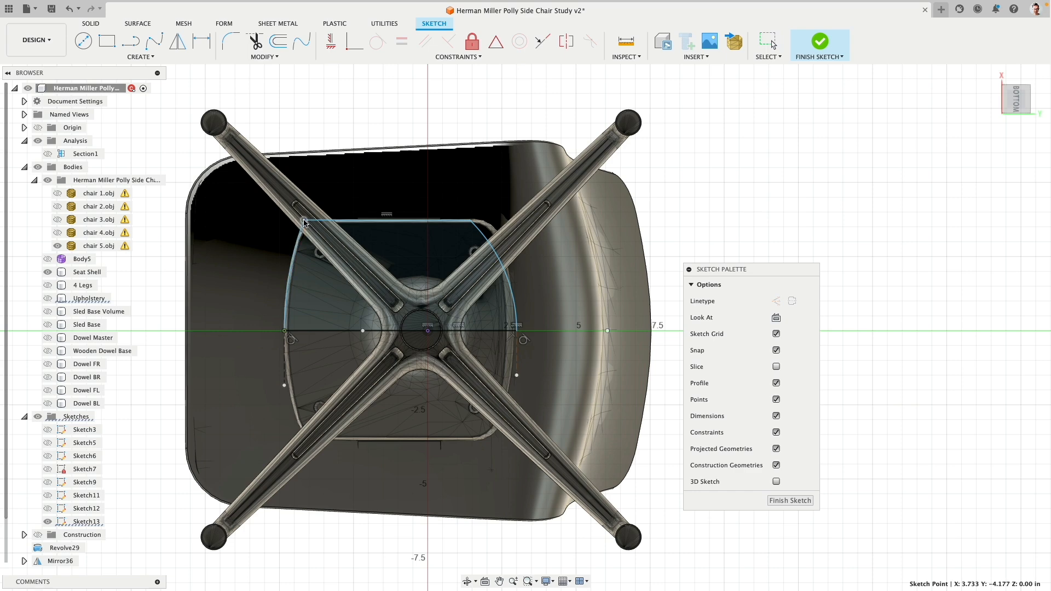
pyautogui.click(472, 41)
# - Adjust both endpoints of the rear arc to follow the mount plate's rear edge, fix them in place, and finish the sketch
pyautogui.scroll(3, 547, 226)
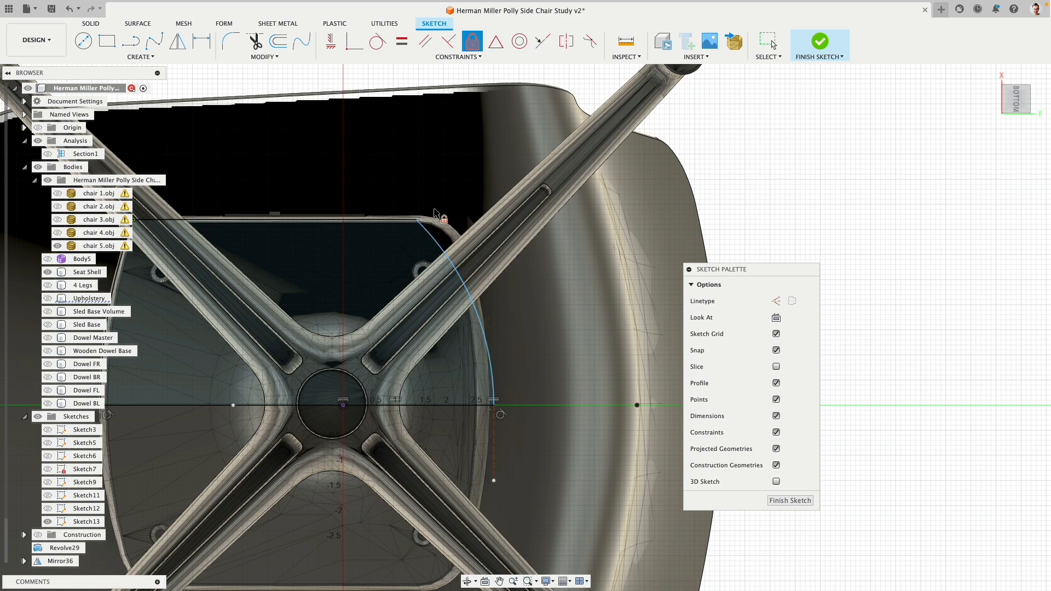
pyautogui.press('Escape')
pyautogui.moveTo(494, 403); pyautogui.dragTo(491, 406)
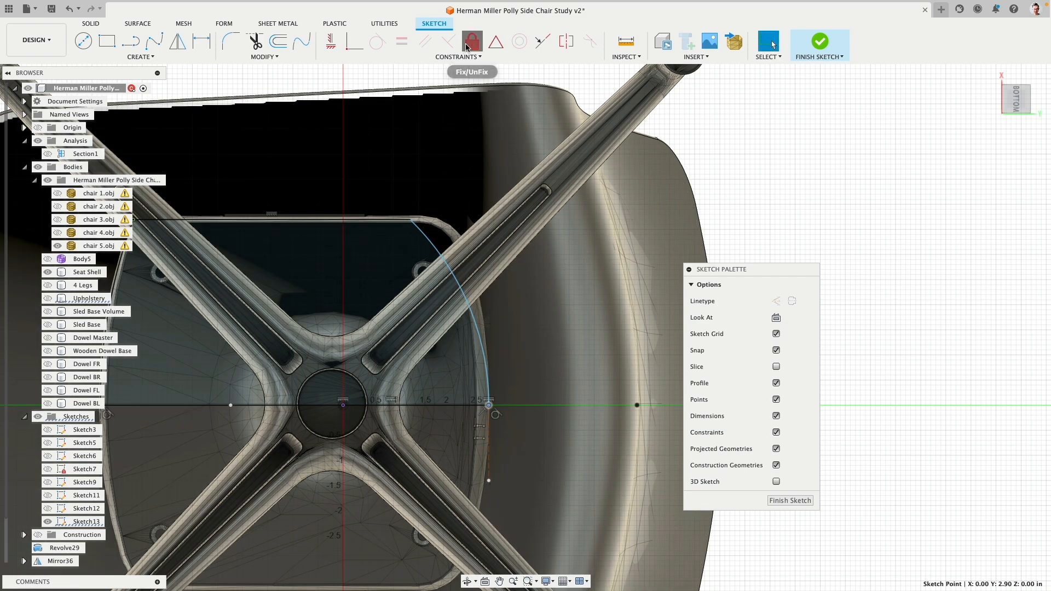
pyautogui.click(472, 42)
pyautogui.moveTo(409, 221); pyautogui.dragTo(446, 219)
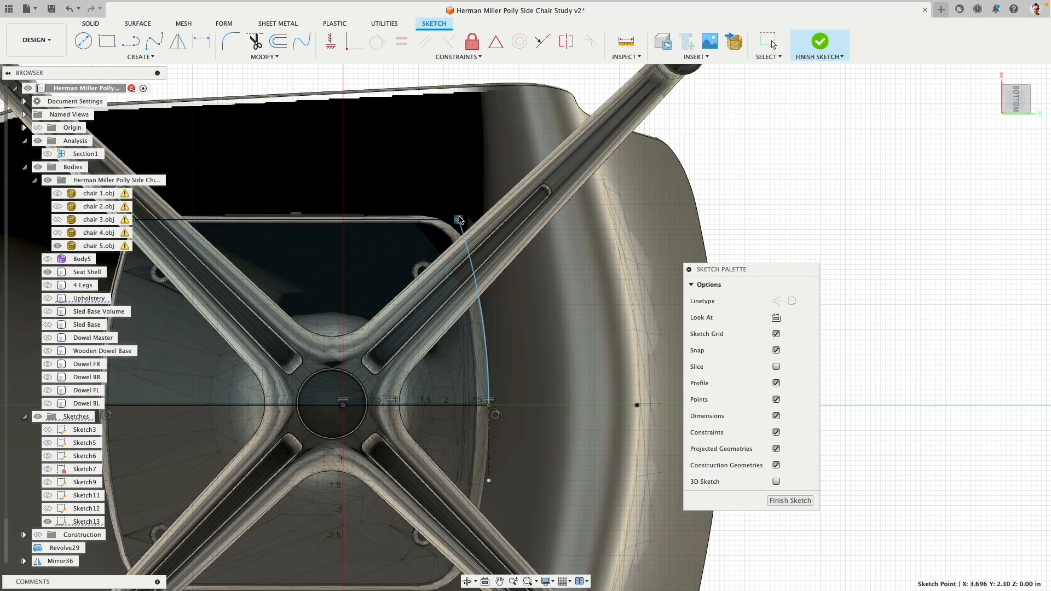
pyautogui.click(459, 220)
pyautogui.scroll(-3, 406, 213)
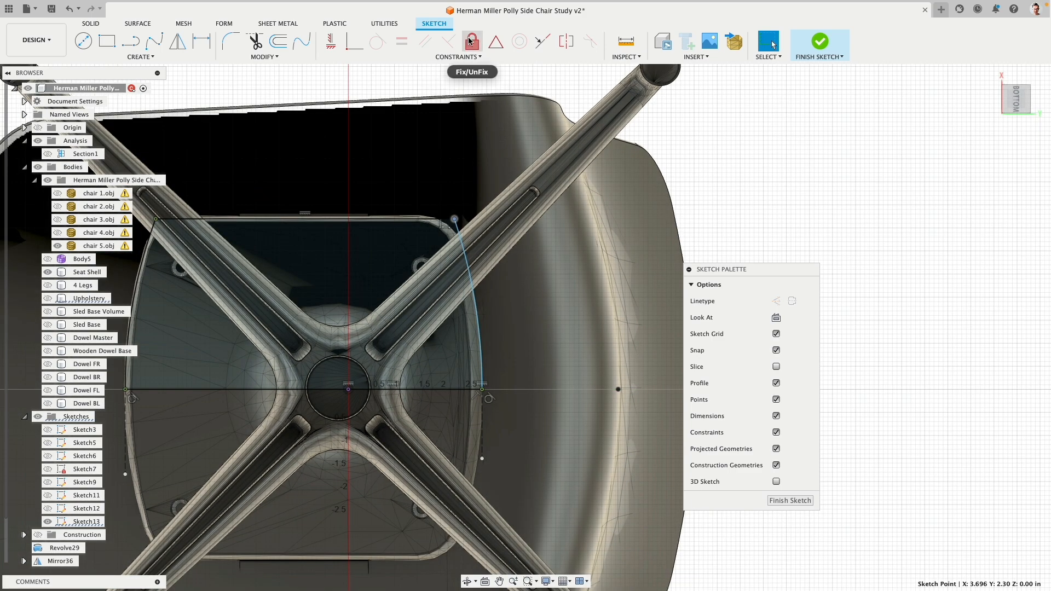
pyautogui.click(472, 41)
pyautogui.scroll(-2, 460, 169)
pyautogui.keyDown('shift'); pyautogui.moveTo(460, 169); pyautogui.dragTo(418, 306, button='middle'); pyautogui.keyUp('shift')
pyautogui.scroll(-3, 418, 306)
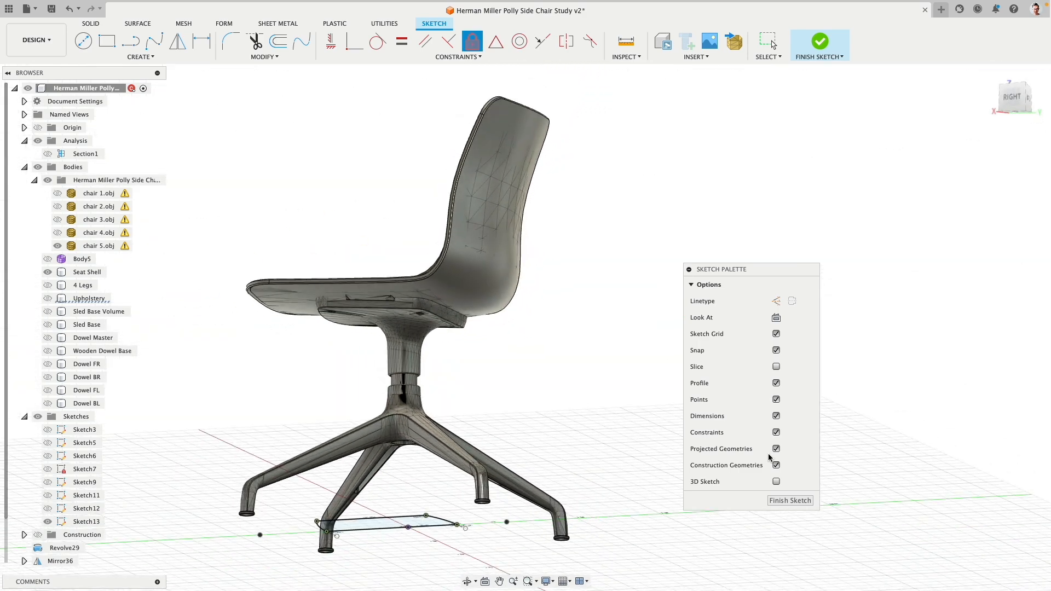
pyautogui.click(785, 496)
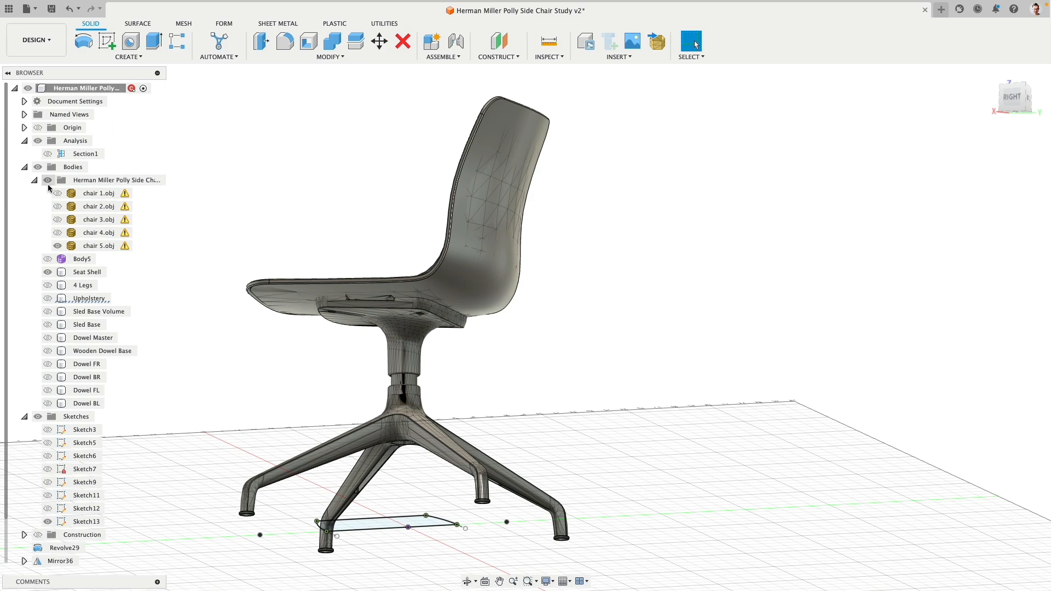
# - Show the Body5 seat surface, hide the seat shell, and thicken the surface by -0.865 in as a new body
pyautogui.click(47, 259)
pyautogui.keyDown('shift'); pyautogui.moveTo(235, 182); pyautogui.dragTo(276, 188, button='middle'); pyautogui.keyUp('shift')
pyautogui.scroll(2, 276, 189)
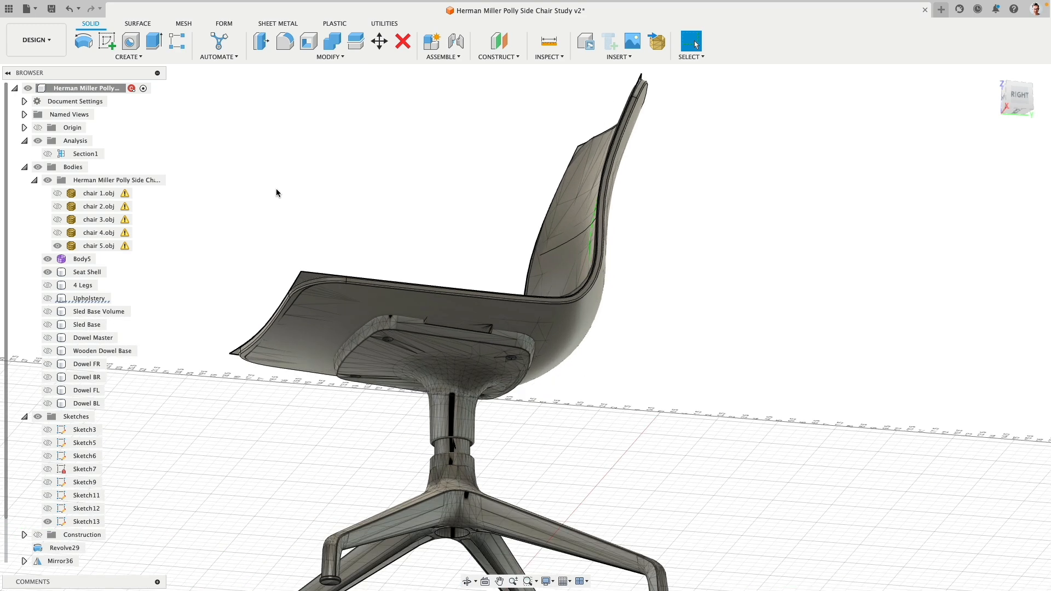
pyautogui.scroll(1, 276, 192)
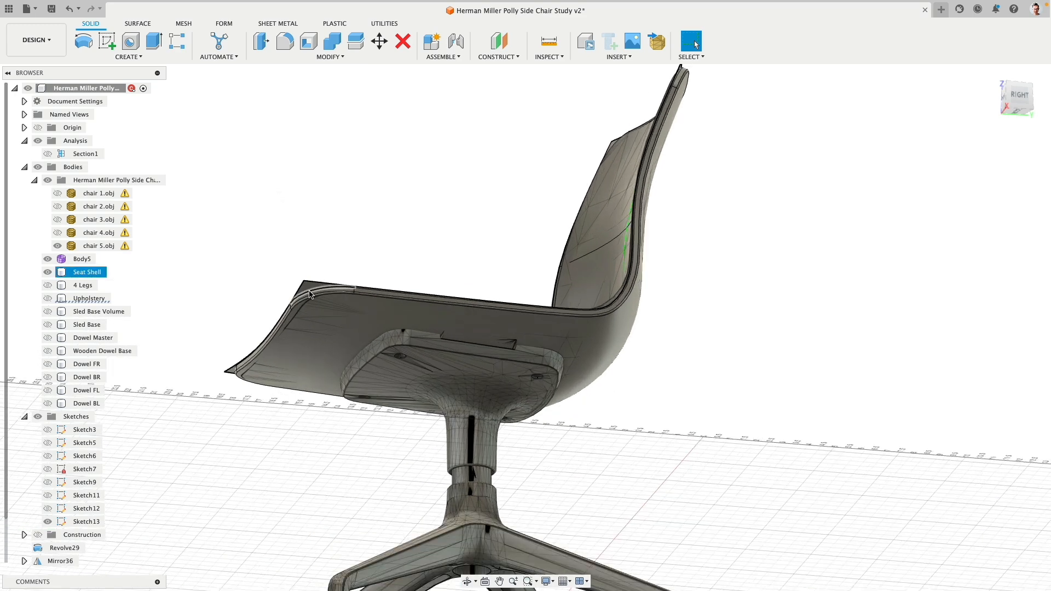
pyautogui.click(111, 57)
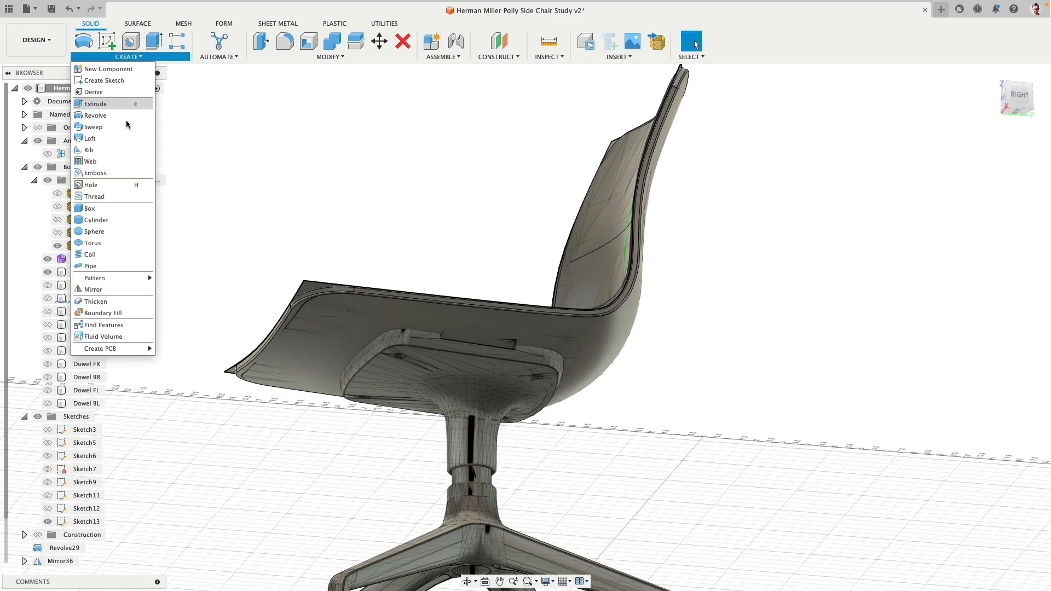
pyautogui.click(109, 302)
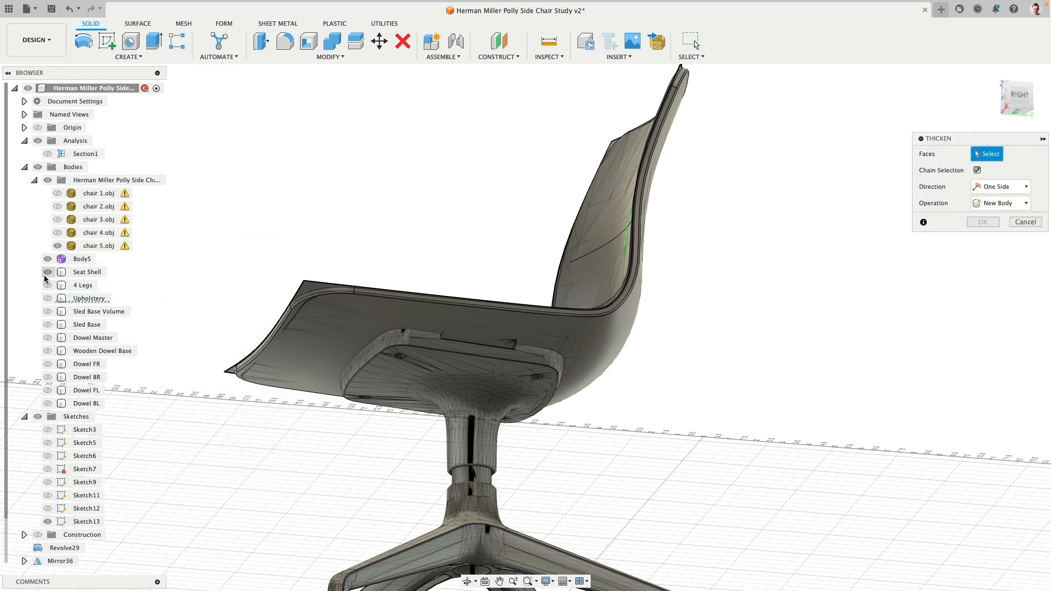
pyautogui.click(309, 294)
pyautogui.scroll(-4, 277, 227)
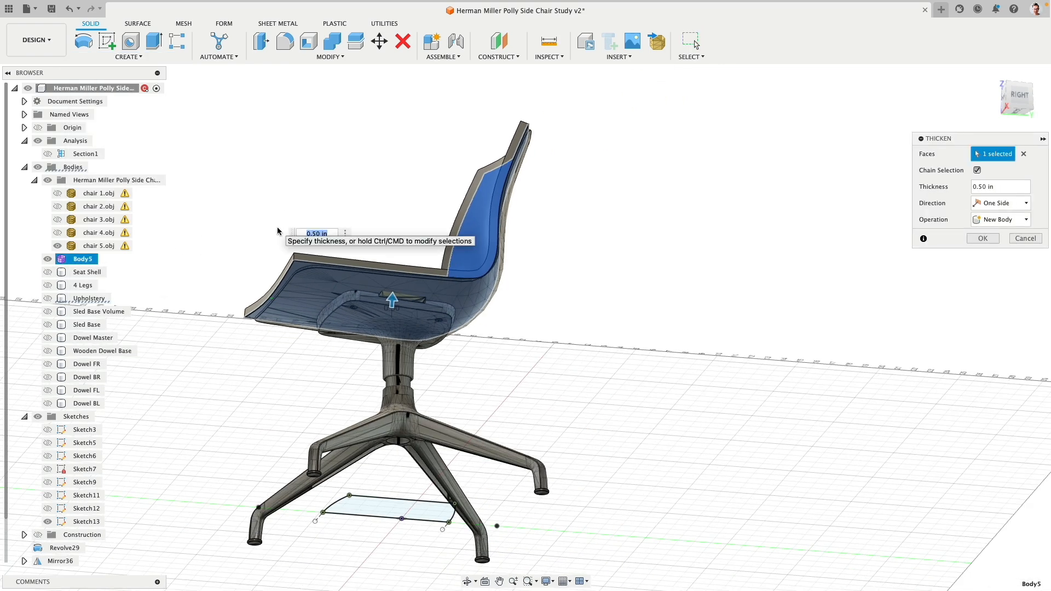
pyautogui.moveTo(393, 313); pyautogui.dragTo(395, 321)
pyautogui.moveTo(389, 234)
pyautogui.keyDown('shift'); pyautogui.mouseDown(button='middle')
pyautogui.moveTo(343, 246)
pyautogui.moveTo(389, 245)
pyautogui.mouseUp(button='middle'); pyautogui.keyUp('shift')
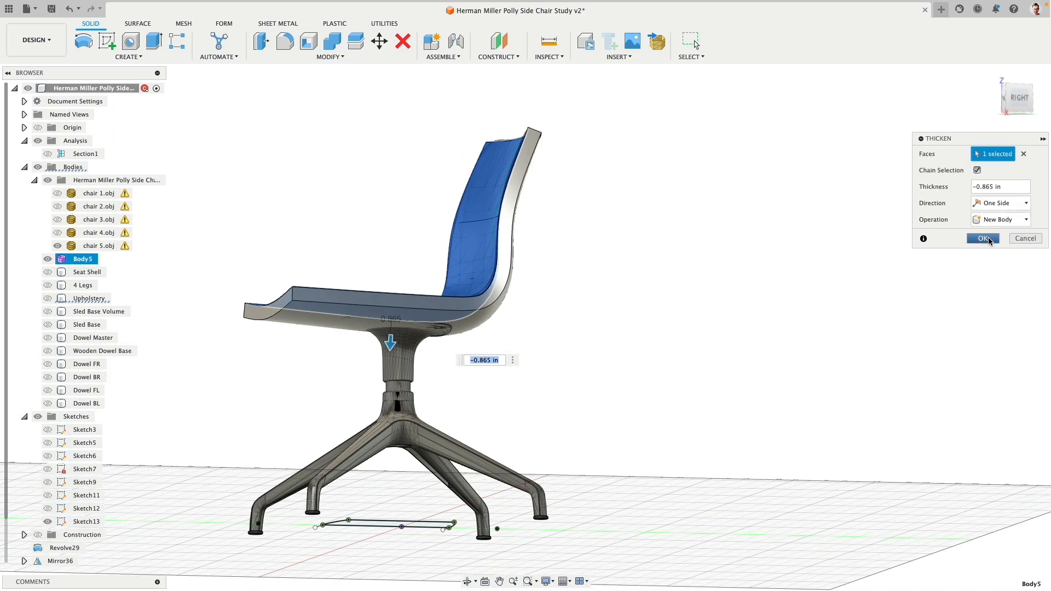
pyautogui.click(984, 239)
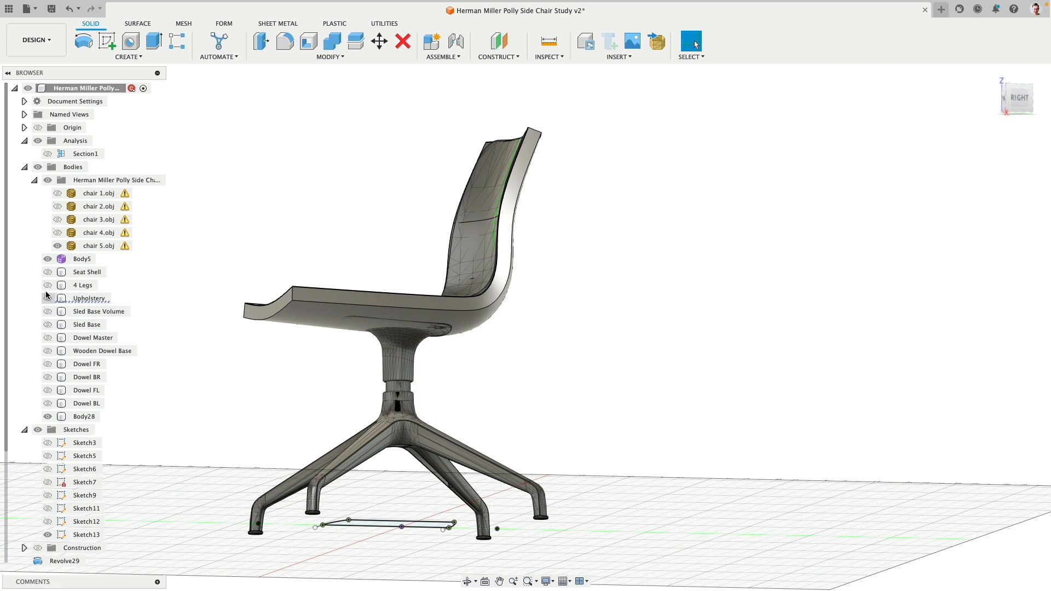
# - Hide the Body5 surface and the chair 5 mesh, leaving the thickened seat body and plate sketch visible
pyautogui.click(47, 259)
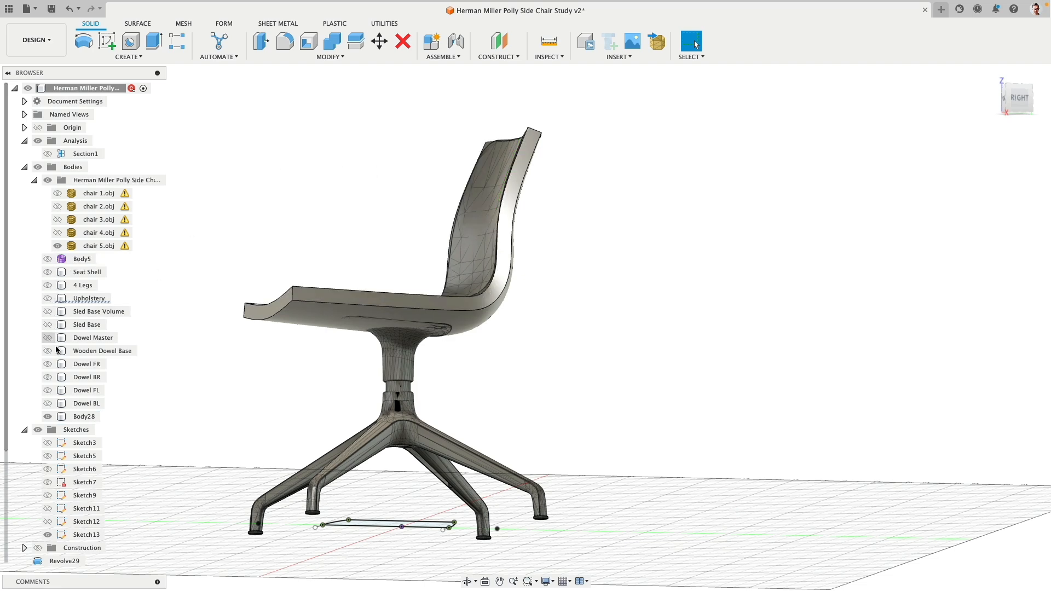
pyautogui.click(57, 246)
pyautogui.keyDown('shift'); pyautogui.moveTo(235, 181); pyautogui.dragTo(244, 218, button='middle'); pyautogui.keyUp('shift')
pyautogui.moveTo(366, 504)
pyautogui.keyDown('shift'); pyautogui.mouseDown(button='middle')
pyautogui.moveTo(564, 324)
pyautogui.moveTo(563, 298)
pyautogui.moveTo(603, 290)
pyautogui.mouseUp(button='middle'); pyautogui.keyUp('shift')
# - Split the thickened seat body along the YZ origin plane and delete the half that does not lie over the plate sketch
pyautogui.click(356, 41)
pyautogui.click(436, 146)
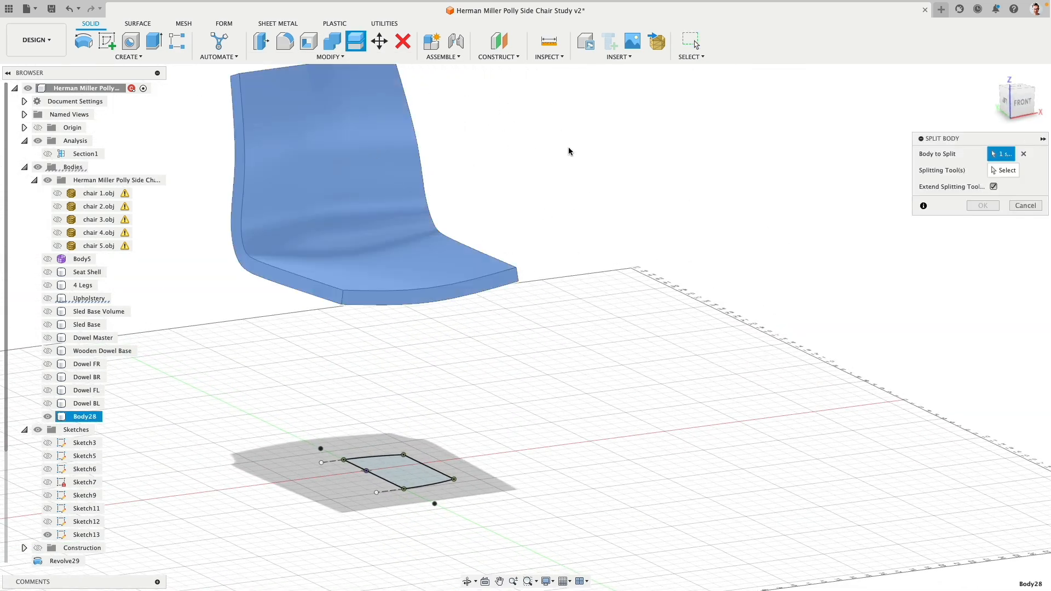
pyautogui.click(1007, 171)
pyautogui.click(356, 429)
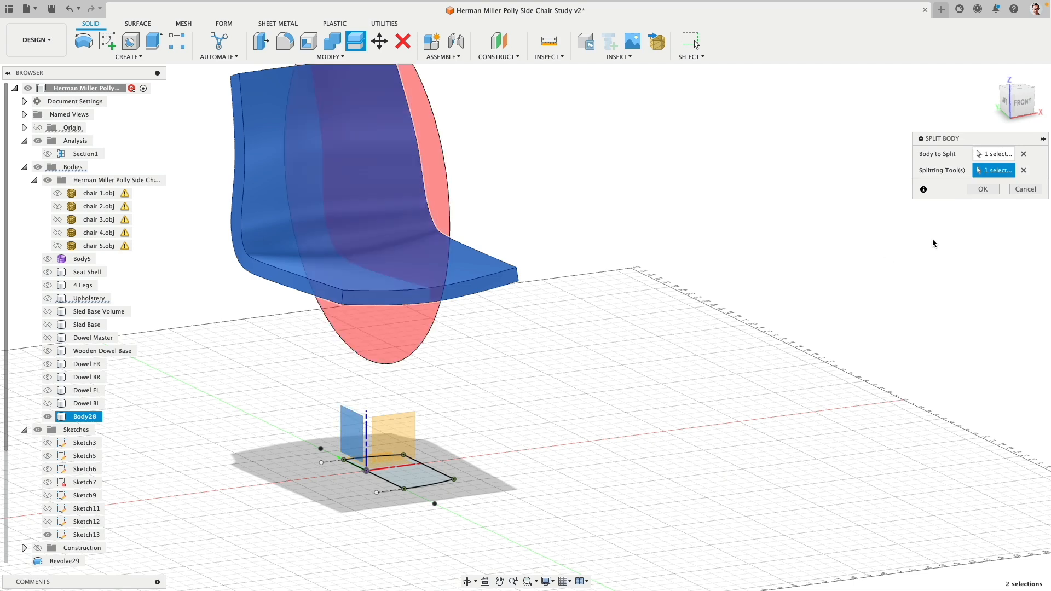
pyautogui.click(983, 189)
pyautogui.click(80, 417)
pyautogui.press('Delete')
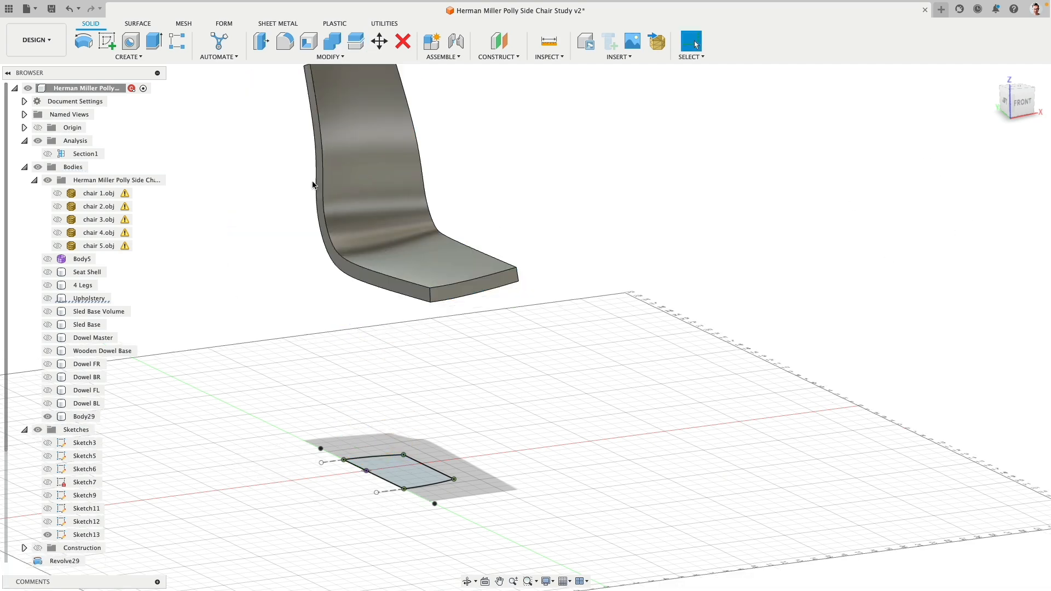
# - Extrude the mount plate profile 21.818 in upward through the thickened seat half with the Intersect operation
pyautogui.click(154, 41)
pyautogui.moveTo(401, 460); pyautogui.dragTo(521, 139)
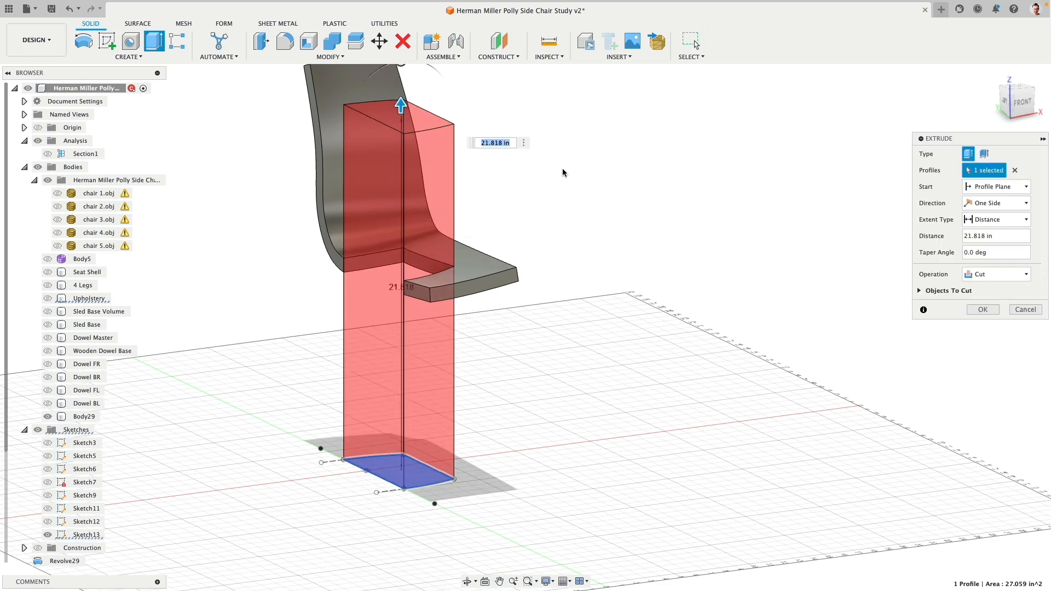
pyautogui.click(971, 275)
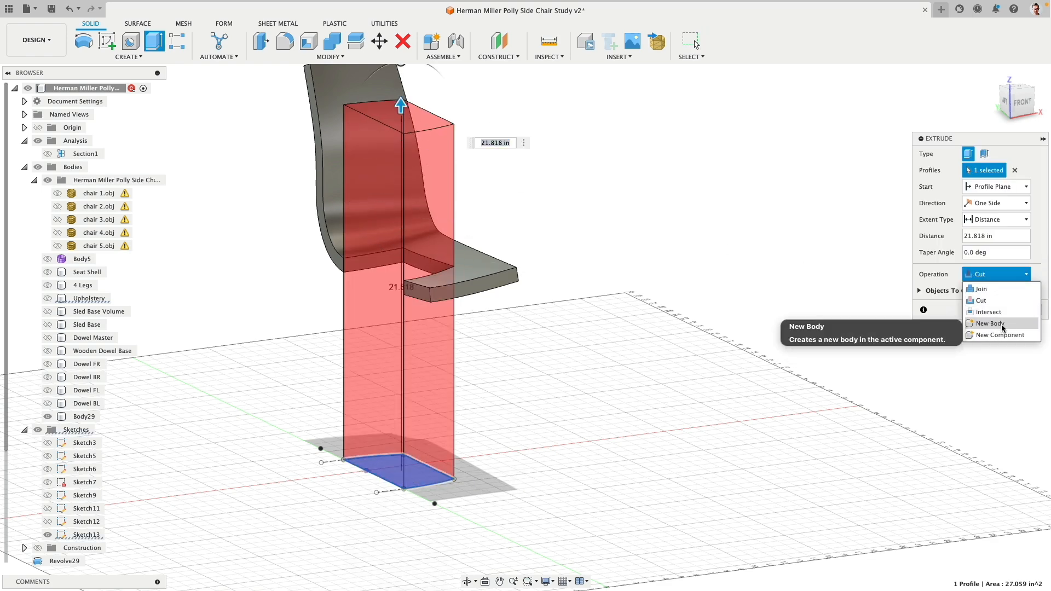
pyautogui.click(1001, 312)
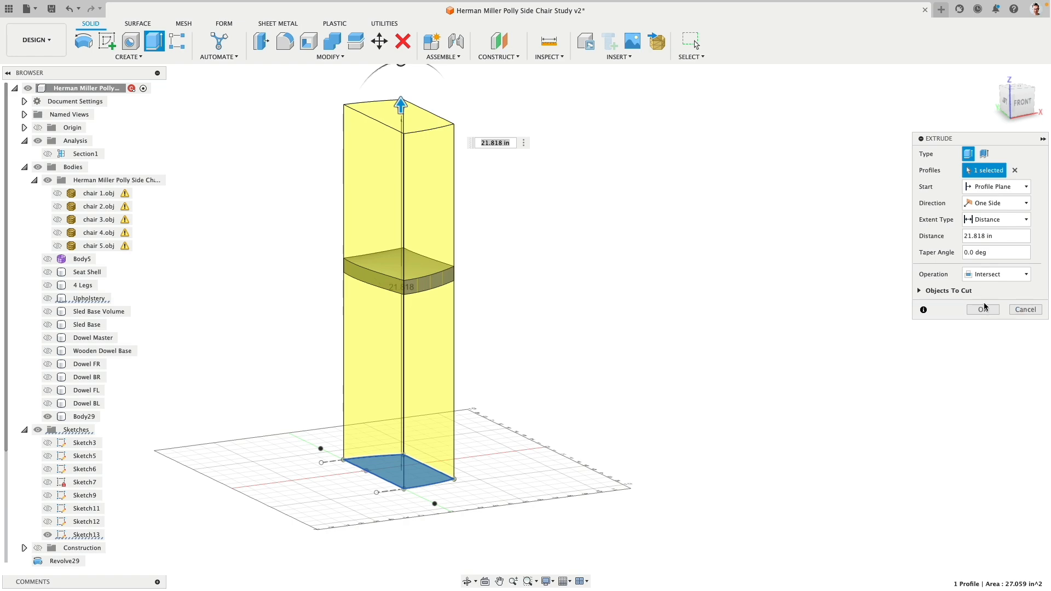
pyautogui.click(983, 309)
# - Fillet the two outer vertical corner edges of the half mount plate with a radius of about 1.473 in
pyautogui.keyDown('shift'); pyautogui.moveTo(655, 303); pyautogui.dragTo(540, 330, button='middle'); pyautogui.keyUp('shift')
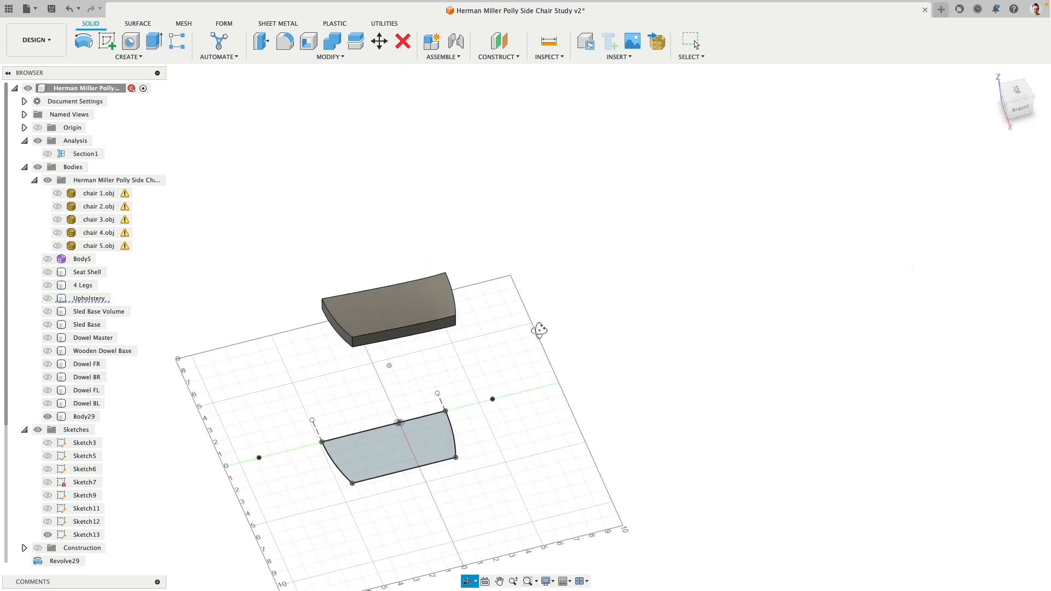
pyautogui.scroll(3, 340, 193)
pyautogui.click(285, 39)
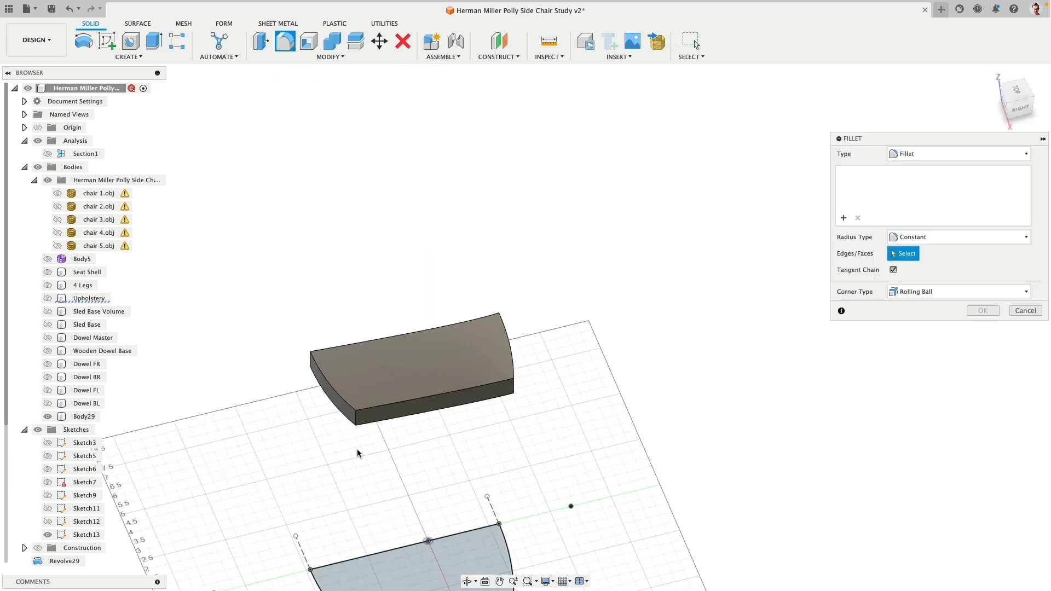
pyautogui.click(355, 421)
pyautogui.click(514, 388)
pyautogui.moveTo(517, 389); pyautogui.dragTo(513, 387)
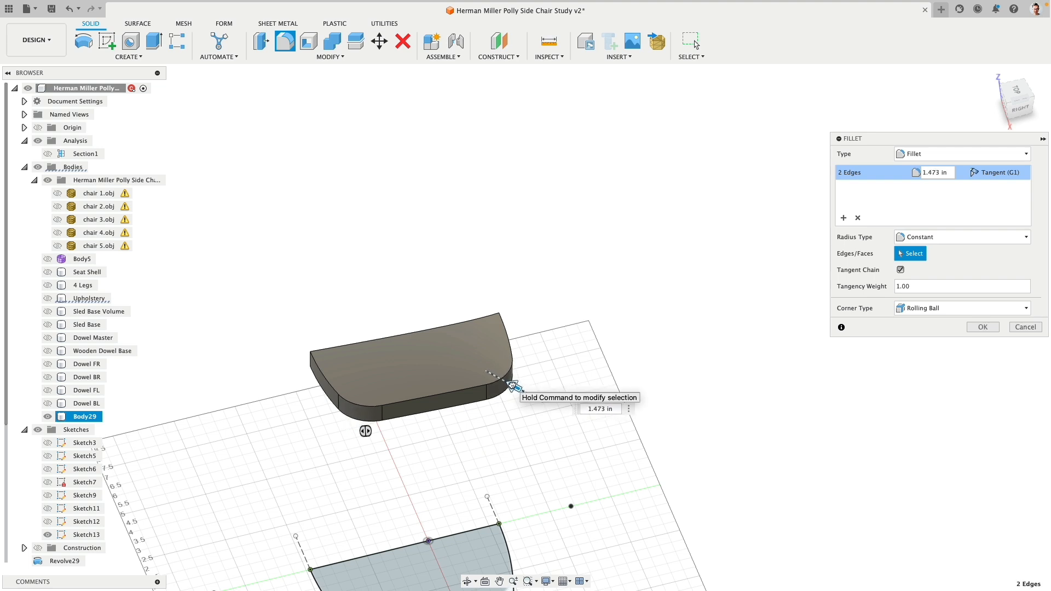
# - Fillet the plate's two vertical corner edges at 1.473 in and its lower edge chain at about 0.206 in
pyautogui.keyDown('shift'); pyautogui.moveTo(530, 413); pyautogui.dragTo(495, 321, button='middle'); pyautogui.keyUp('shift')
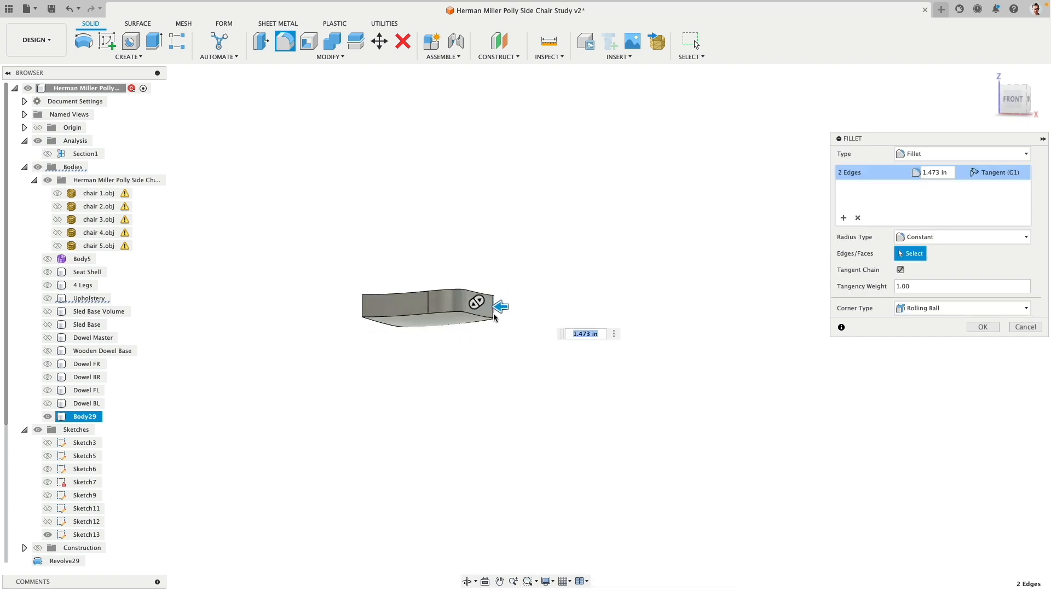
pyautogui.click(981, 327)
pyautogui.keyDown('shift'); pyautogui.moveTo(596, 380); pyautogui.dragTo(376, 147, button='middle'); pyautogui.keyUp('shift')
pyautogui.click(286, 41)
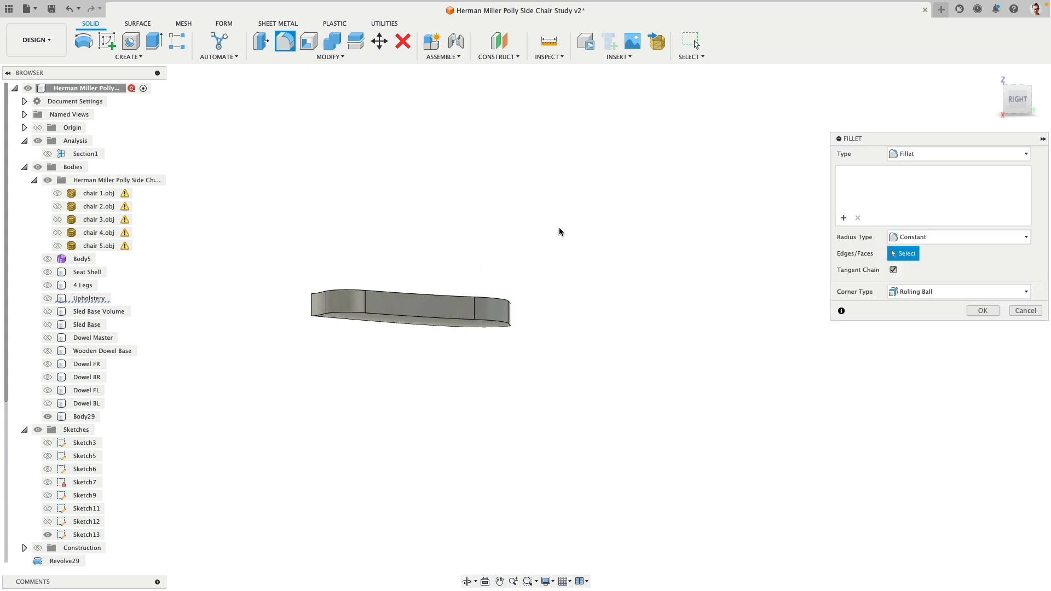
pyautogui.click(495, 322)
pyautogui.moveTo(517, 329); pyautogui.dragTo(512, 322)
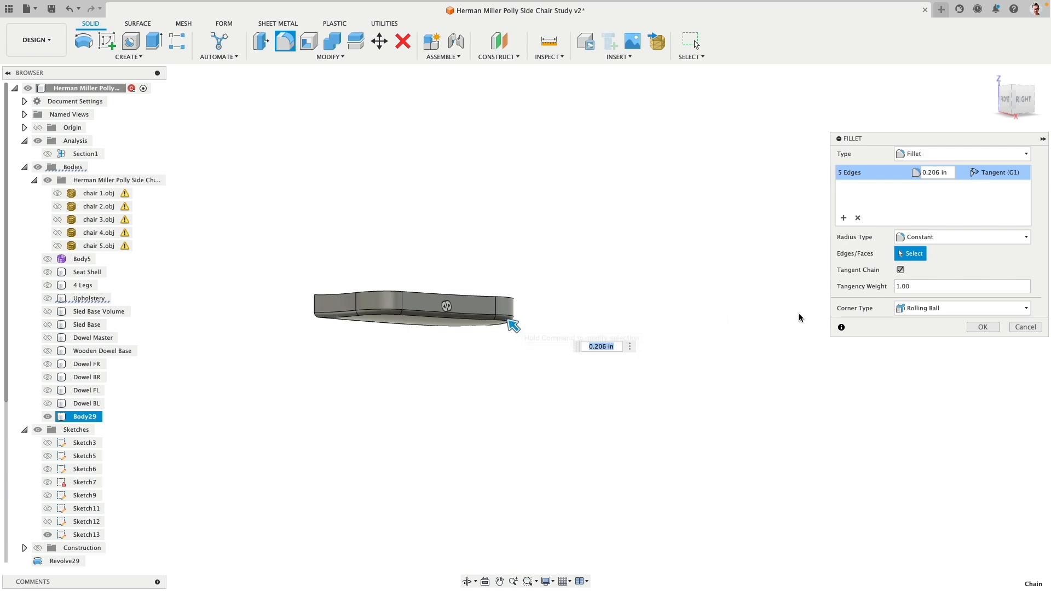
pyautogui.press('Return')
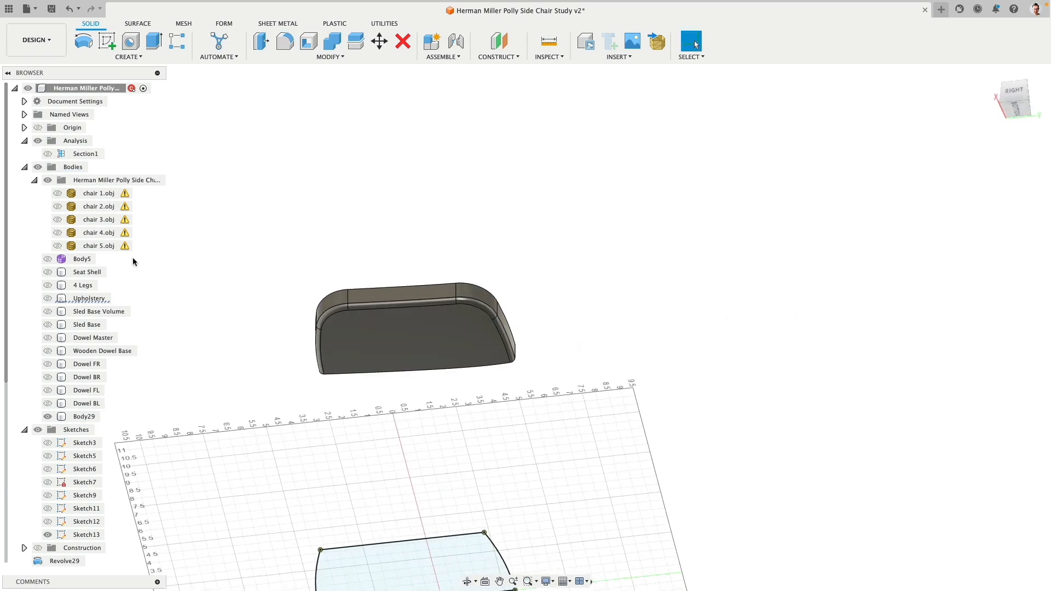
# - Show the chair 5.obj reference mesh together with the plate body
pyautogui.click(58, 245)
pyautogui.click(57, 246)
pyautogui.click(58, 246)
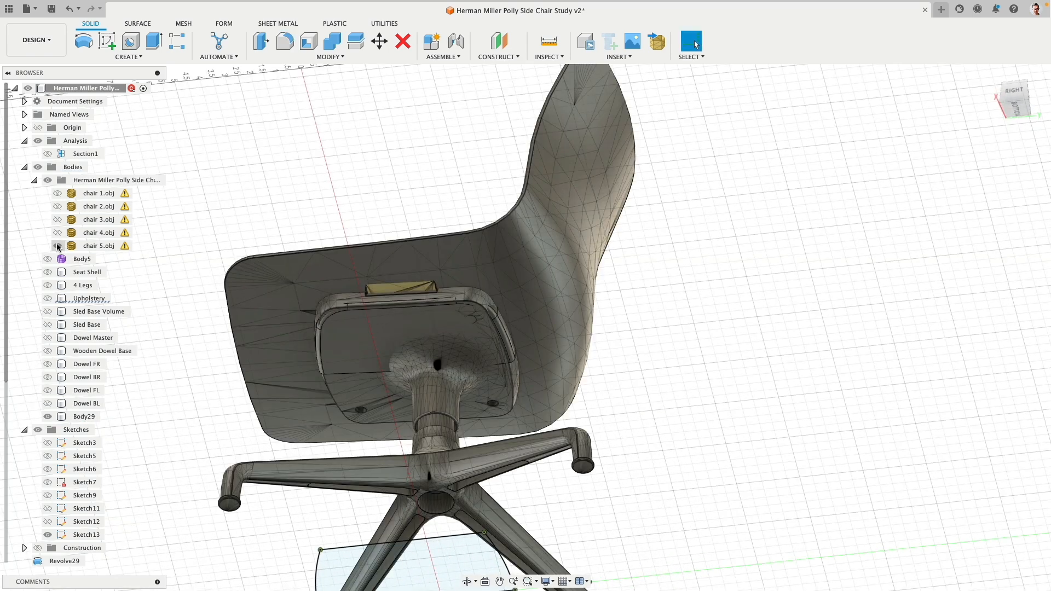
# - Offset the plate's rounded corner face nearest the backrest to a radius of about 1.166 in, matching the reference mesh
pyautogui.scroll(6, 546, 324)
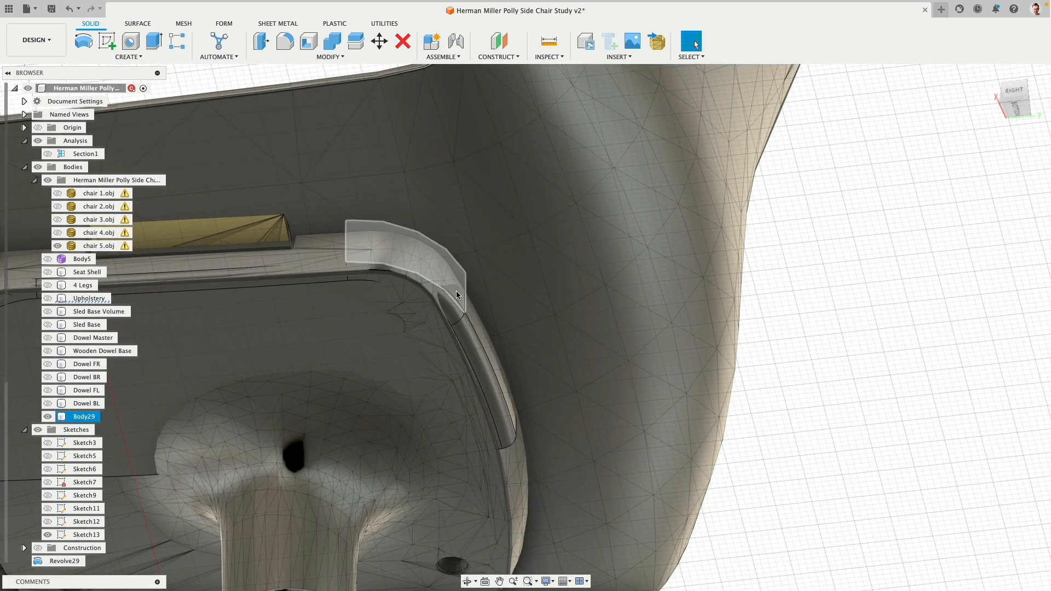
pyautogui.click(456, 292)
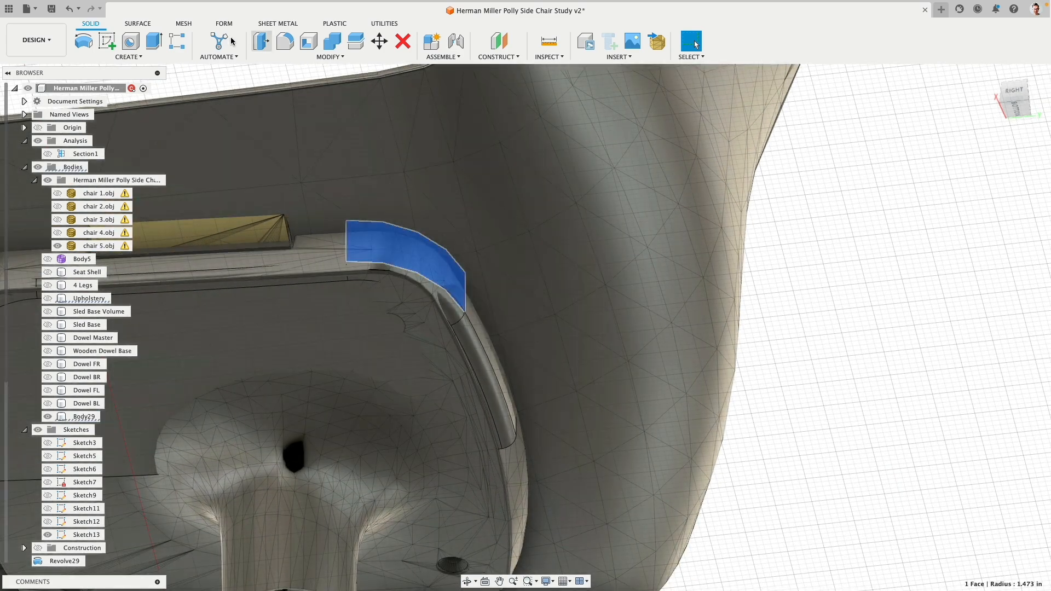
pyautogui.click(262, 42)
pyautogui.moveTo(467, 285)
pyautogui.mouseDown()
pyautogui.moveTo(480, 276)
pyautogui.moveTo(476, 264)
pyautogui.moveTo(463, 275)
pyautogui.moveTo(469, 264)
pyautogui.moveTo(493, 272)
pyautogui.moveTo(463, 269)
pyautogui.mouseUp()
pyautogui.scroll(-3, 319, 280)
pyautogui.keyDown('shift'); pyautogui.moveTo(325, 253); pyautogui.dragTo(354, 256, button='middle'); pyautogui.keyUp('shift')
pyautogui.scroll(3, 353, 256)
pyautogui.scroll(-3, 494, 266)
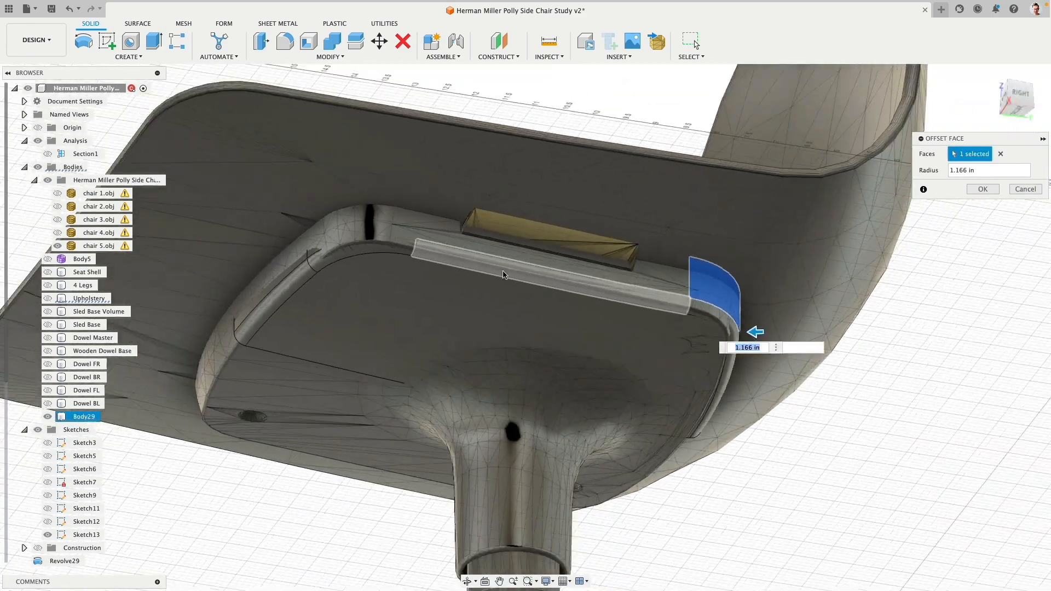
# - Offset the small fillet face along the plate's lower edge to a radius of about 0.071 in
pyautogui.rightClick(881, 375)
pyautogui.click(880, 346)
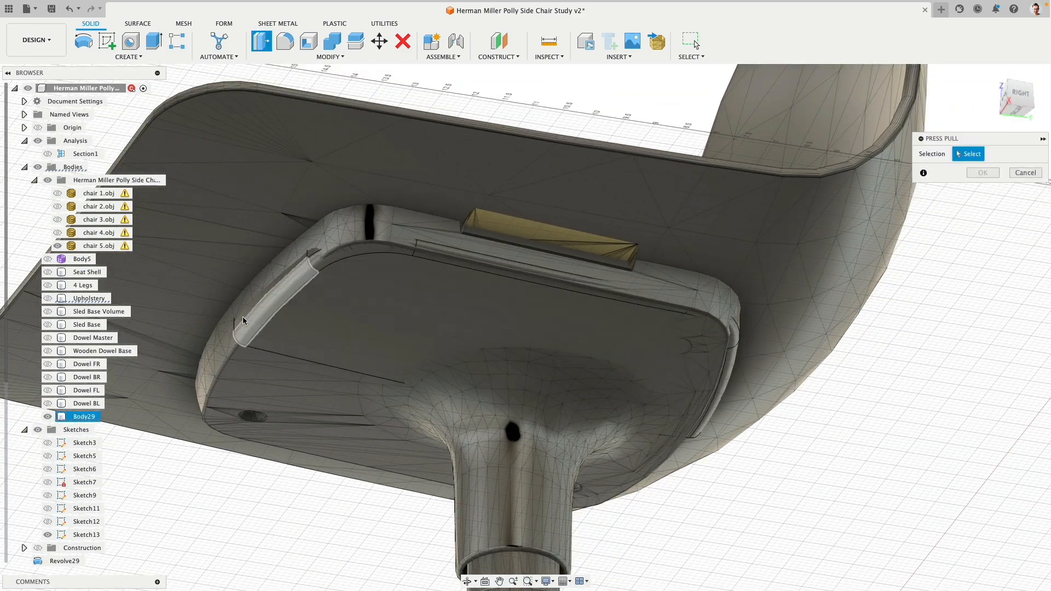
pyautogui.click(254, 325)
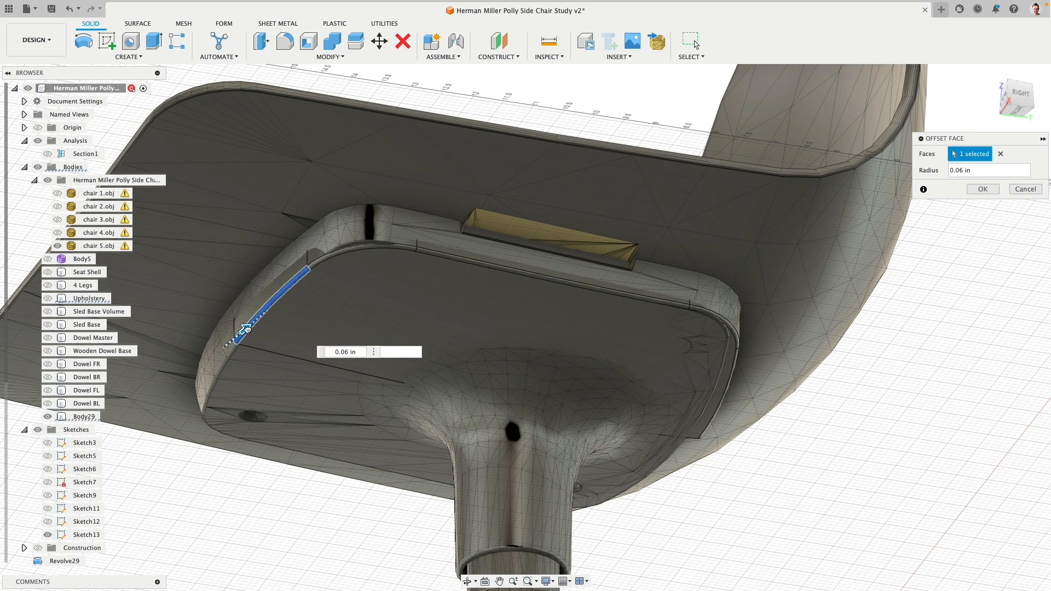
pyautogui.moveTo(259, 330); pyautogui.dragTo(245, 329)
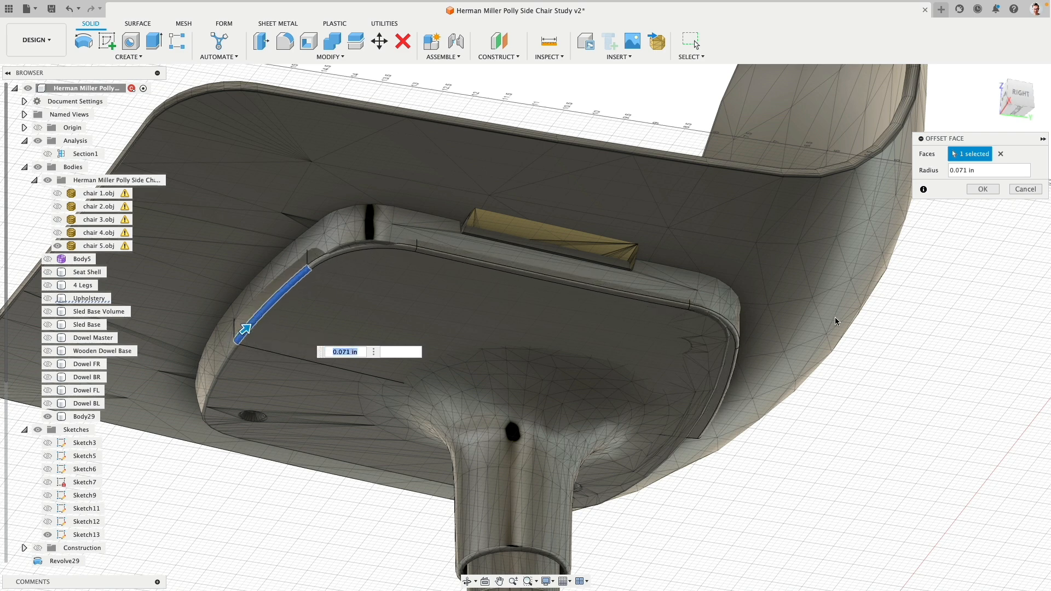
# - Offset the plate's opposite rounded corner face to a radius of about 1.14 in
pyautogui.rightClick(933, 308)
pyautogui.click(937, 272)
pyautogui.click(328, 244)
pyautogui.moveTo(306, 247); pyautogui.dragTo(301, 244)
pyautogui.click(974, 190)
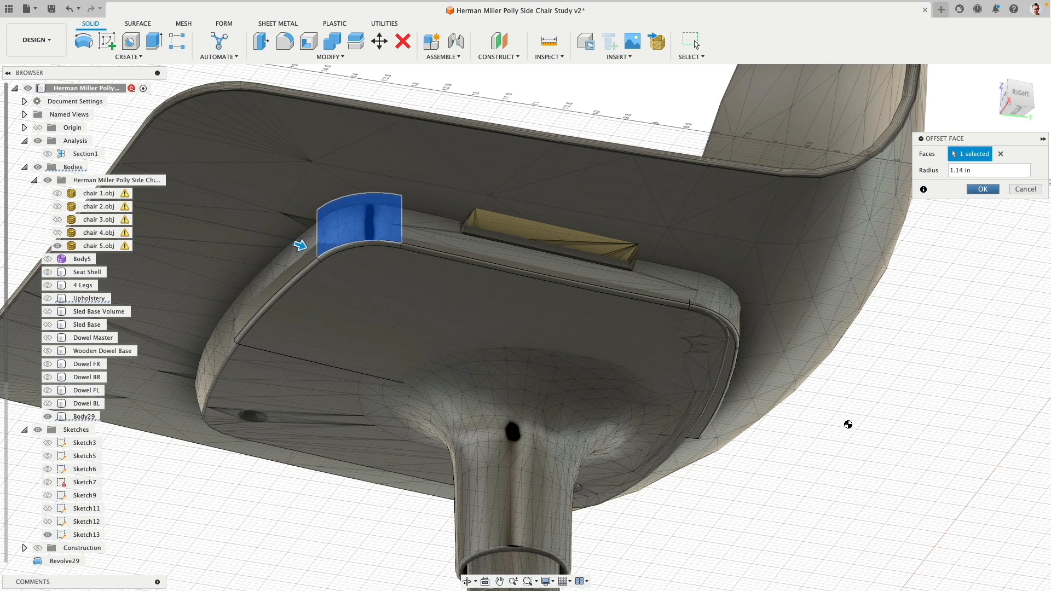
# - Start a new sketch on the vertical YZ plane, facing the chair from the right side
pyautogui.scroll(-3, 781, 422)
pyautogui.keyDown('shift'); pyautogui.moveTo(749, 396); pyautogui.dragTo(692, 341, button='middle'); pyautogui.keyUp('shift')
pyautogui.scroll(-3, 763, 460)
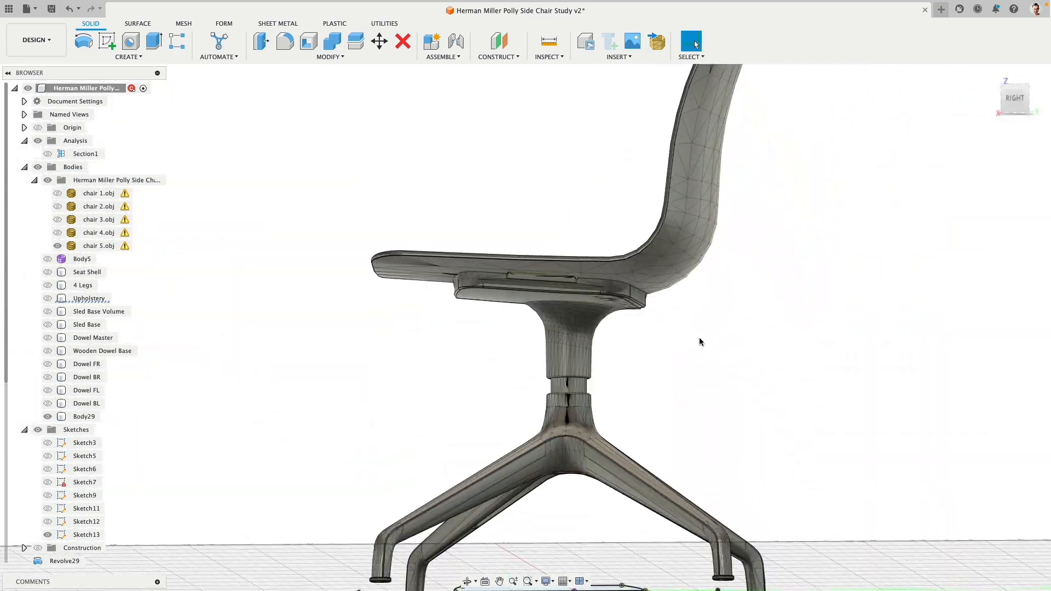
pyautogui.click(1014, 100)
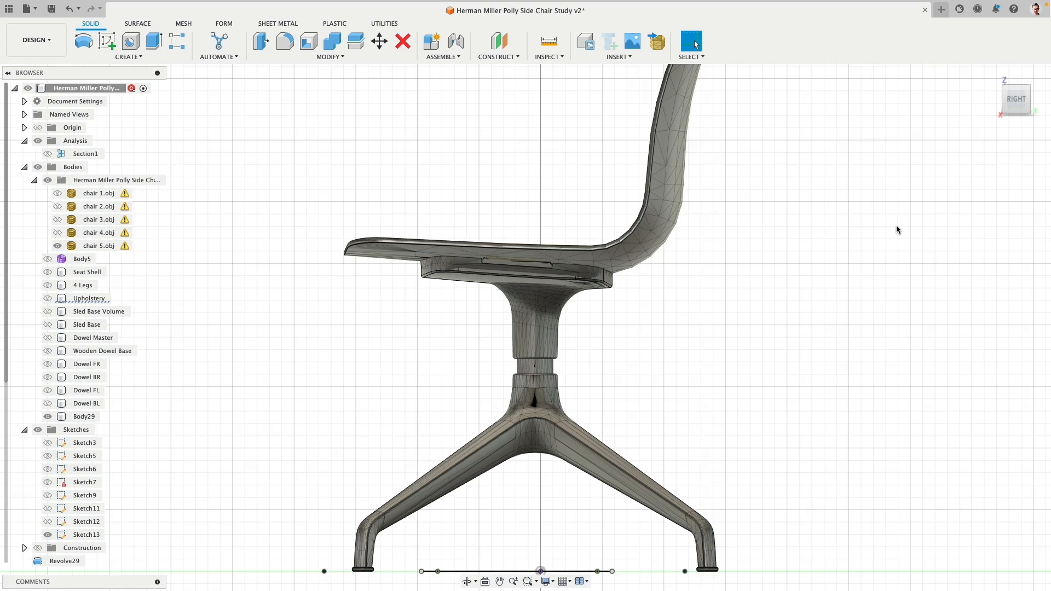
pyautogui.click(535, 366)
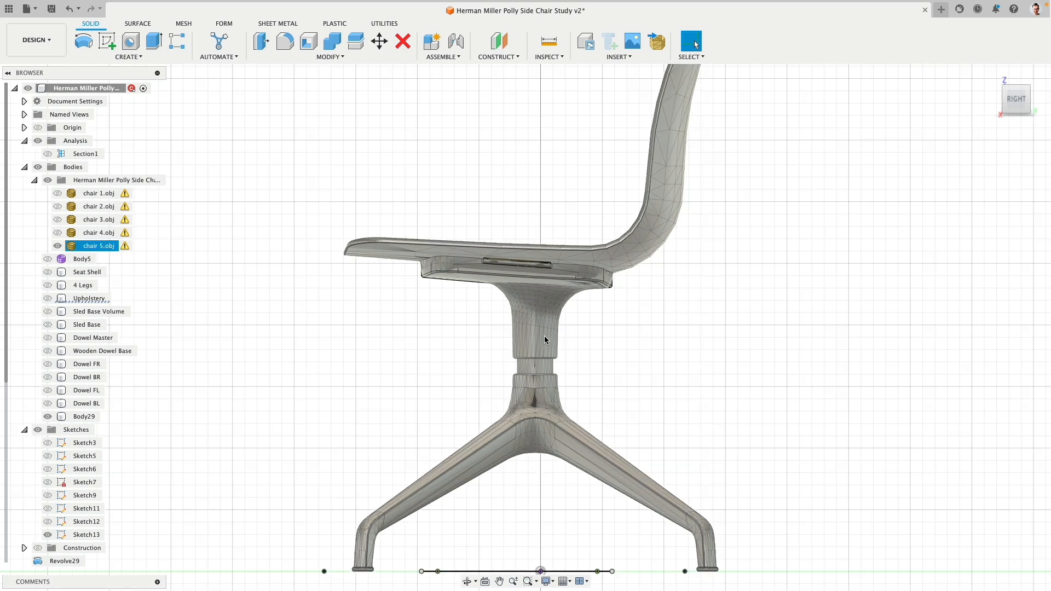
pyautogui.click(392, 329)
pyautogui.click(117, 46)
pyautogui.click(570, 534)
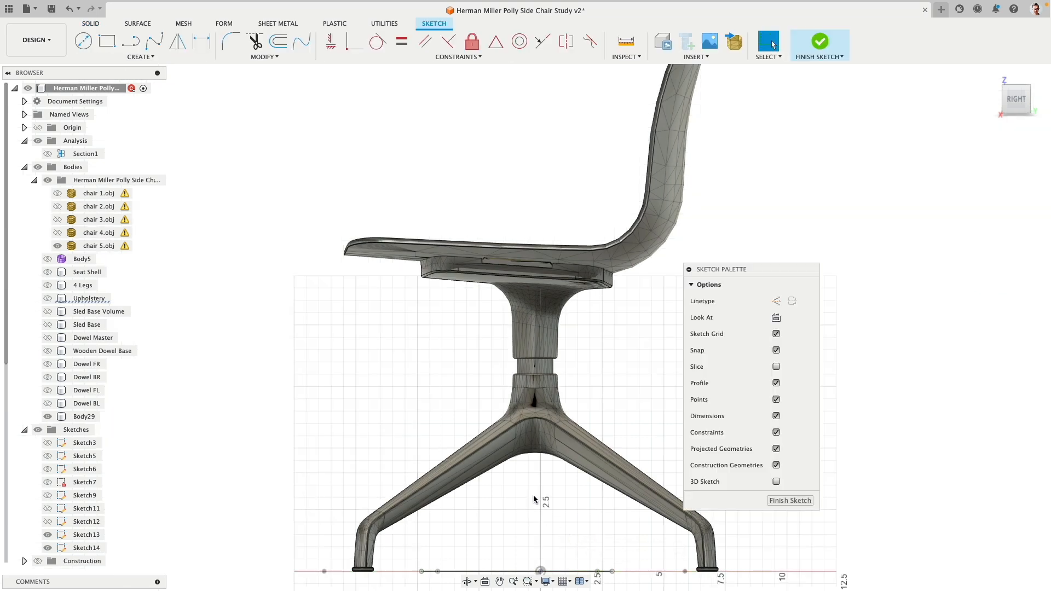
# - Draw a vertical line about 5 in long down the pedestal's center, from the upper column to the underside of the leg hub
pyautogui.scroll(3, 541, 460)
pyautogui.moveTo(622, 280); pyautogui.dragTo(562, 297, button='middle')
pyautogui.click(481, 325)
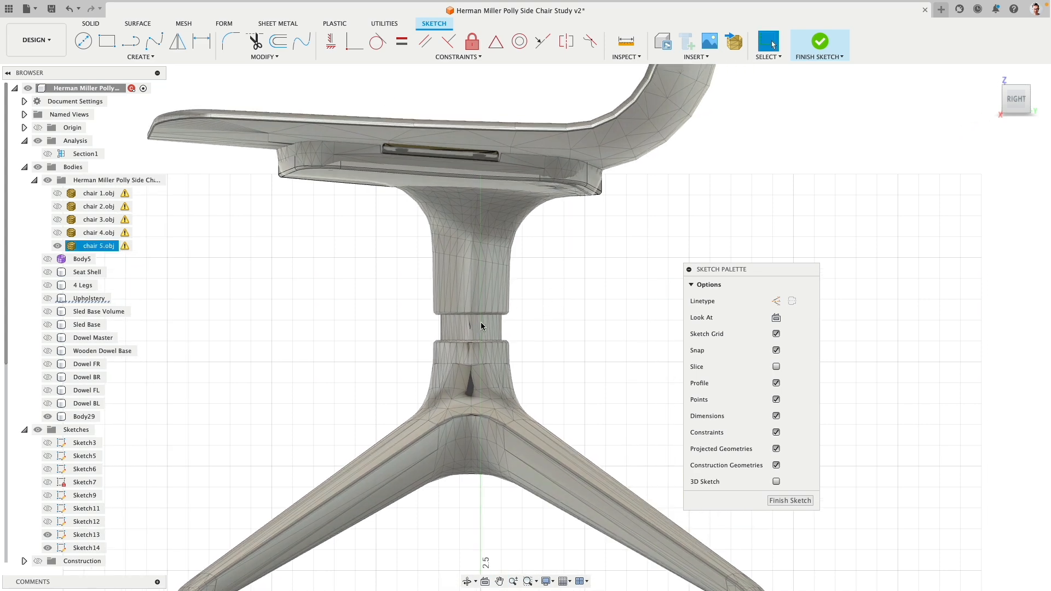
pyautogui.click(111, 38)
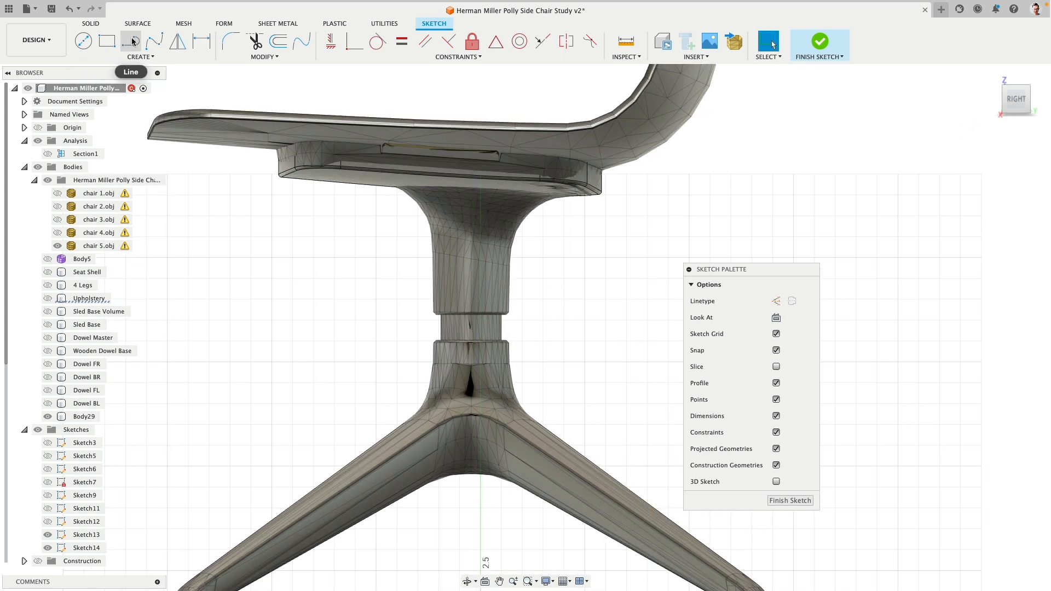
pyautogui.click(133, 42)
pyautogui.scroll(4, 469, 383)
pyautogui.moveTo(463, 243); pyautogui.dragTo(468, 334, button='middle')
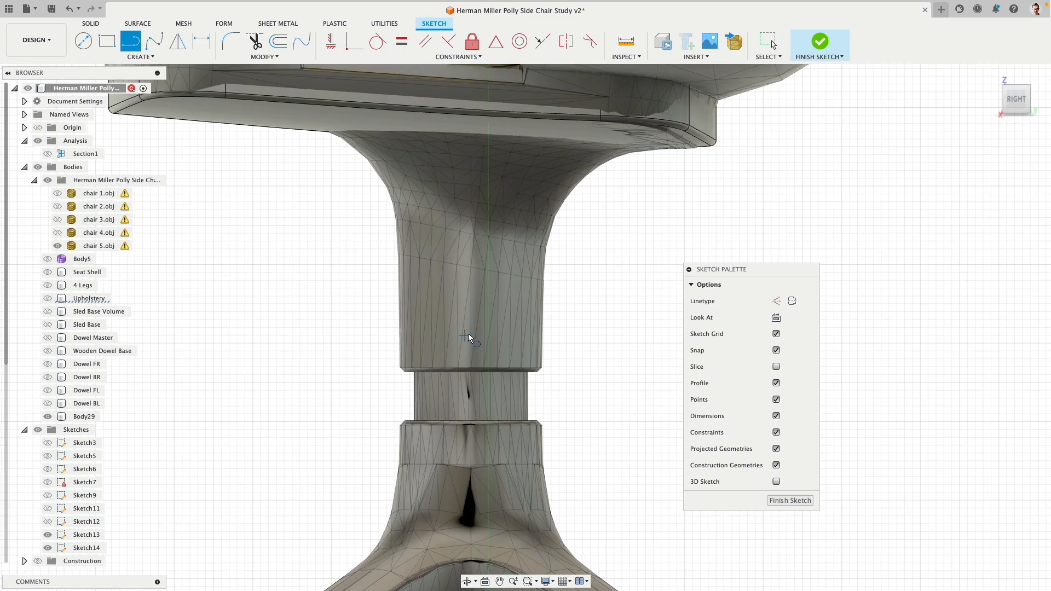
pyautogui.click(472, 267)
pyautogui.scroll(-1, 479, 383)
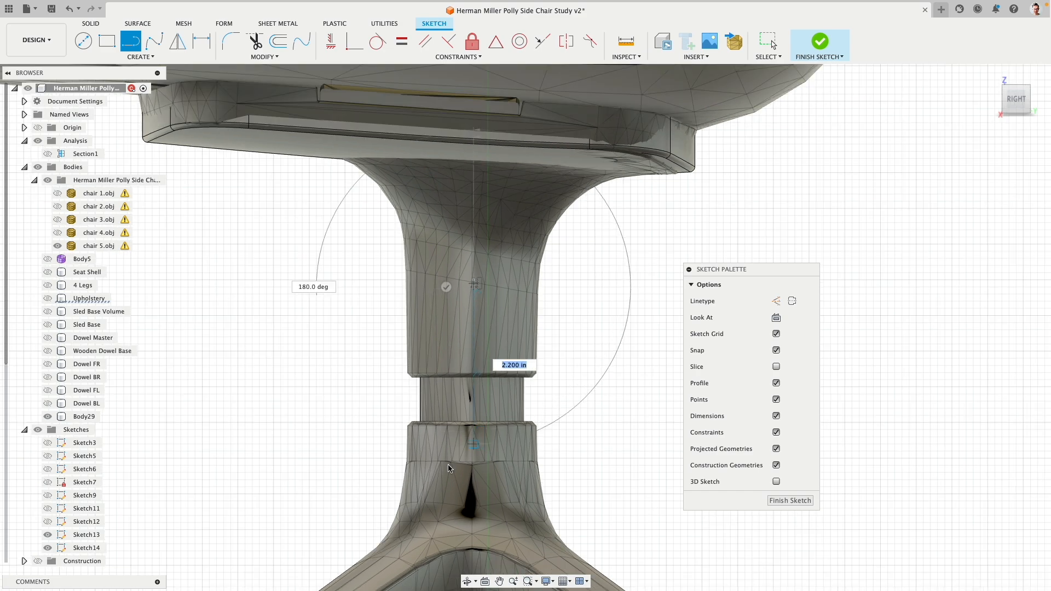
pyautogui.moveTo(462, 482); pyautogui.dragTo(464, 426, button='middle')
pyautogui.scroll(6, 487, 246)
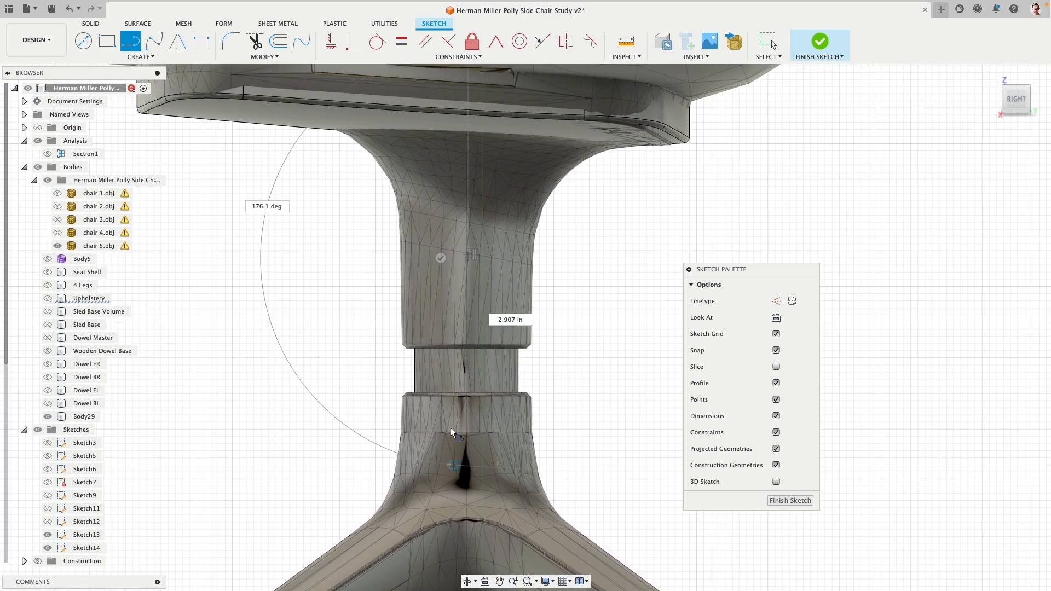
pyautogui.scroll(3, 491, 245)
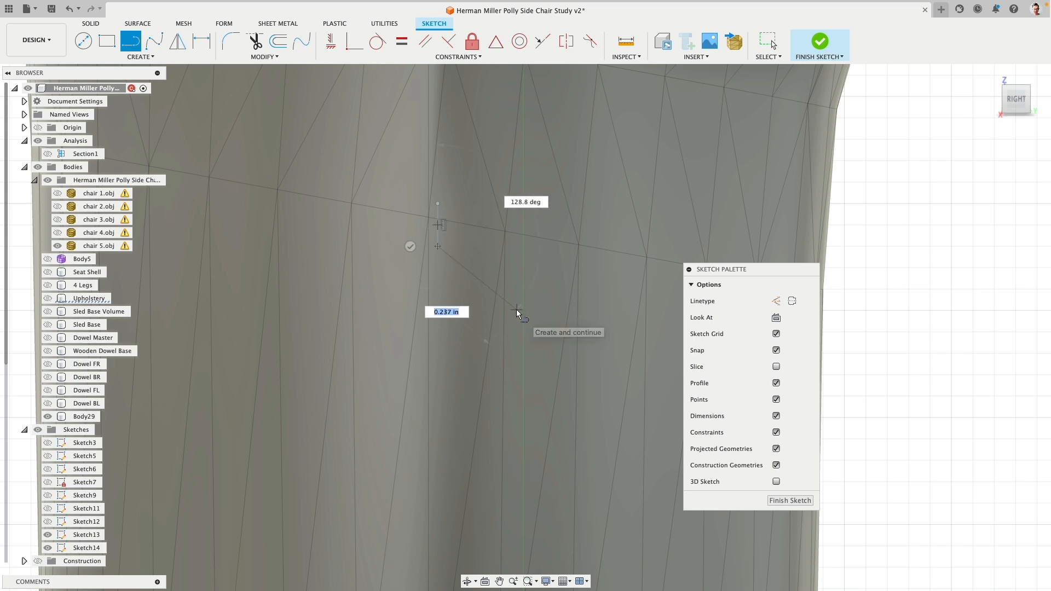
pyautogui.scroll(-1, 453, 354)
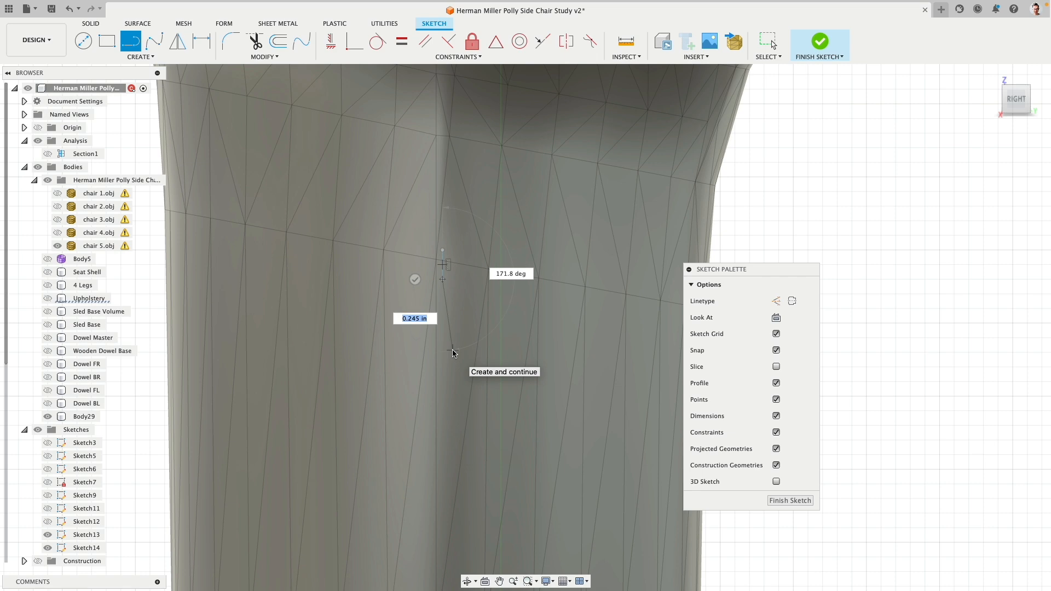
pyautogui.scroll(-3, 453, 353)
pyautogui.scroll(-4, 455, 298)
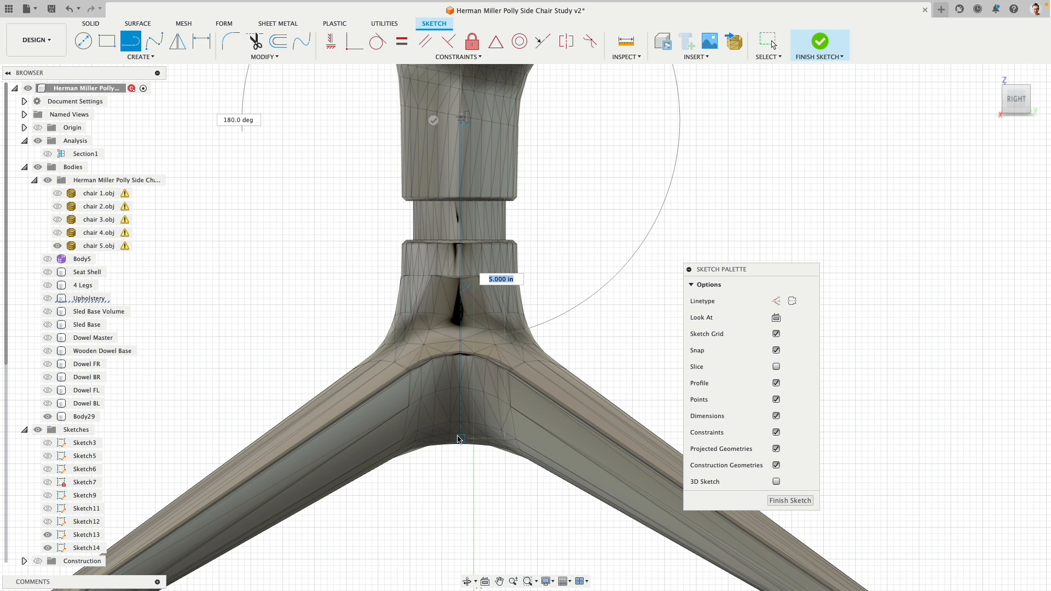
pyautogui.click(459, 445)
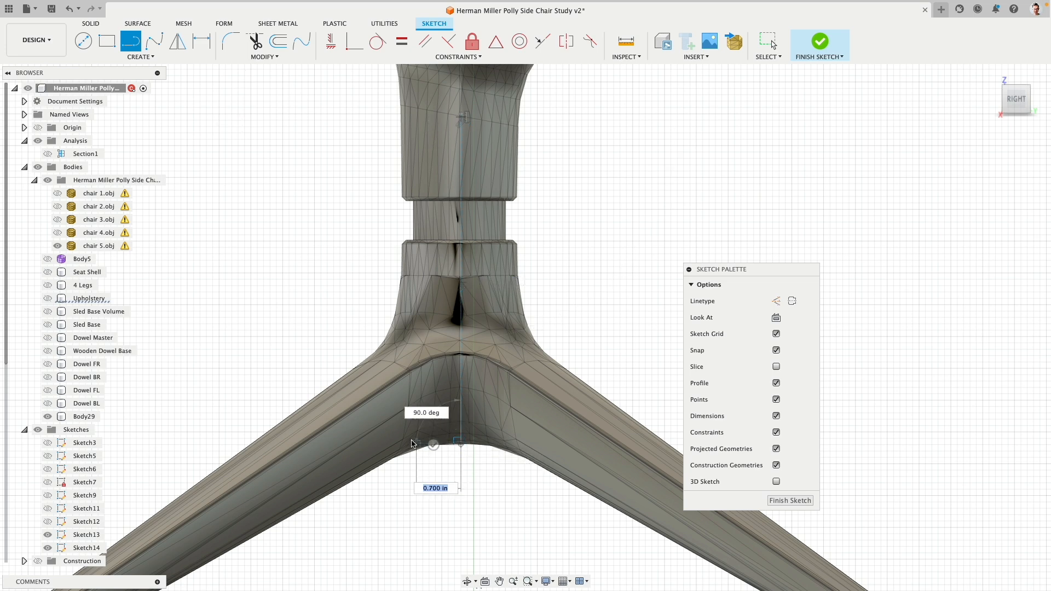
# - Continue the profile outward along the hub's underside, up to the lower collar's rim and inward to the narrow neck
pyautogui.click(405, 444)
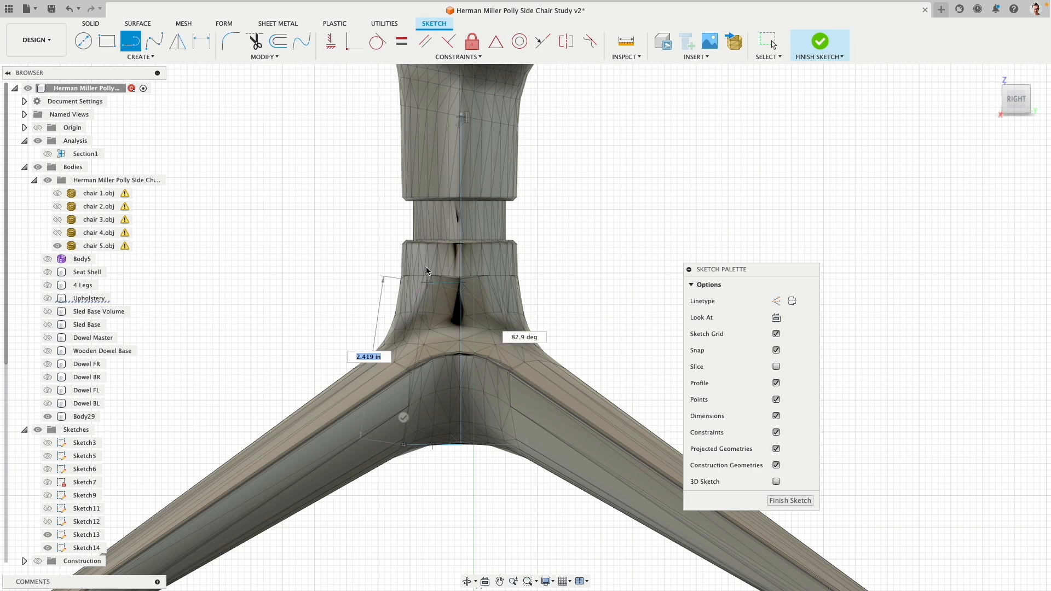
pyautogui.scroll(2, 404, 242)
pyautogui.scroll(2, 404, 242)
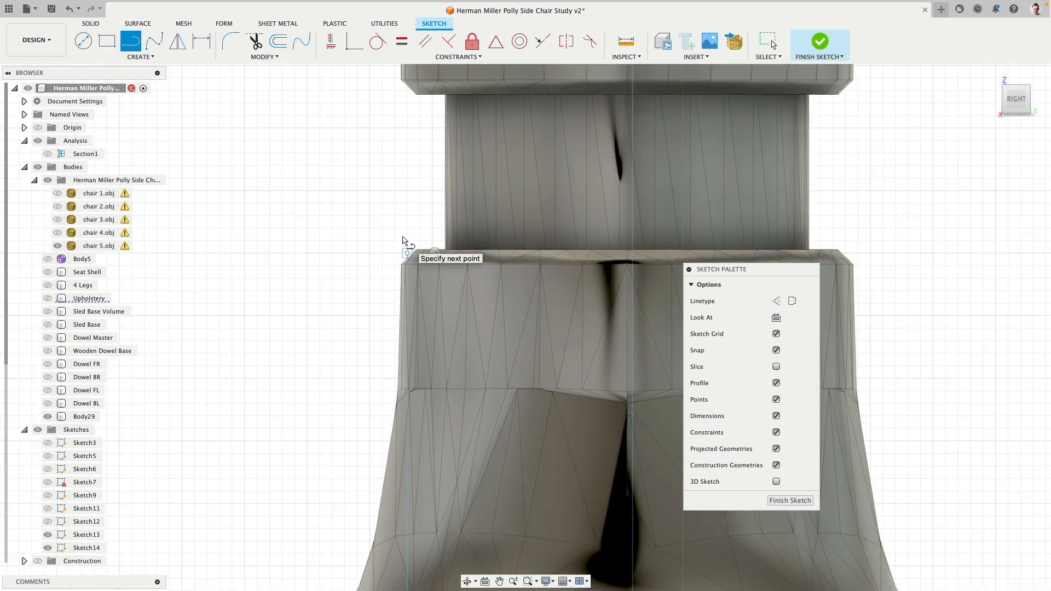
pyautogui.click(448, 252)
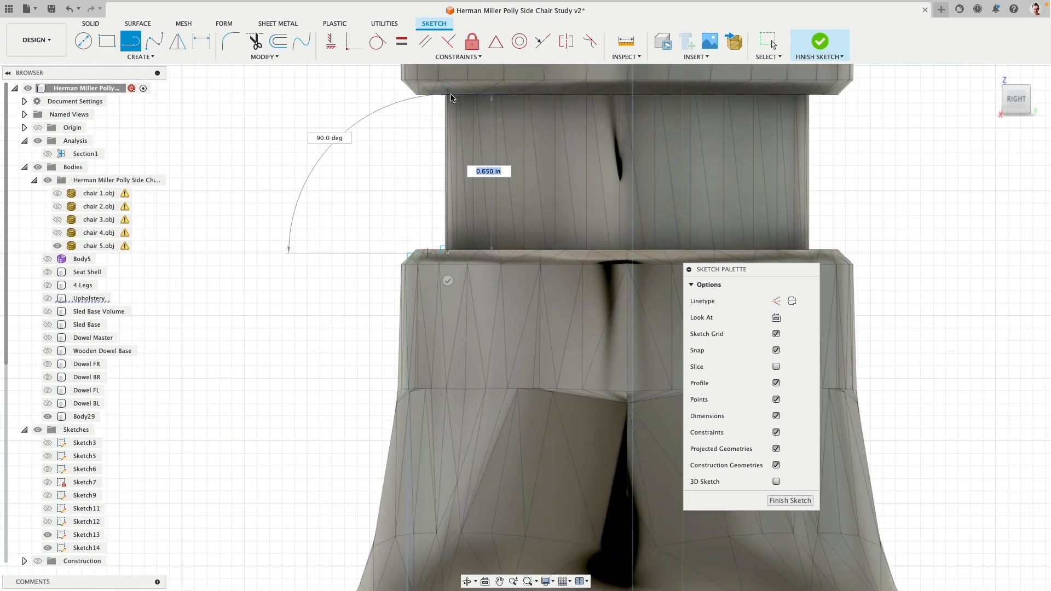
# - Trace the neck about 0.65 in upward, step out and follow the upper column's side, and close the profile at the centerline
pyautogui.click(406, 95)
pyautogui.moveTo(408, 107); pyautogui.dragTo(413, 426, button='middle')
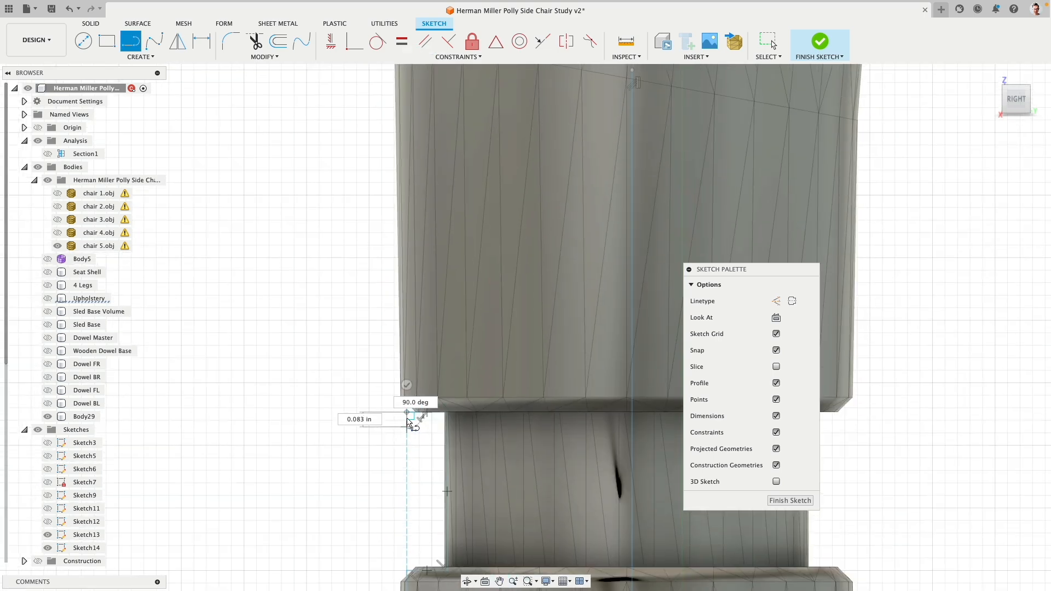
pyautogui.scroll(-3, 409, 419)
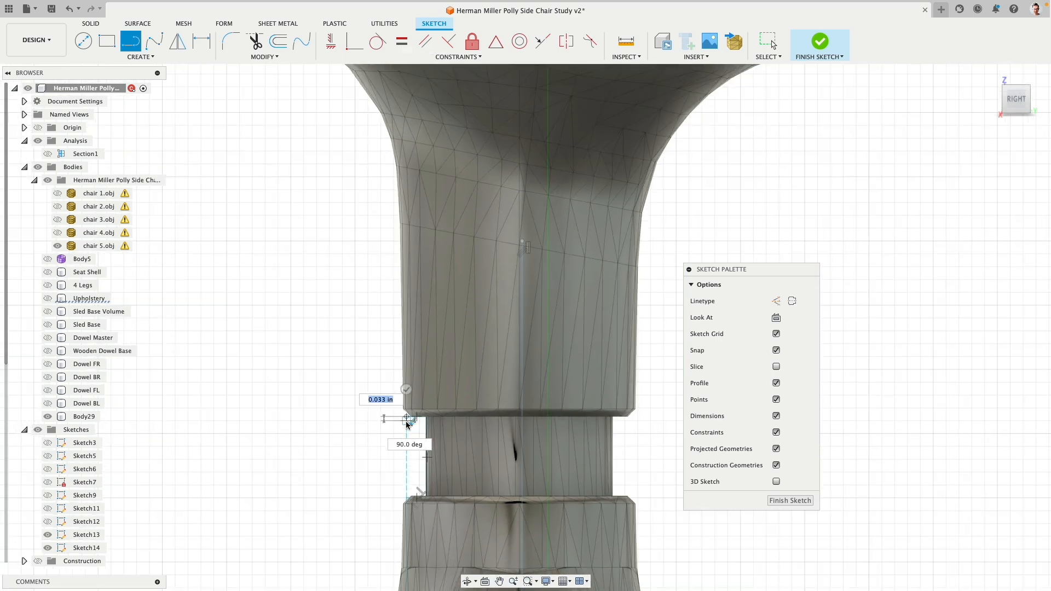
pyautogui.click(401, 225)
pyautogui.scroll(5, 539, 244)
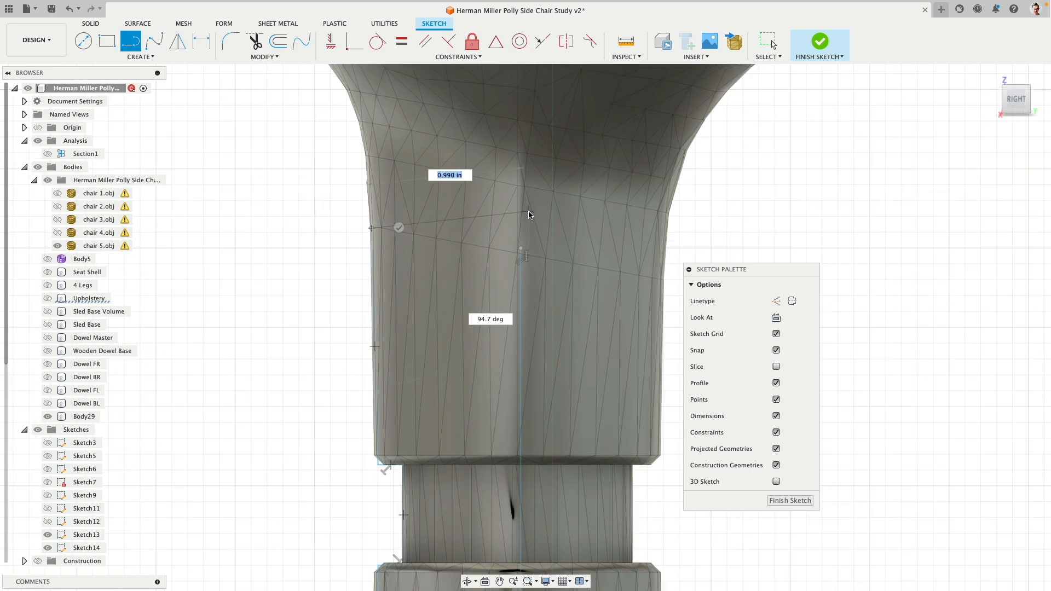
pyautogui.scroll(-5, 449, 277)
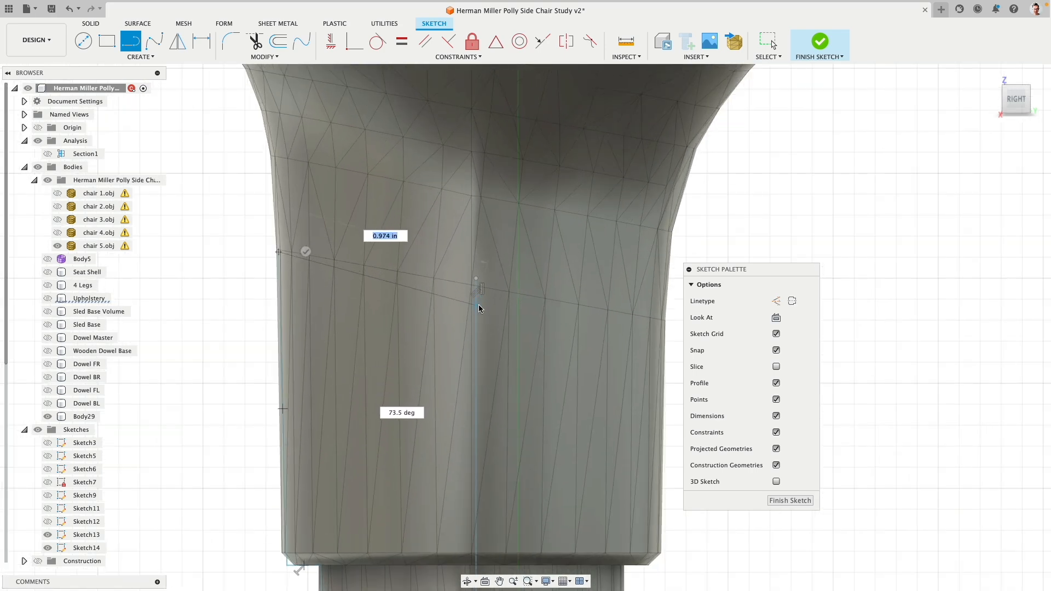
pyautogui.click(478, 298)
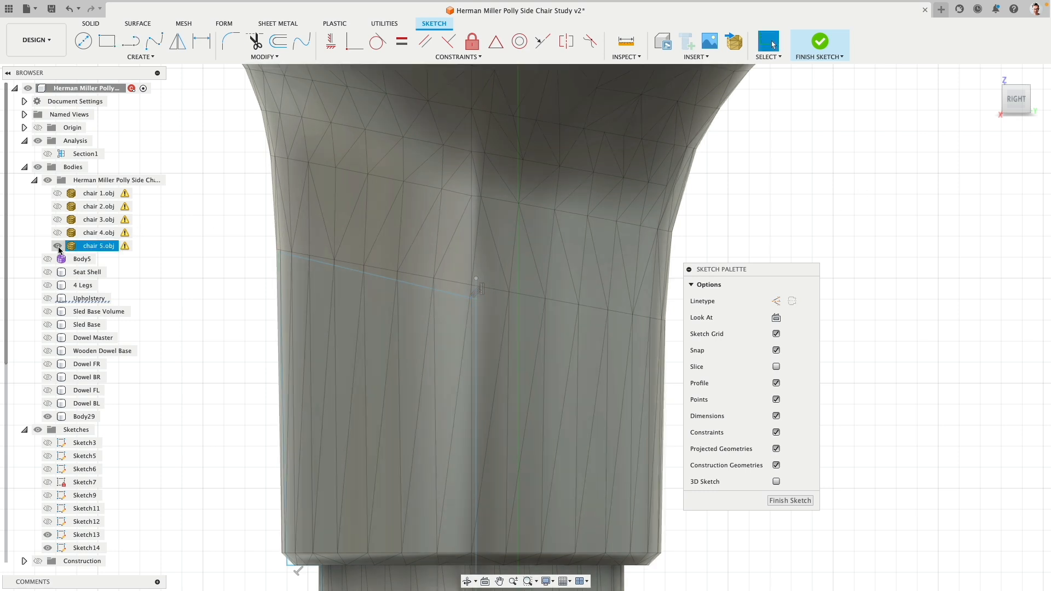
# - Hide the chair 5.obj mesh and raise the profile's upper centerline corner to about Z 10.10 in
pyautogui.click(58, 247)
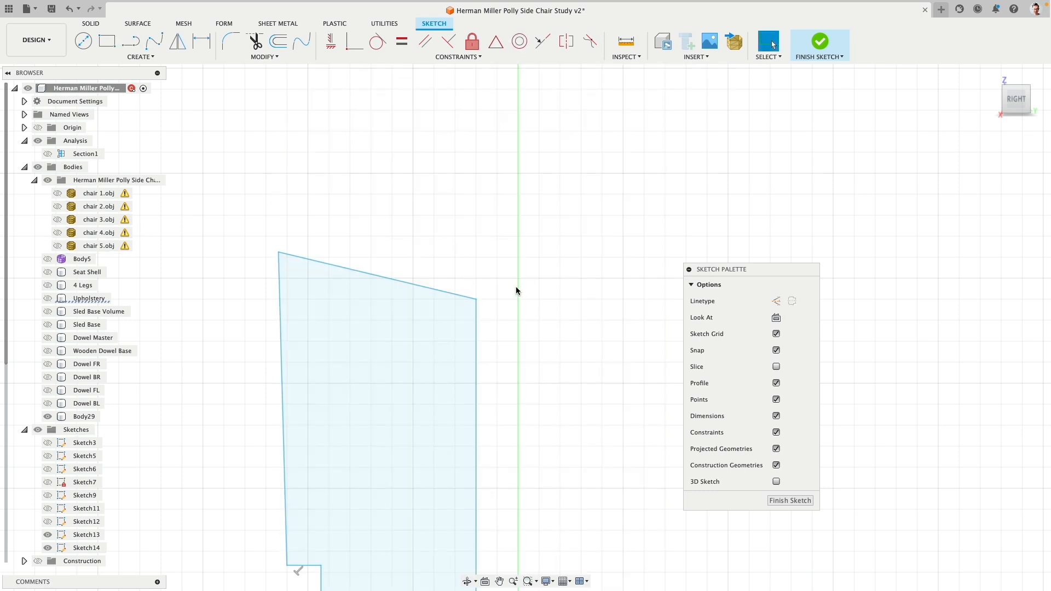
pyautogui.moveTo(477, 302); pyautogui.dragTo(477, 256)
pyautogui.scroll(-4, 503, 299)
pyautogui.moveTo(523, 307); pyautogui.dragTo(504, 229, button='middle')
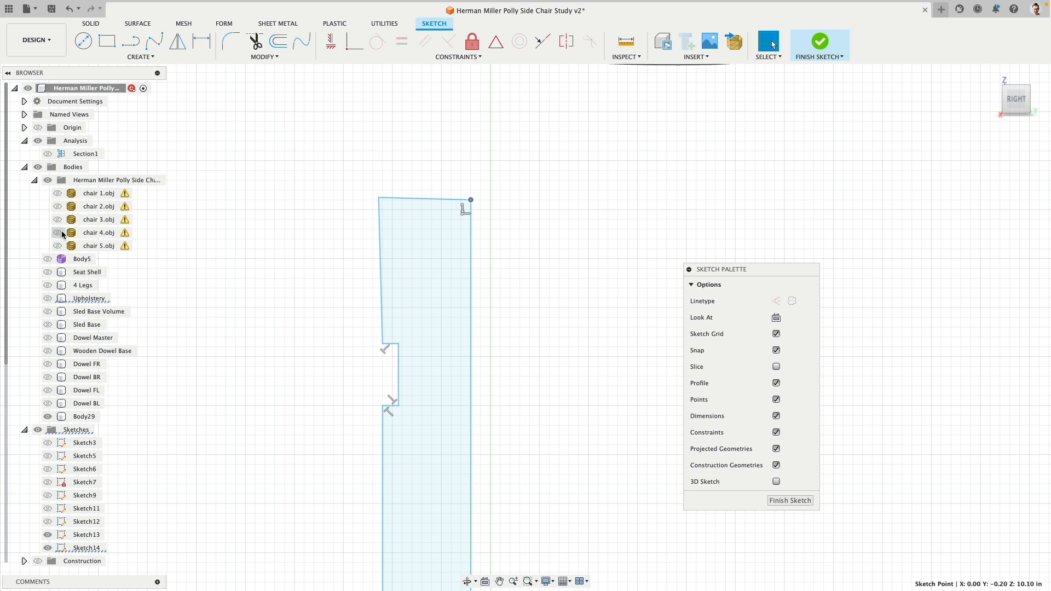
pyautogui.click(58, 246)
pyautogui.moveTo(244, 276); pyautogui.dragTo(231, 225, button='middle')
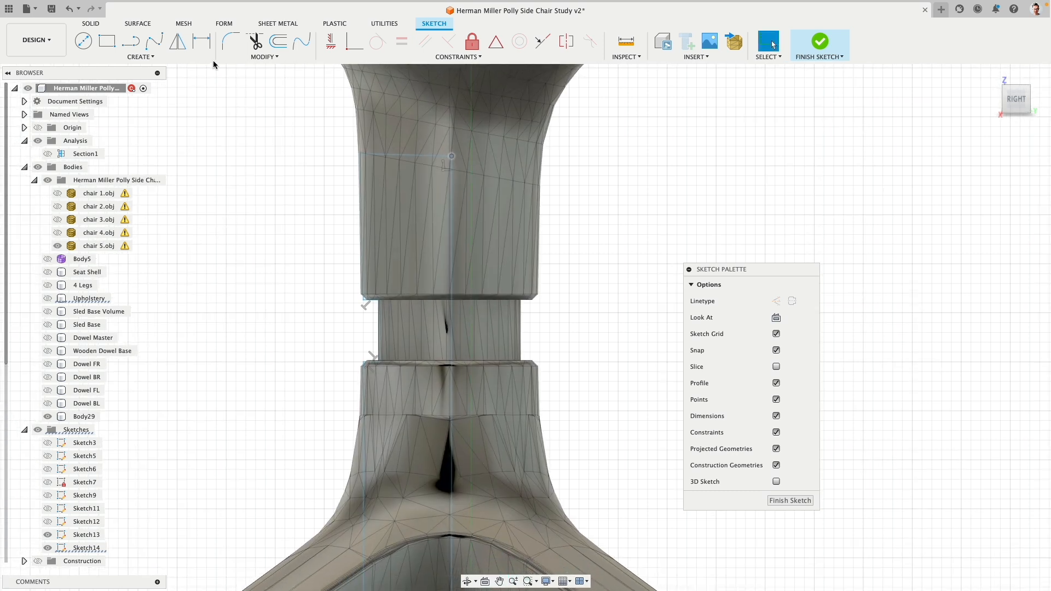
pyautogui.click(91, 24)
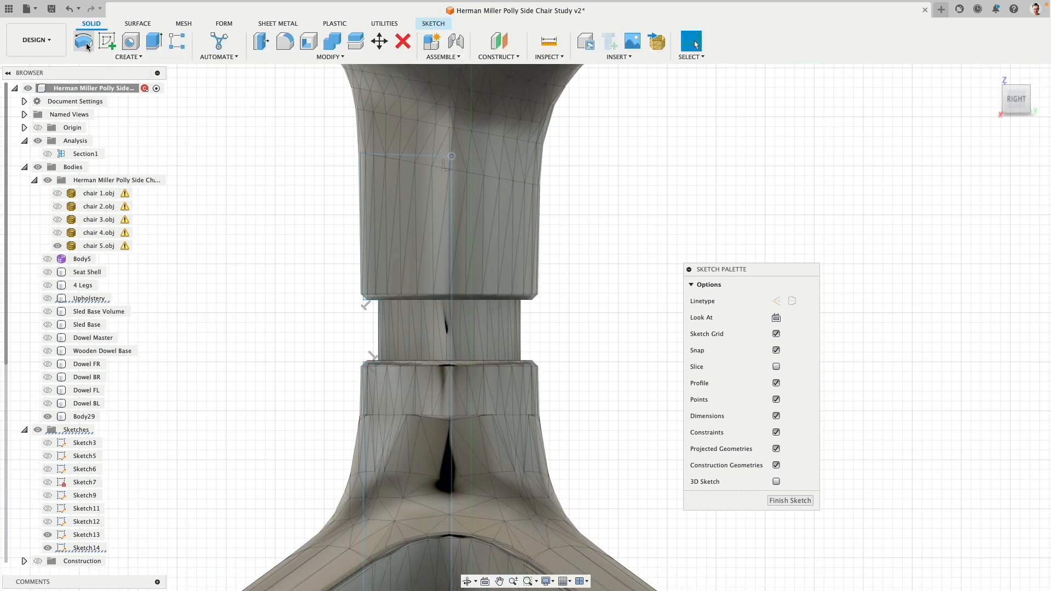
pyautogui.click(83, 41)
pyautogui.scroll(5, 360, 331)
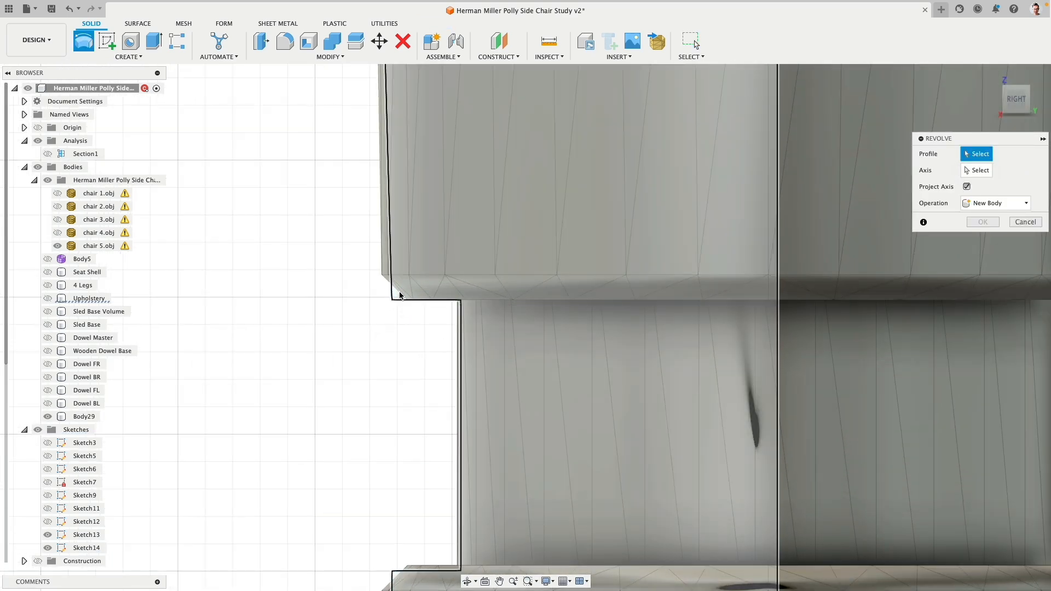
pyautogui.click(715, 287)
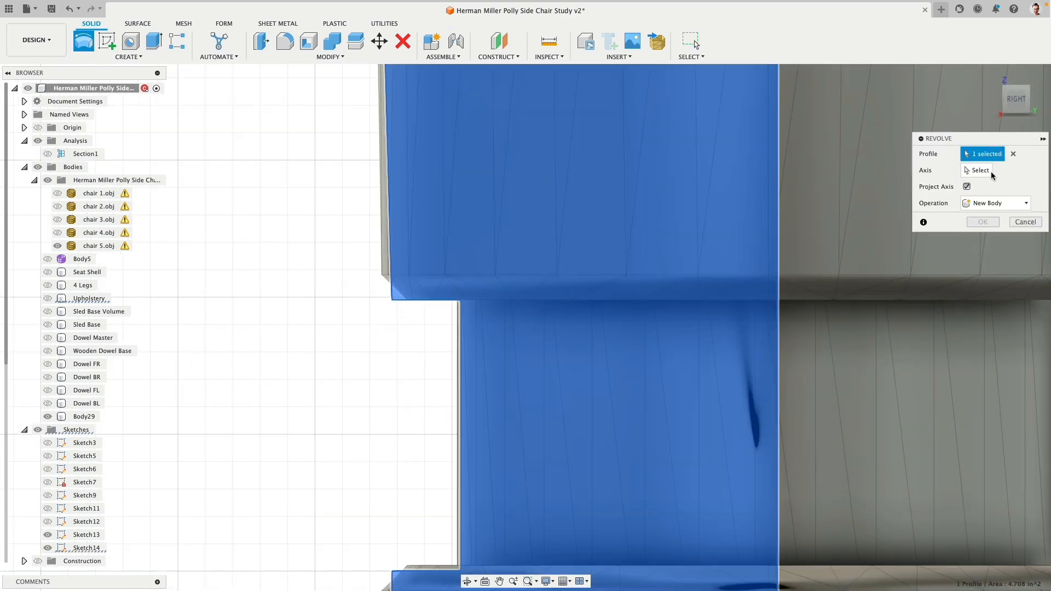
pyautogui.click(778, 318)
pyautogui.scroll(-5, 733, 350)
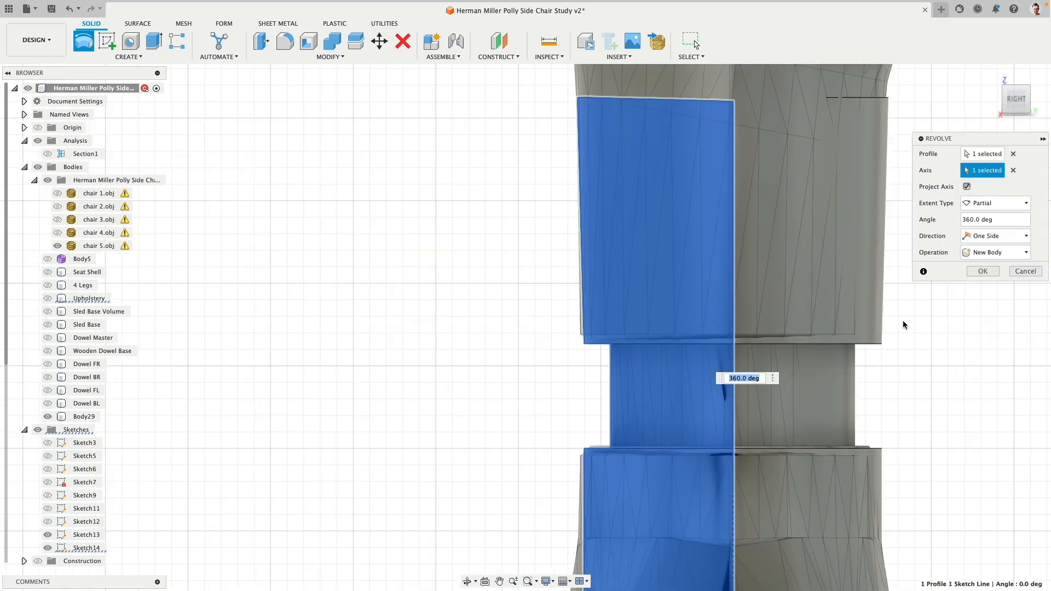
pyautogui.moveTo(857, 376); pyautogui.dragTo(750, 195, button='middle')
pyautogui.scroll(-3, 763, 310)
pyautogui.moveTo(798, 251); pyautogui.dragTo(732, 265, button='middle')
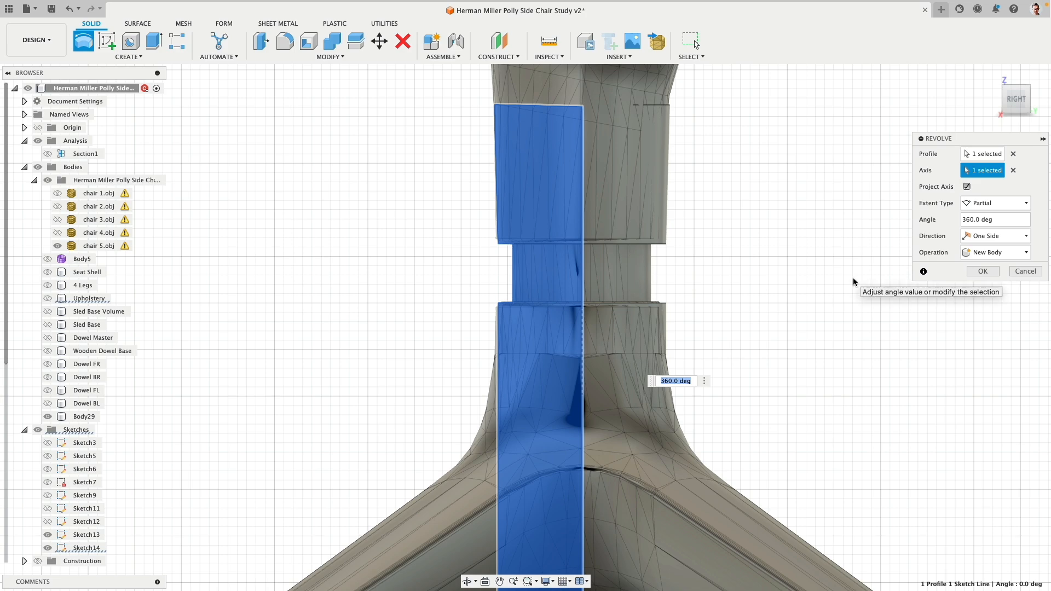
pyautogui.click(1026, 271)
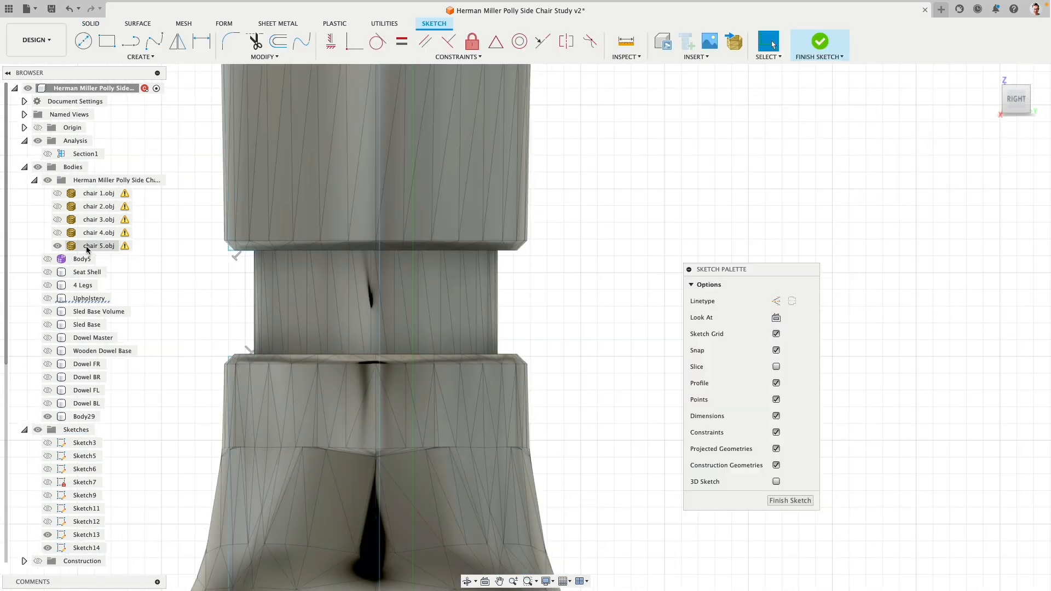
pyautogui.click(57, 246)
pyautogui.click(57, 249)
pyautogui.click(382, 322)
pyautogui.scroll(3, 382, 347)
pyautogui.scroll(-3, 376, 349)
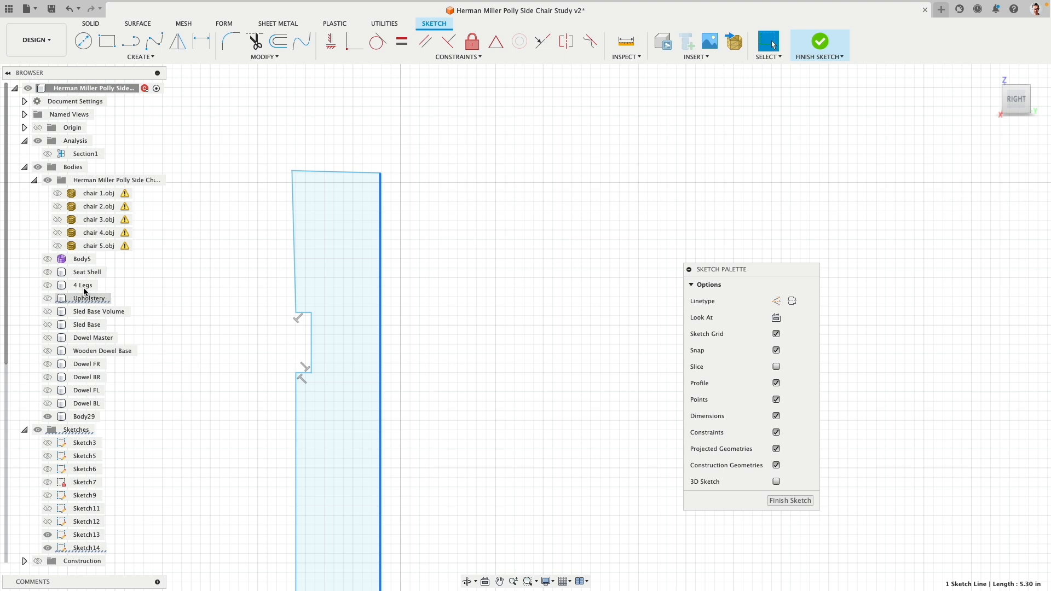
pyautogui.click(60, 247)
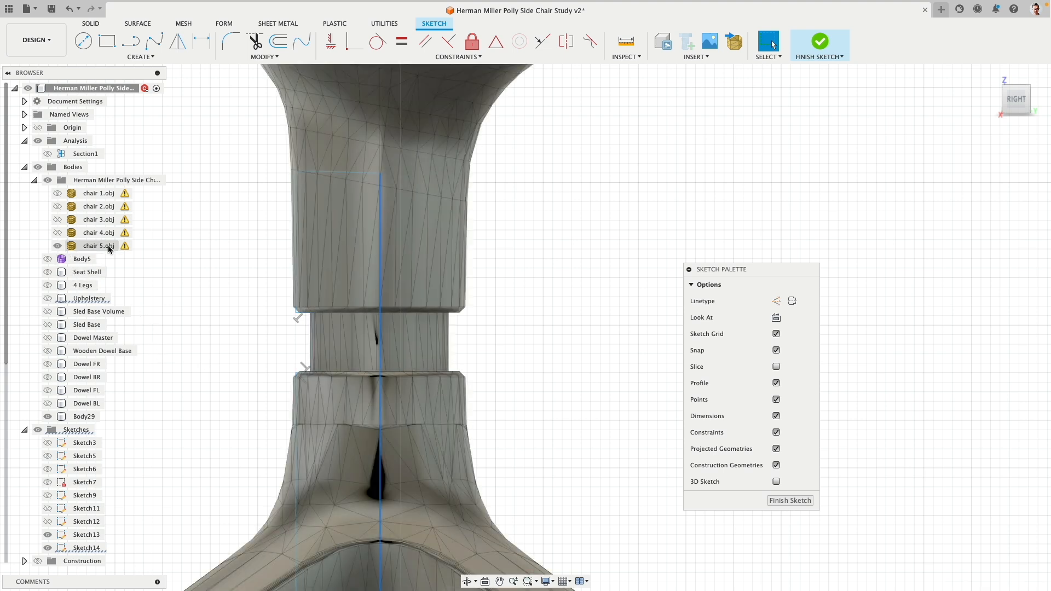
pyautogui.click(90, 25)
pyautogui.click(85, 41)
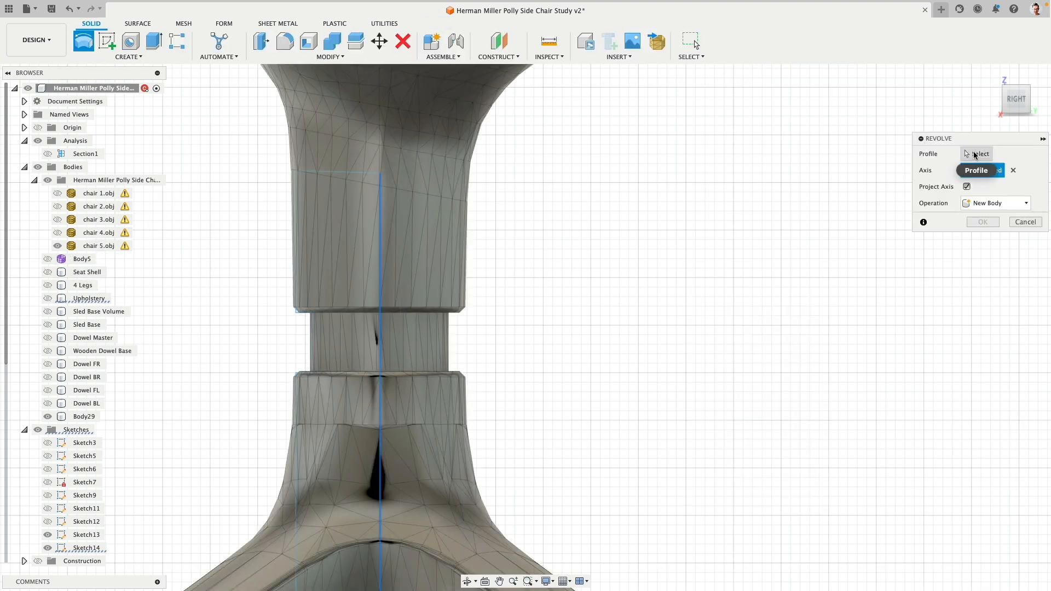
pyautogui.scroll(5, 304, 317)
pyautogui.click(313, 294)
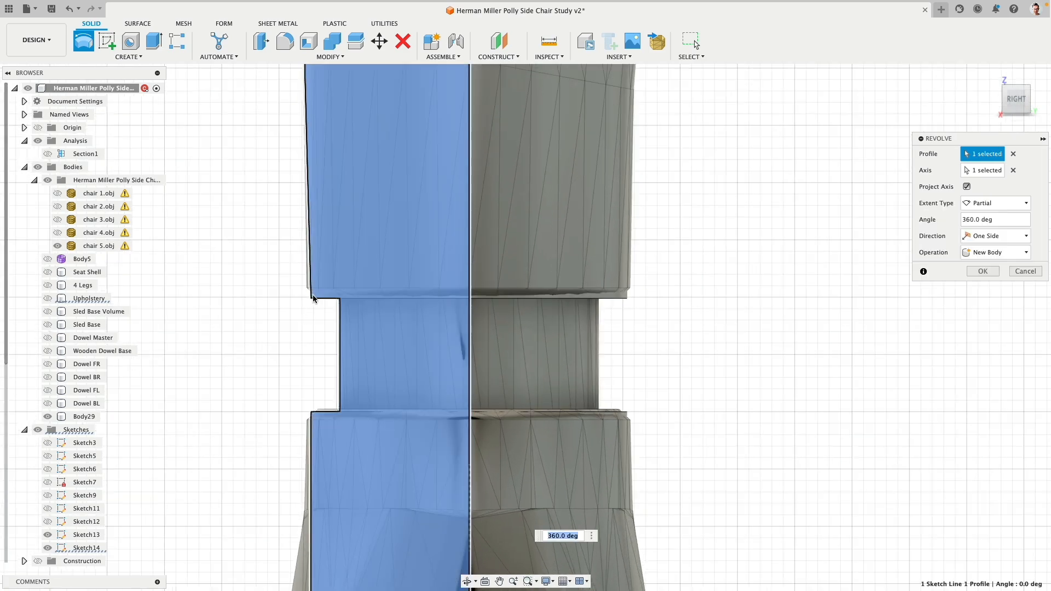
pyautogui.scroll(-3, 843, 316)
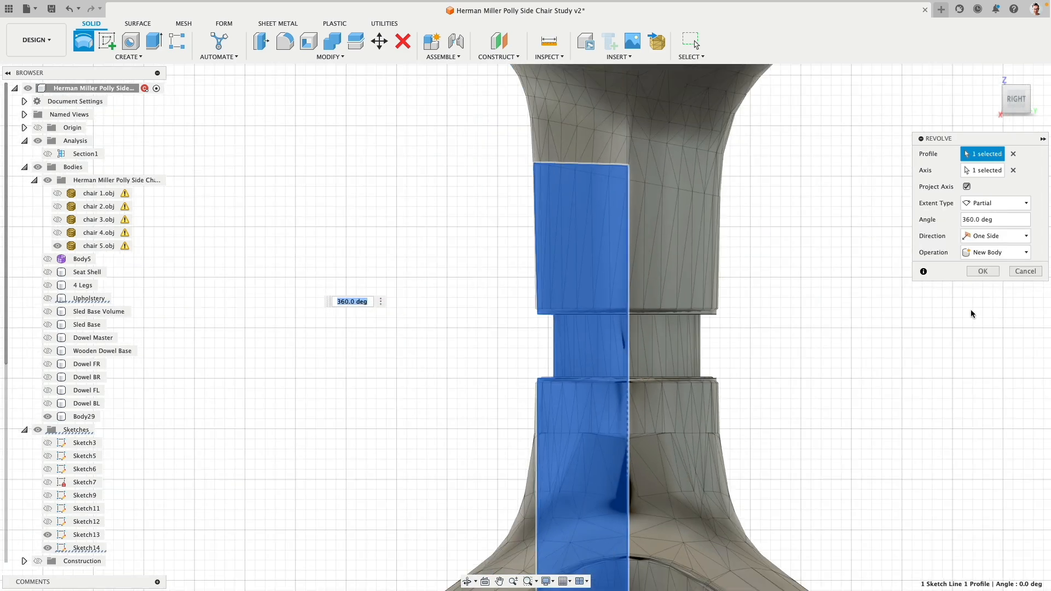
pyautogui.click(1025, 271)
# - Hide the reference mesh folder and constrain the profile's top edge horizontal and its upper outer side vertical
pyautogui.scroll(5, 564, 340)
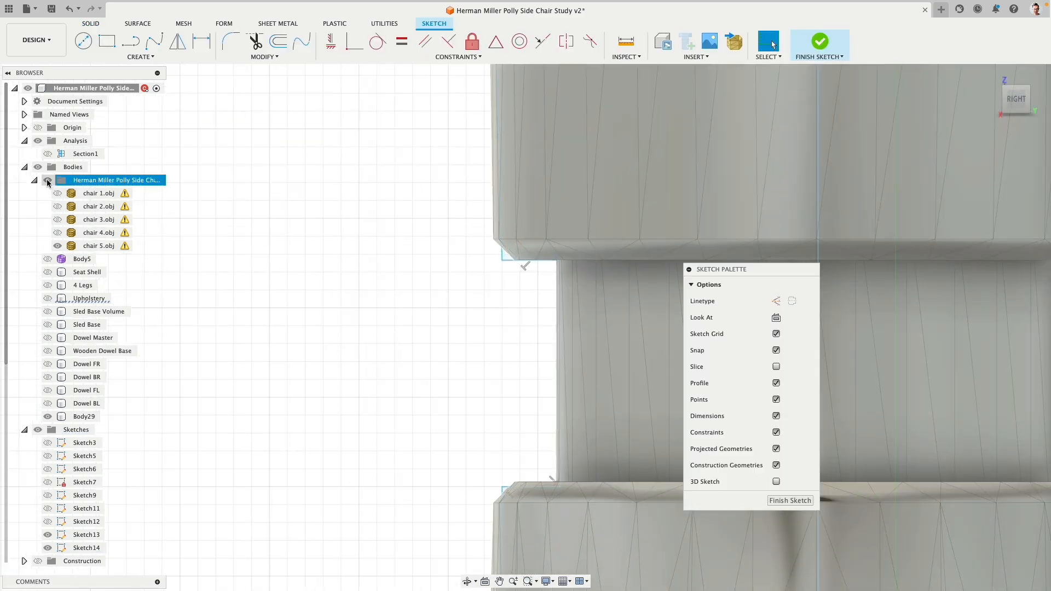
pyautogui.click(47, 180)
pyautogui.click(819, 212)
pyautogui.scroll(-8, 879, 297)
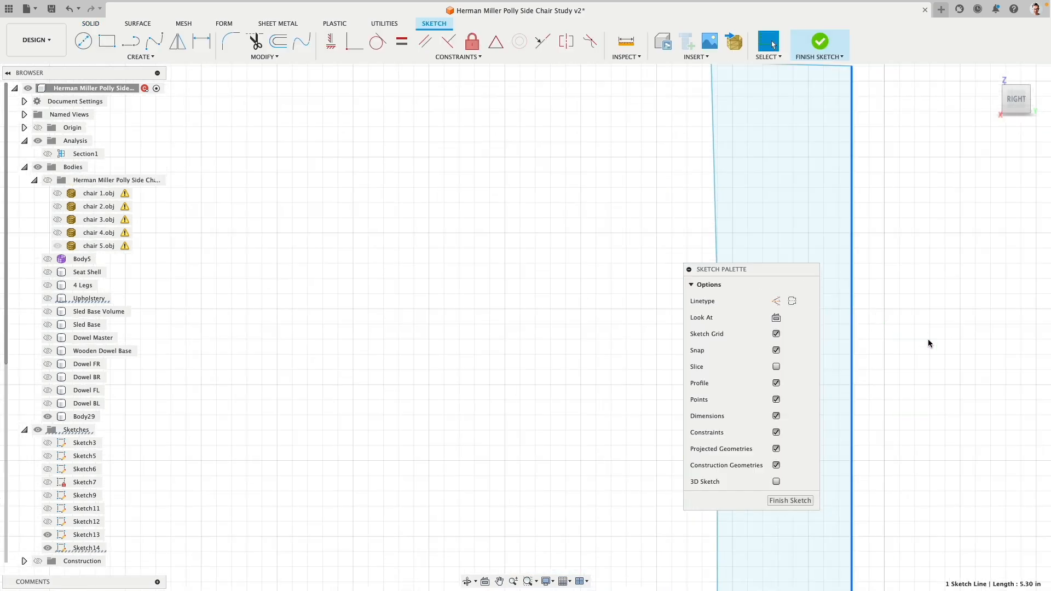
pyautogui.moveTo(931, 336)
pyautogui.mouseDown(button='middle')
pyautogui.moveTo(630, 181)
pyautogui.moveTo(499, 248)
pyautogui.mouseUp(button='middle')
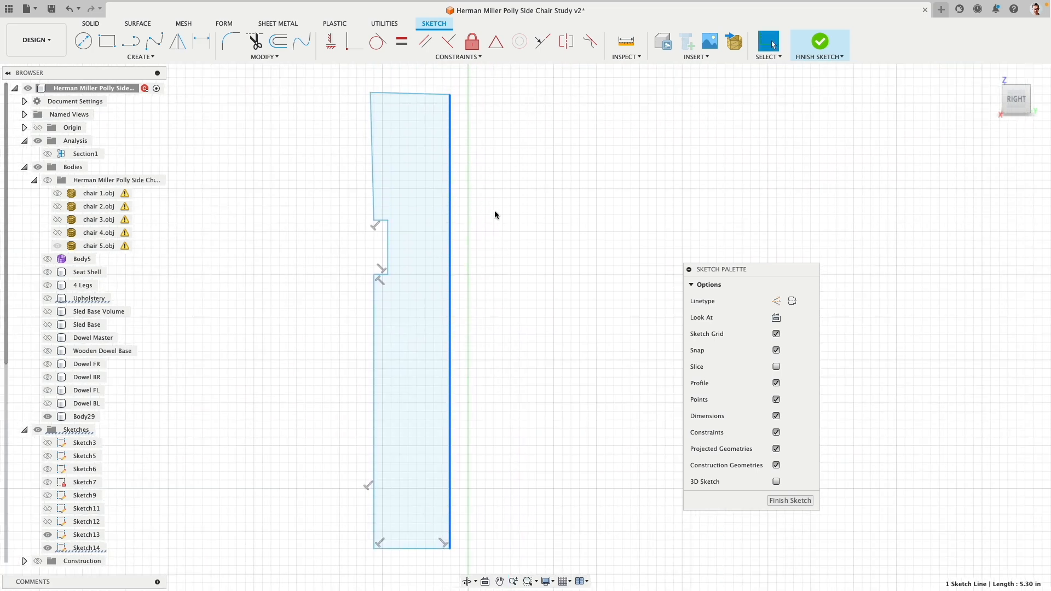
pyautogui.click(468, 51)
pyautogui.click(331, 43)
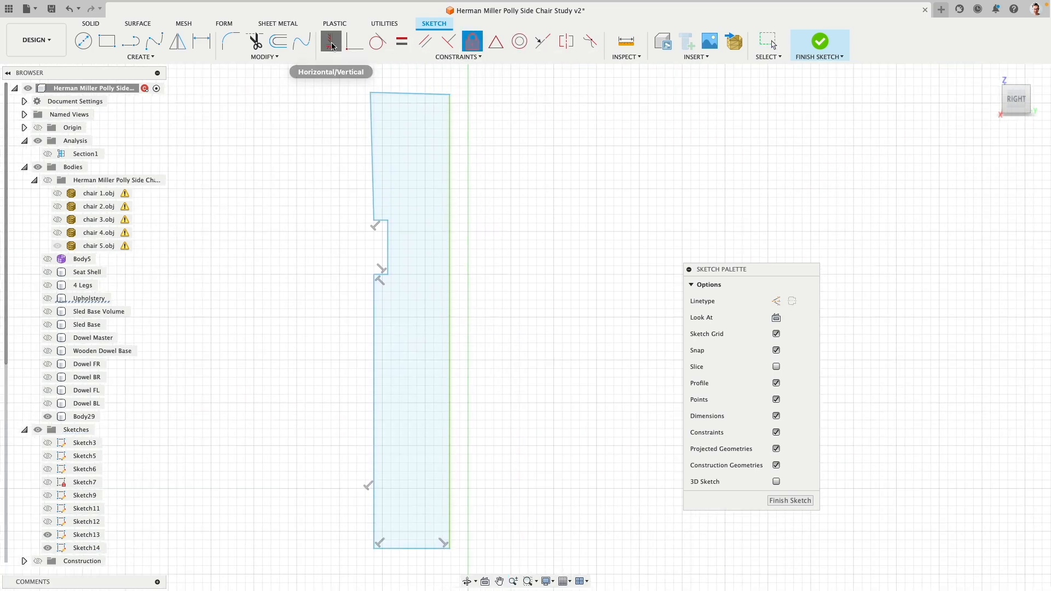
pyautogui.click(373, 127)
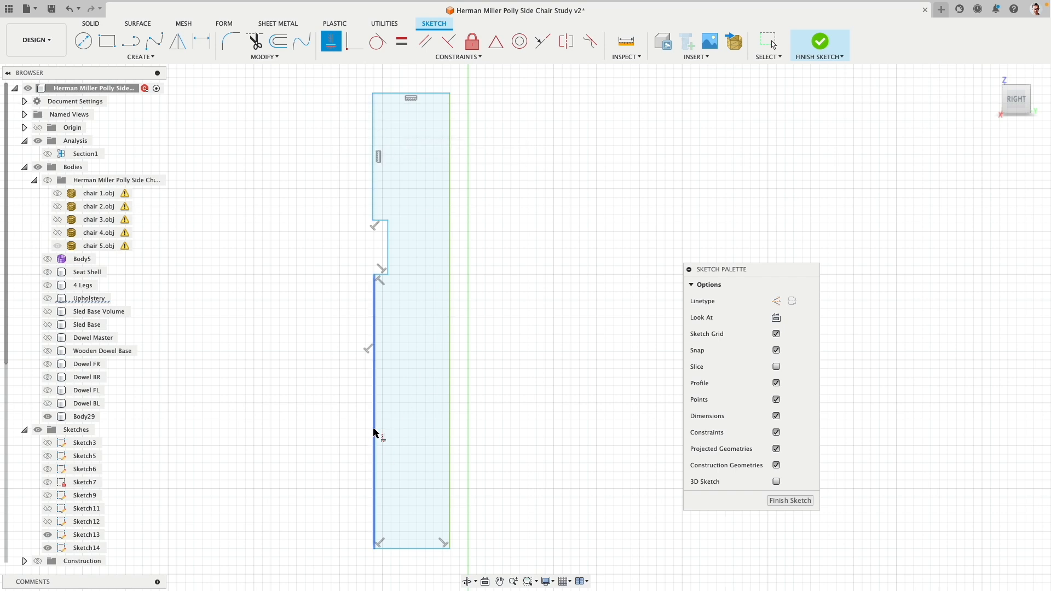
# - Try to align the neck notch's two outer corner points with a vertical constraint
pyautogui.scroll(3, 361, 216)
pyautogui.click(380, 225)
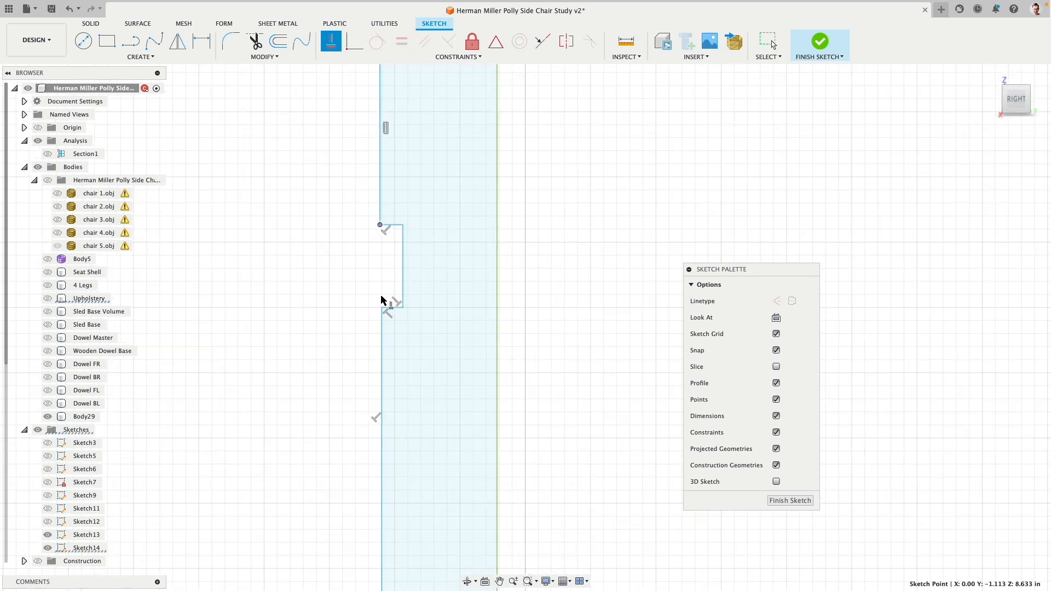
pyautogui.click(381, 308)
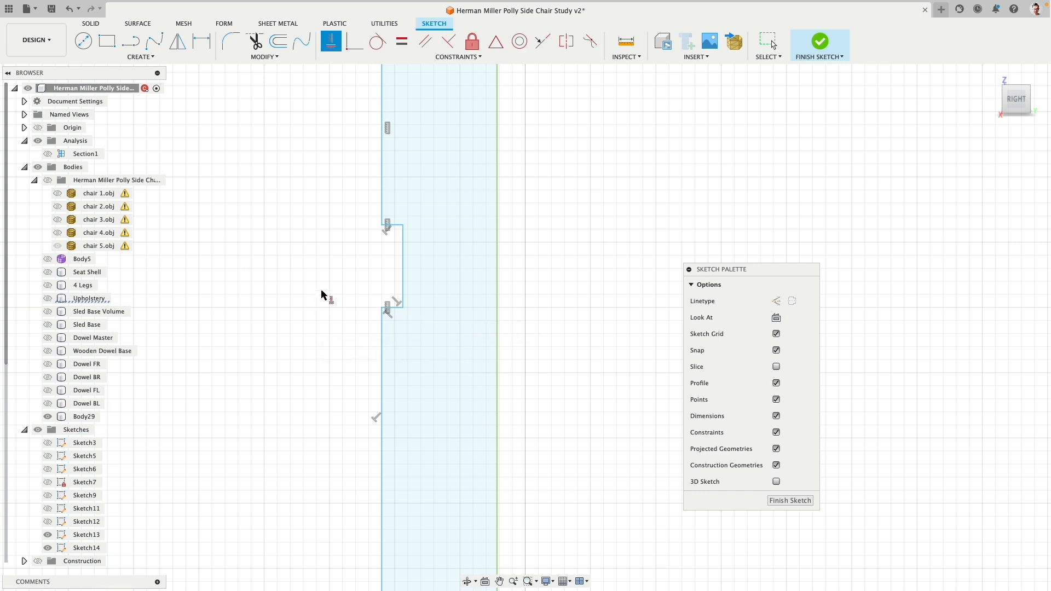
pyautogui.press('Escape')
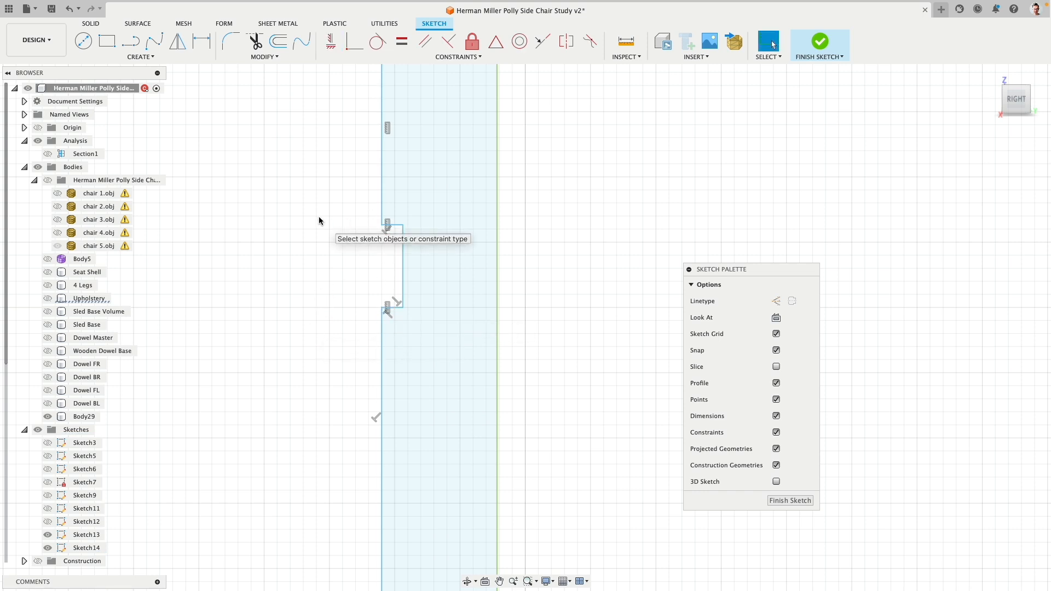
# - Make the profile's upper and lower outer side lines collinear
pyautogui.click(543, 41)
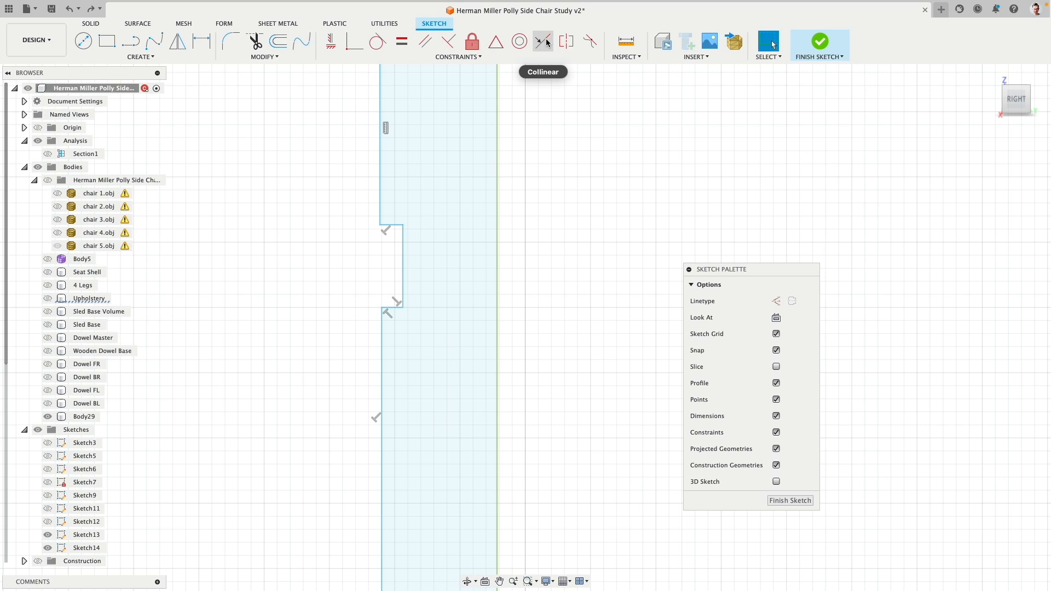
pyautogui.click(381, 200)
pyautogui.click(385, 326)
pyautogui.scroll(-3, 352, 323)
pyautogui.scroll(3, 352, 323)
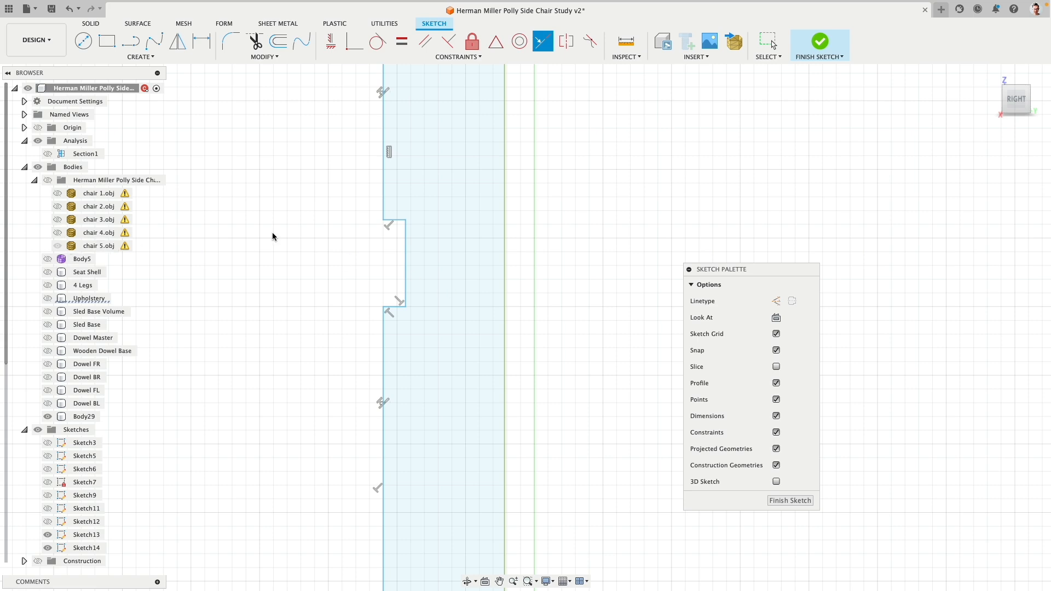
# - Show the reference mesh and move the notch's upper outer corner to the upper column's rim, about Y -1.125, Z 8.635 in
pyautogui.click(55, 181)
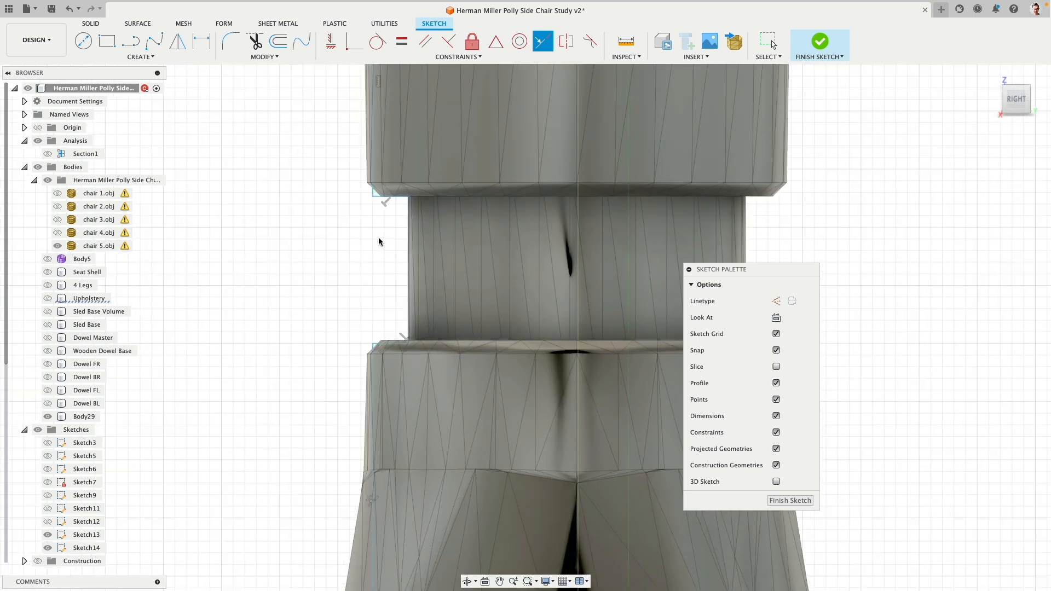
pyautogui.click(48, 181)
pyautogui.click(48, 180)
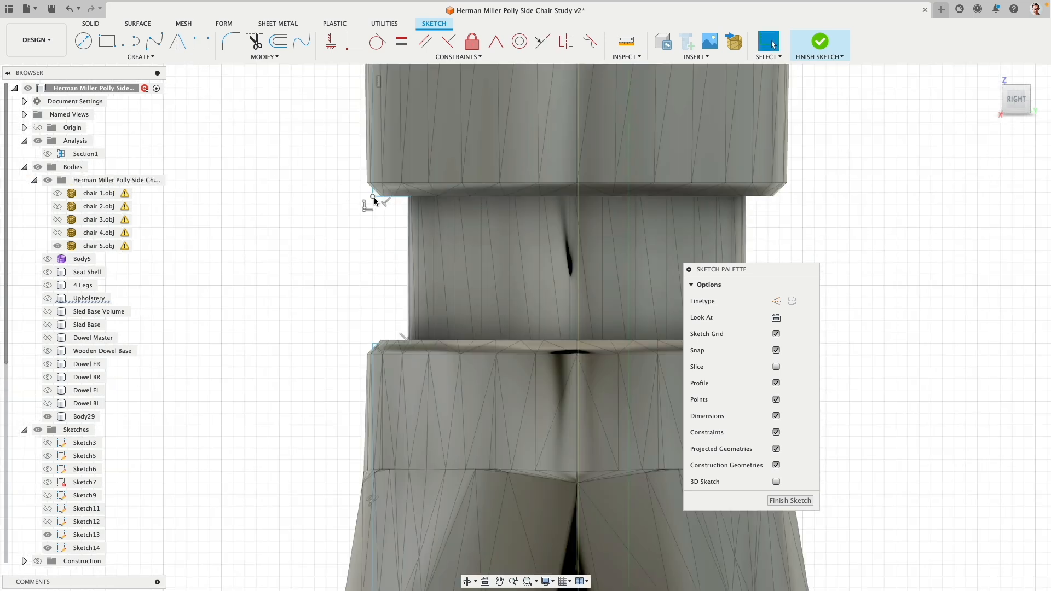
pyautogui.scroll(5, 370, 198)
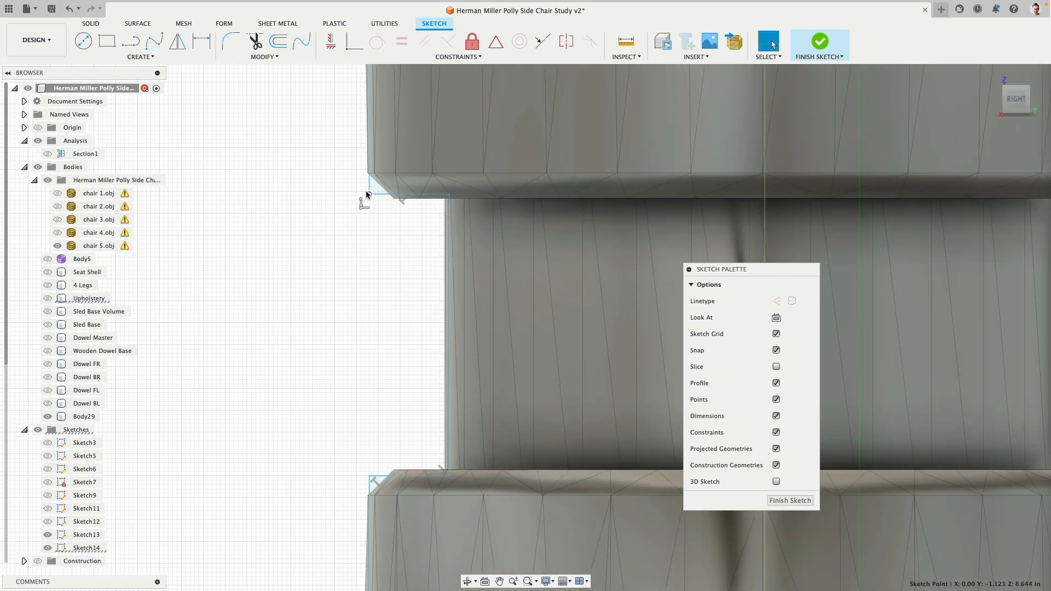
pyautogui.scroll(1, 365, 201)
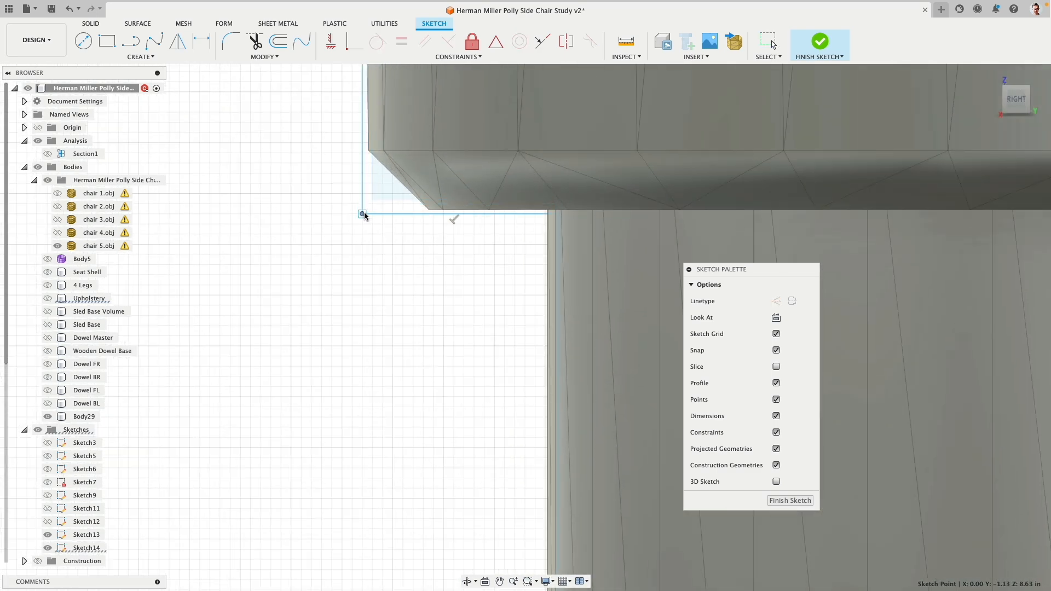
pyautogui.scroll(3, 365, 216)
pyautogui.moveTo(377, 217); pyautogui.dragTo(366, 211)
pyautogui.scroll(-5, 378, 236)
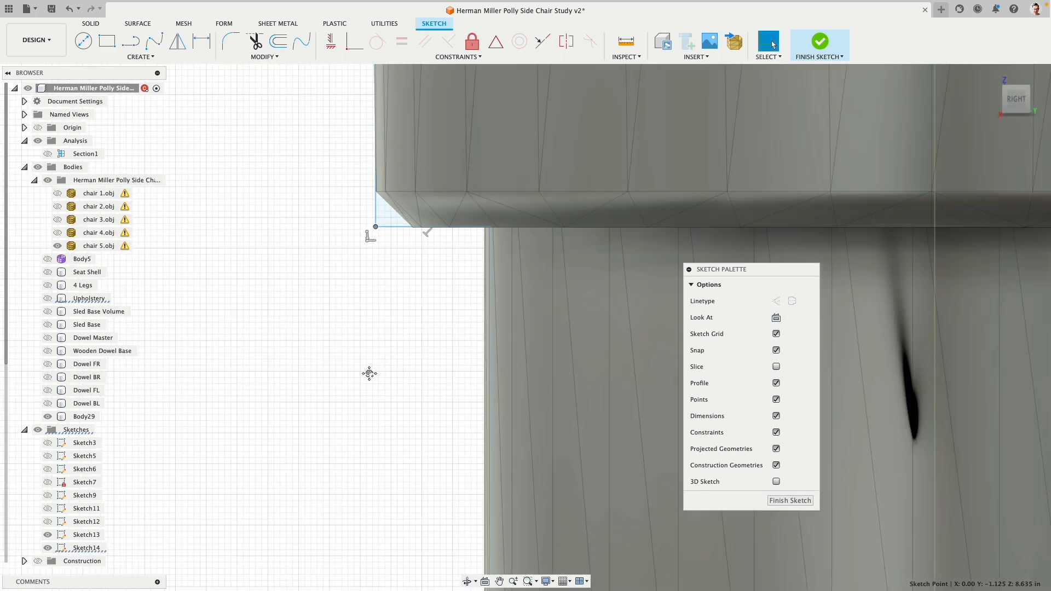
# - Move the notch's lower outer corner to the lower collar's top edge, about Y -1.128, Z 8.014 in
pyautogui.moveTo(369, 375); pyautogui.dragTo(370, 198, button='middle')
pyautogui.scroll(3, 492, 296)
pyautogui.scroll(-4, 444, 356)
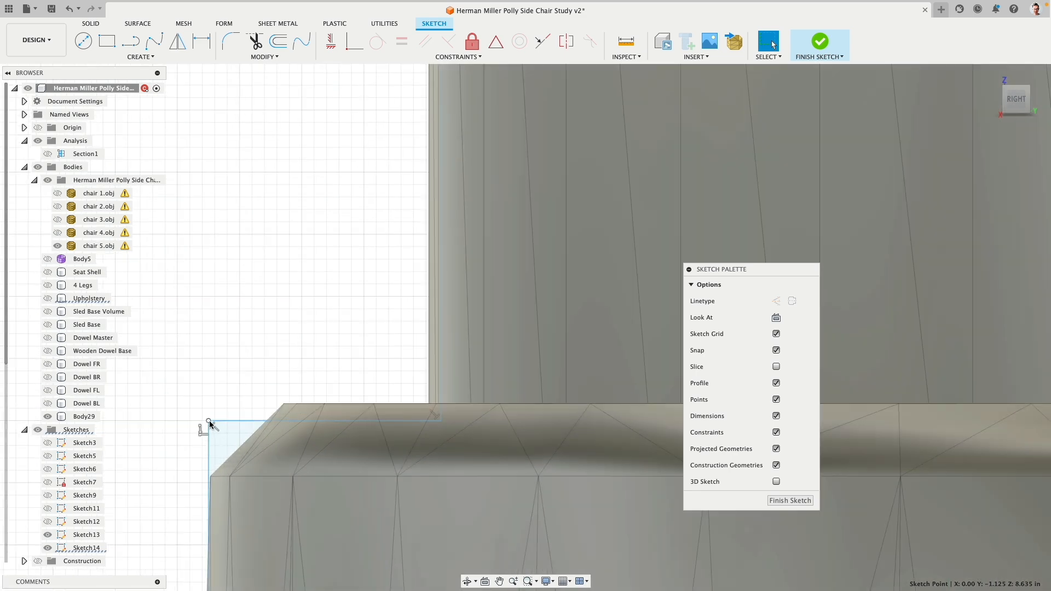
pyautogui.moveTo(210, 424); pyautogui.dragTo(206, 404)
pyautogui.click(425, 422)
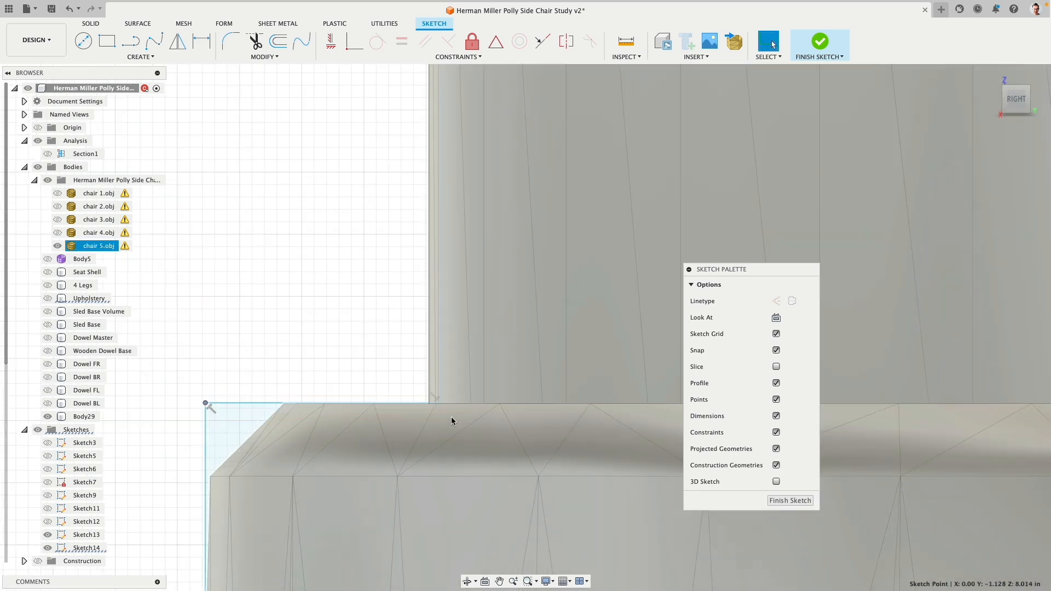
# - Hide the chair 5.obj mesh and revolve the pedestal profile 360 degrees about its centerline as a new body
pyautogui.scroll(-5, 425, 410)
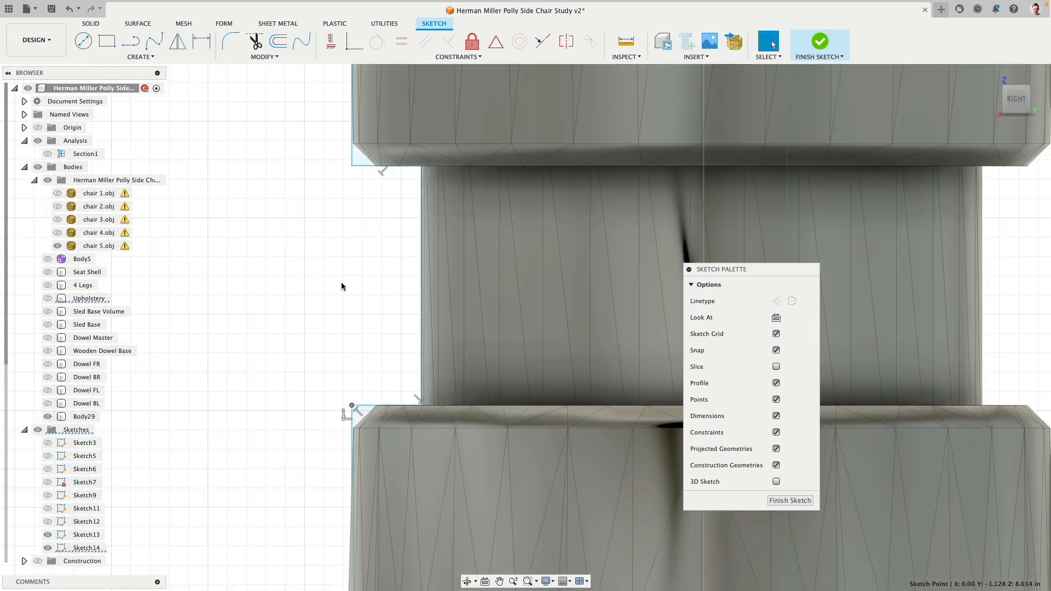
pyautogui.keyDown('shift'); pyautogui.moveTo(343, 220); pyautogui.dragTo(401, 382, button='middle'); pyautogui.keyUp('shift')
pyautogui.scroll(-5, 290, 327)
pyautogui.keyDown('shift'); pyautogui.moveTo(302, 336); pyautogui.dragTo(282, 277, button='middle'); pyautogui.keyUp('shift')
pyautogui.click(220, 343)
pyautogui.scroll(-5, 220, 342)
pyautogui.scroll(-2, 251, 344)
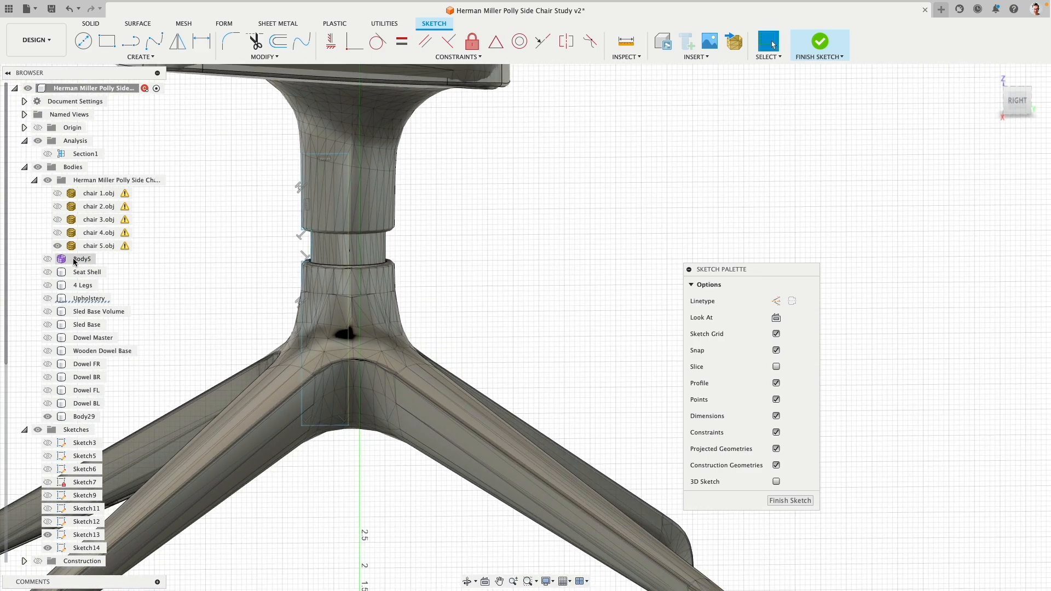
pyautogui.click(57, 245)
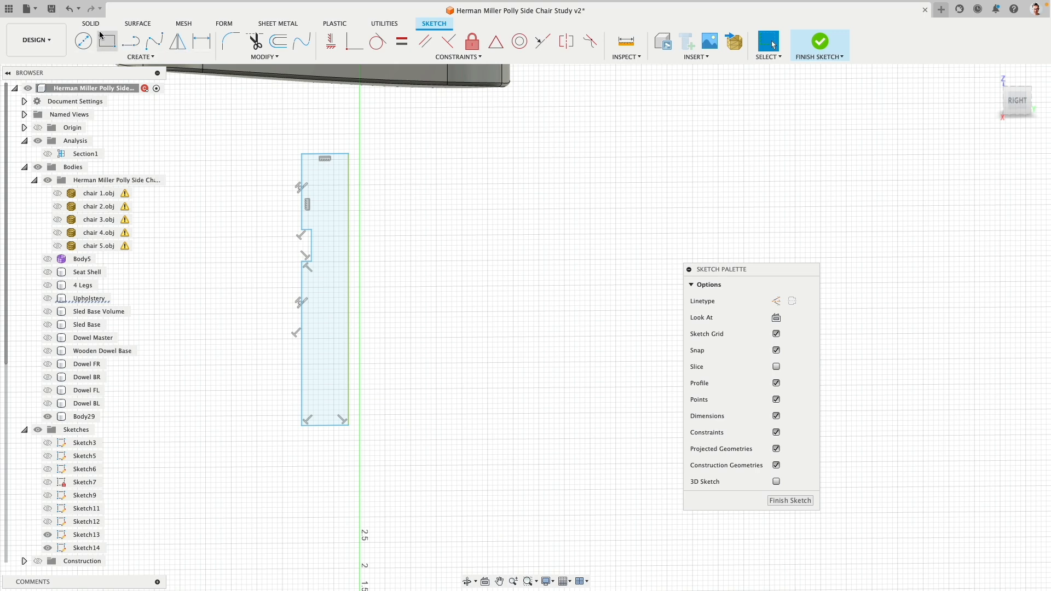
pyautogui.click(92, 23)
pyautogui.click(84, 41)
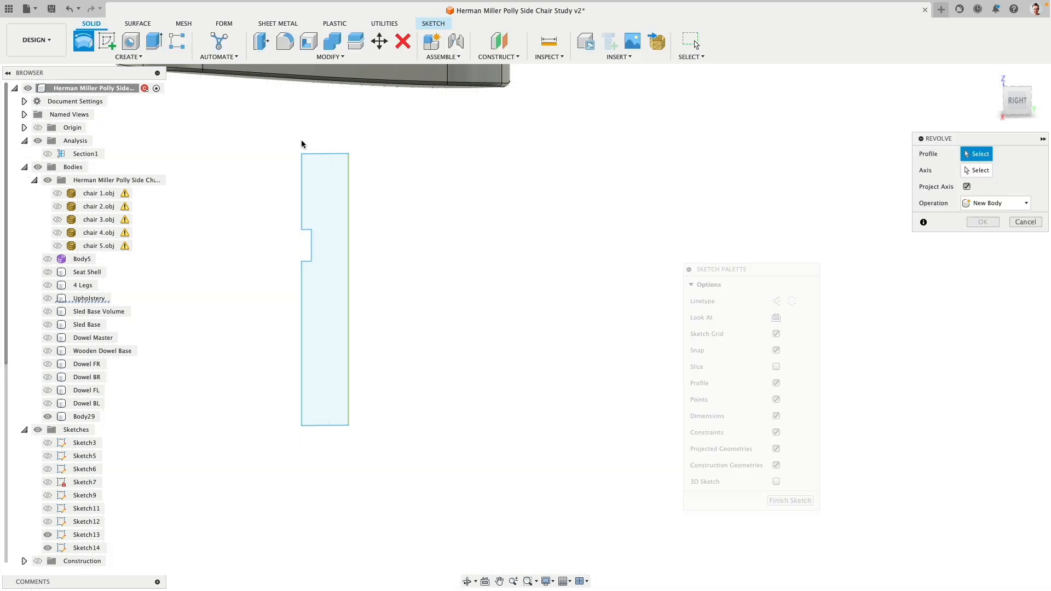
pyautogui.click(324, 202)
pyautogui.click(977, 170)
pyautogui.click(347, 197)
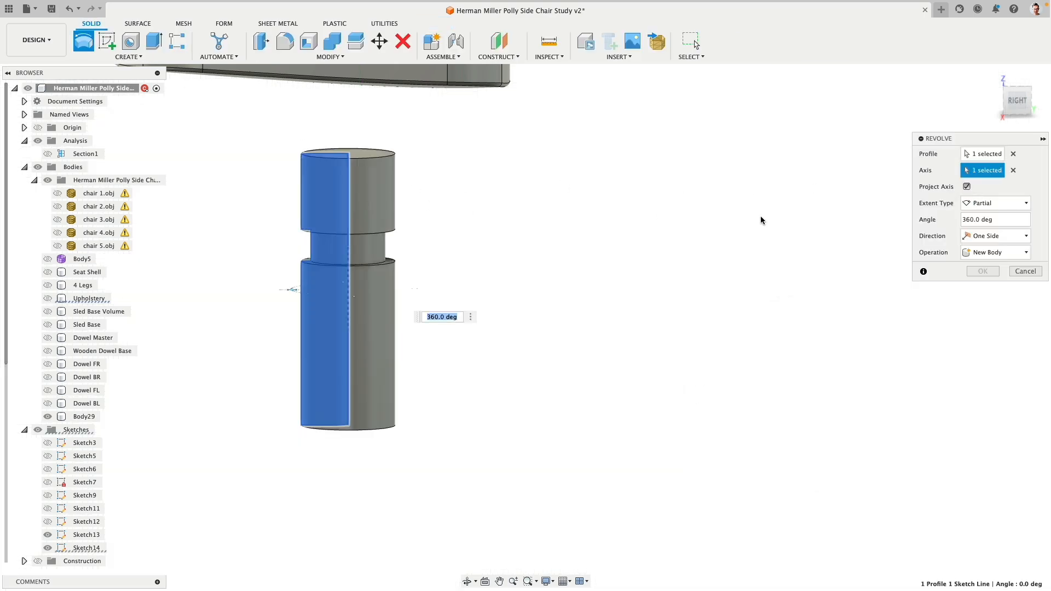
pyautogui.click(916, 270)
pyautogui.moveTo(451, 199); pyautogui.dragTo(474, 250, button='middle')
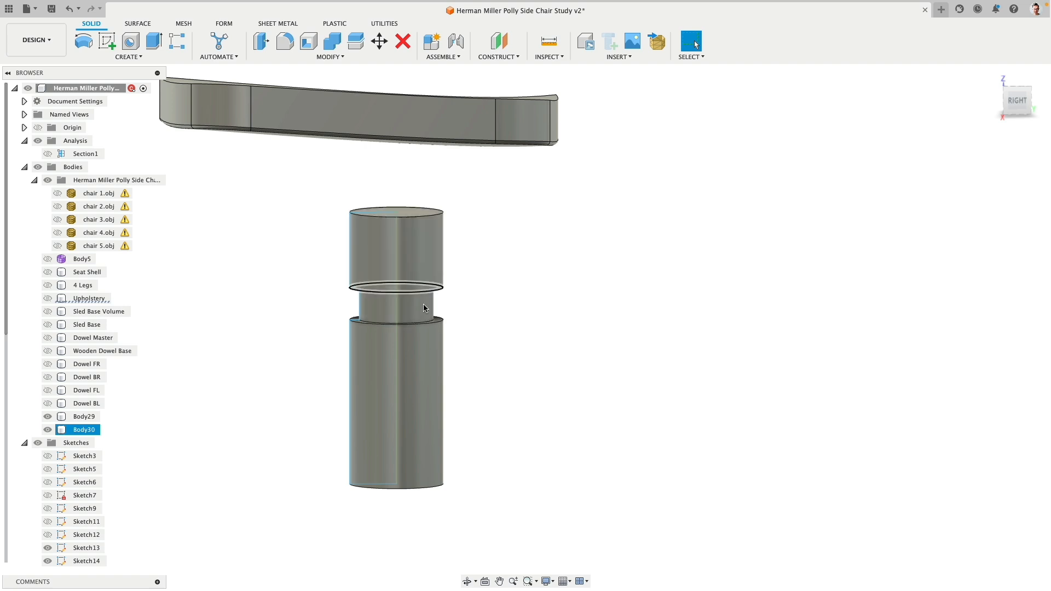
# - Mirror the under-seat half plate across its flat centre face, joining both halves into one body
pyautogui.keyDown('shift'); pyautogui.moveTo(480, 285); pyautogui.dragTo(505, 313, button='middle'); pyautogui.keyUp('shift')
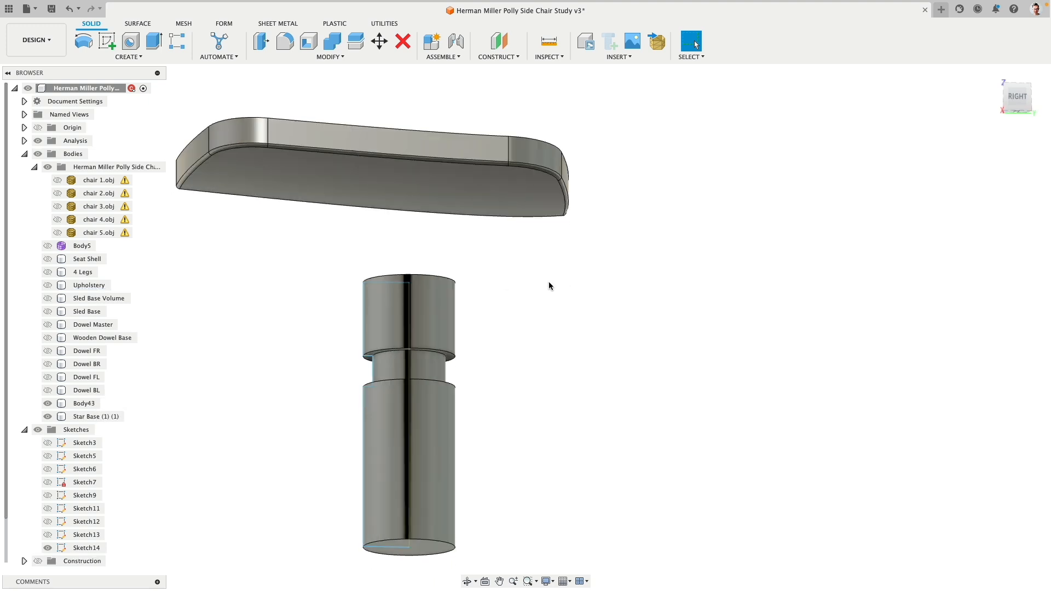
pyautogui.keyDown('shift'); pyautogui.moveTo(496, 289); pyautogui.dragTo(612, 289, button='middle'); pyautogui.keyUp('shift')
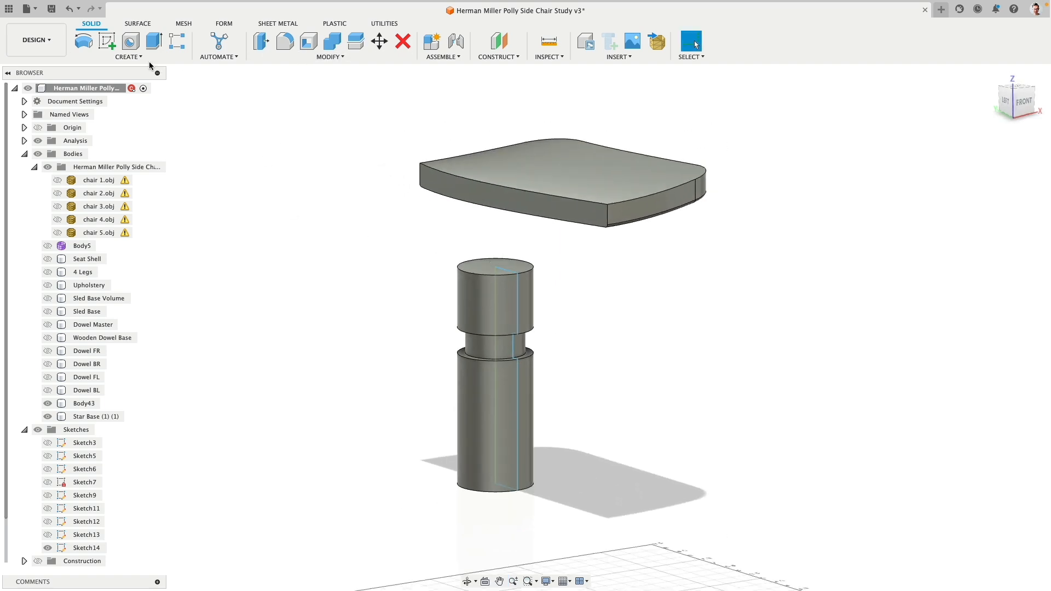
pyautogui.click(132, 57)
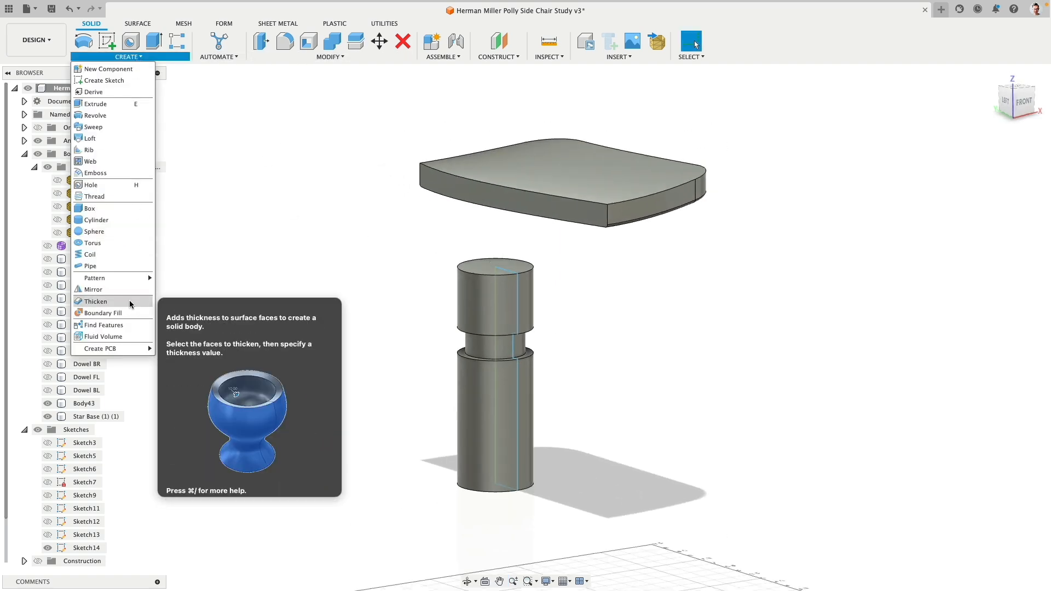
pyautogui.click(93, 290)
pyautogui.click(980, 187)
pyautogui.click(476, 204)
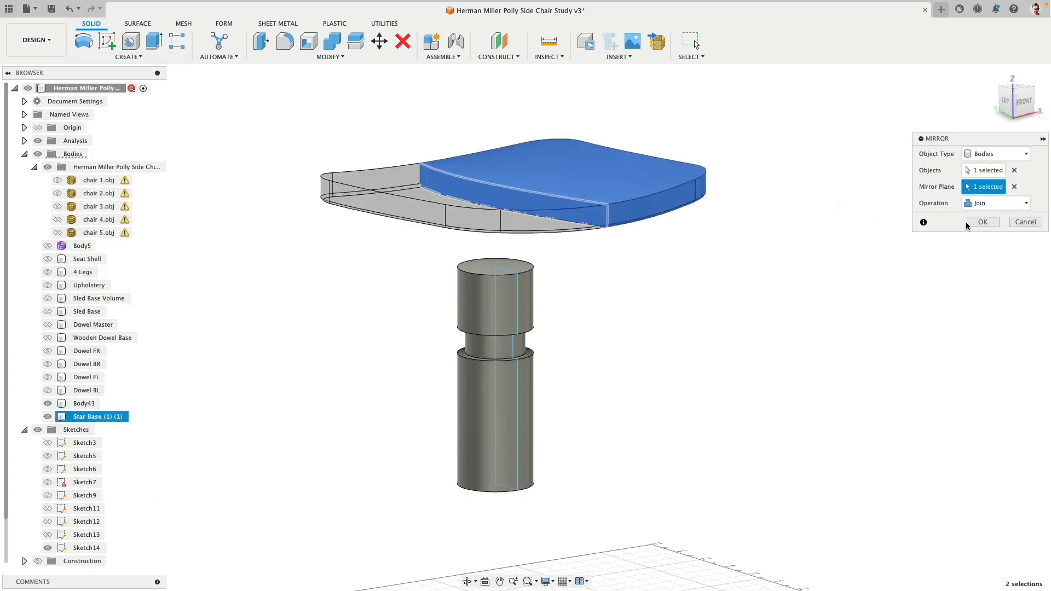
pyautogui.click(983, 222)
# - Extrude the pedestal's top face about 1.592 in up into the under-seat plate with the Join operation
pyautogui.keyDown('shift'); pyautogui.moveTo(744, 263); pyautogui.dragTo(629, 272, button='middle'); pyautogui.keyUp('shift')
pyautogui.click(545, 274)
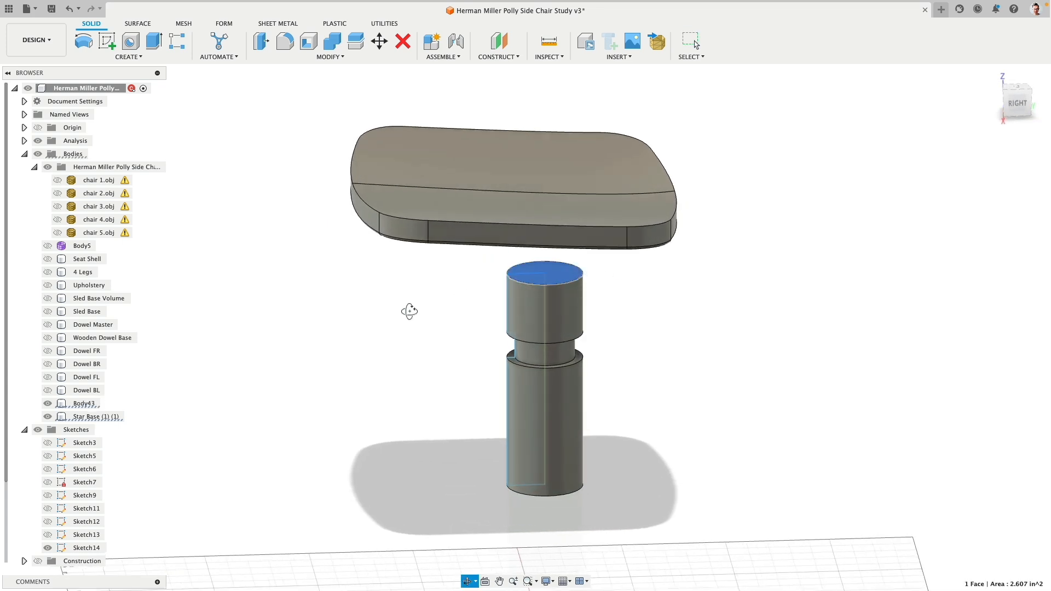
pyautogui.keyDown('shift'); pyautogui.moveTo(410, 311); pyautogui.dragTo(408, 277, button='middle'); pyautogui.keyUp('shift')
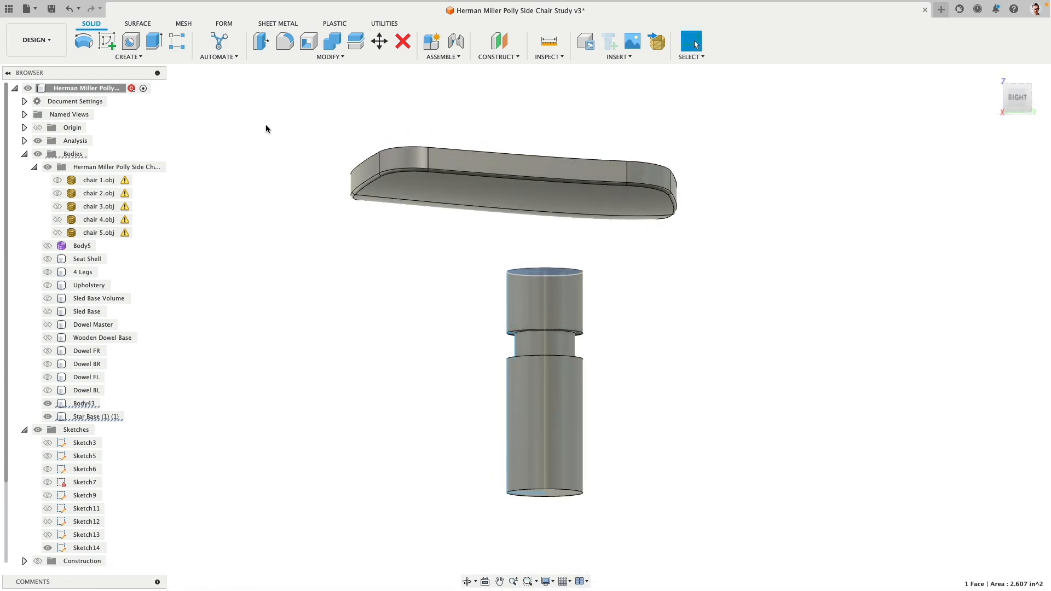
pyautogui.click(154, 41)
pyautogui.moveTo(565, 253); pyautogui.dragTo(566, 210)
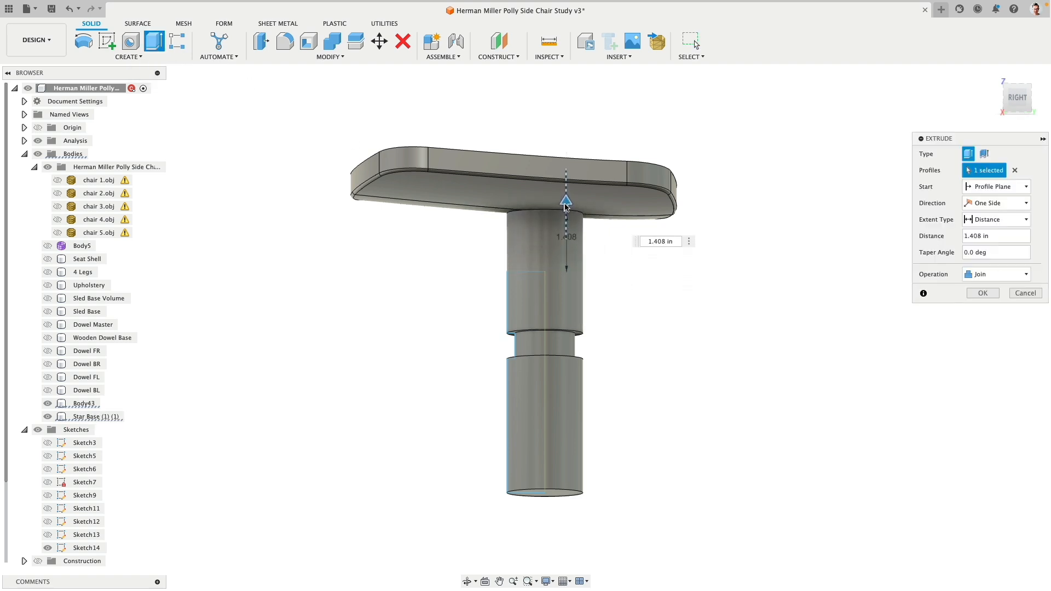
pyautogui.keyDown('shift'); pyautogui.moveTo(427, 240); pyautogui.dragTo(553, 222, button='middle'); pyautogui.keyUp('shift')
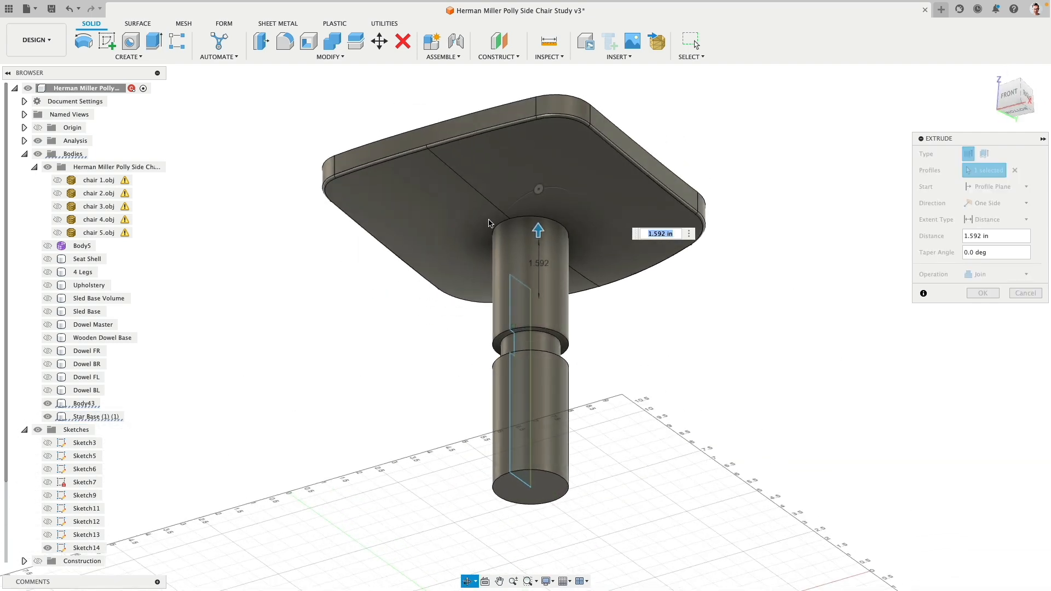
pyautogui.click(984, 294)
pyautogui.keyDown('shift'); pyautogui.moveTo(673, 313); pyautogui.dragTo(623, 334, button='middle'); pyautogui.keyUp('shift')
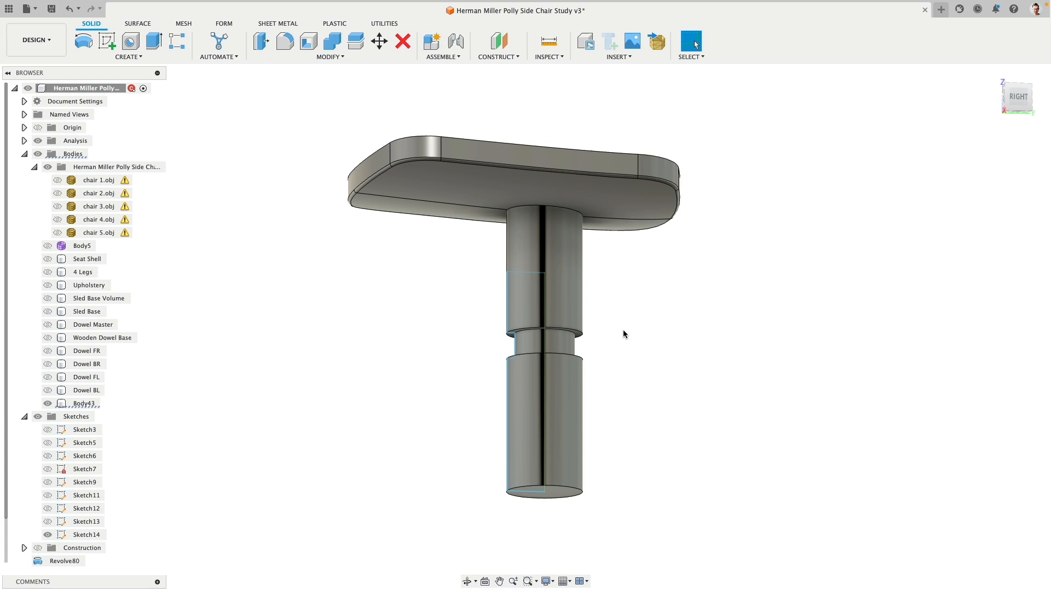
# - Try a fillet of about 1.799 in radius on the edge where the column meets the plate's underside
pyautogui.click(572, 213)
pyautogui.keyDown('shift'); pyautogui.moveTo(482, 232); pyautogui.dragTo(581, 224, button='middle'); pyautogui.keyUp('shift')
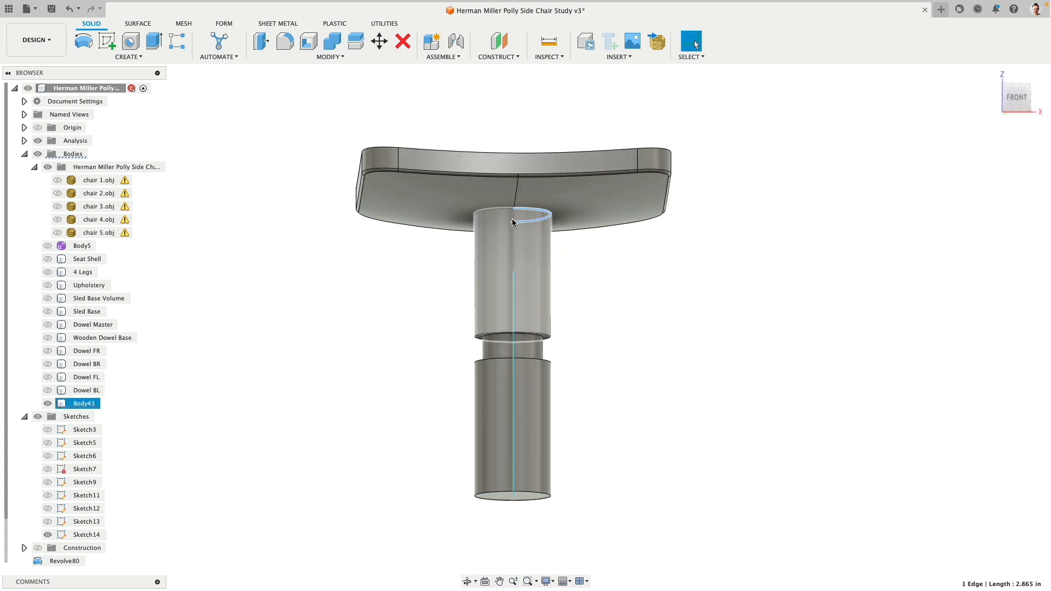
pyautogui.click(285, 41)
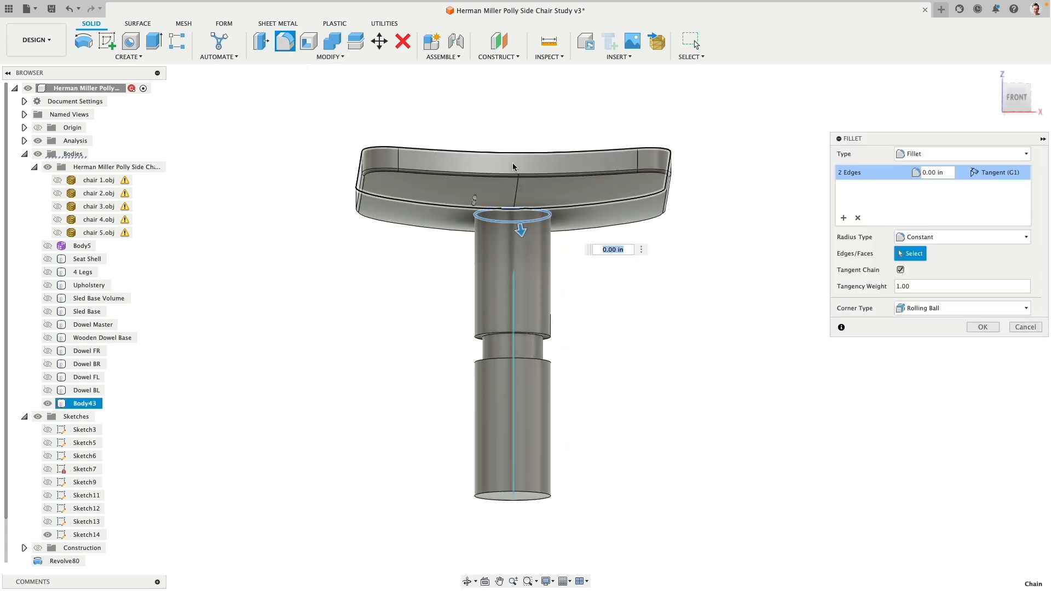
pyautogui.moveTo(520, 230); pyautogui.dragTo(524, 249)
pyautogui.keyDown('shift'); pyautogui.moveTo(632, 356); pyautogui.dragTo(539, 353, button='middle'); pyautogui.keyUp('shift')
pyautogui.moveTo(603, 234); pyautogui.dragTo(611, 241)
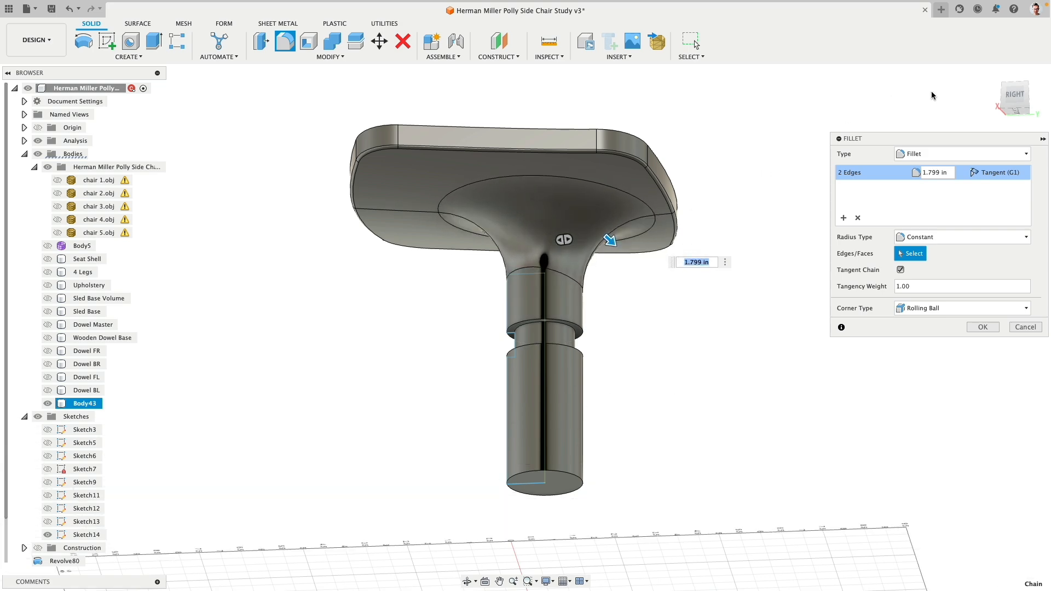
# - Compare Tangent (G1) and Curvature (G2) continuity on the column-to-plate fillet, and cancel the fillet
pyautogui.click(1005, 99)
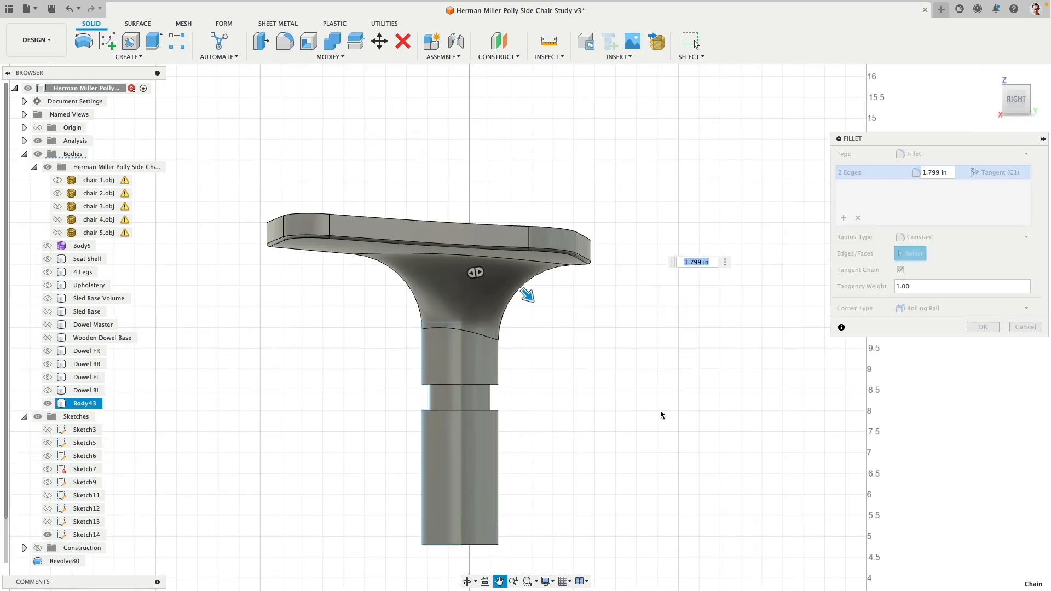
pyautogui.click(1000, 172)
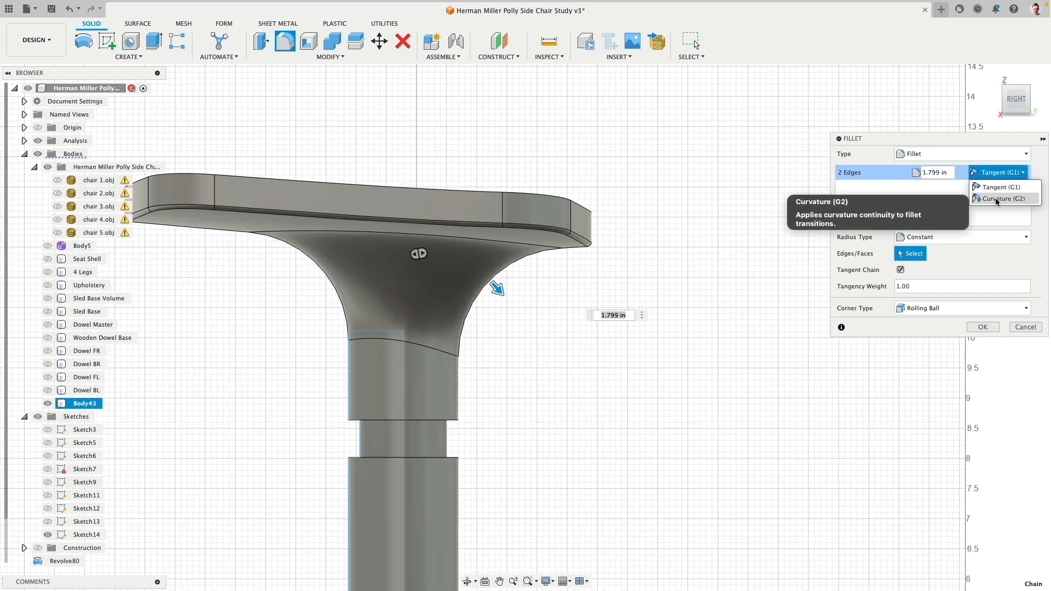
pyautogui.click(997, 199)
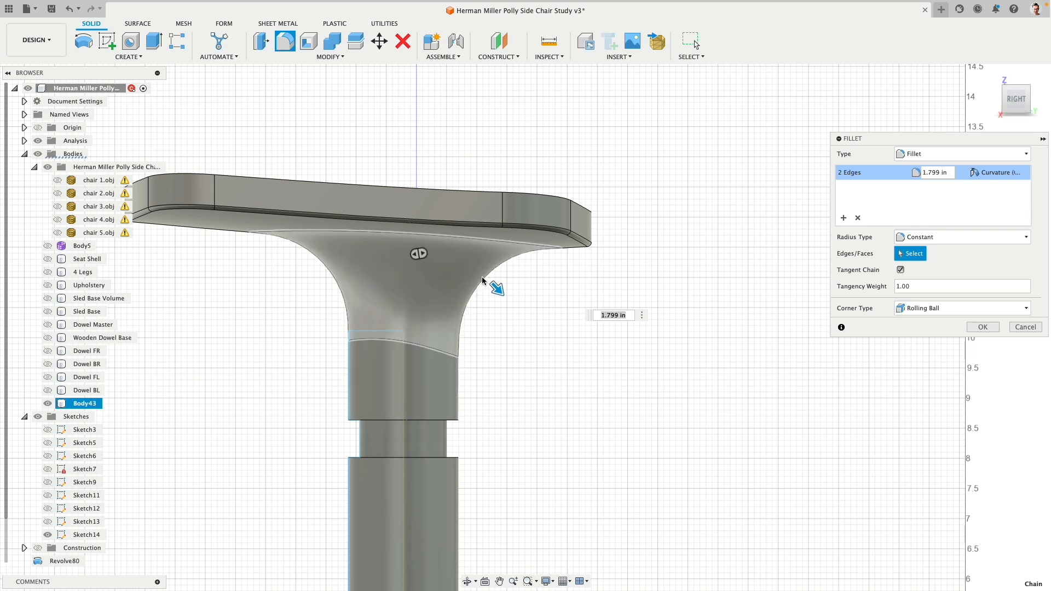
pyautogui.click(1011, 170)
pyautogui.click(994, 187)
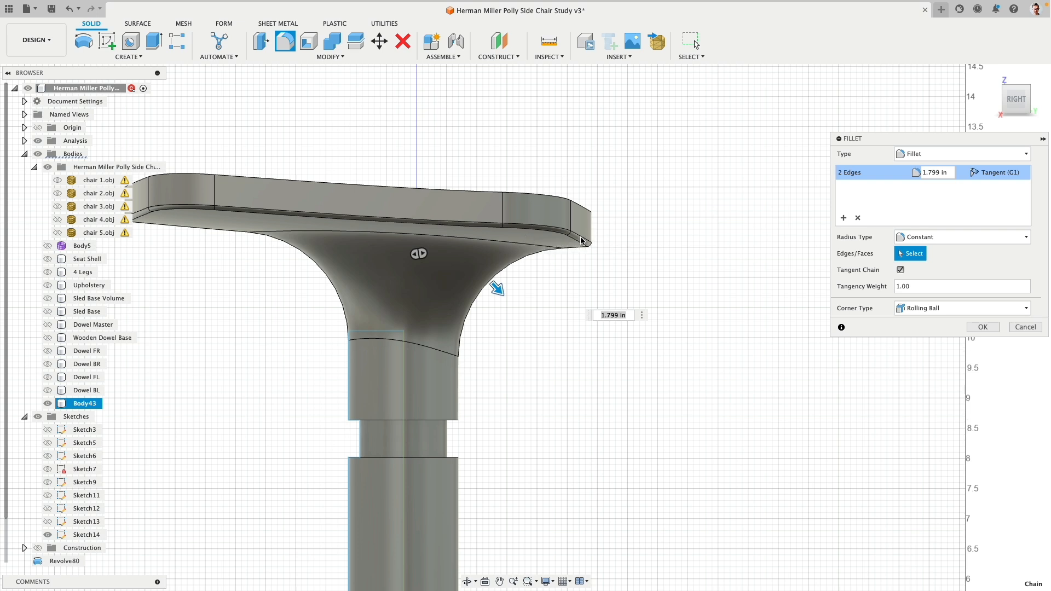
pyautogui.click(991, 173)
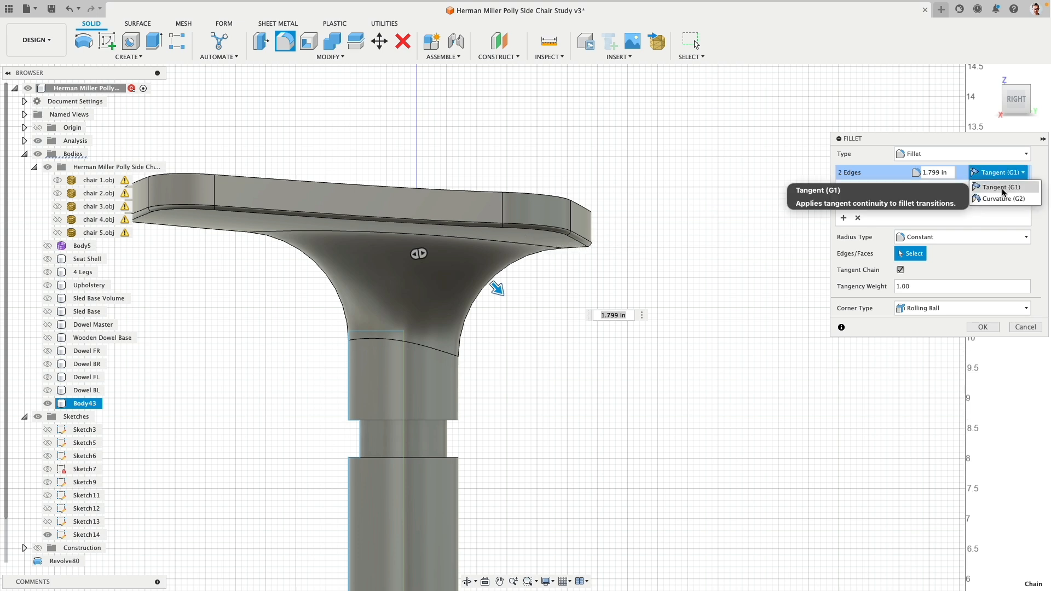
pyautogui.click(1004, 199)
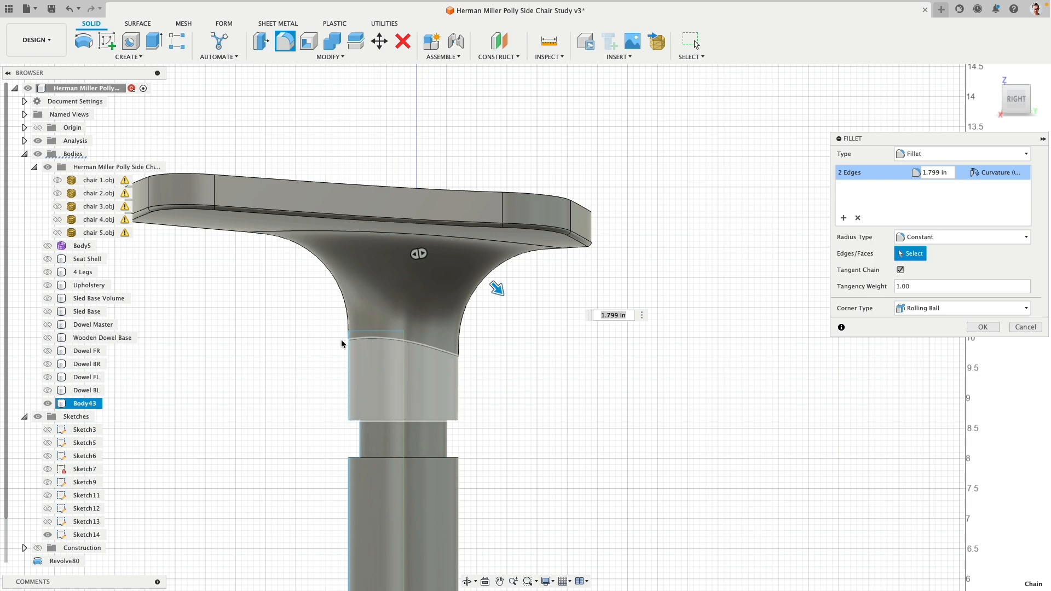
pyautogui.keyDown('shift'); pyautogui.moveTo(683, 336); pyautogui.dragTo(682, 270, button='middle'); pyautogui.keyUp('shift')
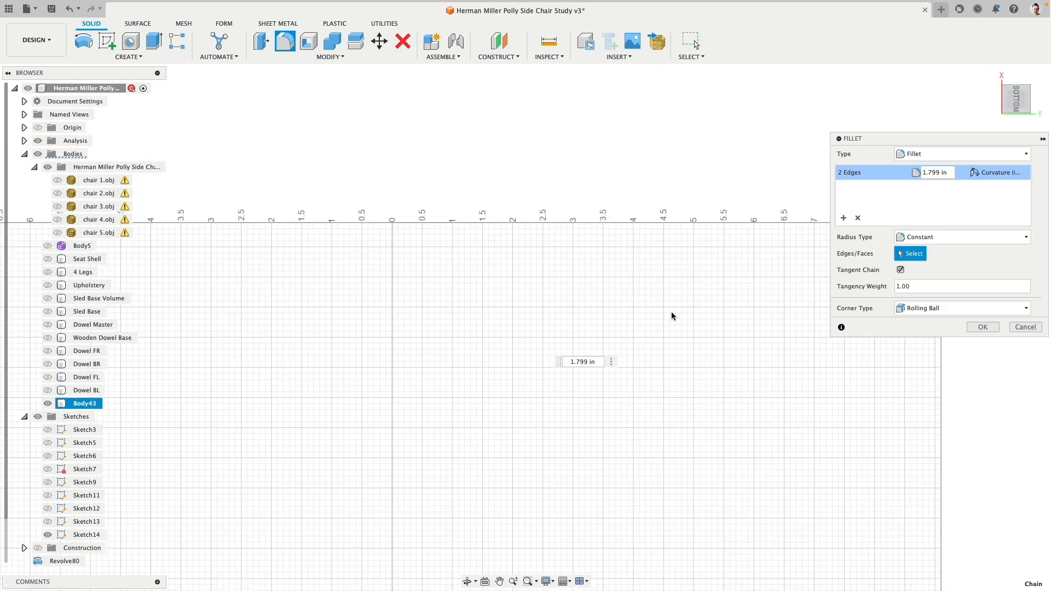
pyautogui.moveTo(691, 342); pyautogui.dragTo(675, 162, button='middle')
pyautogui.scroll(-3, 618, 320)
pyautogui.moveTo(614, 422); pyautogui.dragTo(599, 299, button='middle')
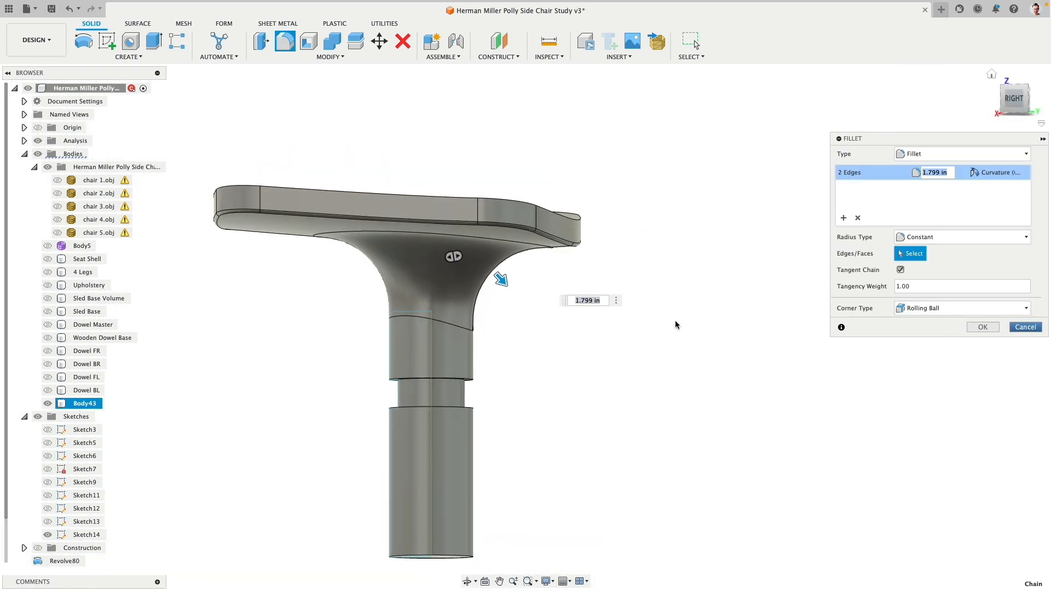
pyautogui.press('Escape')
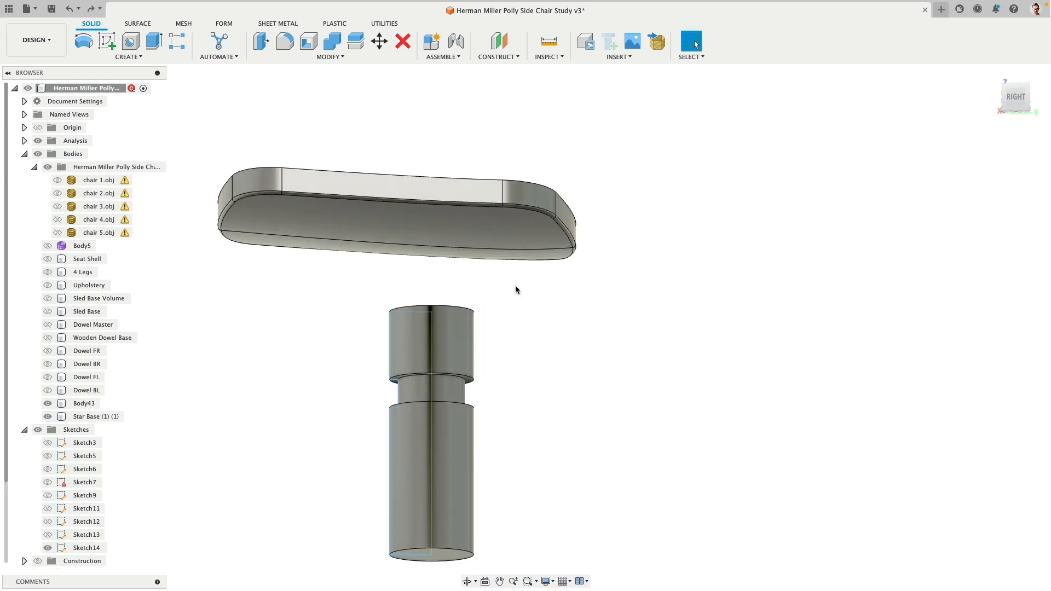
# - Extrude the pedestal's top circular face upward about 0.742 in as a new body
pyautogui.keyDown('shift'); pyautogui.moveTo(516, 288); pyautogui.dragTo(481, 285, button='middle'); pyautogui.keyUp('shift')
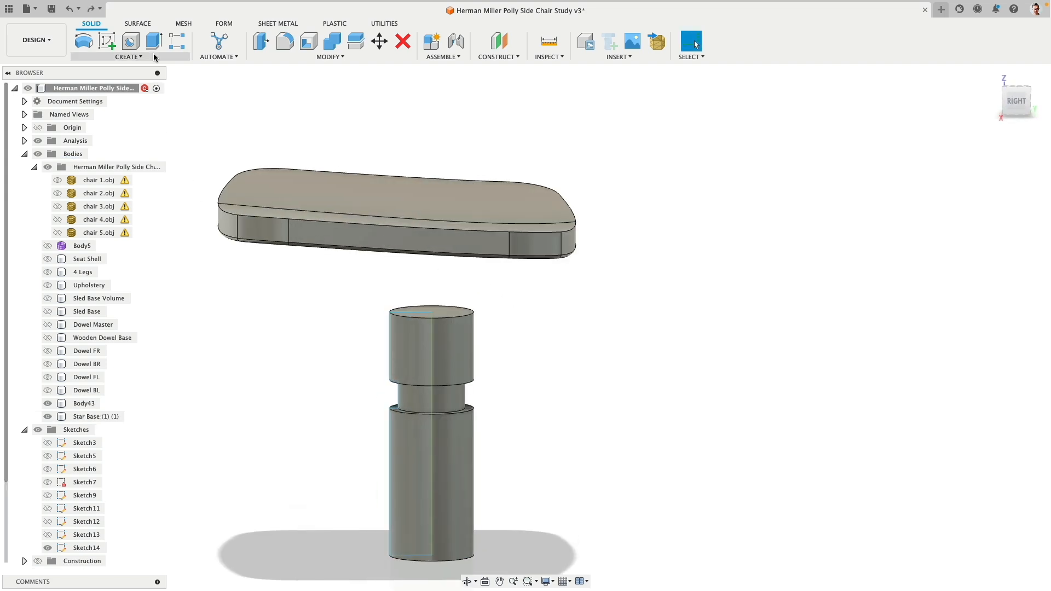
pyautogui.press('e')
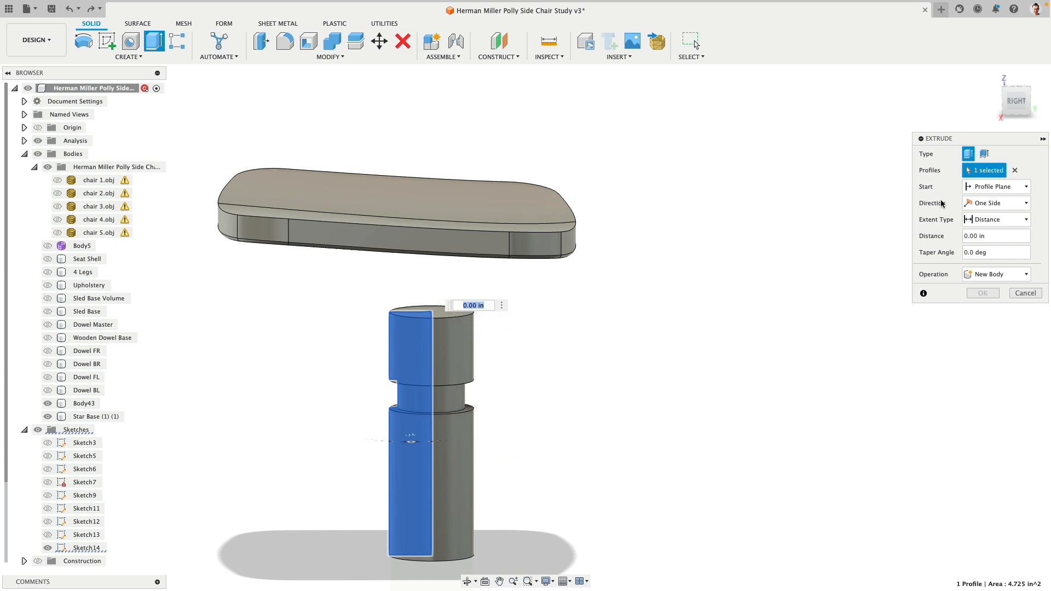
pyautogui.click(1015, 170)
pyautogui.click(445, 313)
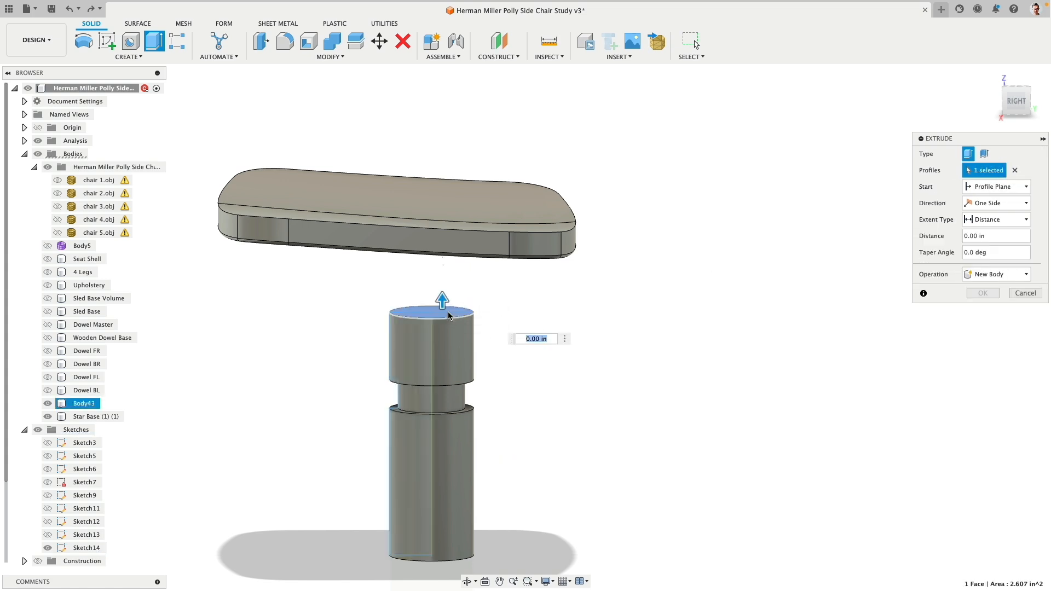
pyautogui.moveTo(443, 301); pyautogui.dragTo(617, 253)
pyautogui.click(979, 278)
pyautogui.click(977, 323)
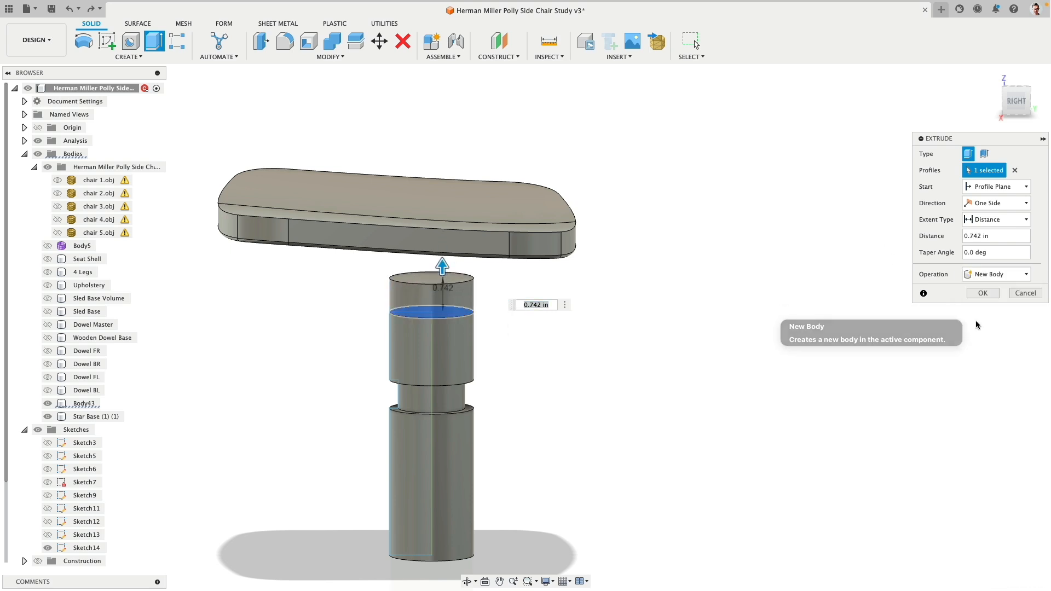
pyautogui.click(981, 294)
# - Offset the side face of the short cylinder above the pedestal outward to a radius of about 2.261 in
pyautogui.moveTo(535, 310)
pyautogui.keyDown('shift'); pyautogui.mouseDown(button='middle')
pyautogui.moveTo(529, 351)
pyautogui.moveTo(520, 322)
pyautogui.mouseUp(button='middle'); pyautogui.keyUp('shift')
pyautogui.click(453, 300)
pyautogui.press('q')
pyautogui.moveTo(461, 298); pyautogui.dragTo(521, 312)
pyautogui.keyDown('shift'); pyautogui.moveTo(521, 313); pyautogui.dragTo(598, 246, button='middle'); pyautogui.keyUp('shift')
pyautogui.click(1017, 98)
pyautogui.moveTo(502, 319); pyautogui.dragTo(514, 302)
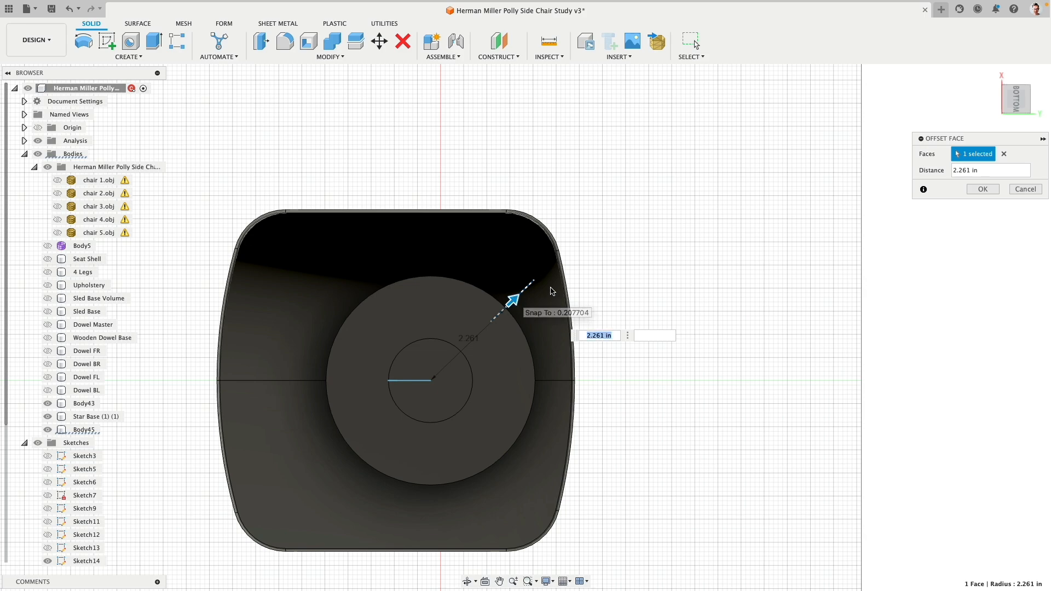
pyautogui.keyDown('shift'); pyautogui.moveTo(639, 184); pyautogui.dragTo(841, 171, button='middle'); pyautogui.keyUp('shift')
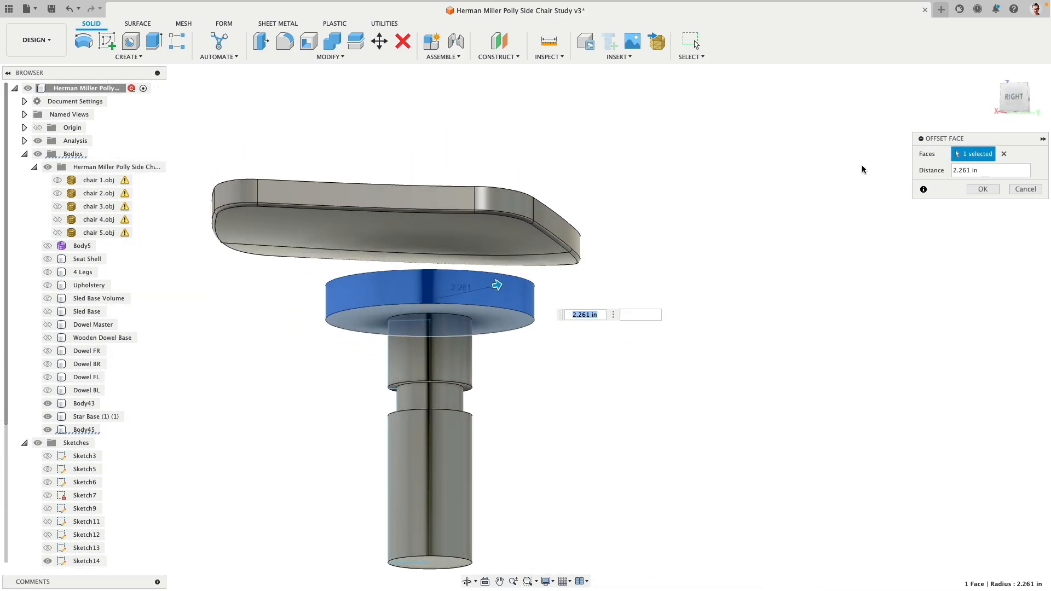
pyautogui.click(984, 192)
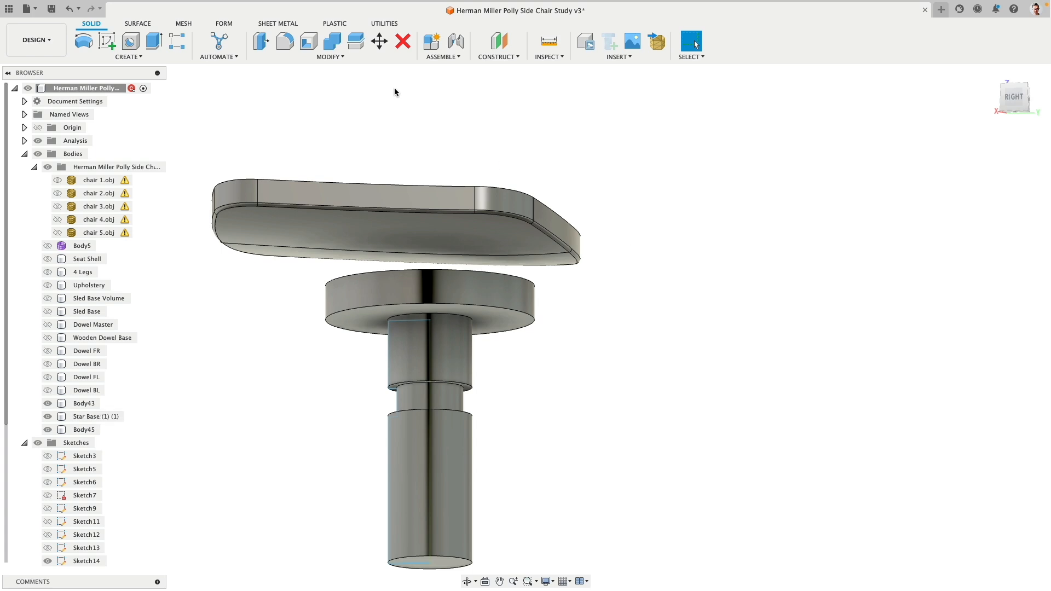
# - Split the plate's two underside faces using the wide disc's cylindrical side face as the extended splitting tool
pyautogui.click(354, 58)
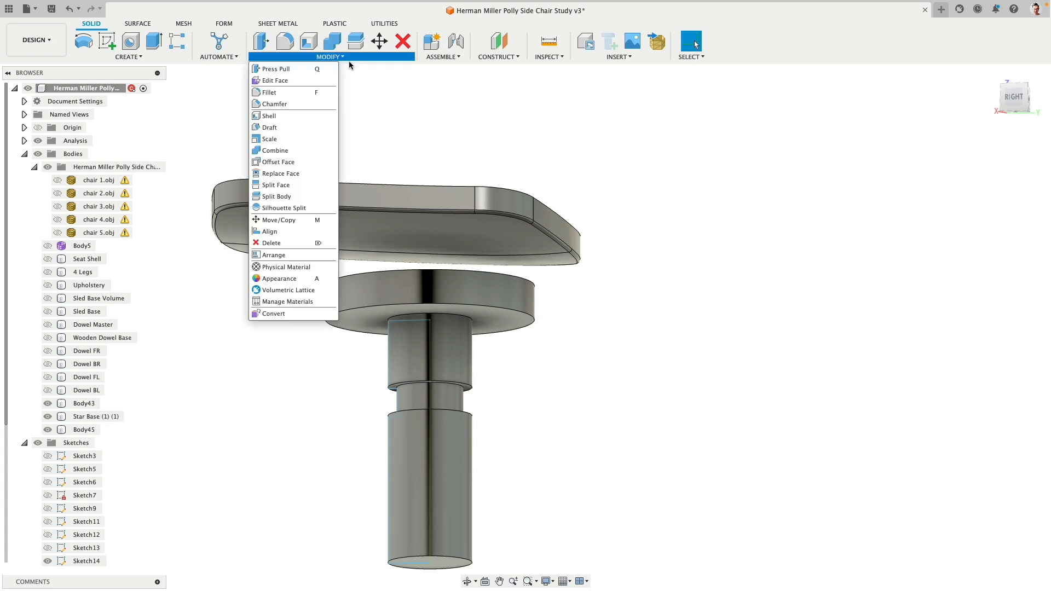
pyautogui.click(299, 189)
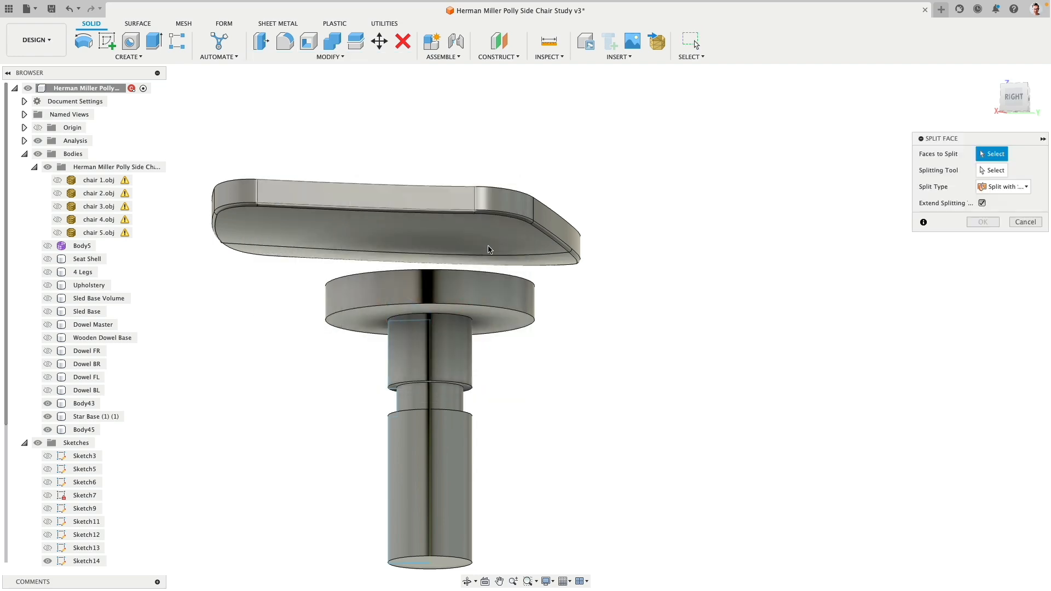
pyautogui.click(490, 244)
pyautogui.keyDown('shift'); pyautogui.moveTo(536, 265); pyautogui.dragTo(548, 247, button='middle'); pyautogui.keyUp('shift')
pyautogui.click(572, 242)
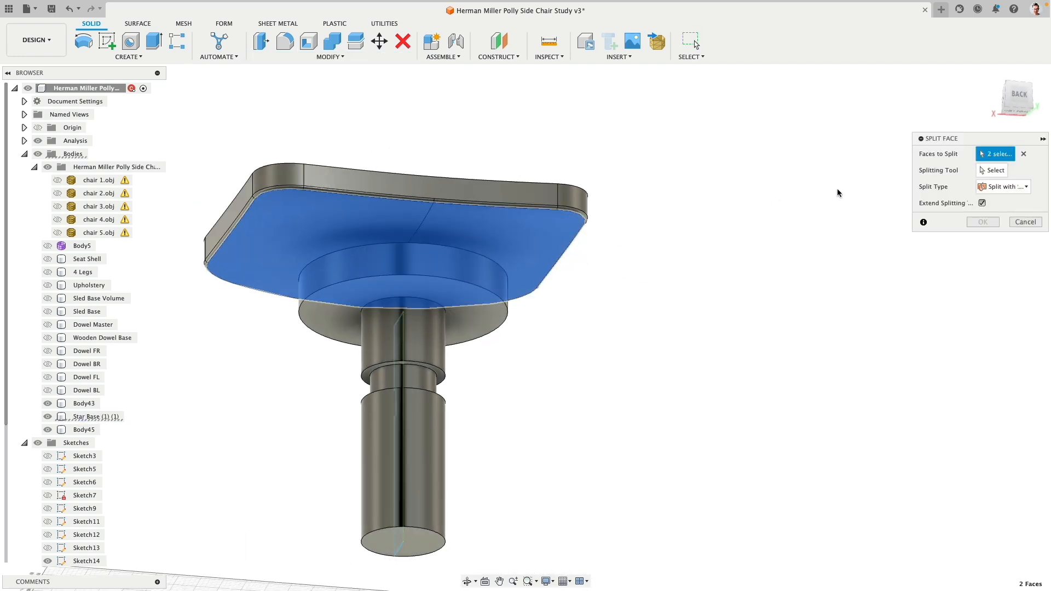
pyautogui.click(1003, 172)
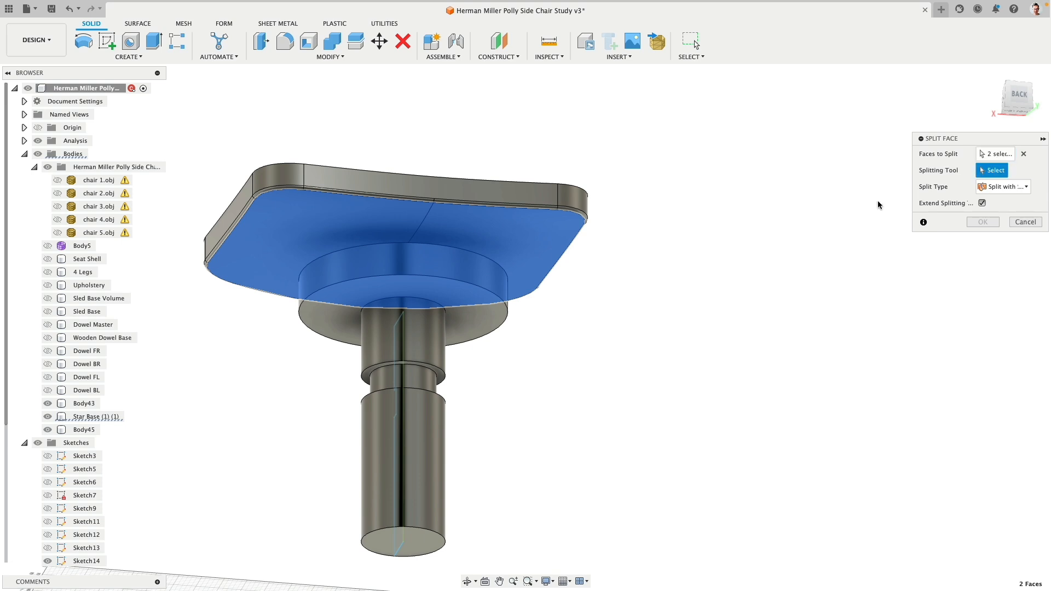
pyautogui.click(474, 271)
pyautogui.keyDown('shift'); pyautogui.moveTo(558, 264); pyautogui.dragTo(657, 329, button='middle'); pyautogui.keyUp('shift')
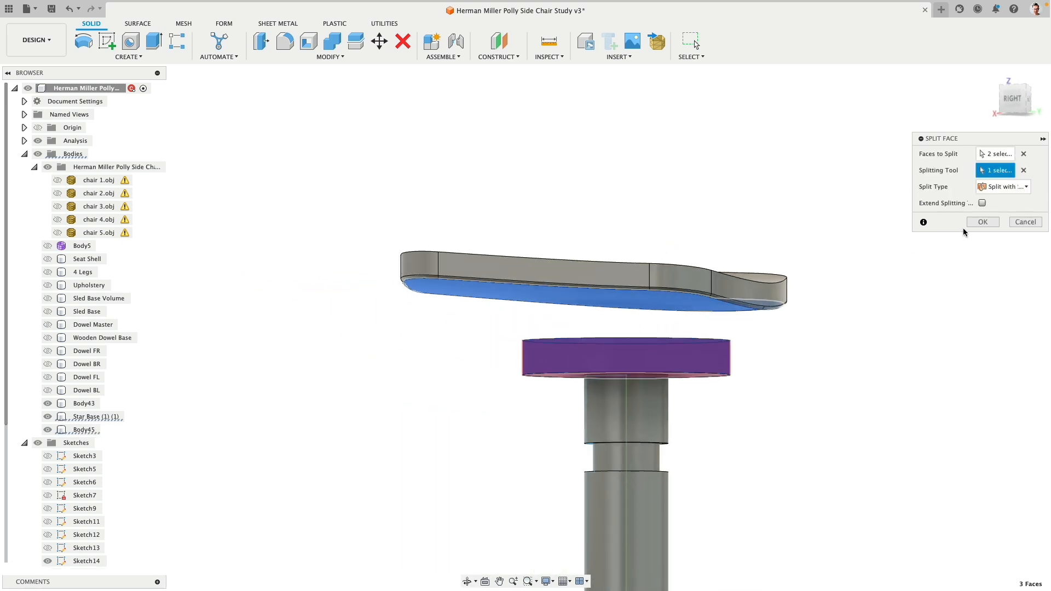
pyautogui.click(982, 203)
pyautogui.keyDown('shift'); pyautogui.moveTo(880, 277); pyautogui.dragTo(637, 296, button='middle'); pyautogui.keyUp('shift')
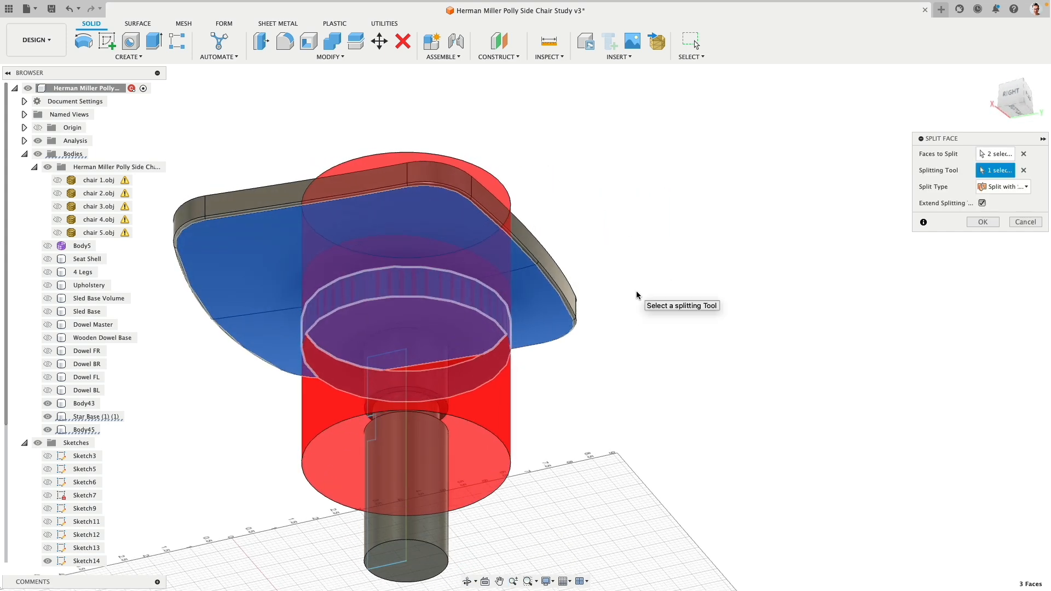
pyautogui.click(979, 222)
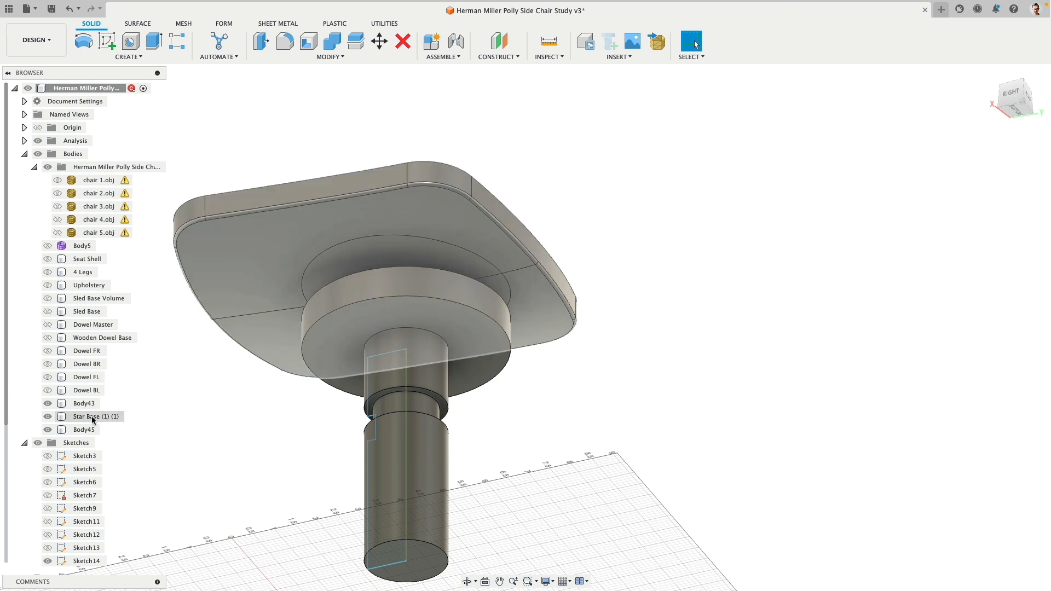
# - Delete the helper disc body that was used to split the plate's underside
pyautogui.click(88, 429)
pyautogui.press('Delete')
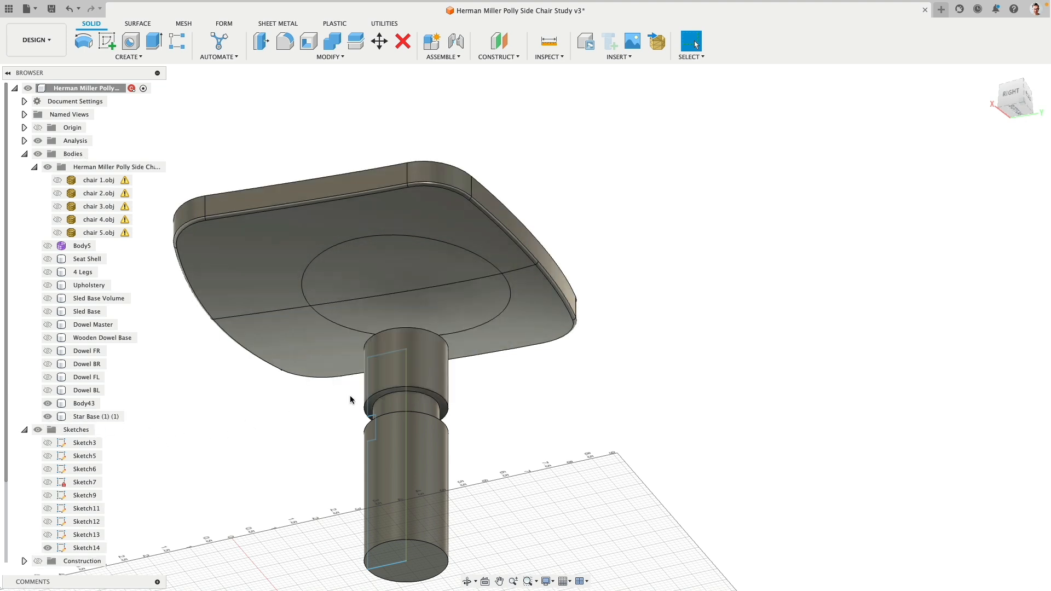
# - Try deleting the circular split faces on the plate's underside, and undo the deletion
pyautogui.click(443, 306)
pyautogui.click(384, 251)
pyautogui.press('Delete')
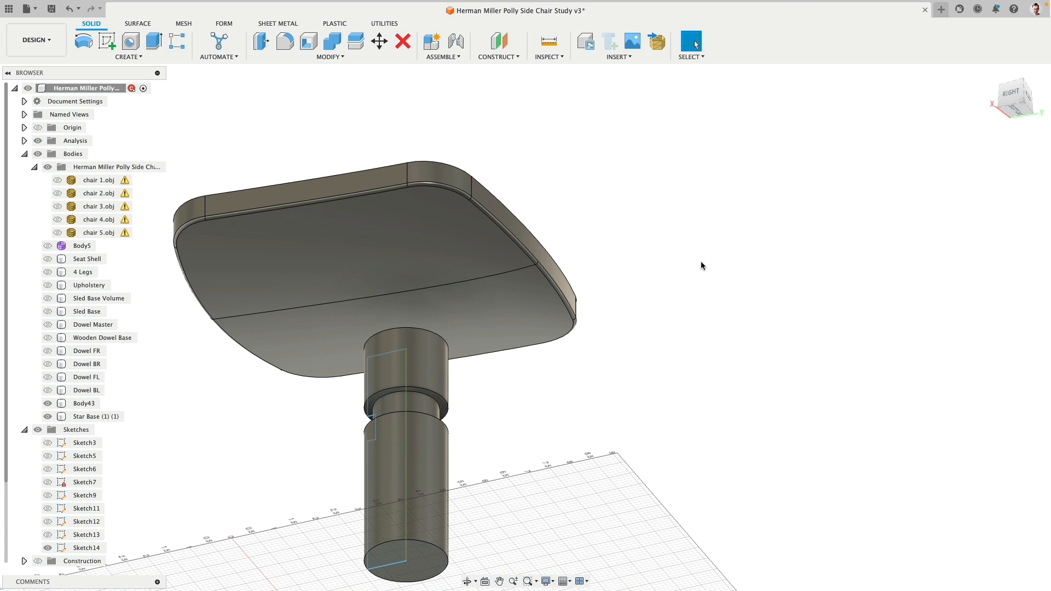
pyautogui.press('super+z')
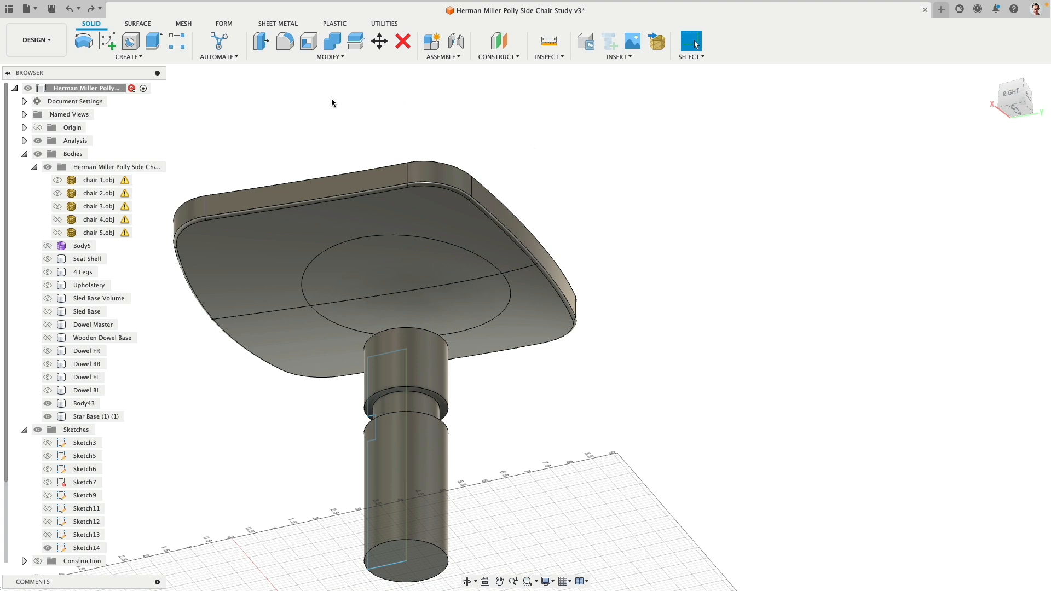
# - Unstitch the circular area on the plate's underside and the pedestal's top face, with chain selection turned off
pyautogui.click(138, 23)
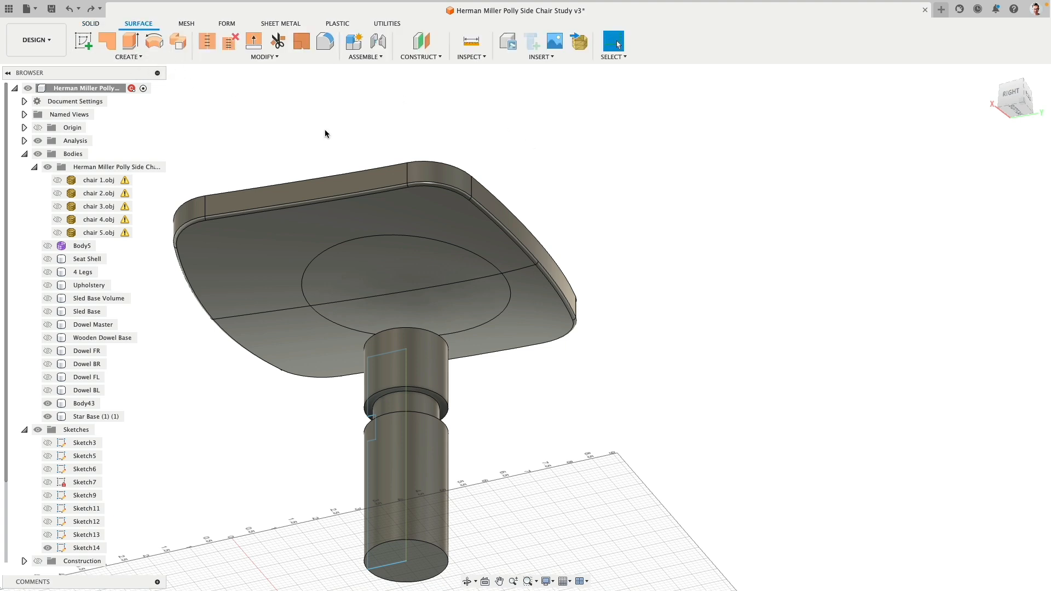
pyautogui.click(230, 43)
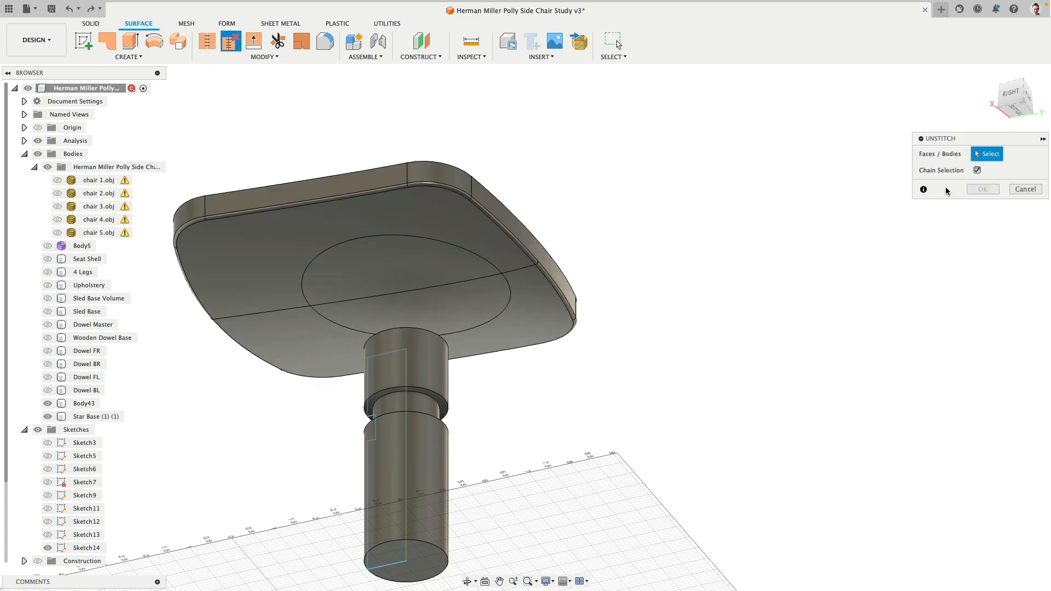
pyautogui.click(976, 171)
pyautogui.click(385, 286)
pyautogui.keyDown('shift'); pyautogui.moveTo(460, 307); pyautogui.dragTo(548, 329, button='middle'); pyautogui.keyUp('shift')
pyautogui.click(422, 353)
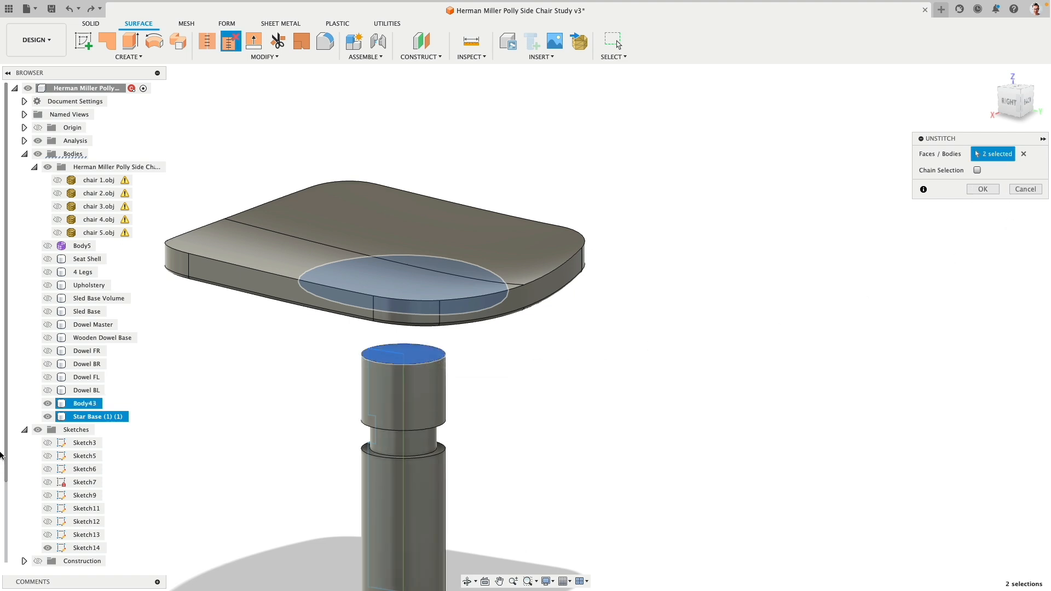
pyautogui.click(983, 190)
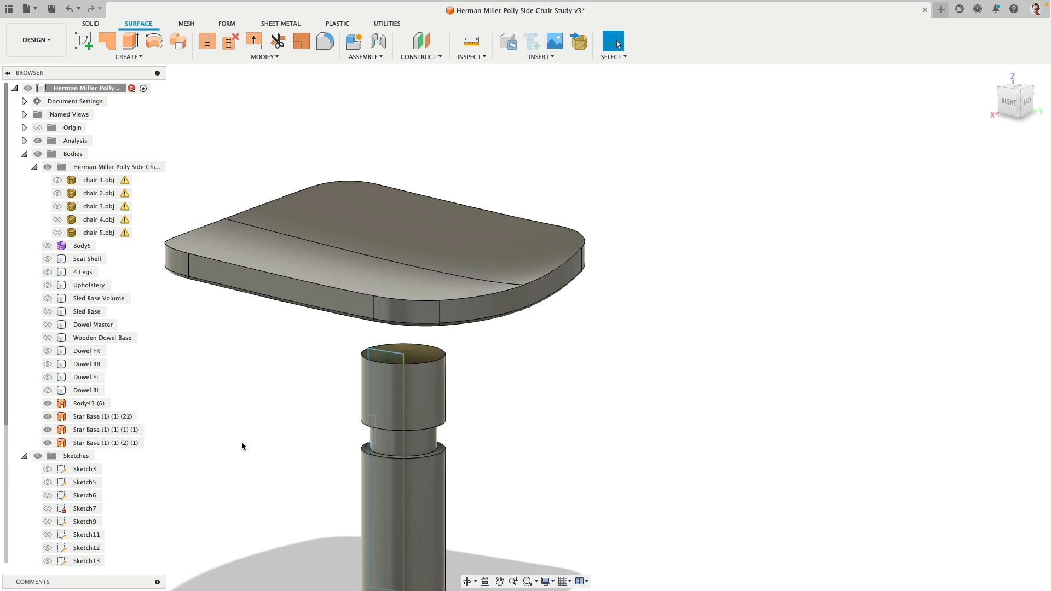
# - Delete the unstitched pedestal top face and the two circular surface pieces on the plate's underside
pyautogui.press('Delete')
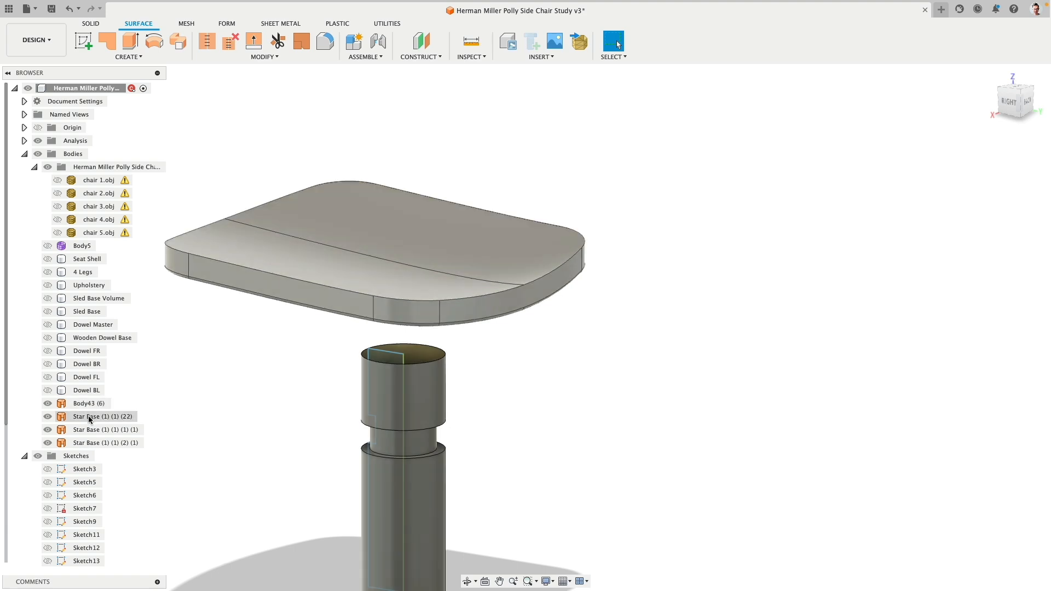
pyautogui.click(90, 430)
pyautogui.keyDown('shift'); pyautogui.click(91, 443); pyautogui.keyUp('shift')
pyautogui.keyDown('shift'); pyautogui.moveTo(207, 468); pyautogui.dragTo(225, 427, button='middle'); pyautogui.keyUp('shift')
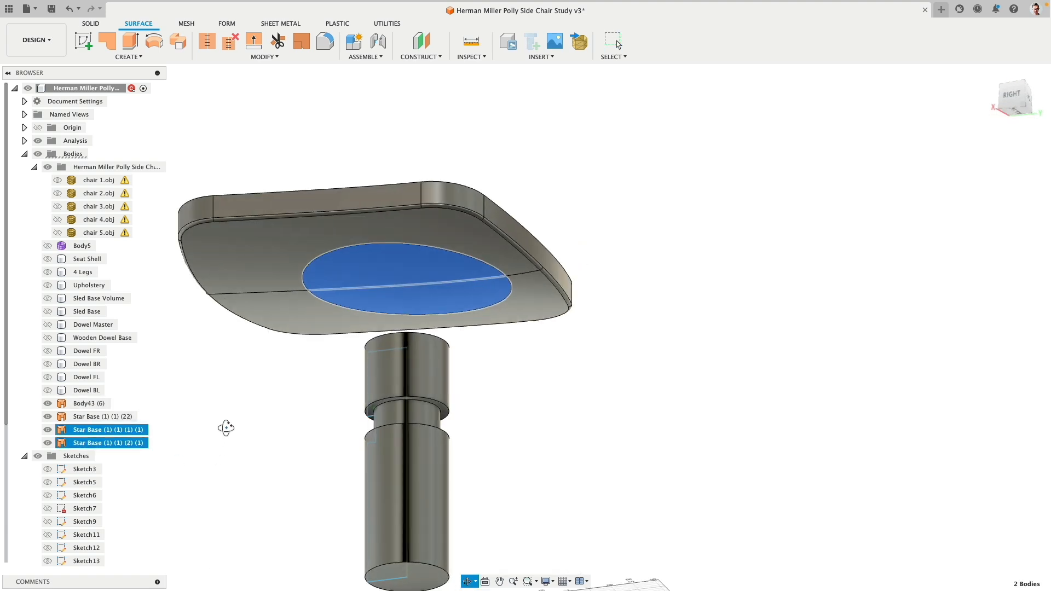
pyautogui.press('Delete')
pyautogui.keyDown('shift'); pyautogui.moveTo(311, 409); pyautogui.dragTo(181, 416, button='middle'); pyautogui.keyUp('shift')
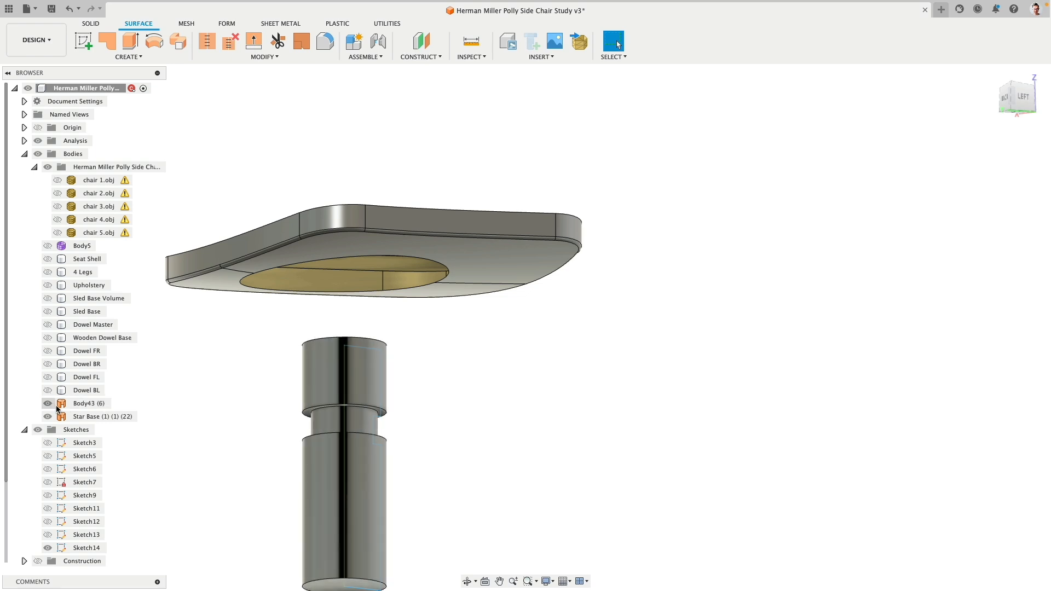
pyautogui.keyDown('shift'); pyautogui.moveTo(435, 177); pyautogui.dragTo(542, 154, button='middle'); pyautogui.keyUp('shift')
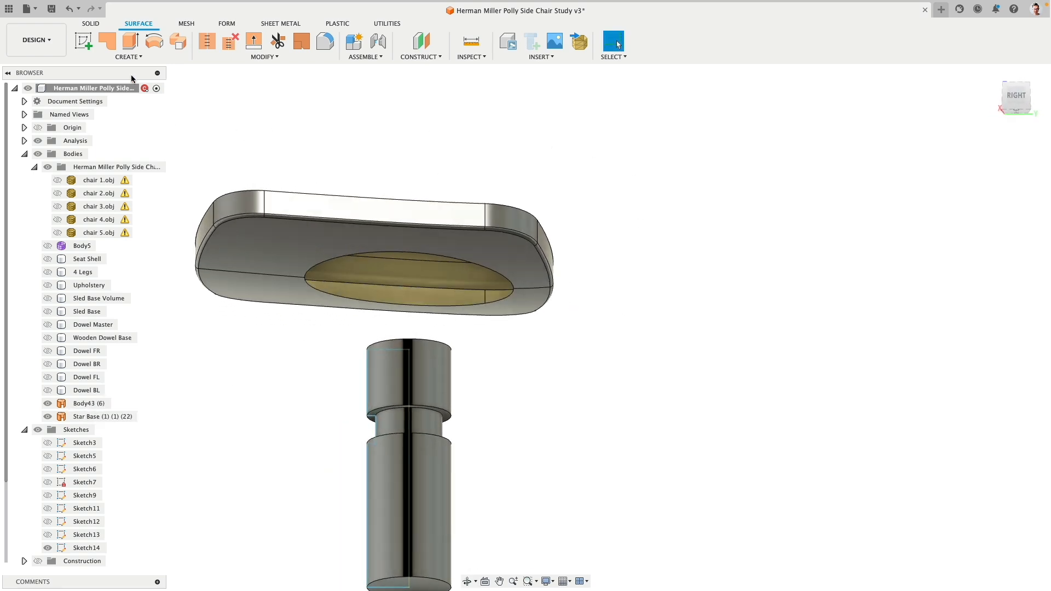
# - Start a surface loft from the circular opening under the plate to the pedestal's open top edge
pyautogui.click(128, 57)
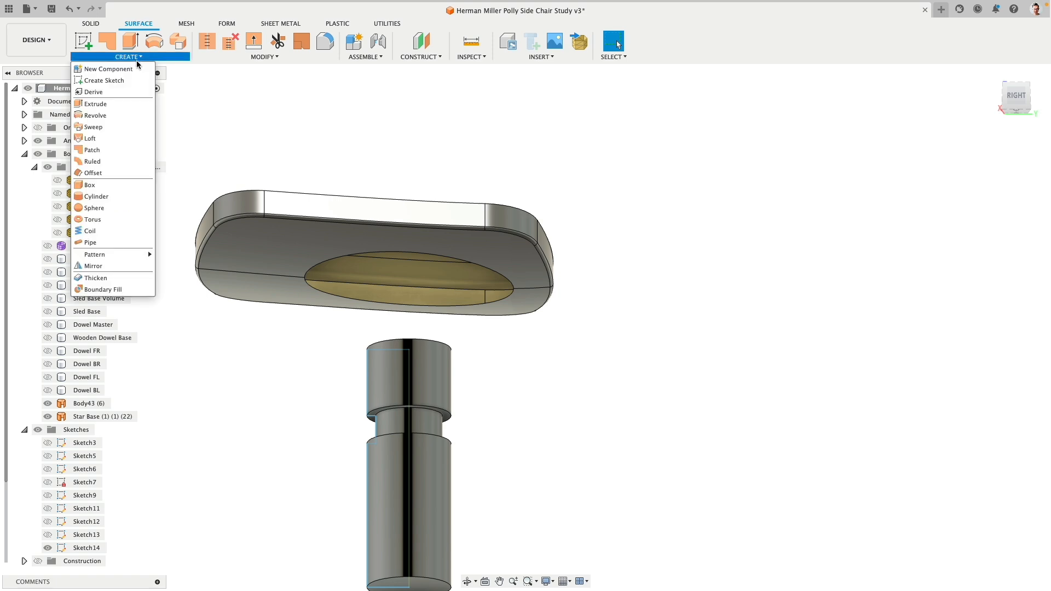
pyautogui.click(119, 142)
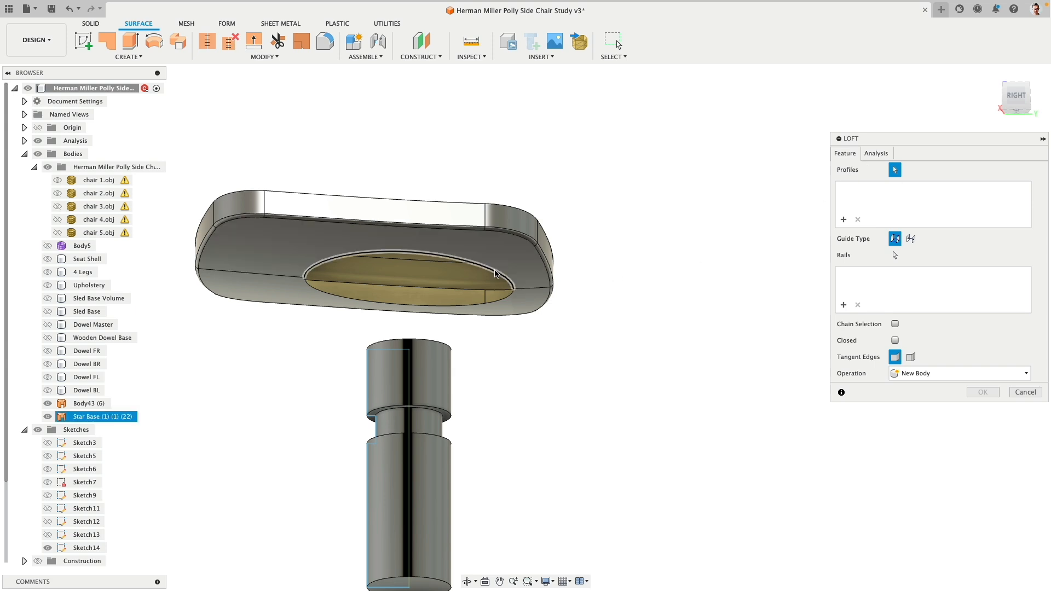
pyautogui.click(512, 286)
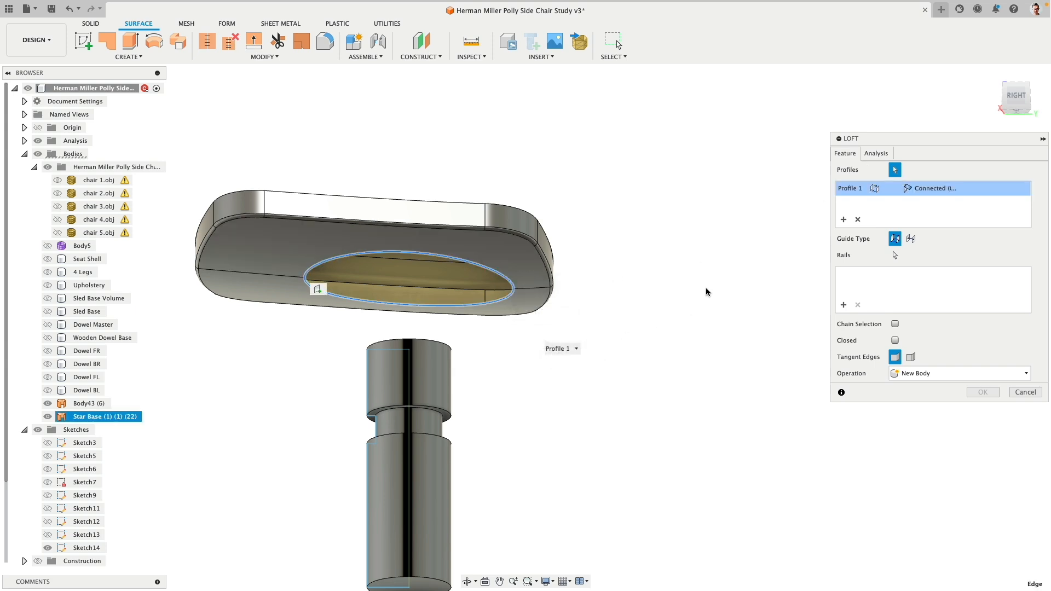
pyautogui.click(843, 219)
pyautogui.keyDown('shift'); pyautogui.moveTo(636, 245); pyautogui.dragTo(623, 283, button='middle'); pyautogui.keyUp('shift')
pyautogui.click(437, 338)
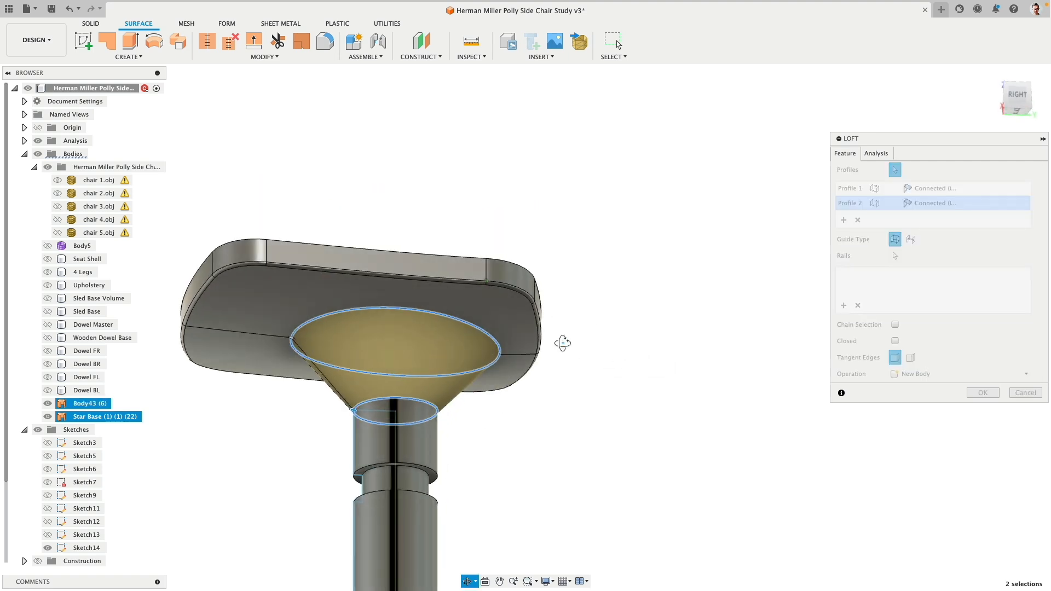
# - Set both loft profiles to Tangent (G1) continuity
pyautogui.keyDown('shift'); pyautogui.moveTo(566, 347); pyautogui.dragTo(652, 360, button='middle'); pyautogui.keyUp('shift')
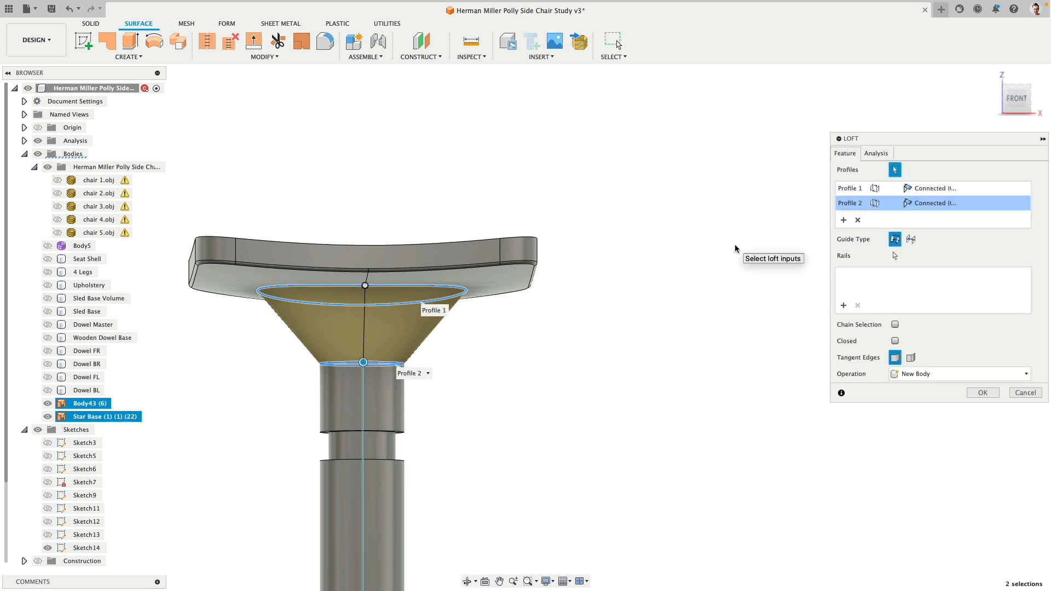
pyautogui.click(937, 203)
pyautogui.click(940, 230)
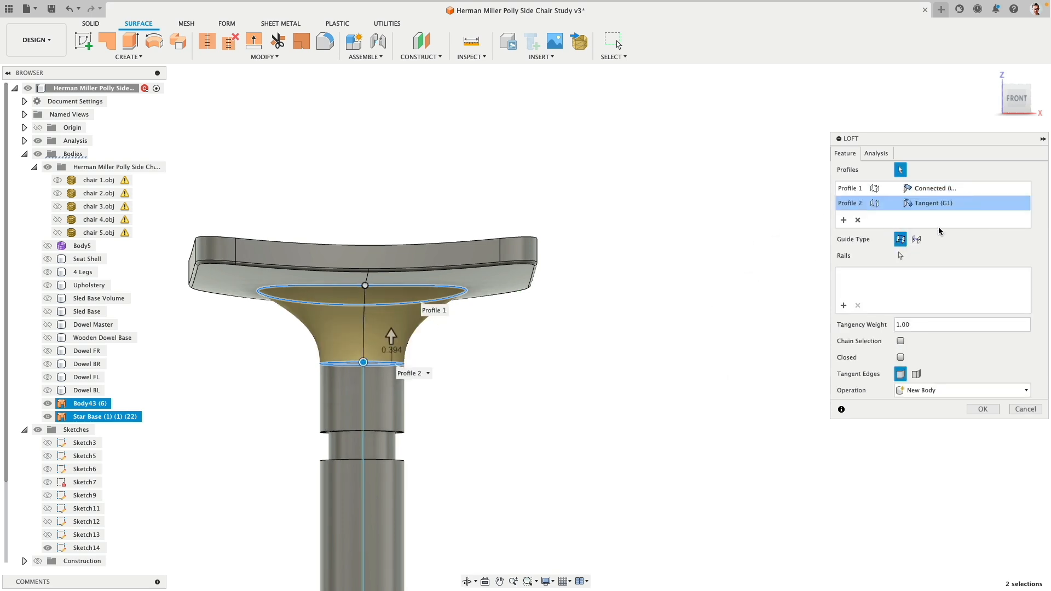
pyautogui.click(938, 189)
pyautogui.click(934, 215)
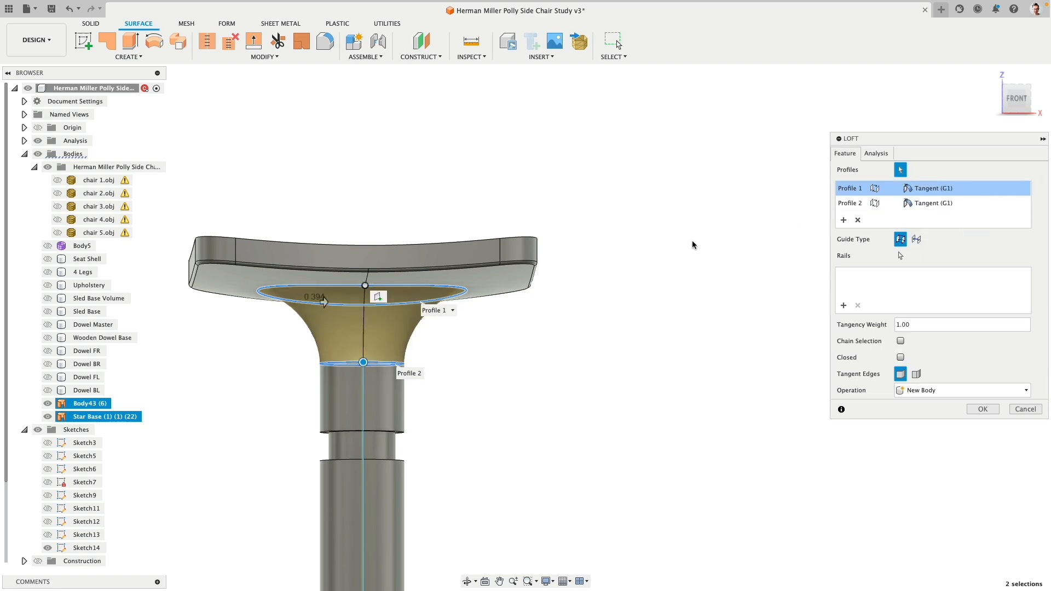
# - Set the loft's tangency weight to about 1.665 at the plate and 1.249 at the pedestal, and finish the loft
pyautogui.keyDown('shift'); pyautogui.moveTo(662, 273); pyautogui.dragTo(491, 159, button='middle'); pyautogui.keyUp('shift')
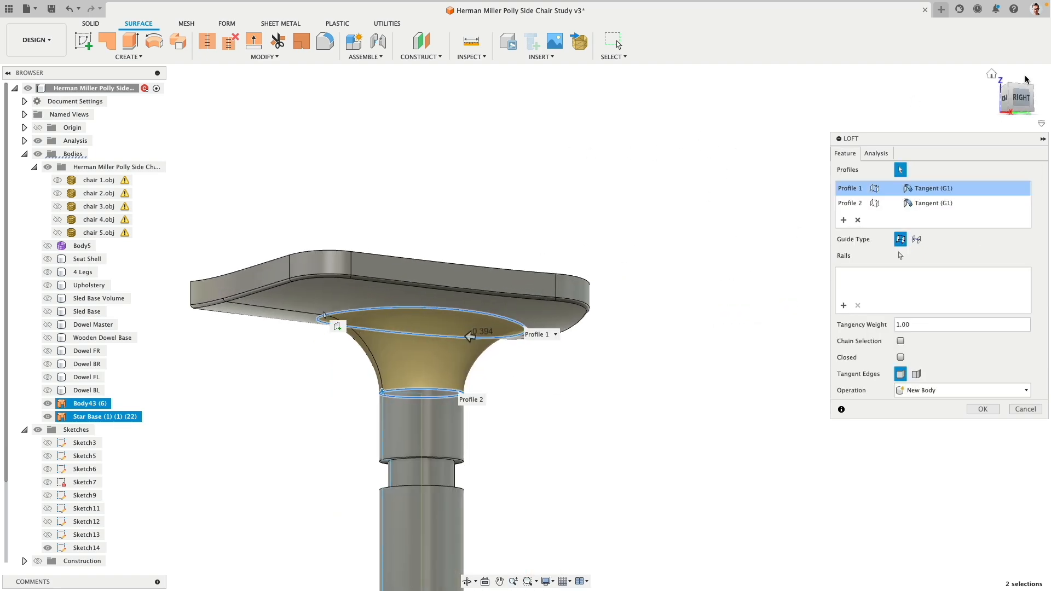
pyautogui.moveTo(676, 332); pyautogui.dragTo(510, 294, button='middle')
pyautogui.scroll(3, 516, 330)
pyautogui.moveTo(506, 282); pyautogui.dragTo(489, 282)
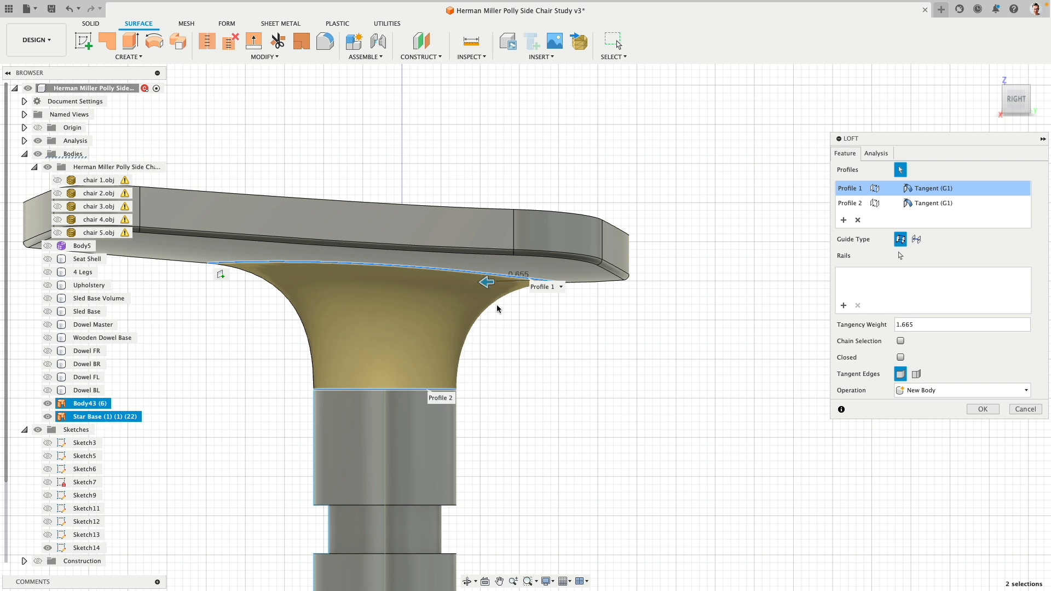
pyautogui.click(447, 403)
pyautogui.moveTo(434, 349); pyautogui.dragTo(434, 339)
pyautogui.scroll(-2, 506, 386)
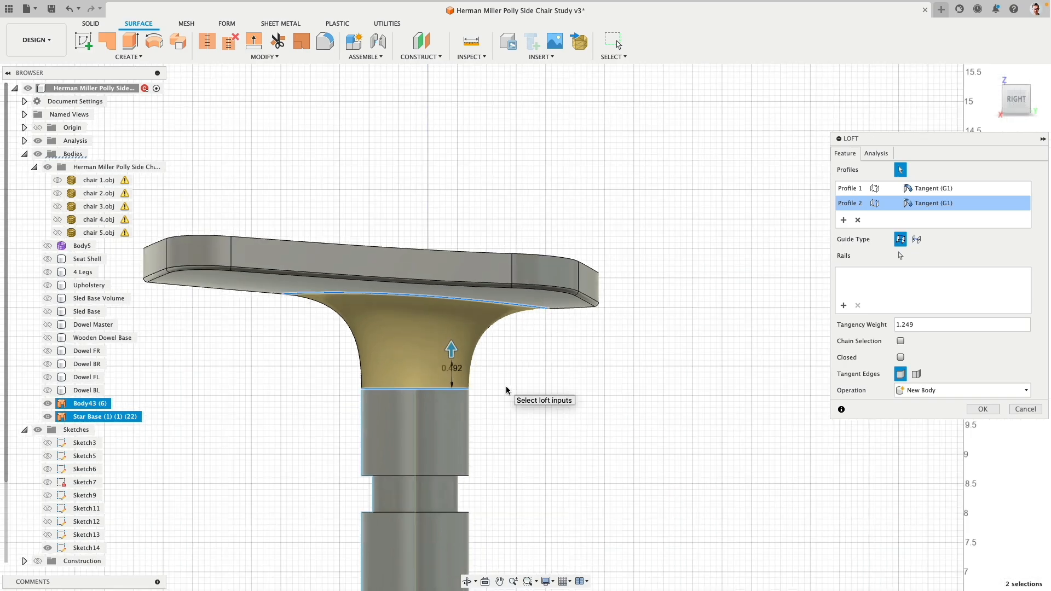
pyautogui.moveTo(614, 429)
pyautogui.keyDown('shift'); pyautogui.mouseDown(button='middle')
pyautogui.moveTo(613, 326)
pyautogui.moveTo(608, 425)
pyautogui.mouseUp(button='middle'); pyautogui.keyUp('shift')
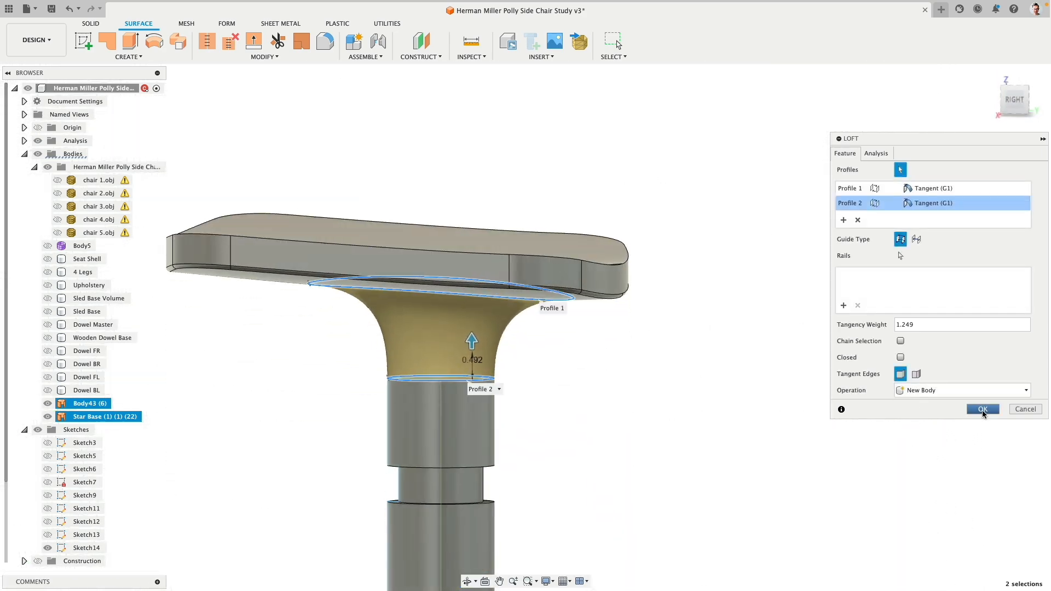
pyautogui.click(982, 410)
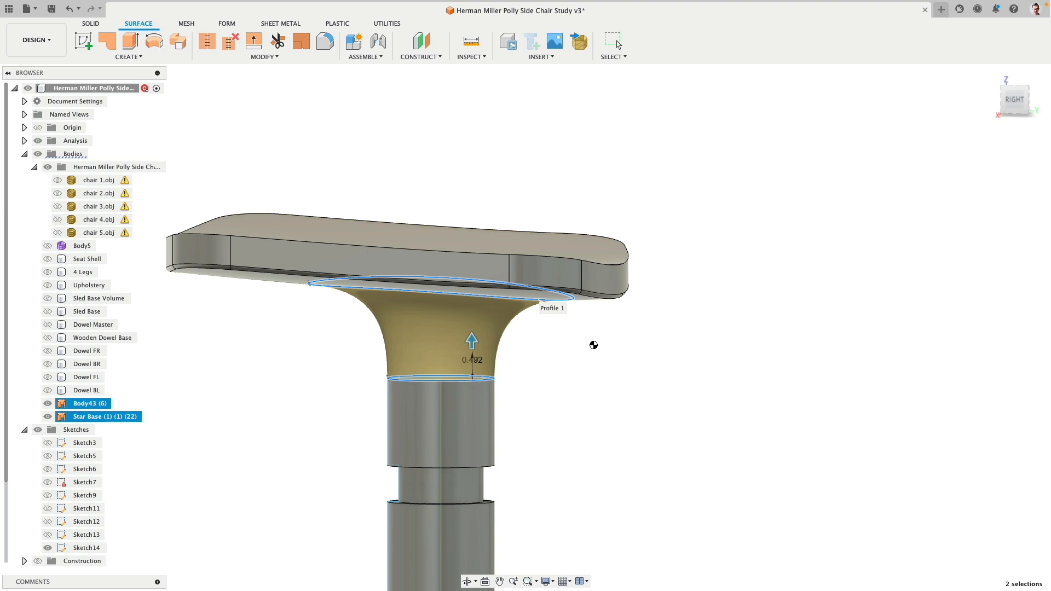
# - Stitch the lofted transition, the plate and the pedestal surfaces into one new body
pyautogui.scroll(-3, 590, 347)
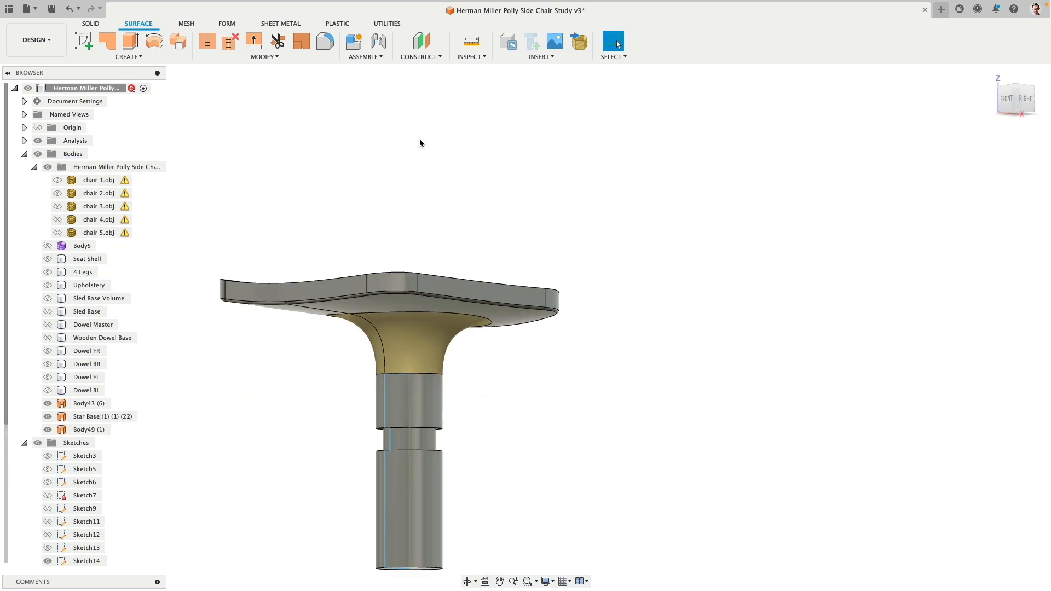
pyautogui.click(203, 47)
pyautogui.click(438, 341)
pyautogui.click(432, 305)
pyautogui.click(427, 390)
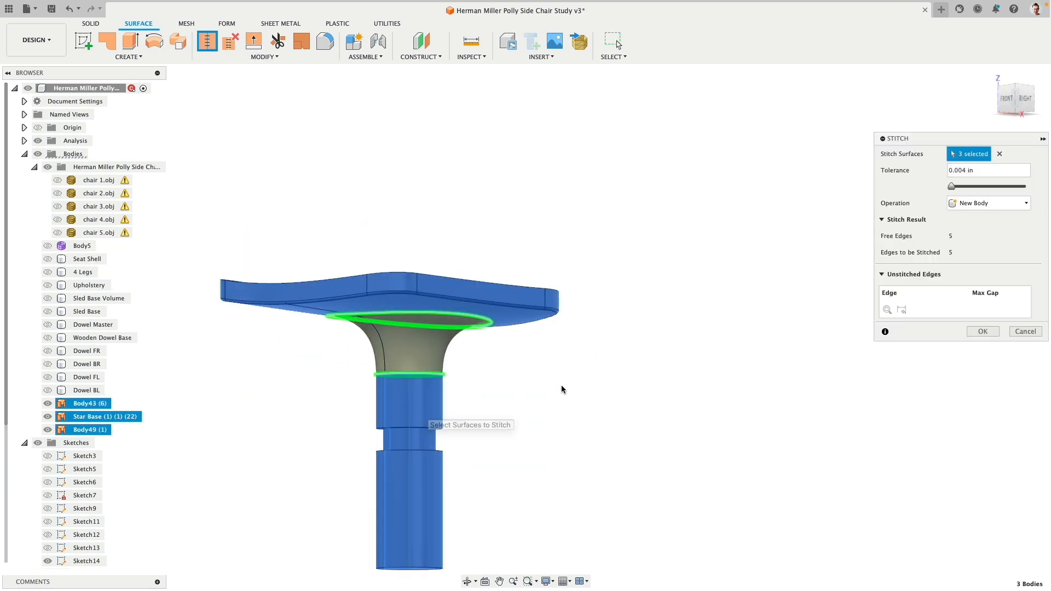
pyautogui.click(981, 331)
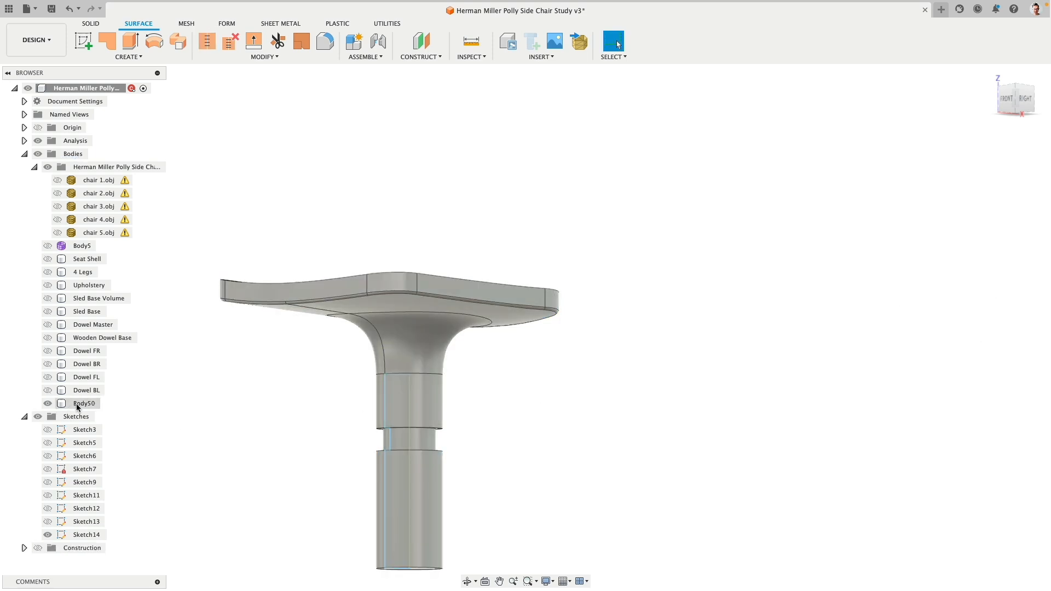
# - Show the chair 5.obj reference mesh and examine its four-legged base from below against the new pedestal
pyautogui.moveTo(516, 383)
pyautogui.keyDown('shift'); pyautogui.mouseDown(button='middle')
pyautogui.moveTo(734, 387)
pyautogui.moveTo(452, 383)
pyautogui.moveTo(465, 355)
pyautogui.moveTo(486, 392)
pyautogui.moveTo(500, 393)
pyautogui.mouseUp(button='middle'); pyautogui.keyUp('shift')
pyautogui.scroll(-3, 501, 393)
pyautogui.moveTo(561, 408); pyautogui.dragTo(553, 336, button='middle')
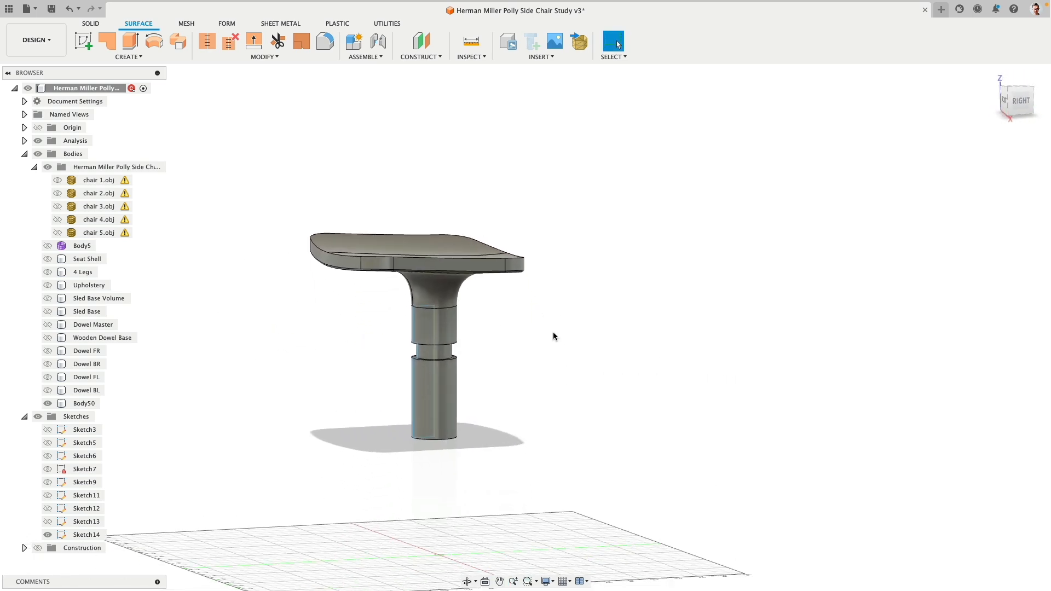
pyautogui.click(57, 232)
pyautogui.scroll(4, 245, 241)
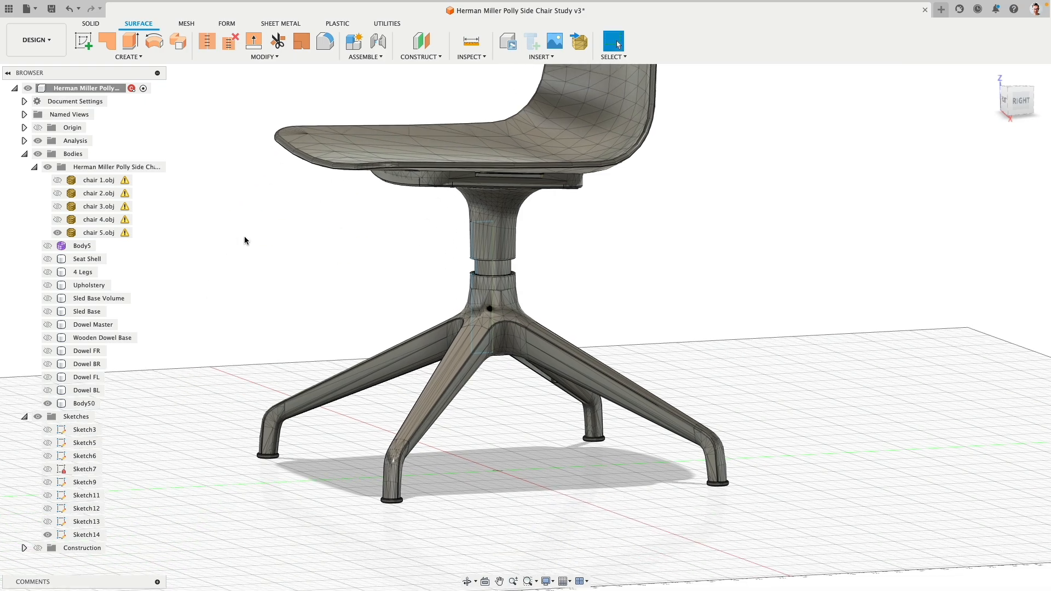
pyautogui.keyDown('shift'); pyautogui.moveTo(245, 241); pyautogui.dragTo(522, 345, button='middle'); pyautogui.keyUp('shift')
pyautogui.scroll(-3, 526, 344)
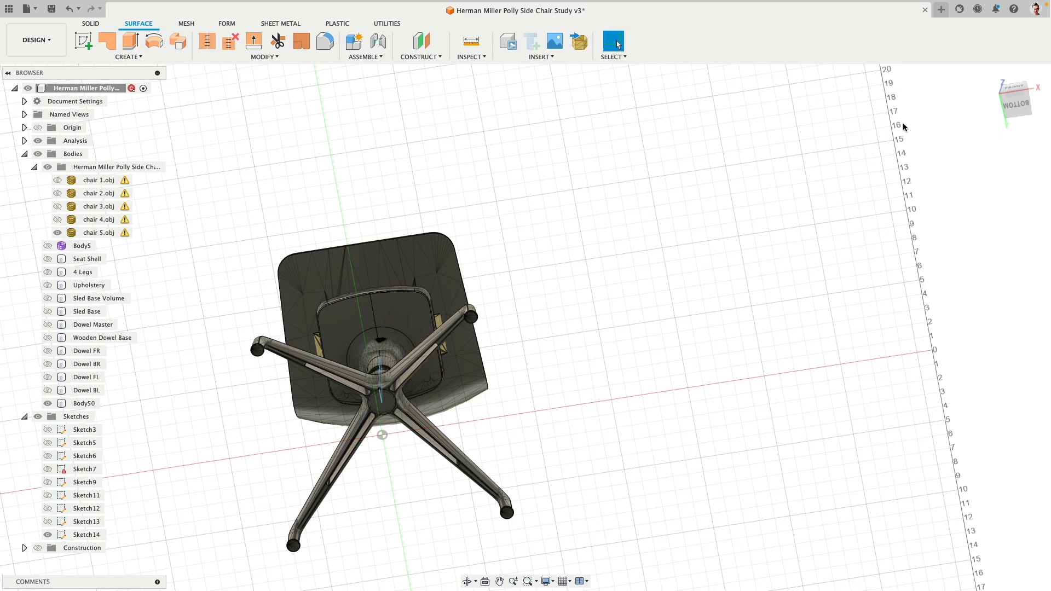
pyautogui.moveTo(525, 309); pyautogui.dragTo(620, 280, button='middle')
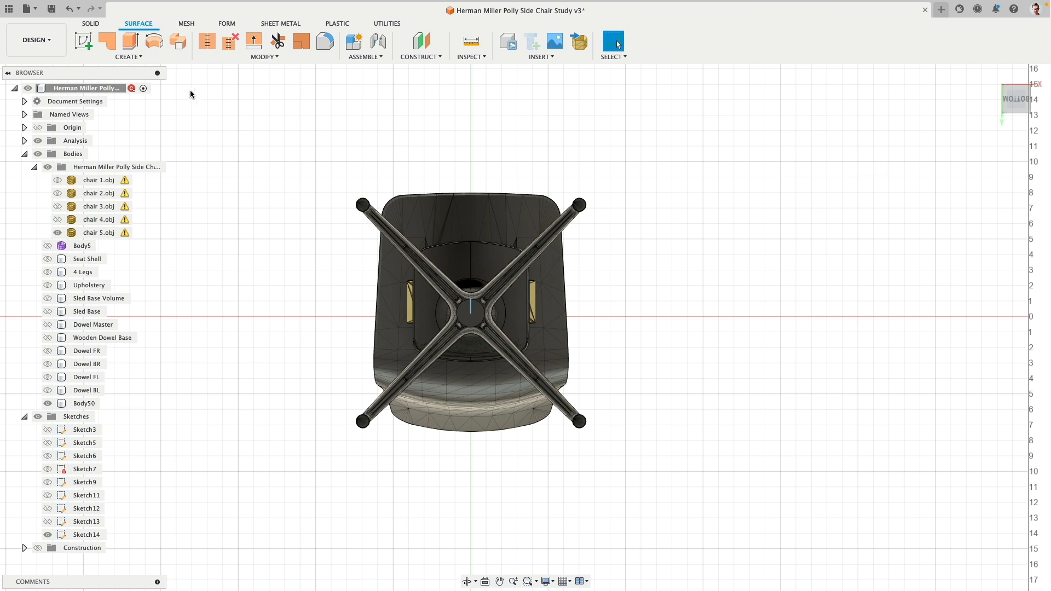
# - Begin a body Move/Copy of the chair 5.obj reference mesh with Create Copy enabled
pyautogui.click(91, 24)
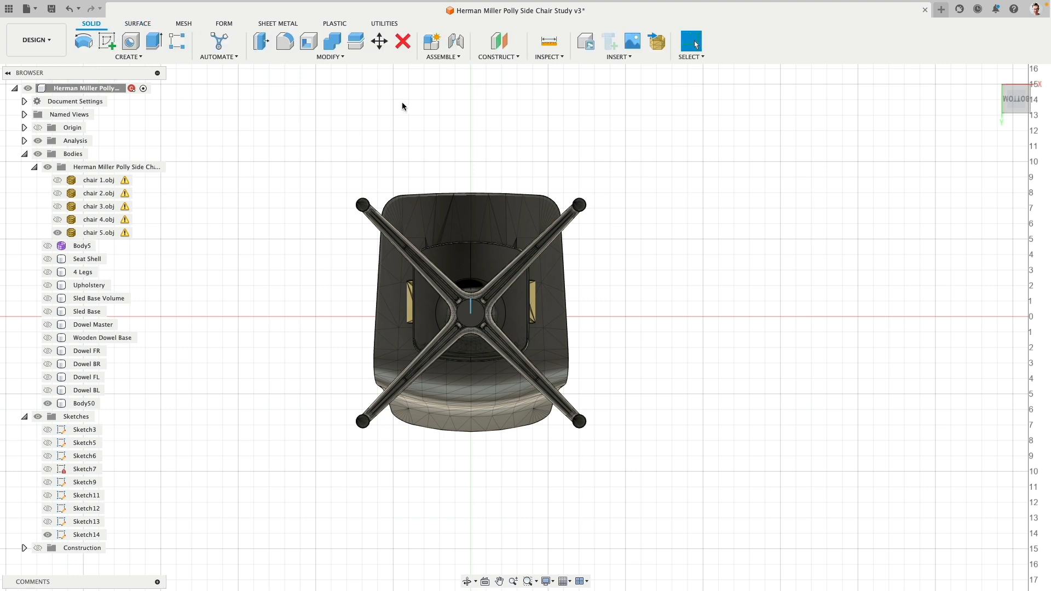
pyautogui.click(379, 46)
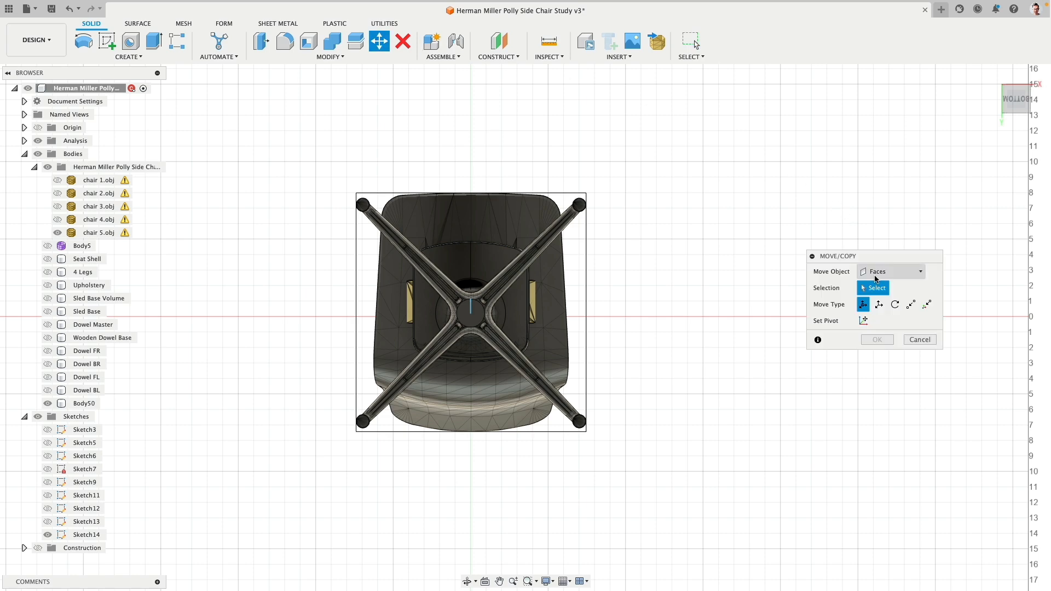
pyautogui.click(891, 272)
pyautogui.click(878, 298)
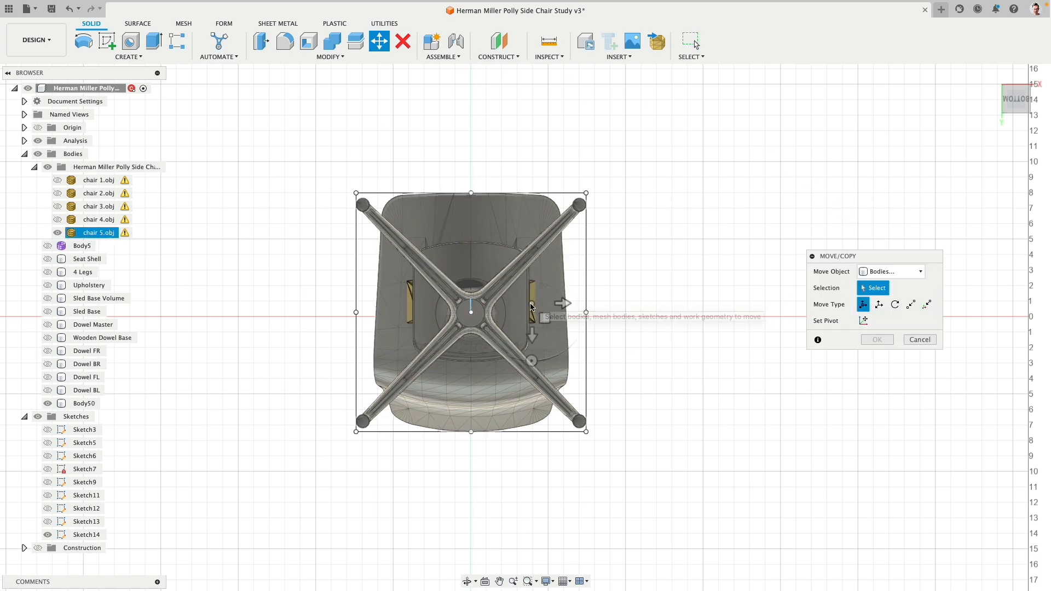
pyautogui.keyDown('shift'); pyautogui.moveTo(545, 315); pyautogui.dragTo(502, 355, button='middle'); pyautogui.keyUp('shift')
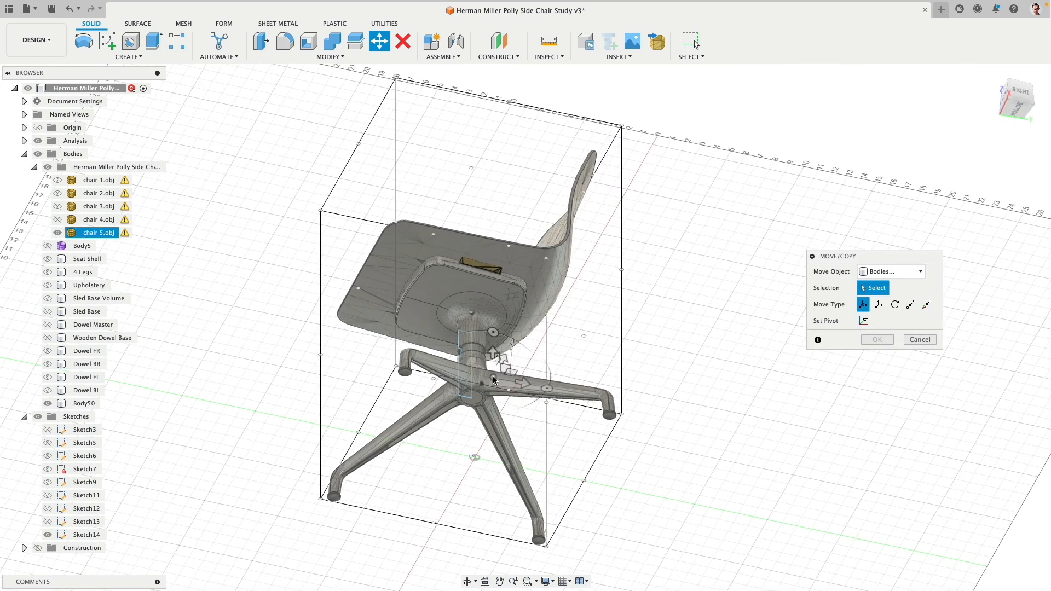
pyautogui.scroll(3, 479, 361)
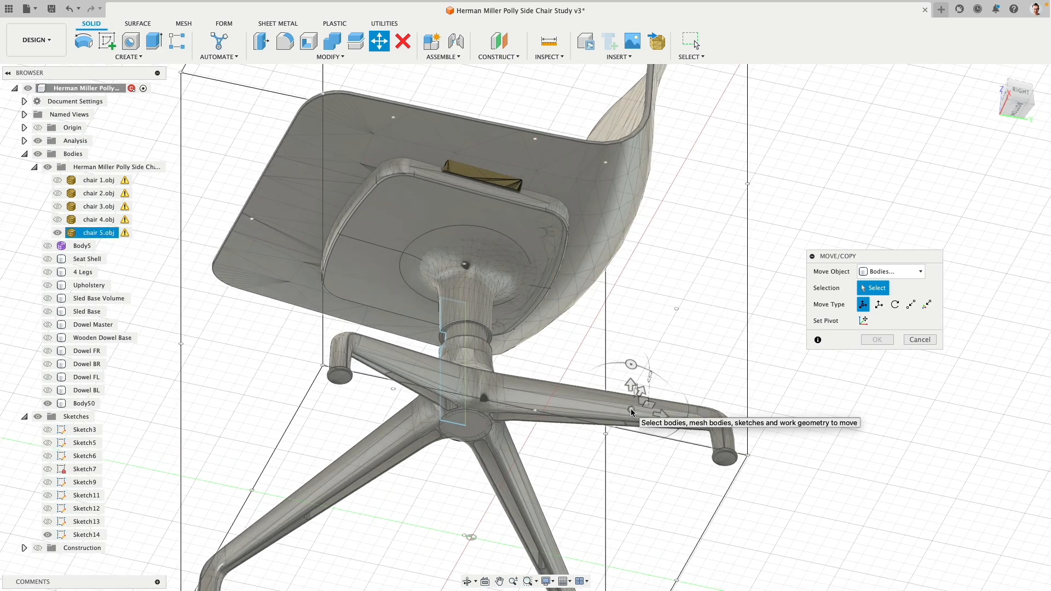
pyautogui.click(631, 409)
pyautogui.click(864, 437)
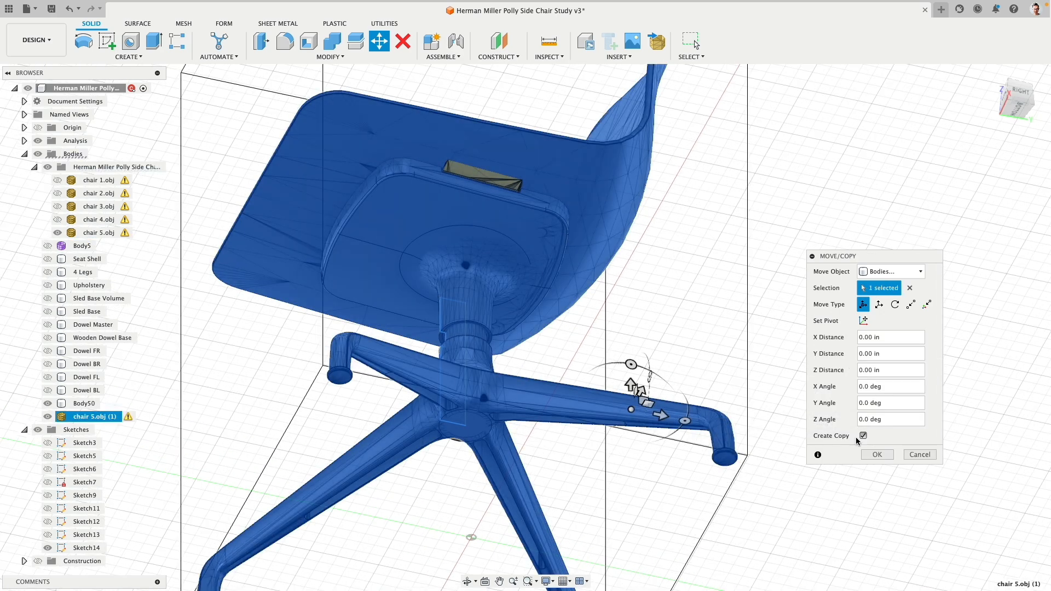
# - Set the copy's pivot at the centre of the leg hub and rotate the copied mesh 45 degrees about the vertical axis
pyautogui.click(864, 322)
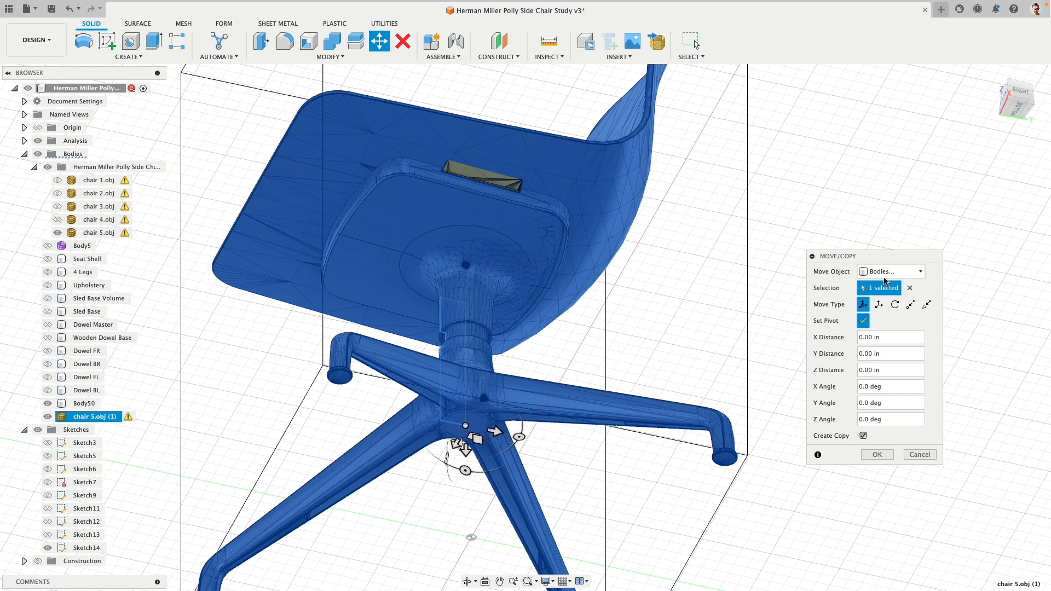
pyautogui.click(1016, 108)
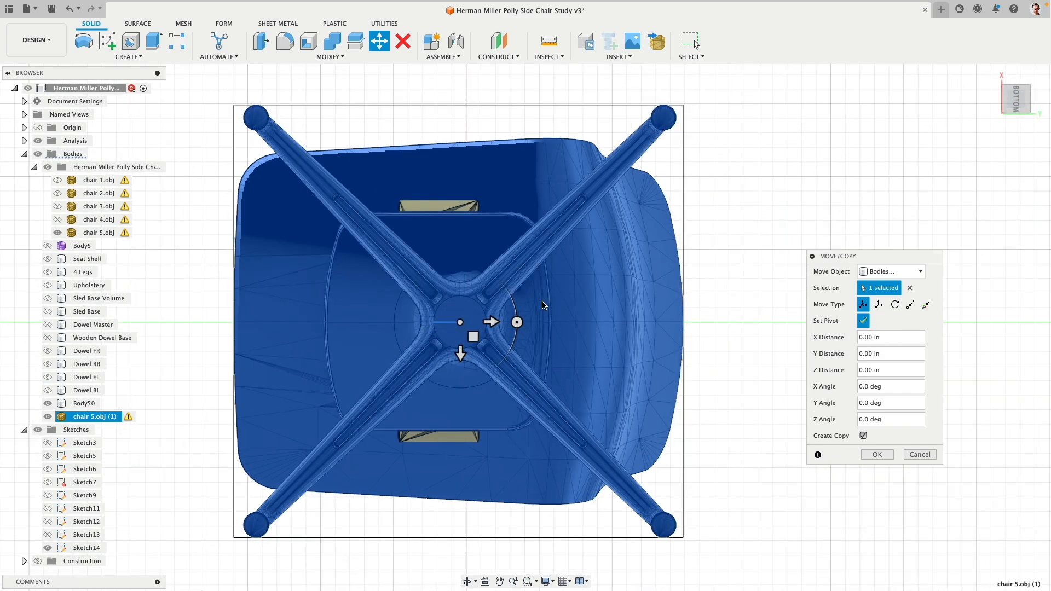
pyautogui.click(517, 322)
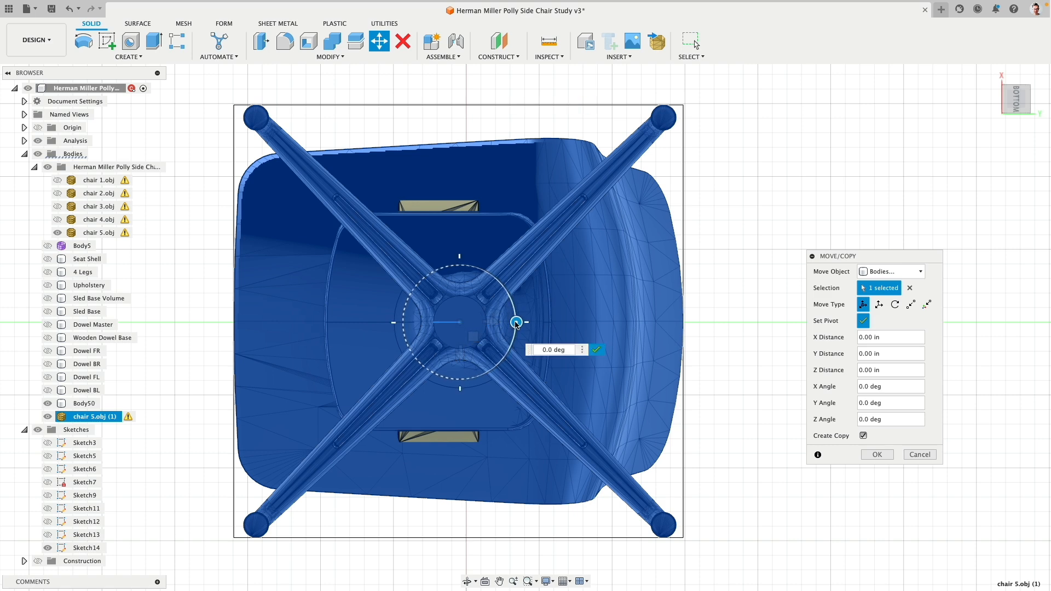
pyautogui.click(596, 351)
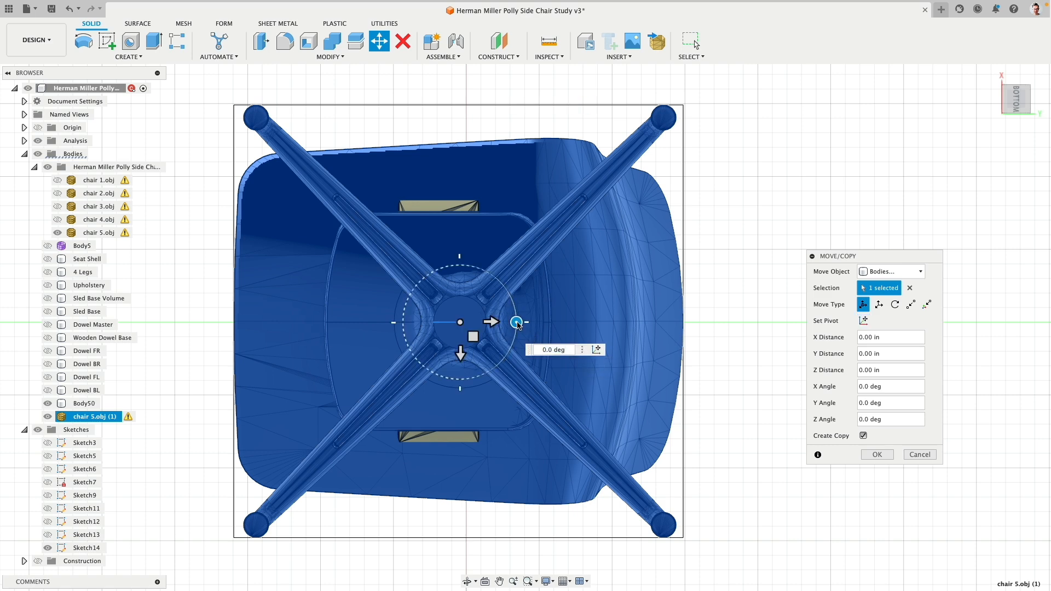
pyautogui.moveTo(517, 322); pyautogui.dragTo(492, 290)
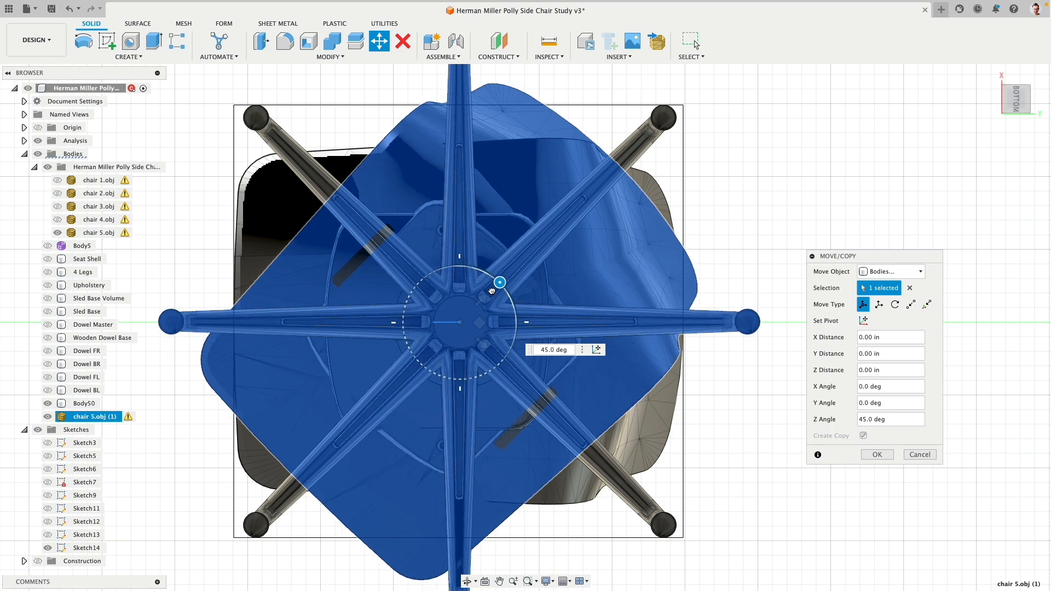
pyautogui.click(876, 455)
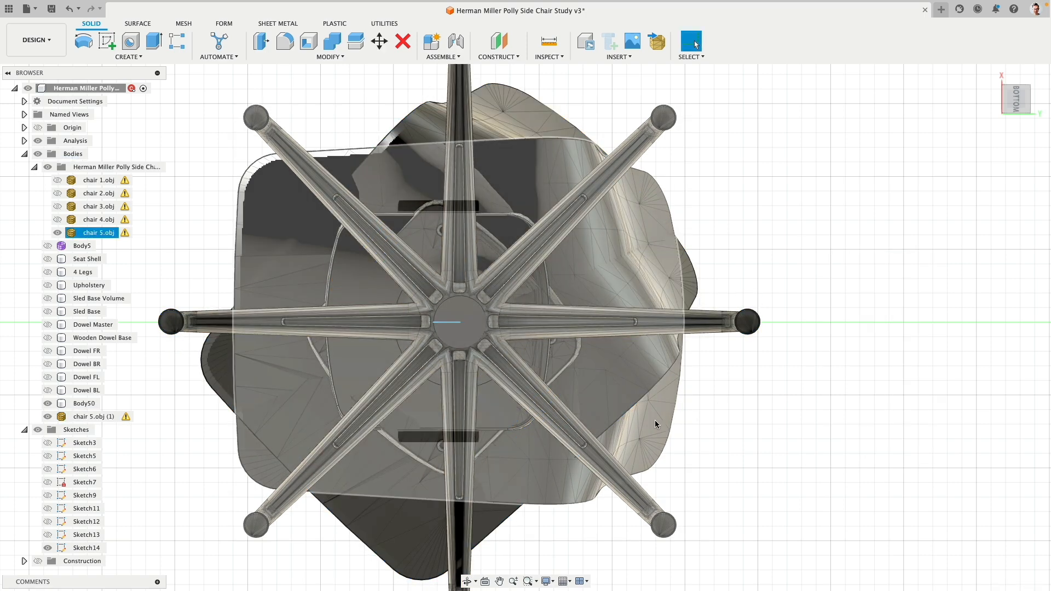
# - Compare the original chair 5.obj mesh with its rotated copy by toggling their visibility, leaving only the copy shown
pyautogui.click(57, 232)
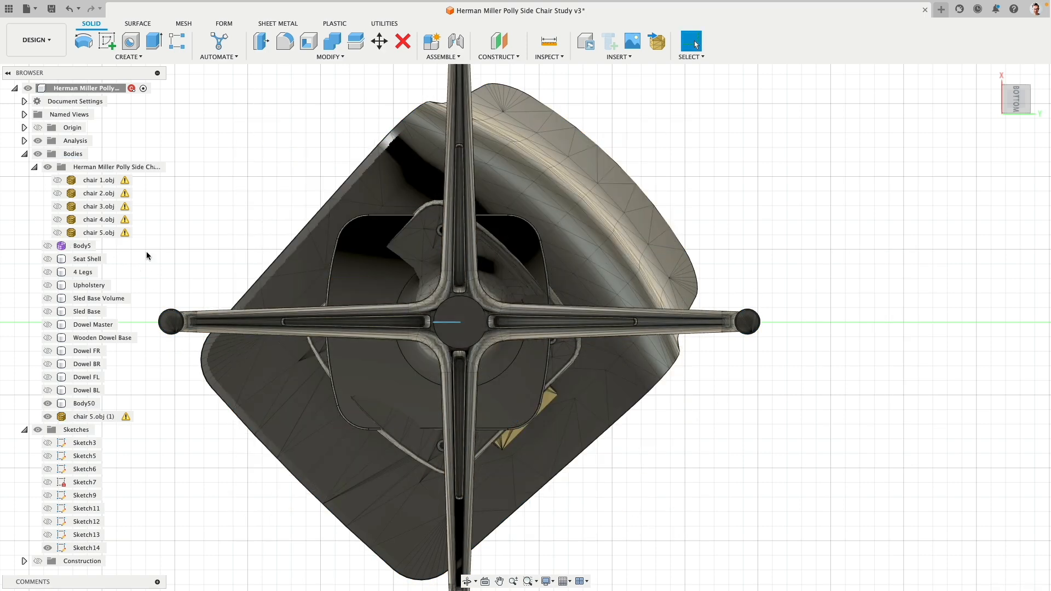
pyautogui.click(309, 444)
pyautogui.scroll(-3, 309, 453)
pyautogui.click(304, 278)
pyautogui.keyDown('shift'); pyautogui.moveTo(304, 277); pyautogui.dragTo(129, 217, button='middle'); pyautogui.keyUp('shift')
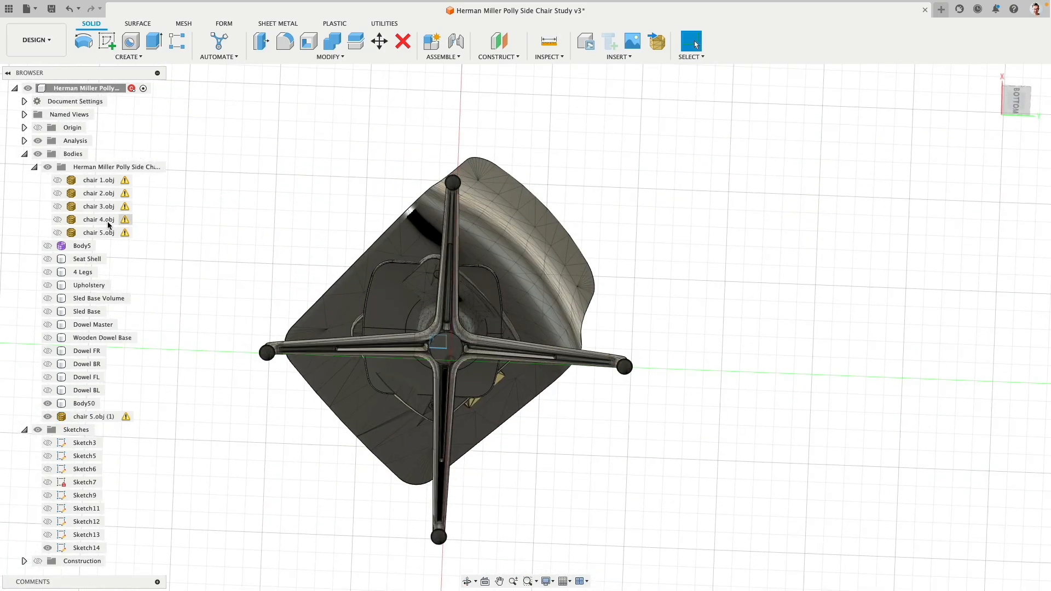
pyautogui.click(57, 233)
pyautogui.keyDown('shift'); pyautogui.moveTo(259, 277); pyautogui.dragTo(82, 425, button='middle'); pyautogui.keyUp('shift')
pyautogui.click(47, 416)
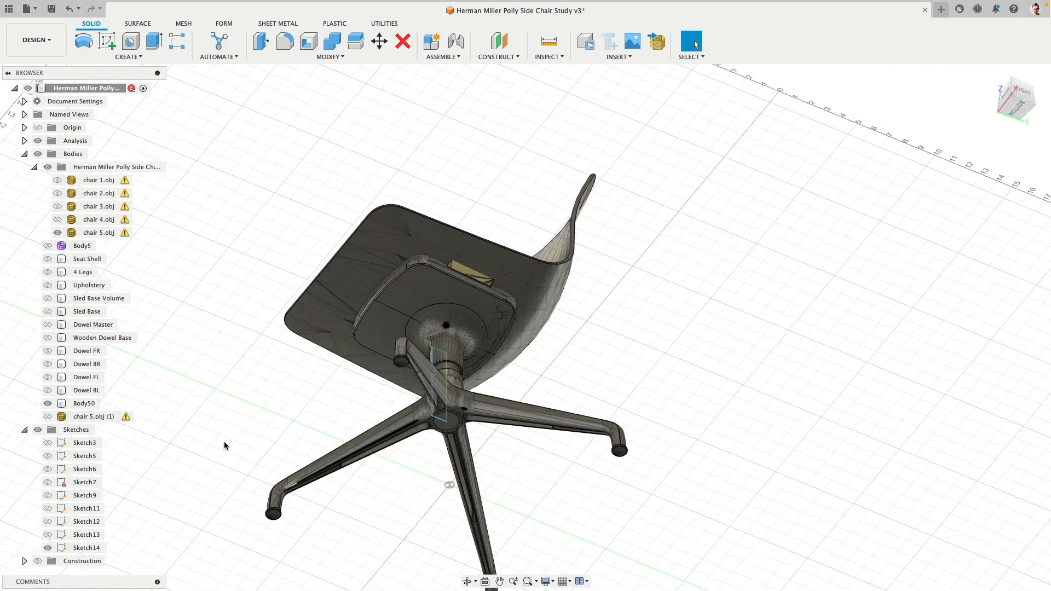
pyautogui.moveTo(284, 431); pyautogui.dragTo(323, 303, button='middle')
pyautogui.click(1016, 112)
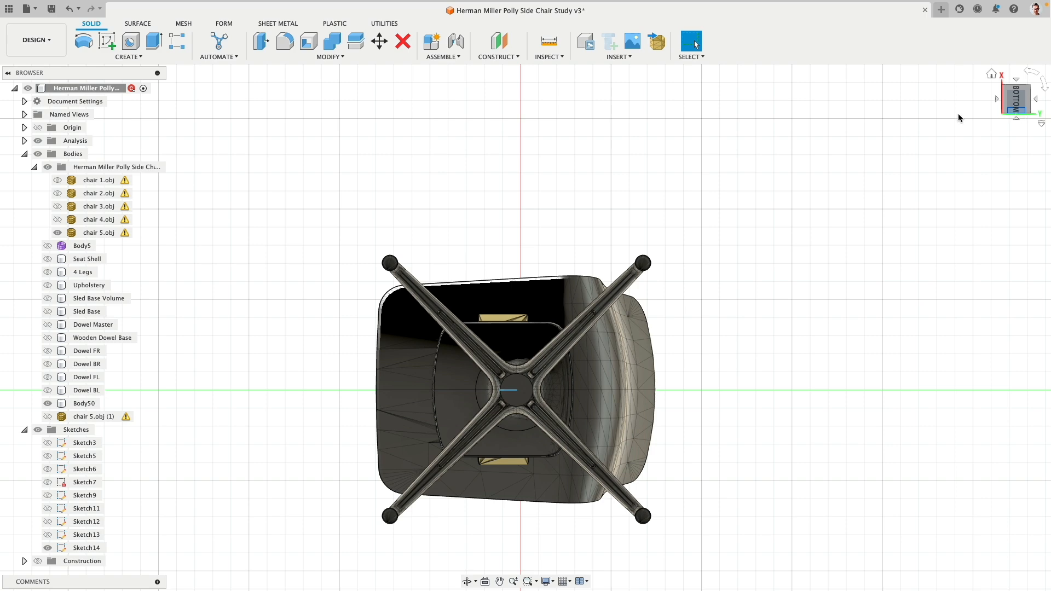
pyautogui.click(48, 416)
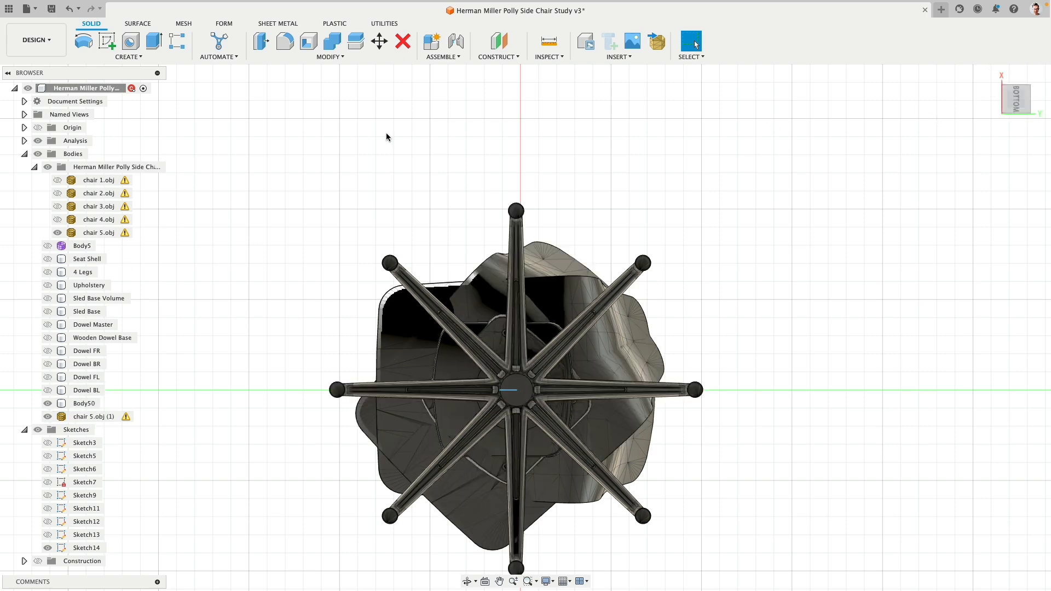
pyautogui.click(57, 233)
# - Examine the rotated mesh's leg profile in the front and right views
pyautogui.keyDown('shift'); pyautogui.moveTo(399, 131); pyautogui.dragTo(553, 240, button='middle'); pyautogui.keyUp('shift')
pyautogui.keyDown('shift'); pyautogui.moveTo(821, 118); pyautogui.dragTo(939, 120, button='middle'); pyautogui.keyUp('shift')
pyautogui.moveTo(1020, 104)
pyautogui.keyDown('shift'); pyautogui.mouseDown(button='middle')
pyautogui.moveTo(785, 351)
pyautogui.moveTo(668, 225)
pyautogui.moveTo(809, 186)
pyautogui.moveTo(878, 190)
pyautogui.moveTo(1010, 102)
pyautogui.mouseUp(button='middle'); pyautogui.keyUp('shift')
pyautogui.click(1009, 99)
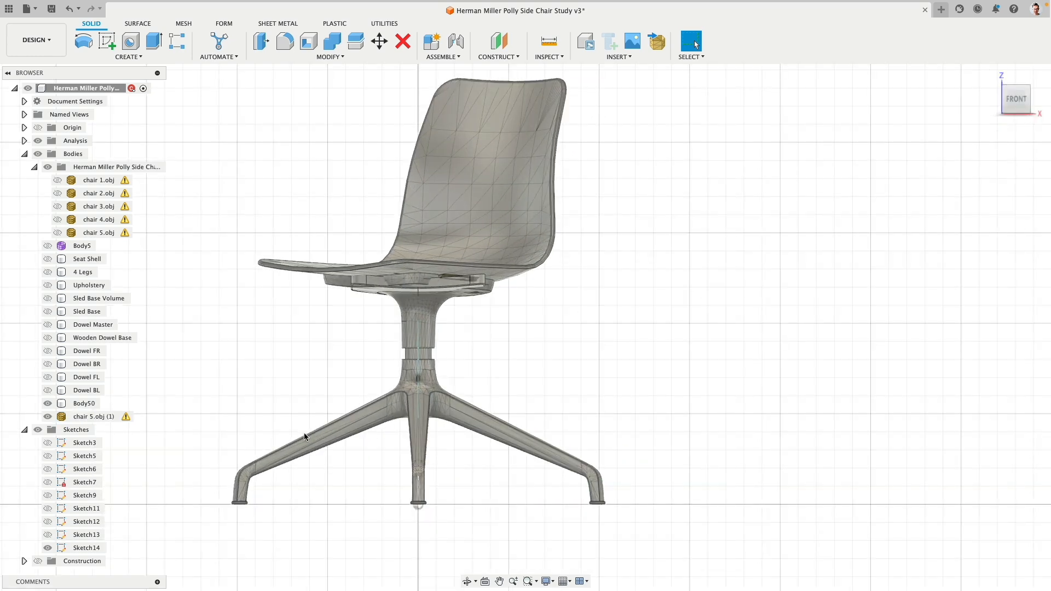
pyautogui.click(273, 456)
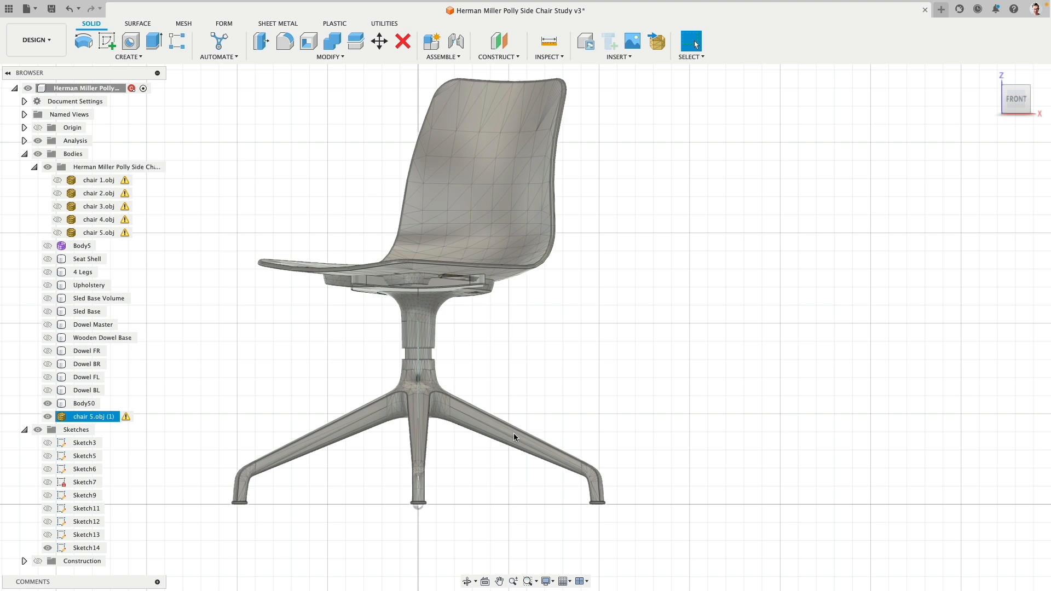
pyautogui.click(660, 358)
pyautogui.moveTo(668, 340); pyautogui.dragTo(716, 282, button='middle')
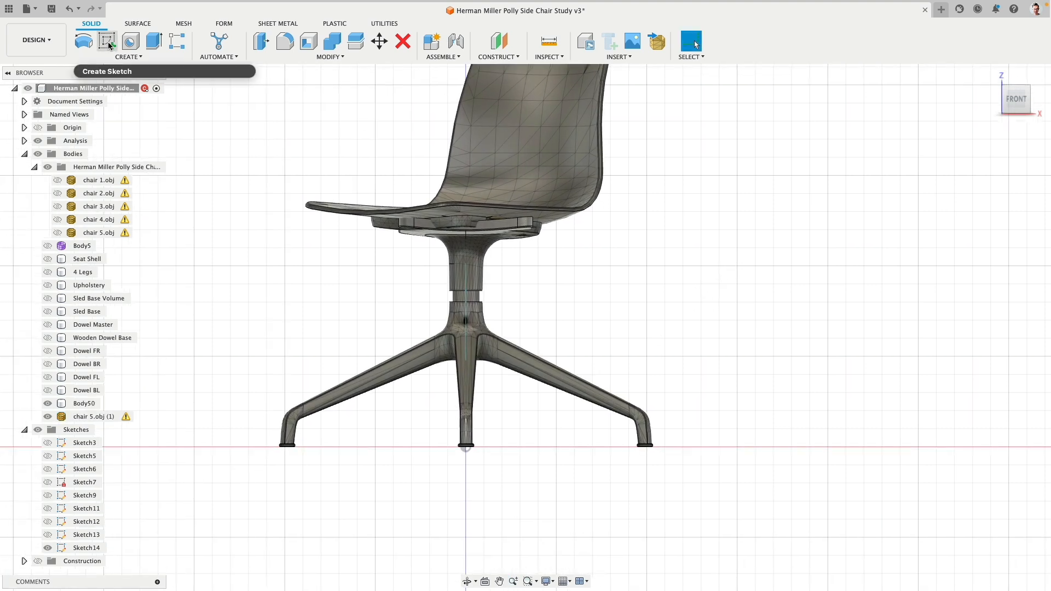
pyautogui.moveTo(1016, 99); pyautogui.dragTo(977, 123)
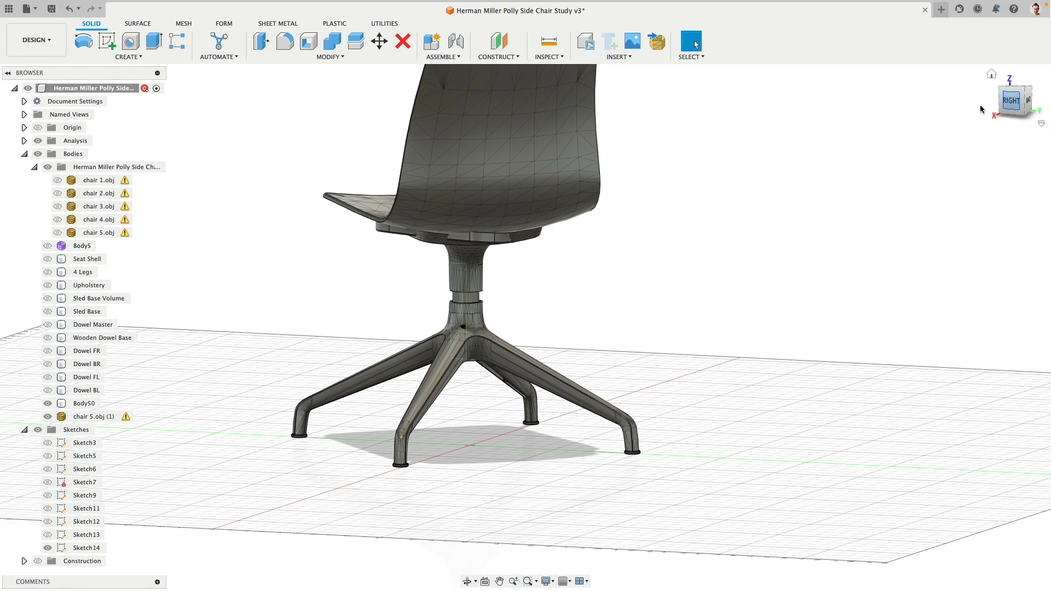
pyautogui.click(1006, 105)
pyautogui.click(520, 309)
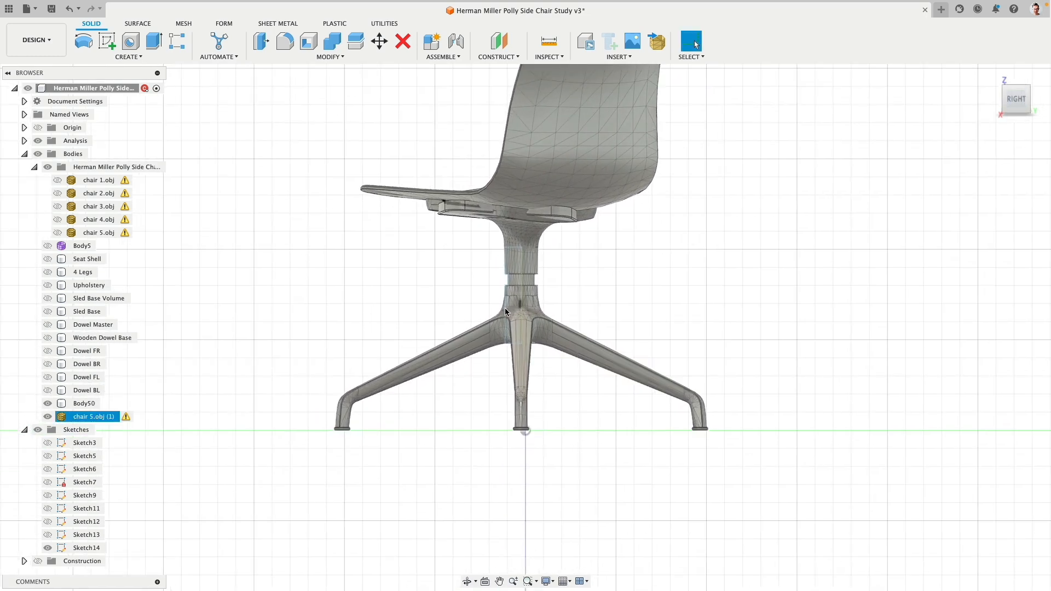
# - Hide Body50 and start a new sketch on the vertical origin plane facing the right view
pyautogui.click(376, 294)
pyautogui.click(47, 404)
pyautogui.click(48, 417)
pyautogui.click(48, 417)
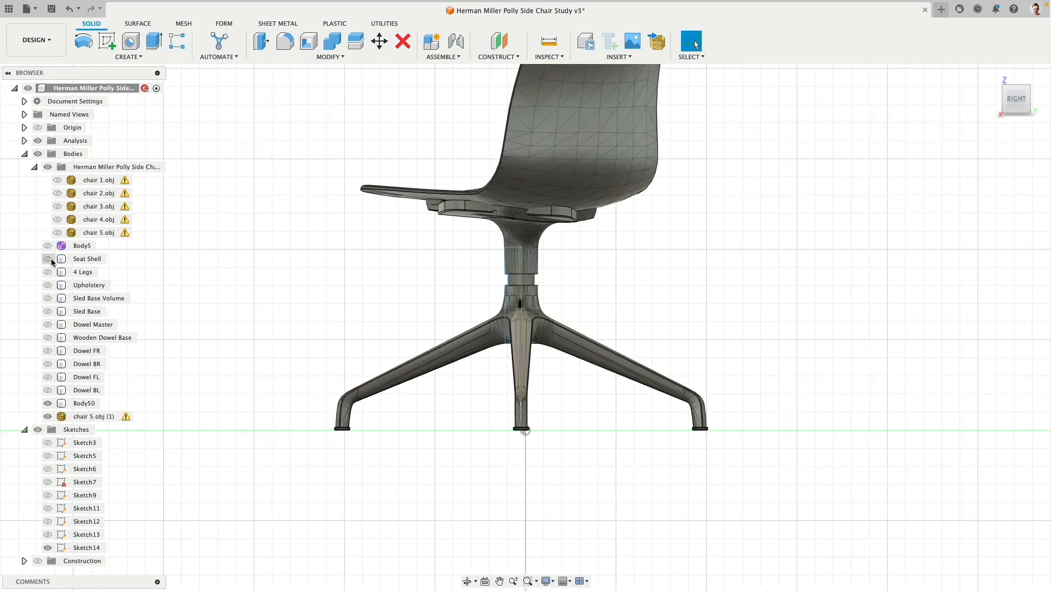
pyautogui.click(48, 403)
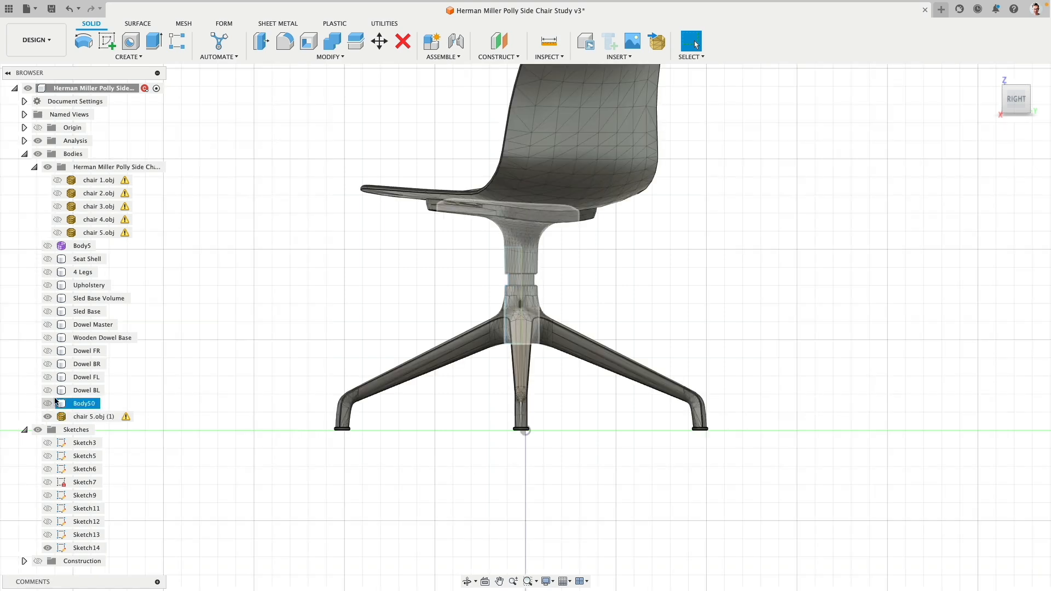
pyautogui.click(106, 44)
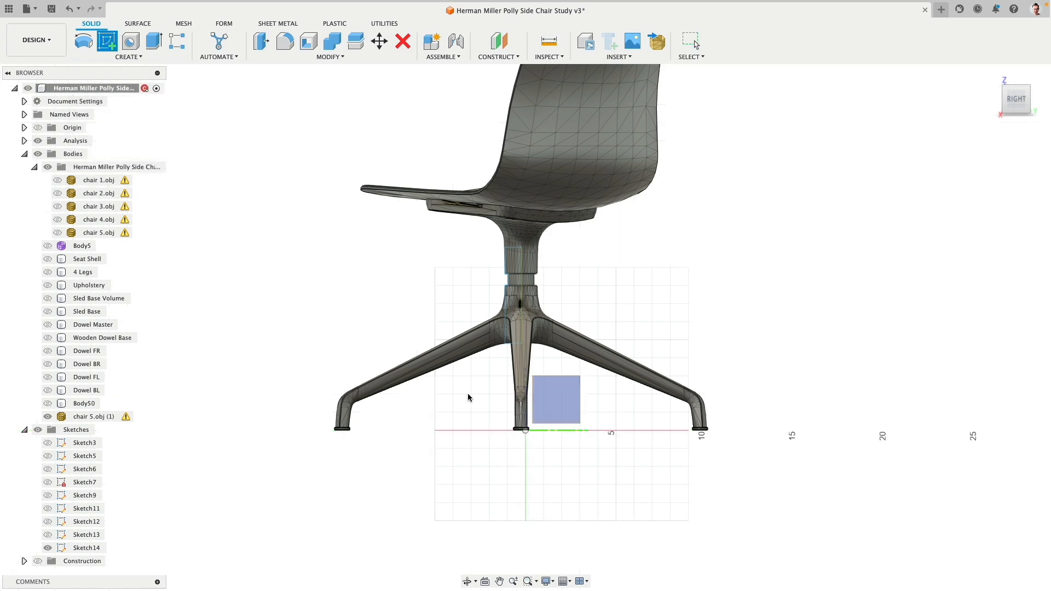
pyautogui.click(567, 396)
pyautogui.scroll(3, 421, 319)
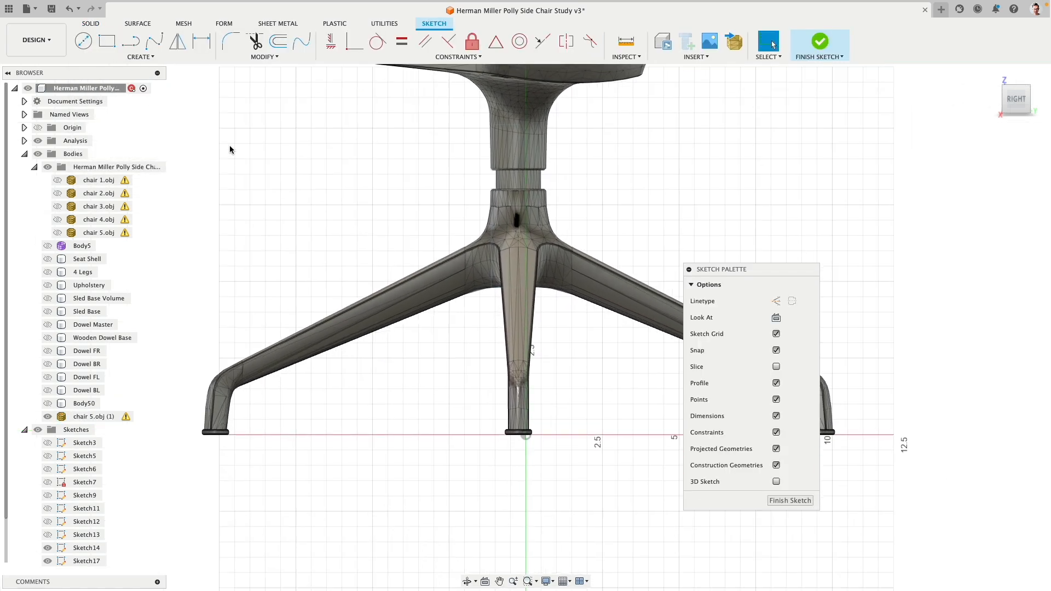
# - Sketch the underside of one leg with two lines, from the floor inside the foot to the bend and up to below the hub
pyautogui.click(131, 48)
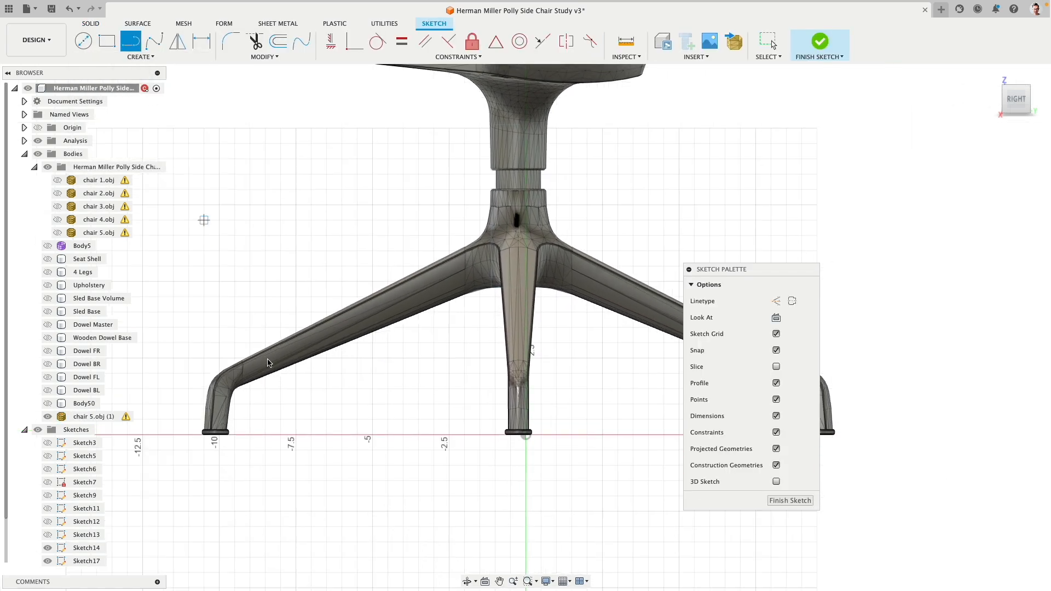
pyautogui.click(235, 435)
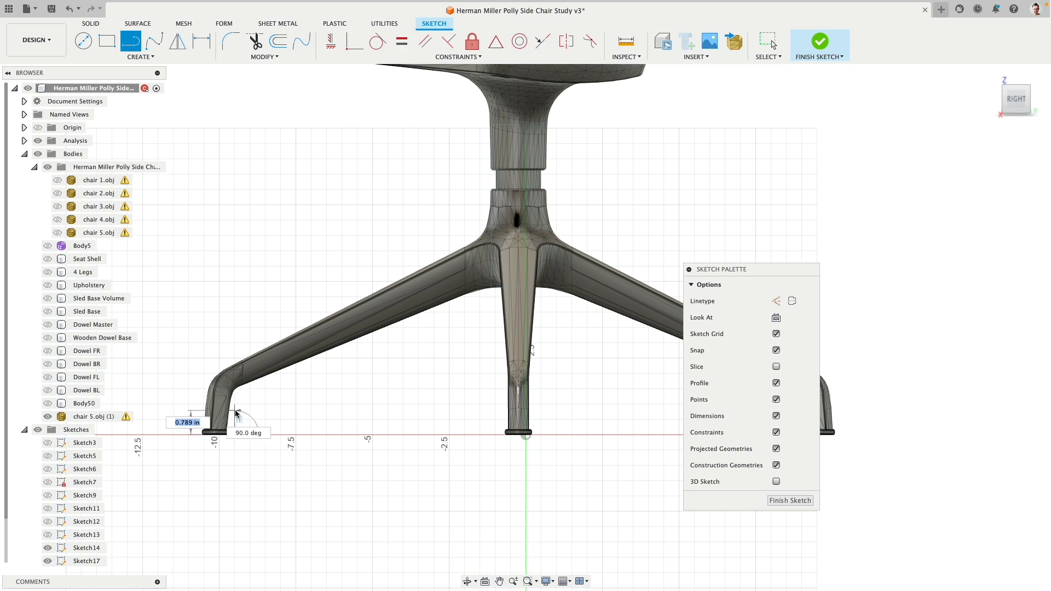
pyautogui.scroll(4, 235, 408)
pyautogui.click(242, 378)
pyautogui.scroll(-3, 361, 352)
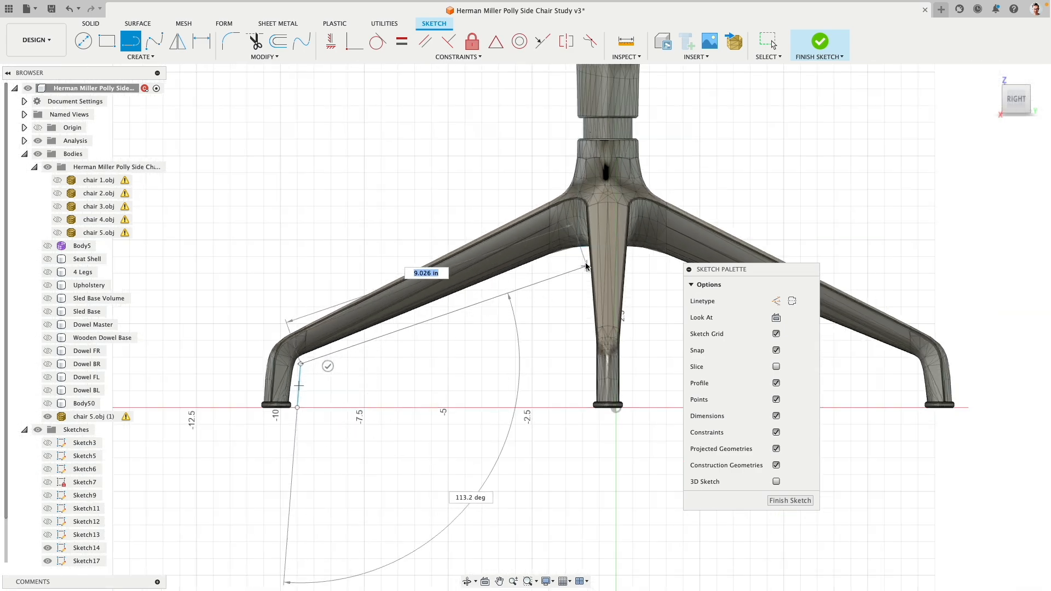
pyautogui.scroll(5, 567, 257)
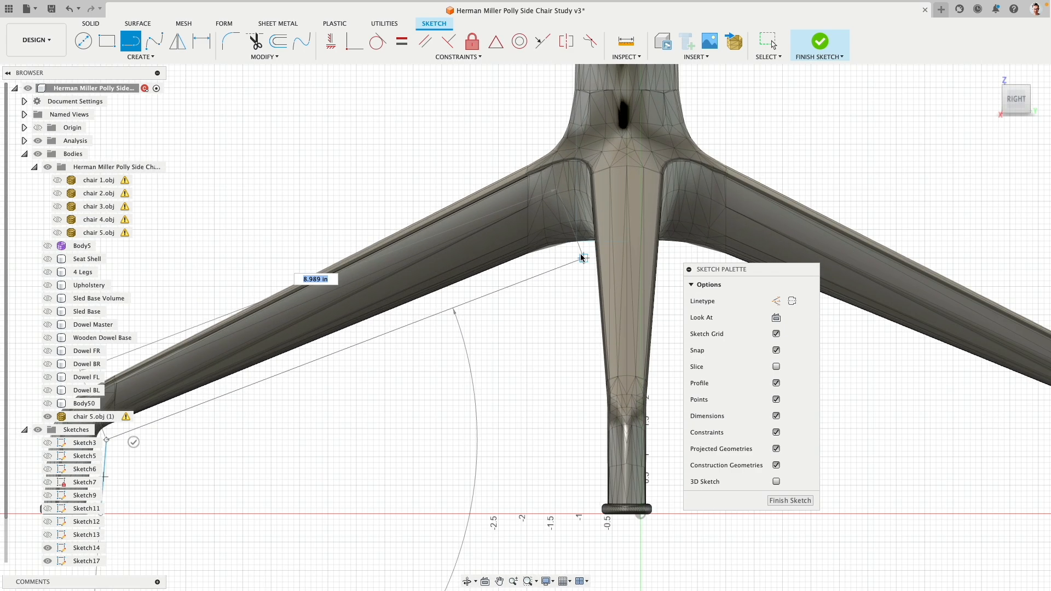
pyautogui.click(534, 252)
pyautogui.scroll(-2, 538, 309)
pyautogui.press('Escape')
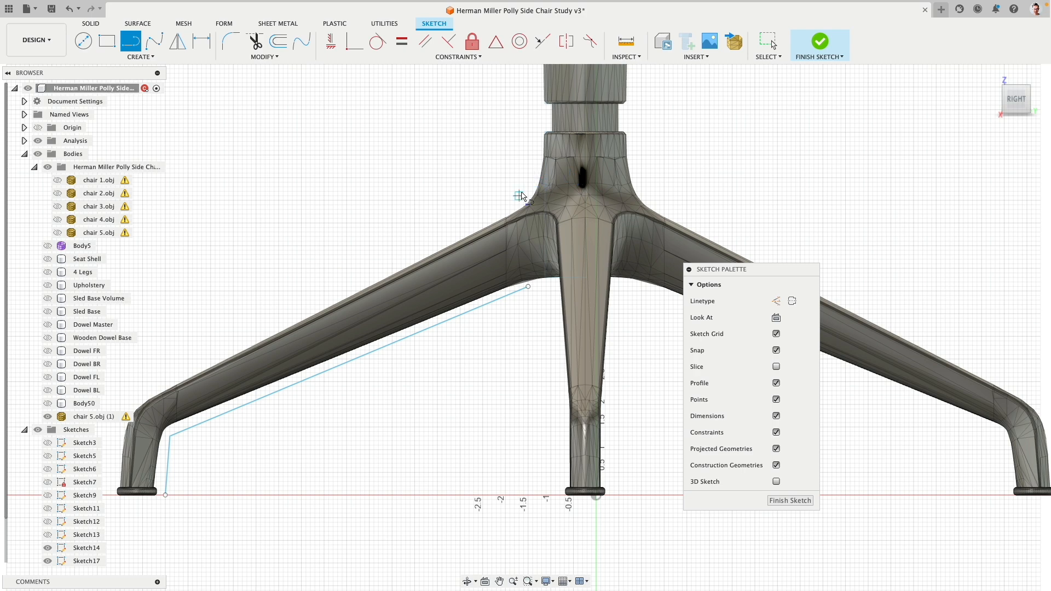
# - Sketch the leg's upper and outer lines from beside the hub down to the floor, and join them along the floor to the inner line
pyautogui.scroll(6, 426, 269)
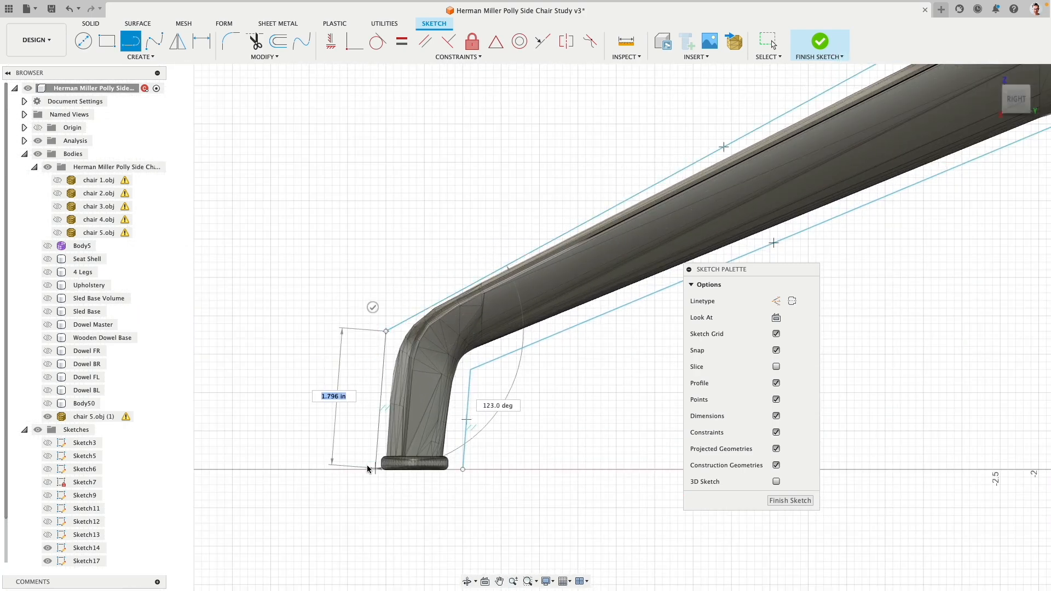
pyautogui.click(363, 470)
pyautogui.click(463, 469)
pyautogui.scroll(-4, 492, 347)
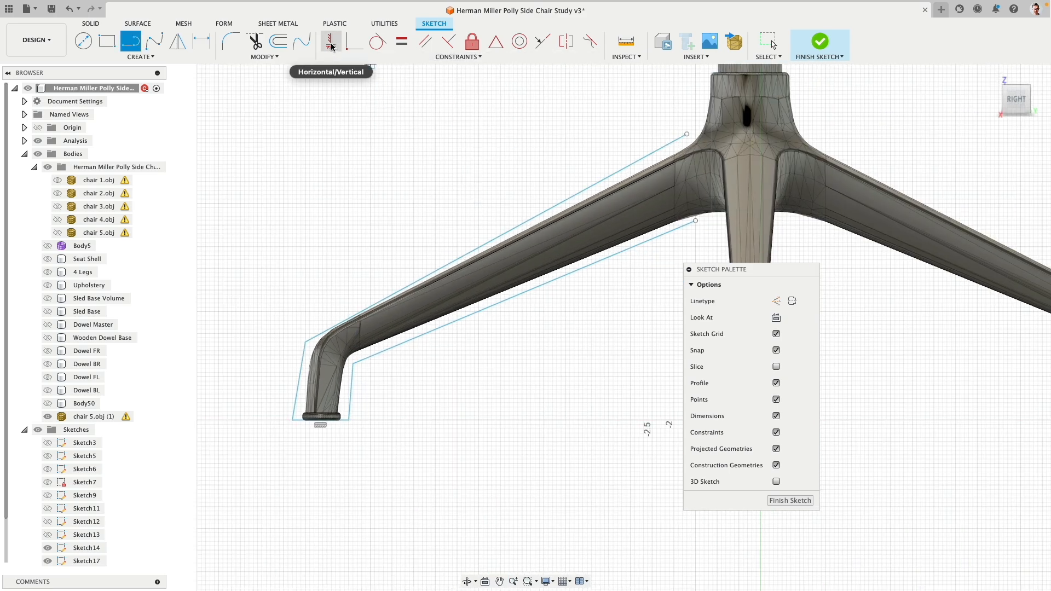
# - Apply a Horizontal/Vertical constraint between the inner foot point of the leg outline and the sketch origin
pyautogui.click(330, 41)
pyautogui.moveTo(553, 344); pyautogui.dragTo(386, 315, button='middle')
pyautogui.click(187, 394)
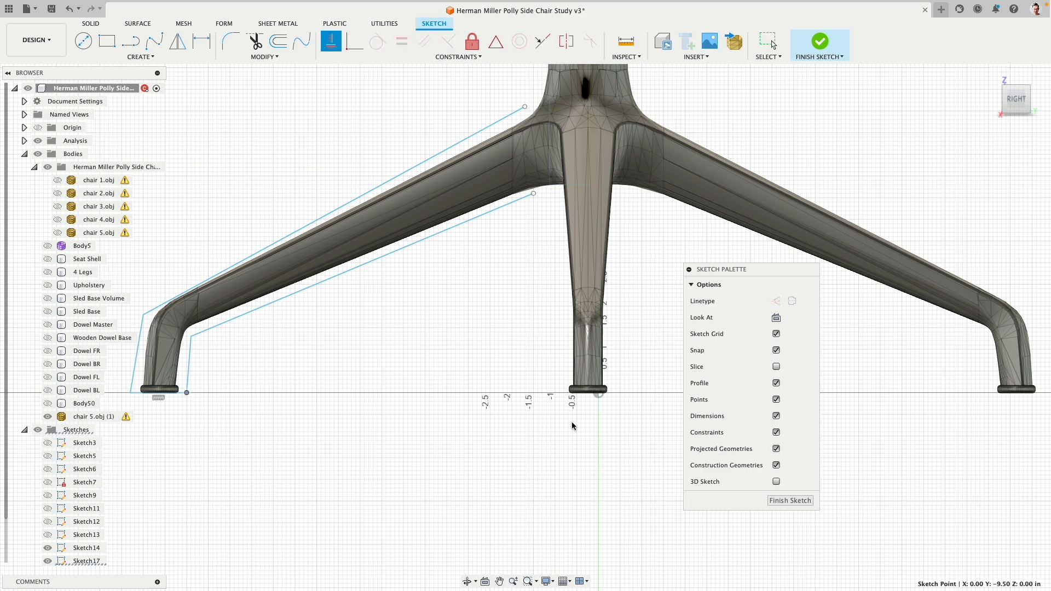
pyautogui.click(599, 396)
pyautogui.moveTo(313, 332); pyautogui.dragTo(461, 330, button='middle')
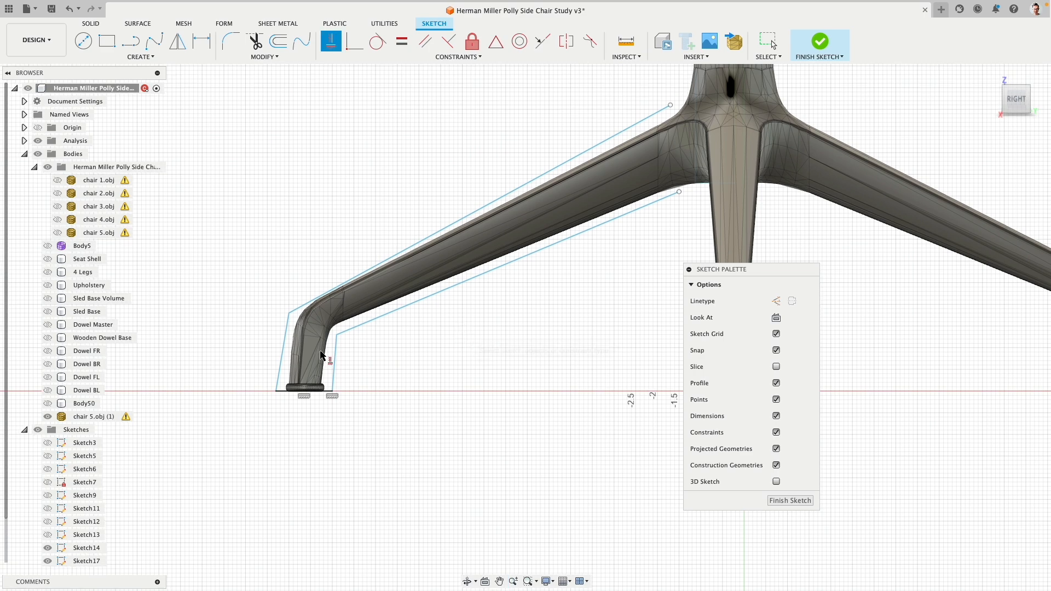
# - Move the leg outline's inner foot point and inner bend point so the lines follow the inner edge of the mesh leg
pyautogui.scroll(6, 339, 394)
pyautogui.press('Escape')
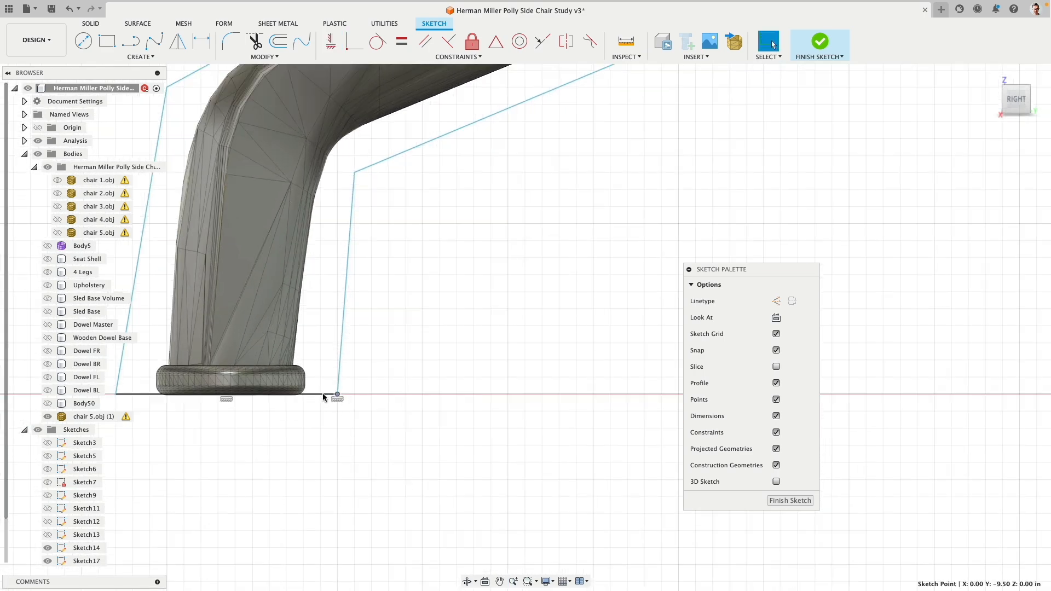
pyautogui.moveTo(397, 256); pyautogui.dragTo(470, 415, button='middle')
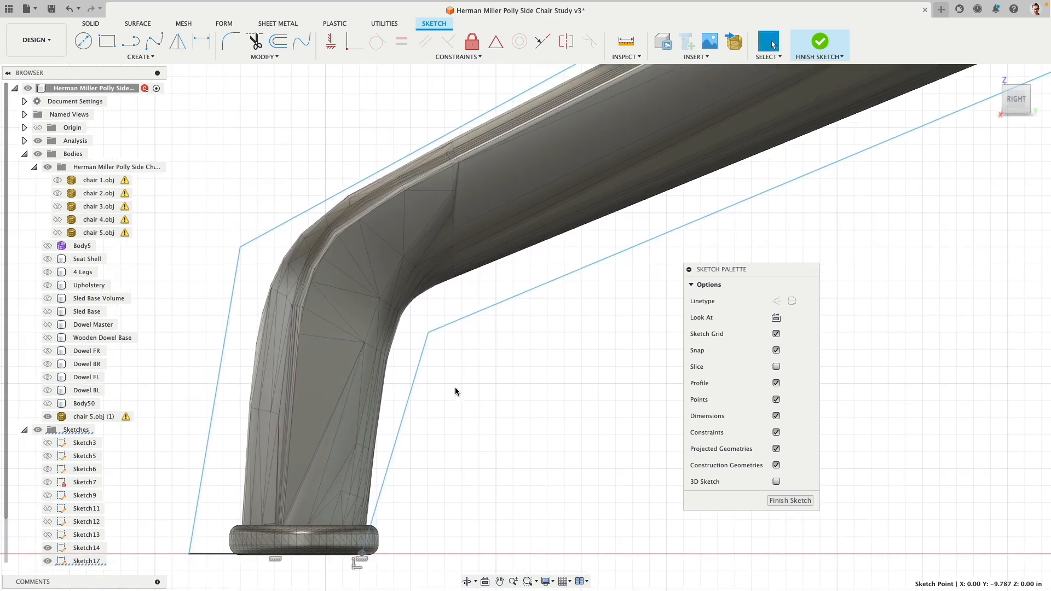
pyautogui.moveTo(429, 335); pyautogui.dragTo(395, 299)
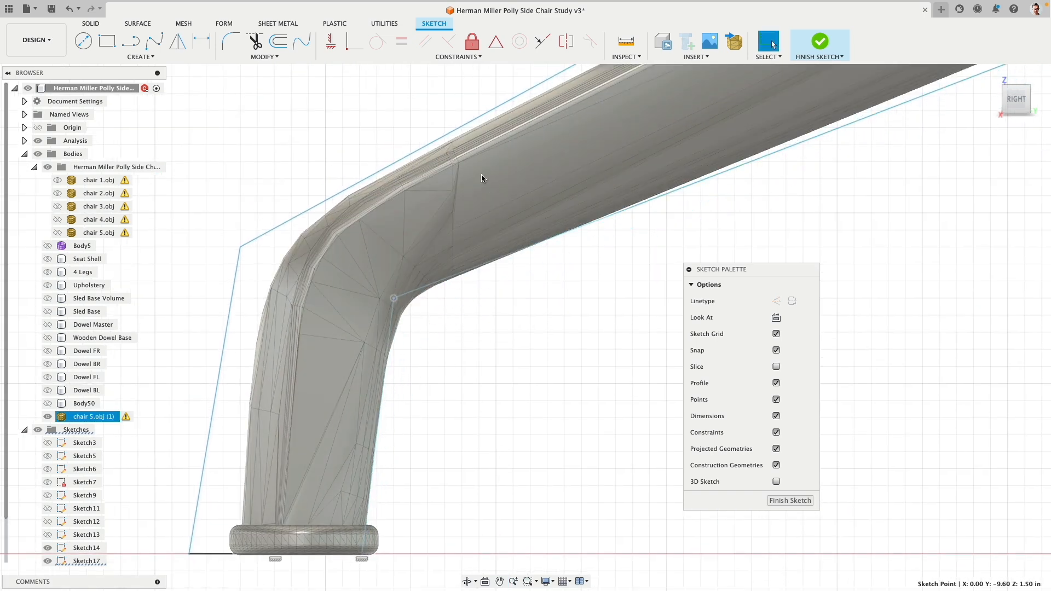
# - Apply a Fix constraint to the inner foot line, locking it between the floor and the bend
pyautogui.click(472, 42)
pyautogui.moveTo(451, 437); pyautogui.dragTo(496, 365, button='middle')
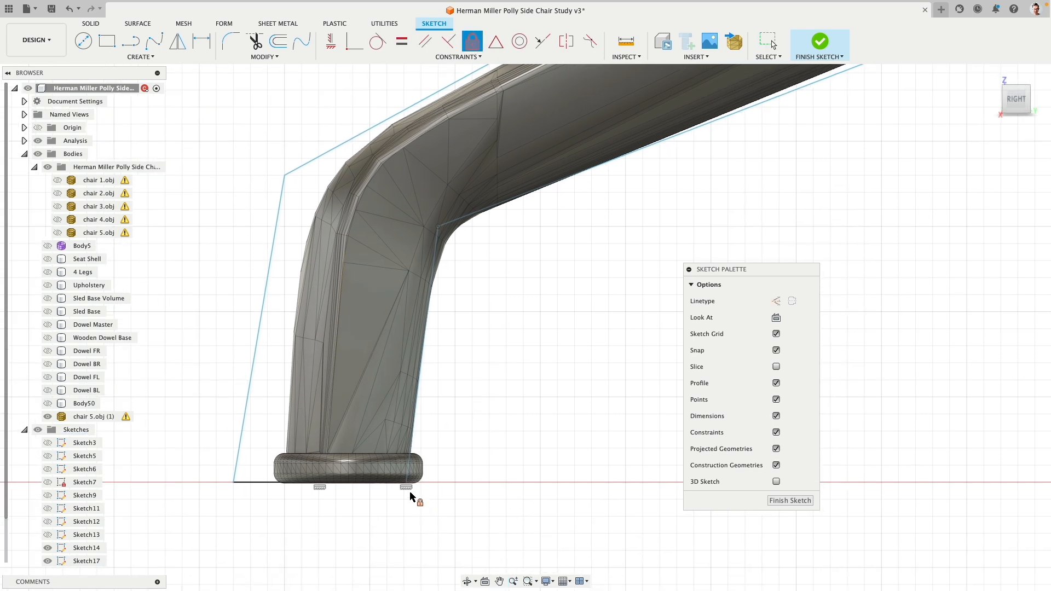
pyautogui.click(406, 485)
pyautogui.press('Escape')
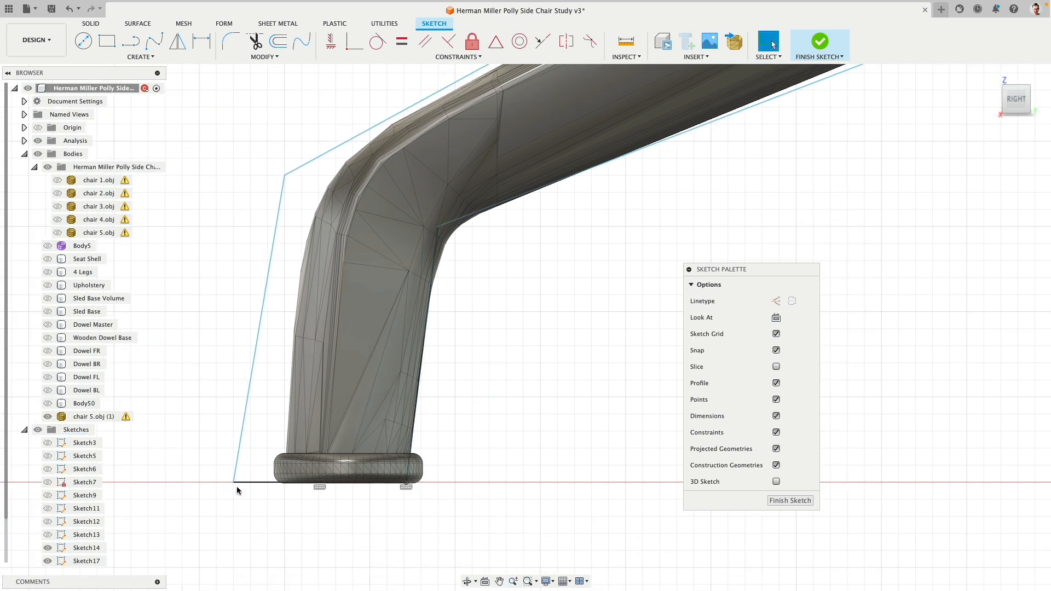
# - Align the outer foot point and outer bend corner with the mesh's outer edge, and fix the outer foot line in place
pyautogui.moveTo(233, 487); pyautogui.dragTo(285, 492)
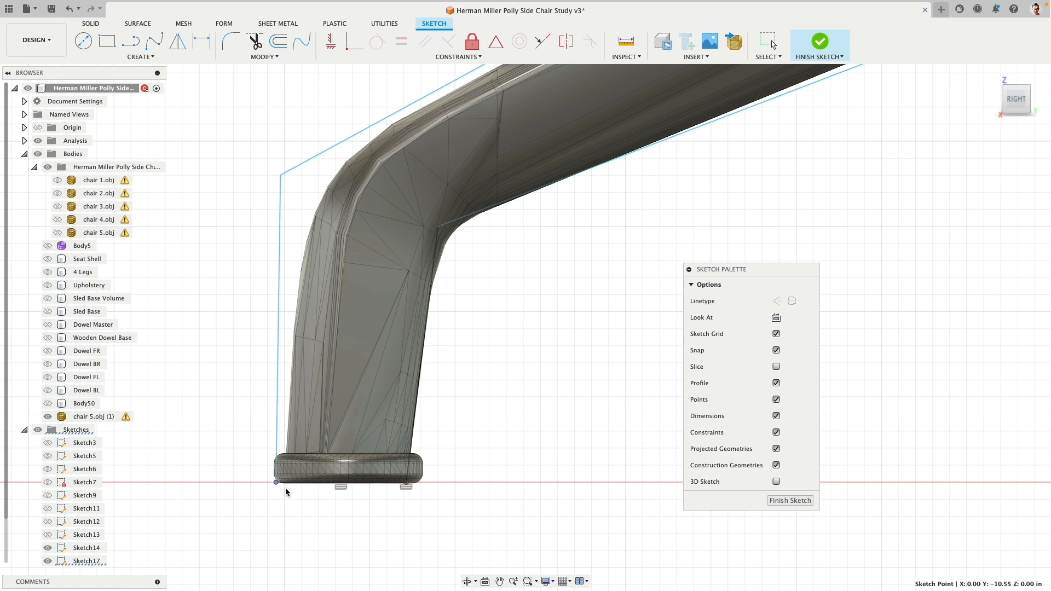
pyautogui.click(280, 188)
pyautogui.moveTo(280, 176); pyautogui.dragTo(303, 178)
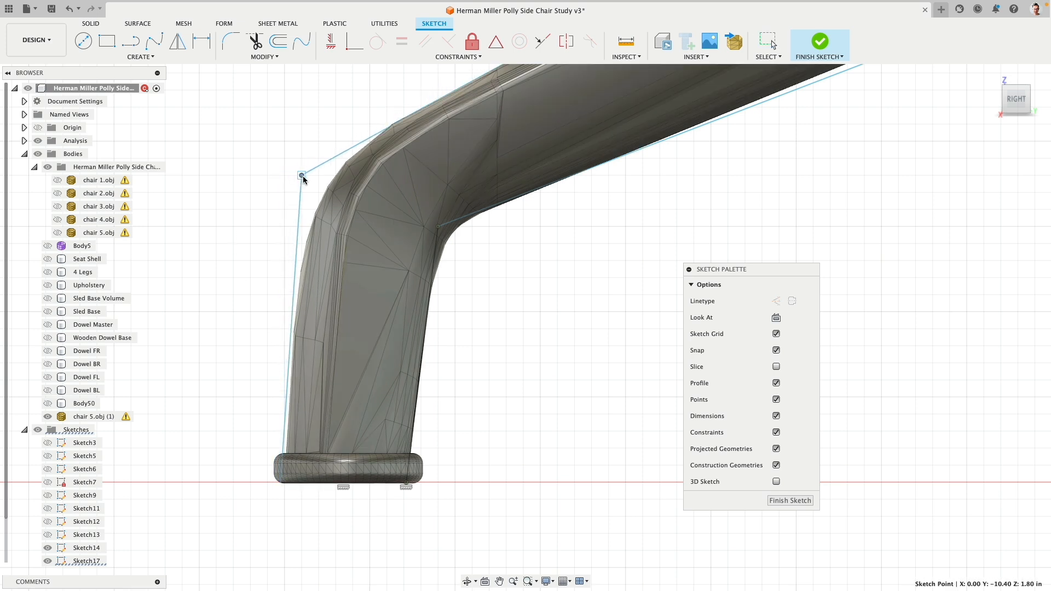
pyautogui.click(301, 236)
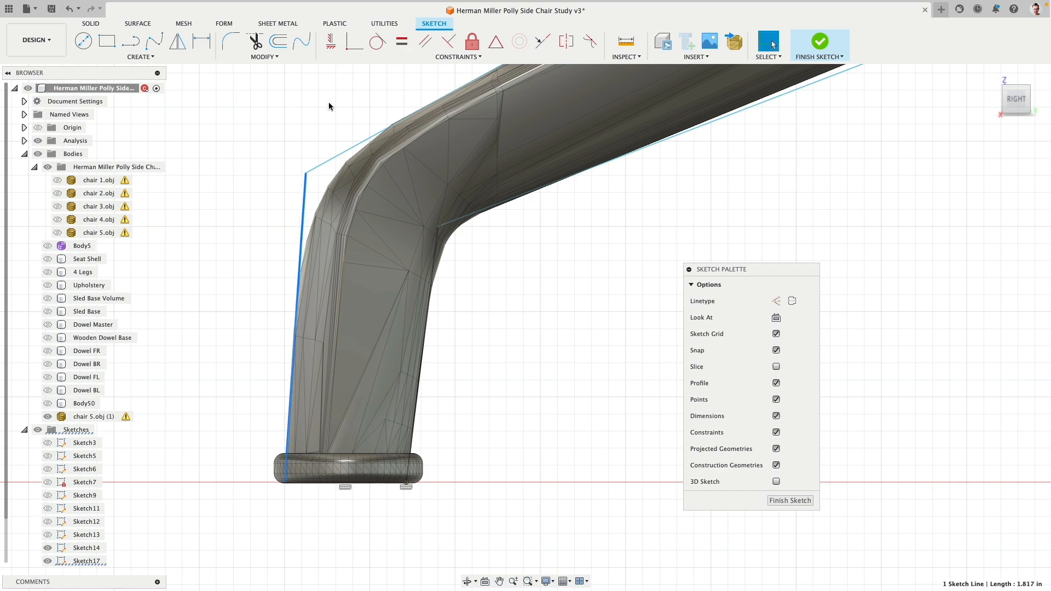
pyautogui.moveTo(213, 266); pyautogui.dragTo(186, 423, button='middle')
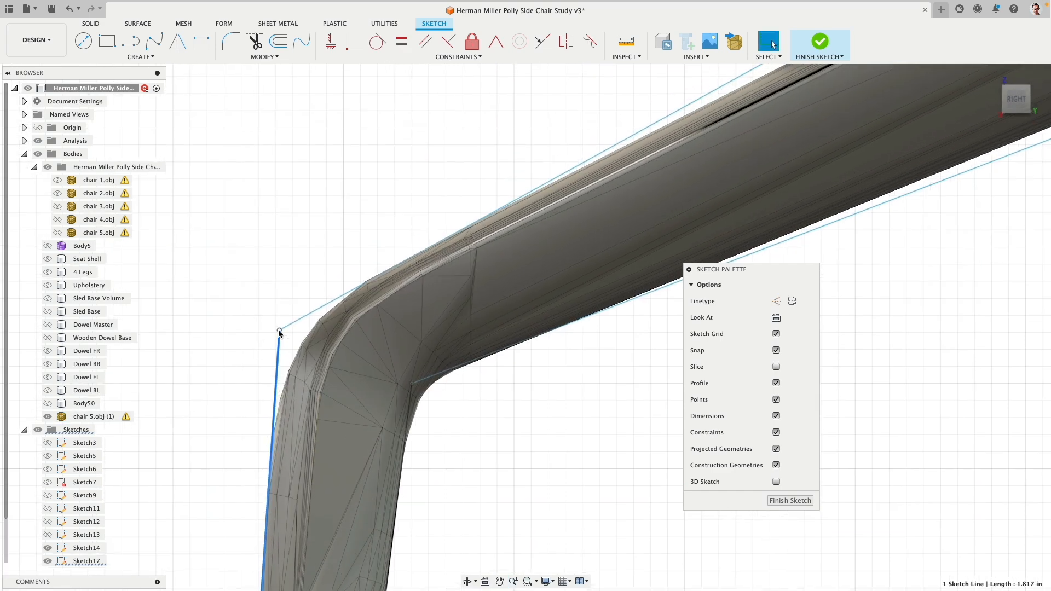
pyautogui.click(478, 36)
# - Move the hub ends of the upper and lower leg lines into the hub so both lines follow the mesh leg's edges
pyautogui.scroll(-5, 481, 312)
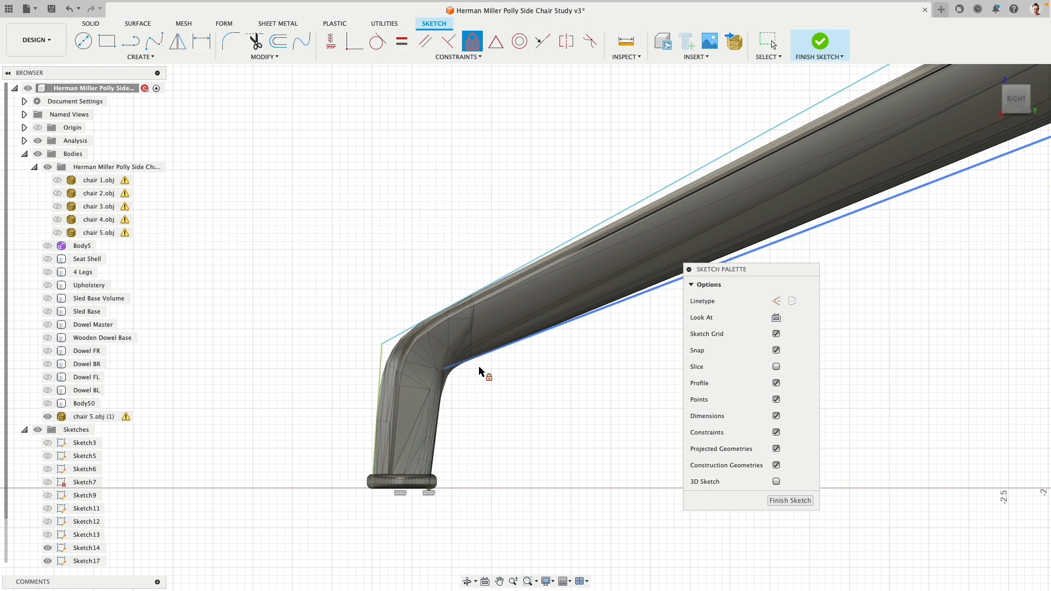
pyautogui.scroll(-3, 413, 401)
pyautogui.scroll(8, 441, 215)
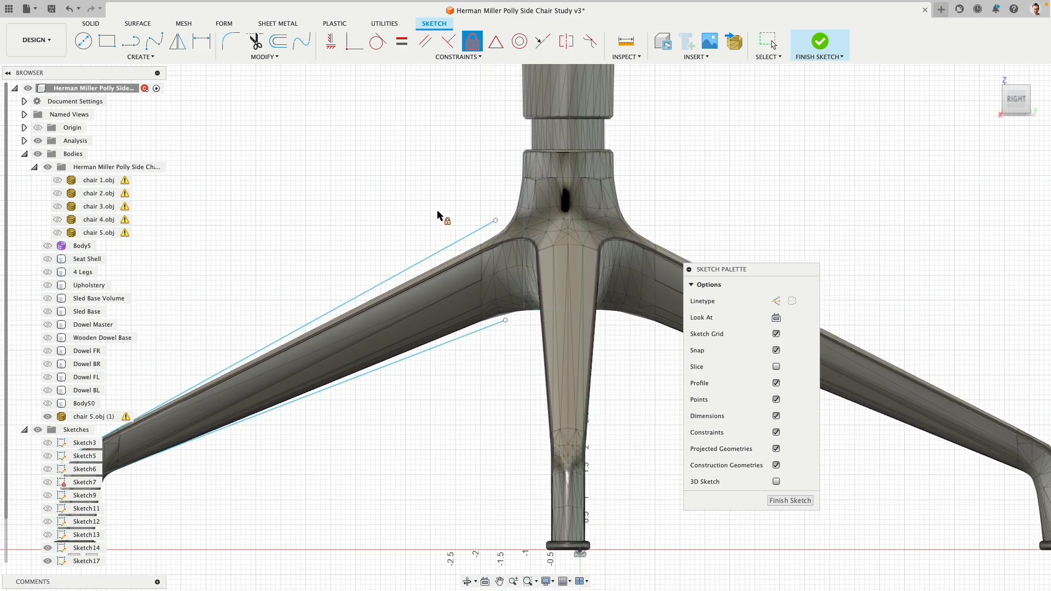
pyautogui.scroll(-3, 470, 256)
pyautogui.scroll(1, 507, 242)
pyautogui.press('Escape')
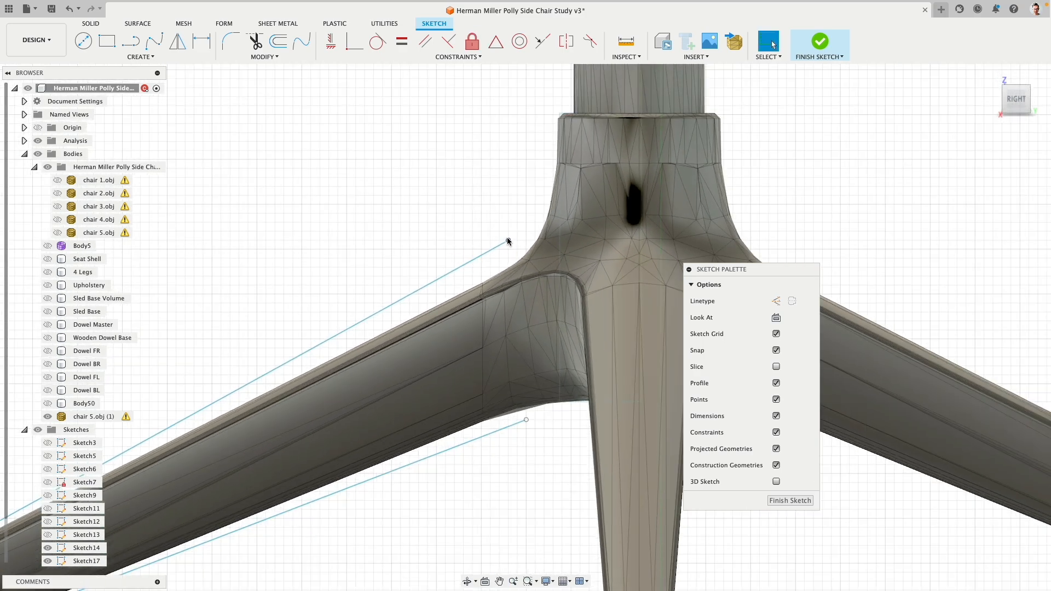
pyautogui.moveTo(509, 242)
pyautogui.mouseDown()
pyautogui.moveTo(564, 242)
pyautogui.moveTo(593, 227)
pyautogui.mouseUp()
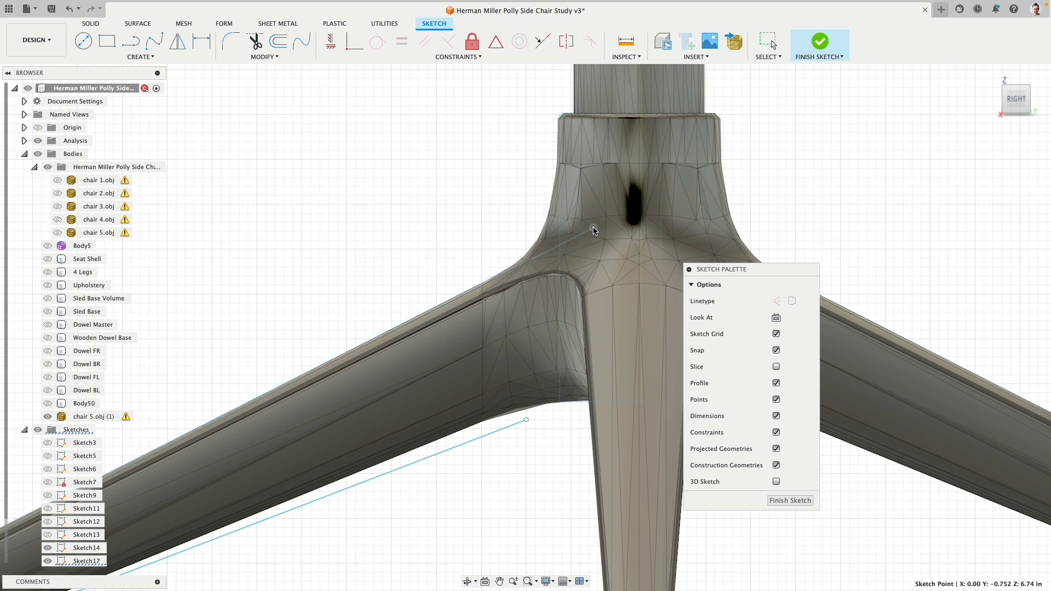
pyautogui.moveTo(545, 501); pyautogui.dragTo(493, 461, button='middle')
pyautogui.moveTo(474, 379); pyautogui.dragTo(489, 361)
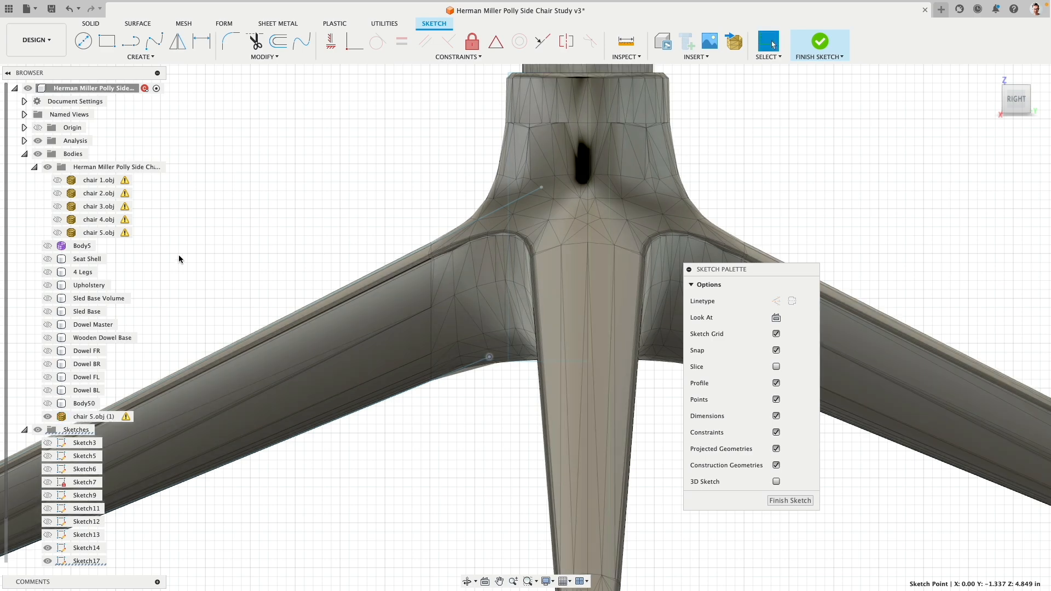
# - Hide the chair 5.obj (1) mesh and project the vertical centre line of the hub profile into the sketch
pyautogui.click(49, 417)
pyautogui.scroll(-3, 448, 388)
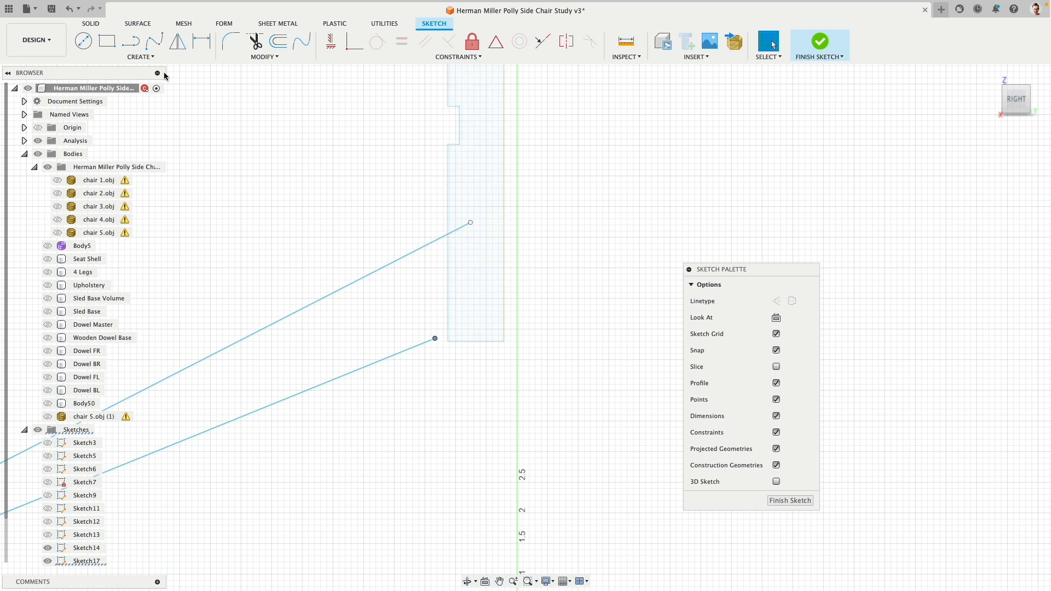
pyautogui.click(133, 59)
pyautogui.moveTo(153, 231)
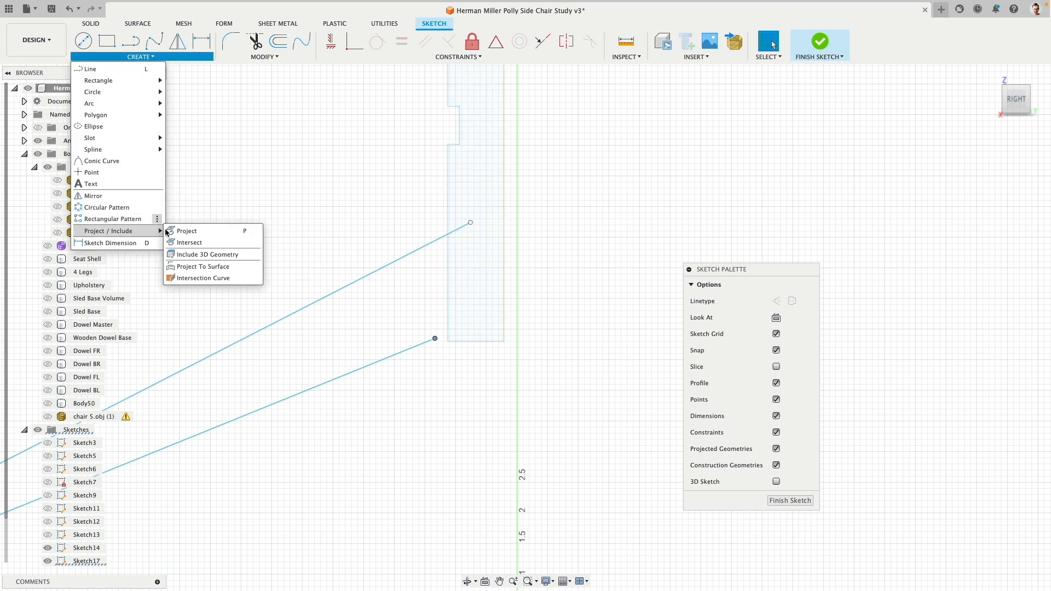
pyautogui.click(191, 231)
pyautogui.click(504, 224)
pyautogui.click(983, 190)
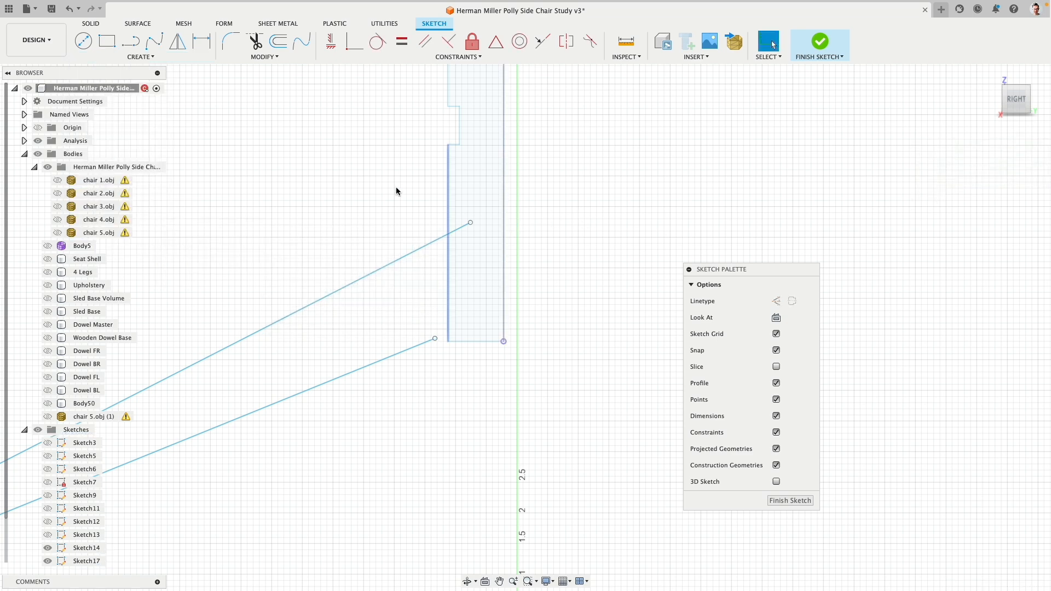
# - Extend the upper leg line to the projected centre line, and draw a horizontal line about 1.22 in long outward from the centre line's lower part
pyautogui.moveTo(293, 192); pyautogui.dragTo(436, 170, button='middle')
pyautogui.moveTo(627, 198); pyautogui.dragTo(660, 183)
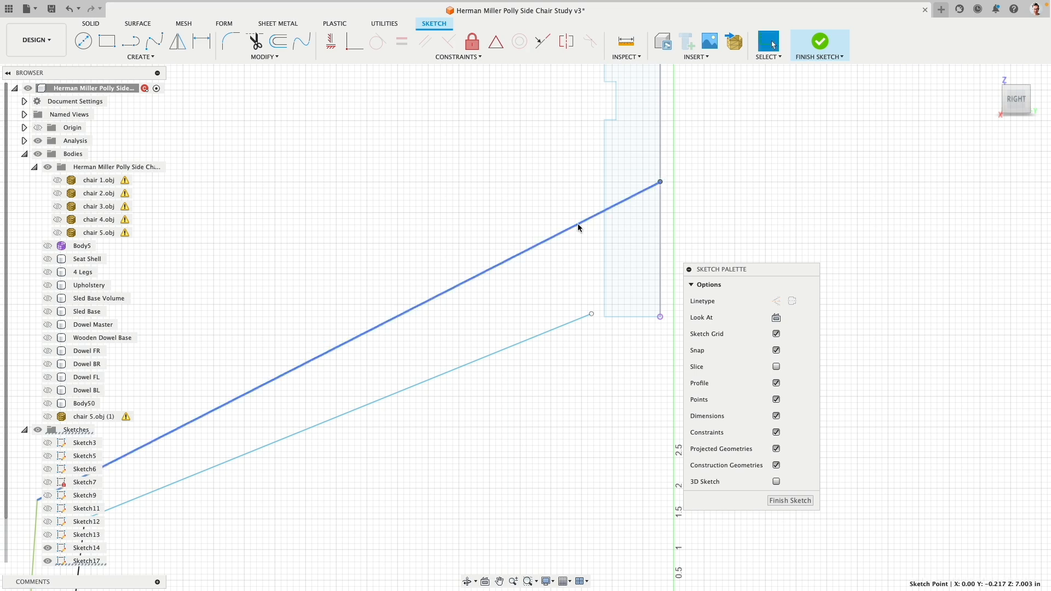
pyautogui.click(135, 47)
pyautogui.moveTo(425, 185); pyautogui.dragTo(293, 148, button='middle')
pyautogui.scroll(3, 586, 292)
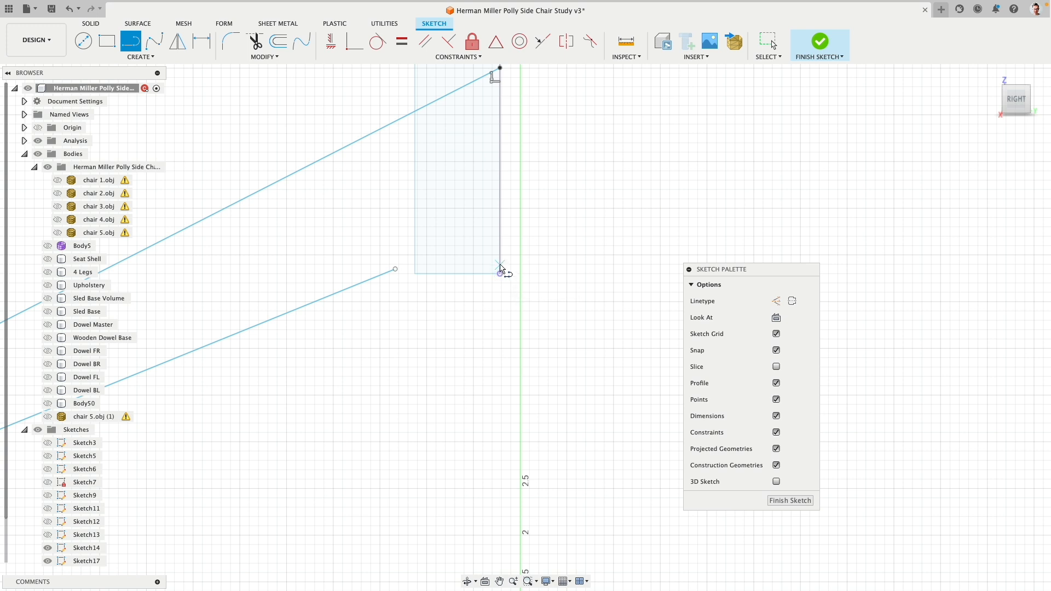
pyautogui.click(614, 256)
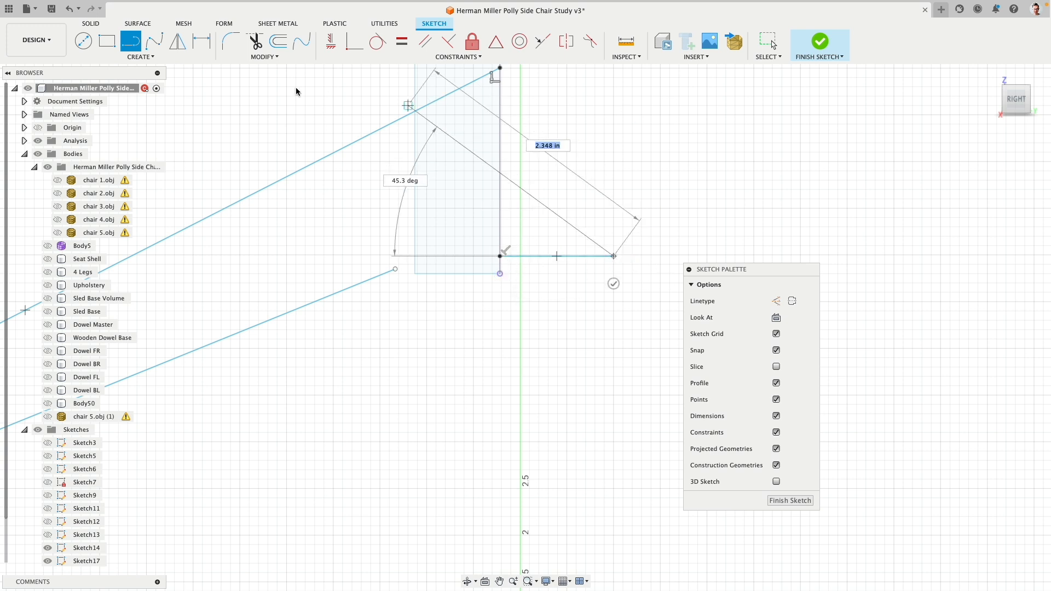
# - Connect the lower leg line to the centre line with a 3-point arc tangent to the leg and horizontal lines, and make the horizontal line construction
pyautogui.click(151, 58)
pyautogui.moveTo(137, 104)
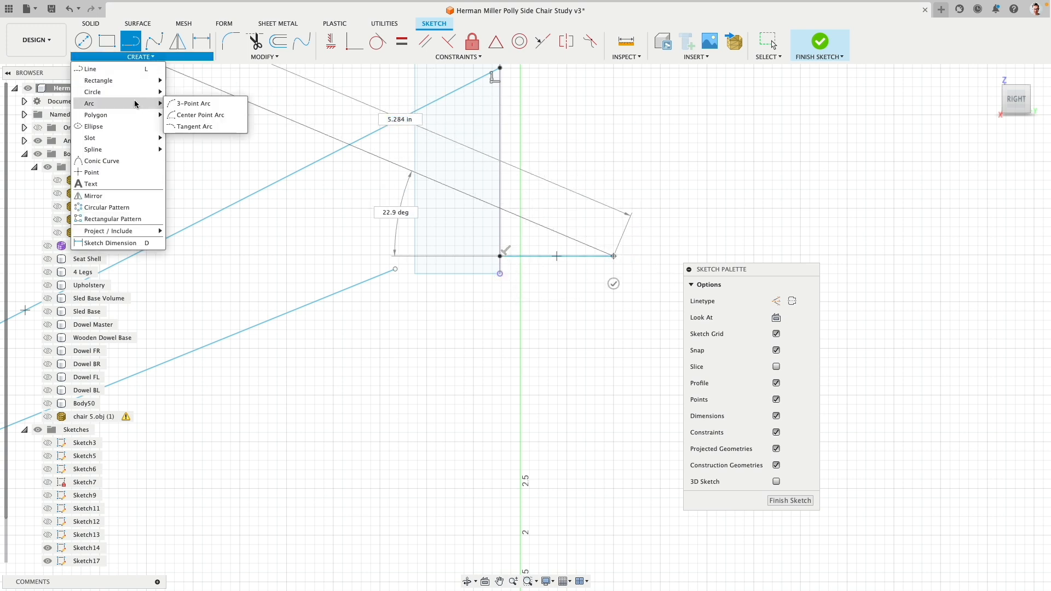
pyautogui.click(200, 103)
pyautogui.click(396, 269)
pyautogui.click(378, 42)
pyautogui.click(487, 255)
pyautogui.click(519, 257)
pyautogui.press('Escape')
pyautogui.click(548, 256)
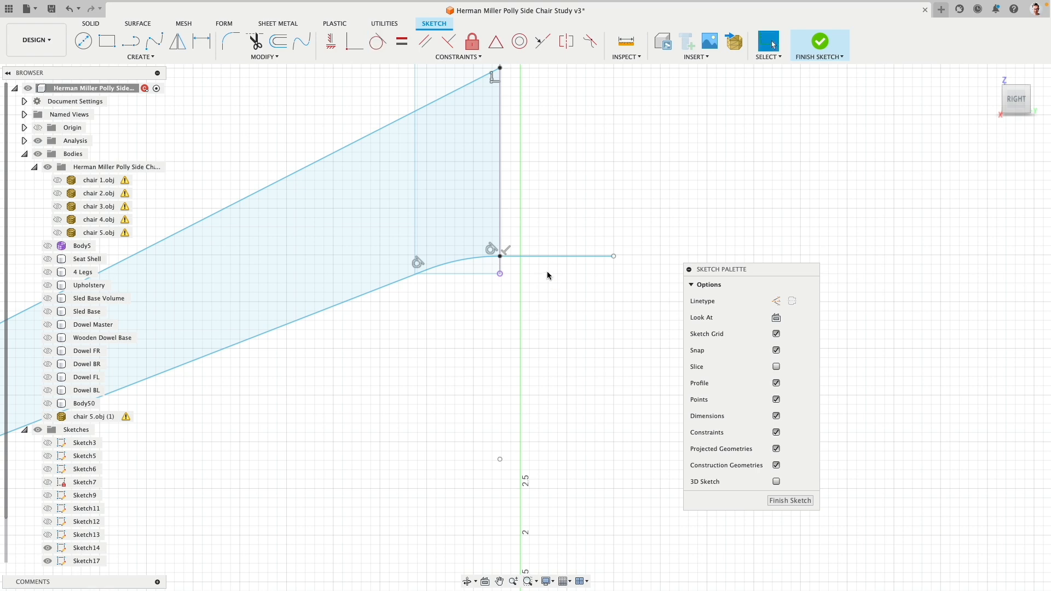
pyautogui.click(777, 301)
# - Show the chair 5.obj (1) mesh to compare it with the leg outline, and finish the sketch
pyautogui.scroll(-3, 558, 324)
pyautogui.moveTo(329, 195); pyautogui.dragTo(518, 155, button='middle')
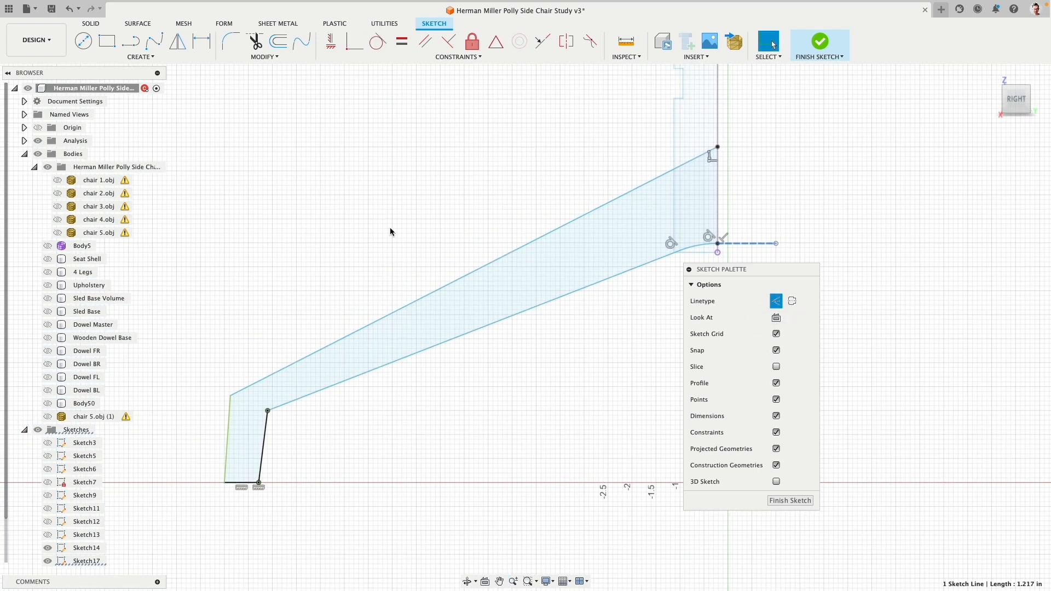
pyautogui.scroll(-2, 383, 225)
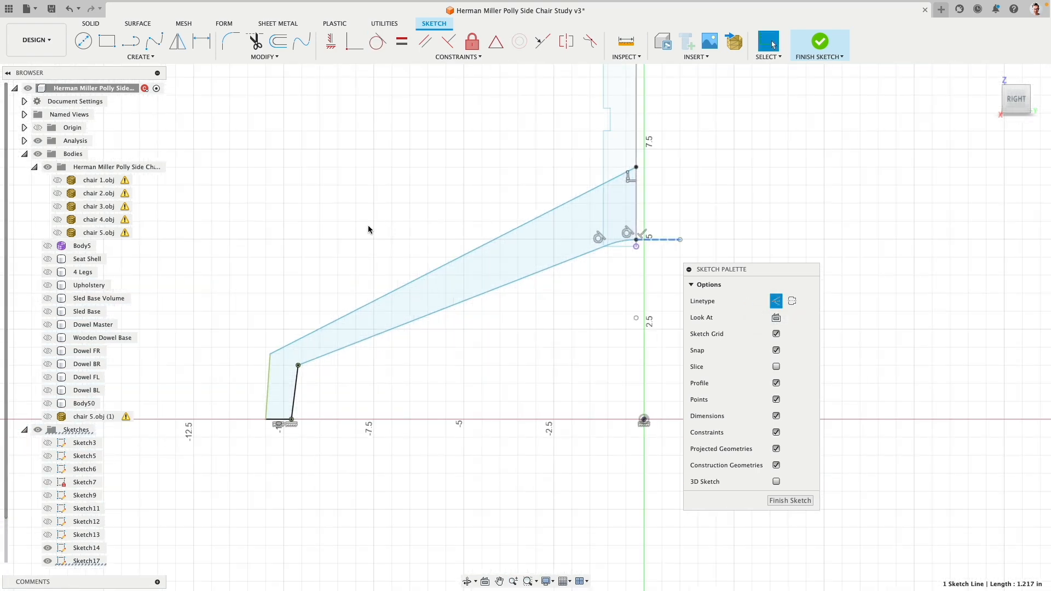
pyautogui.click(48, 416)
pyautogui.scroll(3, 664, 148)
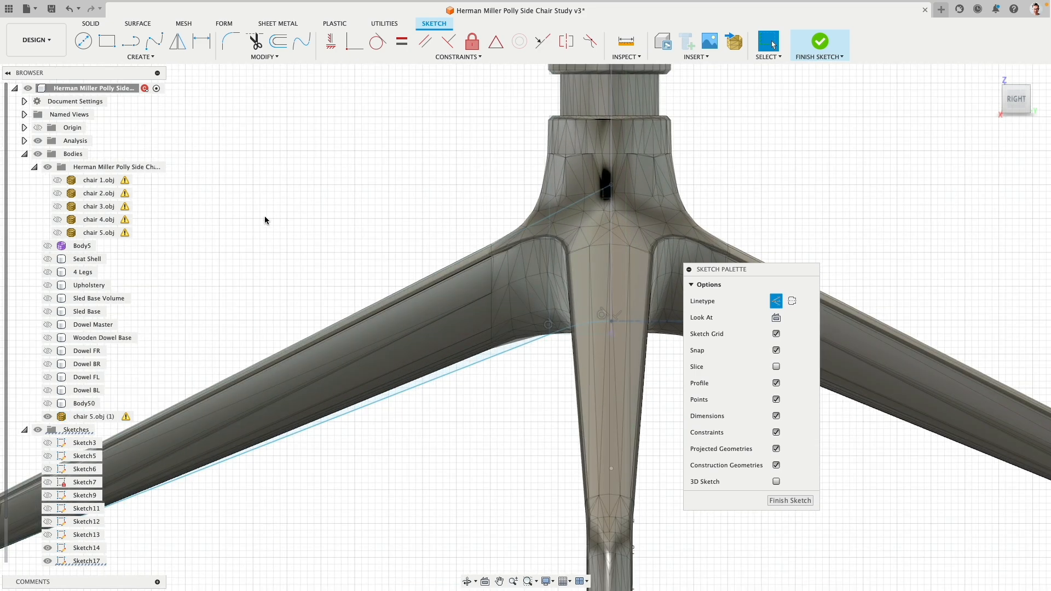
pyautogui.scroll(-2, 335, 220)
pyautogui.click(821, 42)
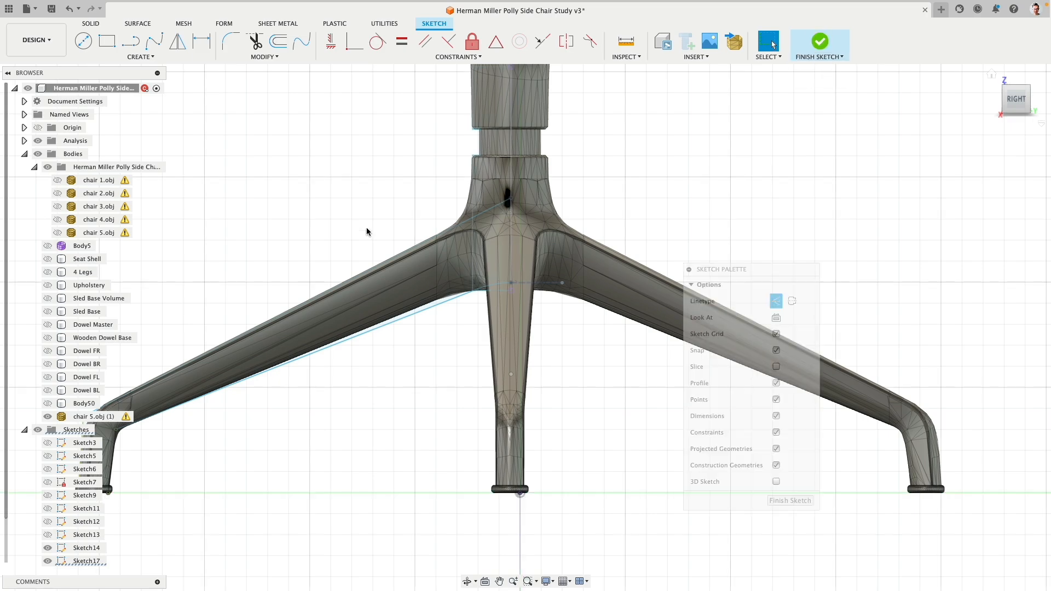
# - Try to lower the arc's end point on the hub centre line while viewing the hub from below, and undo the move
pyautogui.scroll(-2, 335, 232)
pyautogui.scroll(4, 426, 268)
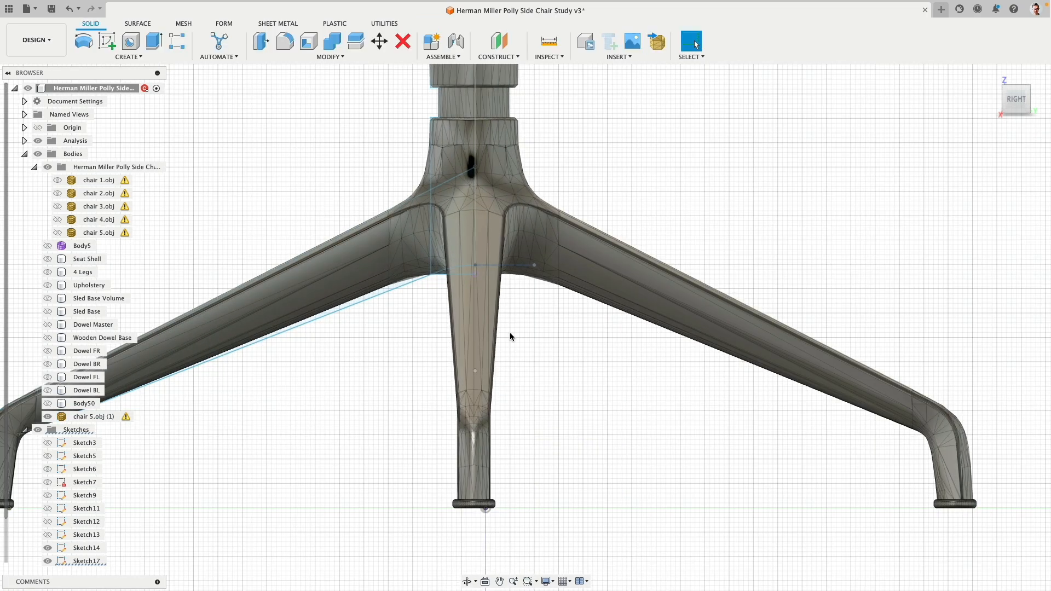
pyautogui.keyDown('shift'); pyautogui.moveTo(469, 268); pyautogui.dragTo(451, 282, button='middle'); pyautogui.keyUp('shift')
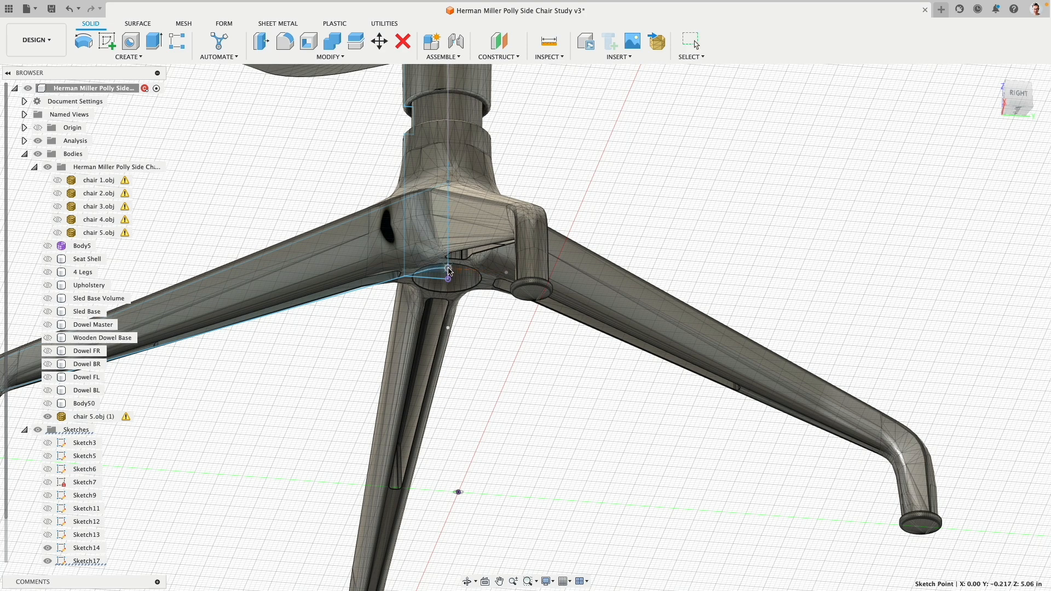
pyautogui.moveTo(449, 275); pyautogui.dragTo(447, 286)
pyautogui.press('super+z')
pyautogui.scroll(-3, 404, 284)
pyautogui.scroll(3, 402, 288)
pyautogui.scroll(3, 402, 288)
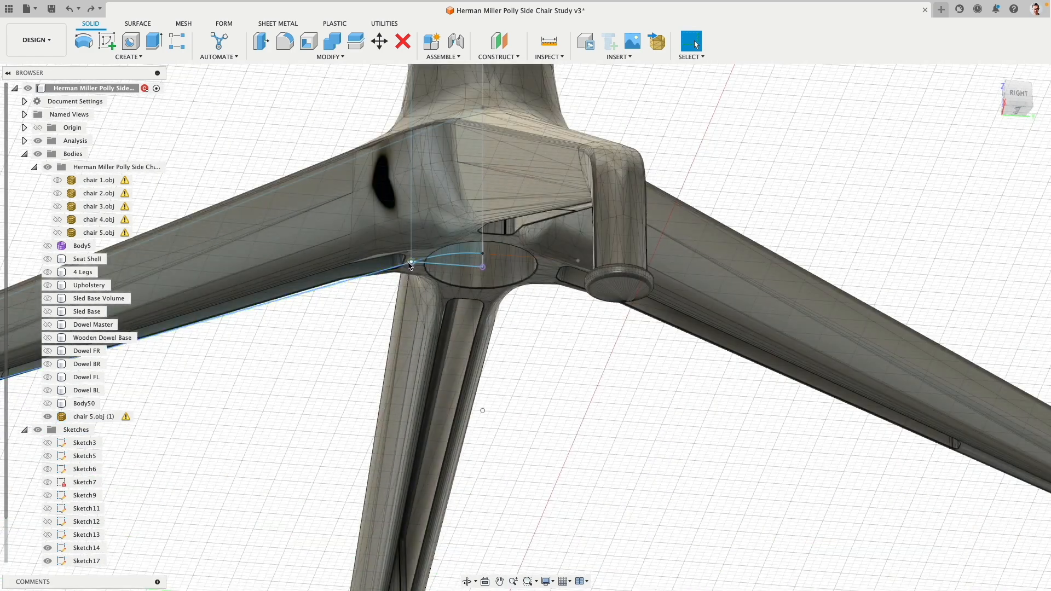
# - Move the sketch point where the lower leg line meets the arc up by 0.123 in from the right view
pyautogui.scroll(-3, 932, 155)
pyautogui.click(1017, 97)
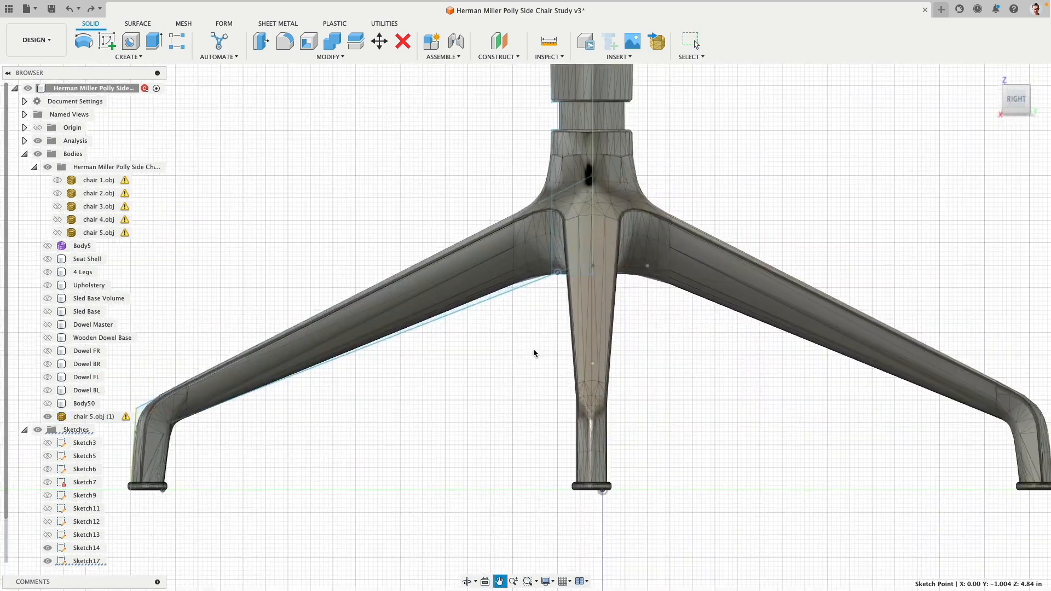
pyautogui.scroll(5, 548, 316)
pyautogui.press('m')
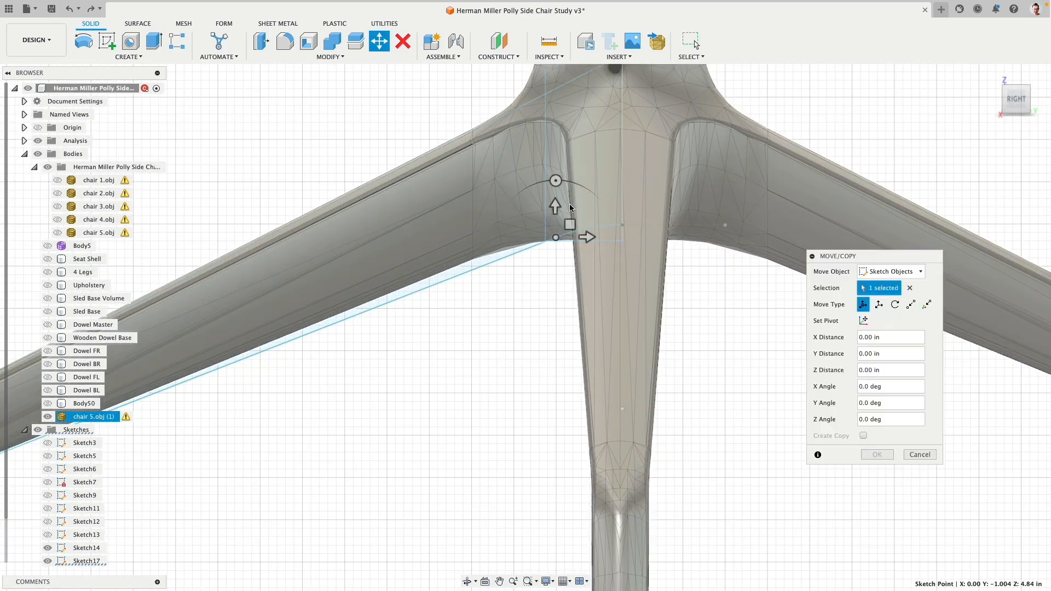
pyautogui.moveTo(557, 207); pyautogui.dragTo(557, 196)
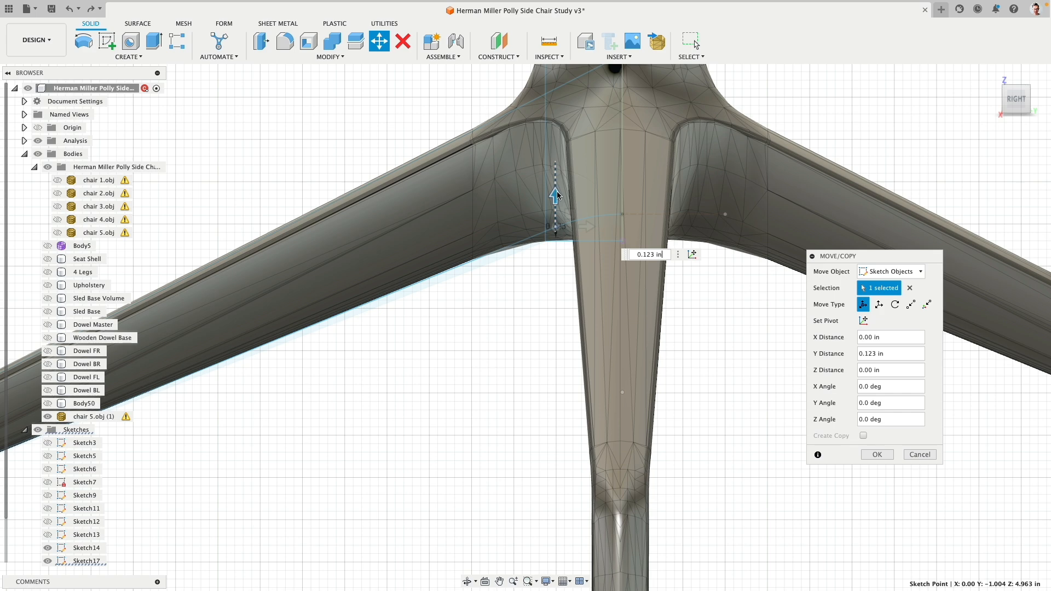
pyautogui.scroll(-5, 491, 333)
pyautogui.moveTo(311, 212); pyautogui.dragTo(452, 167, button='middle')
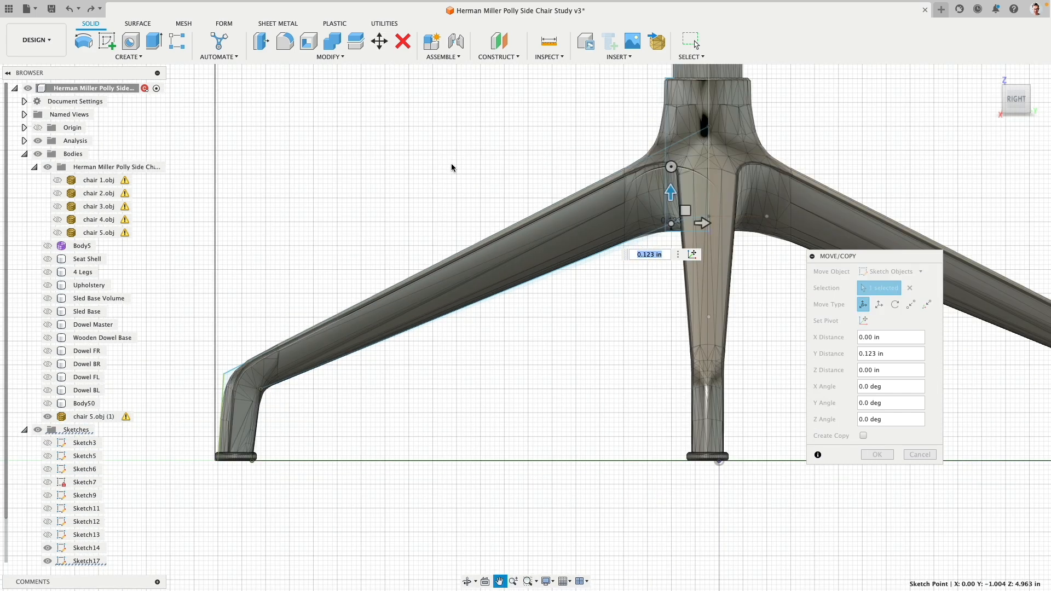
pyautogui.press('Return')
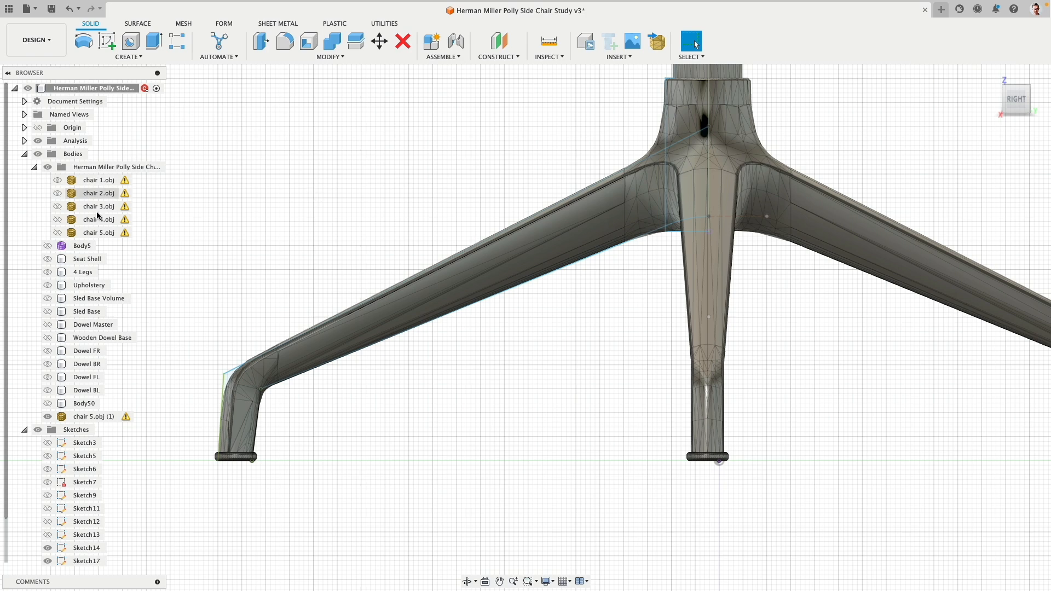
# - Hide the chair 5.obj (1) mesh and Sketch14 so only the leg profile sketch is displayed
pyautogui.click(48, 417)
pyautogui.scroll(-3, 331, 235)
pyautogui.moveTo(331, 235)
pyautogui.keyDown('shift'); pyautogui.mouseDown(button='middle')
pyautogui.moveTo(336, 204)
pyautogui.moveTo(321, 214)
pyautogui.mouseUp(button='middle'); pyautogui.keyUp('shift')
pyautogui.click(48, 548)
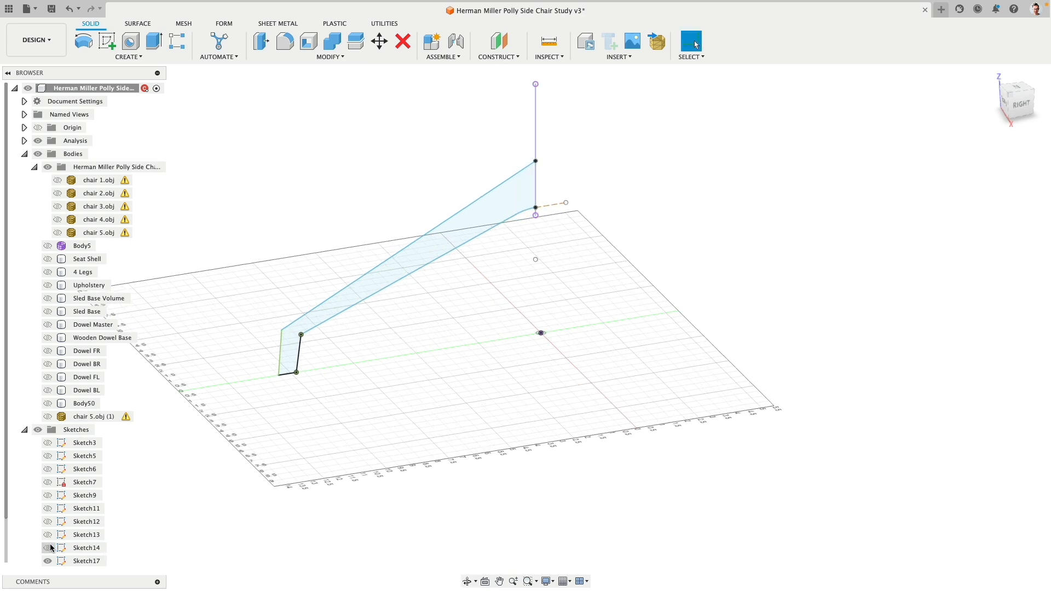
# - Revolve the closed leg profile 360 degrees about the vertical hub centre line as a new body
pyautogui.click(83, 40)
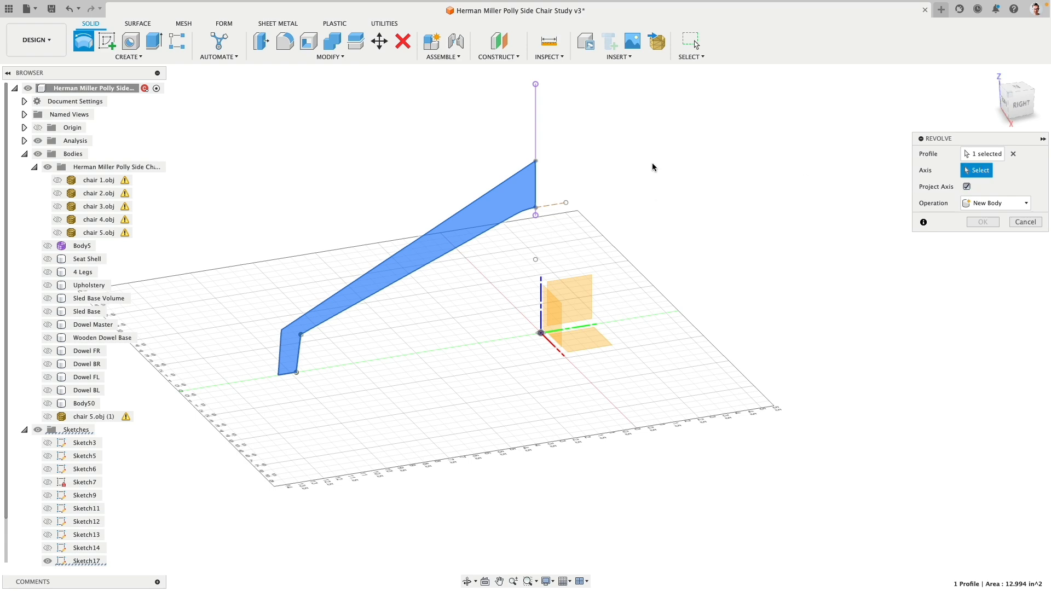
pyautogui.click(536, 186)
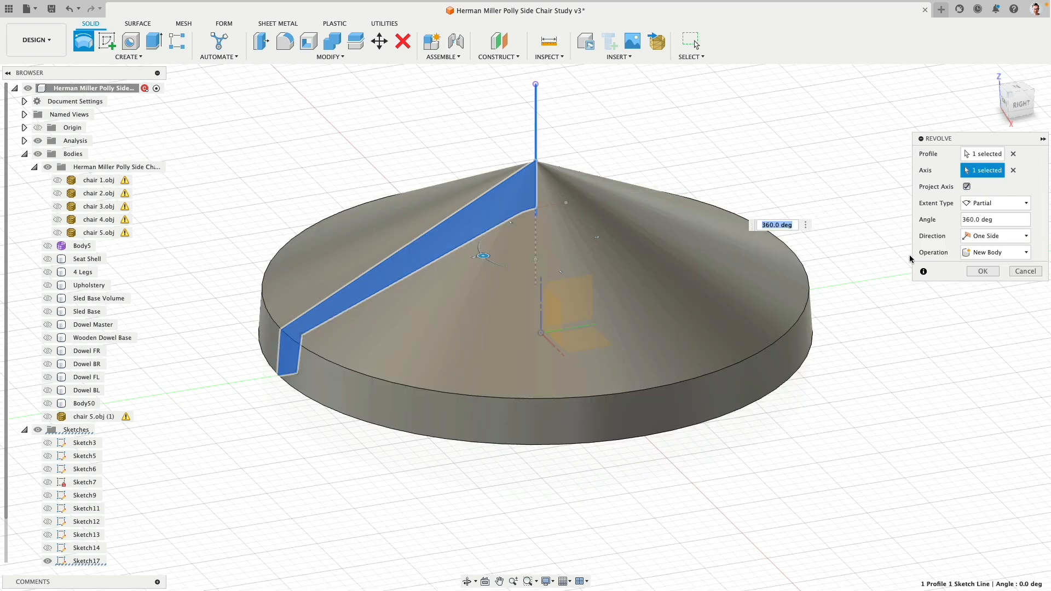
pyautogui.click(983, 271)
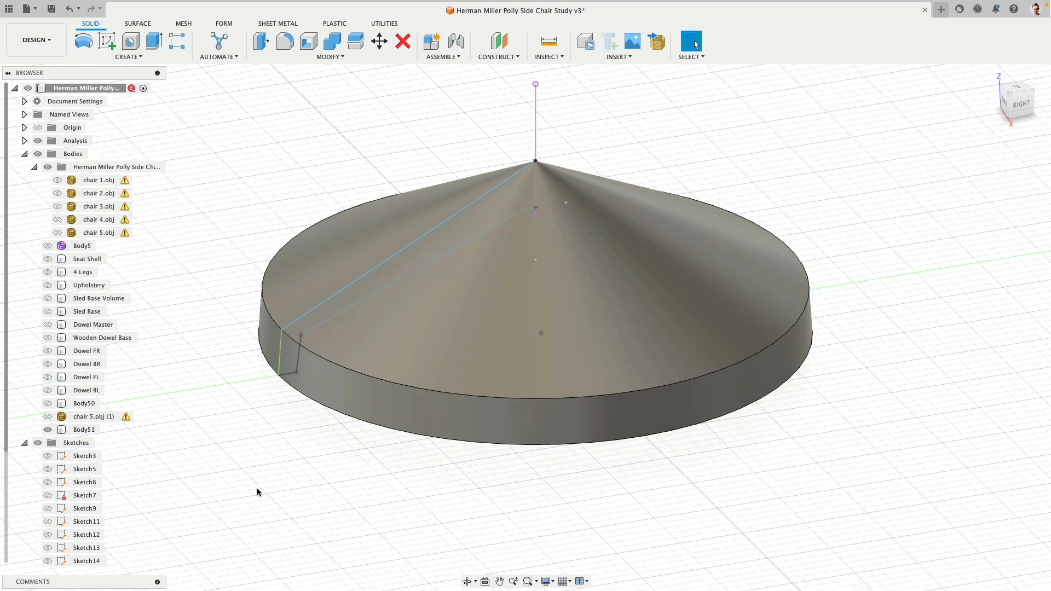
# - Try a fillet of about 9.383 in on the revolved body's upper outer rim edge and remove that edge selection
pyautogui.moveTo(274, 481)
pyautogui.keyDown('shift'); pyautogui.mouseDown(button='middle')
pyautogui.moveTo(282, 404)
pyautogui.moveTo(277, 481)
pyautogui.mouseUp(button='middle'); pyautogui.keyUp('shift')
pyautogui.click(331, 362)
pyautogui.click(331, 363)
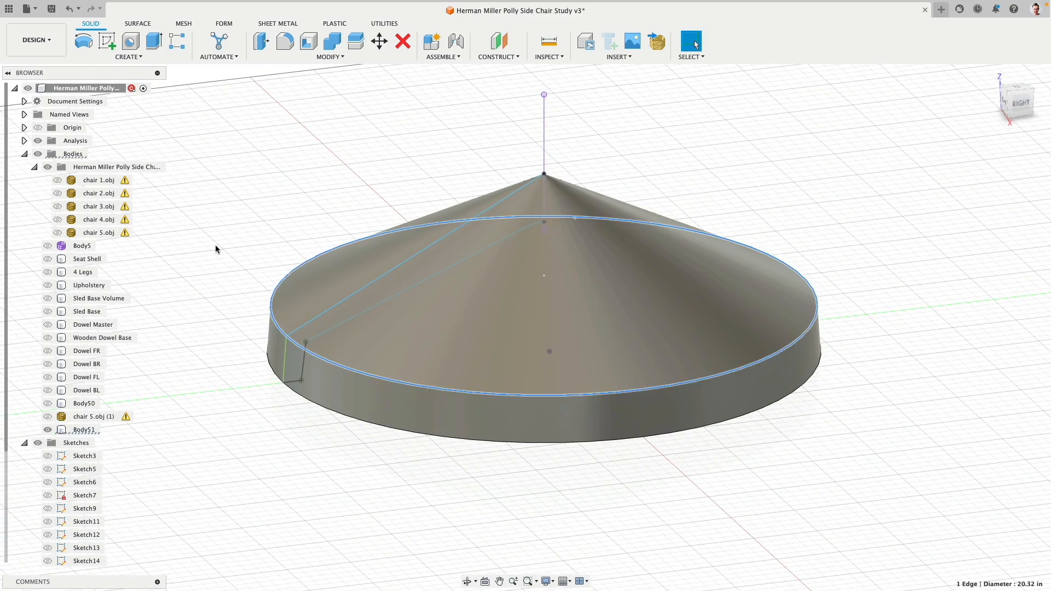
pyautogui.click(285, 42)
pyautogui.moveTo(261, 301); pyautogui.dragTo(269, 307)
pyautogui.keyDown('shift'); pyautogui.moveTo(305, 460); pyautogui.dragTo(274, 433, button='middle'); pyautogui.keyUp('shift')
pyautogui.moveTo(359, 380); pyautogui.dragTo(324, 359)
pyautogui.keyDown('shift'); pyautogui.moveTo(283, 319); pyautogui.dragTo(297, 335, button='middle'); pyautogui.keyUp('shift')
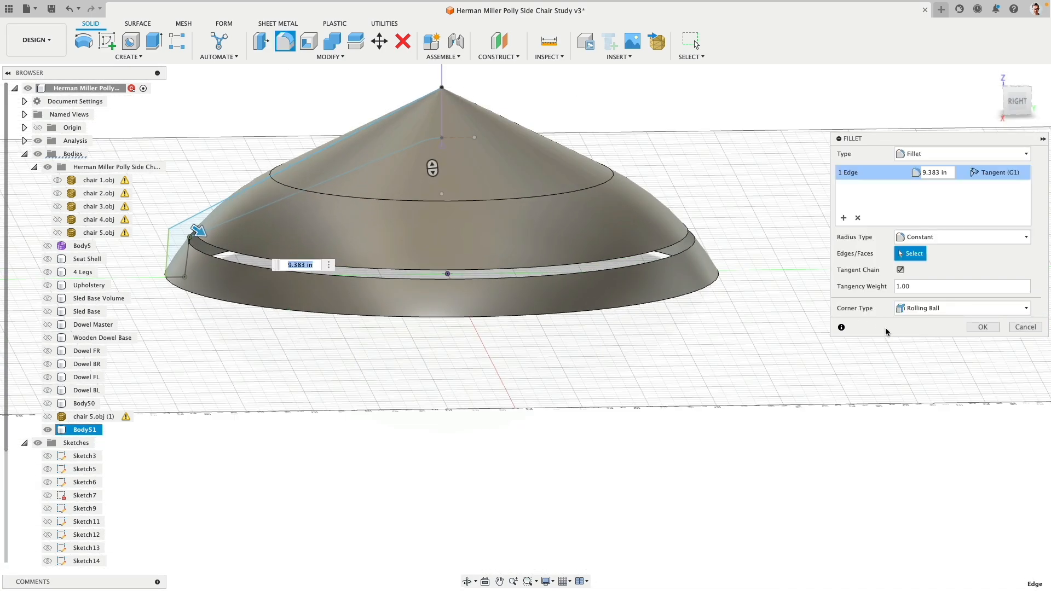
pyautogui.click(858, 218)
# - Fillet the revolved body's upper outer rim edge with a radius of about 1.123 in
pyautogui.keyDown('shift'); pyautogui.moveTo(300, 439); pyautogui.dragTo(352, 315, button='middle'); pyautogui.keyUp('shift')
pyautogui.click(350, 285)
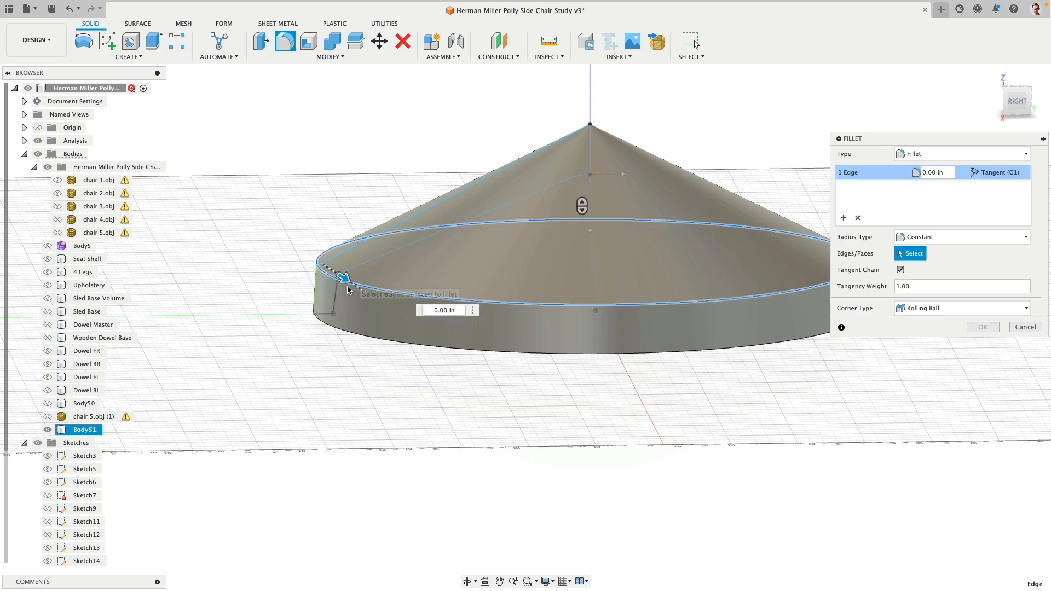
pyautogui.rightClick(282, 368)
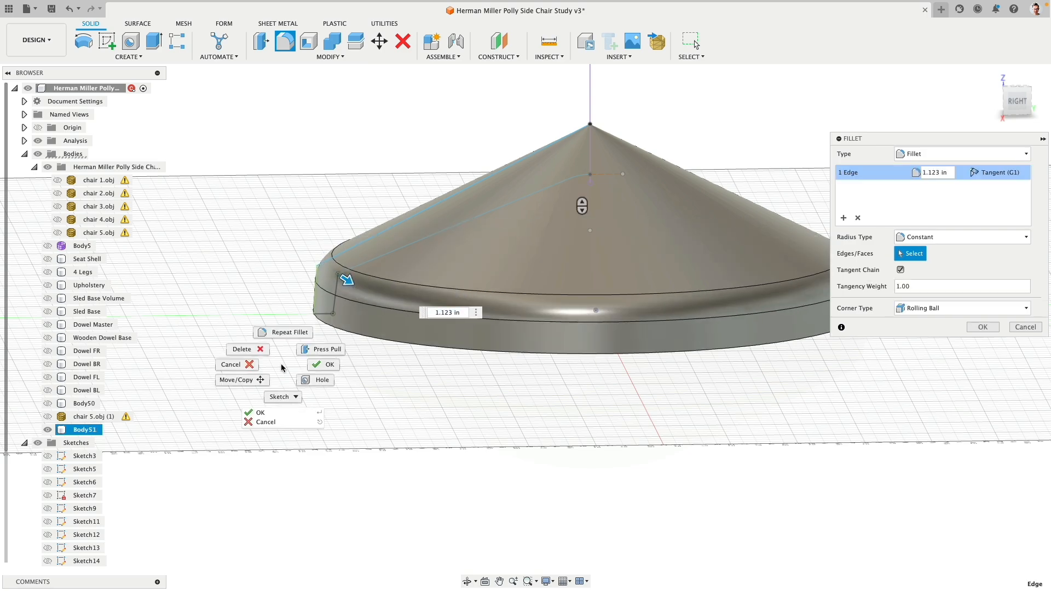
pyautogui.click(283, 333)
# - Fillet the matching inner edge on the underside of the revolved body with a radius of about 1.033 in
pyautogui.keyDown('shift'); pyautogui.moveTo(451, 425); pyautogui.dragTo(428, 409, button='middle'); pyautogui.keyUp('shift')
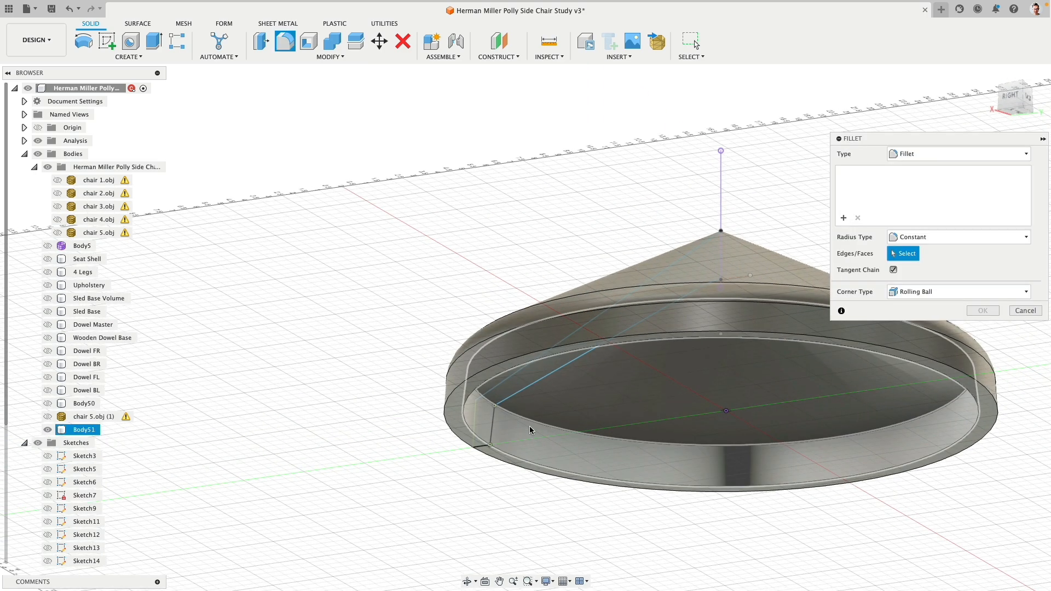
pyautogui.click(535, 423)
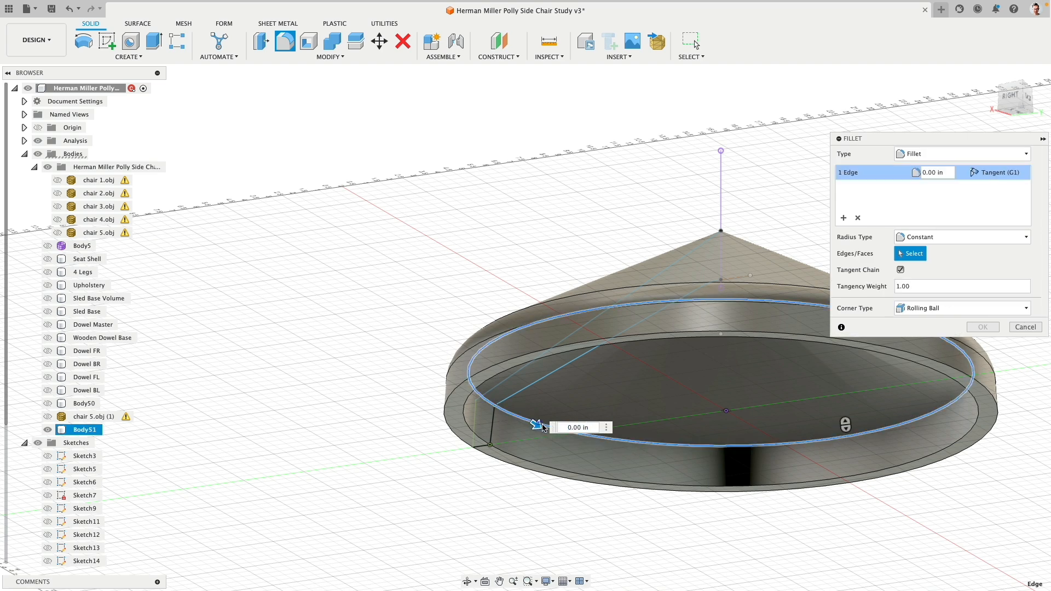
pyautogui.moveTo(536, 426); pyautogui.dragTo(539, 427)
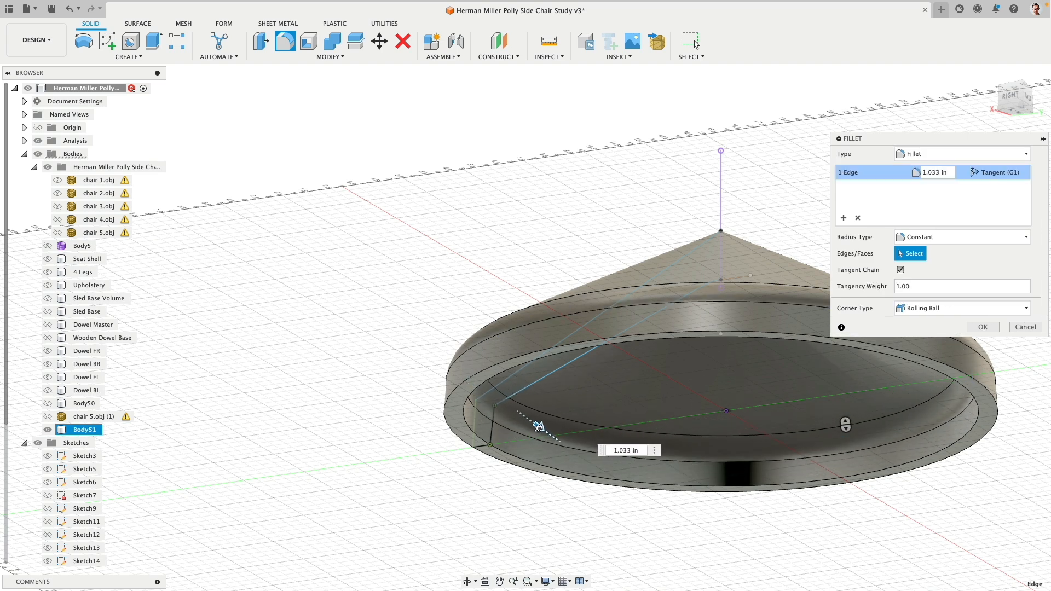
pyautogui.press('Return')
# - Show the chair 5.obj mesh in the bottom view and hide the revolved body Body51
pyautogui.keyDown('shift'); pyautogui.moveTo(341, 326); pyautogui.dragTo(368, 356, button='middle'); pyautogui.keyUp('shift')
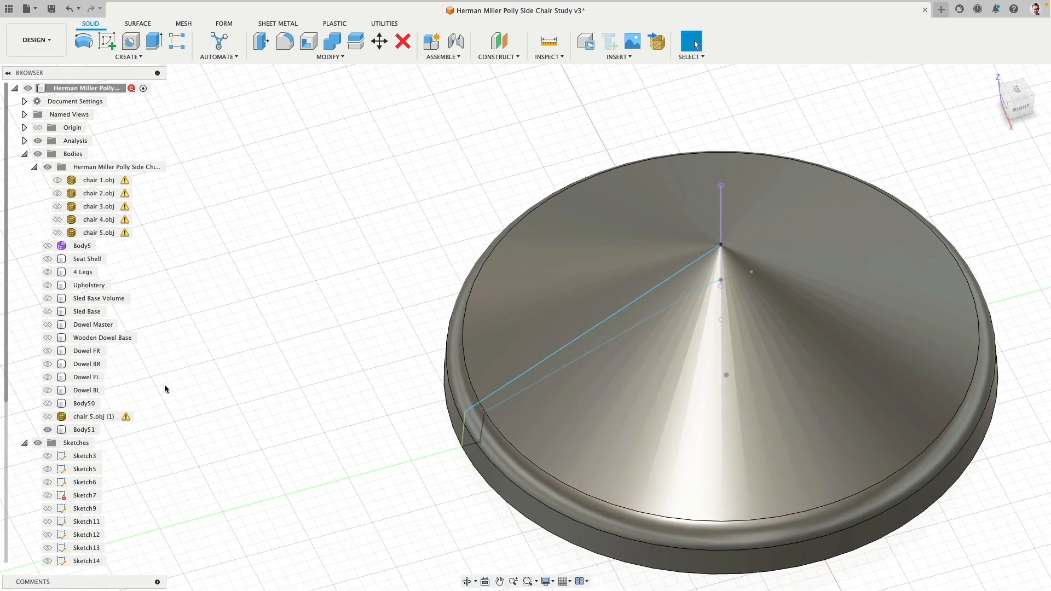
pyautogui.scroll(-2, 294, 379)
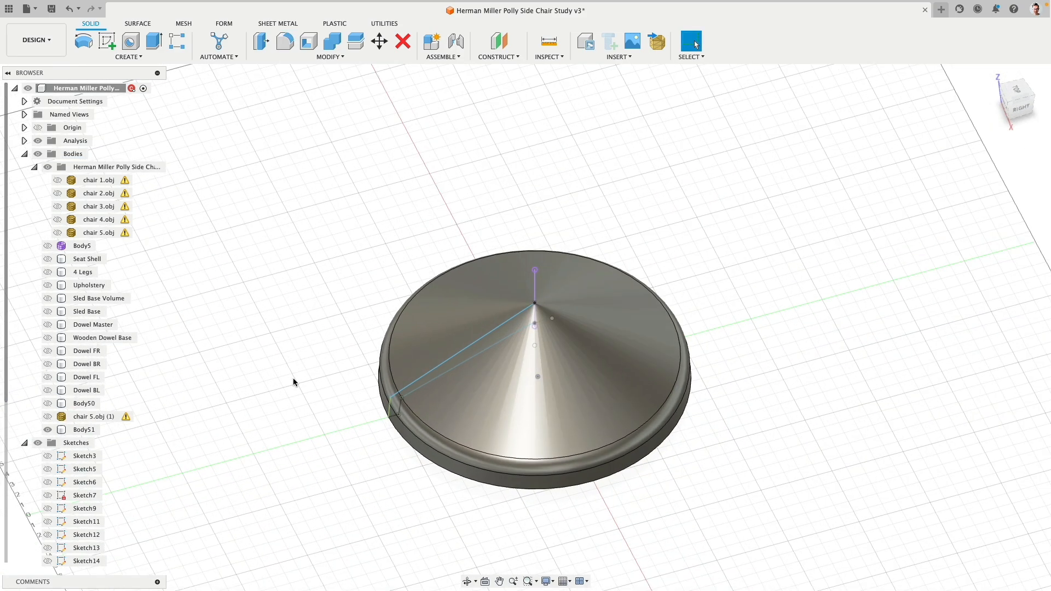
pyautogui.keyDown('shift'); pyautogui.moveTo(317, 452); pyautogui.dragTo(353, 306, button='middle'); pyautogui.keyUp('shift')
pyautogui.click(1017, 96)
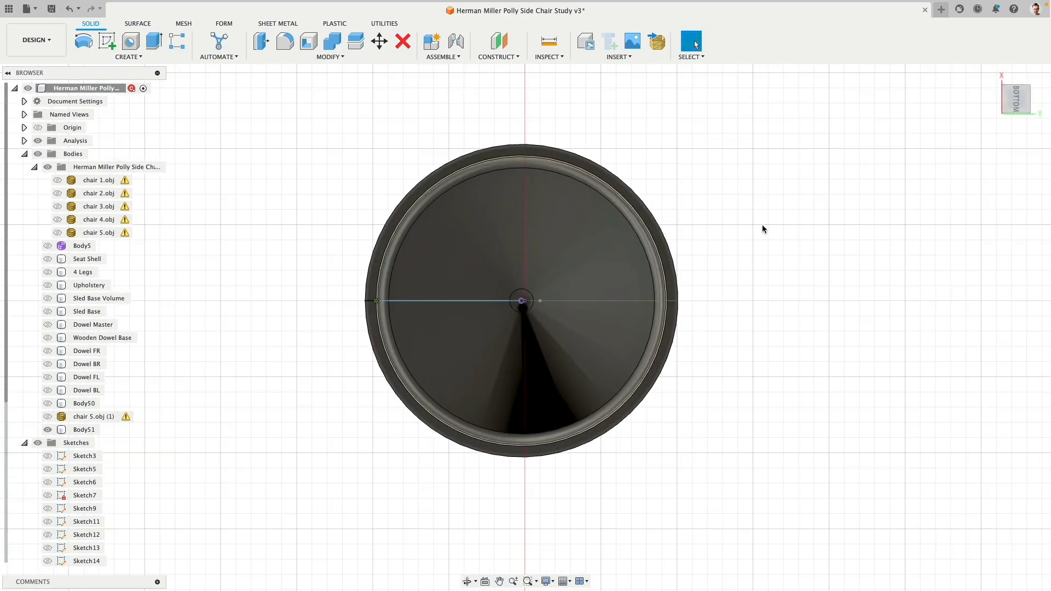
pyautogui.click(58, 234)
pyautogui.click(58, 234)
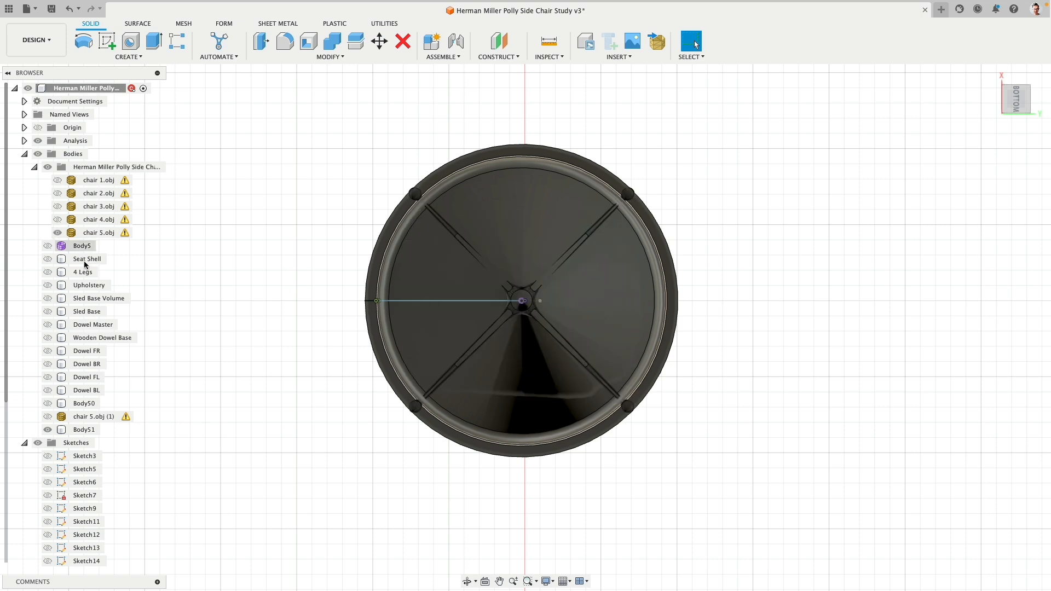
pyautogui.click(48, 430)
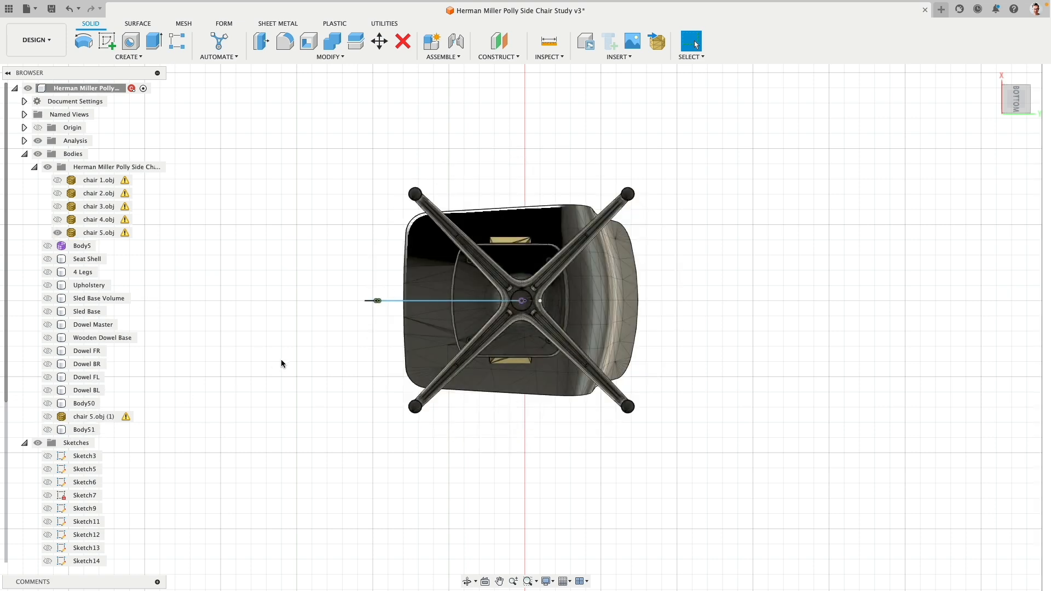
# - Sketch a closed triangle on the horizontal ground plane, with a base of 7 in and 8 in segments before the seat and its apex towards the hub
pyautogui.click(107, 41)
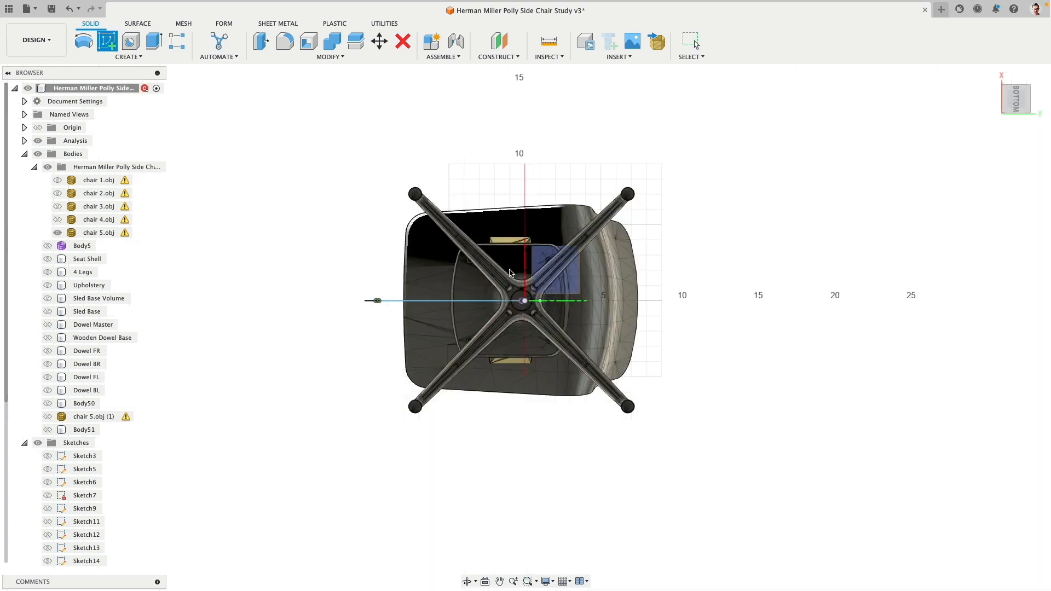
pyautogui.click(384, 237)
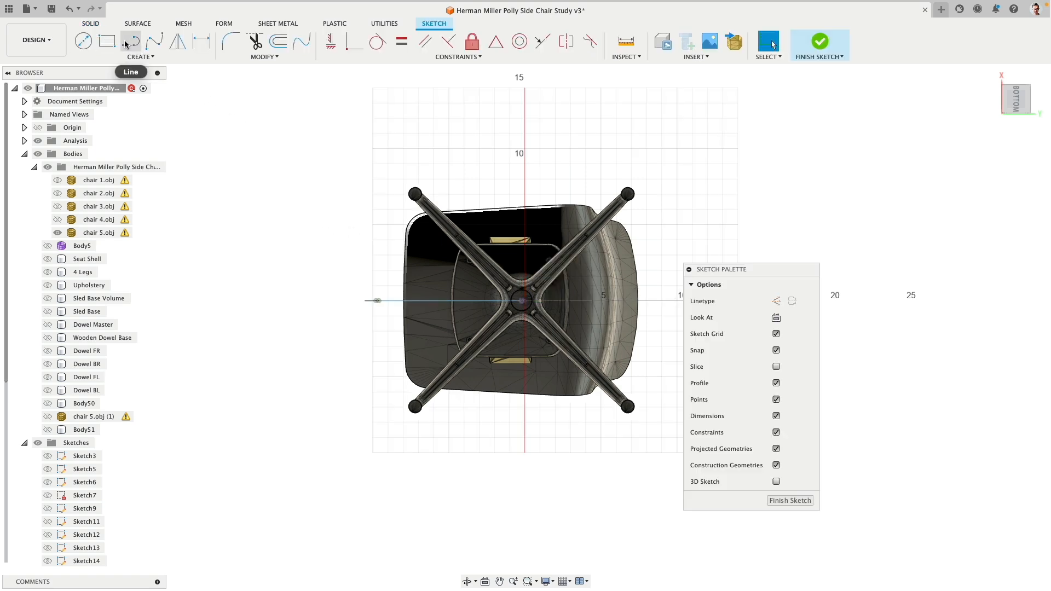
pyautogui.click(131, 41)
pyautogui.click(327, 301)
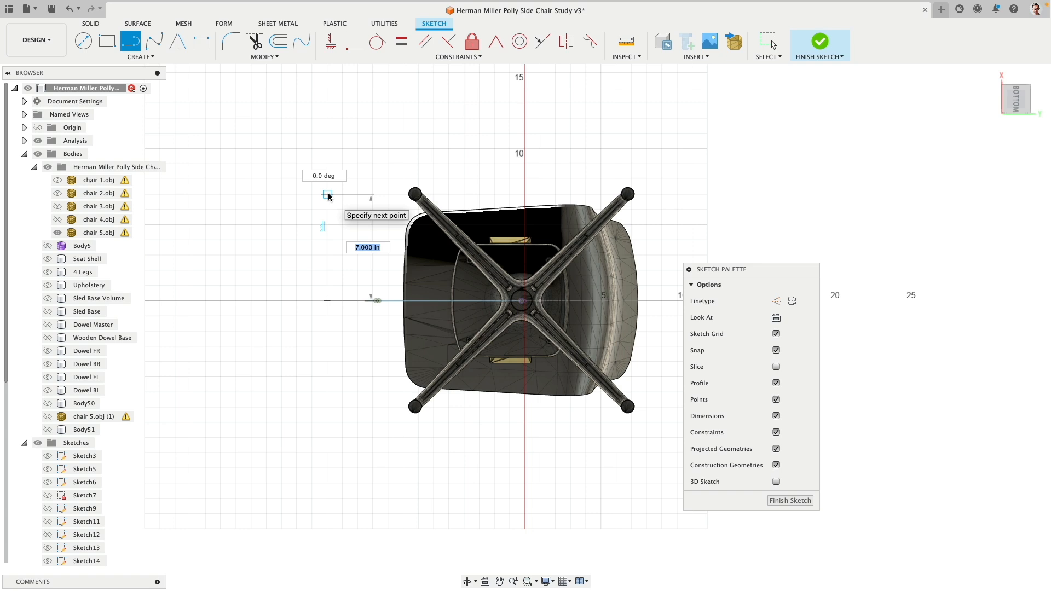
pyautogui.click(327, 195)
pyautogui.click(464, 301)
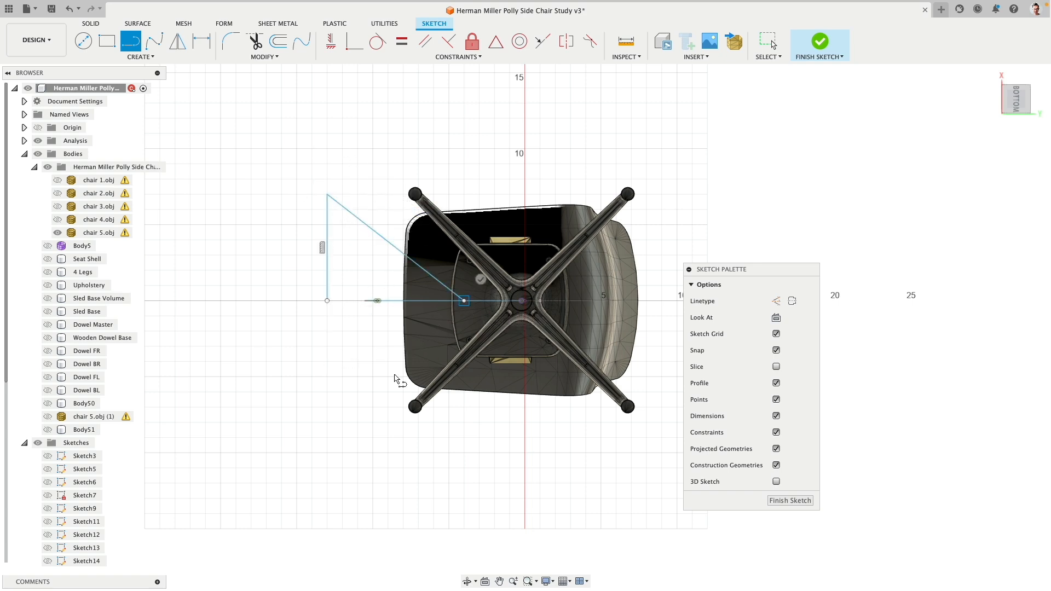
pyautogui.click(327, 423)
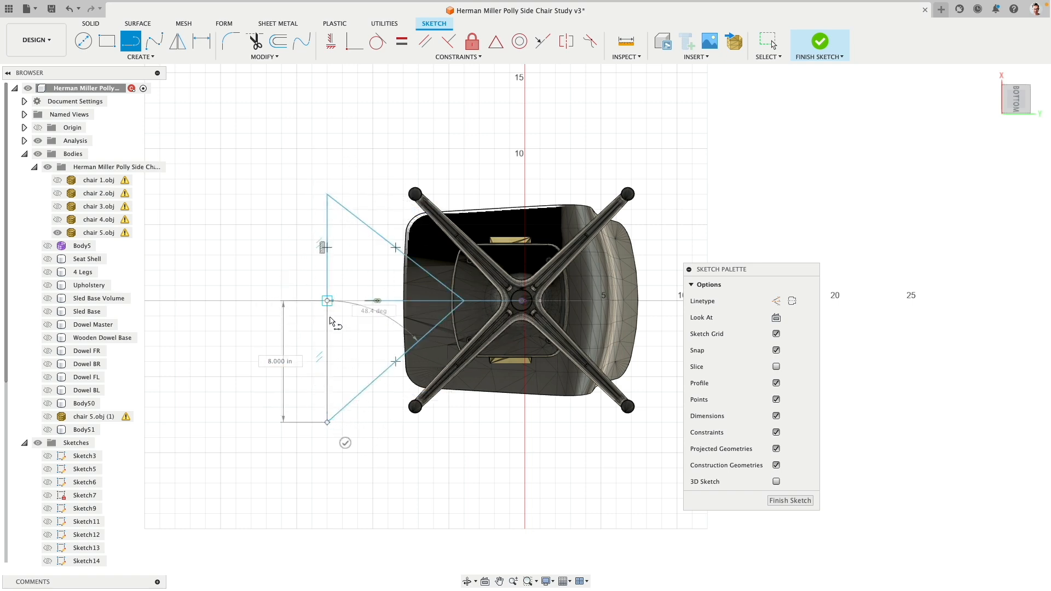
pyautogui.click(327, 300)
pyautogui.press('Escape')
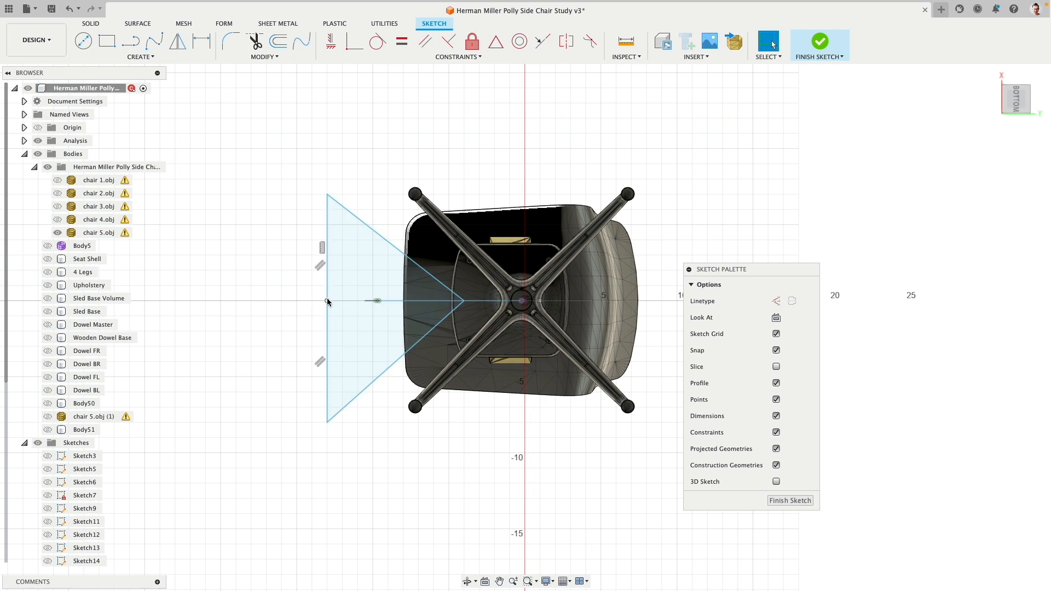
# - Constrain the middle point of the triangle's base horizontally to the origin and make the two base segments equal
pyautogui.click(331, 41)
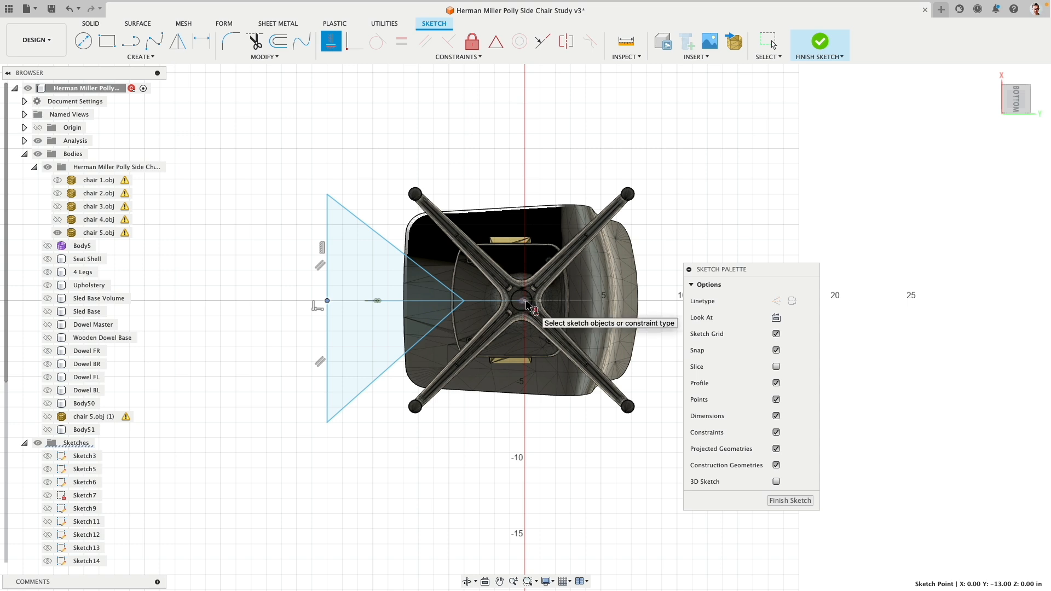
pyautogui.click(524, 301)
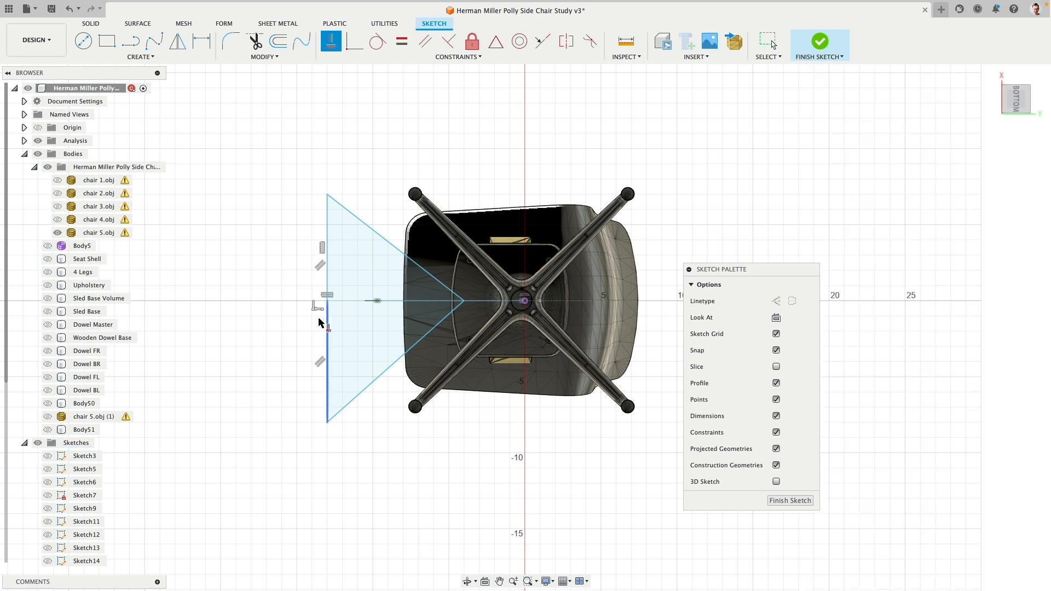
pyautogui.click(407, 43)
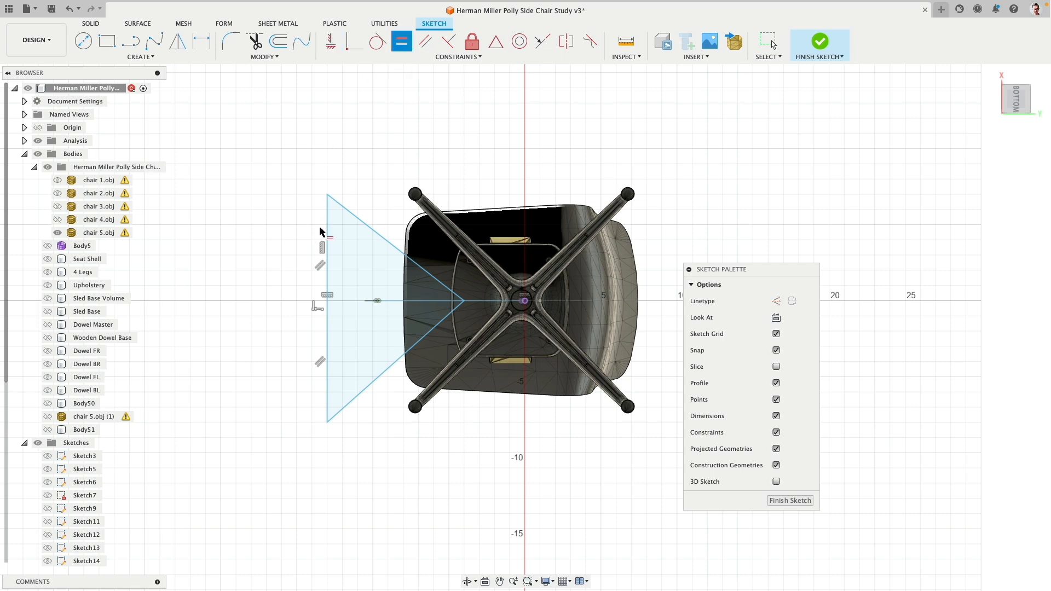
pyautogui.click(328, 332)
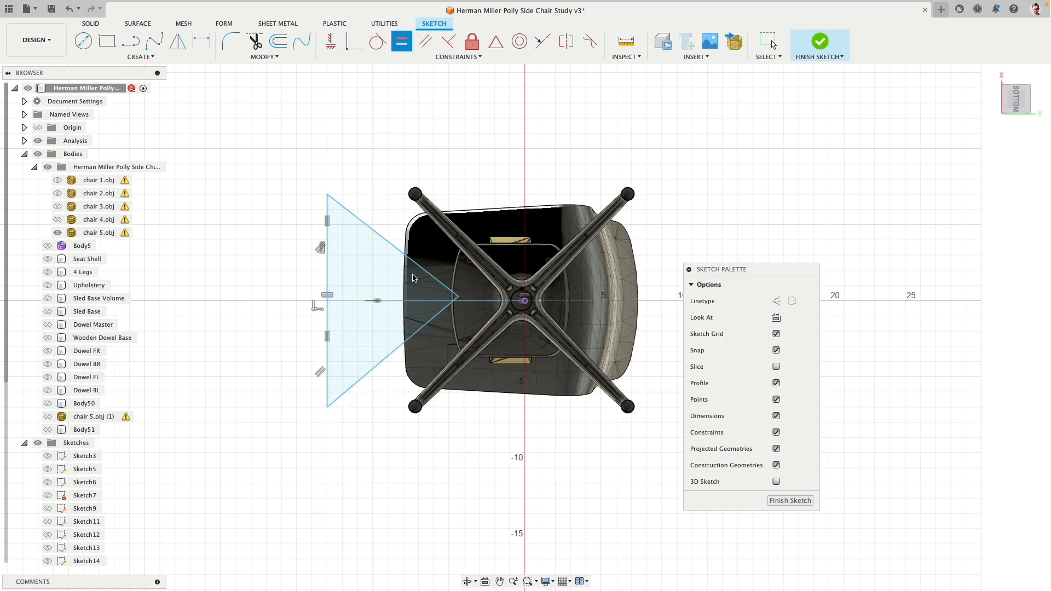
pyautogui.press('Escape')
# - Constrain the triangle's apex horizontally in line with the origin
pyautogui.scroll(3, 458, 269)
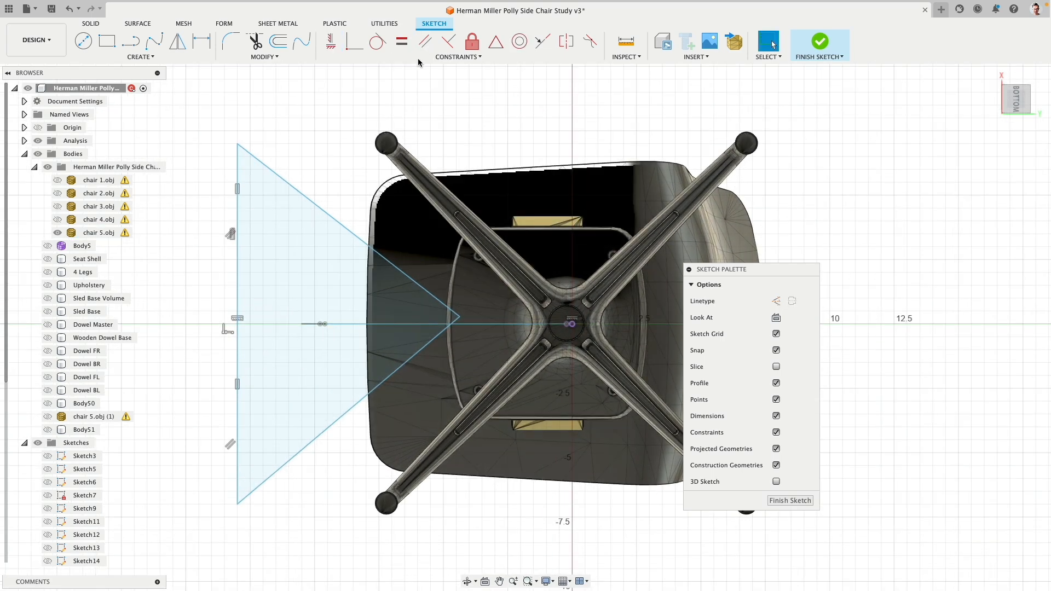
pyautogui.click(330, 41)
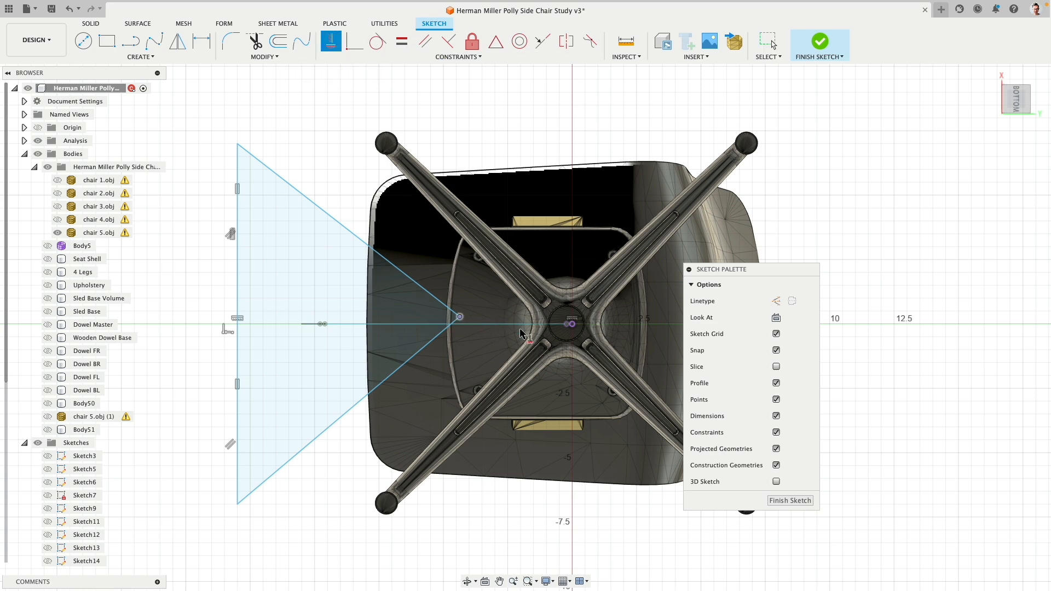
pyautogui.scroll(-2, 383, 209)
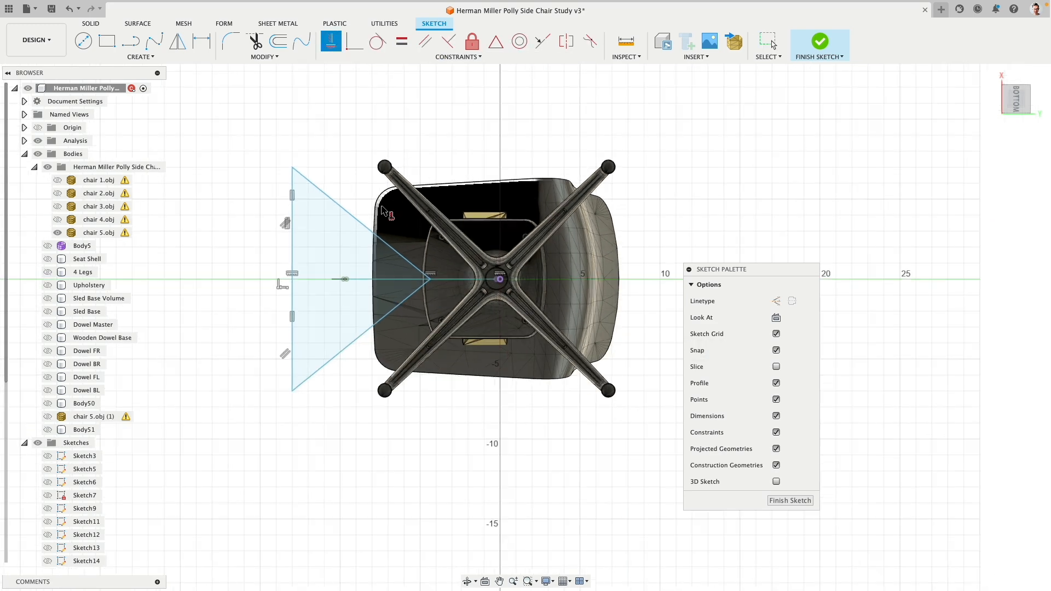
pyautogui.press('Escape')
# - Reshape the triangle to follow the gap between two legs, with a corner at about X 8.11, Y -8.677 in and the apex at about Y -1.20 in
pyautogui.moveTo(431, 280); pyautogui.dragTo(482, 282)
pyautogui.moveTo(301, 167); pyautogui.dragTo(362, 153)
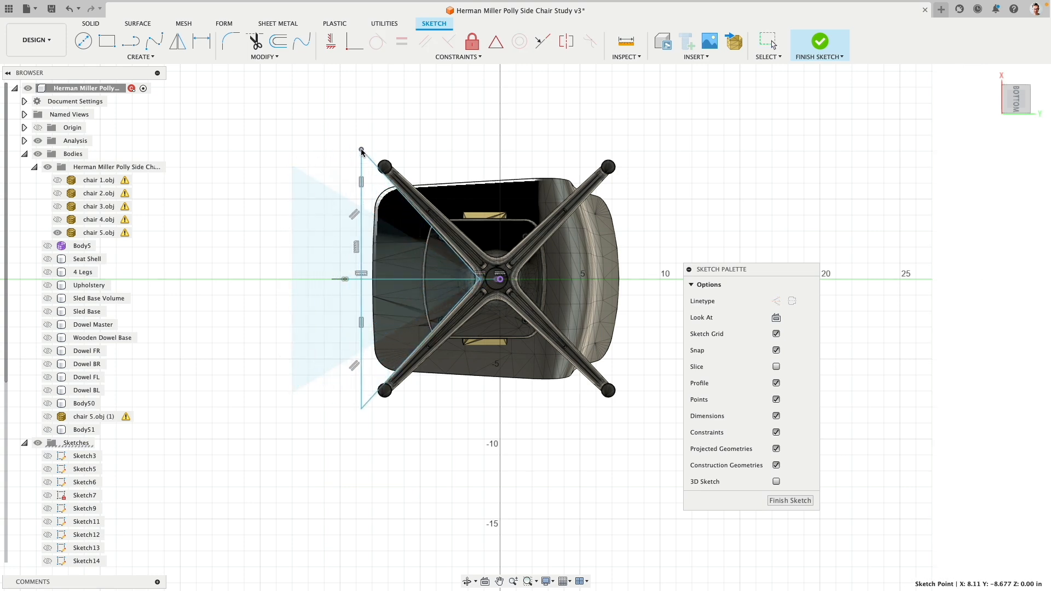
pyautogui.scroll(8, 488, 268)
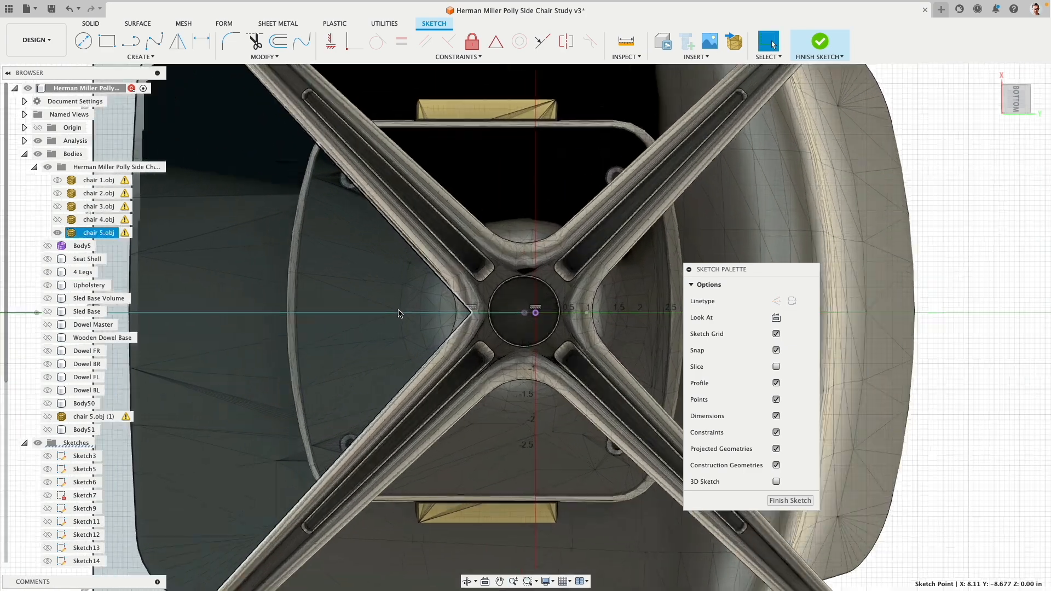
pyautogui.scroll(1, 399, 314)
pyautogui.moveTo(479, 312); pyautogui.dragTo(483, 316)
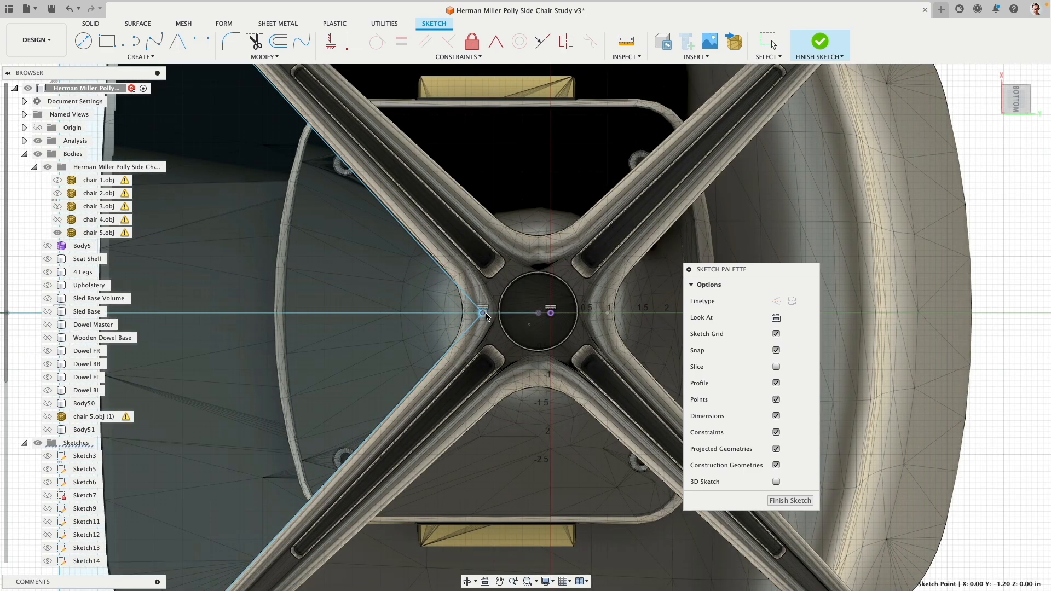
# - Finish the triangle sketch, hide the chair 5.obj mesh and show the revolved body Body51 again
pyautogui.scroll(-5, 417, 318)
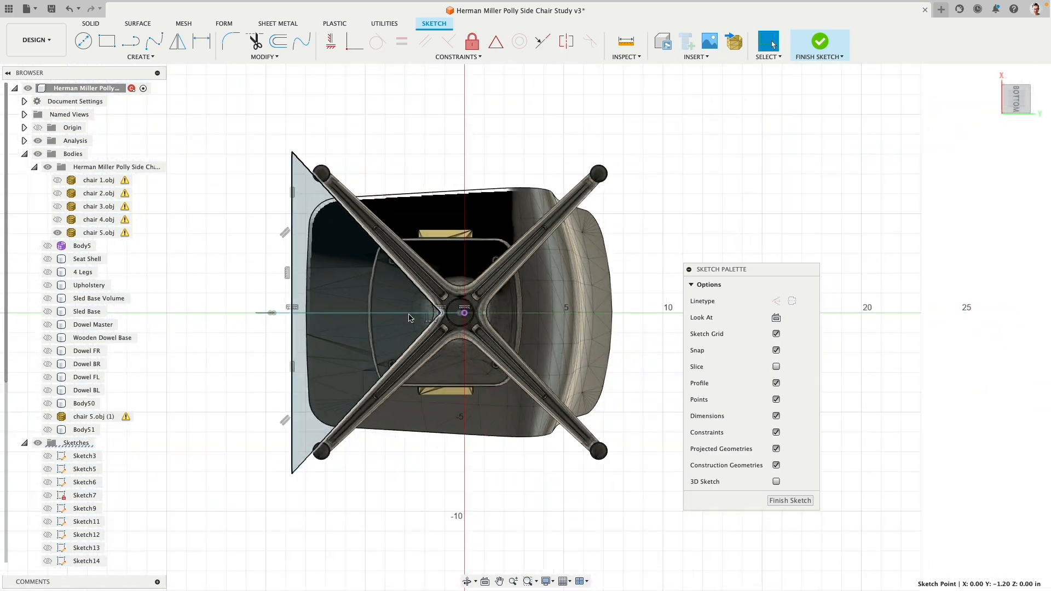
pyautogui.scroll(-2, 248, 280)
pyautogui.keyDown('shift'); pyautogui.moveTo(221, 189); pyautogui.dragTo(263, 314, button='middle'); pyautogui.keyUp('shift')
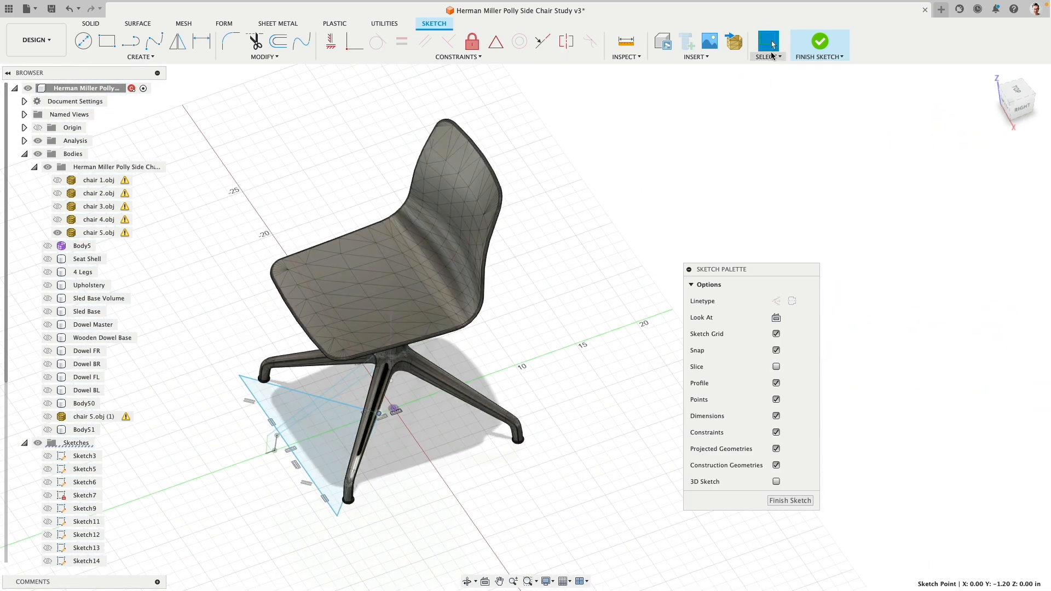
pyautogui.click(820, 41)
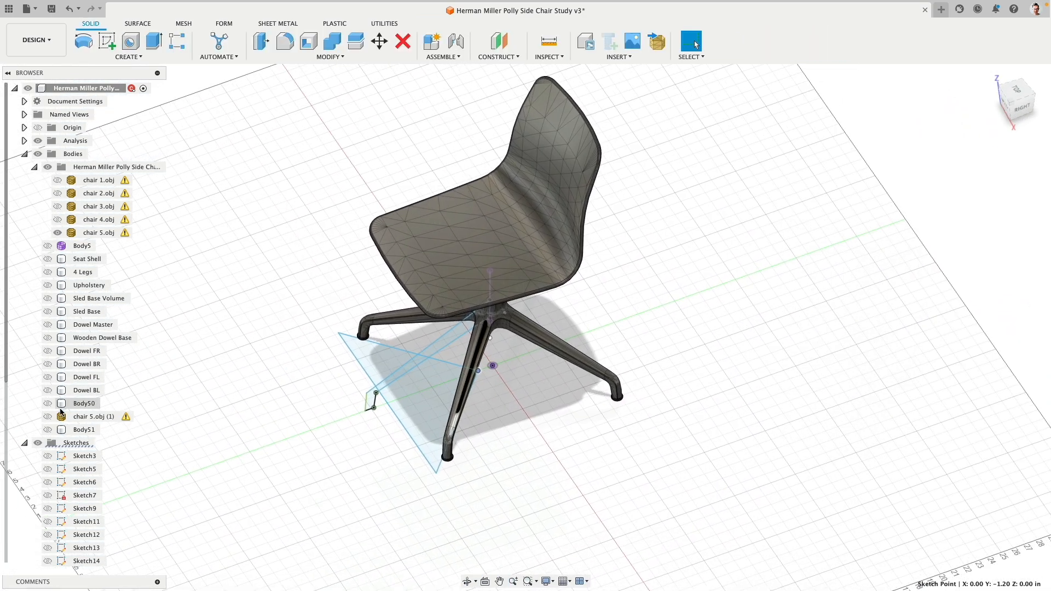
pyautogui.click(57, 232)
pyautogui.click(48, 430)
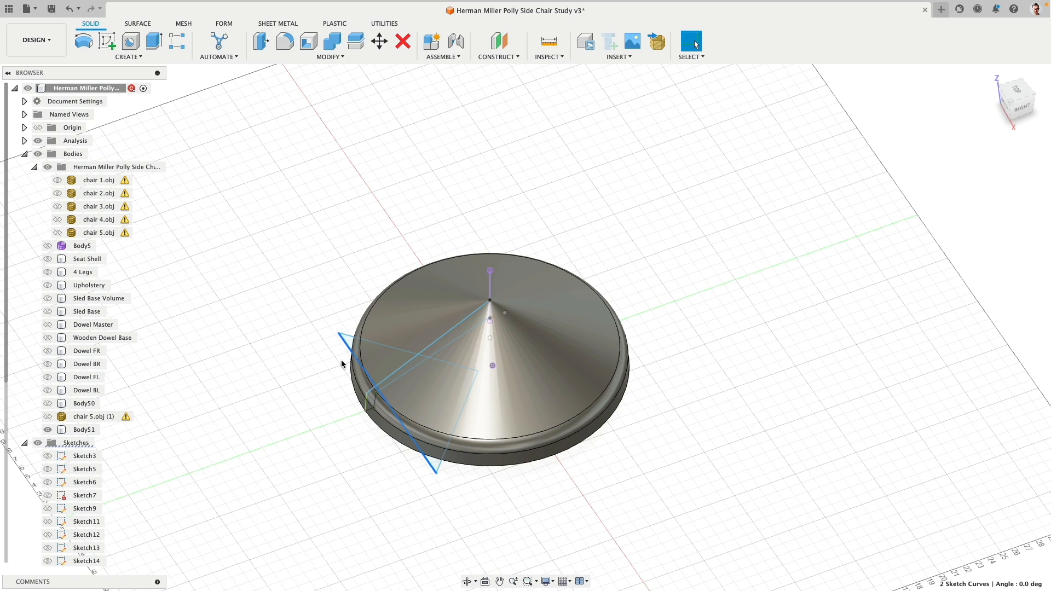
# - Pull the triangle's base edge out beyond the disc, extrude the triangle 13.90 in upward as a new body and show Body50
pyautogui.moveTo(345, 342); pyautogui.dragTo(308, 369)
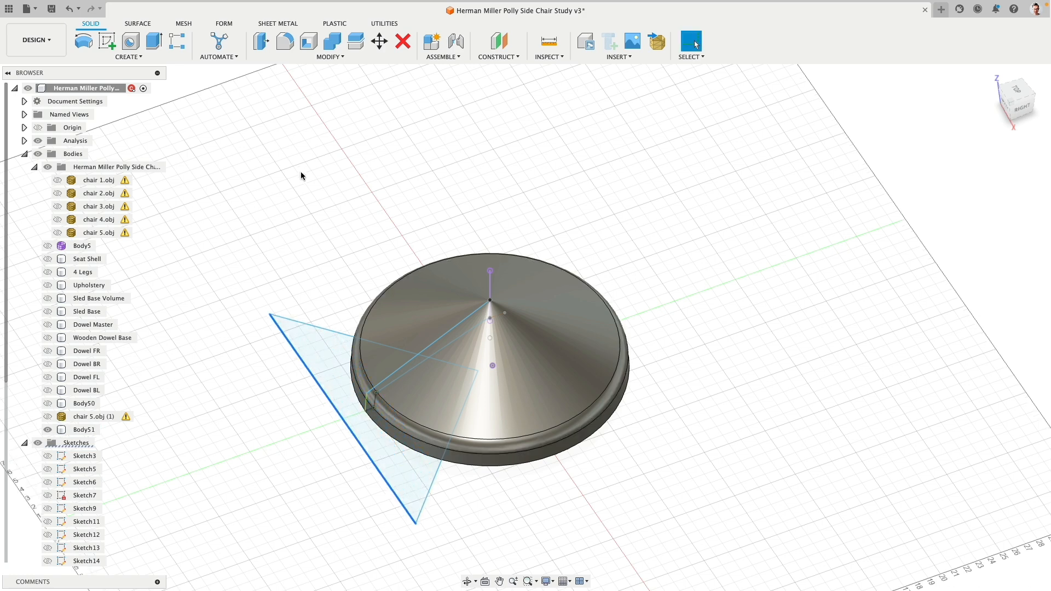
pyautogui.click(154, 42)
pyautogui.click(344, 371)
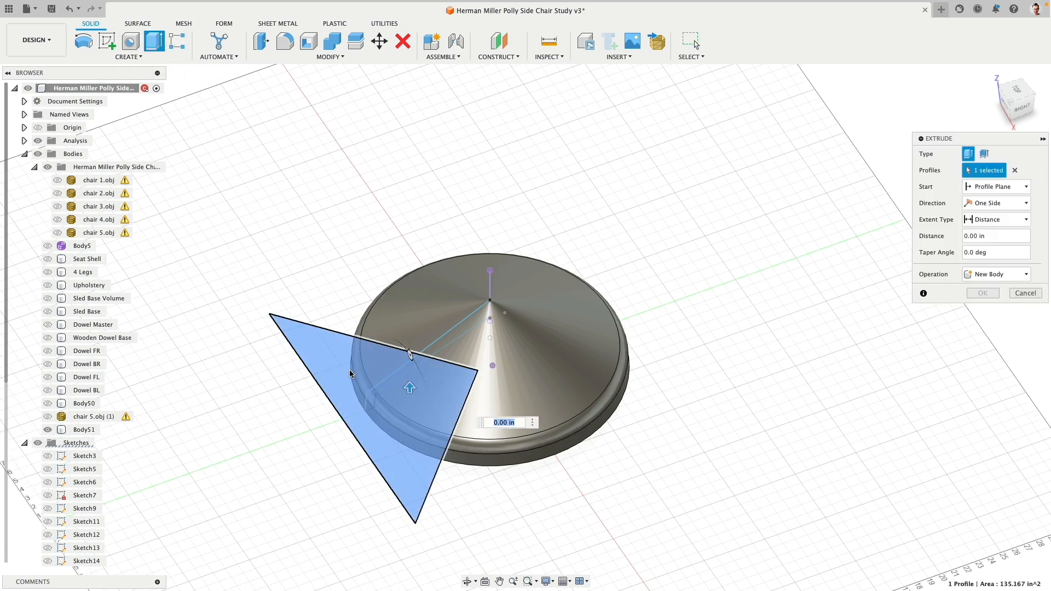
pyautogui.moveTo(410, 394); pyautogui.dragTo(265, 290)
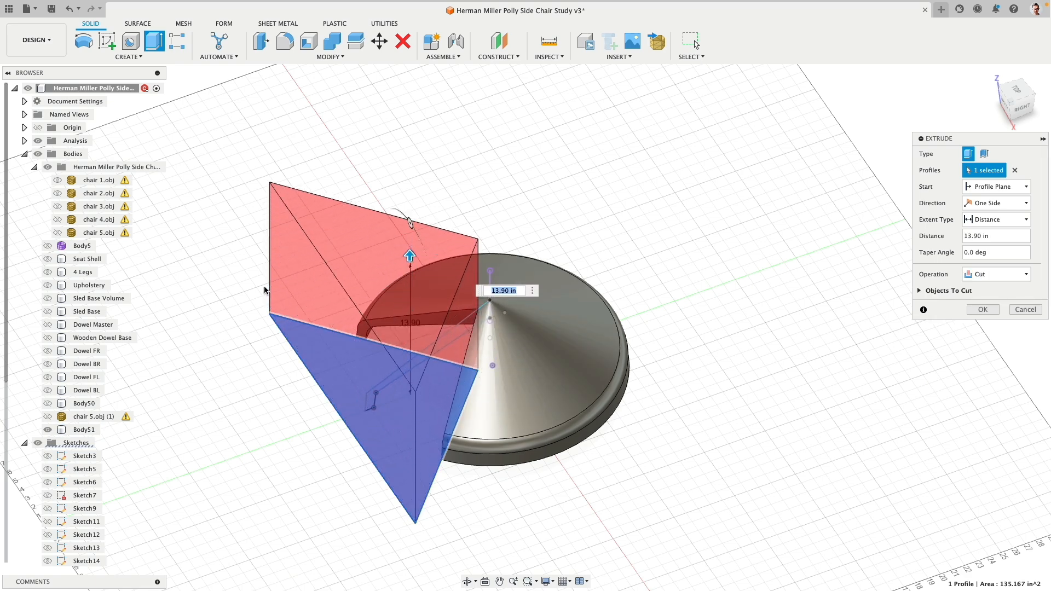
pyautogui.click(997, 275)
pyautogui.click(980, 322)
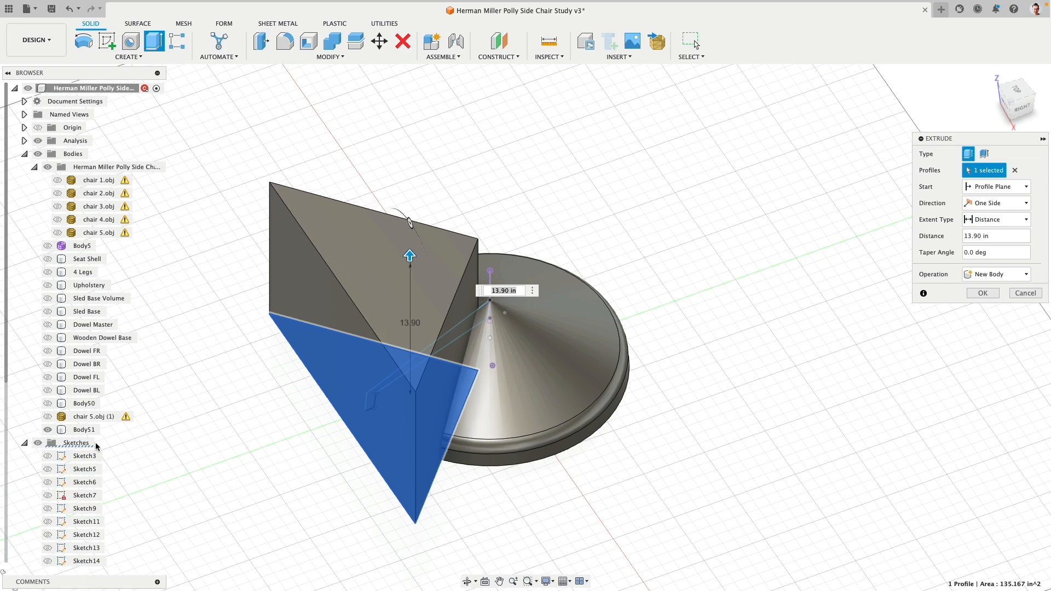
pyautogui.click(48, 404)
pyautogui.keyDown('shift'); pyautogui.moveTo(314, 426); pyautogui.dragTo(271, 387, button='middle'); pyautogui.keyUp('shift')
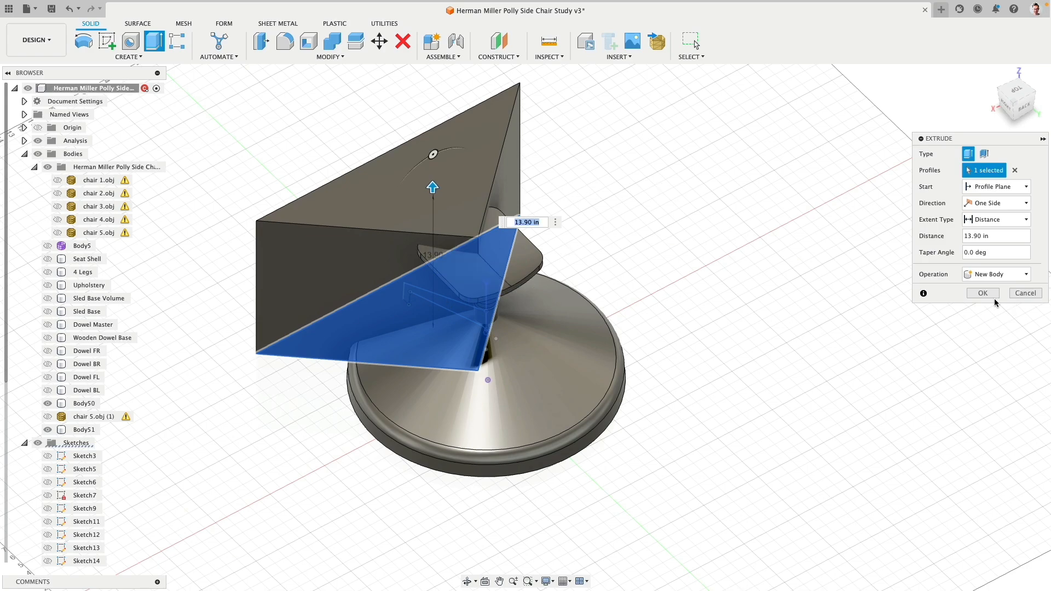
pyautogui.click(983, 293)
pyautogui.scroll(4, 478, 262)
pyautogui.click(478, 233)
pyautogui.click(284, 42)
pyautogui.moveTo(483, 233); pyautogui.dragTo(475, 225)
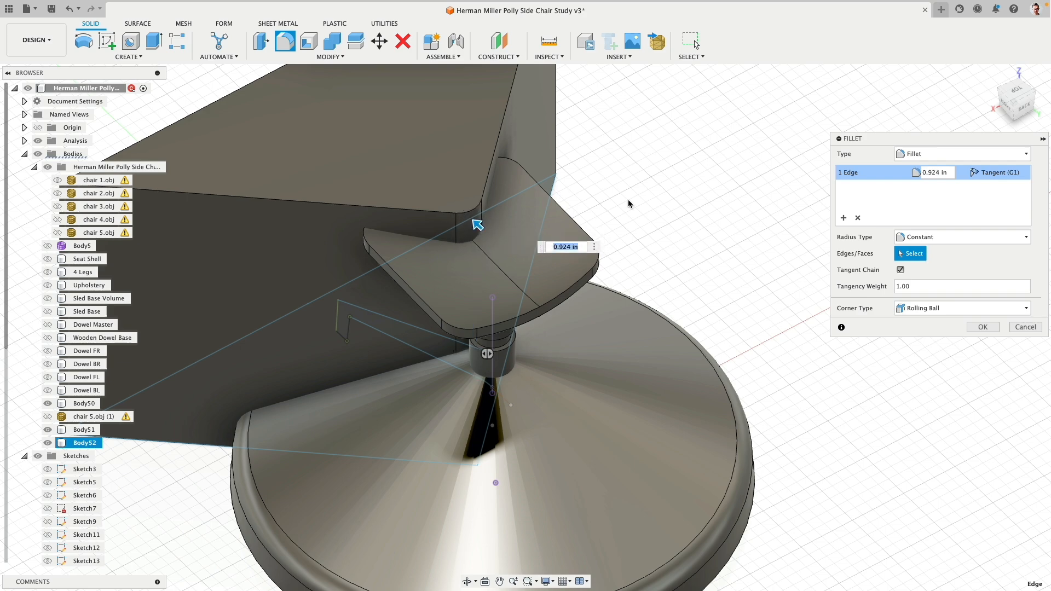
pyautogui.scroll(-2, 650, 188)
pyautogui.scroll(-2, 650, 188)
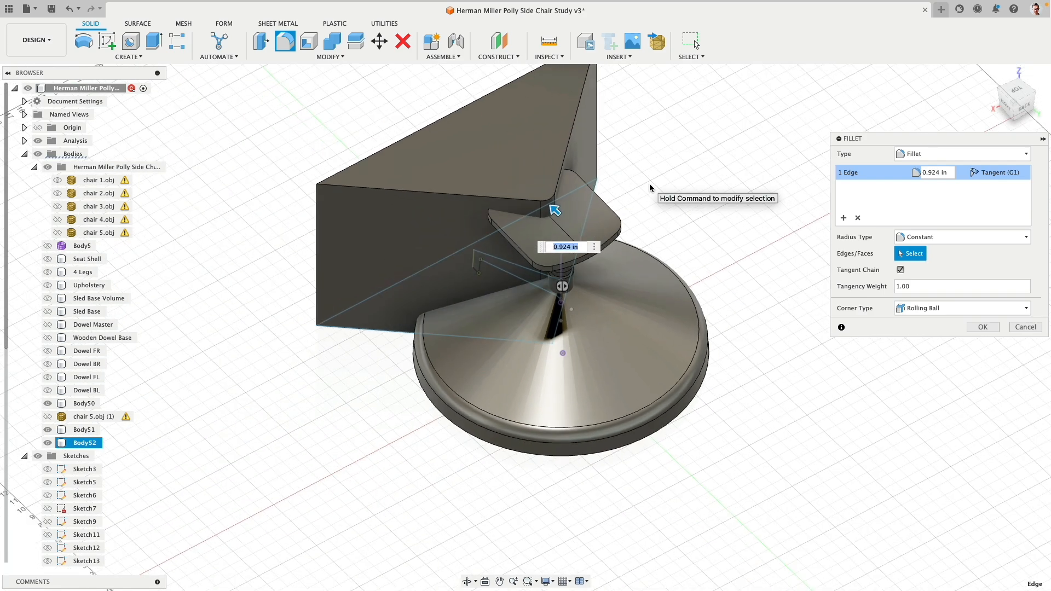
pyautogui.click(1016, 326)
# - Create a full circular pattern of the triangular body Body52 around the disc's central axis with a quantity of 4
pyautogui.keyDown('shift'); pyautogui.moveTo(329, 235); pyautogui.dragTo(352, 234, button='middle'); pyautogui.keyUp('shift')
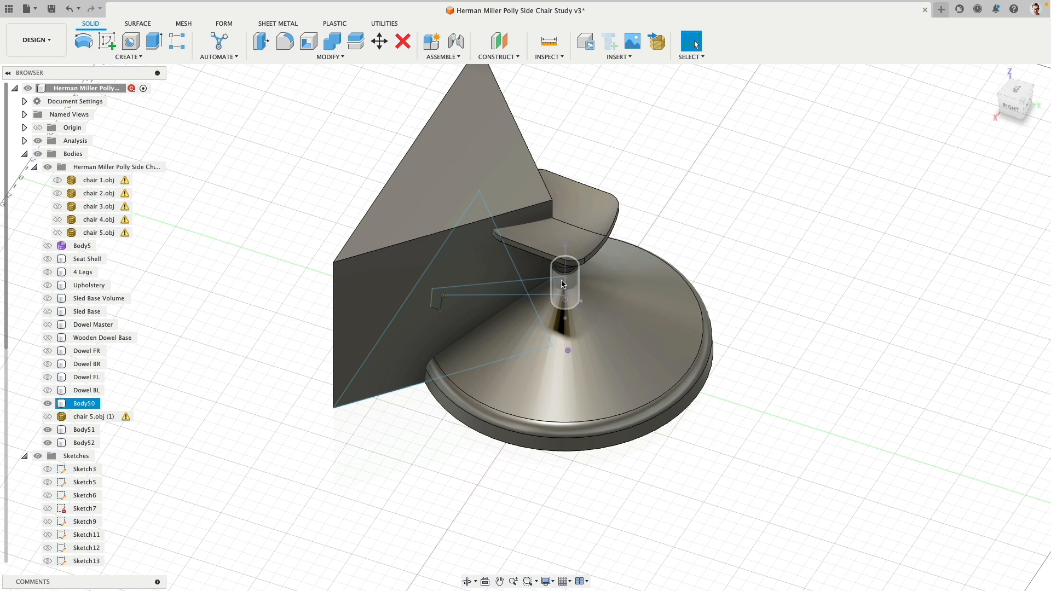
pyautogui.click(129, 56)
pyautogui.moveTo(154, 280)
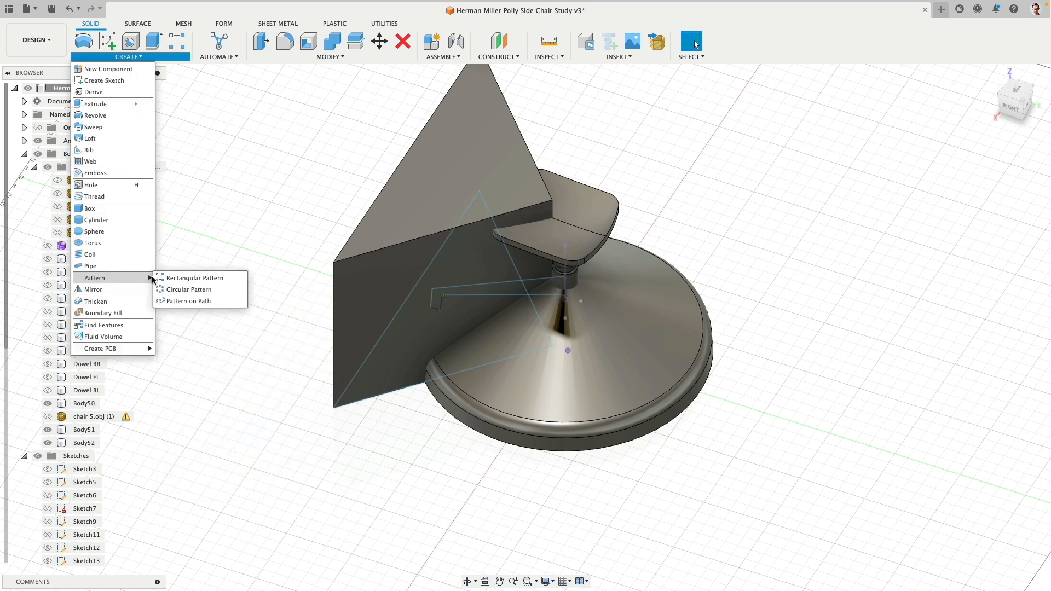
pyautogui.click(185, 294)
pyautogui.click(85, 443)
pyautogui.click(972, 206)
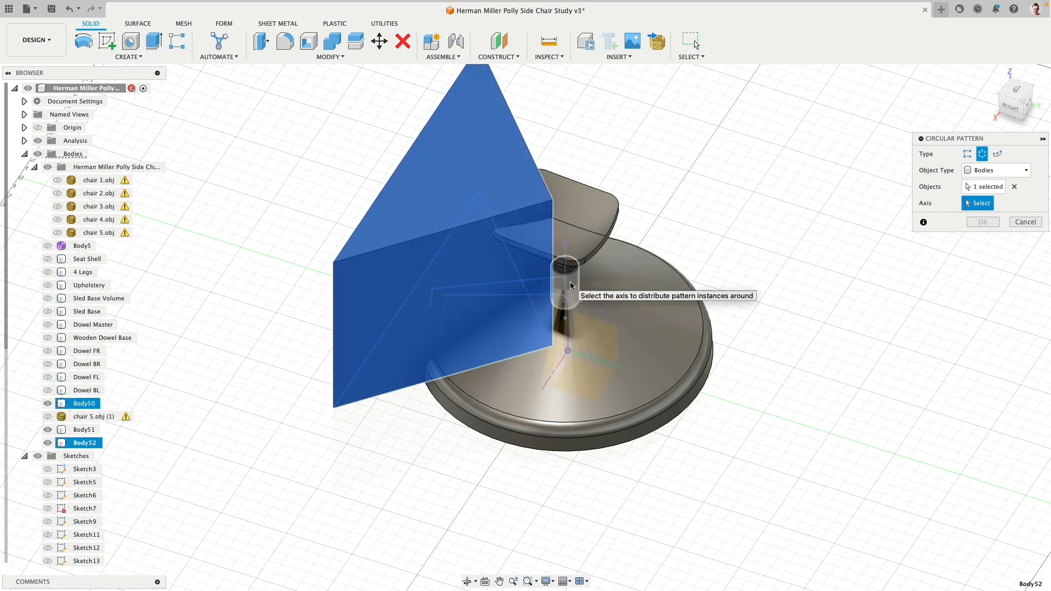
pyautogui.click(646, 430)
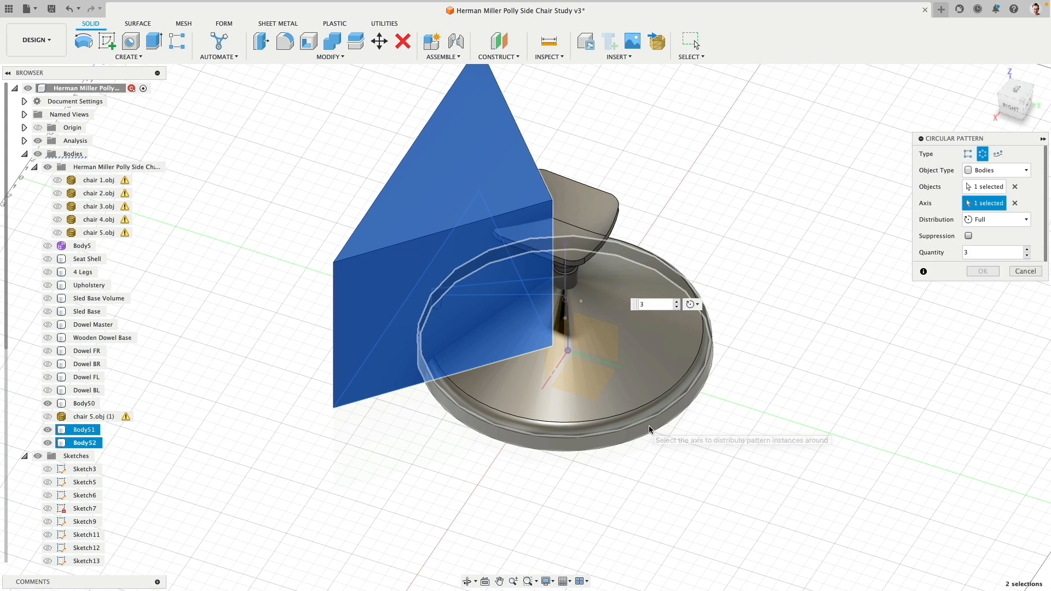
pyautogui.click(773, 273)
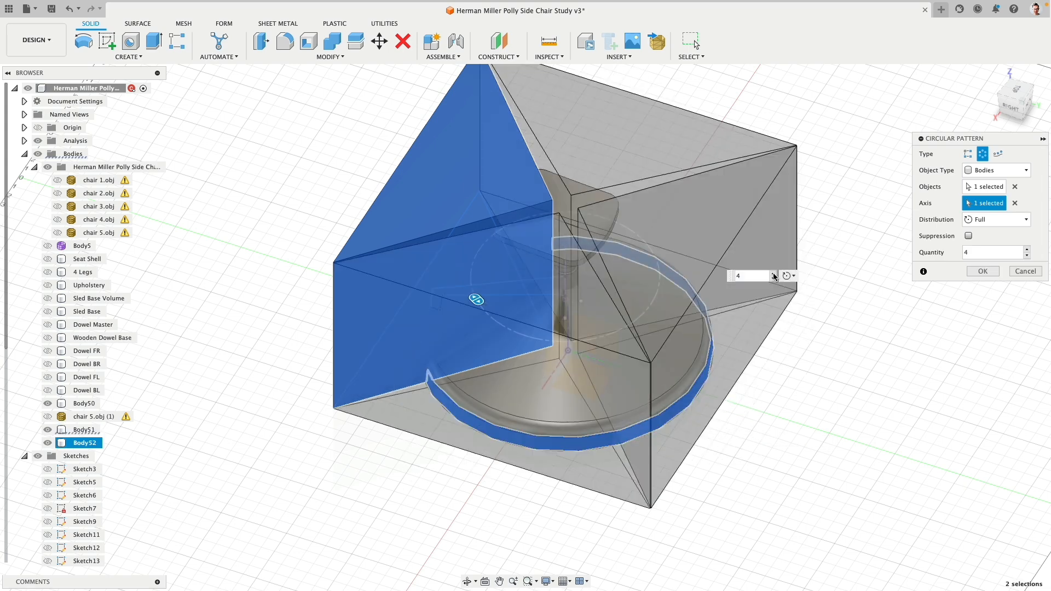
pyautogui.click(984, 271)
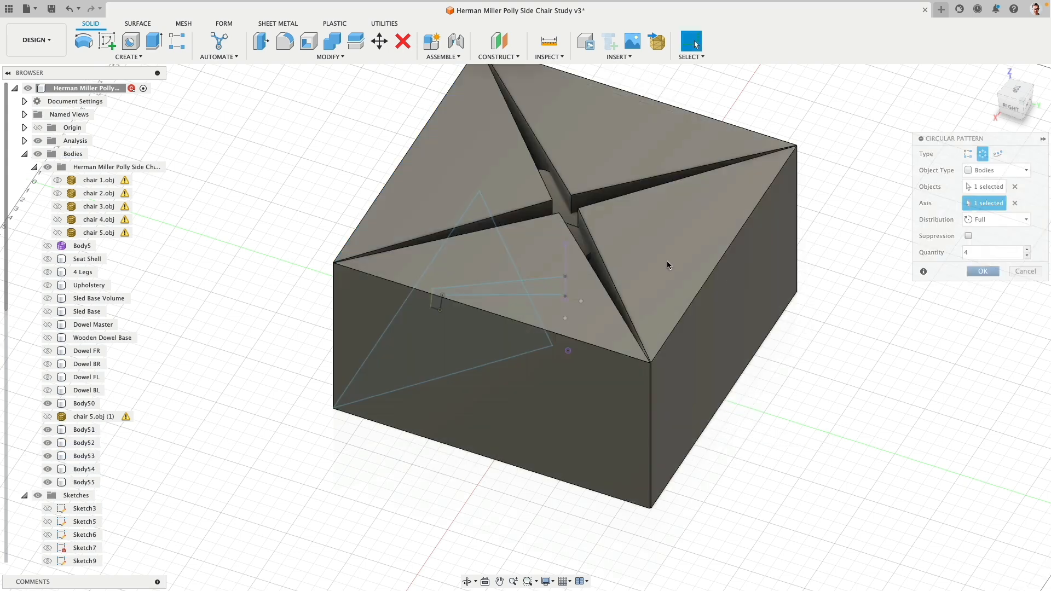
# - Hide Body50, leaving the disc and the four triangular blocks shown
pyautogui.keyDown('shift'); pyautogui.moveTo(317, 258); pyautogui.dragTo(58, 430, button='middle'); pyautogui.keyUp('shift')
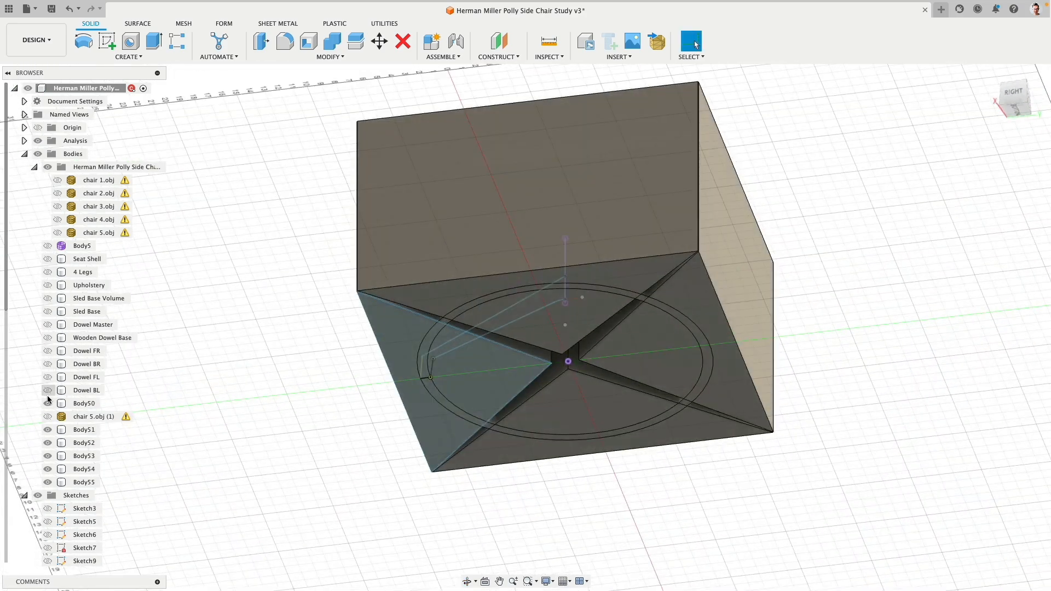
pyautogui.click(48, 403)
pyautogui.click(48, 404)
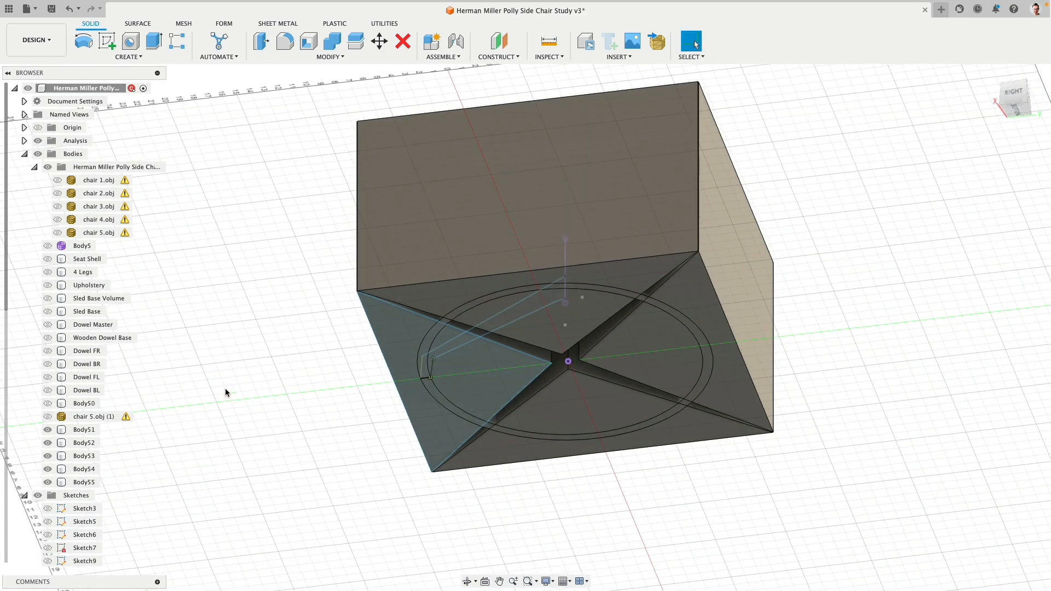
# - Cut all four triangular blocks out of the revolved Body51 with Combine, without keeping the tool bodies
pyautogui.click(334, 41)
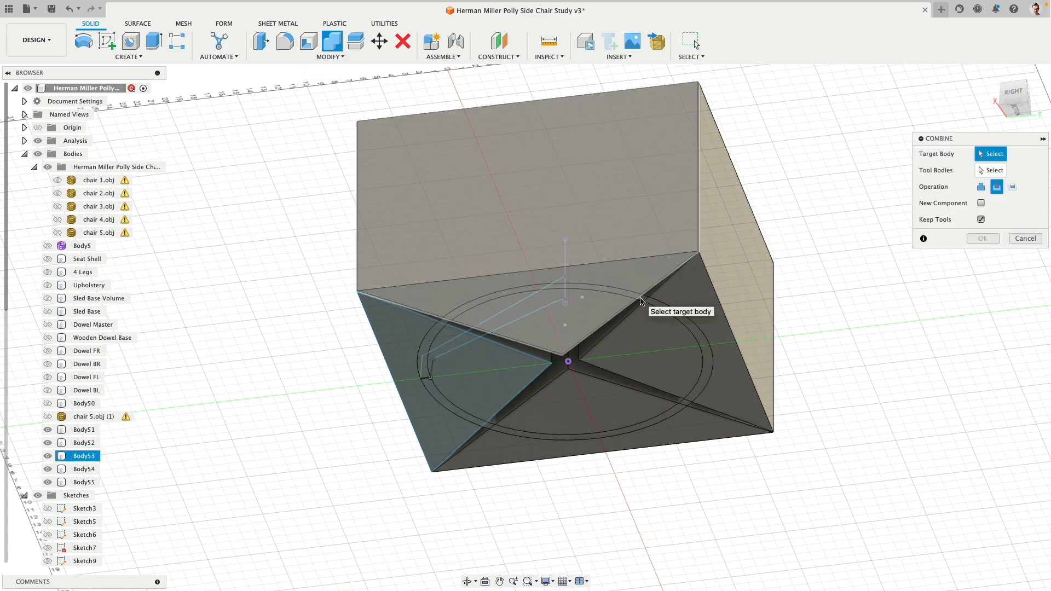
pyautogui.scroll(4, 641, 300)
pyautogui.scroll(-2, 635, 301)
pyautogui.click(642, 293)
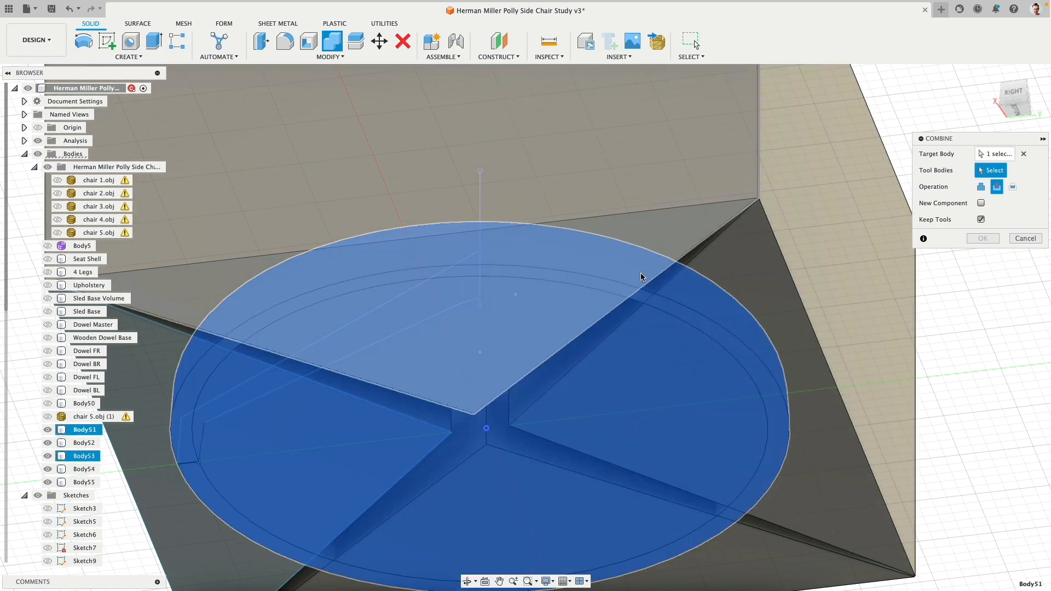
pyautogui.scroll(-5, 650, 282)
pyautogui.click(981, 220)
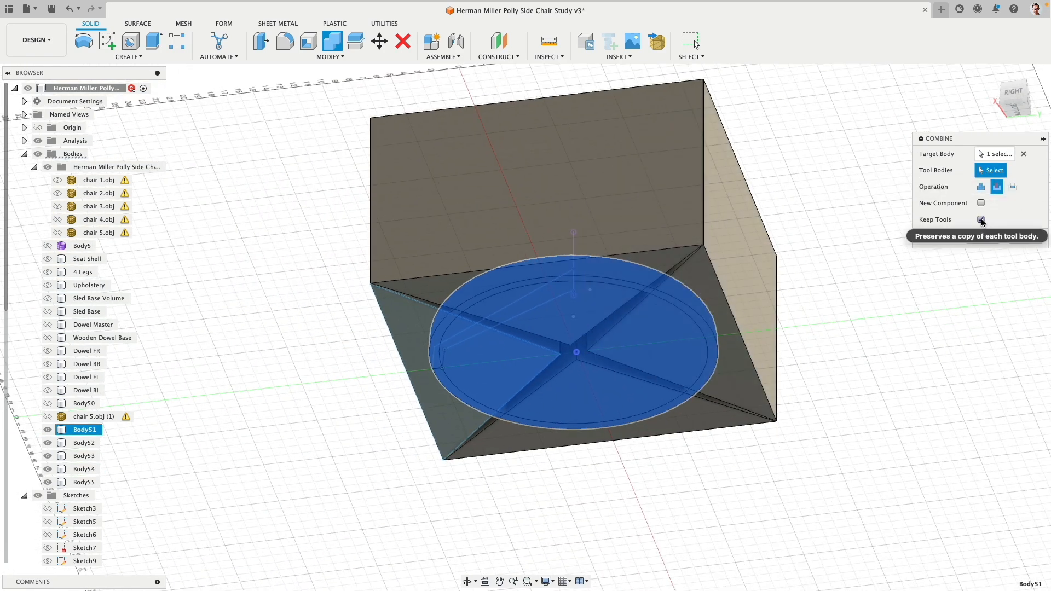
pyautogui.click(644, 230)
pyautogui.click(735, 291)
pyautogui.click(475, 392)
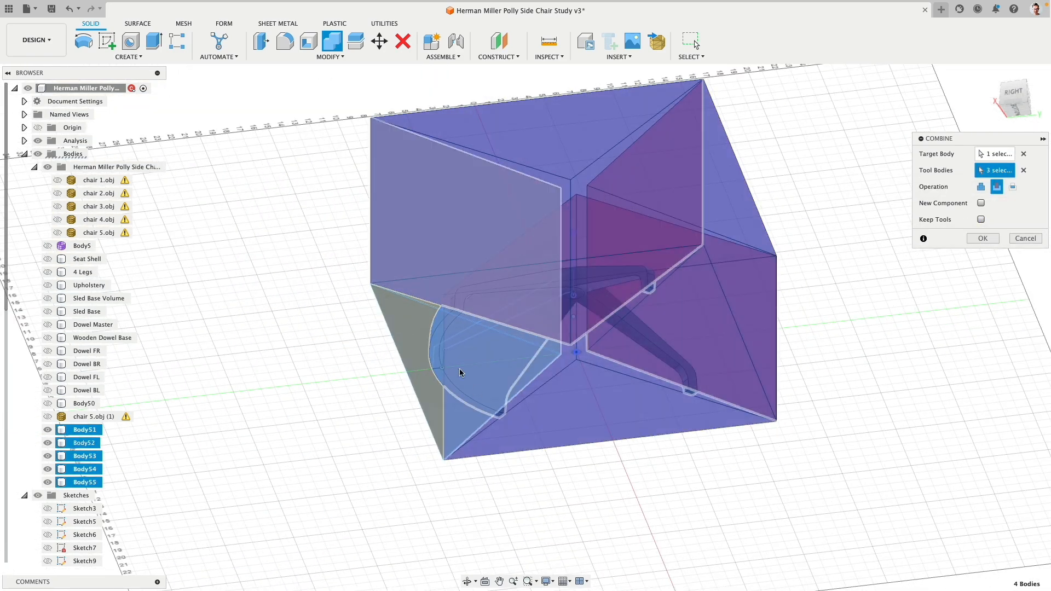
pyautogui.click(408, 311)
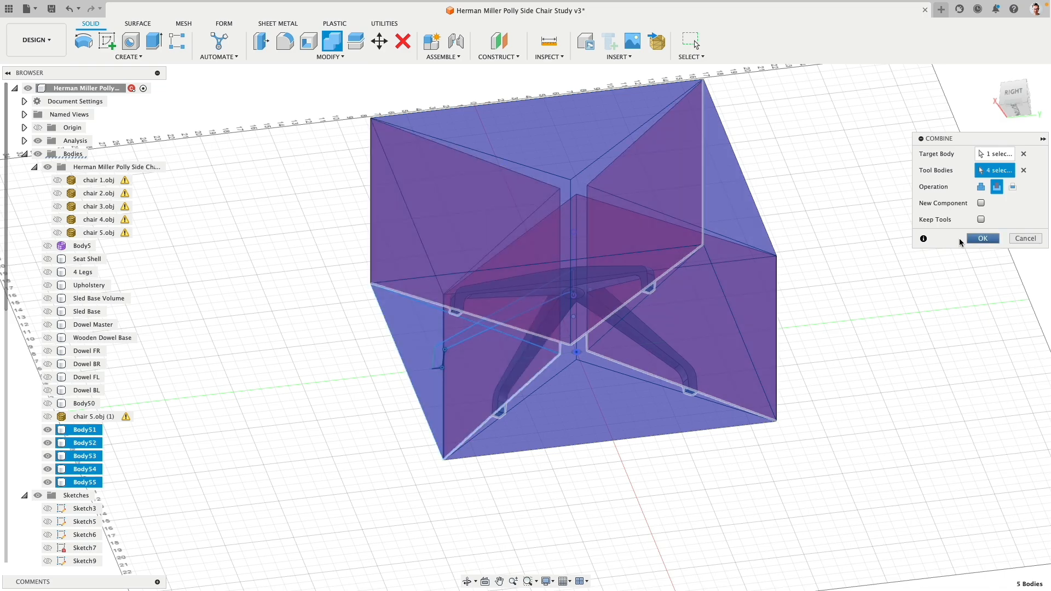
pyautogui.click(983, 237)
# - Hide the leg profile and triangle sketches, Sketch17 and Sketch18
pyautogui.keyDown('shift'); pyautogui.moveTo(776, 160); pyautogui.dragTo(746, 223, button='middle'); pyautogui.keyUp('shift')
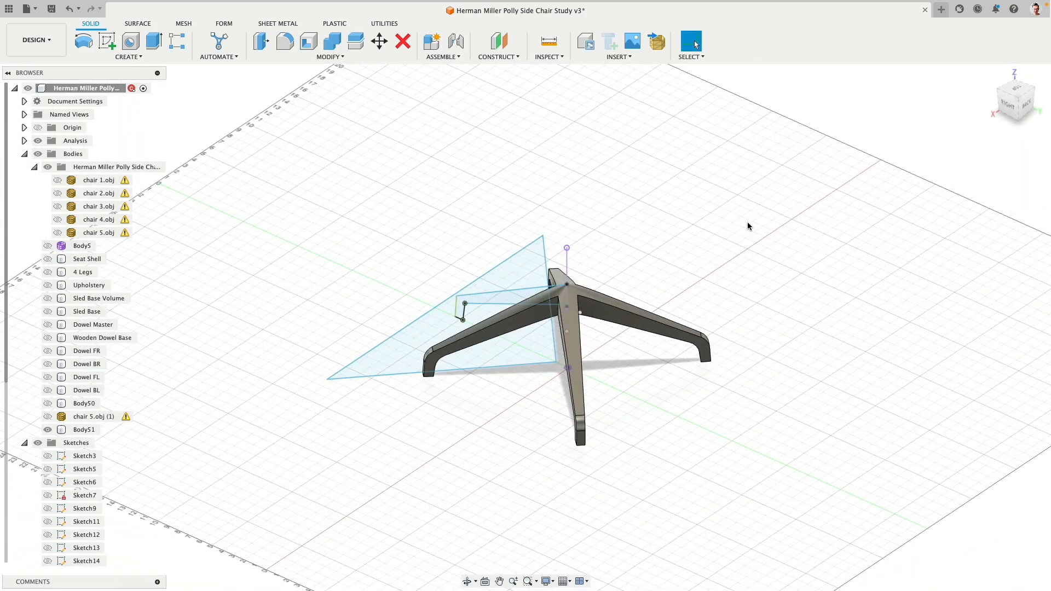
pyautogui.scroll(-3, 100, 452)
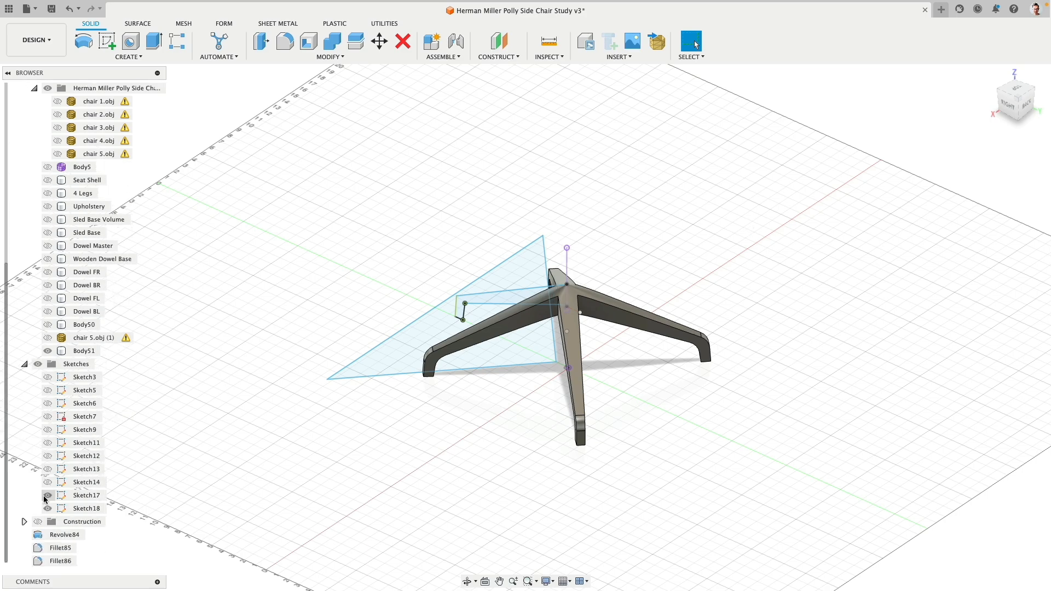
pyautogui.click(48, 509)
pyautogui.scroll(3, 434, 313)
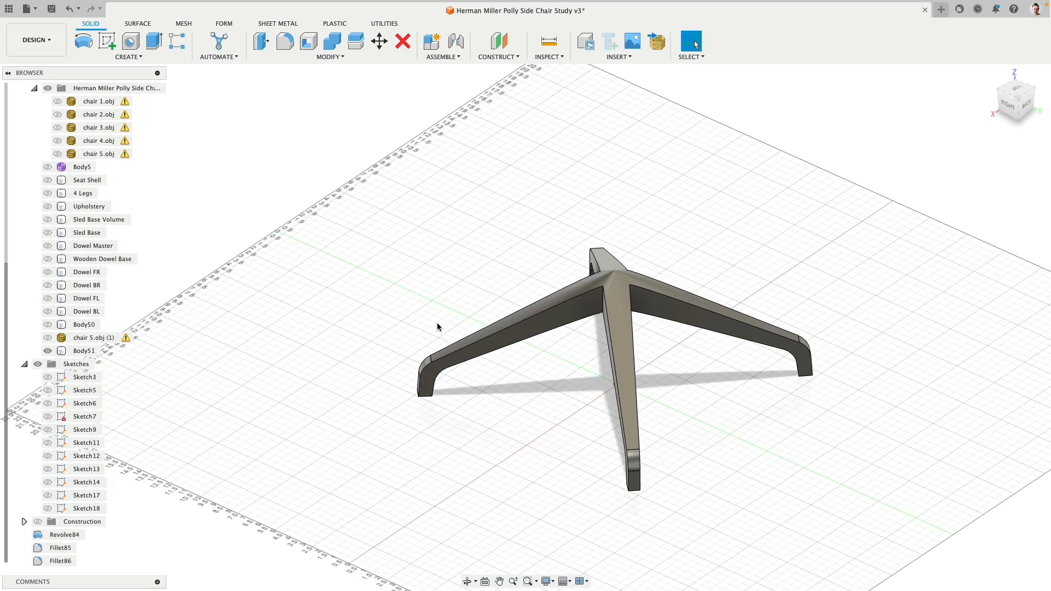
# - Examine the four-leg base and compare it with the chair 5.obj mesh, showing the mesh only for the comparison
pyautogui.moveTo(429, 289)
pyautogui.keyDown('shift'); pyautogui.mouseDown(button='middle')
pyautogui.moveTo(470, 283)
pyautogui.moveTo(410, 281)
pyautogui.moveTo(320, 228)
pyautogui.mouseUp(button='middle'); pyautogui.keyUp('shift')
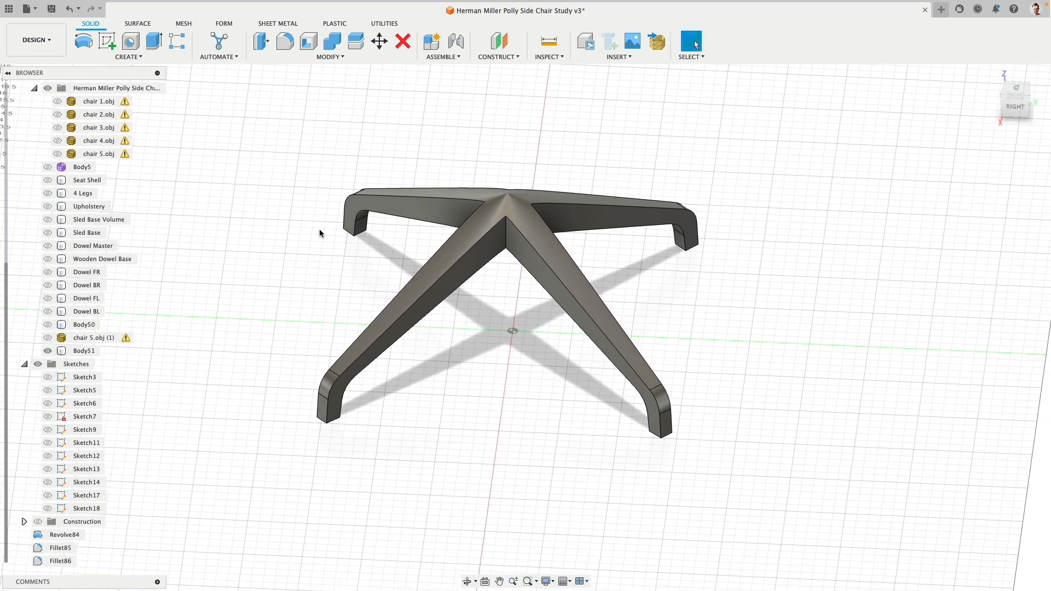
pyautogui.keyDown('shift'); pyautogui.moveTo(336, 242); pyautogui.dragTo(449, 228, button='middle'); pyautogui.keyUp('shift')
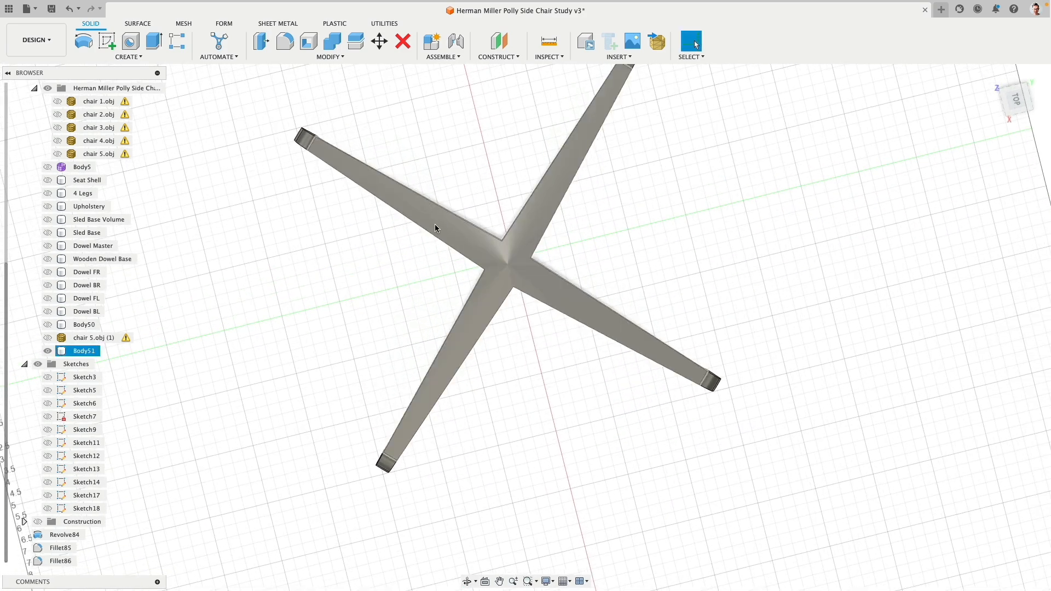
pyautogui.click(294, 214)
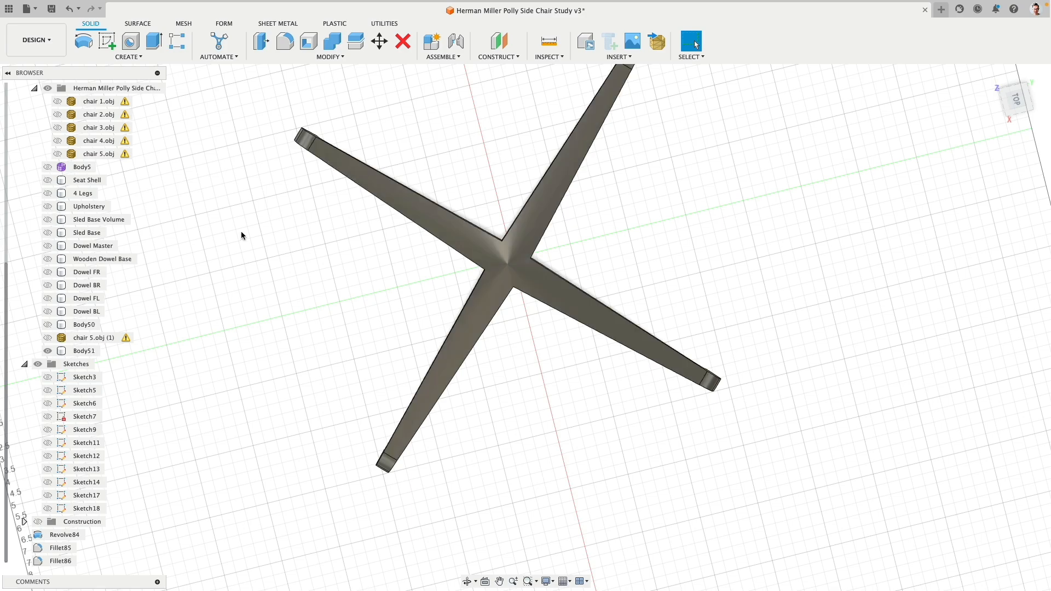
pyautogui.click(47, 351)
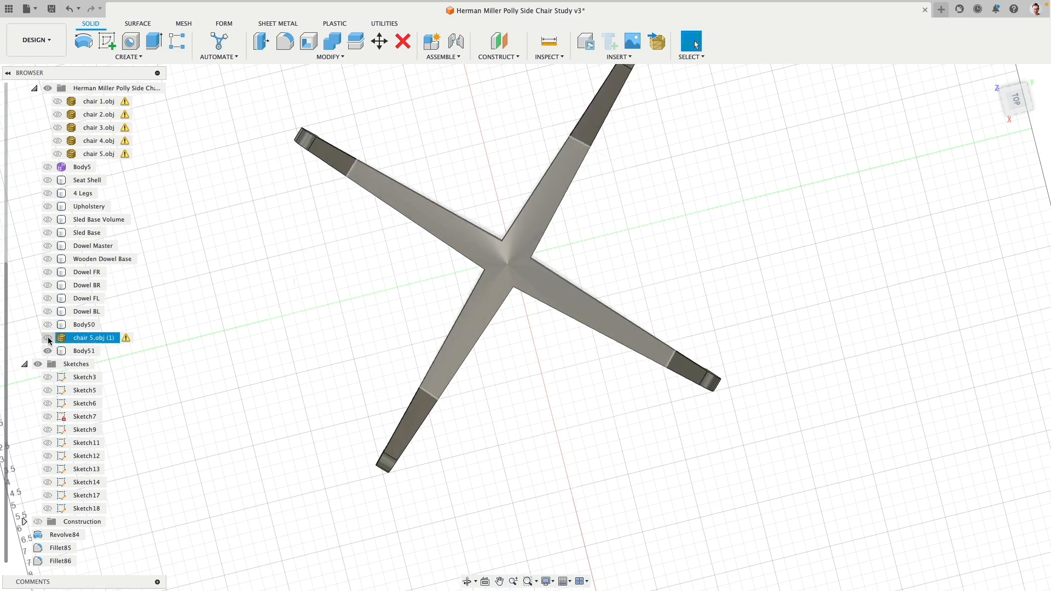
pyautogui.click(60, 155)
pyautogui.keyDown('shift'); pyautogui.moveTo(459, 142); pyautogui.dragTo(483, 314, button='middle'); pyautogui.keyUp('shift')
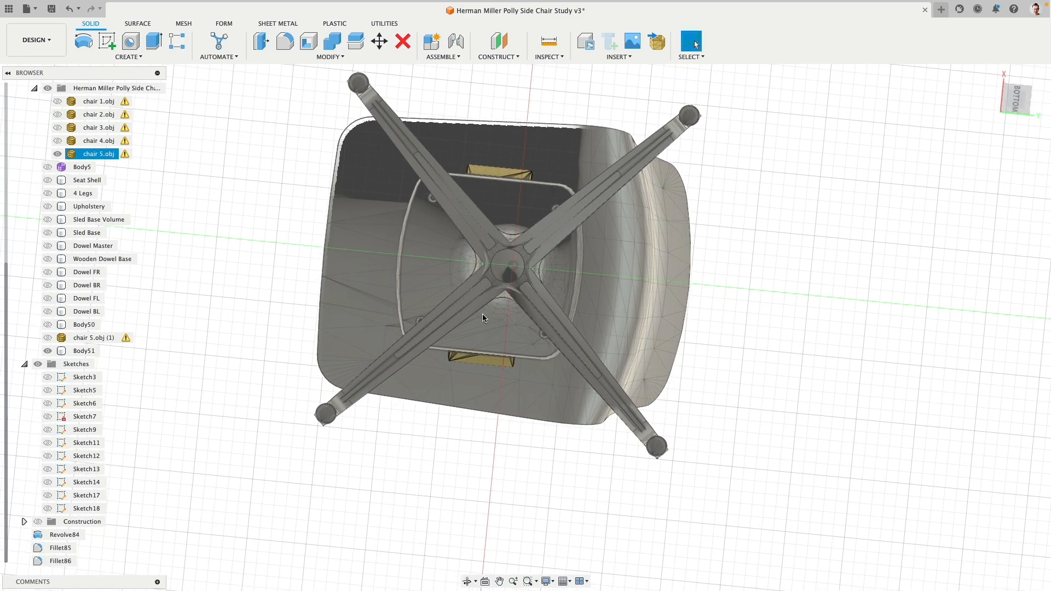
pyautogui.click(324, 125)
pyautogui.click(58, 155)
pyautogui.keyDown('shift'); pyautogui.moveTo(307, 187); pyautogui.dragTo(320, 286, button='middle'); pyautogui.keyUp('shift')
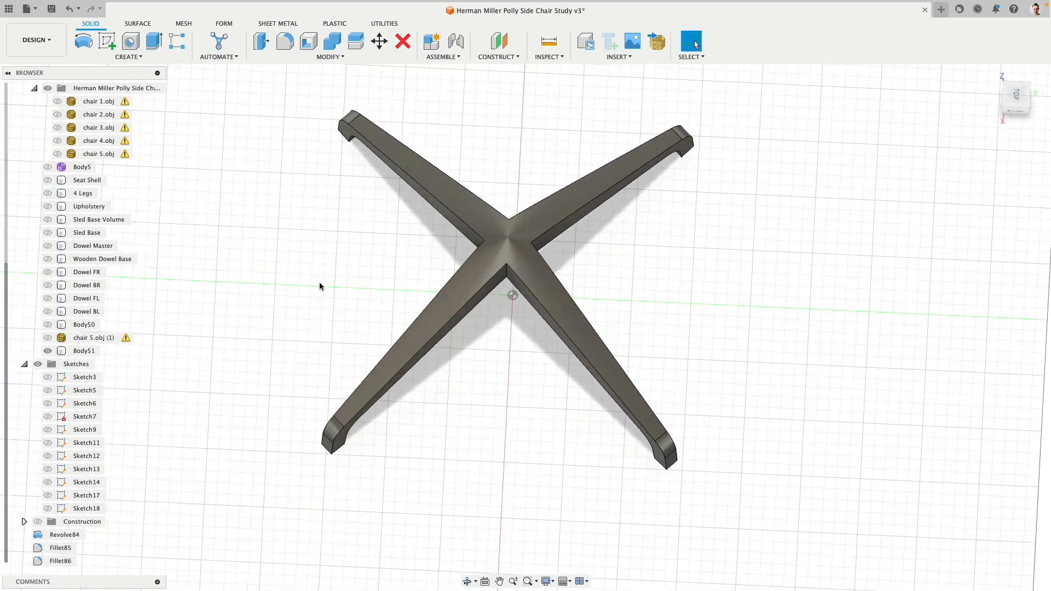
# - Show Body50 and fillet the four vertical inner edges where neighbouring legs of Body51 meet
pyautogui.click(47, 325)
pyautogui.keyDown('shift'); pyautogui.moveTo(207, 329); pyautogui.dragTo(340, 274, button='middle'); pyautogui.keyUp('shift')
pyautogui.scroll(5, 458, 278)
pyautogui.click(554, 248)
pyautogui.keyDown('shift'); pyautogui.moveTo(454, 247); pyautogui.dragTo(523, 236, button='middle'); pyautogui.keyUp('shift')
pyautogui.keyDown('shift'); pyautogui.click(524, 148); pyautogui.keyUp('shift')
pyautogui.moveTo(429, 220); pyautogui.dragTo(494, 276, button='middle')
pyautogui.keyDown('shift'); pyautogui.click(494, 277); pyautogui.keyUp('shift')
pyautogui.keyDown('shift'); pyautogui.moveTo(365, 298); pyautogui.dragTo(427, 265, button='middle'); pyautogui.keyUp('shift')
pyautogui.keyDown('shift'); pyautogui.click(419, 264); pyautogui.keyUp('shift')
pyautogui.click(285, 41)
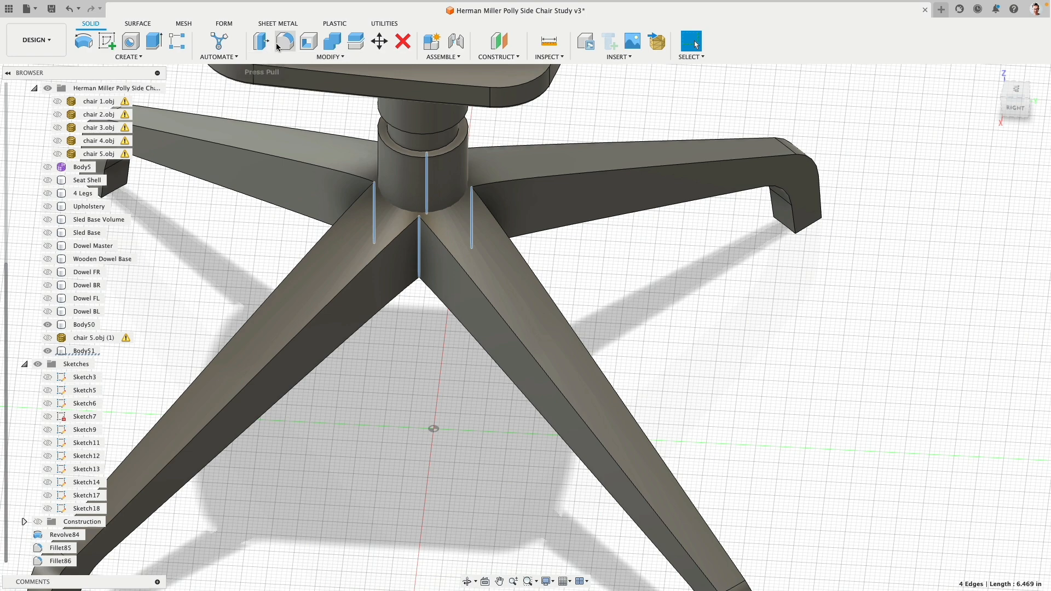
pyautogui.moveTo(421, 283); pyautogui.dragTo(419, 290)
pyautogui.scroll(-3, 399, 383)
pyautogui.moveTo(390, 407); pyautogui.dragTo(393, 338, button='middle')
# - Fillet the four upper edge chains running along the legs of Body51 with a 0.262 in radius
pyautogui.rightClick(609, 287)
pyautogui.click(607, 253)
pyautogui.click(489, 194)
pyautogui.click(398, 236)
pyautogui.click(370, 177)
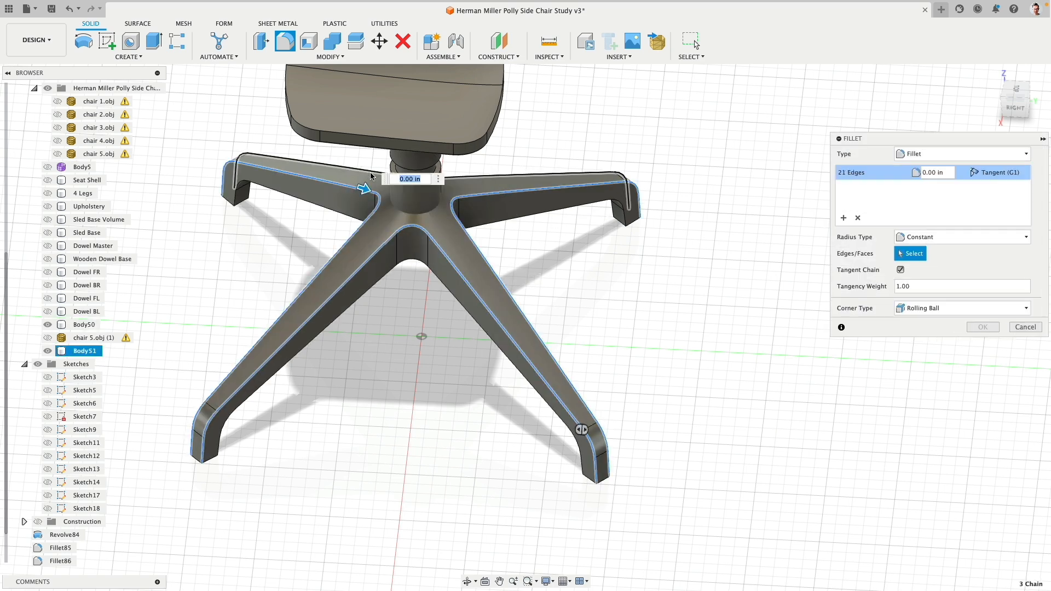
pyautogui.click(375, 171)
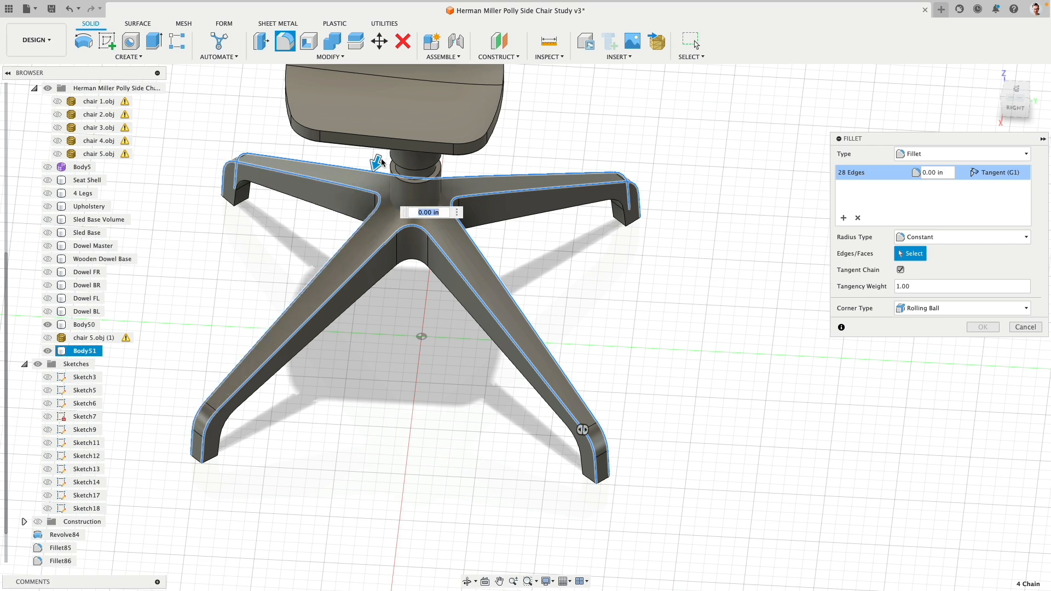
pyautogui.moveTo(379, 166); pyautogui.dragTo(378, 168)
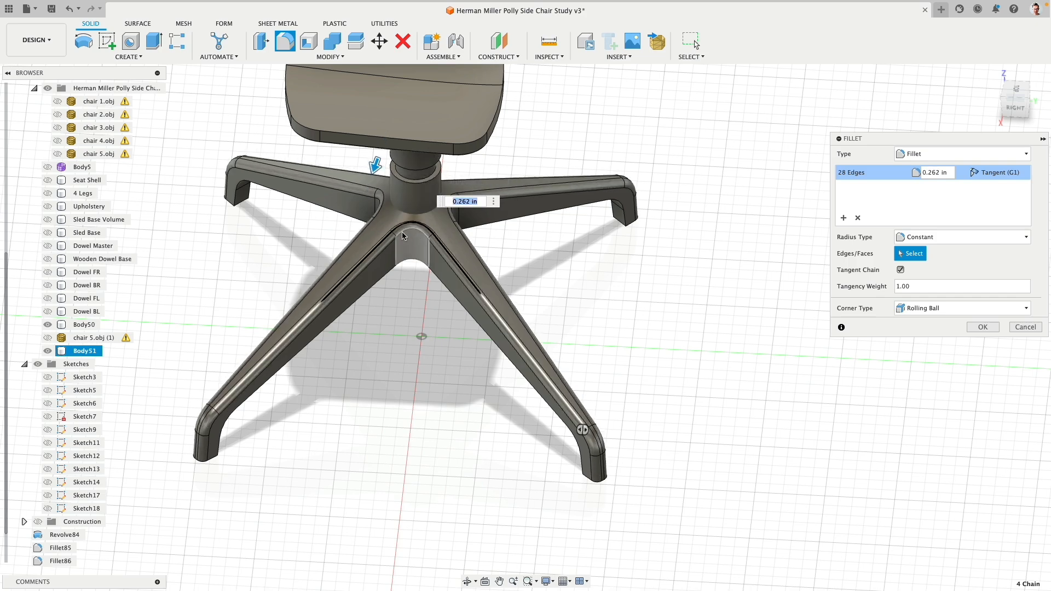
pyautogui.keyDown('shift'); pyautogui.moveTo(681, 326); pyautogui.dragTo(667, 301, button='middle'); pyautogui.keyUp('shift')
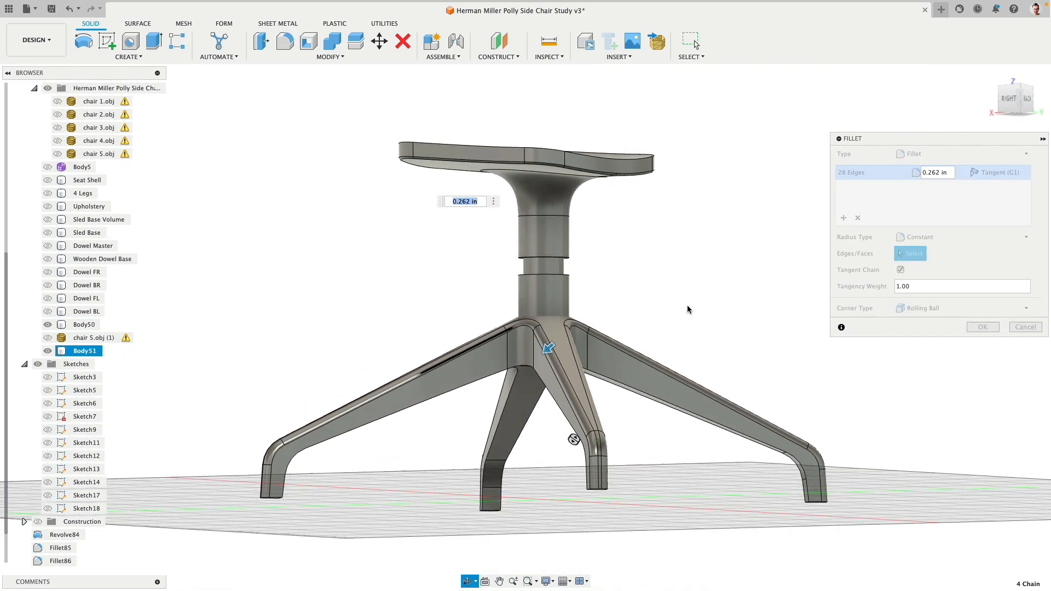
pyautogui.click(984, 327)
pyautogui.keyDown('shift'); pyautogui.moveTo(421, 361); pyautogui.dragTo(377, 345, button='middle'); pyautogui.keyUp('shift')
pyautogui.scroll(5, 389, 364)
pyautogui.click(330, 287)
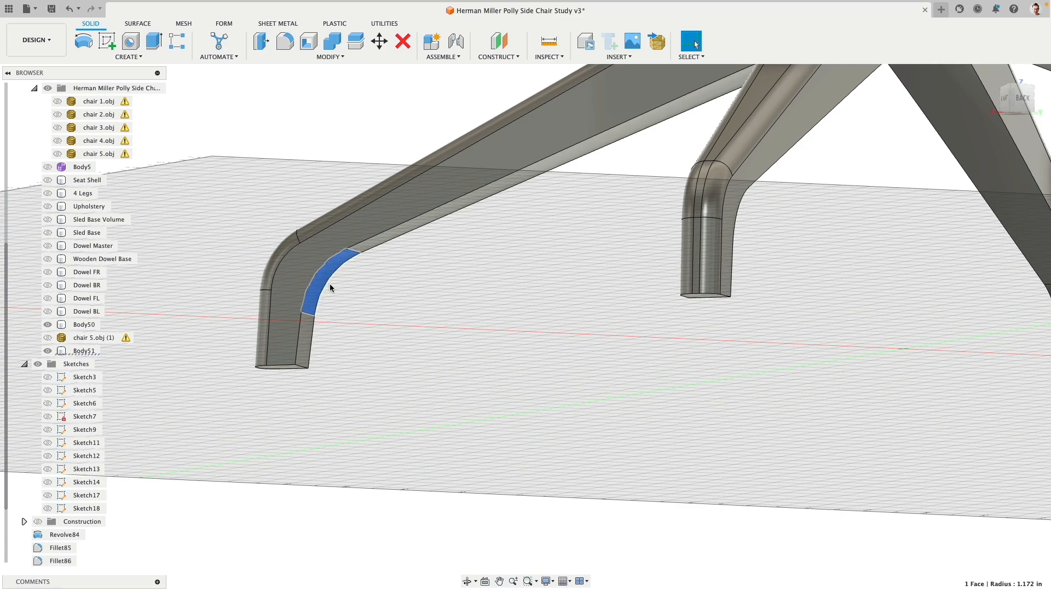
pyautogui.click(263, 47)
pyautogui.moveTo(326, 288); pyautogui.dragTo(317, 285)
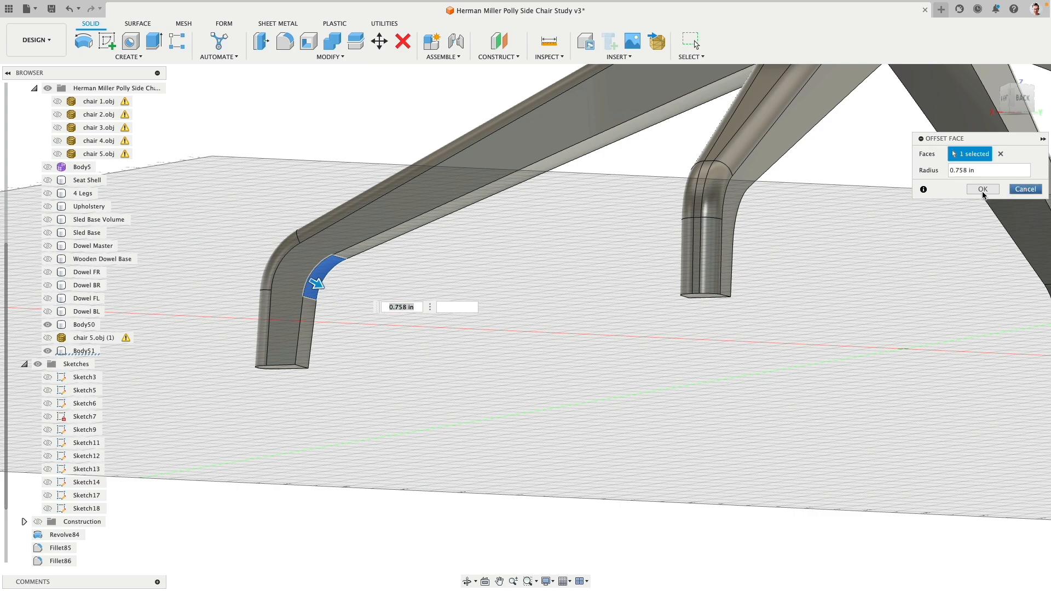
pyautogui.click(1022, 190)
# - Try to fillet the inner bend faces of all four Body51 legs with a 0.403 in radius
pyautogui.click(318, 291)
pyautogui.scroll(-3, 454, 332)
pyautogui.keyDown('shift'); pyautogui.moveTo(511, 334); pyautogui.dragTo(657, 258, button='middle'); pyautogui.keyUp('shift')
pyautogui.scroll(2, 660, 257)
pyautogui.moveTo(831, 242); pyautogui.dragTo(327, 250, button='middle')
pyautogui.scroll(-2, 537, 330)
pyautogui.scroll(3, 287, 199)
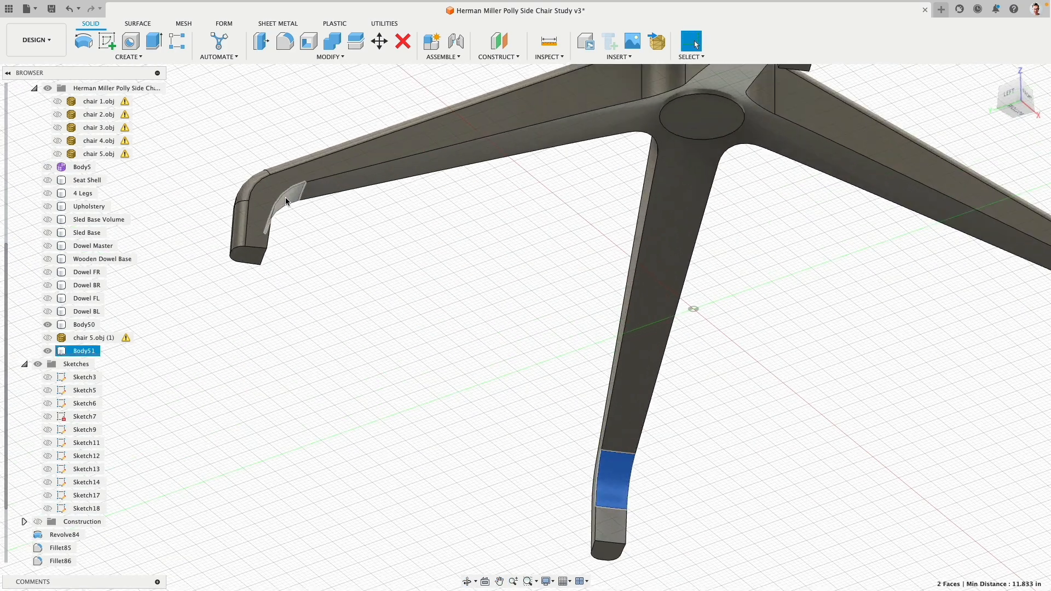
pyautogui.keyDown('shift'); pyautogui.click(287, 200); pyautogui.keyUp('shift')
pyautogui.scroll(-3, 399, 319)
pyautogui.keyDown('shift'); pyautogui.moveTo(399, 320); pyautogui.dragTo(514, 425, button='middle'); pyautogui.keyUp('shift')
pyautogui.scroll(3, 456, 349)
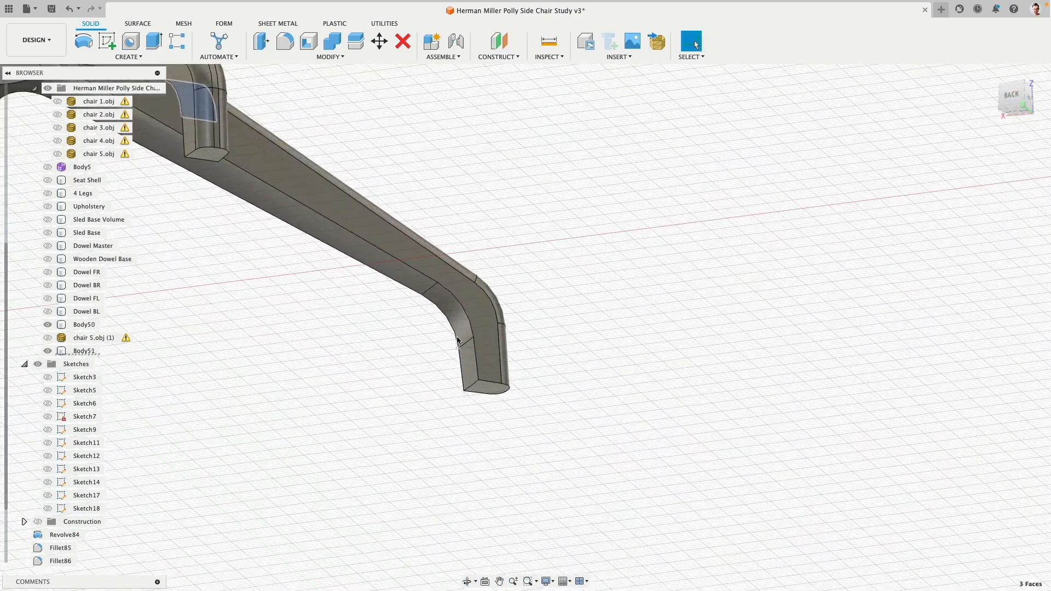
pyautogui.scroll(-5, 412, 371)
pyautogui.keyDown('shift'); pyautogui.moveTo(364, 361); pyautogui.dragTo(481, 245, button='middle'); pyautogui.keyUp('shift')
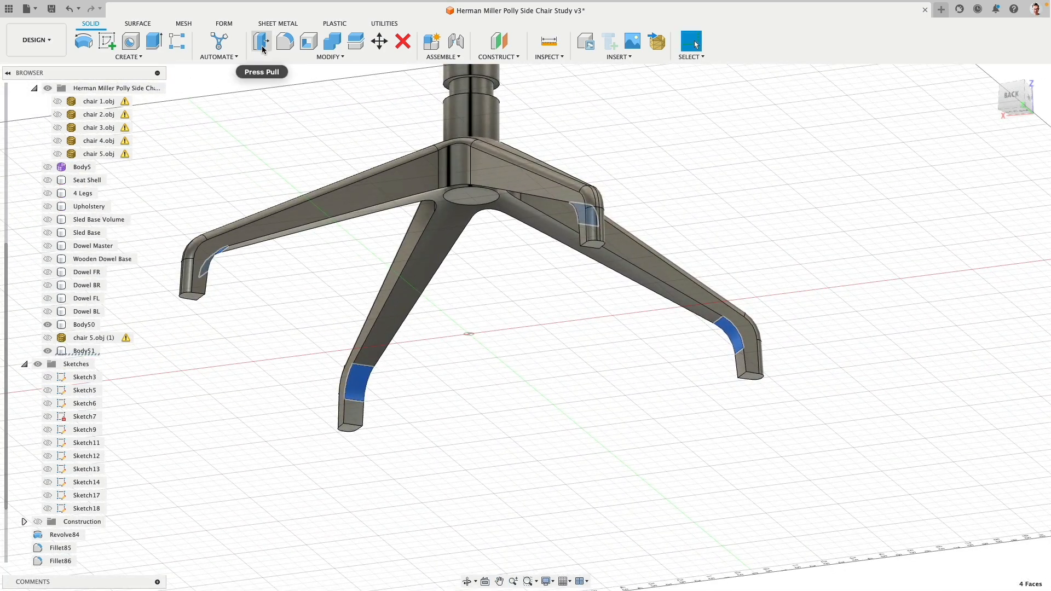
pyautogui.click(284, 43)
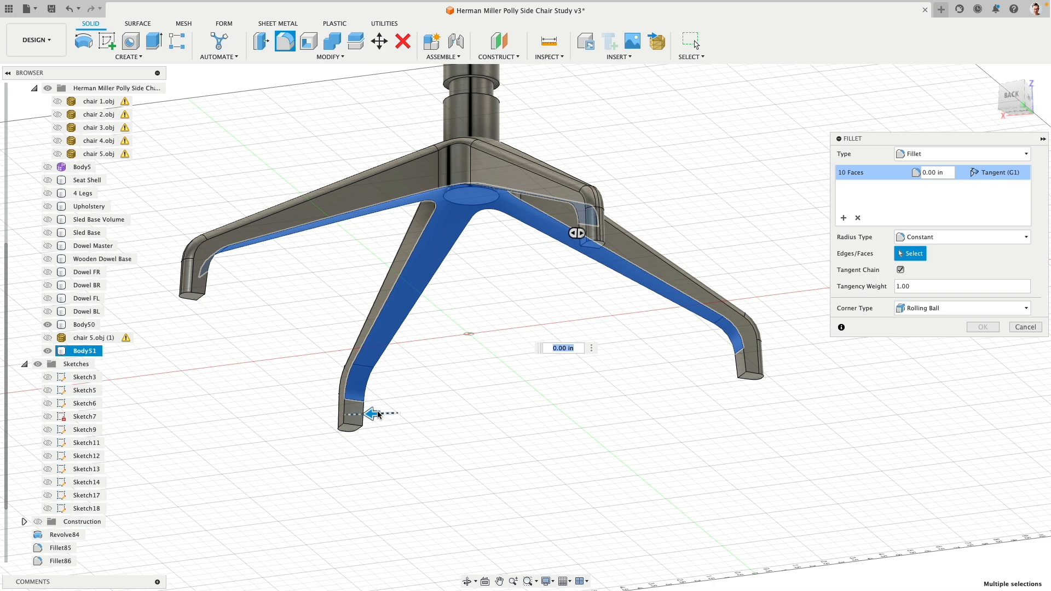
pyautogui.moveTo(377, 416); pyautogui.dragTo(366, 414)
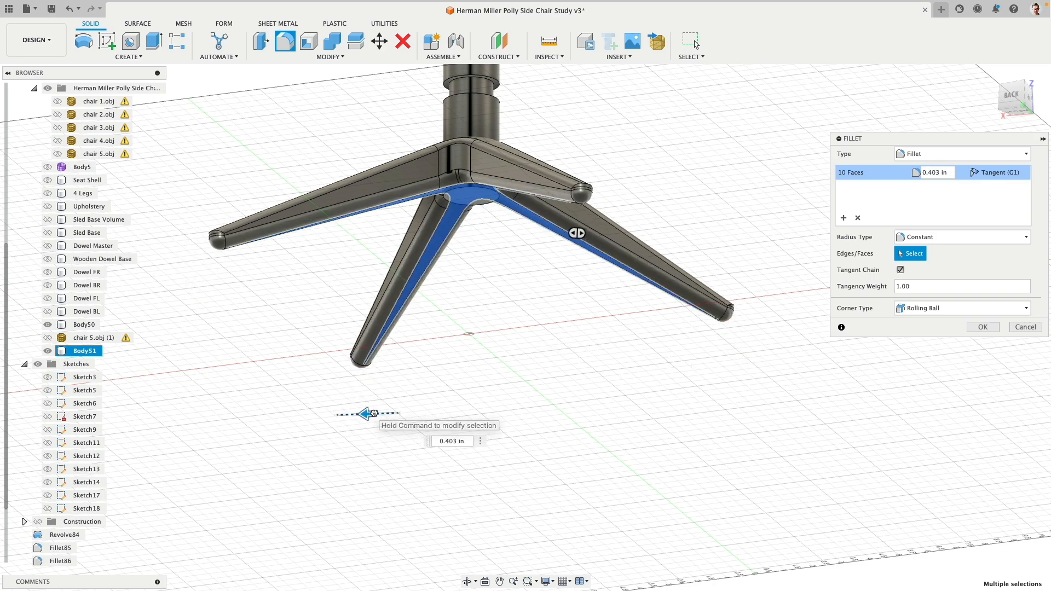
pyautogui.press('Return')
# - Offset the inner bend faces of all four Body51 legs to a 0.727 in radius
pyautogui.scroll(3, 330, 391)
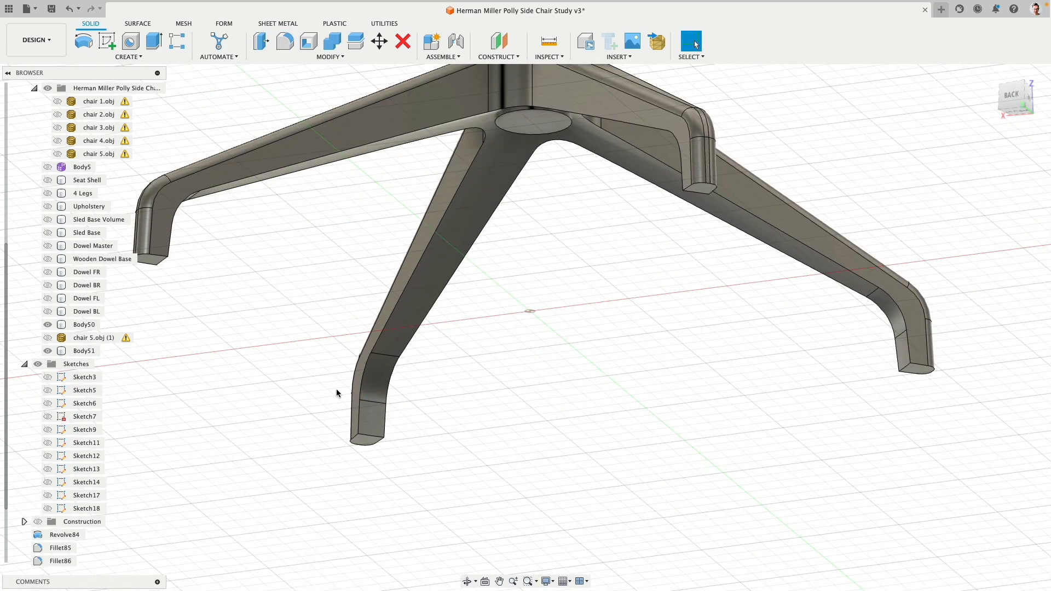
pyautogui.click(368, 375)
pyautogui.keyDown('shift'); pyautogui.moveTo(368, 375); pyautogui.dragTo(248, 307, button='middle'); pyautogui.keyUp('shift')
pyautogui.moveTo(249, 260); pyautogui.dragTo(707, 235, button='middle')
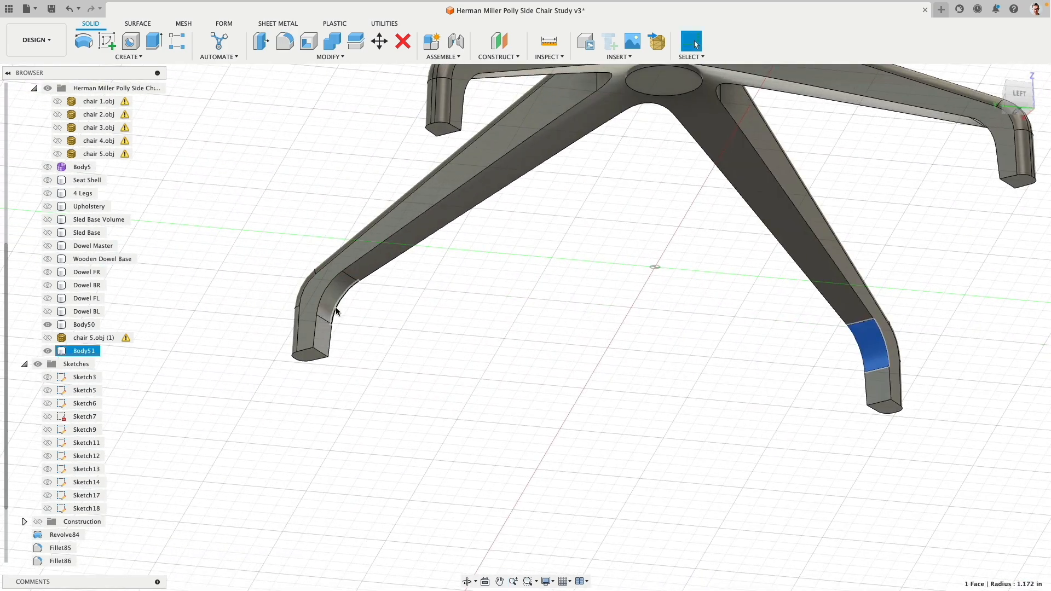
pyautogui.keyDown('shift'); pyautogui.moveTo(528, 275); pyautogui.dragTo(271, 380, button='middle'); pyautogui.keyUp('shift')
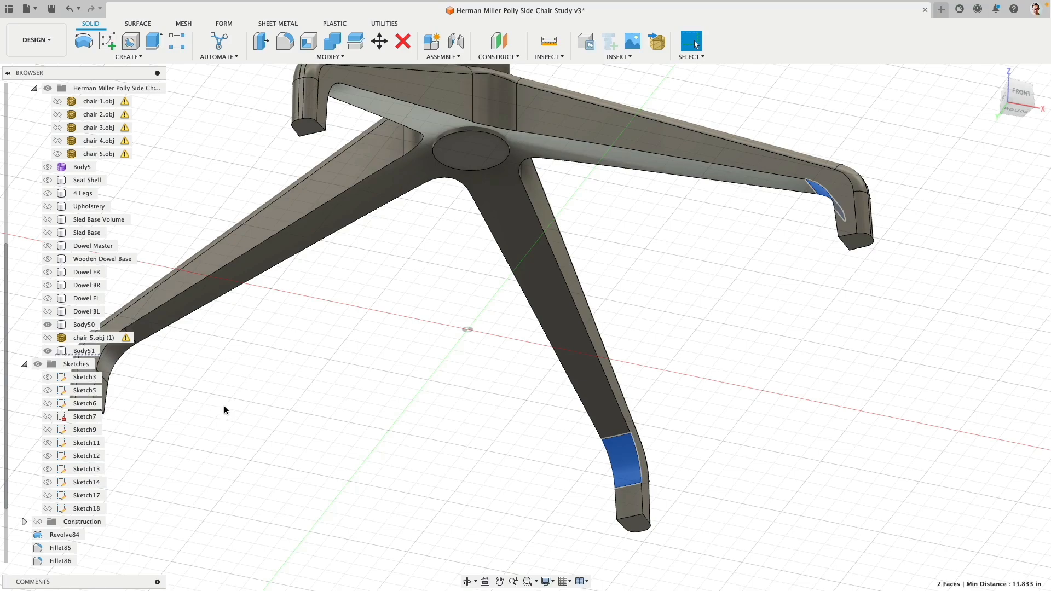
pyautogui.moveTo(224, 406); pyautogui.dragTo(348, 377, button='middle')
pyautogui.keyDown('shift'); pyautogui.click(342, 344); pyautogui.keyUp('shift')
pyautogui.scroll(-3, 404, 404)
pyautogui.keyDown('shift'); pyautogui.moveTo(554, 377); pyautogui.dragTo(482, 353, button='middle'); pyautogui.keyUp('shift')
pyautogui.scroll(2, 461, 401)
pyautogui.keyDown('shift'); pyautogui.click(442, 369); pyautogui.keyUp('shift')
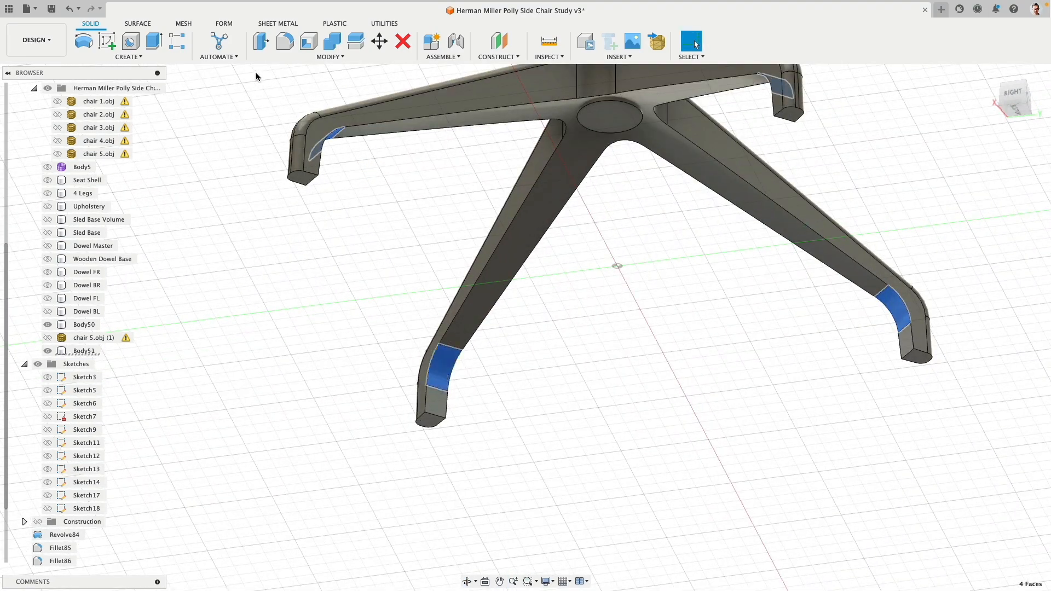
pyautogui.click(258, 47)
pyautogui.keyDown('shift'); pyautogui.moveTo(554, 318); pyautogui.dragTo(622, 340, button='middle'); pyautogui.keyUp('shift')
pyautogui.scroll(3, 358, 332)
pyautogui.scroll(2, 358, 332)
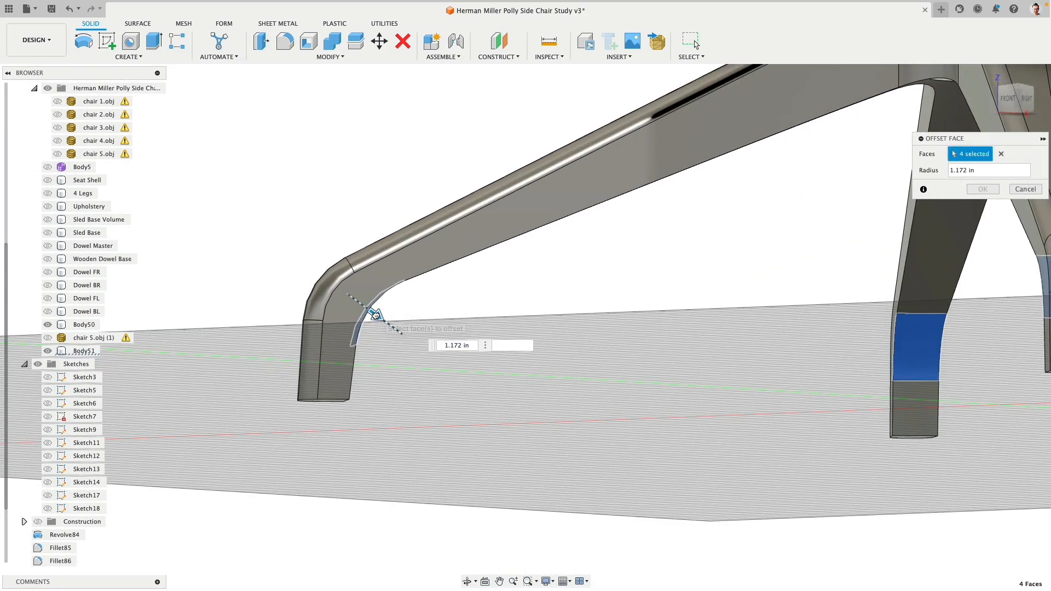
pyautogui.moveTo(376, 314); pyautogui.dragTo(418, 298)
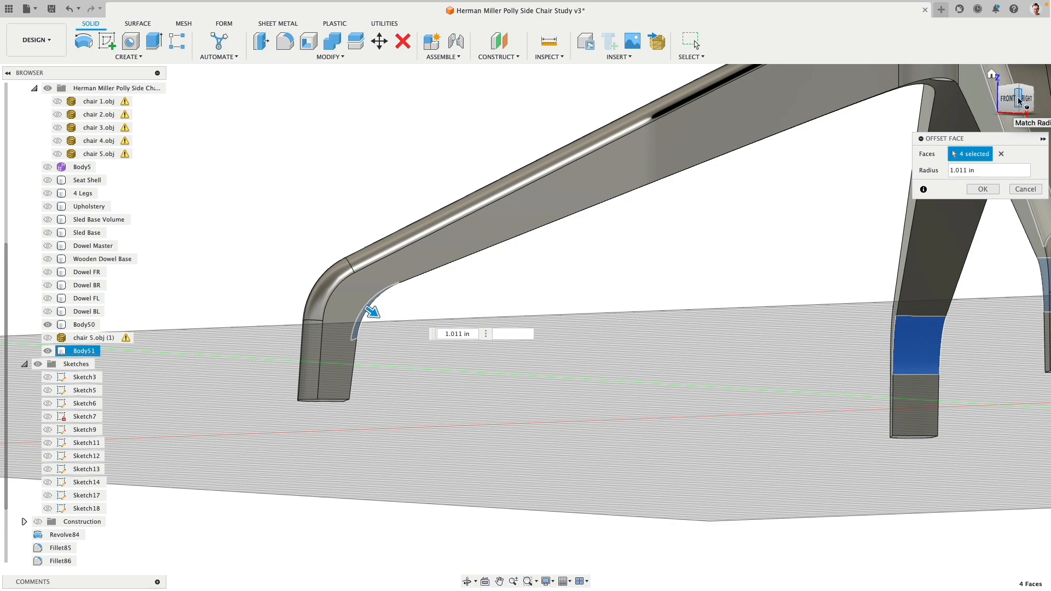
pyautogui.click(1020, 100)
pyautogui.moveTo(425, 292)
pyautogui.mouseDown()
pyautogui.moveTo(405, 281)
pyautogui.moveTo(438, 300)
pyautogui.moveTo(414, 284)
pyautogui.mouseUp()
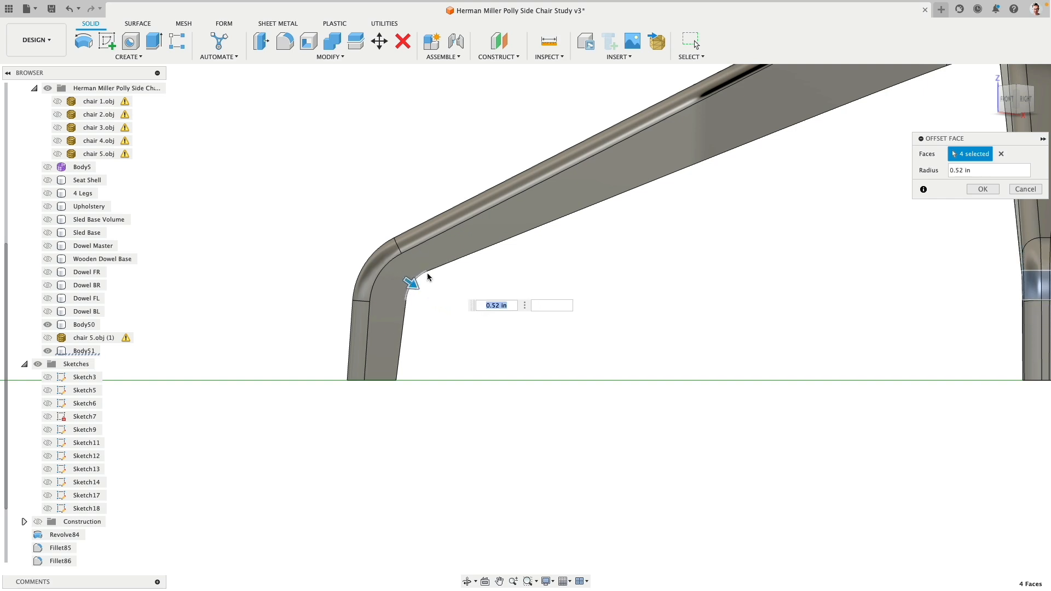
pyautogui.moveTo(416, 285)
pyautogui.mouseDown()
pyautogui.moveTo(424, 291)
pyautogui.moveTo(416, 289)
pyautogui.mouseUp()
pyautogui.scroll(-3, 465, 380)
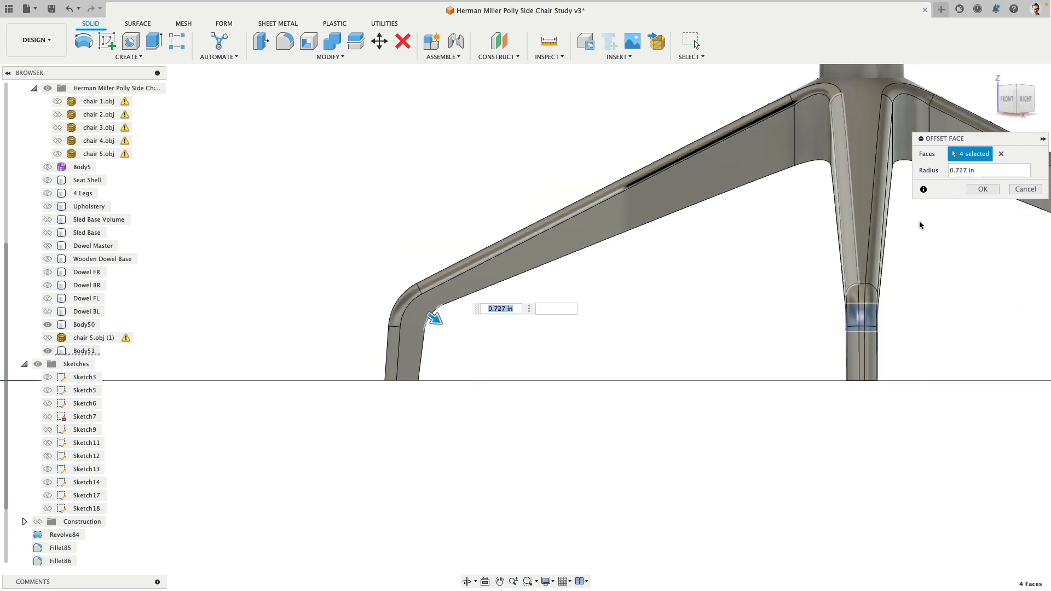
pyautogui.click(983, 189)
# - Fillet the four lower edge chains running along the underside of Body51's legs with a 0.262 in radius
pyautogui.scroll(-3, 518, 399)
pyautogui.keyDown('shift'); pyautogui.moveTo(497, 376); pyautogui.dragTo(581, 414, button='middle'); pyautogui.keyUp('shift')
pyautogui.scroll(-2, 581, 411)
pyautogui.moveTo(652, 347); pyautogui.dragTo(607, 362, button='middle')
pyautogui.click(621, 332)
pyautogui.keyDown('shift'); pyautogui.click(575, 322); pyautogui.keyUp('shift')
pyautogui.keyDown('shift'); pyautogui.click(643, 313); pyautogui.keyUp('shift')
pyautogui.keyDown('shift'); pyautogui.moveTo(643, 313); pyautogui.dragTo(603, 344, button='middle'); pyautogui.keyUp('shift')
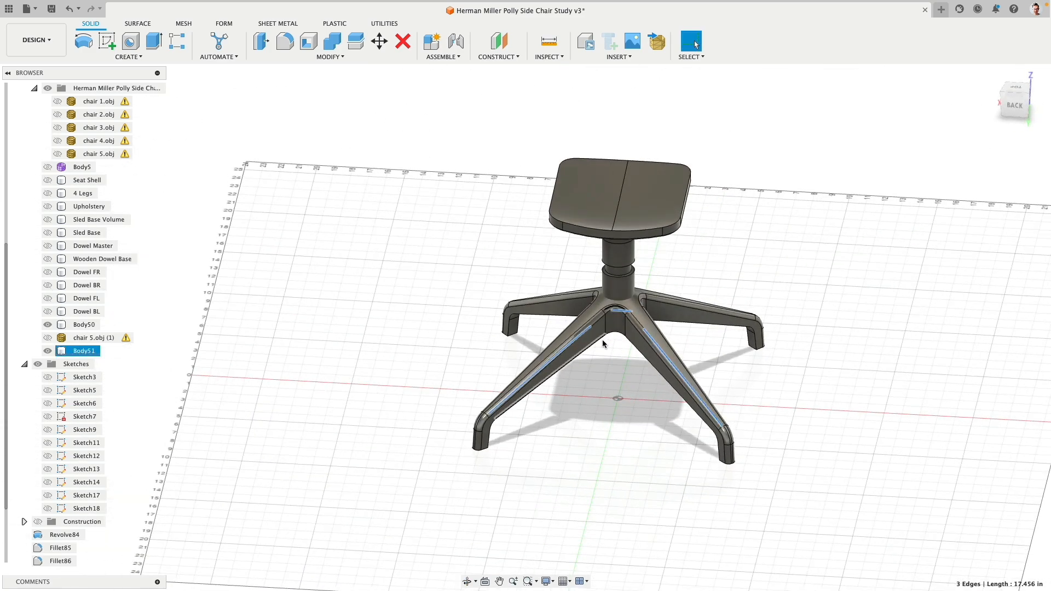
pyautogui.click(285, 45)
pyautogui.keyDown('shift'); pyautogui.moveTo(596, 376); pyautogui.dragTo(573, 366, button='middle'); pyautogui.keyUp('shift')
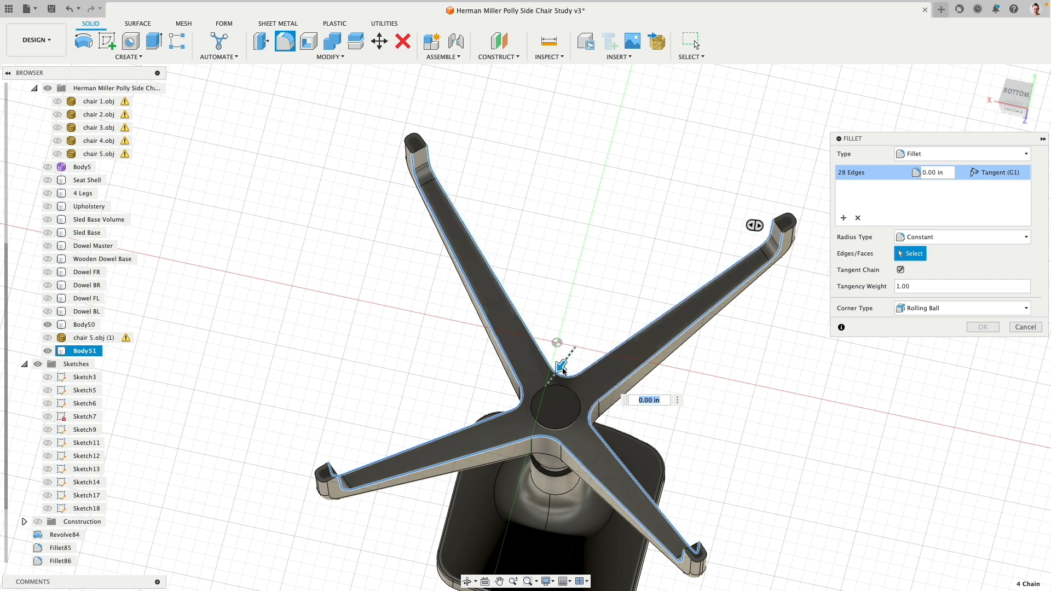
pyautogui.moveTo(561, 368); pyautogui.dragTo(561, 373)
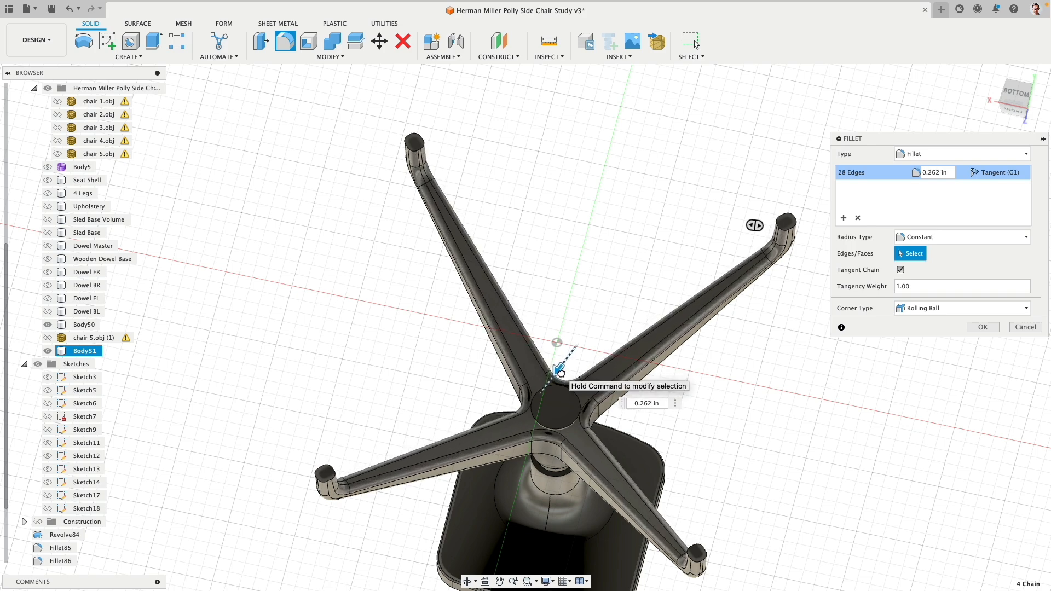
pyautogui.scroll(-3, 567, 302)
pyautogui.keyDown('shift'); pyautogui.moveTo(569, 279); pyautogui.dragTo(520, 373, button='middle'); pyautogui.keyUp('shift')
pyautogui.click(983, 327)
# - Offset the circular bottom face of the central column, Body50, by -0.843 in so it recedes into the leg hub
pyautogui.scroll(5, 593, 445)
pyautogui.click(518, 344)
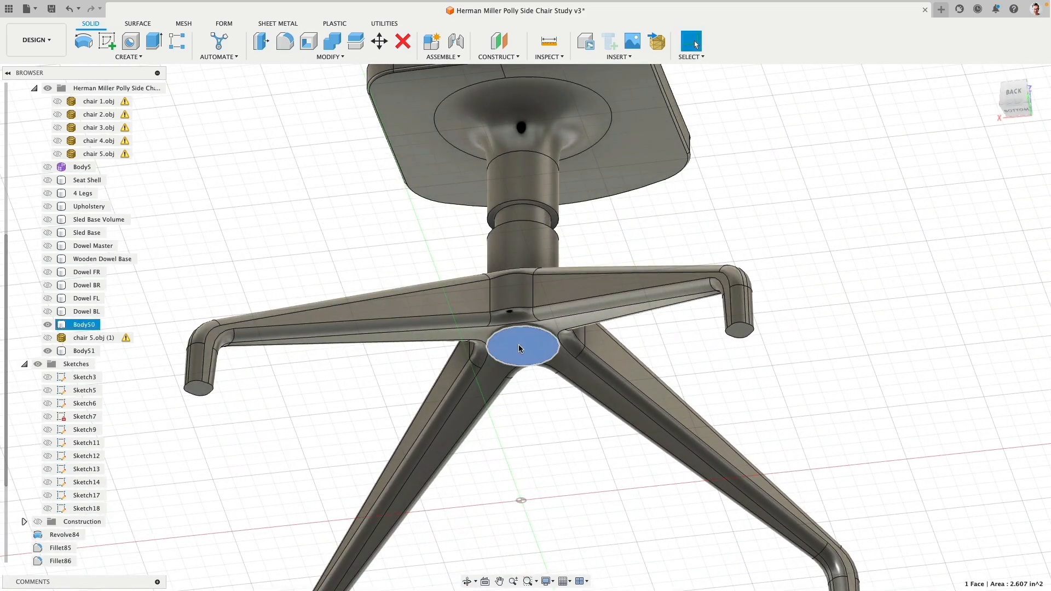
pyautogui.click(272, 45)
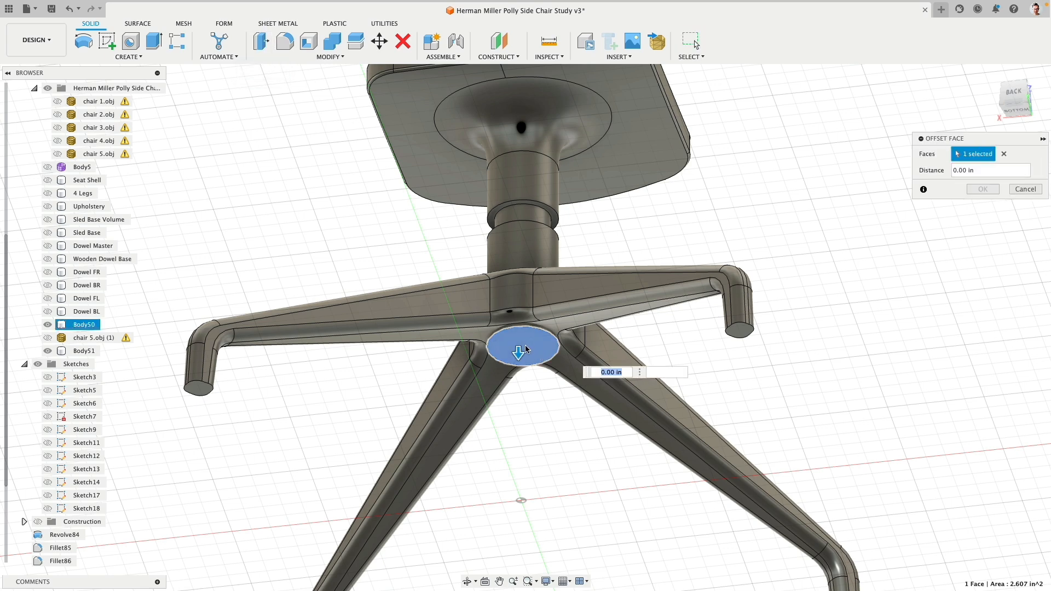
pyautogui.moveTo(520, 375); pyautogui.dragTo(518, 308)
pyautogui.keyDown('shift'); pyautogui.moveTo(700, 195); pyautogui.dragTo(758, 329, button='middle'); pyautogui.keyUp('shift')
pyautogui.moveTo(721, 294); pyautogui.dragTo(611, 149, button='middle')
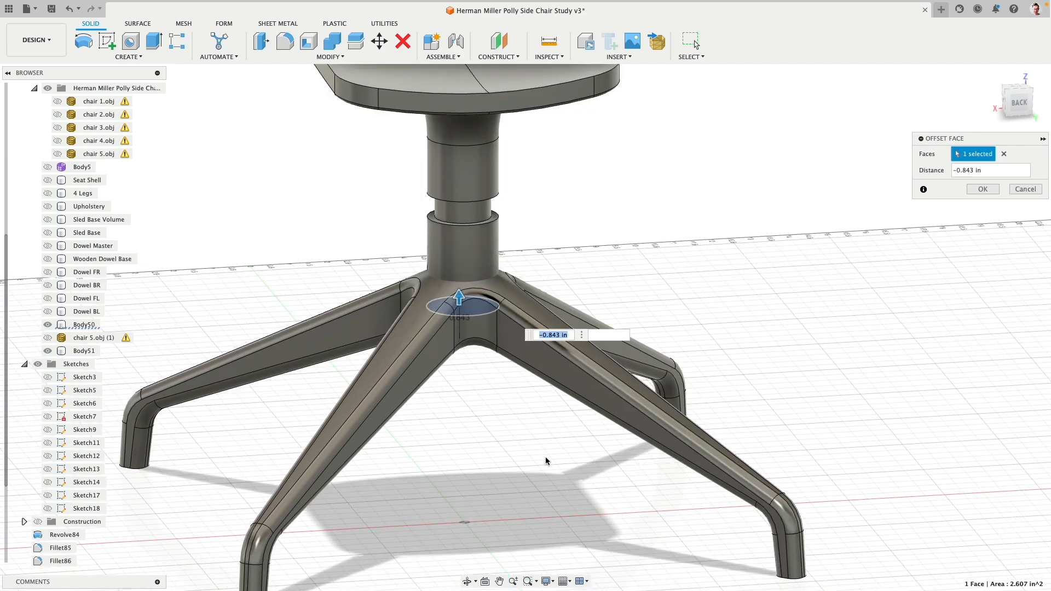
pyautogui.click(978, 186)
# - Hide Body51 and extrude the bottom face of the Body50 column downward 4.086 in as a new body
pyautogui.keyDown('shift'); pyautogui.moveTo(511, 396); pyautogui.dragTo(475, 208, button='middle'); pyautogui.keyUp('shift')
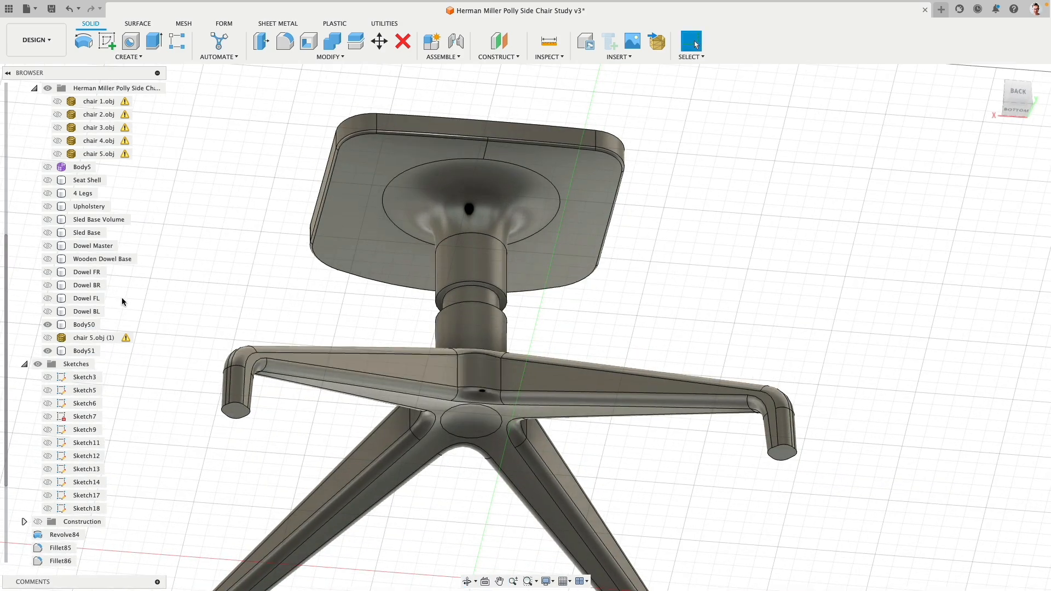
pyautogui.click(47, 351)
pyautogui.click(460, 392)
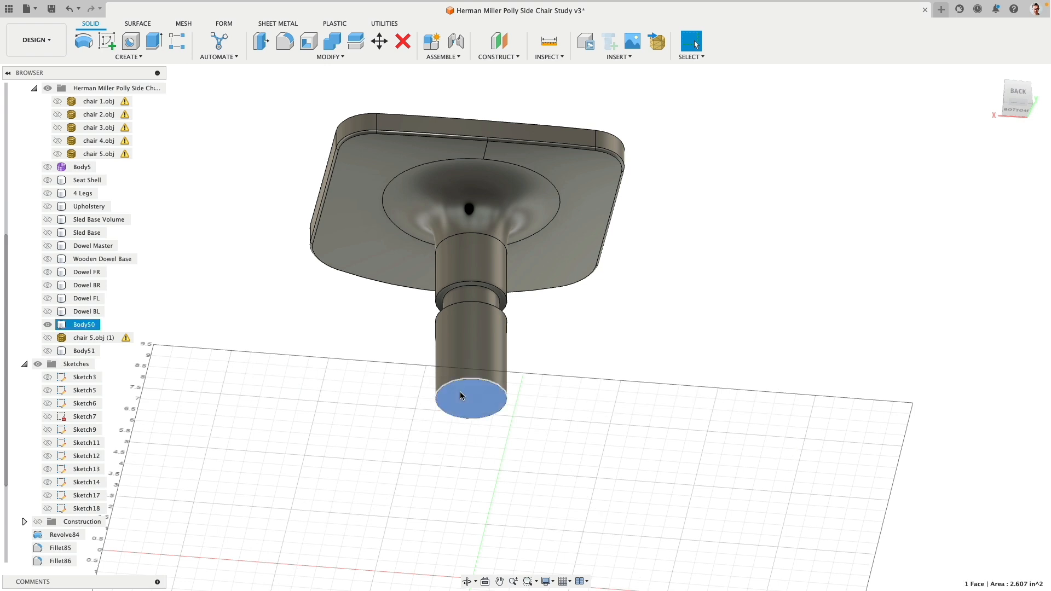
pyautogui.click(155, 42)
pyautogui.moveTo(518, 333); pyautogui.dragTo(515, 245, button='middle')
pyautogui.moveTo(459, 319); pyautogui.dragTo(467, 448)
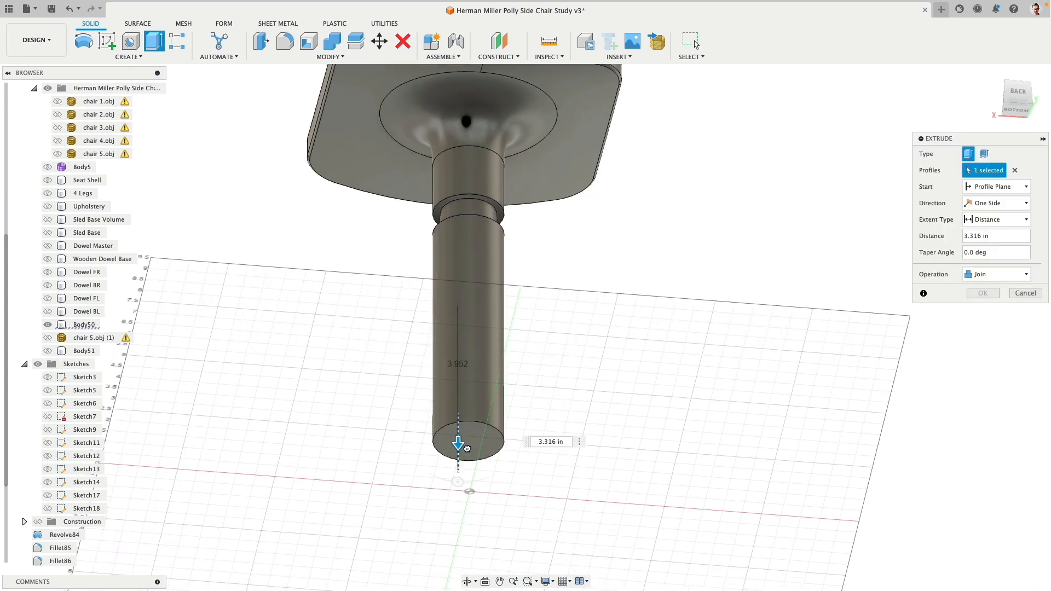
pyautogui.click(1006, 275)
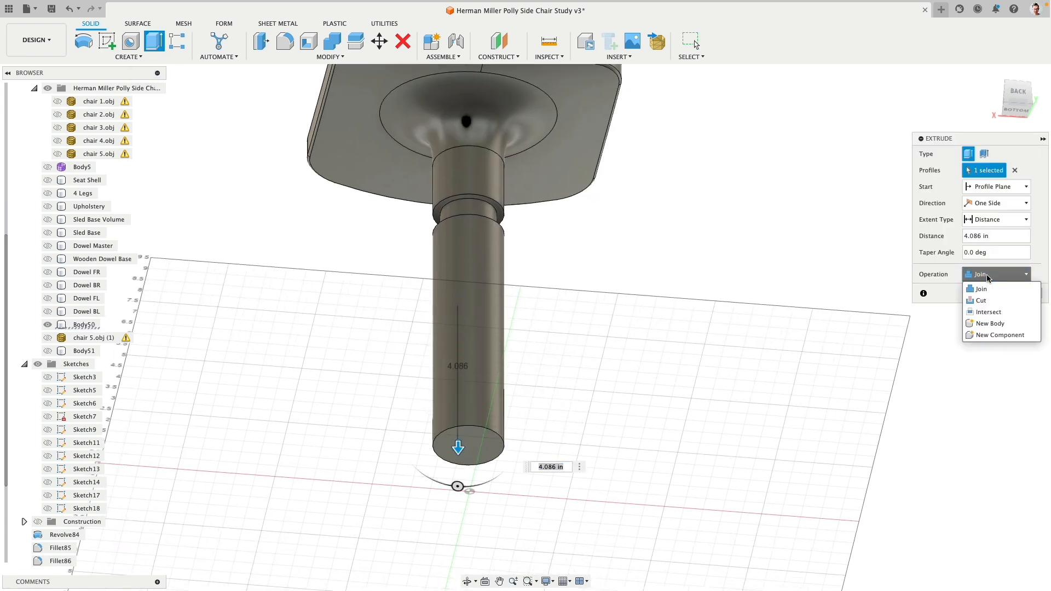
pyautogui.click(994, 324)
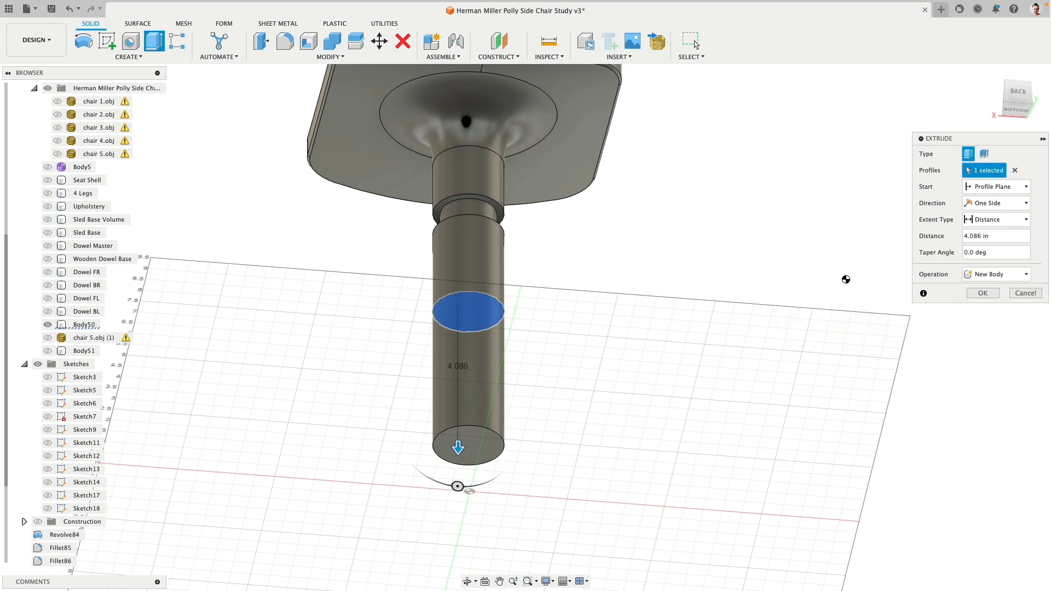
pyautogui.click(981, 295)
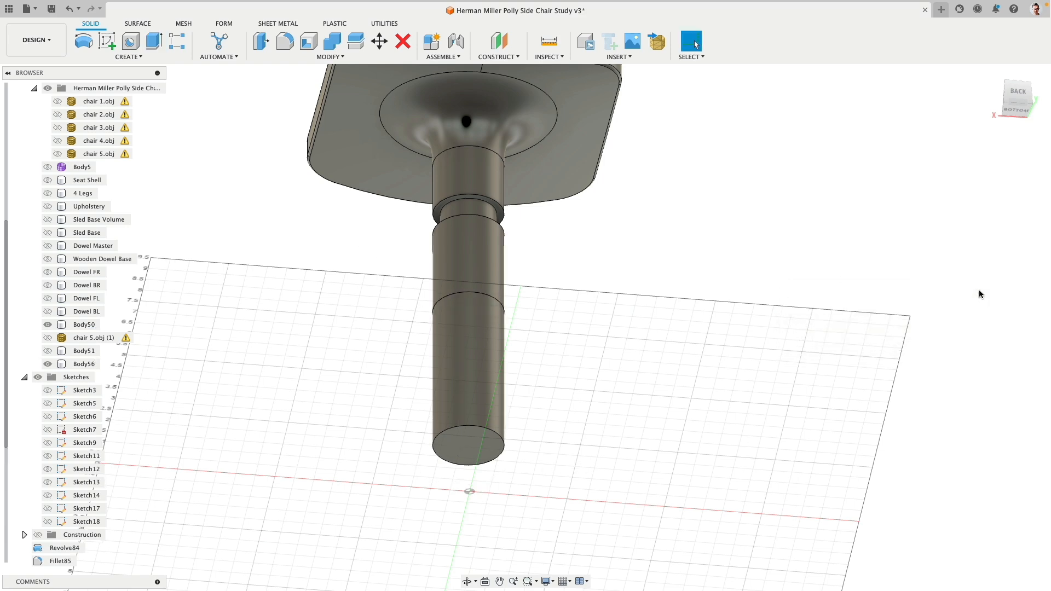
# - Offset the extruded cylinder's side face to a 0.648 in radius and show Body51 again
pyautogui.click(261, 41)
pyautogui.click(496, 337)
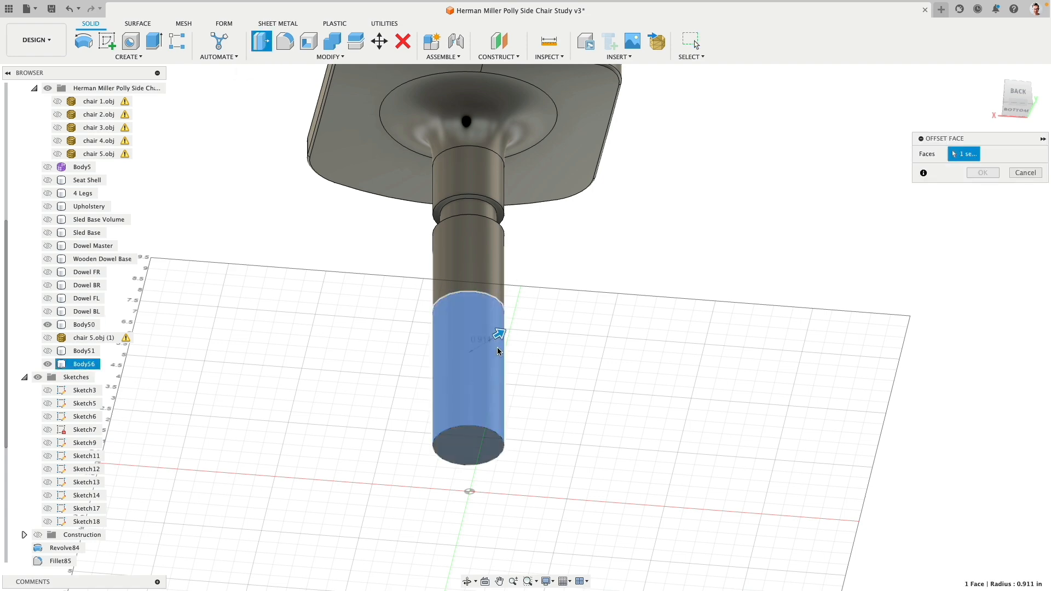
pyautogui.moveTo(496, 335)
pyautogui.mouseDown()
pyautogui.moveTo(482, 339)
pyautogui.moveTo(490, 335)
pyautogui.mouseUp()
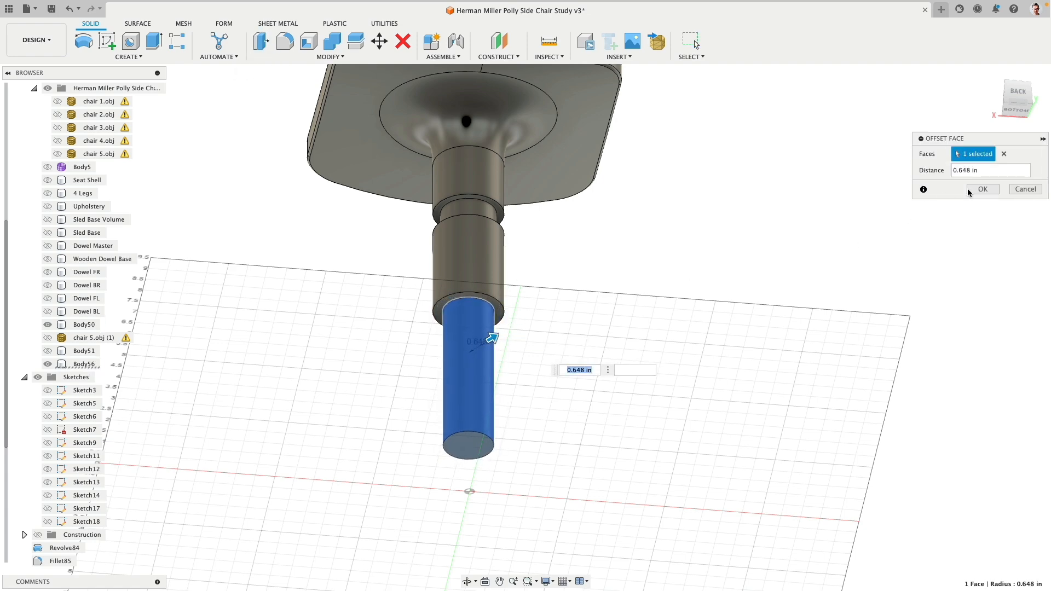
pyautogui.press('Return')
pyautogui.click(48, 351)
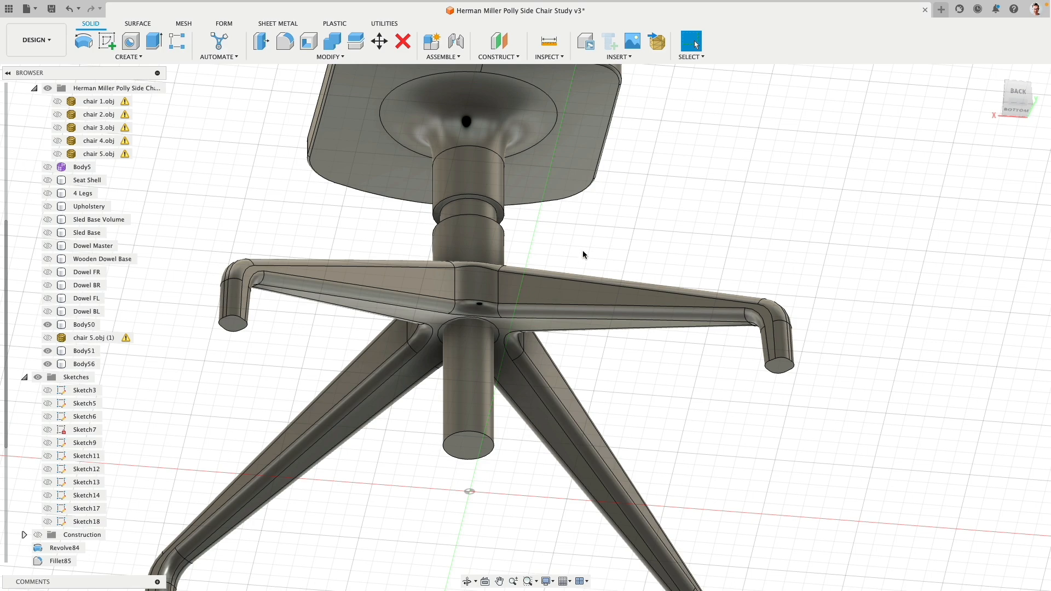
# - Combine the central column Body50 with the leg base Body51 using the Join operation, without keeping the tool body
pyautogui.click(332, 41)
pyautogui.keyDown('shift'); pyautogui.moveTo(356, 142); pyautogui.dragTo(394, 263, button='middle'); pyautogui.keyUp('shift')
pyautogui.click(462, 416)
pyautogui.click(486, 335)
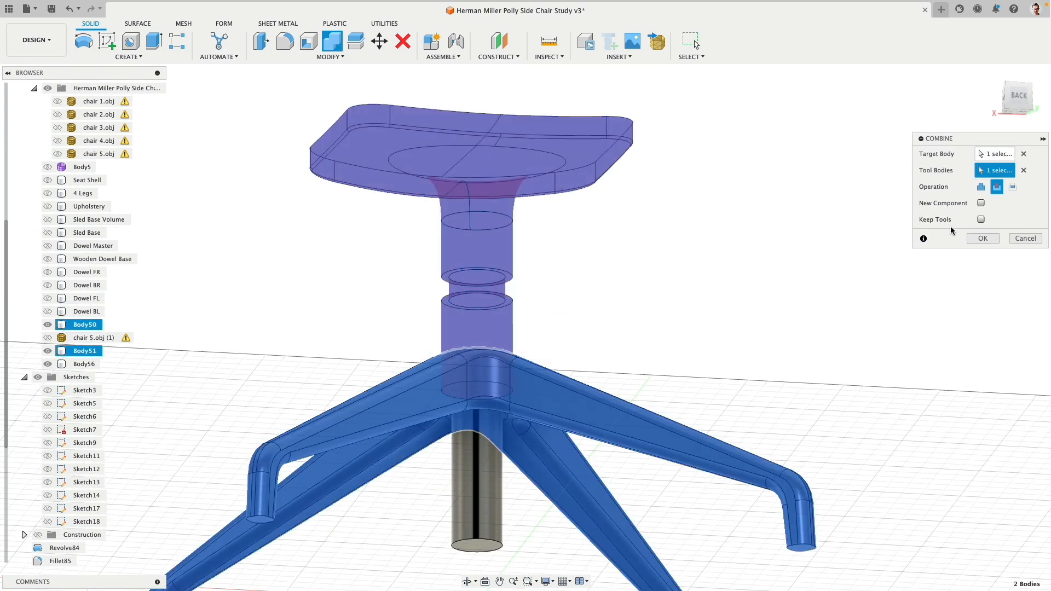
pyautogui.click(981, 187)
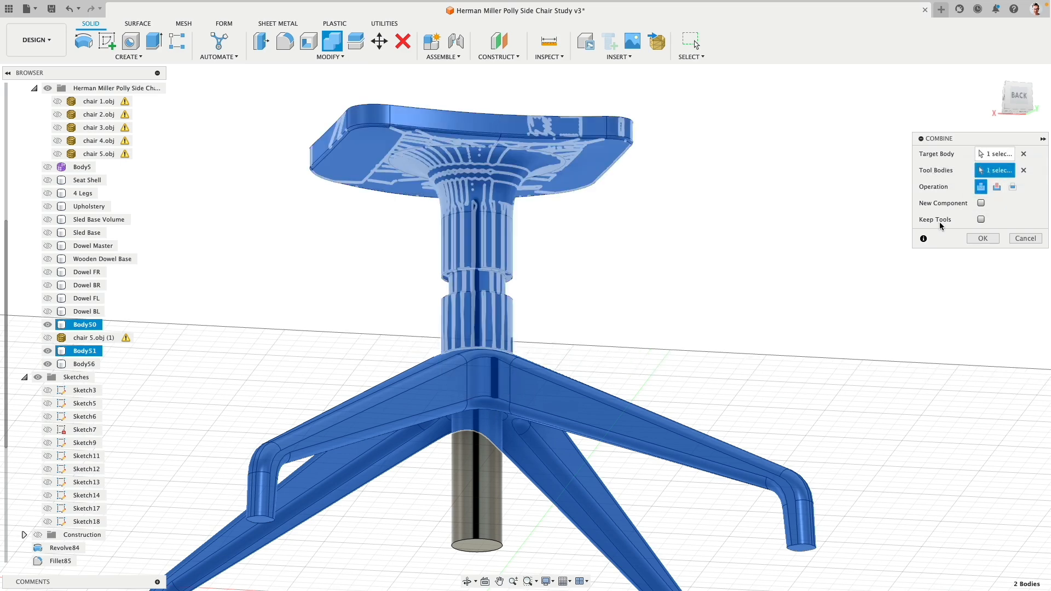
pyautogui.click(984, 239)
# - Cut the cylinder Body56 out of the underside of the joined base Body51 with Combine, without keeping the tool body
pyautogui.keyDown('shift'); pyautogui.moveTo(580, 301); pyautogui.dragTo(396, 150, button='middle'); pyautogui.keyUp('shift')
pyautogui.click(332, 44)
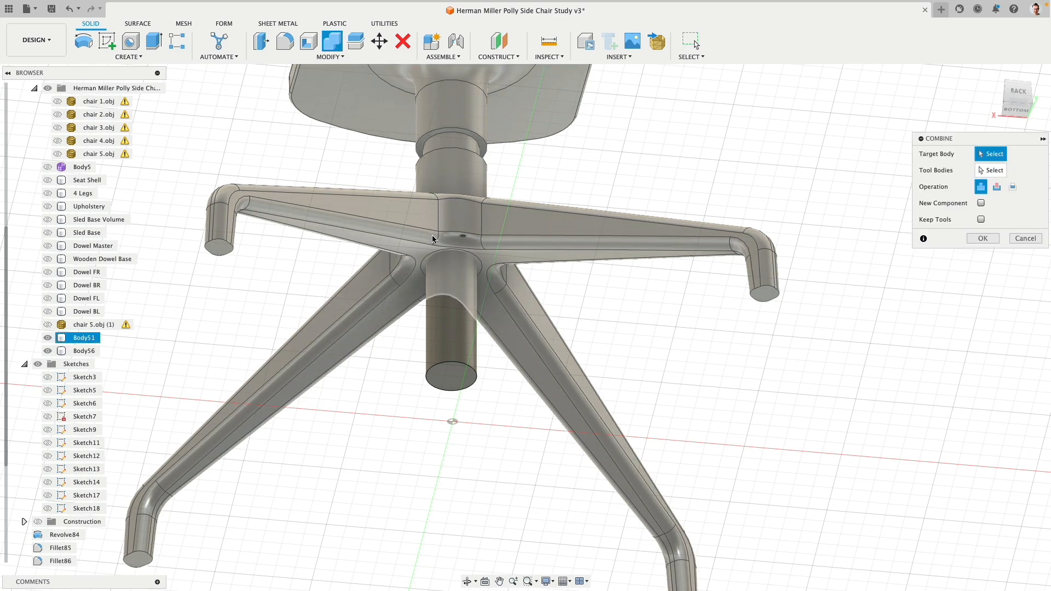
pyautogui.click(428, 235)
pyautogui.click(447, 263)
pyautogui.click(997, 187)
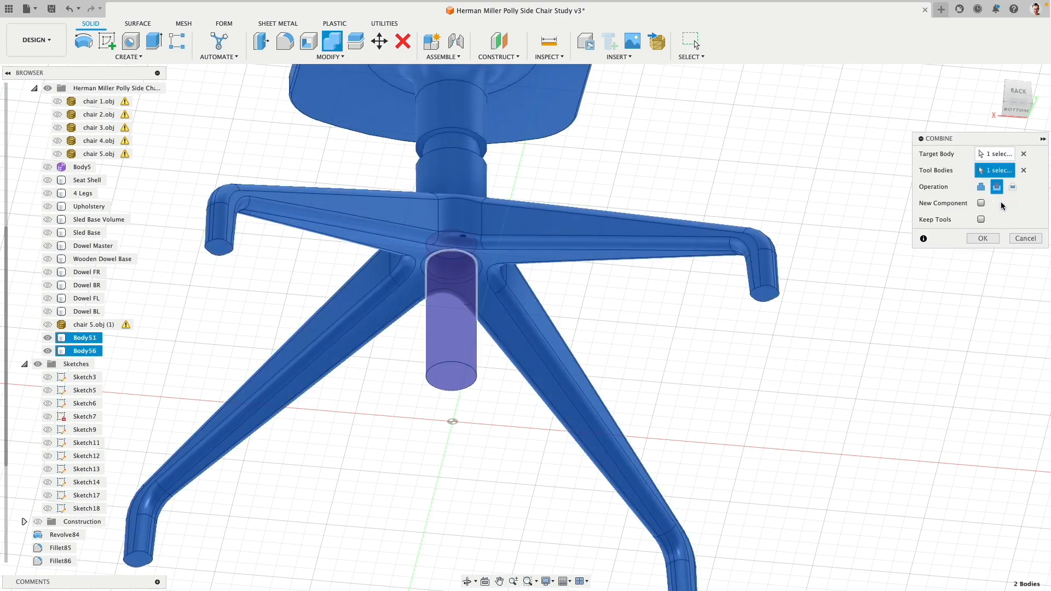
pyautogui.click(984, 239)
pyautogui.keyDown('shift'); pyautogui.moveTo(436, 418); pyautogui.dragTo(497, 292, button='middle'); pyautogui.keyUp('shift')
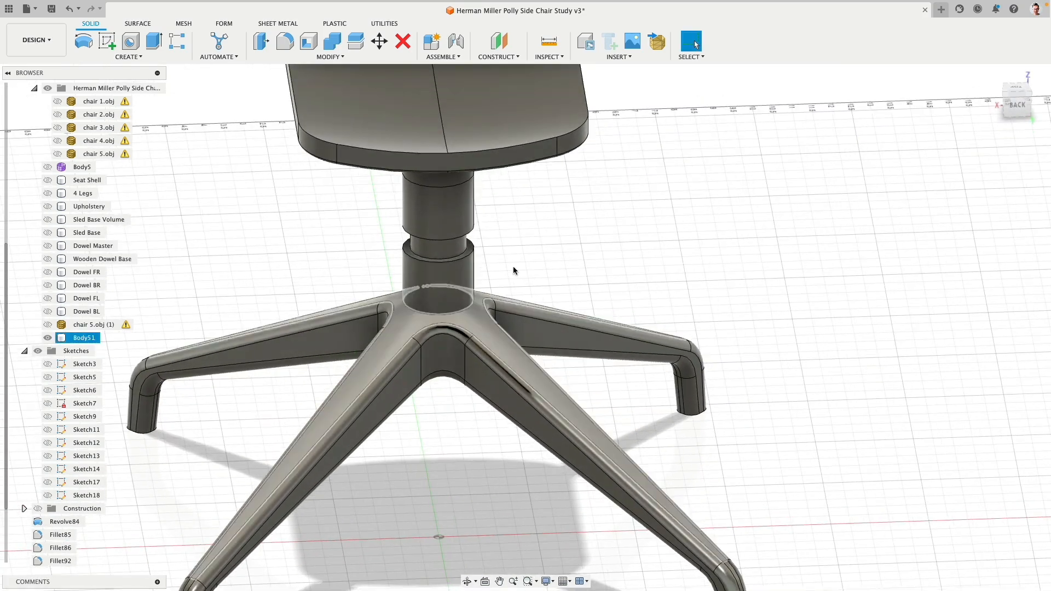
# - Fillet the two circular edges bordering the groove in the central column with a 0.071 in radius
pyautogui.click(476, 248)
pyautogui.keyDown('shift'); pyautogui.click(474, 229); pyautogui.keyUp('shift')
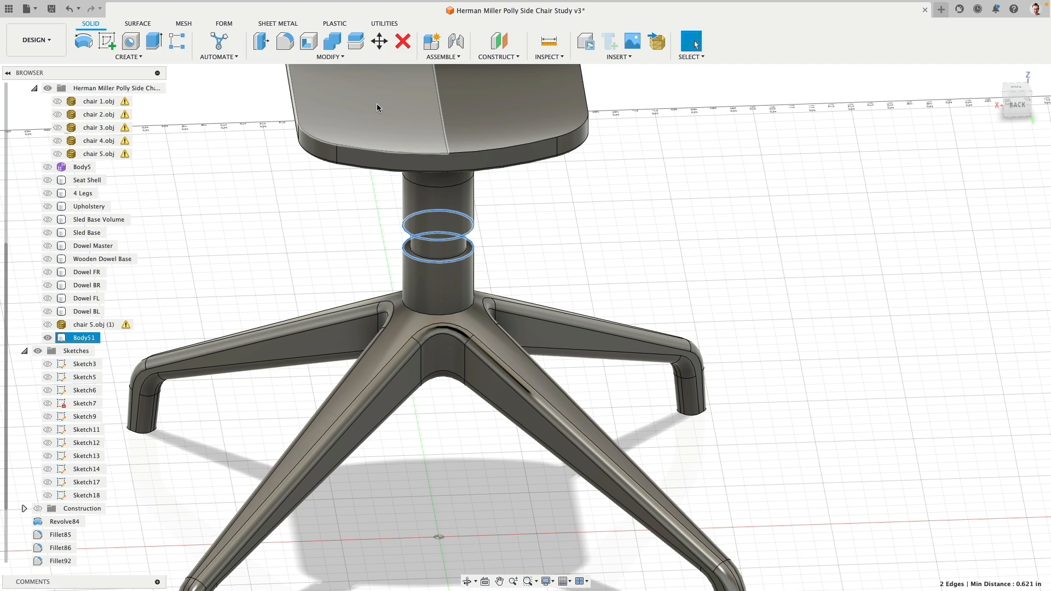
pyautogui.click(285, 40)
pyautogui.scroll(3, 469, 237)
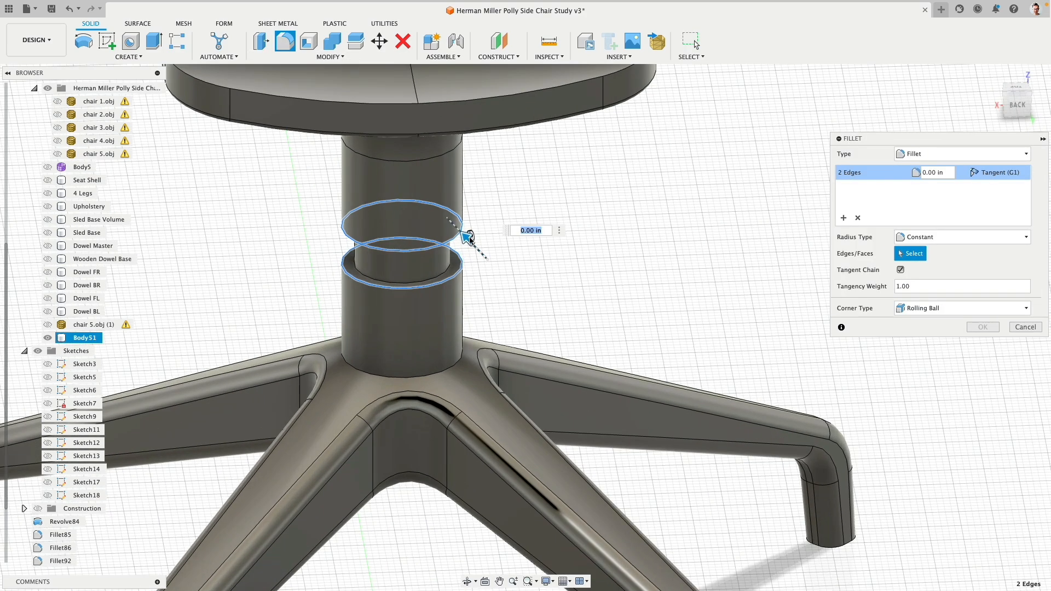
pyautogui.moveTo(467, 237); pyautogui.dragTo(473, 243)
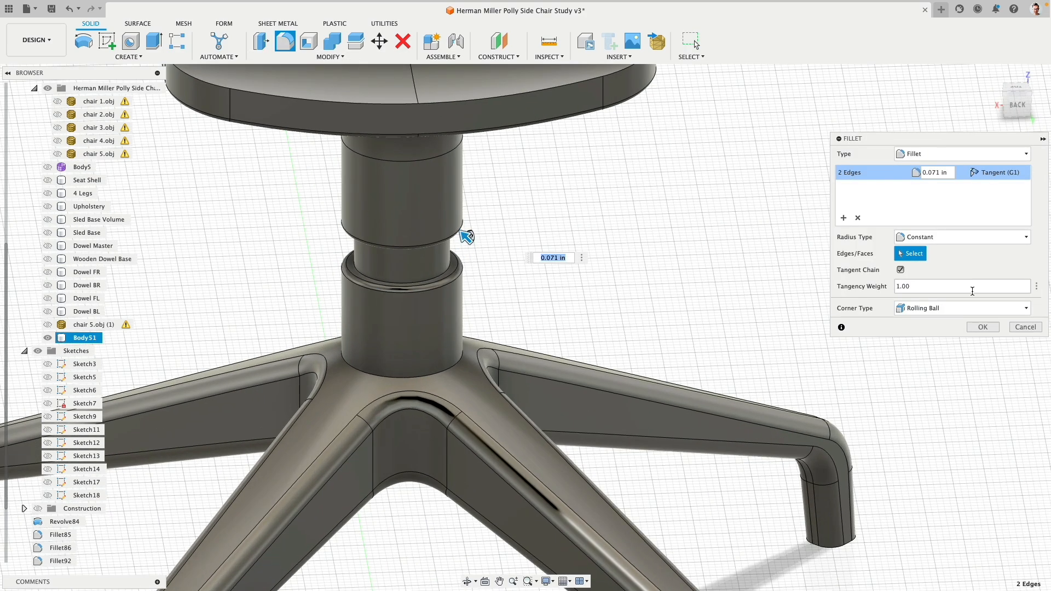
pyautogui.click(993, 332)
# - Rename Body51 as Star Base and show the Seat Shell body
pyautogui.scroll(-5, 598, 234)
pyautogui.keyDown('shift'); pyautogui.moveTo(598, 235); pyautogui.dragTo(99, 376, button='middle'); pyautogui.keyUp('shift')
pyautogui.doubleClick(83, 337)
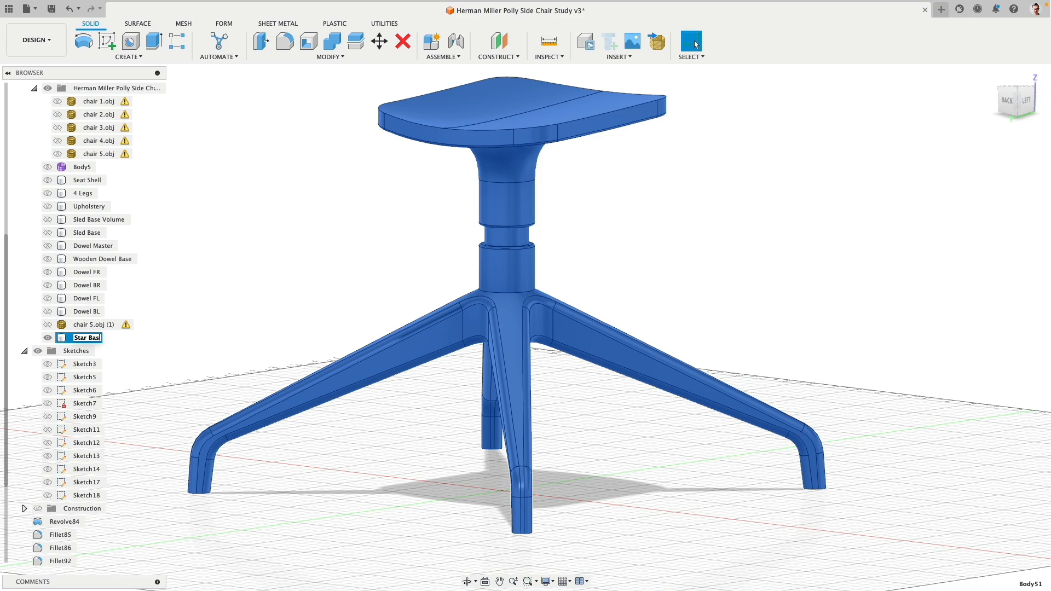
pyautogui.click(48, 180)
# - Examine the seat shell on the star base and inspect the leg's bend and fillets up close
pyautogui.scroll(-5, 321, 304)
pyautogui.keyDown('shift'); pyautogui.moveTo(314, 306); pyautogui.dragTo(314, 349, button='middle'); pyautogui.keyUp('shift')
pyautogui.scroll(-2, 313, 348)
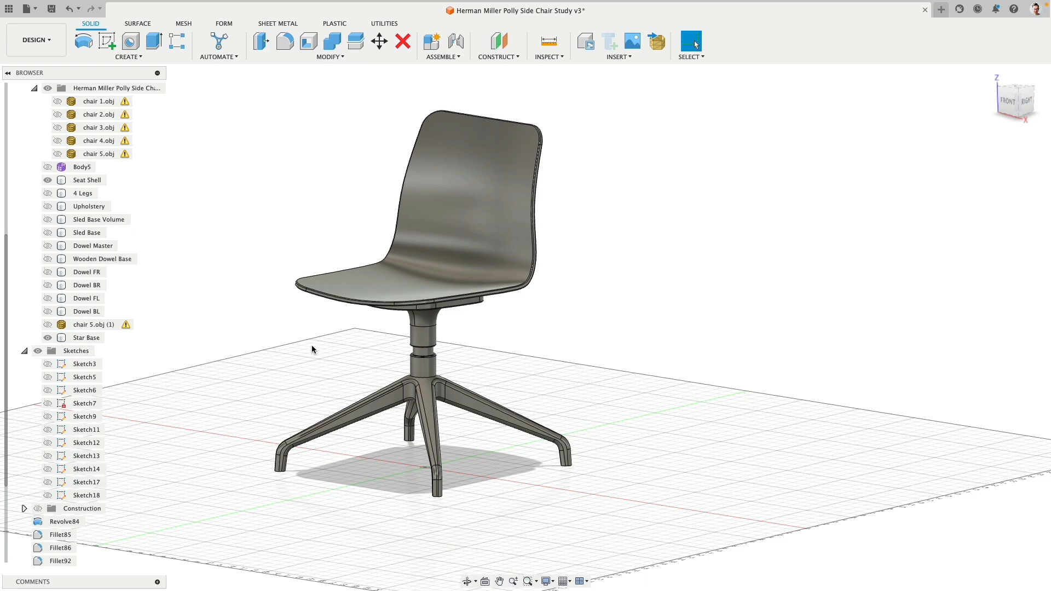
pyautogui.moveTo(376, 387)
pyautogui.keyDown('shift'); pyautogui.mouseDown(button='middle')
pyautogui.moveTo(421, 403)
pyautogui.moveTo(424, 453)
pyautogui.moveTo(376, 399)
pyautogui.mouseUp(button='middle'); pyautogui.keyUp('shift')
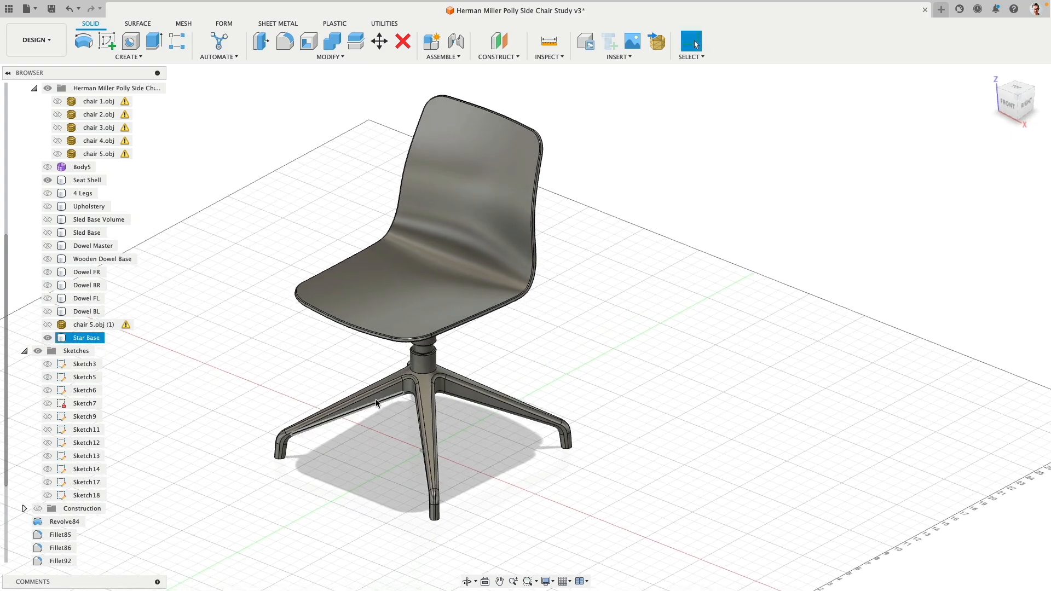
pyautogui.scroll(10, 315, 465)
pyautogui.moveTo(277, 462); pyautogui.dragTo(420, 392, button='middle')
pyautogui.scroll(4, 420, 392)
pyautogui.moveTo(239, 429); pyautogui.dragTo(469, 390, button='middle')
pyautogui.scroll(3, 438, 282)
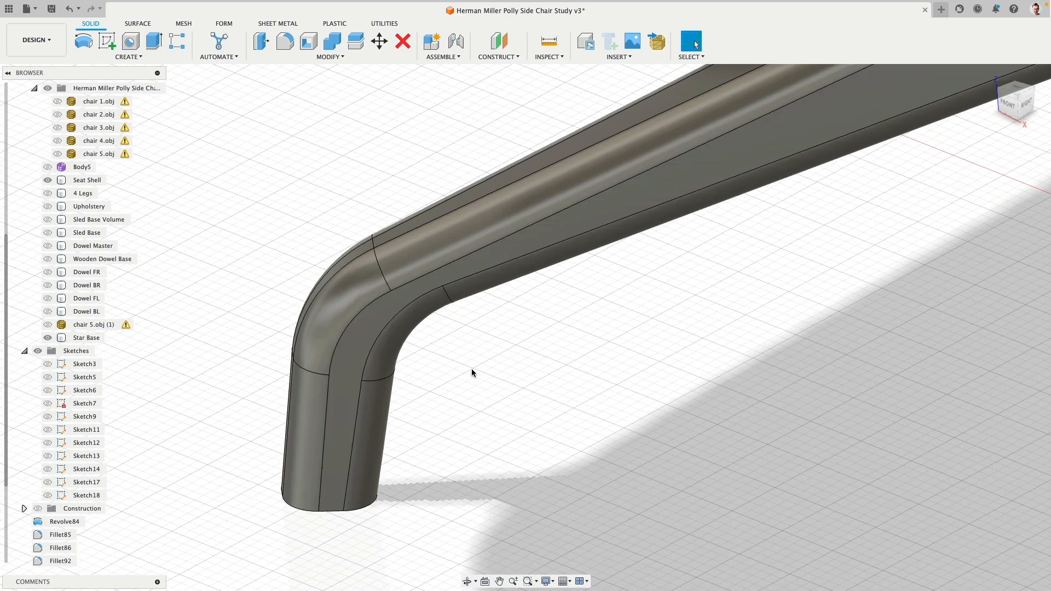
pyautogui.scroll(-6, 481, 349)
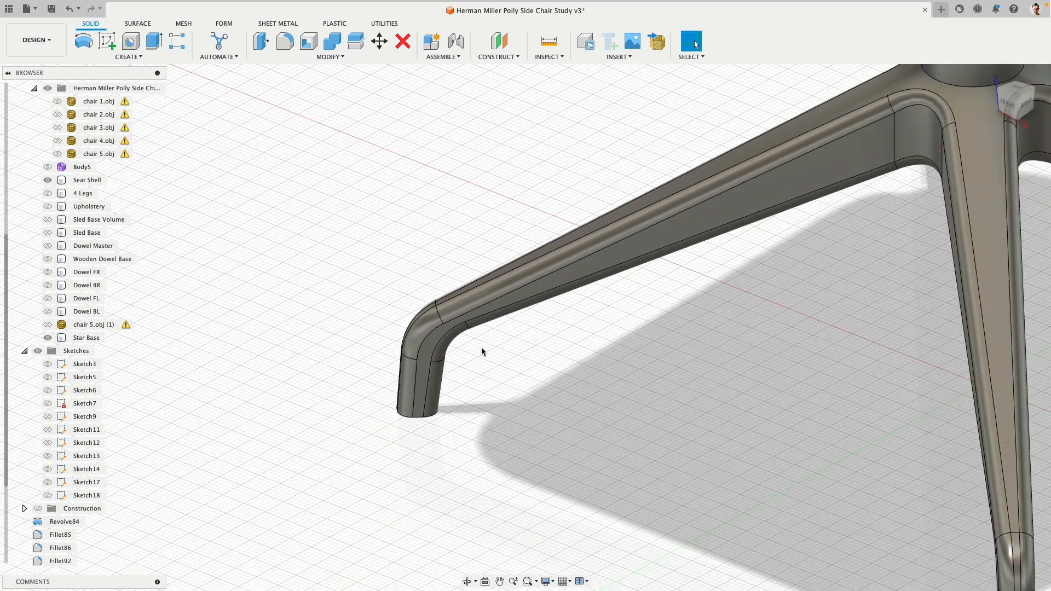
pyautogui.keyDown('shift'); pyautogui.moveTo(481, 348); pyautogui.dragTo(346, 443, button='middle'); pyautogui.keyUp('shift')
pyautogui.scroll(-3, 485, 380)
pyautogui.keyDown('shift'); pyautogui.moveTo(346, 442); pyautogui.dragTo(383, 444, button='middle'); pyautogui.keyUp('shift')
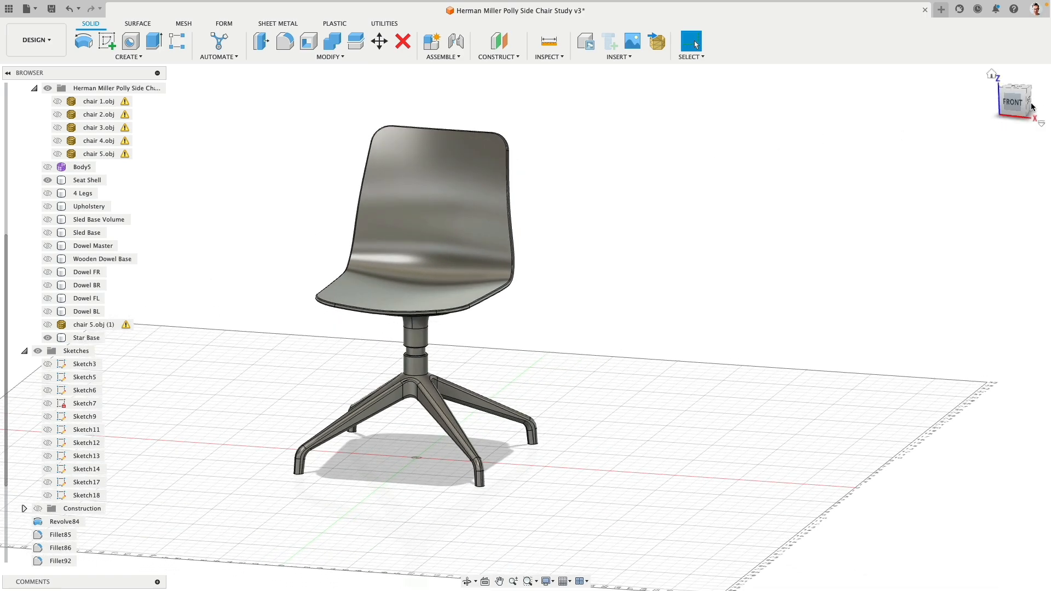
# - Dissolve the leftover Revolve84 feature and all the fillet features from Fillet85 through Fillet96
pyautogui.click(25, 353)
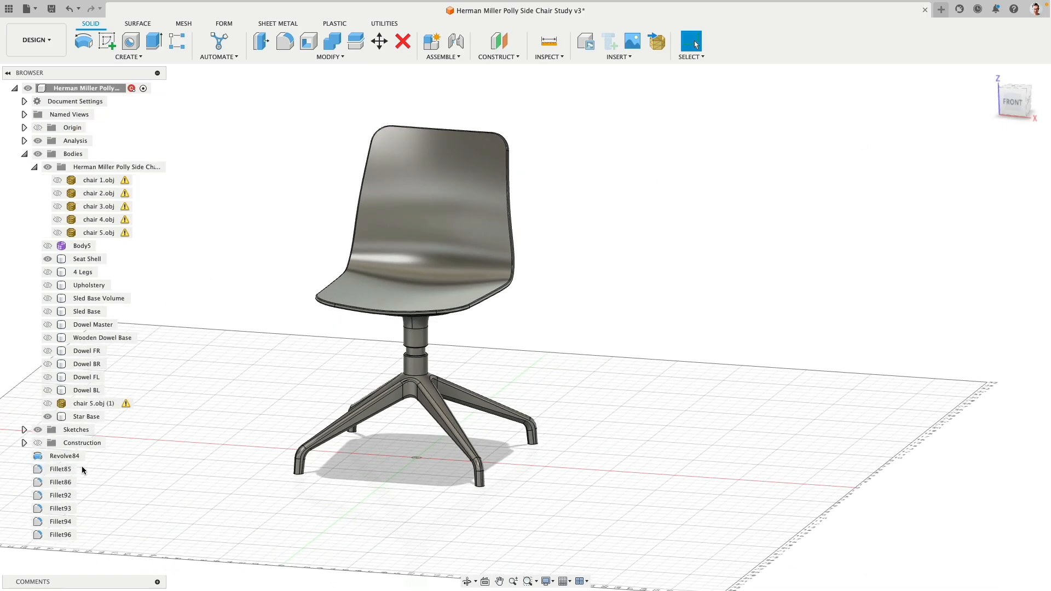
pyautogui.click(61, 457)
pyautogui.keyDown('shift'); pyautogui.click(57, 537); pyautogui.keyUp('shift')
pyautogui.rightClick(57, 537)
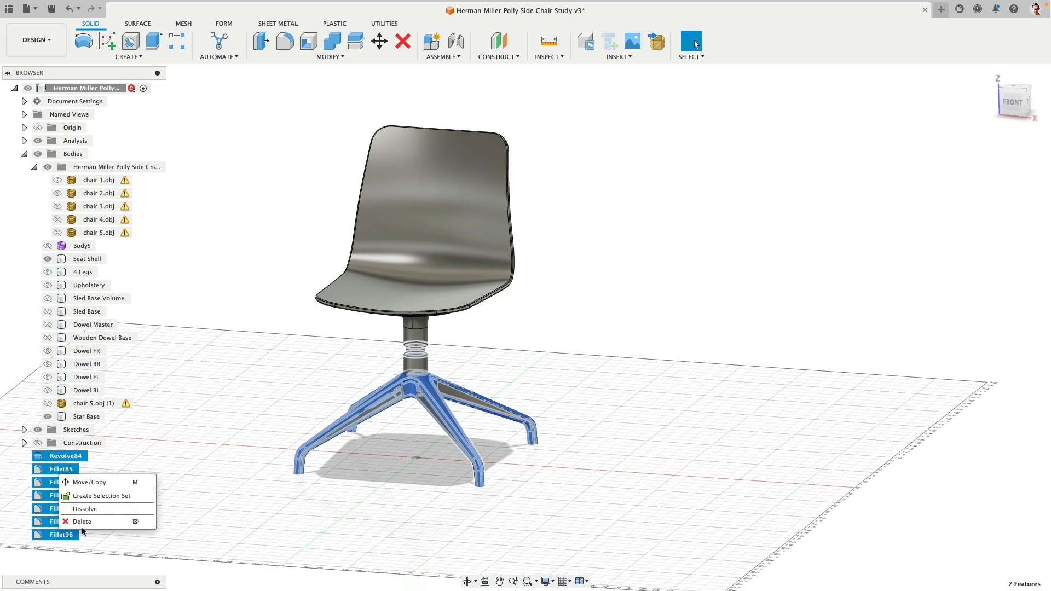
pyautogui.click(102, 510)
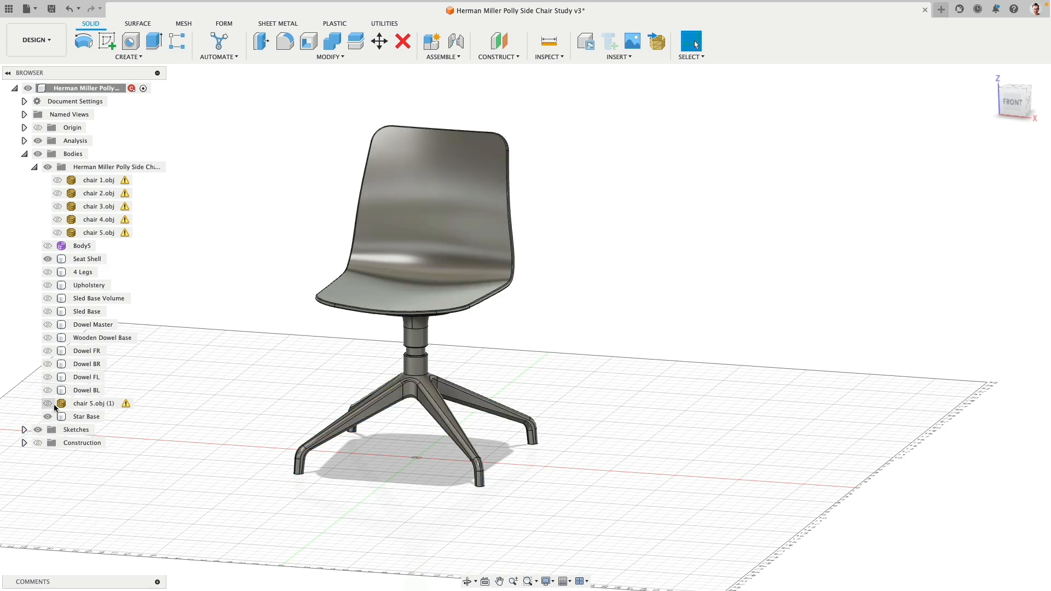
# - Move the chair 5.obj (1) mesh into the group with the other reference meshes and hide the group
pyautogui.rightClick(95, 404)
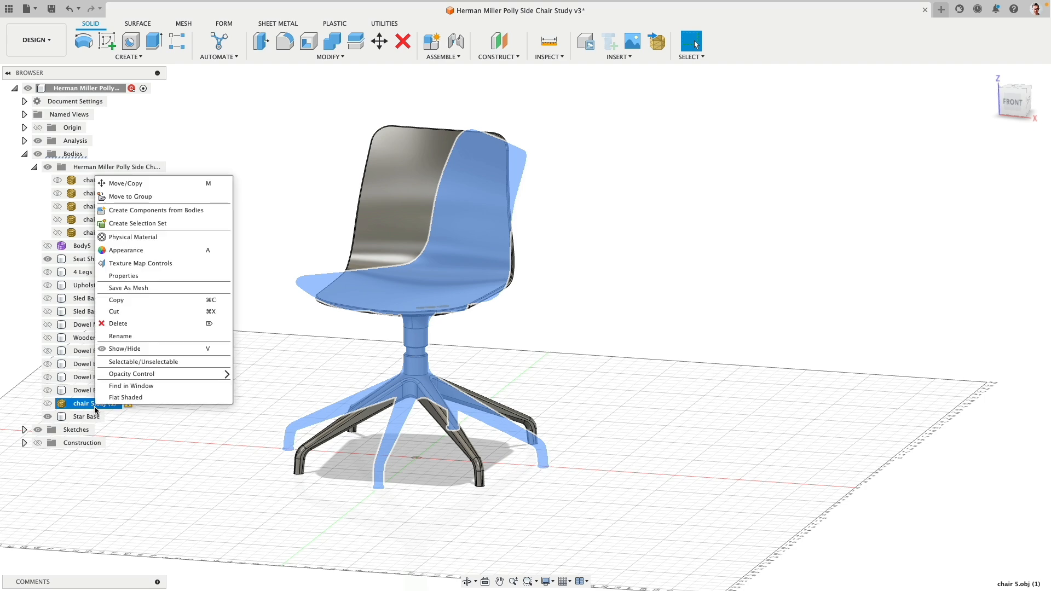
pyautogui.click(132, 406)
pyautogui.moveTo(130, 404); pyautogui.dragTo(117, 168)
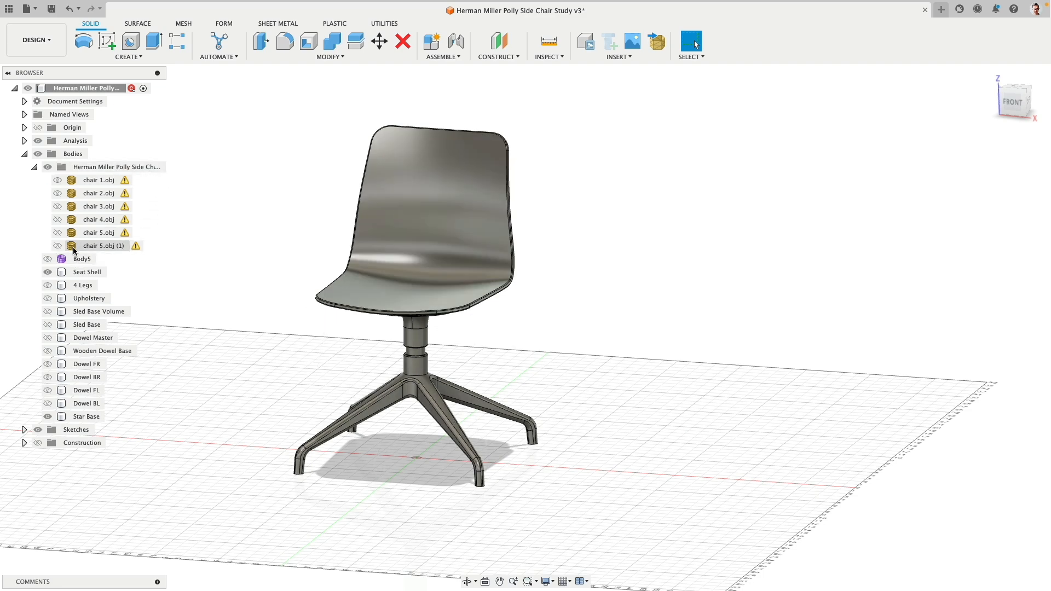
pyautogui.click(48, 167)
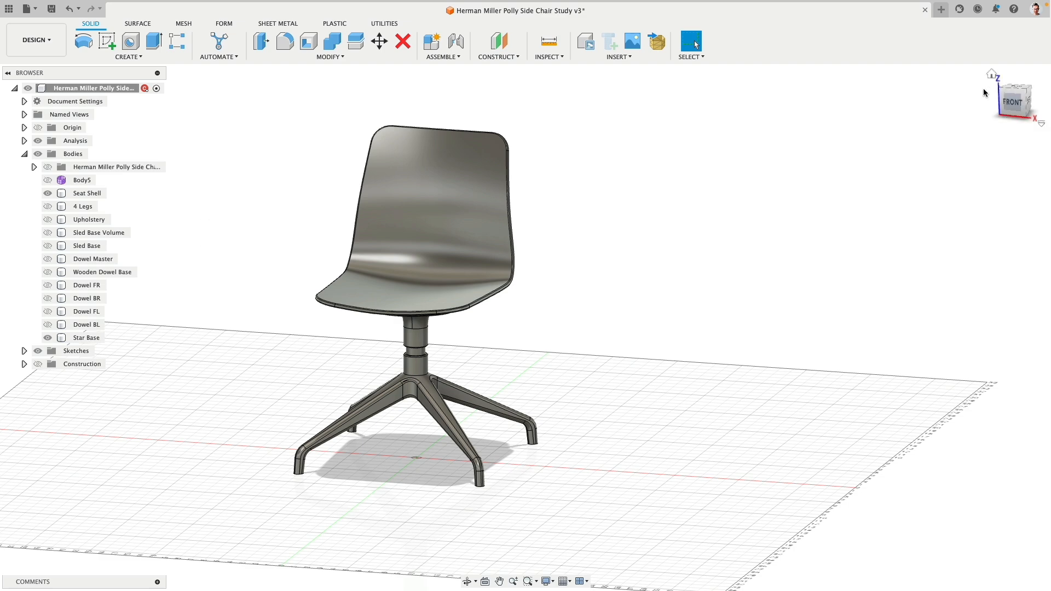
# - Show all the hidden solid bodies, from 4 Legs through Dowel BL
pyautogui.click(1013, 102)
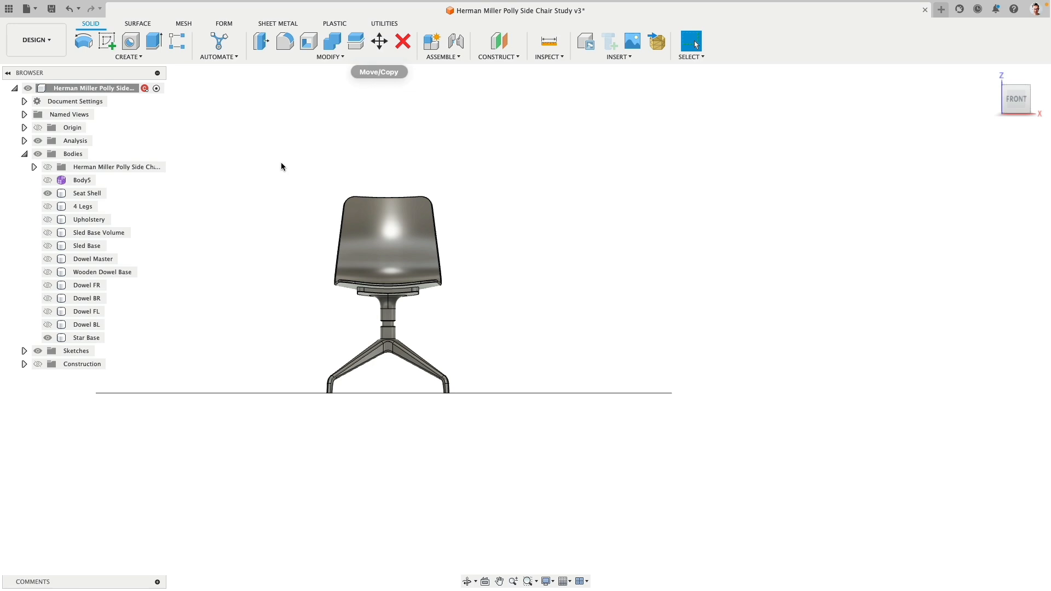
pyautogui.click(49, 324)
pyautogui.click(48, 312)
pyautogui.click(47, 298)
pyautogui.click(47, 285)
pyautogui.click(48, 272)
pyautogui.click(48, 259)
pyautogui.click(48, 245)
pyautogui.click(47, 232)
pyautogui.click(48, 219)
pyautogui.click(48, 206)
# - Hide the Sled Base Volume and Dowel Master bodies, keeping the remaining chair bodies shown
pyautogui.keyDown('shift'); pyautogui.moveTo(227, 224); pyautogui.dragTo(216, 270, button='middle'); pyautogui.keyUp('shift')
pyautogui.click(397, 345)
pyautogui.click(47, 232)
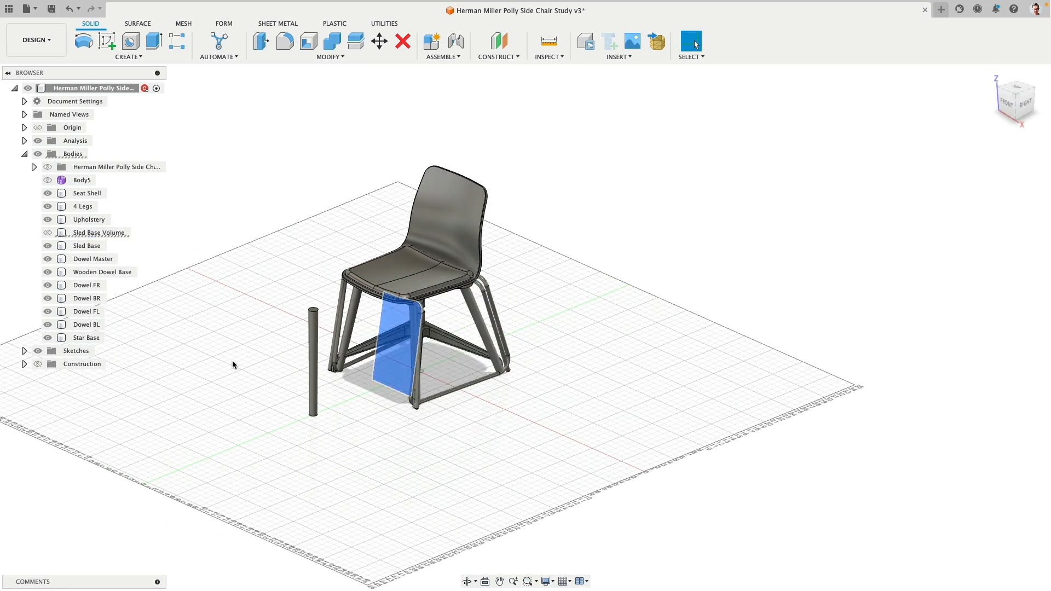
pyautogui.click(262, 398)
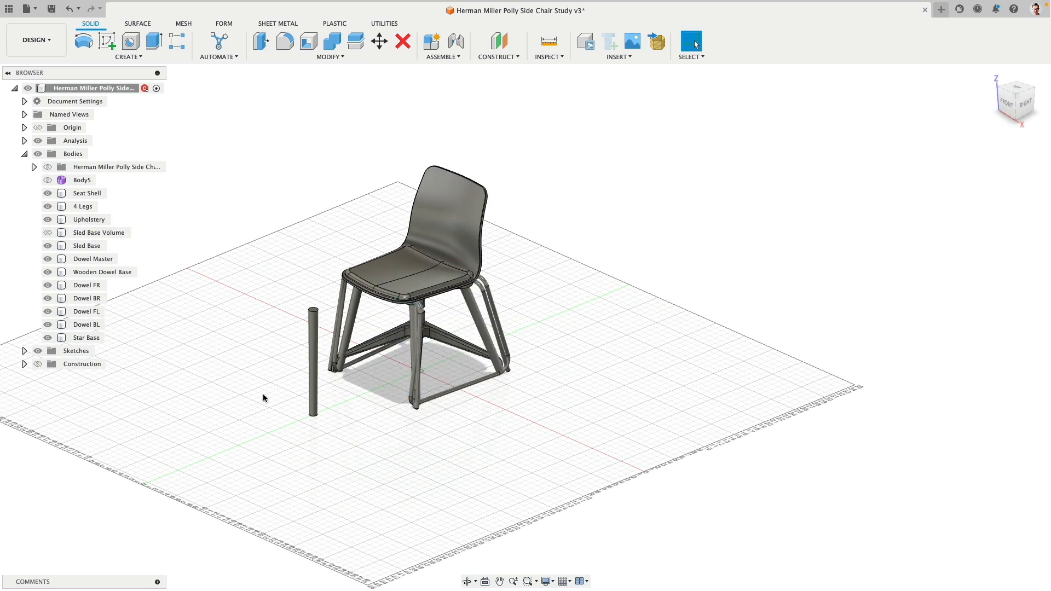
pyautogui.click(313, 356)
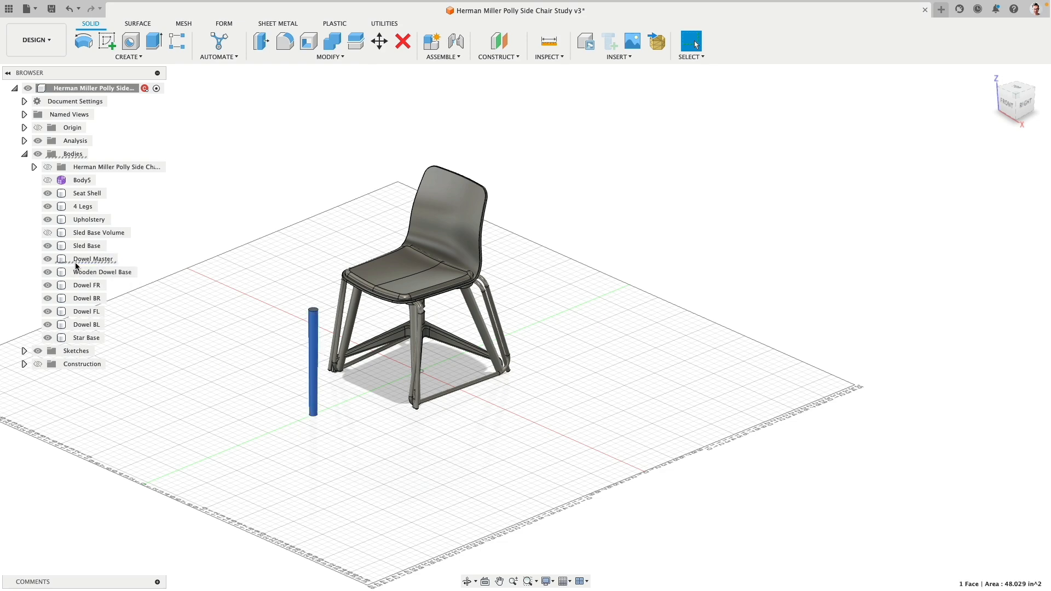
pyautogui.press('v')
pyautogui.click(265, 335)
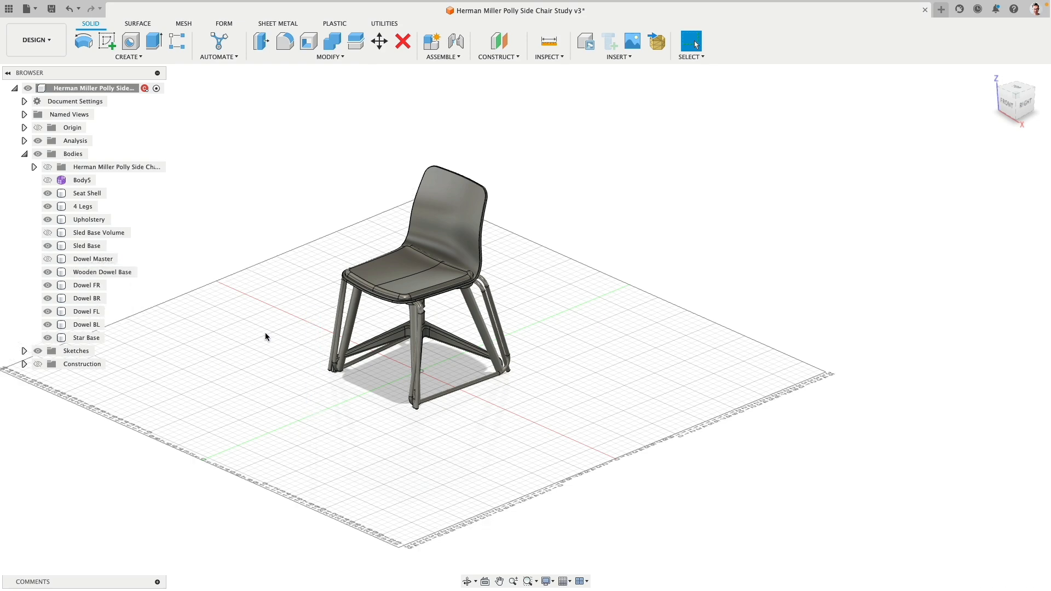
# - Create a copy of the Seat Shell body moved 18 in along the X axis
pyautogui.click(91, 195)
pyautogui.keyDown('shift'); pyautogui.click(84, 207); pyautogui.keyUp('shift')
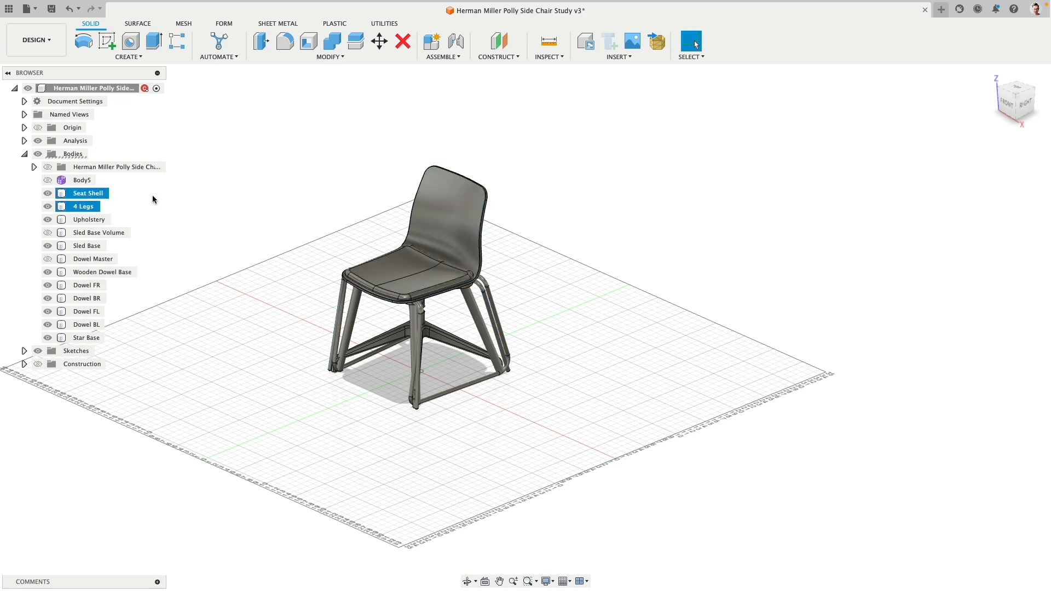
pyautogui.click(100, 193)
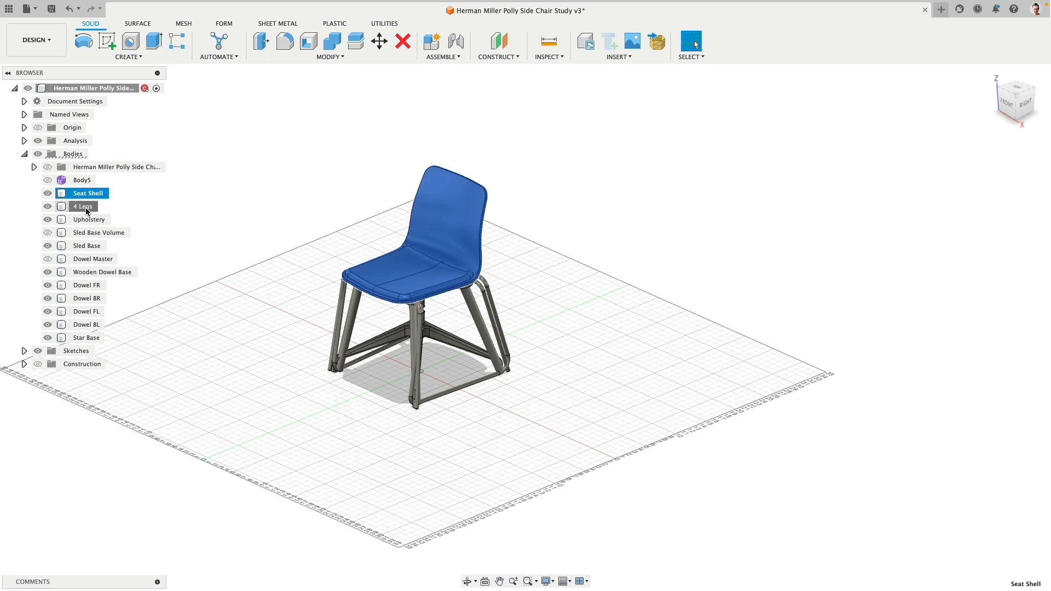
pyautogui.click(85, 208)
pyautogui.click(90, 192)
pyautogui.keyDown('shift'); pyautogui.moveTo(186, 199); pyautogui.dragTo(314, 133, button='middle'); pyautogui.keyUp('shift')
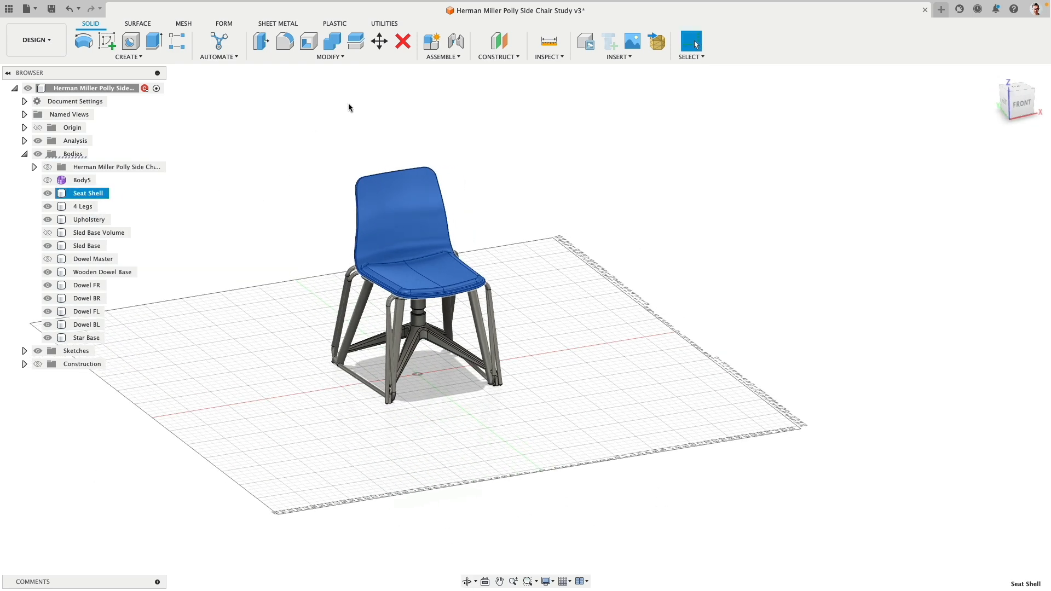
pyautogui.click(379, 42)
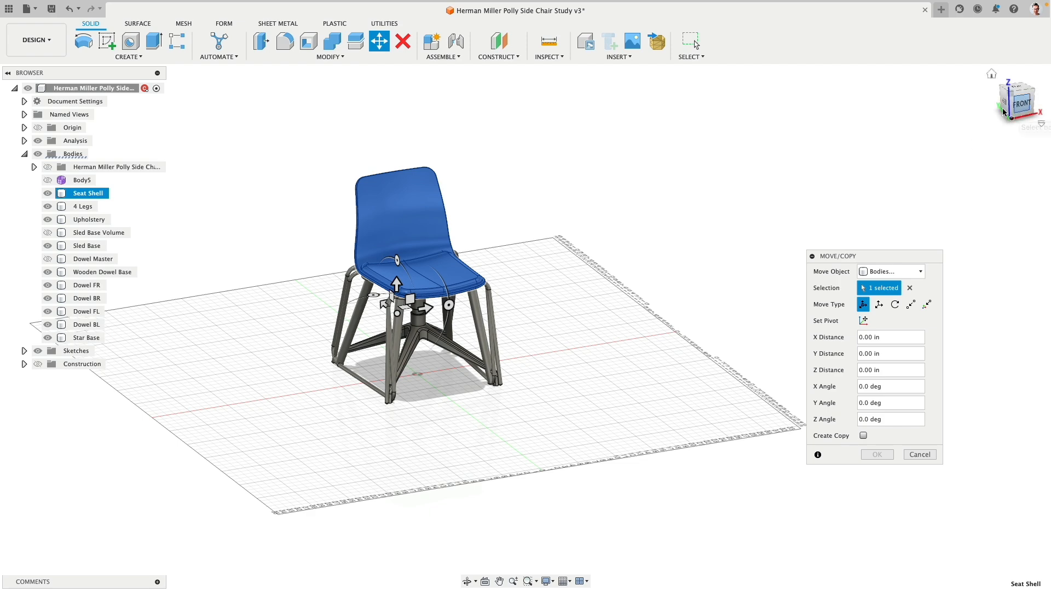
pyautogui.click(1019, 103)
pyautogui.click(864, 435)
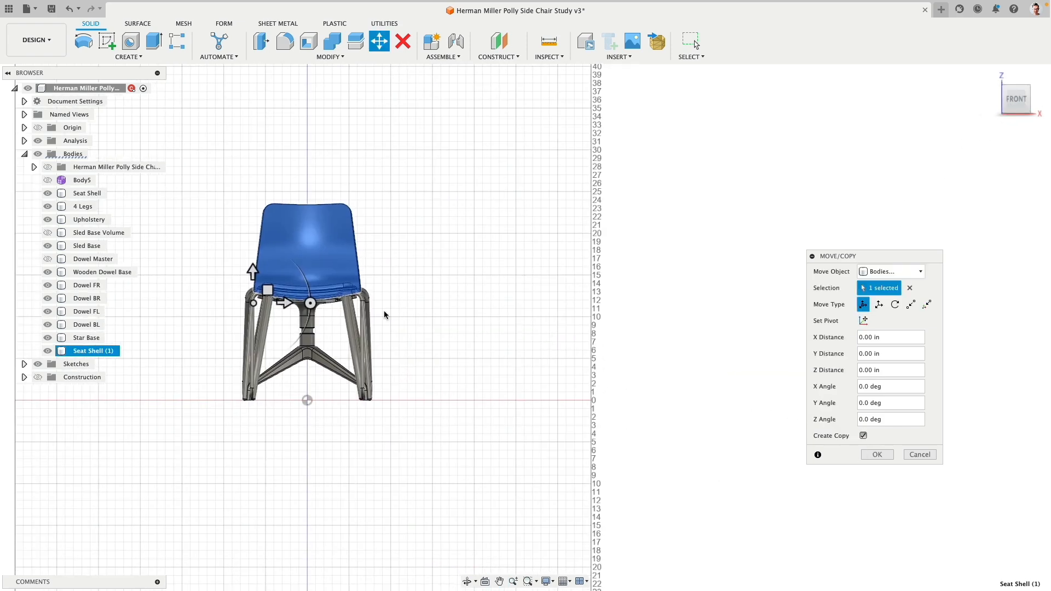
pyautogui.moveTo(285, 303); pyautogui.dragTo(422, 303)
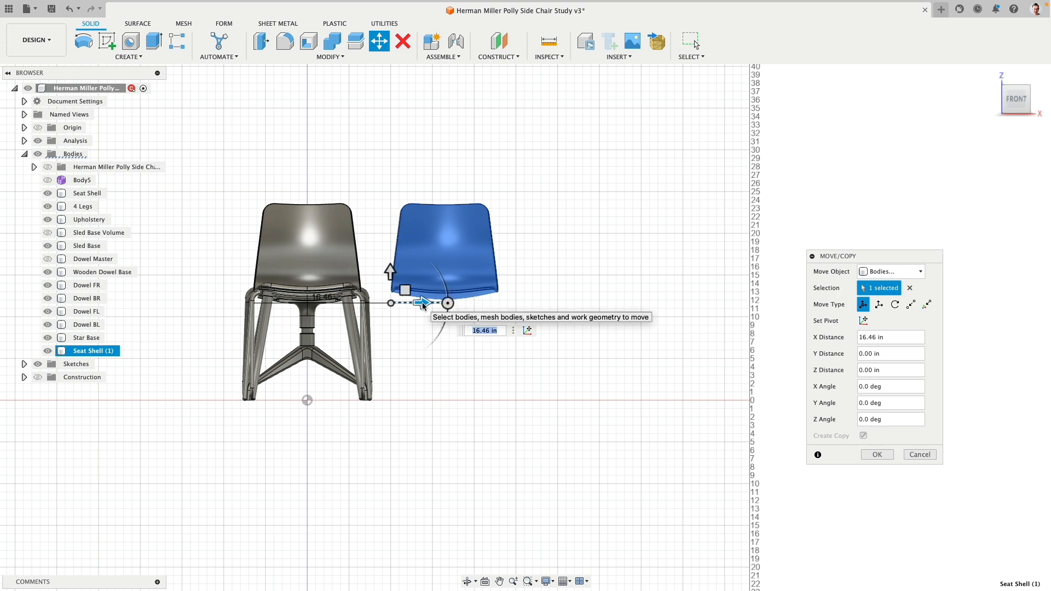
pyautogui.write('18')
pyautogui.press('Return')
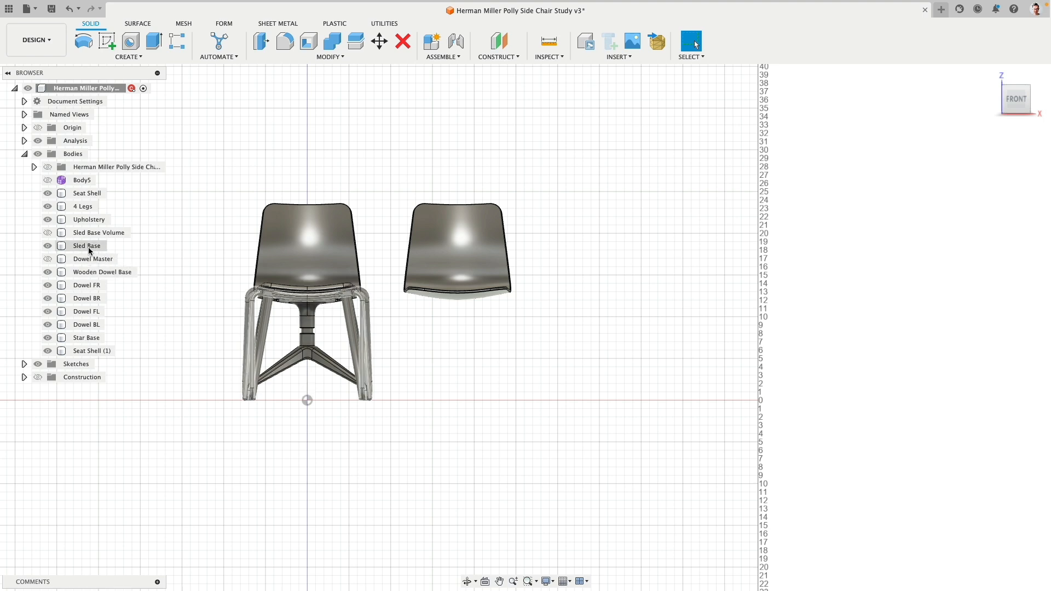
# - Move the Sled Base body 18 in along the X axis to sit under the copied seat shell
pyautogui.click(85, 245)
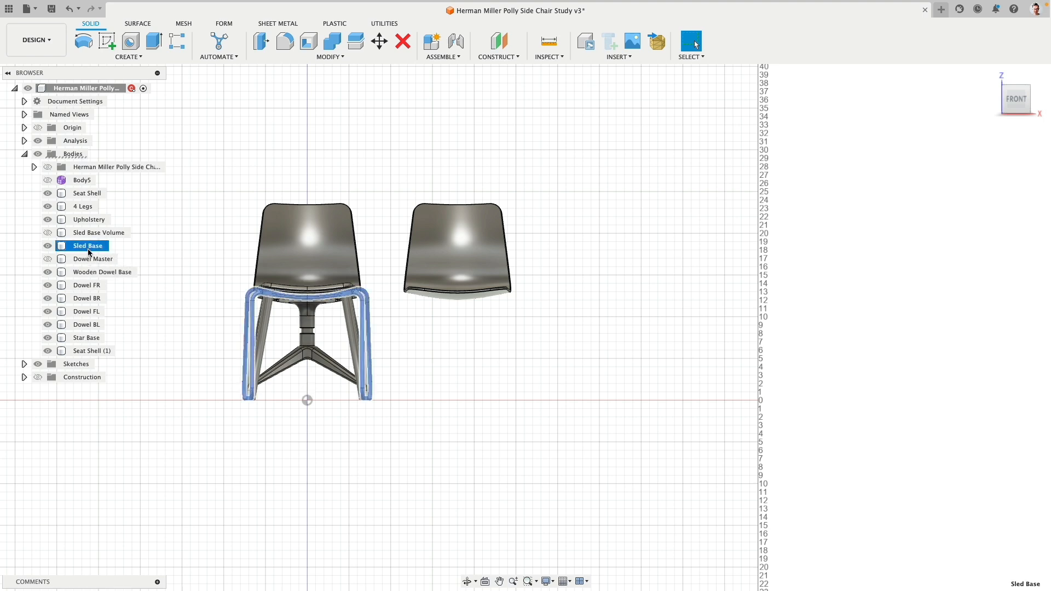
pyautogui.click(380, 41)
pyautogui.moveTo(278, 404); pyautogui.dragTo(340, 404)
pyautogui.write('18')
pyautogui.press('Return')
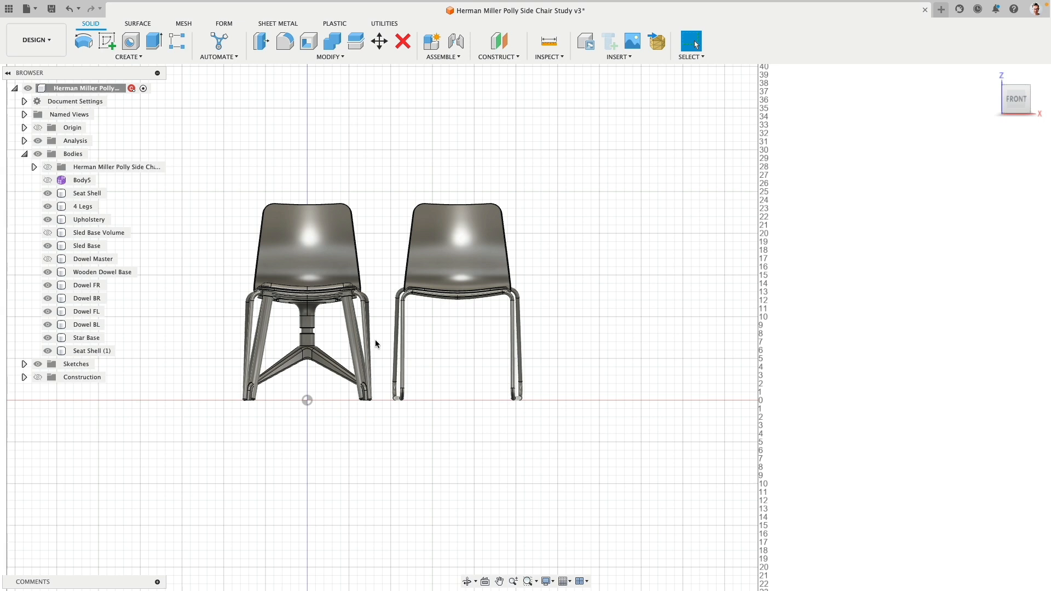
pyautogui.click(455, 219)
pyautogui.click(379, 41)
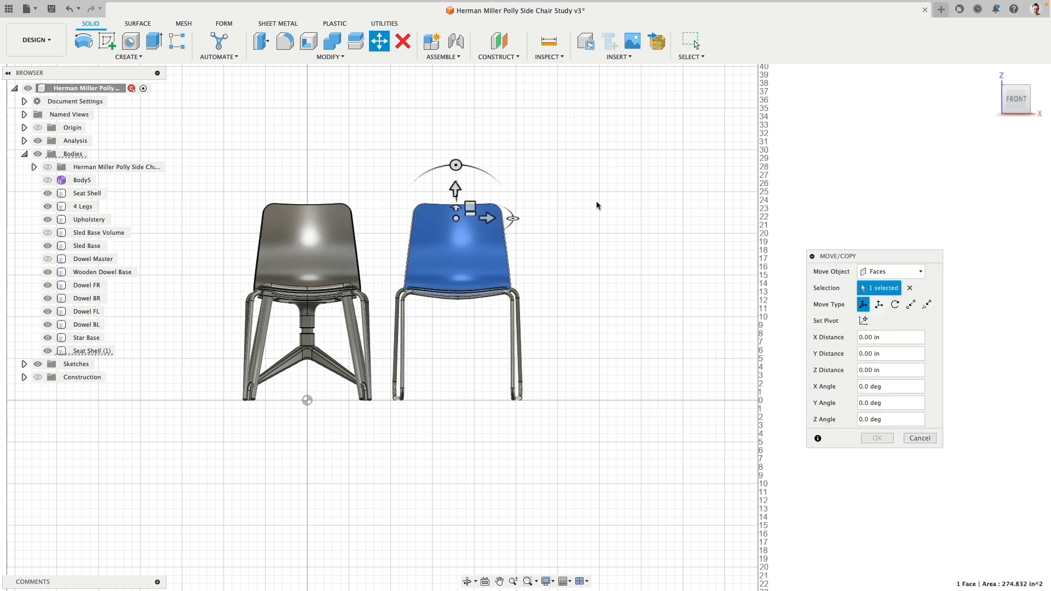
pyautogui.click(891, 272)
pyautogui.click(881, 283)
pyautogui.click(461, 251)
pyautogui.moveTo(570, 237); pyautogui.dragTo(429, 248, button='middle')
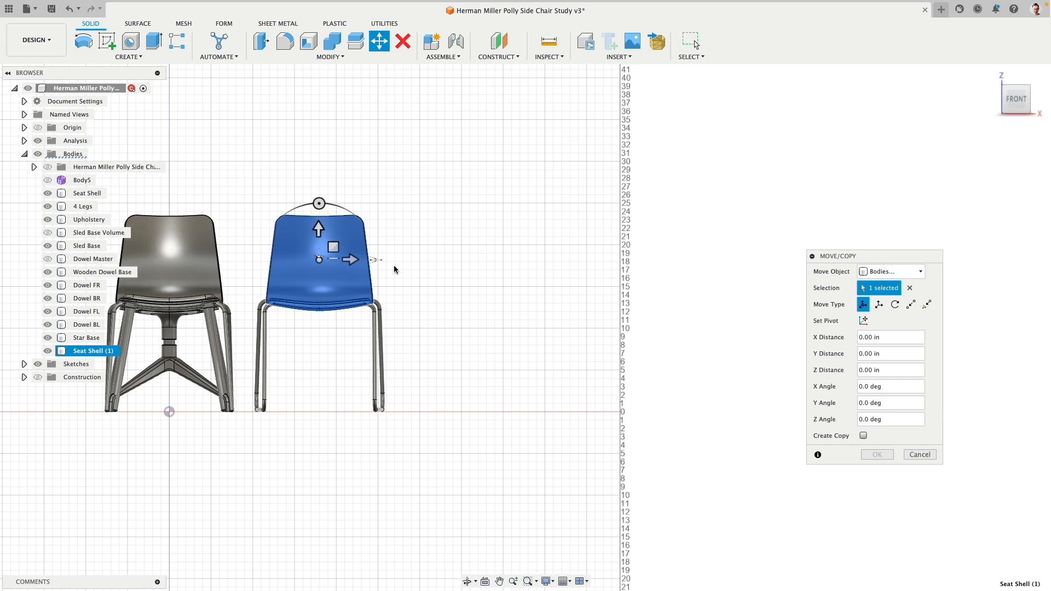
pyautogui.click(864, 436)
pyautogui.moveTo(356, 263); pyautogui.dragTo(518, 261)
pyautogui.press('Escape')
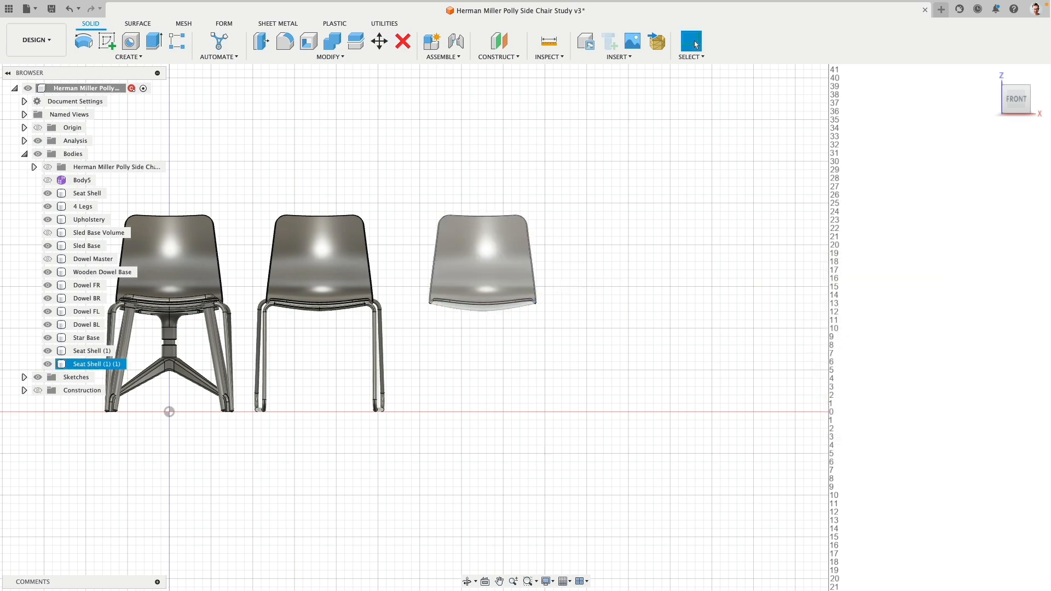
# - Create a copy of the original Seat Shell body moved 18*2 in along the X axis as the third seat
pyautogui.scroll(-1, 521, 260)
pyautogui.click(379, 41)
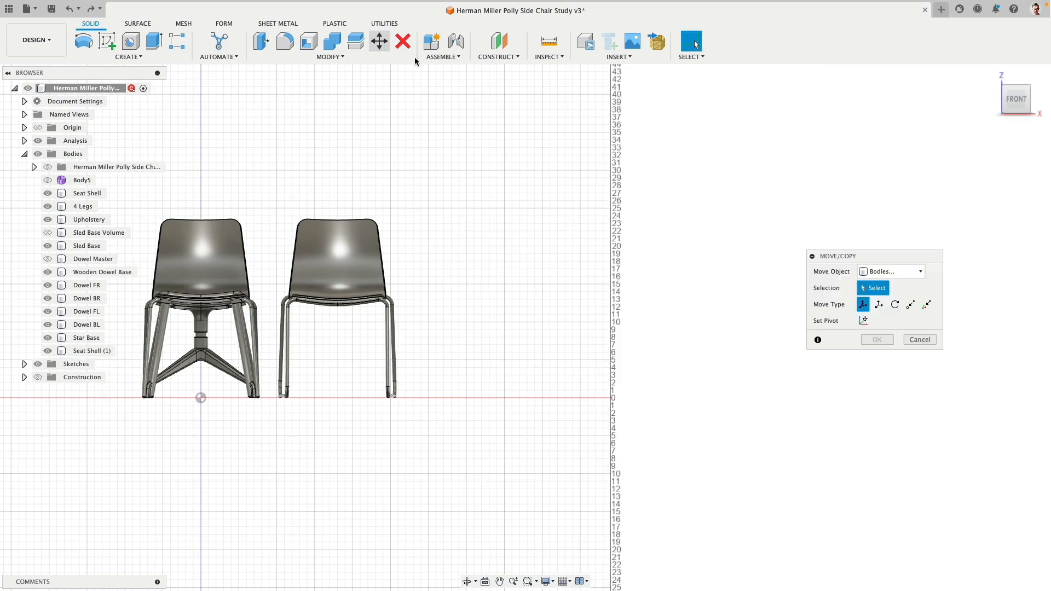
pyautogui.click(525, 258)
pyautogui.keyDown('shift'); pyautogui.moveTo(595, 202); pyautogui.dragTo(597, 313, button='middle'); pyautogui.keyUp('shift')
pyautogui.click(1016, 99)
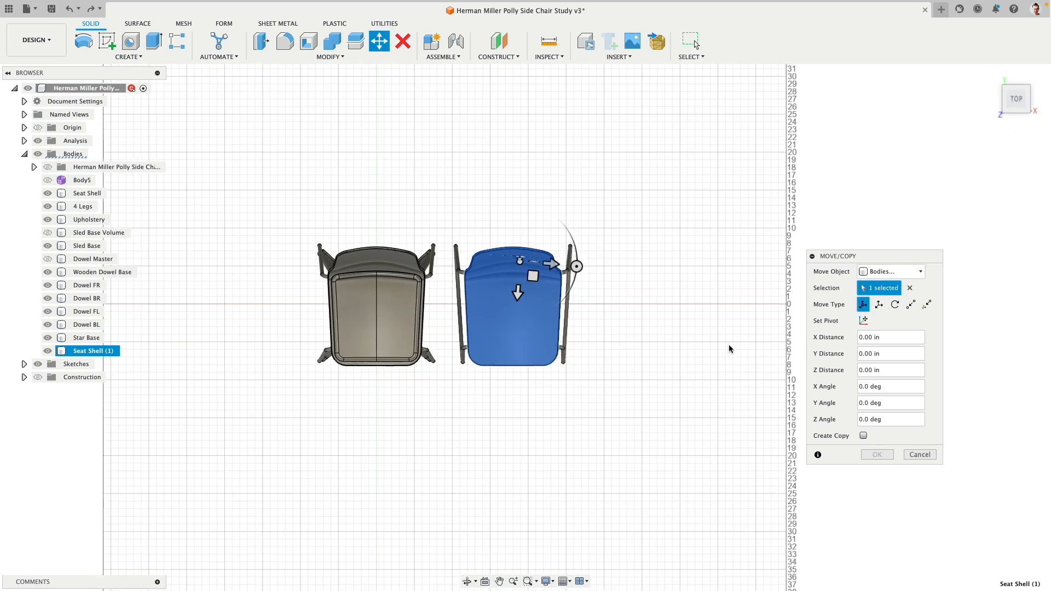
pyautogui.click(910, 288)
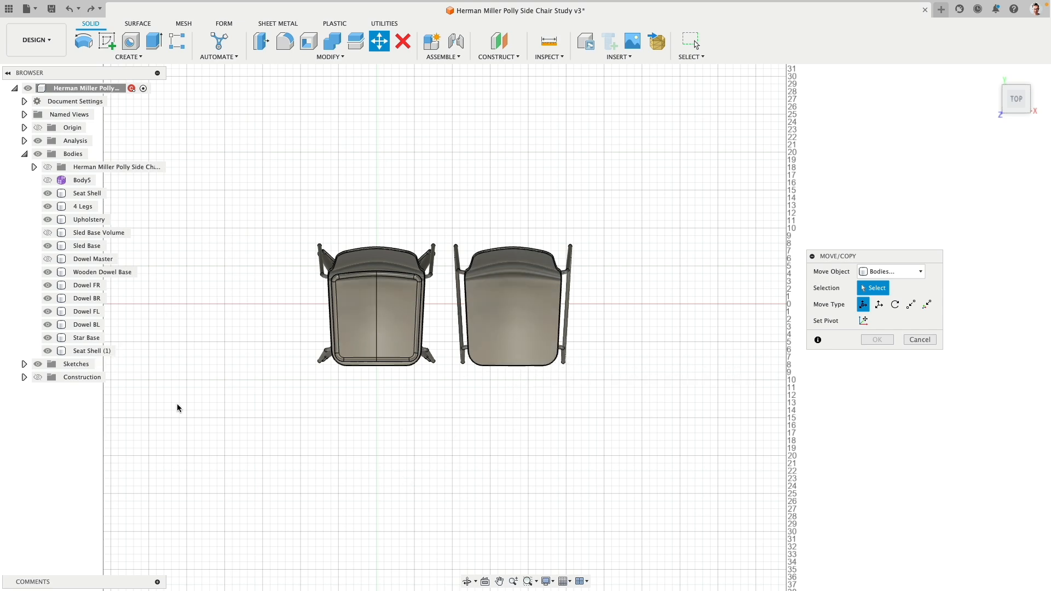
pyautogui.click(88, 194)
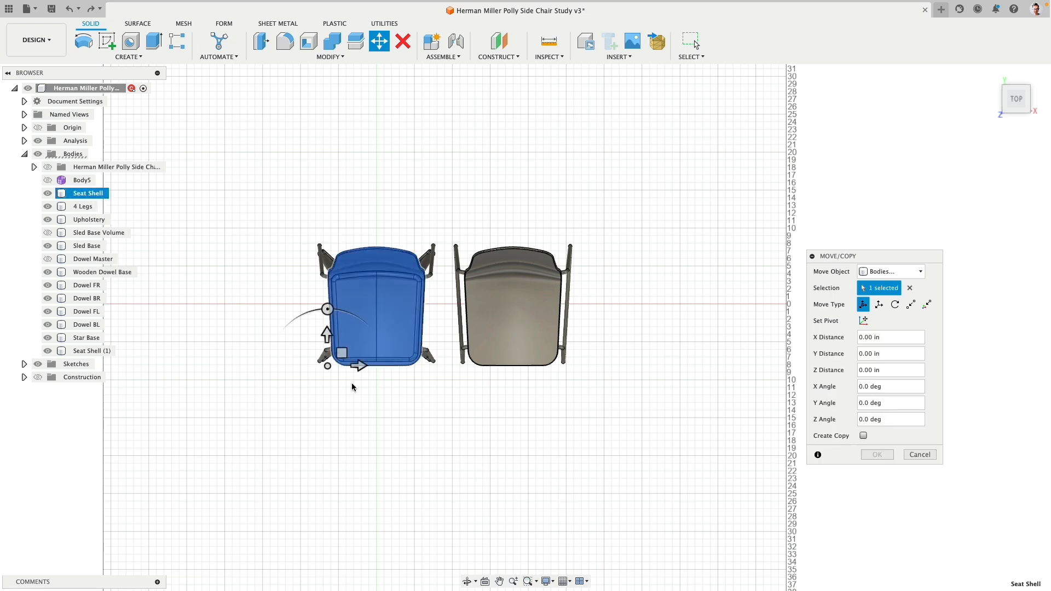
pyautogui.click(864, 436)
pyautogui.moveTo(359, 366); pyautogui.dragTo(657, 365)
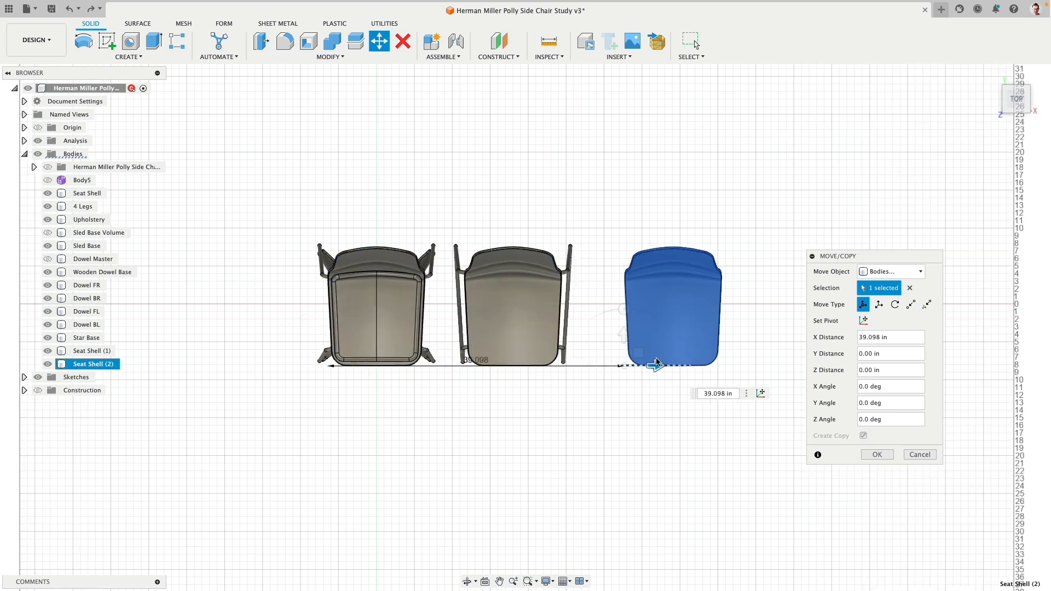
pyautogui.click(729, 394)
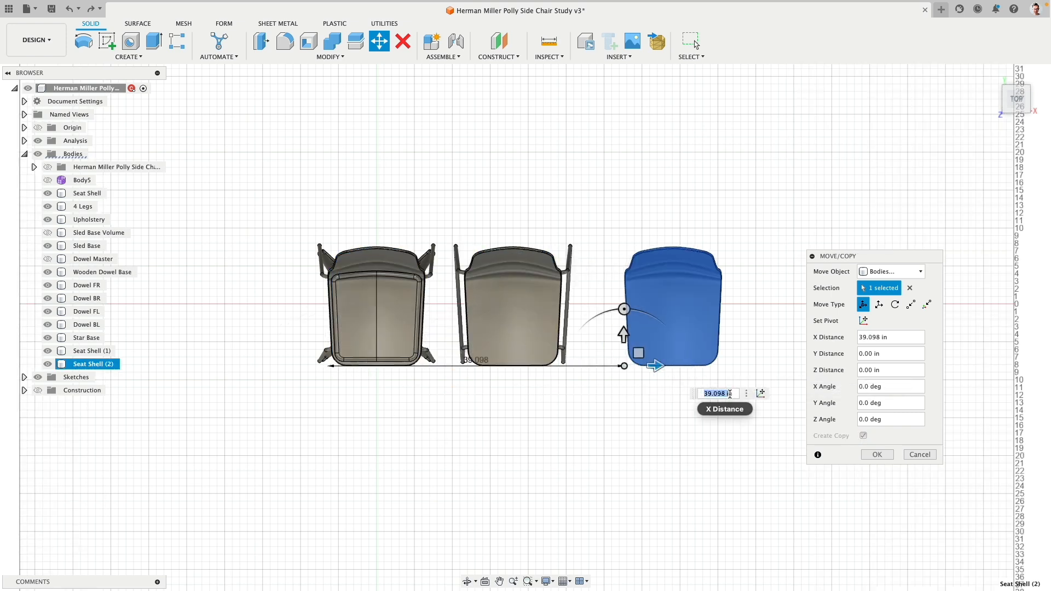
pyautogui.write('18')
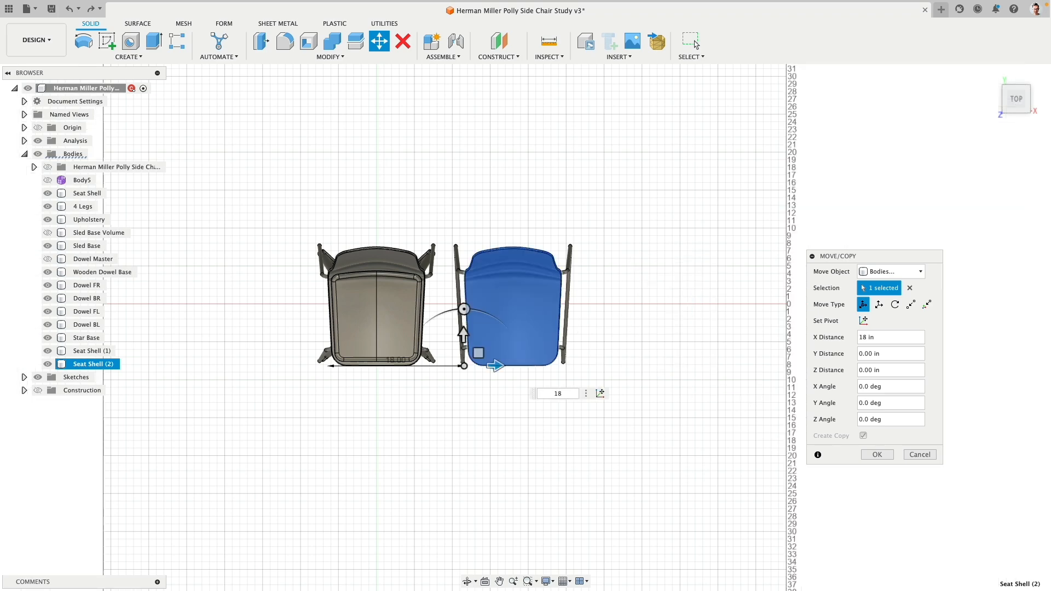
pyautogui.write('"')
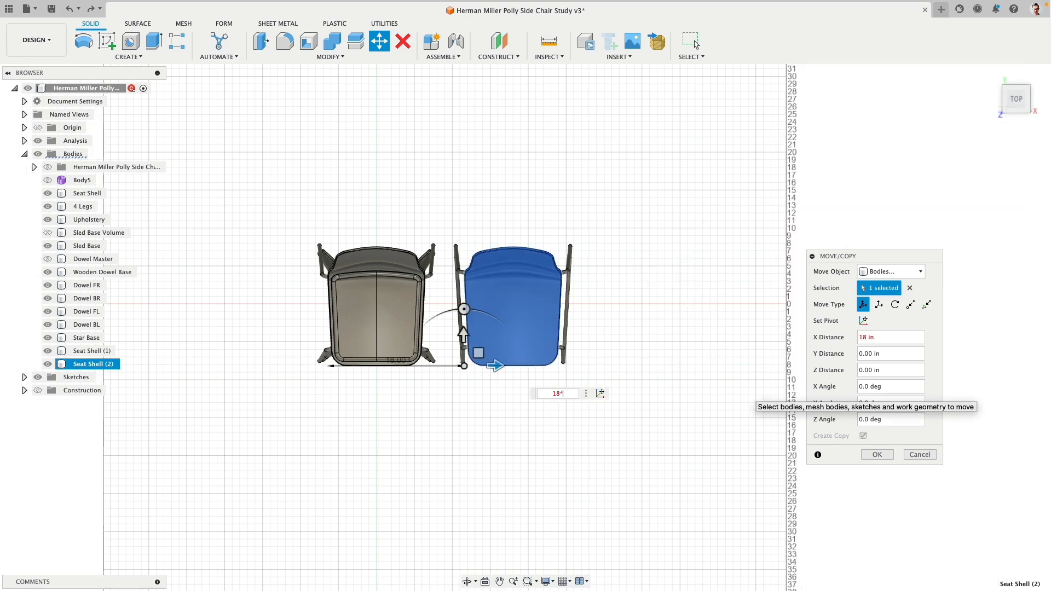
pyautogui.write('2')
pyautogui.press('Return')
pyautogui.click(696, 45)
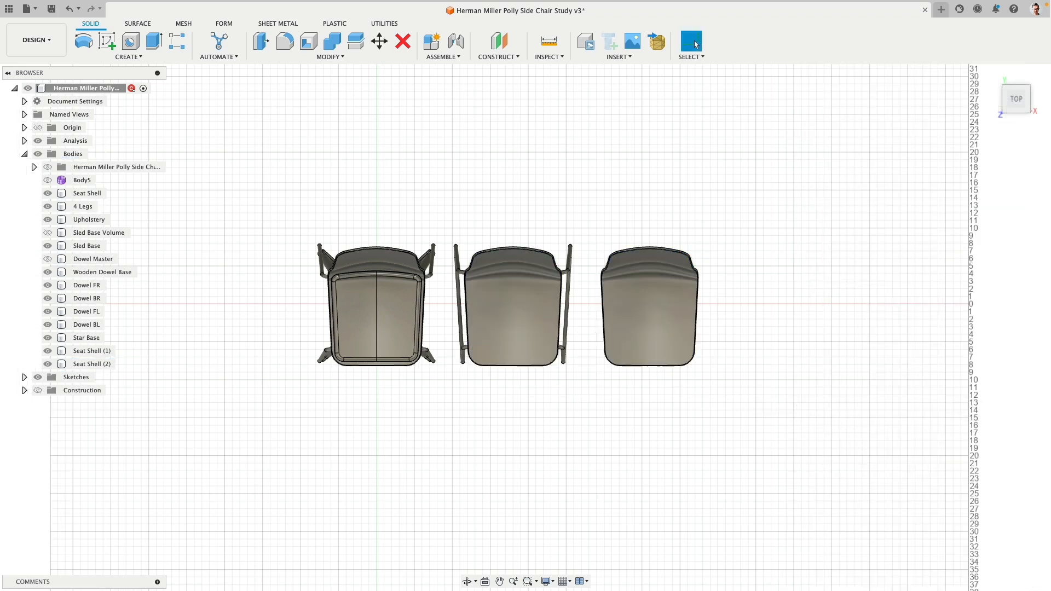
# - Move the Wooden Dowel Base and the Dowel FR, BR, FL and BL bodies along the X axis to sit under the third seat shell
pyautogui.keyDown('shift'); pyautogui.moveTo(623, 470); pyautogui.dragTo(627, 419, button='middle'); pyautogui.keyUp('shift')
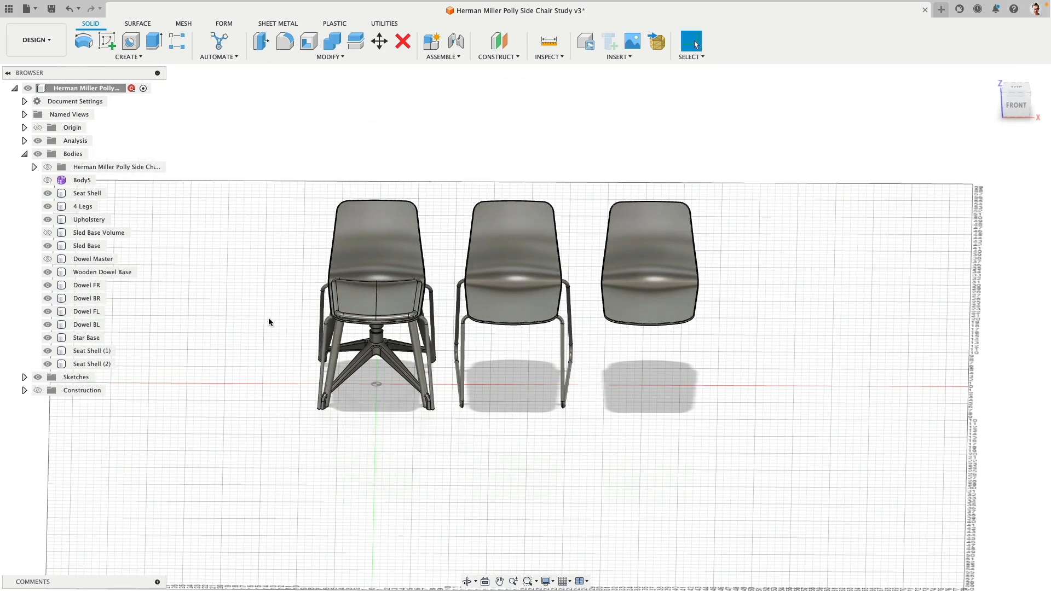
pyautogui.click(96, 259)
pyautogui.keyDown('shift'); pyautogui.moveTo(183, 302); pyautogui.dragTo(122, 272, button='middle'); pyautogui.keyUp('shift')
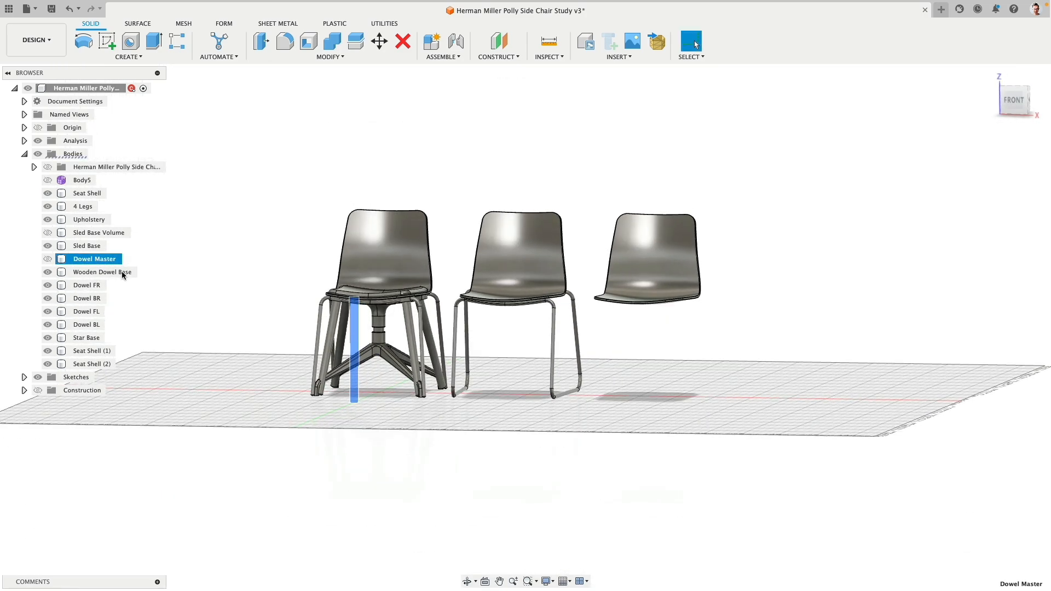
pyautogui.click(90, 273)
pyautogui.keyDown('shift'); pyautogui.click(90, 285); pyautogui.keyUp('shift')
pyautogui.keyDown('shift'); pyautogui.click(88, 299); pyautogui.keyUp('shift')
pyautogui.keyDown('shift'); pyautogui.click(87, 312); pyautogui.keyUp('shift')
pyautogui.keyDown('shift'); pyautogui.click(88, 326); pyautogui.keyUp('shift')
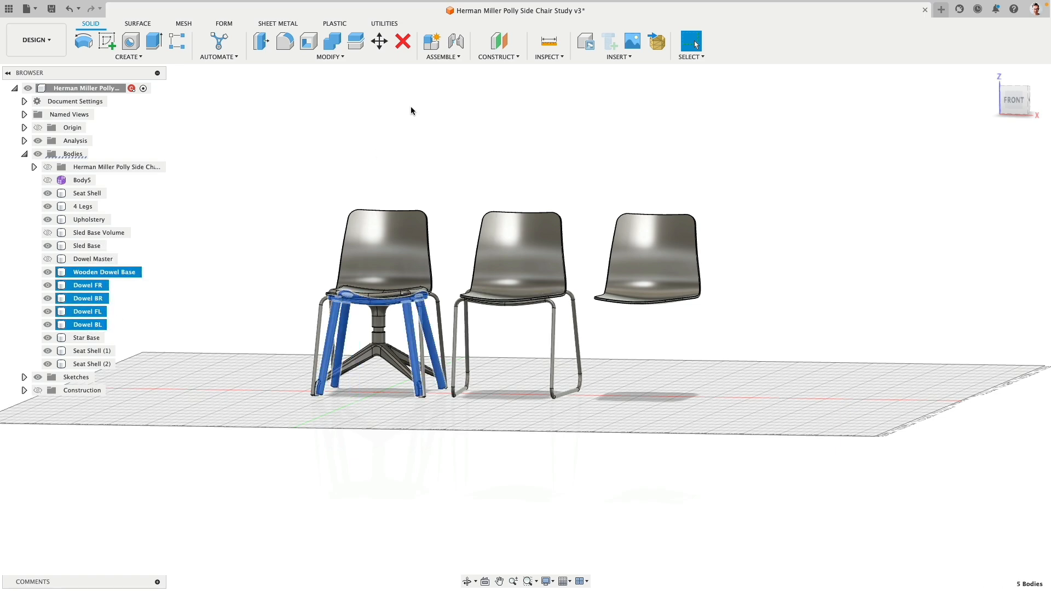
pyautogui.click(379, 41)
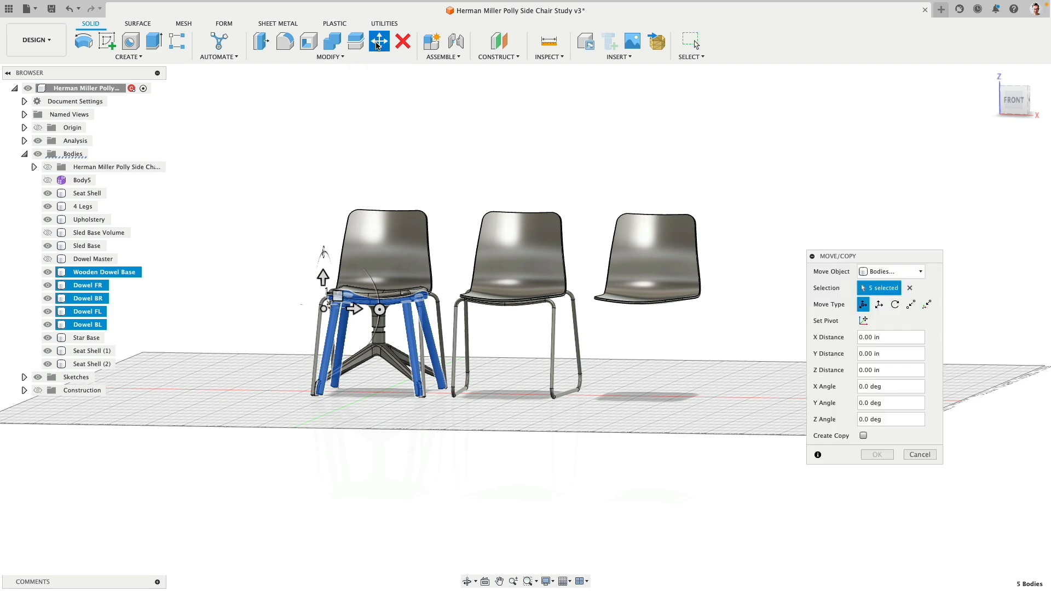
pyautogui.click(355, 310)
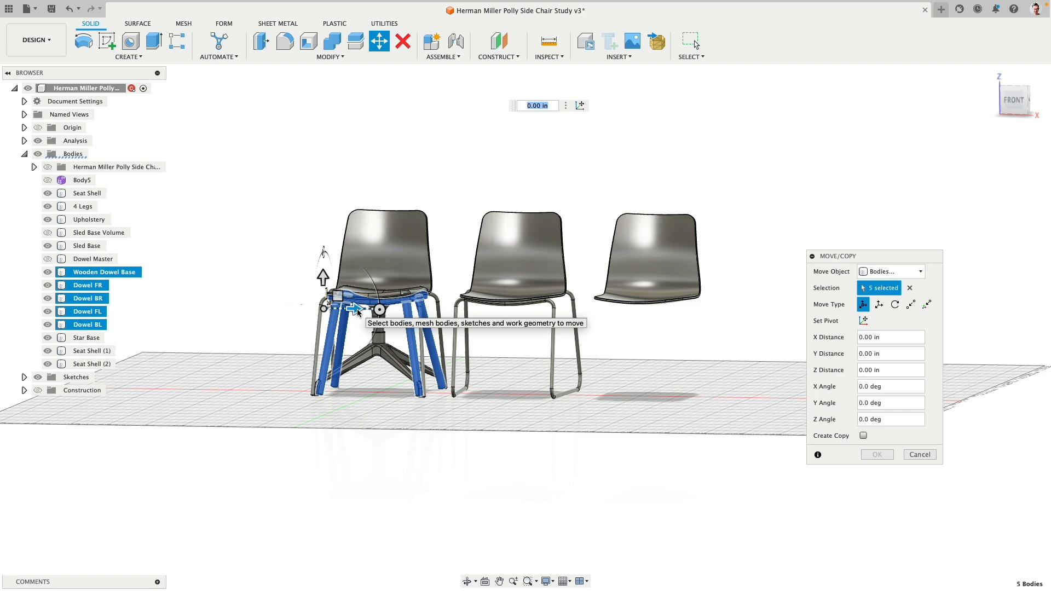
pyautogui.press('Return')
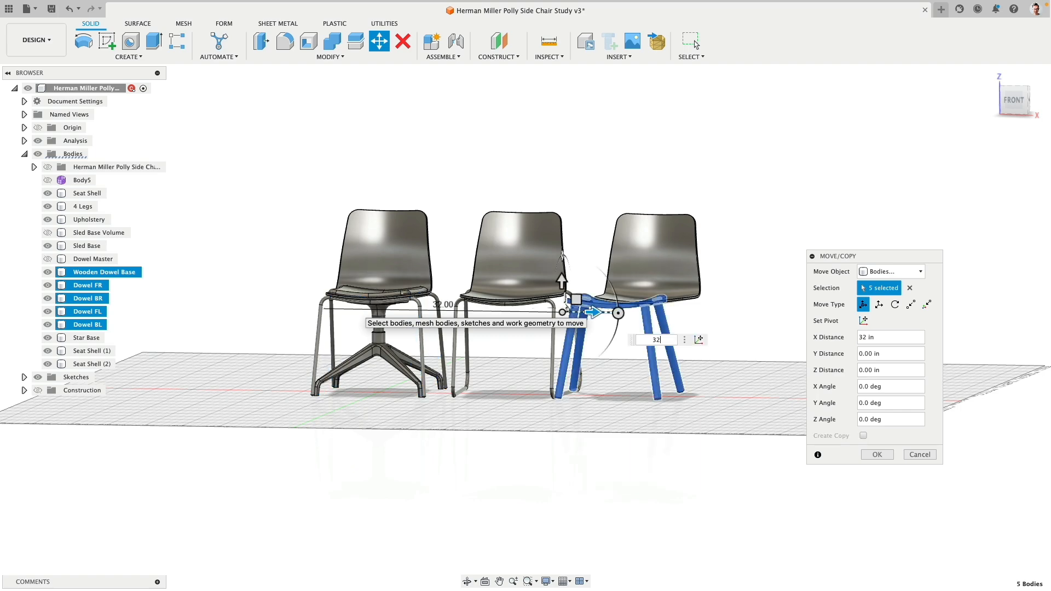
pyautogui.press('Return')
pyautogui.keyDown('shift'); pyautogui.moveTo(358, 311); pyautogui.dragTo(536, 430, button='middle'); pyautogui.keyUp('shift')
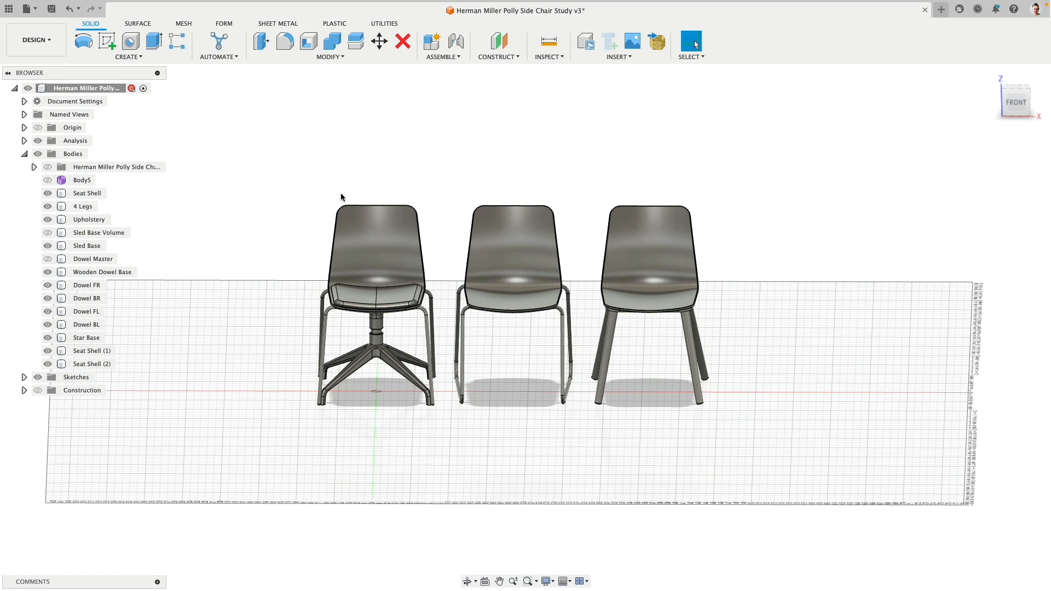
# - Create another copy of the original Seat Shell body moved 18*3 in along the X axis
pyautogui.click(85, 193)
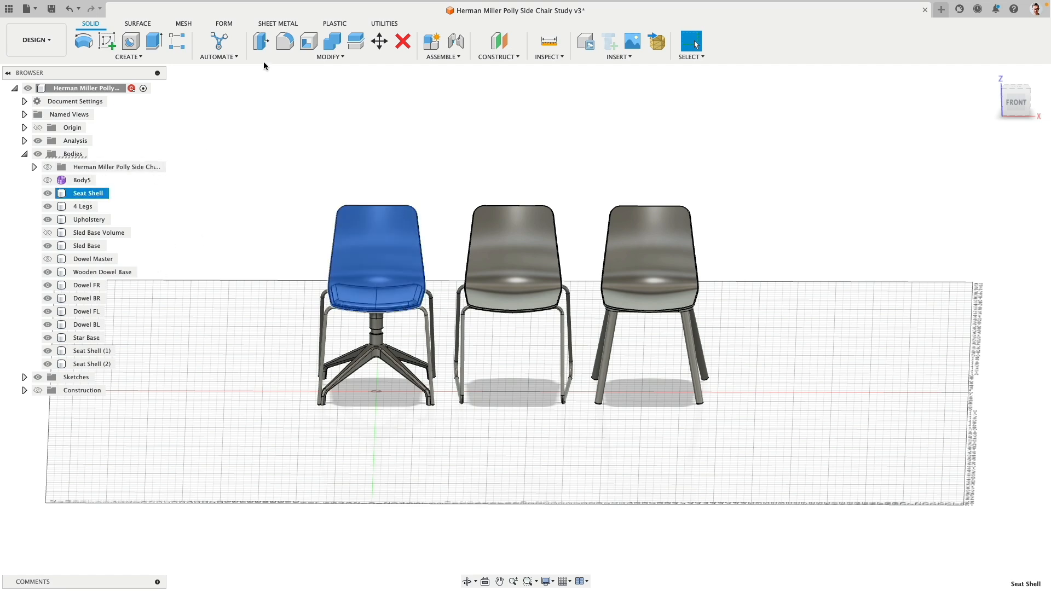
pyautogui.click(379, 41)
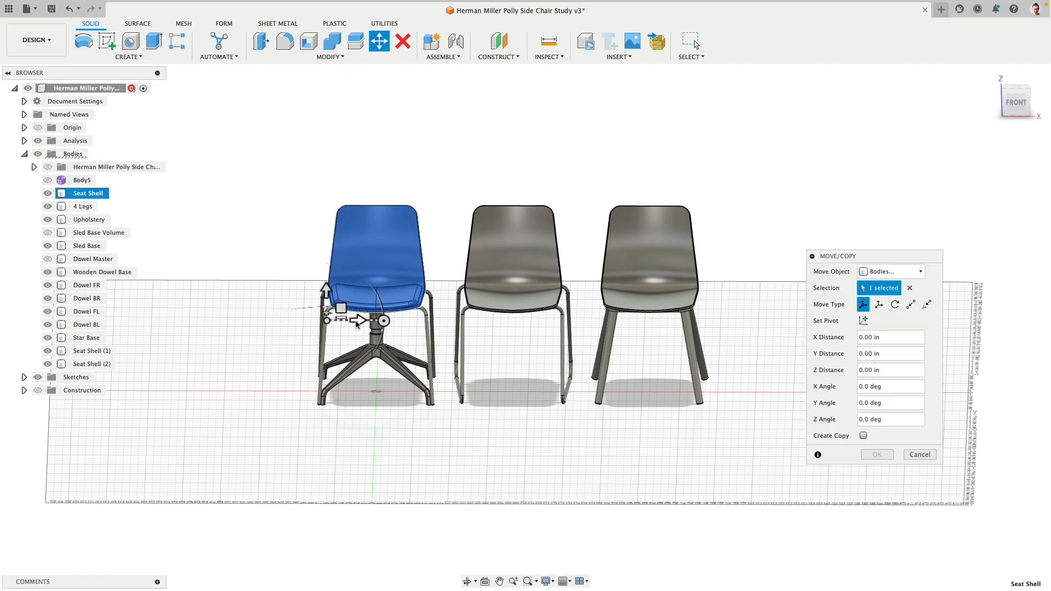
pyautogui.click(864, 436)
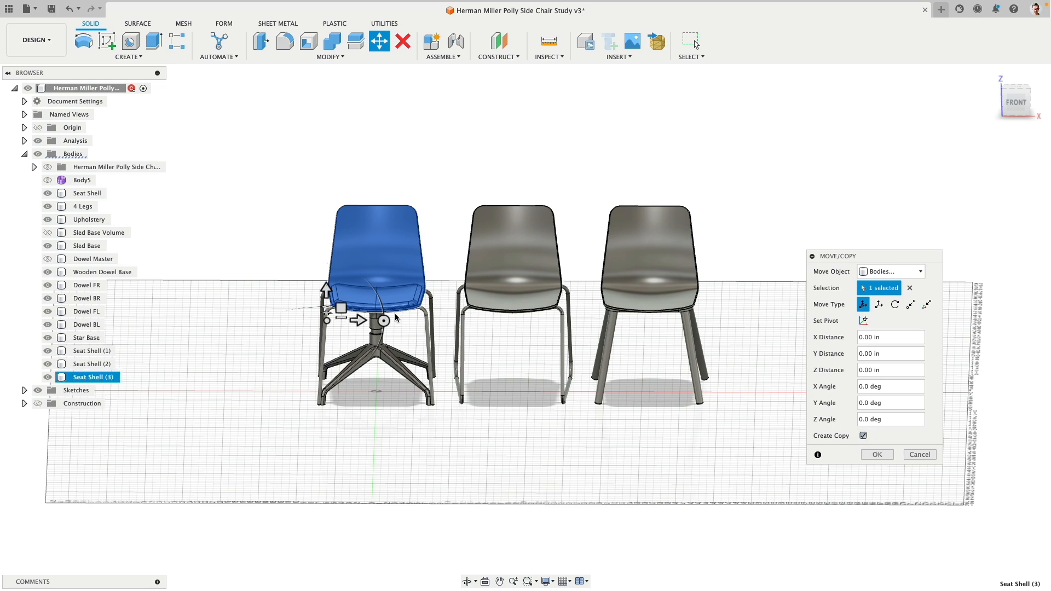
pyautogui.keyDown('shift'); pyautogui.moveTo(346, 332); pyautogui.dragTo(367, 372, button='middle'); pyautogui.keyUp('shift')
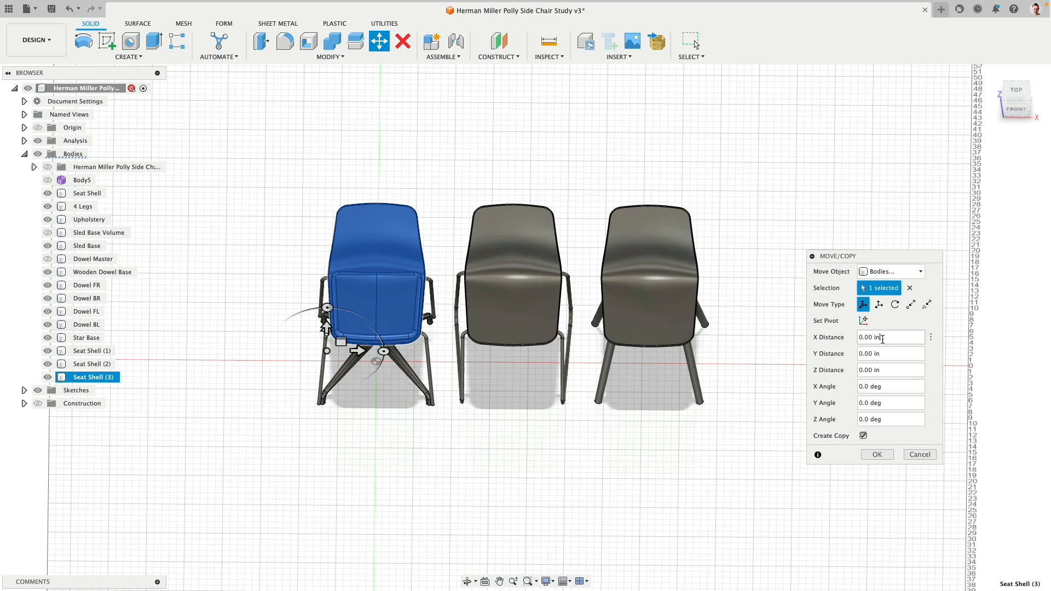
pyautogui.write('18*3')
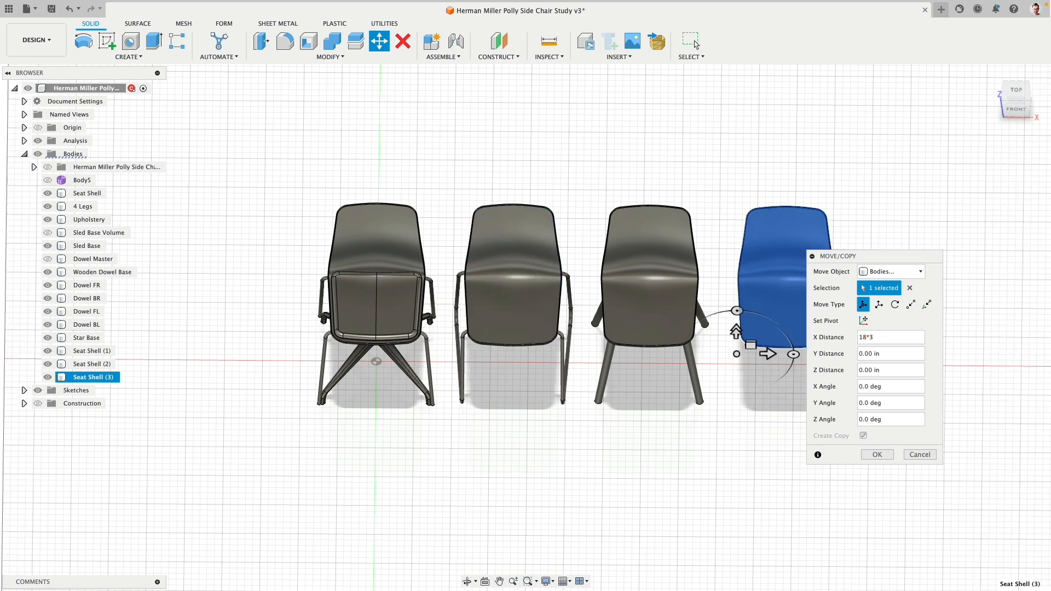
pyautogui.press('Return')
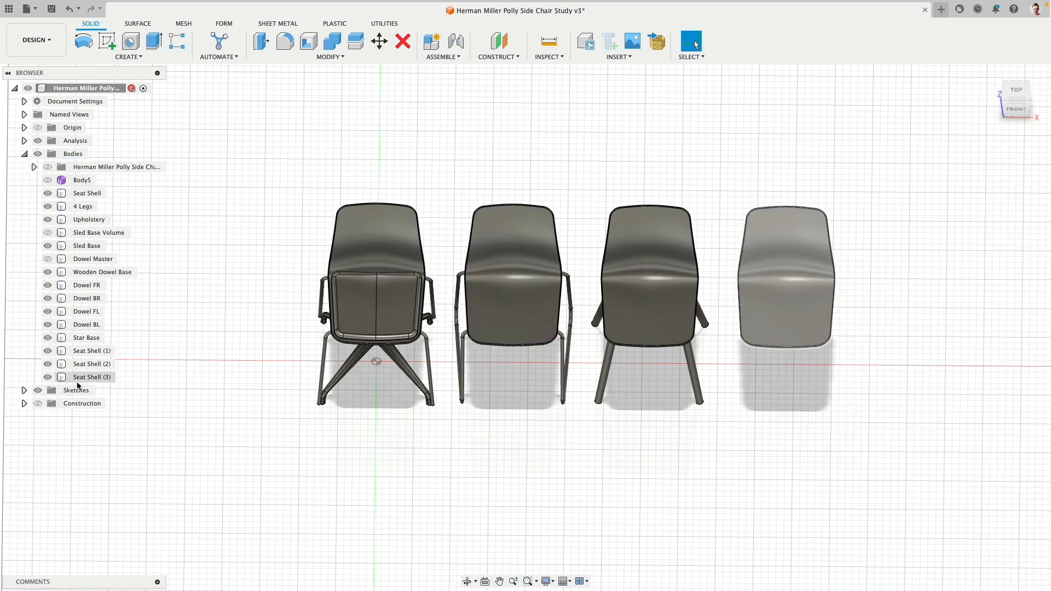
# - Move the Star Base body 18*3 in along the X axis to sit under the fourth seat shell
pyautogui.click(88, 337)
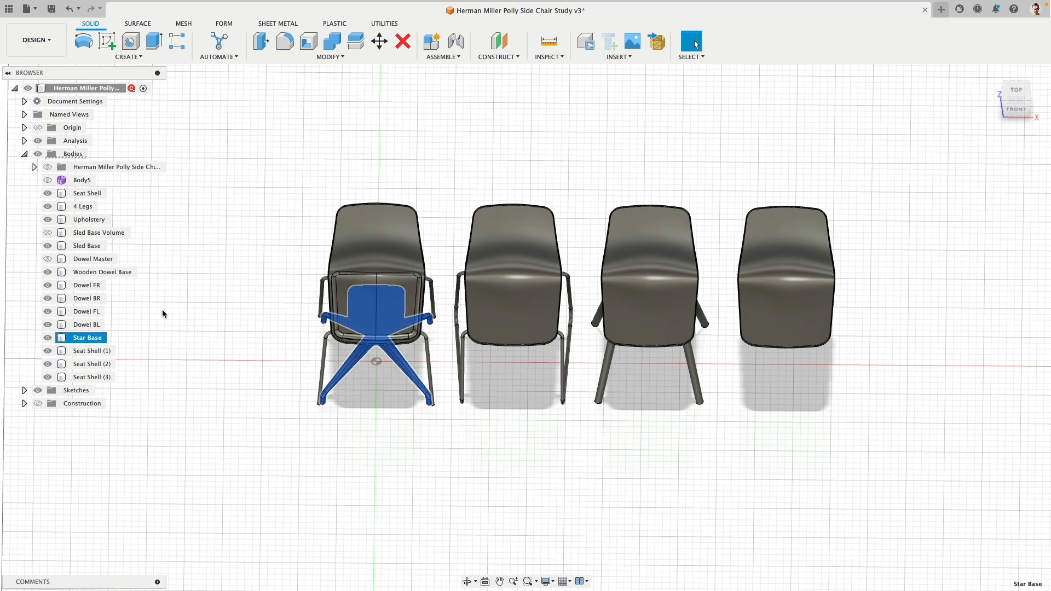
pyautogui.click(380, 43)
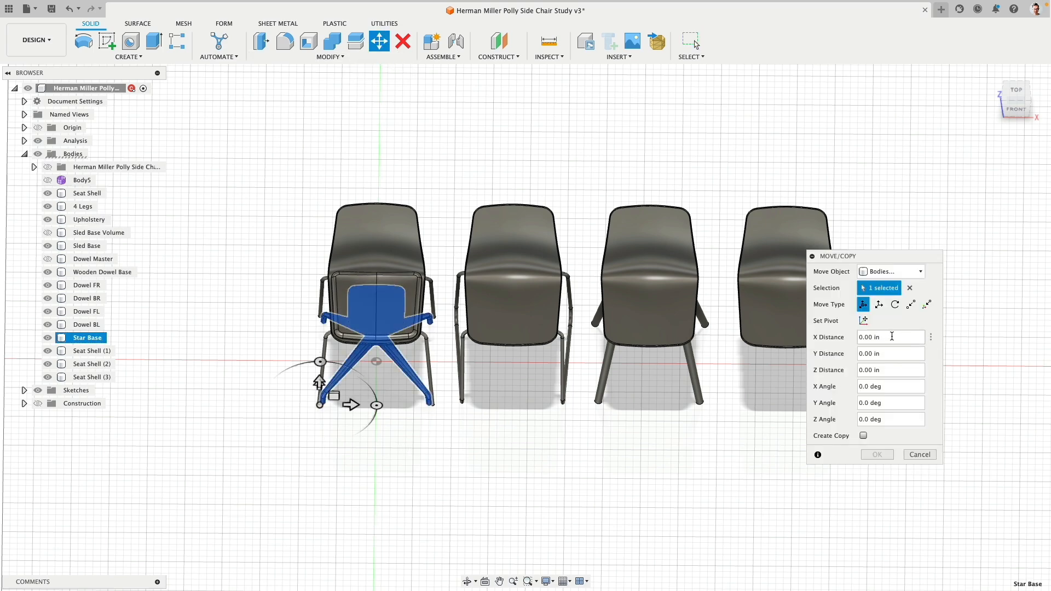
pyautogui.write('18*3')
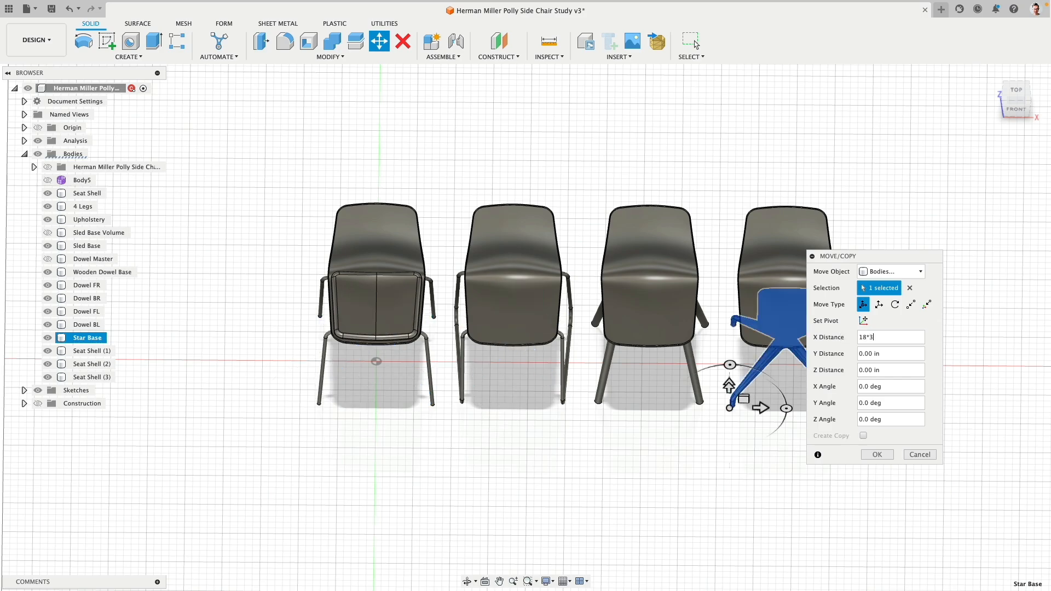
pyautogui.press('Return')
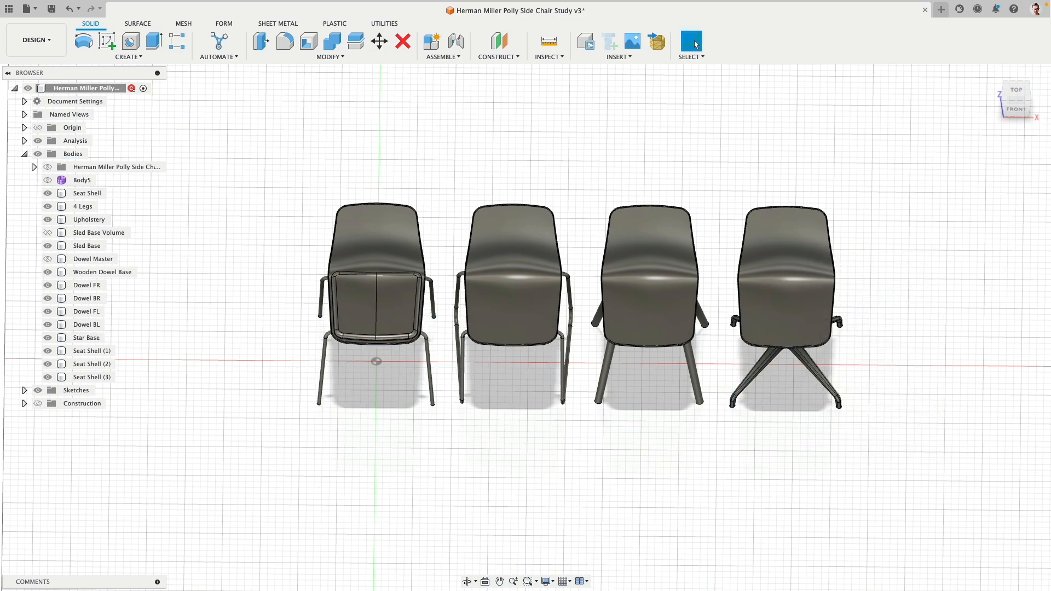
# - Hide the layout grid and collapse the Bodies folder to present the four chair variants
pyautogui.keyDown('shift'); pyautogui.moveTo(662, 417); pyautogui.dragTo(632, 438, button='middle'); pyautogui.keyUp('shift')
pyautogui.click(571, 583)
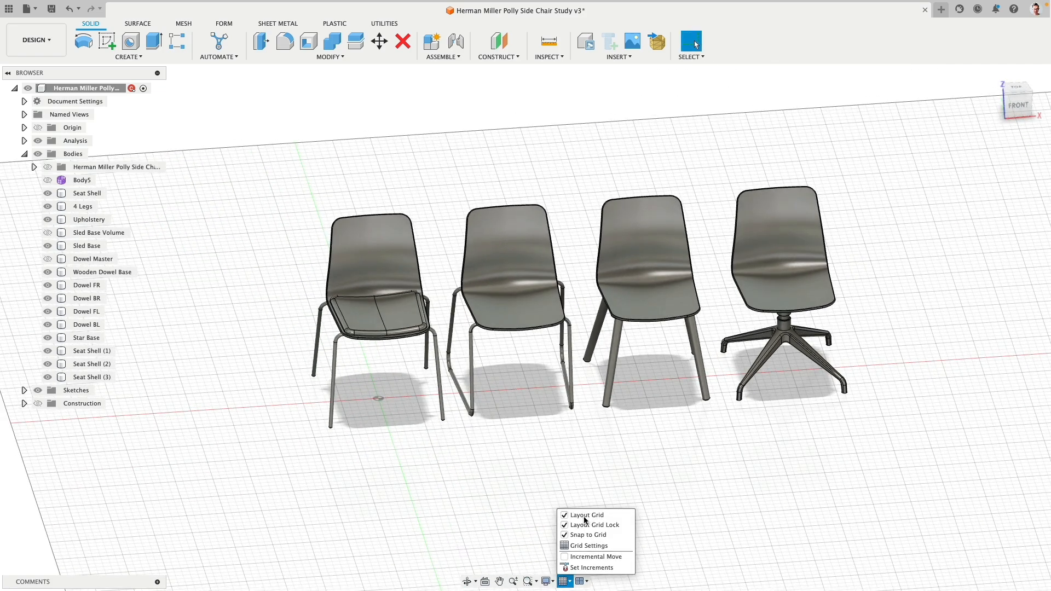
pyautogui.click(565, 516)
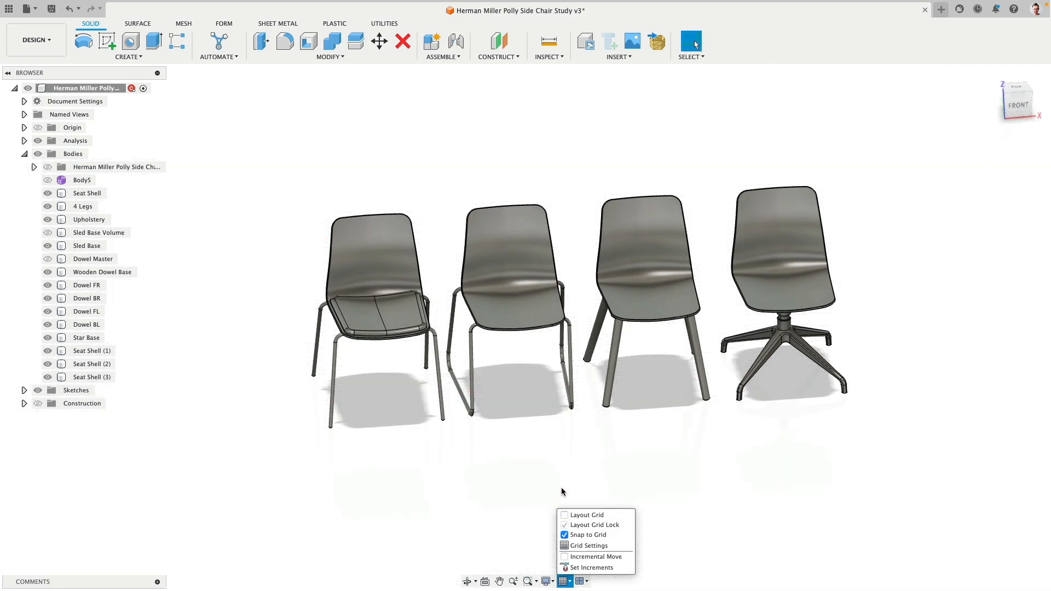
pyautogui.click(24, 154)
pyautogui.keyDown('shift'); pyautogui.moveTo(469, 406); pyautogui.dragTo(780, 472, button='middle'); pyautogui.keyUp('shift')
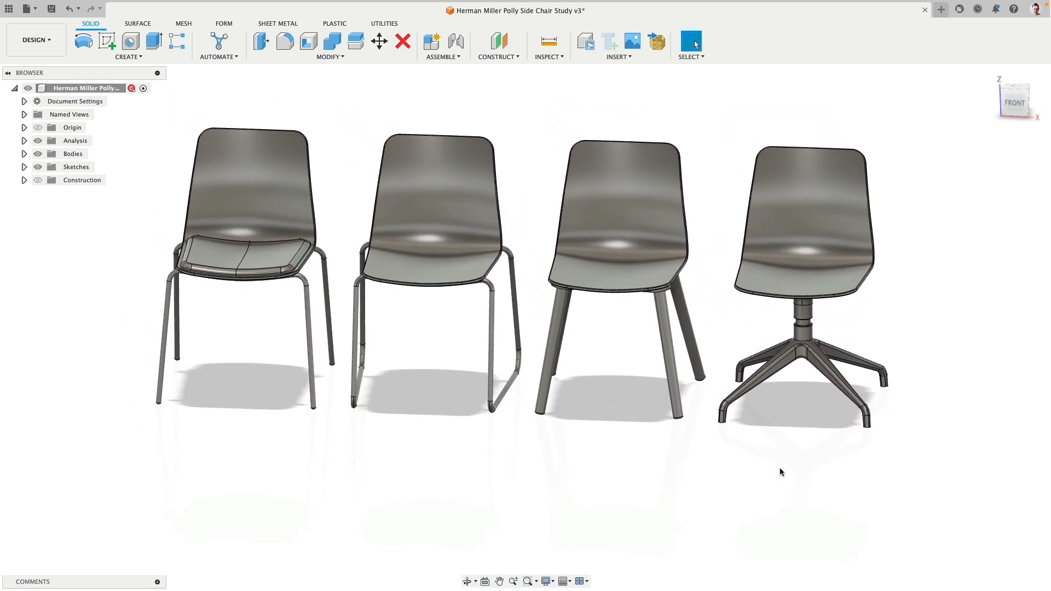